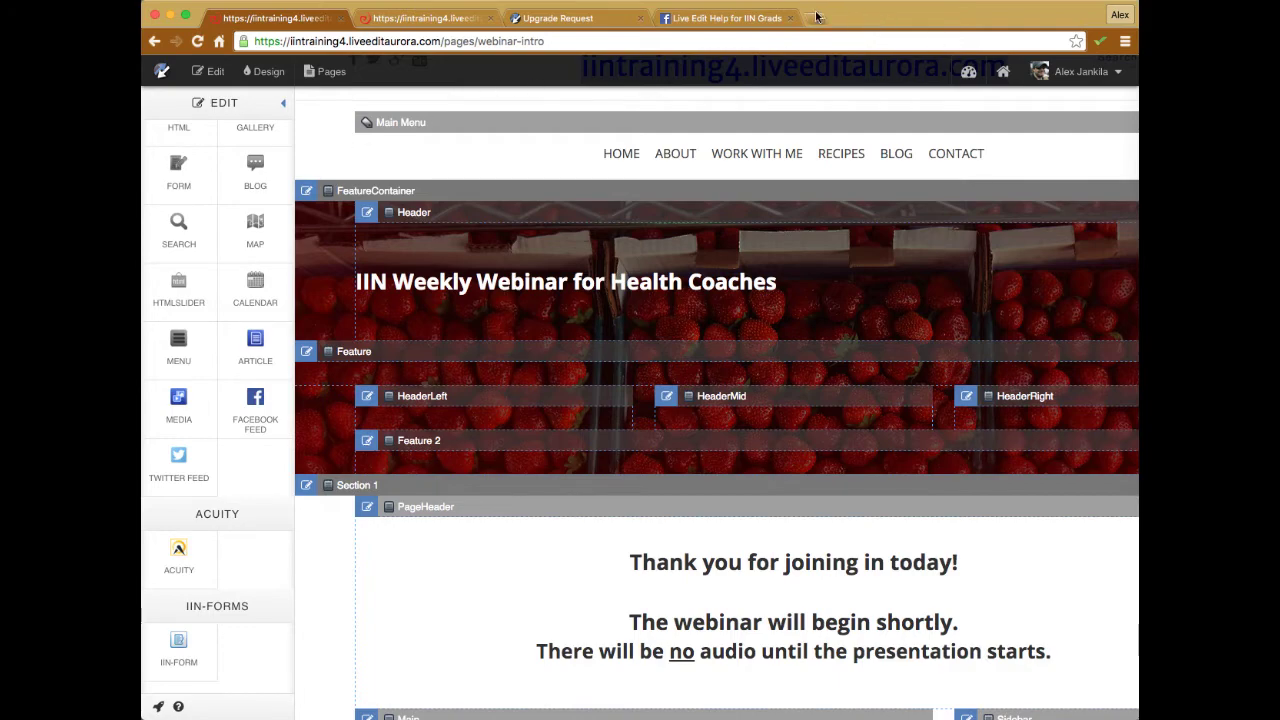
Open acuityscheduling.com in a new browser tab and look over its home page
click(817, 20)
text(acu)
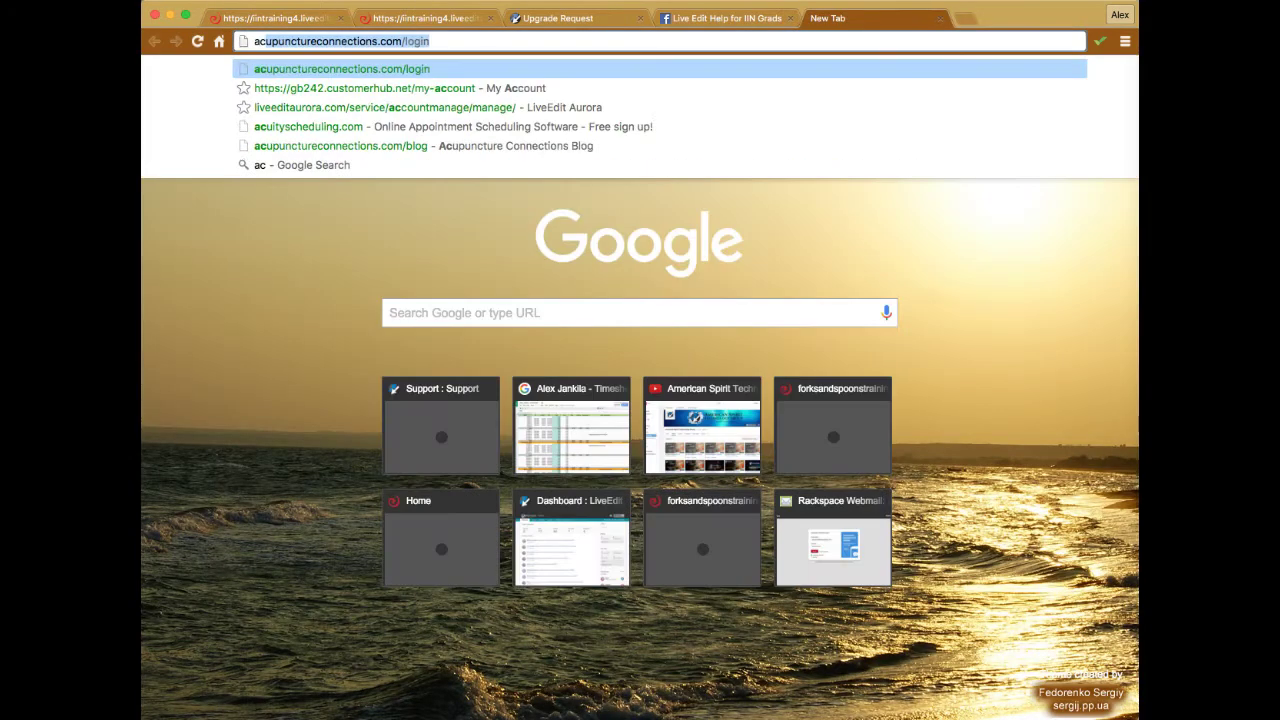
text(ity)
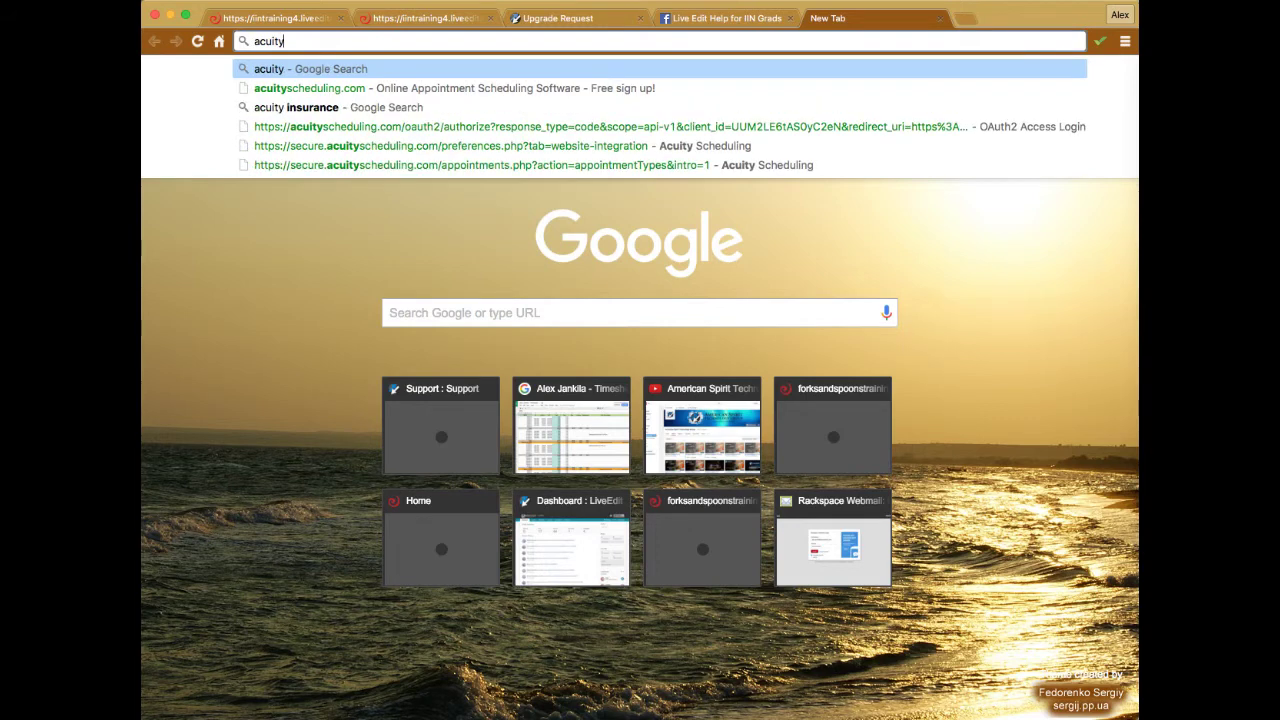
click(700, 88)
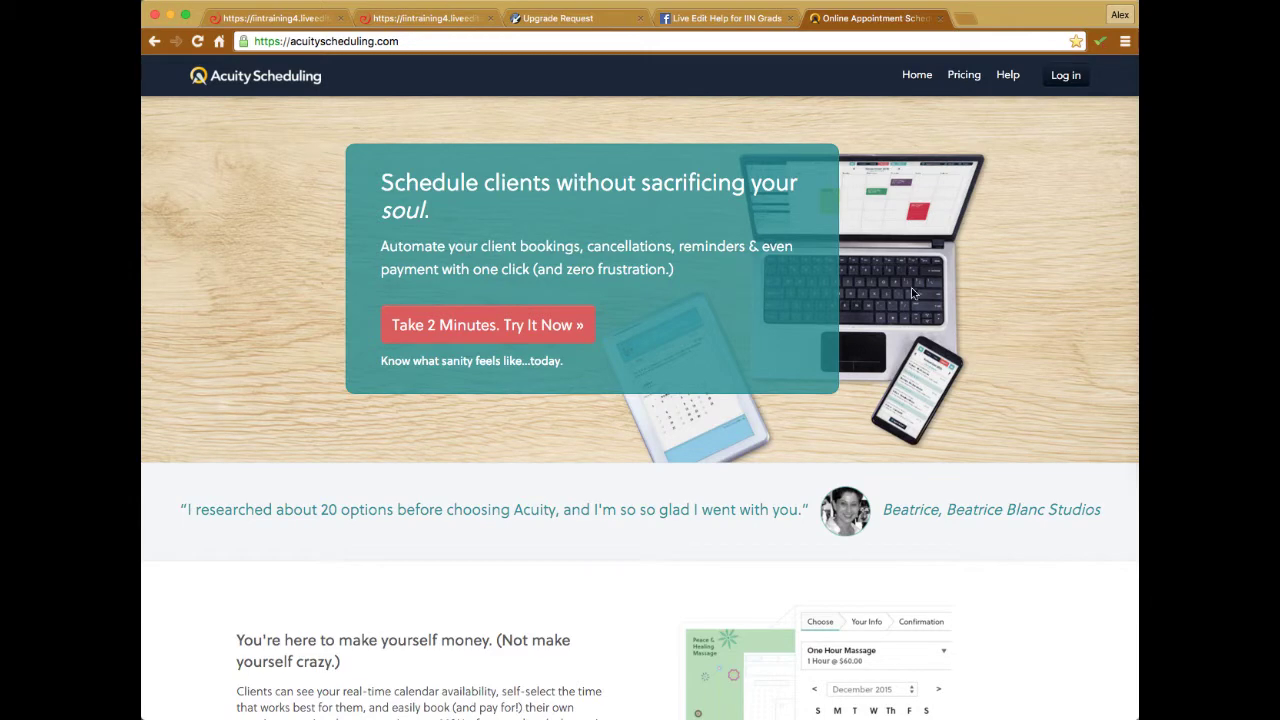
scroll(912, 292, down, 5)
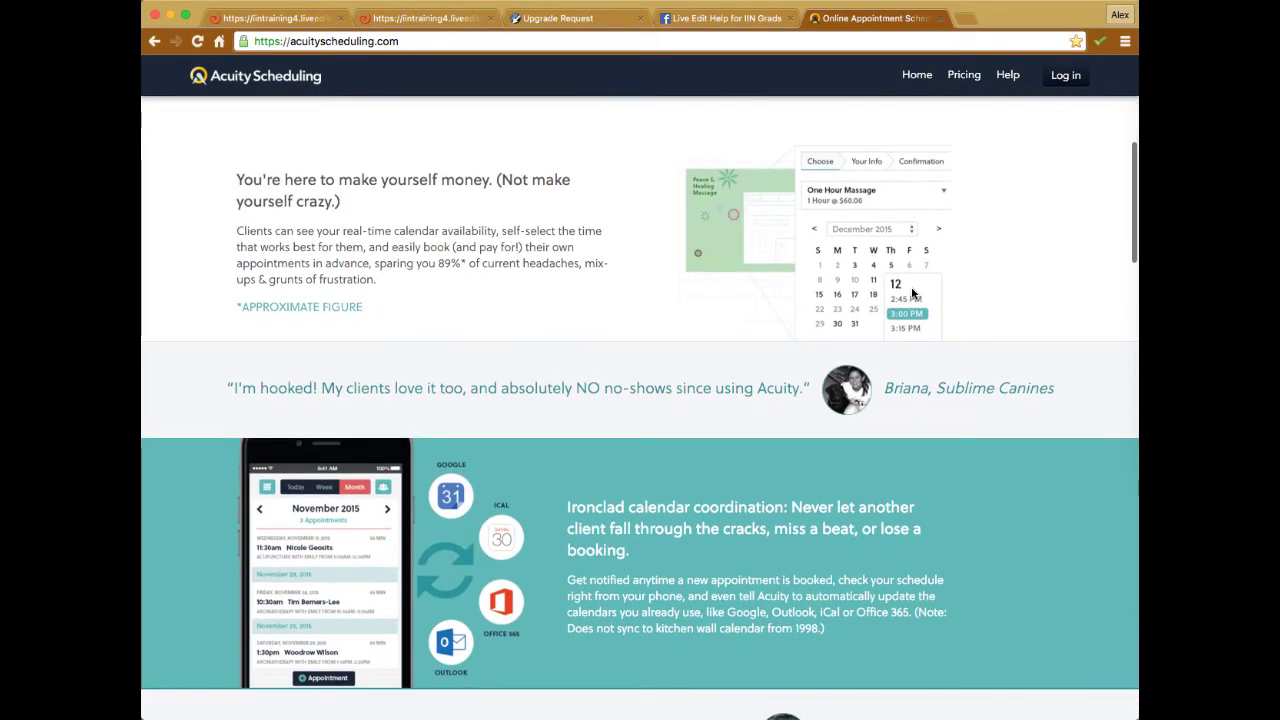
scroll(912, 292, up, 2)
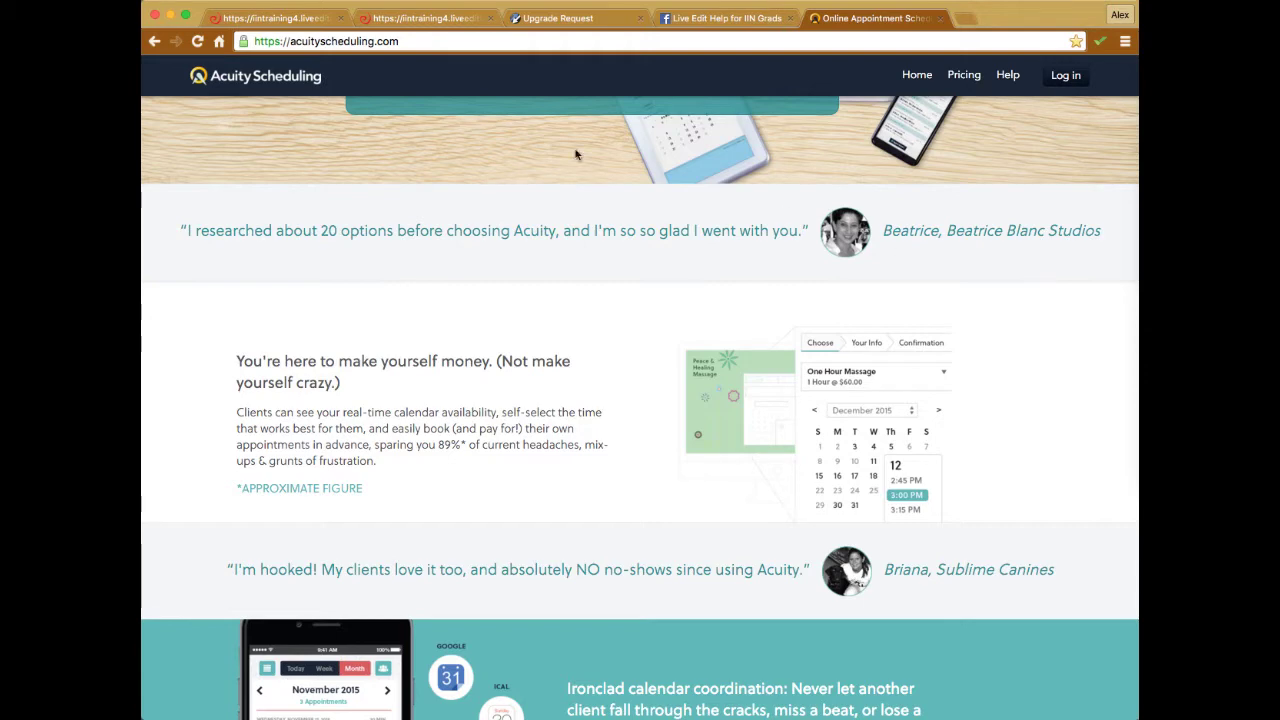
scroll(580, 160, up, 5)
Check the website's acuity-set-up page and copy the web address of the Acuity Scheduling home page
click(418, 18)
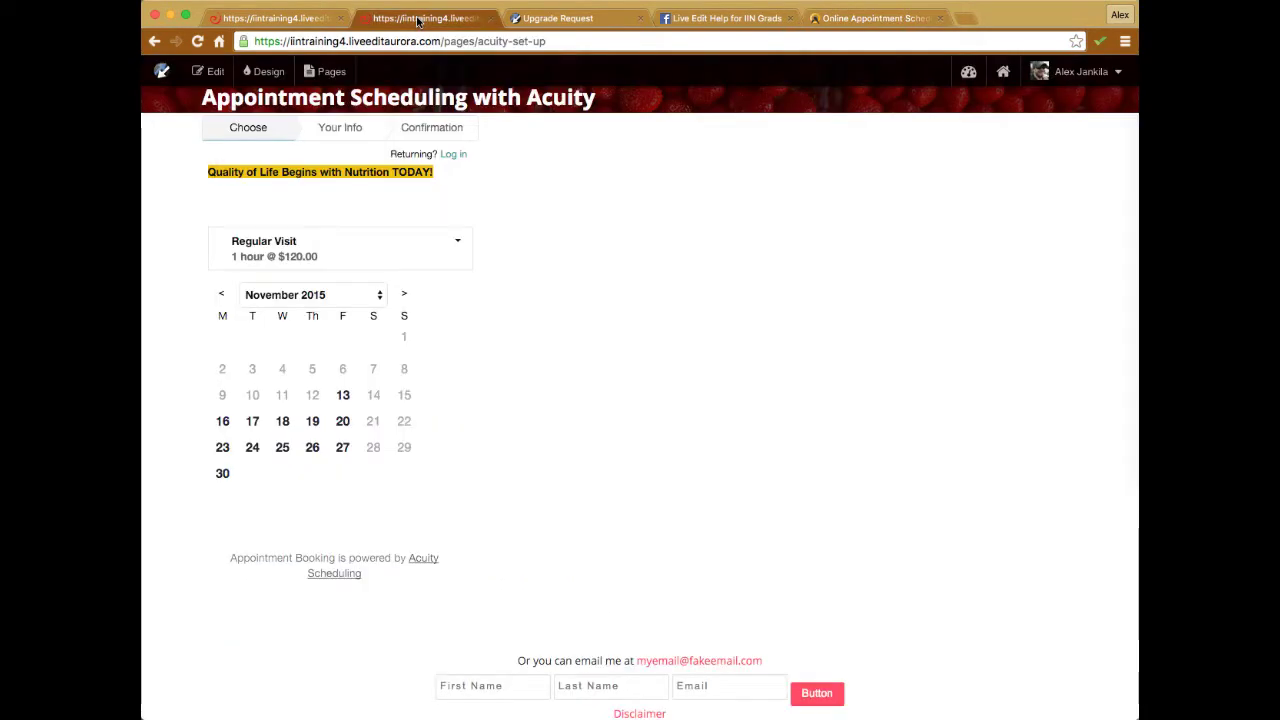
click(862, 18)
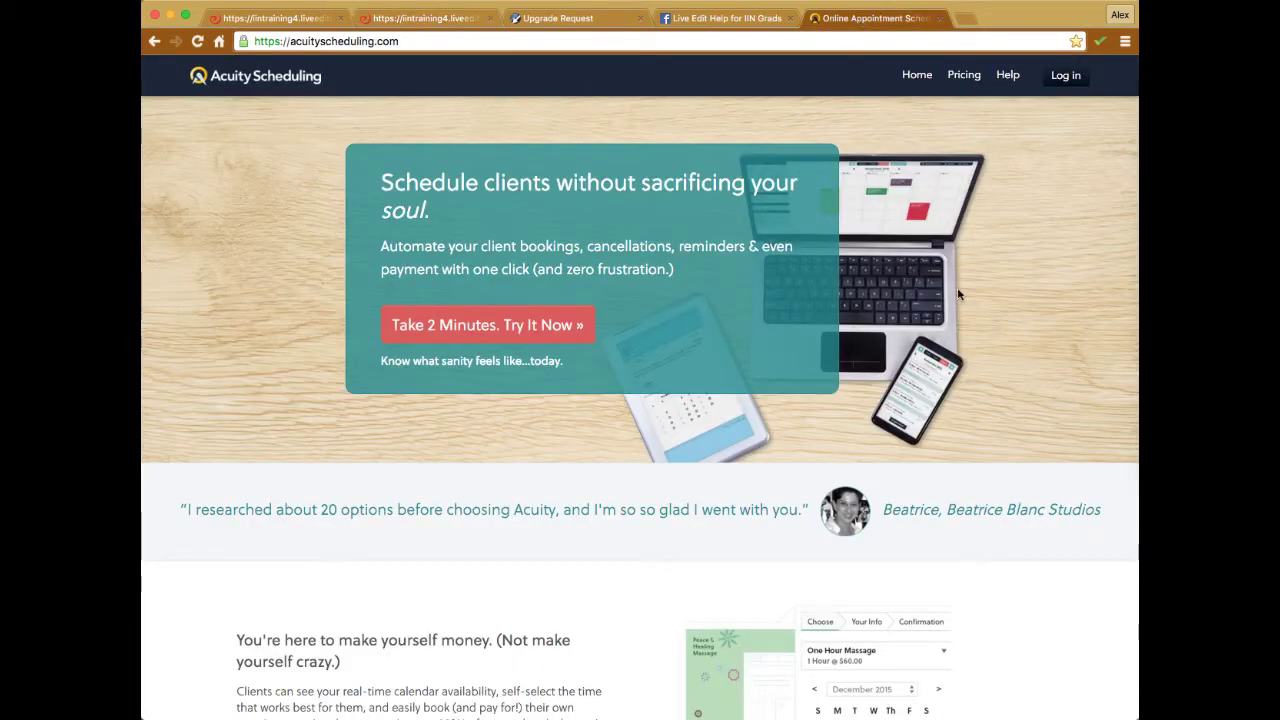
click(433, 41)
right_click(434, 41)
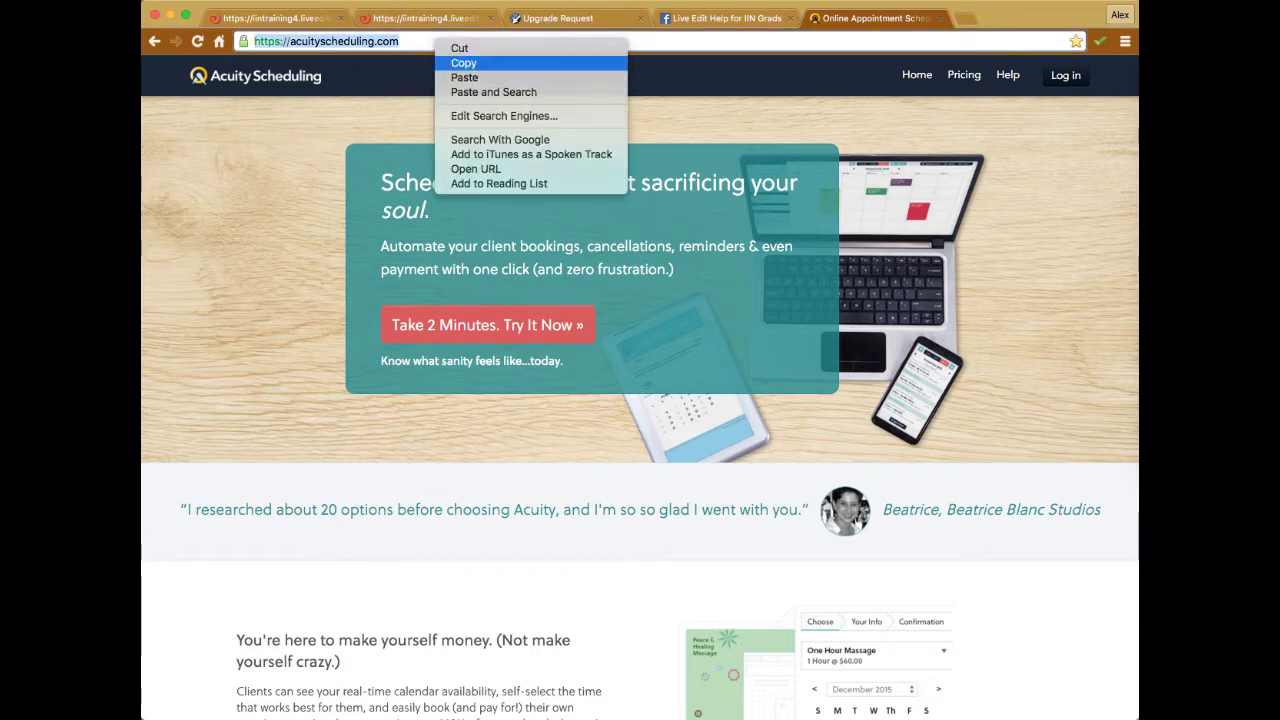
click(464, 63)
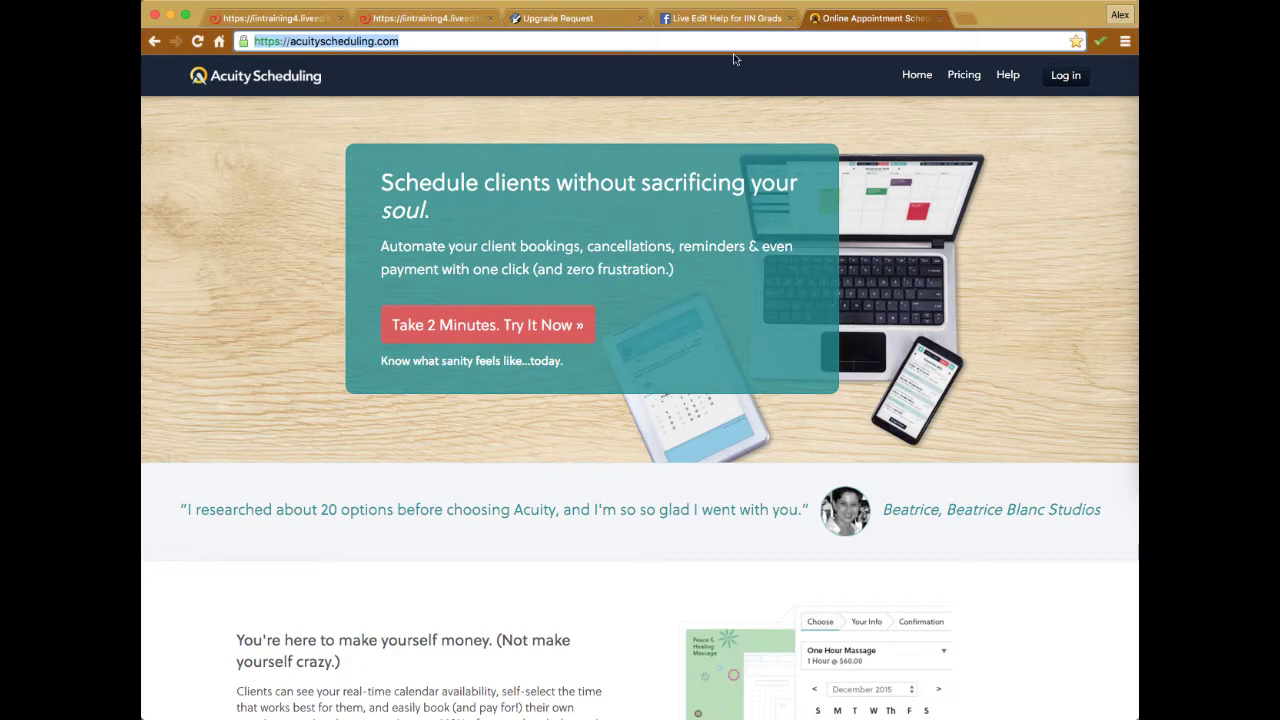
From the website editor's help, open the What's New article on online appointment scheduling with Acuity and select its address
click(270, 18)
click(1081, 71)
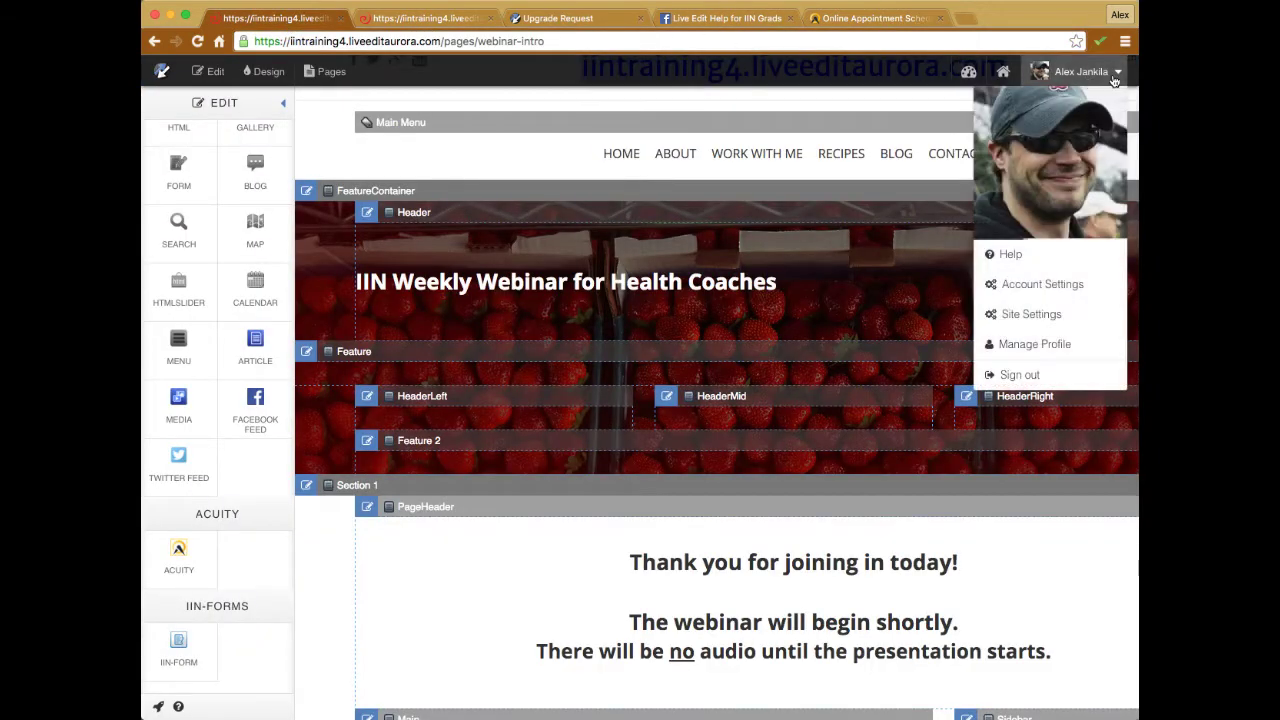
click(1012, 251)
scroll(500, 283, down, 2)
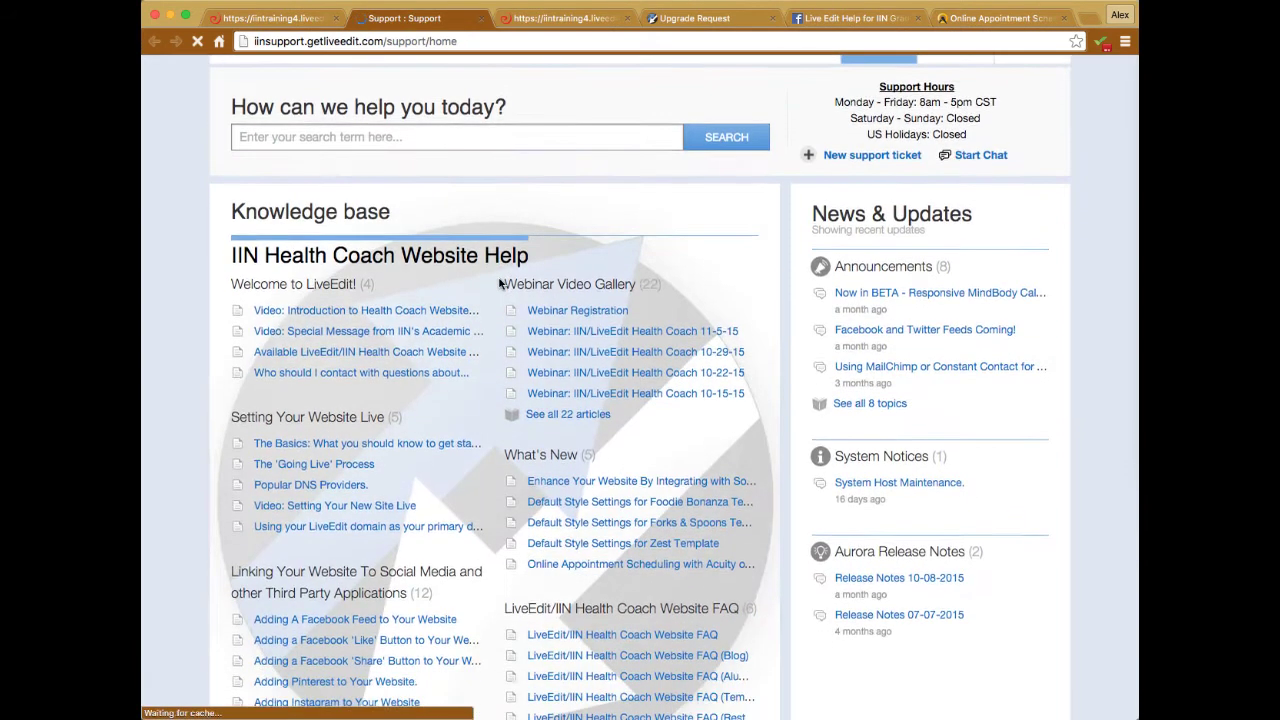
click(540, 416)
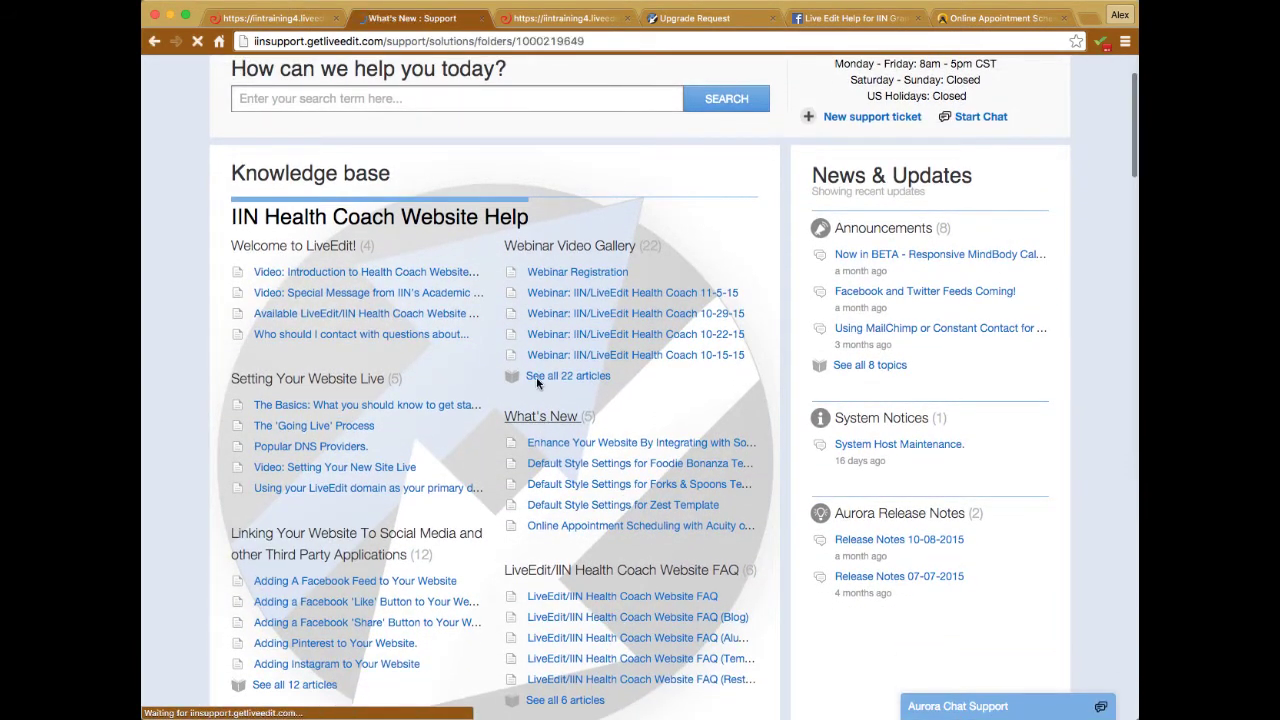
scroll(434, 549, down, 1)
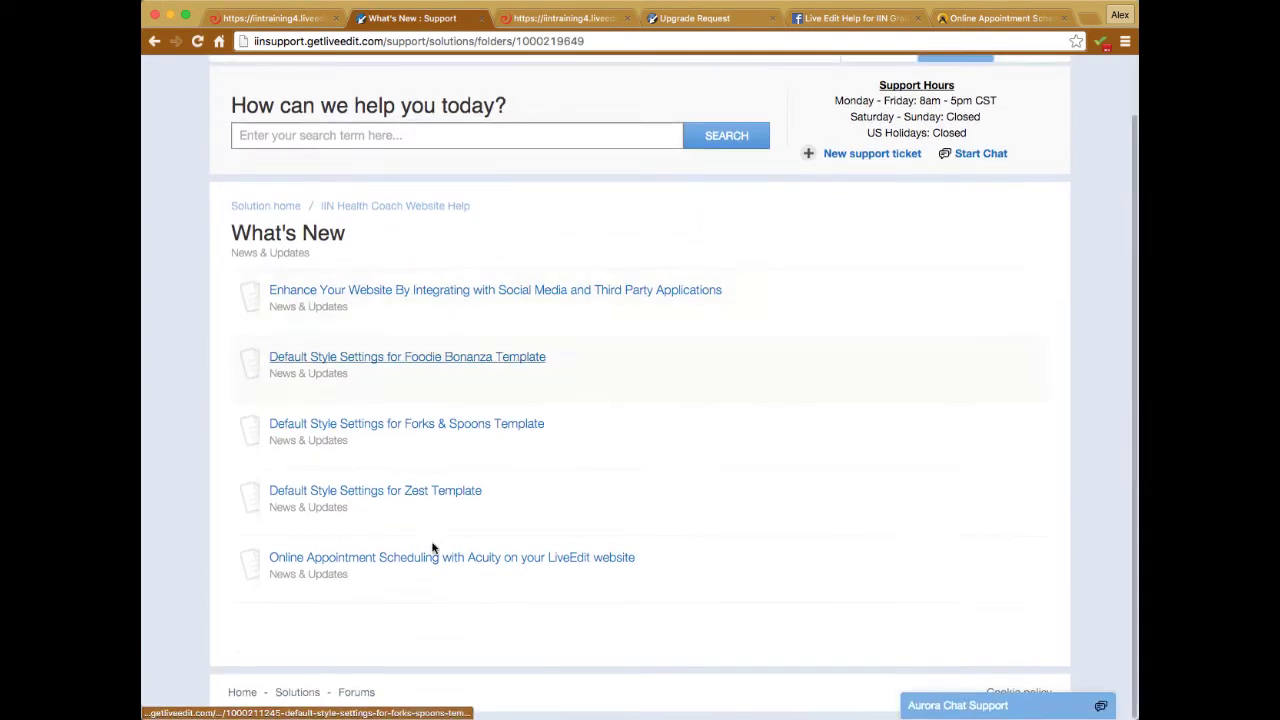
click(370, 560)
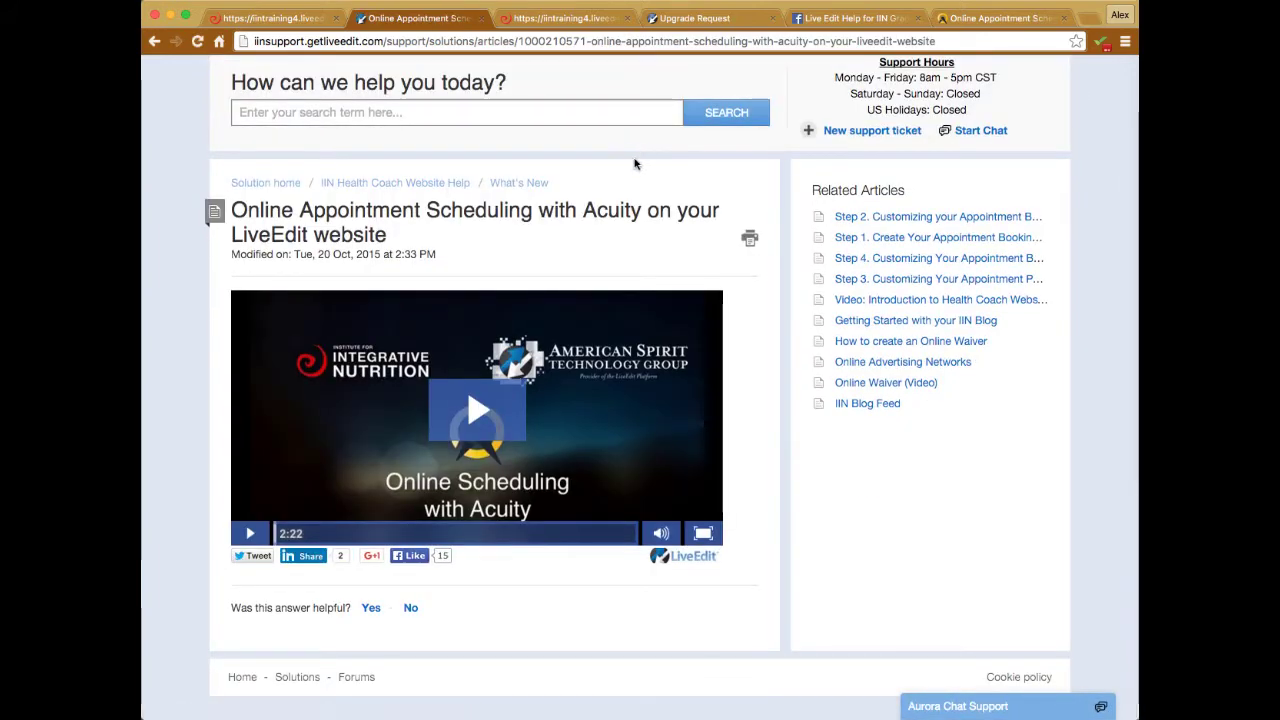
click(962, 44)
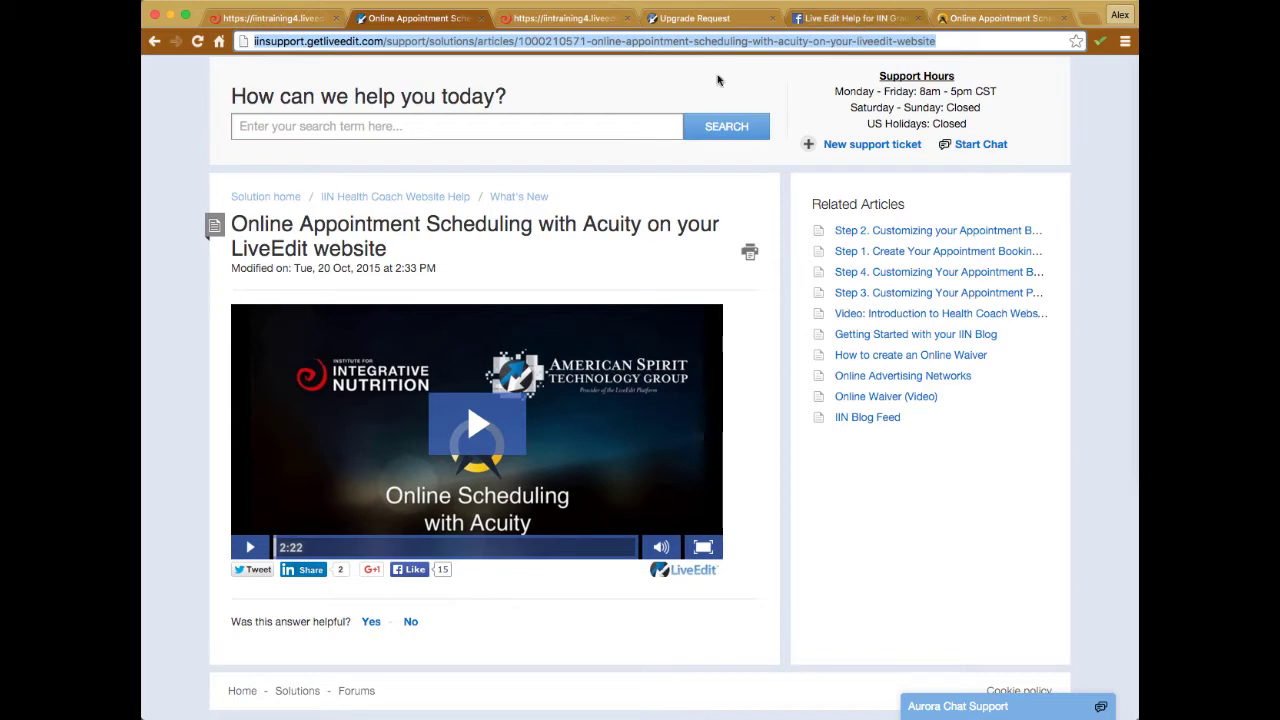
Return the support site to the What's New article list and view the website's acuity-set-up page
click(451, 20)
click(154, 41)
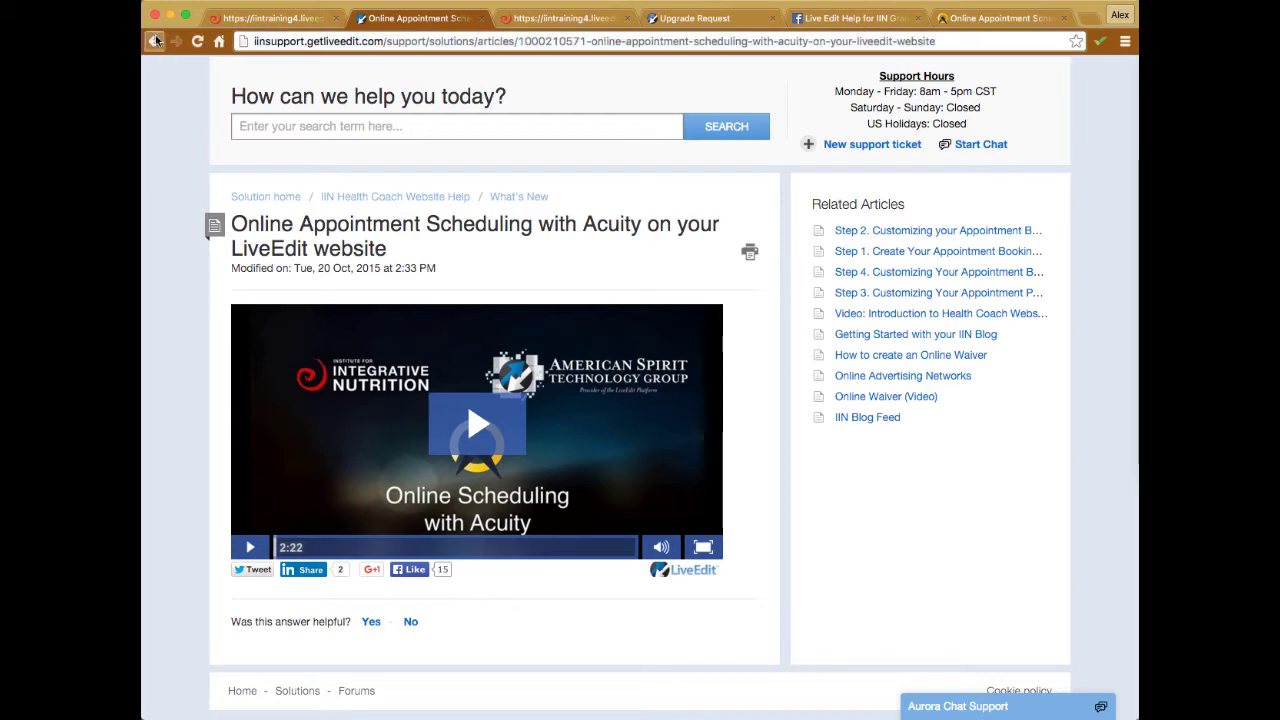
click(548, 20)
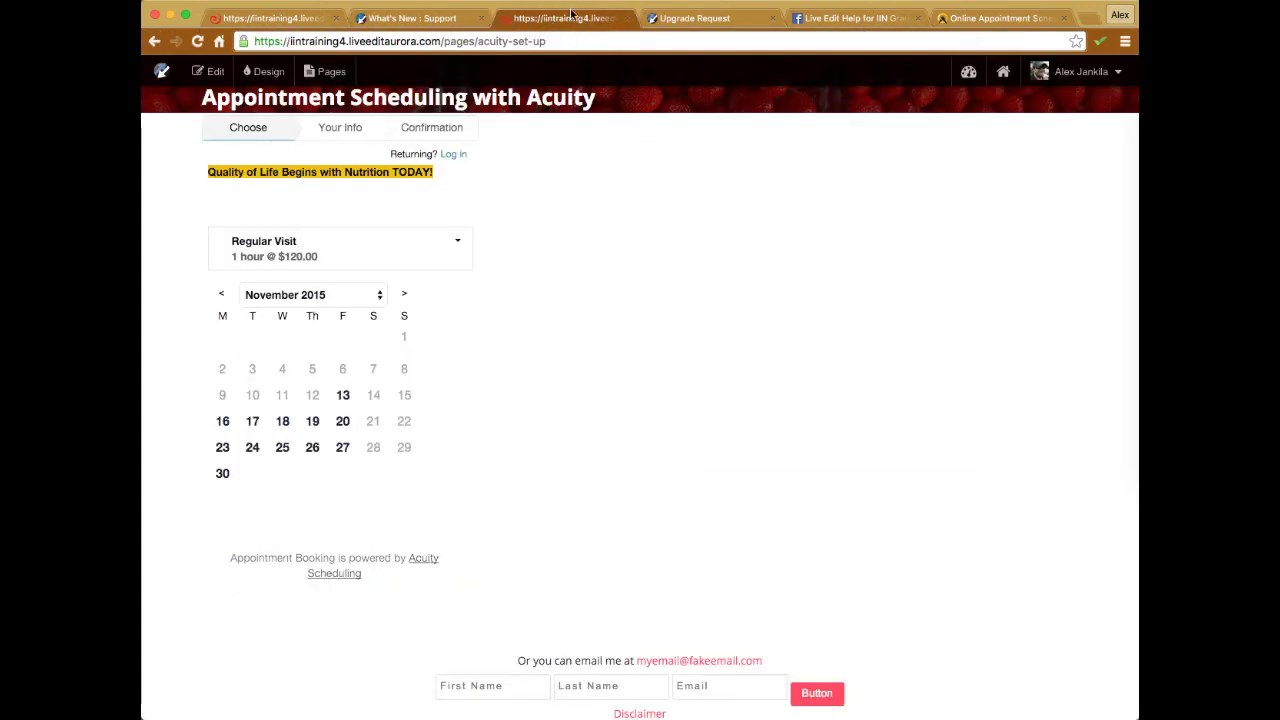
Review the client booking and calendar coordination features described on the Acuity Scheduling home page
click(978, 27)
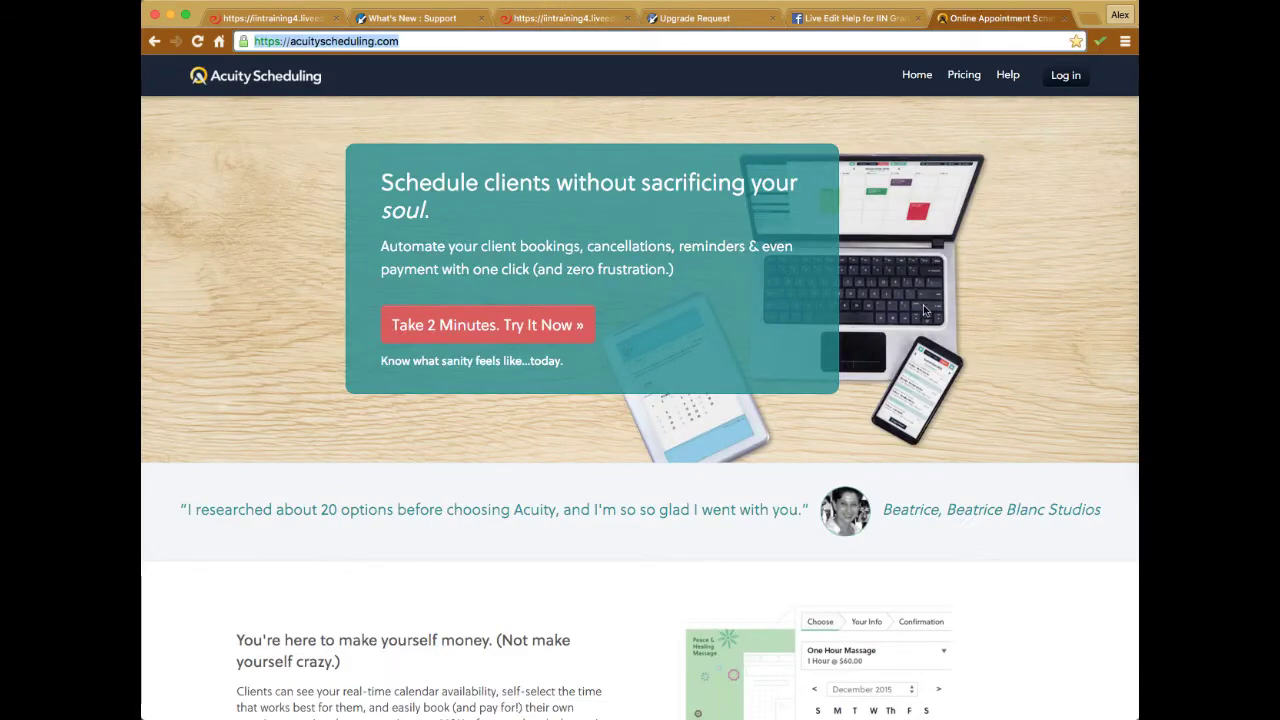
scroll(950, 308, down, 3)
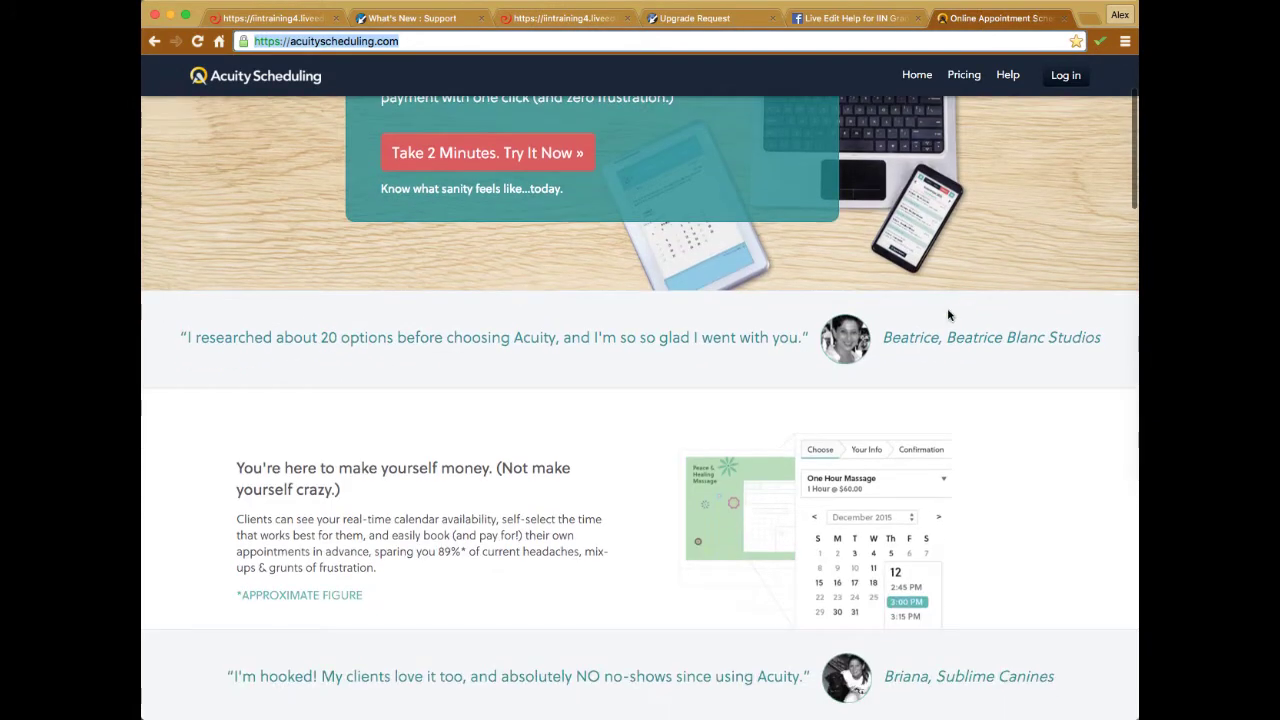
scroll(950, 315, down, 5)
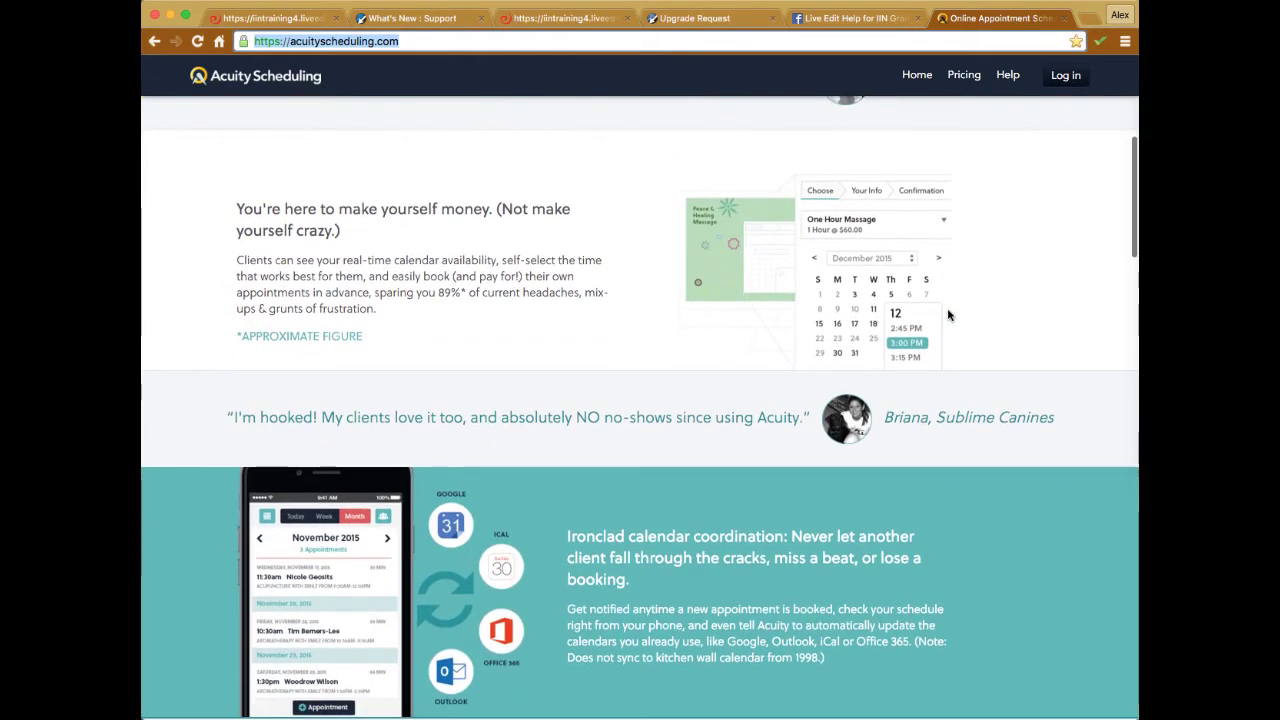
scroll(949, 315, up, 2)
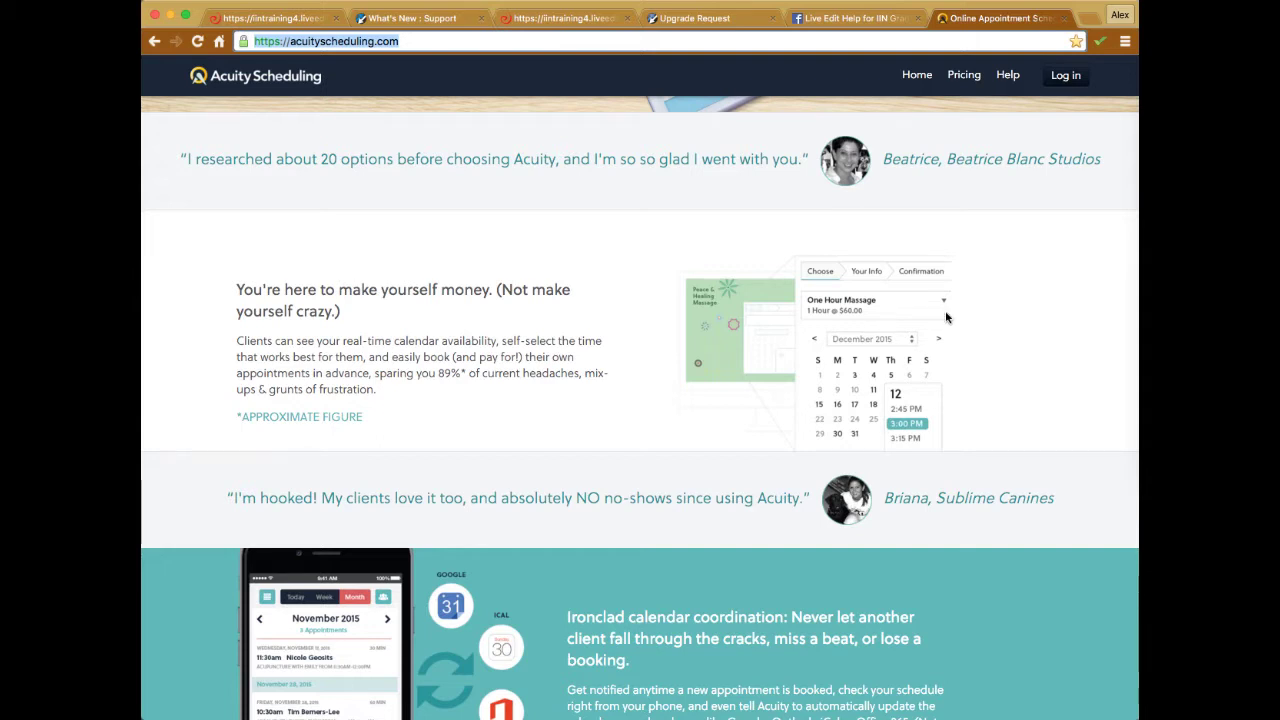
scroll(945, 312, down, 1)
scroll(940, 325, up, 3)
scroll(937, 332, down, 1)
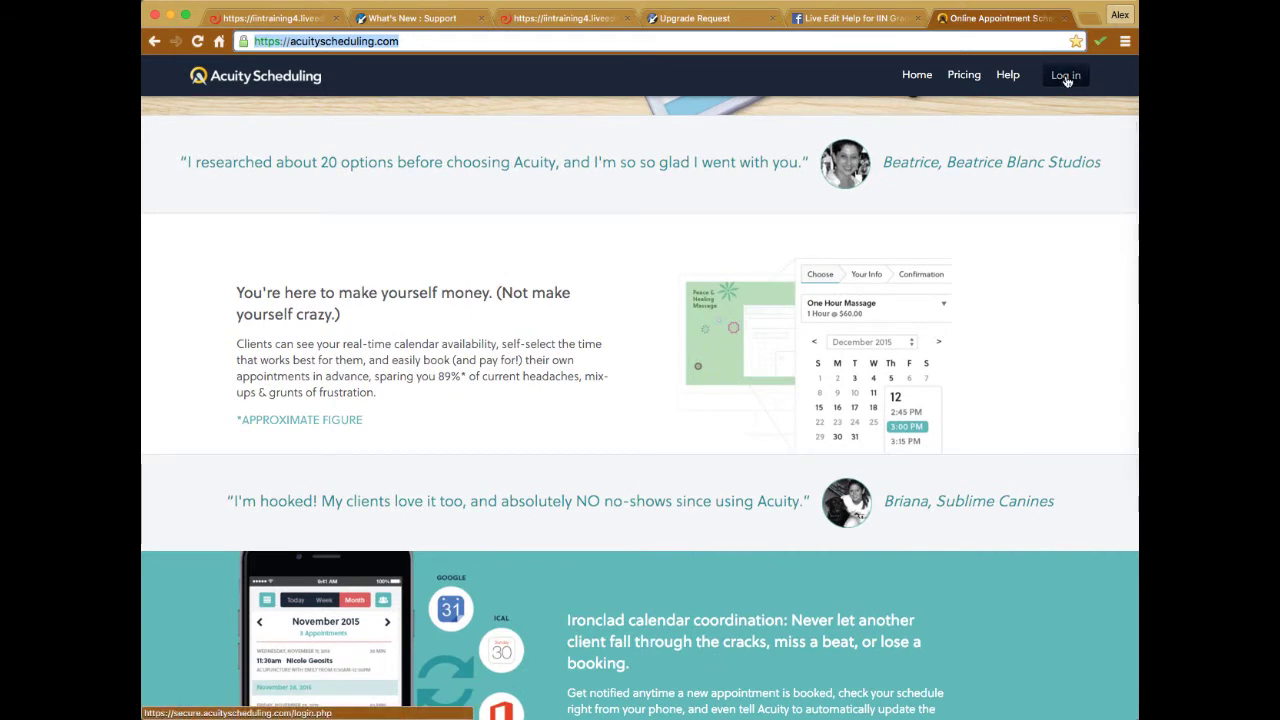
View the Appointment Scheduling with Acuity page and the apps in the website dashboard, and return to the page
click(519, 20)
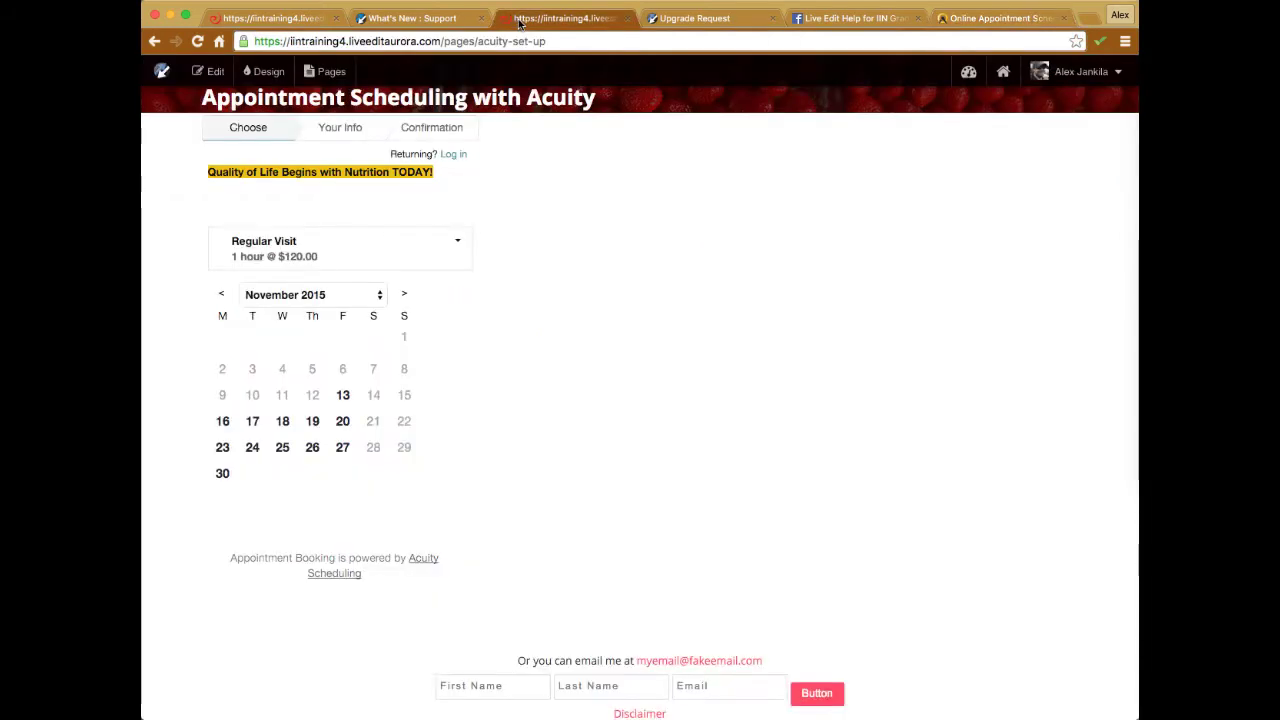
scroll(783, 149, up, 3)
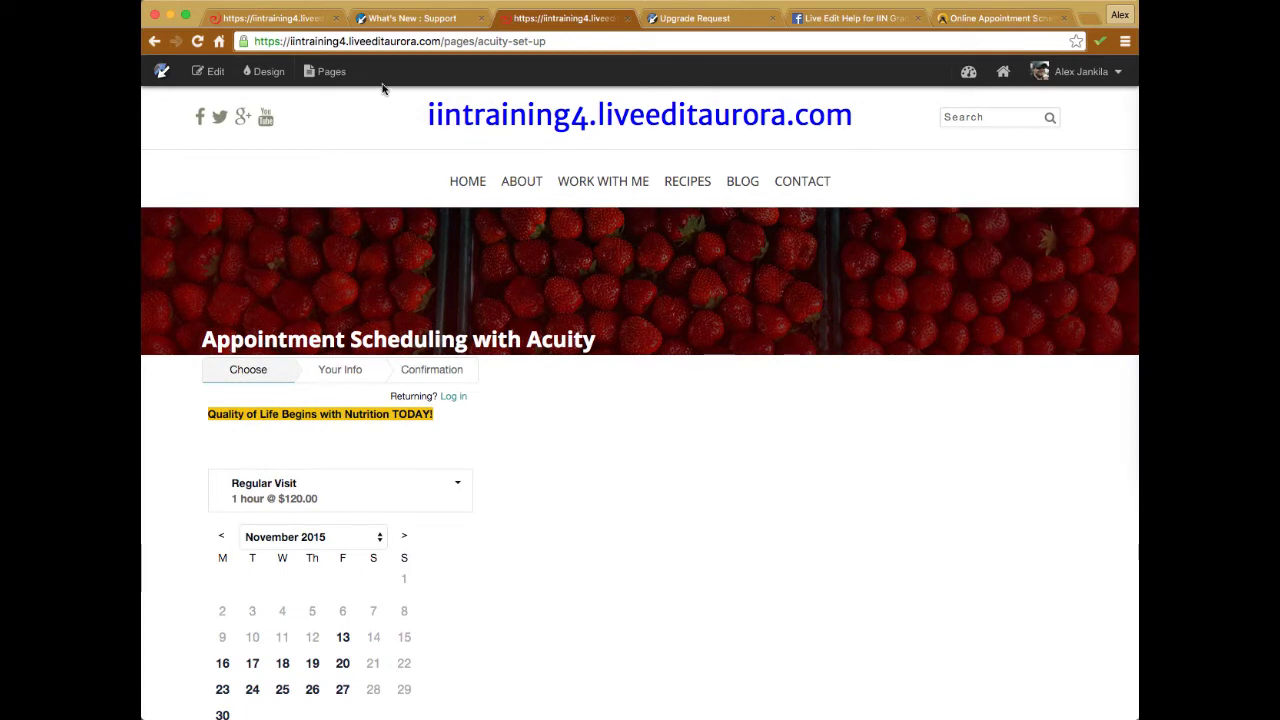
click(968, 76)
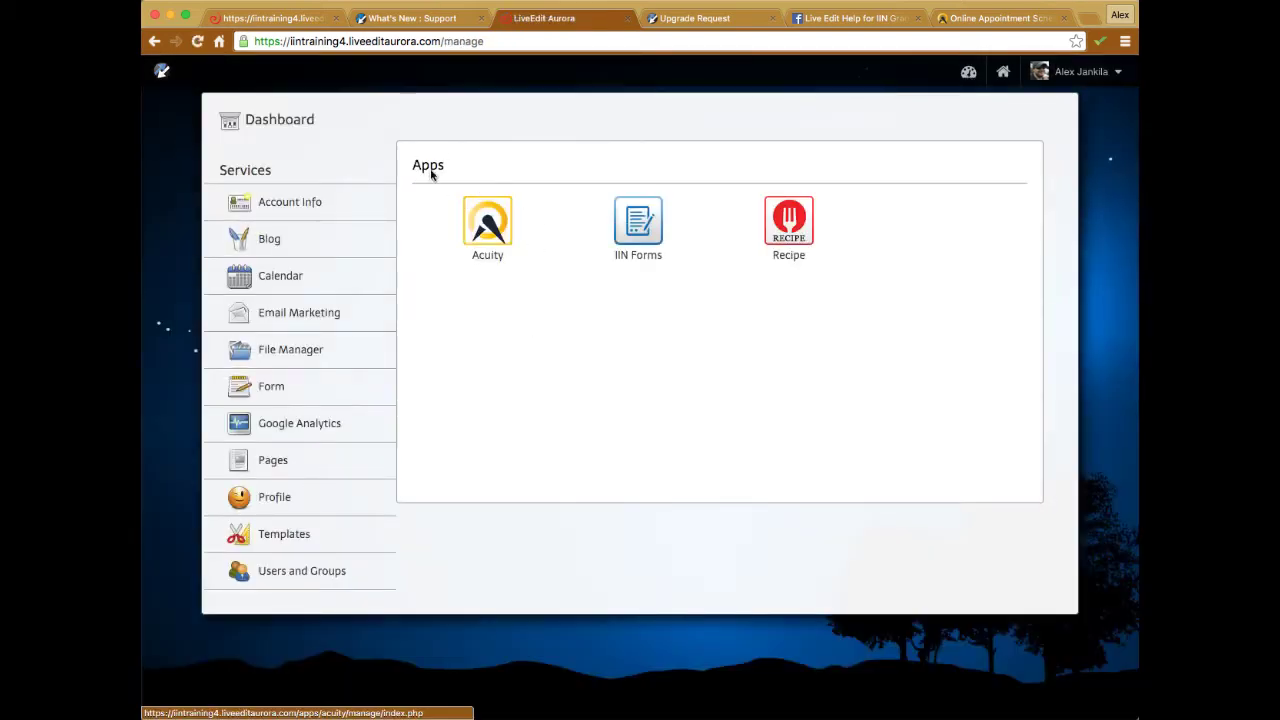
click(154, 42)
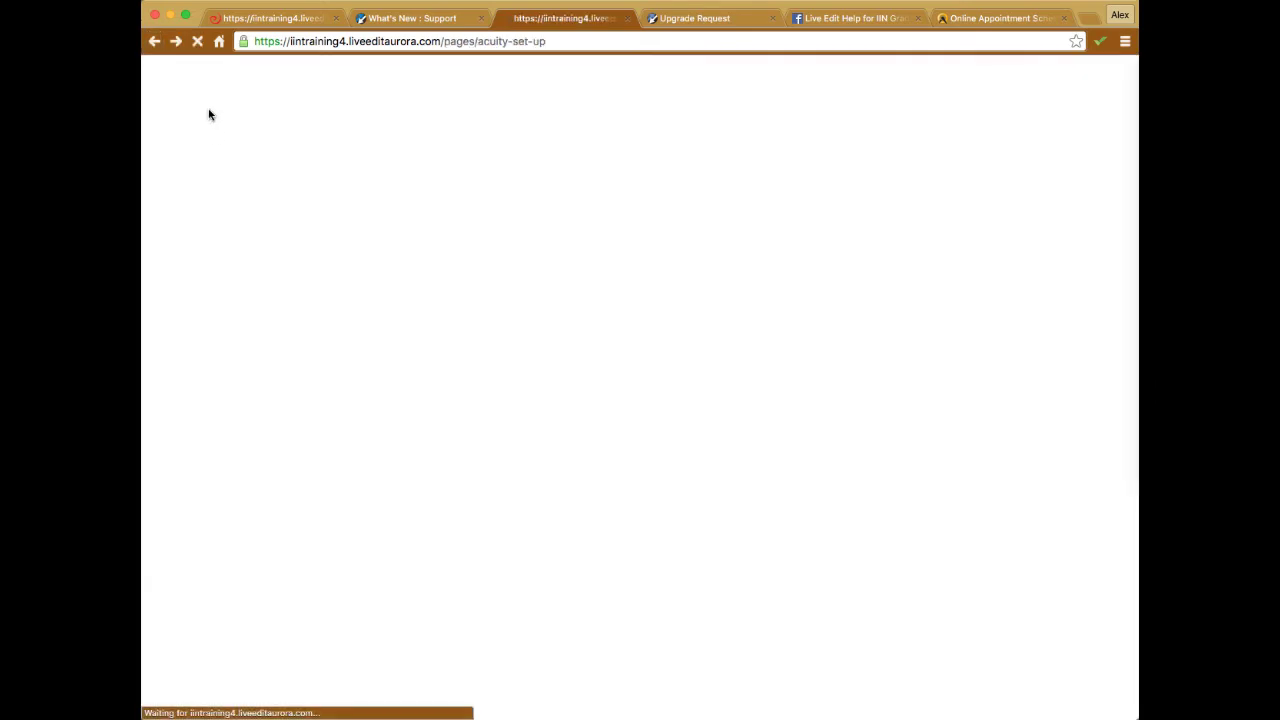
Put the acuity-set-up page into edit mode, locate the Acuity widget, and leave edit mode
click(203, 73)
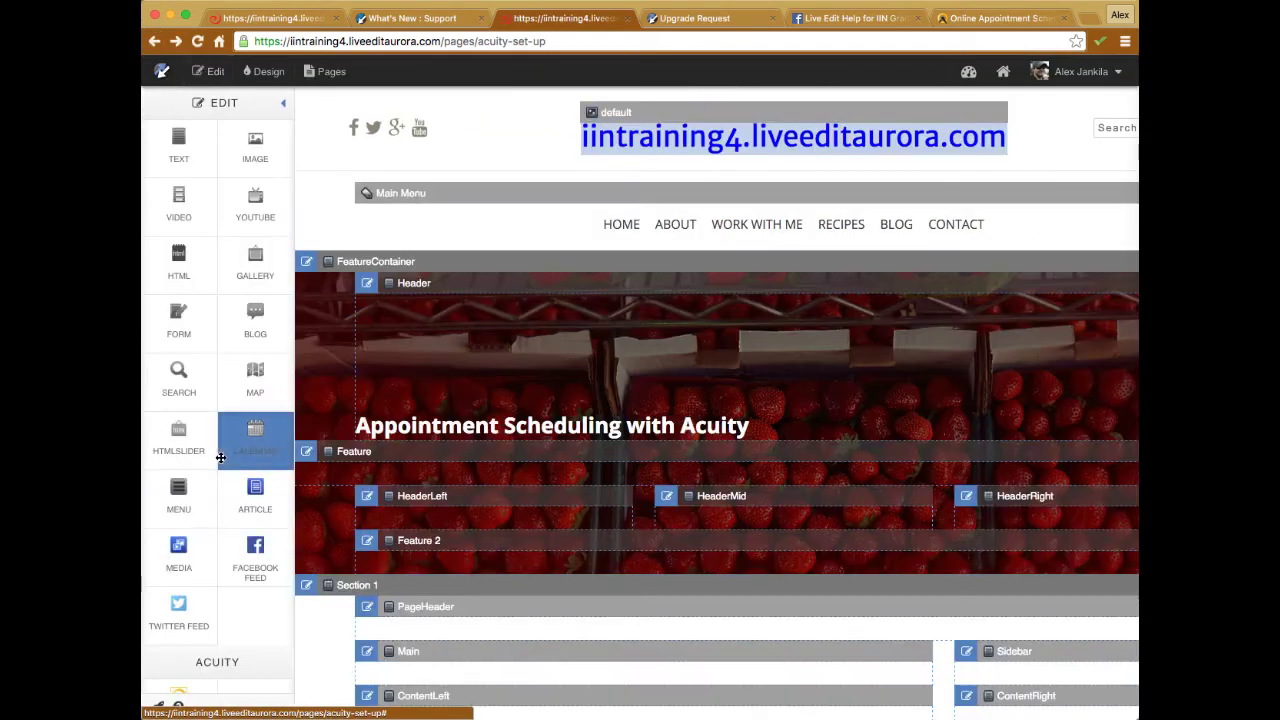
scroll(160, 610, down, 3)
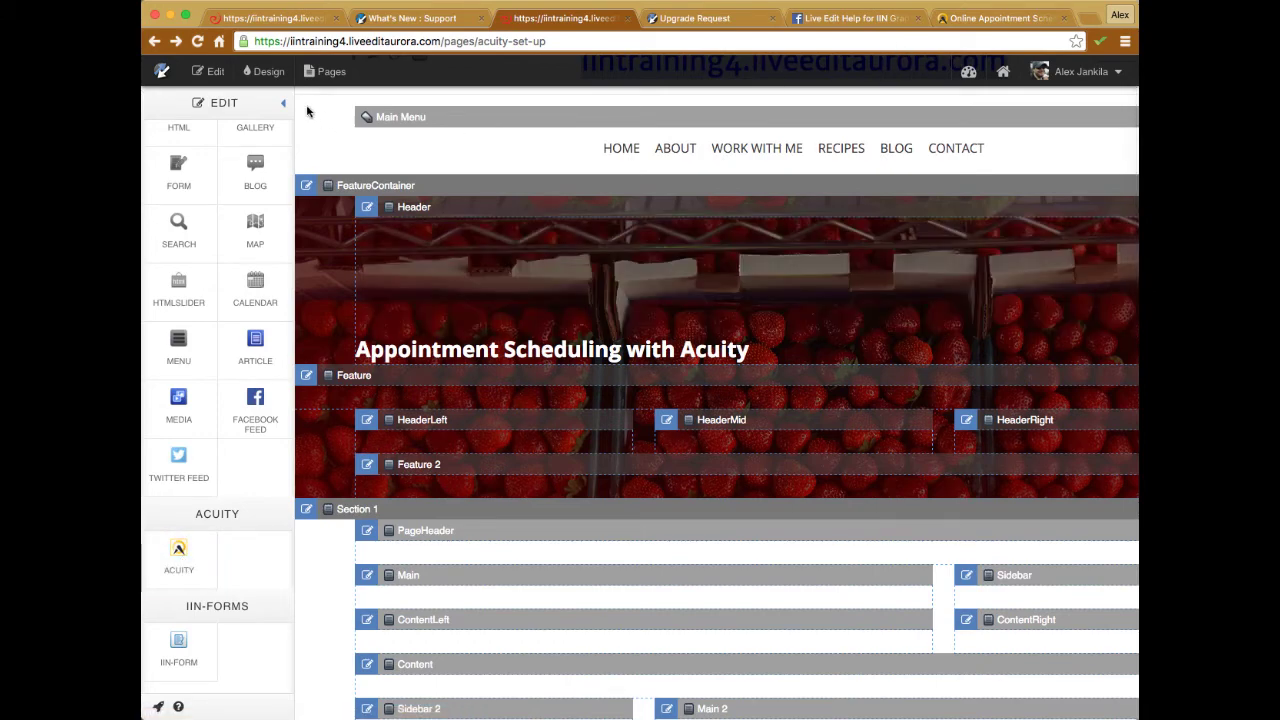
click(207, 72)
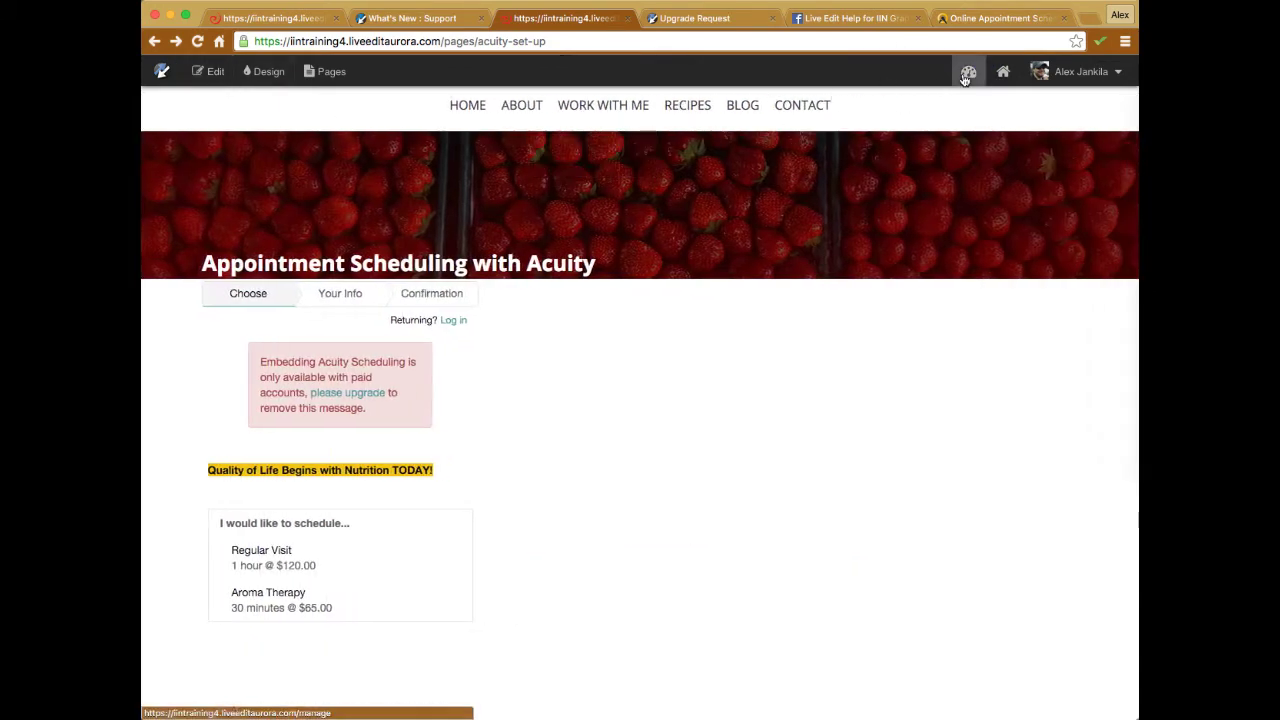
Open the dashboard's Acuity app, view the login form for changing the connected account, and return without granting access
click(967, 74)
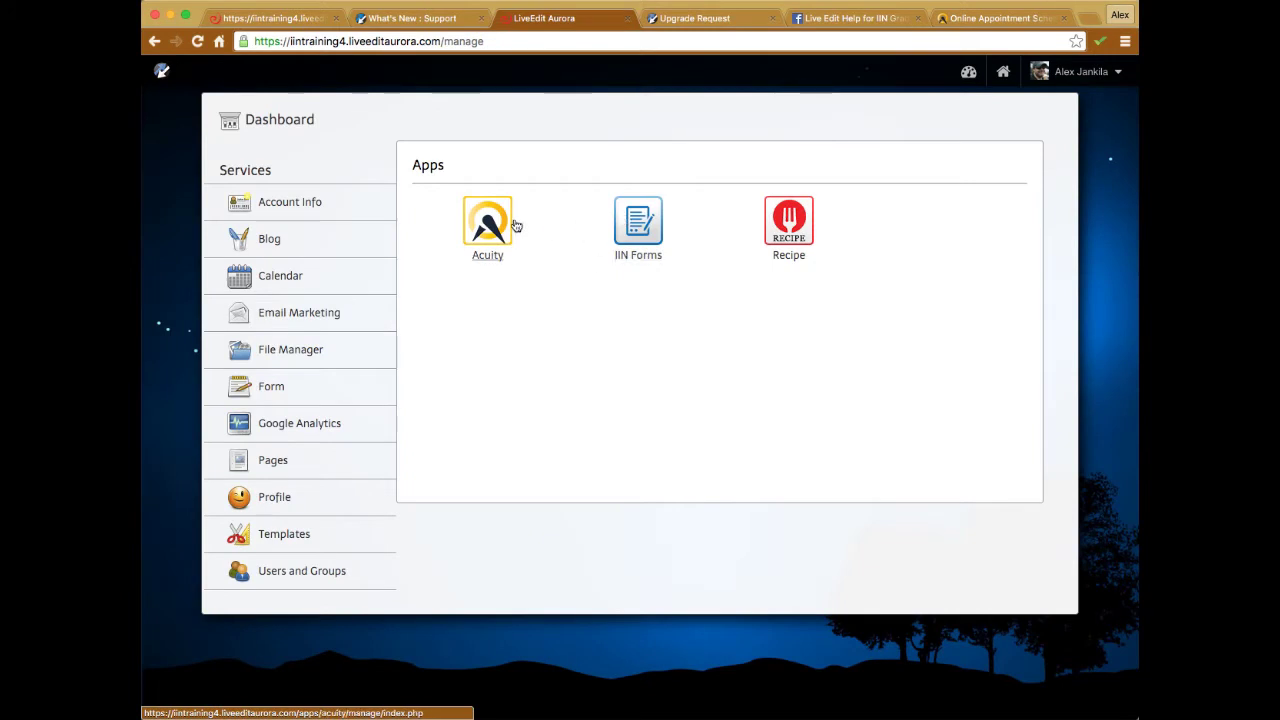
click(472, 222)
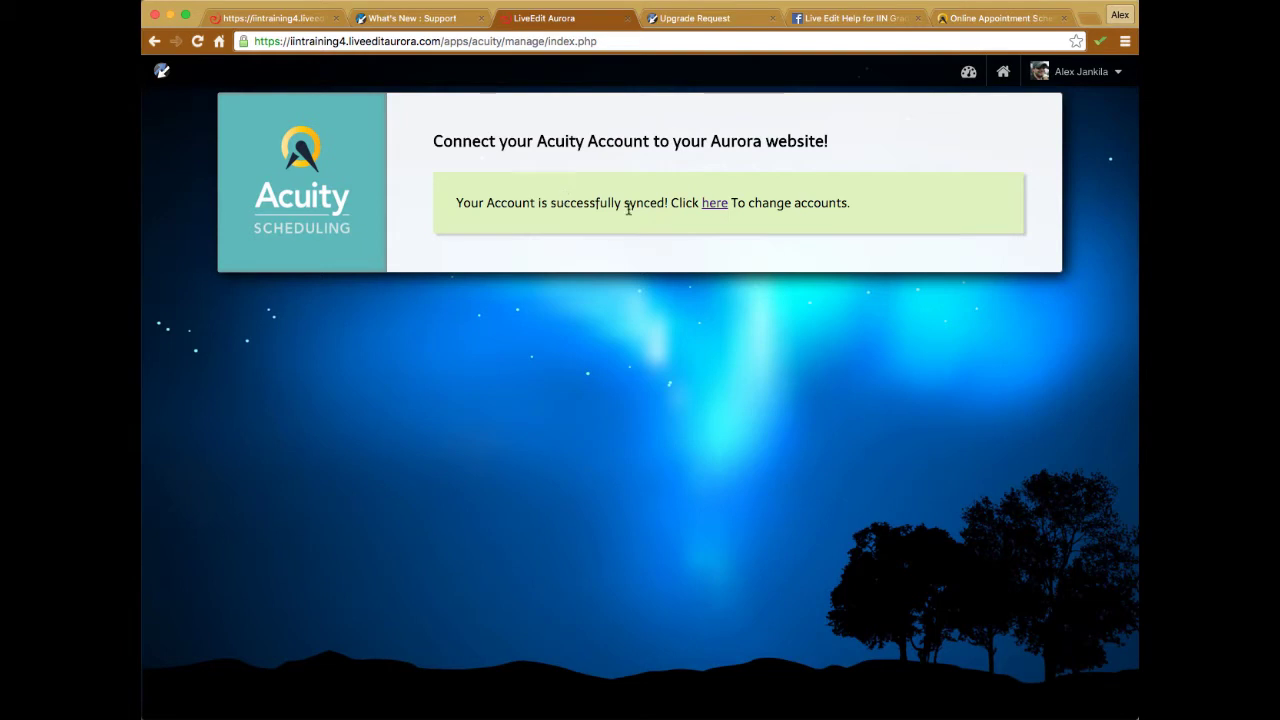
click(715, 205)
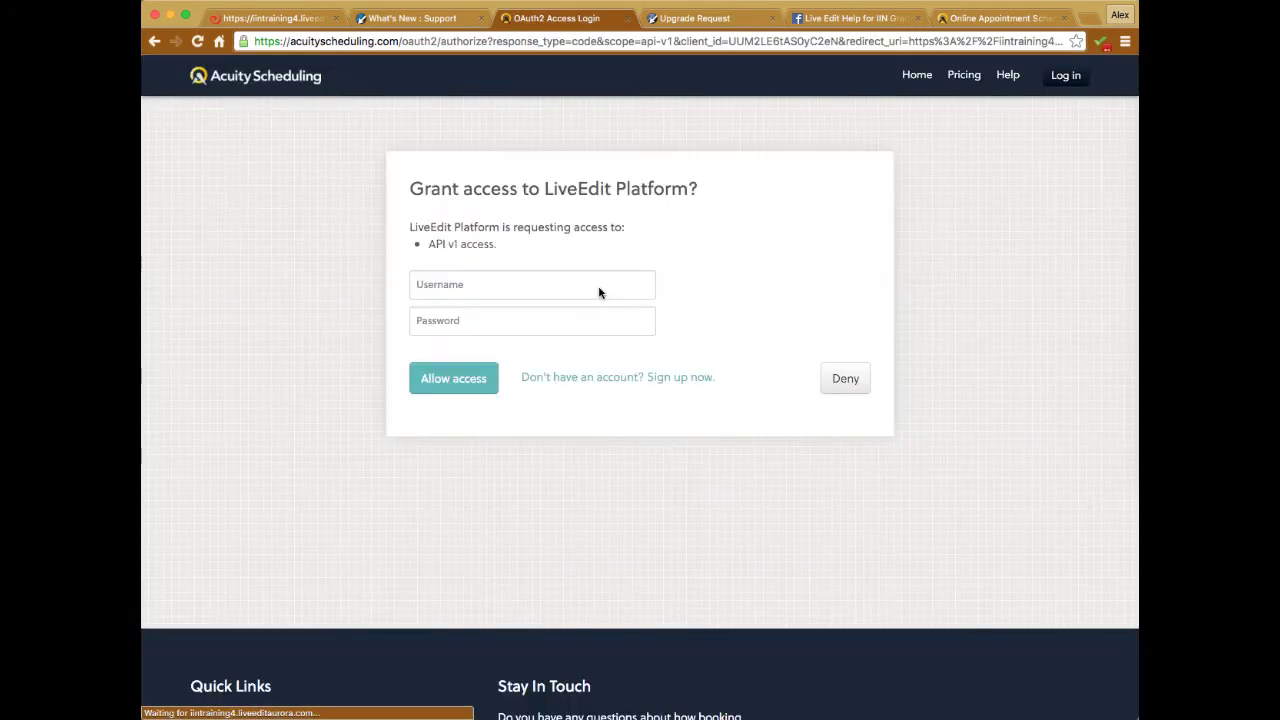
click(451, 284)
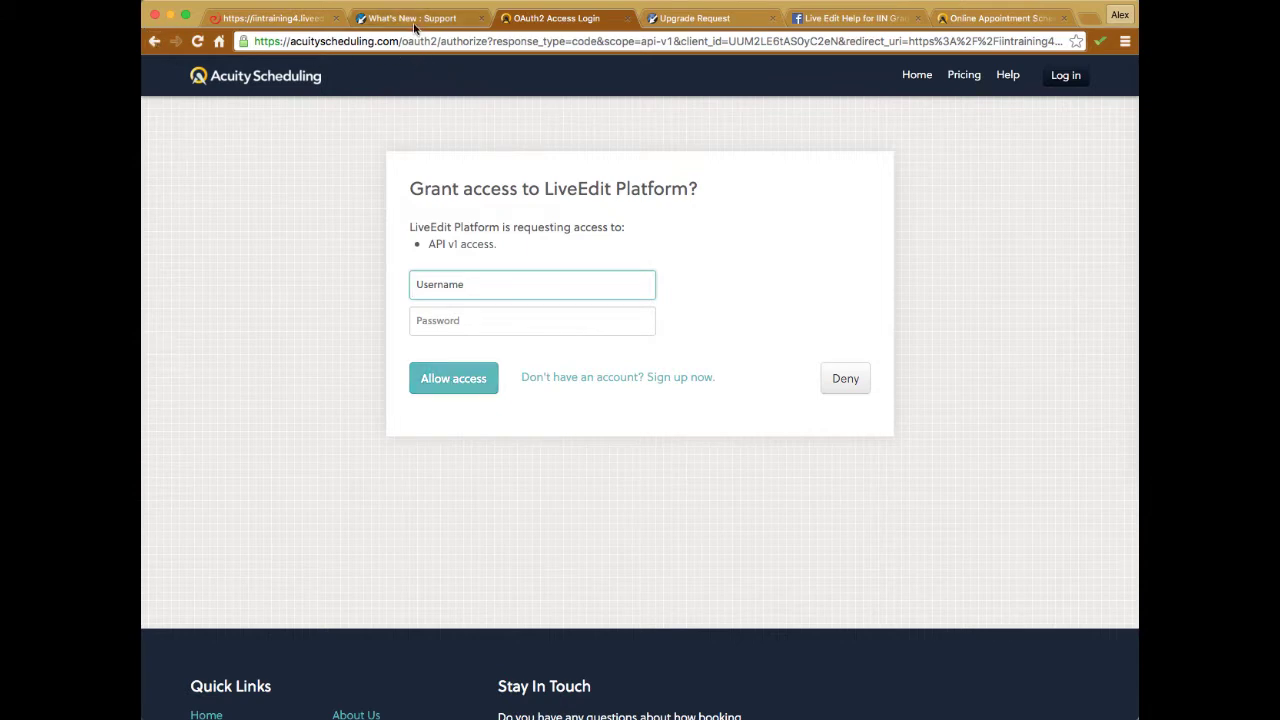
click(155, 41)
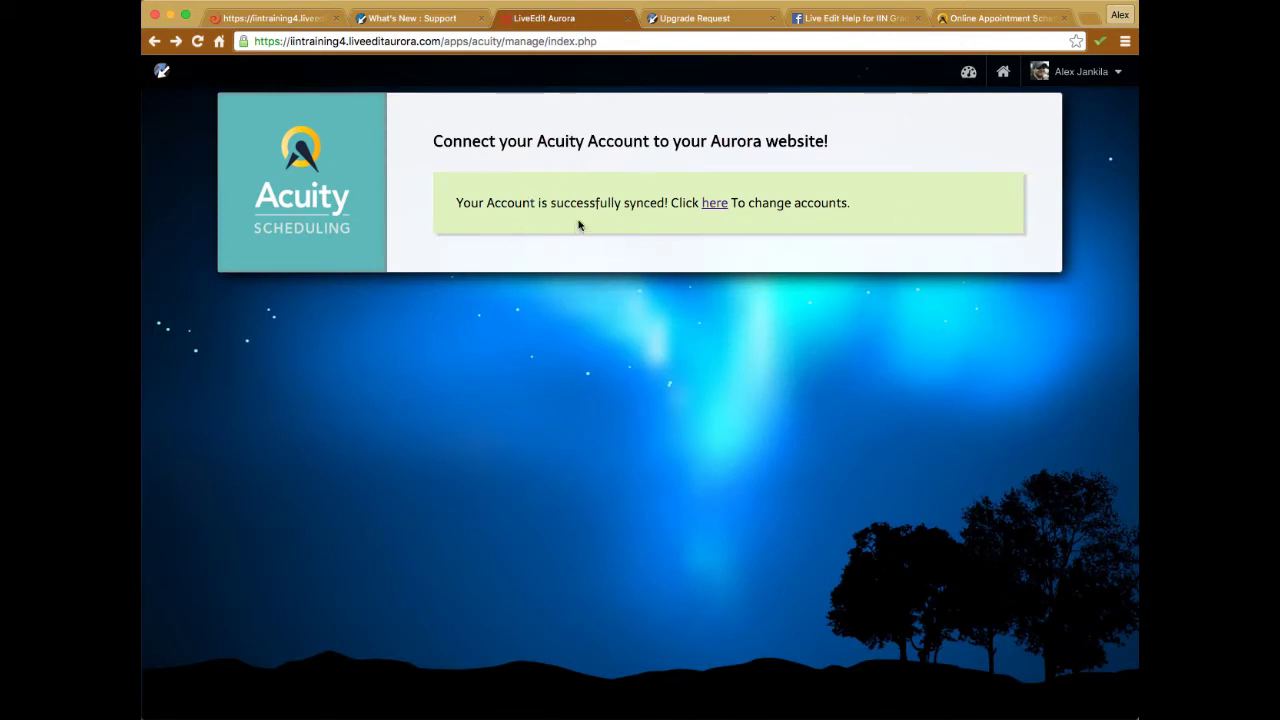
Return from the Acuity connection page to the website's acuity-set-up page
click(262, 20)
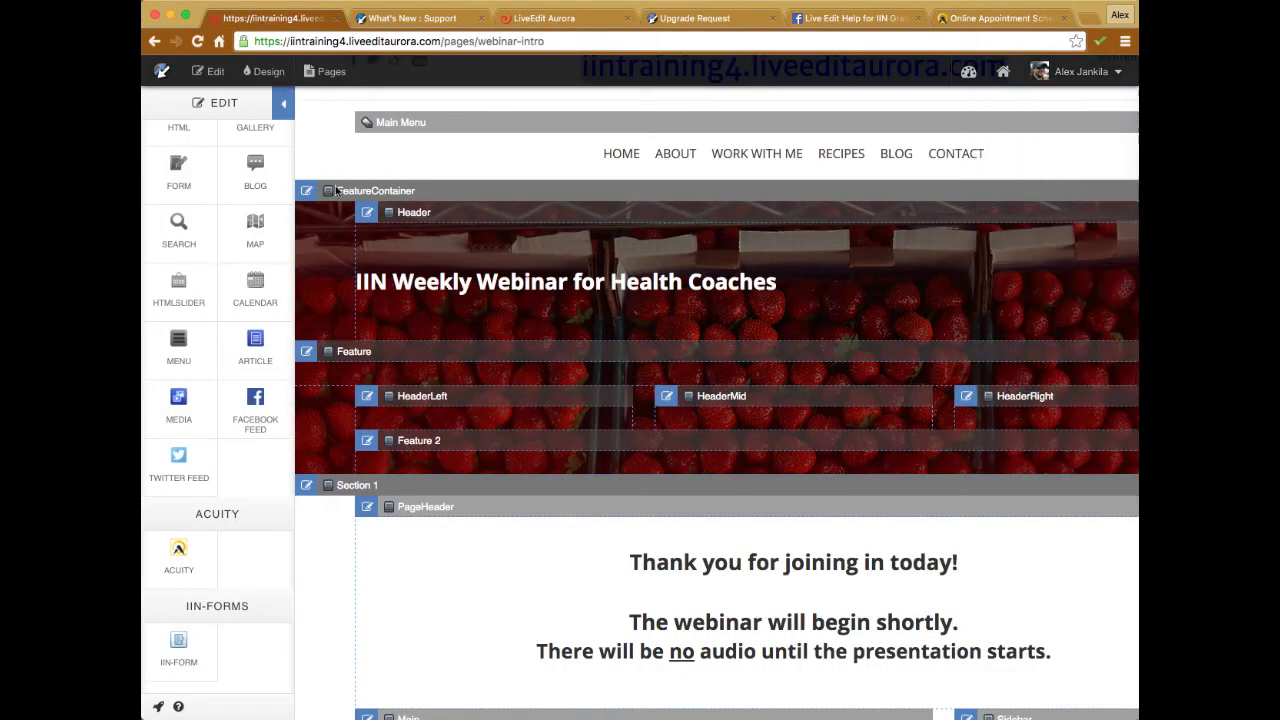
click(537, 20)
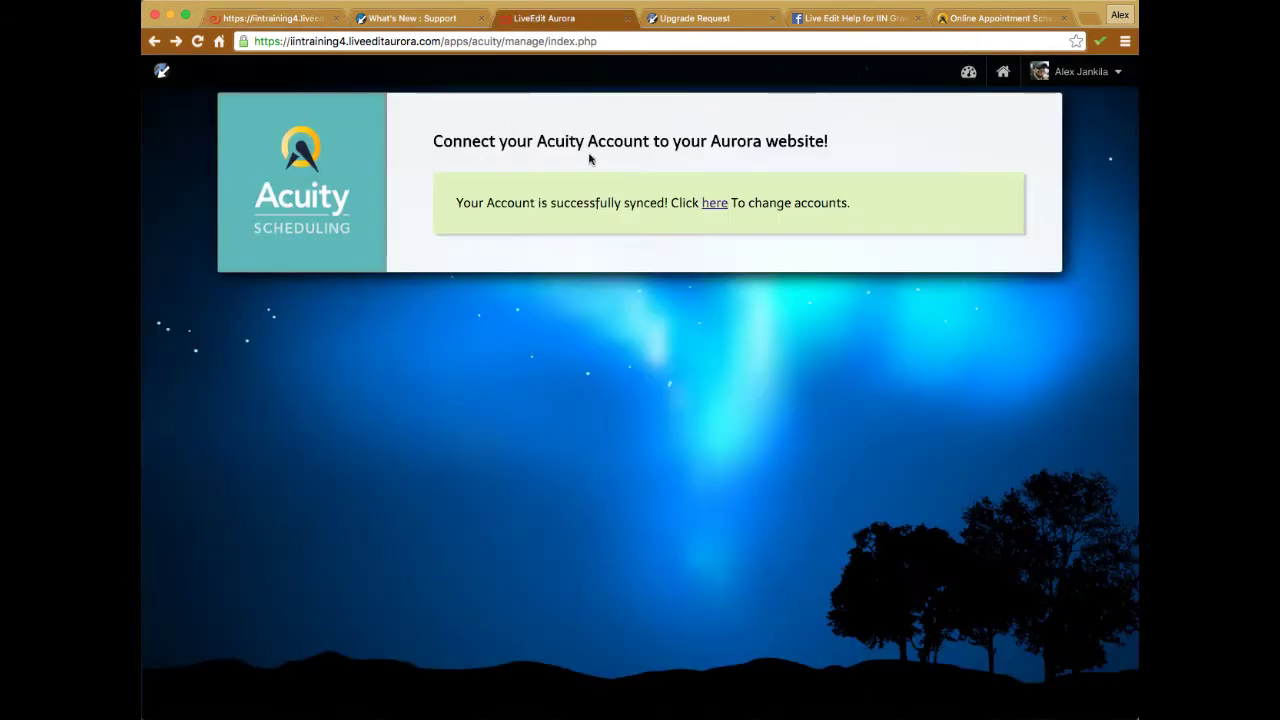
click(155, 42)
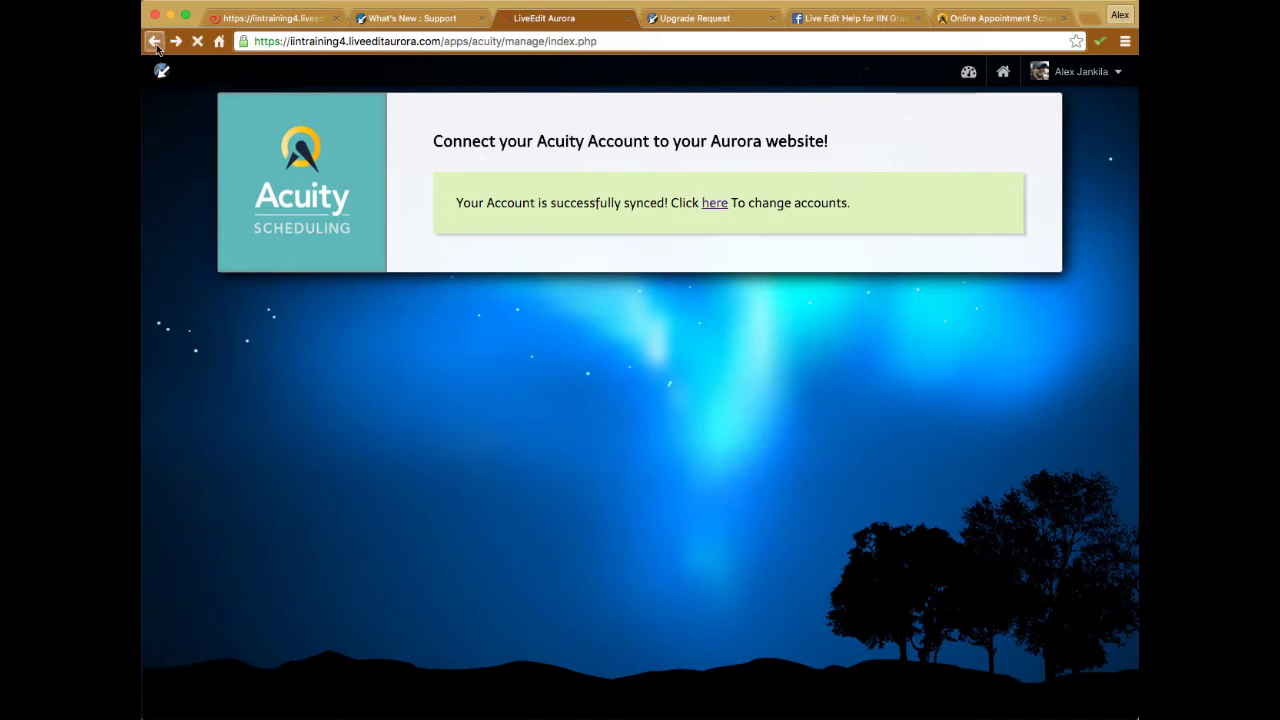
click(155, 42)
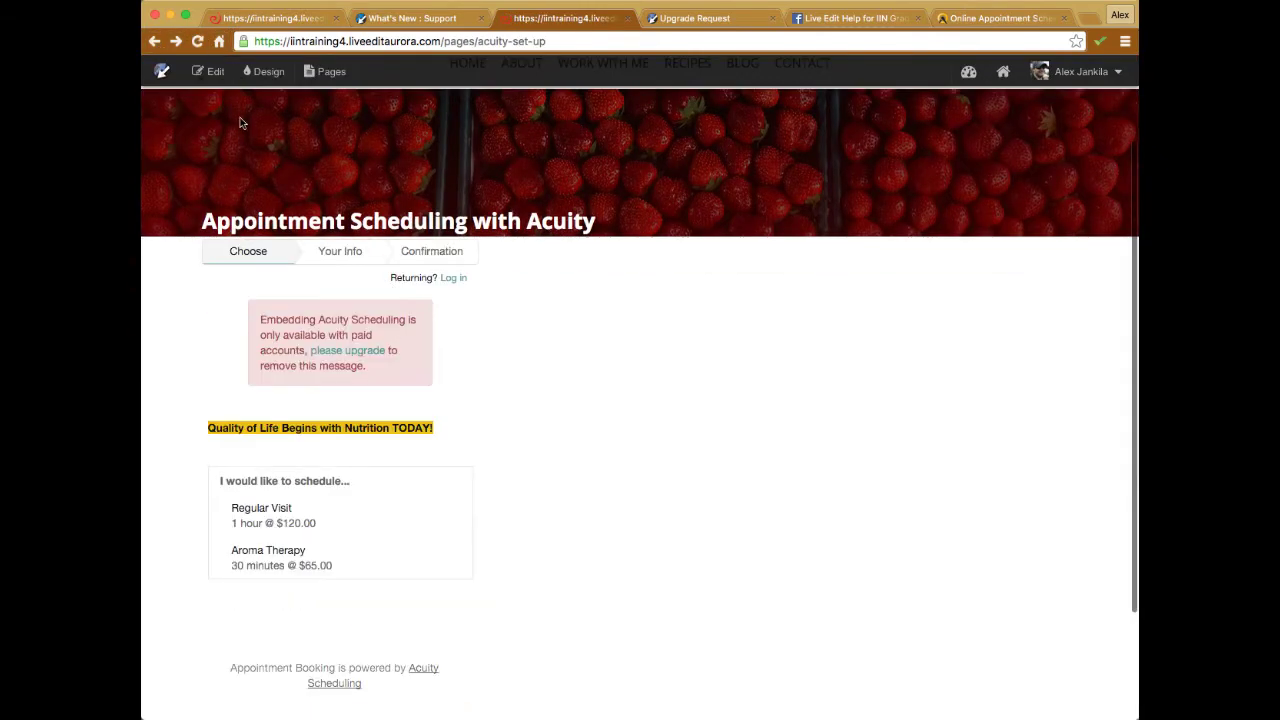
Put the acuity-set-up page into edit mode and delete the existing Acuity widget from Column 1
click(211, 71)
scroll(248, 380, down, 3)
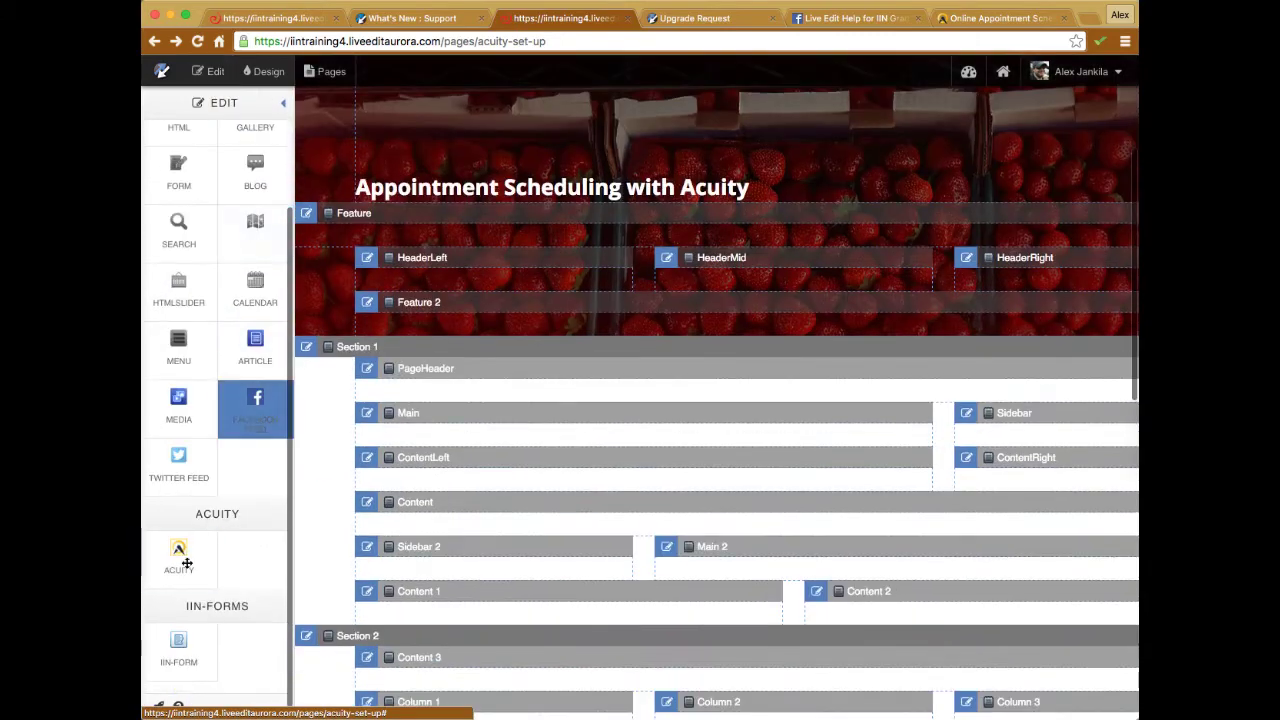
drag(171, 558, 386, 523)
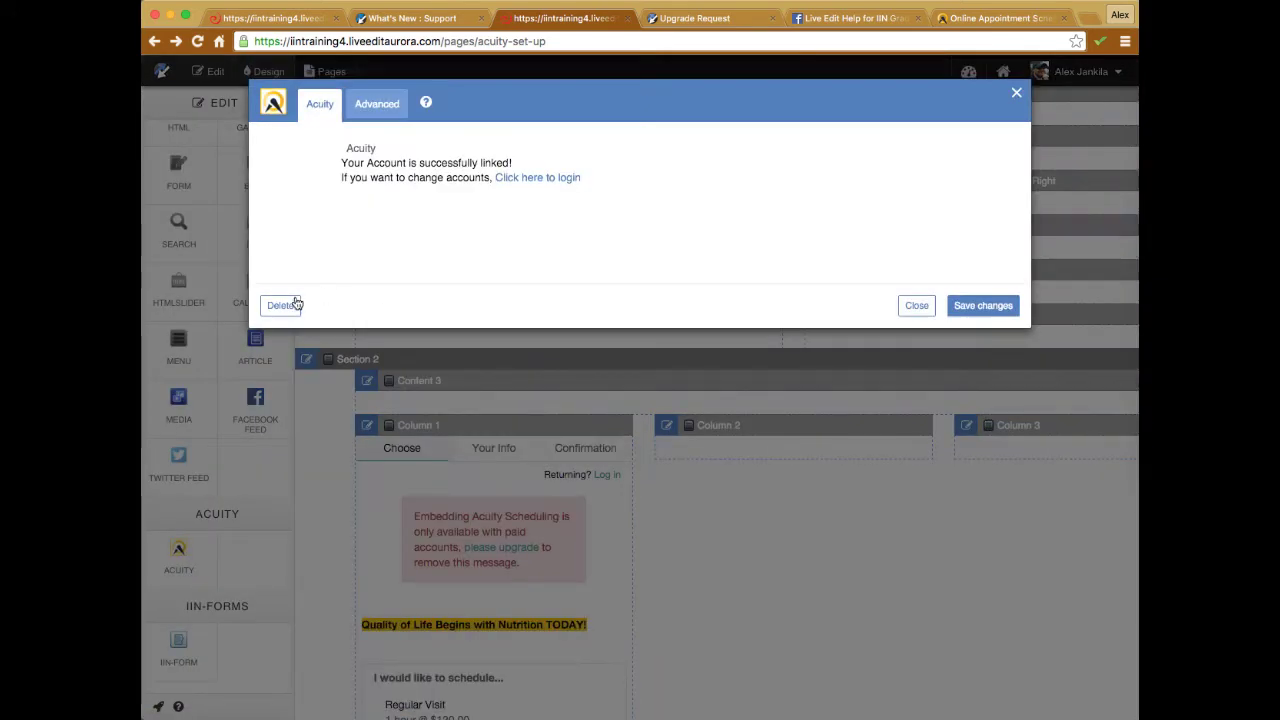
click(288, 305)
click(855, 215)
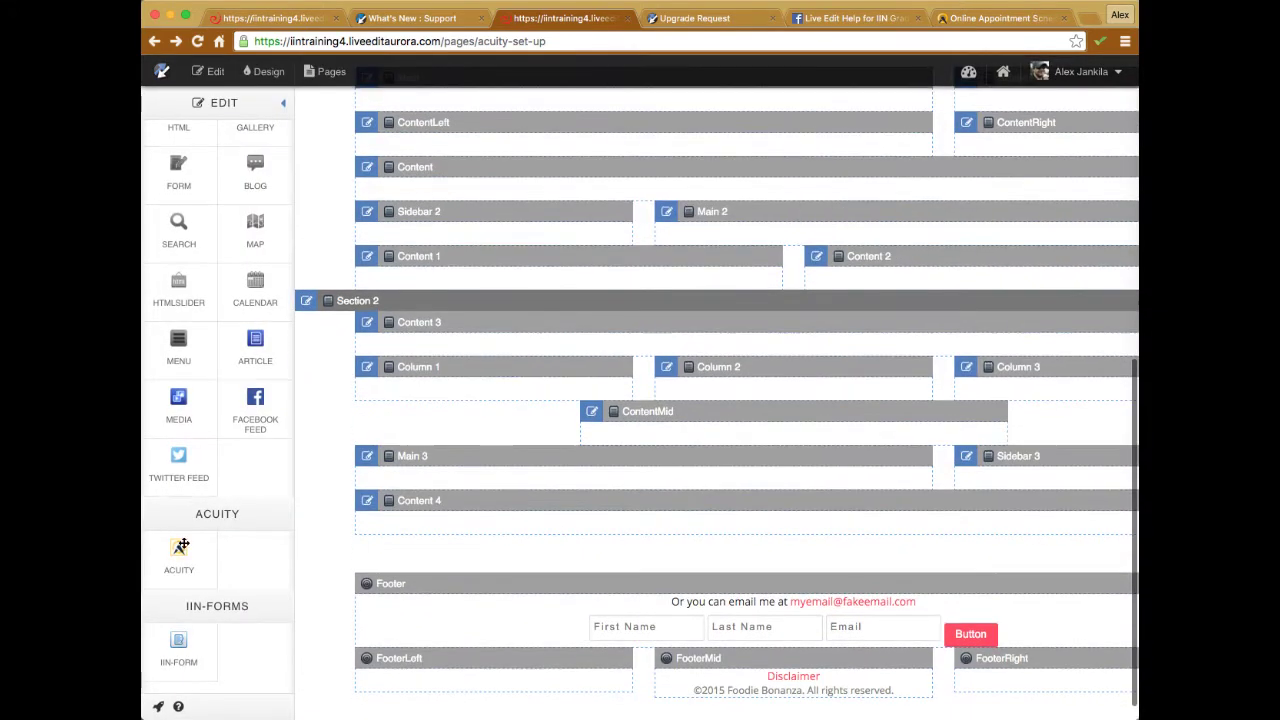
Add the Acuity widget to the ContentLeft area, save it, and leave edit mode
drag(182, 545, 622, 148)
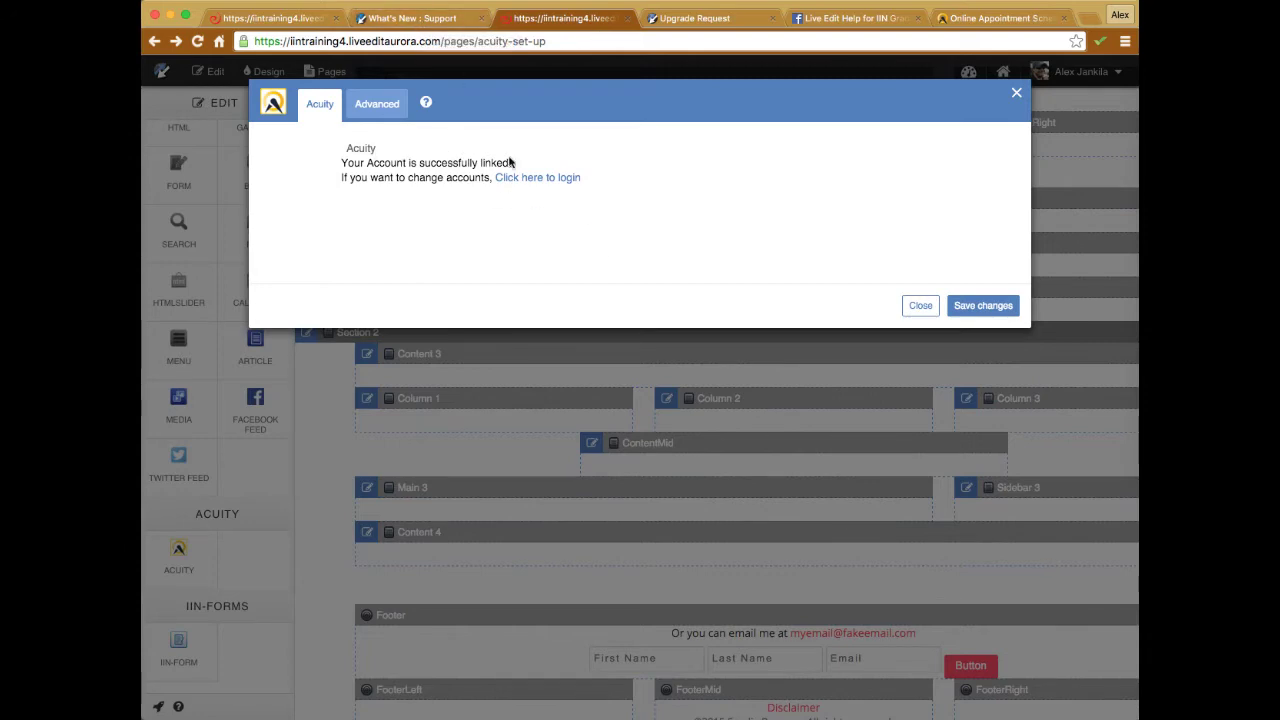
click(983, 305)
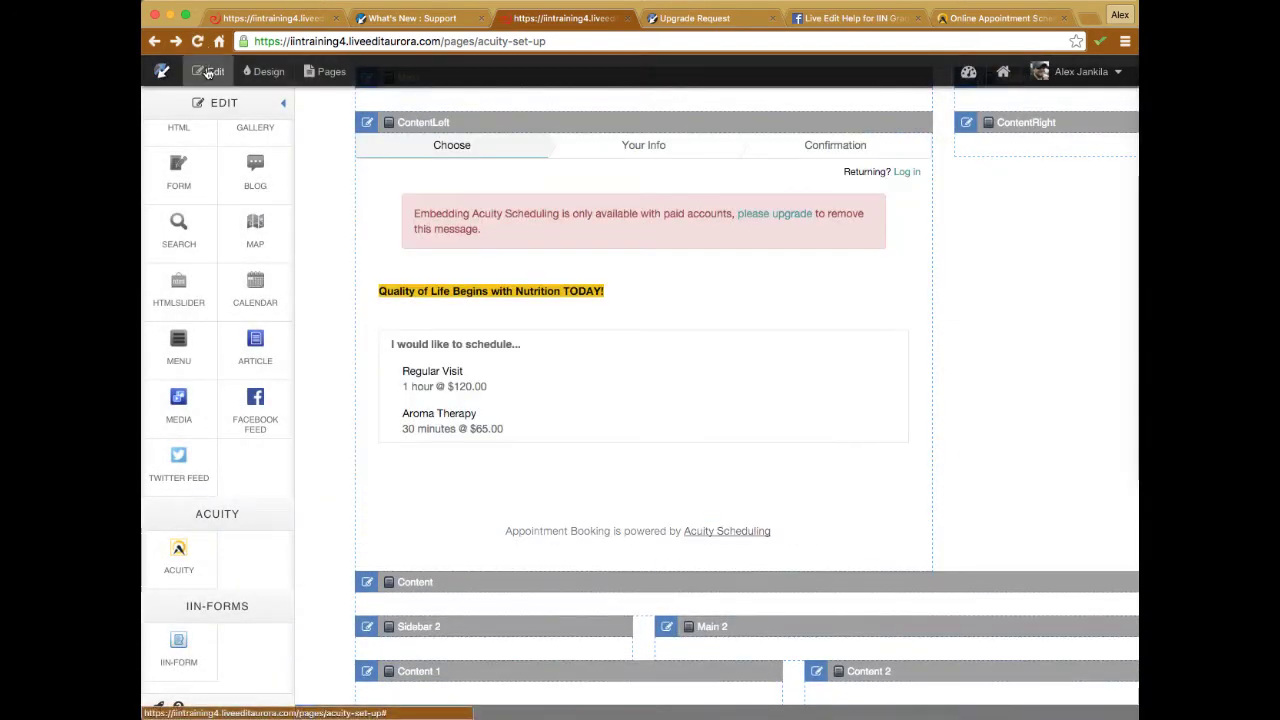
click(207, 72)
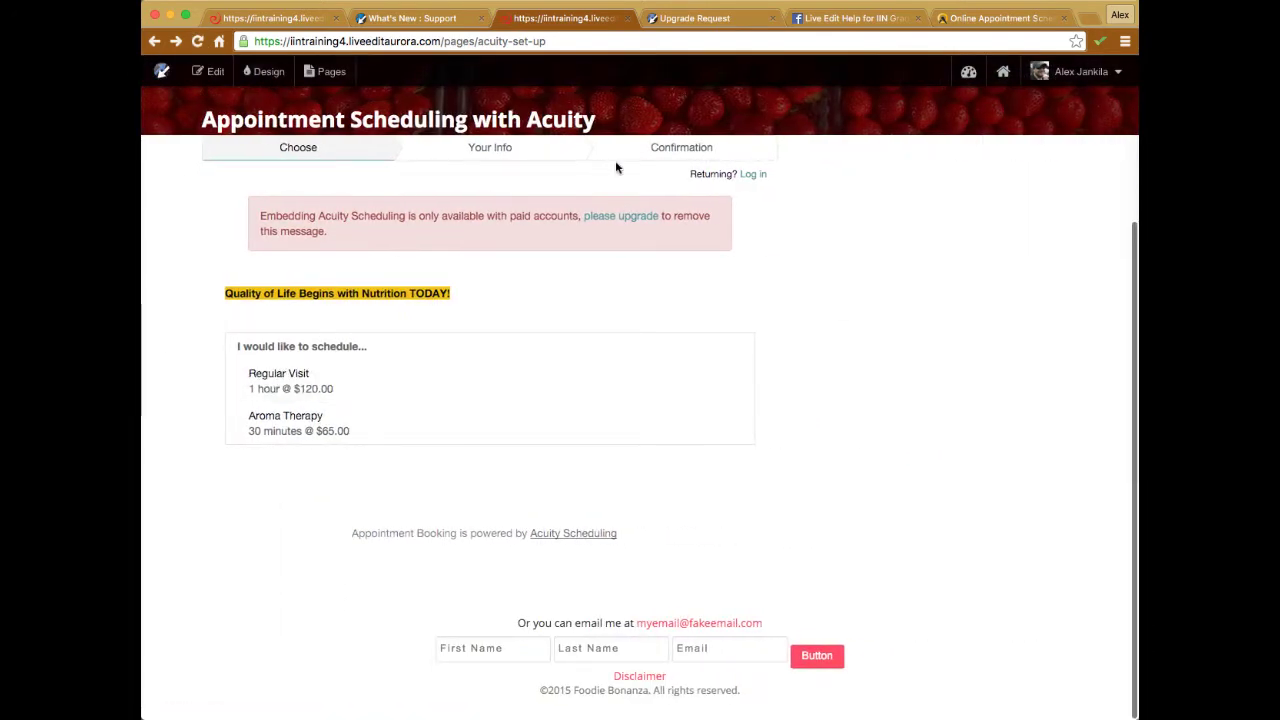
Try a Regular Visit booking for November 13, 2015 at 10:30am and return to the appointment selection
click(358, 372)
click(503, 518)
click(498, 549)
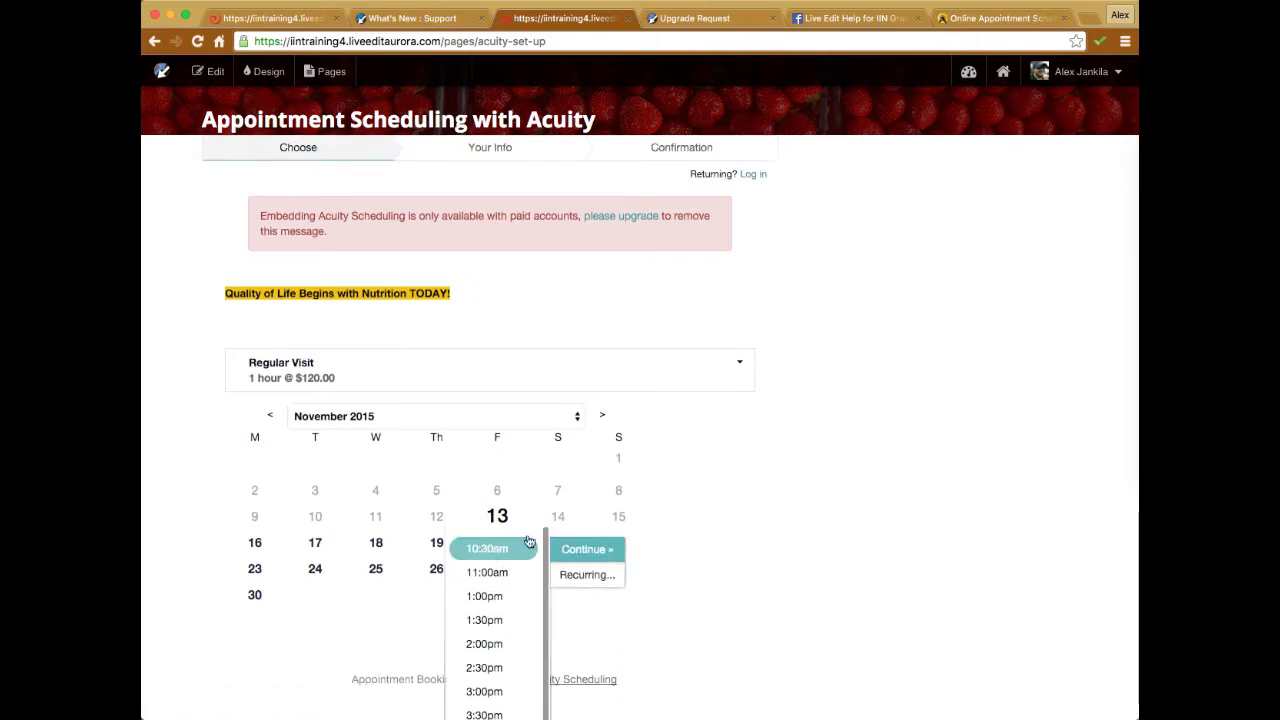
click(596, 549)
click(285, 152)
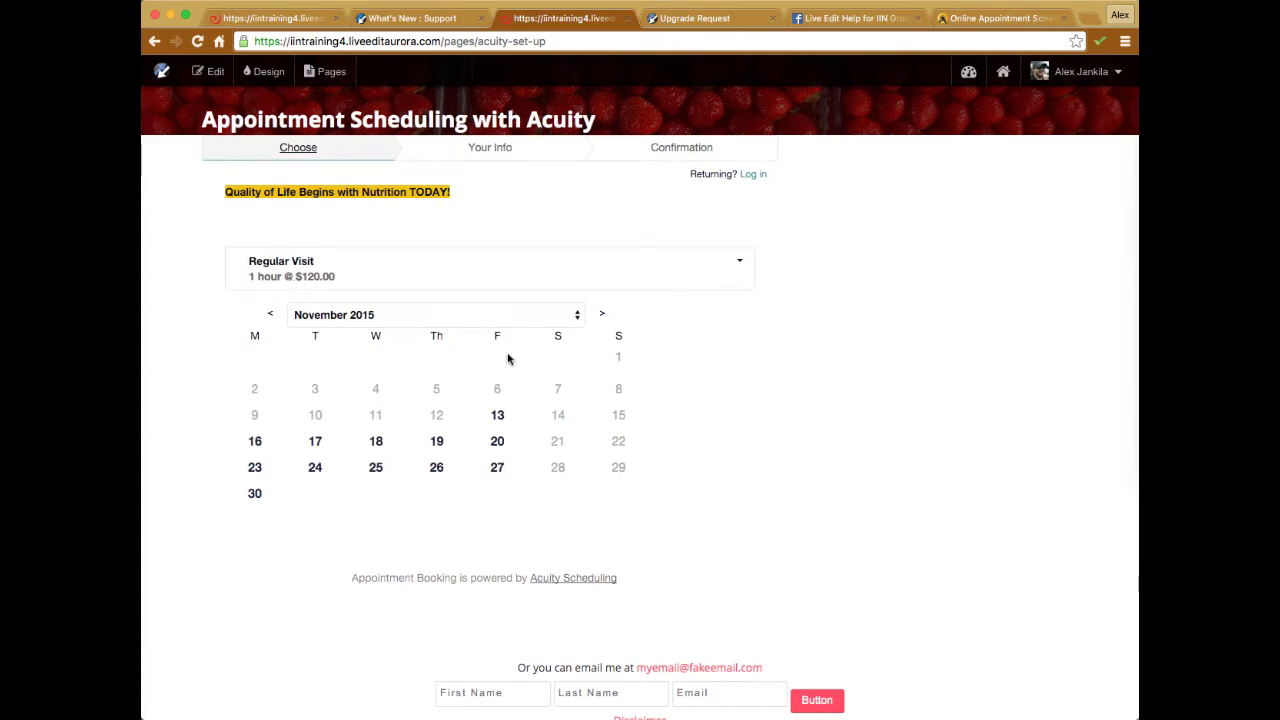
Select an Aroma Therapy appointment for November 13, 2015 at 2:30pm and continue to the client details
click(741, 268)
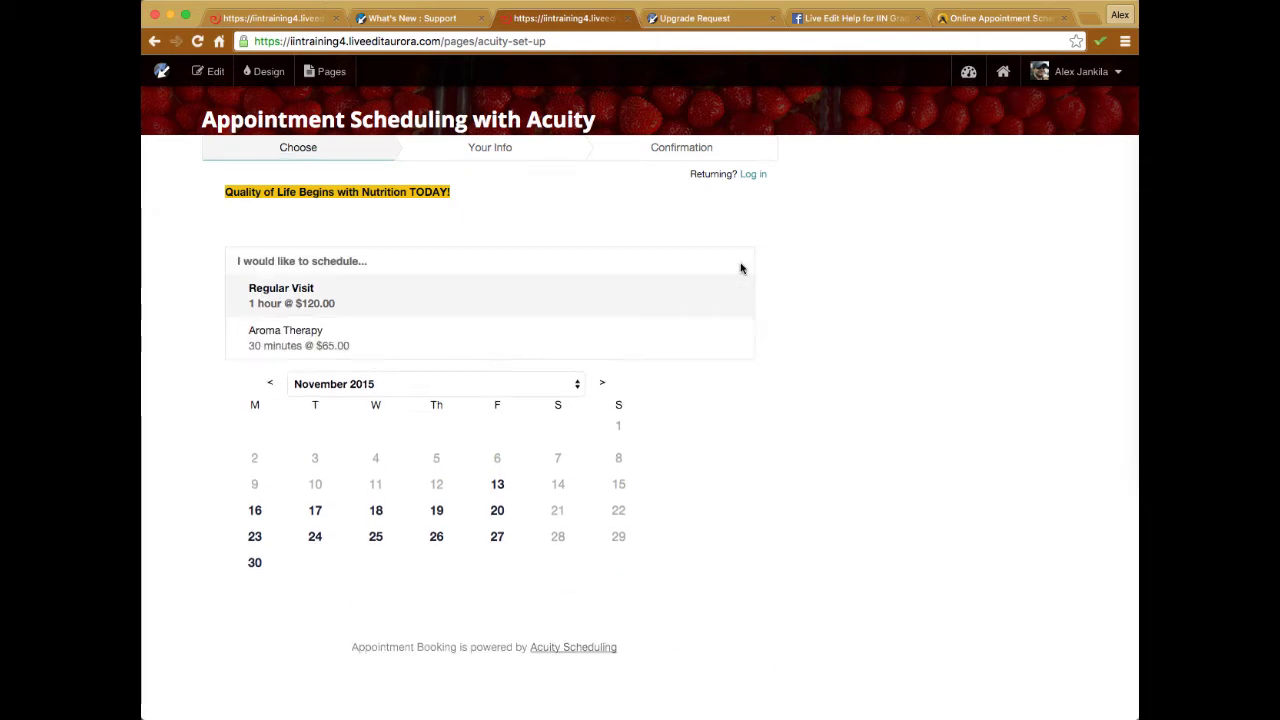
click(262, 340)
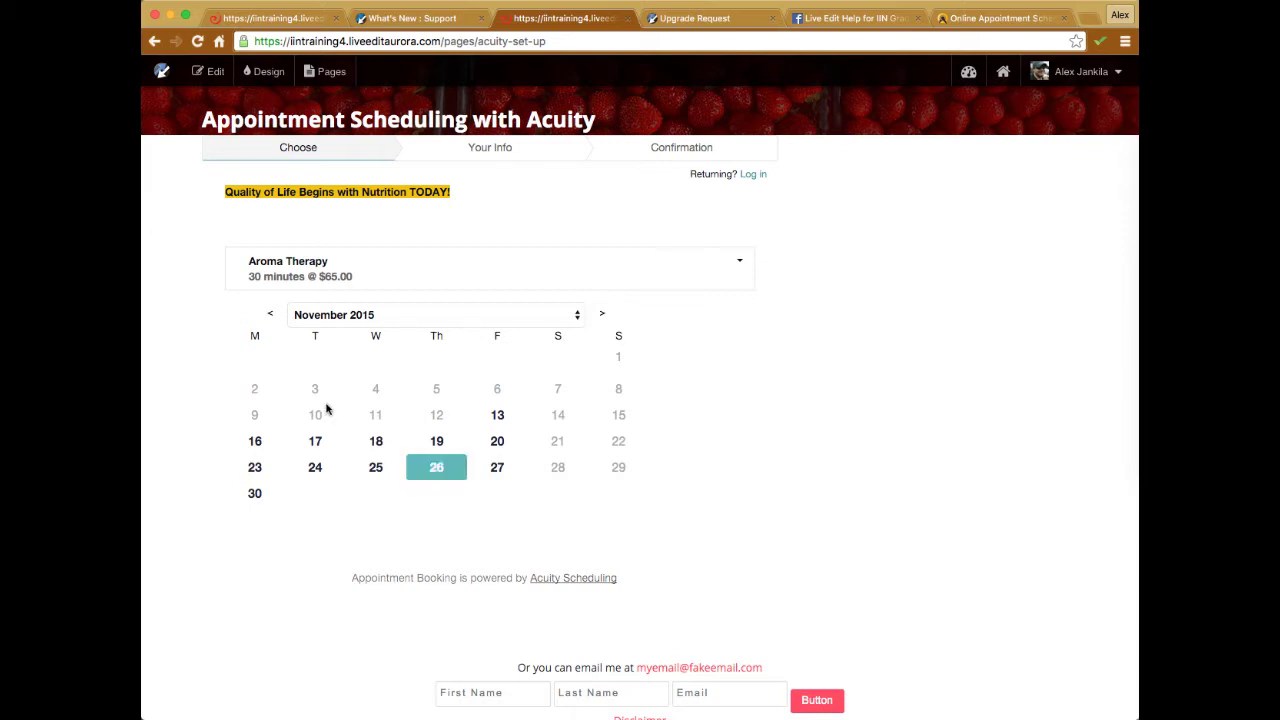
click(495, 419)
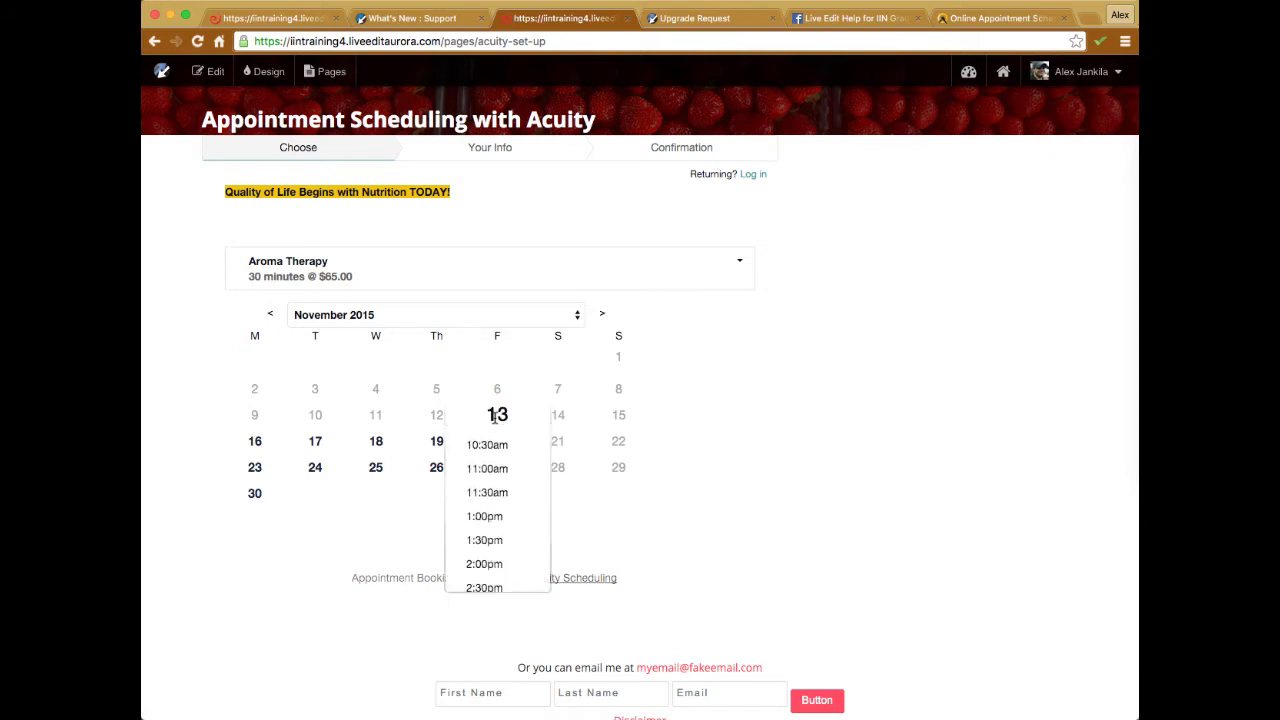
scroll(501, 482, down, 4)
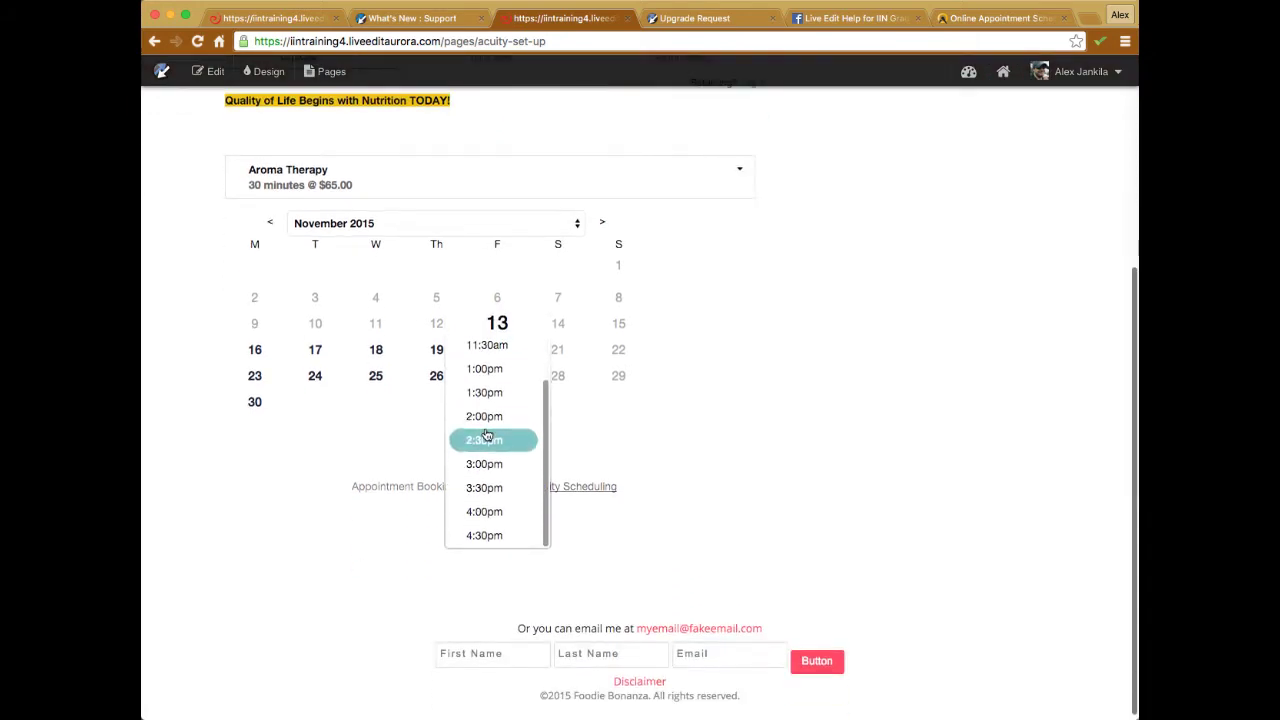
click(476, 443)
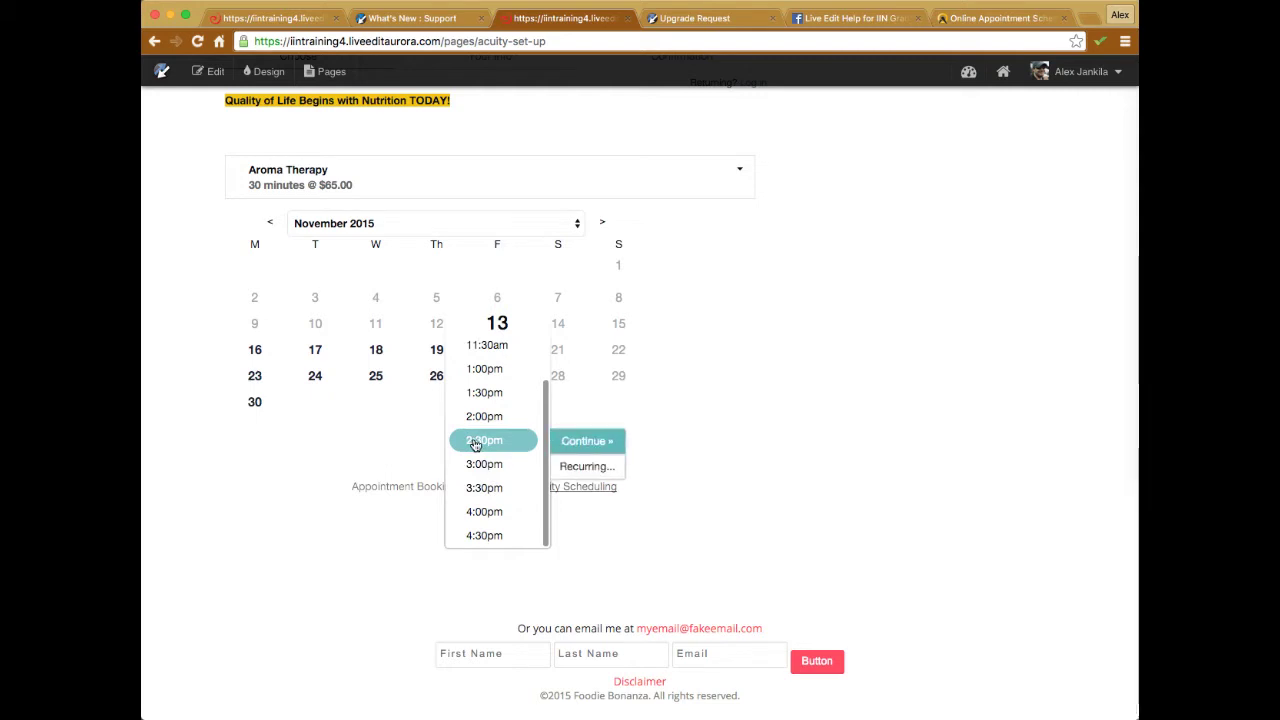
click(585, 441)
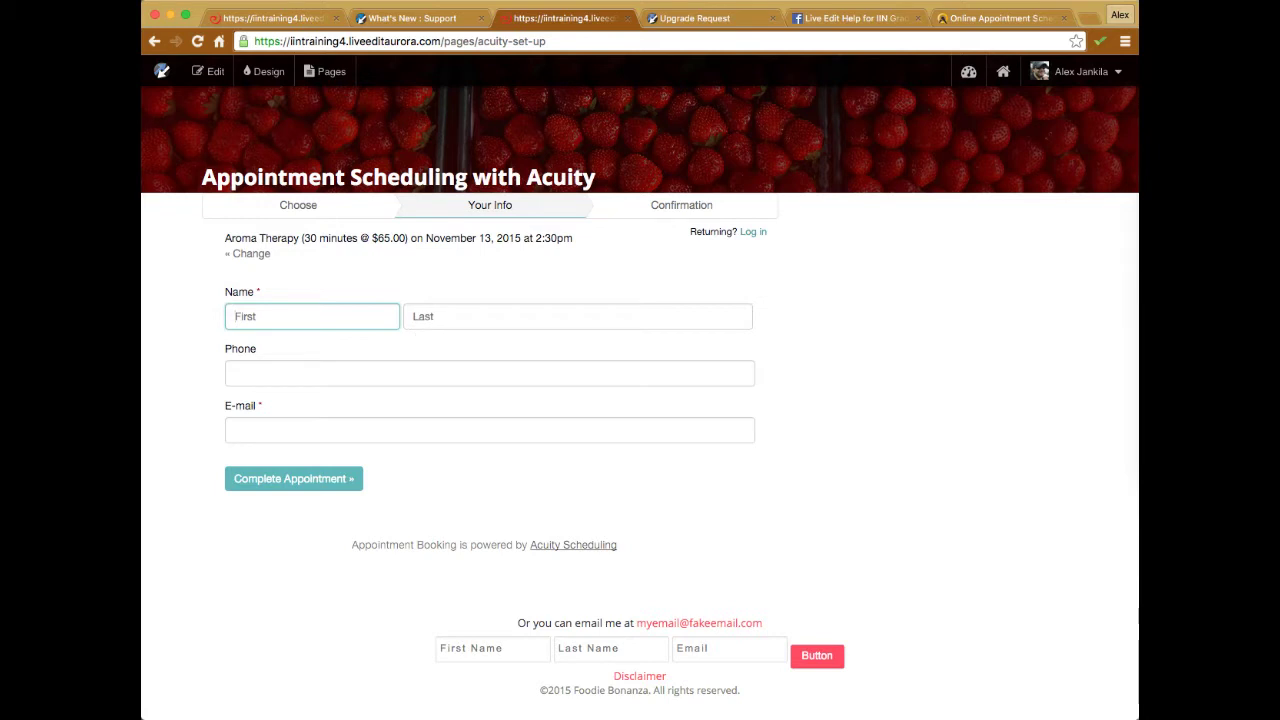
Enter the client's first name, last initial and e-mail address, leave the phone empty, and complete the appointment
text(Alex)
key(Tab)
text(J)
key(Tab)
key(Tab)
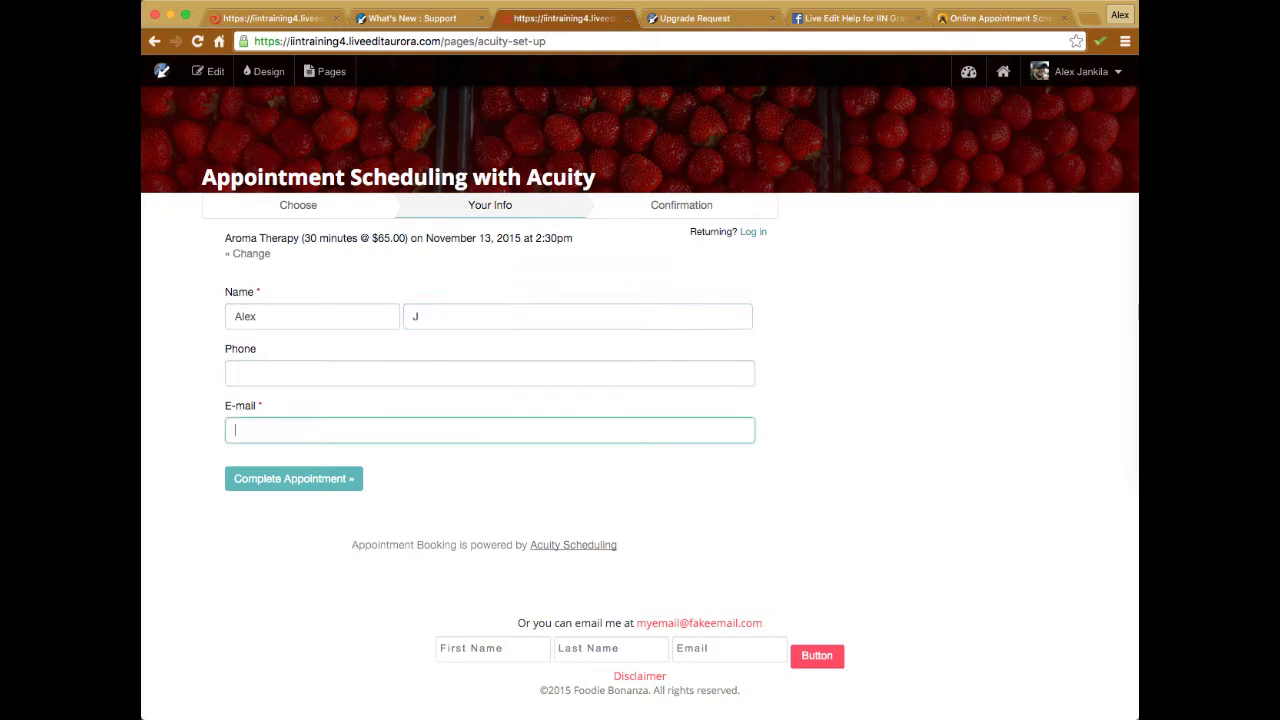
text(ale)
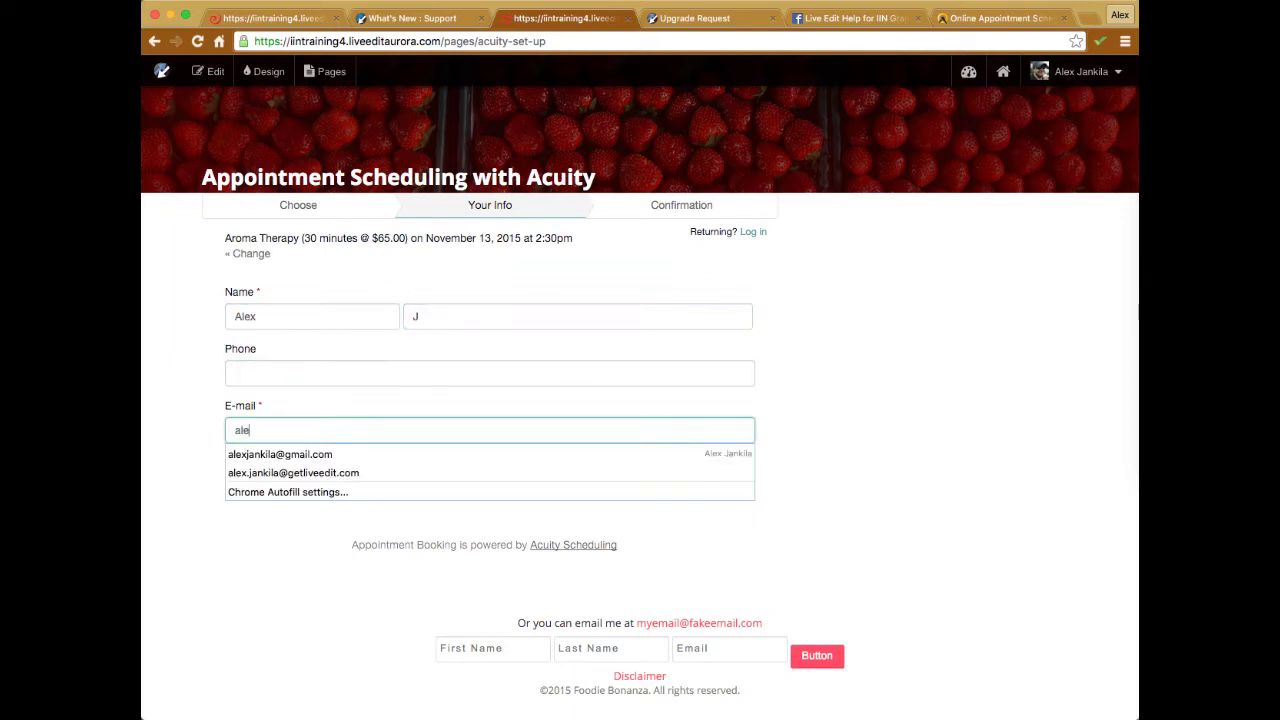
click(343, 473)
click(296, 487)
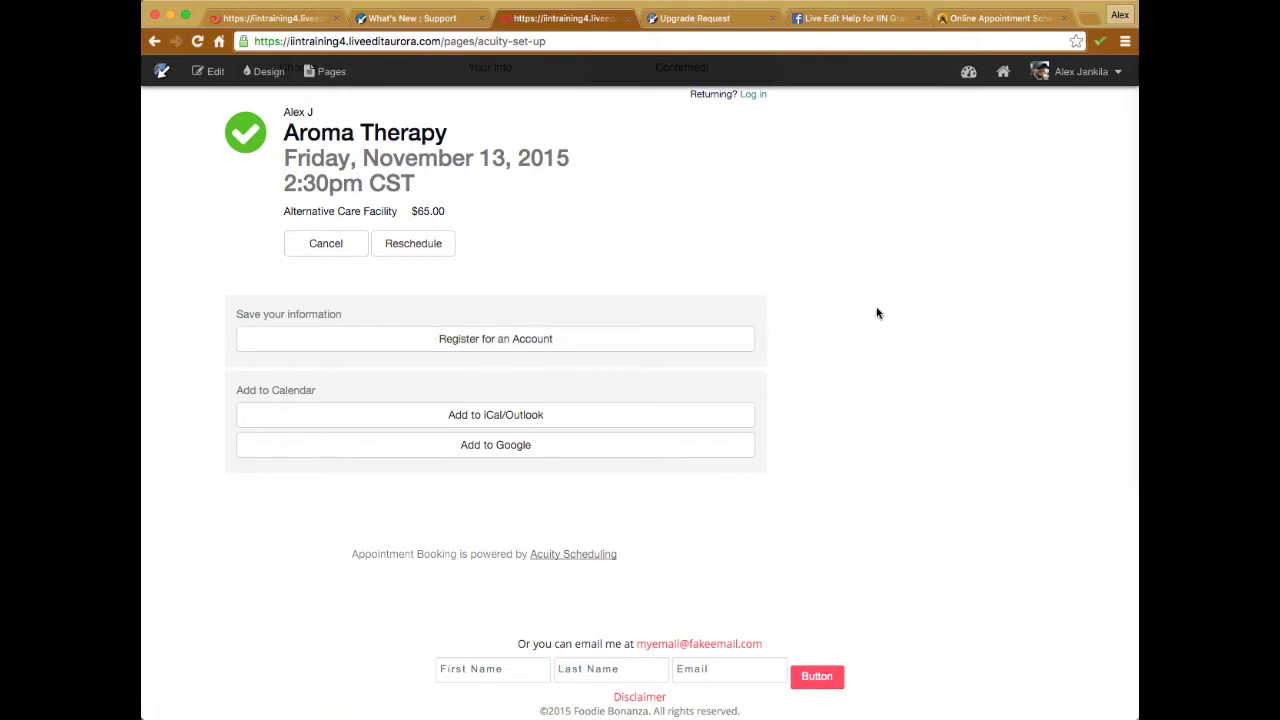
Review the appointment confirmation, including its cancel, reschedule, account registration and calendar options
scroll(877, 313, up, 3)
scroll(879, 312, down, 1)
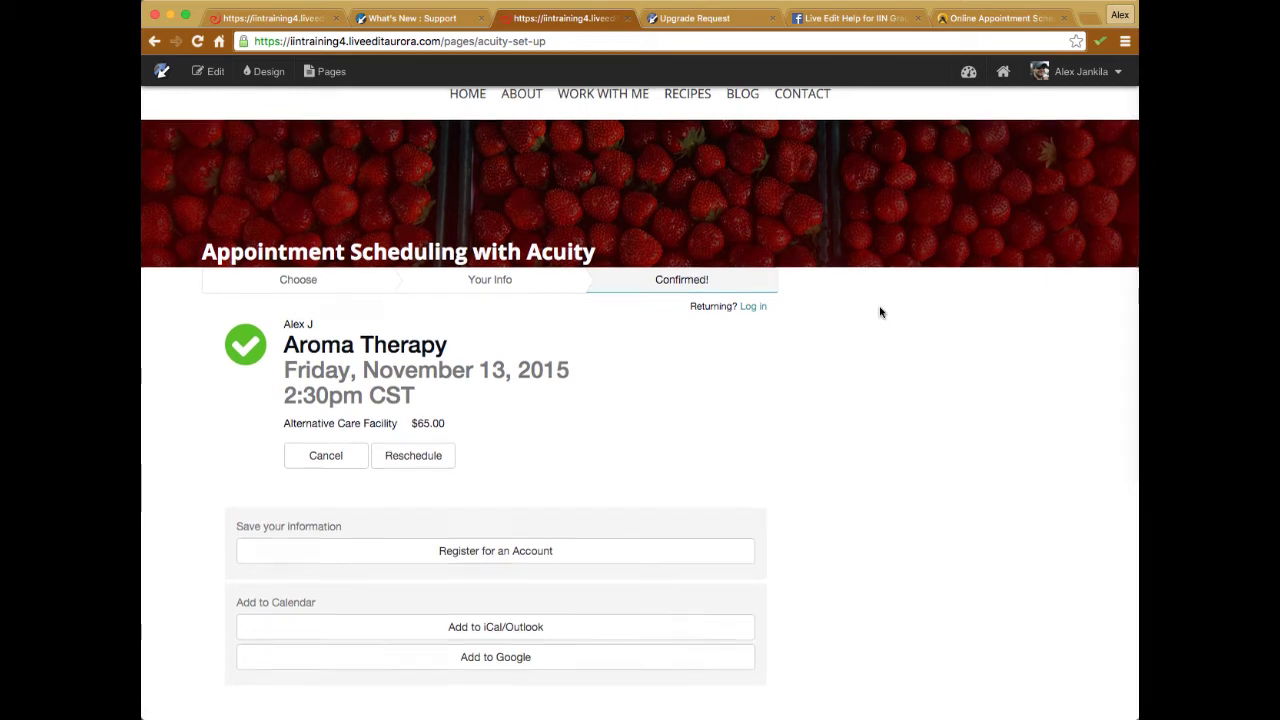
scroll(880, 312, up, 2)
scroll(880, 312, down, 3)
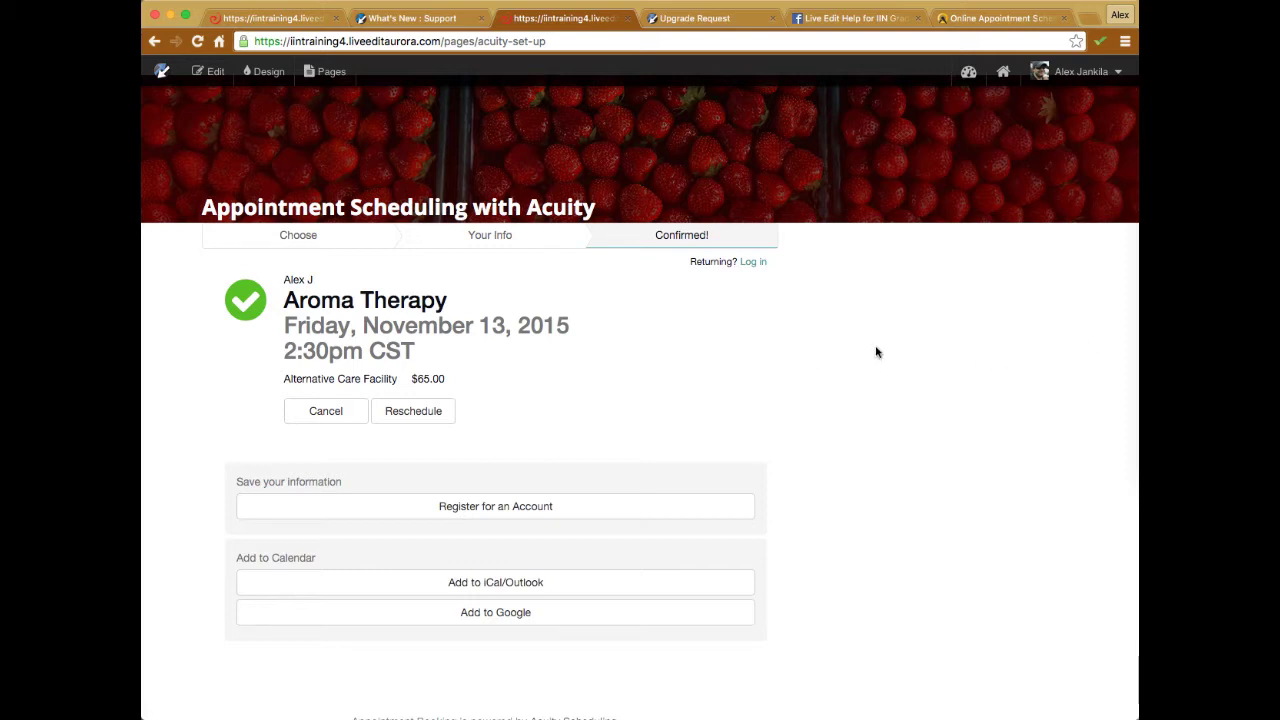
scroll(215, 378, down, 3)
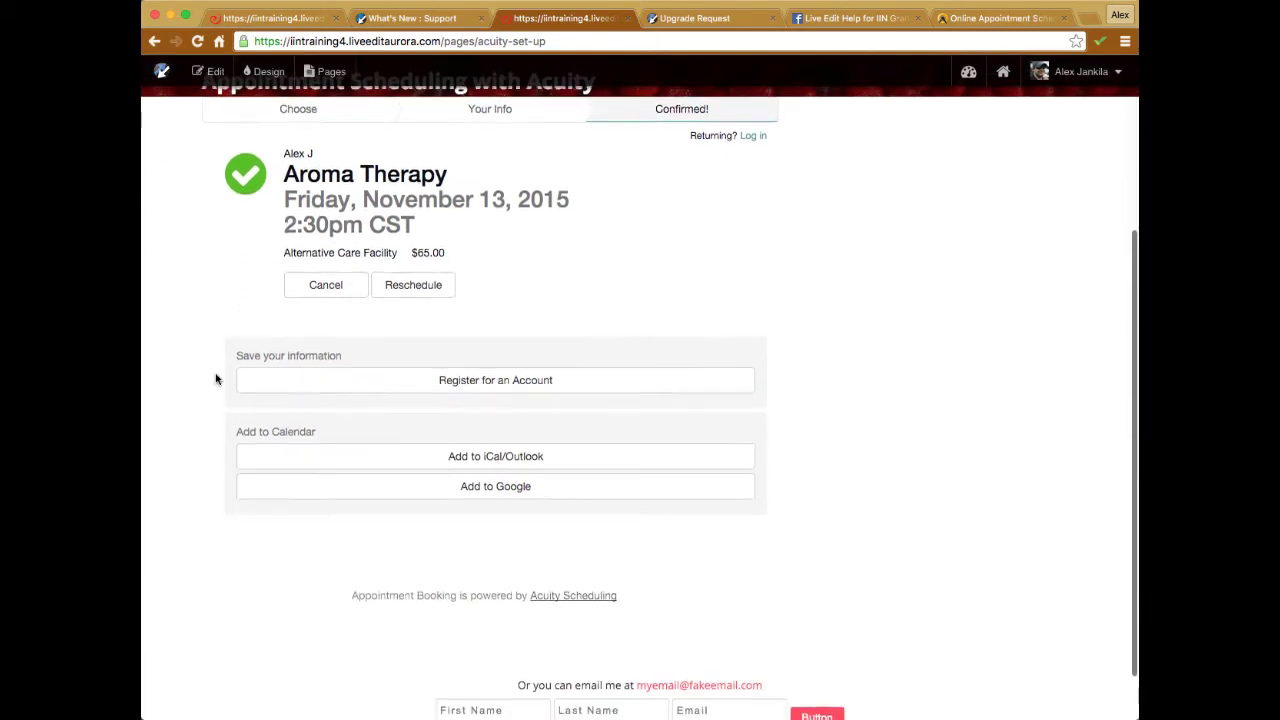
Return to the appointment selection, view the Regular Visit calendar, and expand the list of appointment types
click(300, 109)
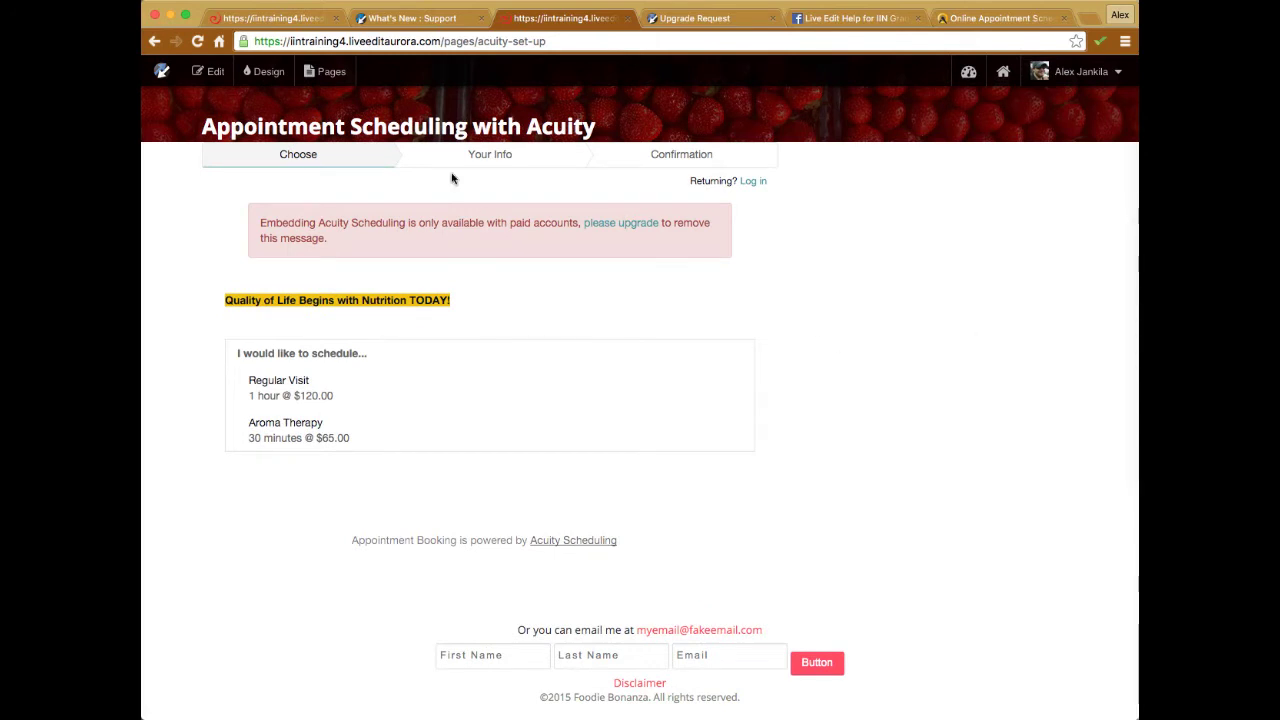
click(310, 384)
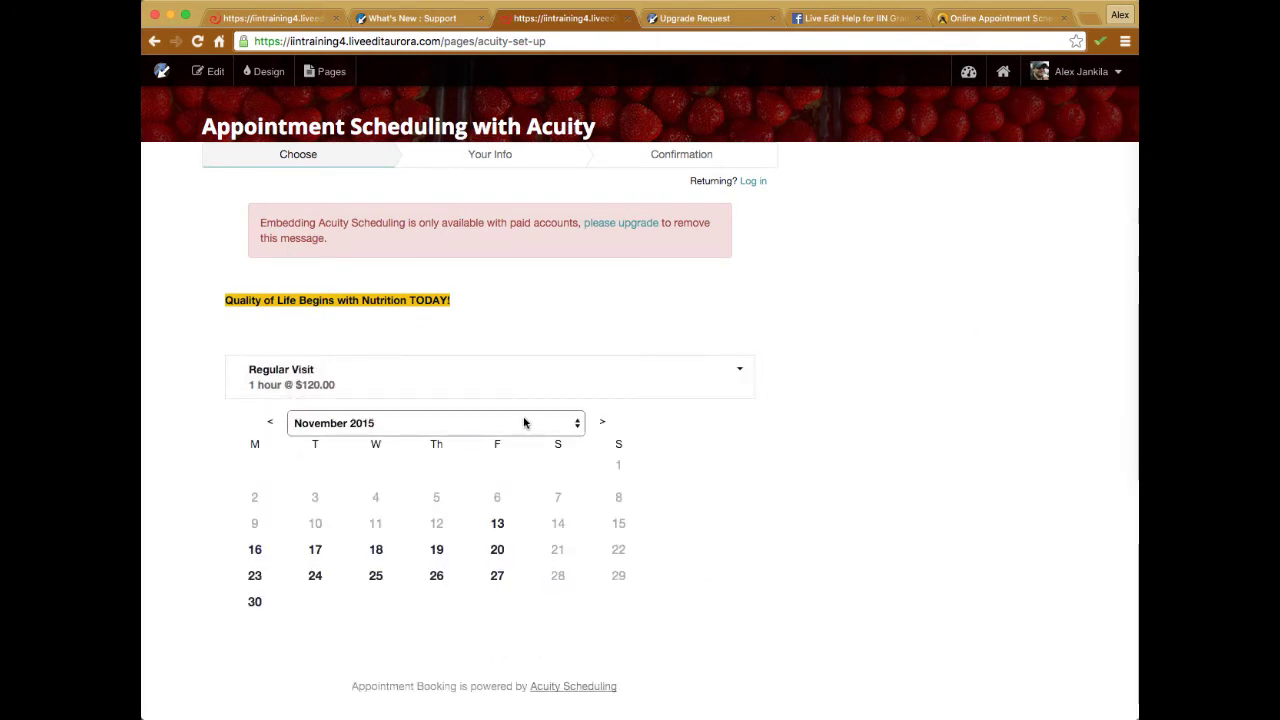
click(734, 374)
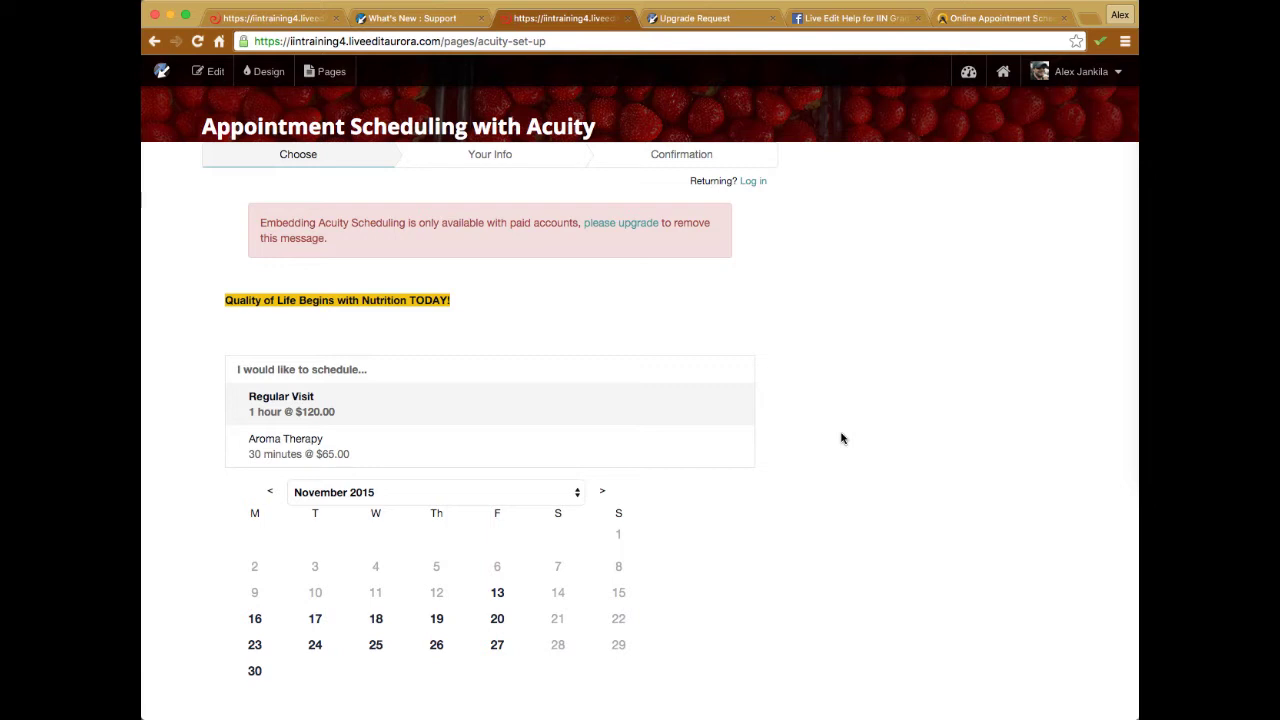
scroll(866, 380, up, 5)
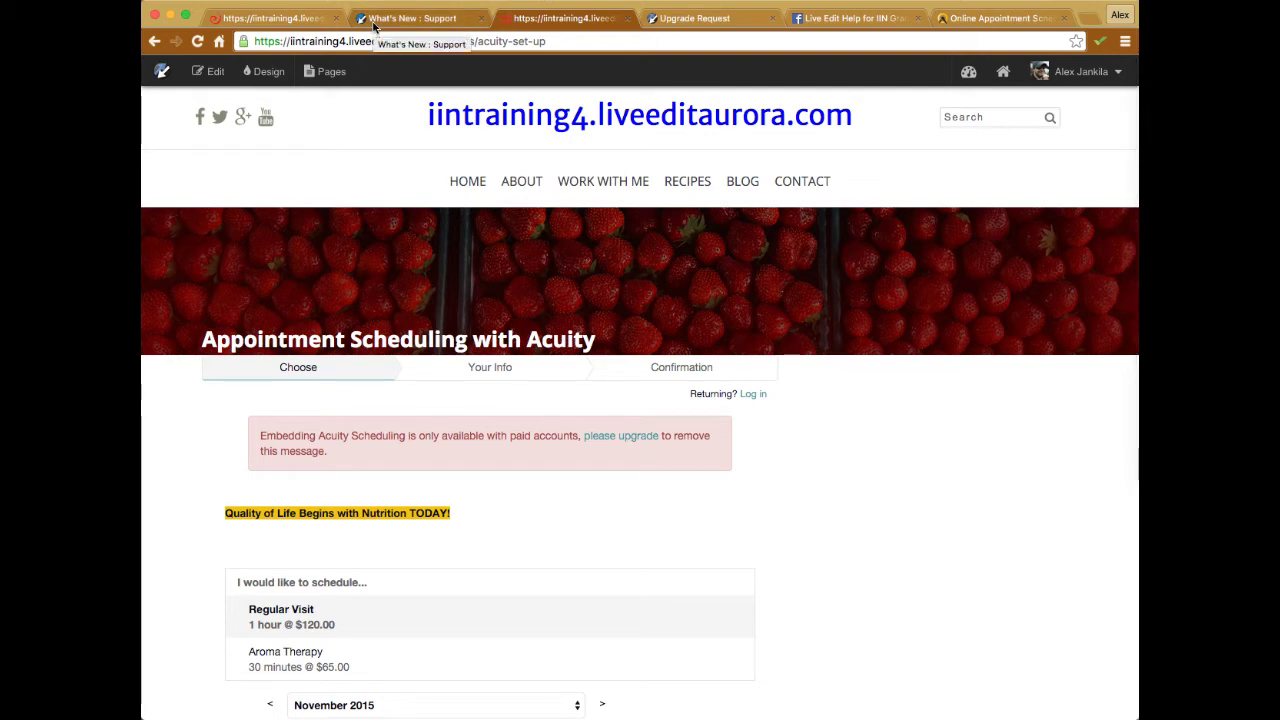
Copy the web address of the Upgrade Request page and view its paid subscription form
click(677, 20)
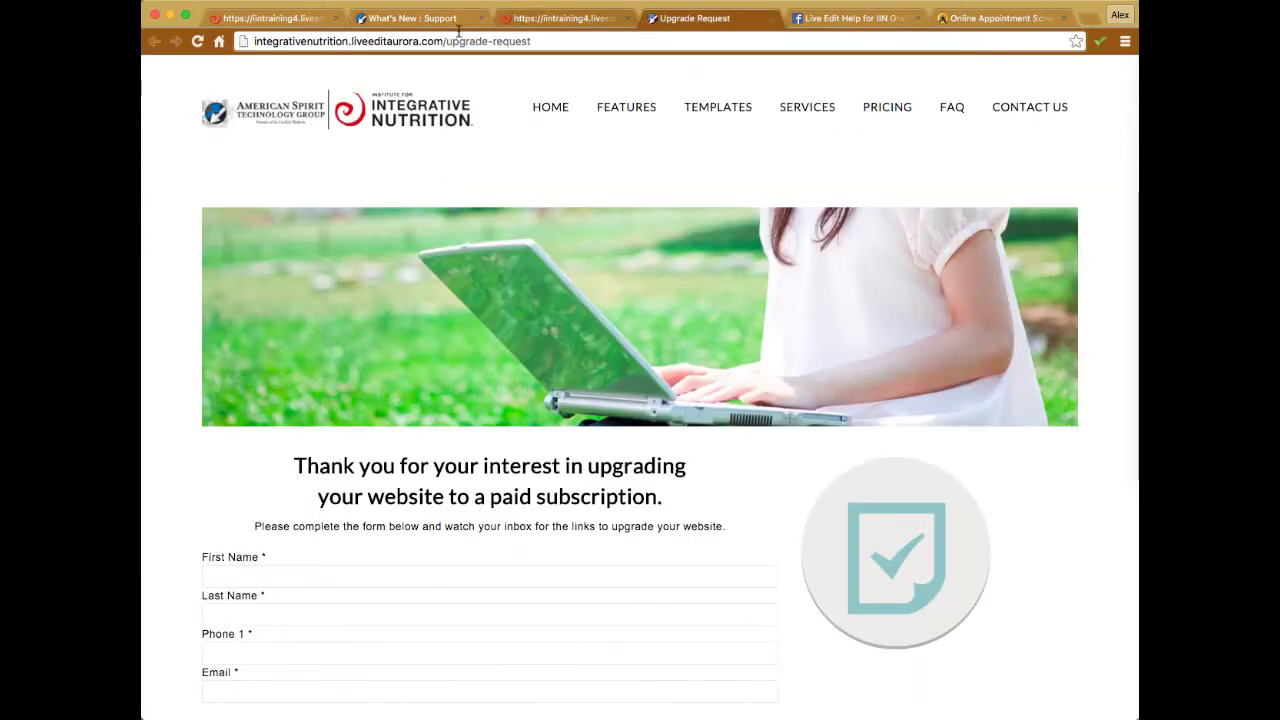
click(386, 20)
click(690, 18)
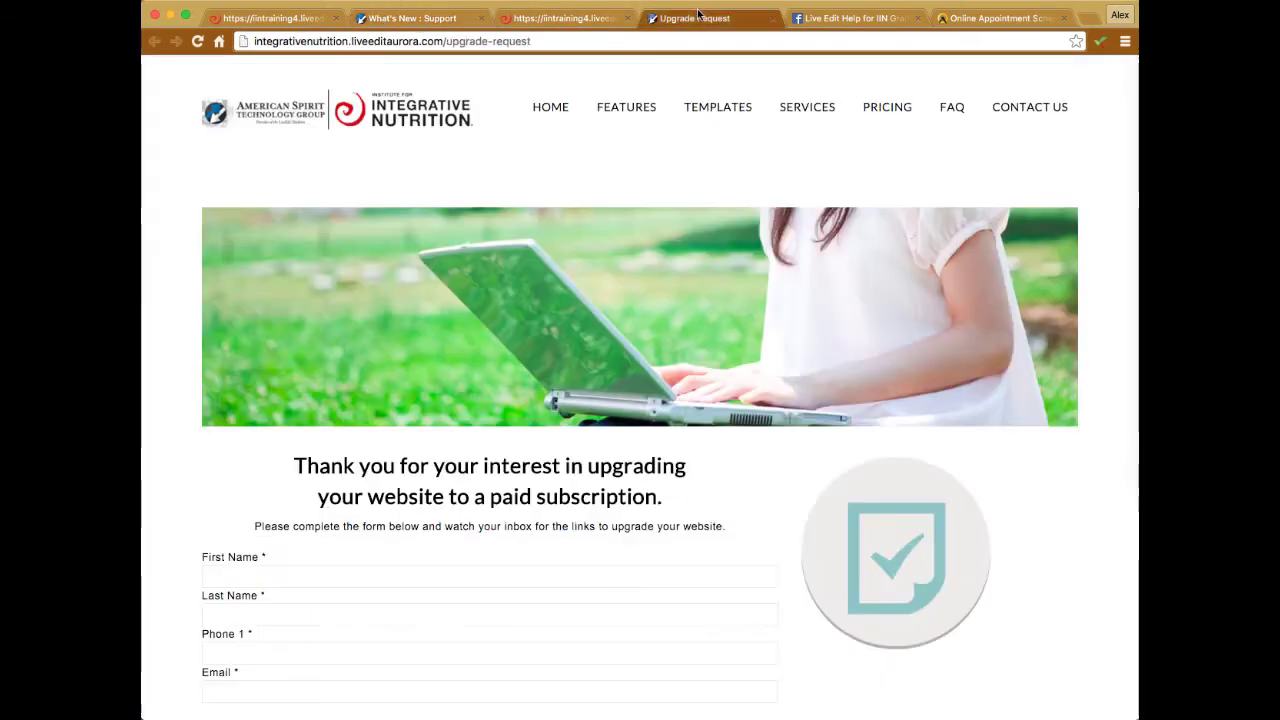
click(555, 41)
right_click(555, 47)
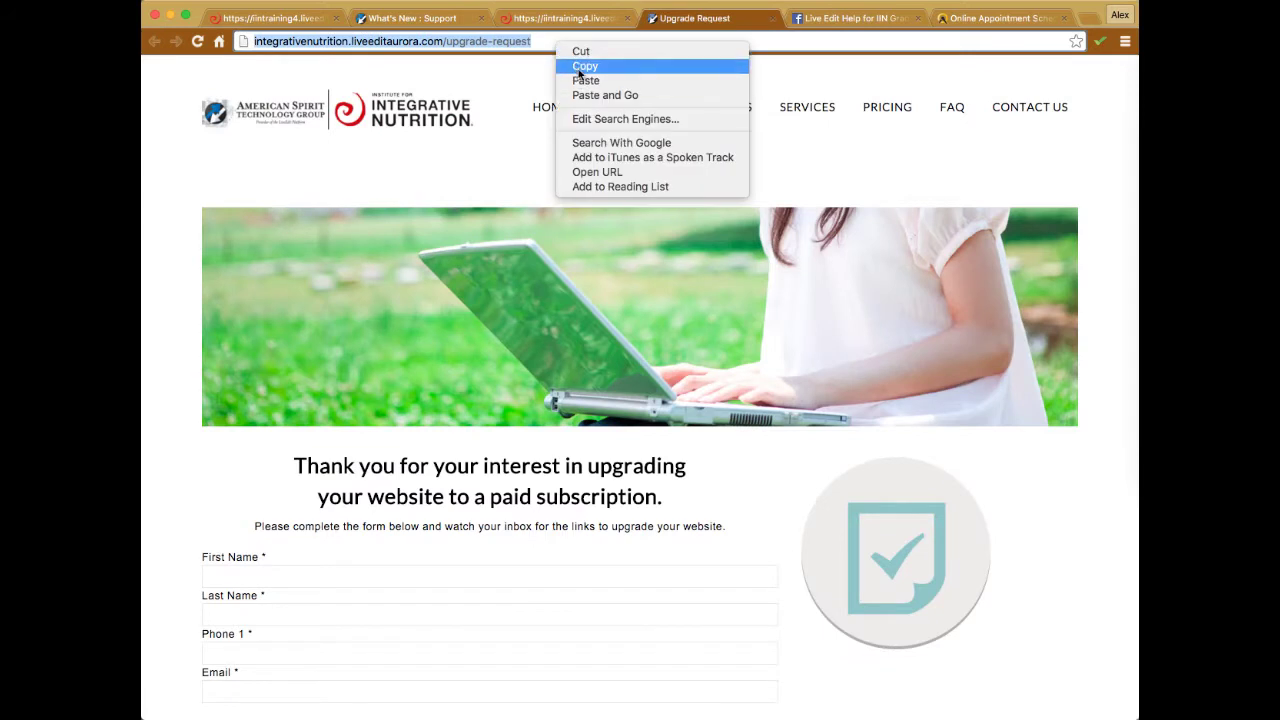
click(577, 67)
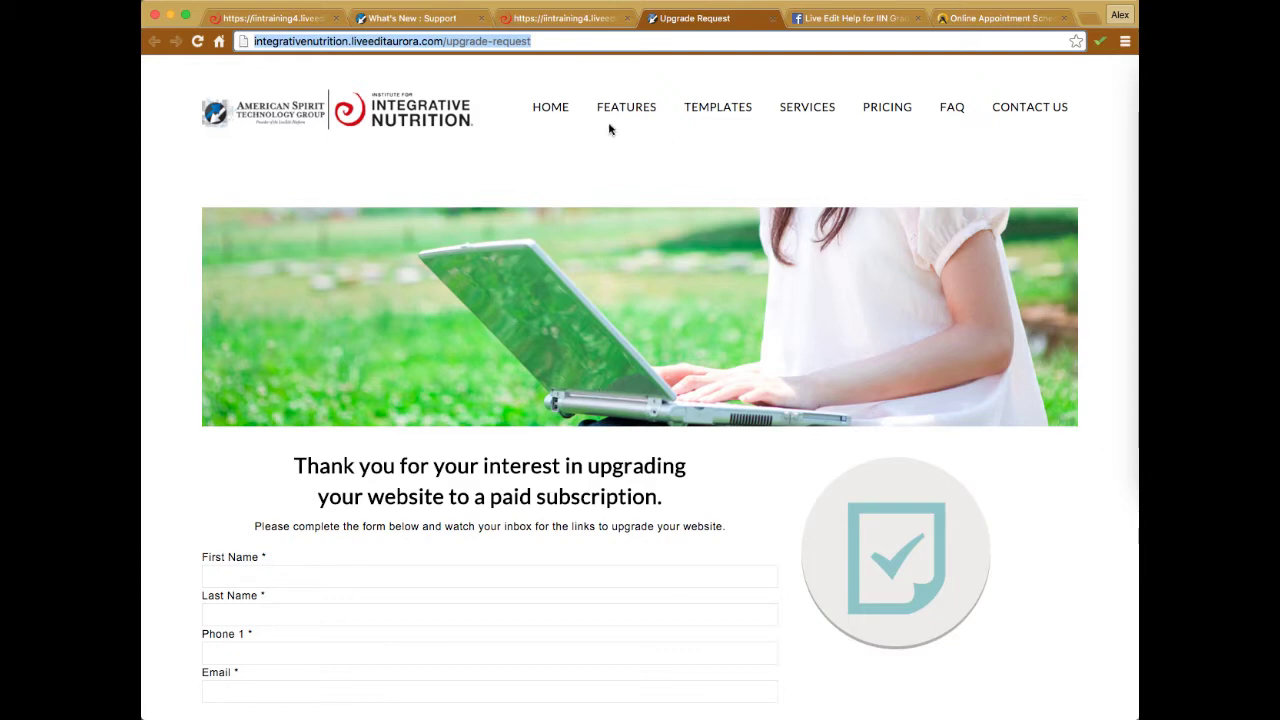
scroll(571, 237, down, 4)
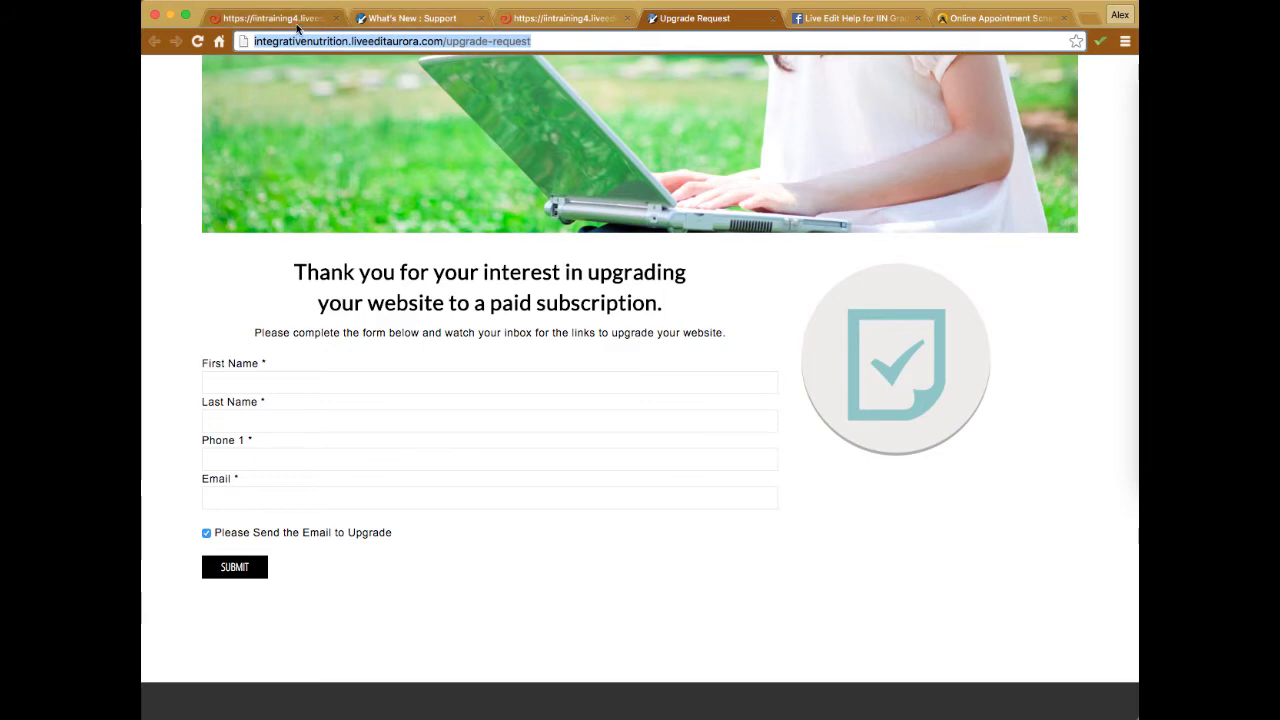
Turn on editing for the acuity-set-up page, view the embedded Acuity widget's account link settings, and close them without changes
click(545, 20)
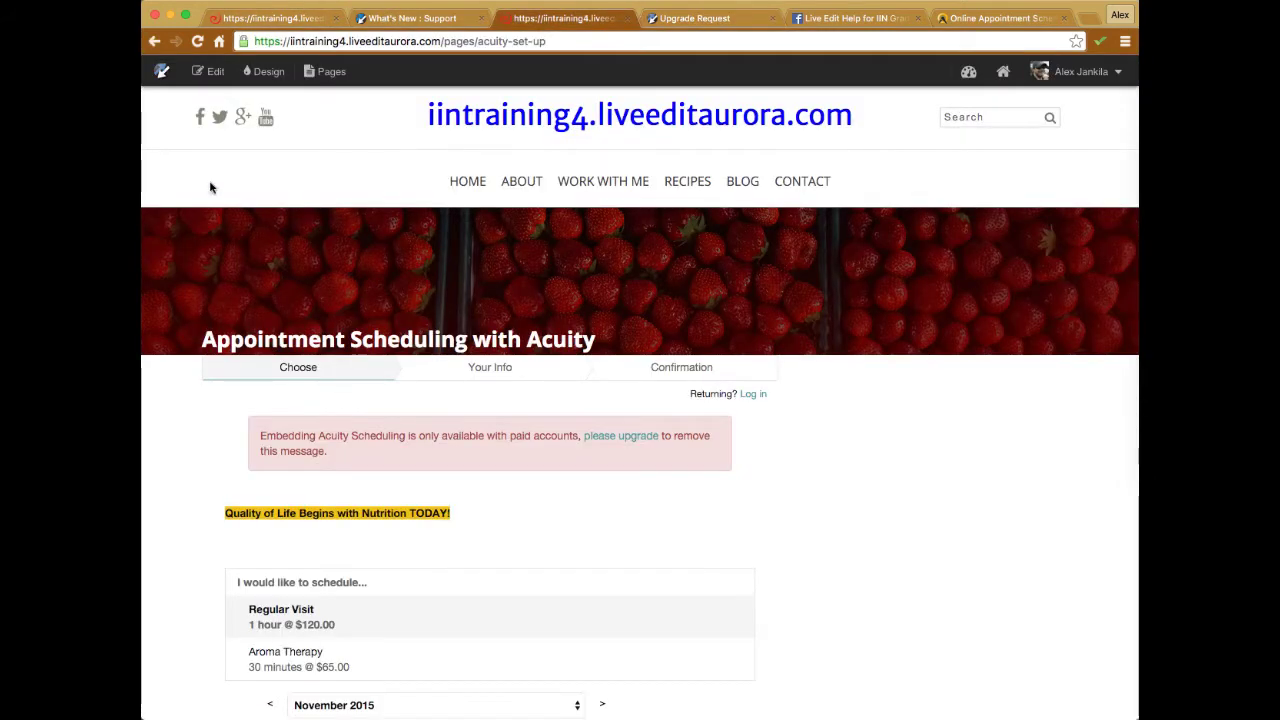
click(209, 71)
scroll(478, 466, down, 5)
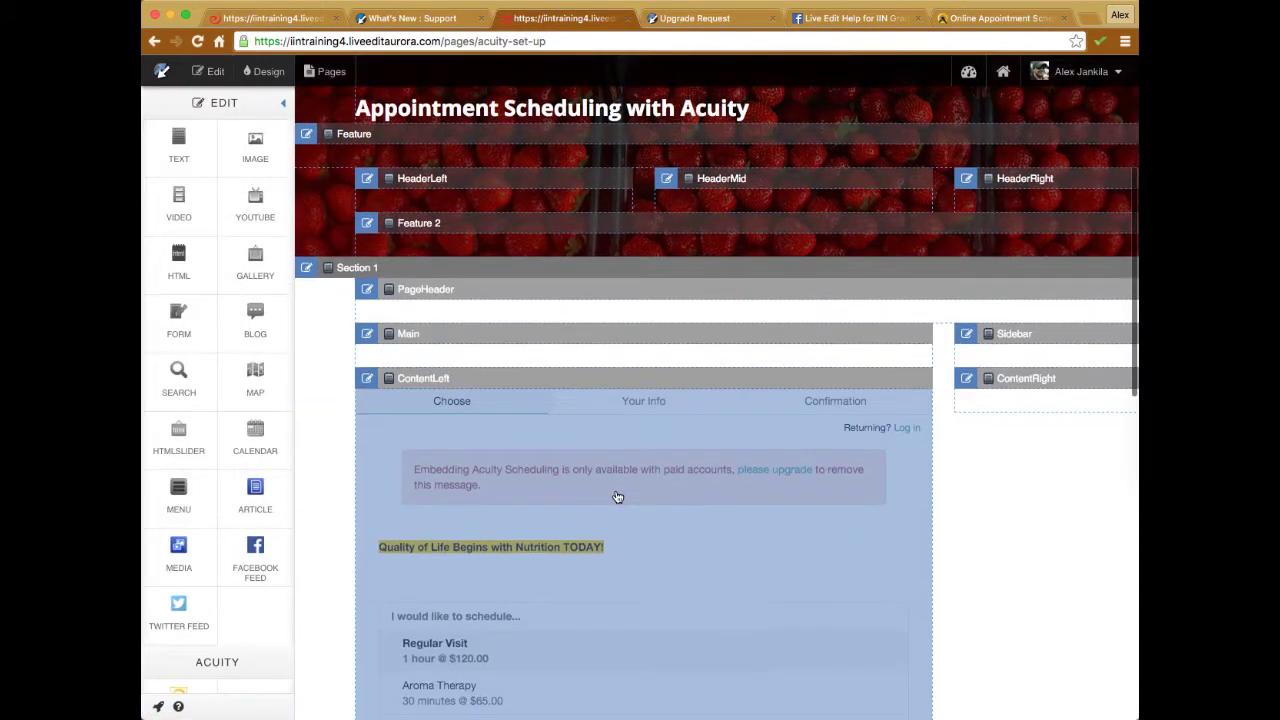
double_click(615, 495)
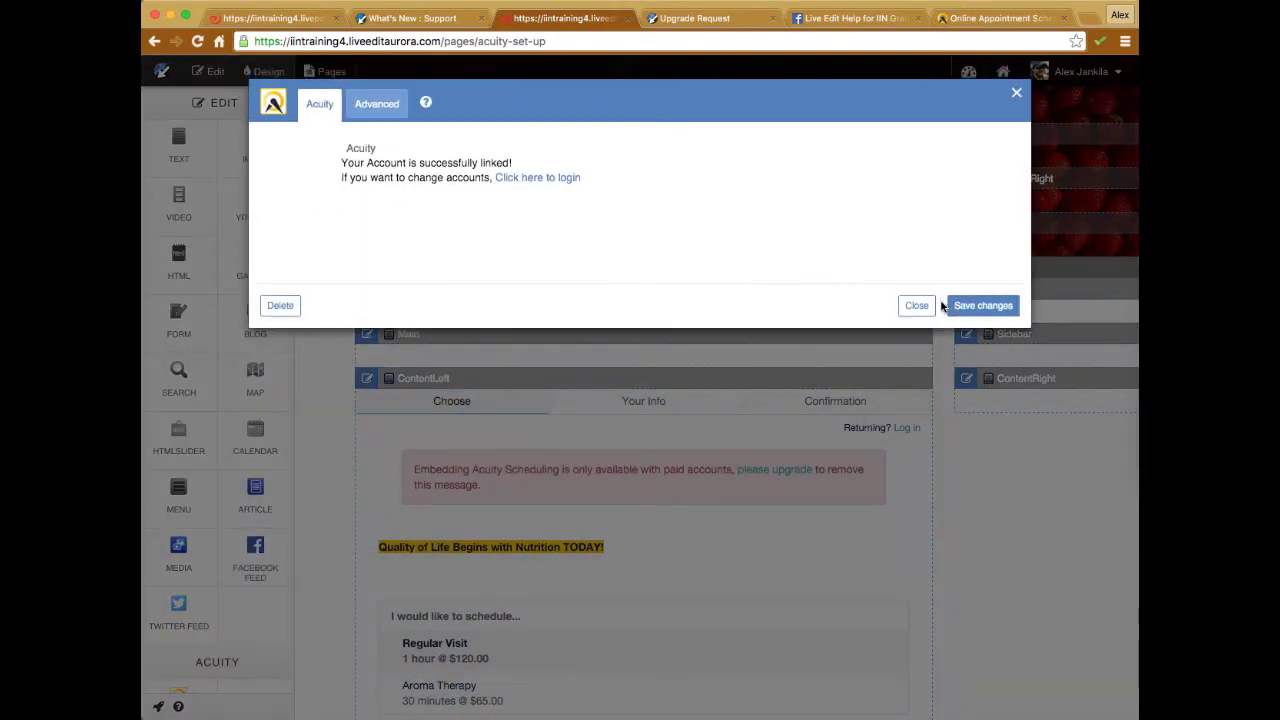
click(1016, 92)
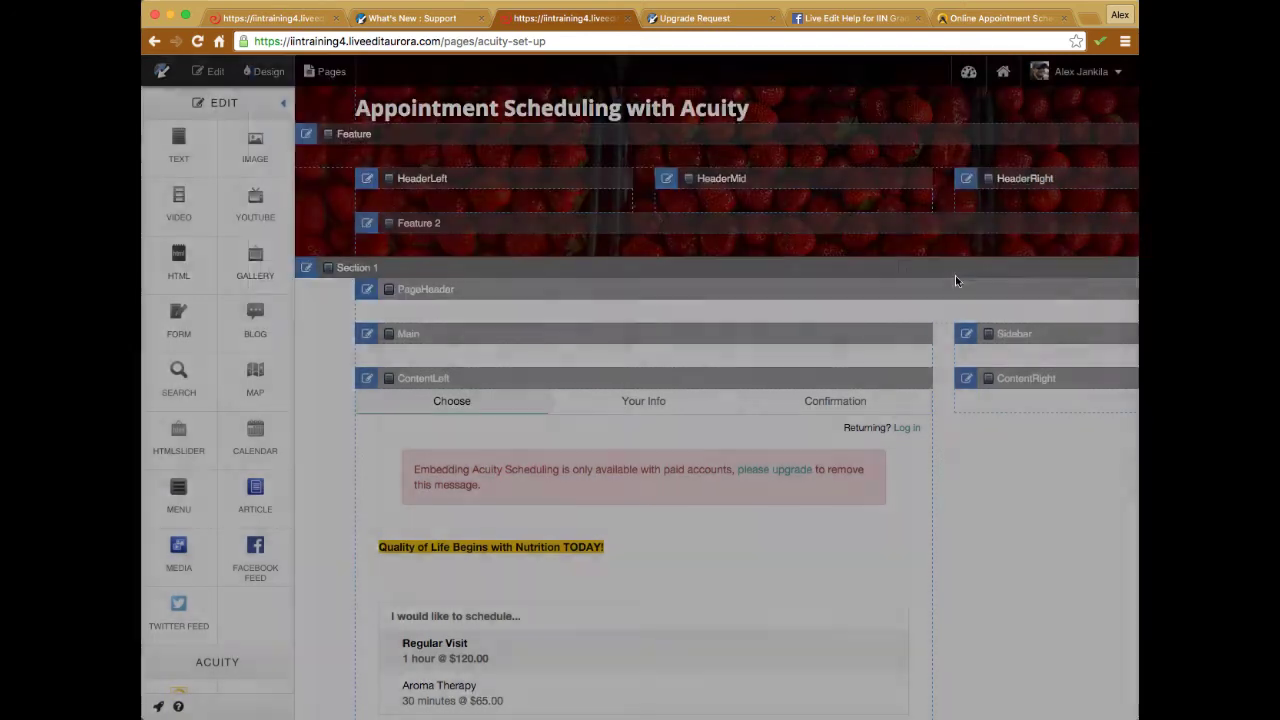
scroll(955, 276, right, 5)
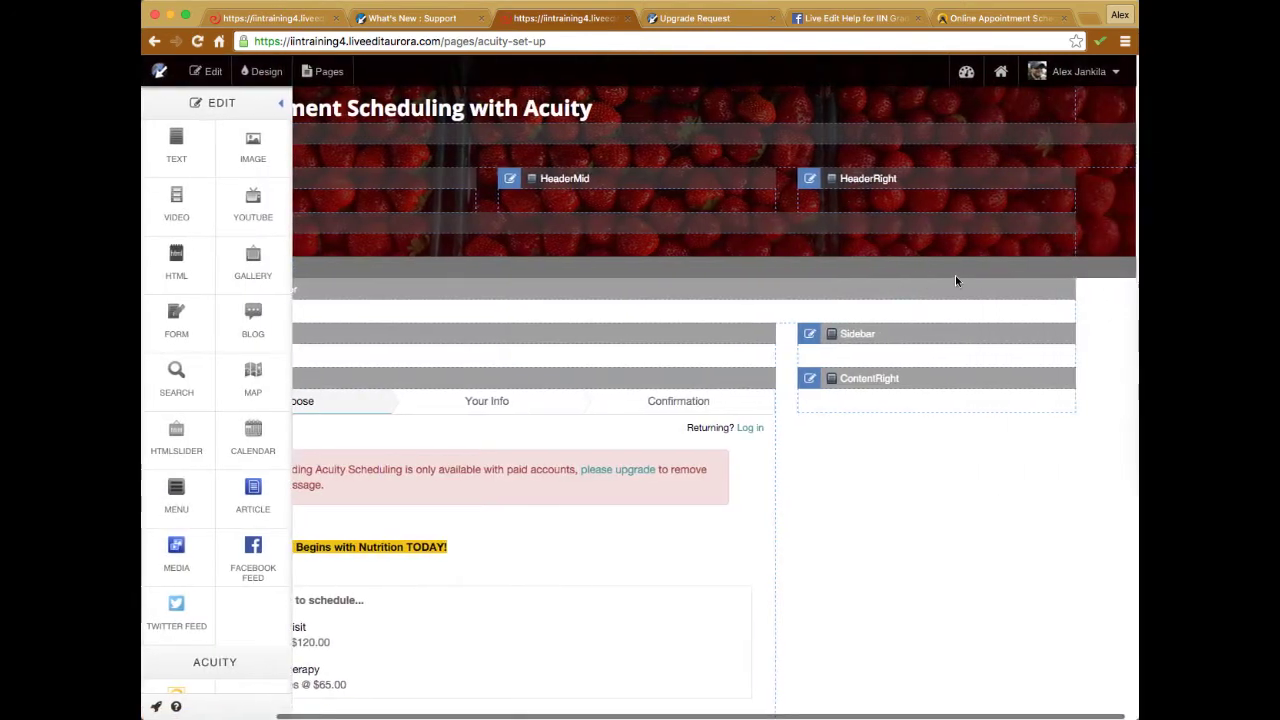
Check the Acuity account connection in the site dashboard's Acuity app, and return to the acuity-set-up page
click(969, 74)
click(487, 224)
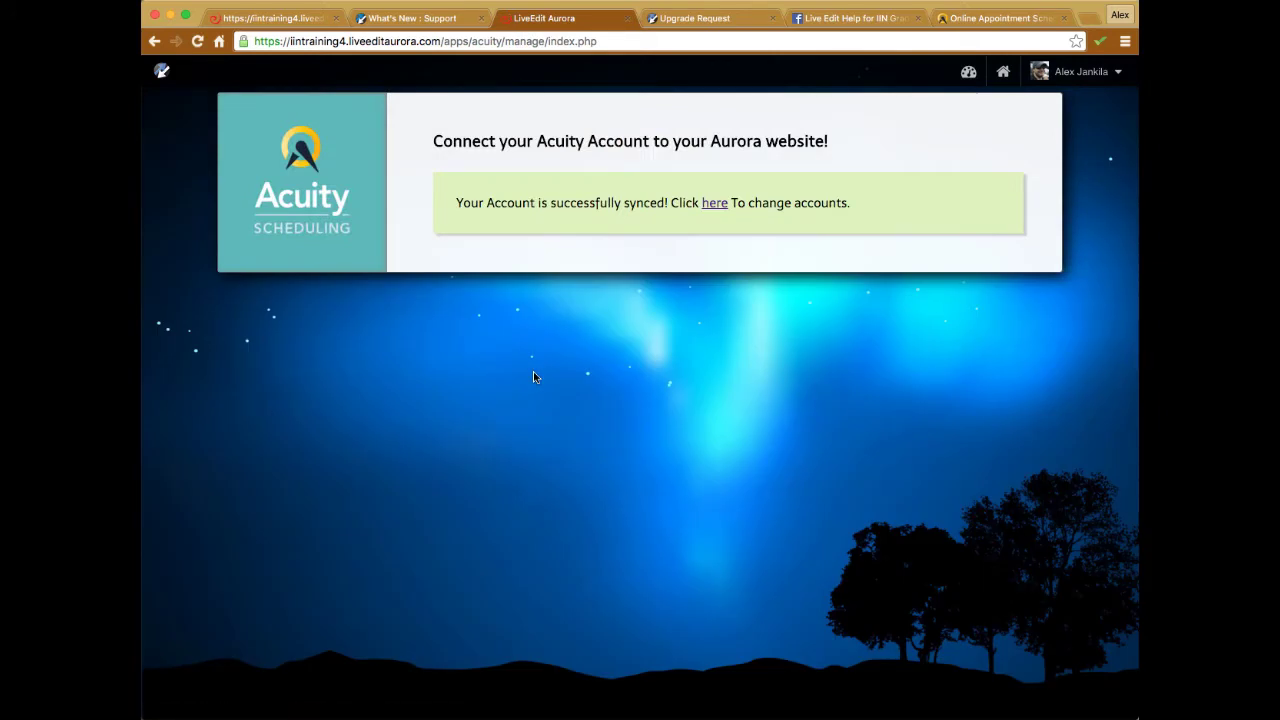
click(153, 41)
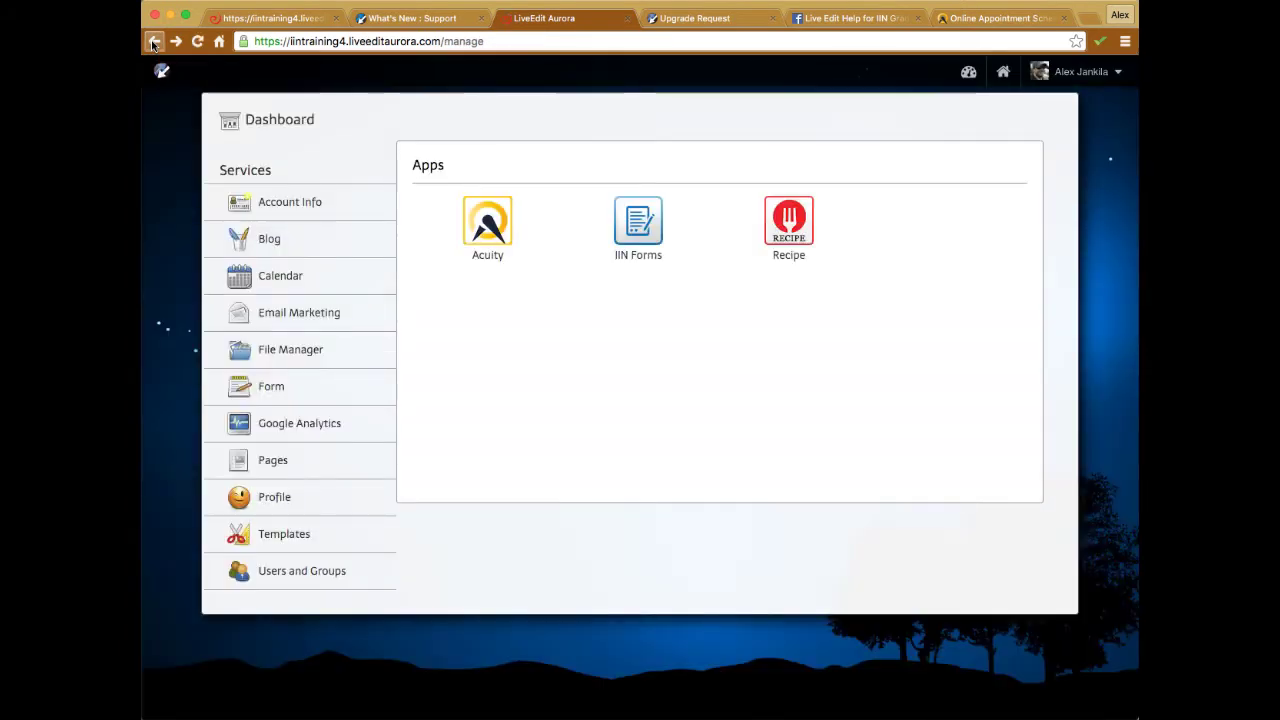
click(153, 41)
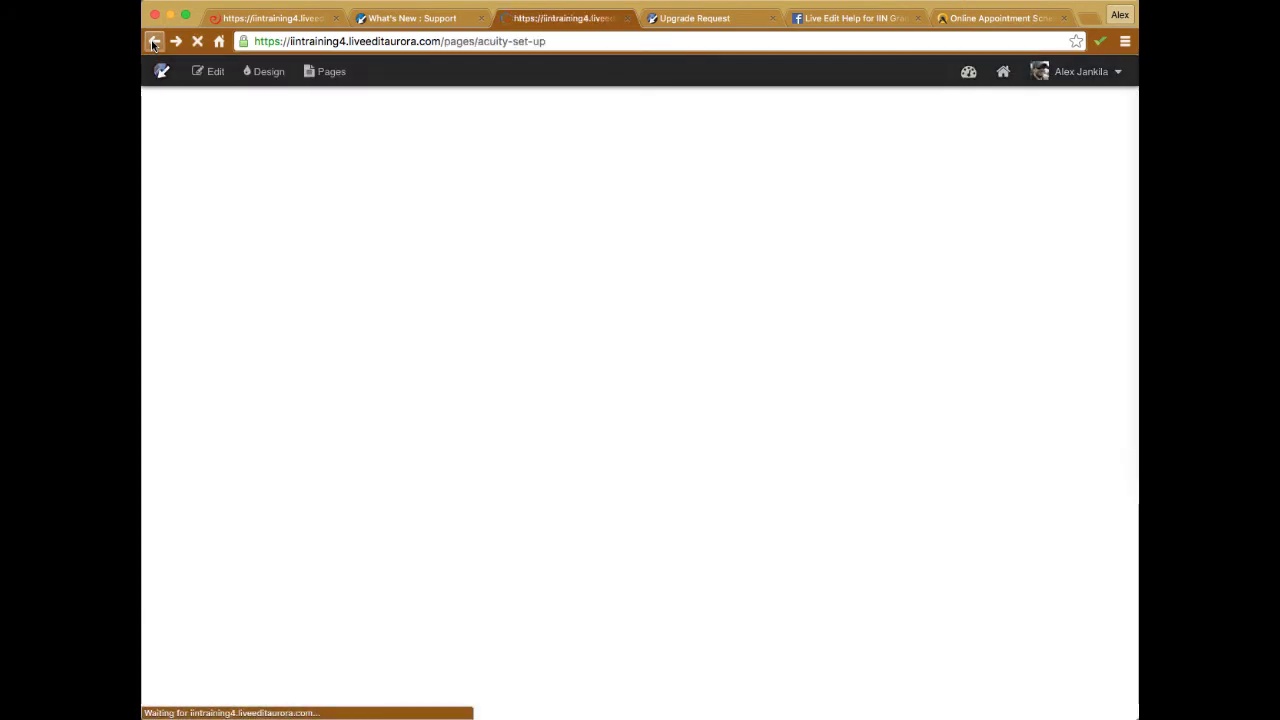
View the support article "Online Appointment Scheduling with Acuity on your LiveEdit website" from the What's New list, and reopen it from there
click(850, 18)
click(430, 18)
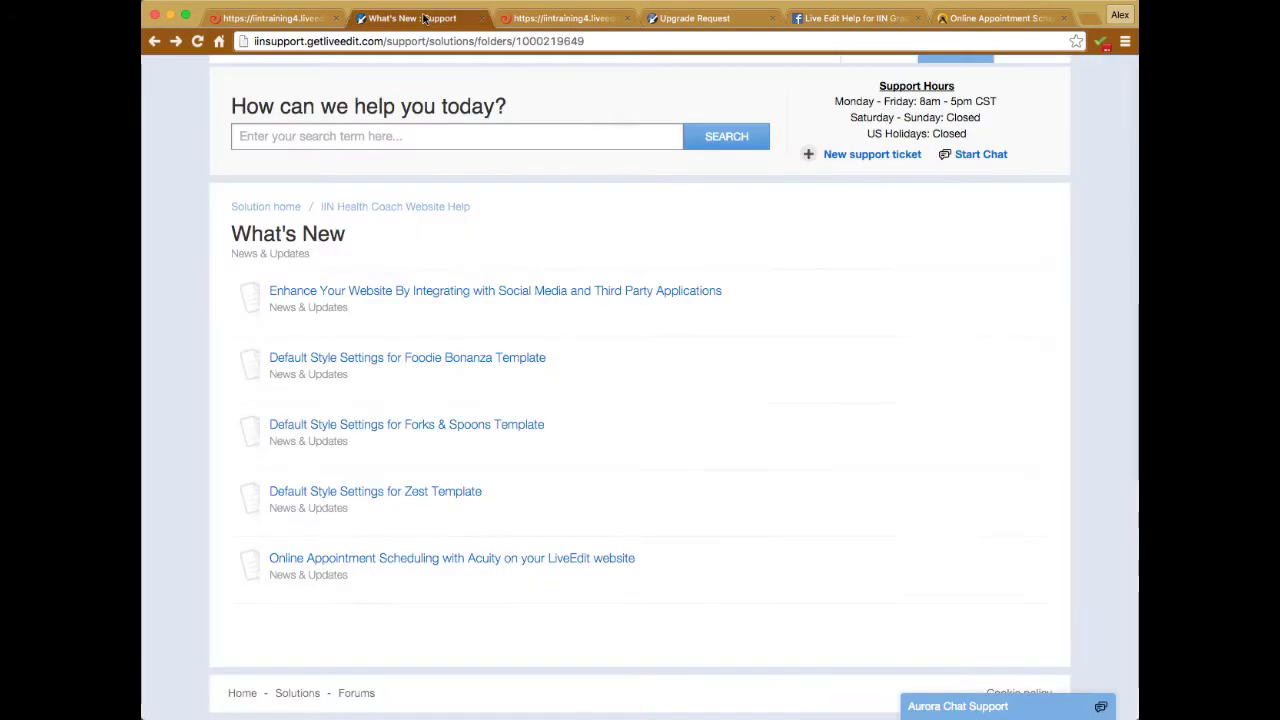
click(423, 558)
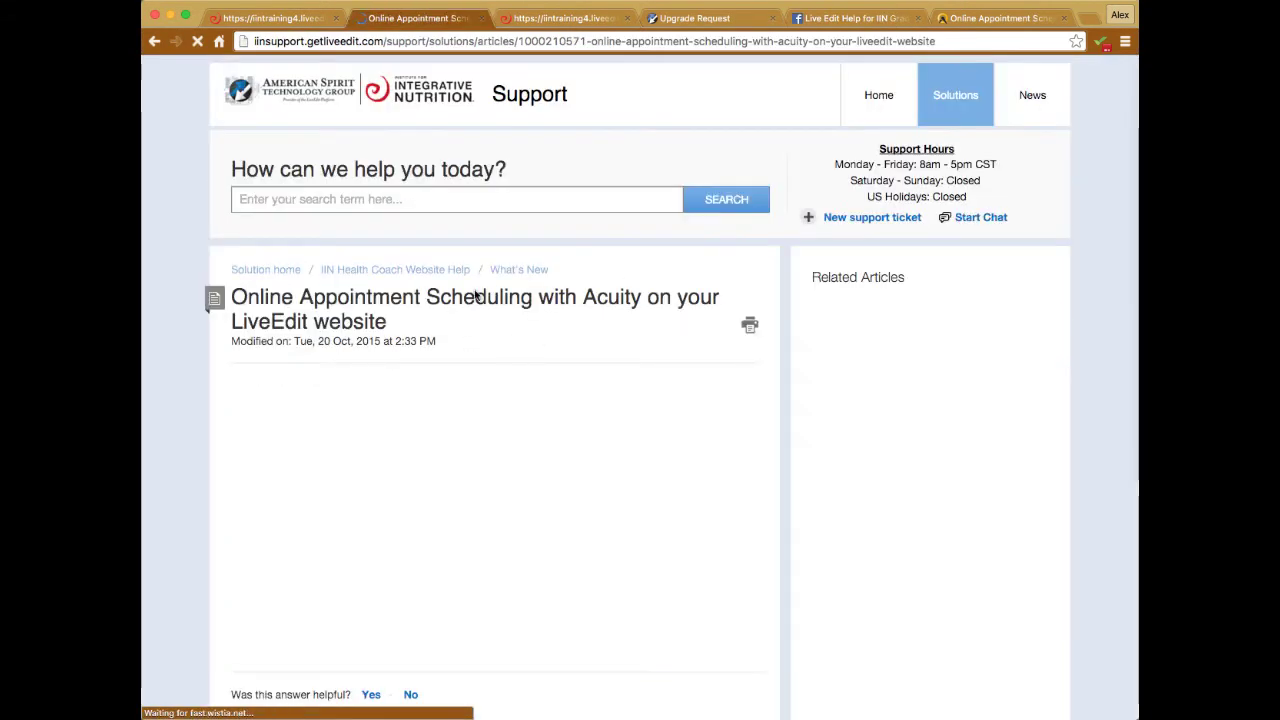
scroll(537, 309, down, 2)
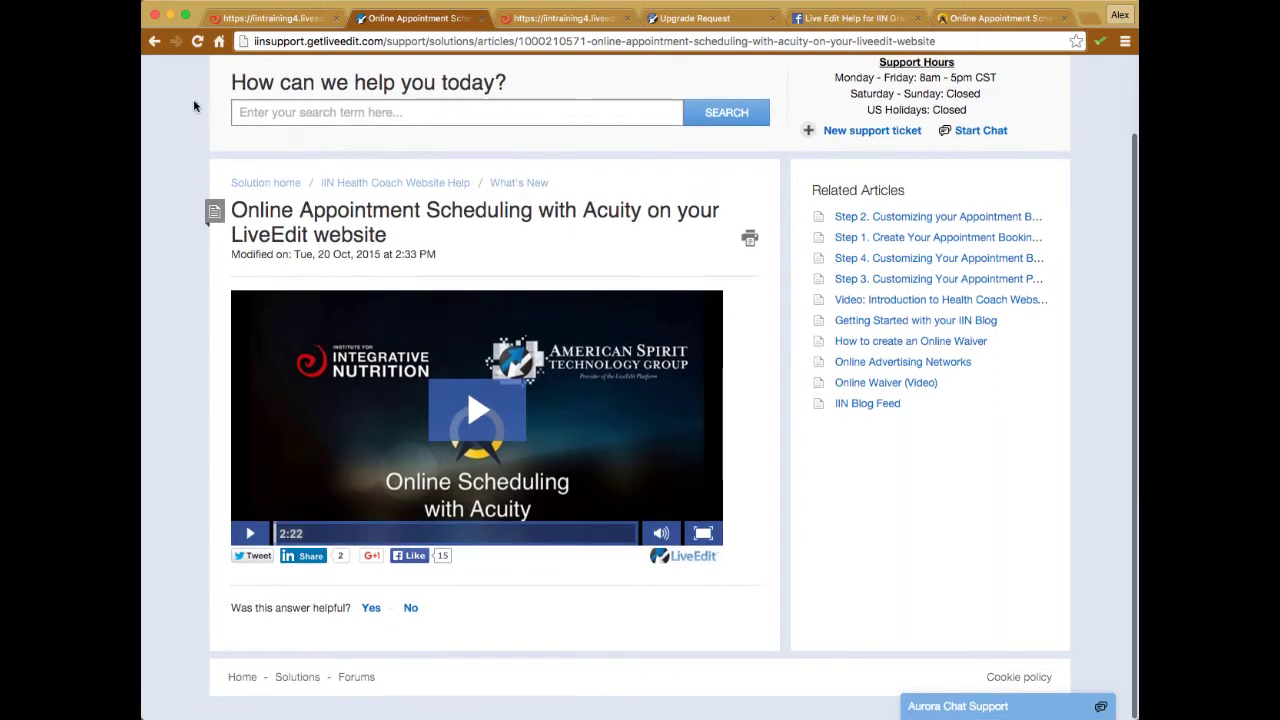
click(155, 42)
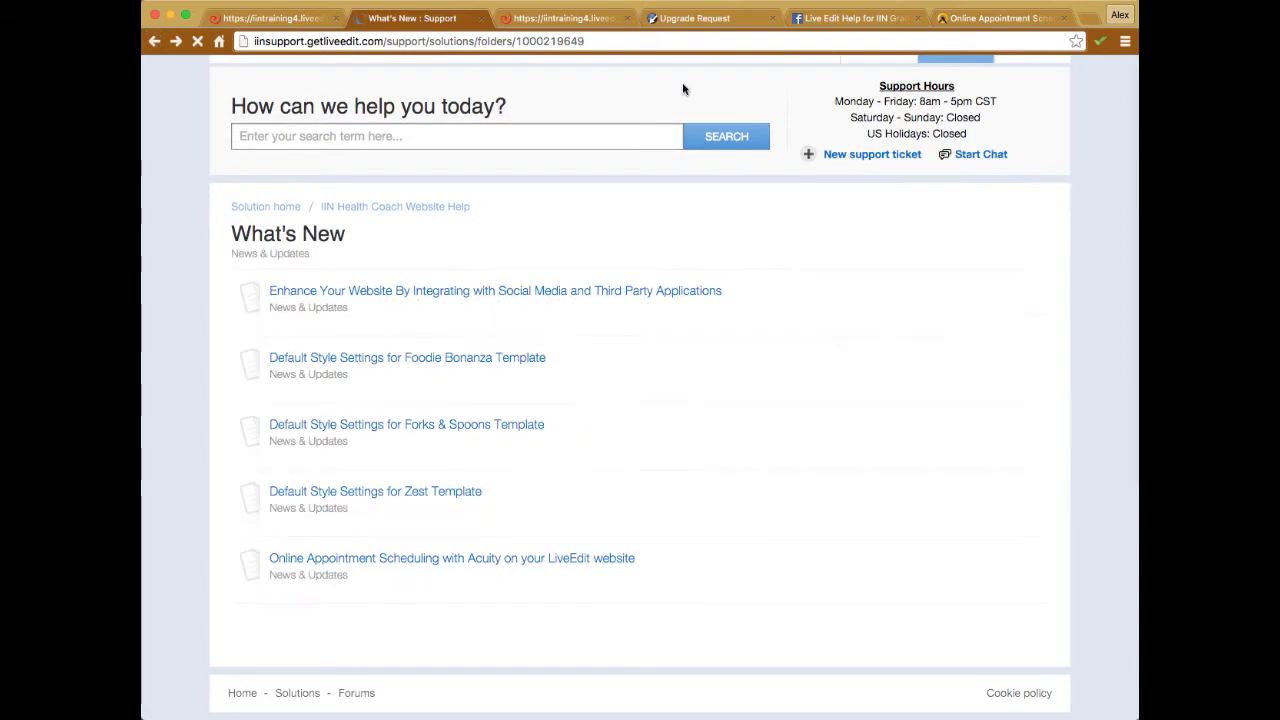
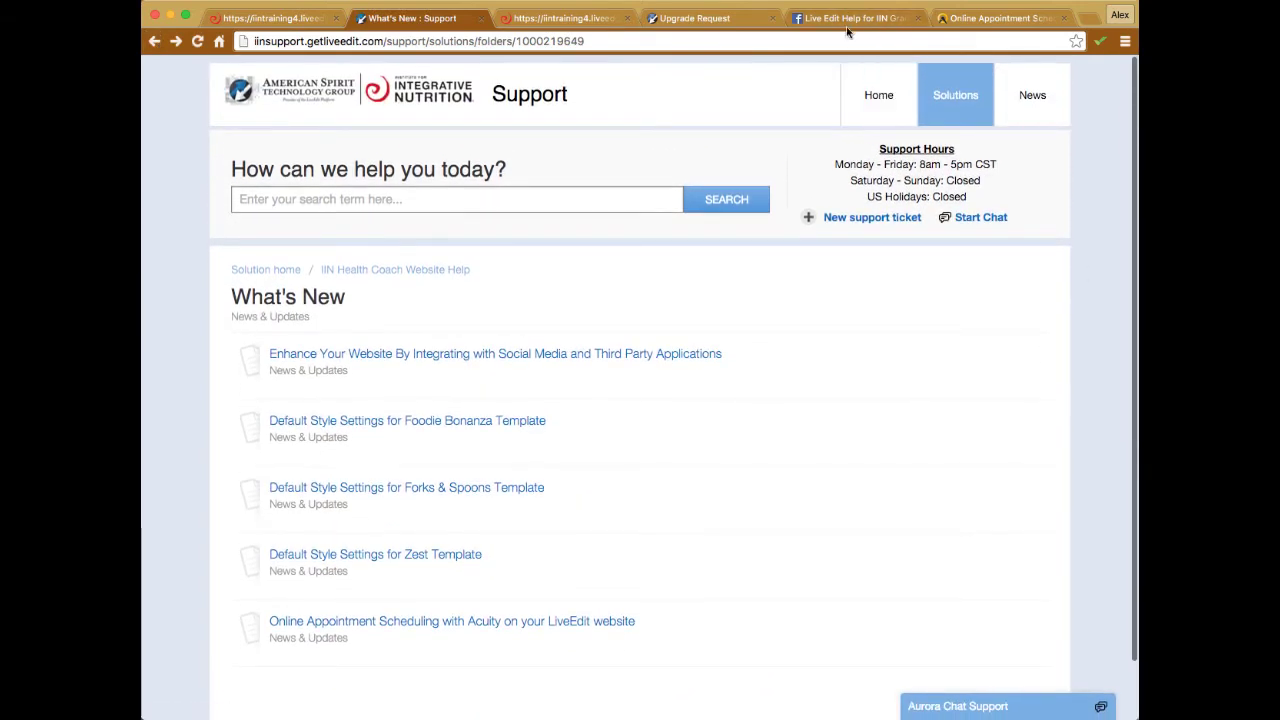
click(489, 623)
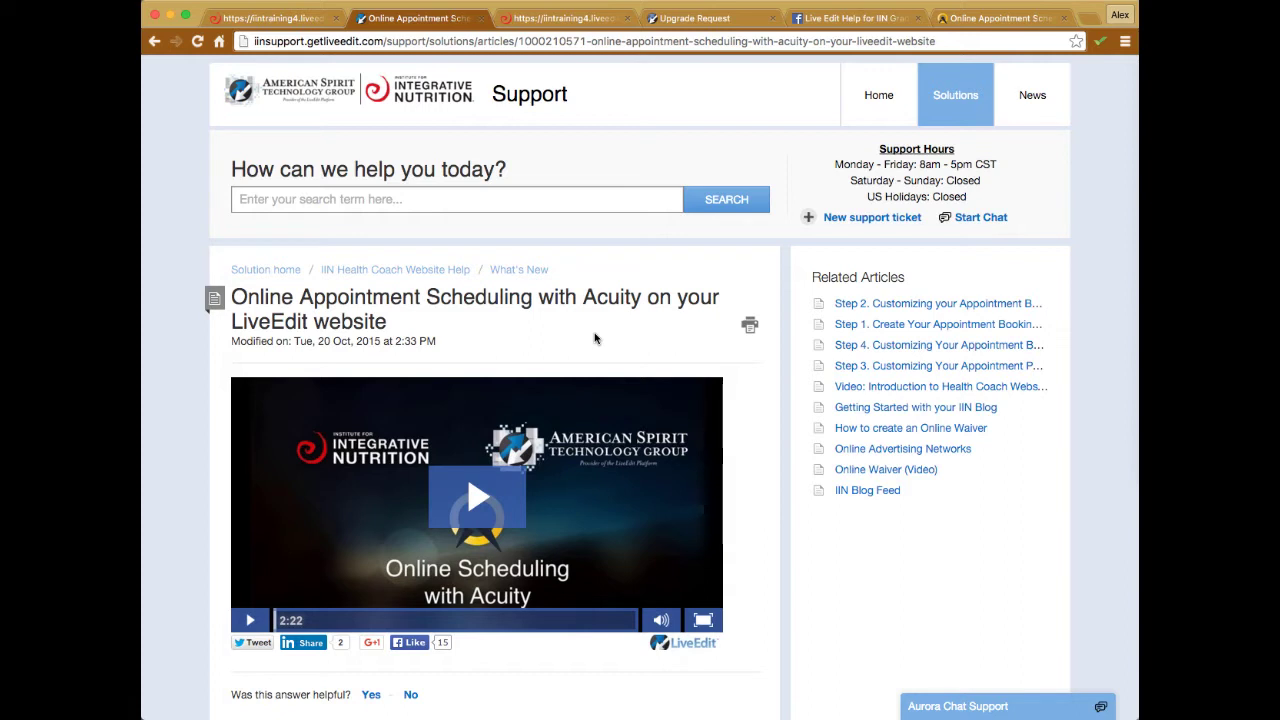
Review the Upgrade Request page and its paid subscription form
click(683, 20)
scroll(357, 383, up, 1)
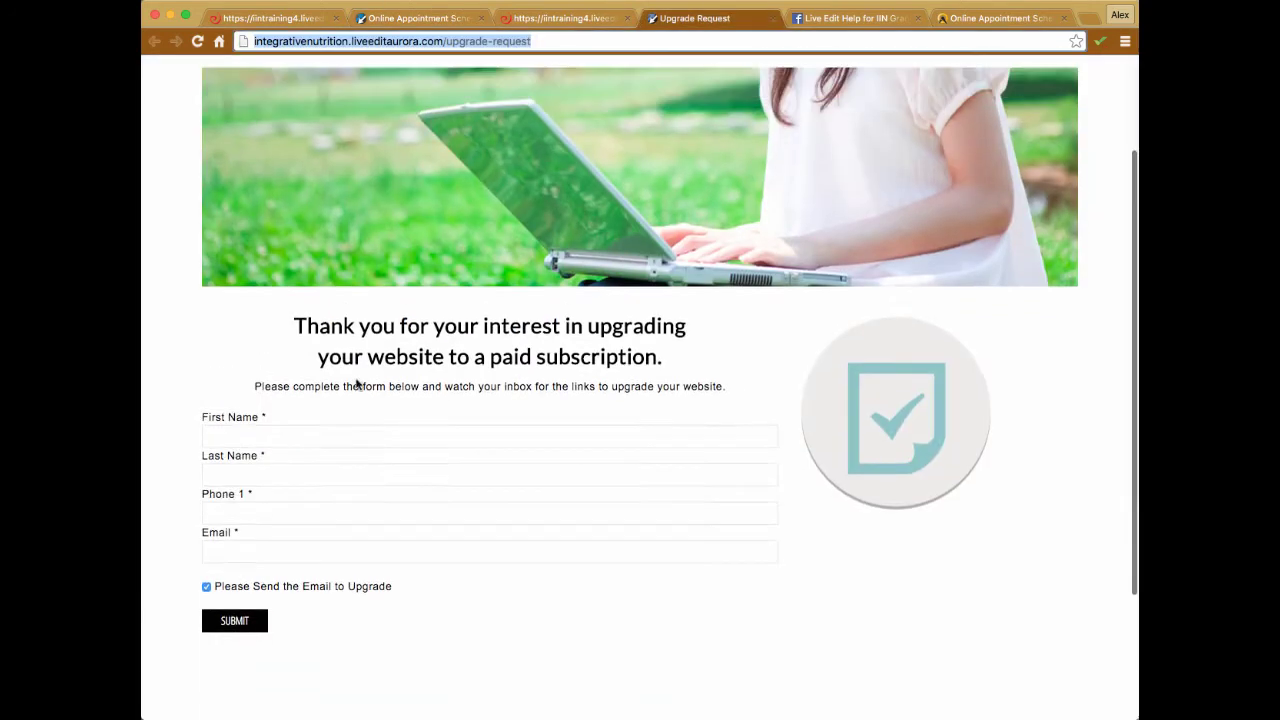
scroll(357, 383, up, 3)
scroll(451, 395, down, 2)
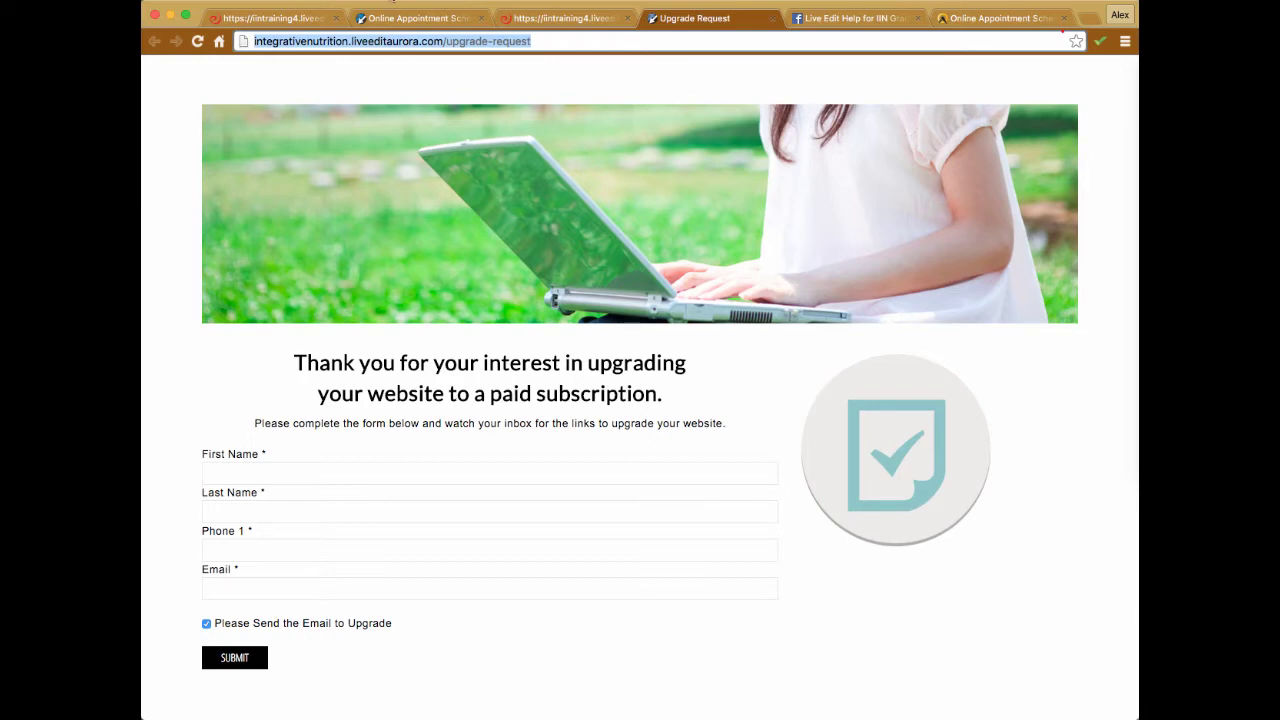
Turn off edit mode on the webinar-intro page
click(391, 17)
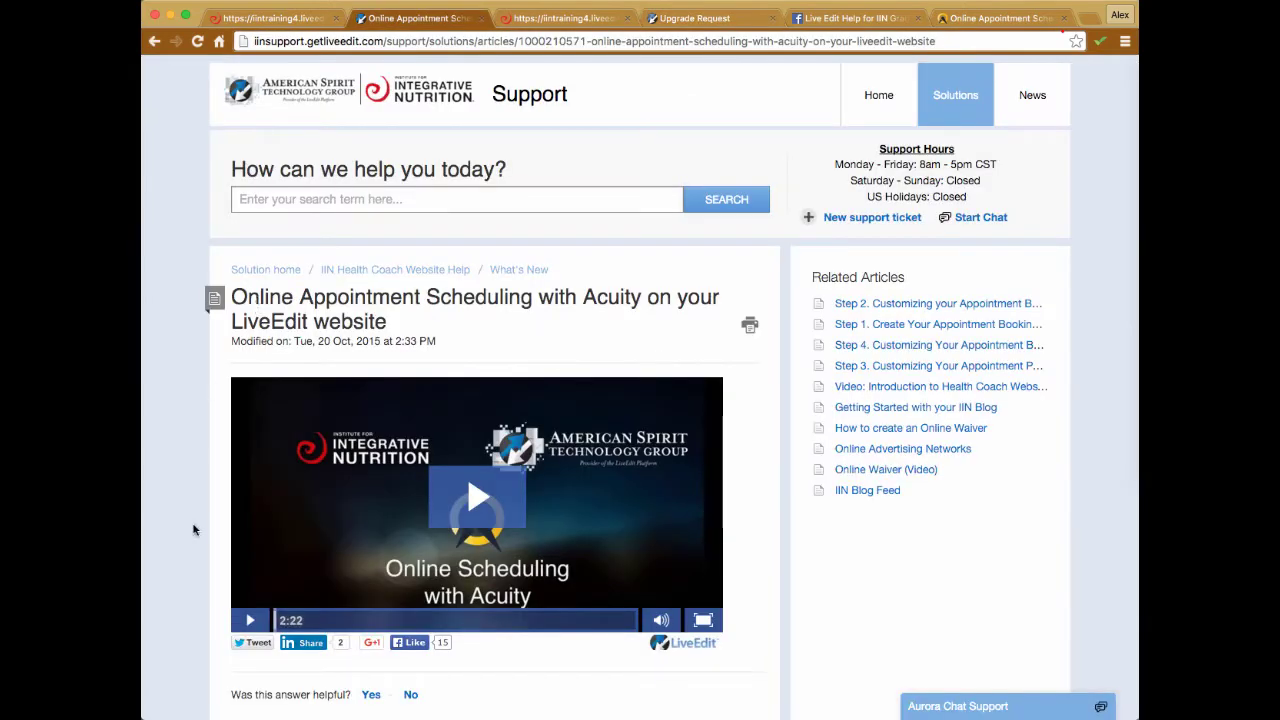
click(276, 16)
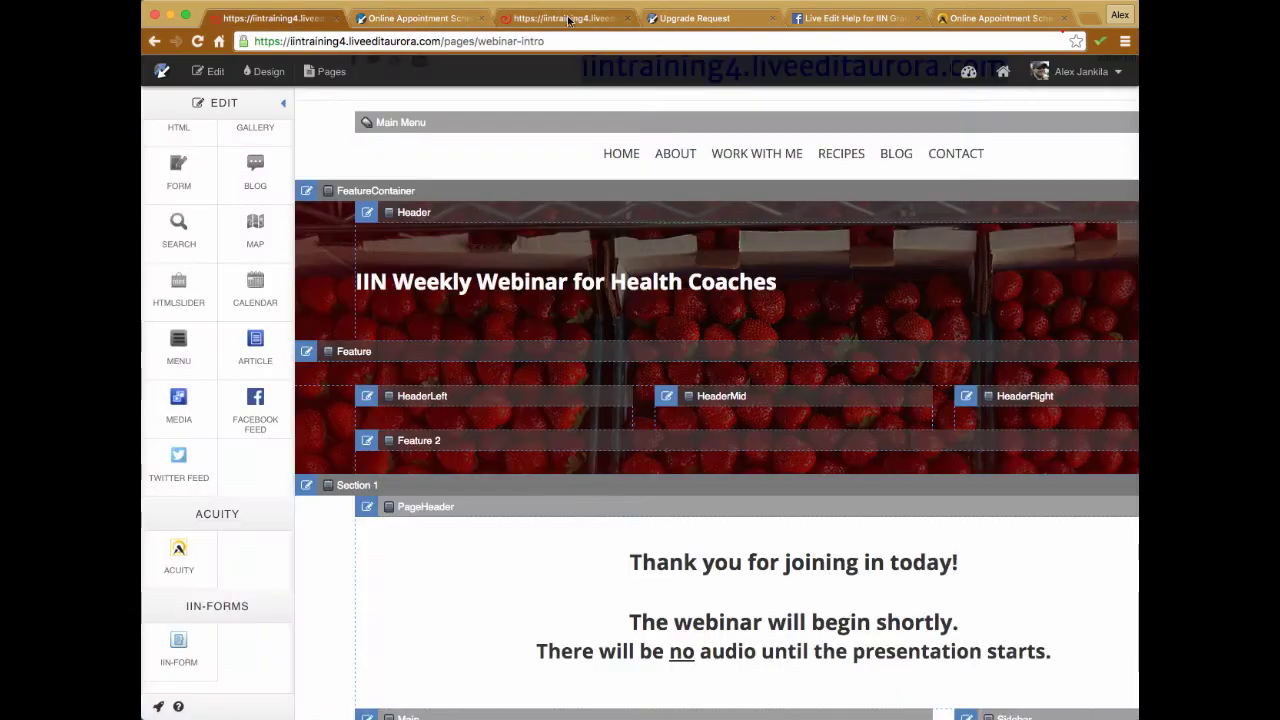
click(203, 72)
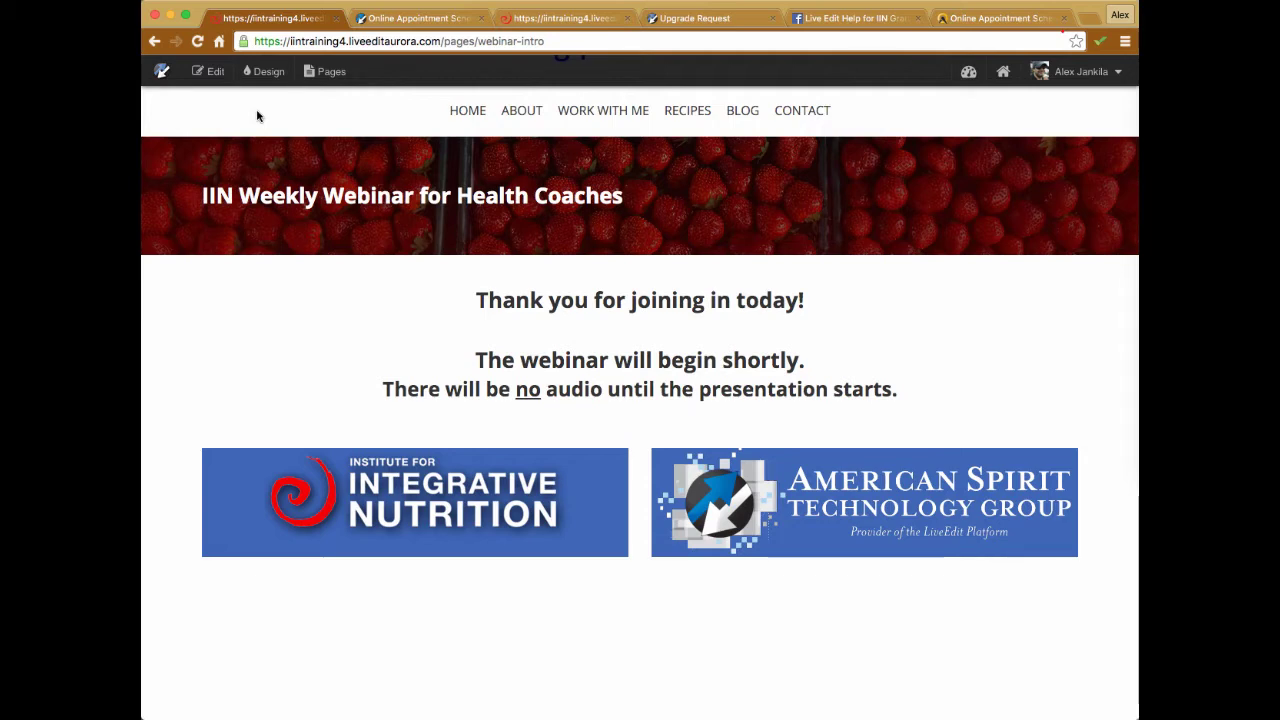
Close the Acuity Scheduling home page and the support article, leaving the acuity-set-up page in view
click(1000, 18)
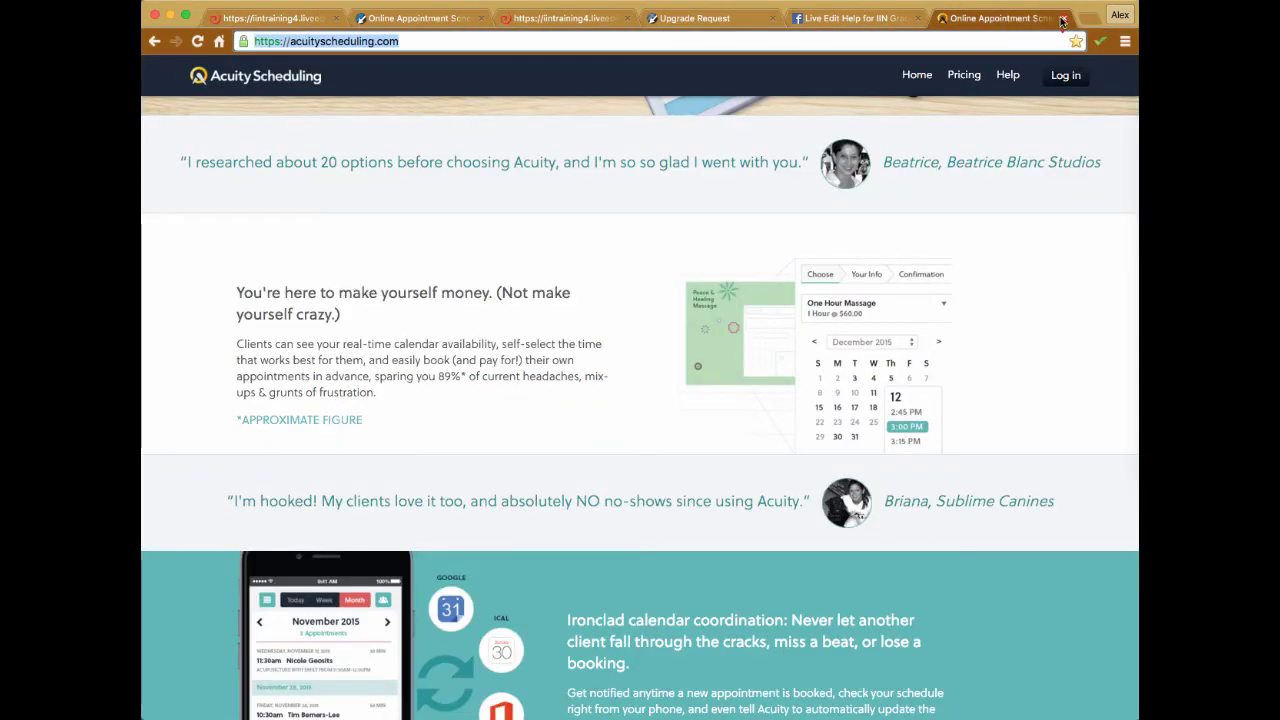
click(1062, 20)
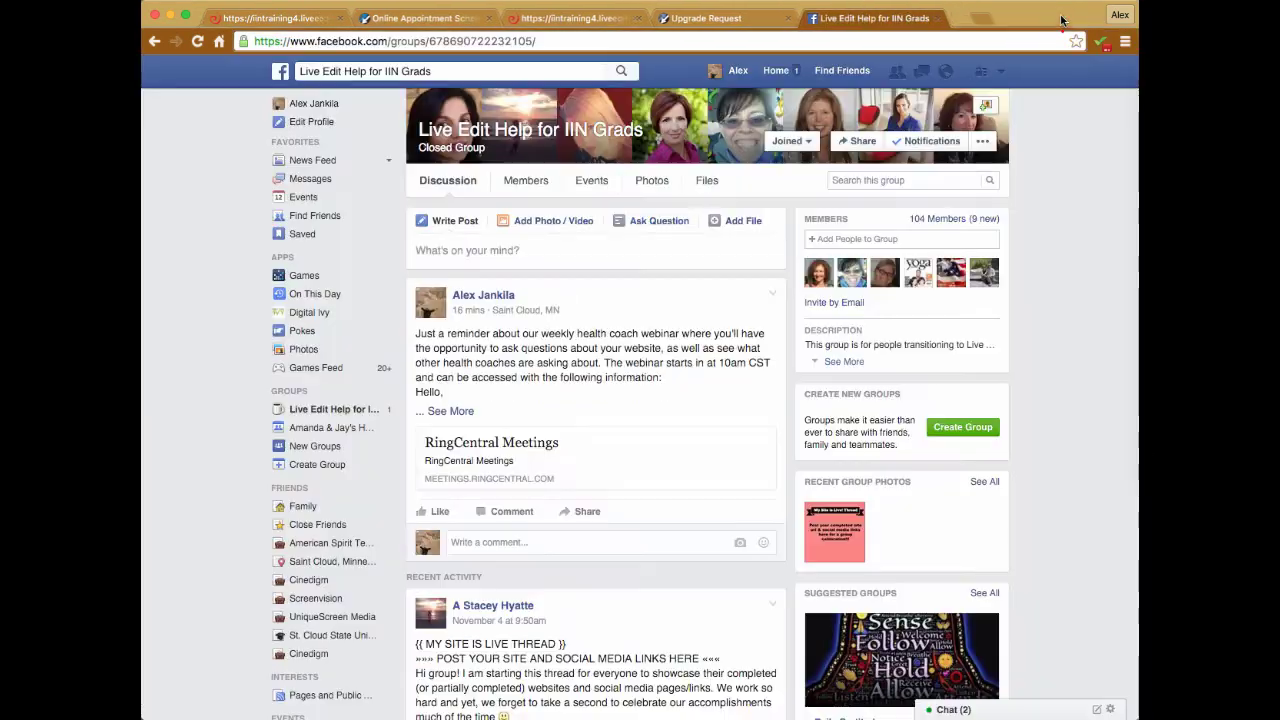
click(548, 22)
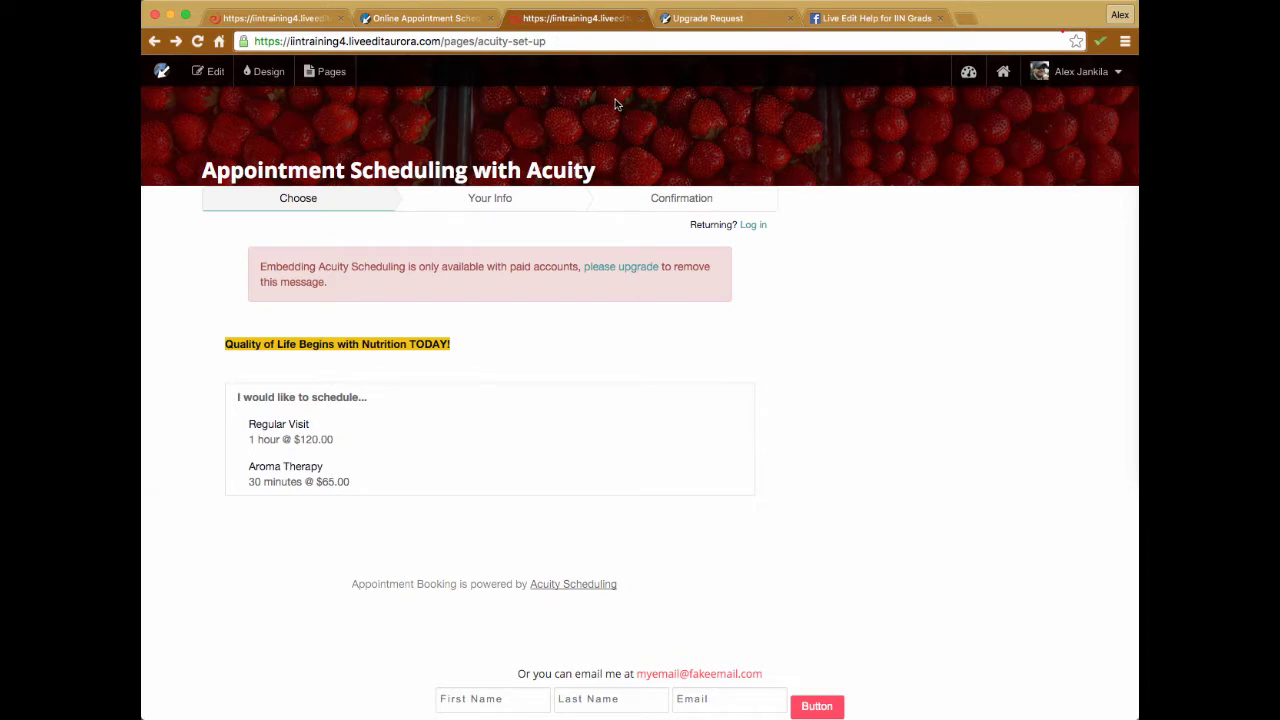
click(407, 20)
click(490, 19)
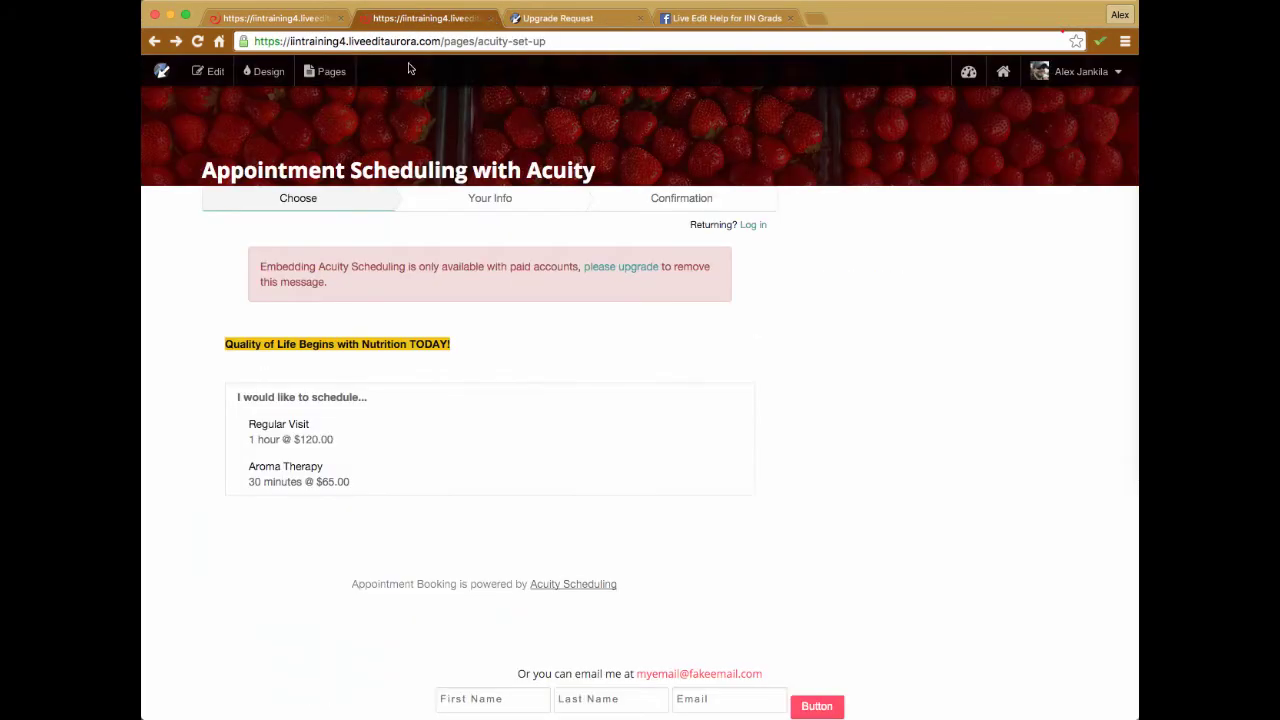
Switch the acuity-set-up page between edit mode and normal view to examine its content areas and available widgets
scroll(390, 100, up, 4)
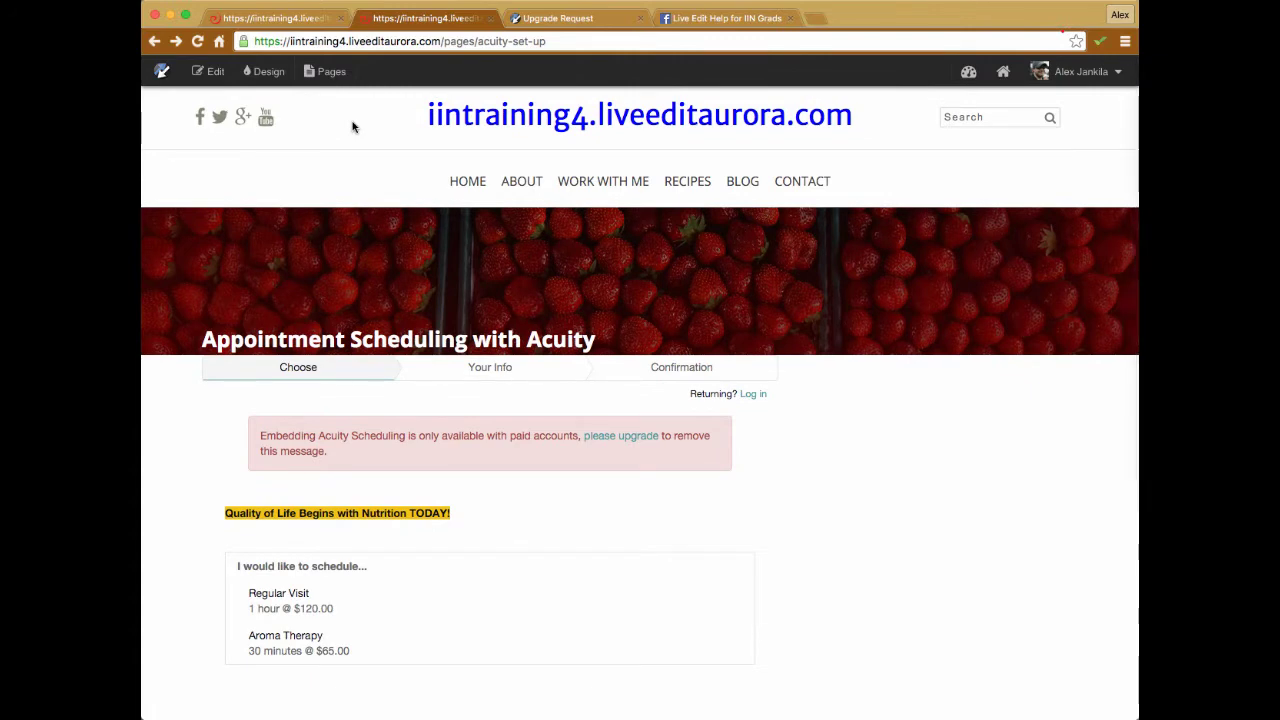
click(210, 71)
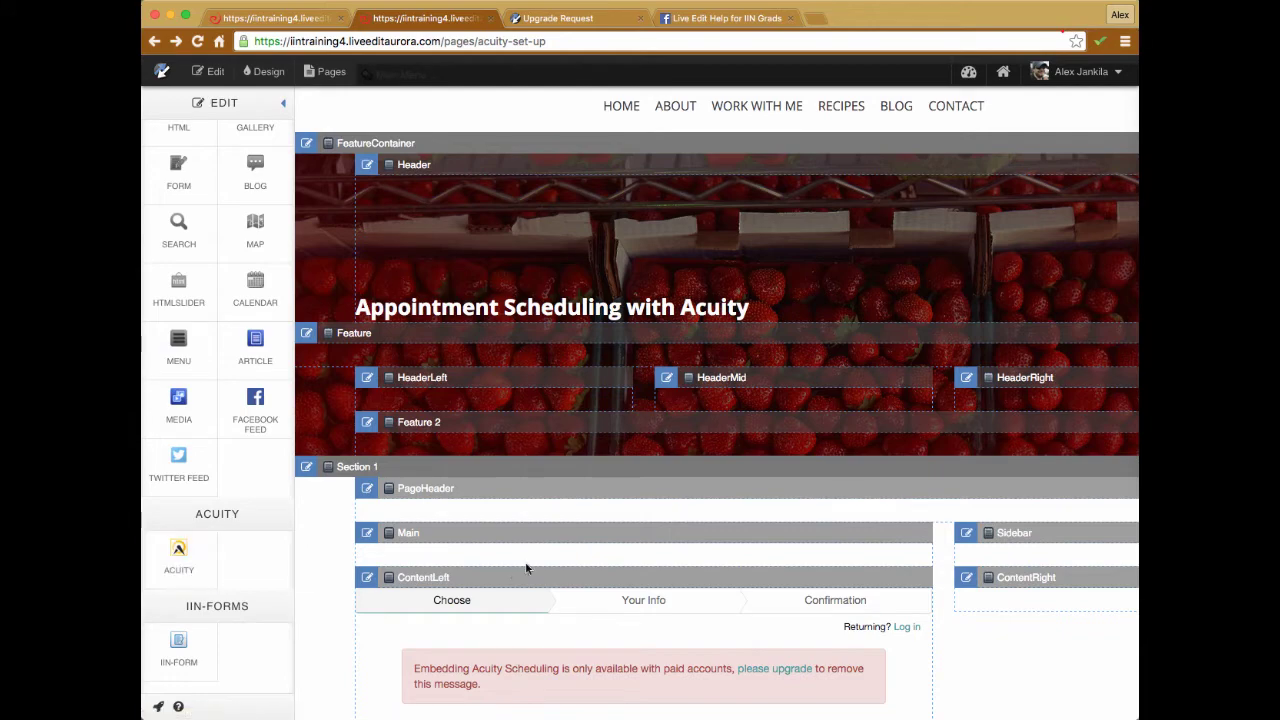
click(208, 71)
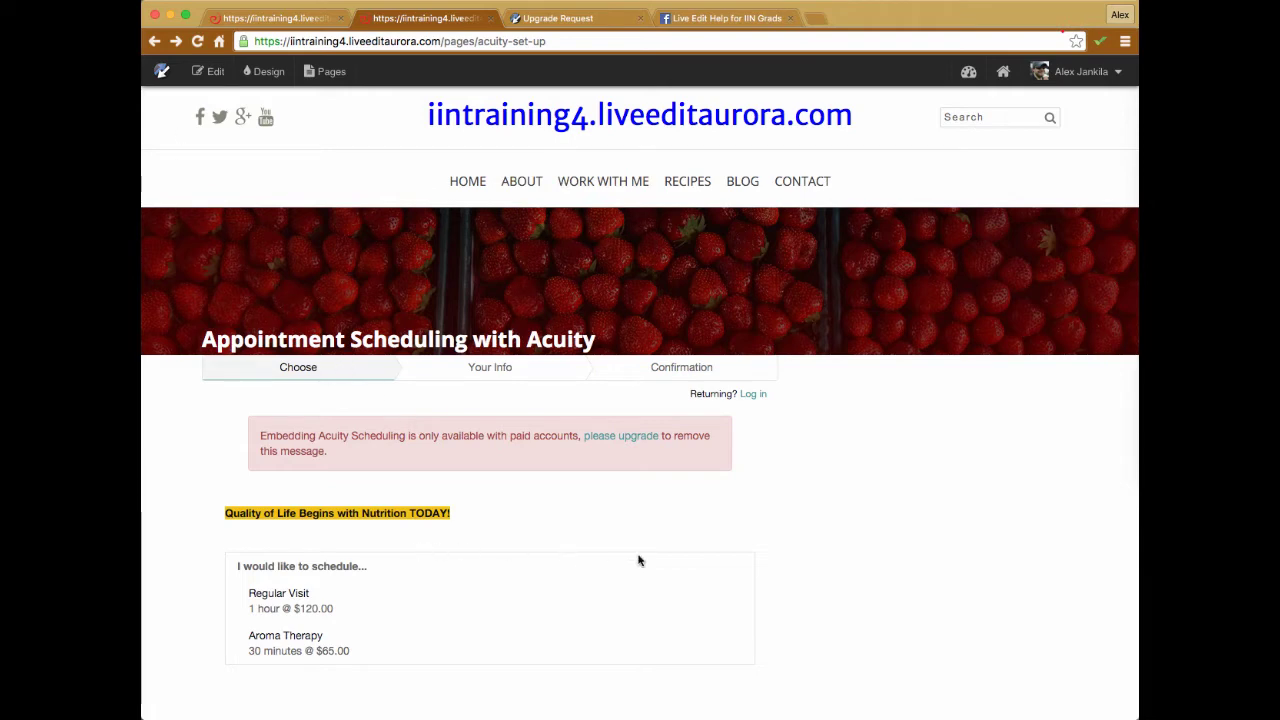
click(210, 71)
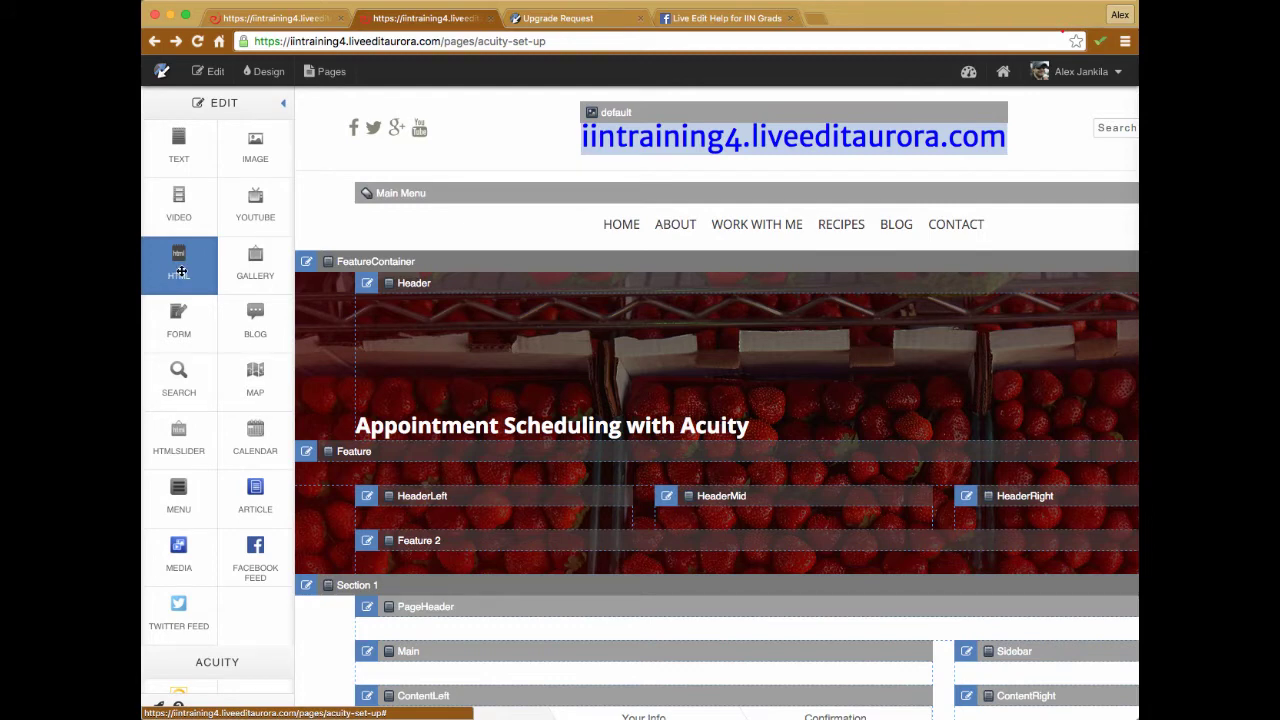
click(206, 72)
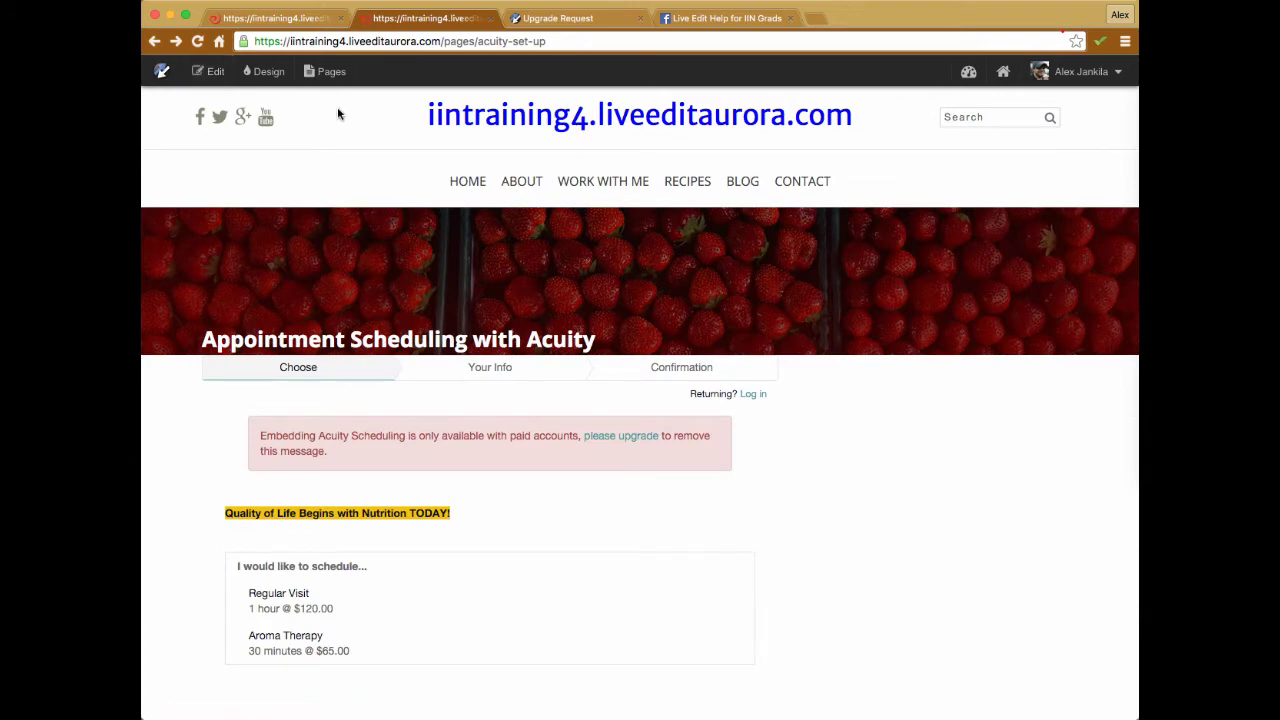
Browse the posts and comments in the Live Edit Help for IIN Grads Facebook group, and select the group's web address
click(724, 19)
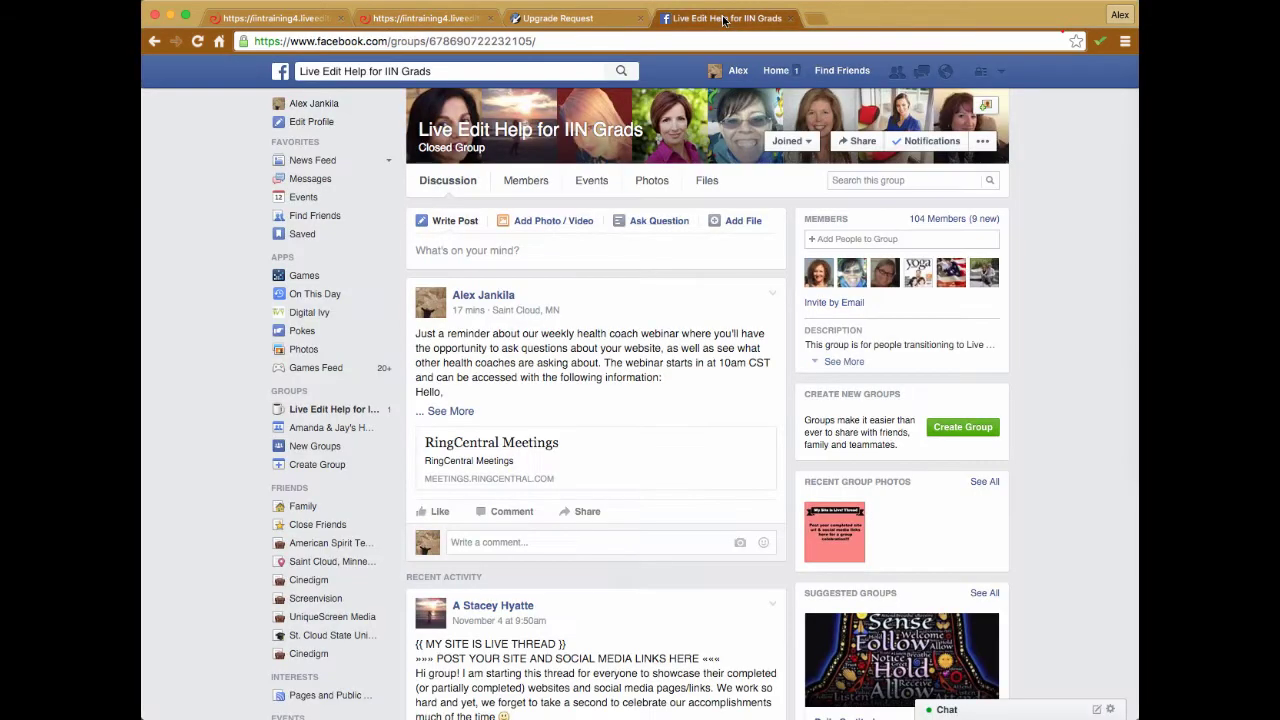
scroll(194, 189, down, 5)
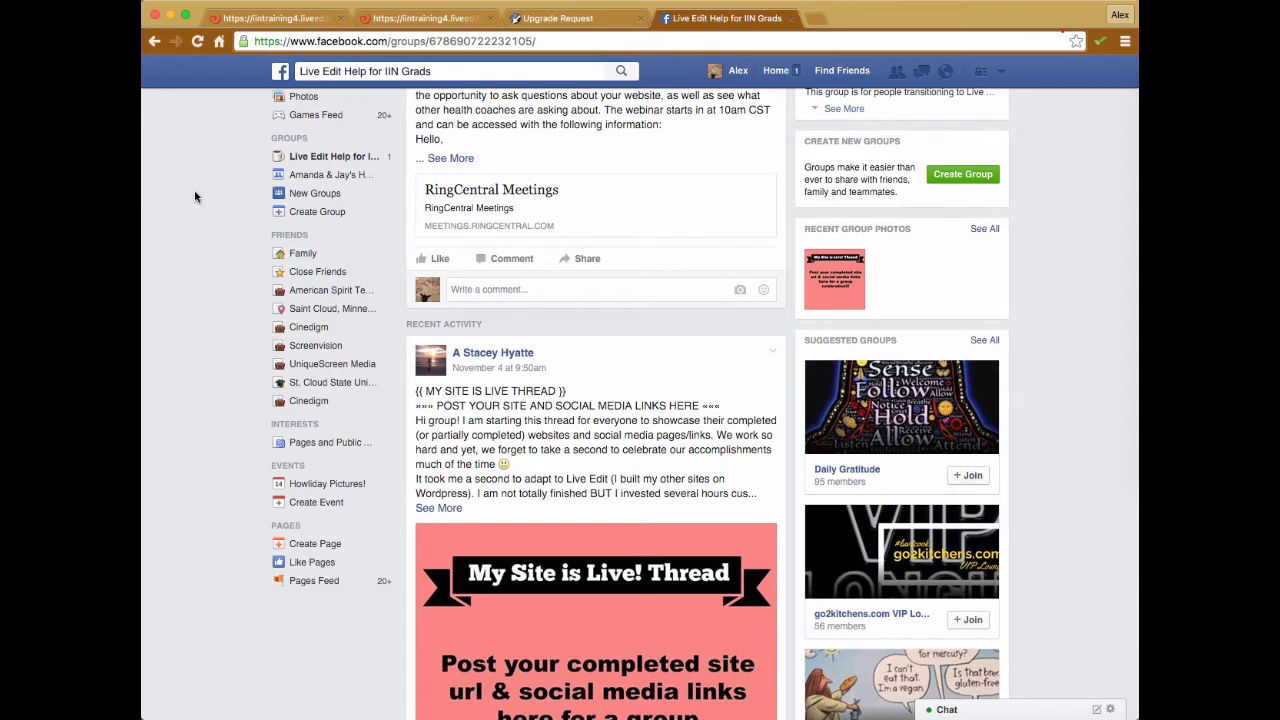
scroll(195, 197, up, 5)
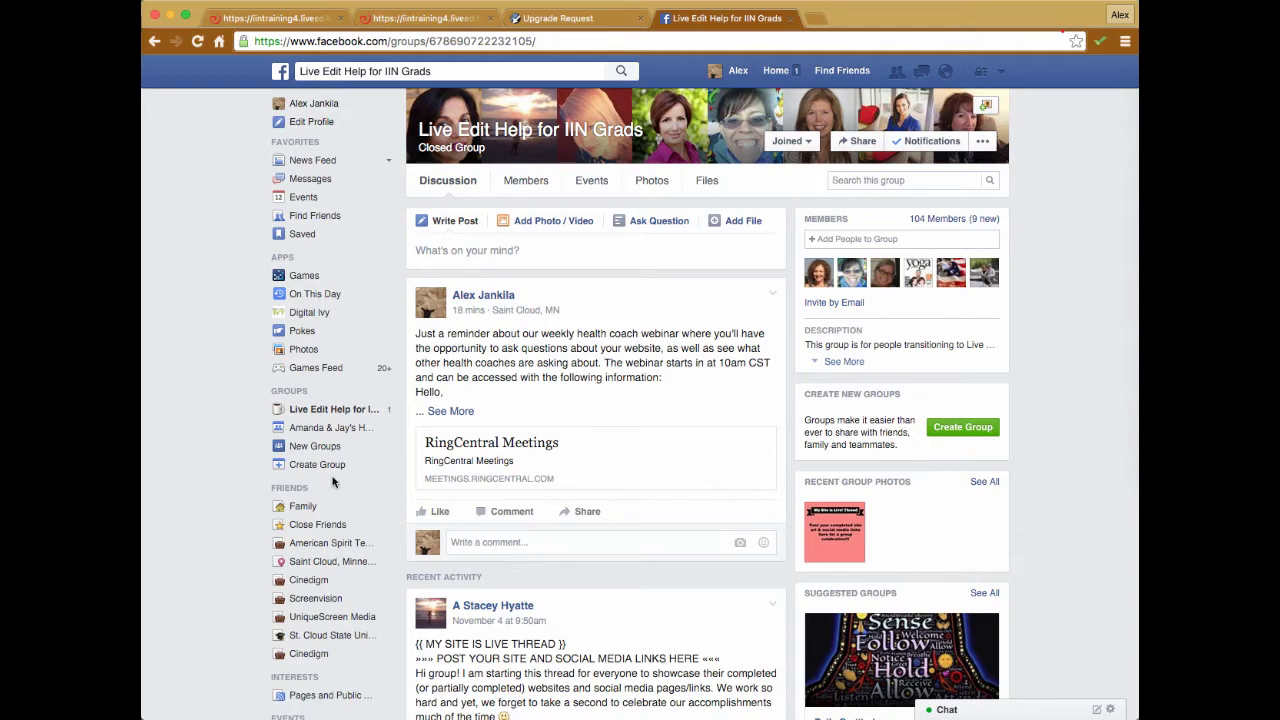
scroll(618, 523, down, 10)
scroll(618, 523, down, 3)
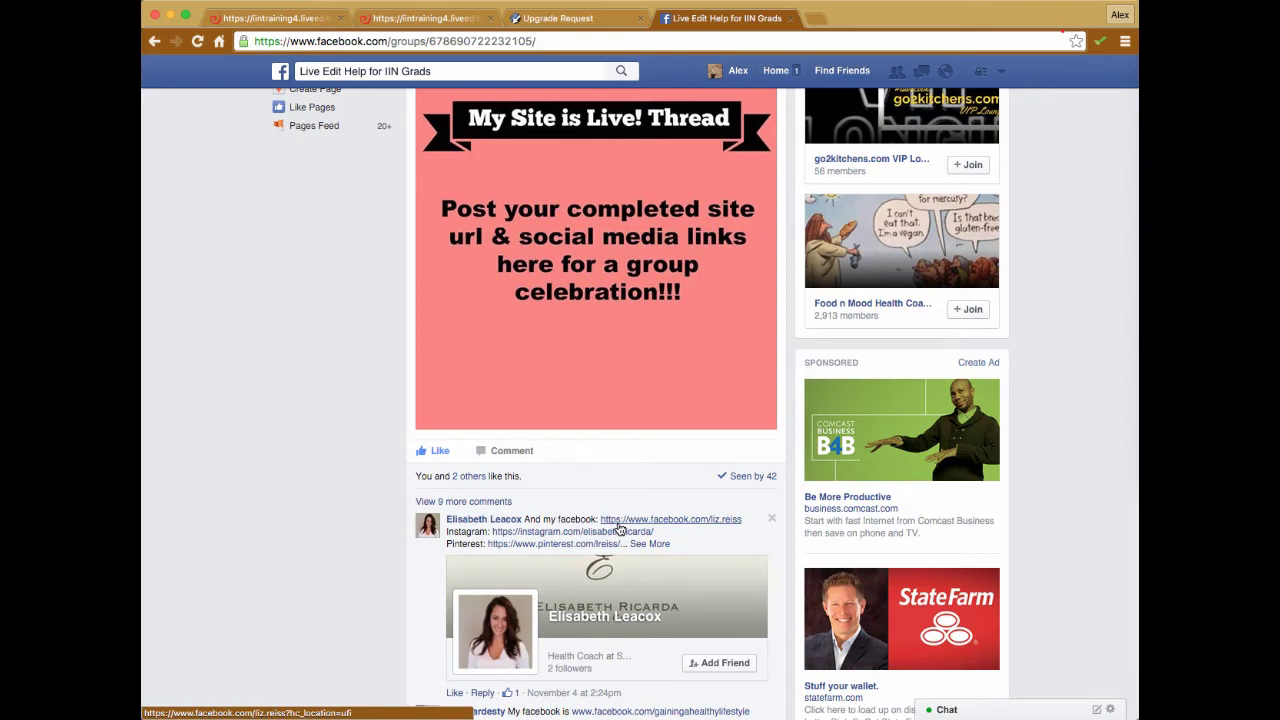
scroll(619, 529, down, 3)
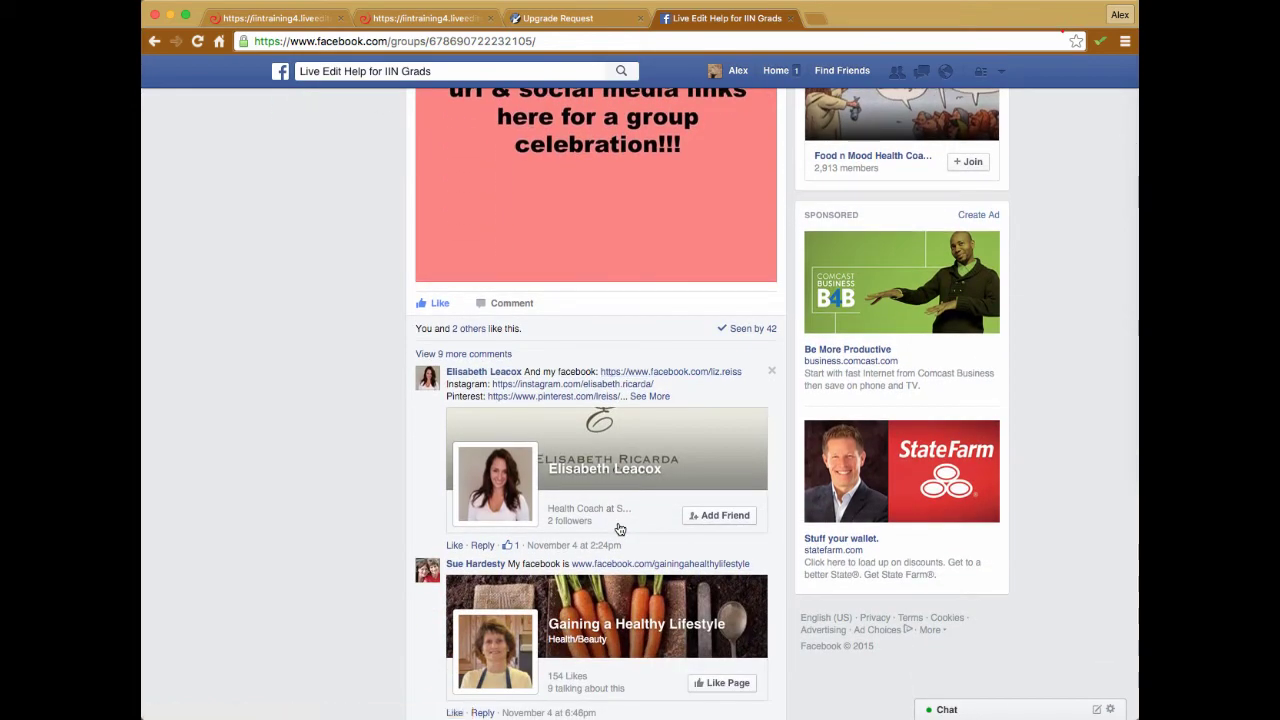
scroll(619, 529, up, 15)
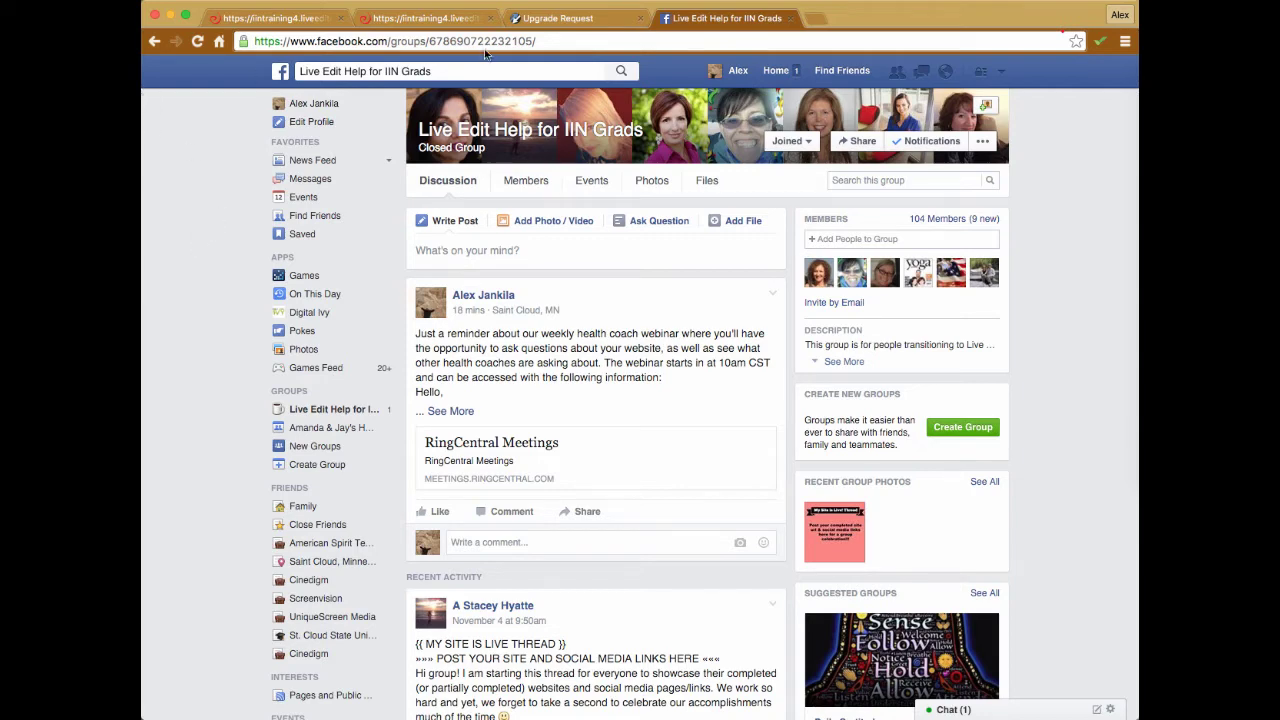
click(550, 40)
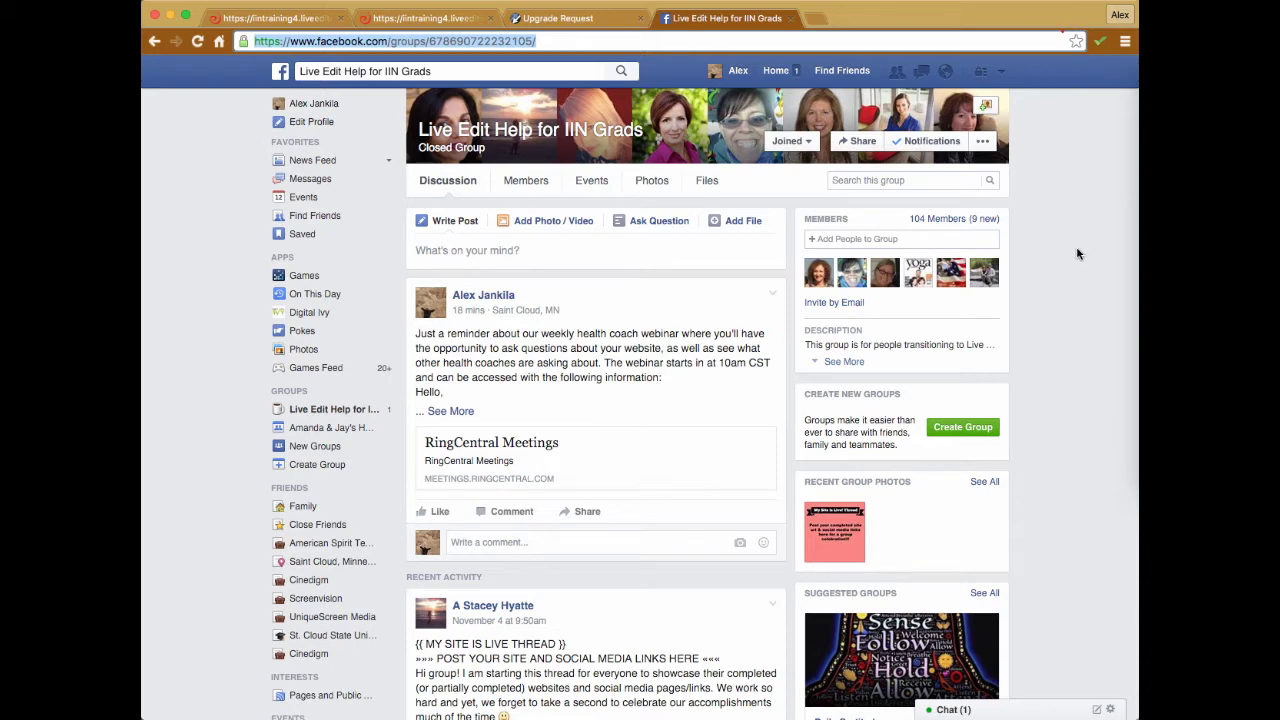
Close the Facebook group and upgrade request pages, and go to the website's home page
click(789, 19)
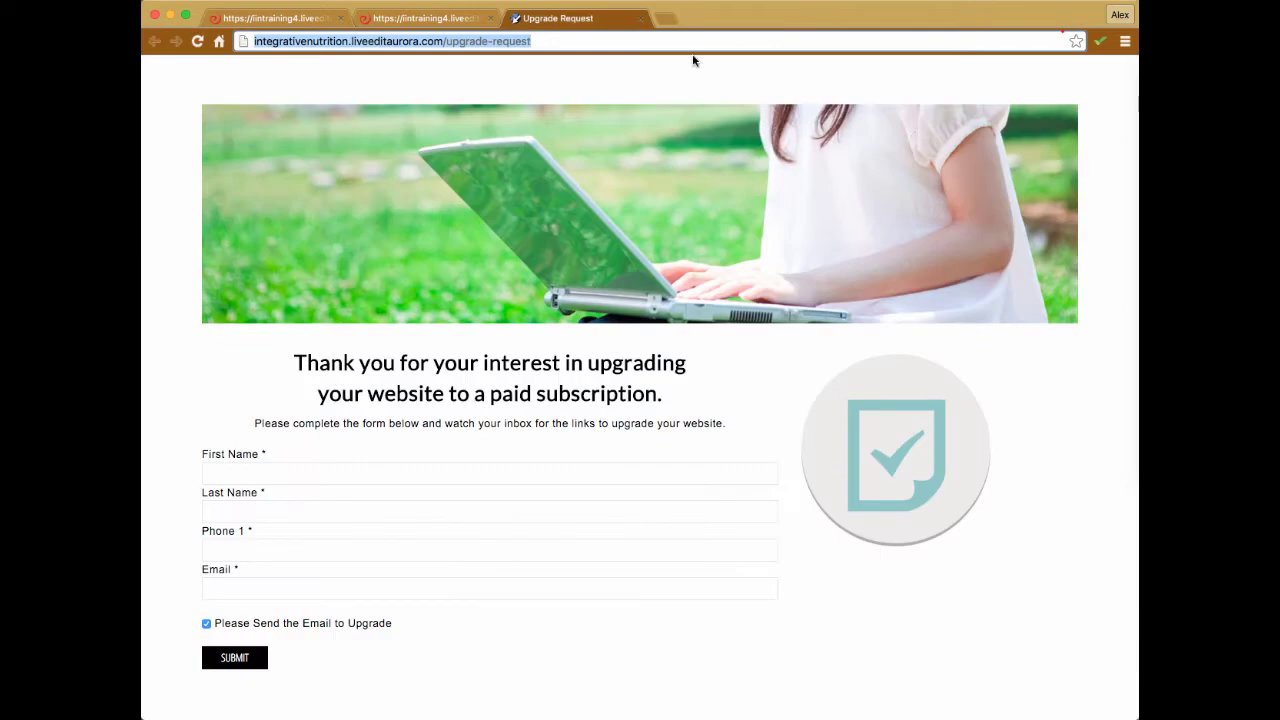
click(640, 18)
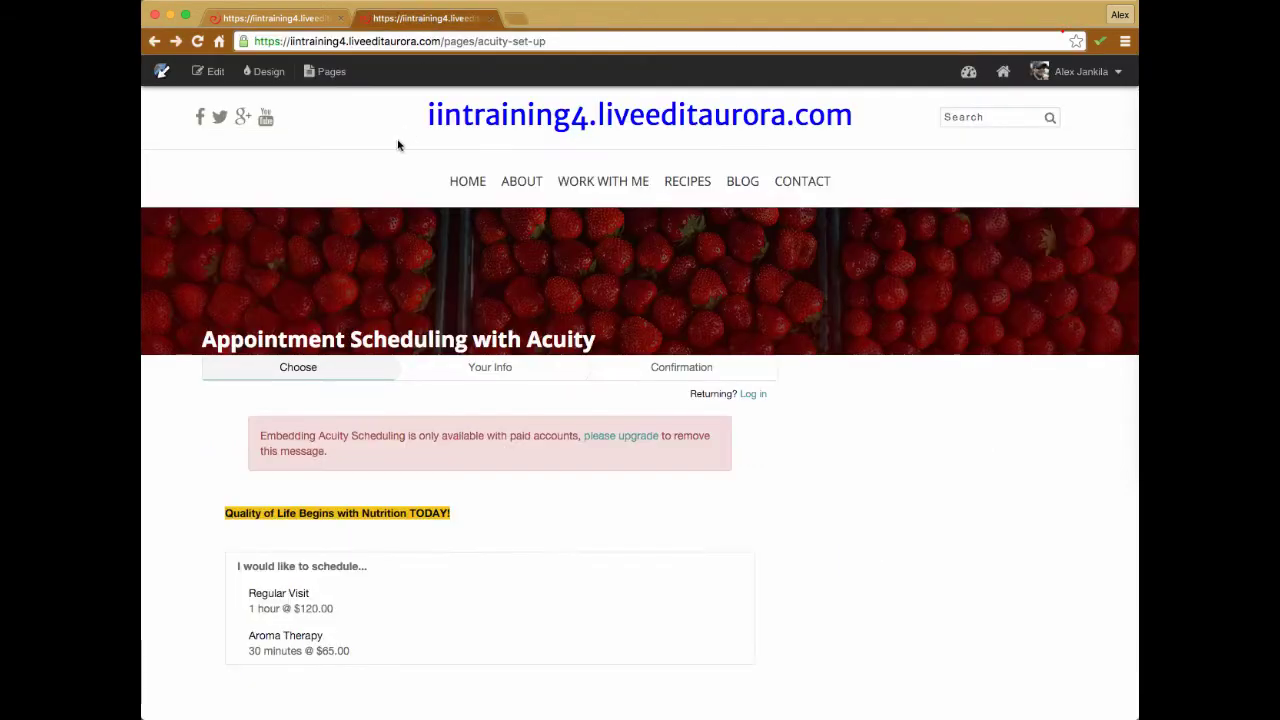
click(467, 181)
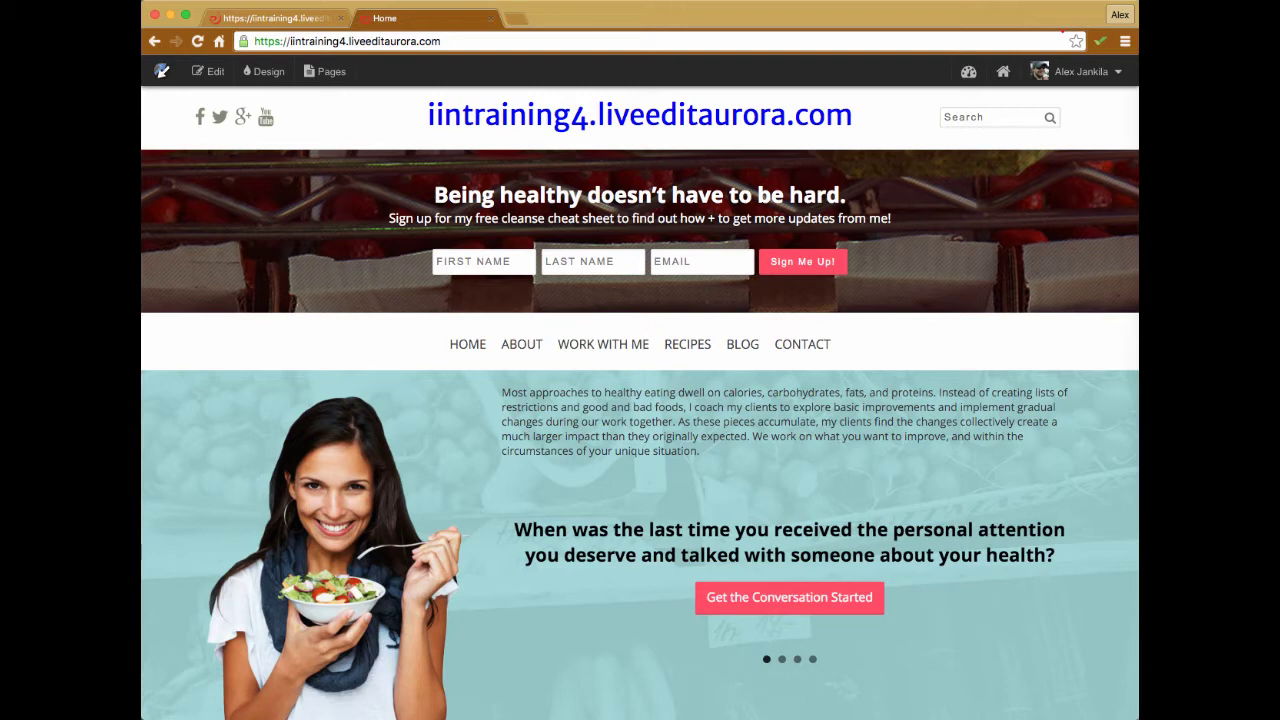
Open the Help support site from the account options, and open the Webinar: IIN/LiveEdit Health Coach 10-15-15 article
click(1080, 71)
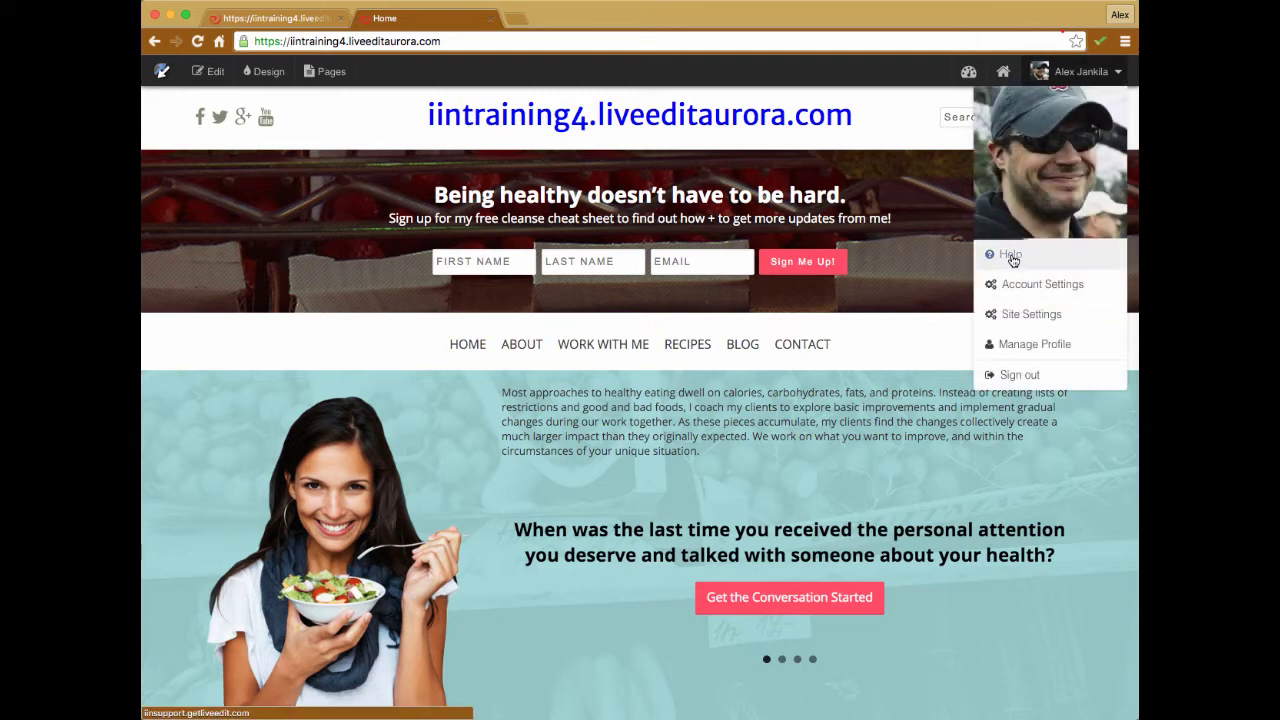
click(1004, 254)
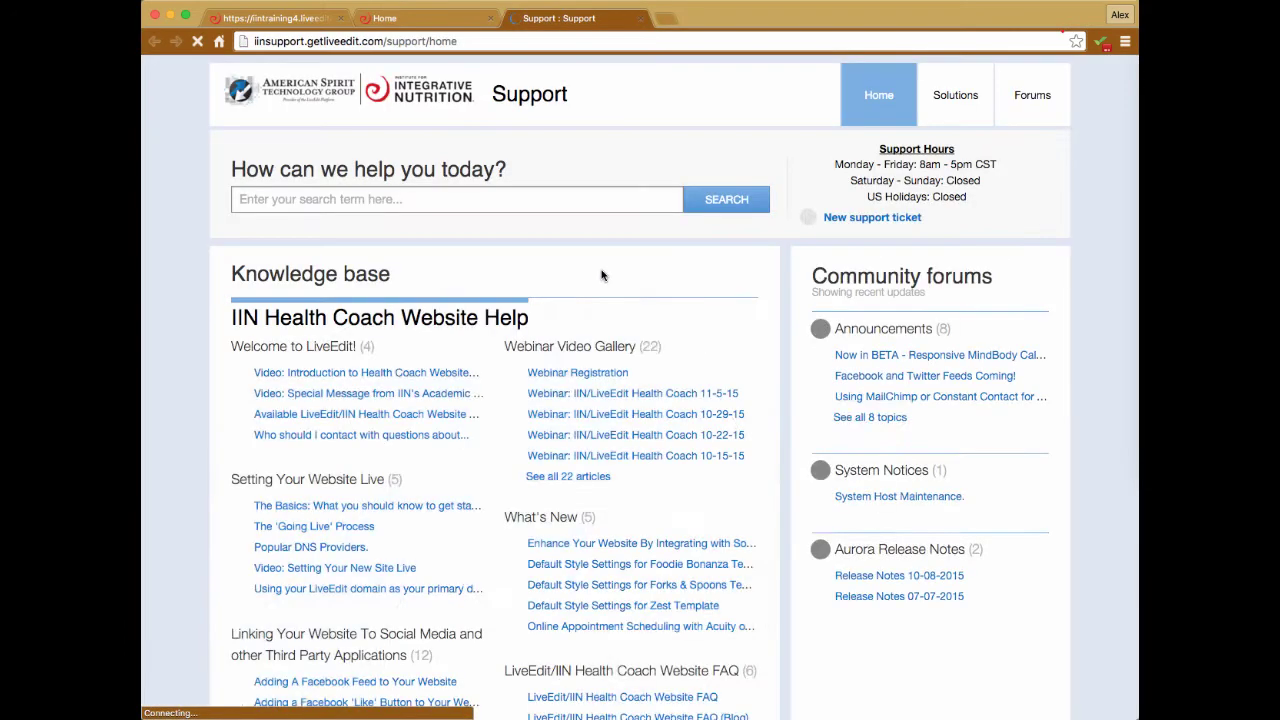
scroll(625, 383, down, 3)
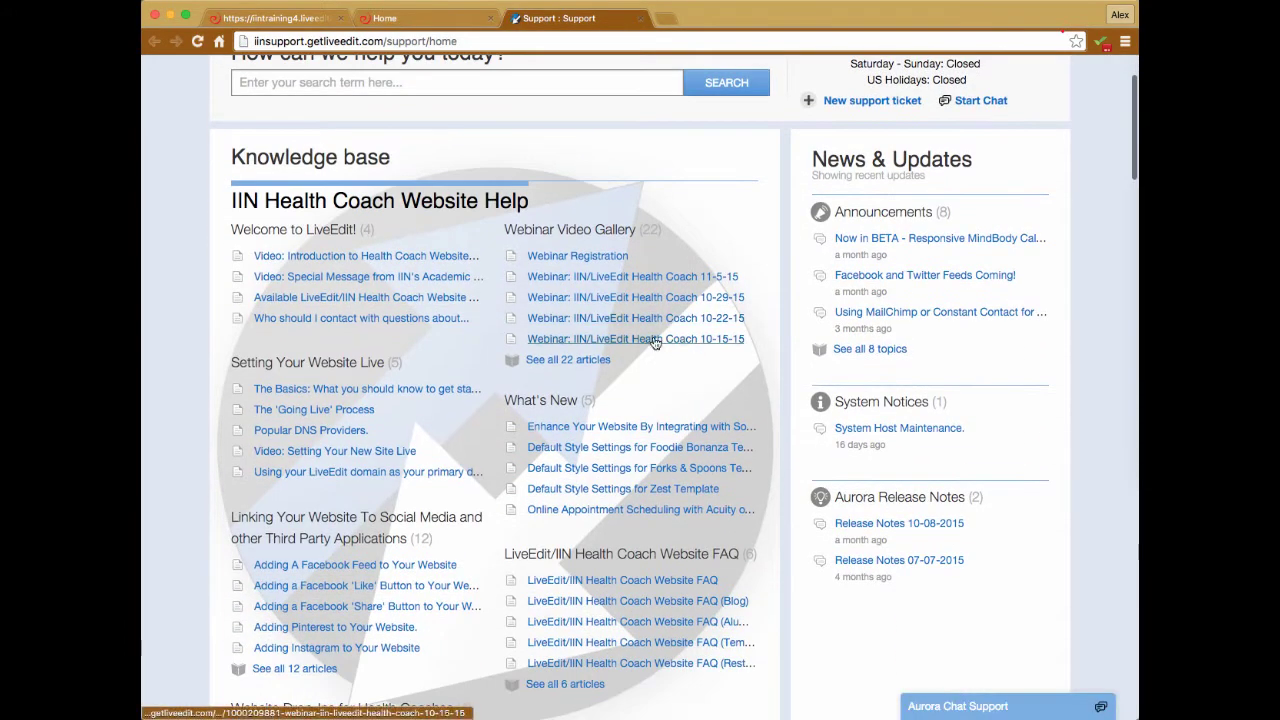
click(655, 342)
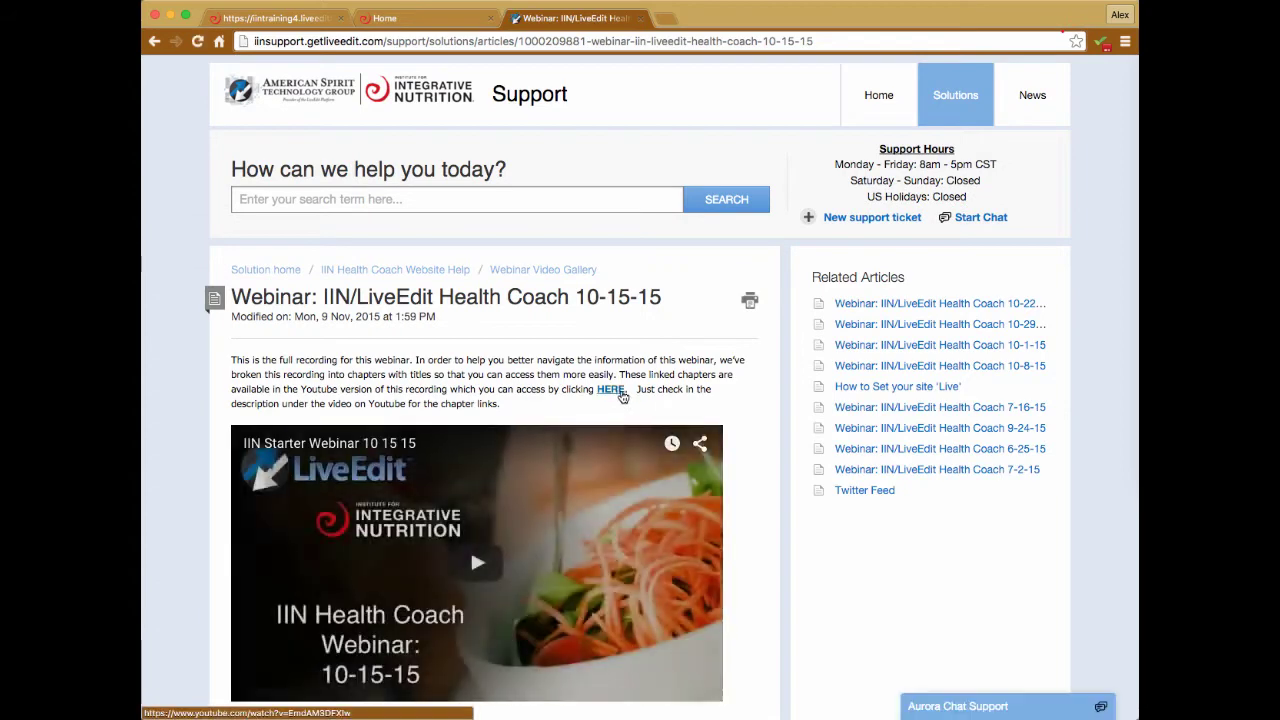
Open the YouTube version of the 10-15-15 webinar, look through the timed chapter links in its description, and close the video page
click(613, 397)
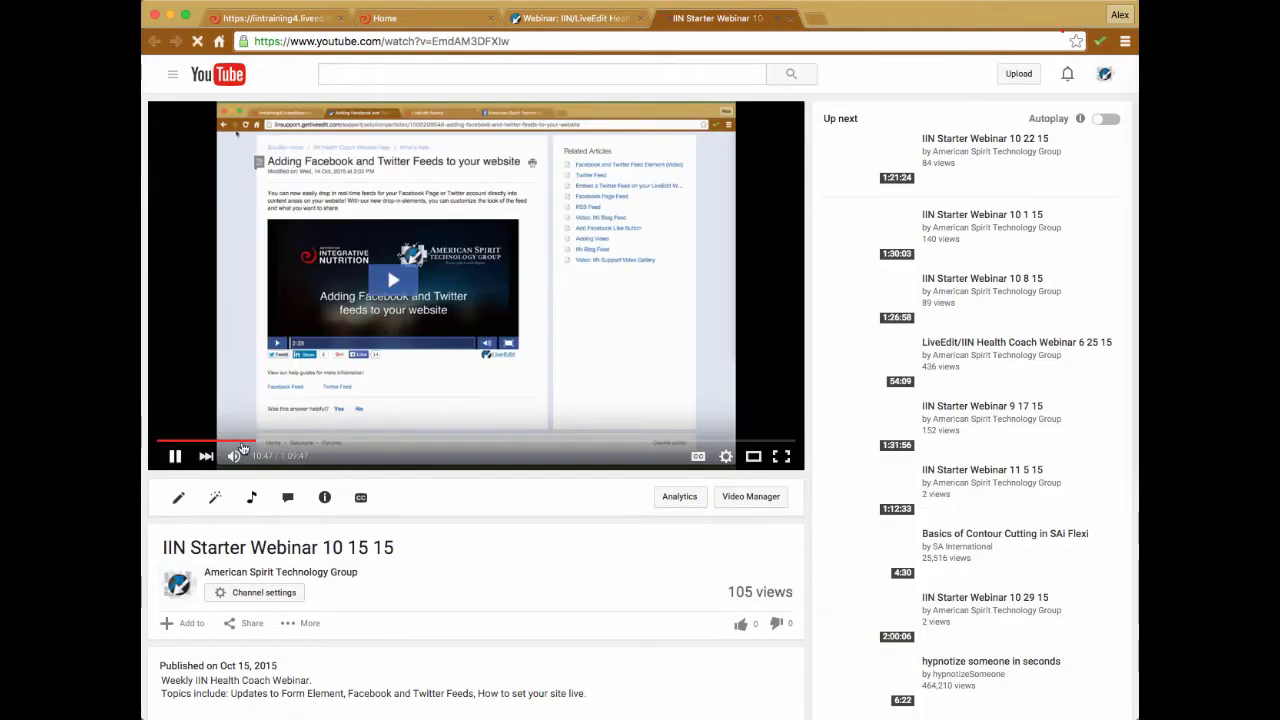
scroll(535, 468, down, 3)
click(490, 546)
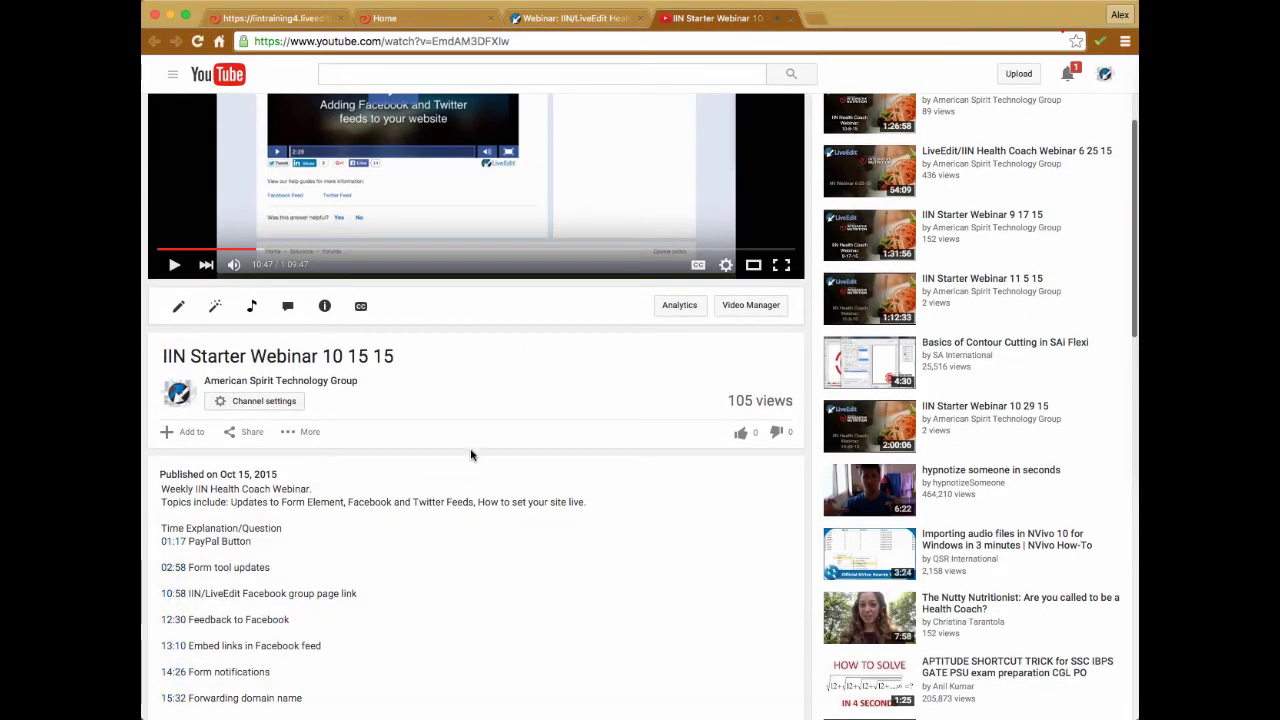
scroll(470, 458, down, 4)
scroll(470, 460, down, 1)
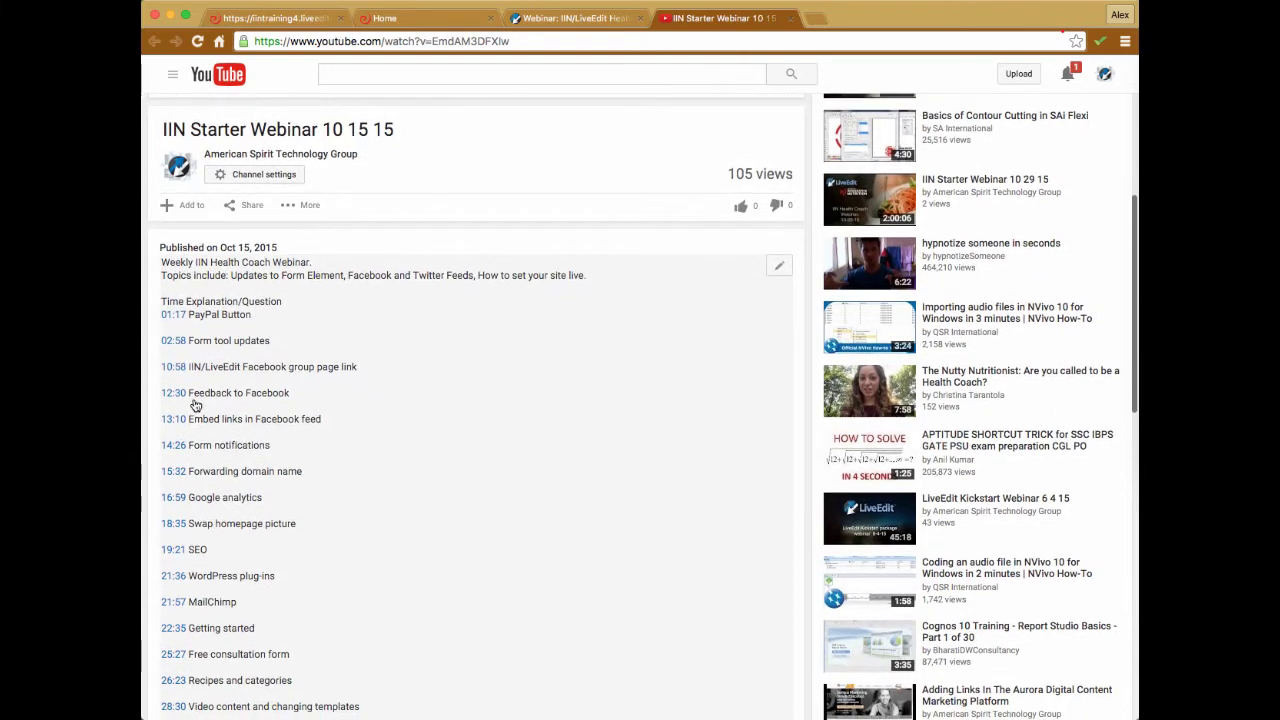
scroll(195, 405, down, 3)
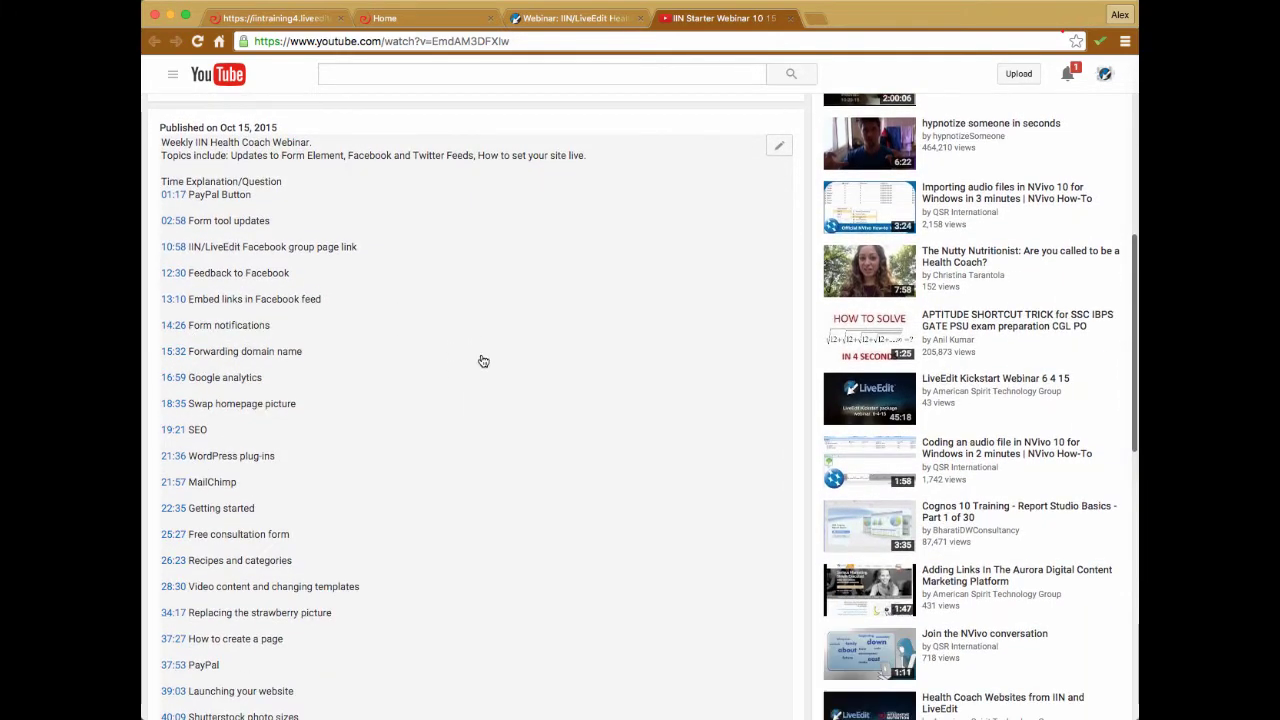
scroll(565, 346, up, 5)
scroll(565, 346, up, 6)
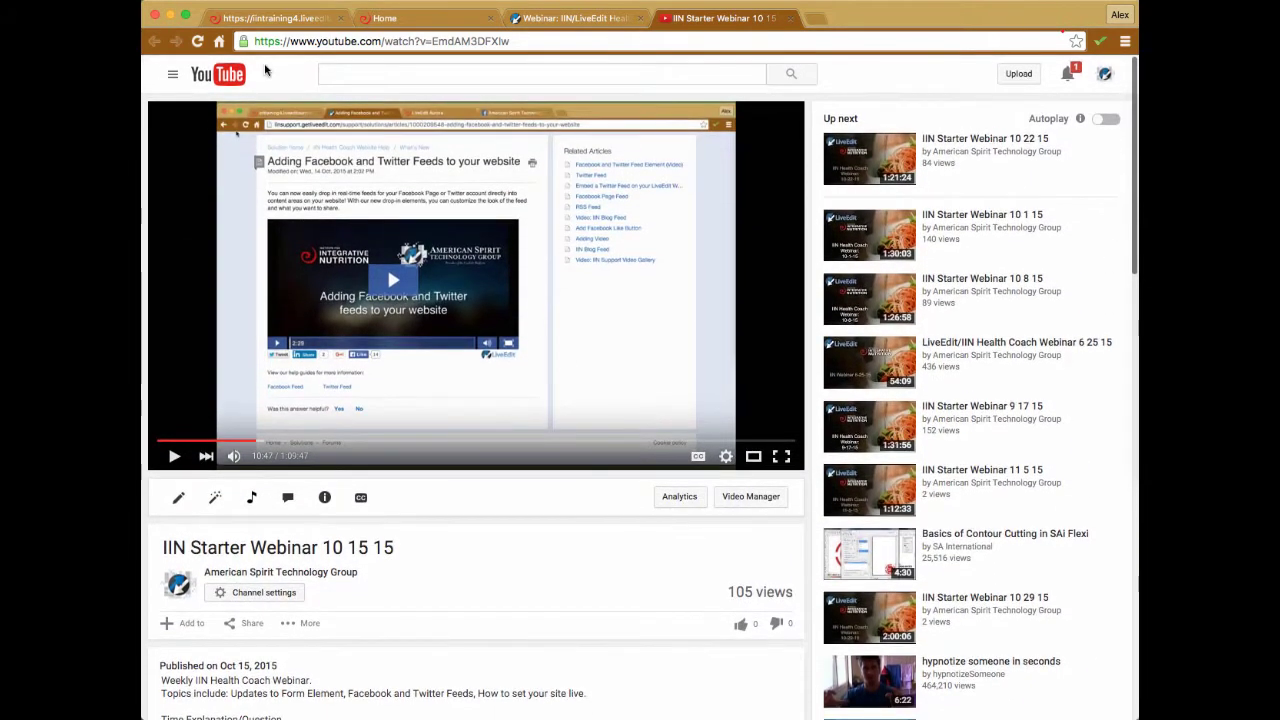
click(789, 19)
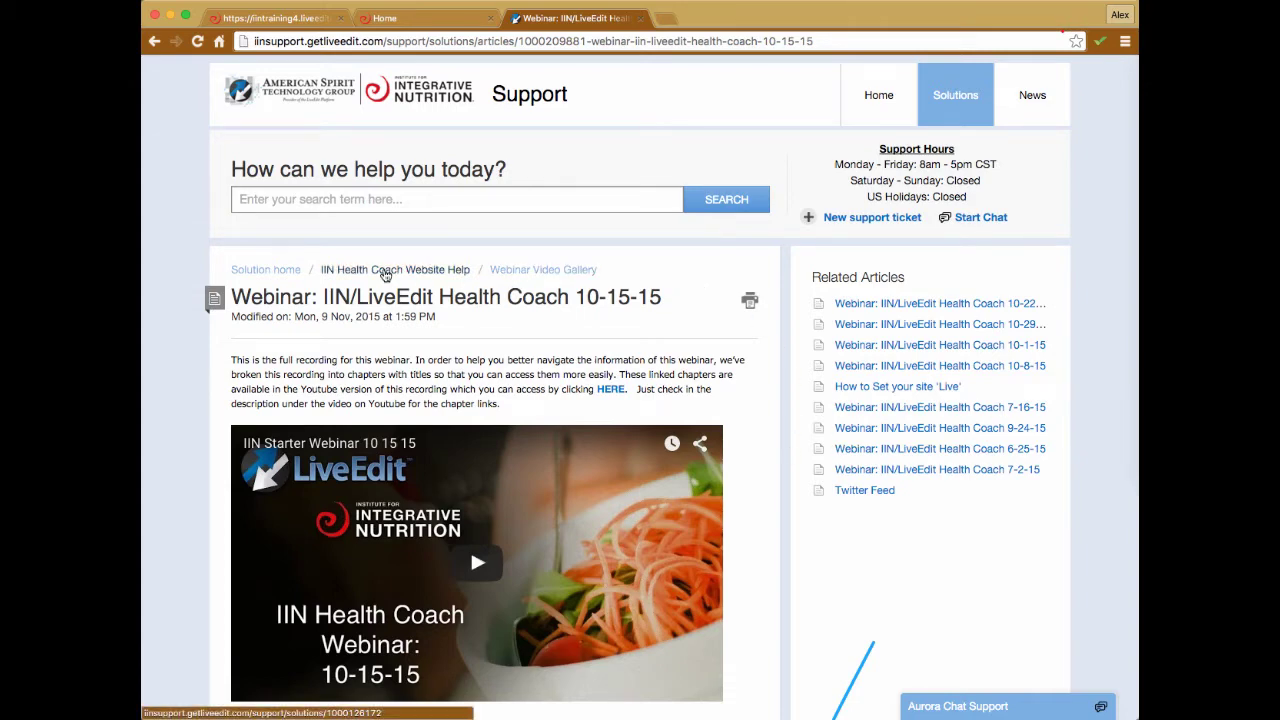
Open the knowledge base folder Linking Your Website To Social Media and other Third Party Applications, and select its web address
click(254, 276)
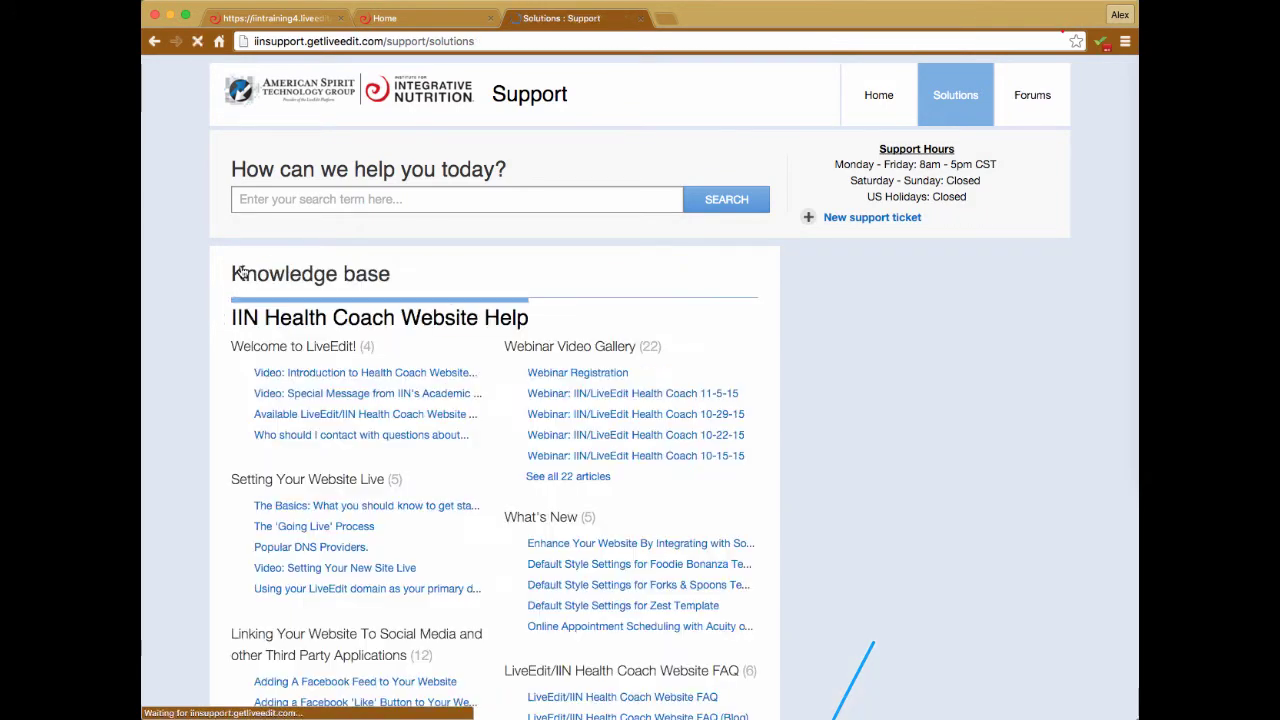
scroll(234, 290, down, 5)
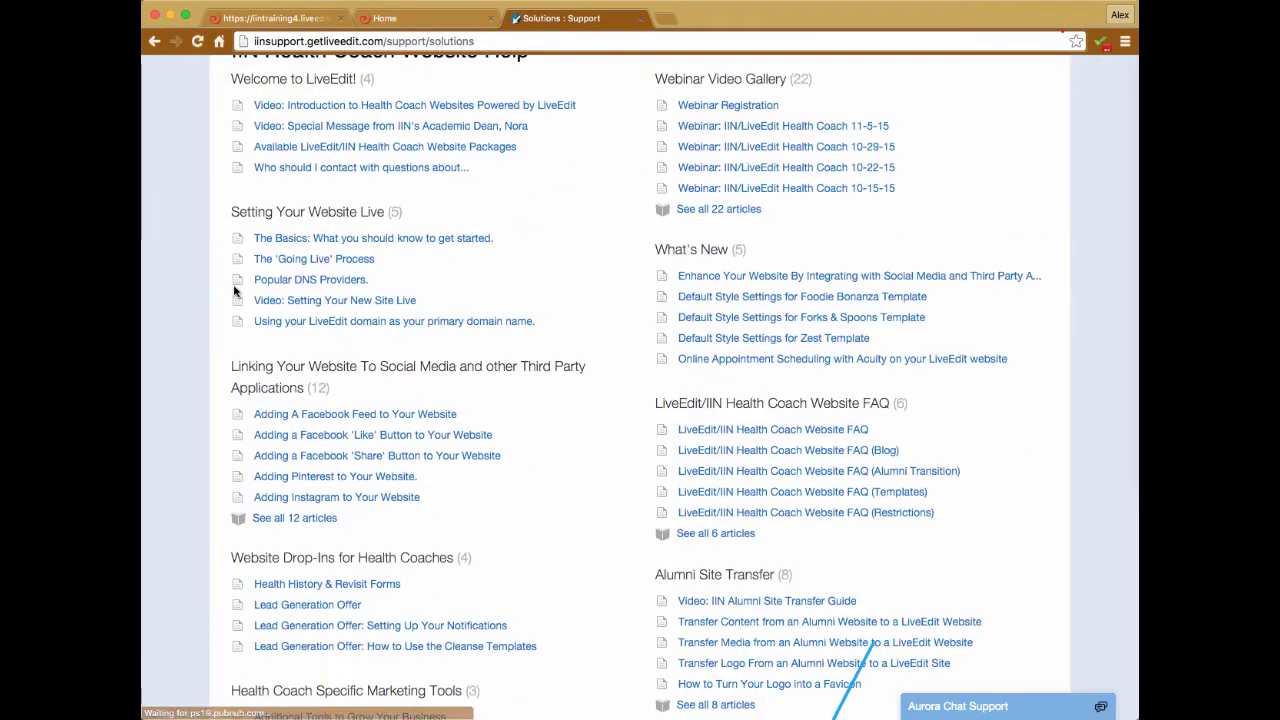
click(365, 375)
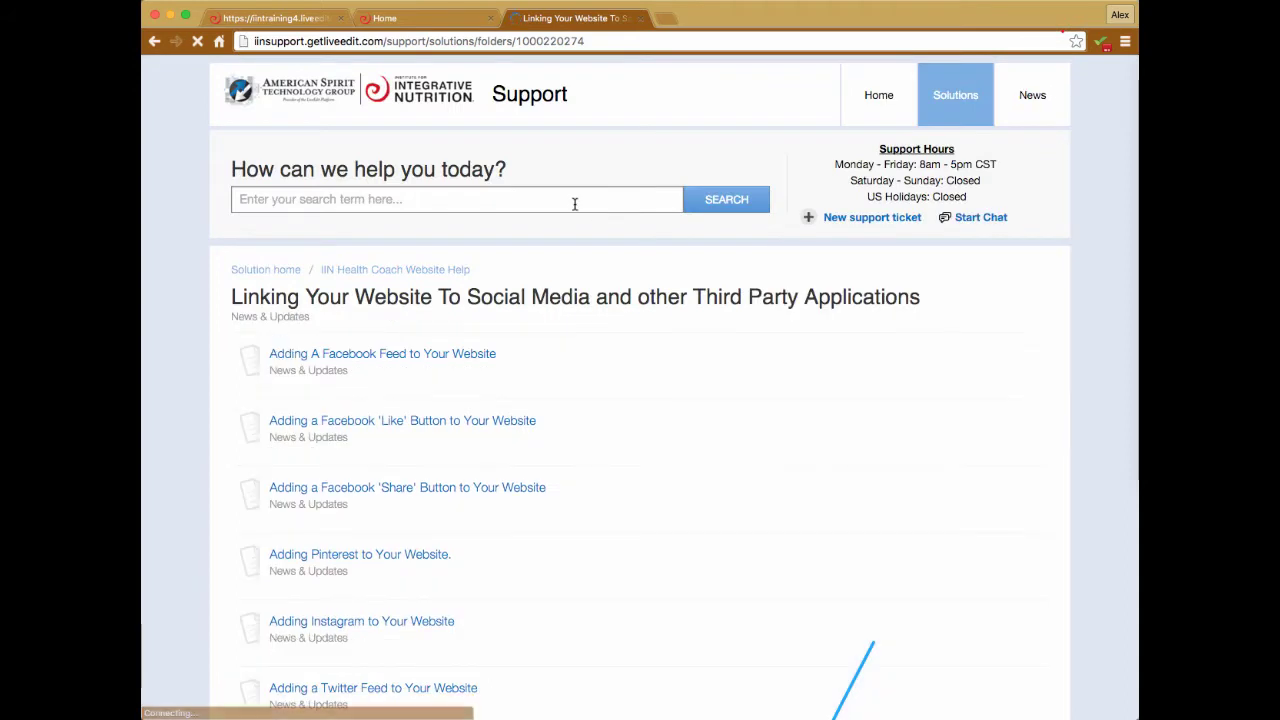
scroll(575, 204, down, 1)
scroll(575, 204, down, 1)
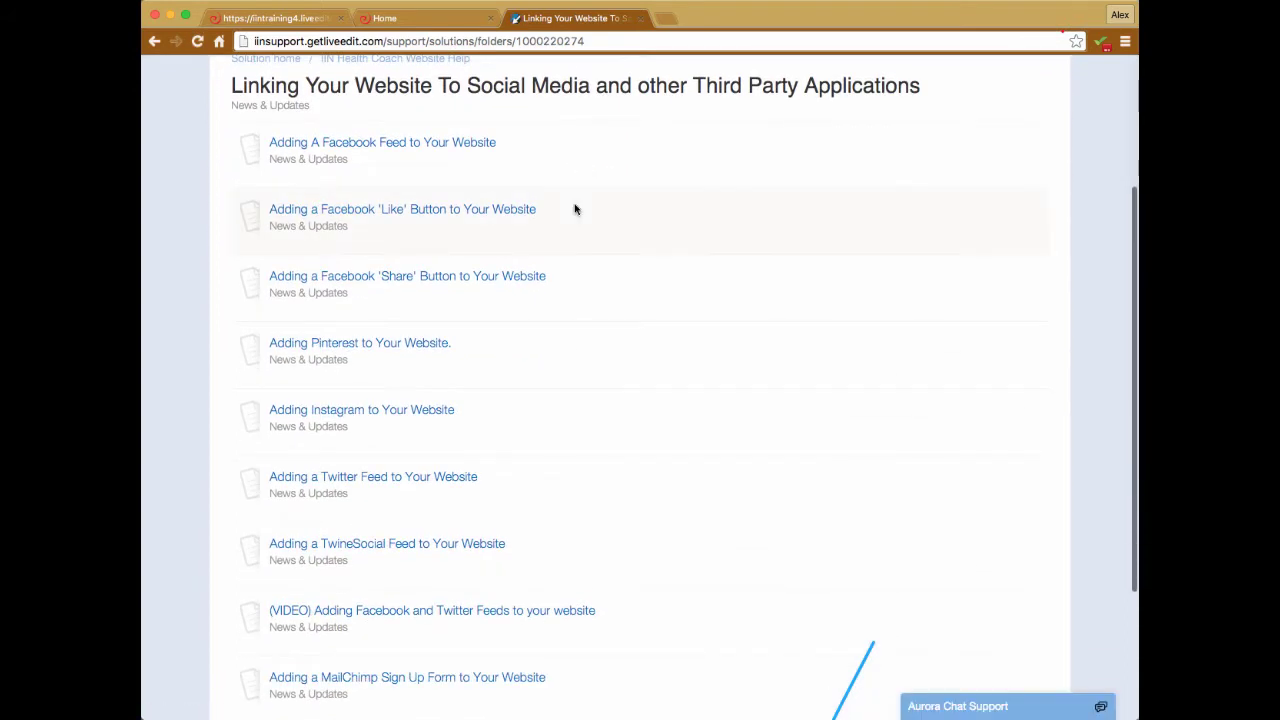
click(616, 41)
right_click(616, 41)
click(650, 62)
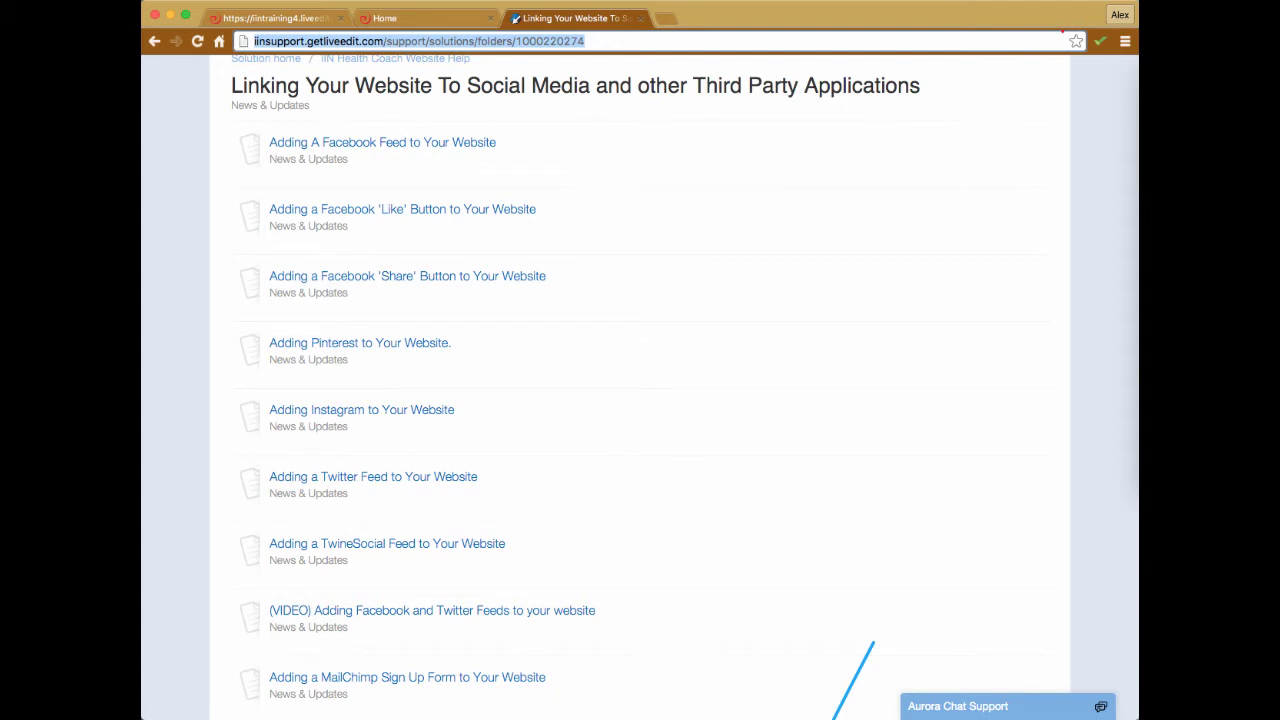
Return to the knowledge base overview, and show the Help entry in the account options on the webinar-intro page
scroll(930, 272, up, 5)
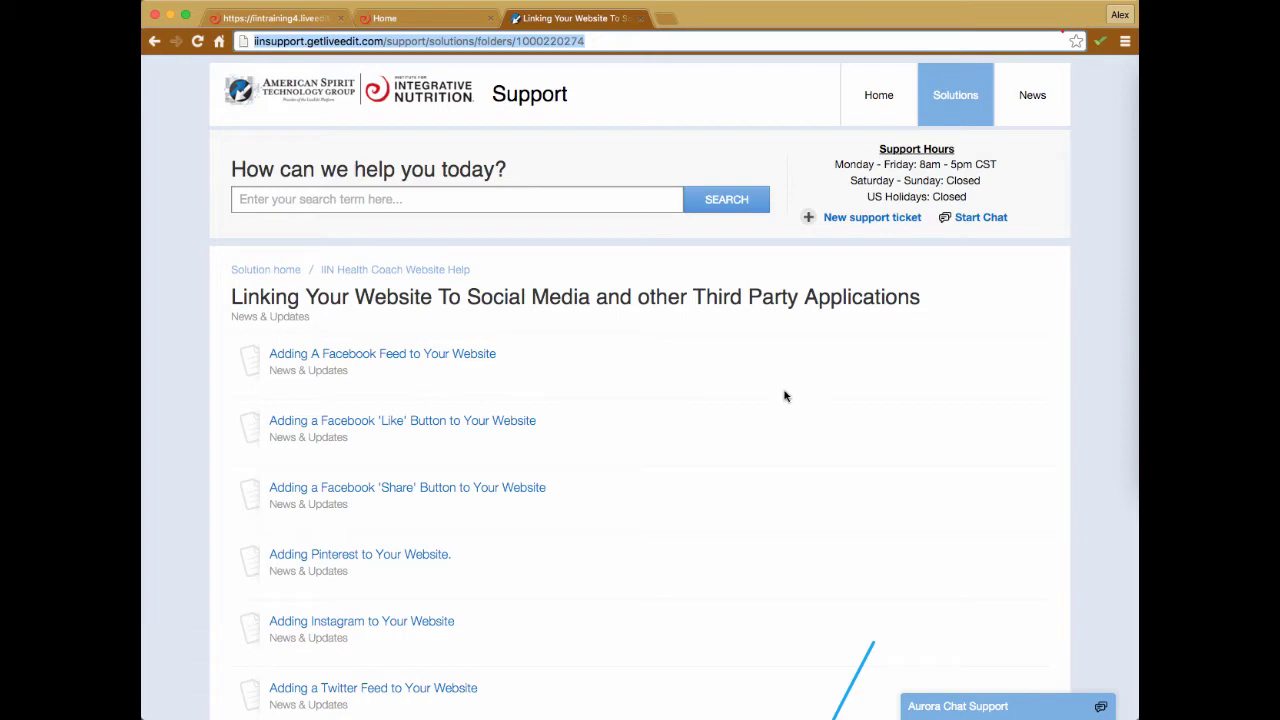
click(257, 275)
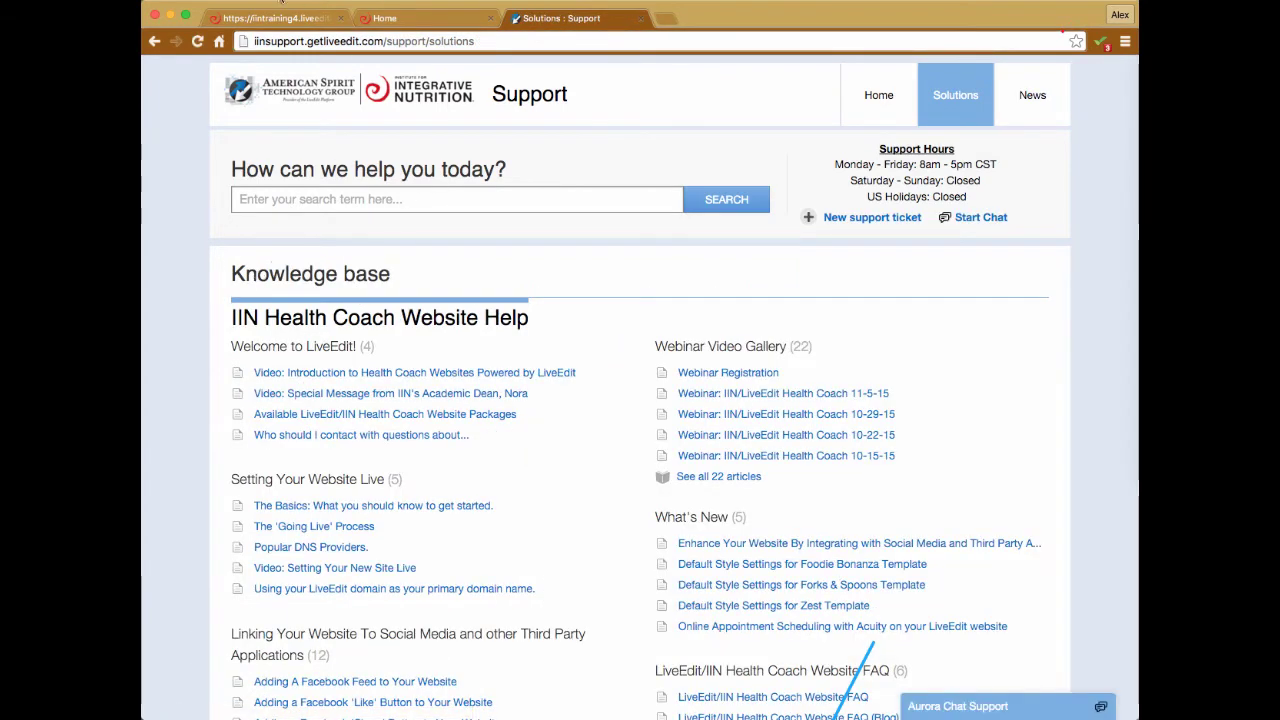
click(325, 18)
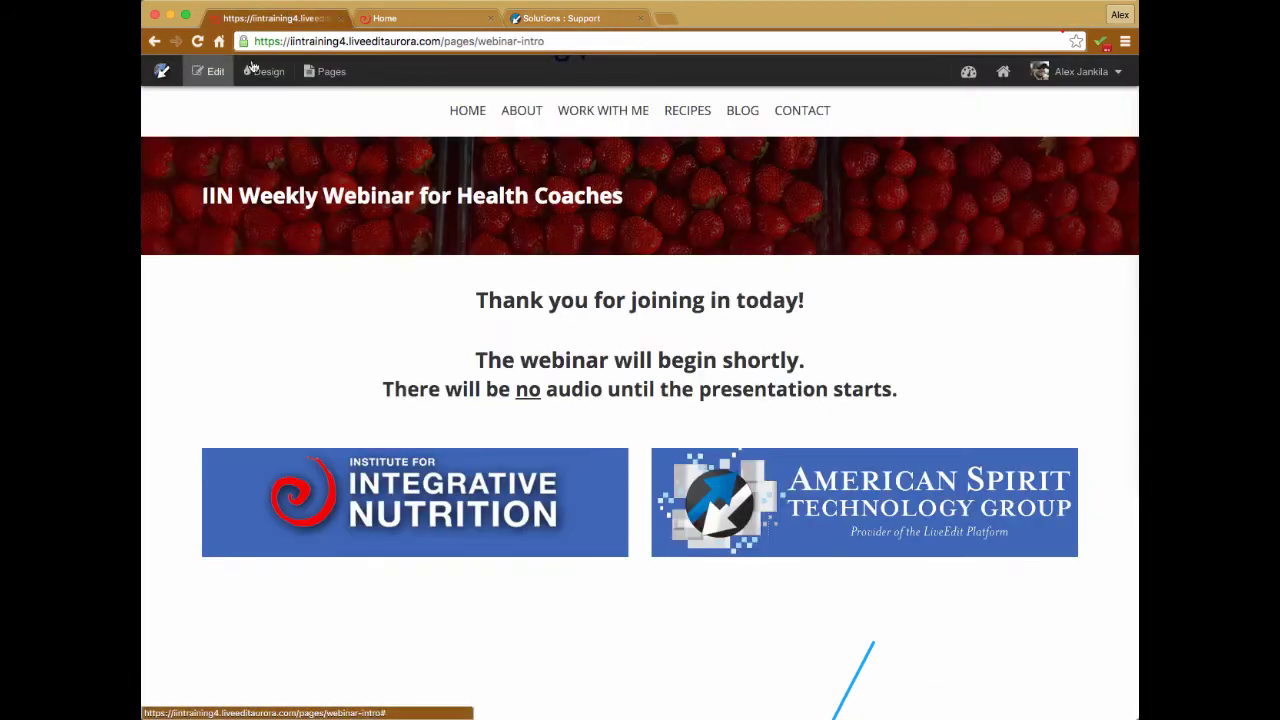
click(1090, 71)
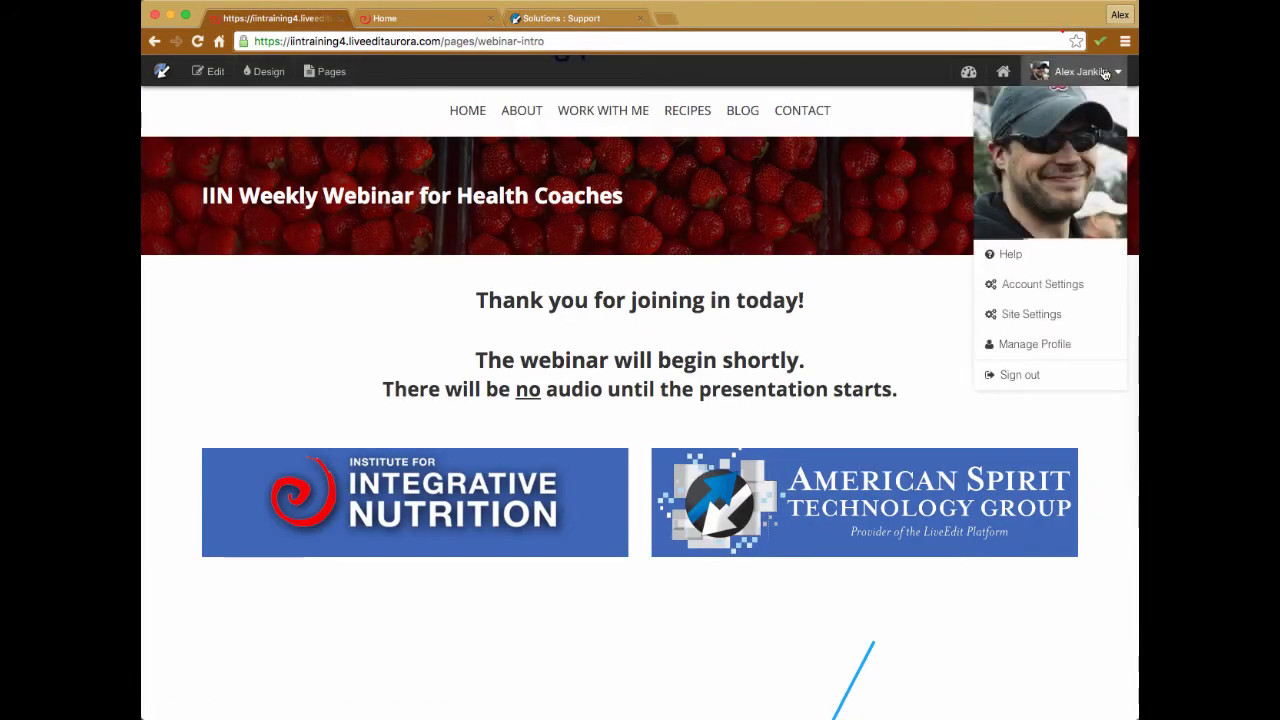
click(1012, 256)
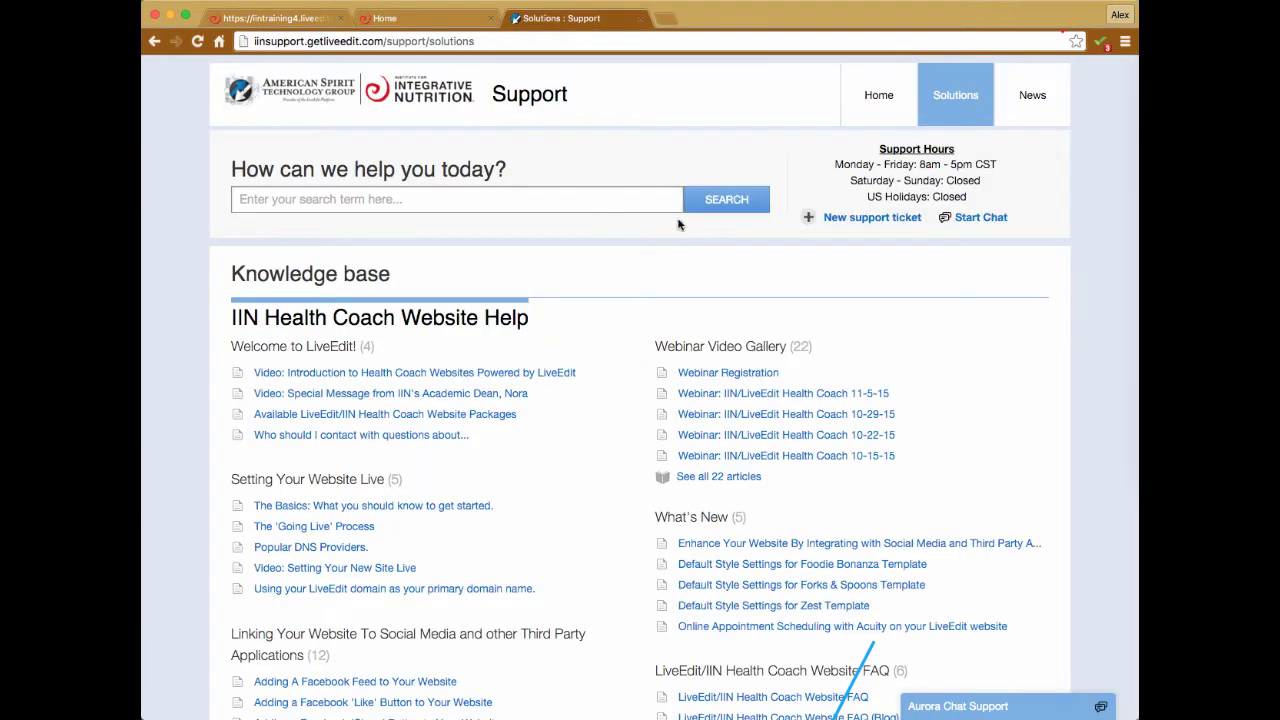
Browse the list of recordings in the Webinar Video Gallery and go back to the knowledge base overview
click(727, 350)
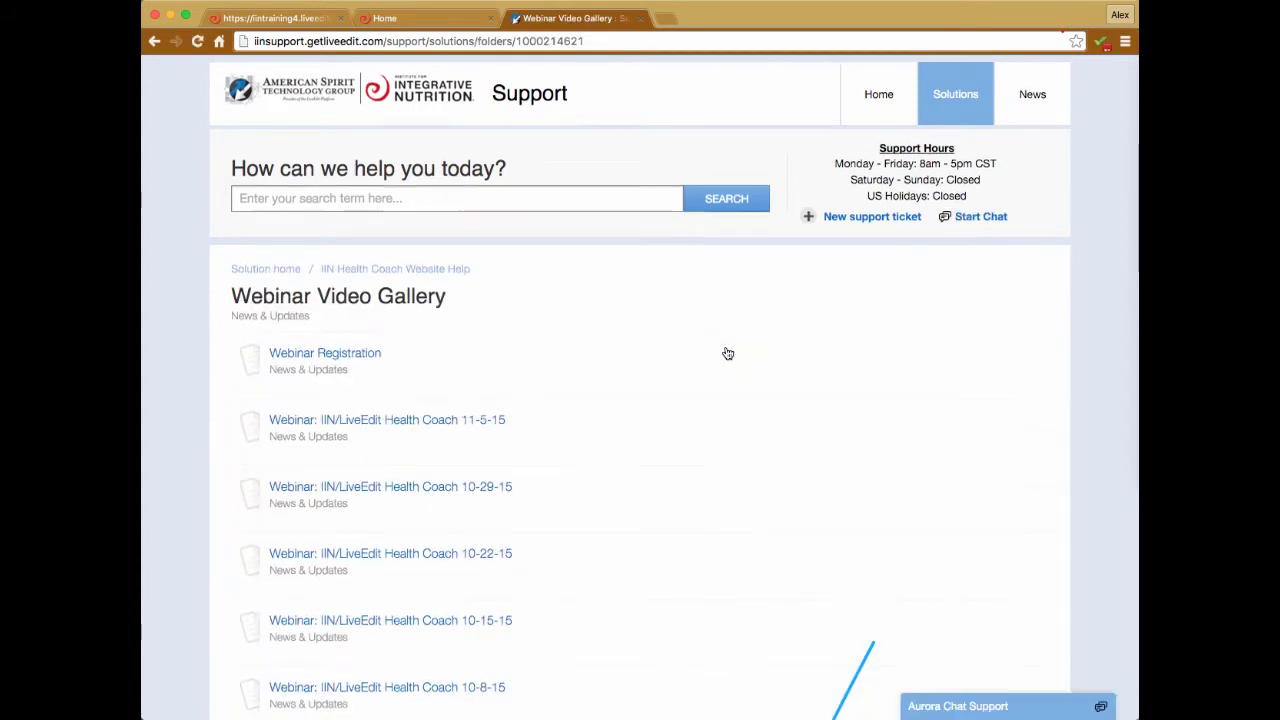
scroll(728, 354, down, 8)
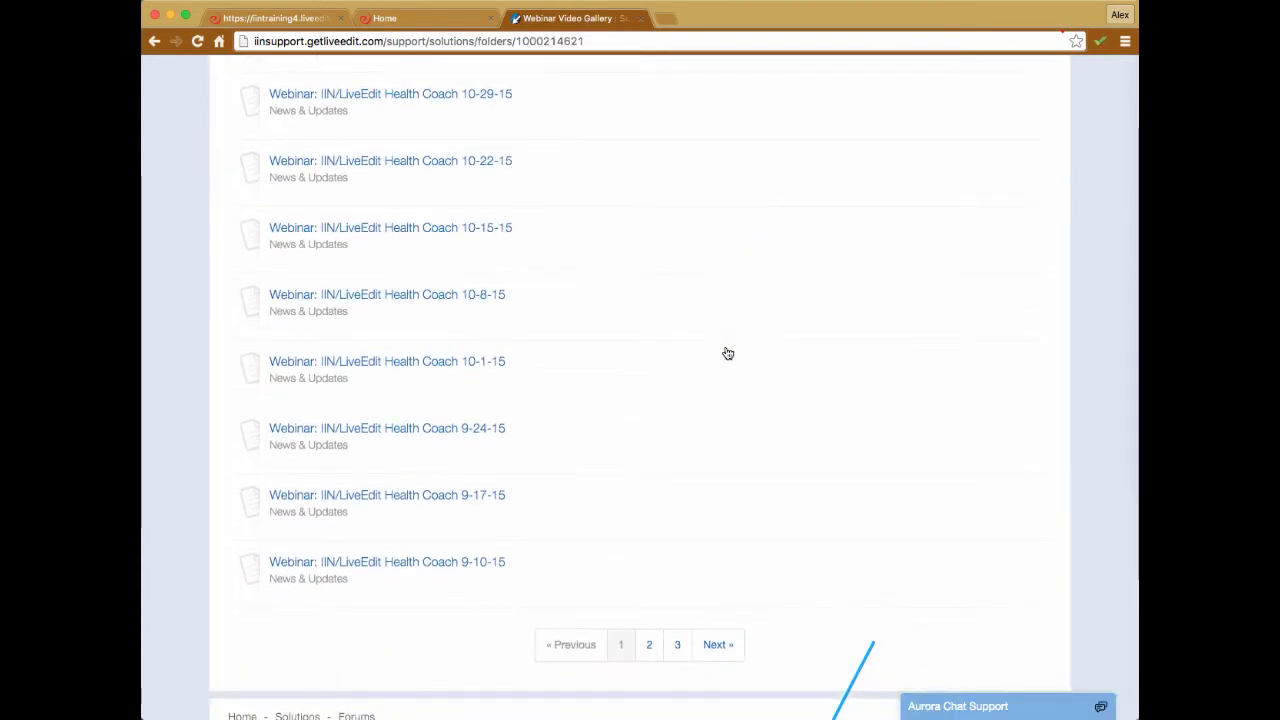
scroll(723, 351, up, 9)
click(155, 41)
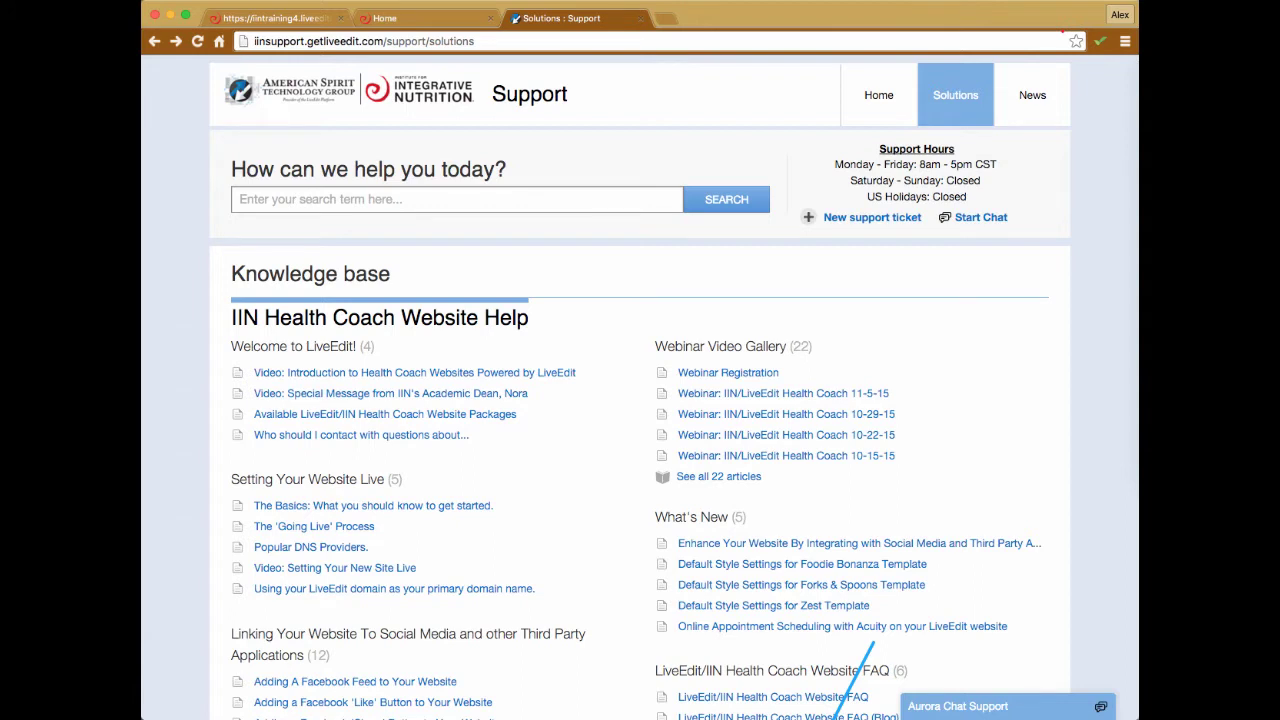
Switch from the support site to the training website, and go through its home page to the My Training page
click(300, 18)
click(466, 111)
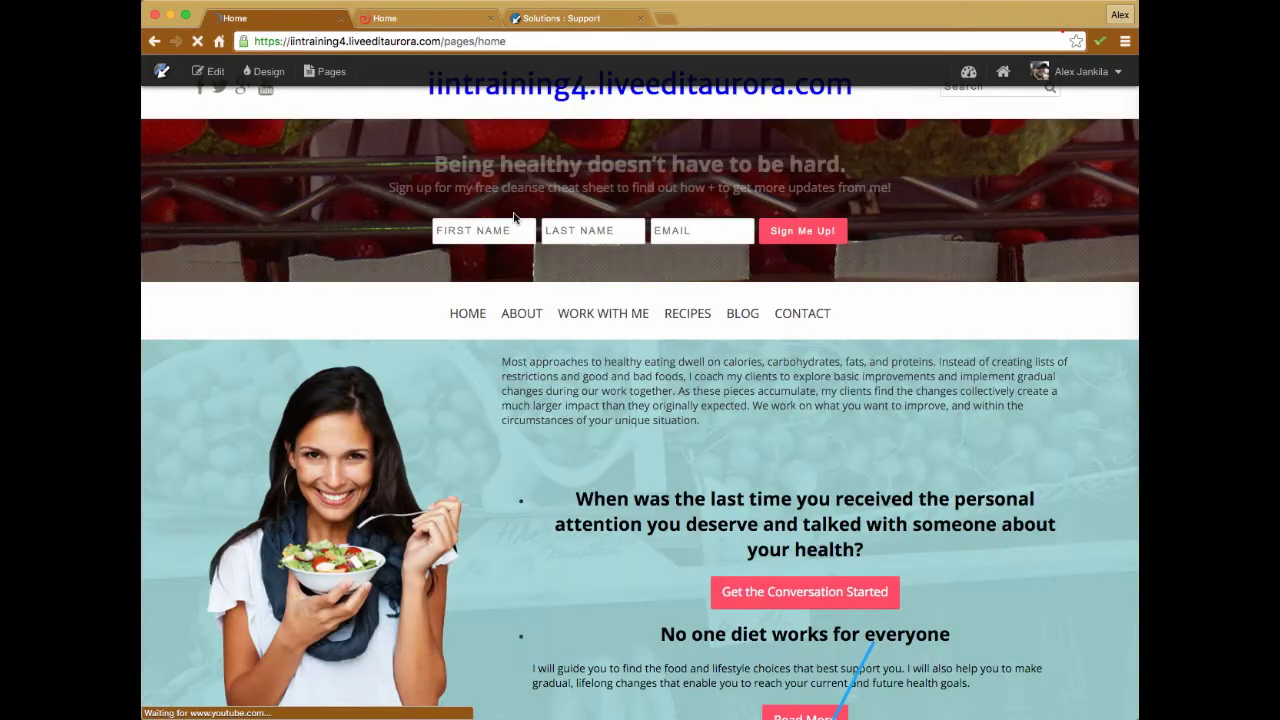
click(521, 314)
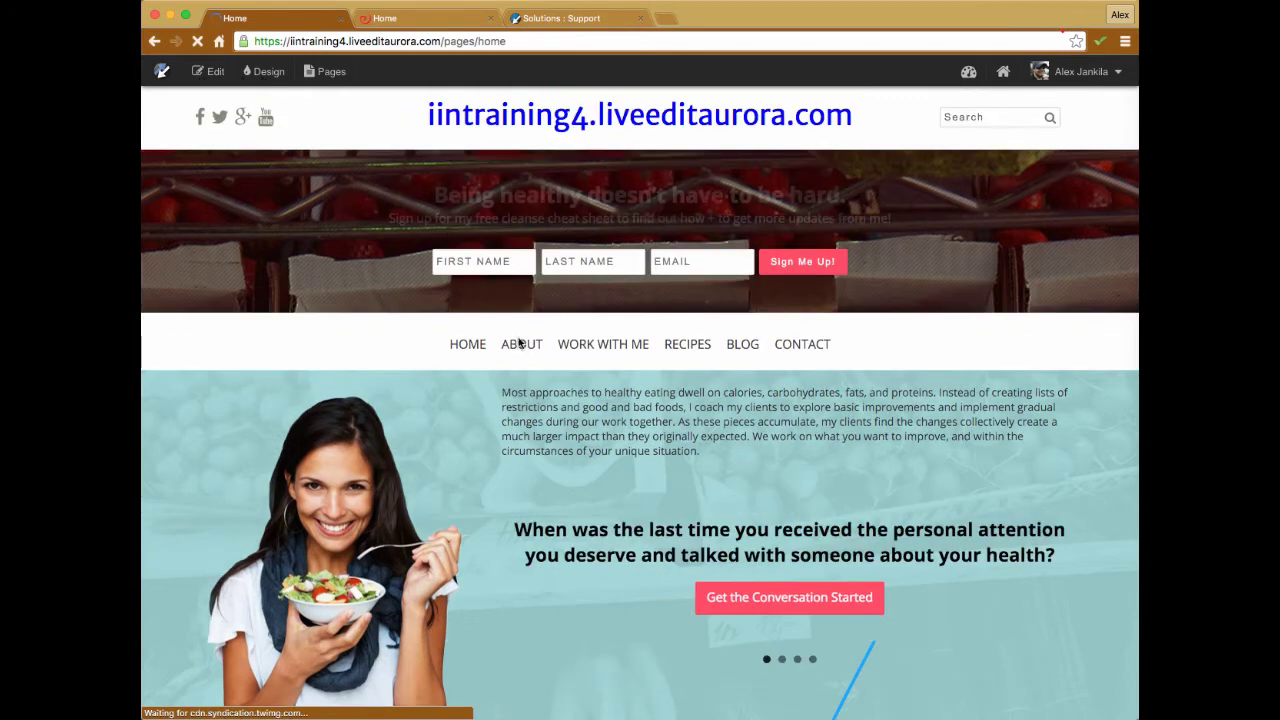
click(519, 397)
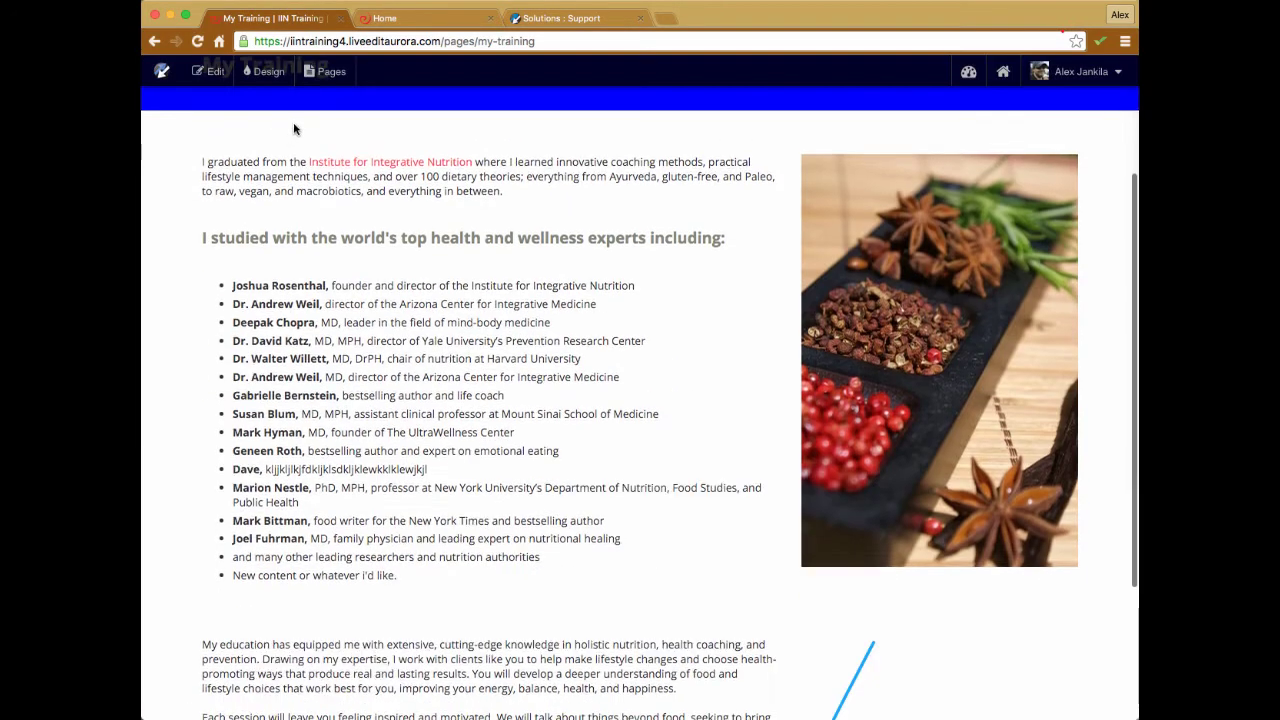
Examine the content areas of the My Training page in edit mode, and open the Pages manager
scroll(677, 325, down, 4)
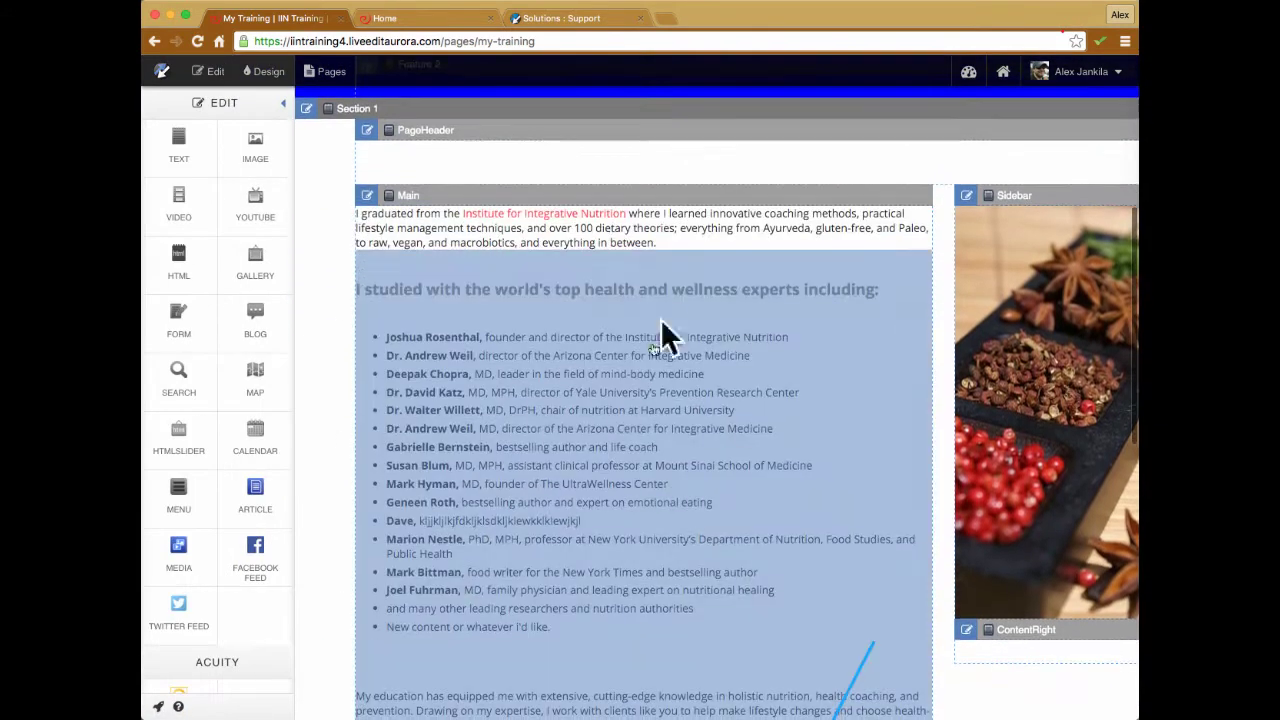
scroll(777, 434, down, 5)
scroll(779, 438, down, 2)
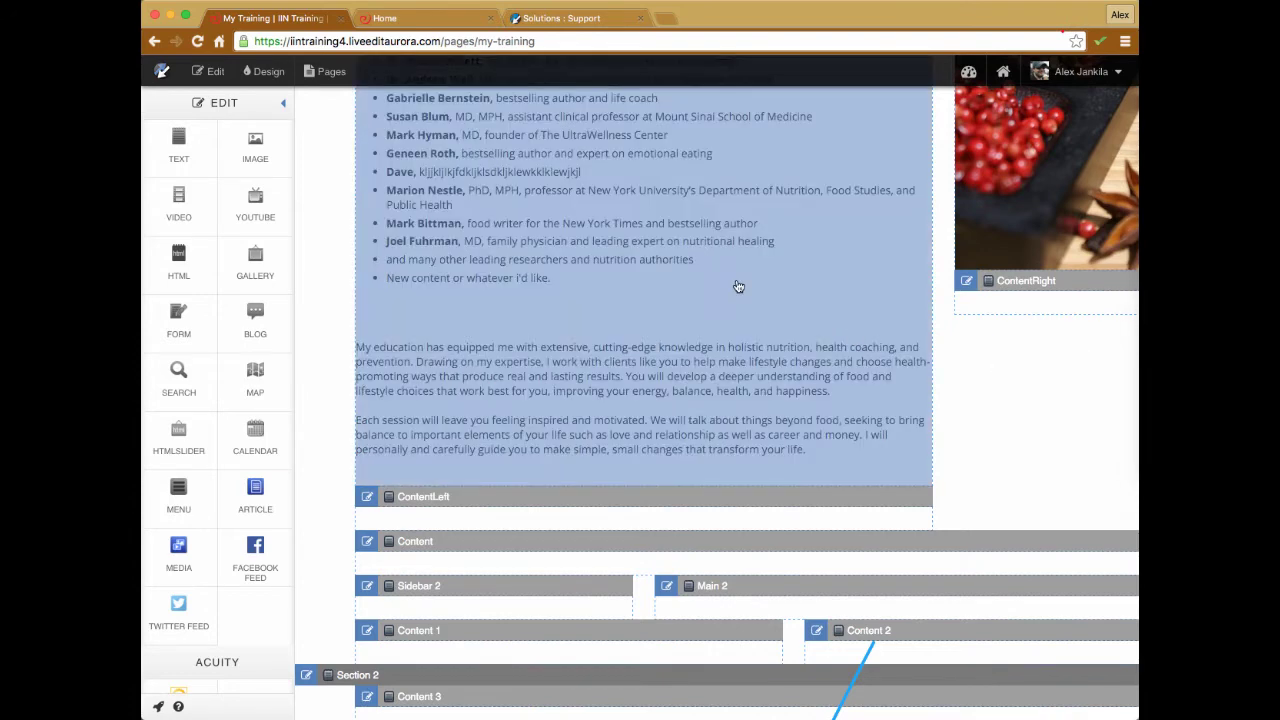
scroll(737, 285, up, 8)
scroll(737, 286, down, 8)
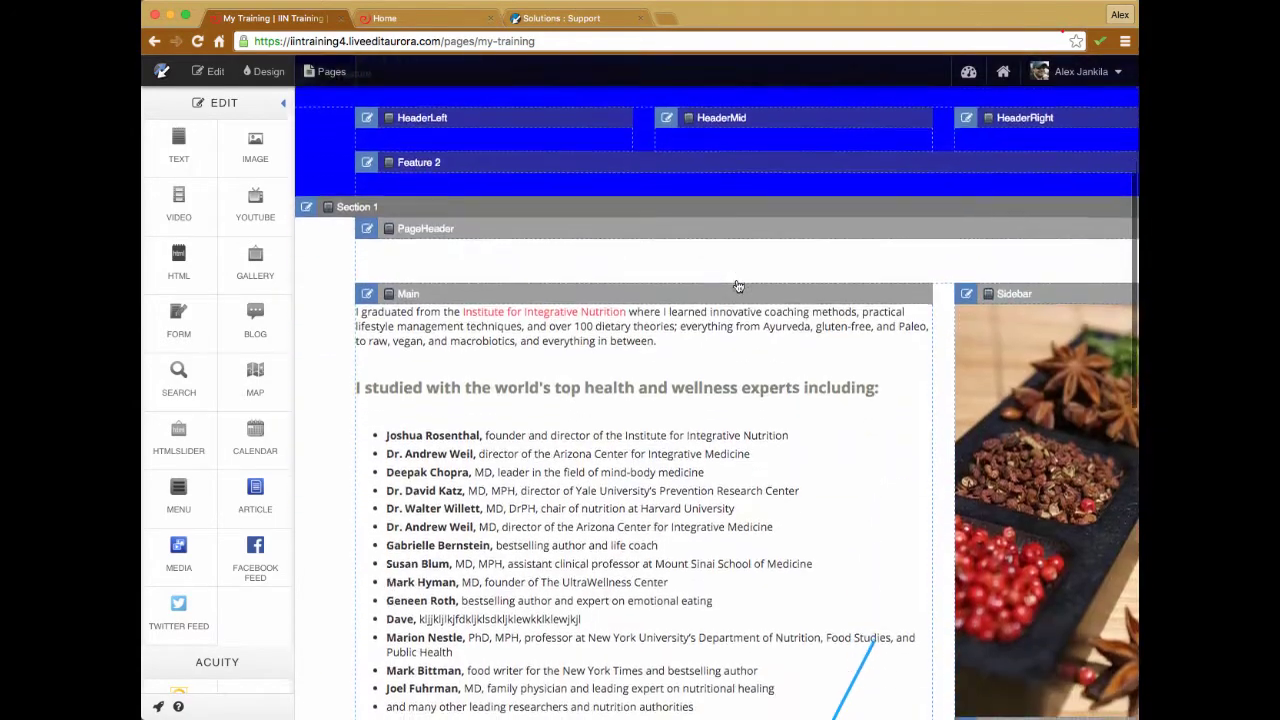
scroll(524, 165, up, 8)
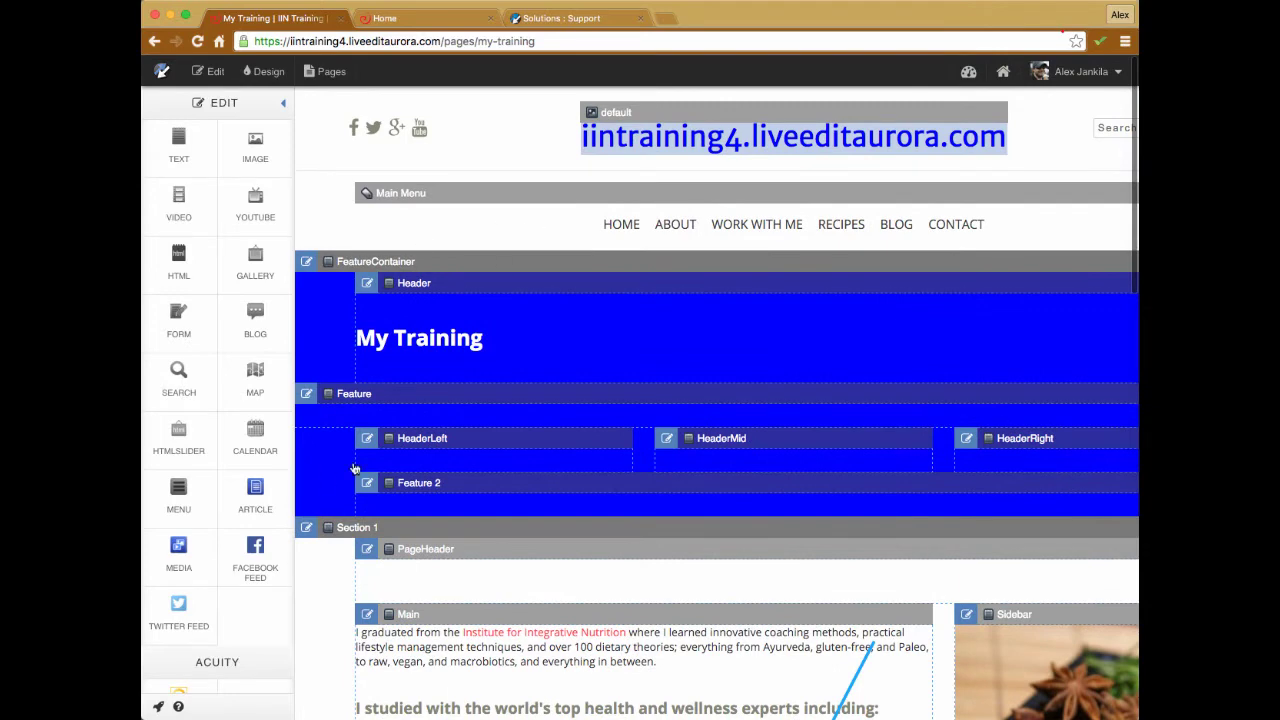
scroll(429, 432, down, 3)
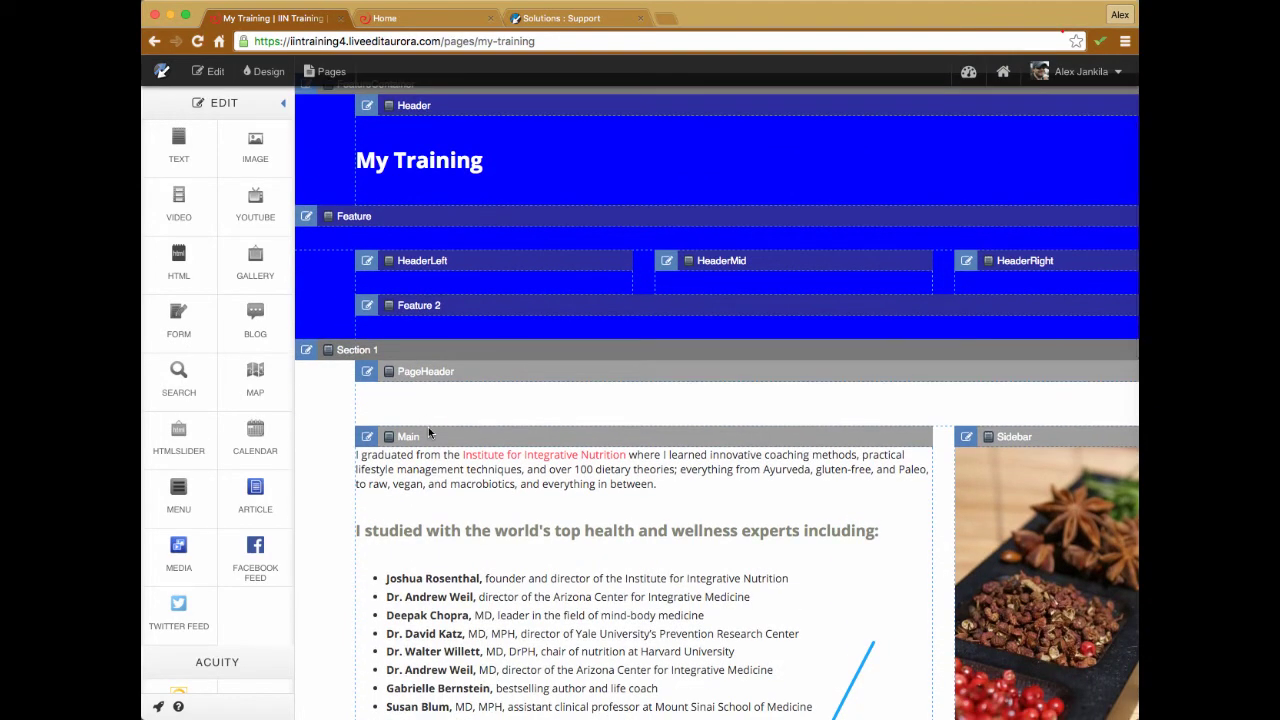
drag(433, 430, 636, 487)
scroll(505, 368, up, 4)
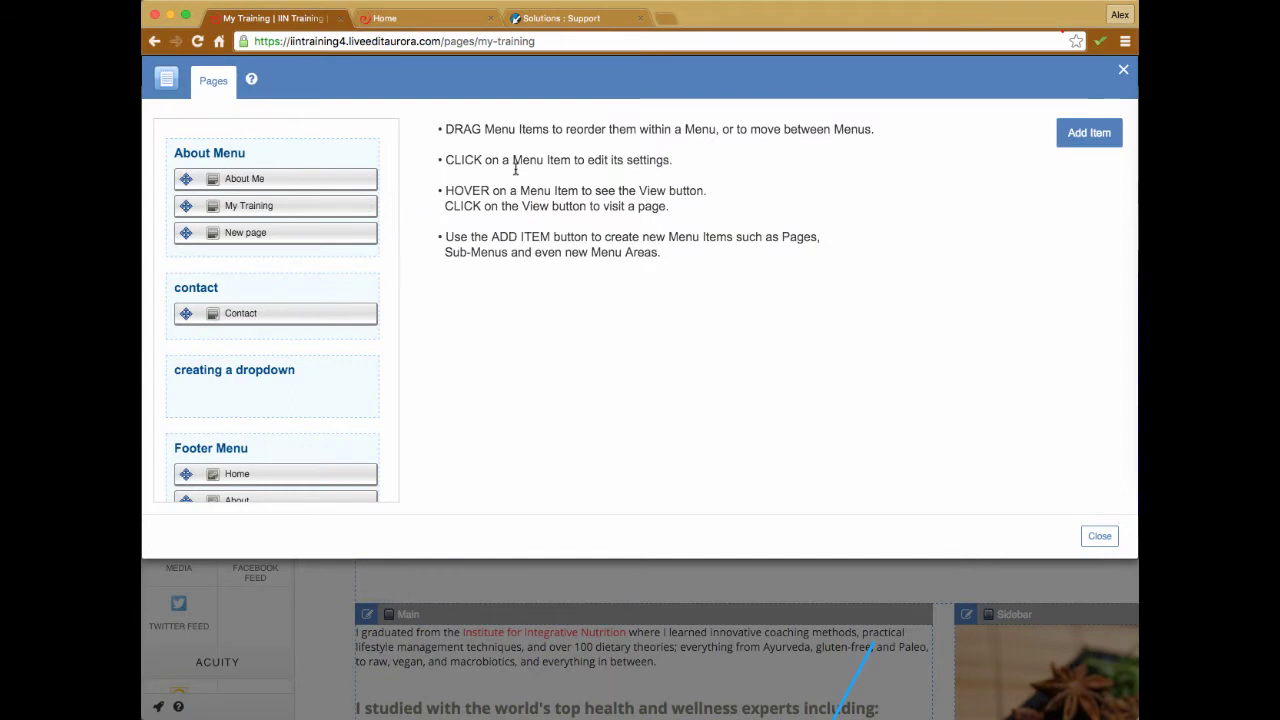
Create a page with the display name New page, choosing a menu location other than About Menu
click(1081, 137)
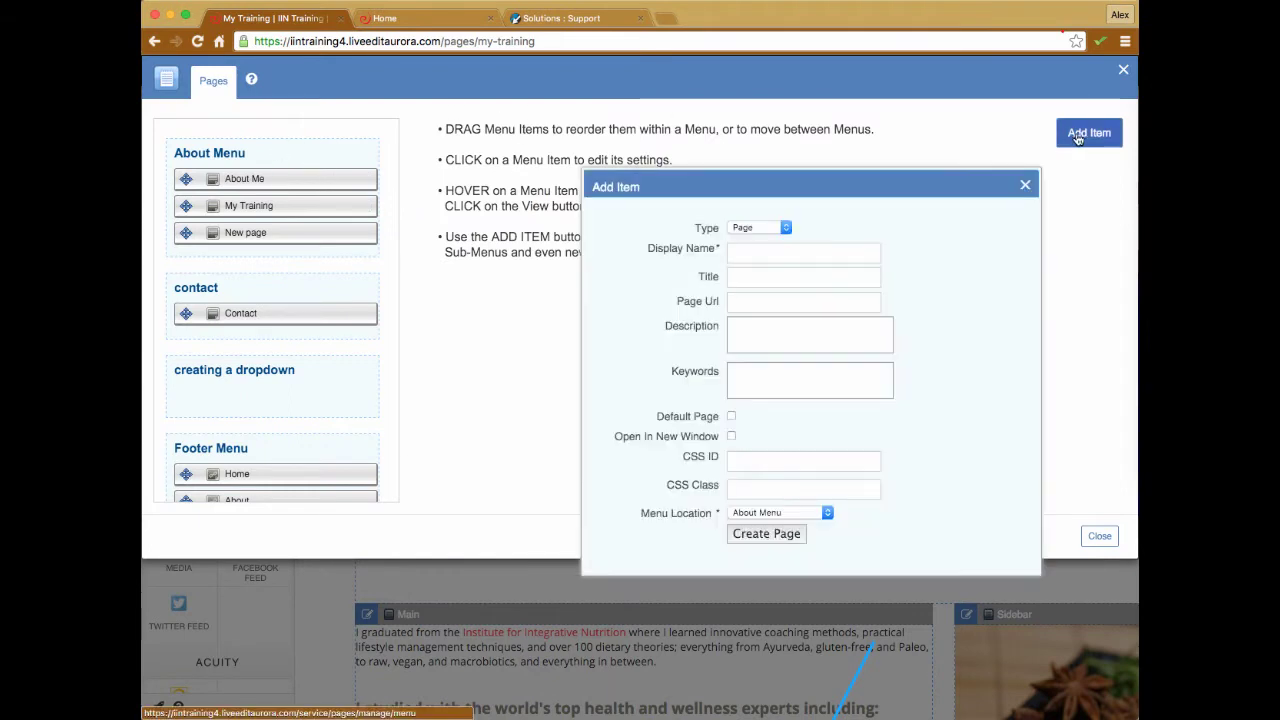
click(754, 249)
key(Escape)
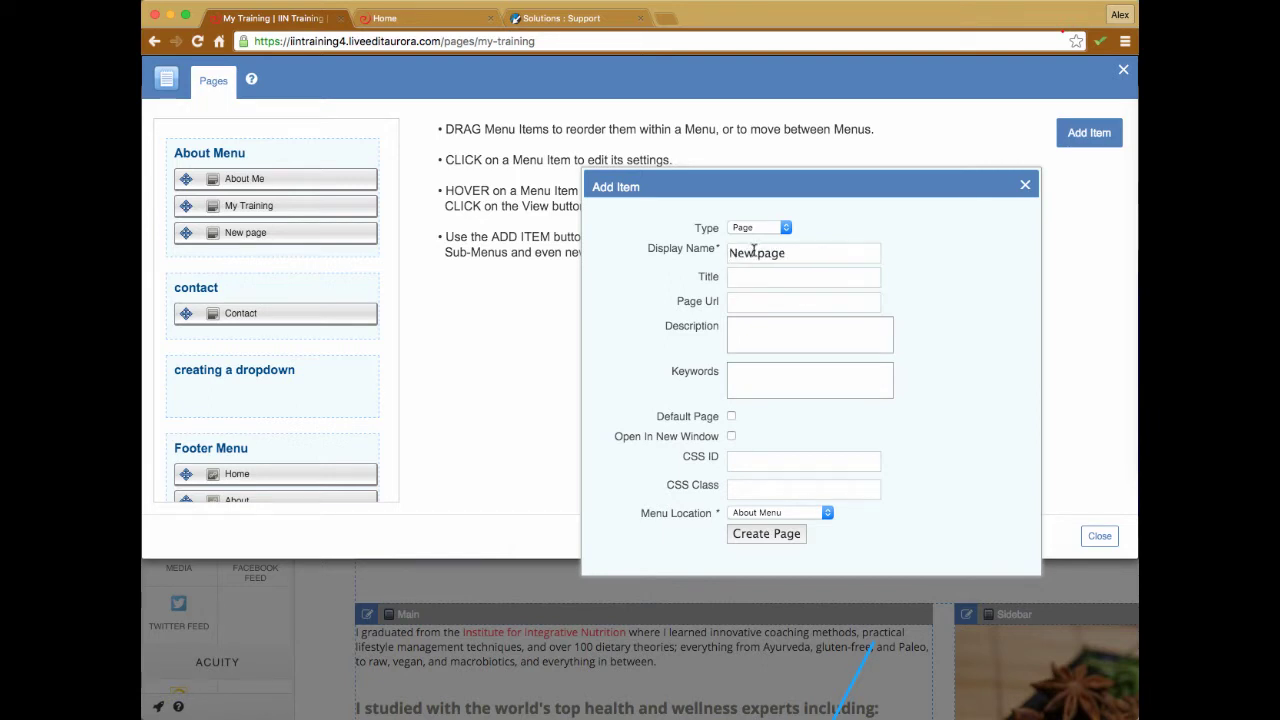
click(775, 513)
click(758, 585)
click(766, 534)
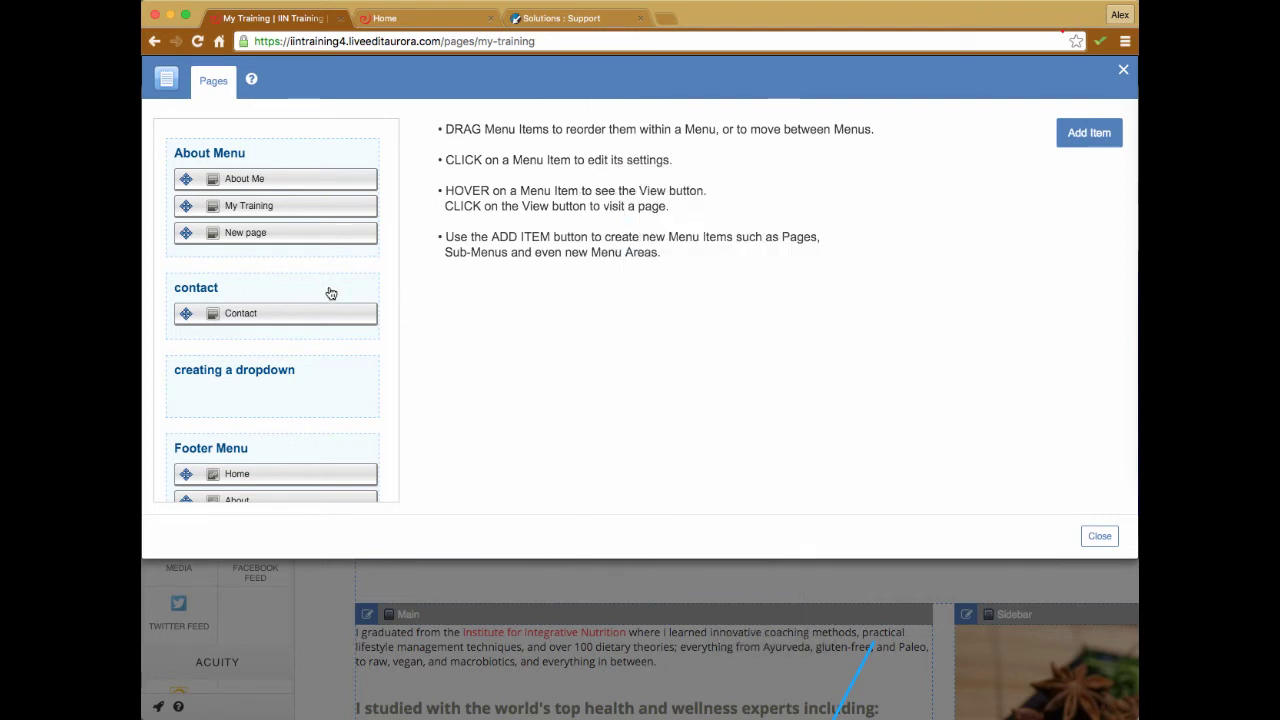
Find the newly created page in the Pages manager's item list and visit it
scroll(331, 290, down, 3)
scroll(331, 293, down, 10)
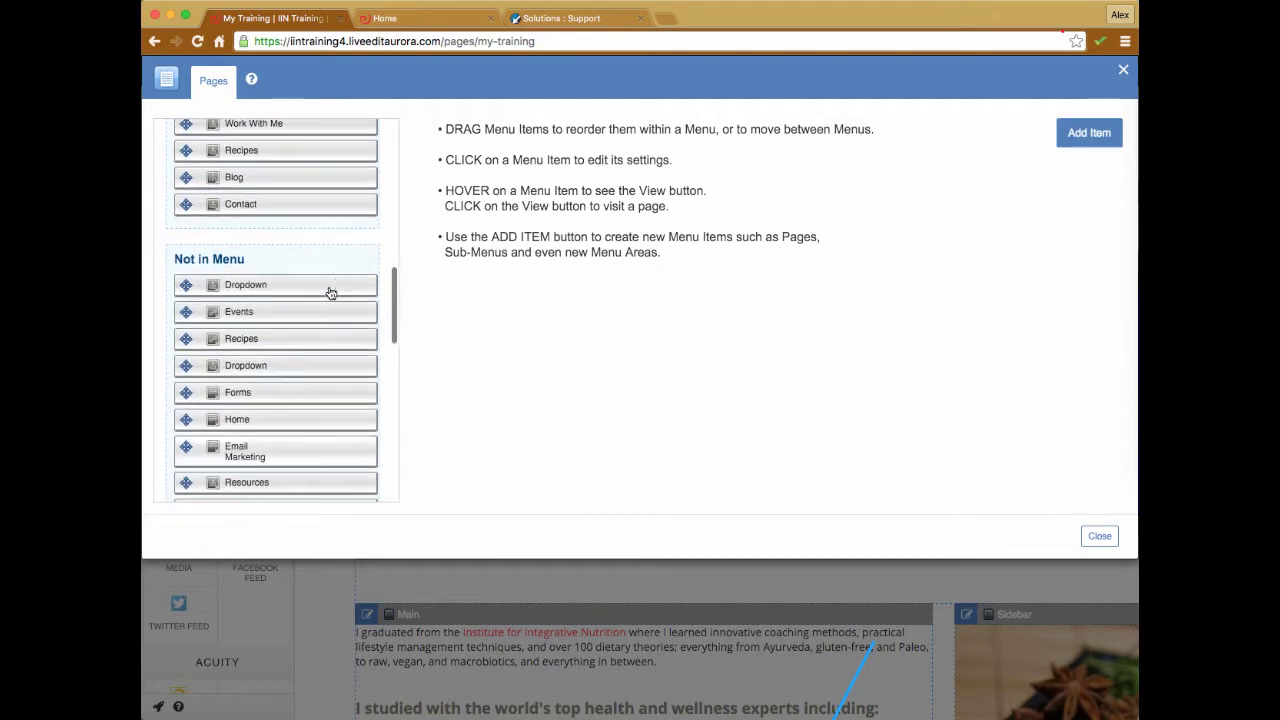
scroll(332, 300, down, 5)
click(345, 293)
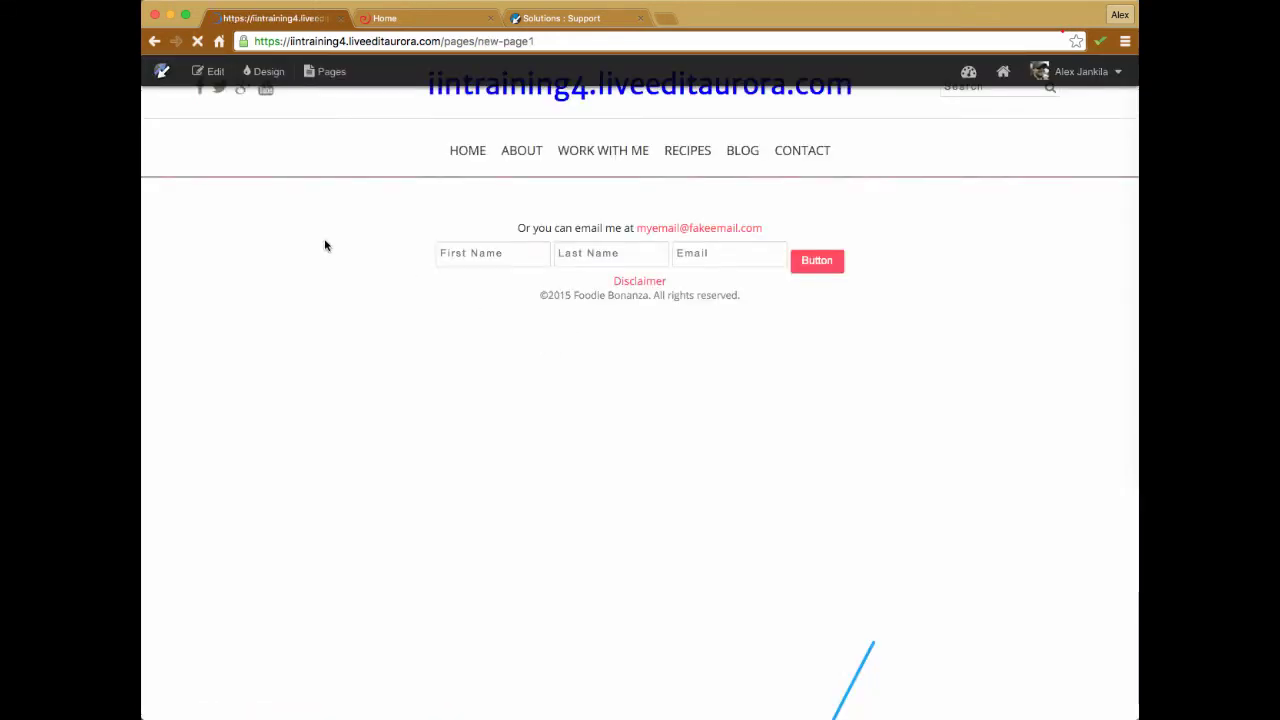
Examine the empty content areas of the new page in edit mode, from the header down to the footer
click(210, 76)
scroll(517, 221, down, 5)
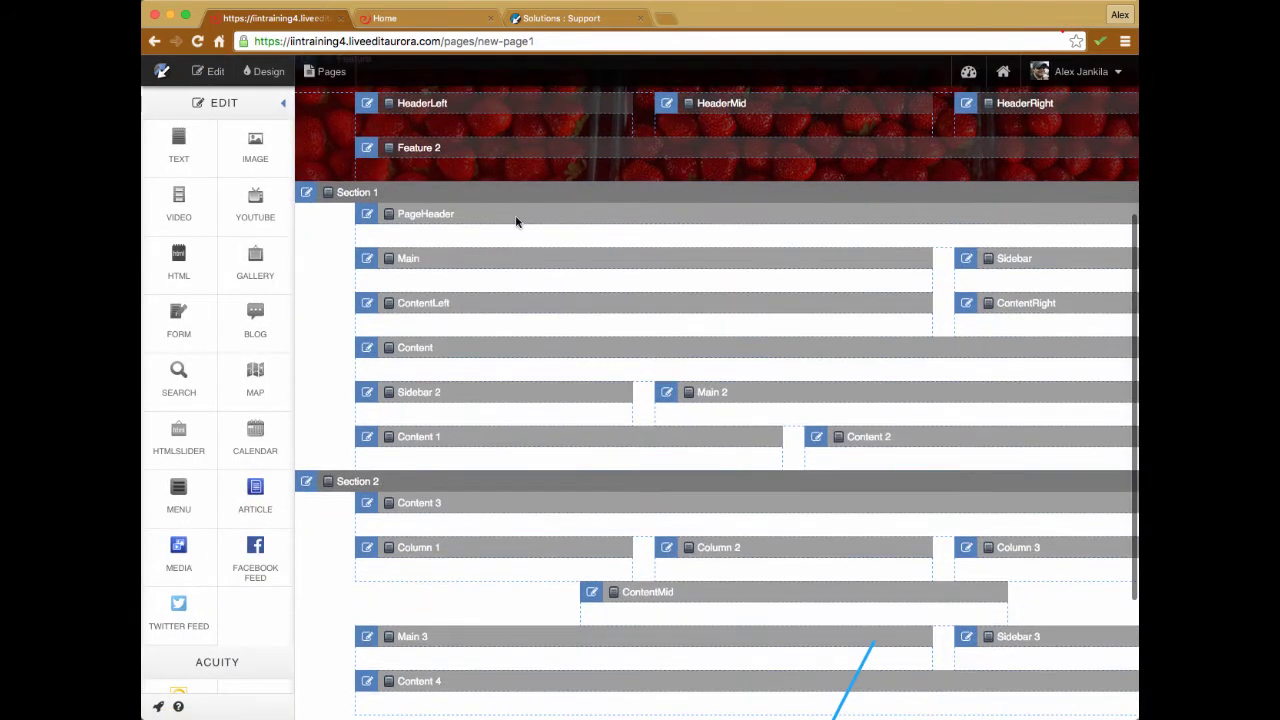
scroll(979, 356, down, 2)
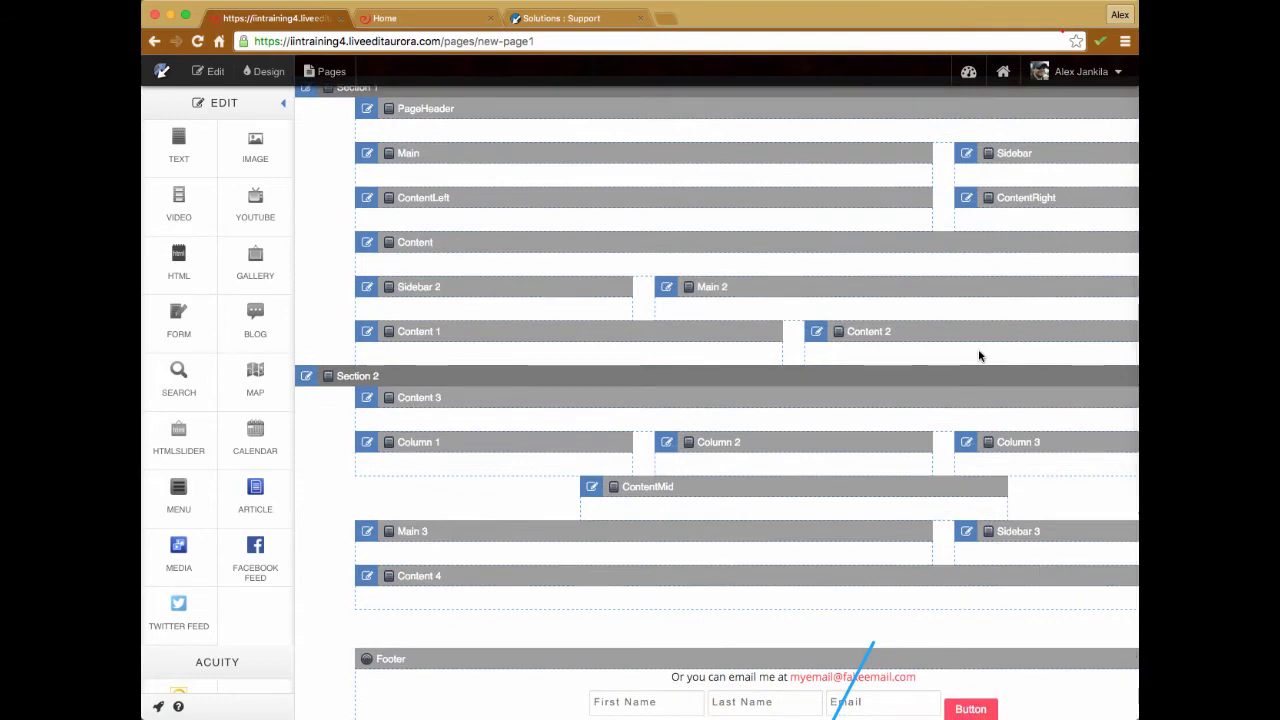
scroll(980, 355, up, 7)
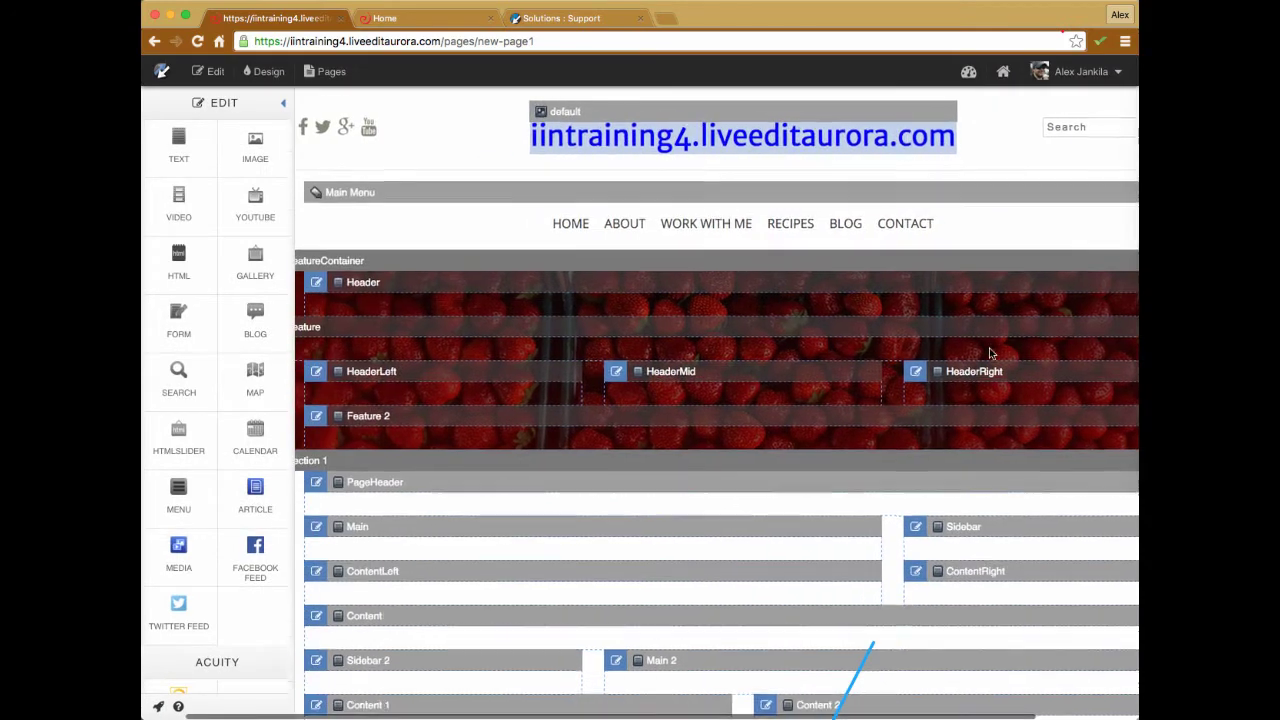
scroll(990, 353, down, 7)
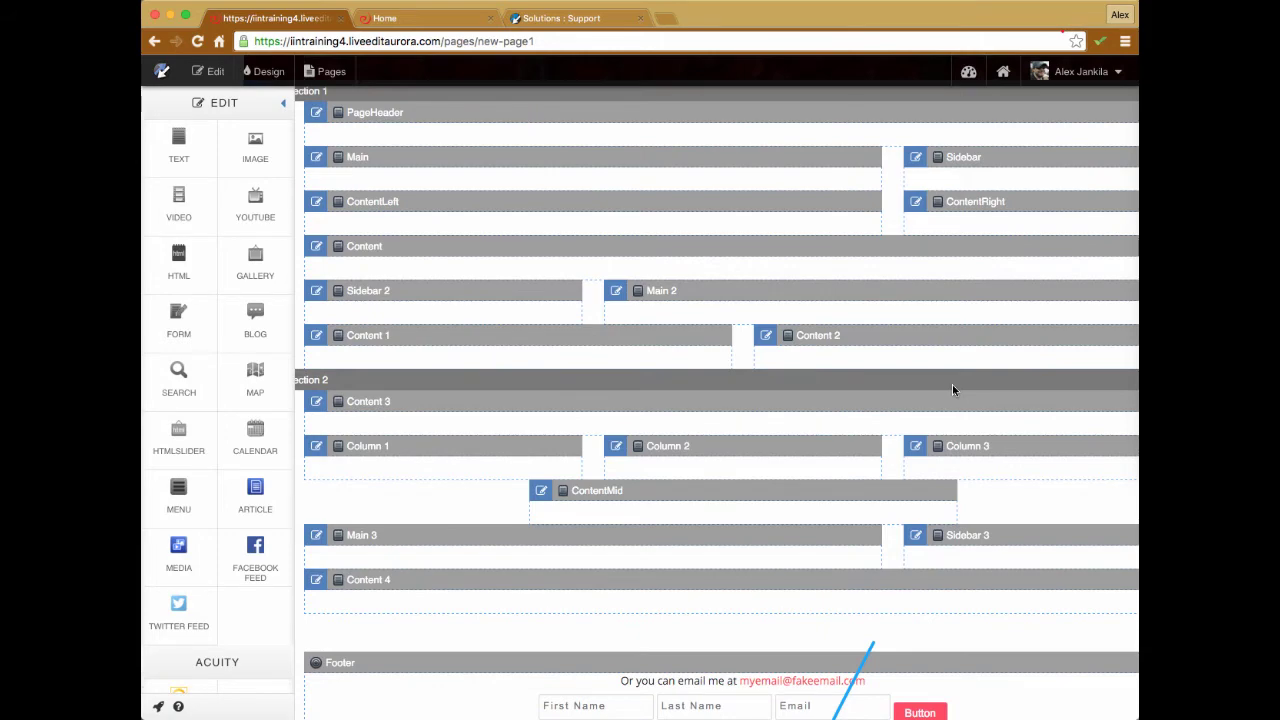
scroll(952, 384, down, 2)
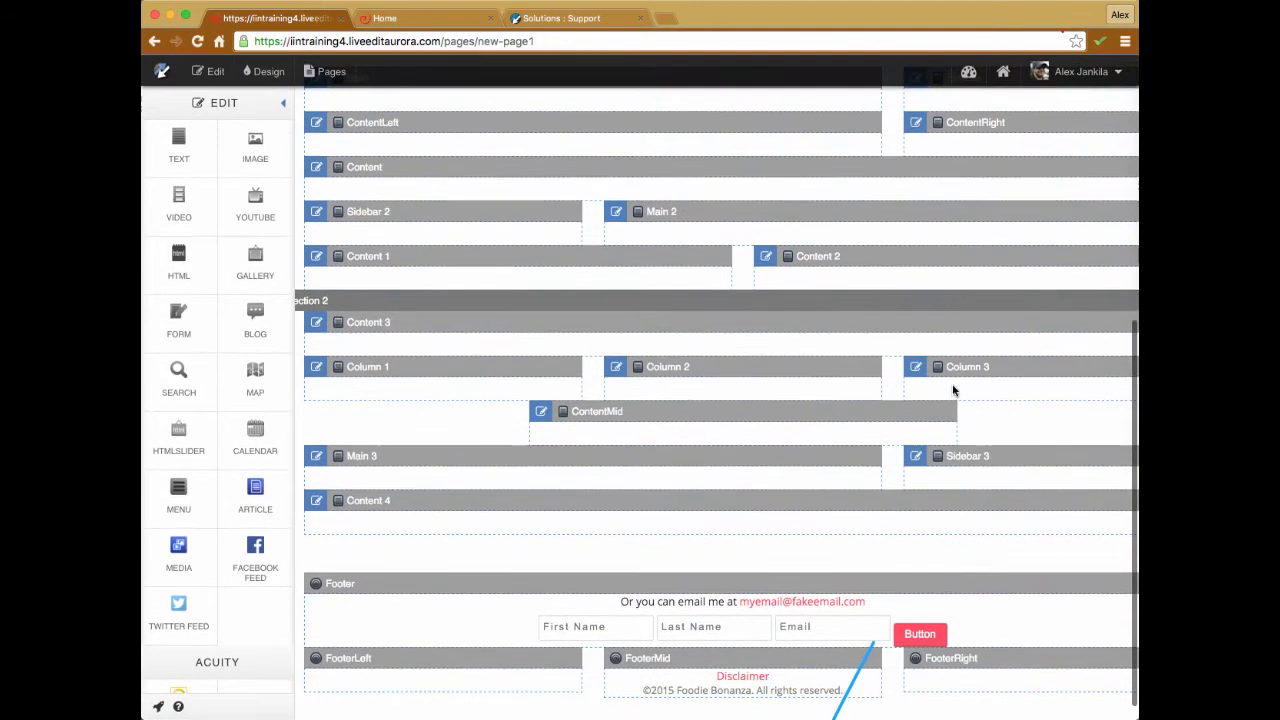
scroll(953, 390, up, 10)
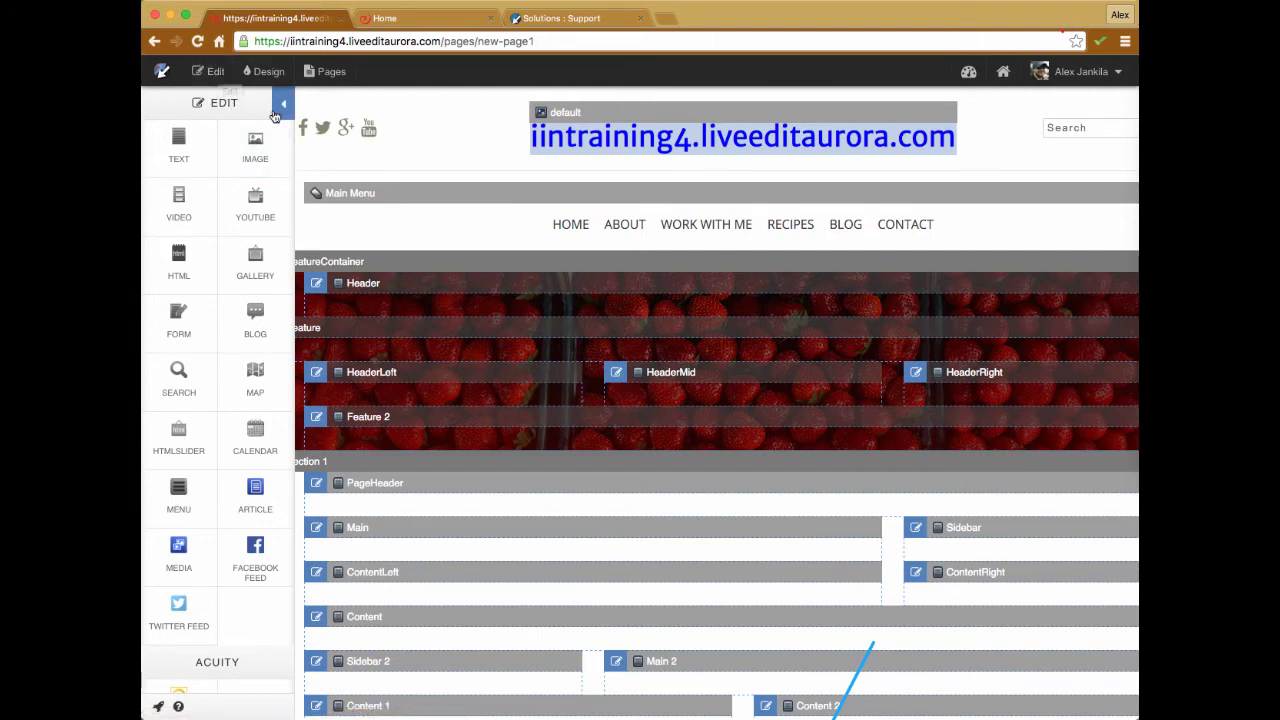
Compare the new page's normal view with its content areas in edit mode
click(210, 73)
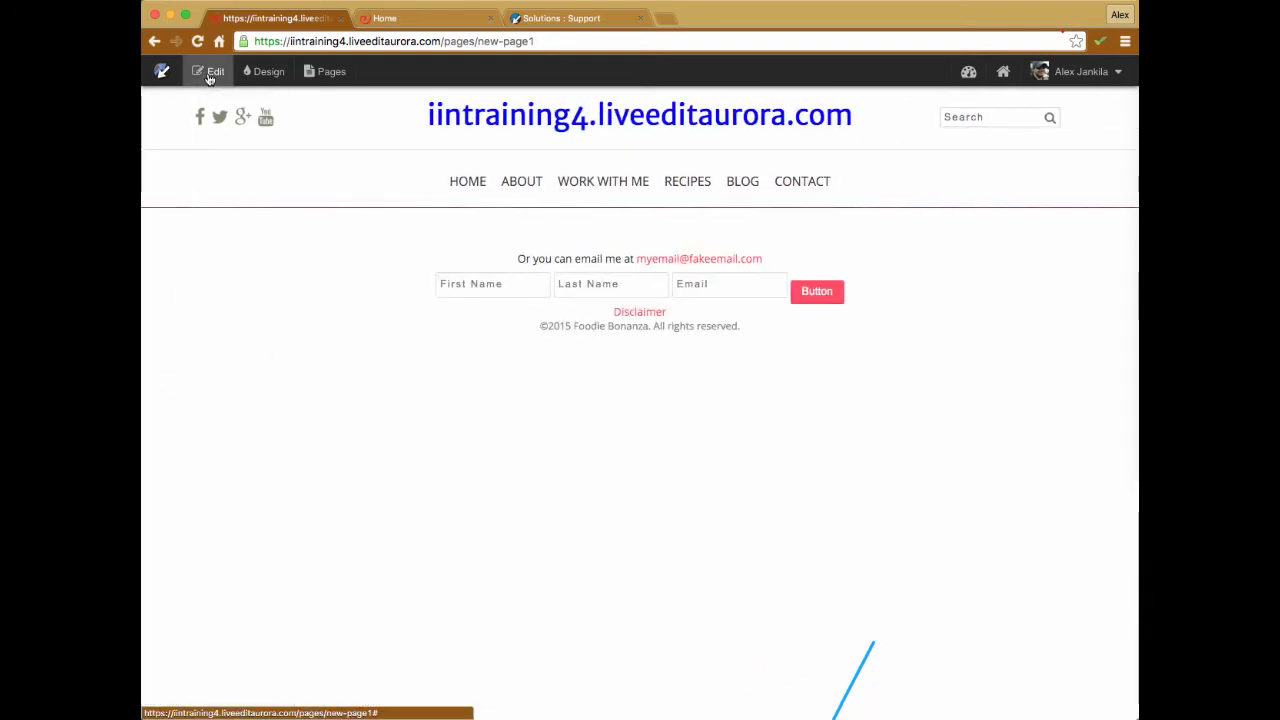
click(209, 75)
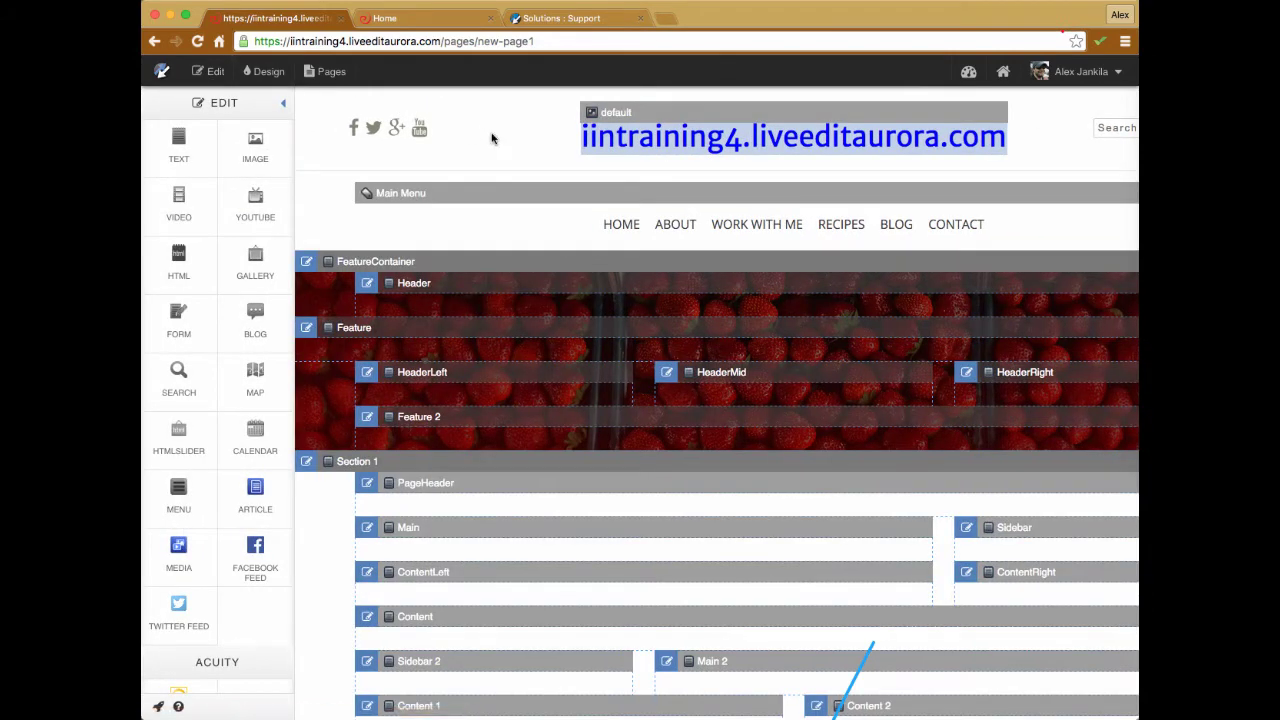
scroll(491, 138, down, 1)
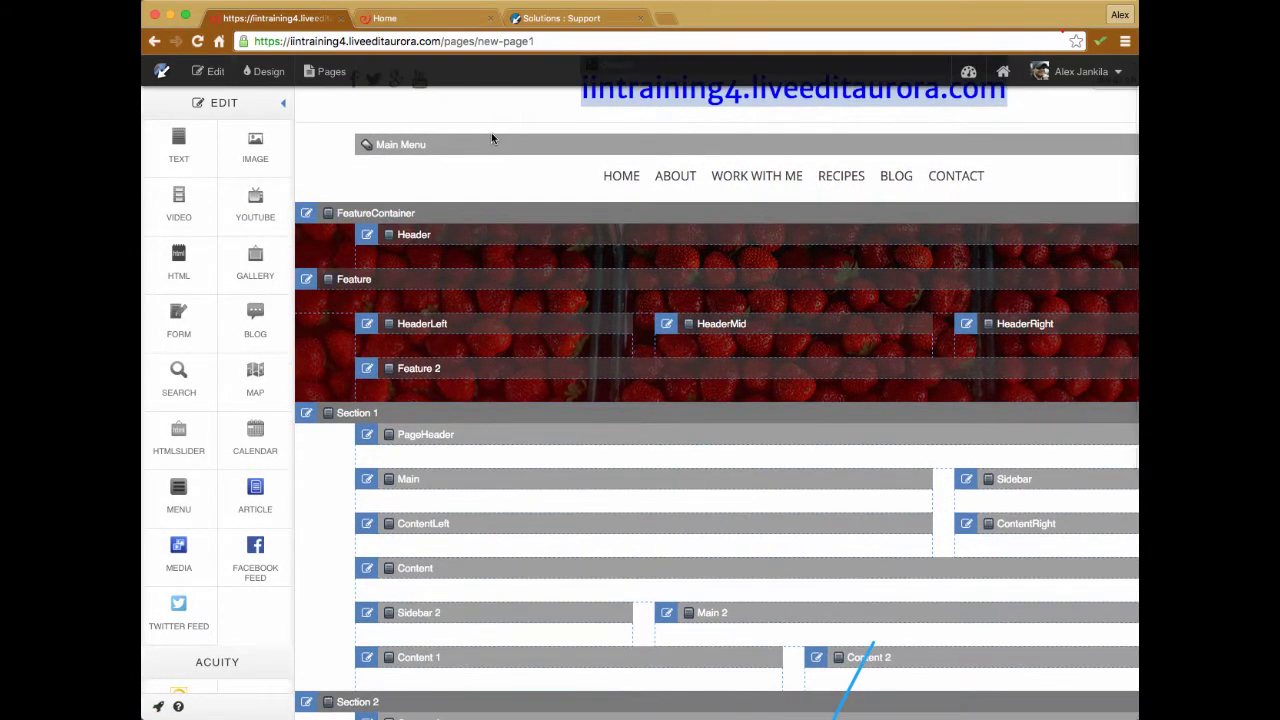
scroll(491, 137, down, 2)
scroll(491, 137, down, 2)
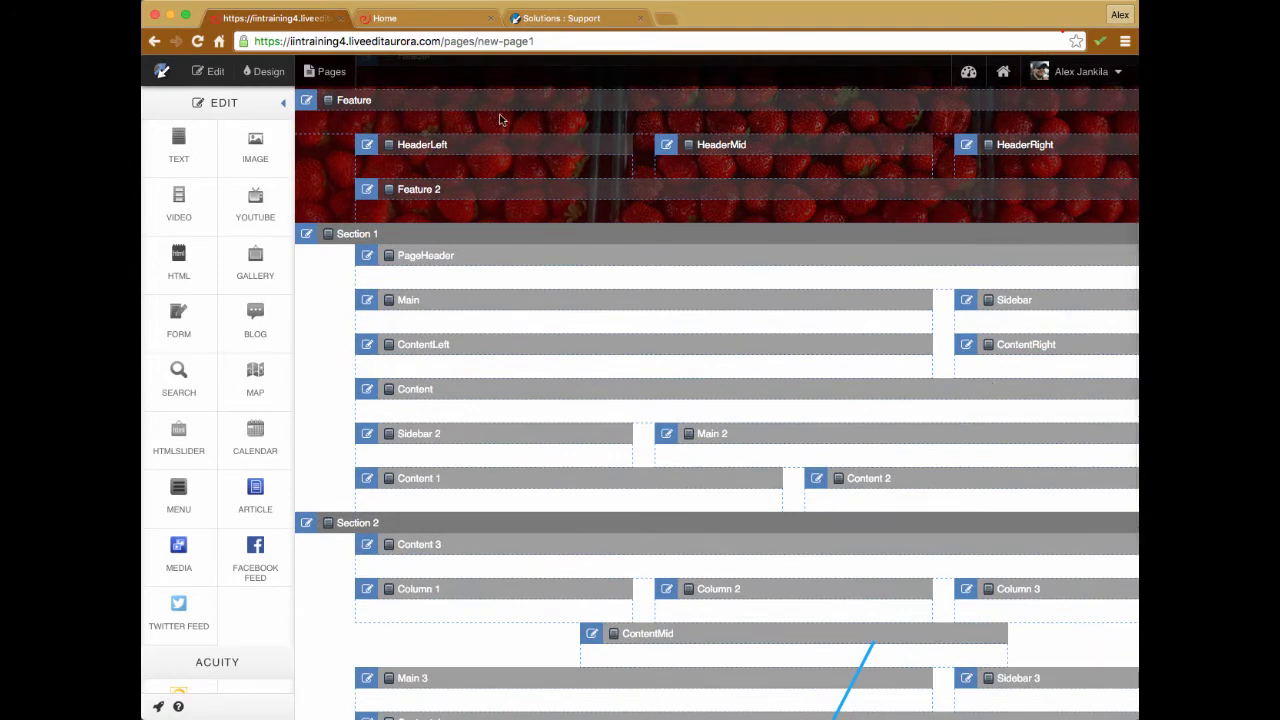
scroll(735, 227, up, 5)
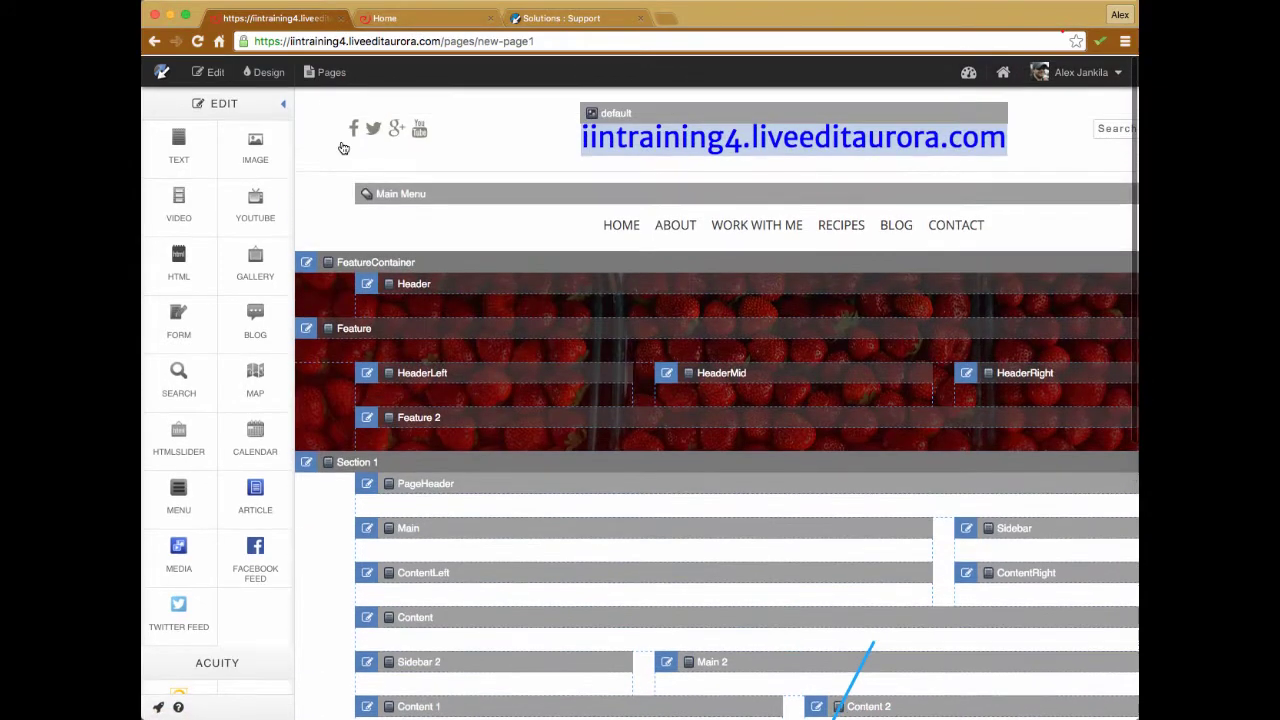
Go to the My Training page under About and turn on edit mode
mouse_move(735, 227)
mouse_move(670, 226)
click(665, 266)
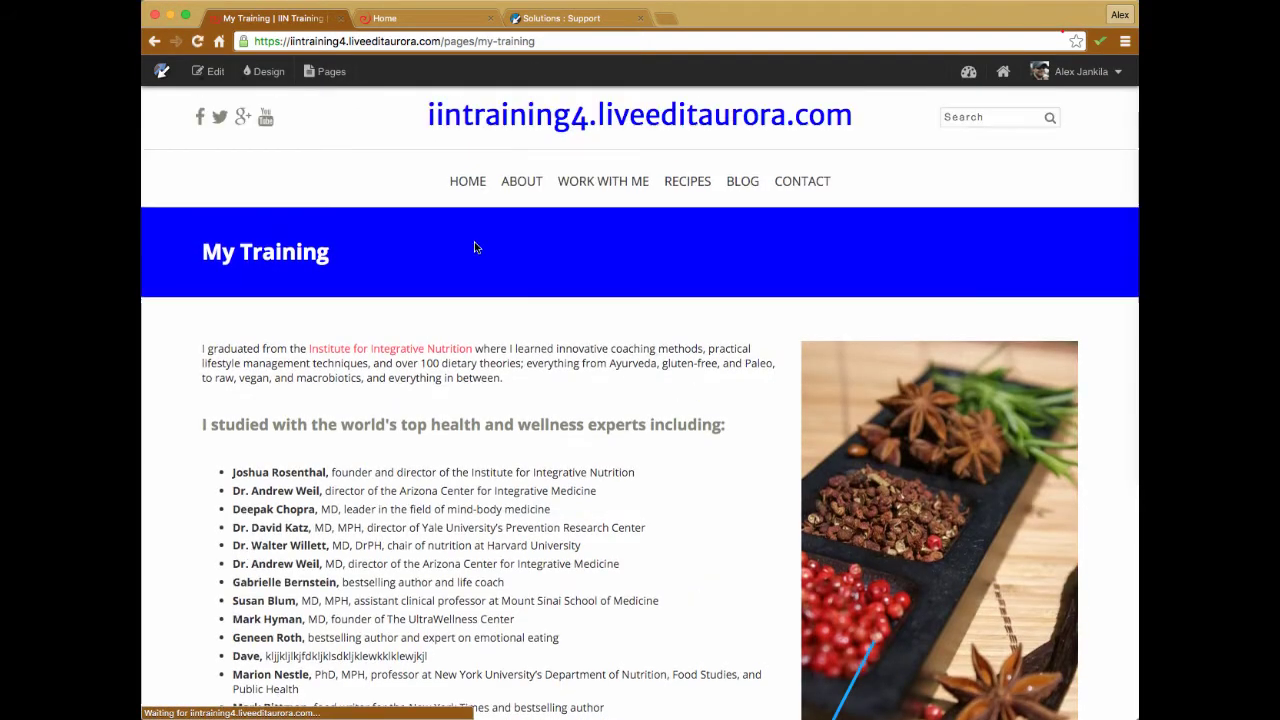
click(210, 71)
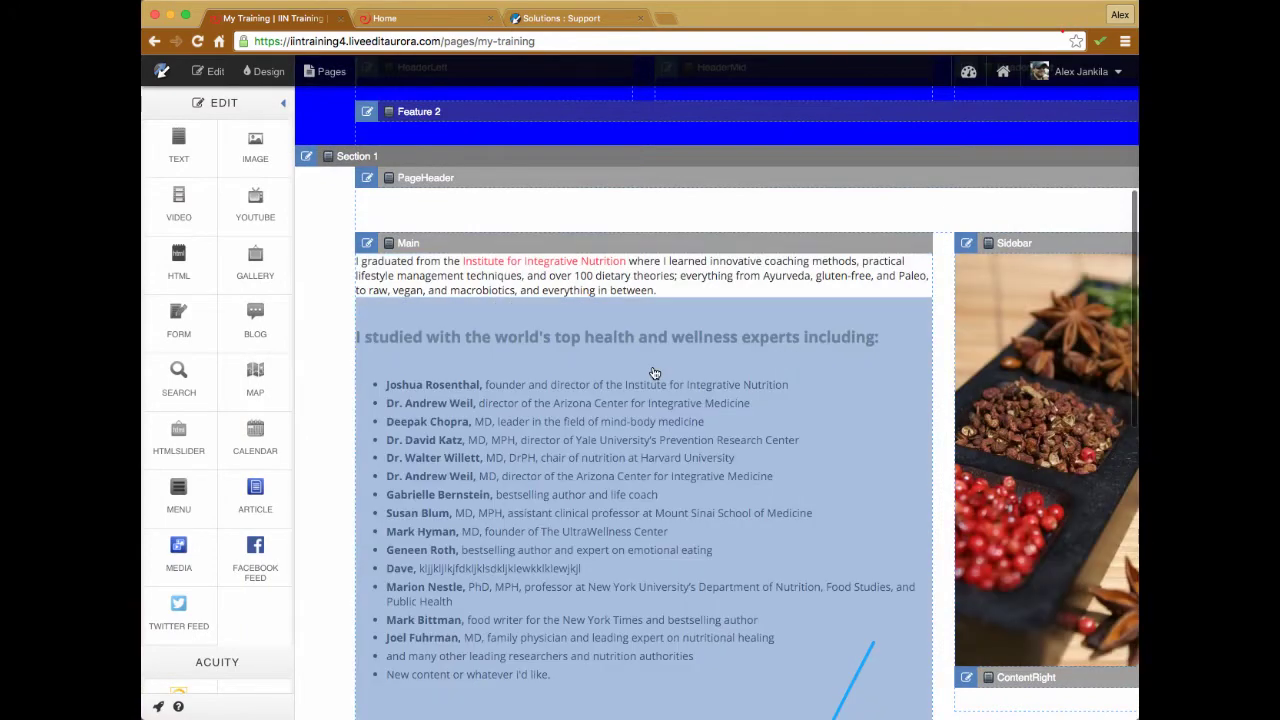
Move the spice image from the Sidebar into Main, and the experts list and intro paragraph from Main into Content 2
scroll(652, 372, down, 2)
scroll(666, 371, right, 3)
scroll(666, 371, left, 3)
drag(1025, 177, 502, 163)
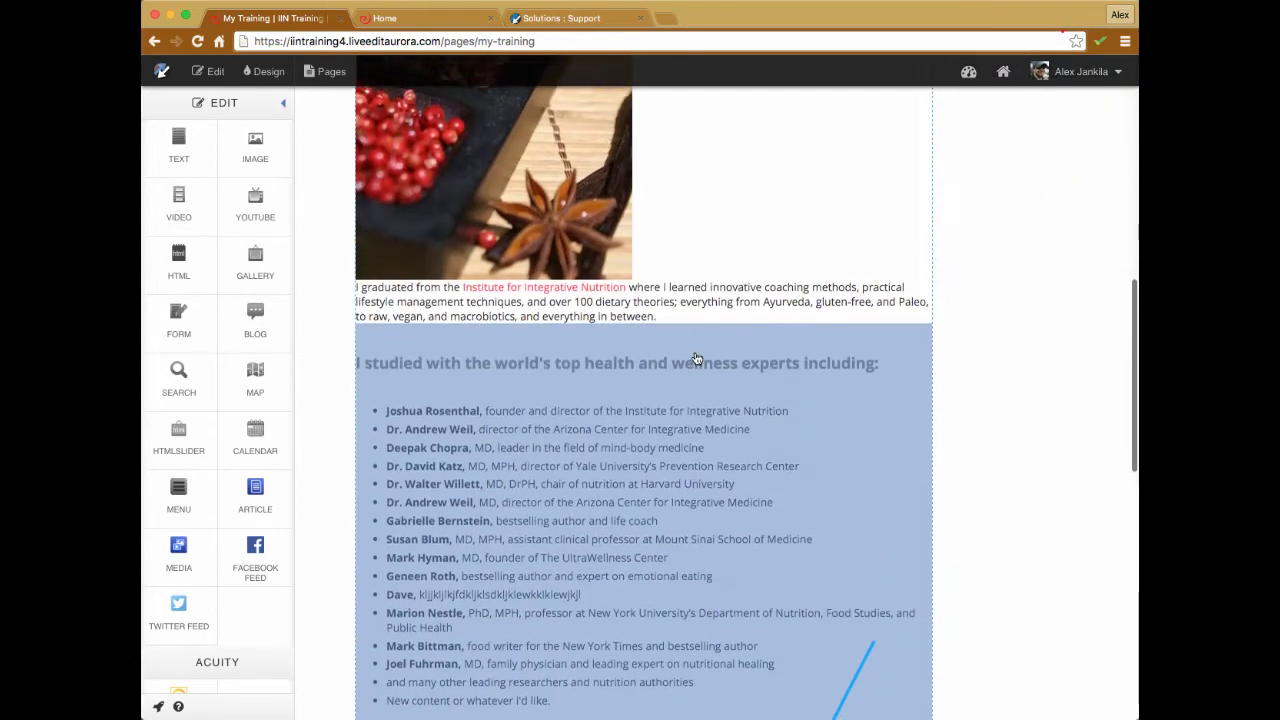
drag(530, 390, 945, 490)
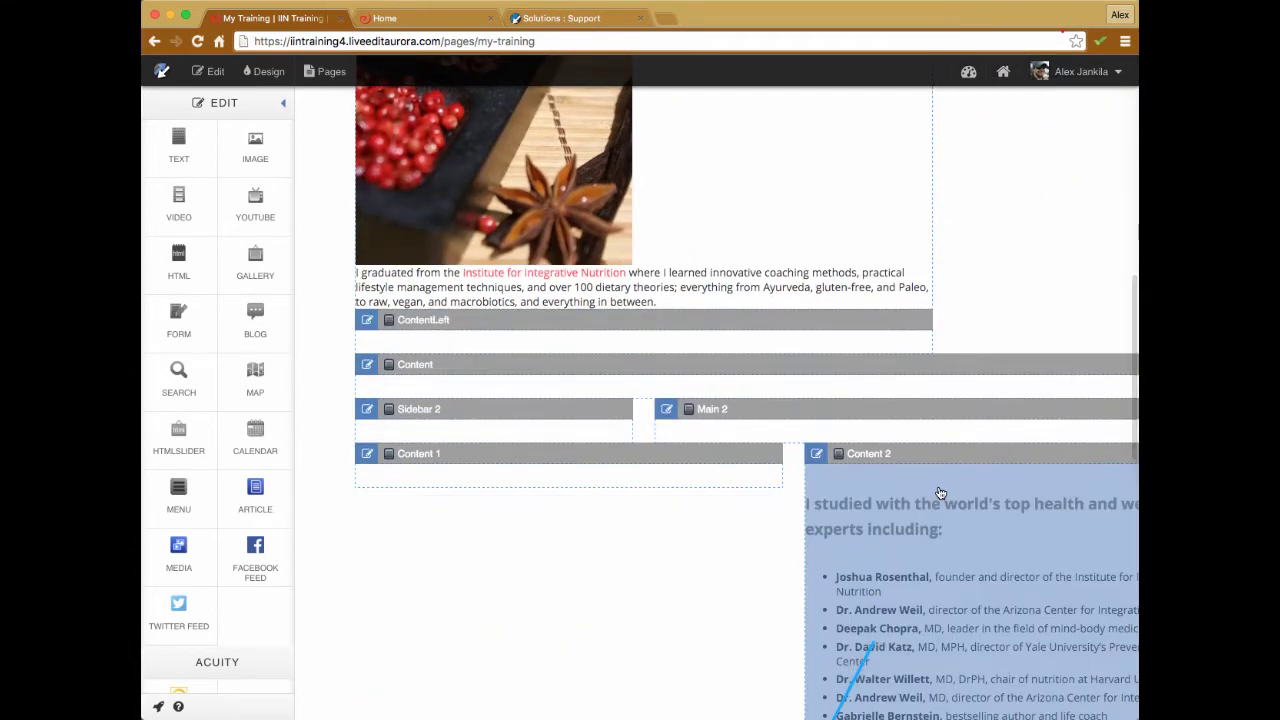
drag(649, 286, 537, 444)
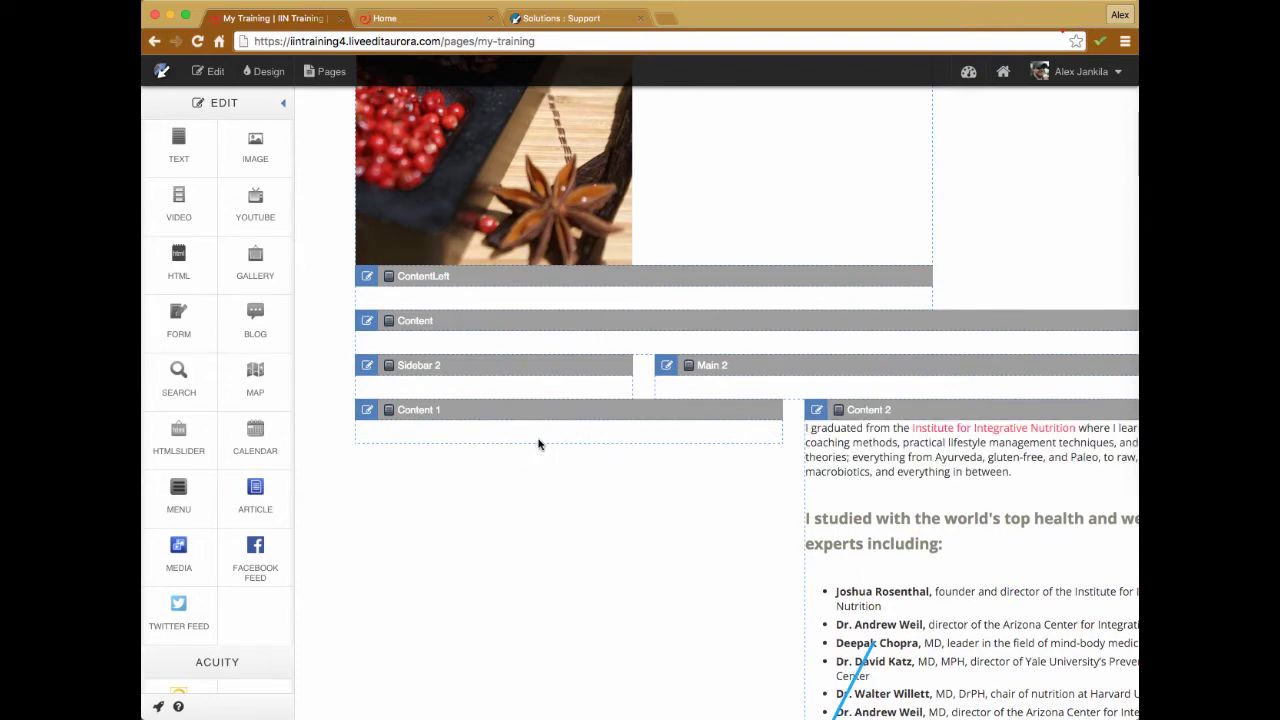
Review the rearranged My Training content in edit mode and in the normal page view
scroll(786, 389, down, 10)
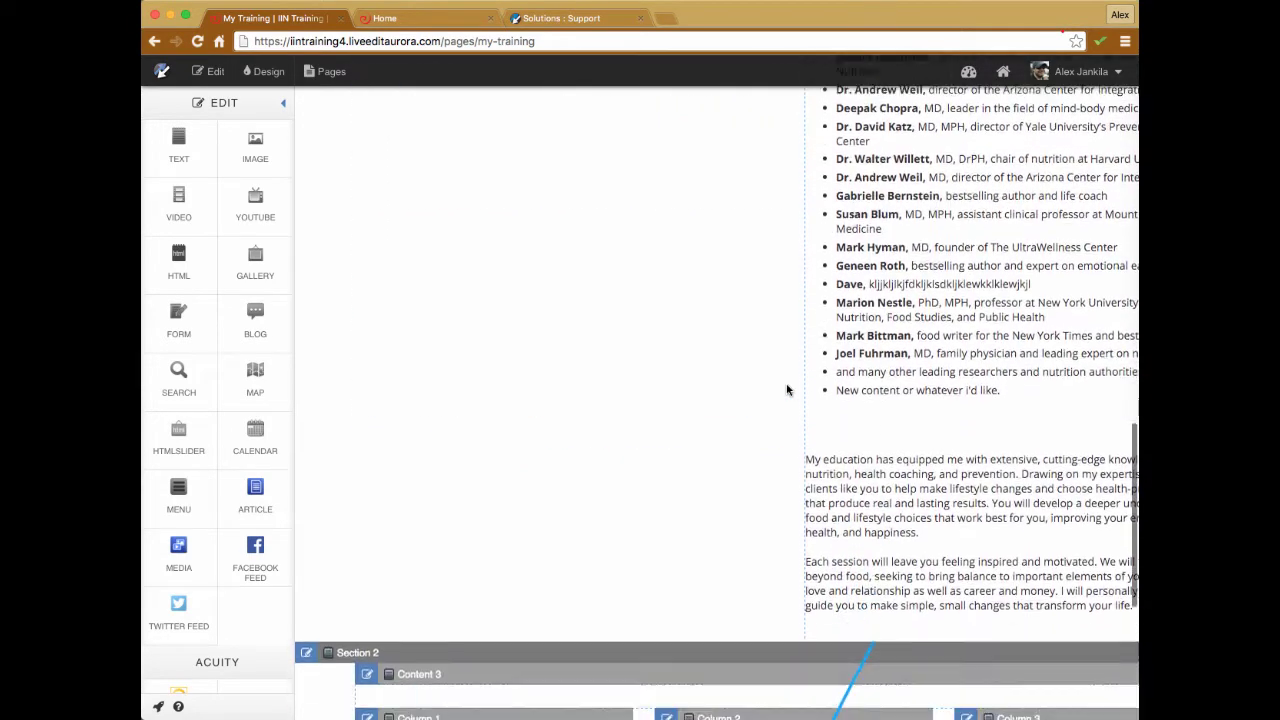
scroll(786, 389, up, 15)
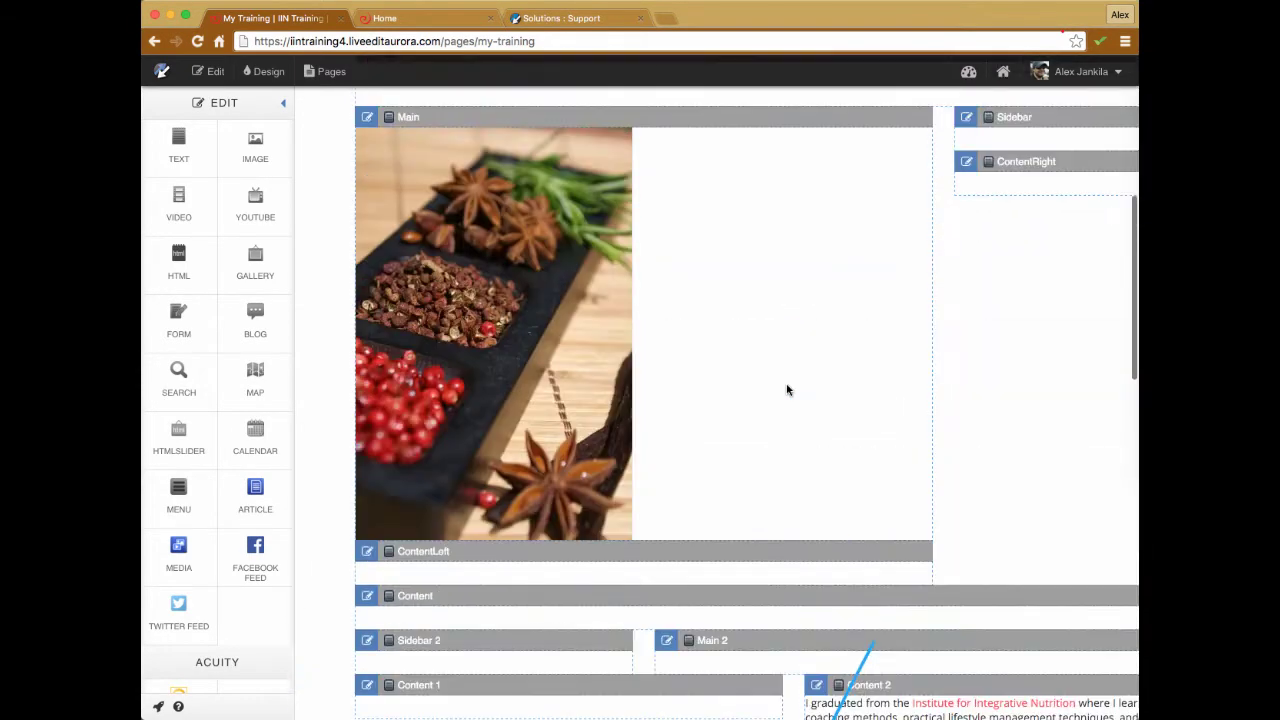
scroll(786, 389, up, 4)
scroll(786, 389, down, 6)
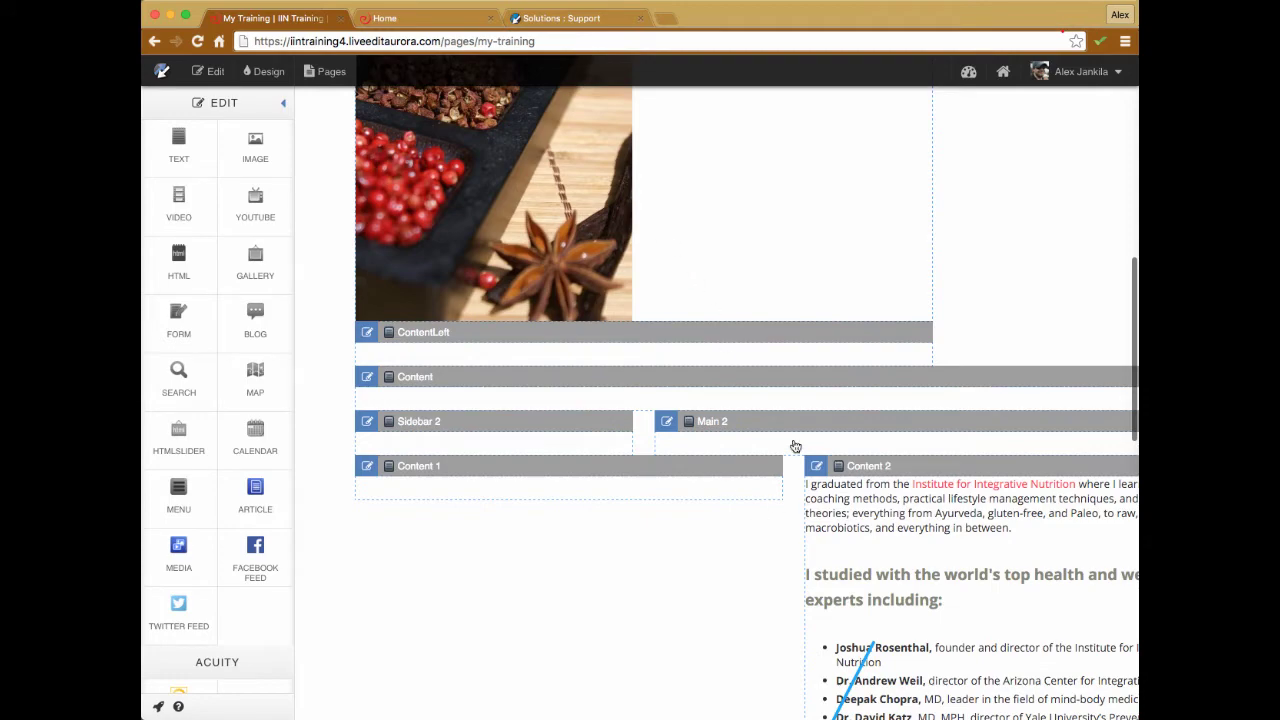
click(204, 84)
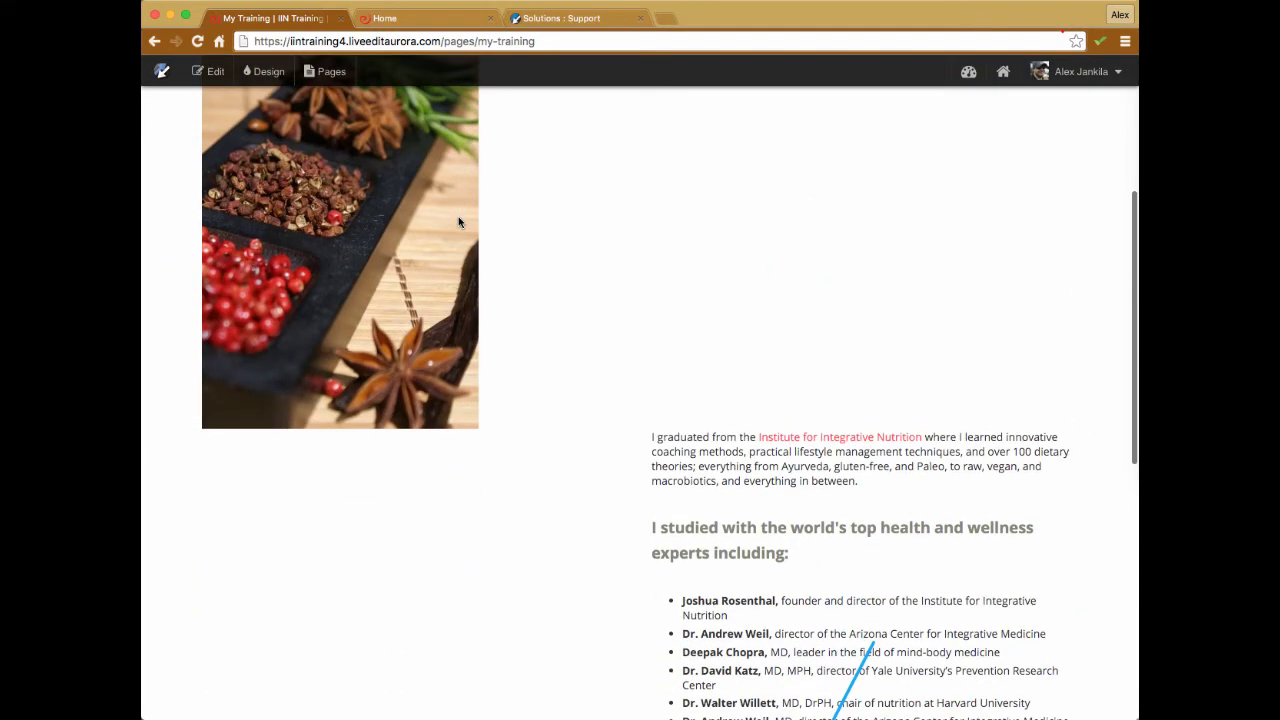
Move the spice image from Main into Content 2 above the text, and view the page outside edit mode
click(213, 74)
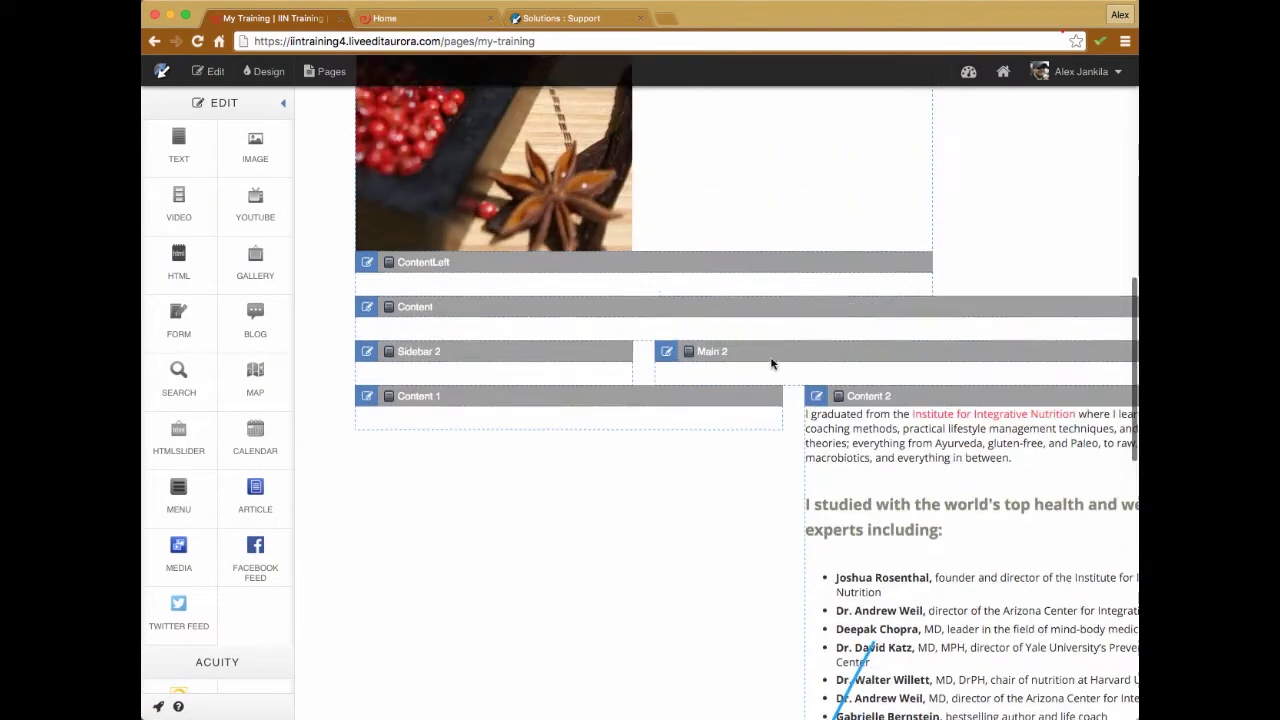
drag(560, 265, 864, 349)
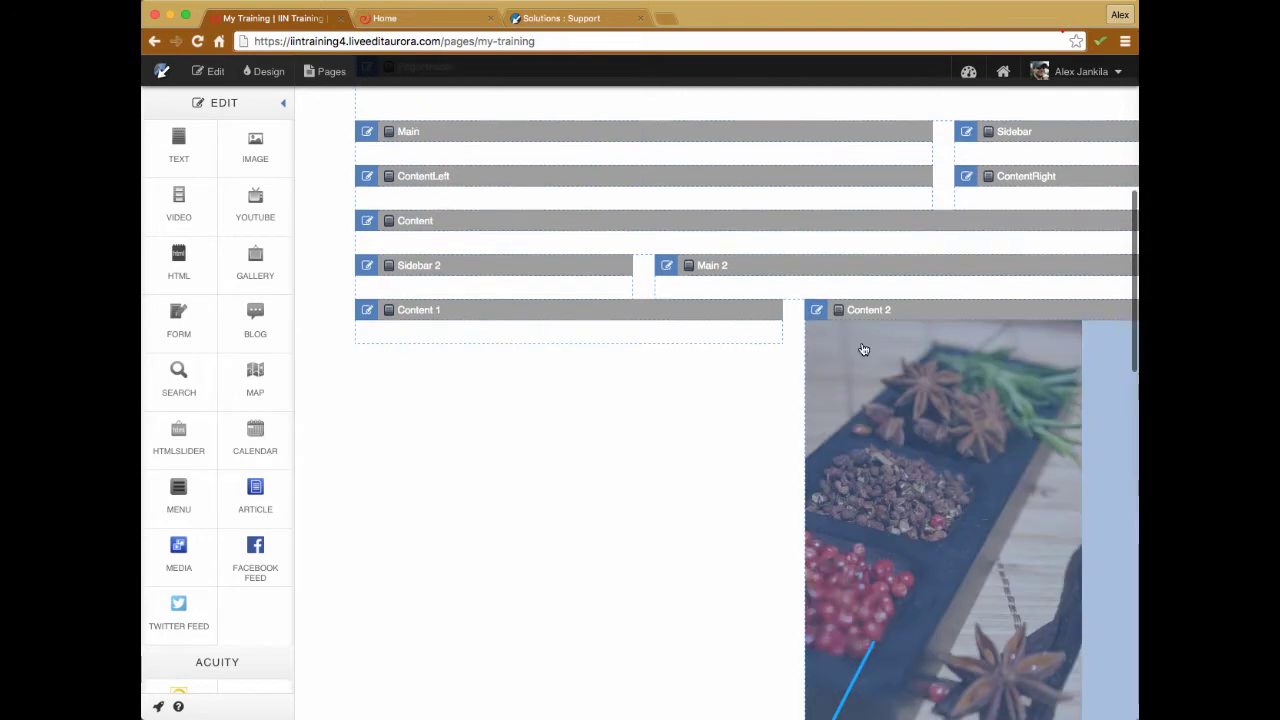
scroll(877, 337, up, 1)
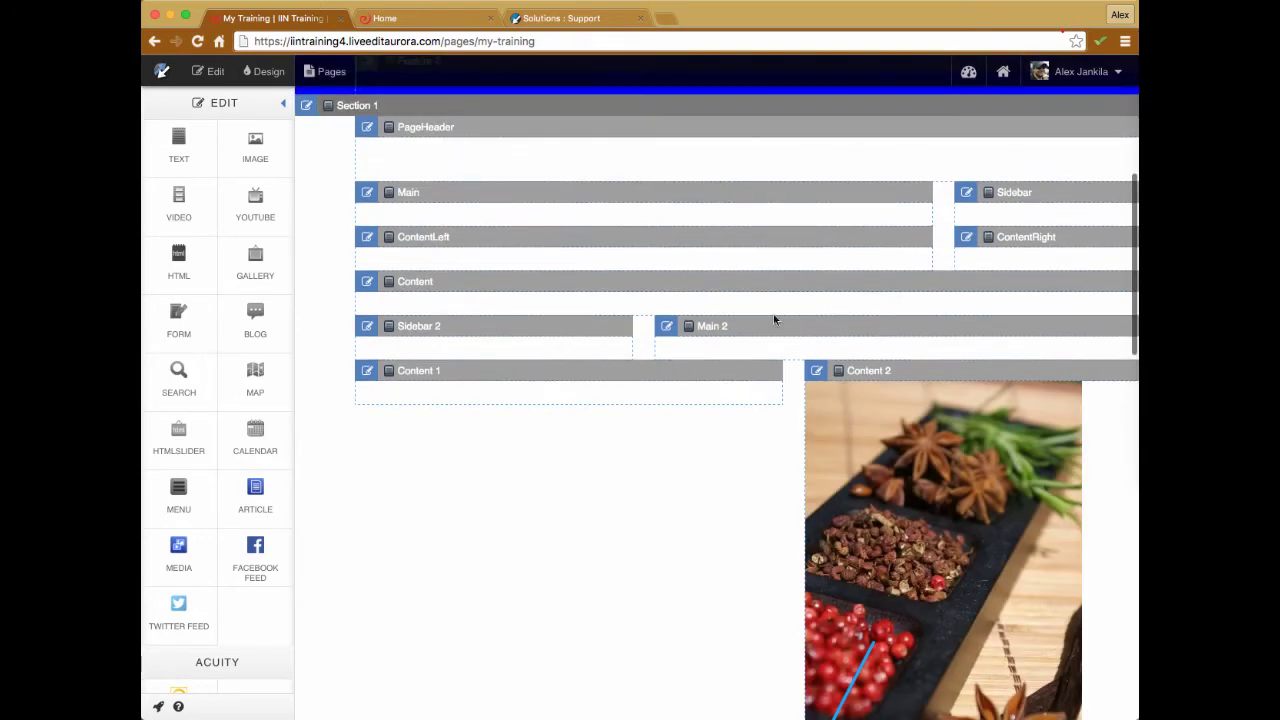
click(208, 71)
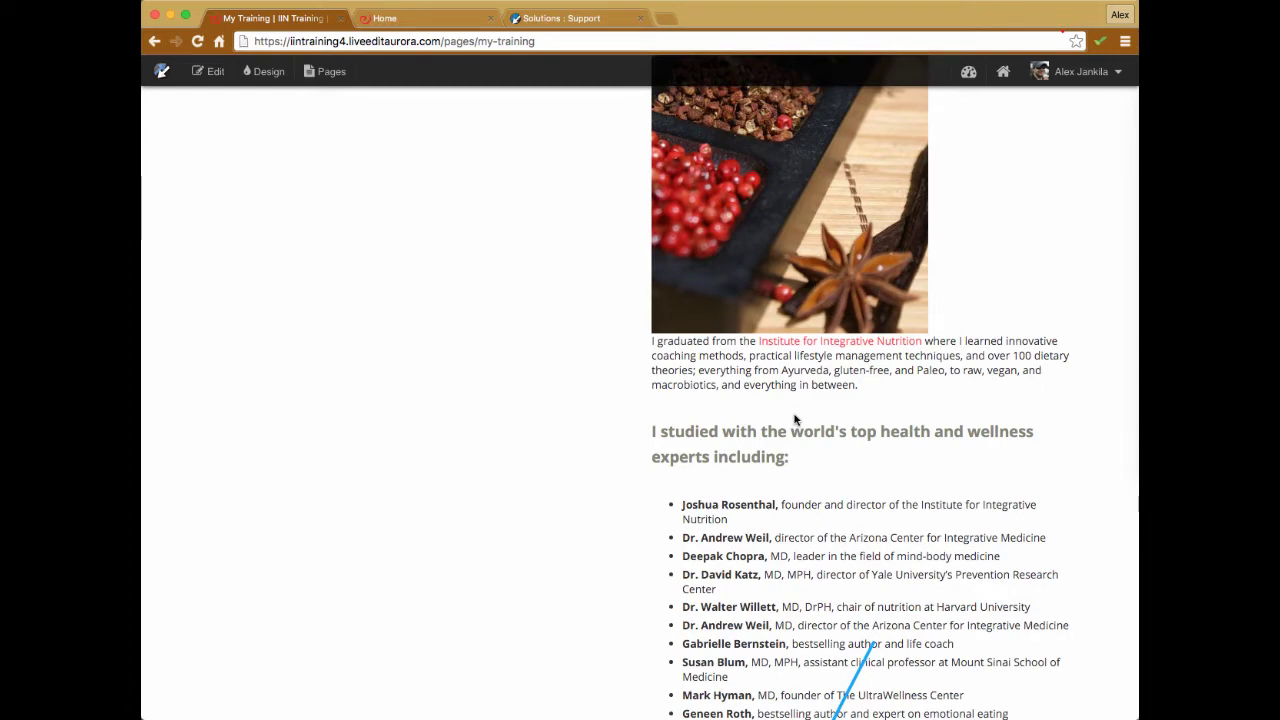
scroll(794, 420, up, 5)
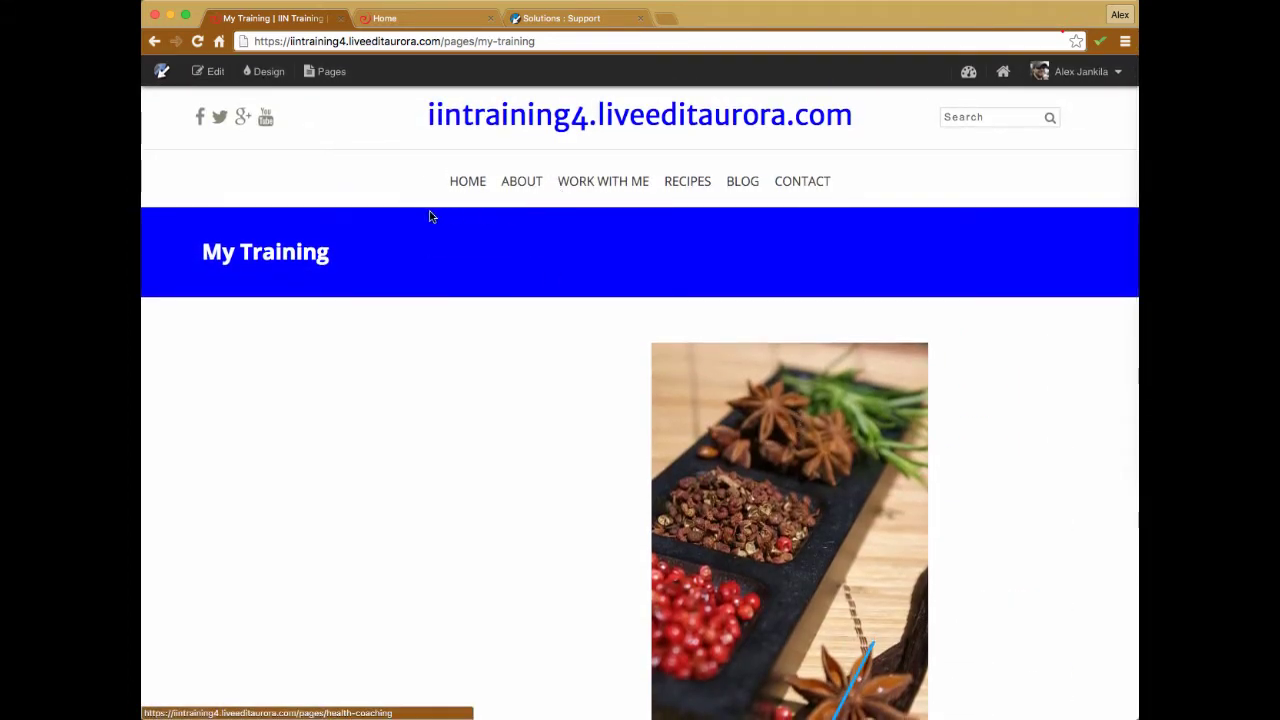
Place the spice image in Sidebar 2 and the training text in Main 2, and check the page outside edit mode
click(208, 71)
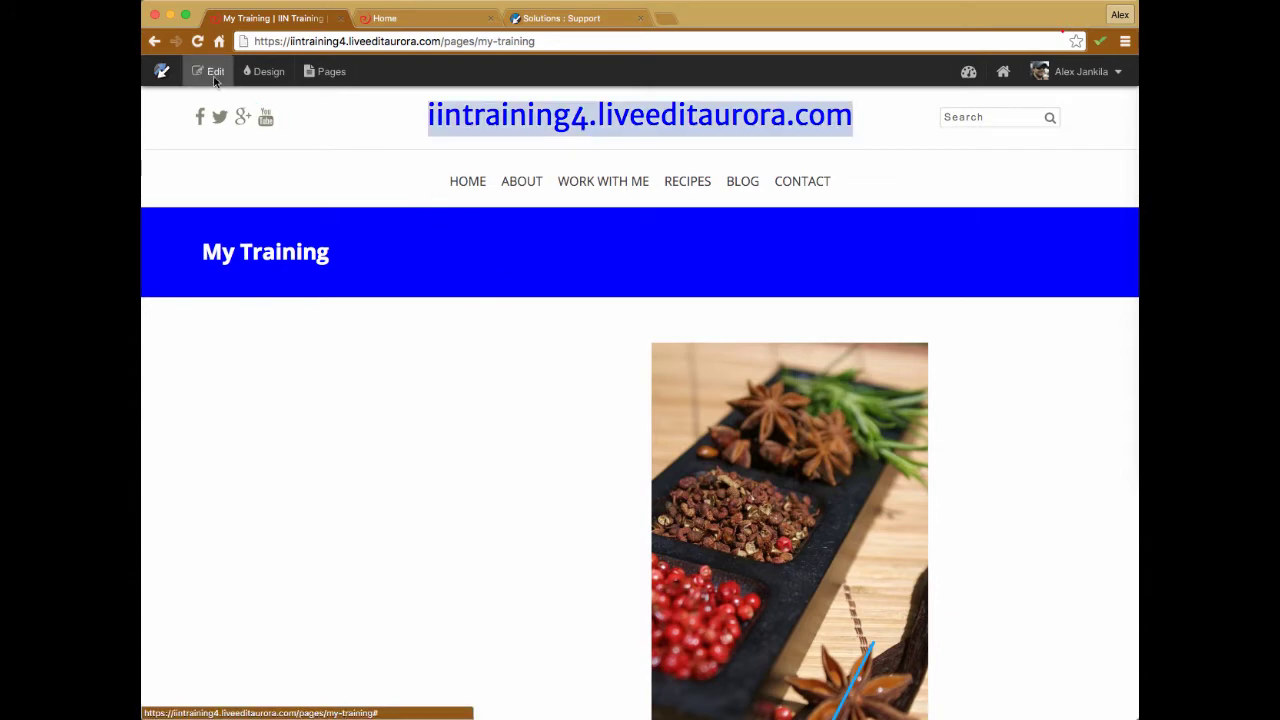
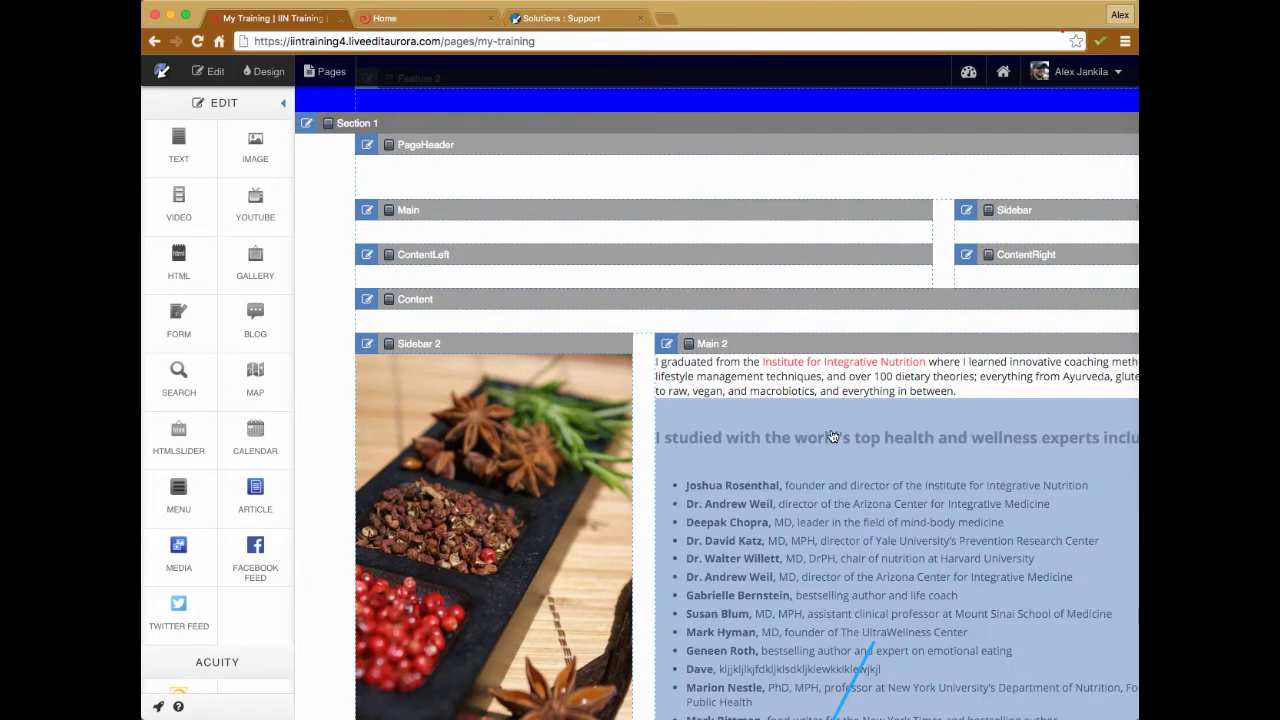
click(203, 73)
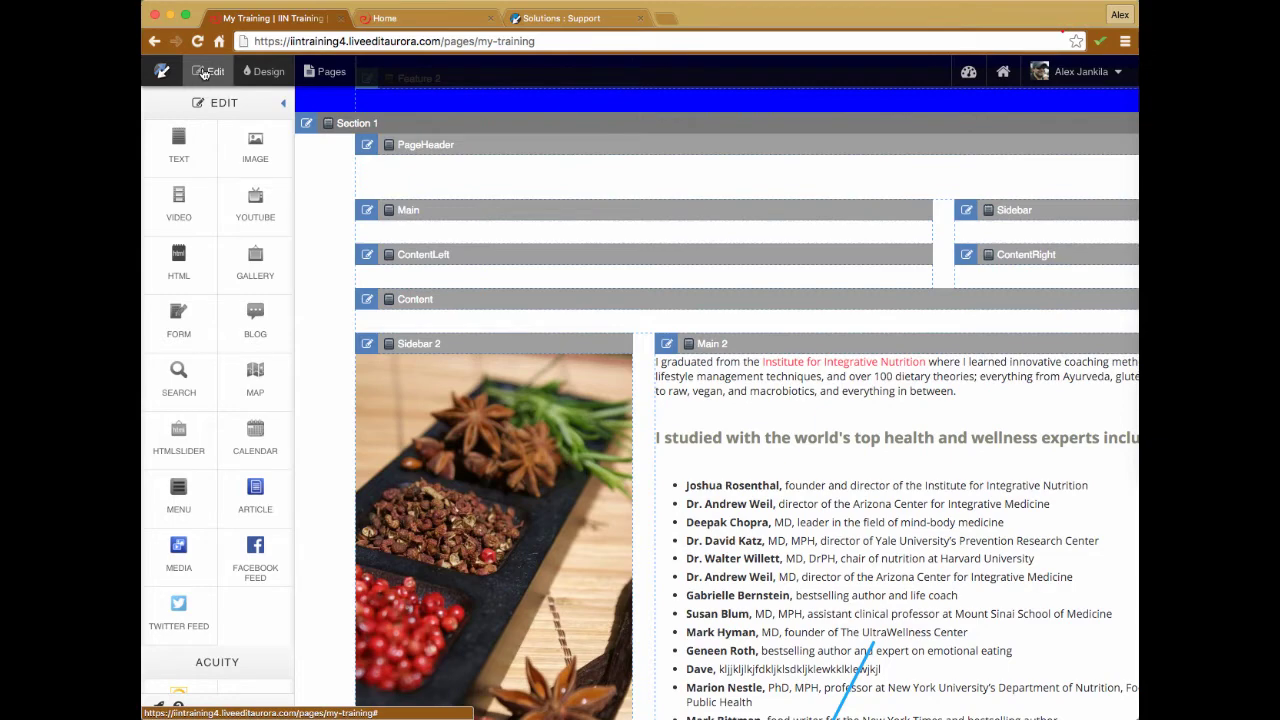
scroll(612, 366, down, 5)
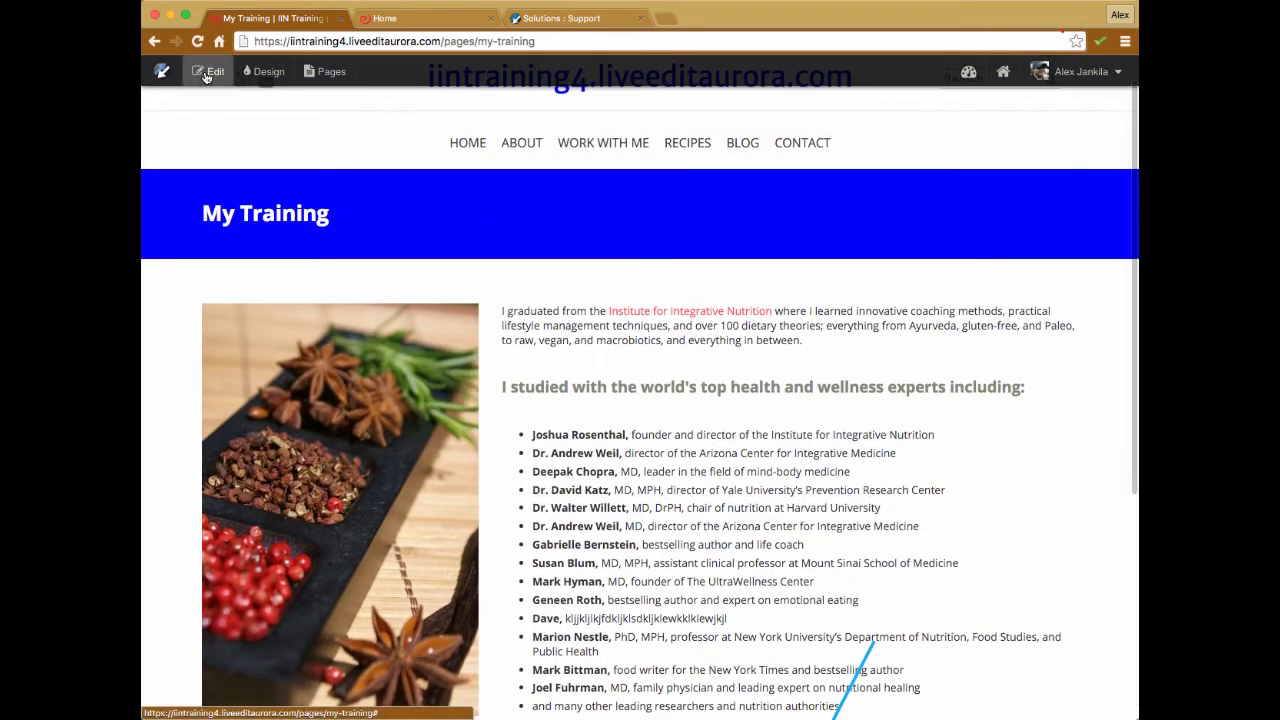
click(215, 74)
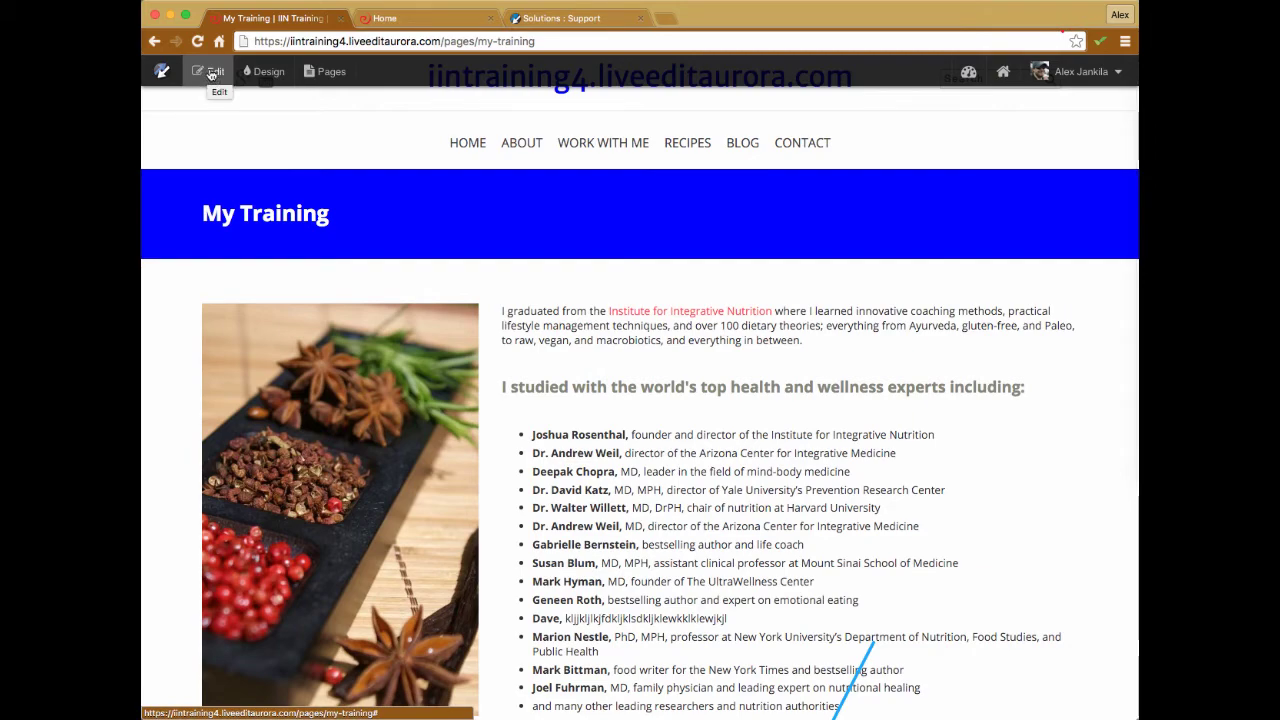
Review the My Training page's Sidebar 2 and Main 2 areas in edit mode and in the normal page view
scroll(790, 375, down, 3)
scroll(790, 377, down, 3)
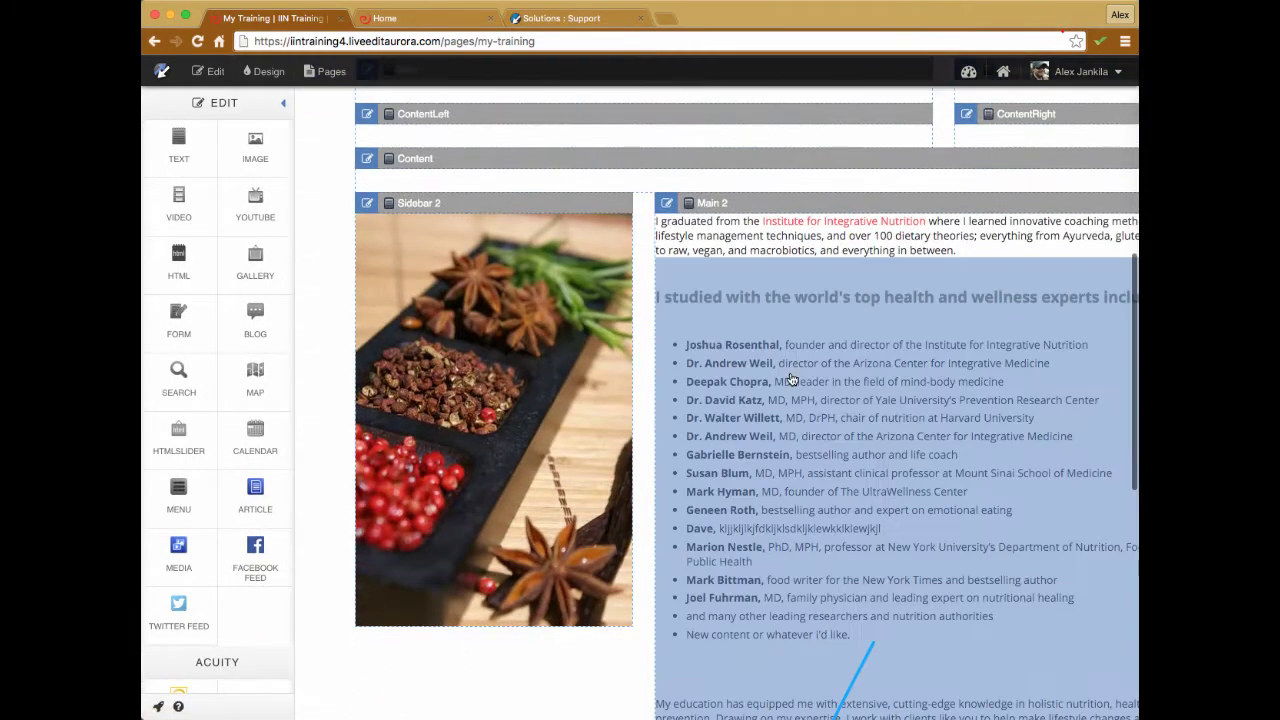
click(213, 71)
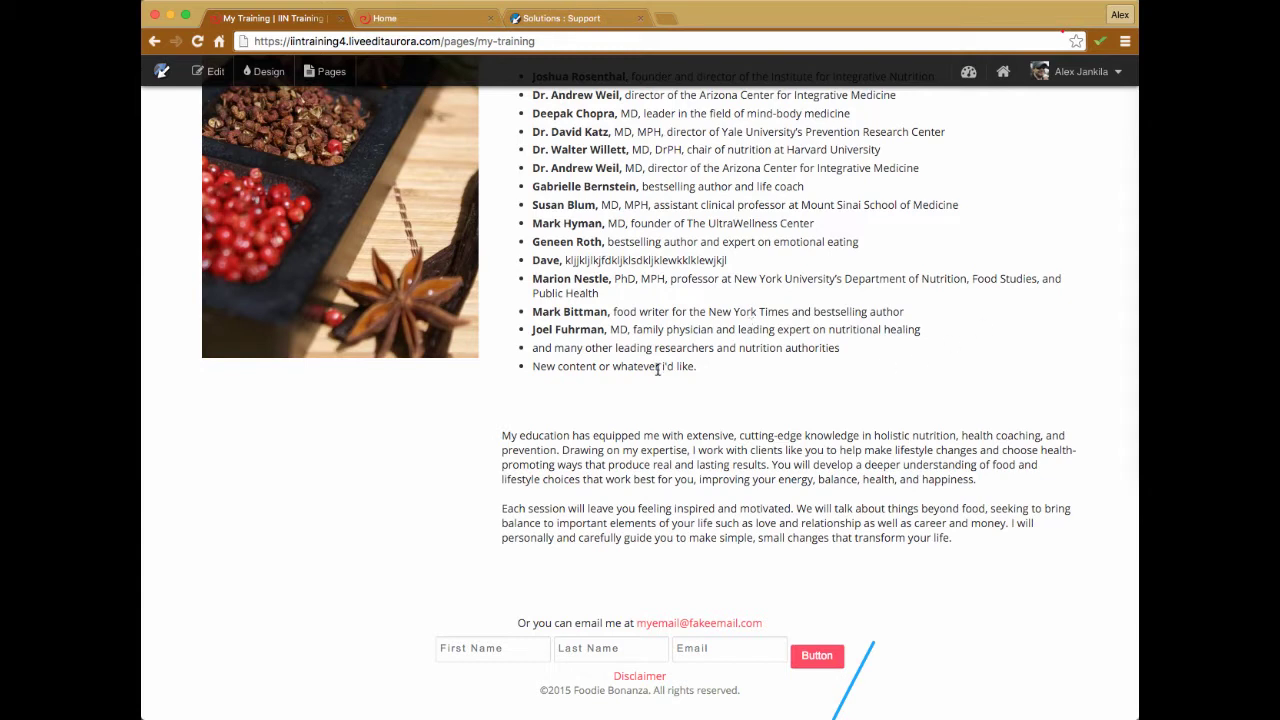
scroll(382, 199, up, 10)
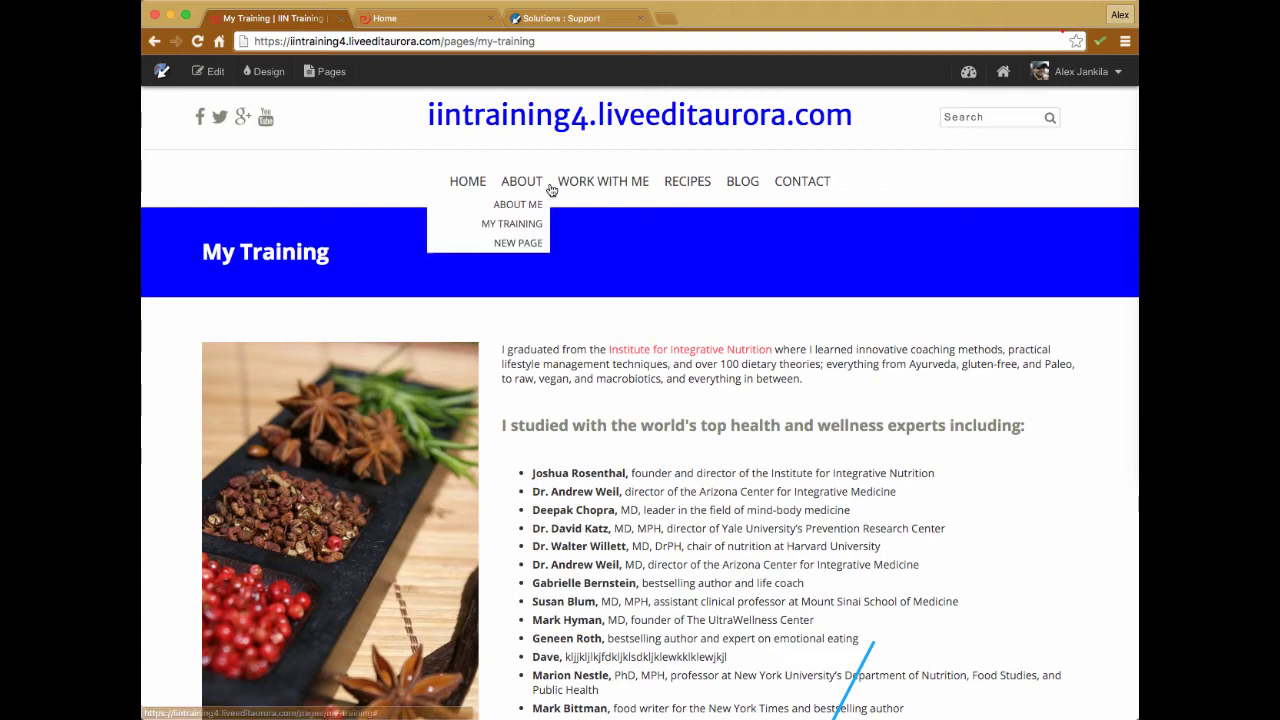
Go to the iintraining4 site's home page and look over its menu and the teal slider section
click(522, 119)
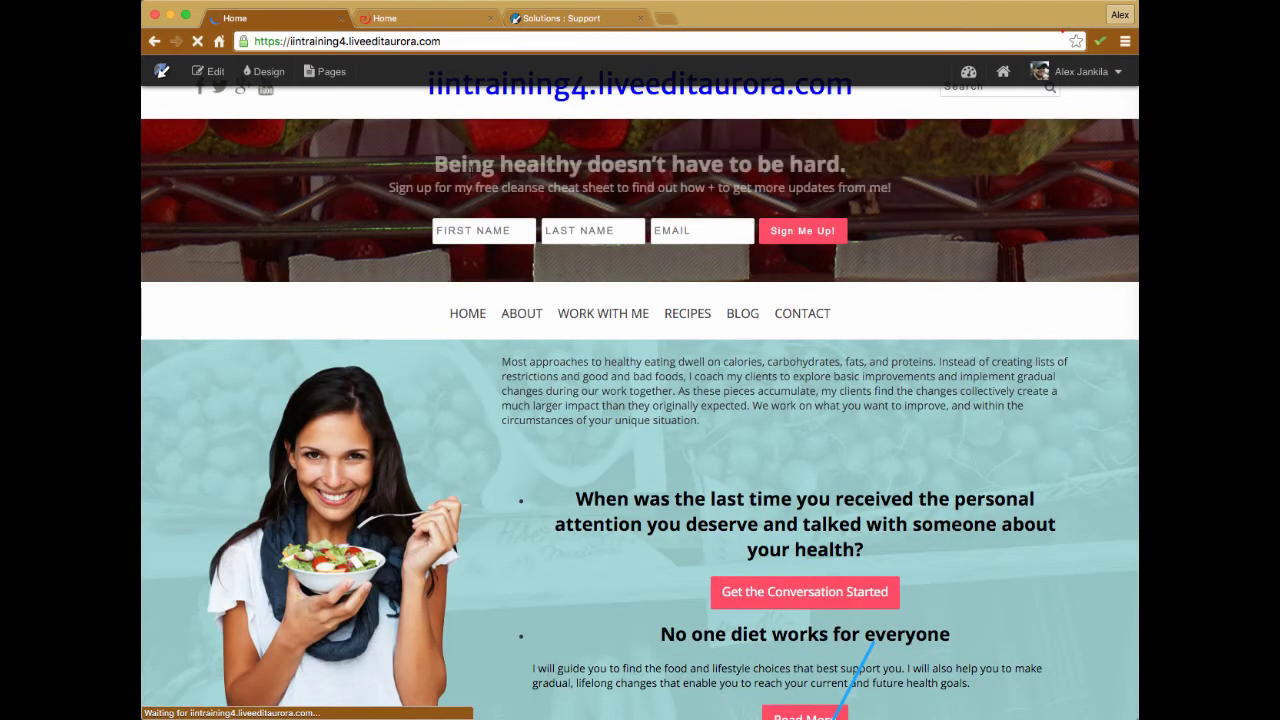
scroll(470, 170, down, 3)
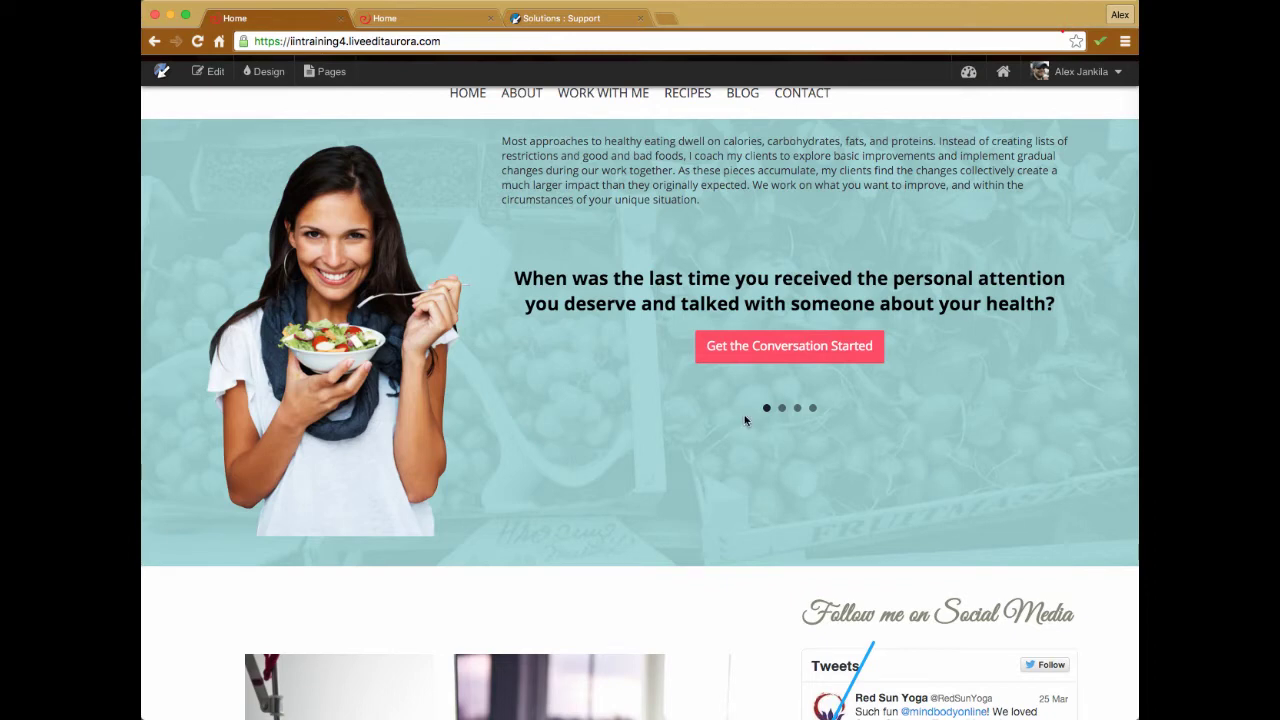
scroll(780, 280, up, 2)
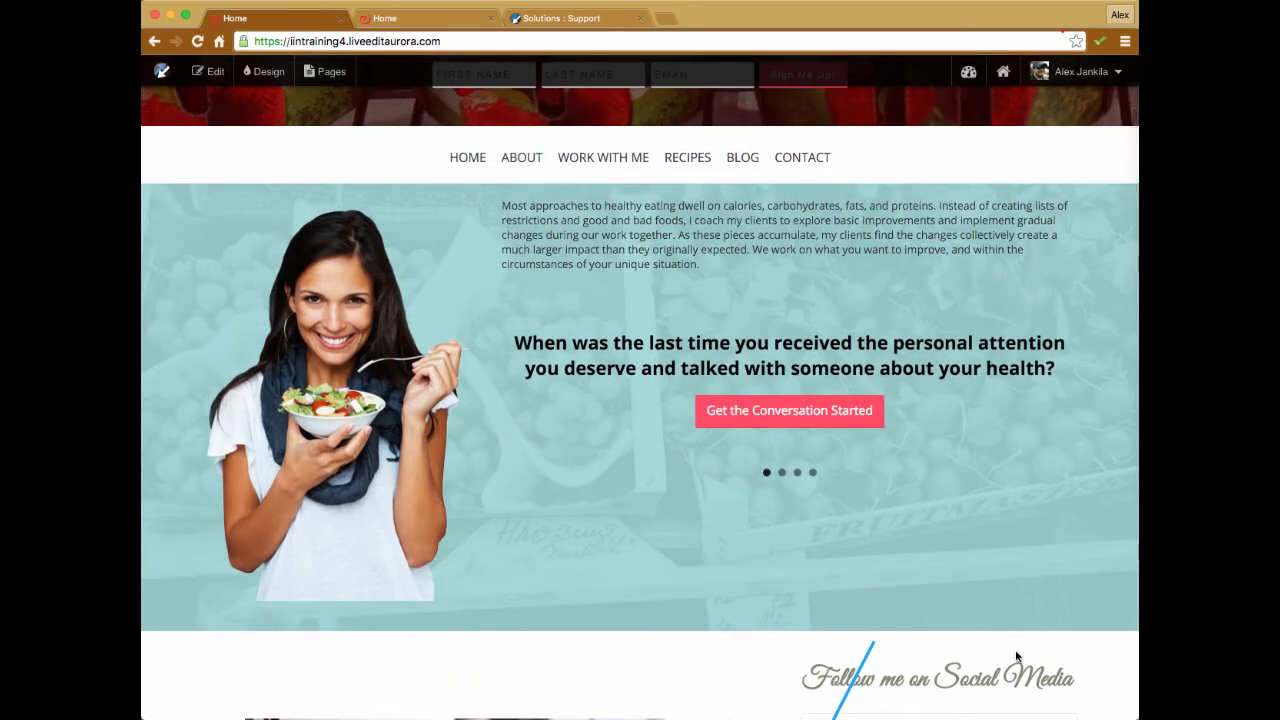
Switch the home page to edit mode and open the background properties of Section 1
click(211, 74)
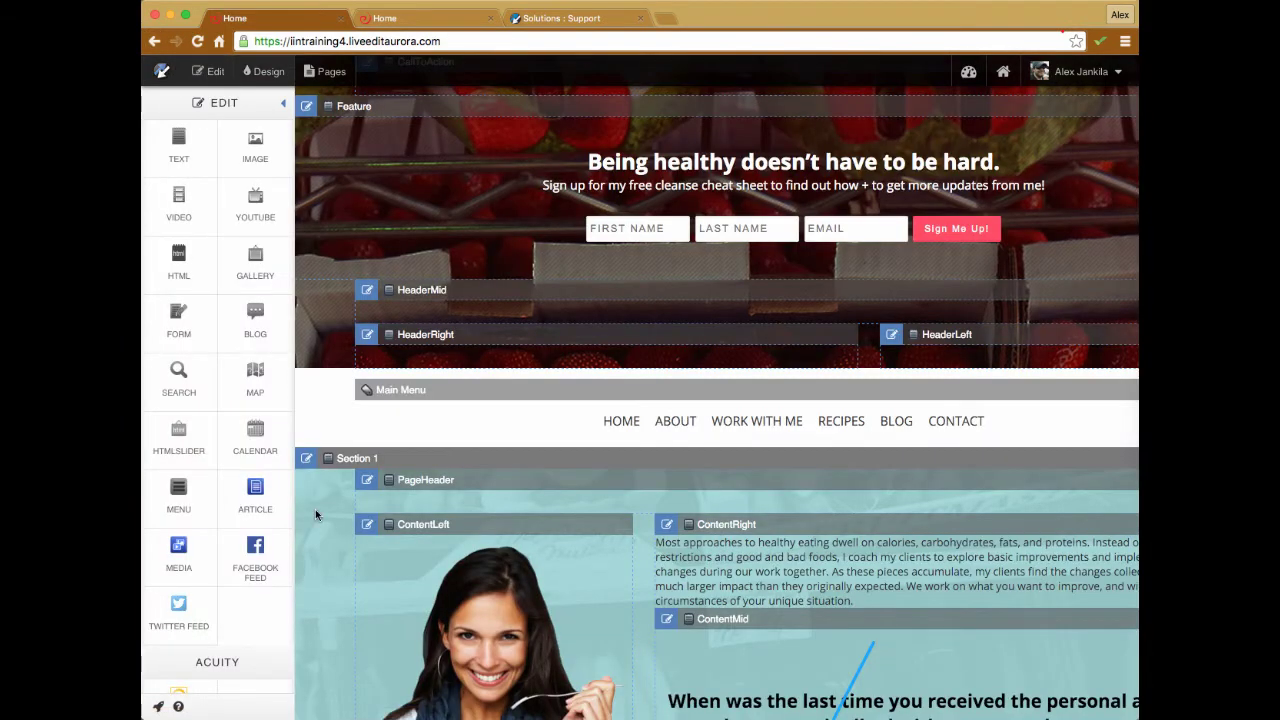
scroll(340, 490, down, 3)
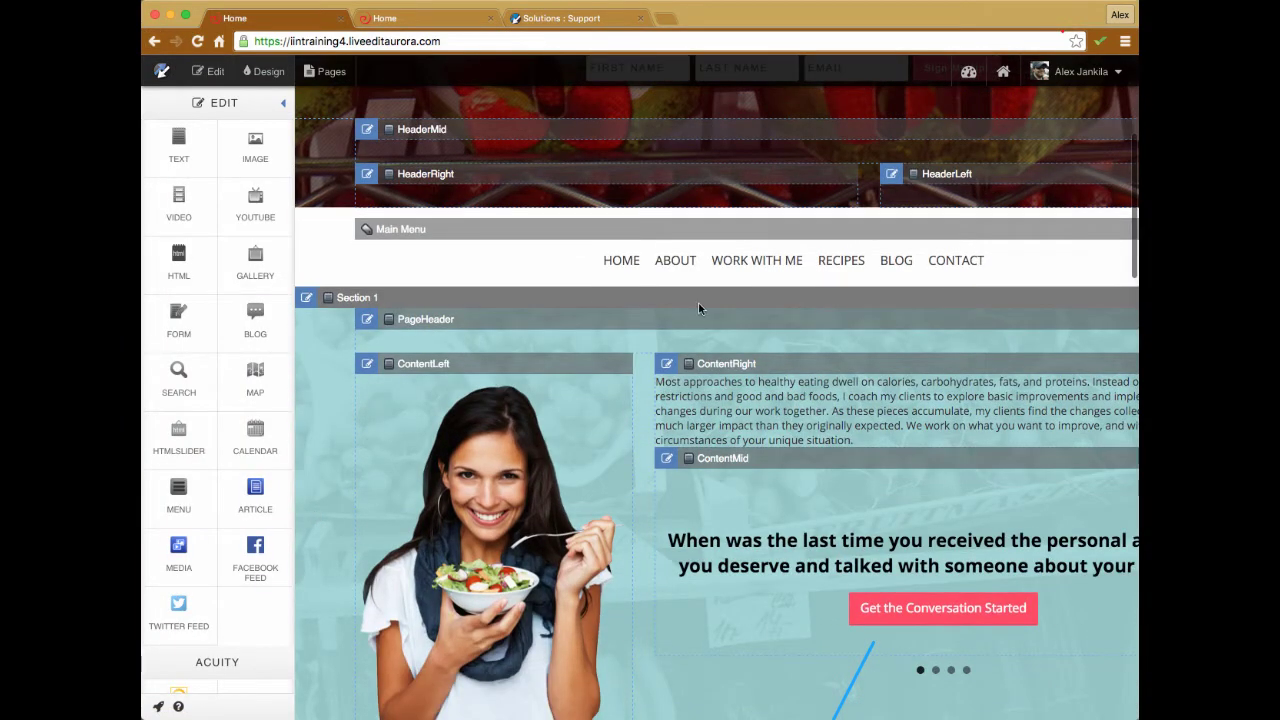
click(307, 299)
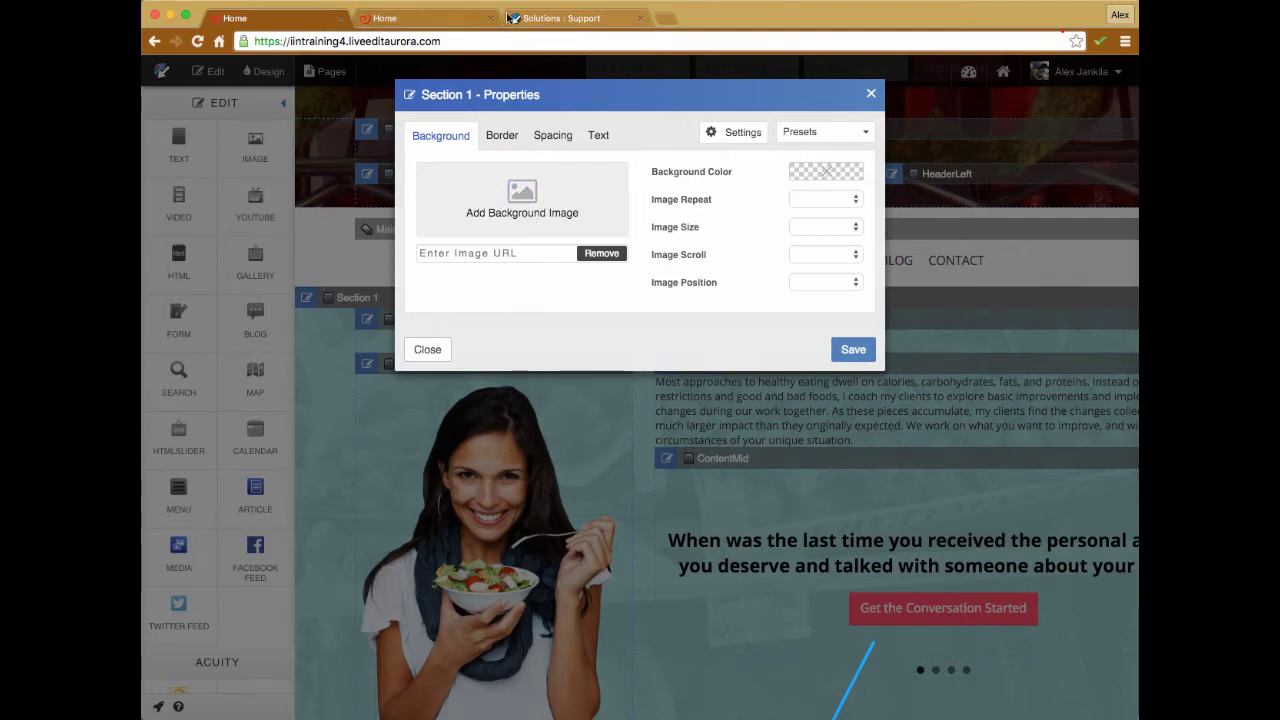
Open the bookmarked test site foodiebonanzatraining.liveeditaurora.com from the IIN test sites in a new browser tab
click(665, 18)
click(477, 70)
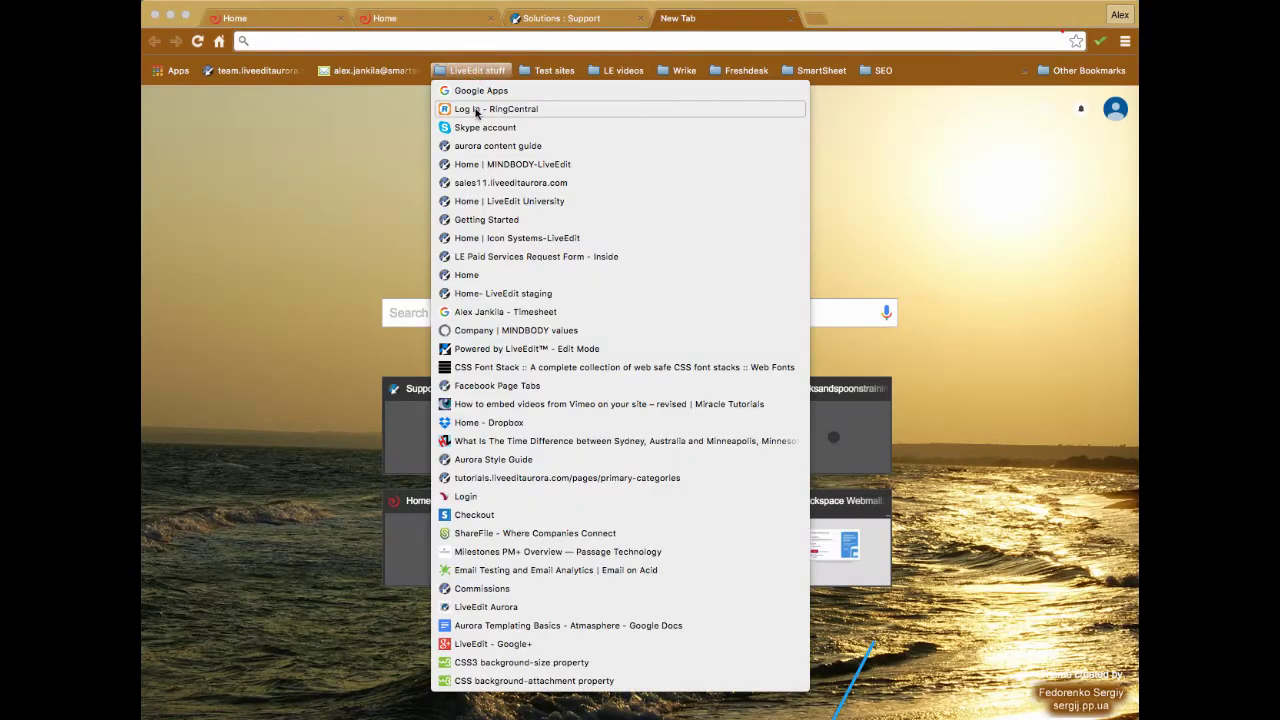
mouse_move(540, 72)
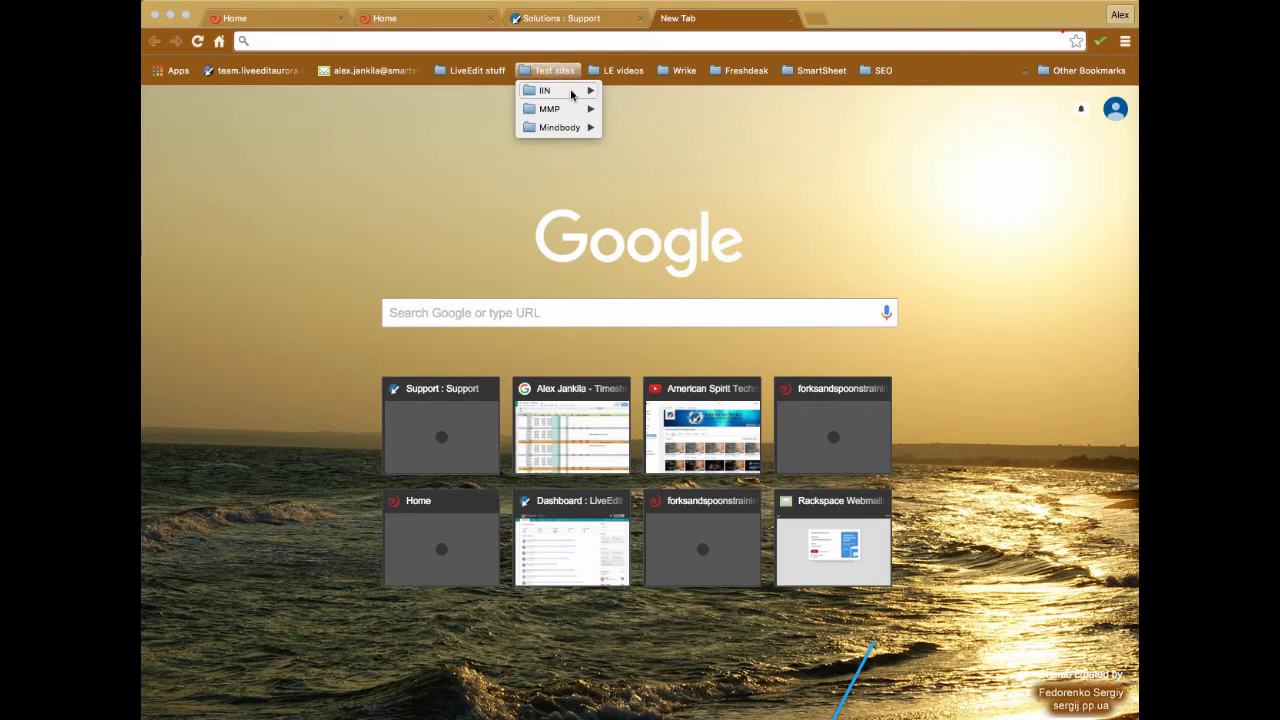
mouse_move(570, 92)
click(662, 183)
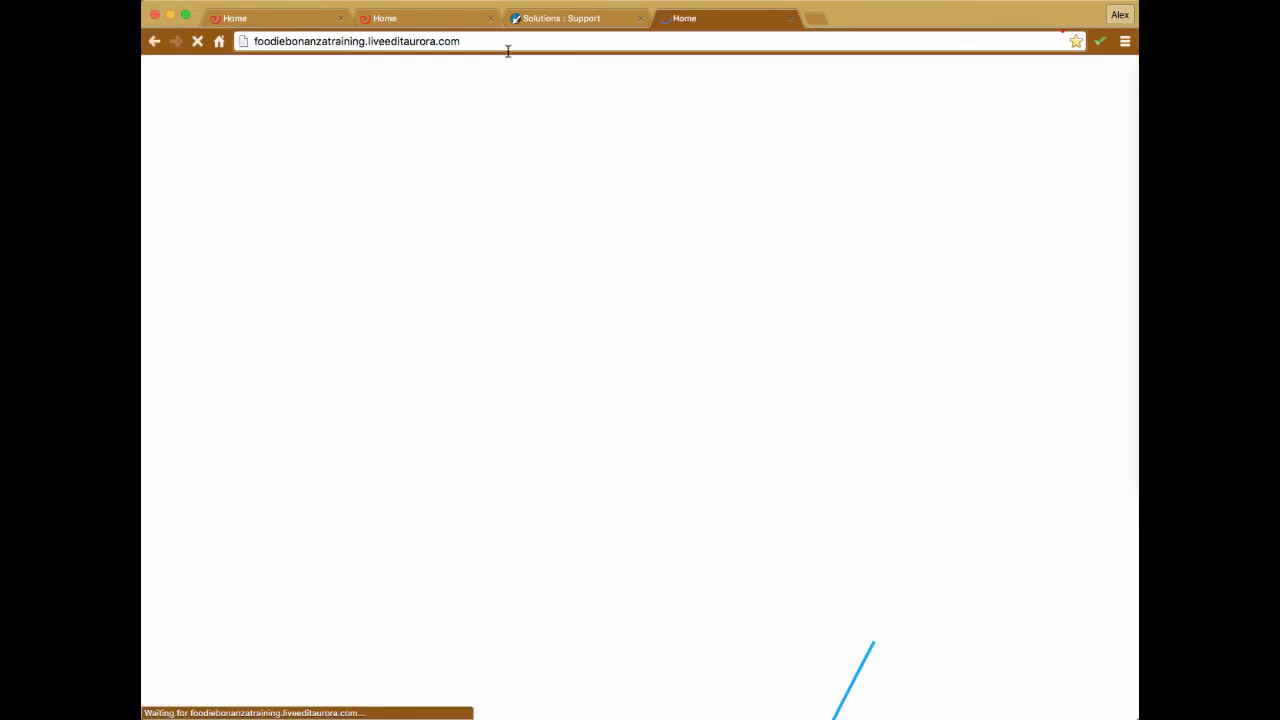
Load the test site's /login address and log in to reach its home page with the editing tools
click(506, 43)
click(504, 43)
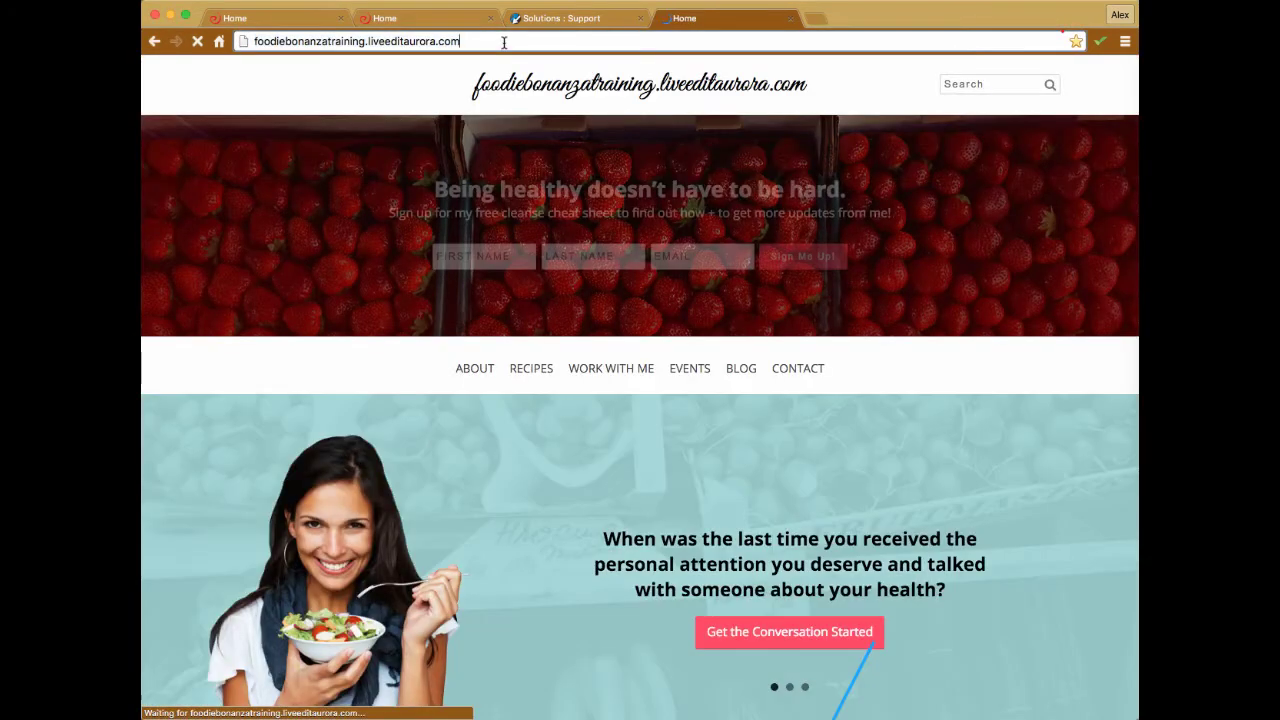
text(/login)
key(Return)
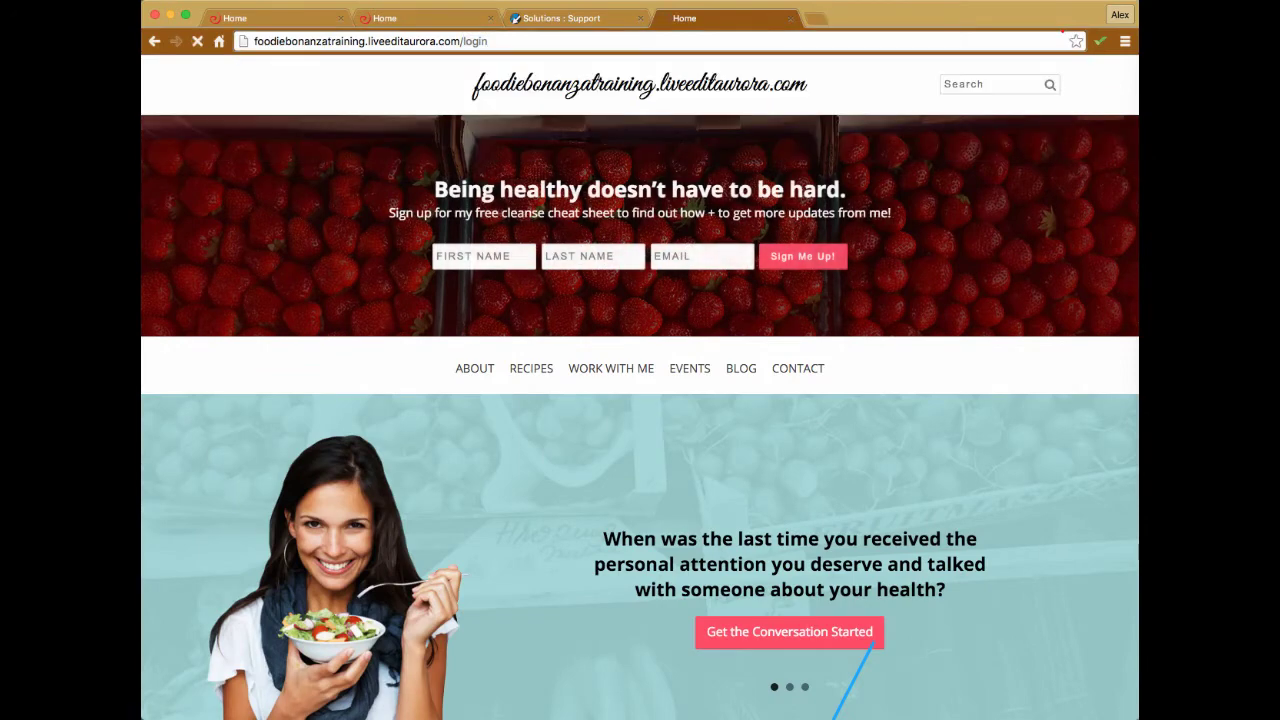
click(593, 290)
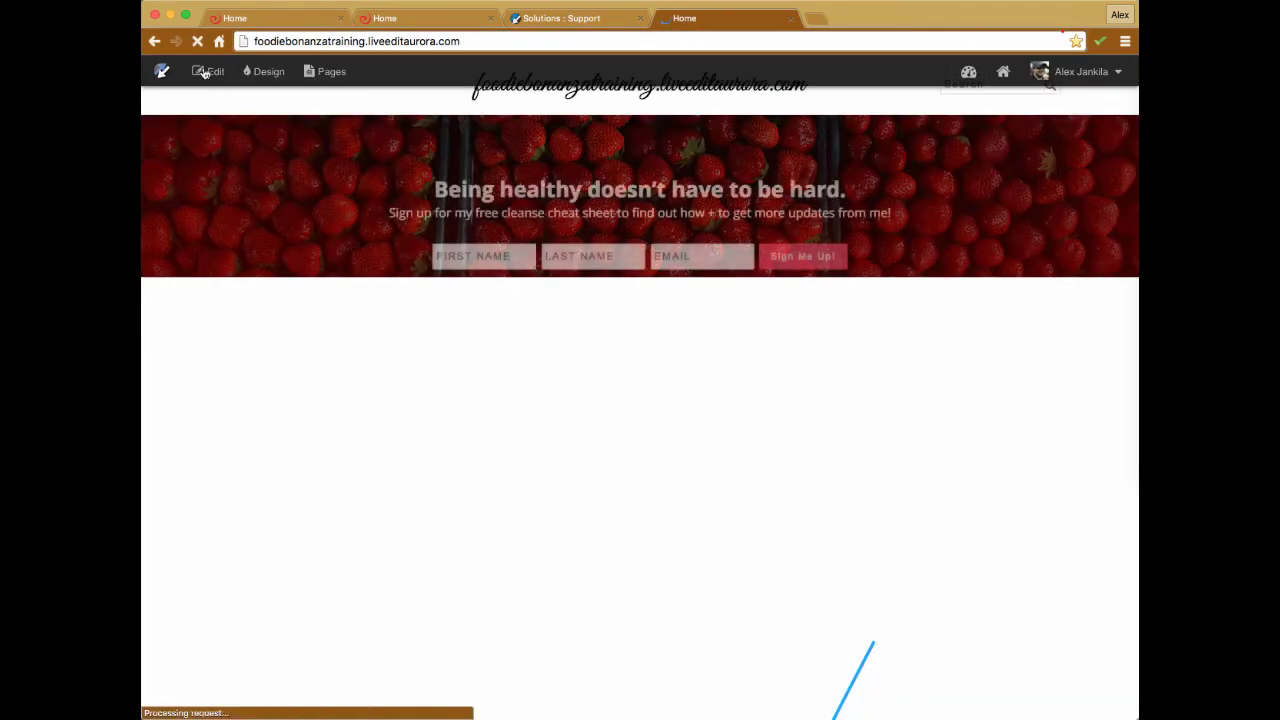
Compare the Section 1 background properties on the foodiebonanzatraining home page with the iintraining4 ones, and close the Support tab
scroll(360, 325, down, 4)
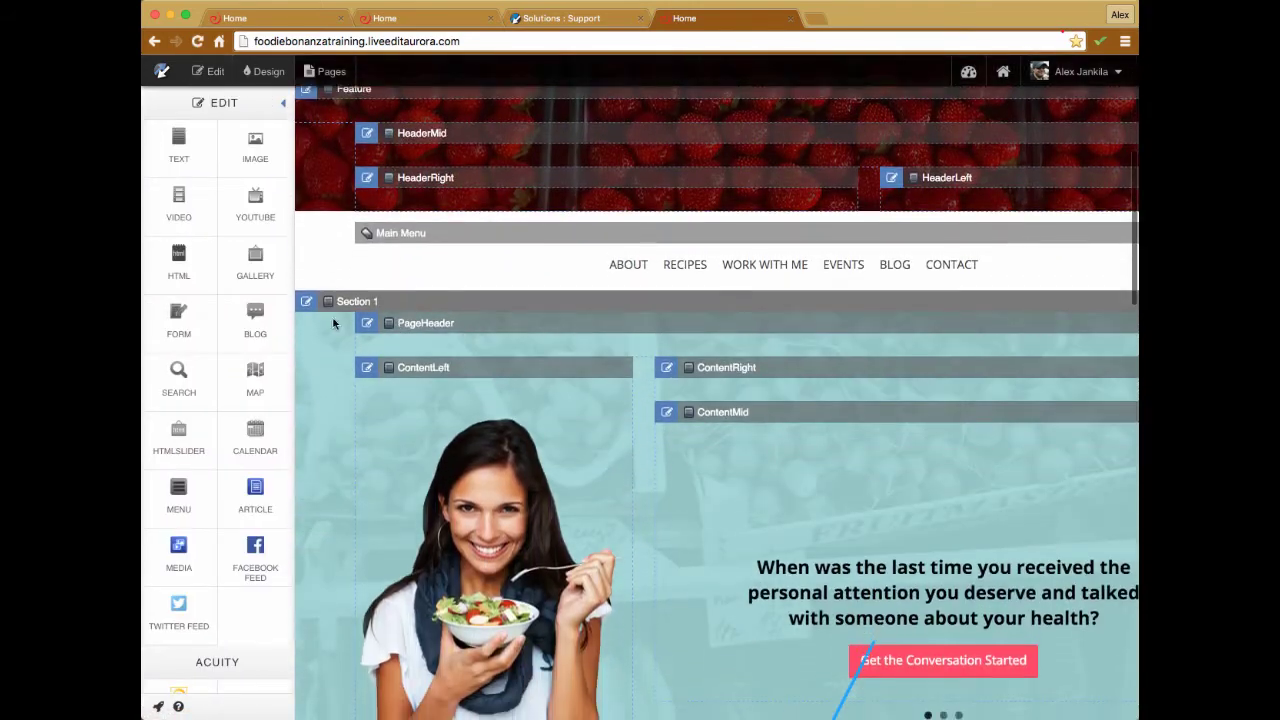
click(306, 301)
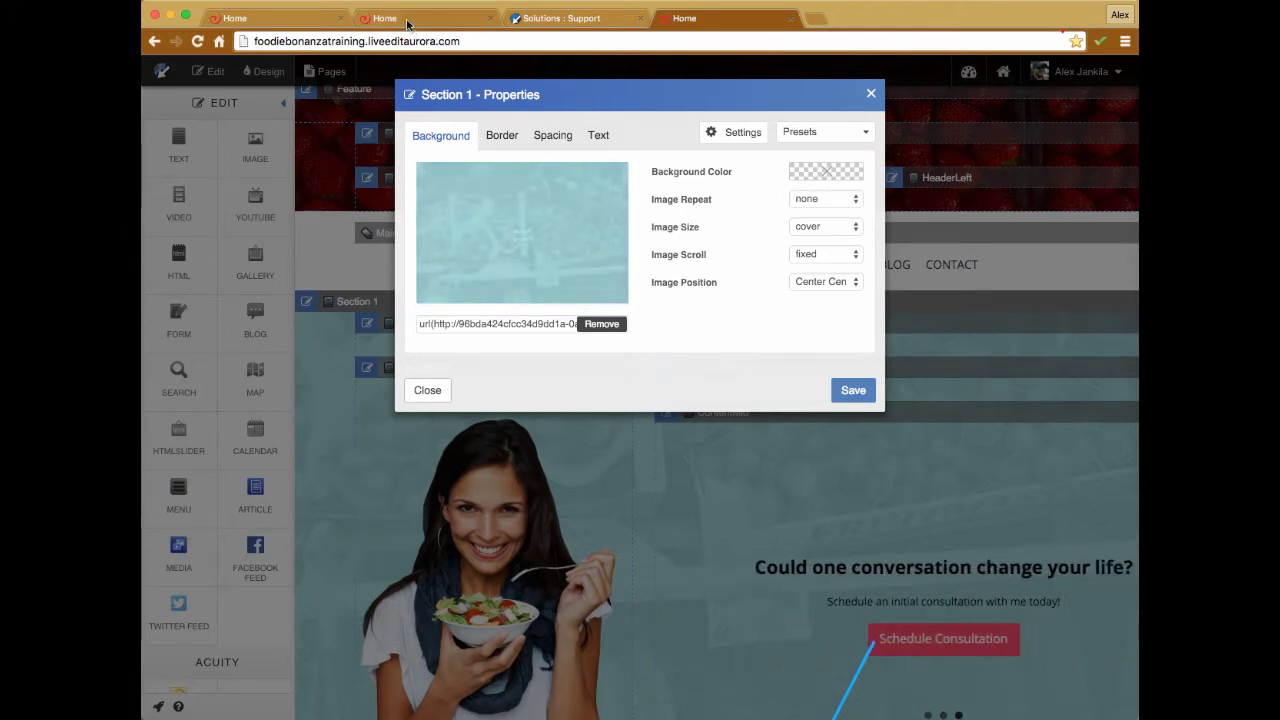
click(290, 21)
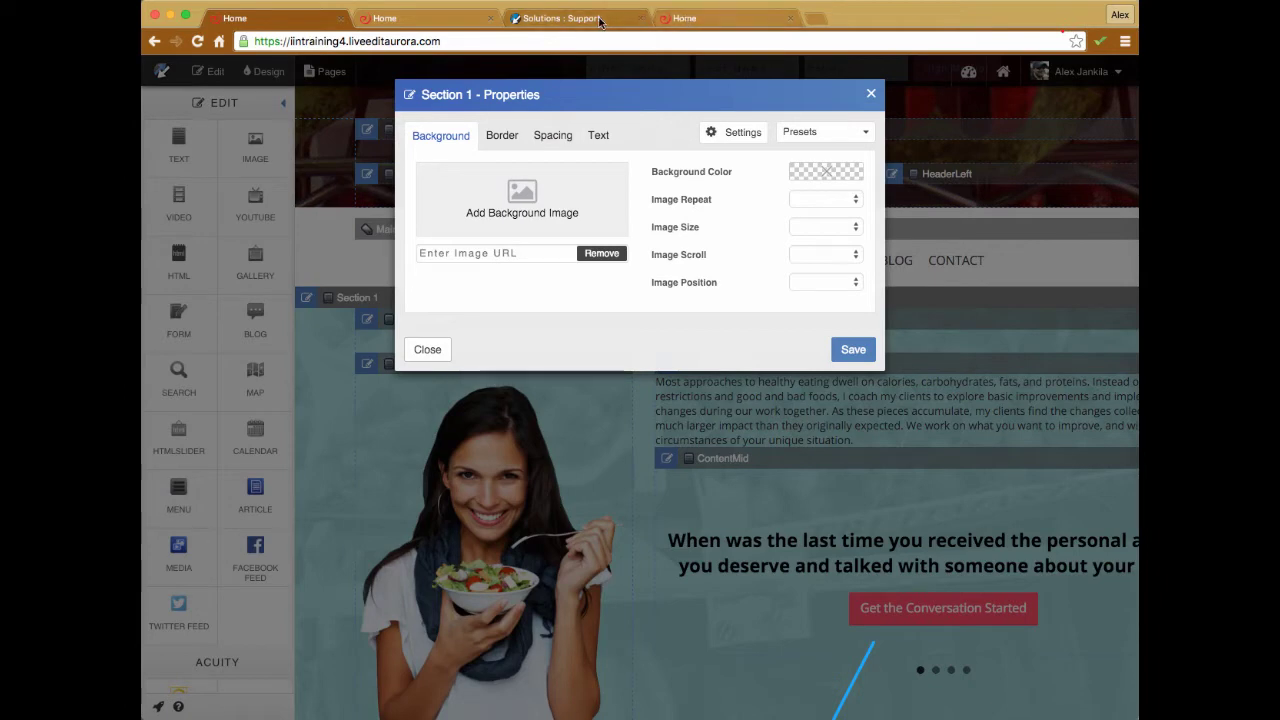
click(628, 20)
click(700, 18)
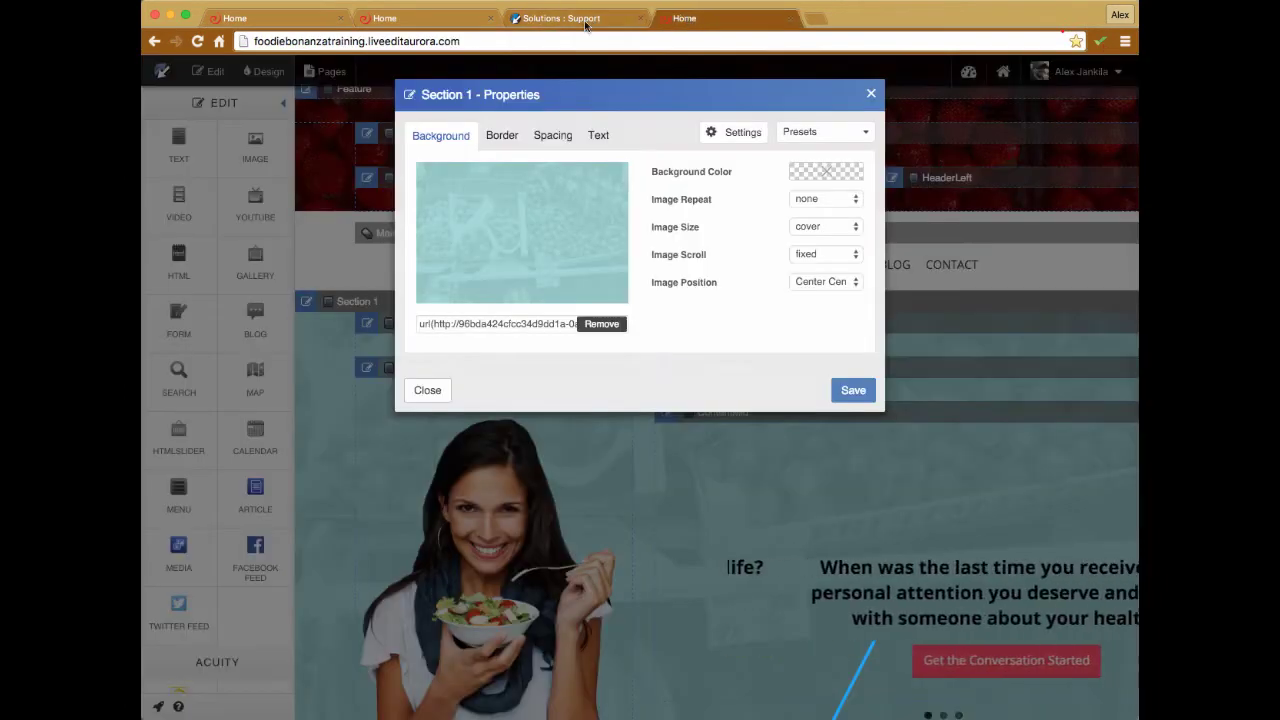
click(640, 18)
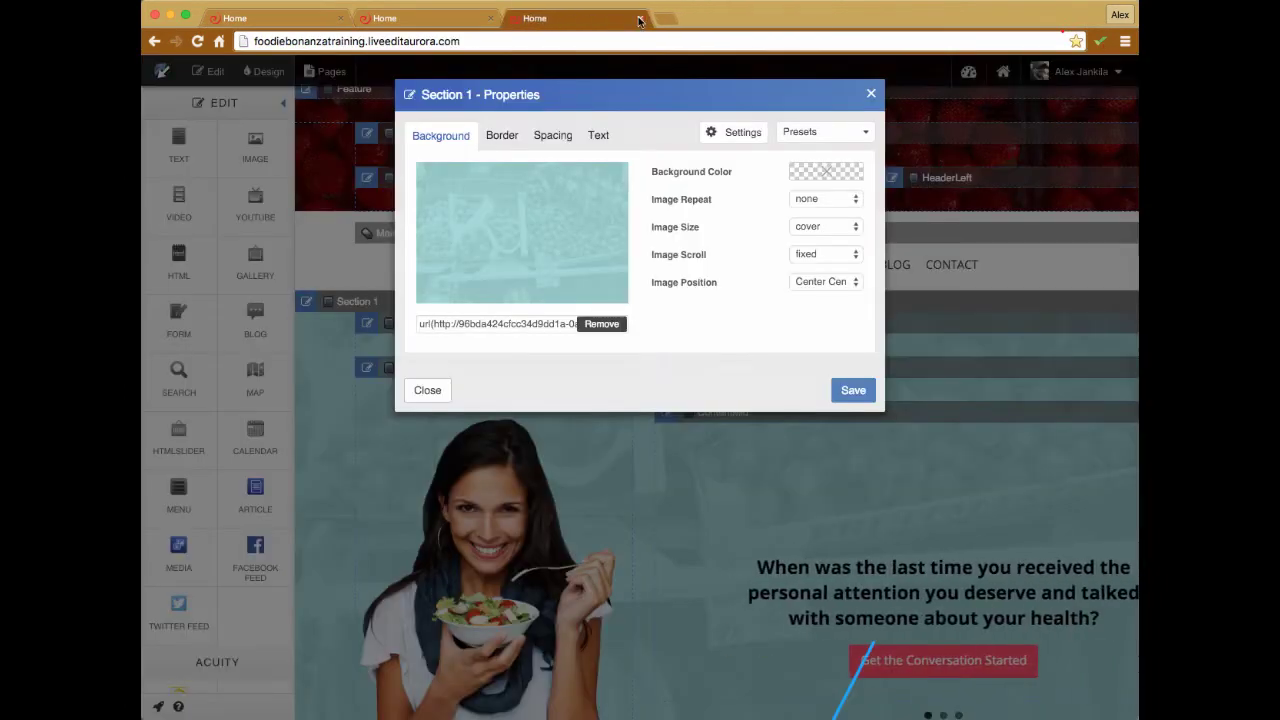
Remove Section 1's background image and enter none as its image URL
click(600, 324)
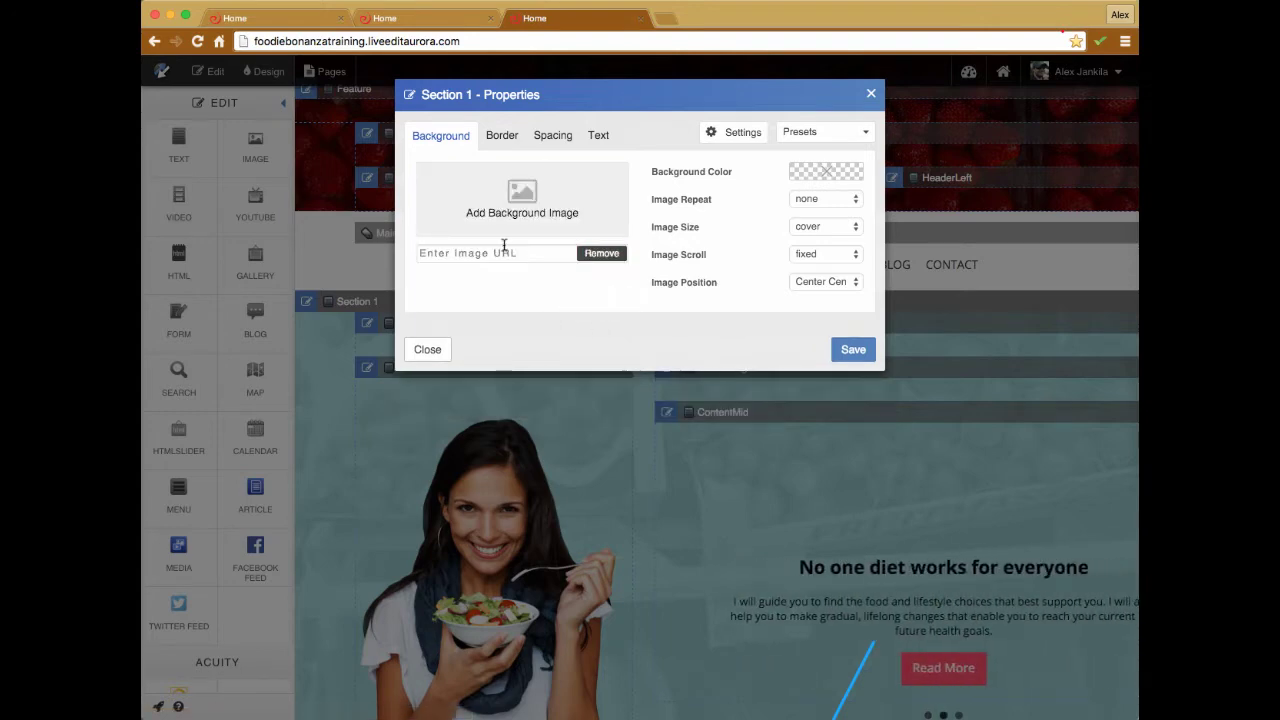
click(506, 254)
click(586, 283)
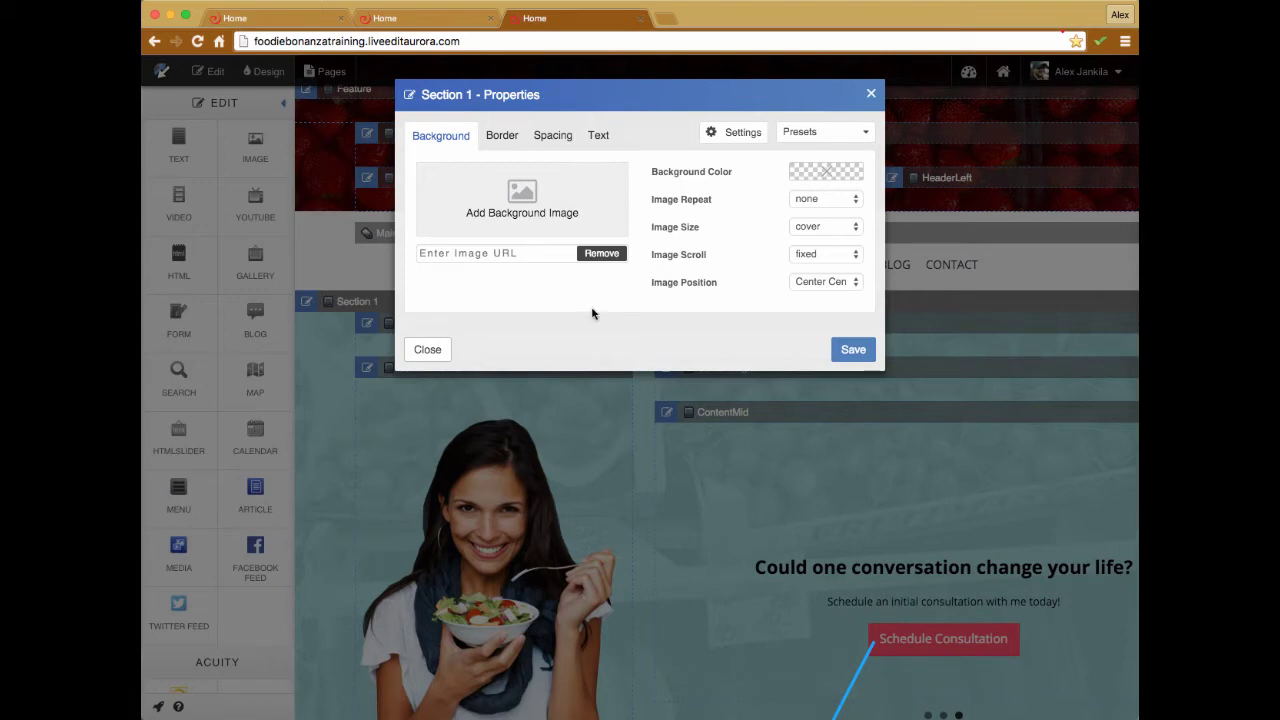
click(491, 252)
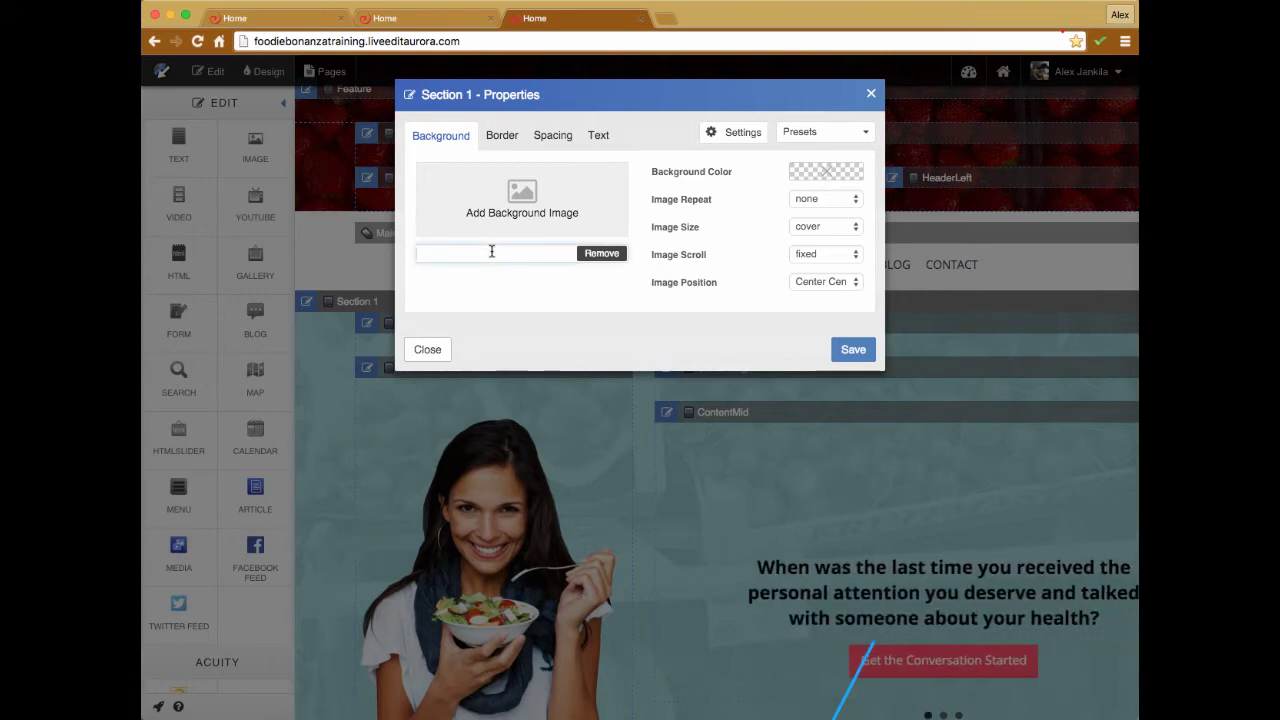
text(none)
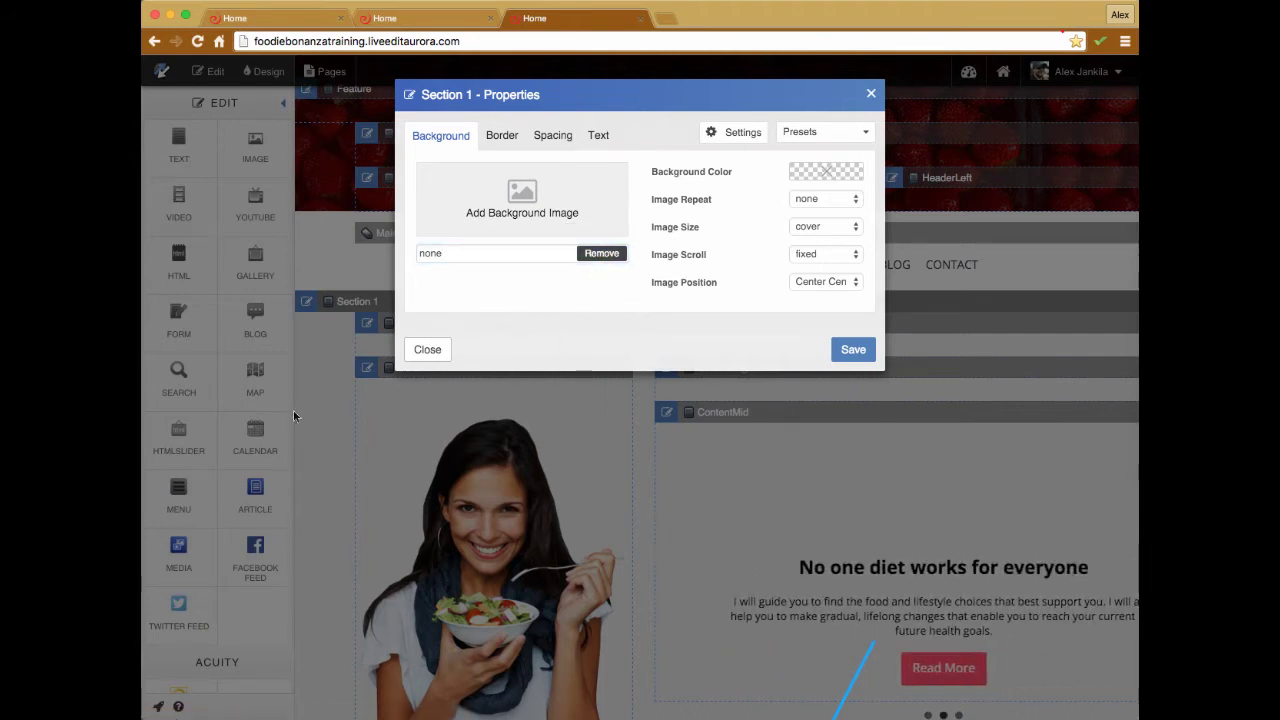
Try the background color rgb(200, 173, 173) on Section 1
click(826, 176)
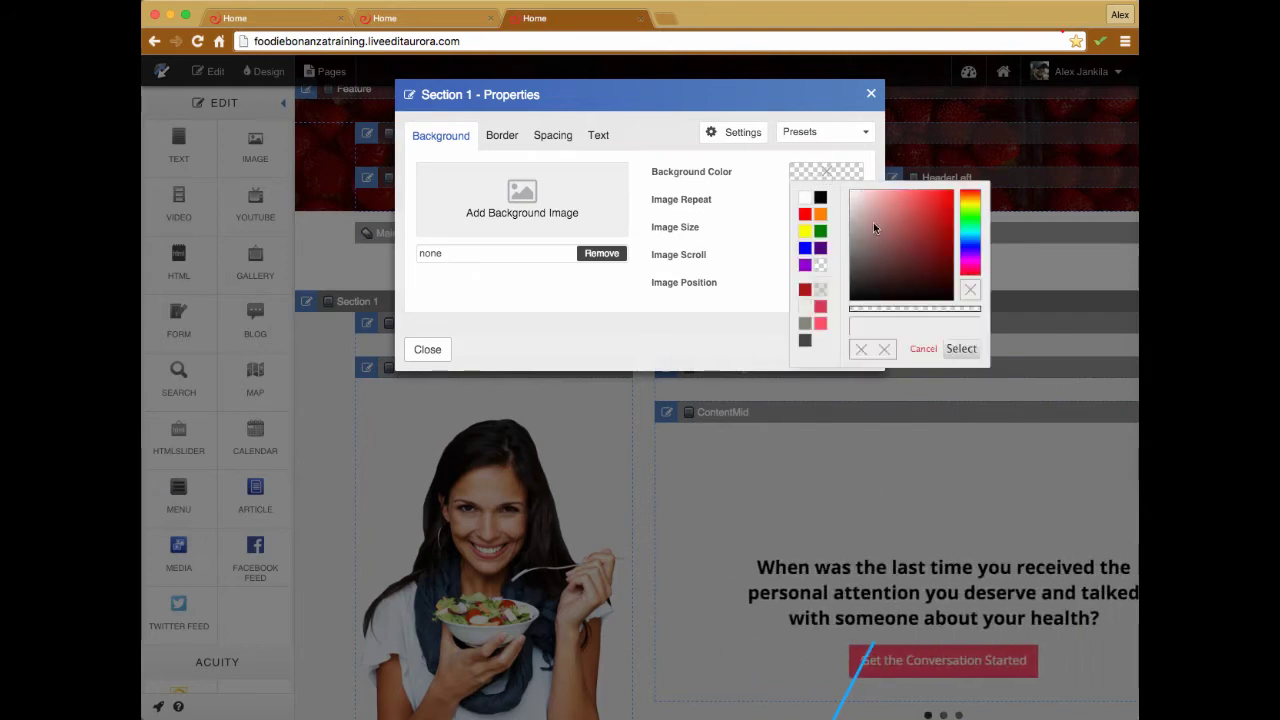
mouse_move(873, 225)
mouse_down()
mouse_move(891, 250)
mouse_move(919, 224)
mouse_move(862, 212)
mouse_up()
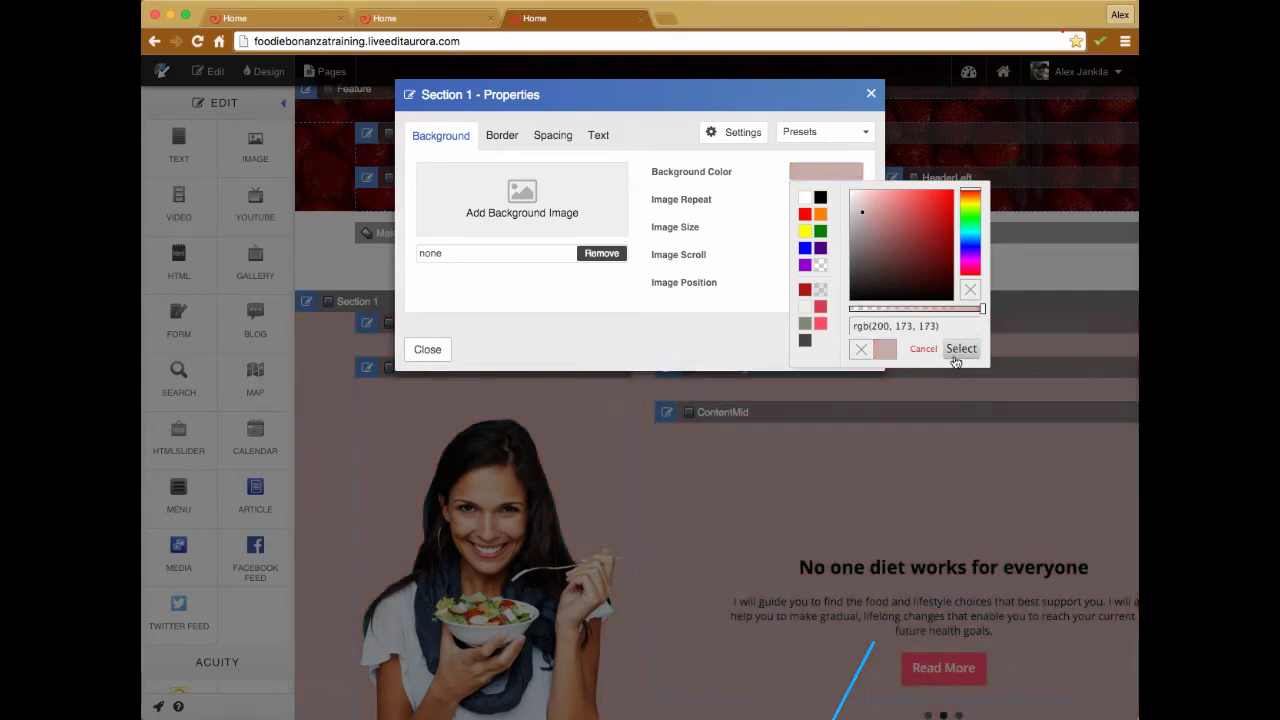
click(956, 358)
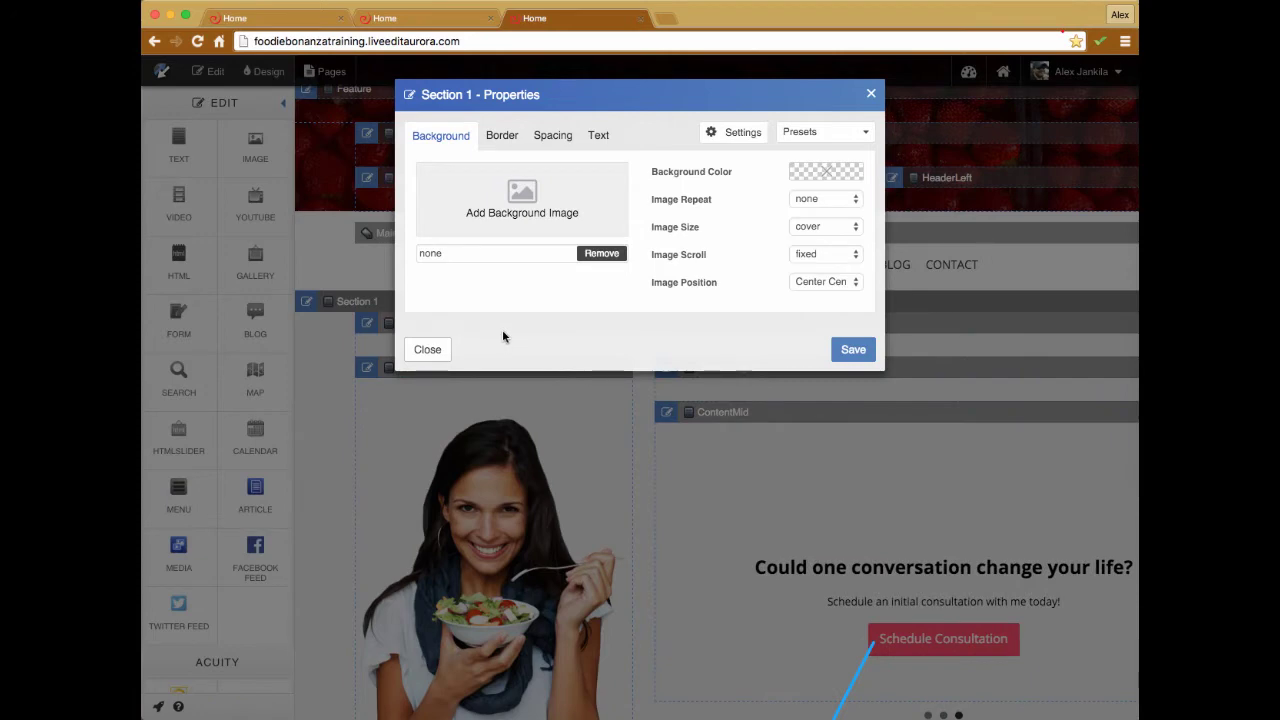
Clear the none entry from the image URL, view the background image choices, and close Section 1's properties without saving
double_click(480, 253)
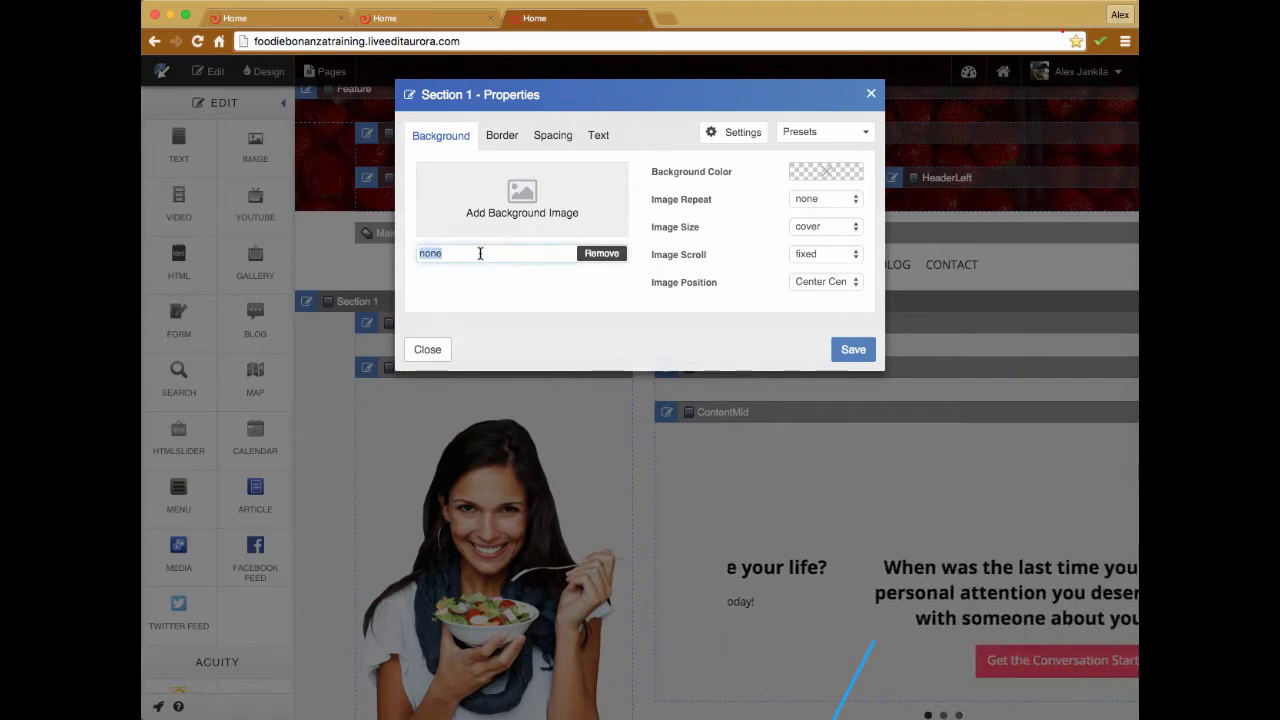
key(BackSpace)
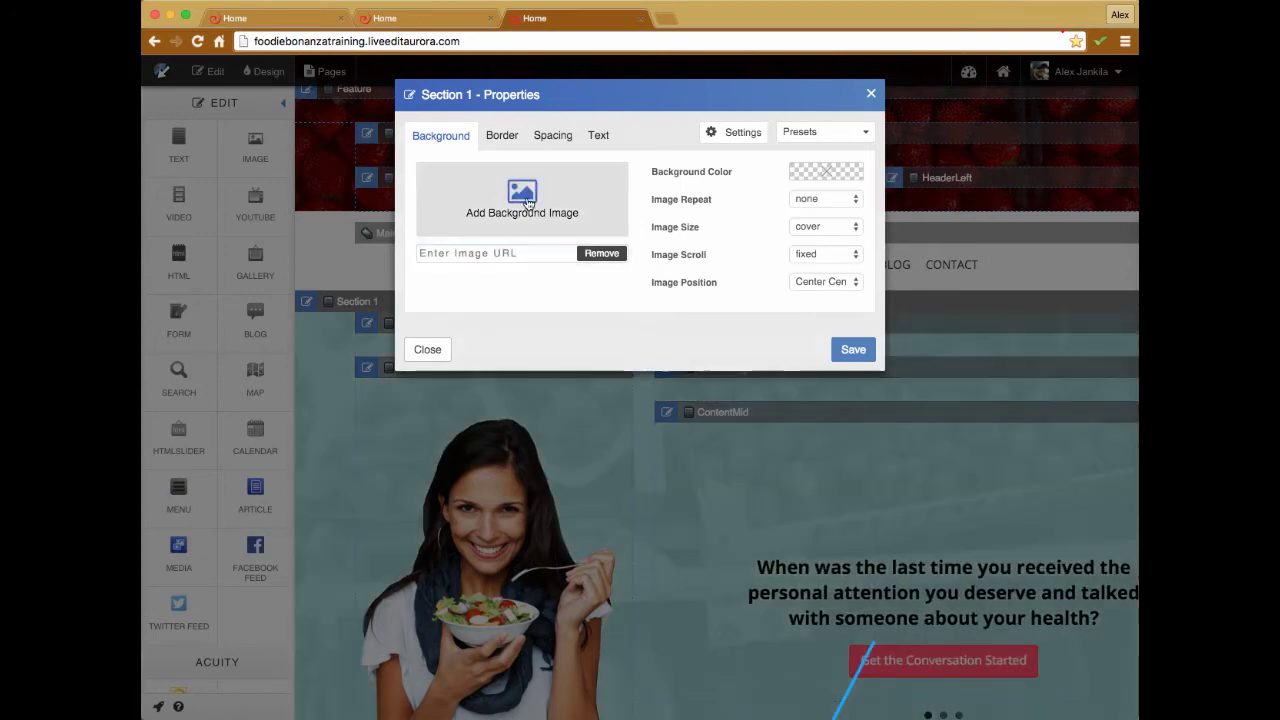
click(527, 203)
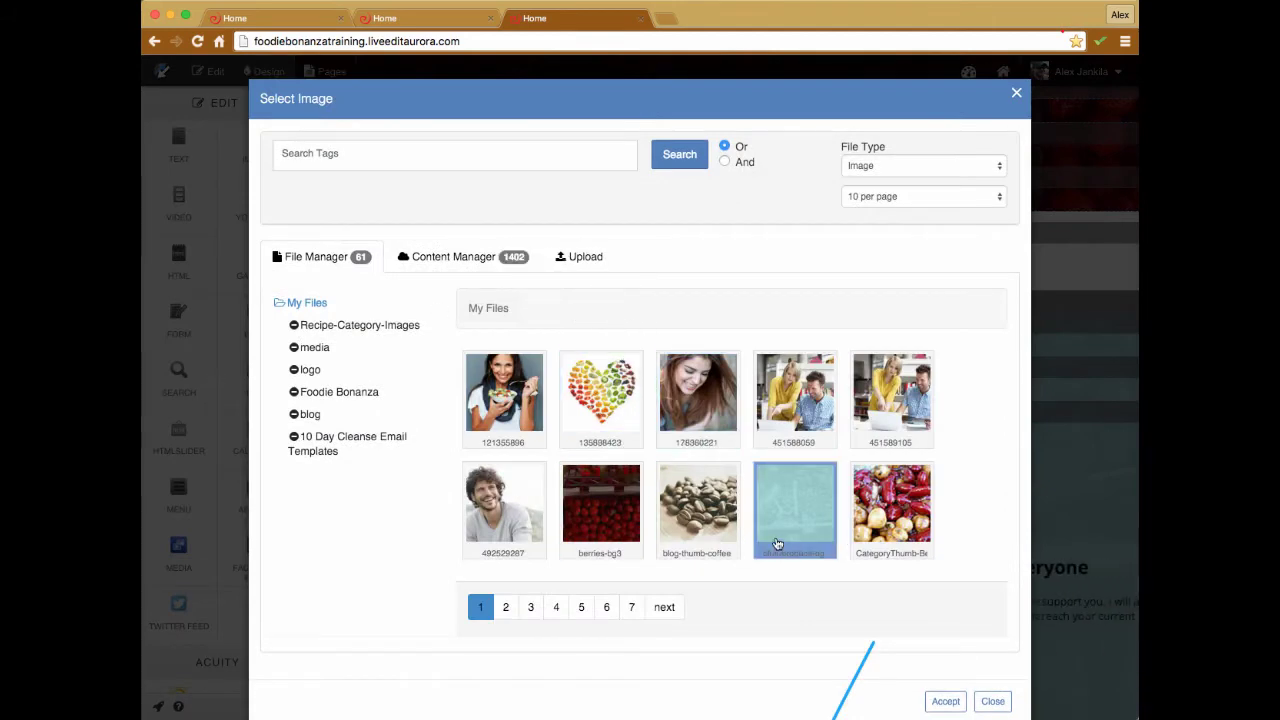
click(992, 701)
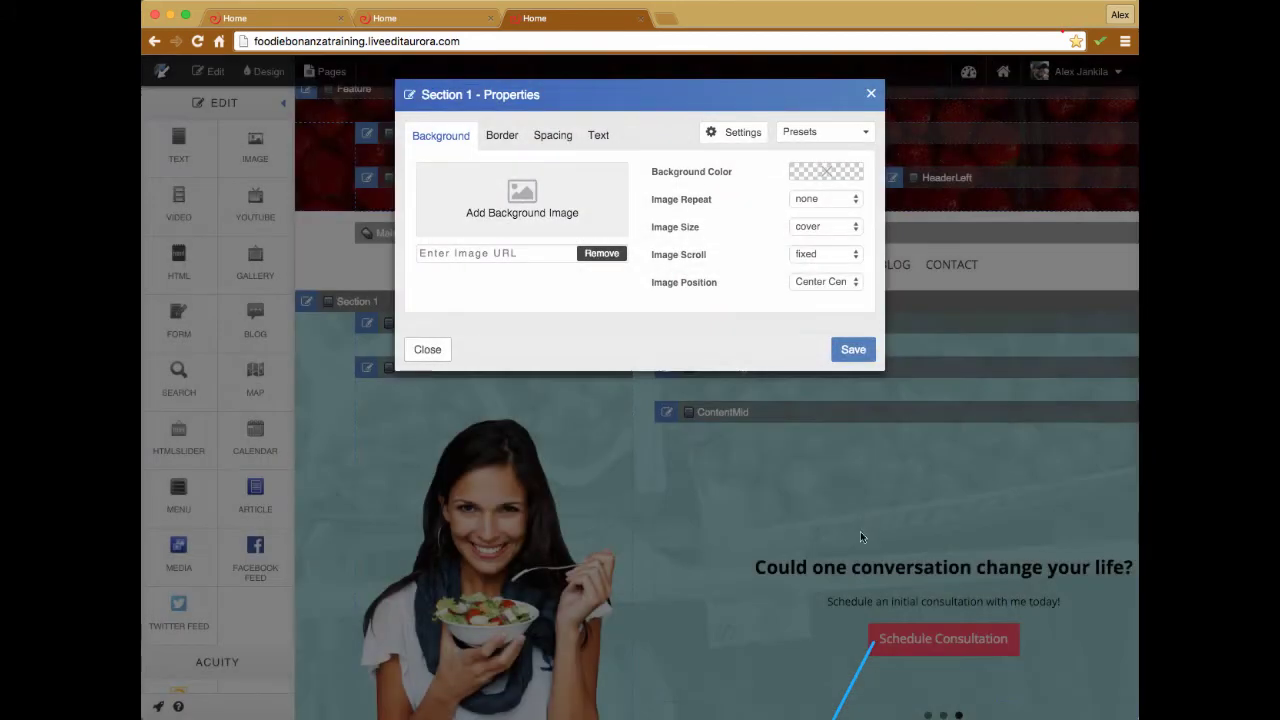
click(869, 93)
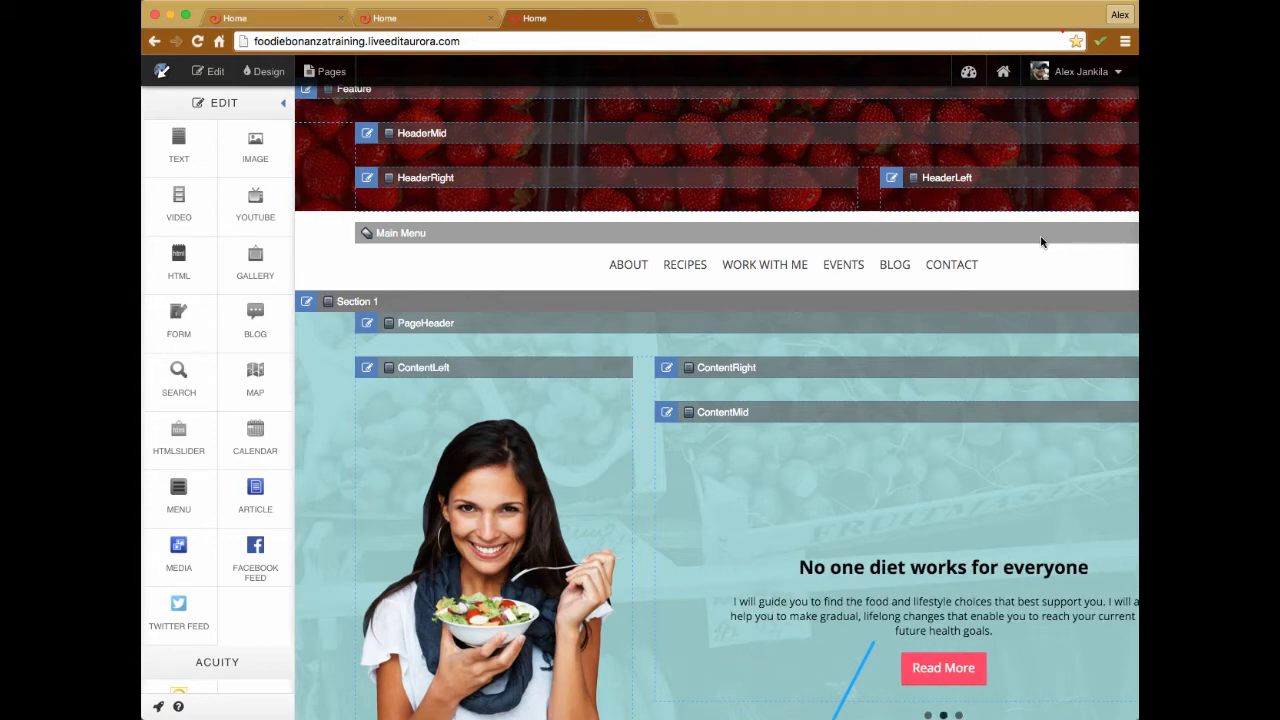
Check the home page outside edit mode and return it to edit mode
click(209, 71)
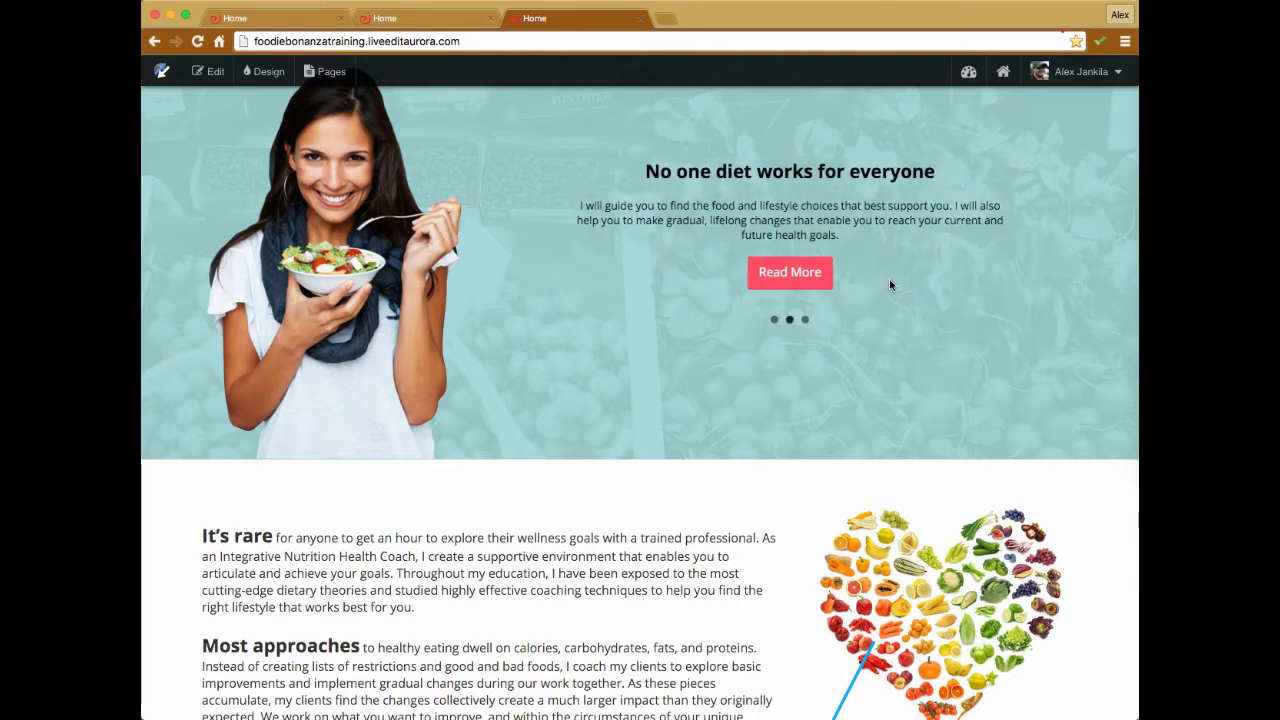
scroll(843, 286, up, 3)
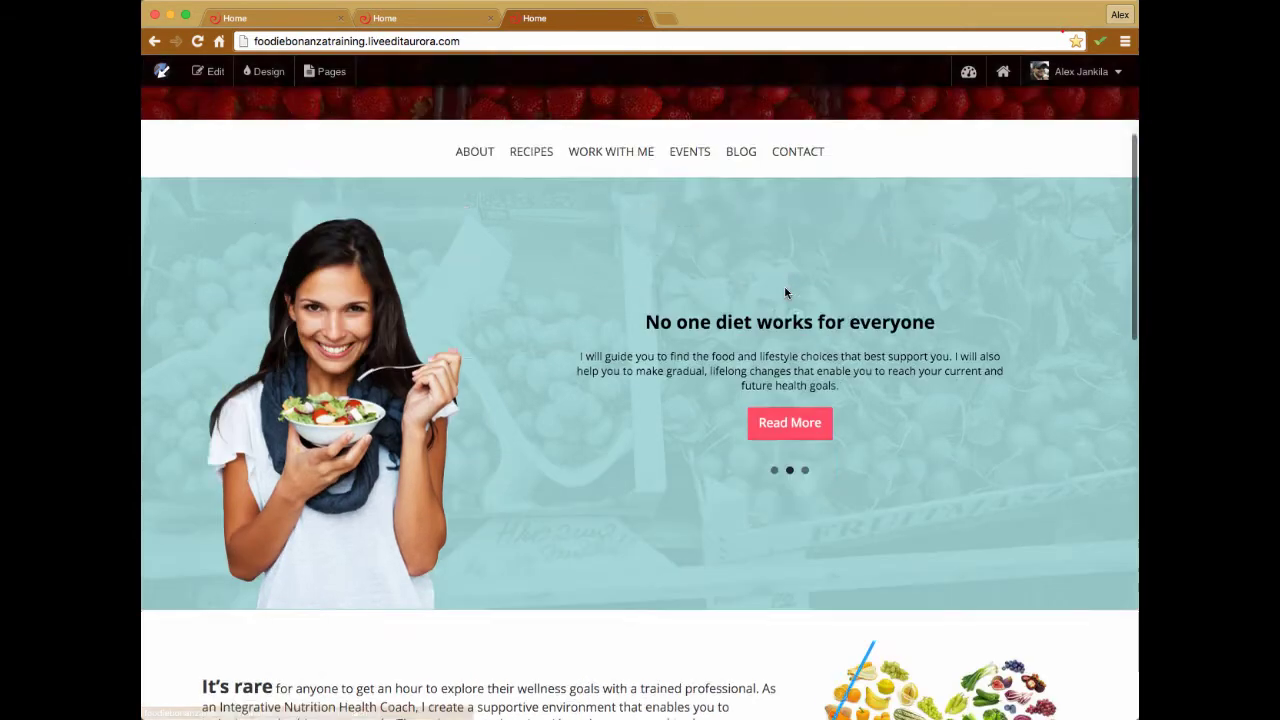
click(206, 74)
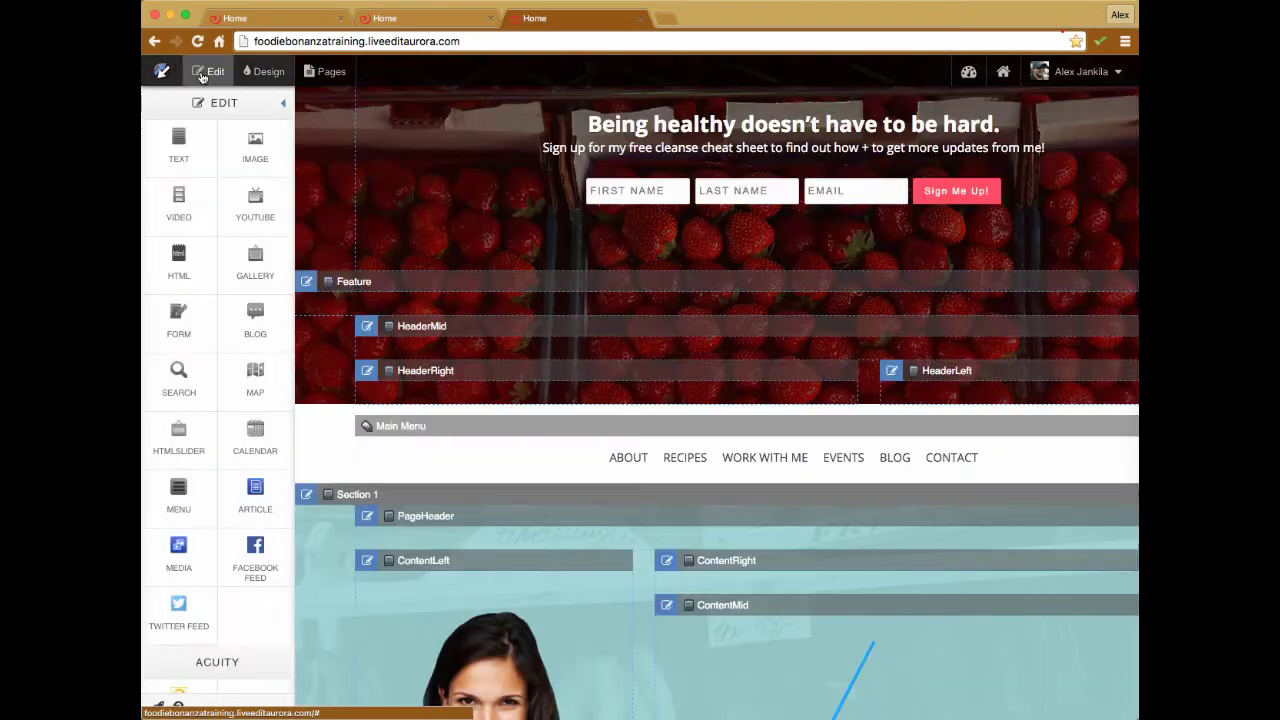
Open Section 1's properties, look at the background image choices, and replace the image URL with none
scroll(310, 285, down, 4)
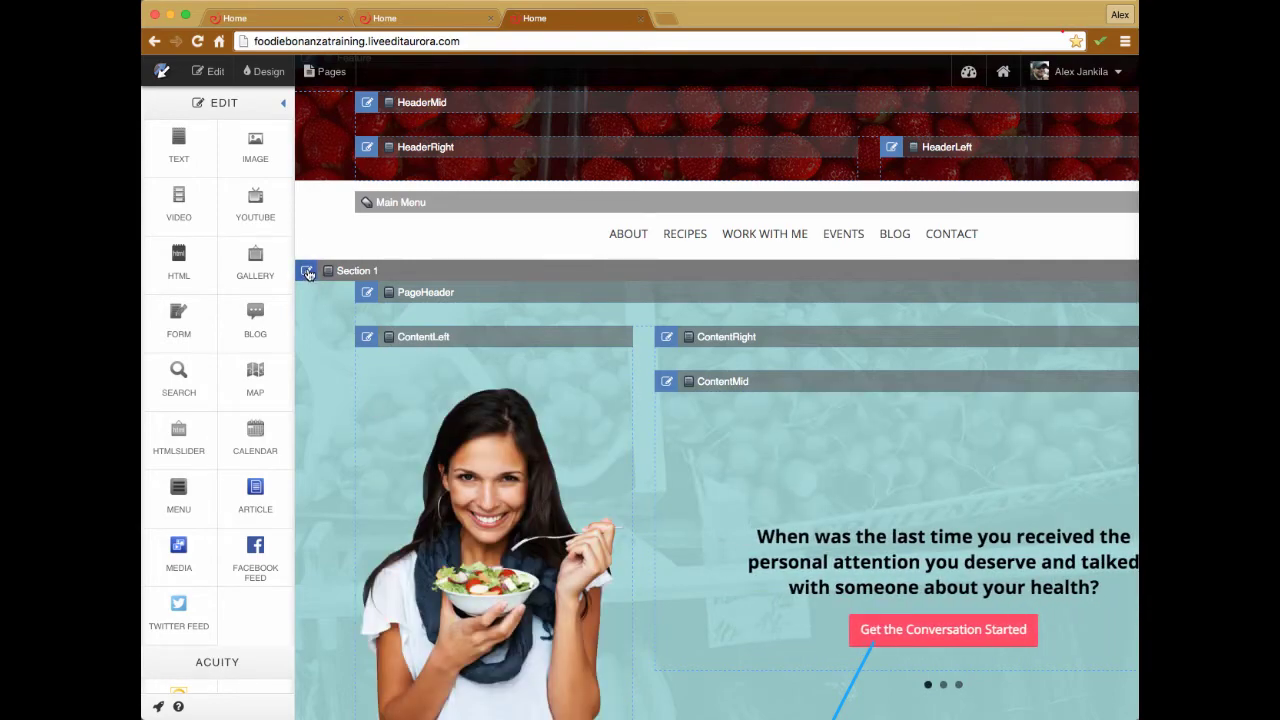
click(307, 272)
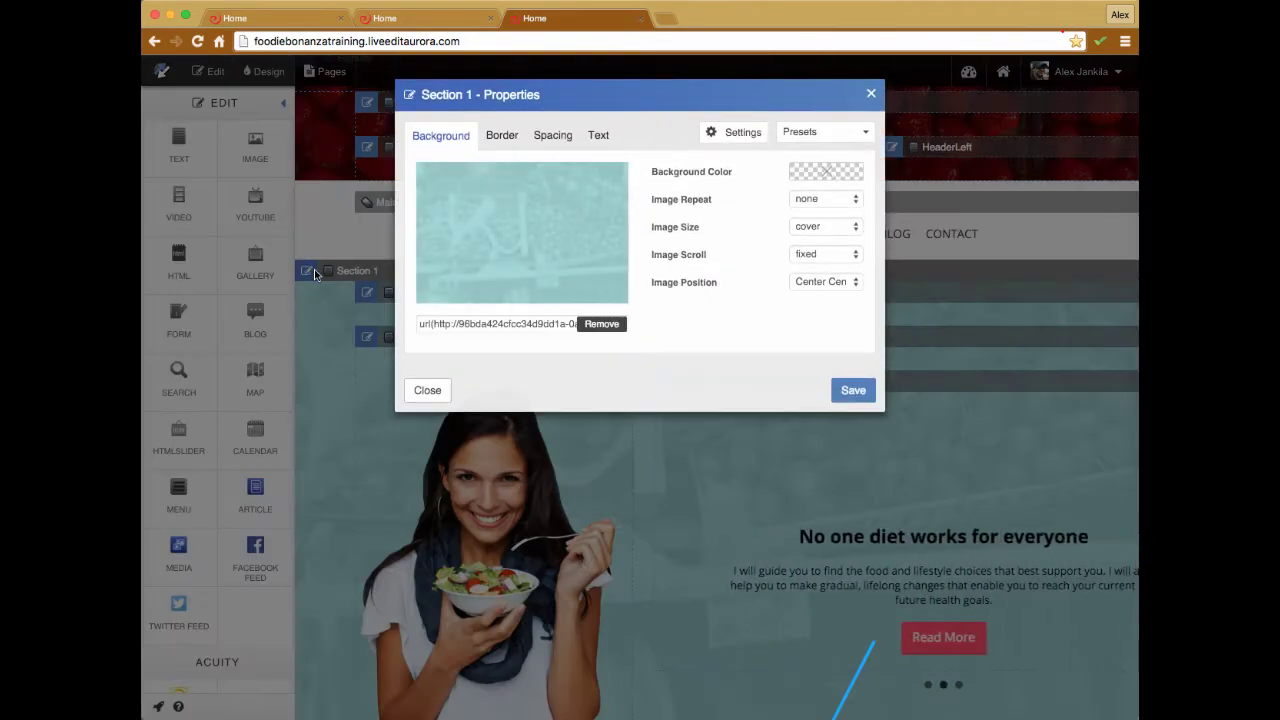
click(521, 234)
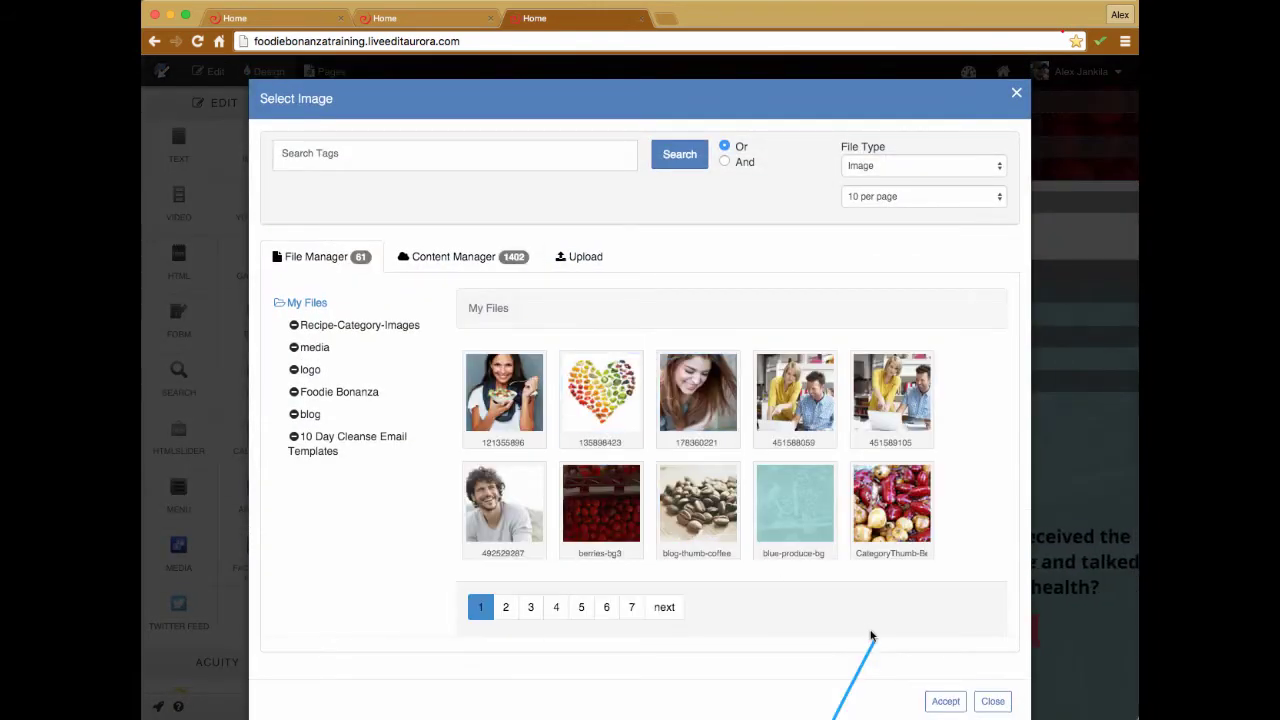
click(992, 701)
triple_click(530, 327)
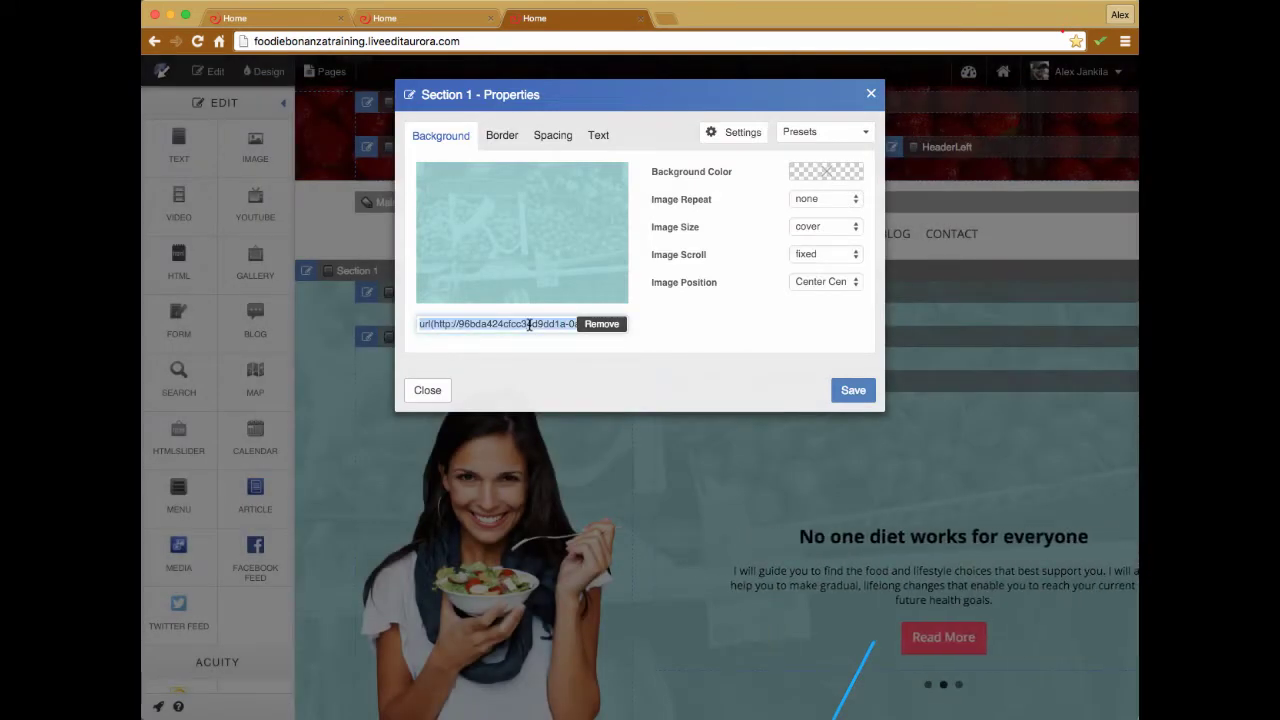
text(none)
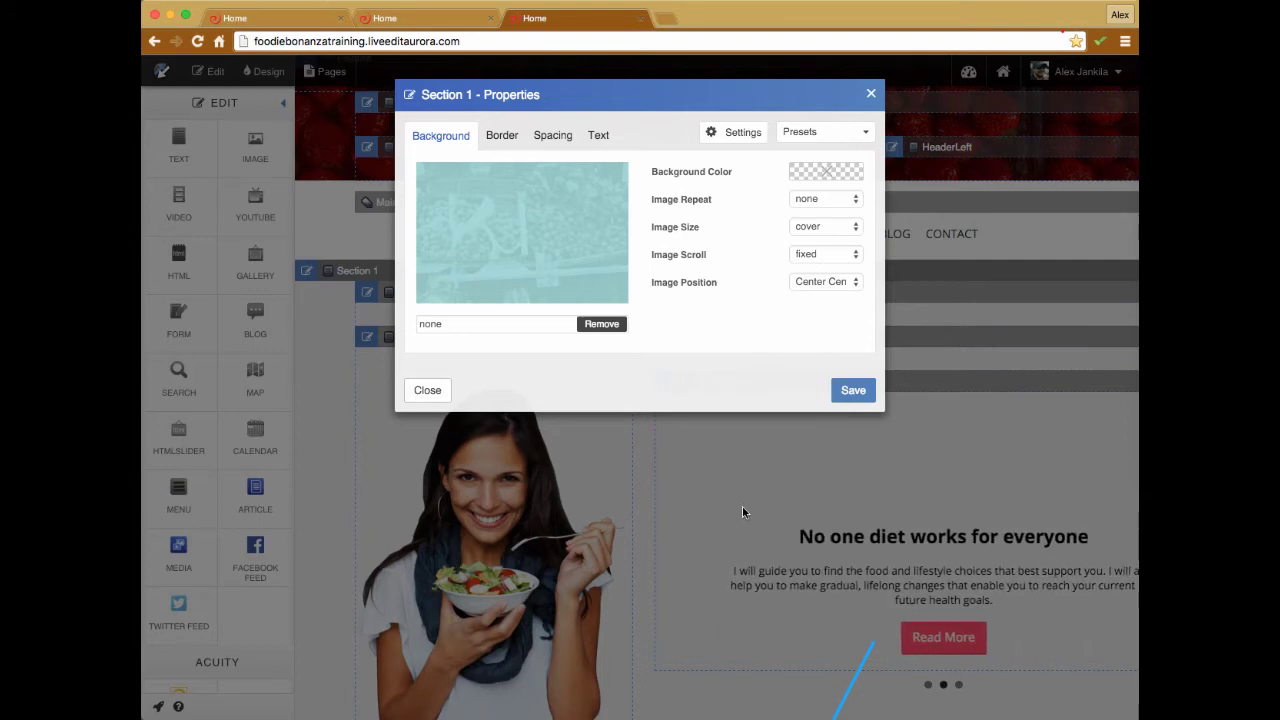
Try the background color rgb(250, 250, 250) on Section 1 and cancel the color choice
click(815, 174)
drag(878, 204, 848, 196)
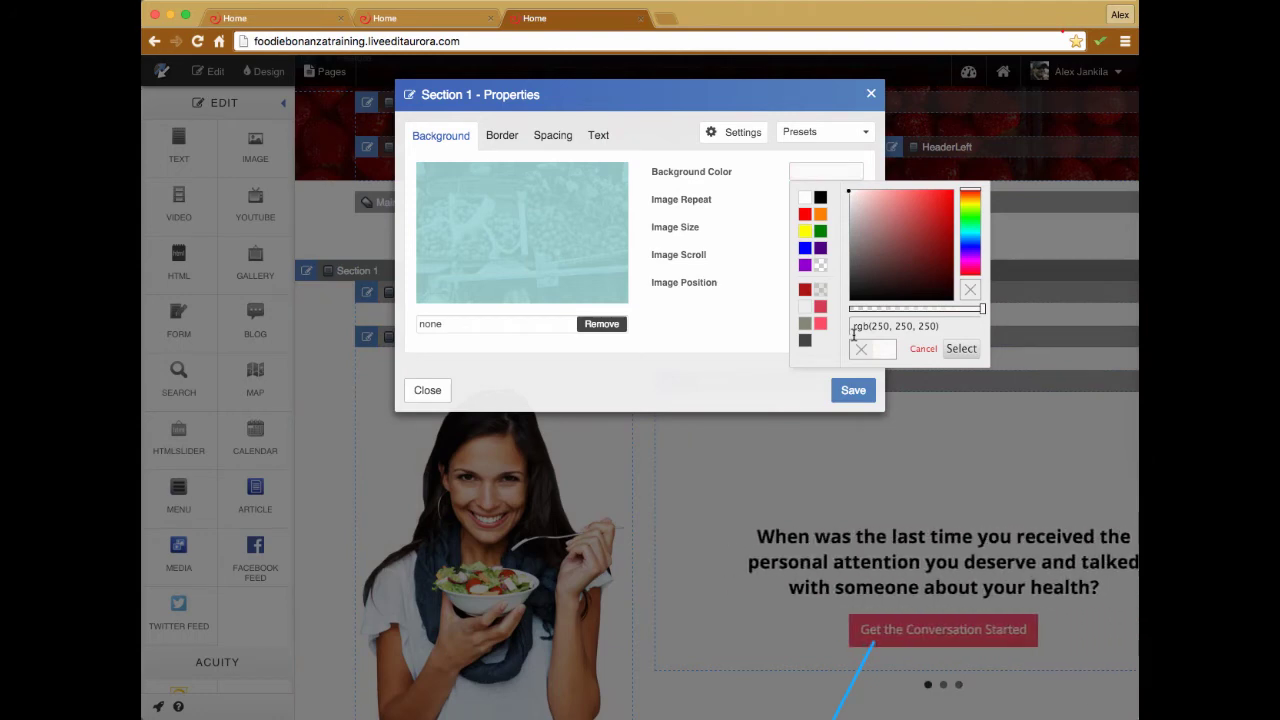
click(923, 348)
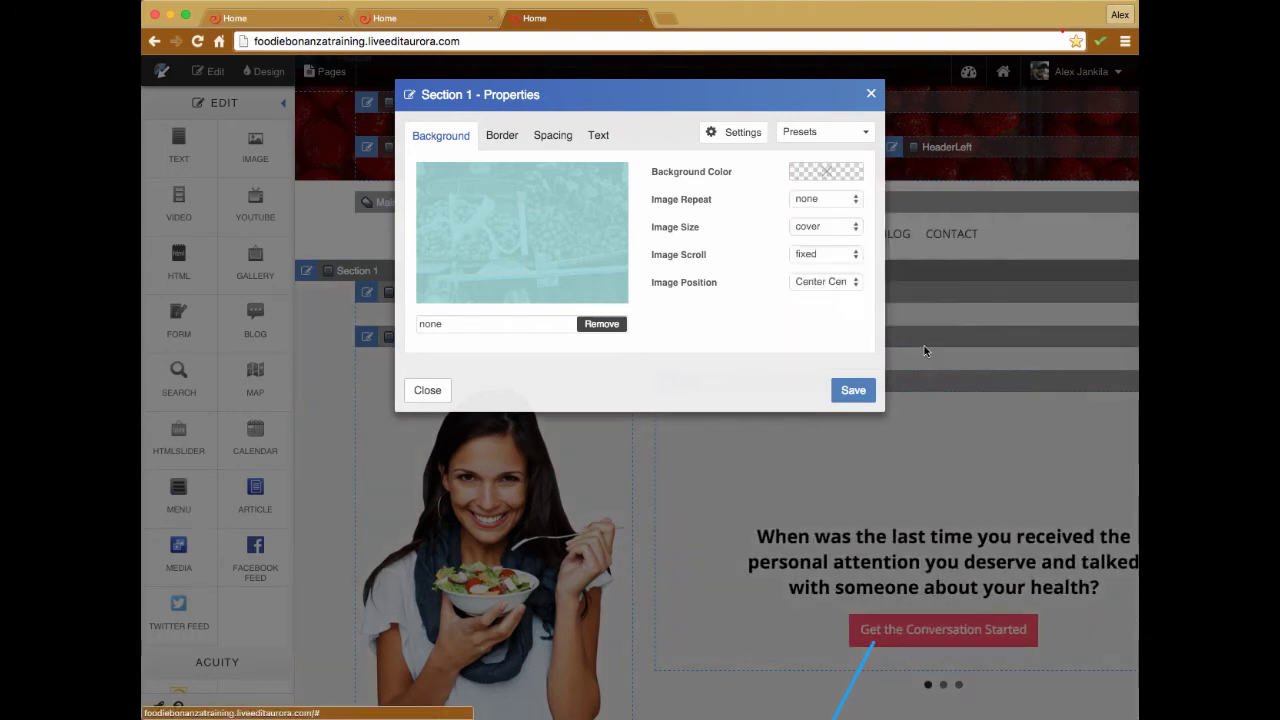
Preview the blue-produce-bg image as a background choice, and close the image selection and Section 1's properties without saving
click(575, 232)
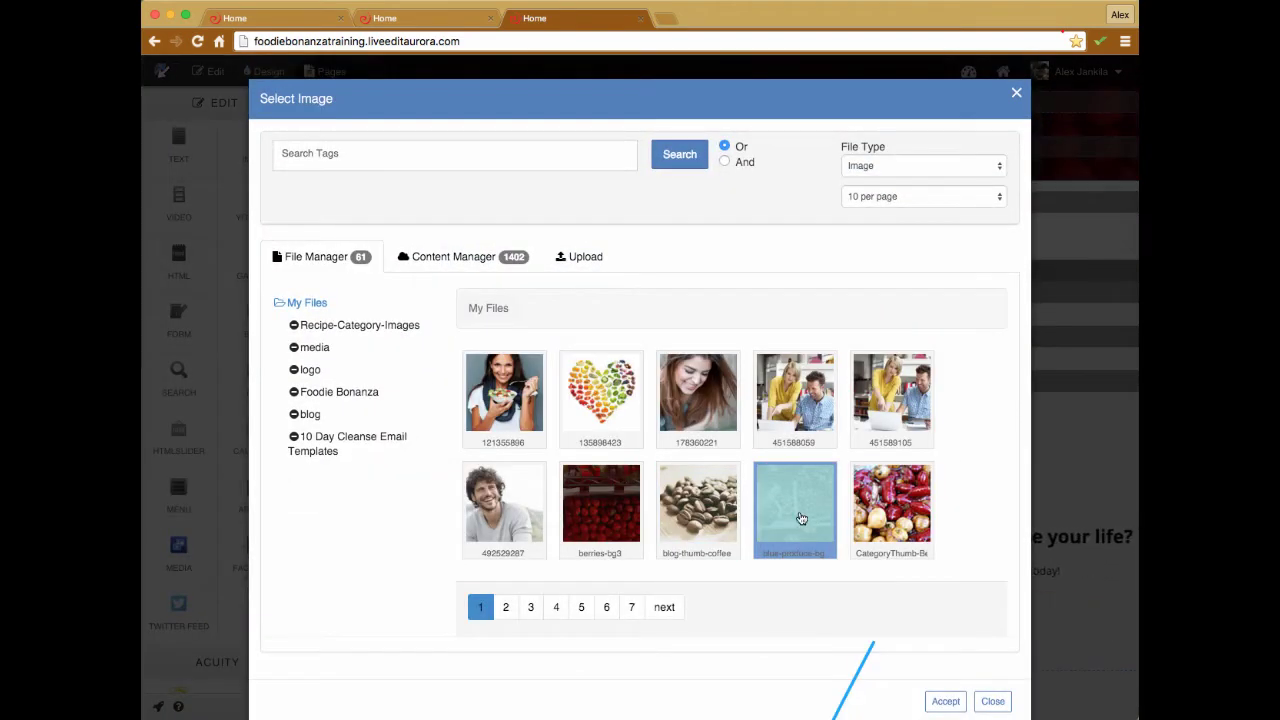
click(799, 514)
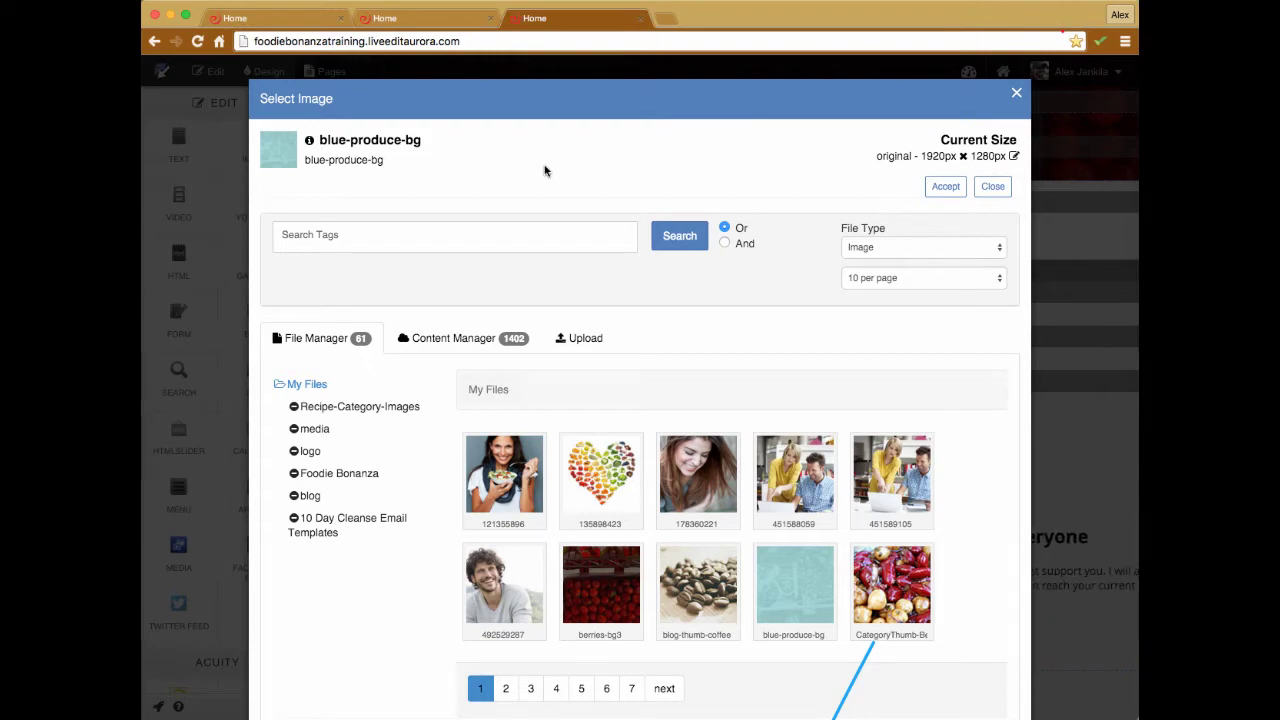
click(1014, 95)
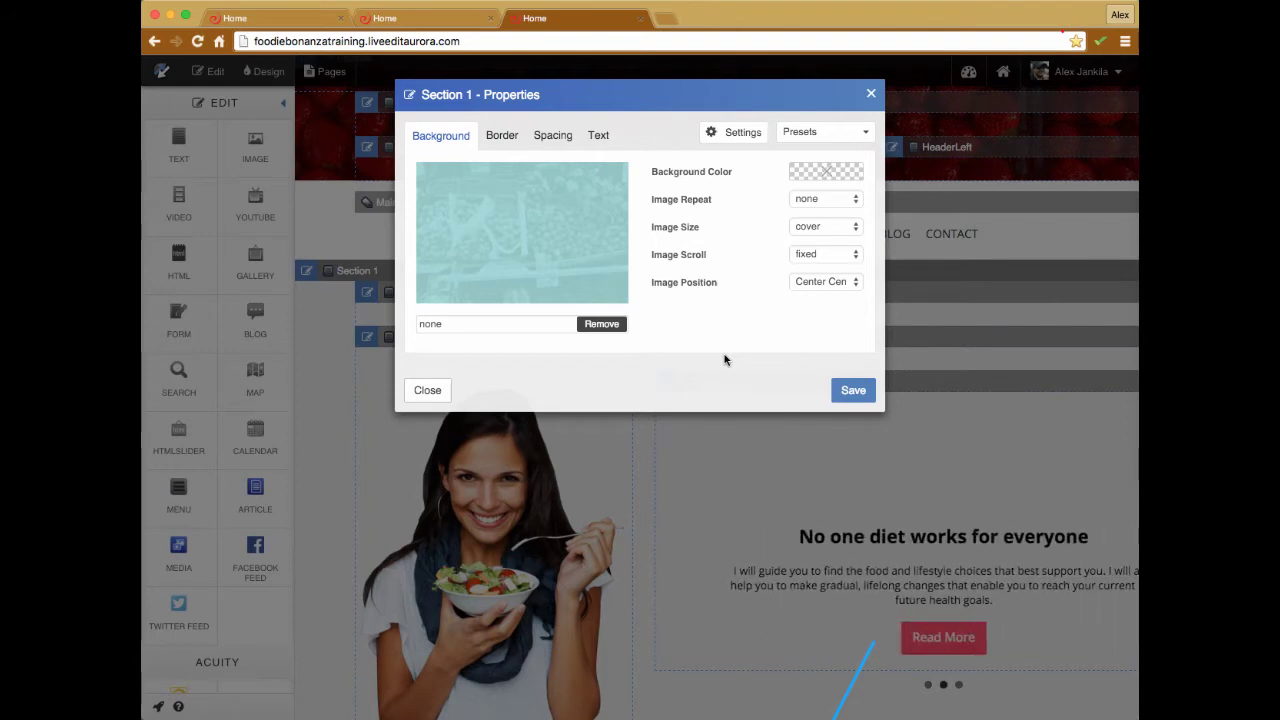
click(871, 94)
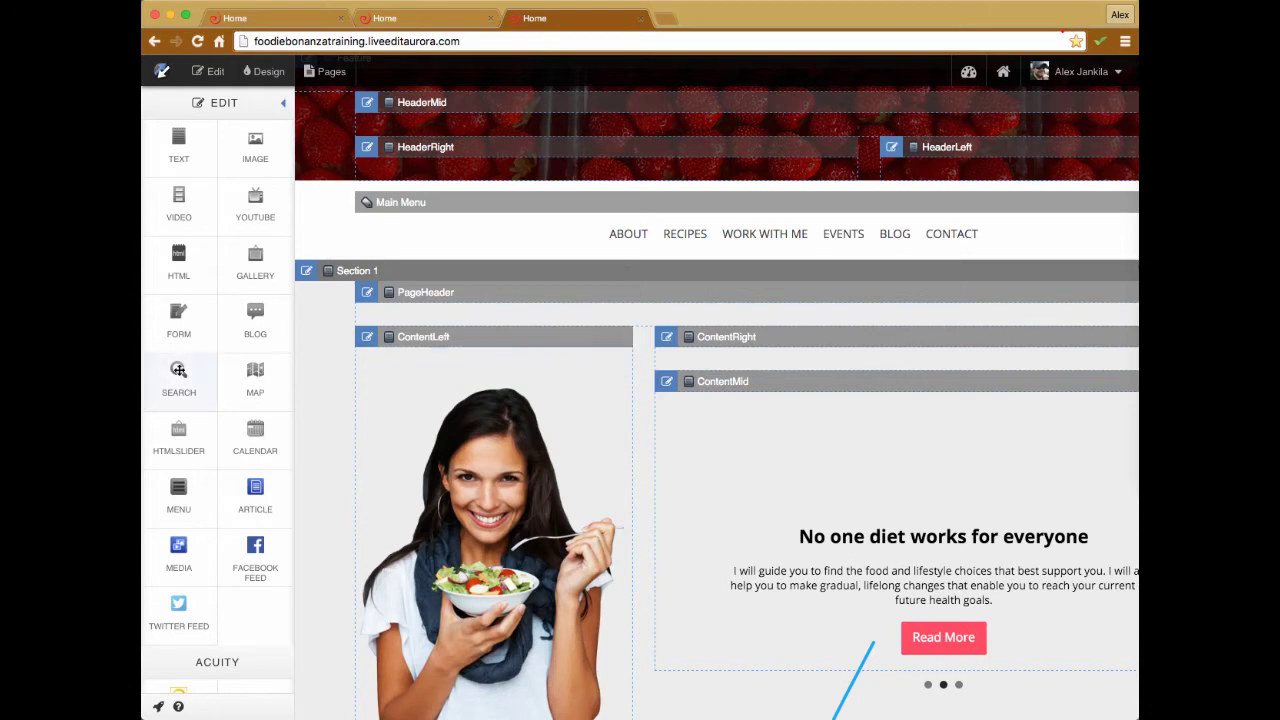
Try the background color rgb(81, 43, 43) on Section 1 with its image URL still in place, and cancel the color
click(306, 271)
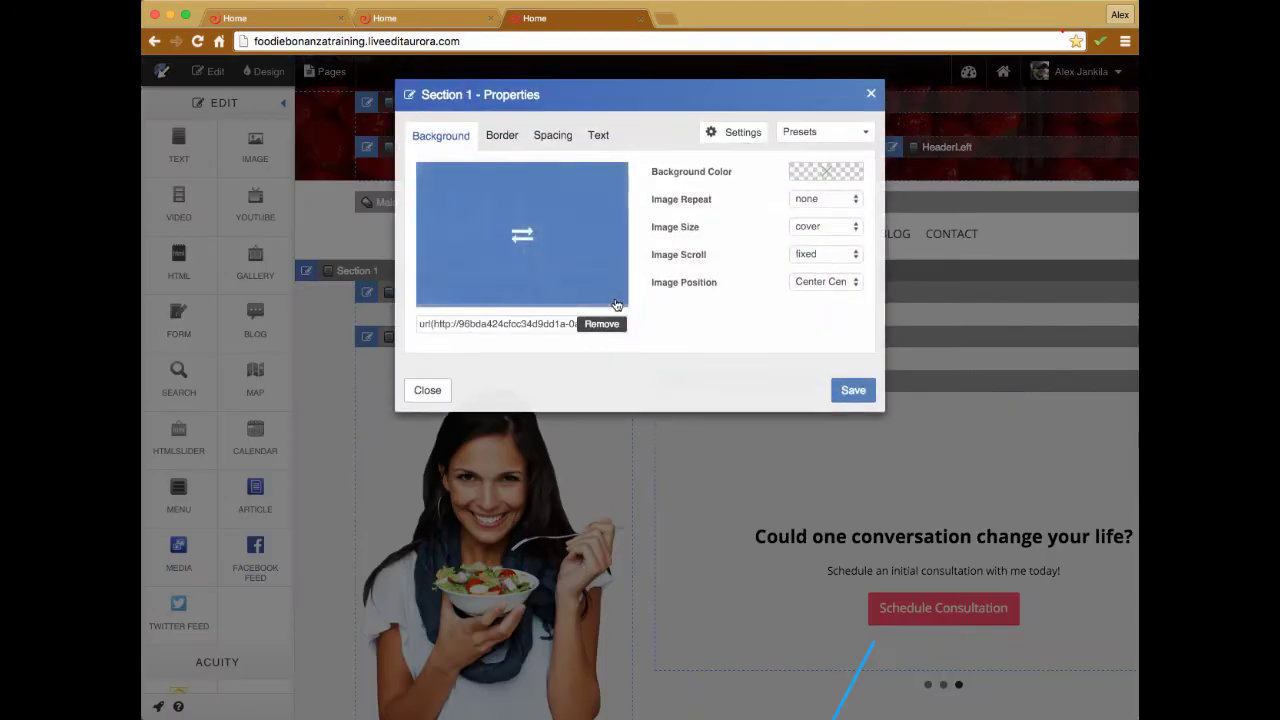
triple_click(478, 322)
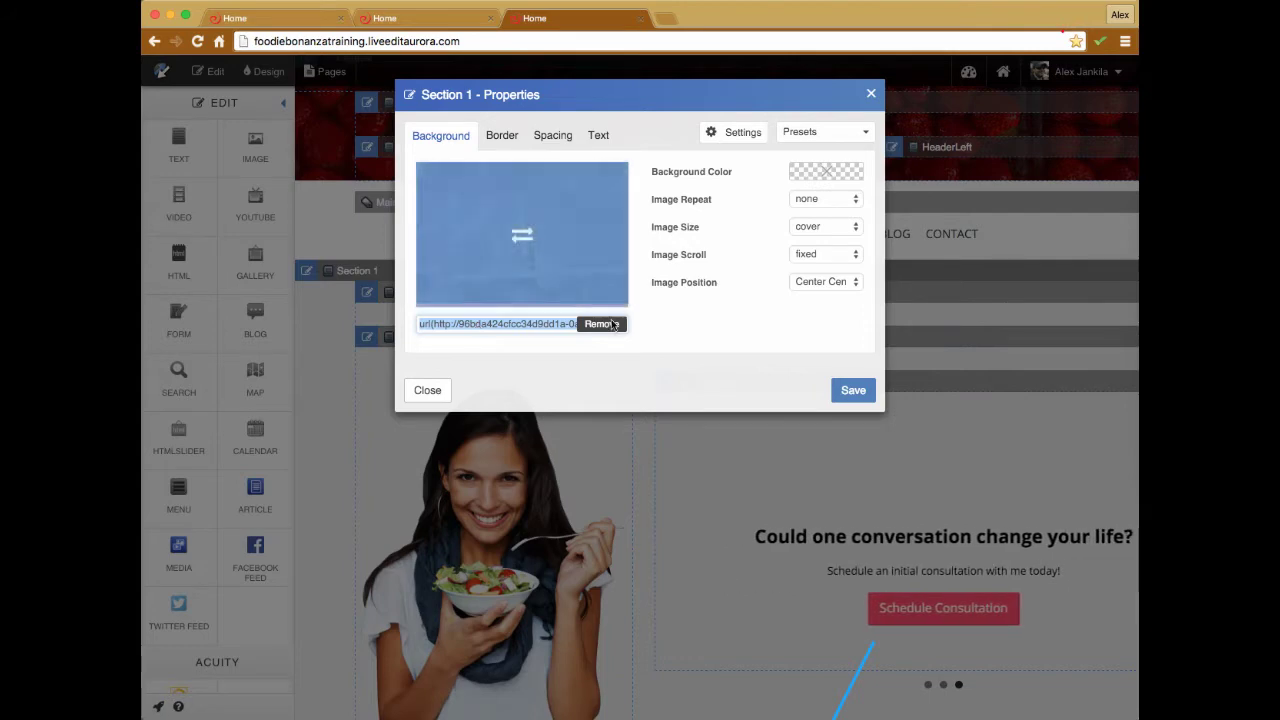
click(826, 344)
click(806, 176)
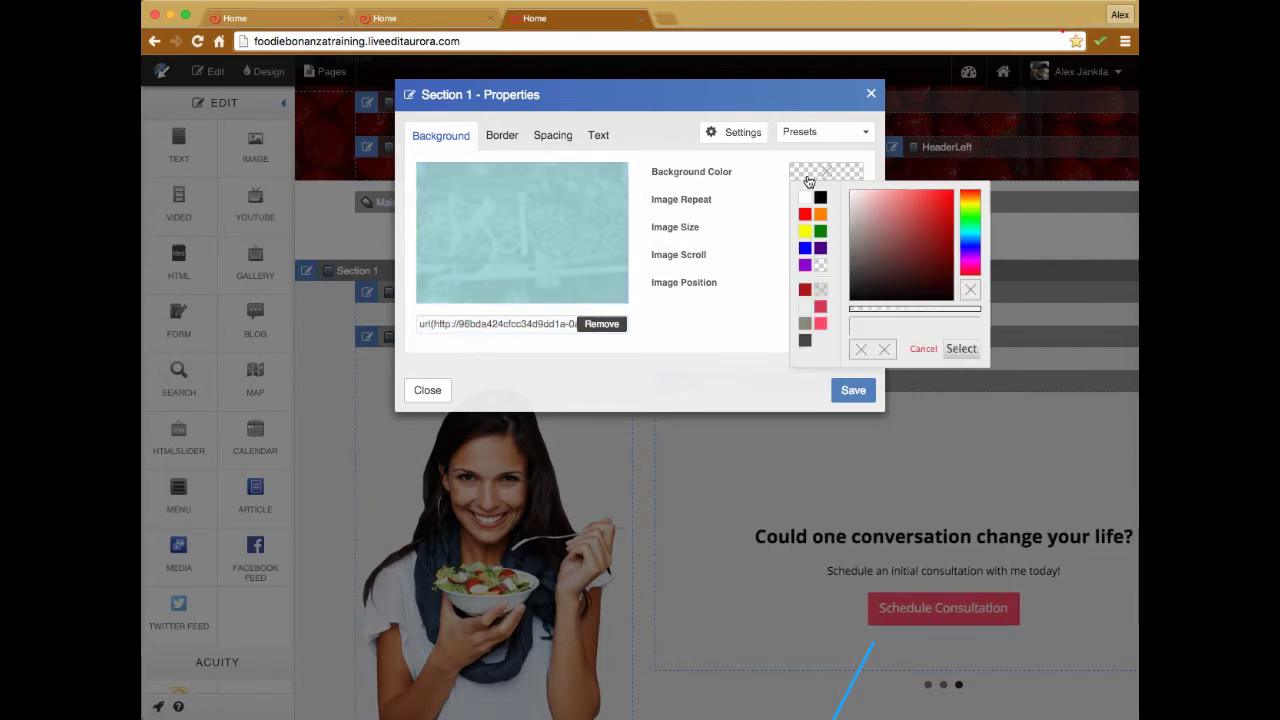
click(877, 196)
click(898, 266)
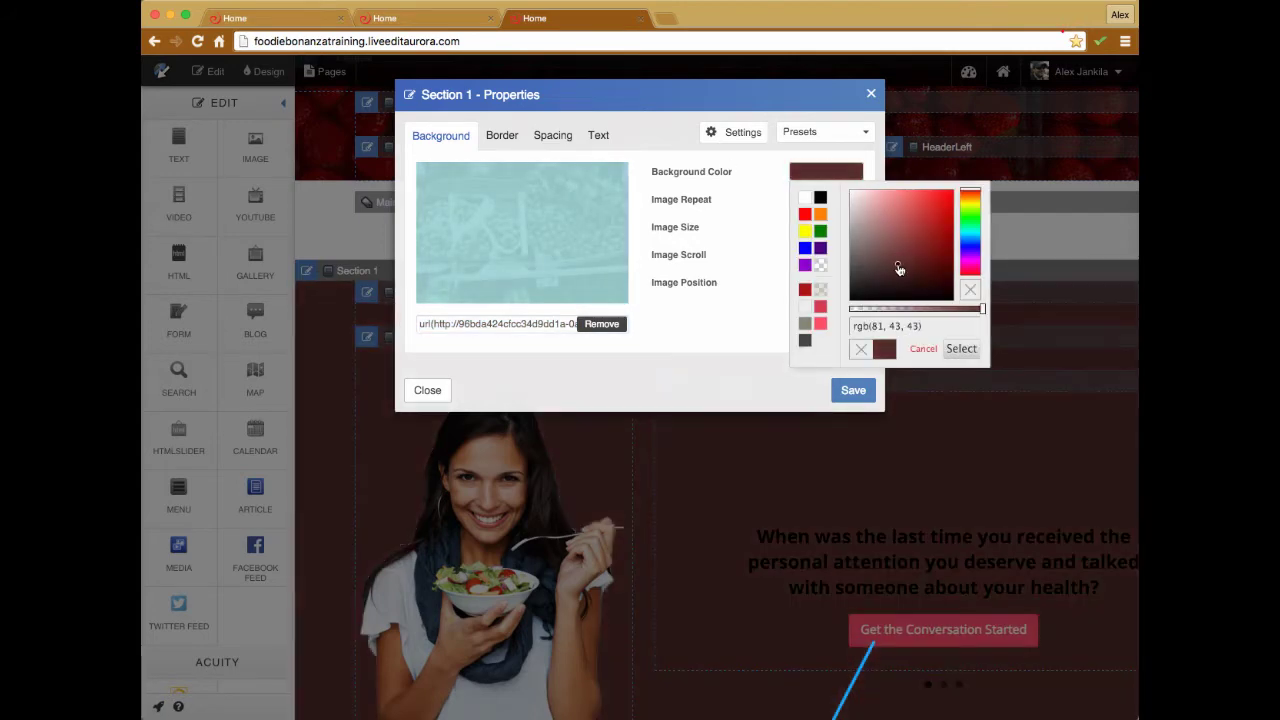
click(918, 352)
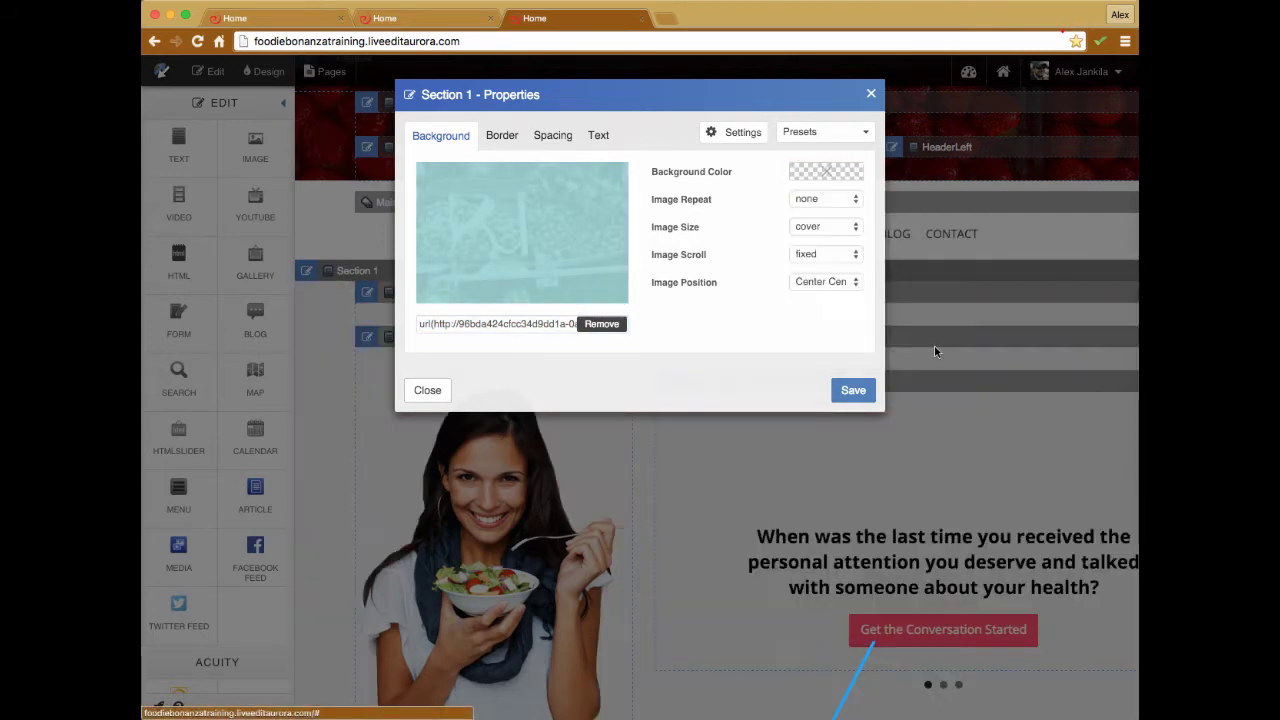
Close Section 1's properties without saving and check the home page outside edit mode before returning to it
click(873, 92)
click(207, 71)
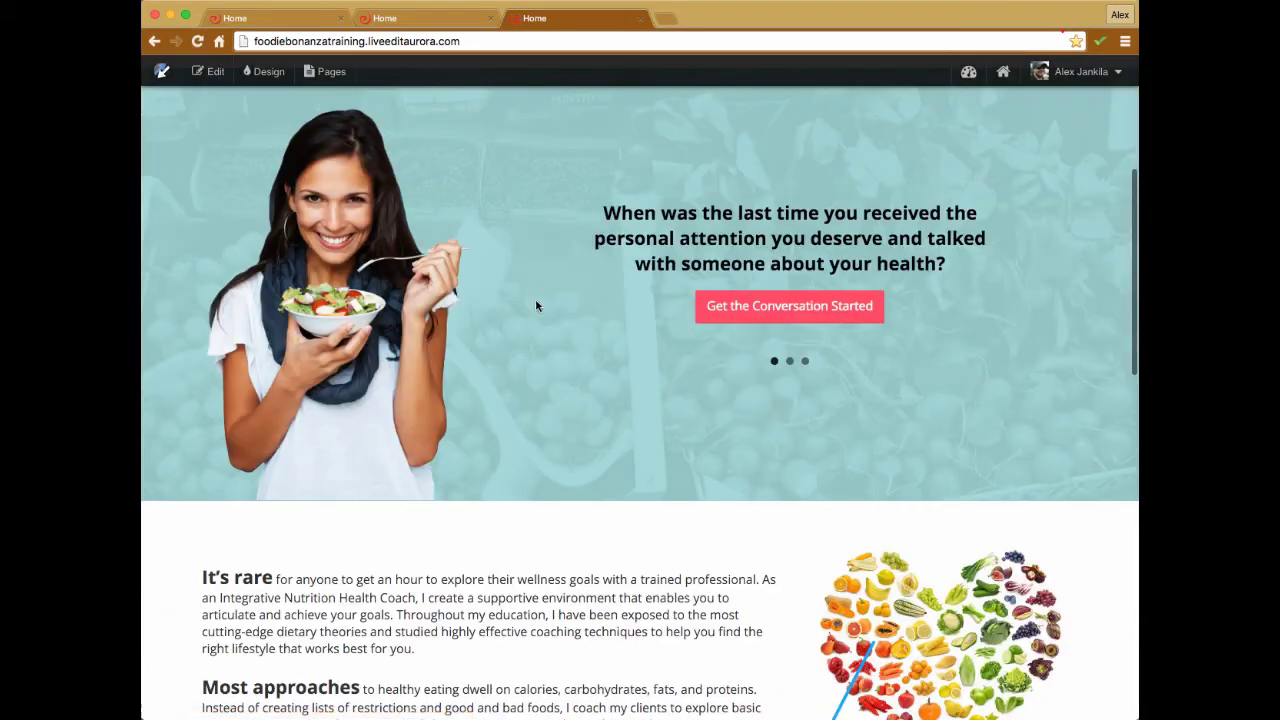
click(209, 71)
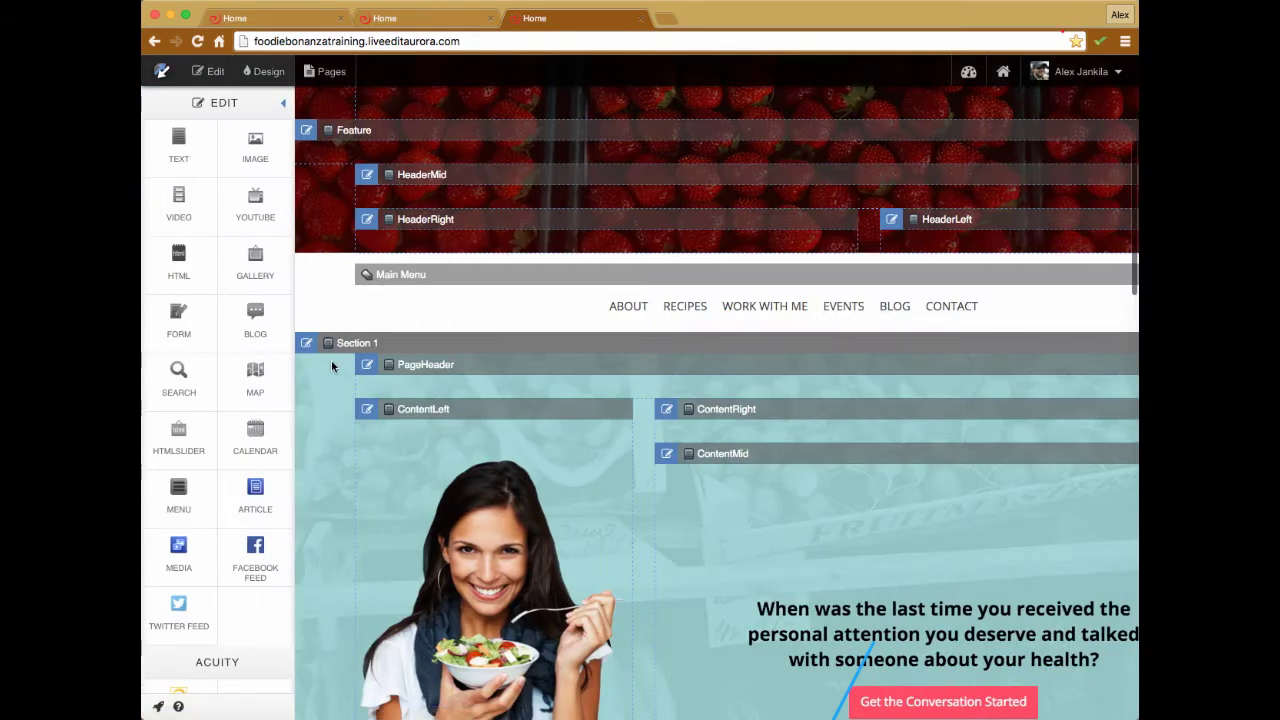
Try the background color rgb(204, 109, 109) behind Section 1's existing image without applying it
click(306, 343)
click(816, 171)
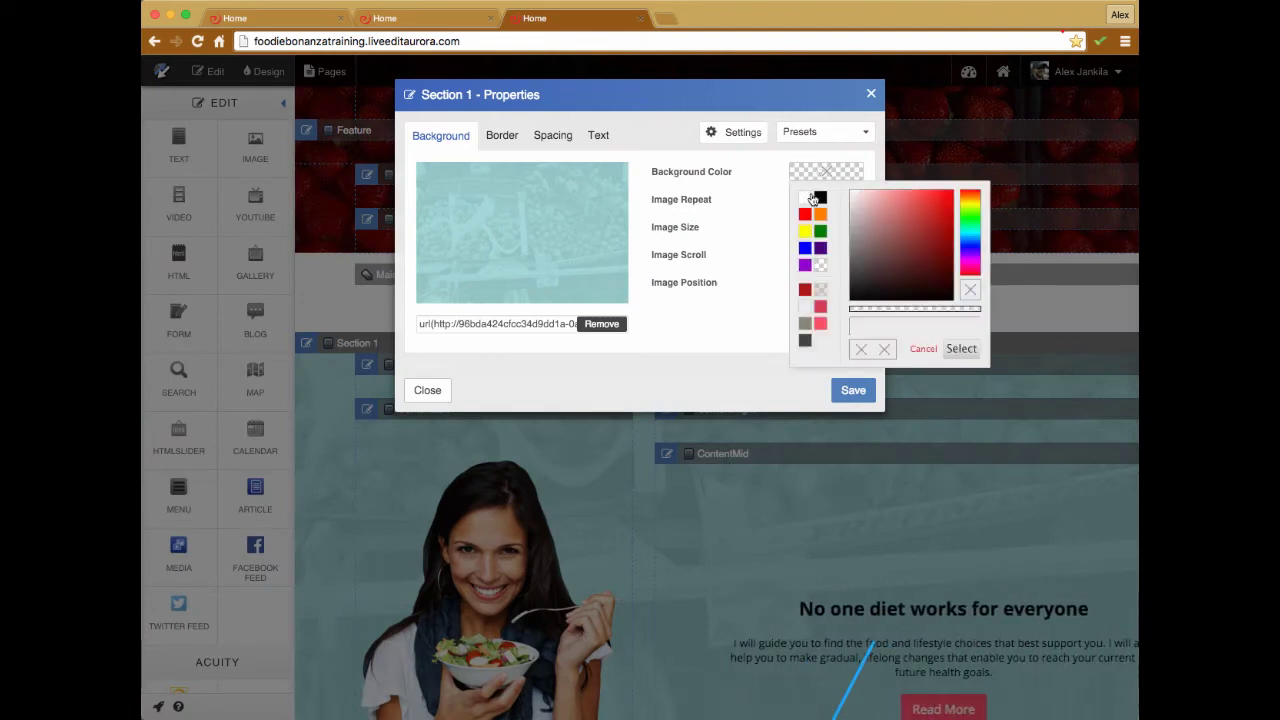
drag(915, 257, 899, 227)
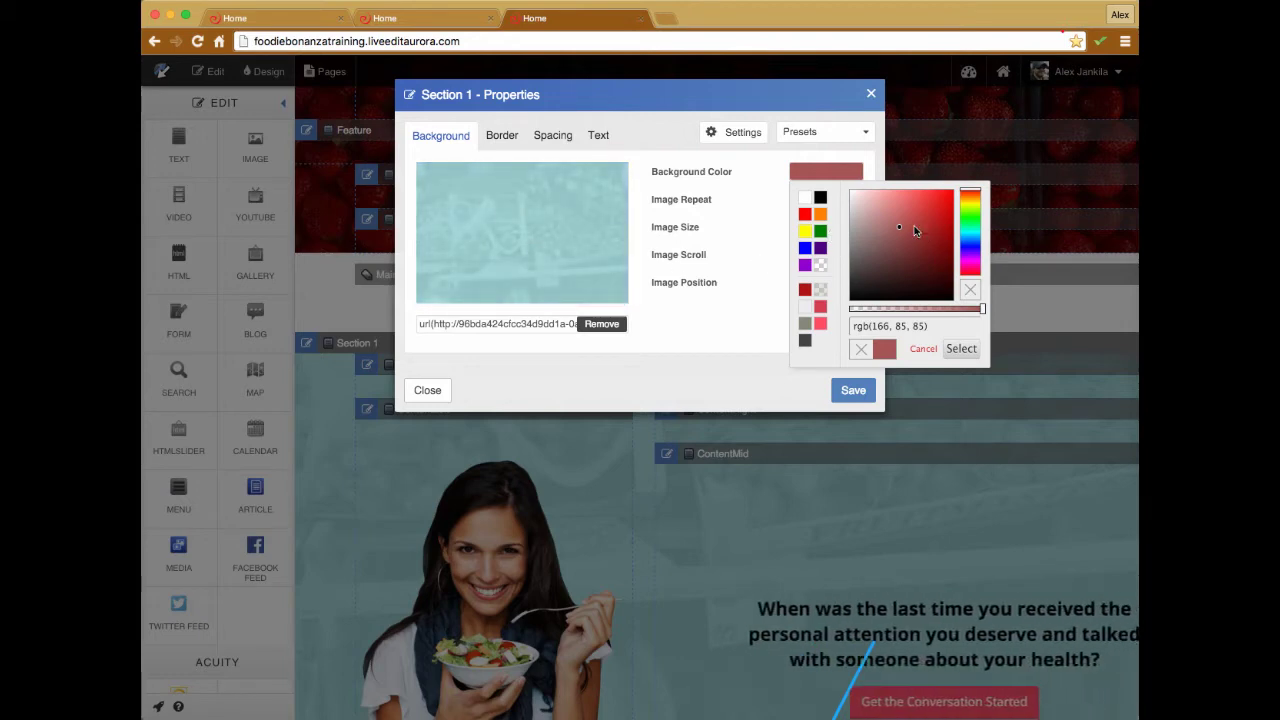
mouse_move(912, 229)
mouse_down()
mouse_move(884, 209)
mouse_move(896, 210)
mouse_up()
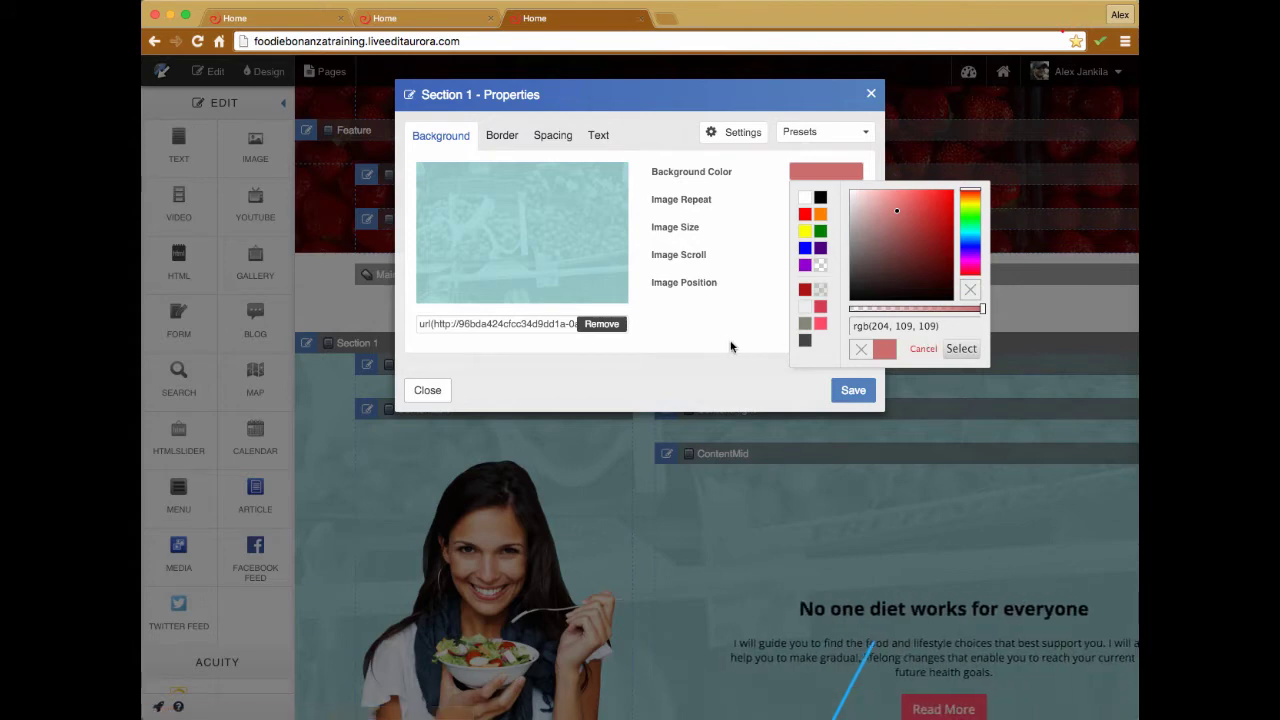
click(697, 342)
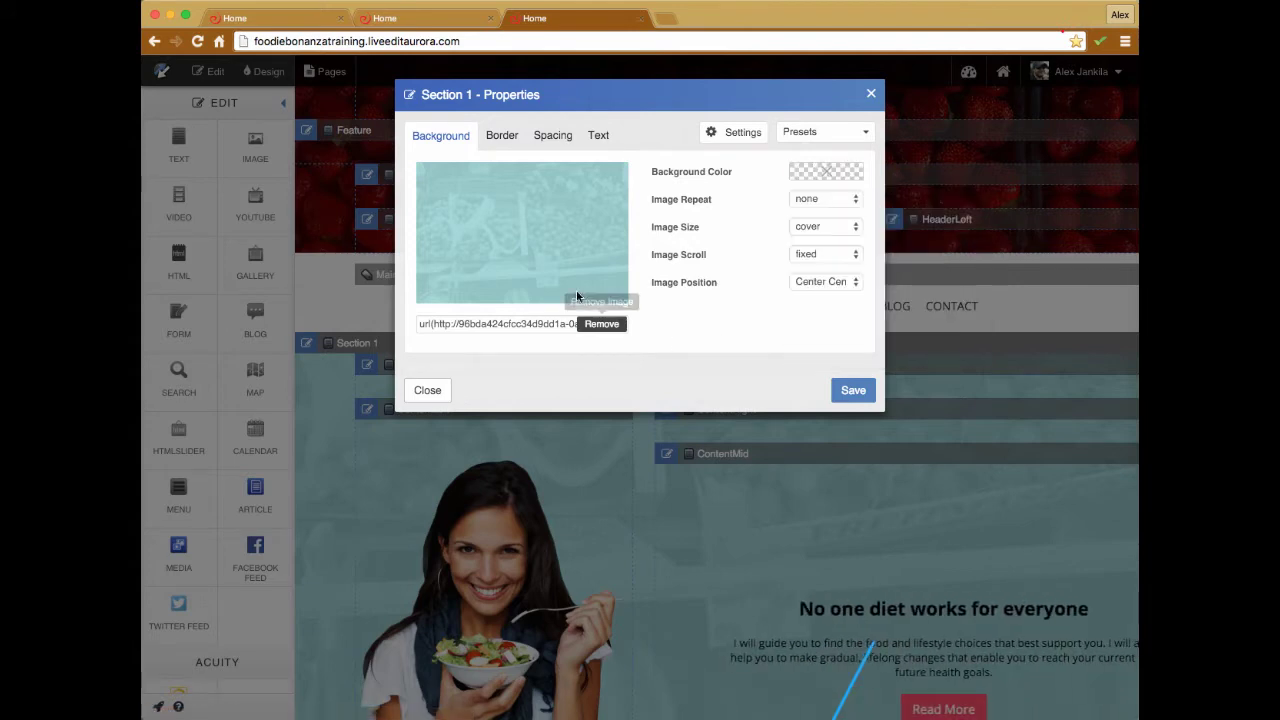
Replace Section 1's background image URL with none, set the background color to the gray-green preset, and save
triple_click(537, 323)
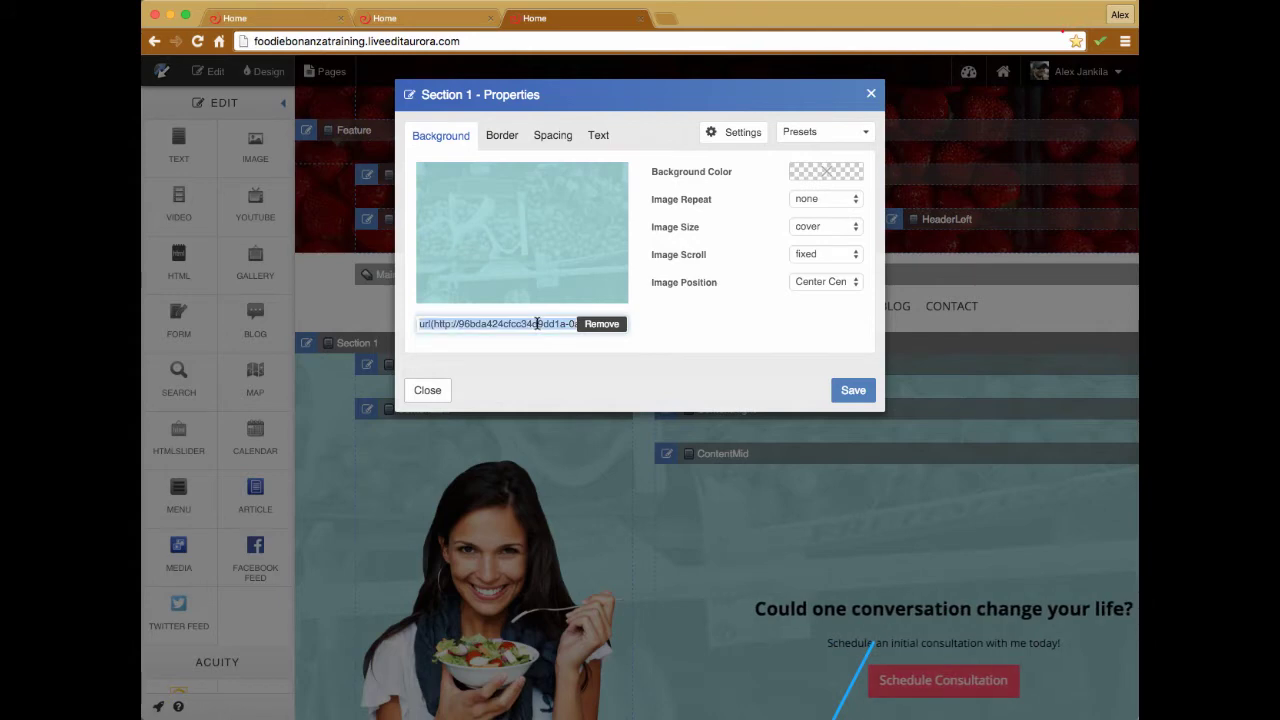
text(none)
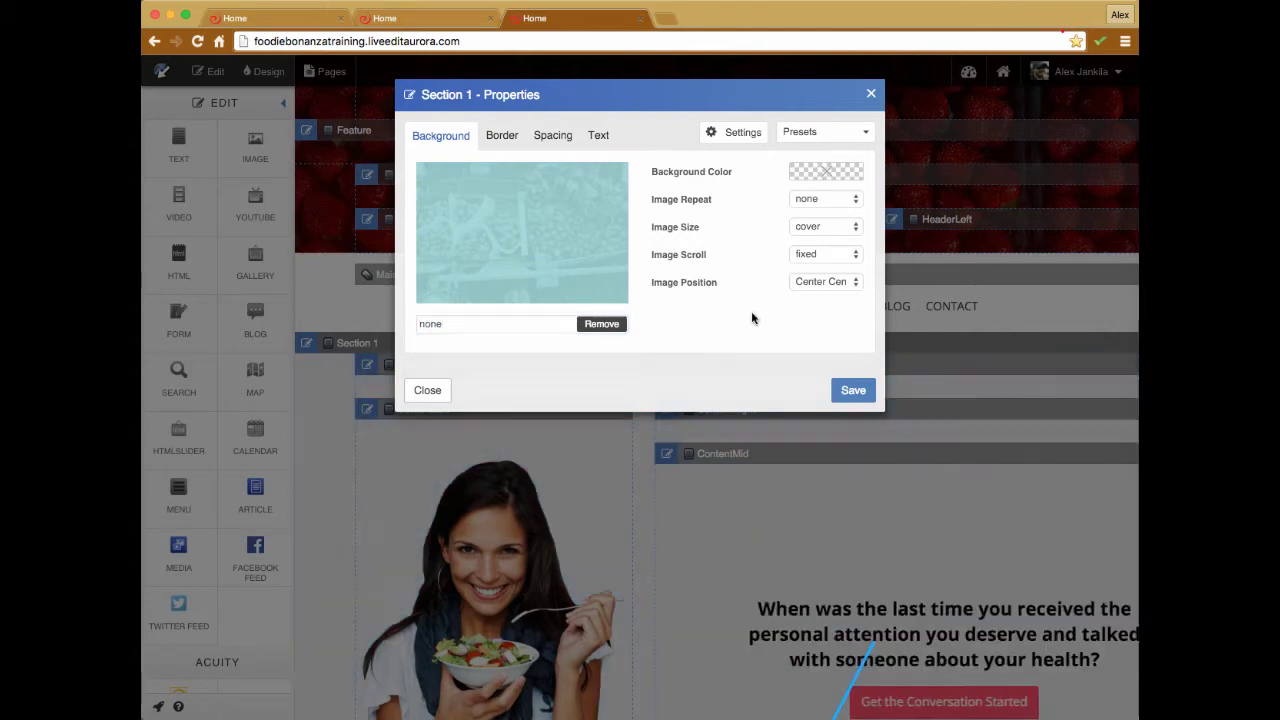
click(823, 176)
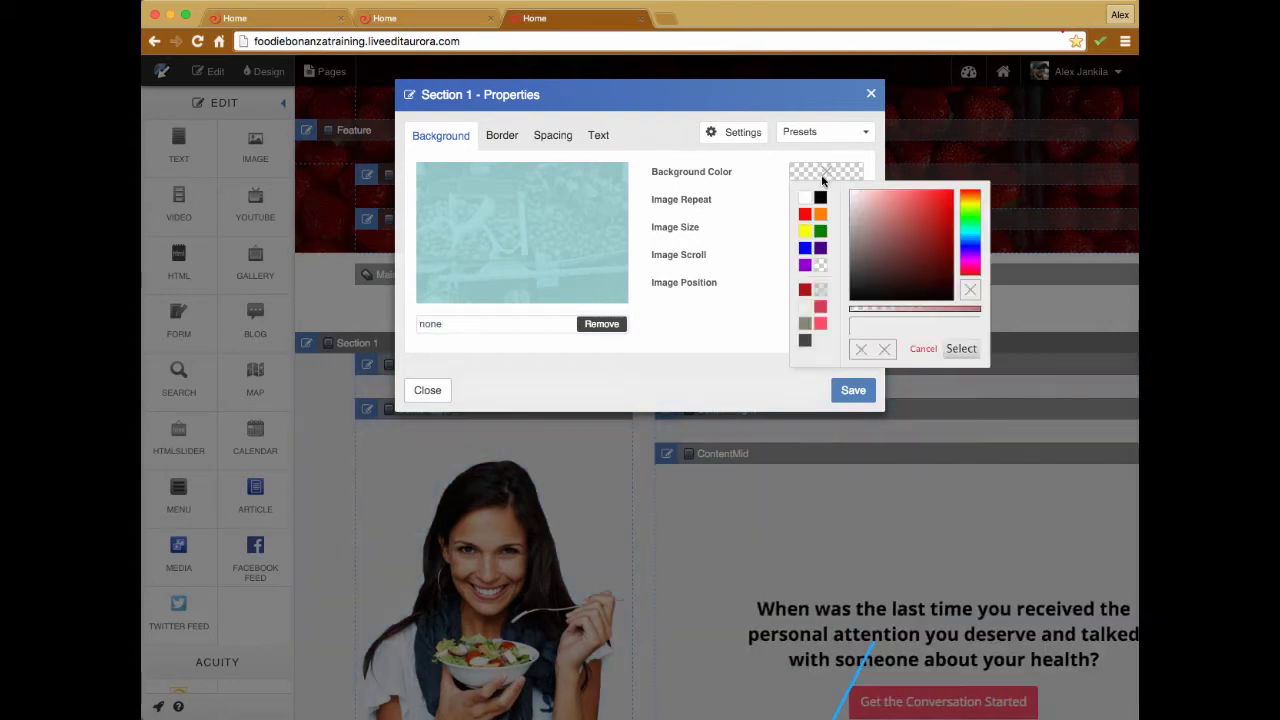
click(806, 325)
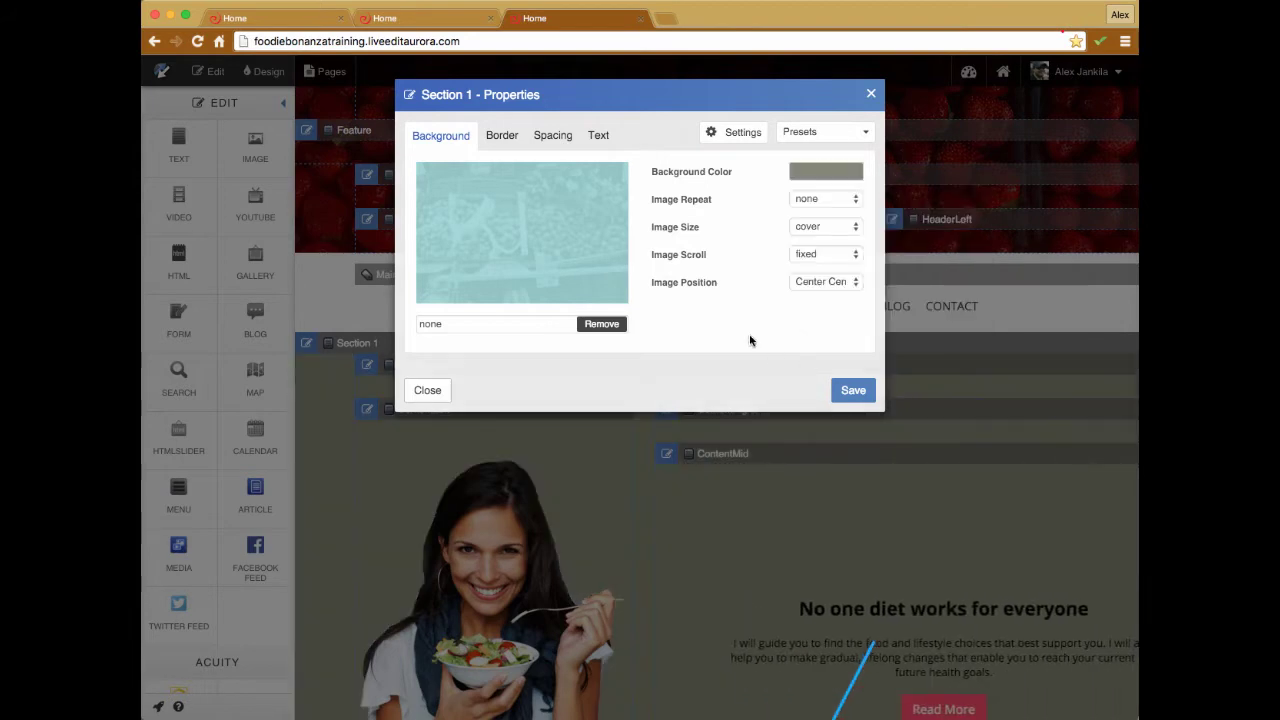
click(853, 390)
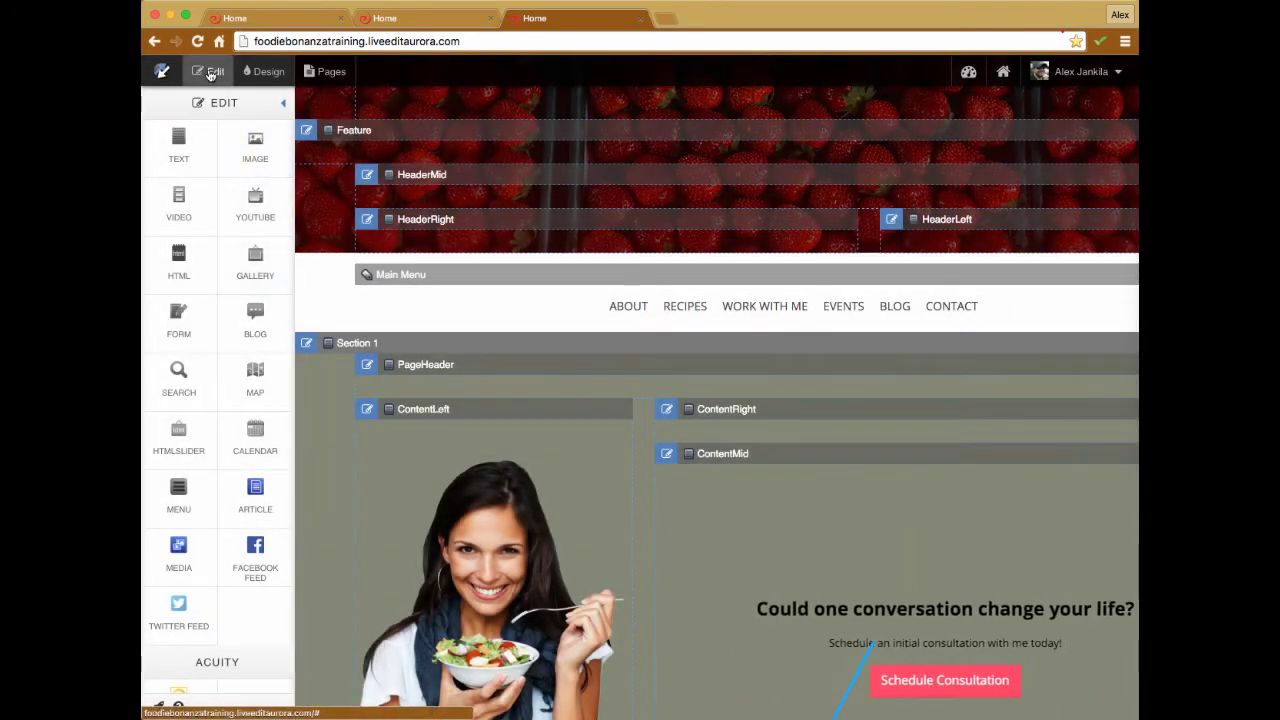
Leave edit mode, visit the About page, and return to the home page to check Section 1's background
click(210, 75)
scroll(492, 272, up, 4)
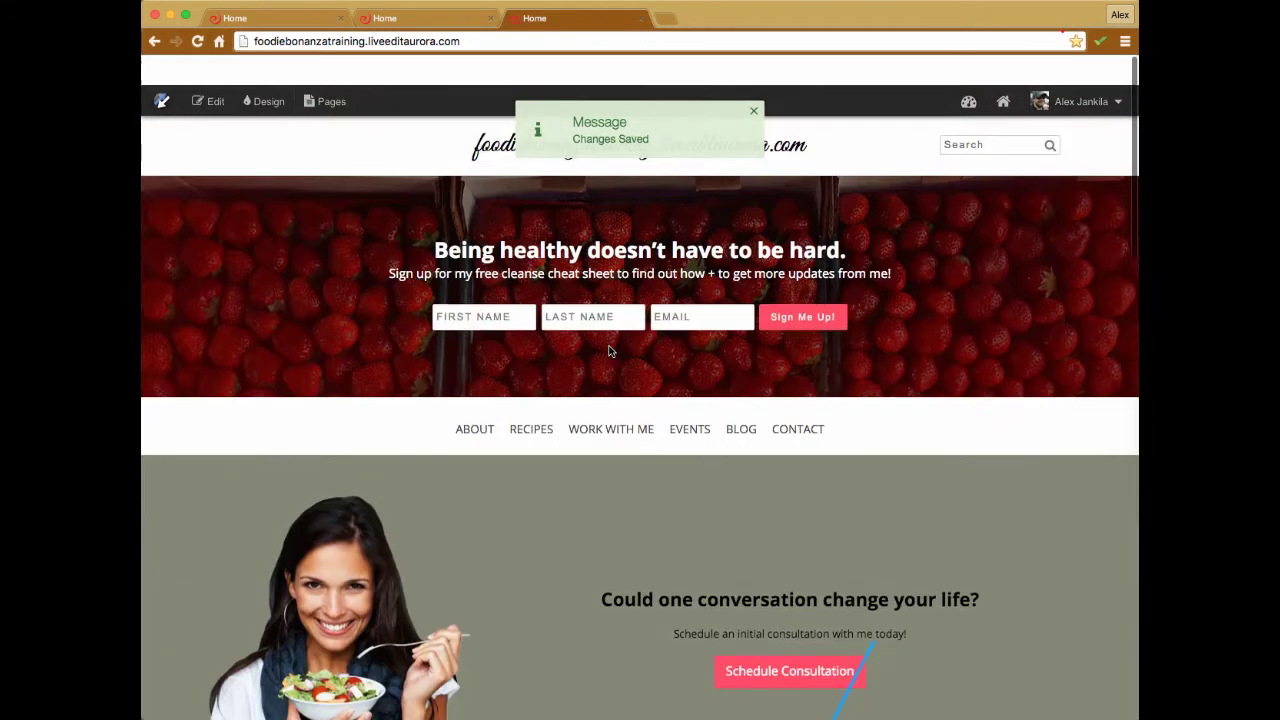
mouse_move(474, 405)
click(467, 440)
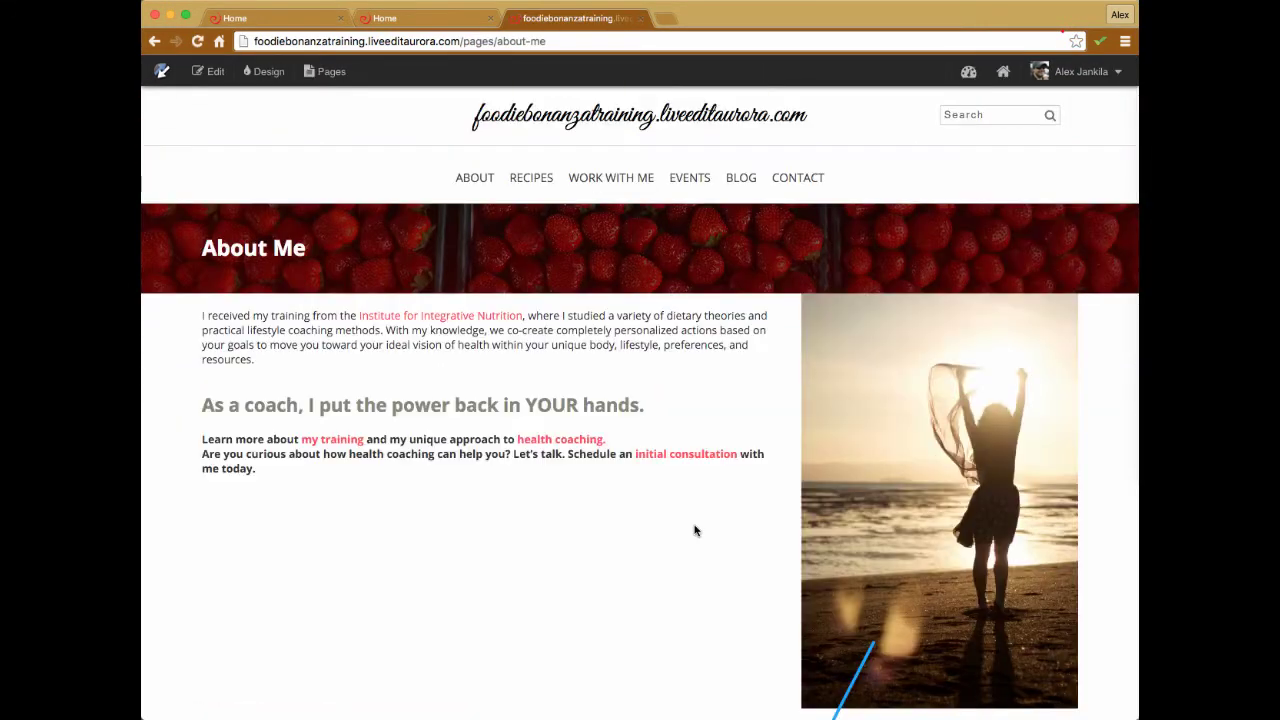
click(550, 122)
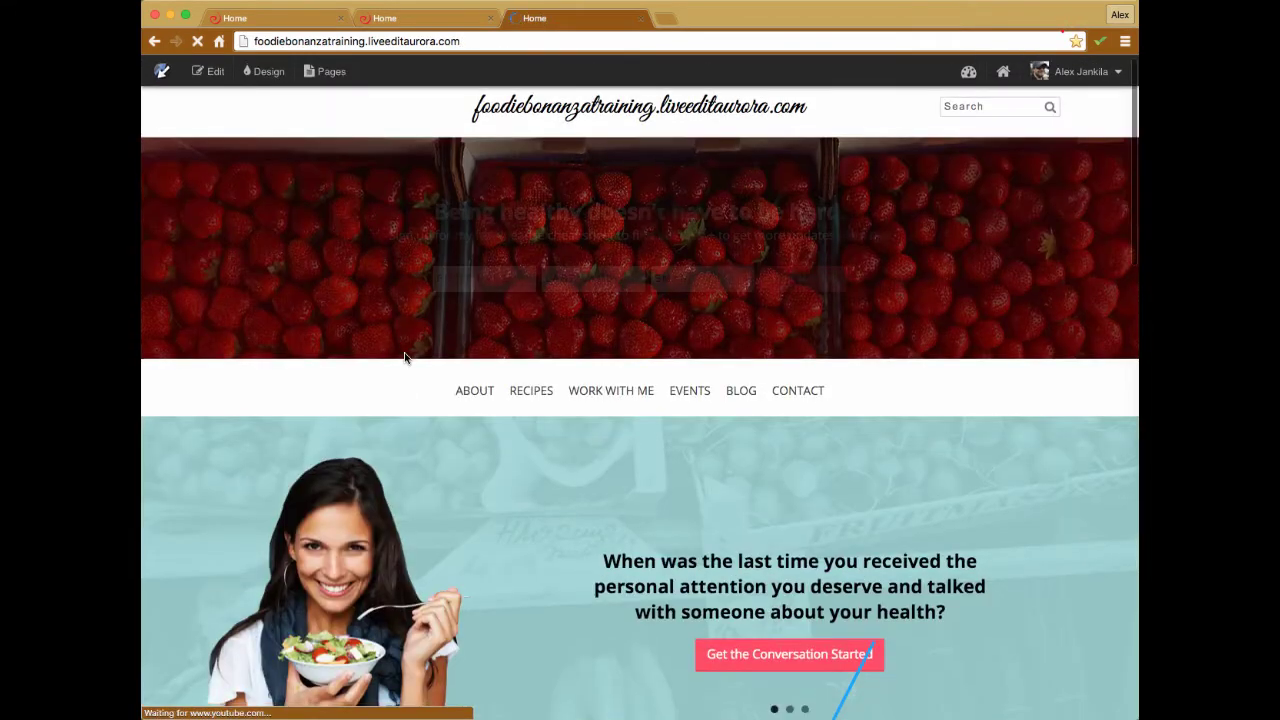
scroll(406, 362, down, 3)
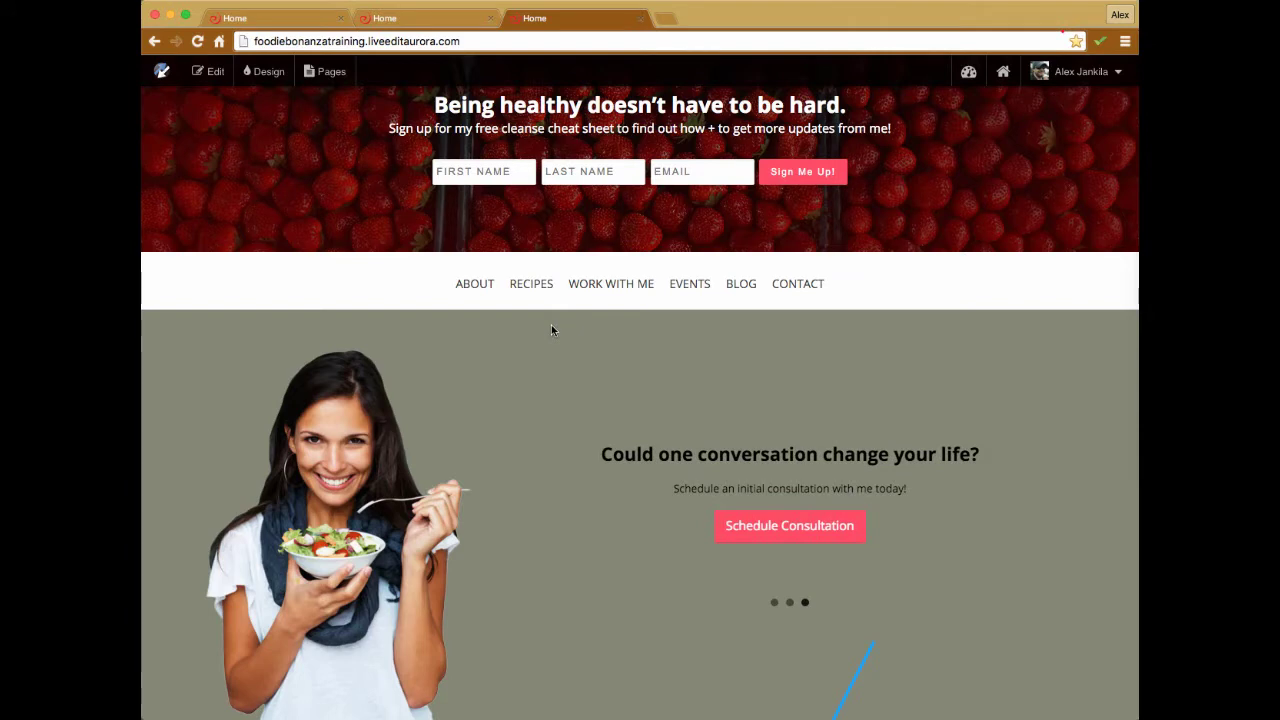
Clear the image URL "none" from Section 1's background properties, save the section, and leave edit mode
click(215, 71)
scroll(443, 302, down, 2)
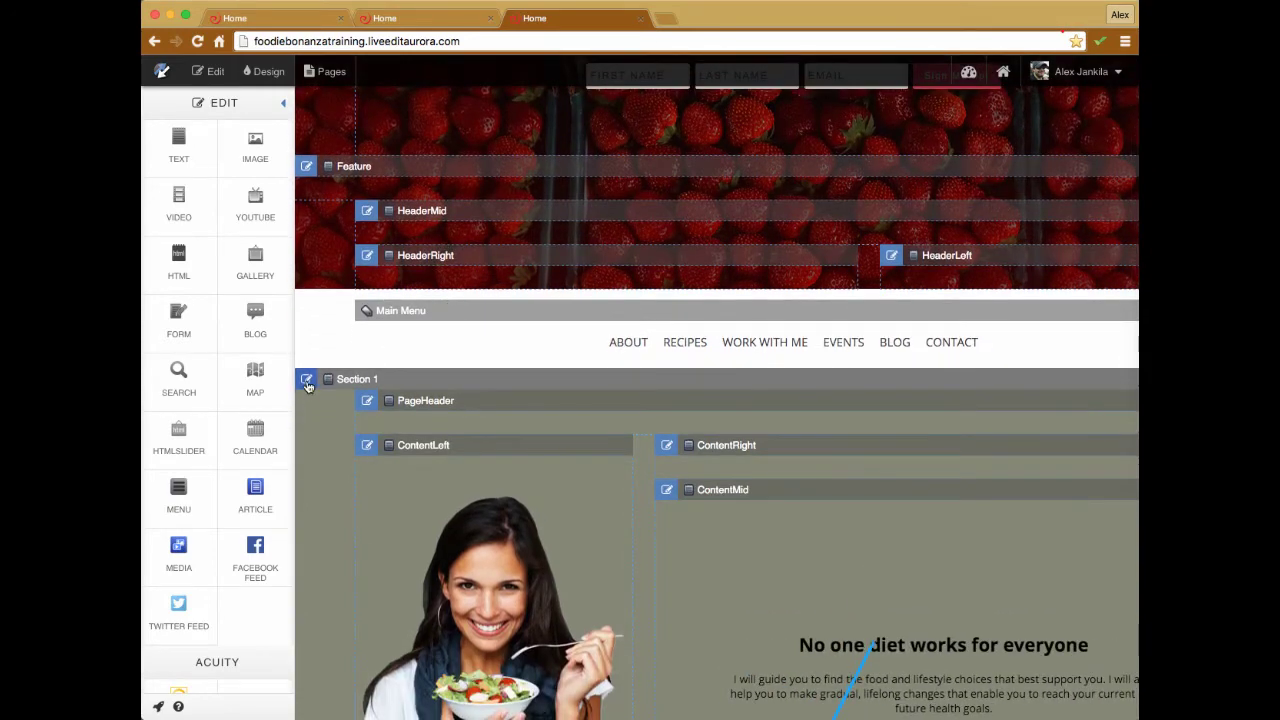
scroll(675, 468, down, 3)
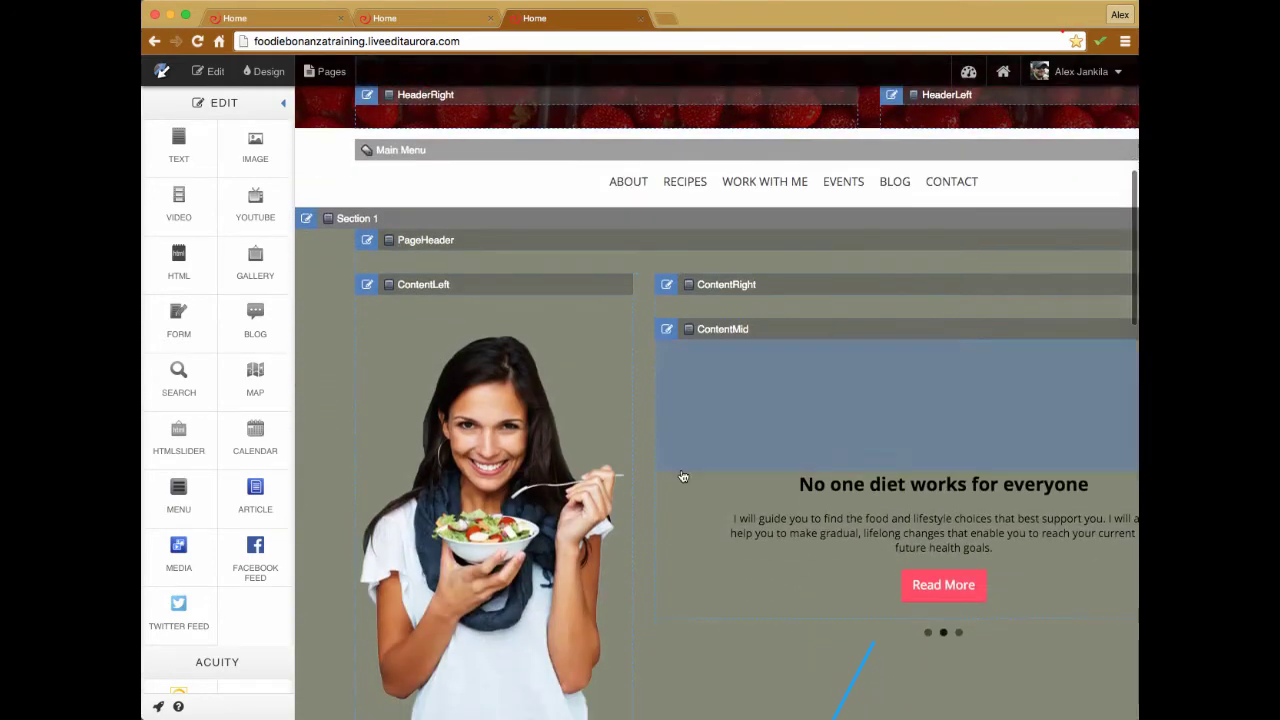
click(307, 219)
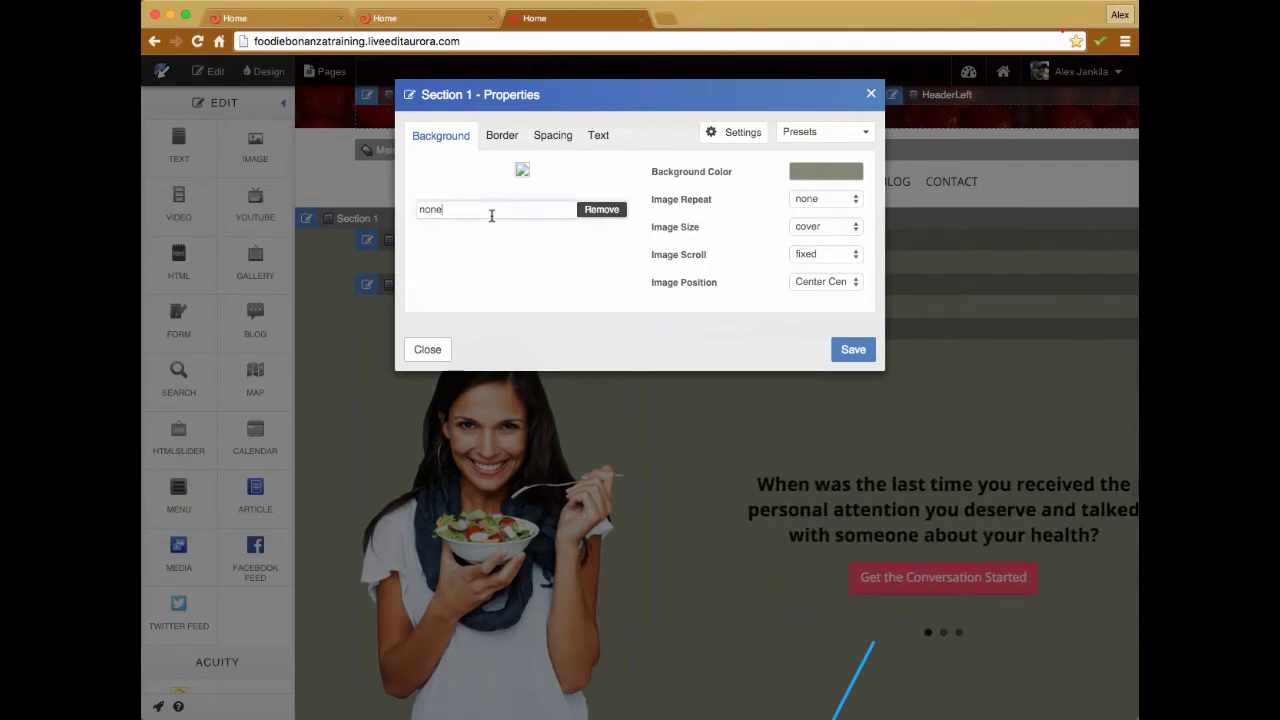
key(BackSpace)
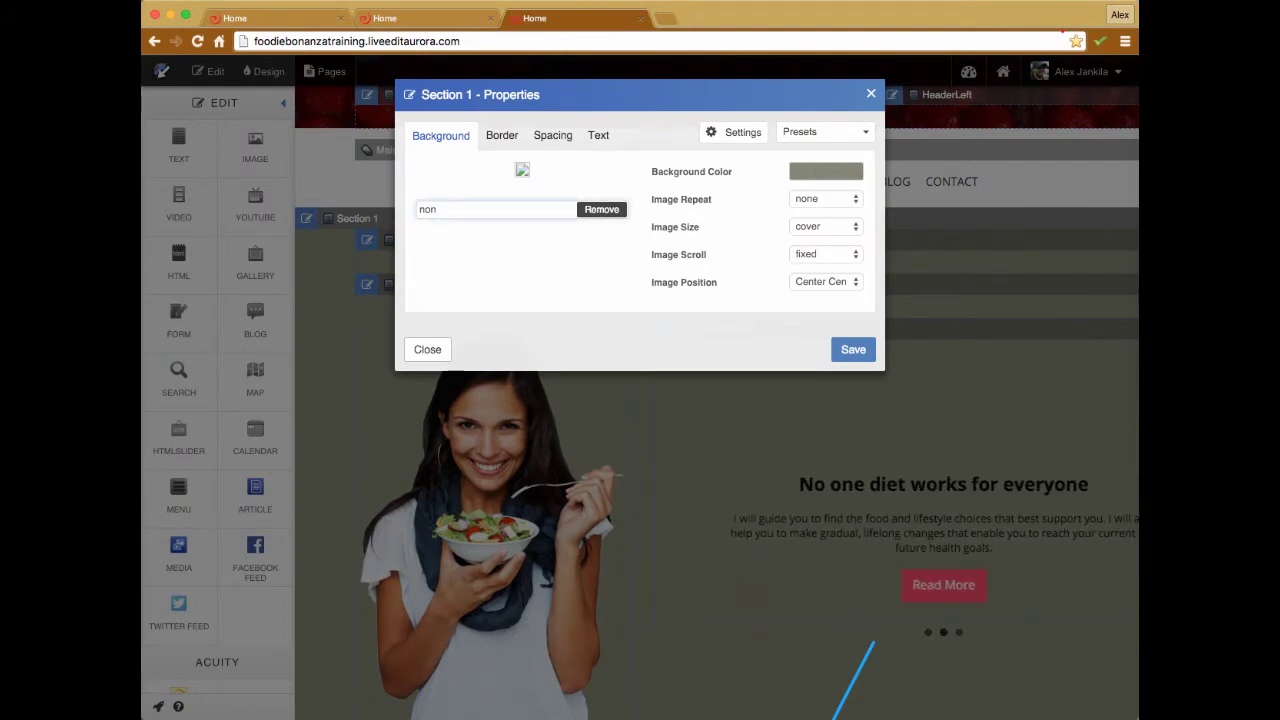
key(BackSpace)
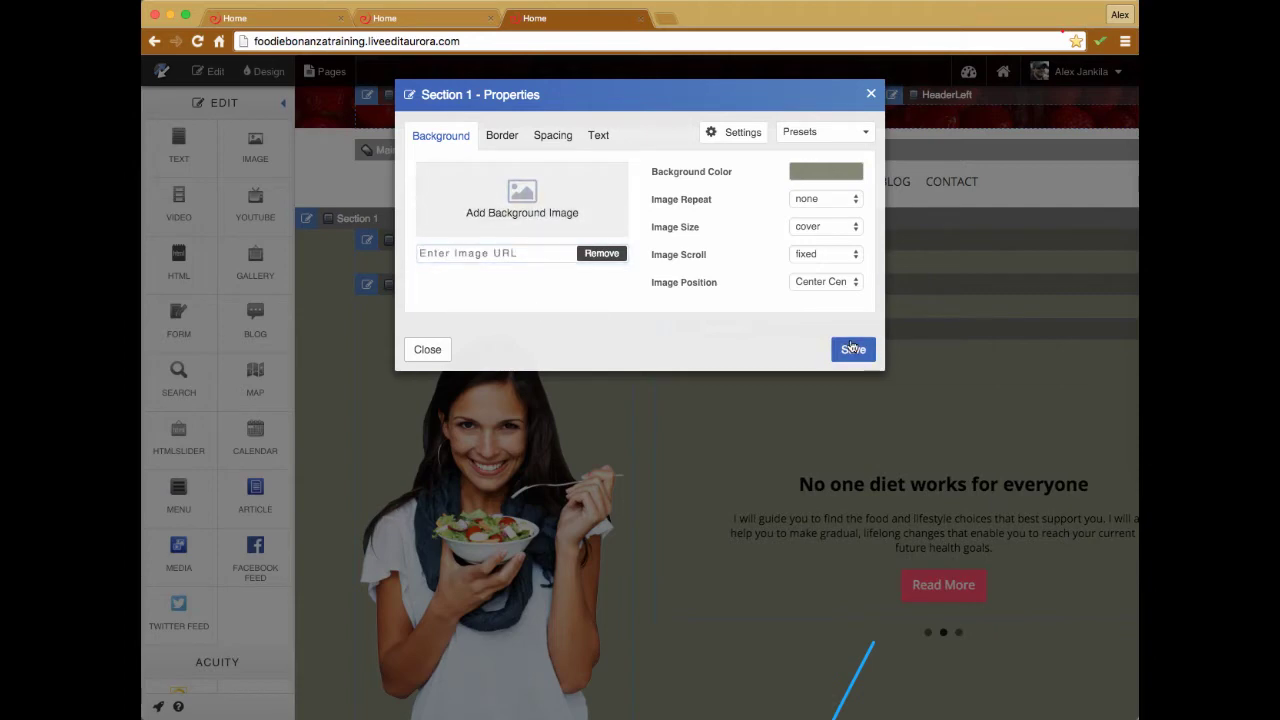
click(853, 349)
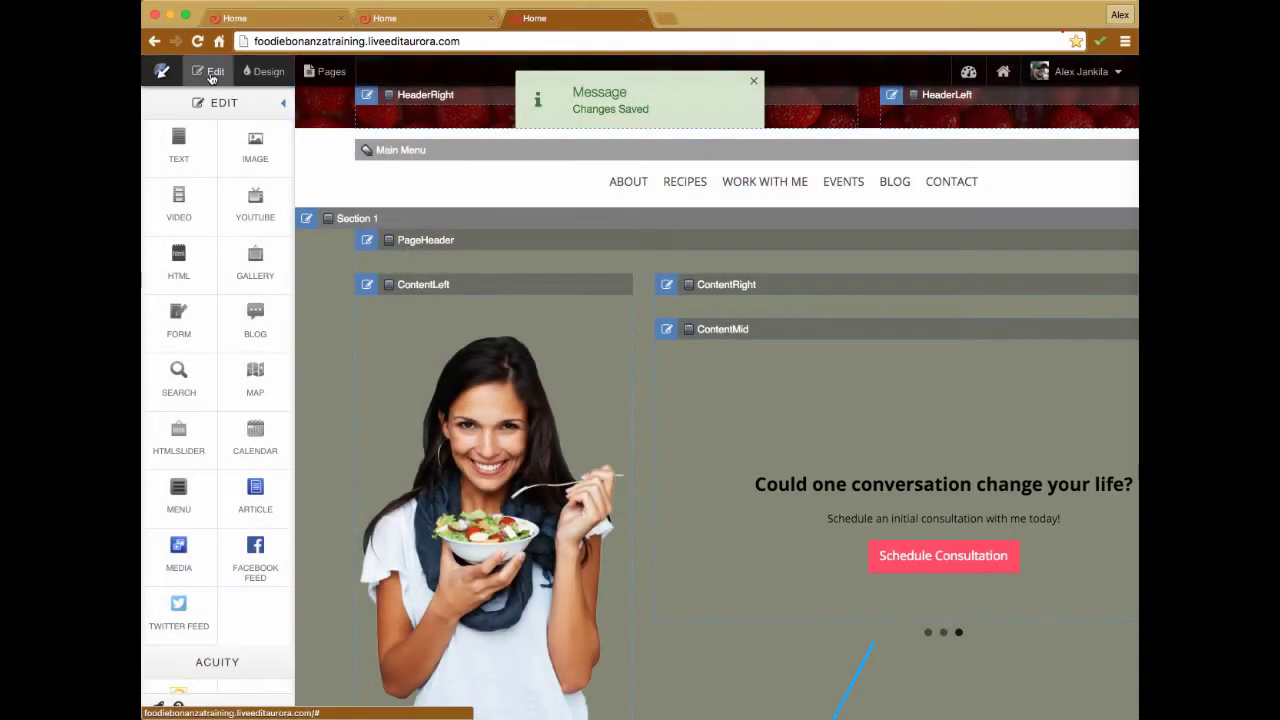
click(213, 74)
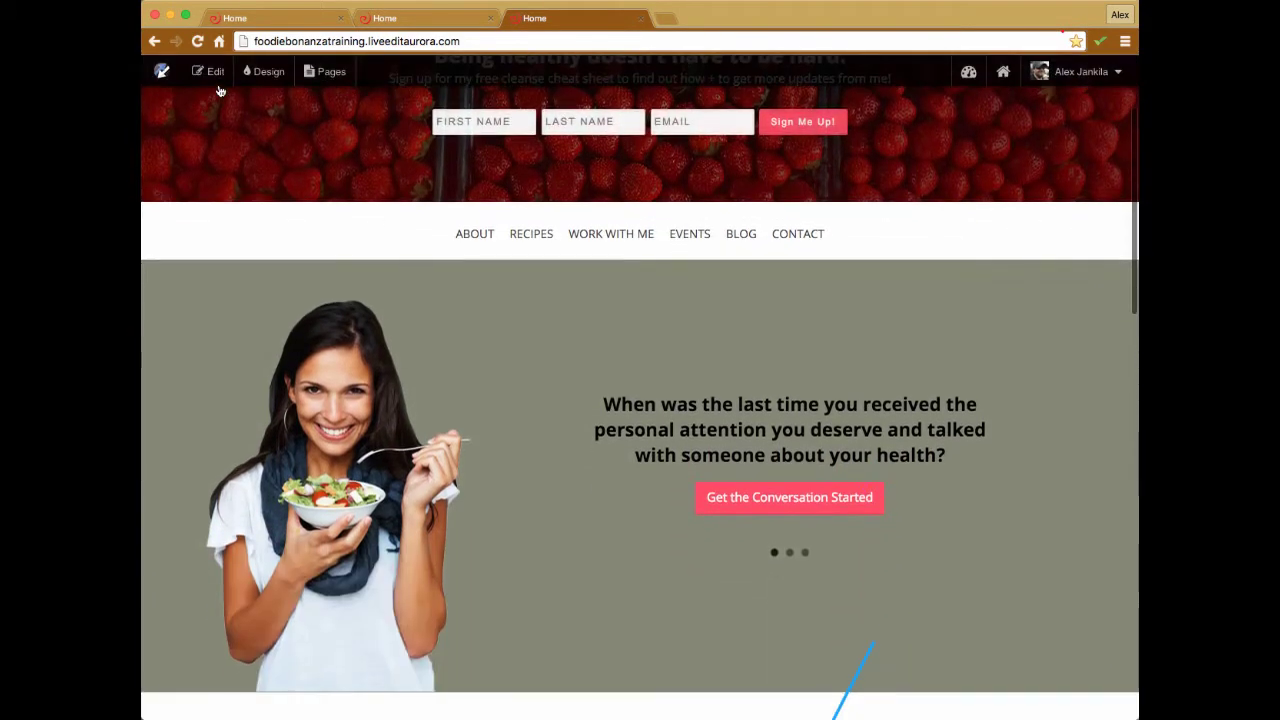
Remove Section 1's background color, save the section, leave edit mode, and reload the home page
click(214, 76)
scroll(690, 570, down, 4)
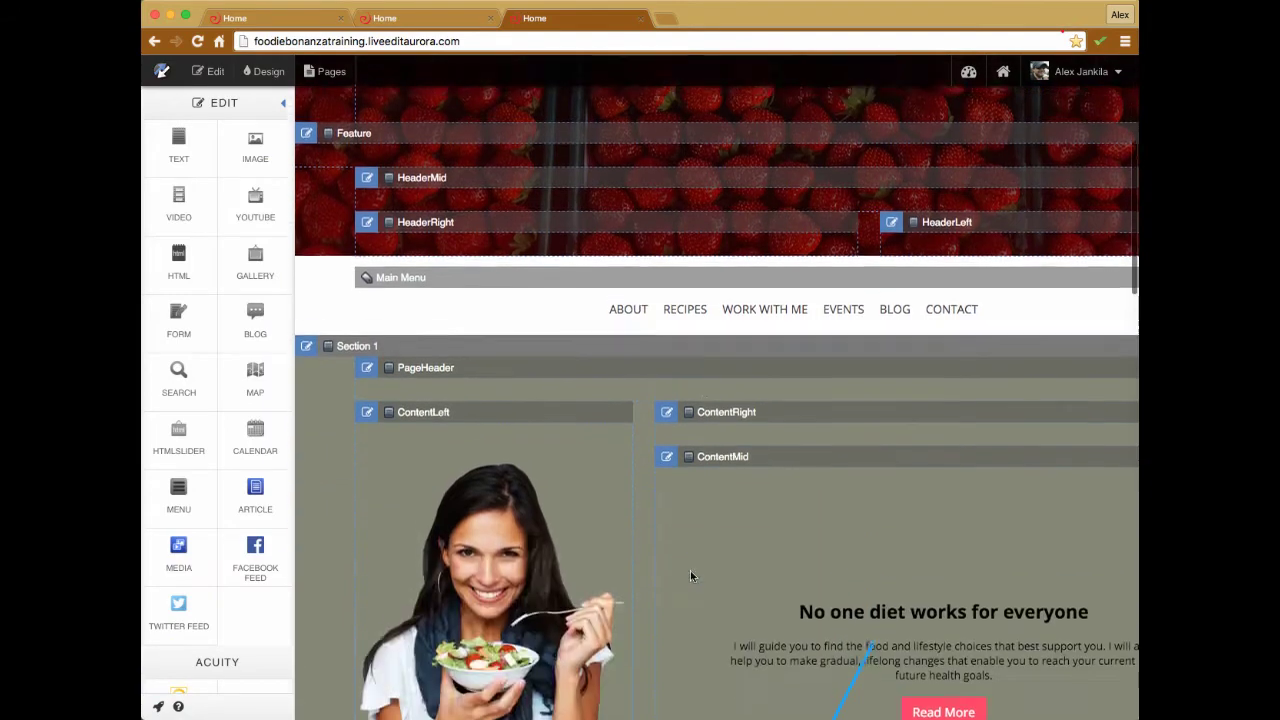
click(307, 335)
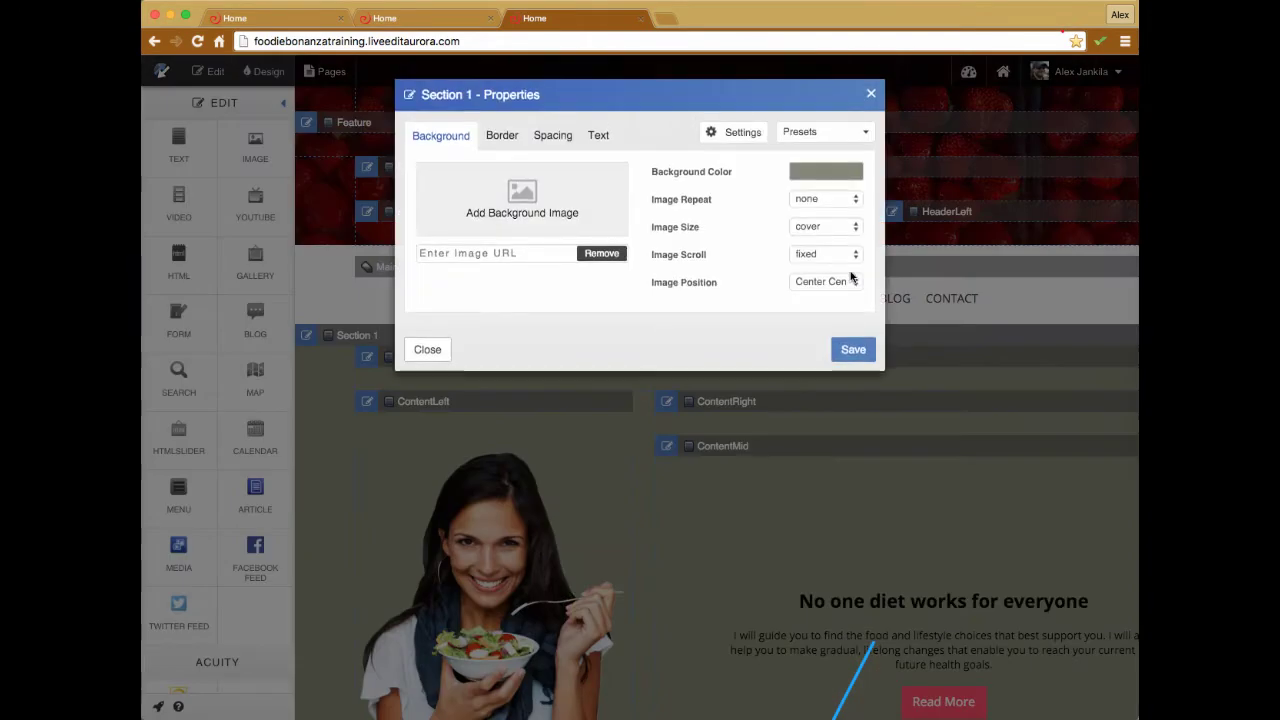
click(835, 176)
click(972, 290)
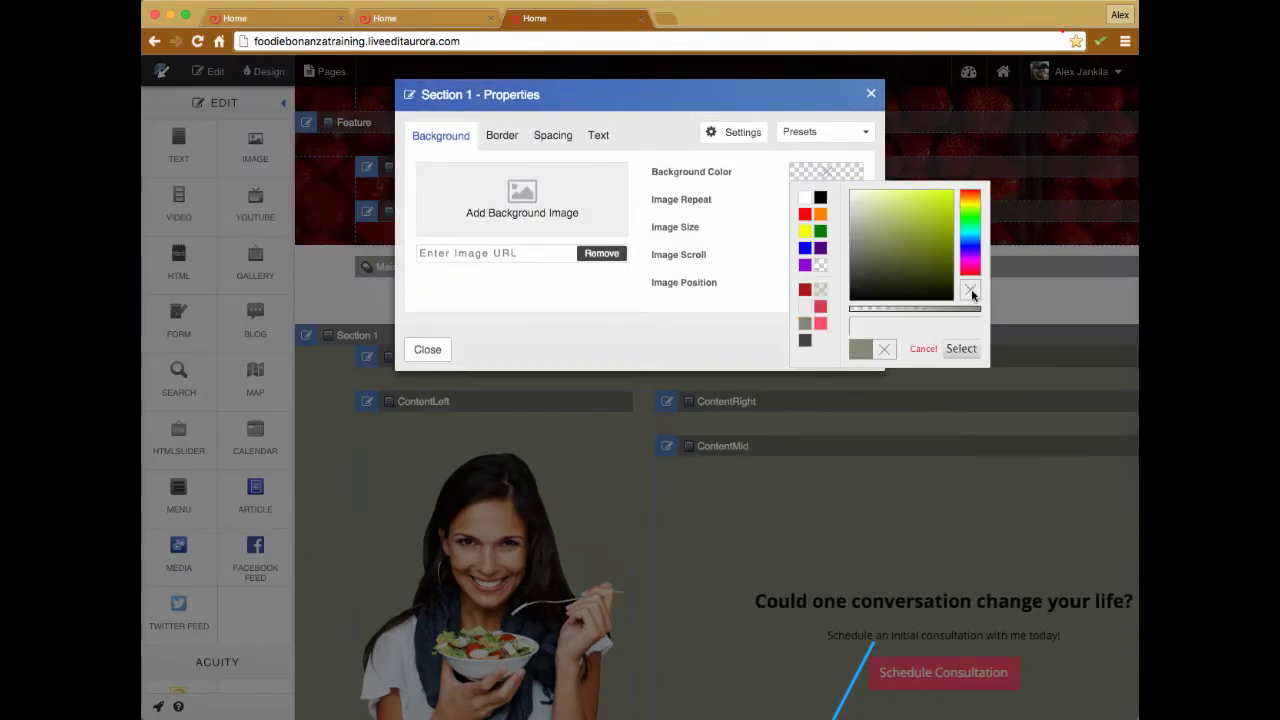
click(962, 348)
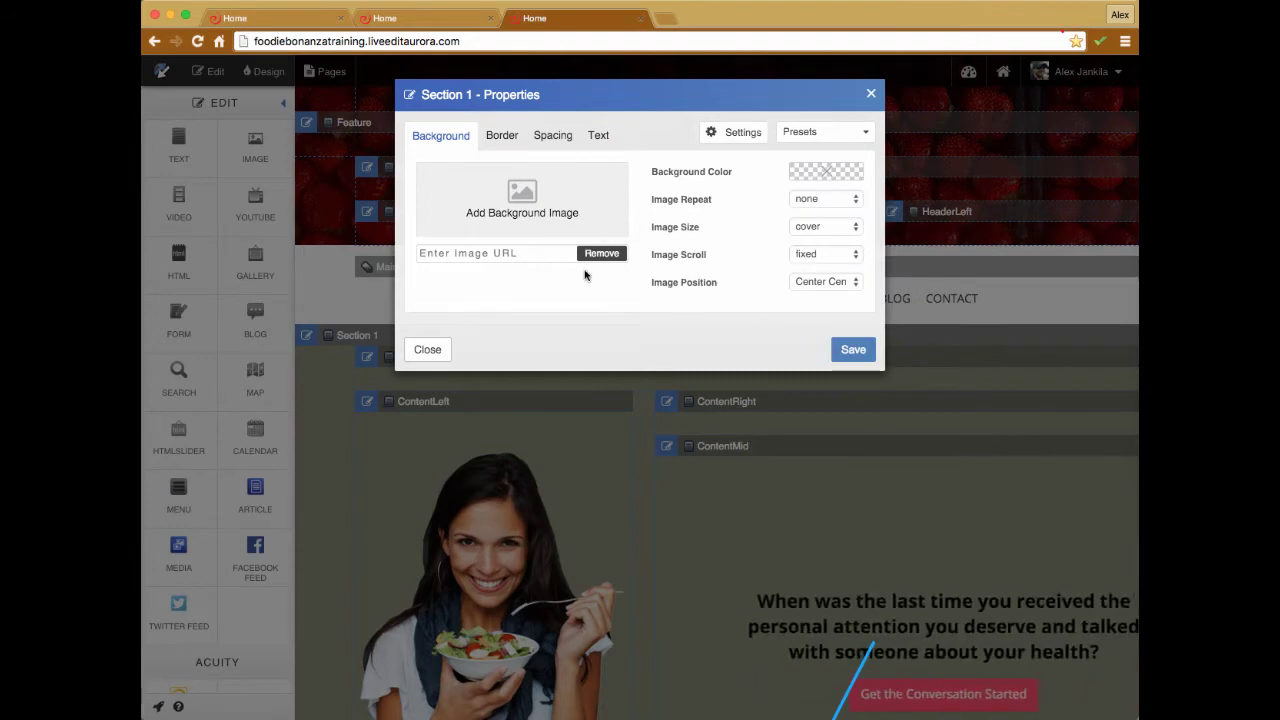
click(855, 349)
click(208, 71)
click(198, 42)
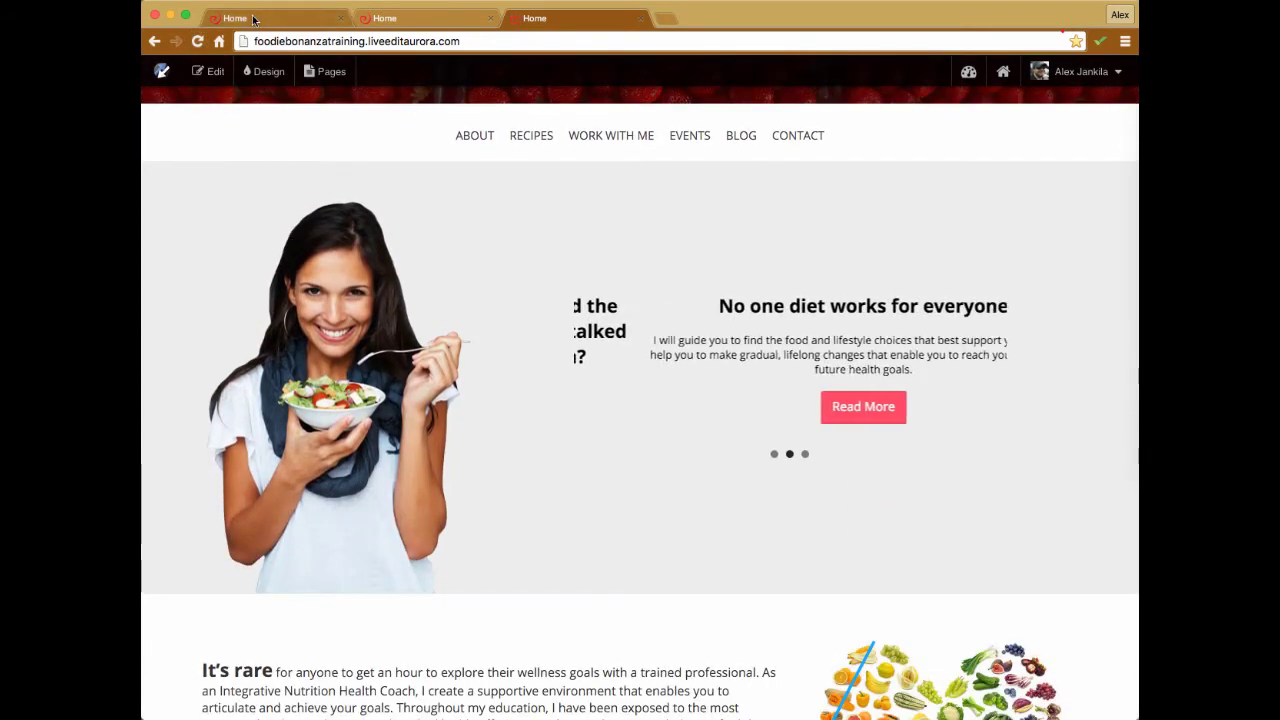
Close the open Section 1 properties on the iintraining4 site without saving and return to the foodiebonanzatraining home page
click(253, 20)
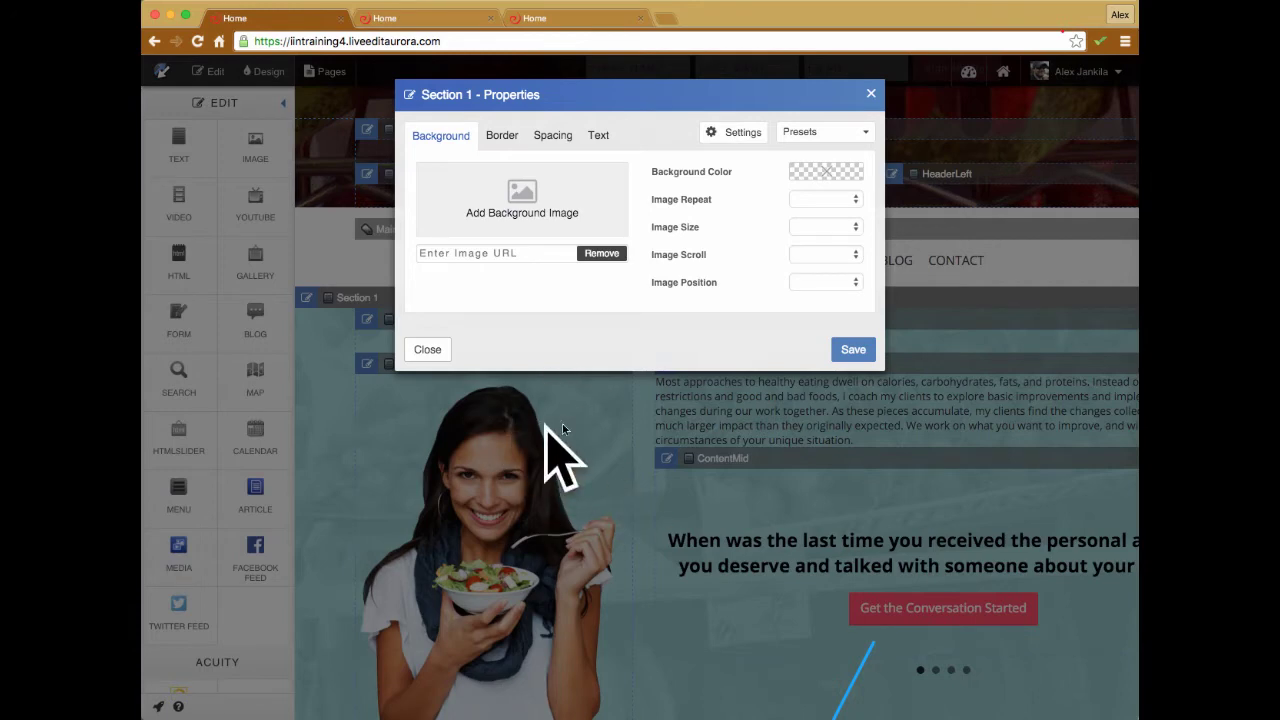
click(871, 93)
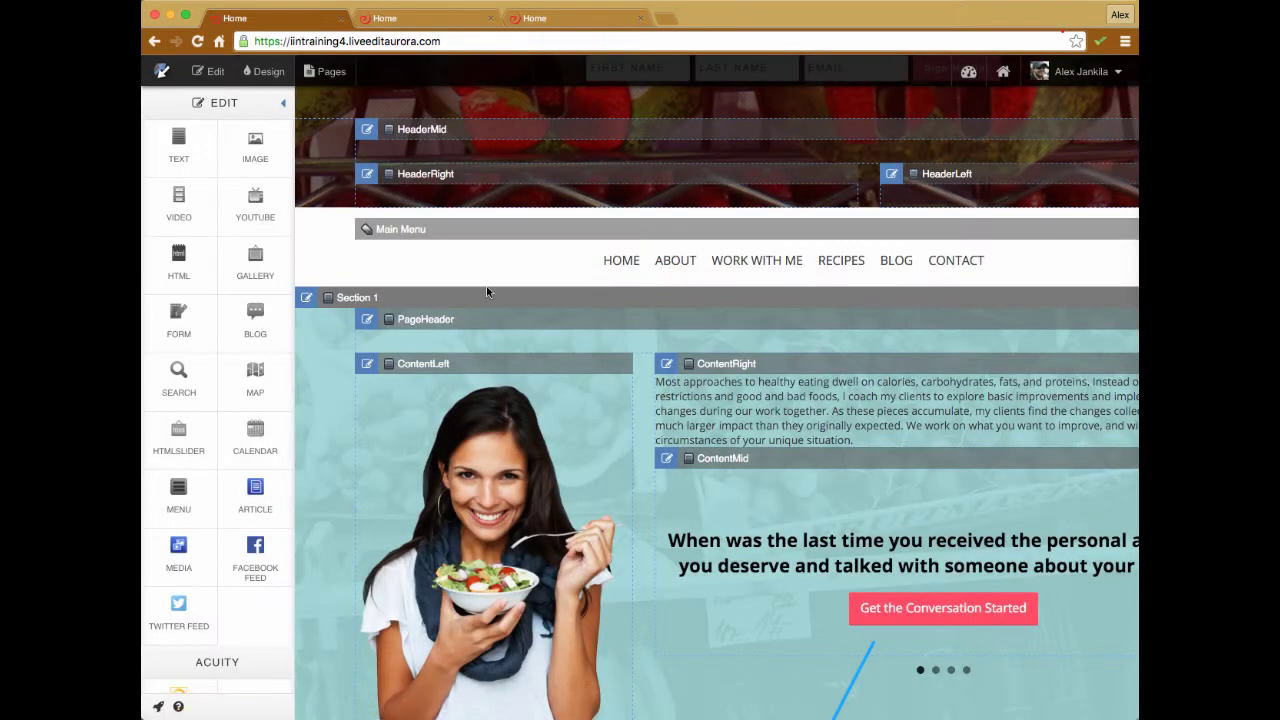
click(547, 18)
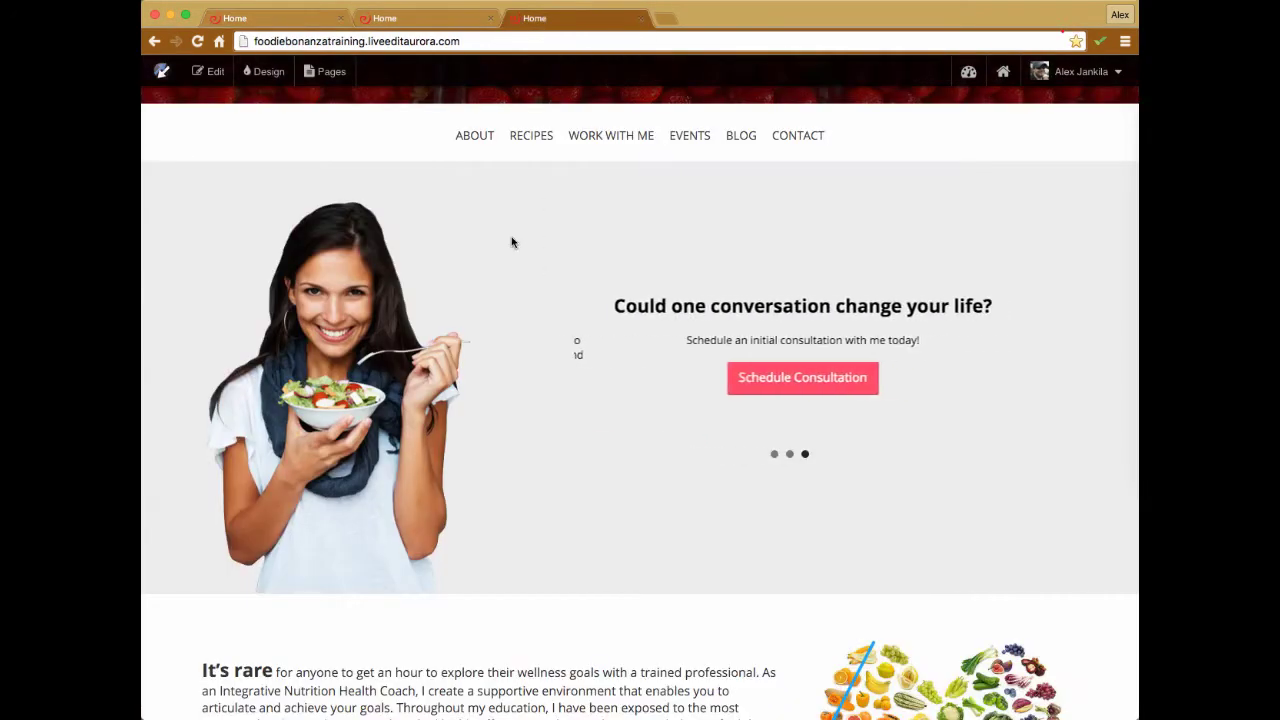
Set blue-produce-bg from My Files as Section 1's background image, save, and view the home page outside edit mode
click(210, 71)
click(306, 436)
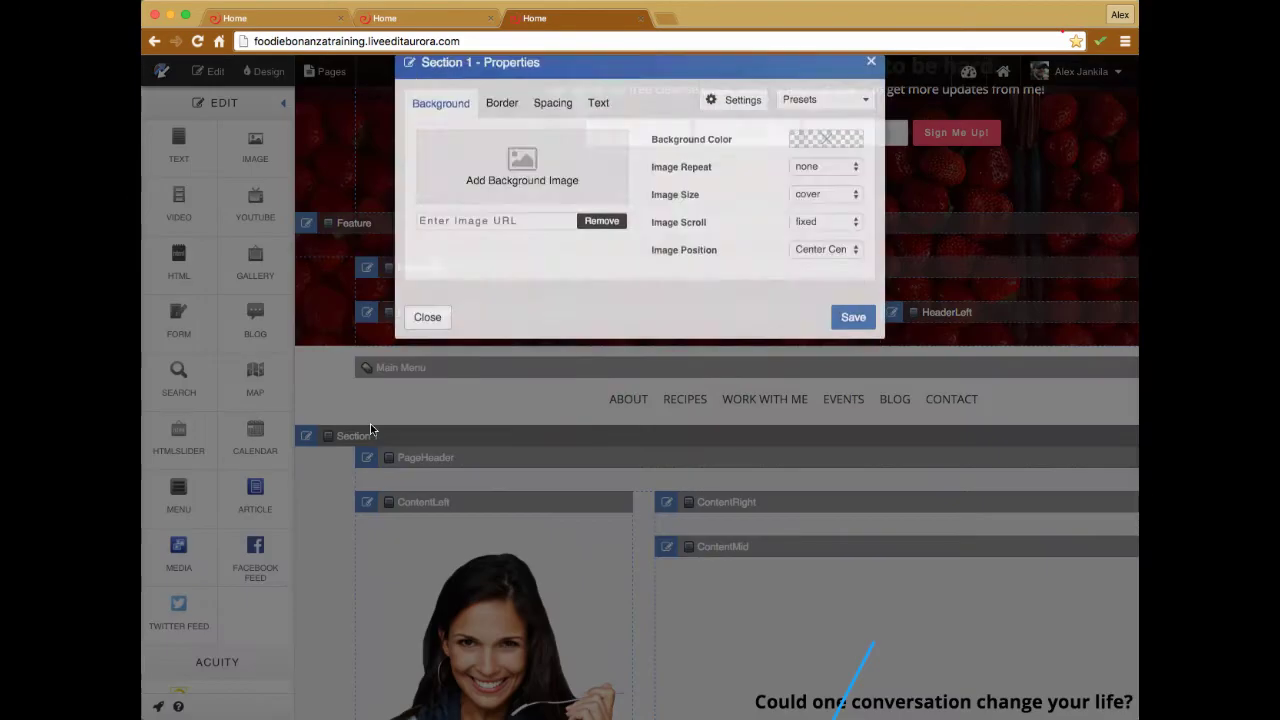
click(537, 207)
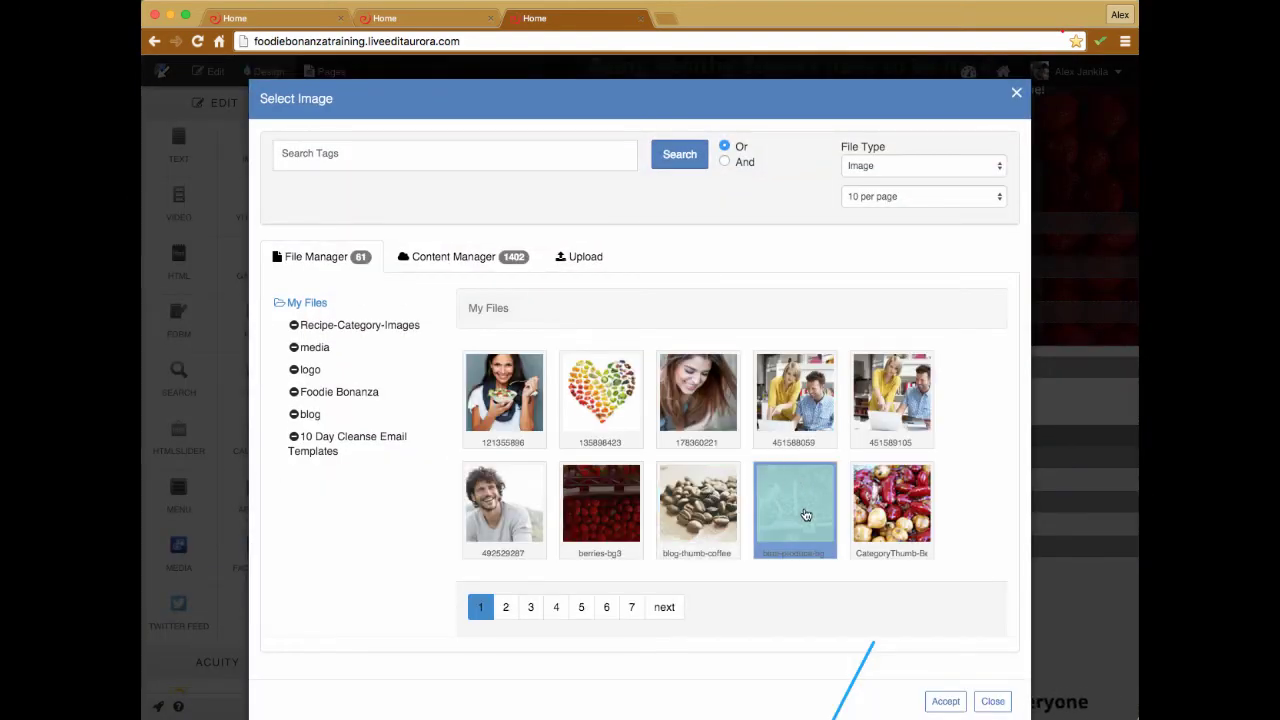
click(805, 513)
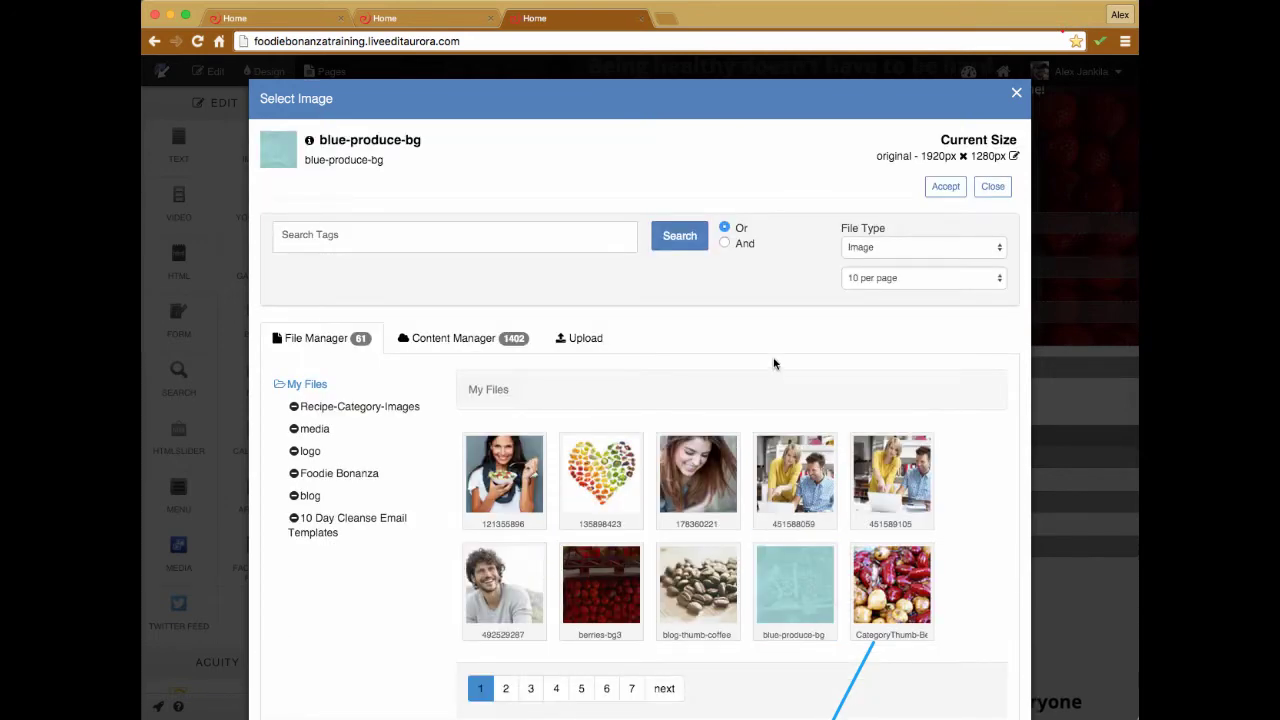
scroll(880, 320, down, 1)
click(945, 160)
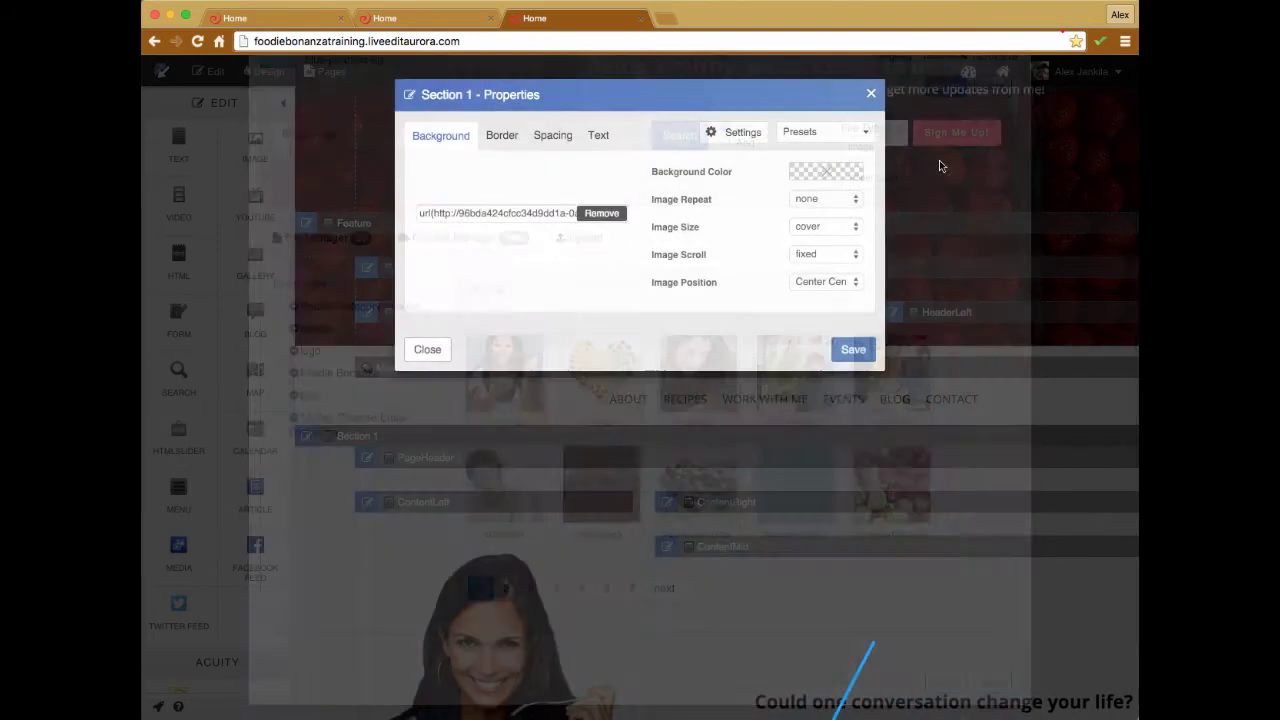
click(853, 391)
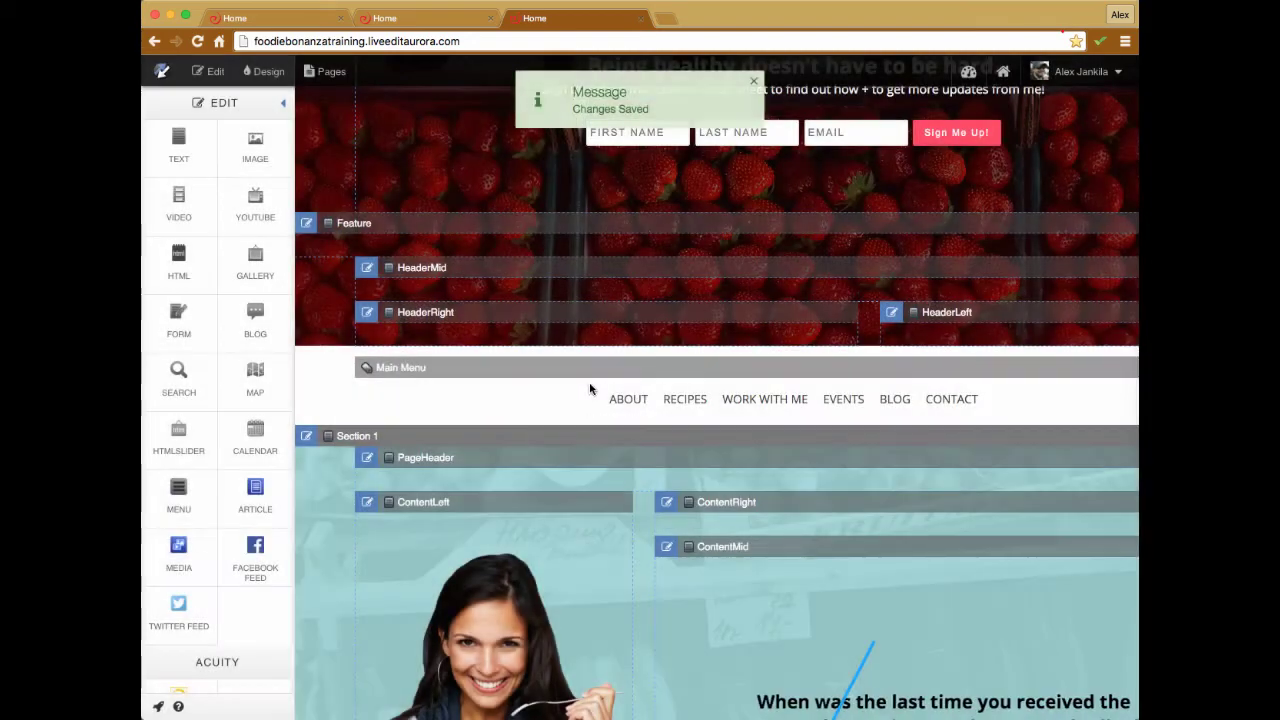
click(213, 75)
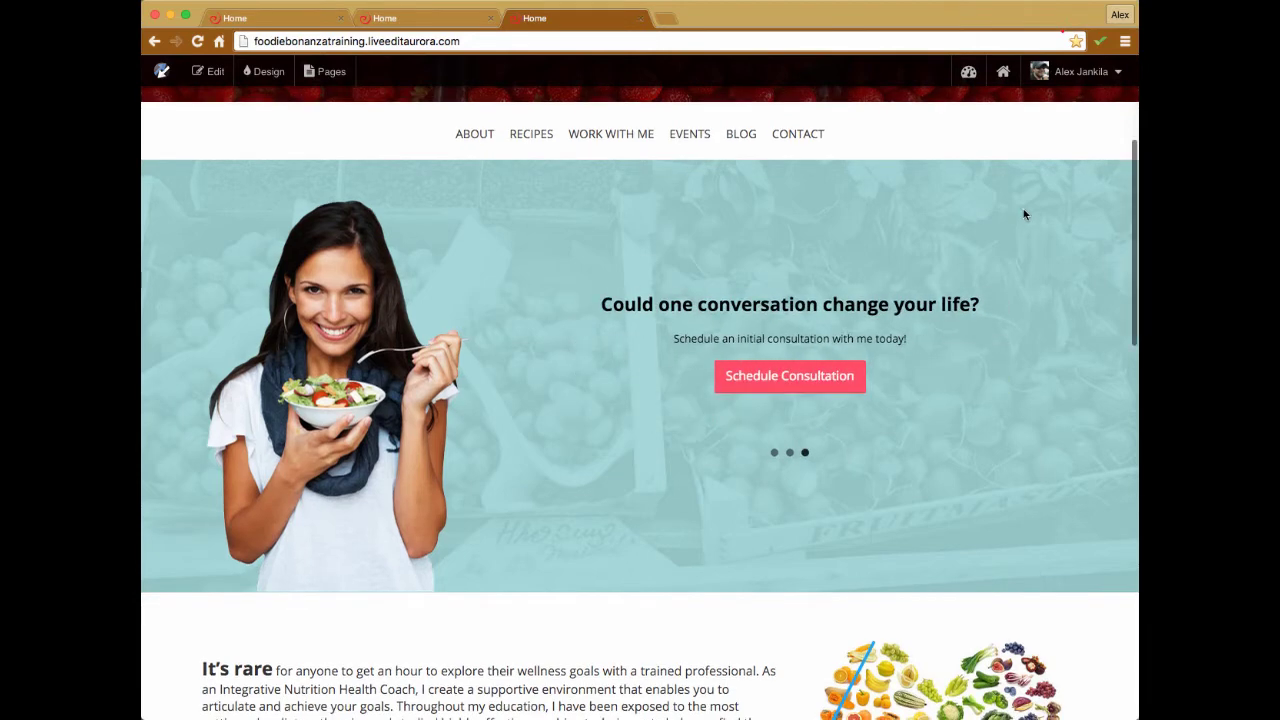
scroll(1039, 212, down, 1)
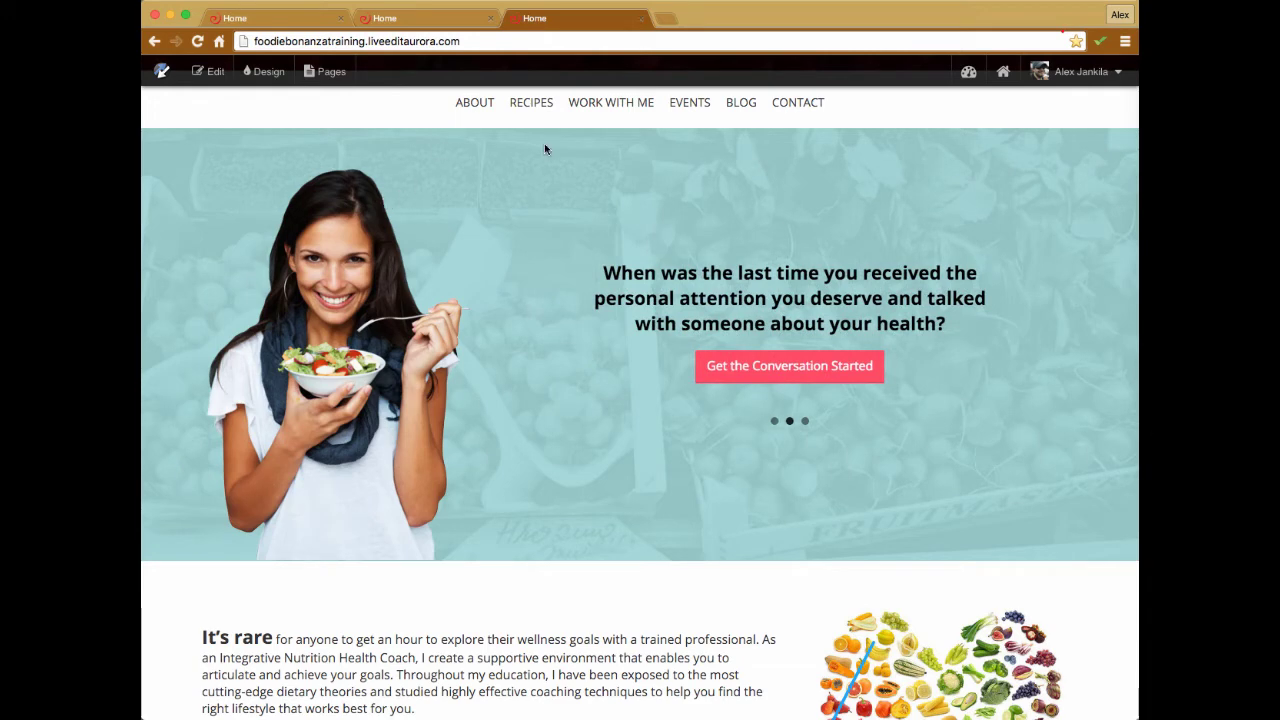
scroll(1091, 243, down, 1)
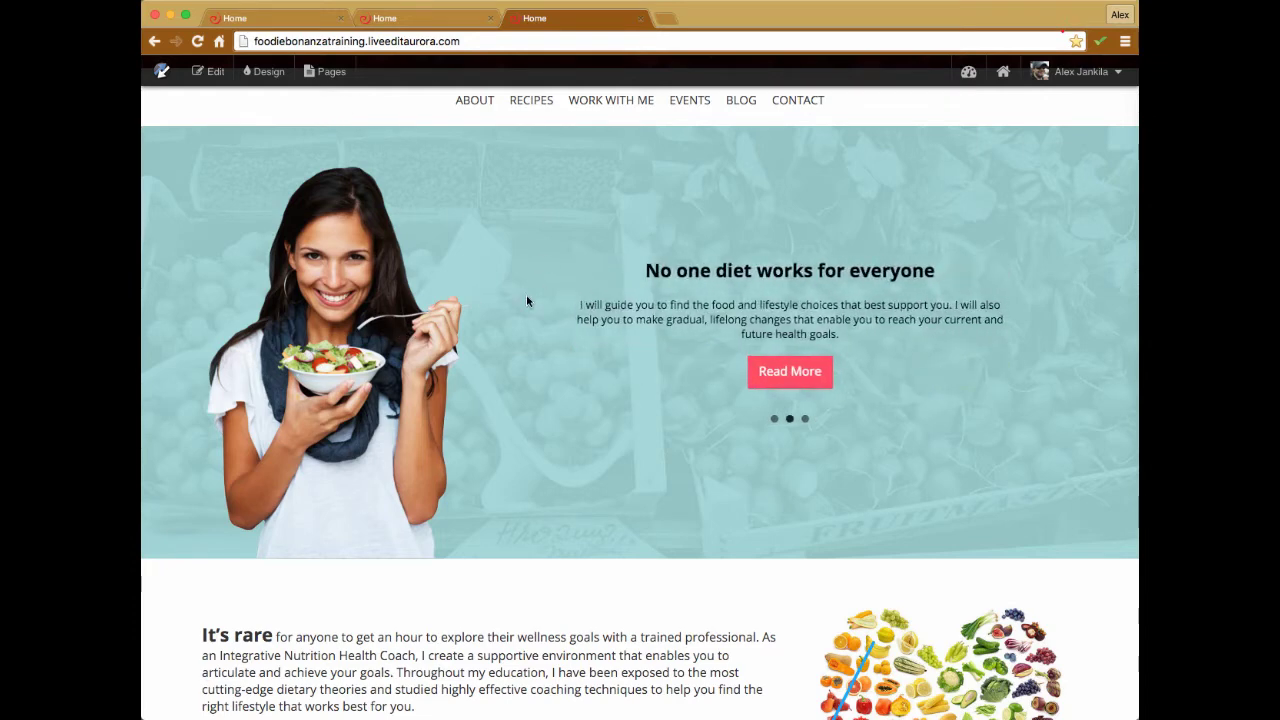
Switch to the iintraining4 site, open its File Manager from the dashboard, and decline the quick tour
click(273, 17)
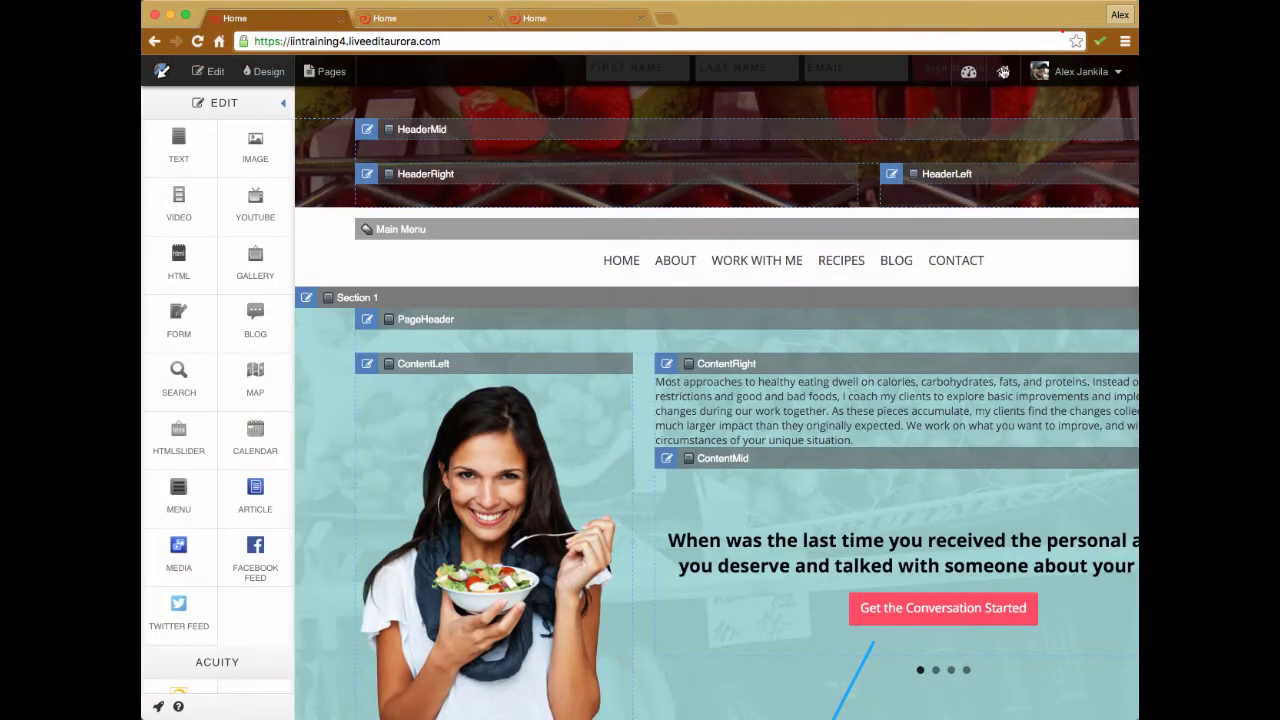
mouse_move(689, 296)
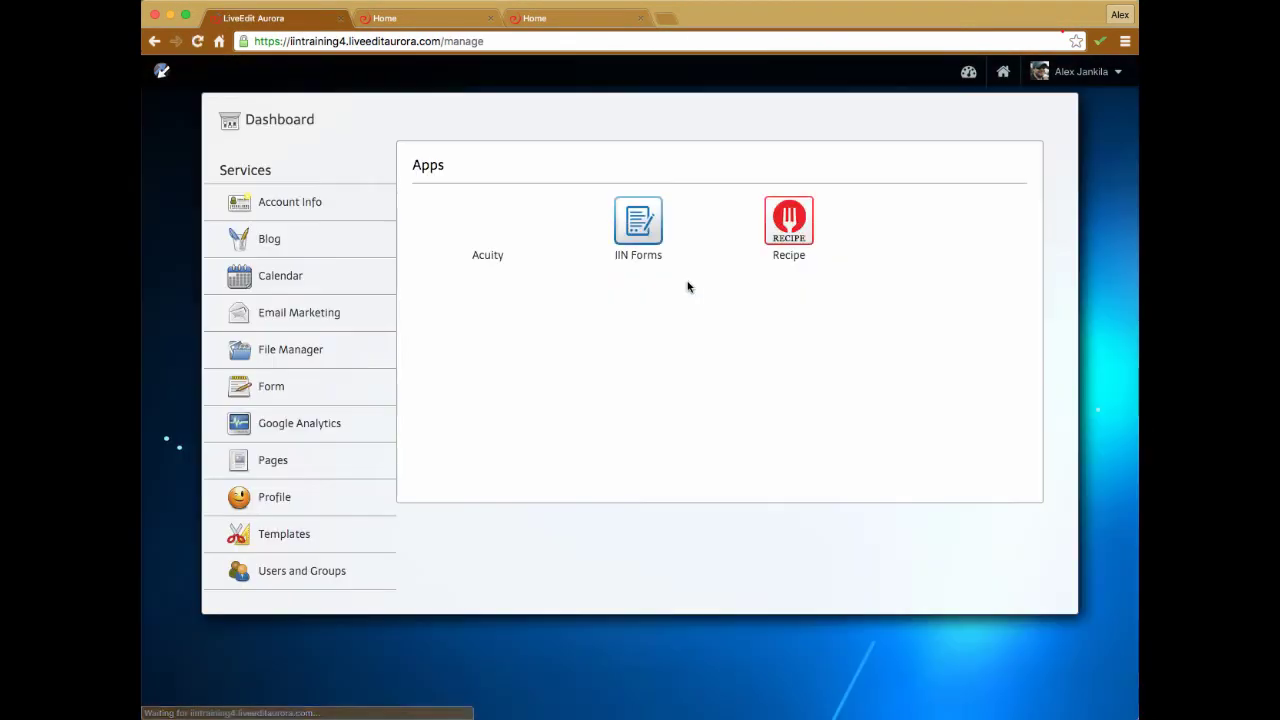
click(290, 351)
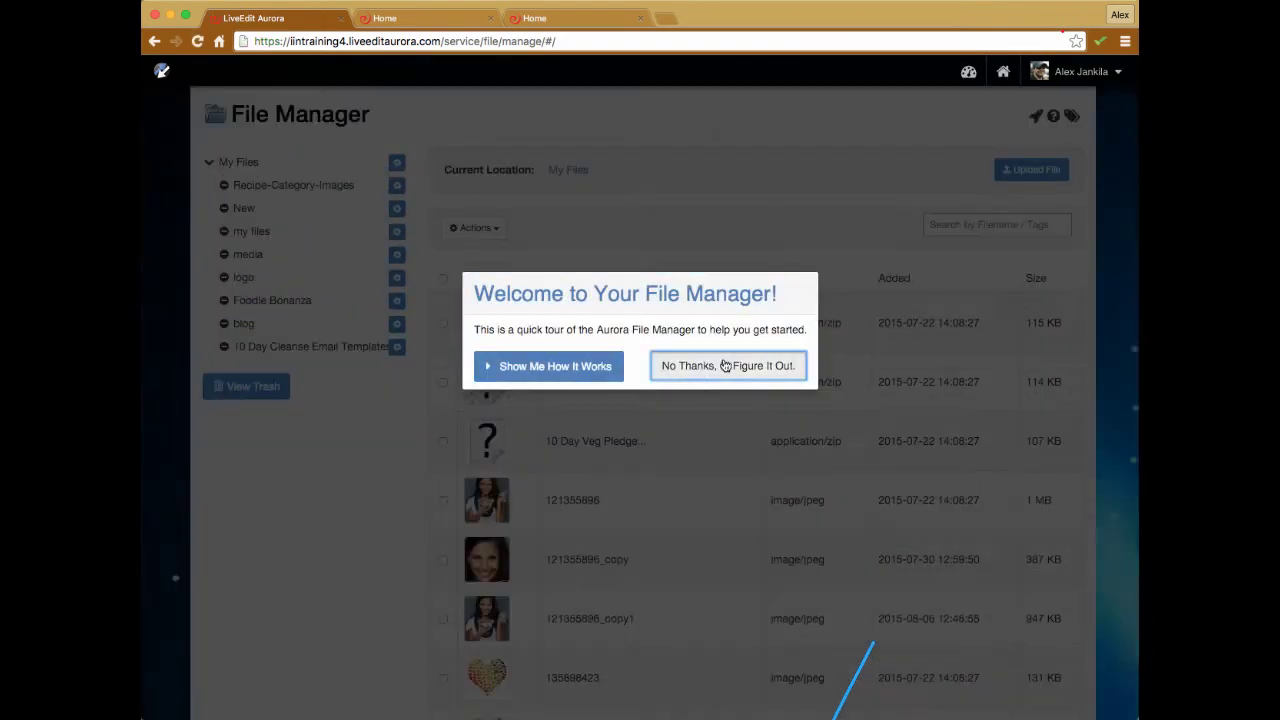
click(726, 365)
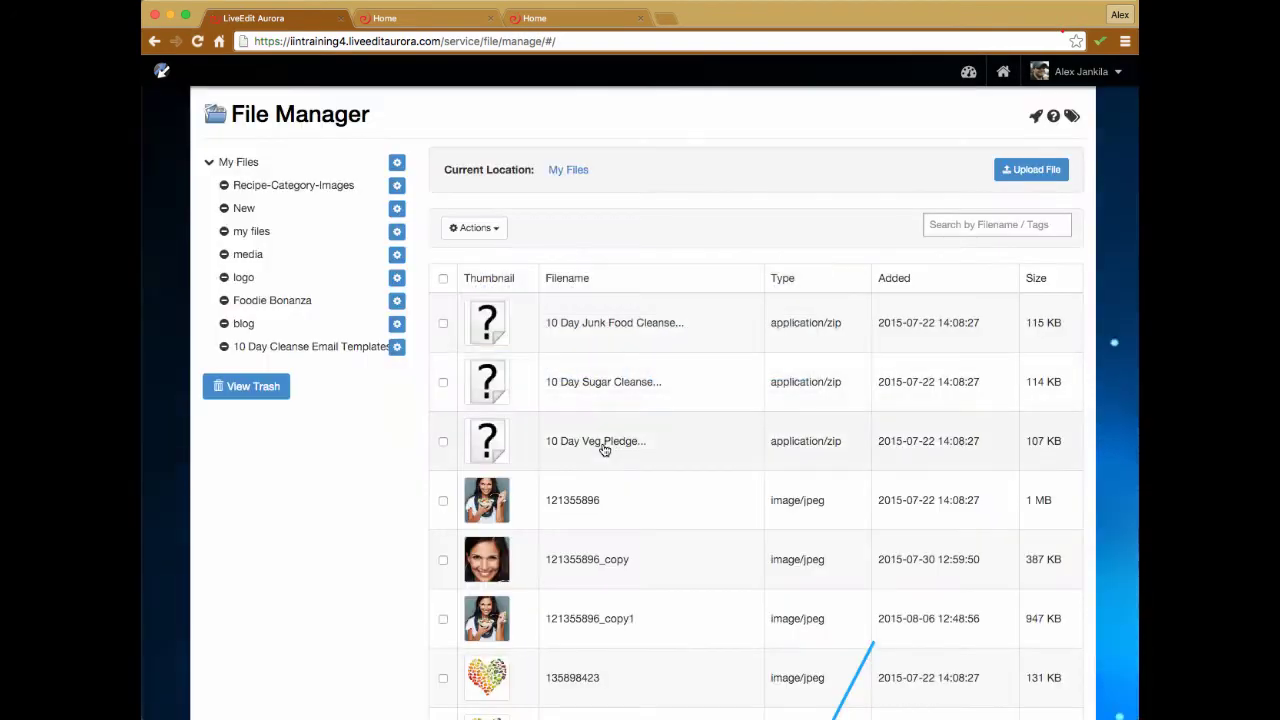
View the file details and full preview of the image 121355896, then close them
scroll(603, 449, down, 5)
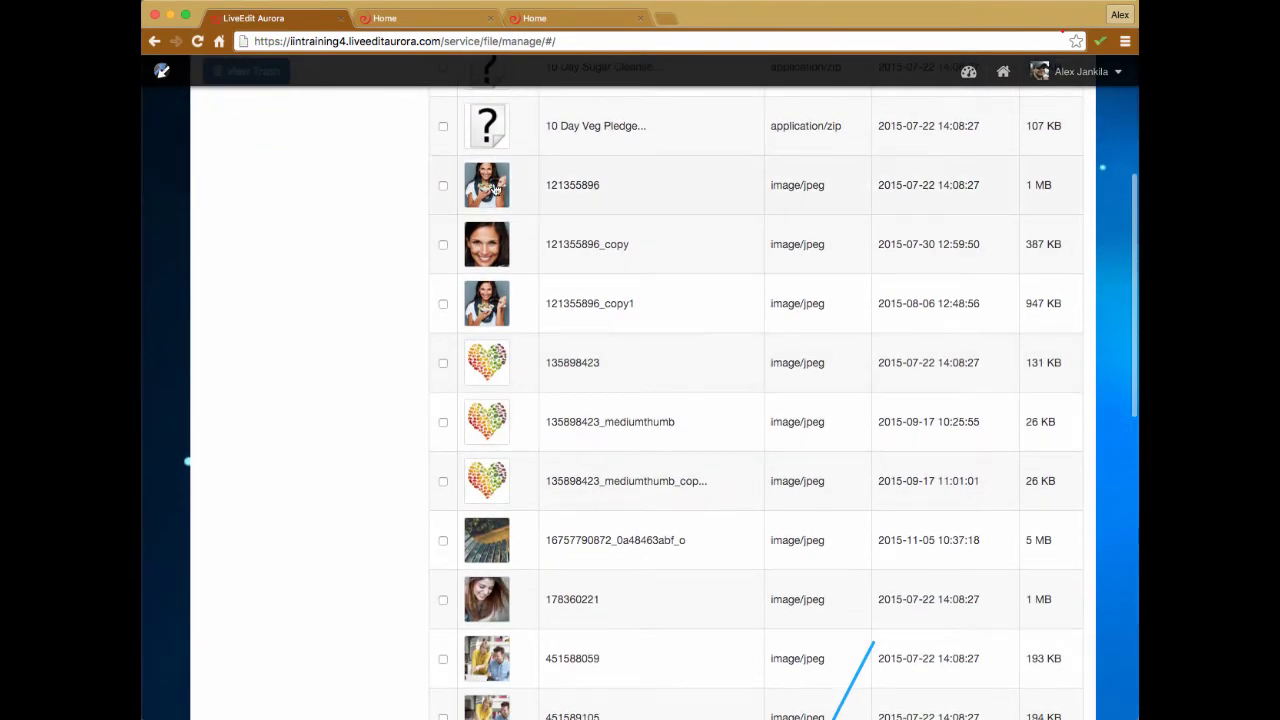
click(497, 196)
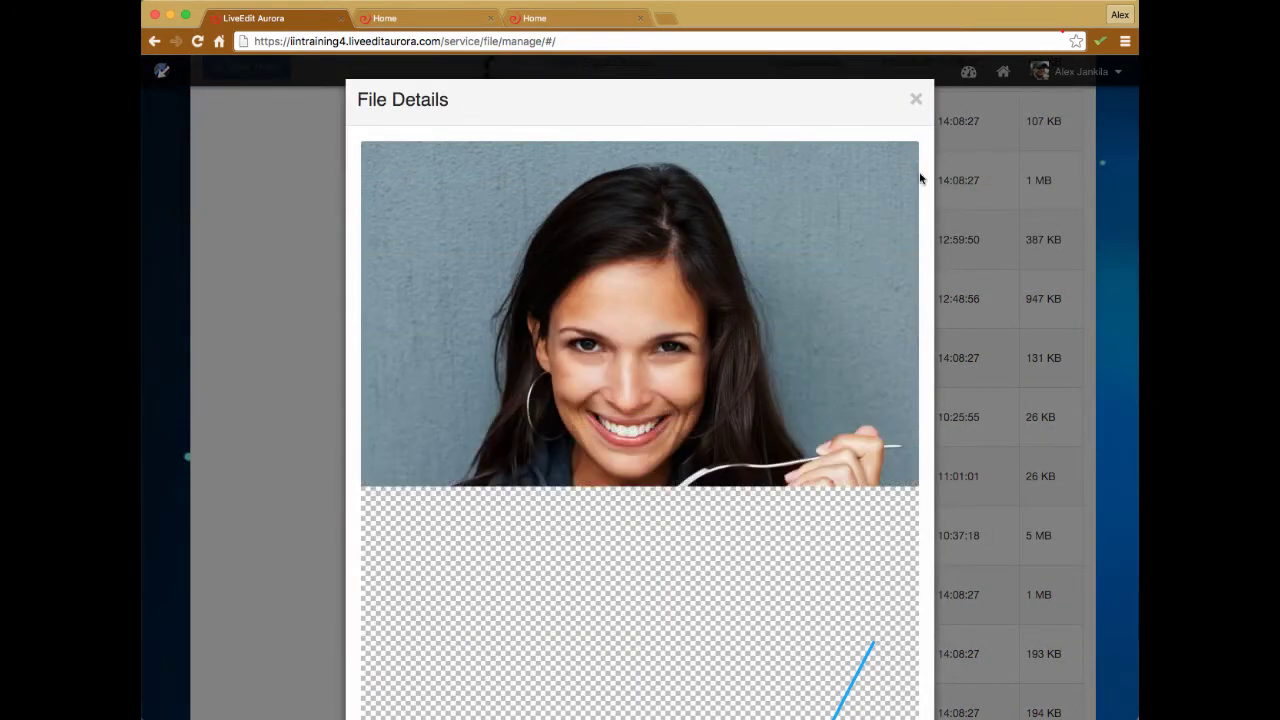
scroll(888, 245, down, 3)
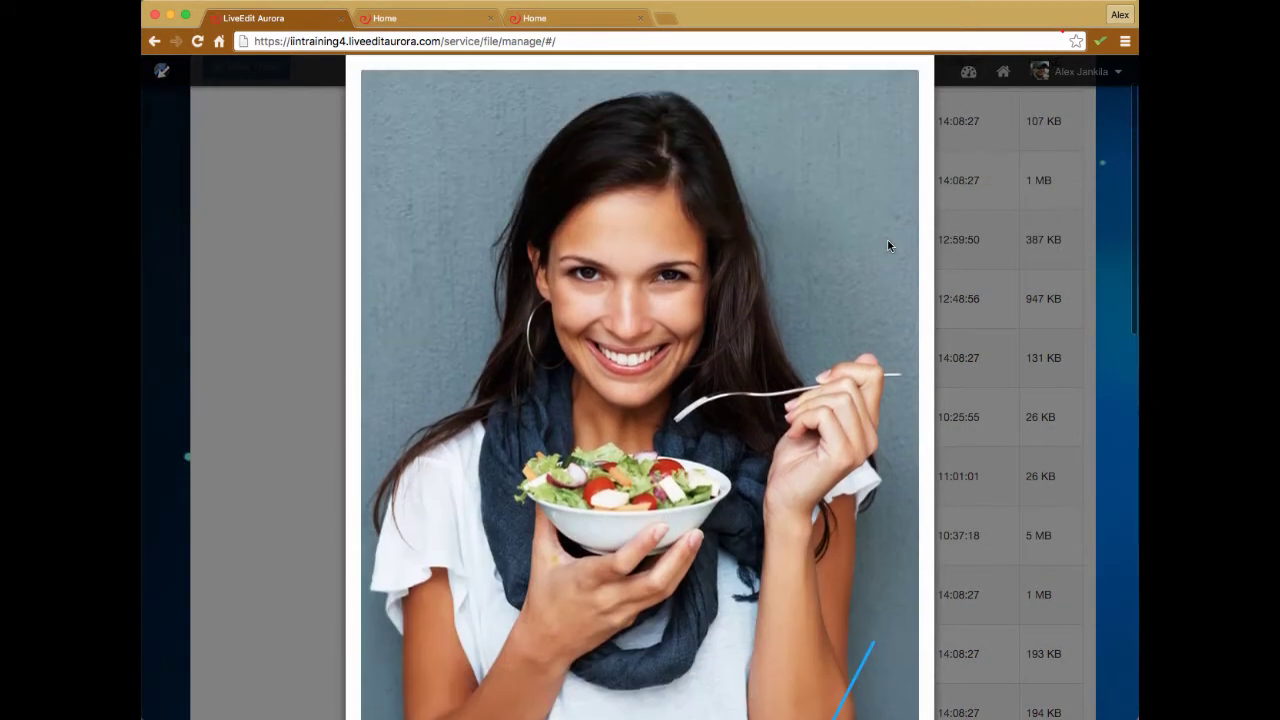
scroll(912, 140, up, 3)
click(915, 99)
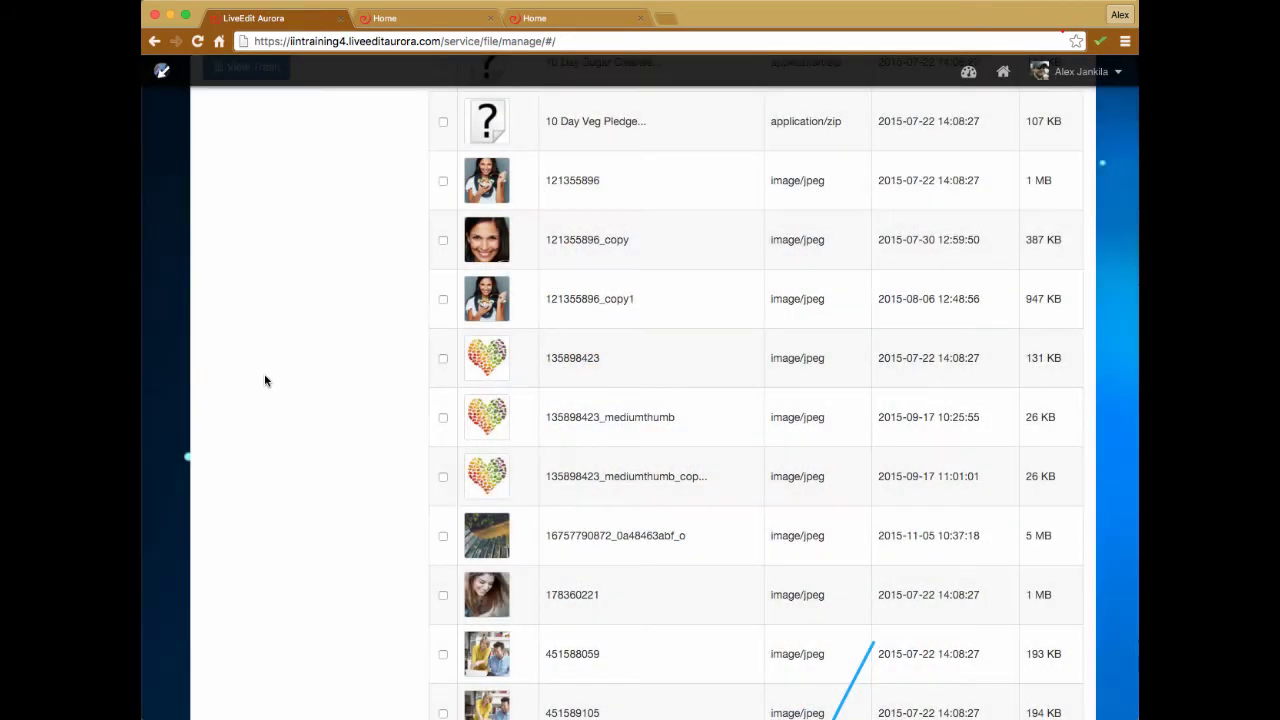
Look through the remaining files in My Files, continuing to pages 2 and 3 of the list
scroll(266, 380, down, 10)
scroll(266, 378, down, 5)
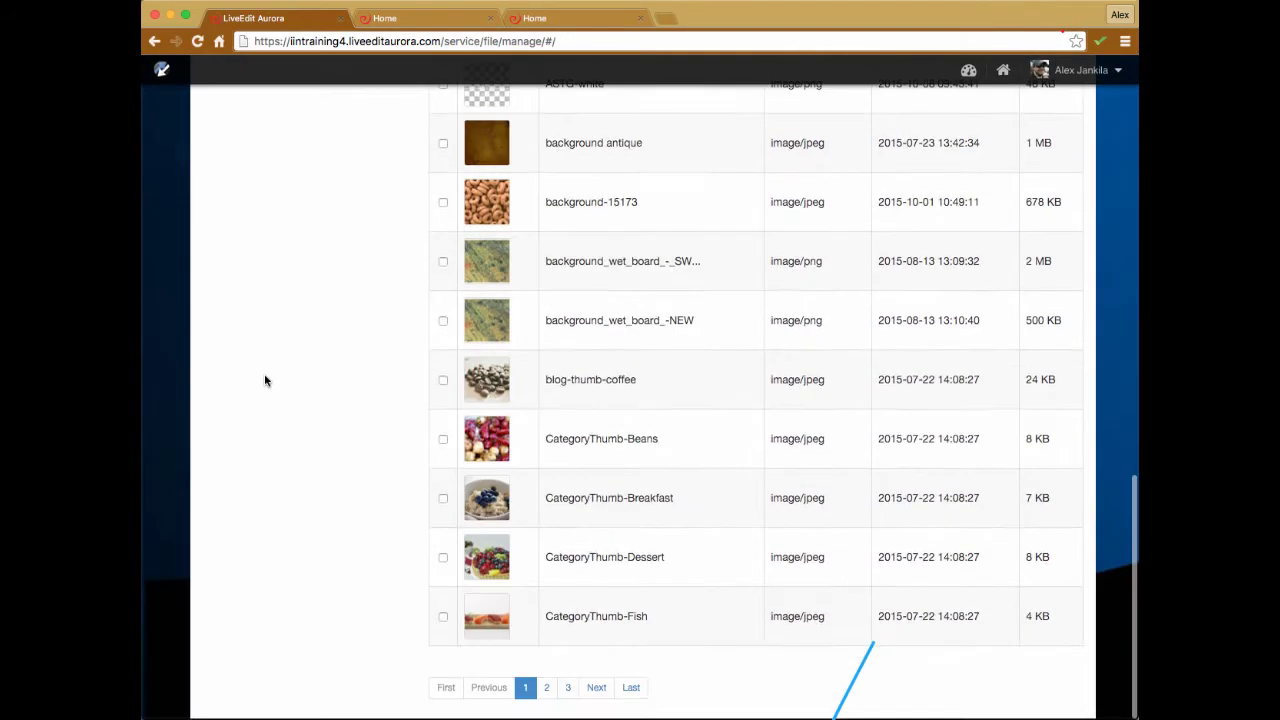
click(547, 689)
scroll(309, 354, up, 10)
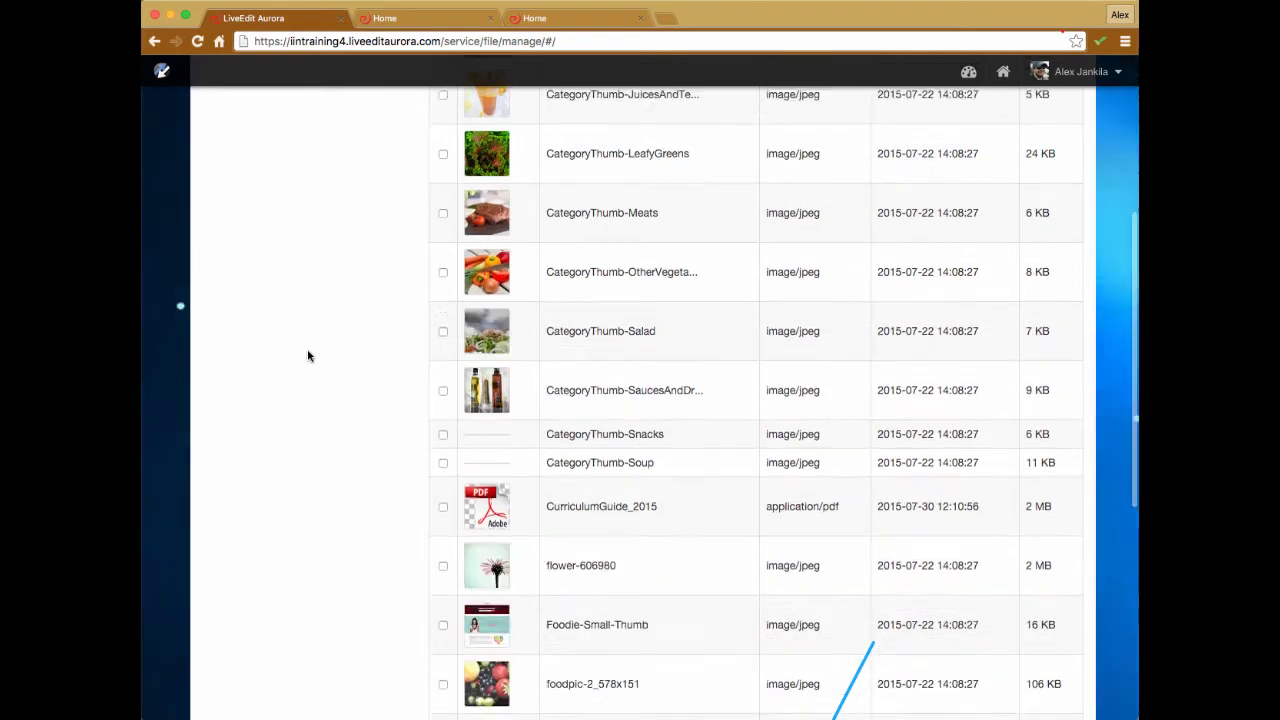
scroll(309, 355, down, 18)
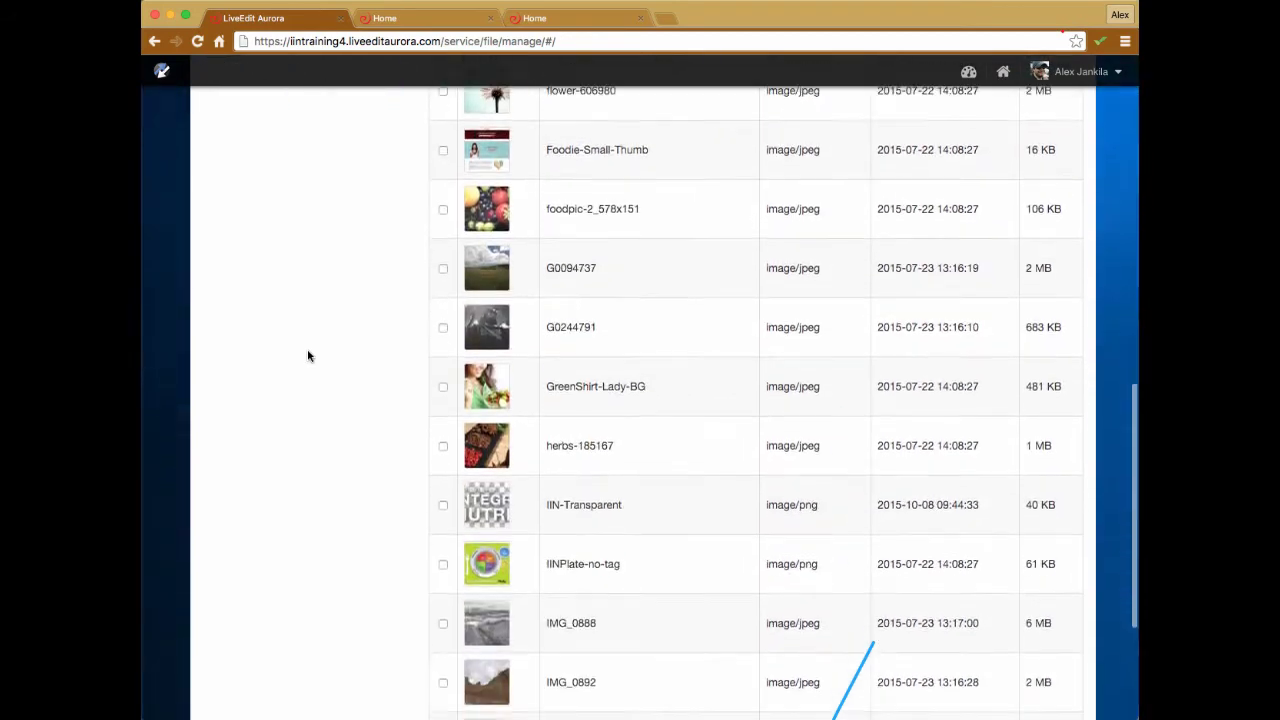
click(568, 689)
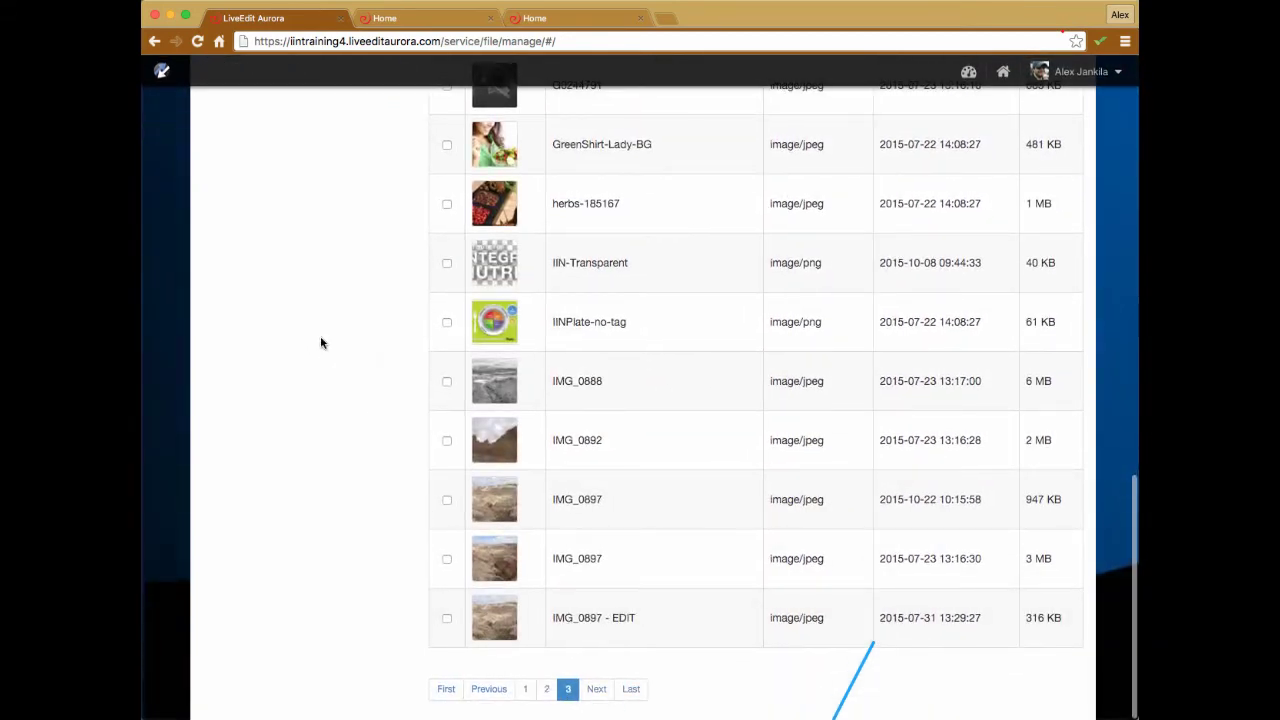
Look through the files on page 3 of My Files, then compare them with those on page 1
scroll(310, 334, down, 5)
scroll(310, 334, down, 3)
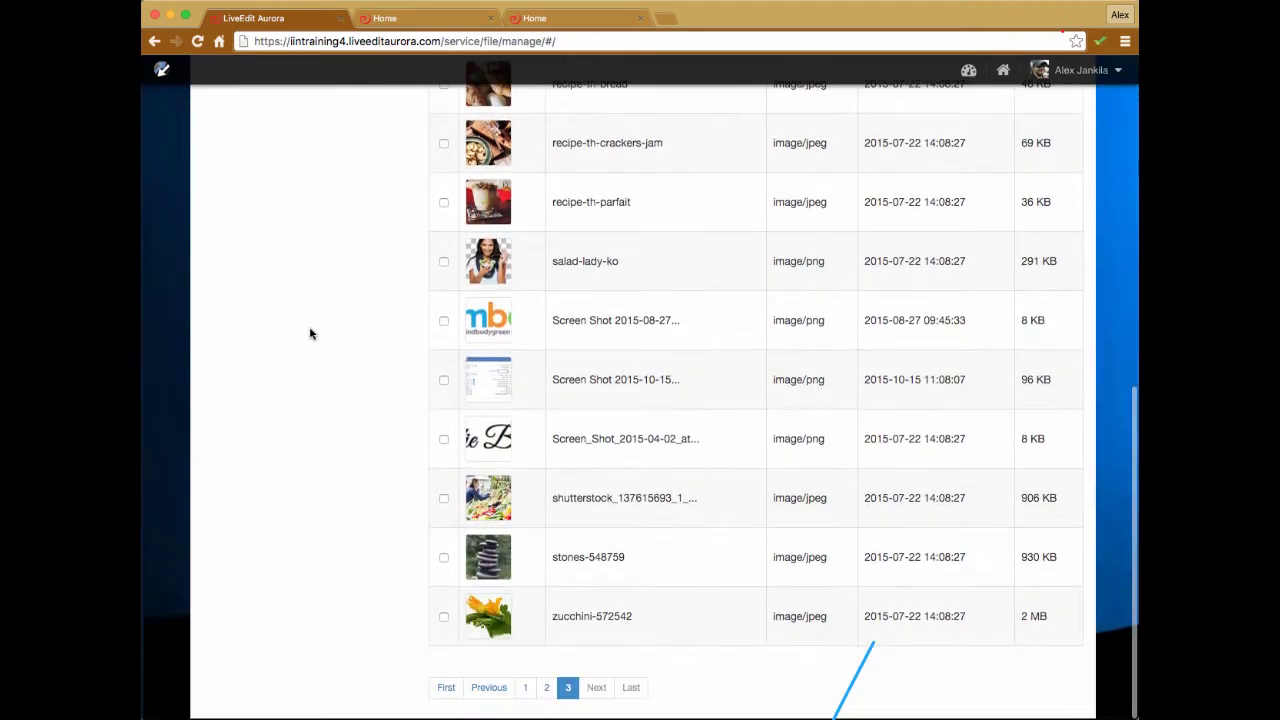
scroll(309, 334, up, 10)
scroll(503, 595, down, 10)
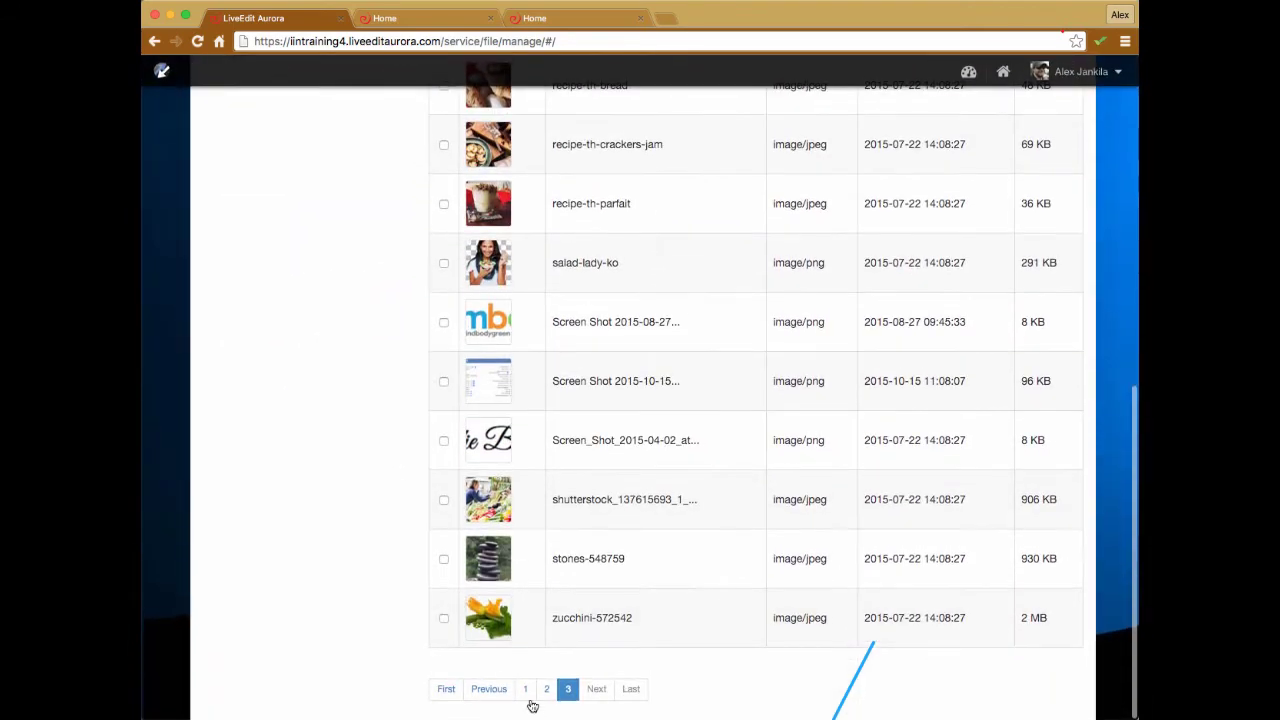
click(525, 683)
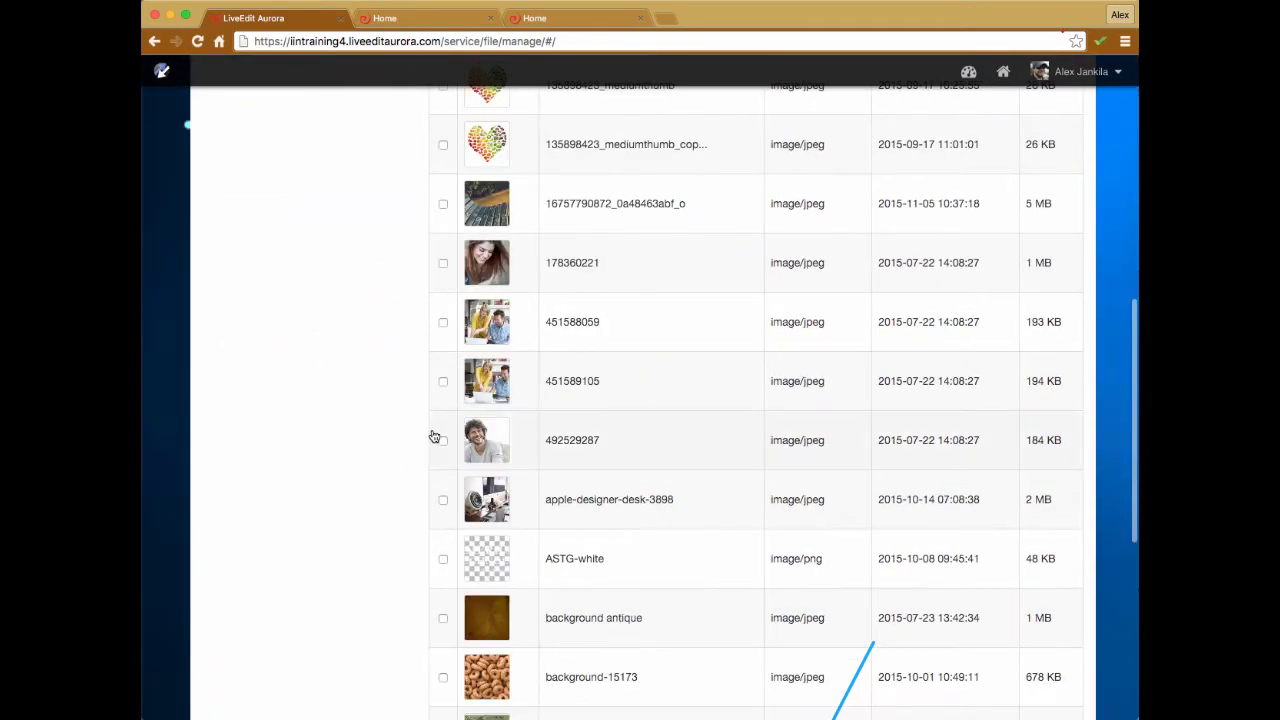
scroll(434, 440, up, 5)
scroll(436, 455, down, 10)
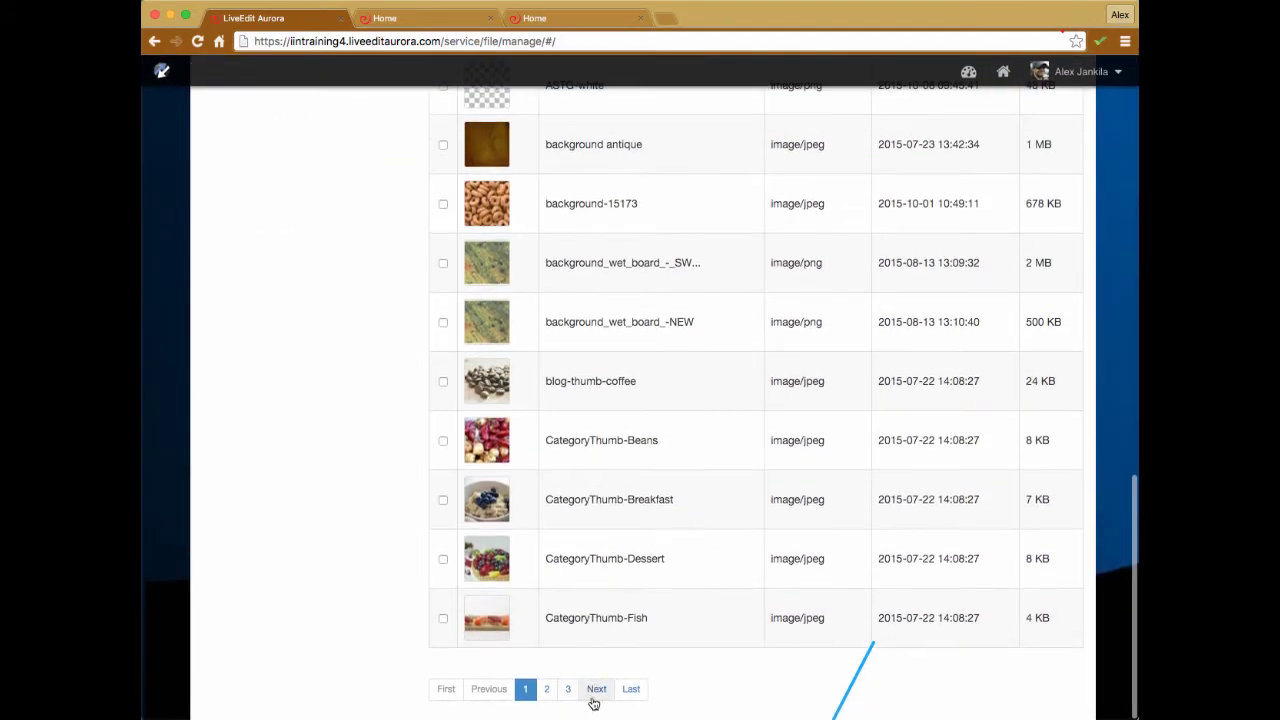
View the file details of salad-lady-ko on page 3 of My Files, then close them
click(568, 686)
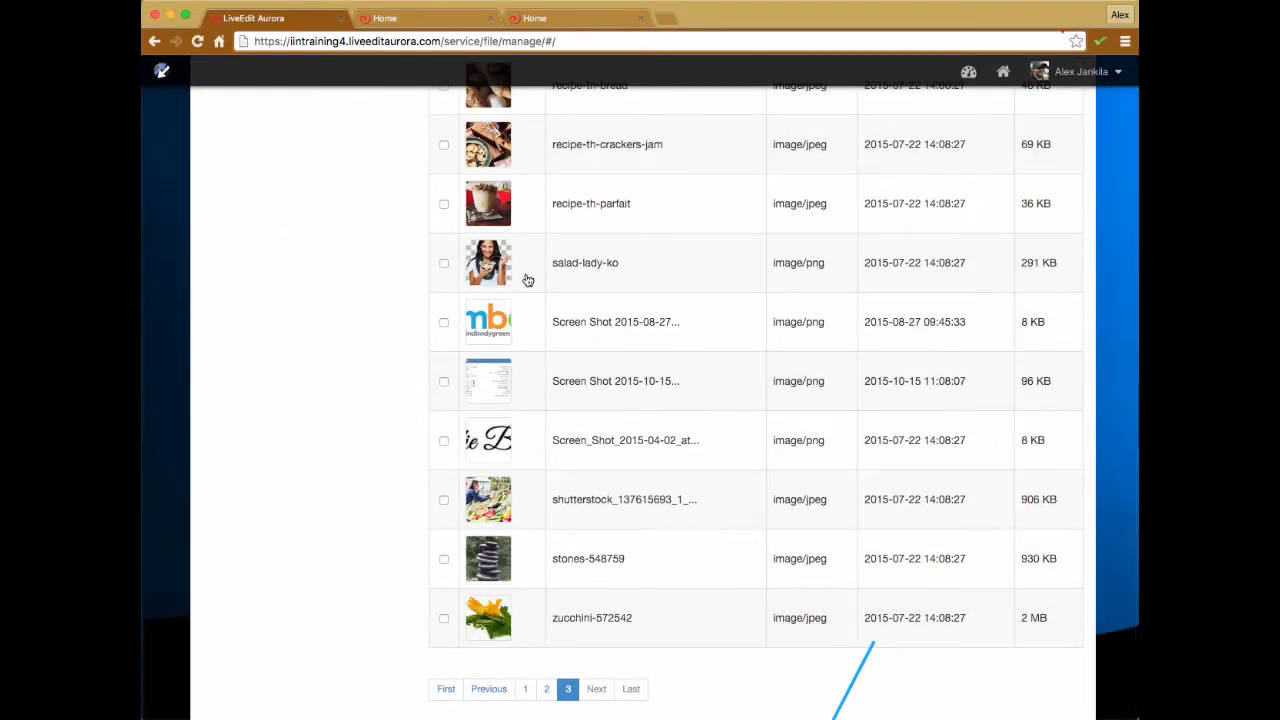
click(488, 265)
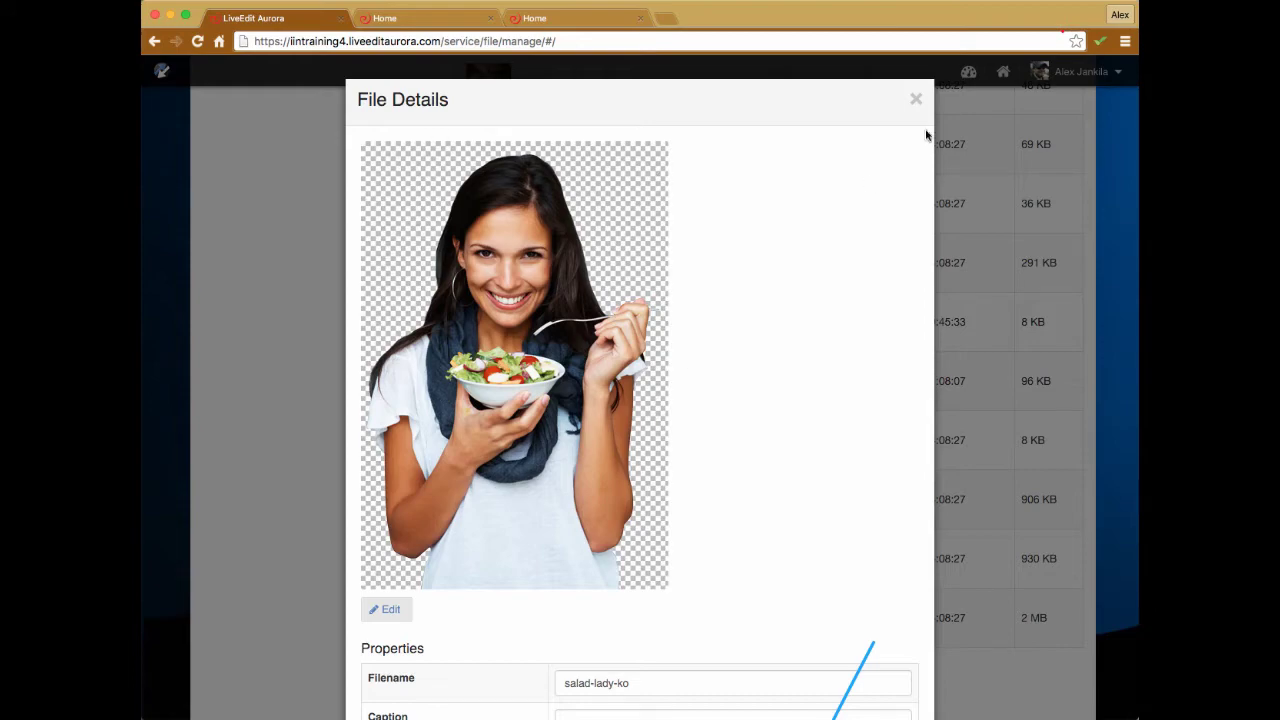
click(915, 99)
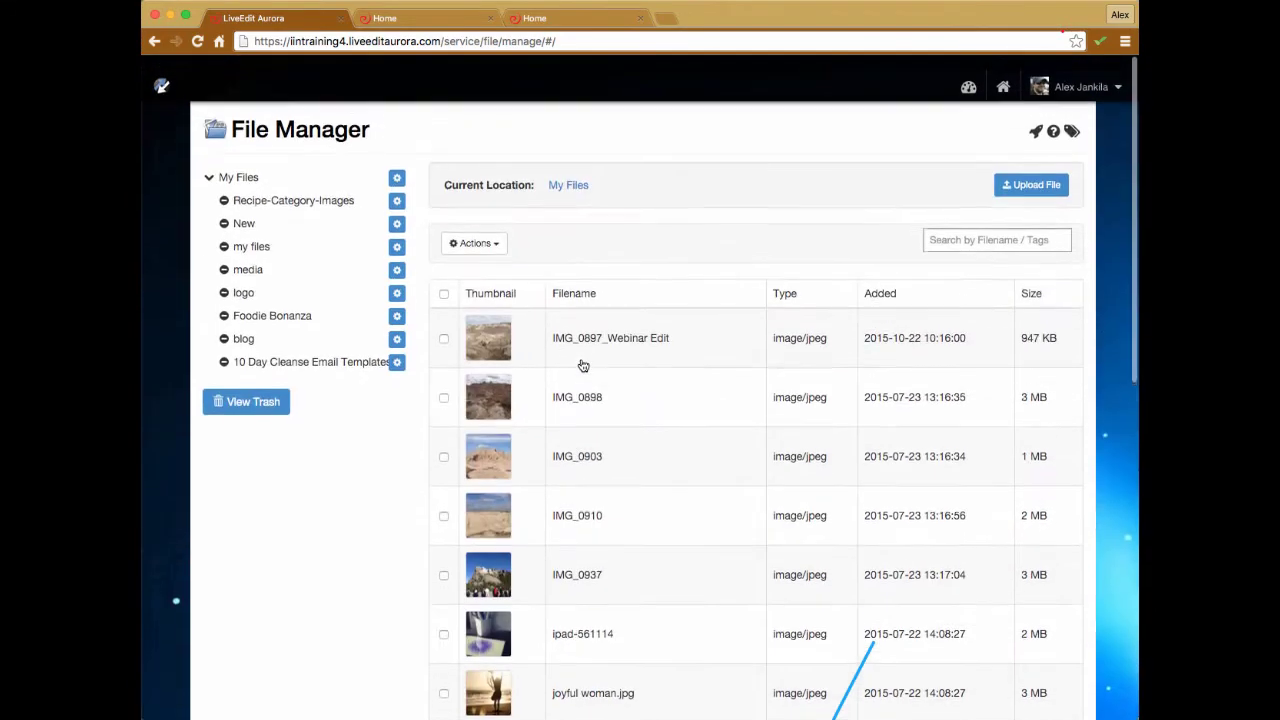
Recheck the files on page 1 of My Files, then open the site's home page
scroll(583, 362, down, 10)
click(522, 689)
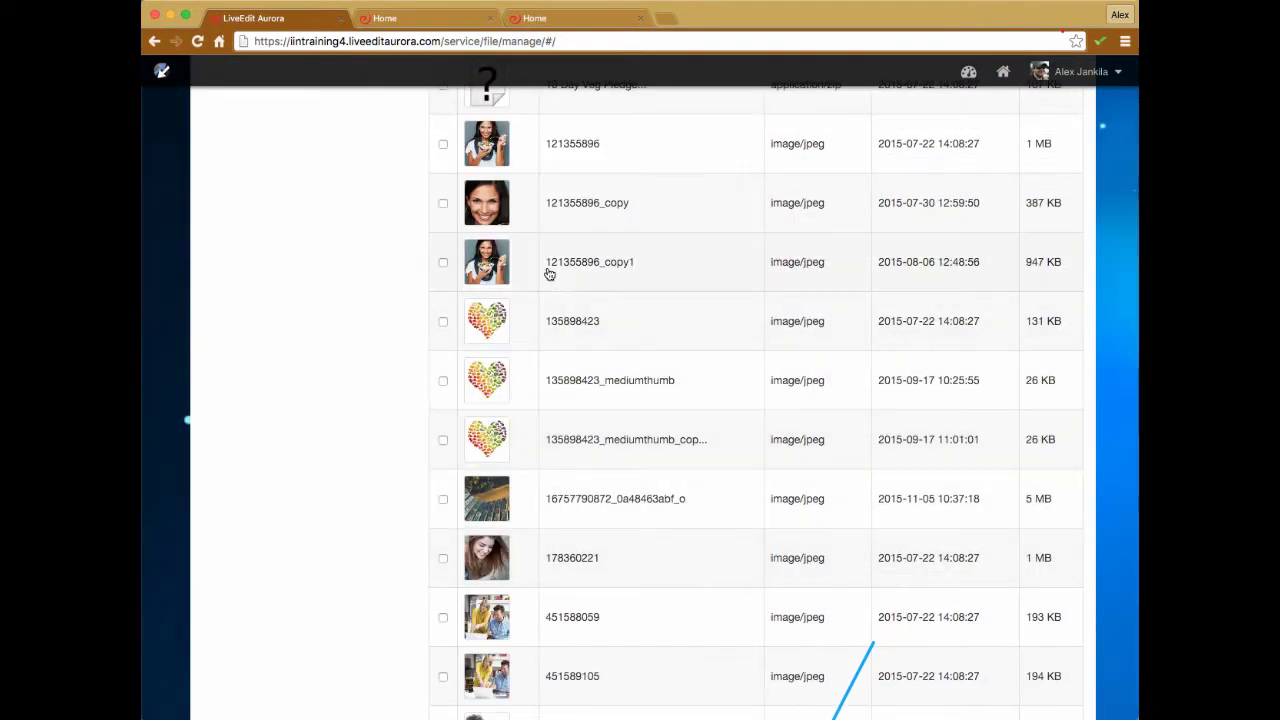
scroll(549, 274, up, 5)
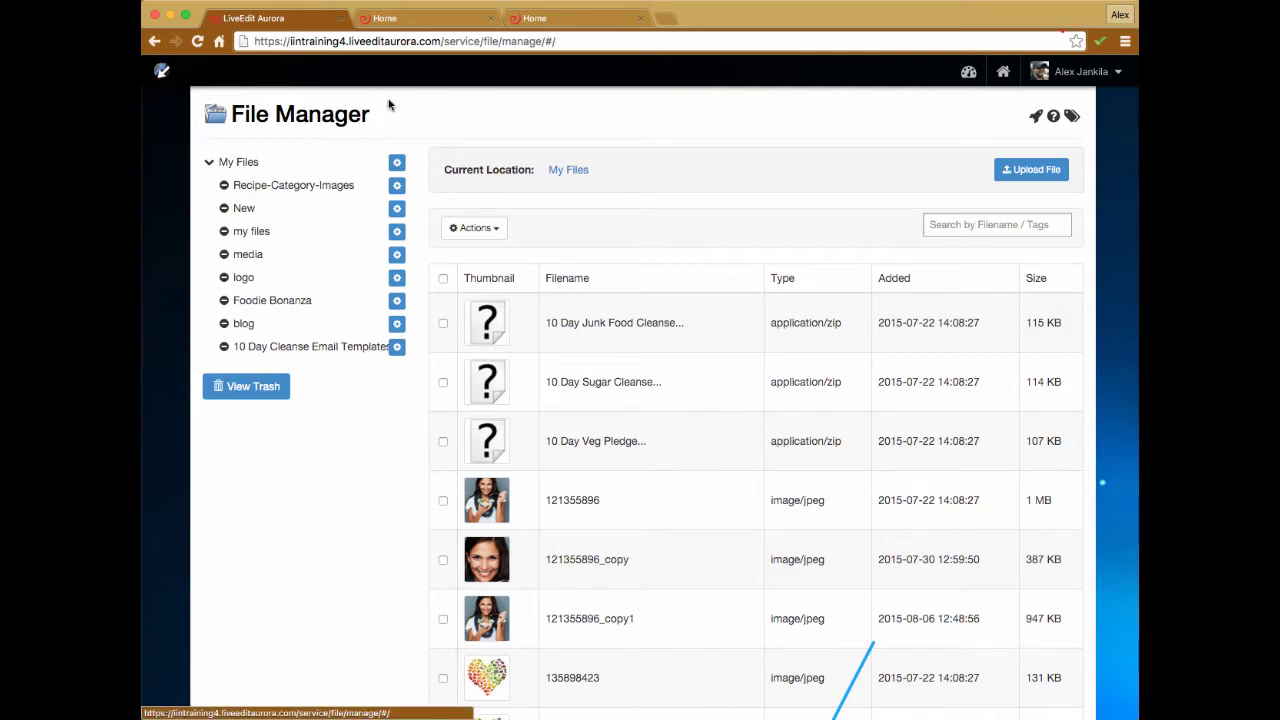
click(1003, 71)
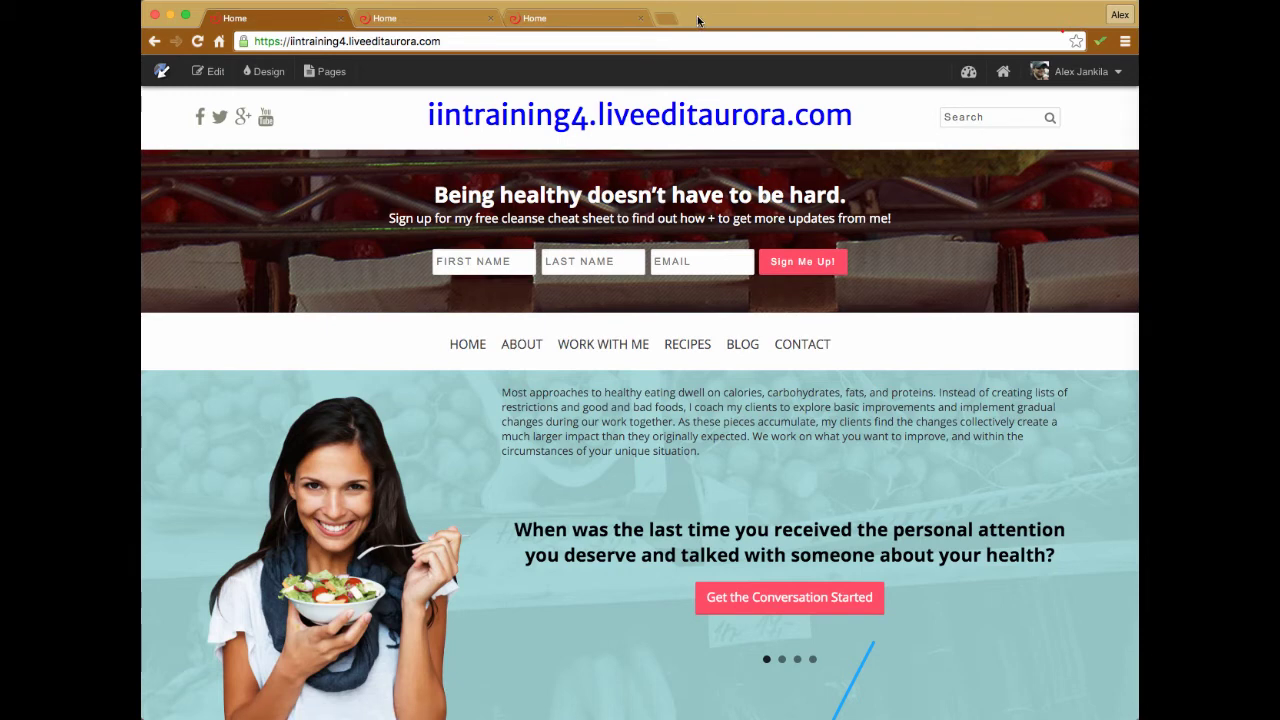
Open the Help support site and look through the IIN Health Coach Website Help topics in its knowledge base
mouse_move(986, 72)
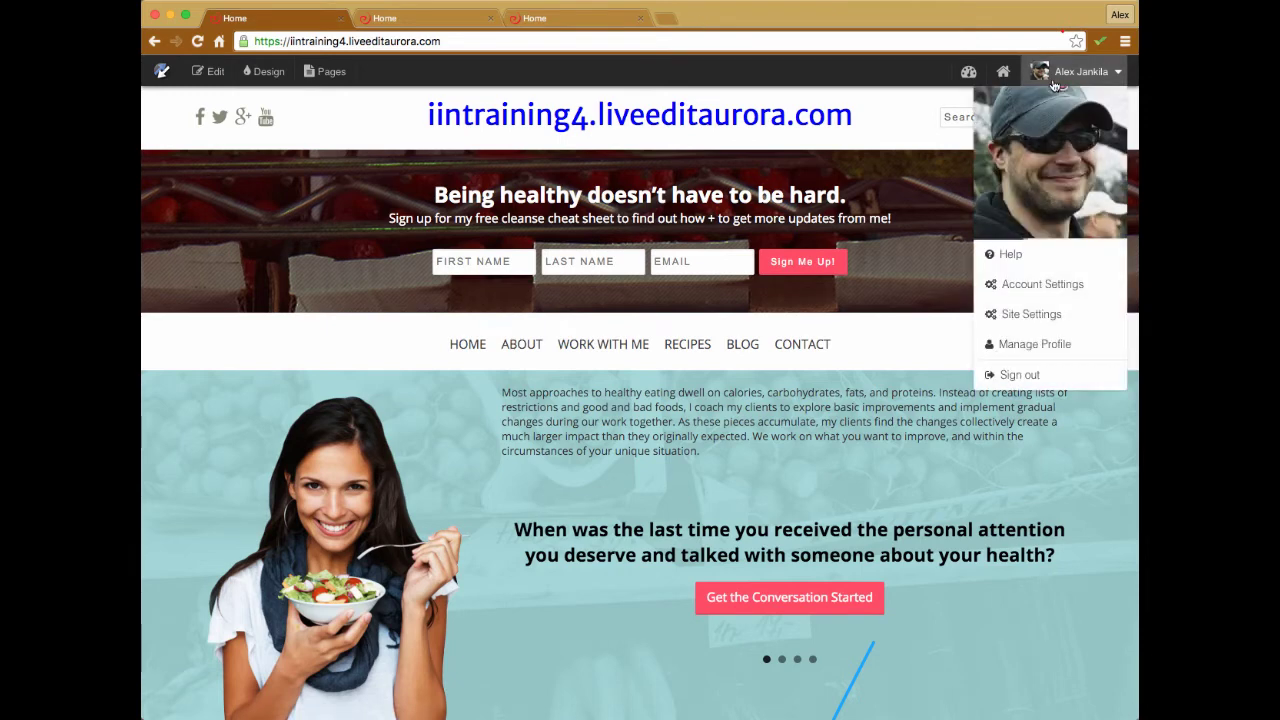
click(997, 255)
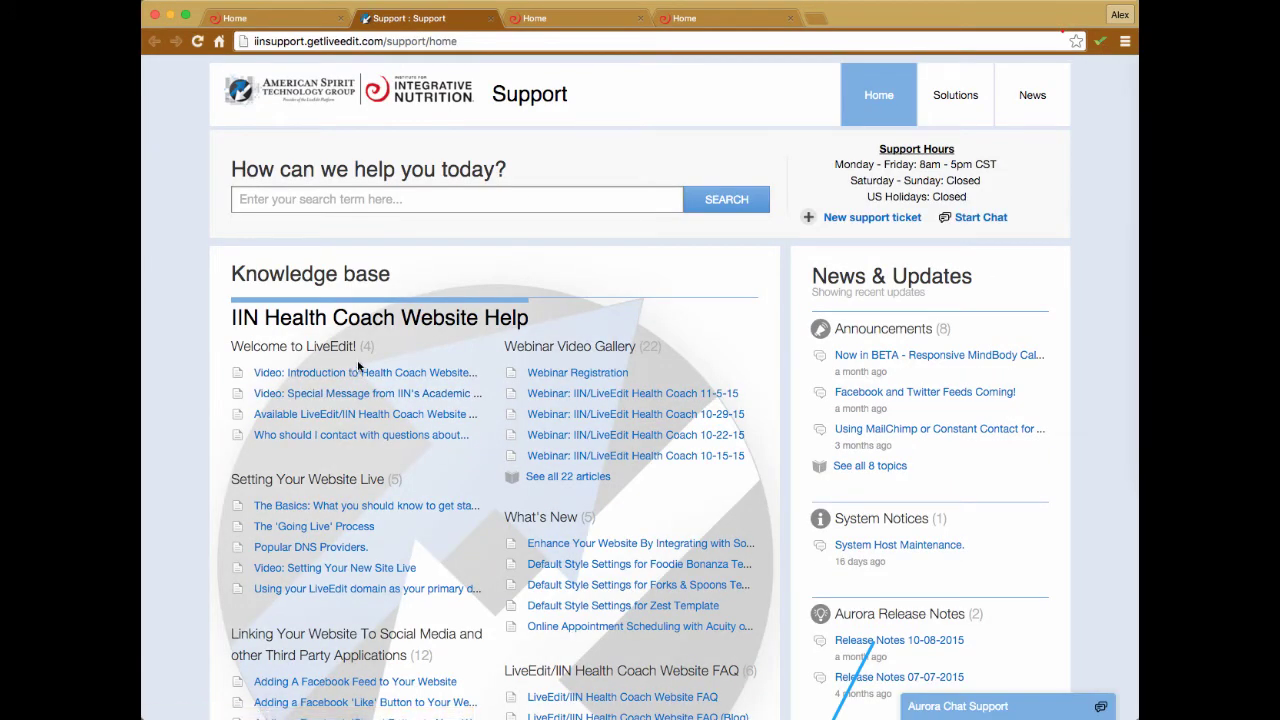
scroll(334, 370, down, 3)
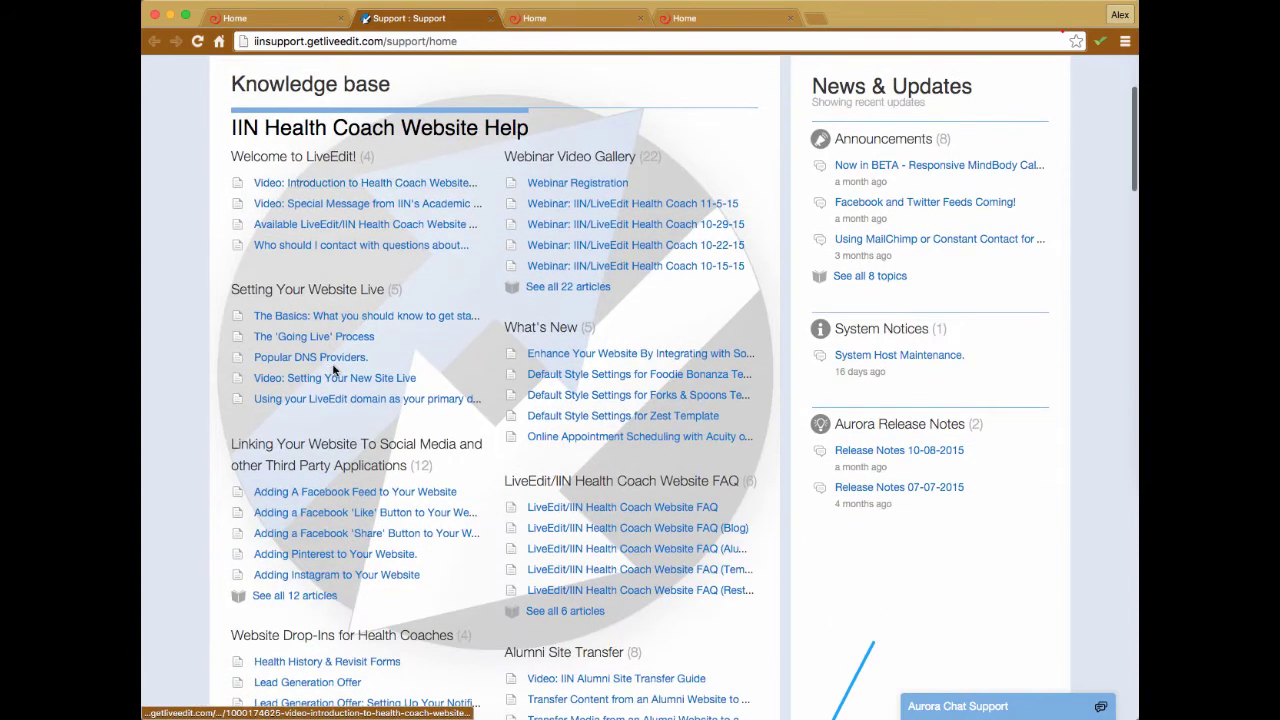
scroll(334, 370, down, 3)
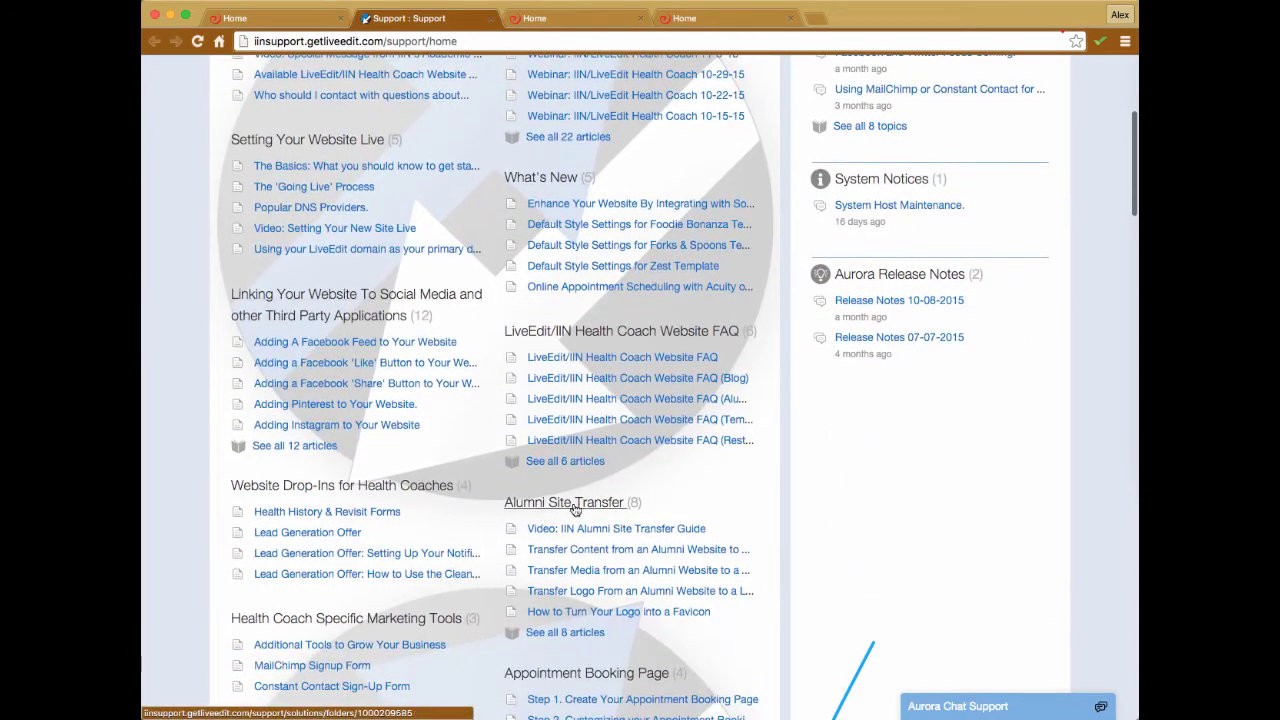
scroll(572, 507, down, 1)
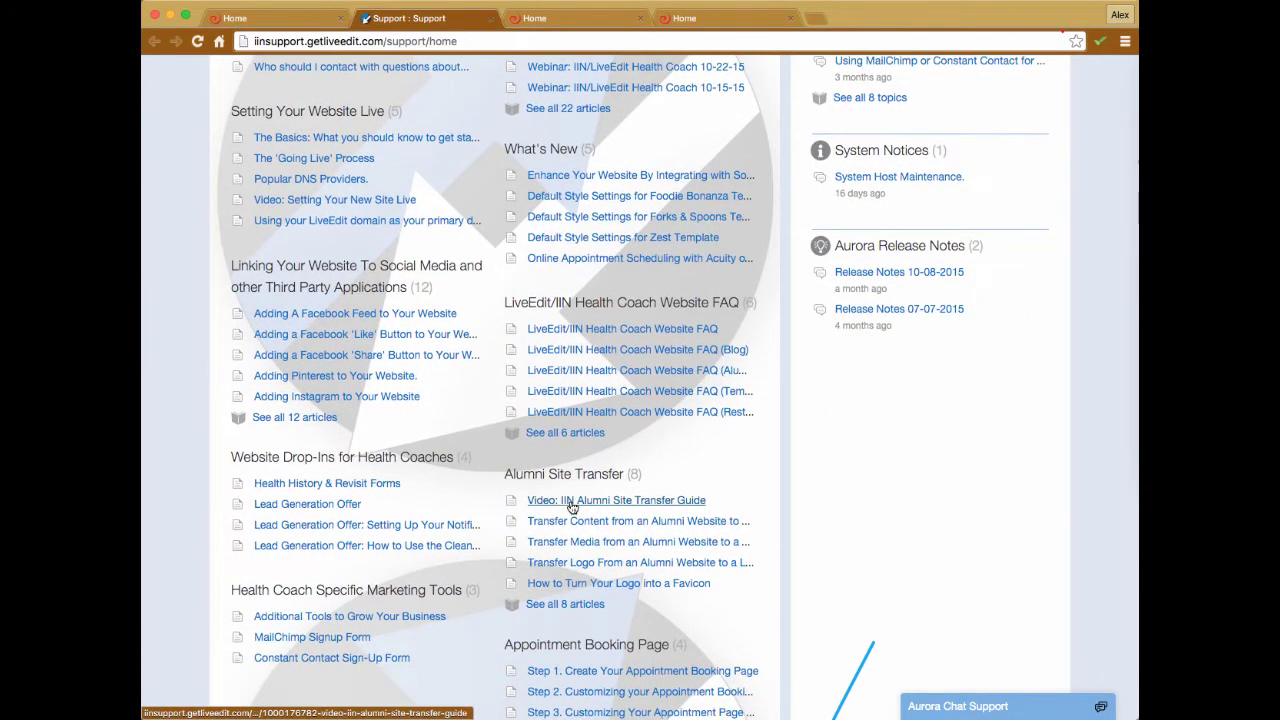
scroll(572, 507, down, 5)
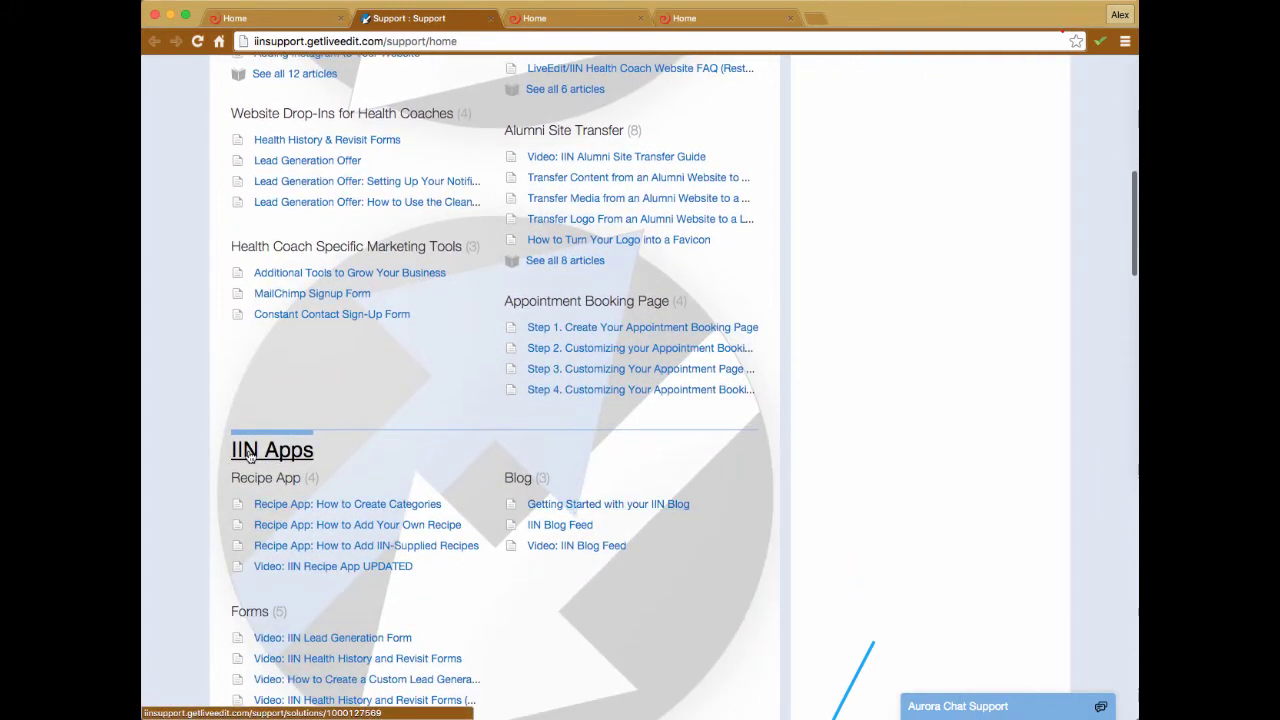
Look through the IIN Apps and Managing Your Website topics in the knowledge base
scroll(430, 530, down, 2)
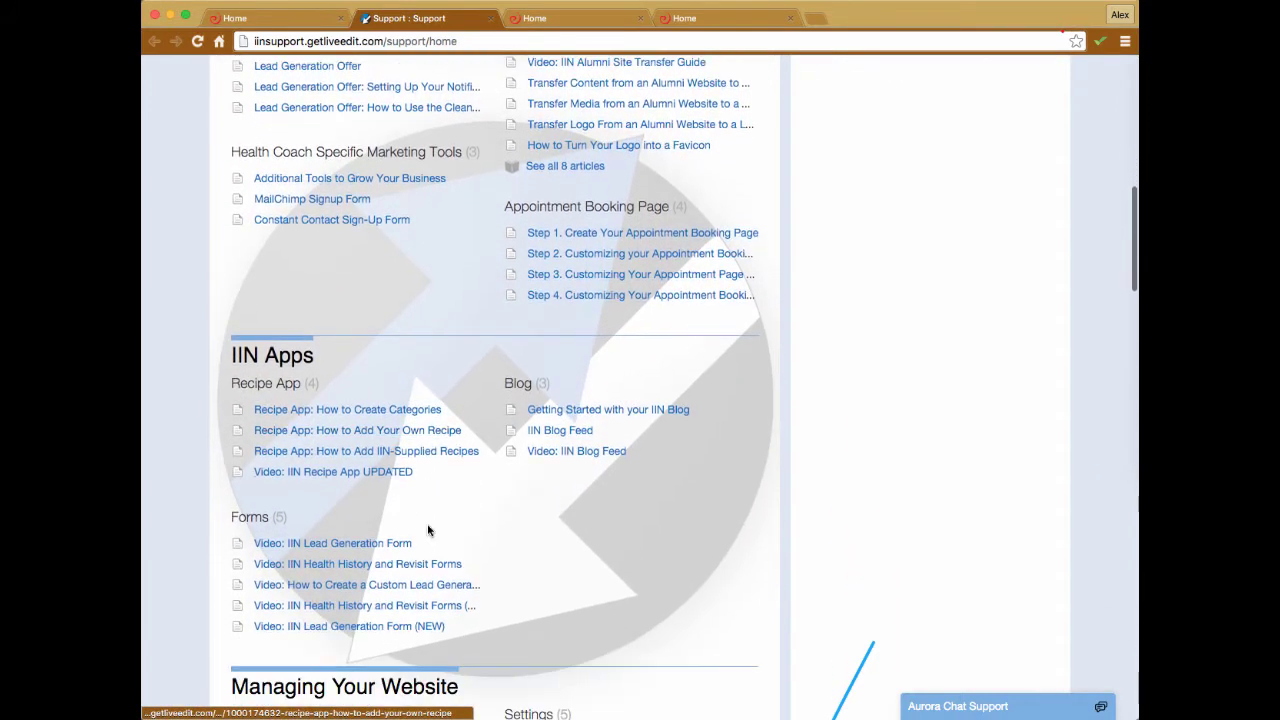
scroll(475, 481, down, 3)
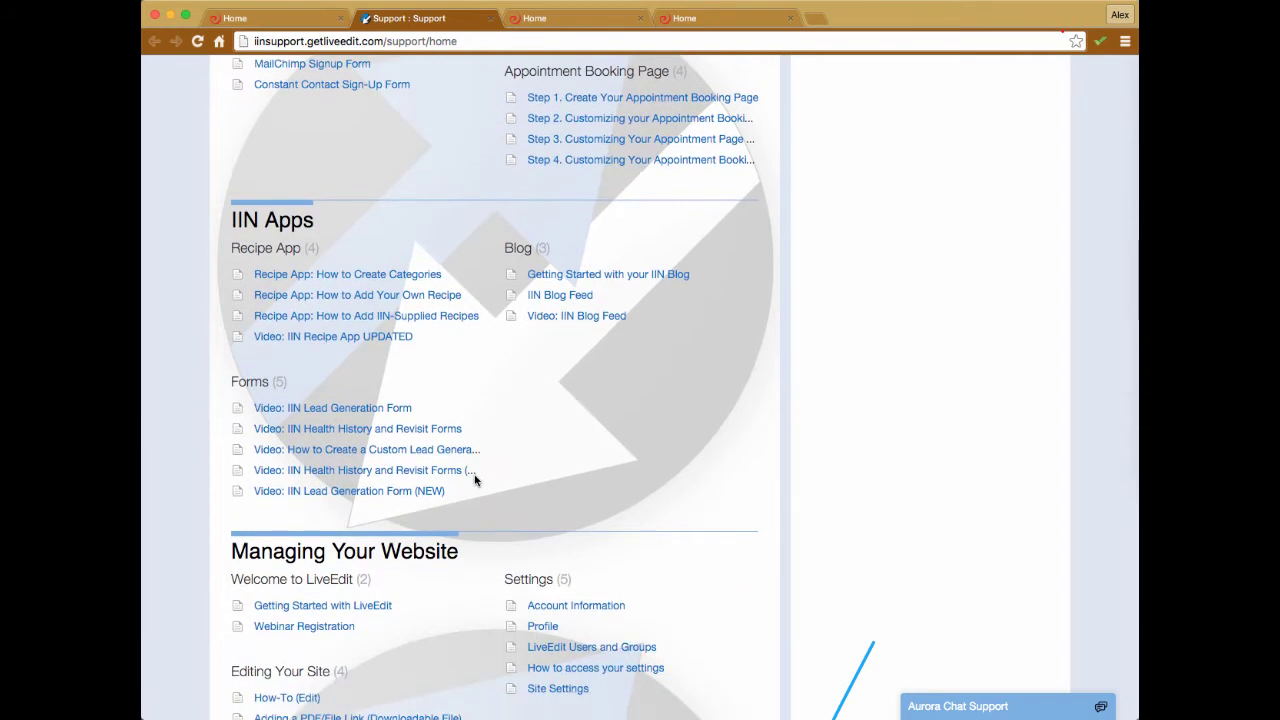
scroll(475, 481, down, 5)
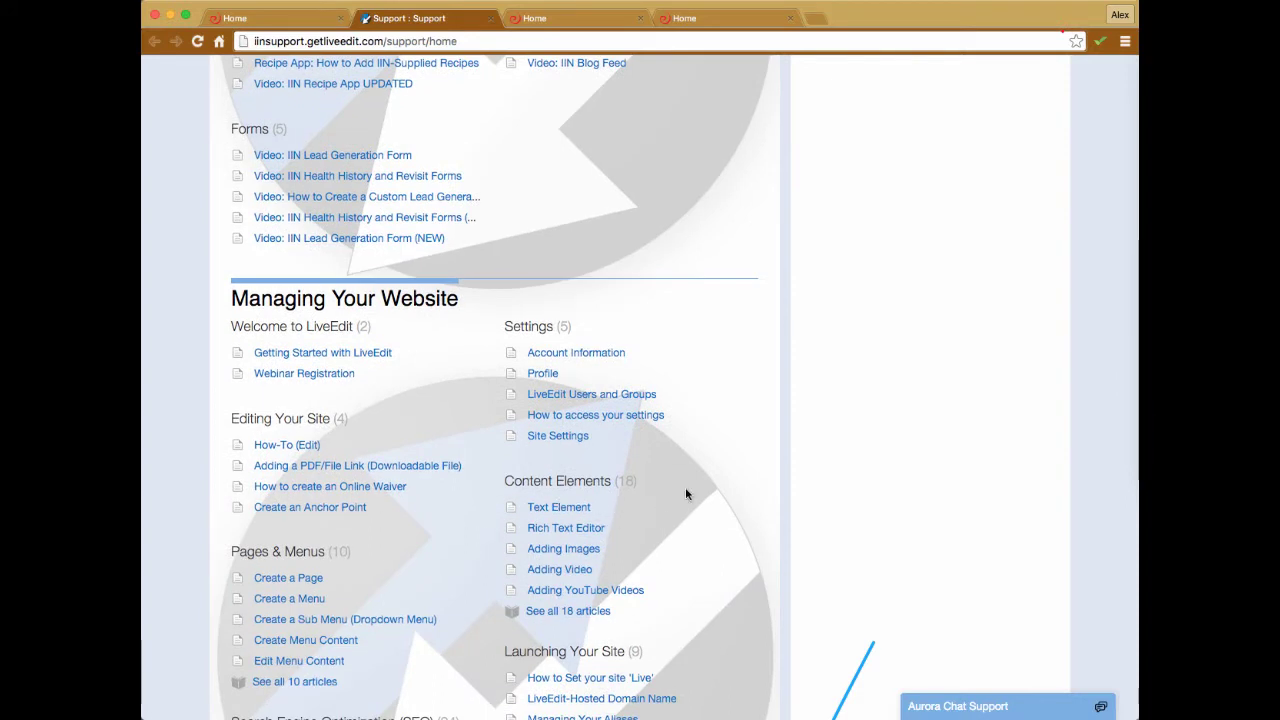
scroll(685, 493, down, 3)
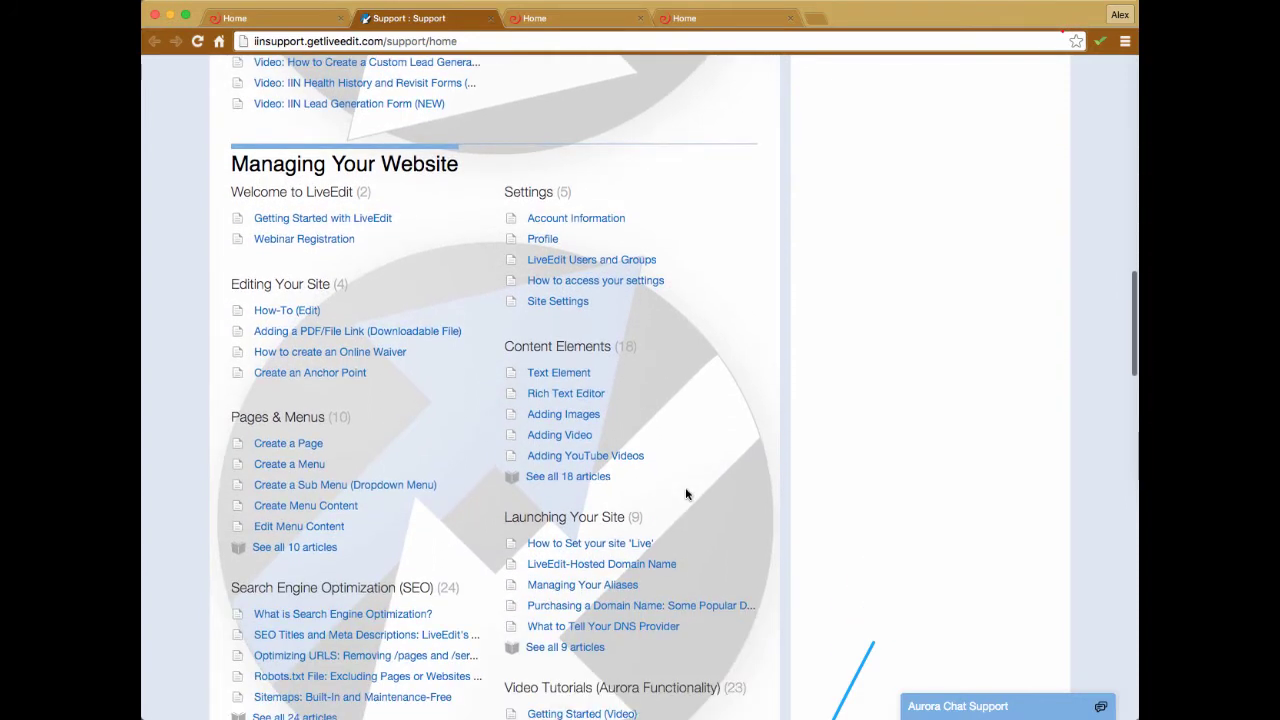
scroll(685, 493, down, 3)
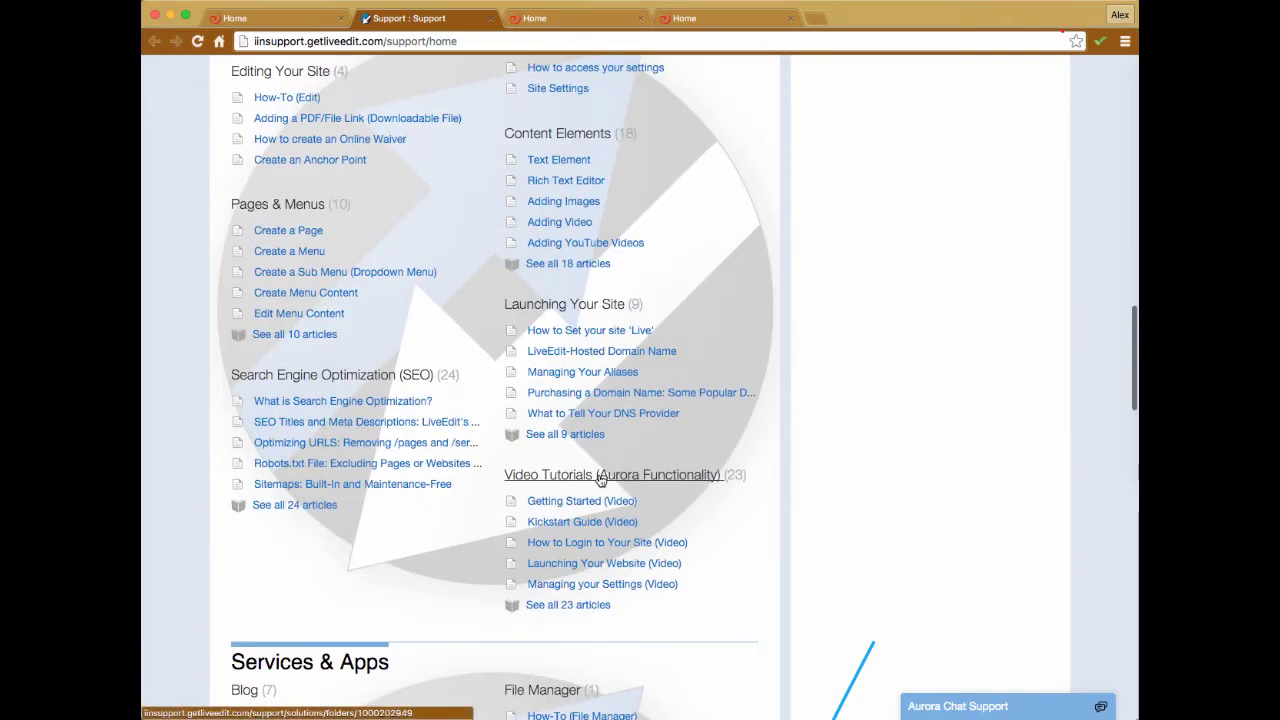
scroll(580, 481, up, 3)
scroll(580, 481, down, 3)
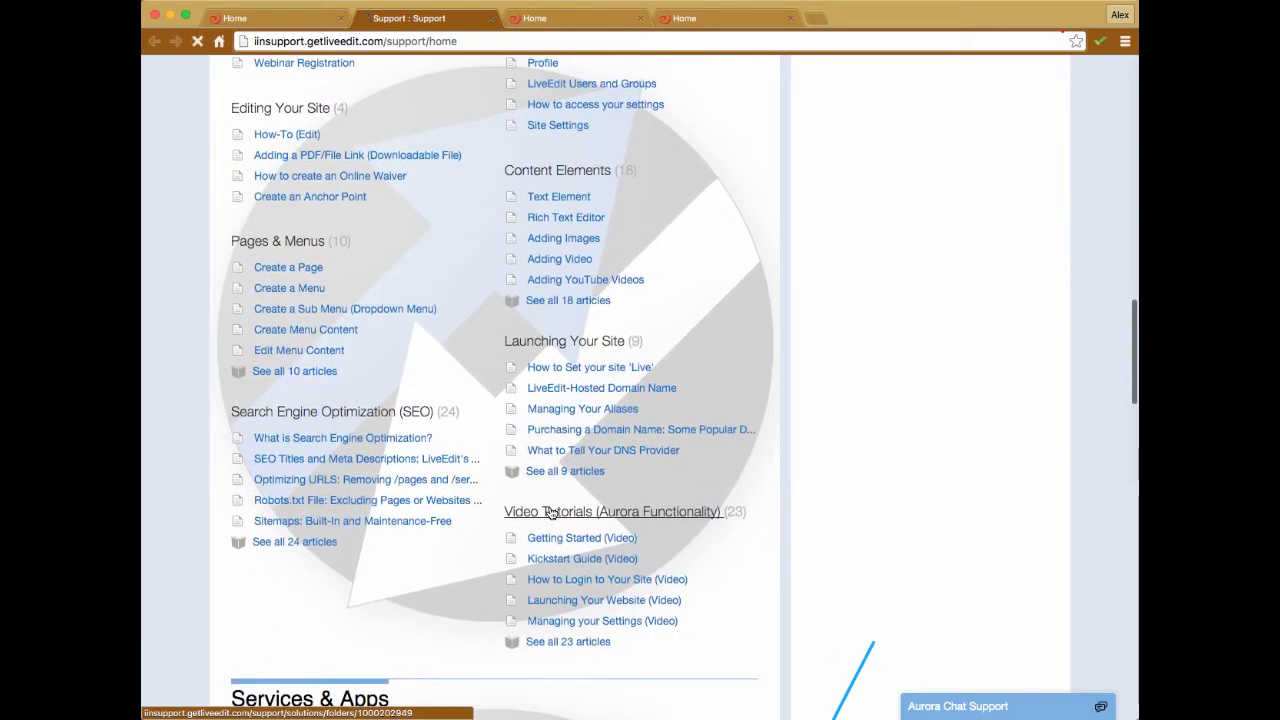
View the Video Tutorials (Aurora Functionality) article list, then return to the beginning of the support home page
click(545, 512)
scroll(517, 440, down, 4)
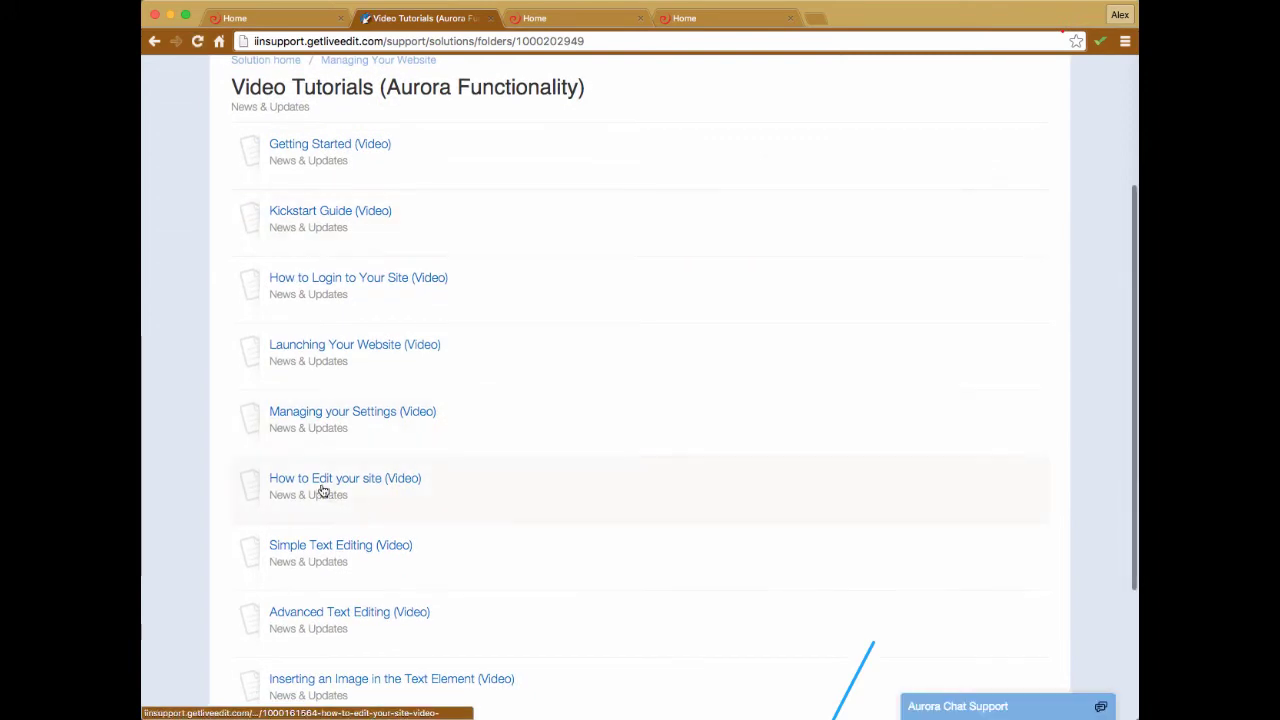
click(153, 42)
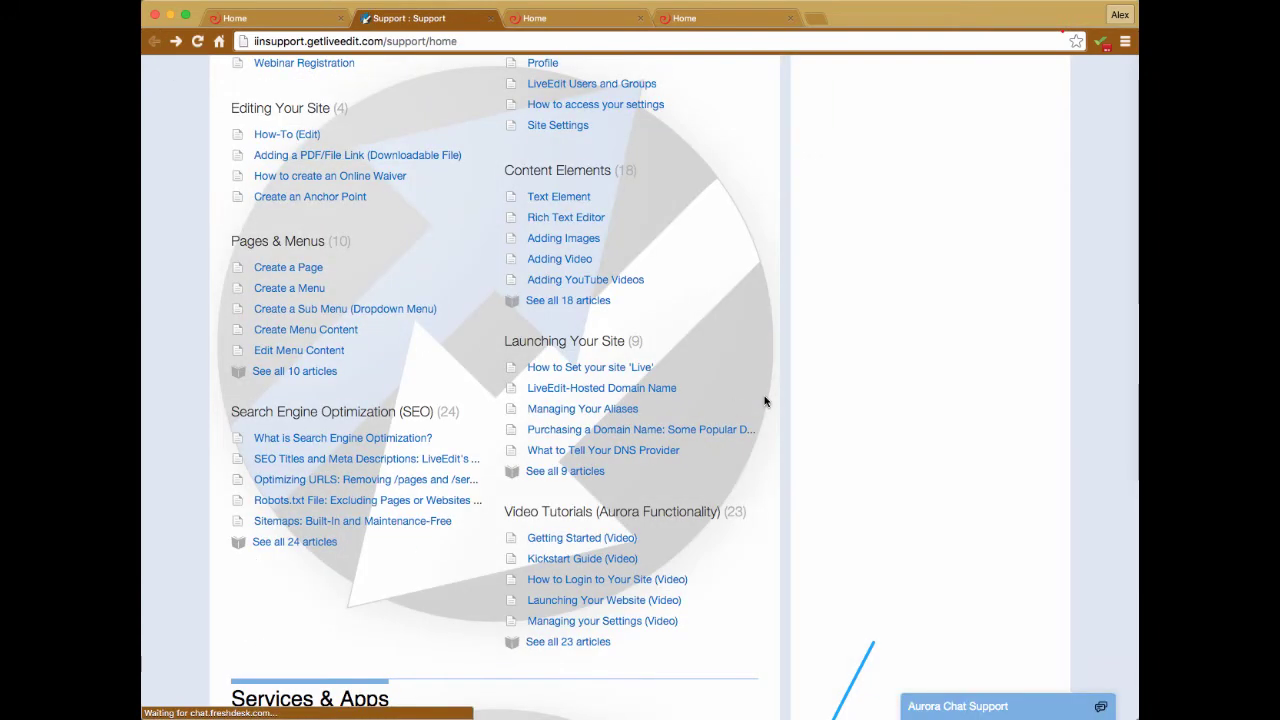
scroll(900, 340, up, 15)
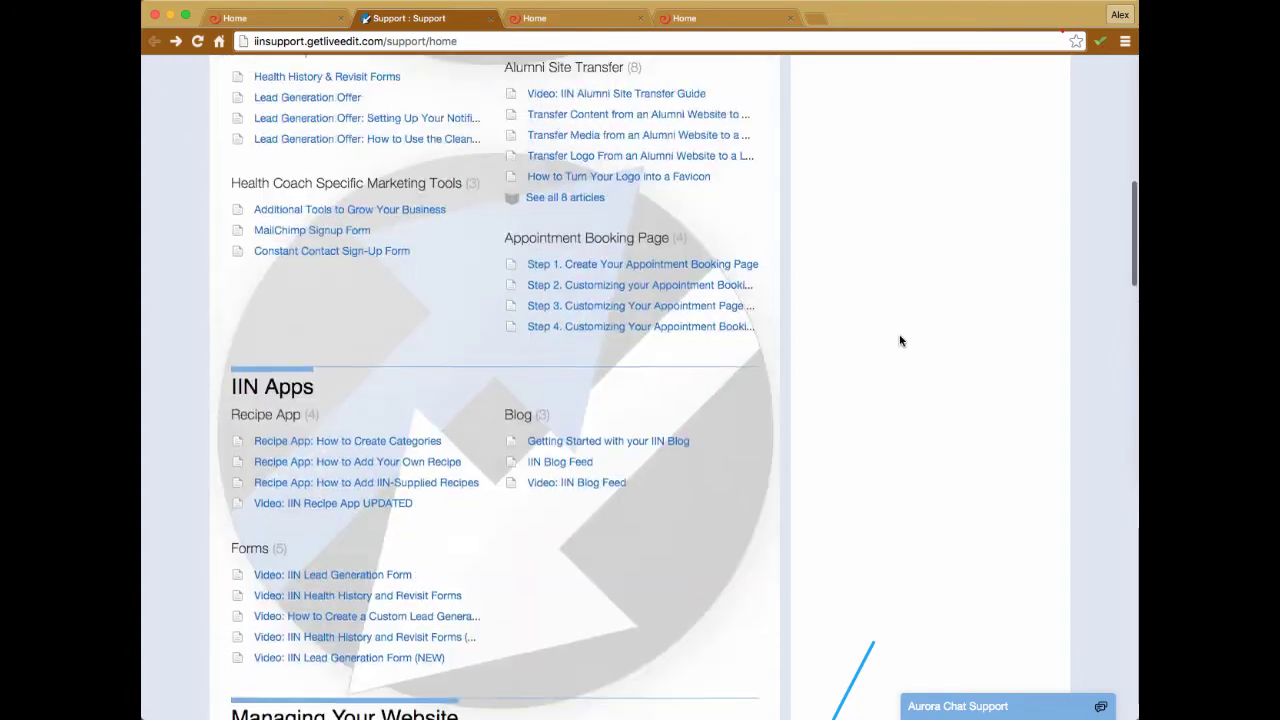
scroll(899, 340, up, 2)
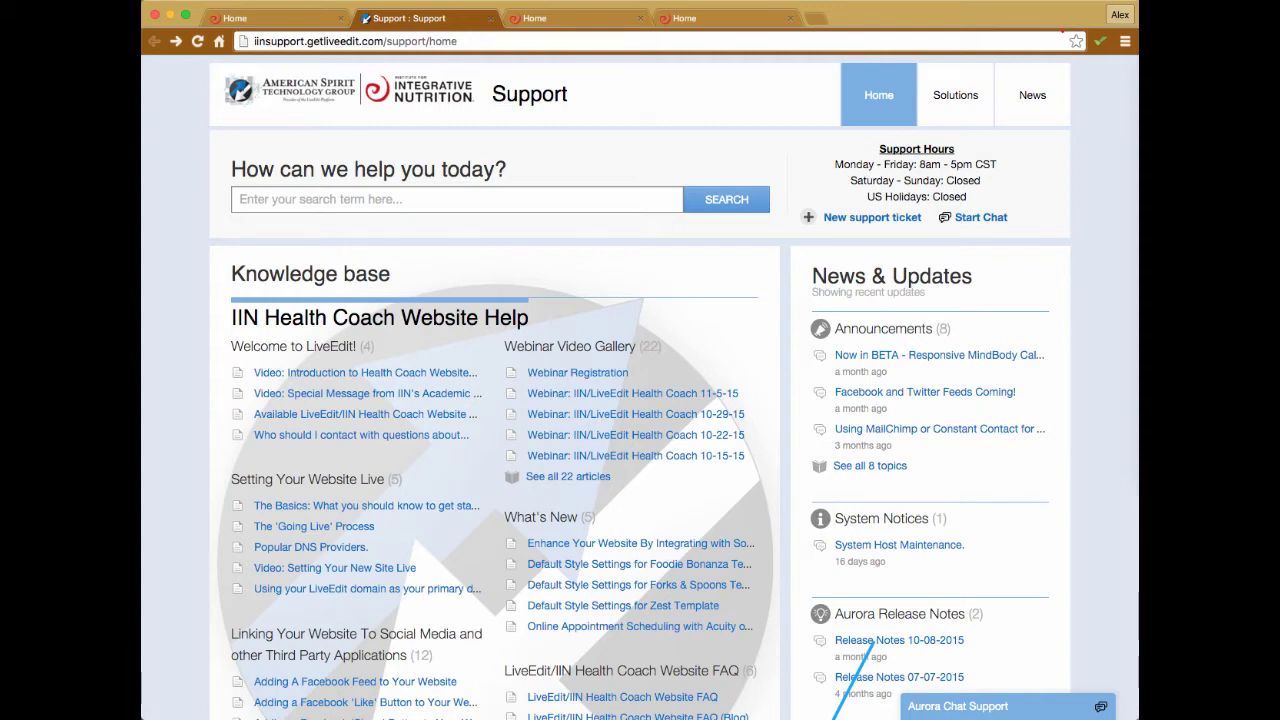
Switch back to the iintraining4 home page, enter edit mode, and look over Sections 1 and 2
click(250, 18)
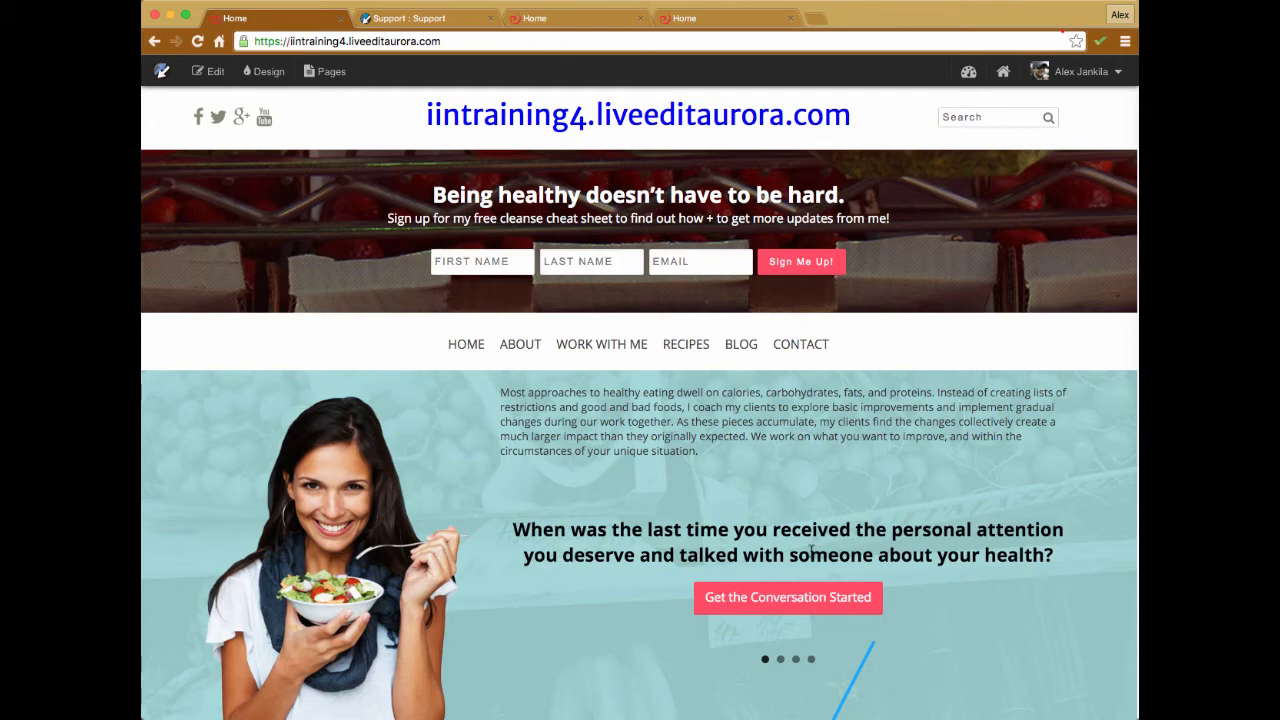
scroll(805, 550, down, 5)
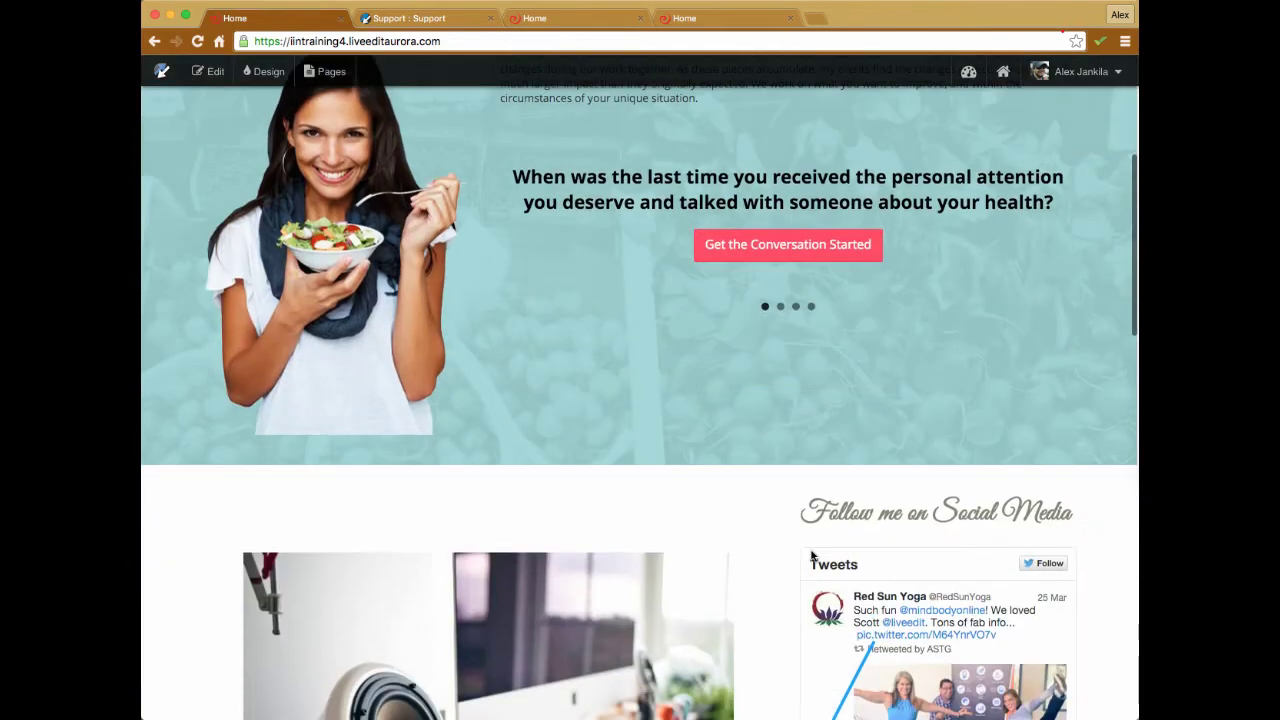
click(209, 71)
scroll(803, 410, down, 3)
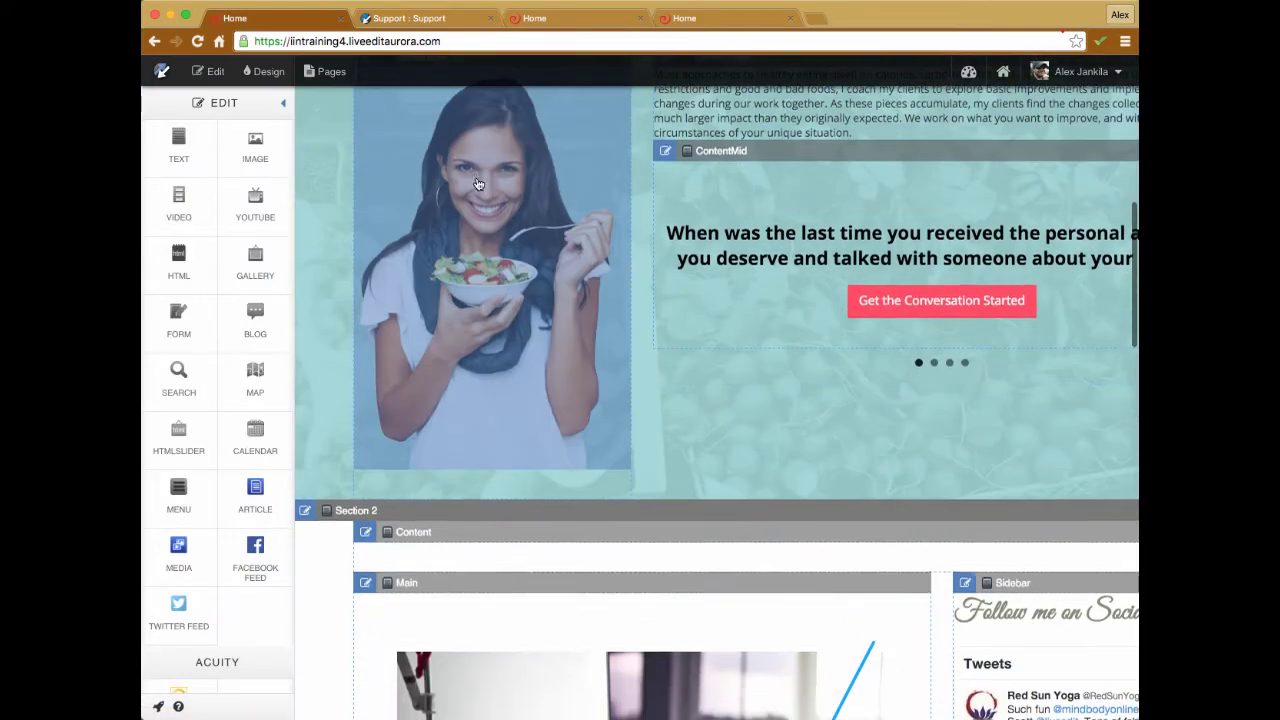
scroll(600, 380, up, 5)
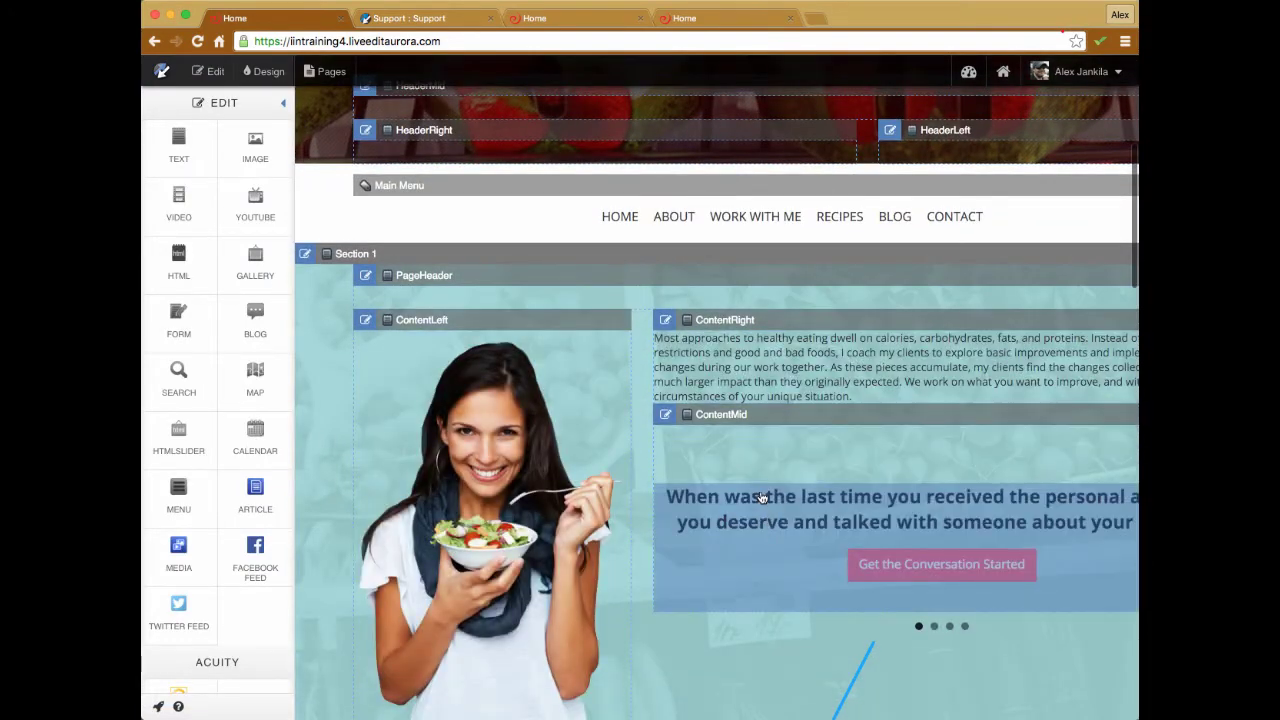
scroll(768, 500, down, 4)
scroll(791, 405, down, 3)
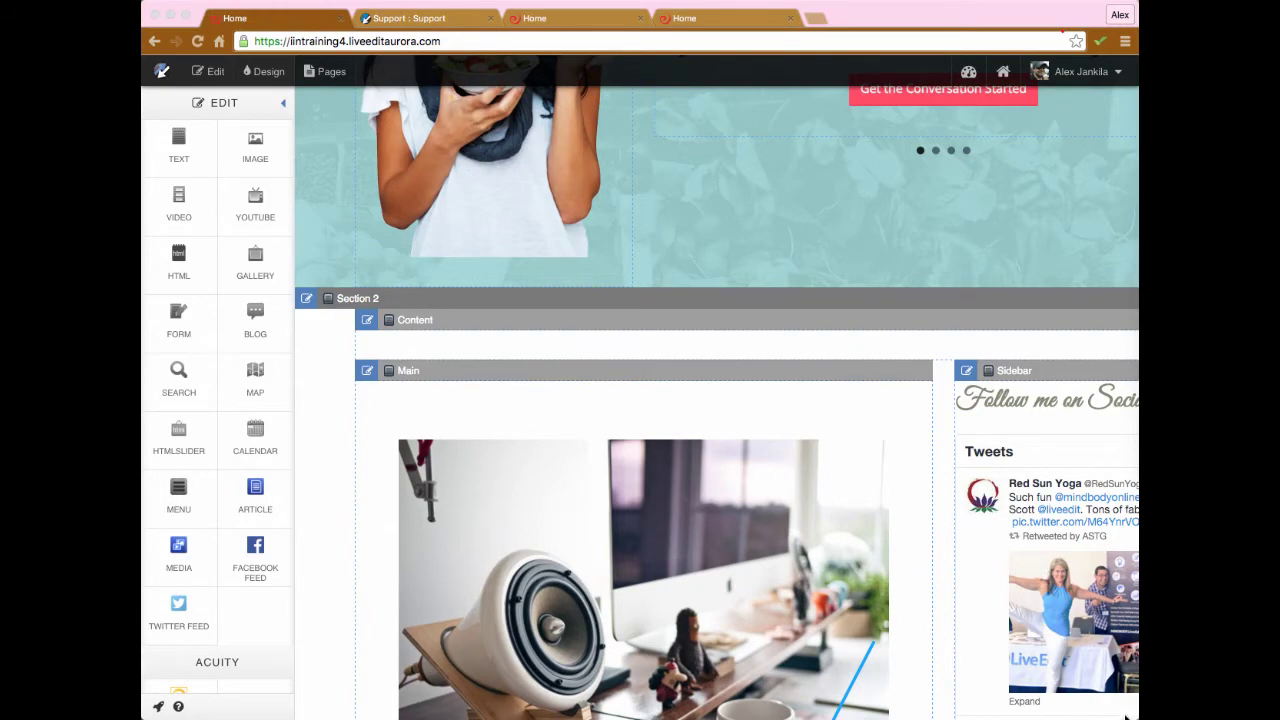
Shrink the browser window to phone width to check the home page's responsive layout, then restore its full width
drag(1138, 718, 450, 648)
scroll(340, 450, down, 10)
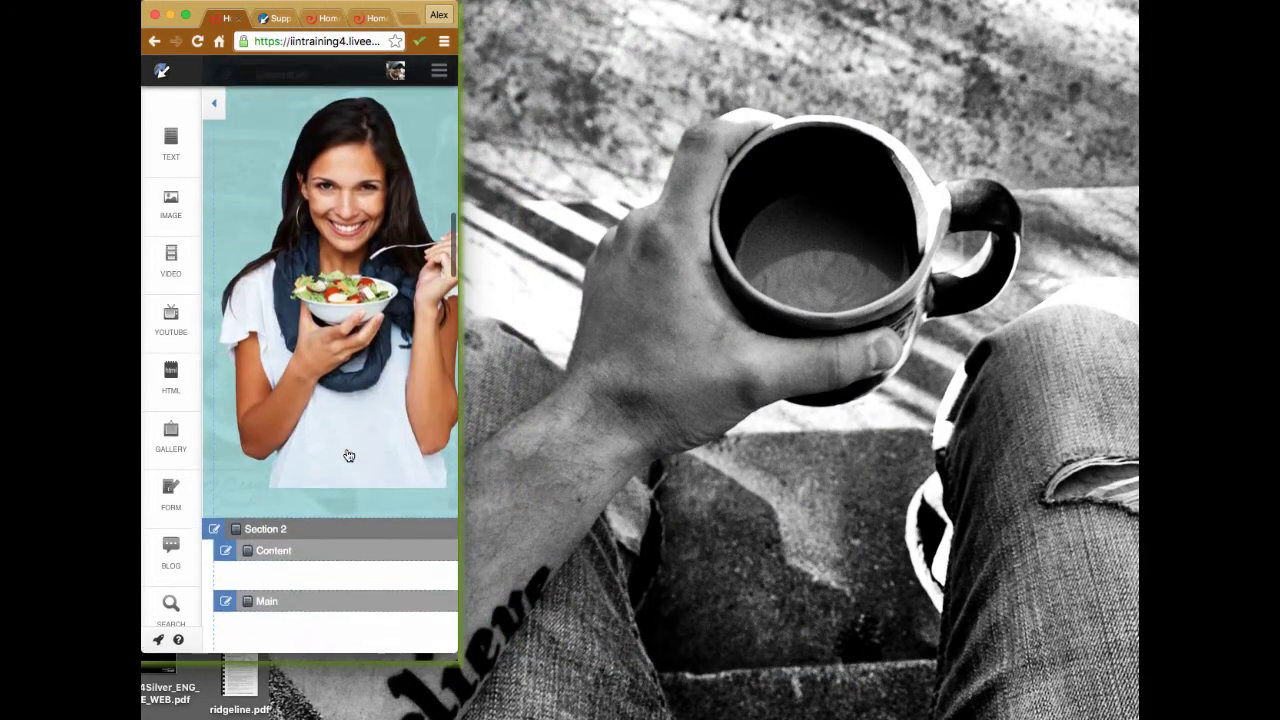
scroll(348, 456, down, 5)
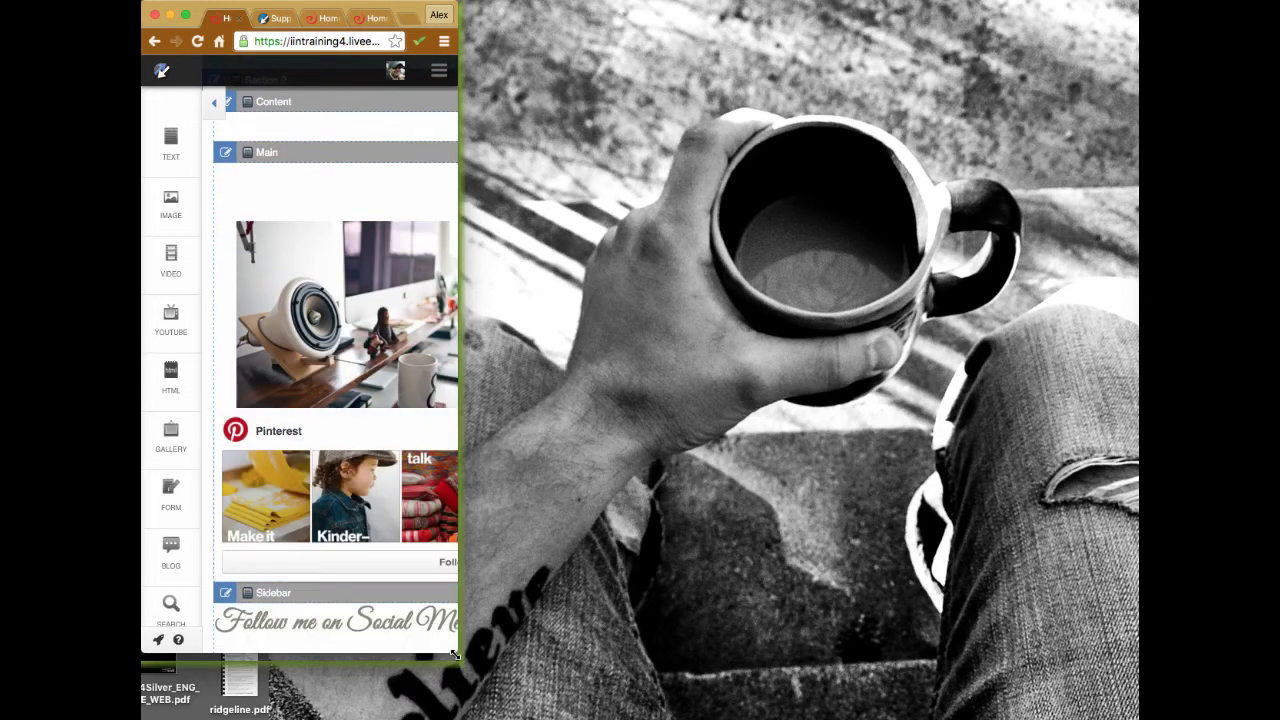
drag(453, 653, 1138, 719)
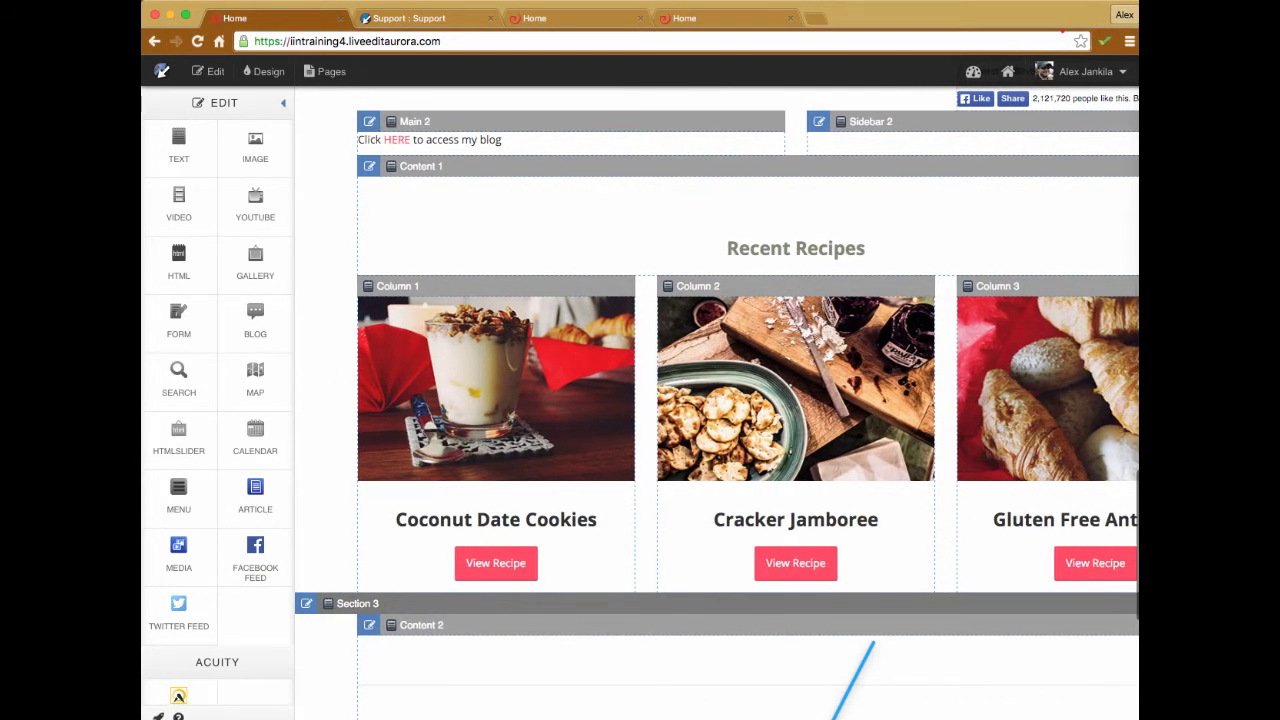
scroll(999, 289, down, 10)
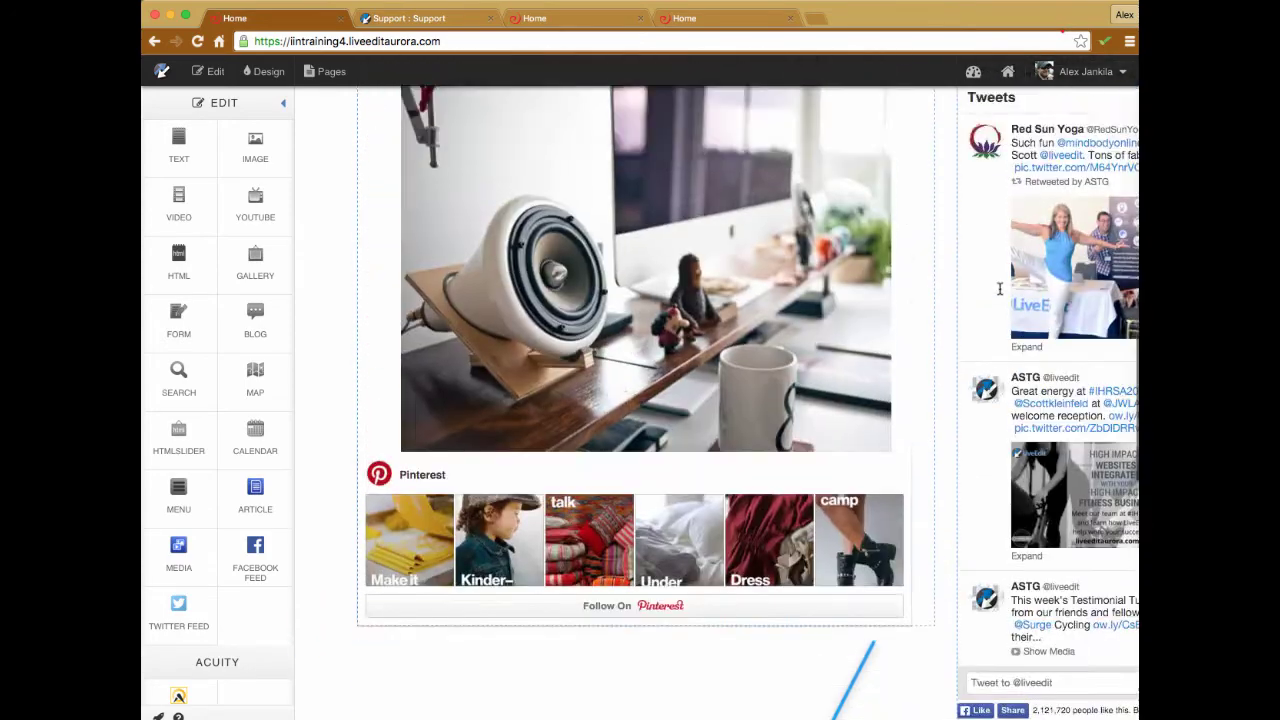
Return to the beginning of the iintraining4 home page and leave edit mode
scroll(999, 289, up, 15)
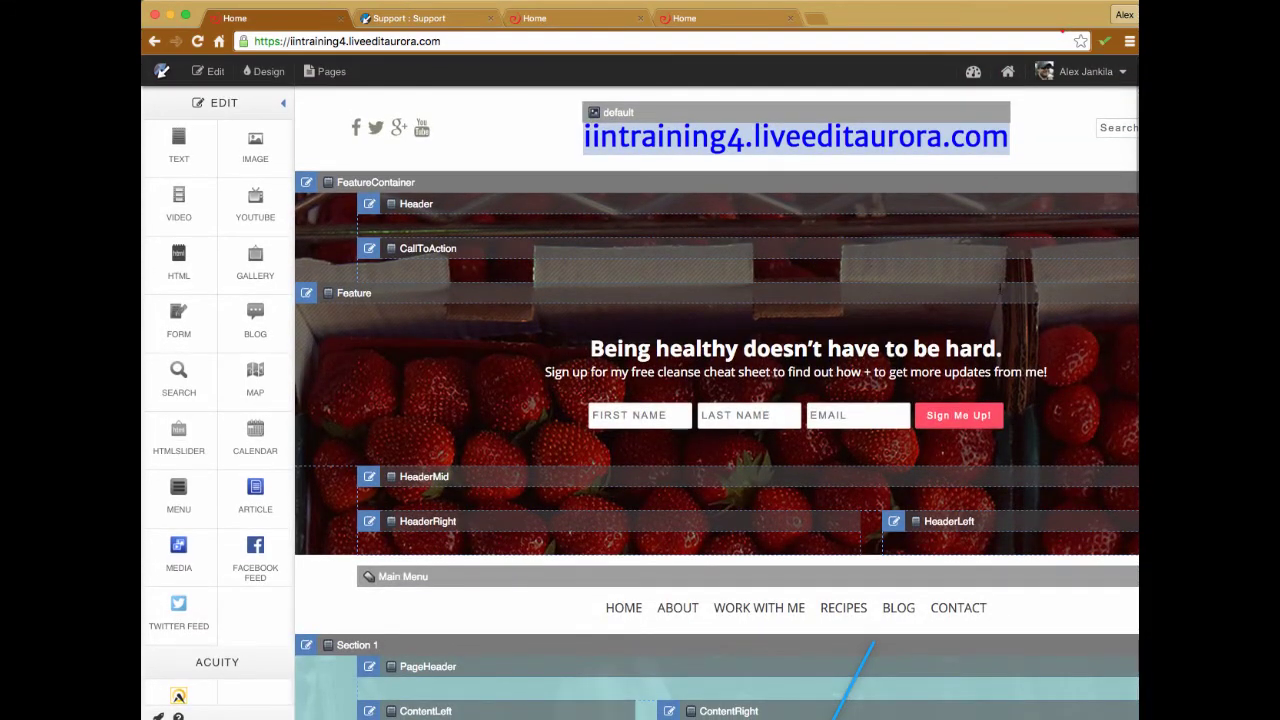
scroll(999, 289, down, 1)
scroll(1050, 111, up, 2)
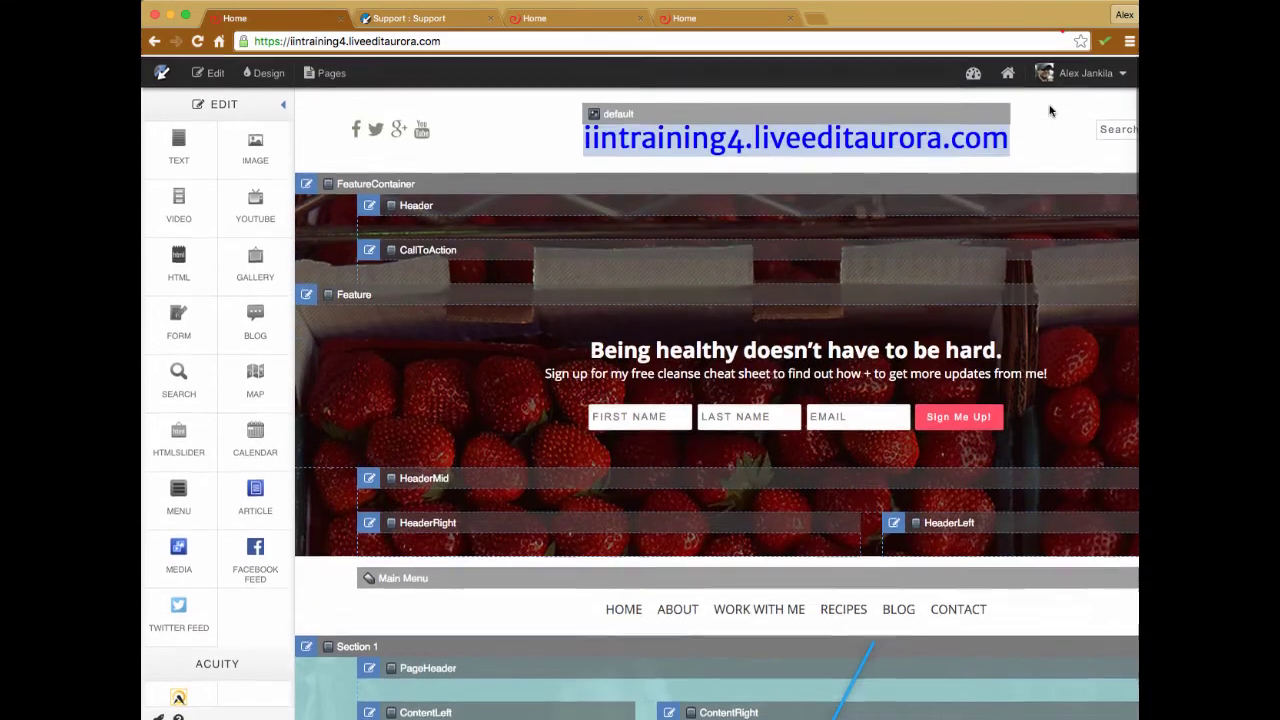
click(1118, 73)
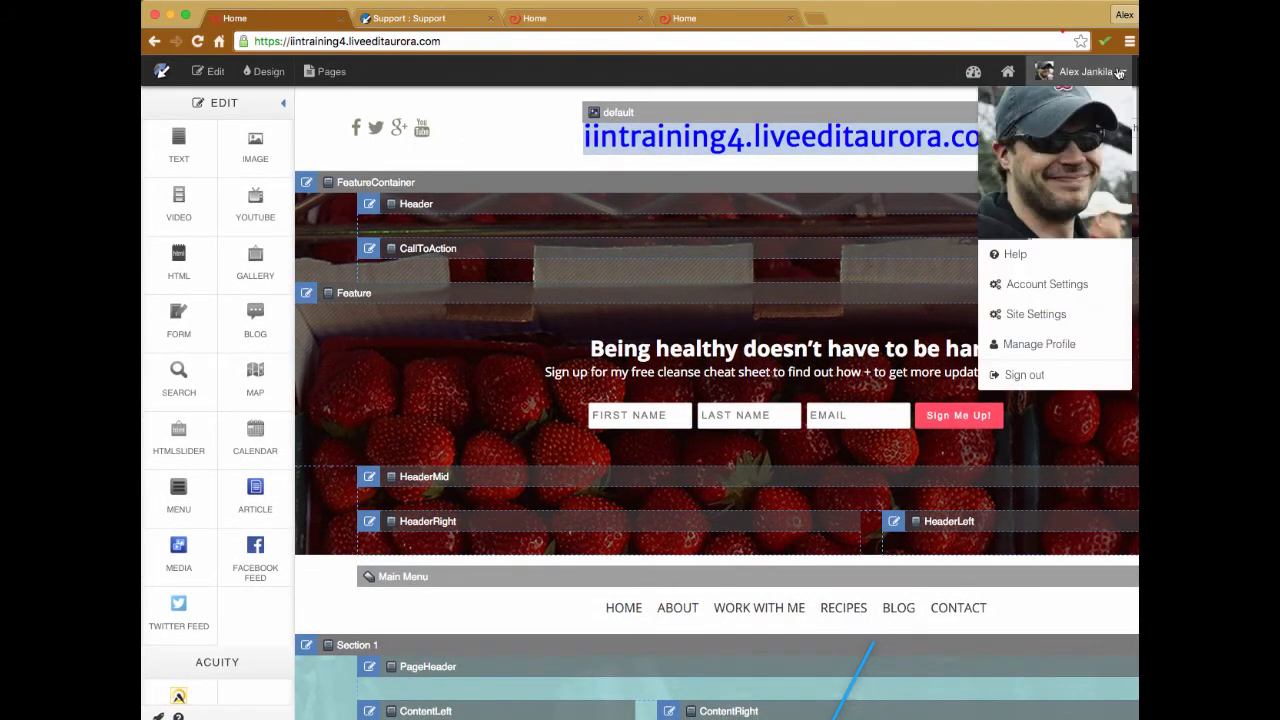
click(1118, 73)
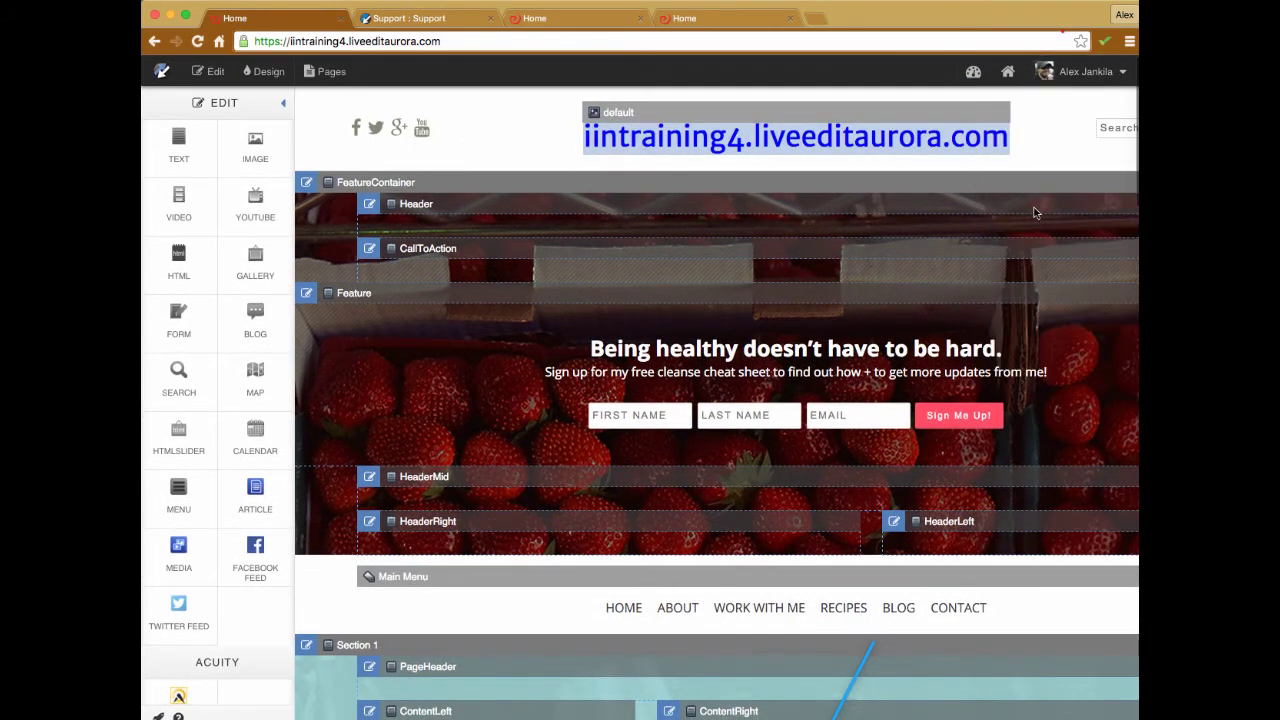
click(400, 17)
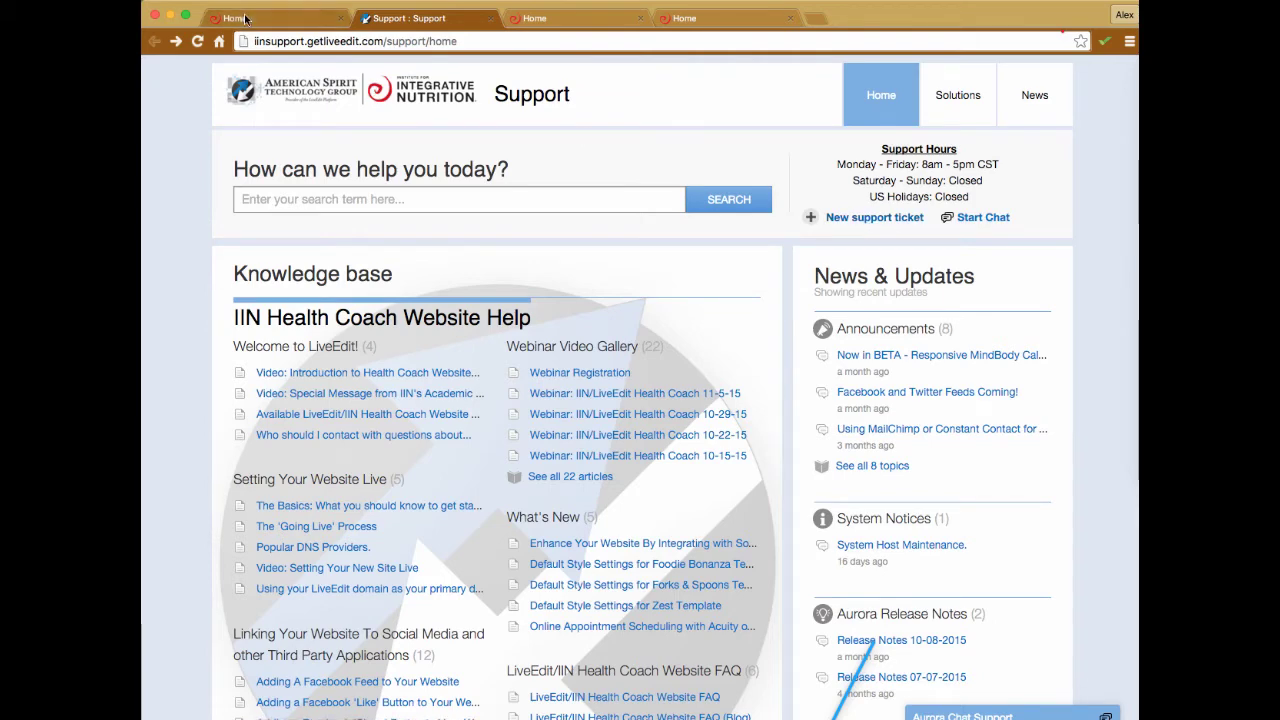
click(278, 19)
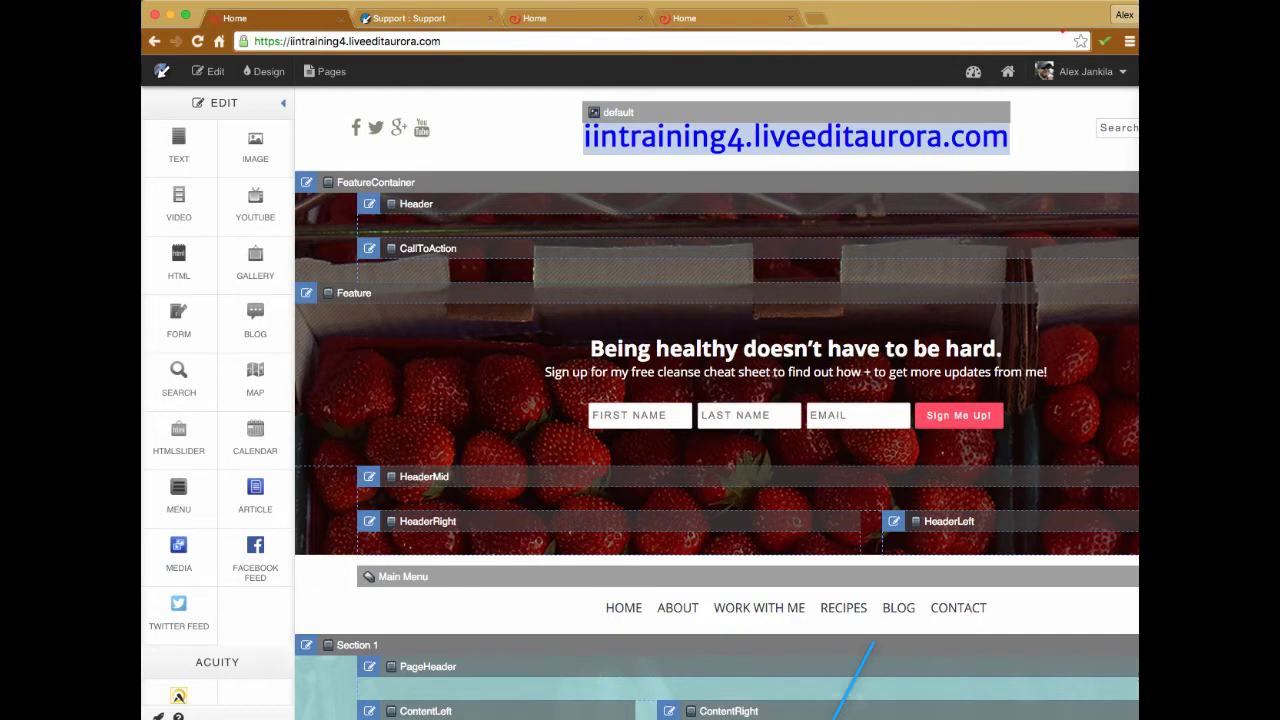
click(210, 71)
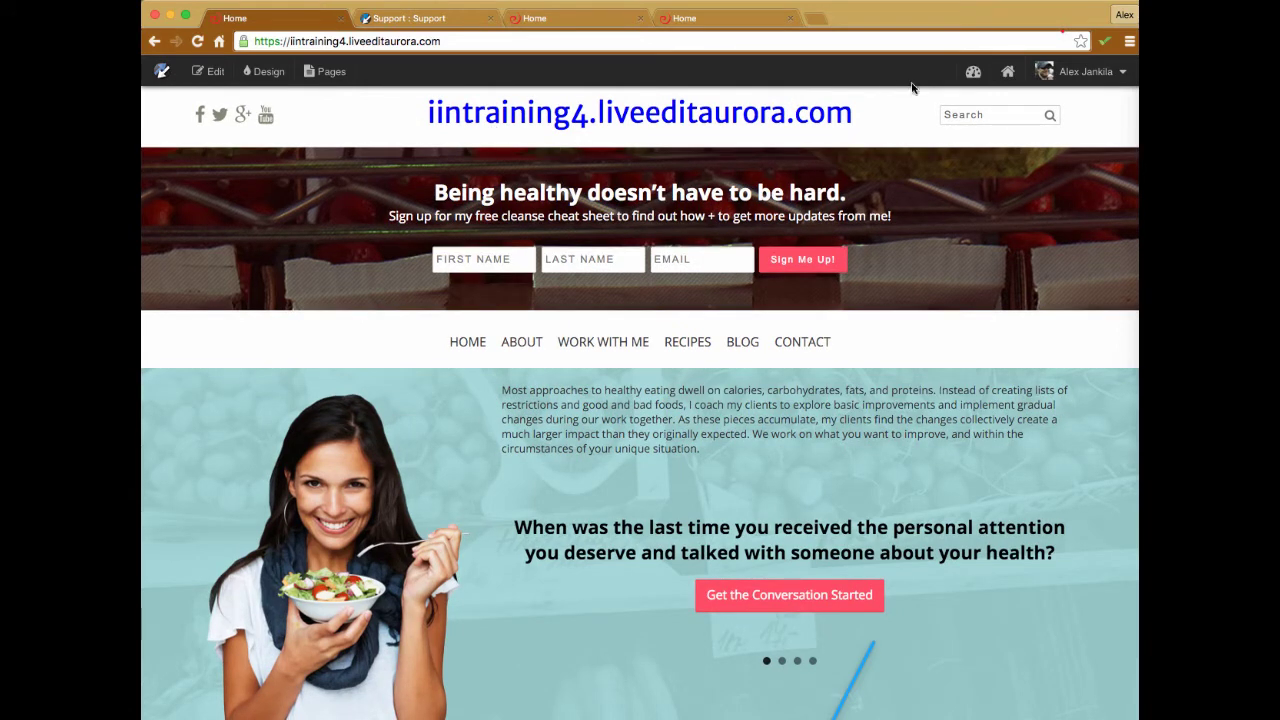
Open the user profile and view its password change form, then return to the site's home page
click(1122, 72)
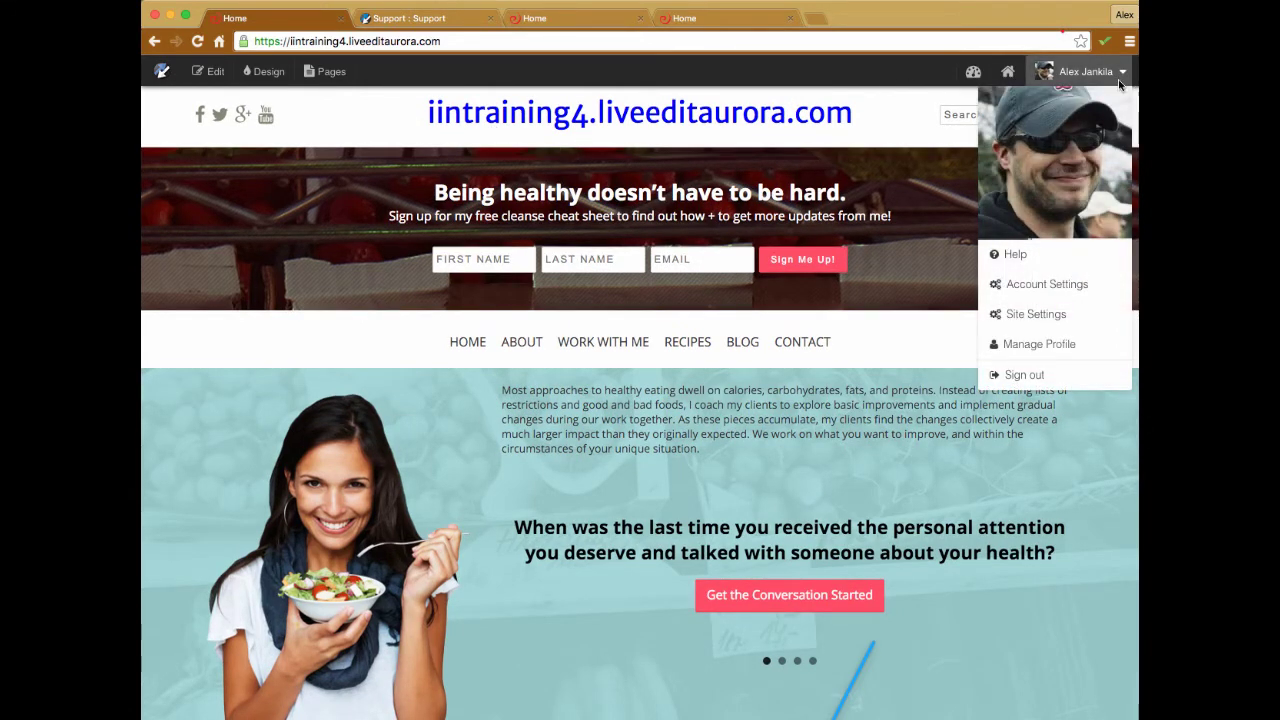
click(1045, 350)
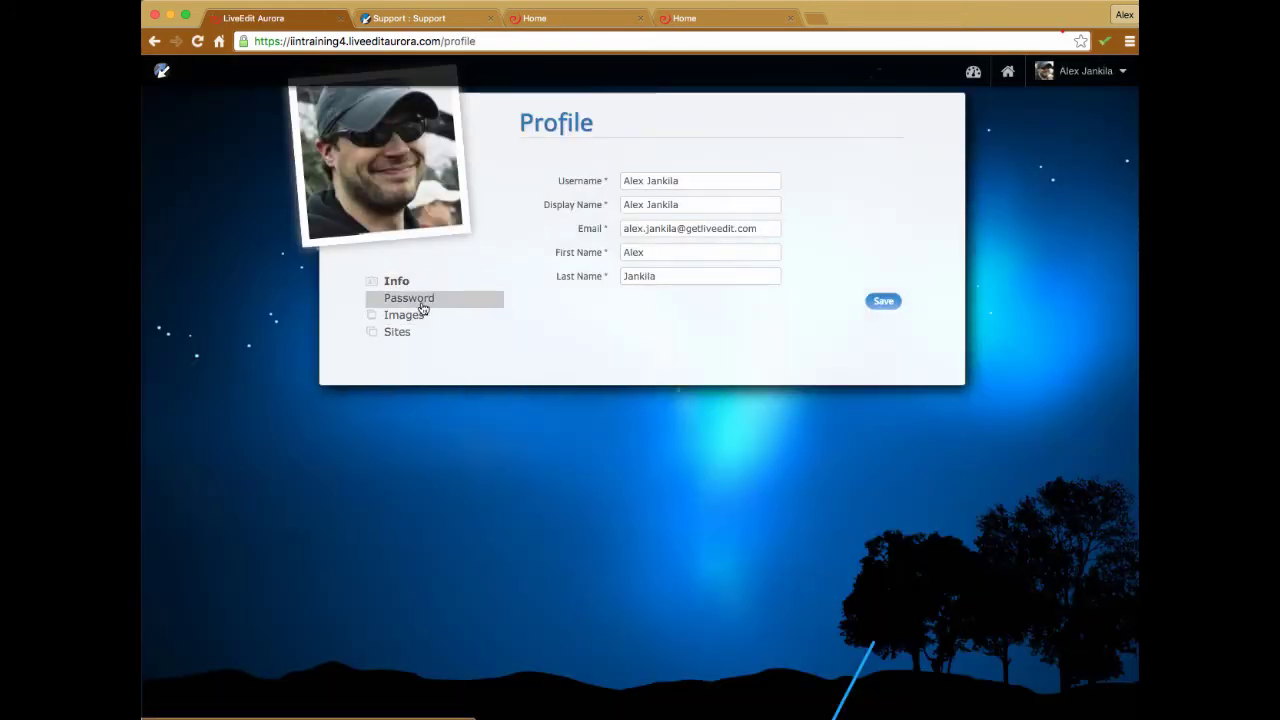
click(422, 308)
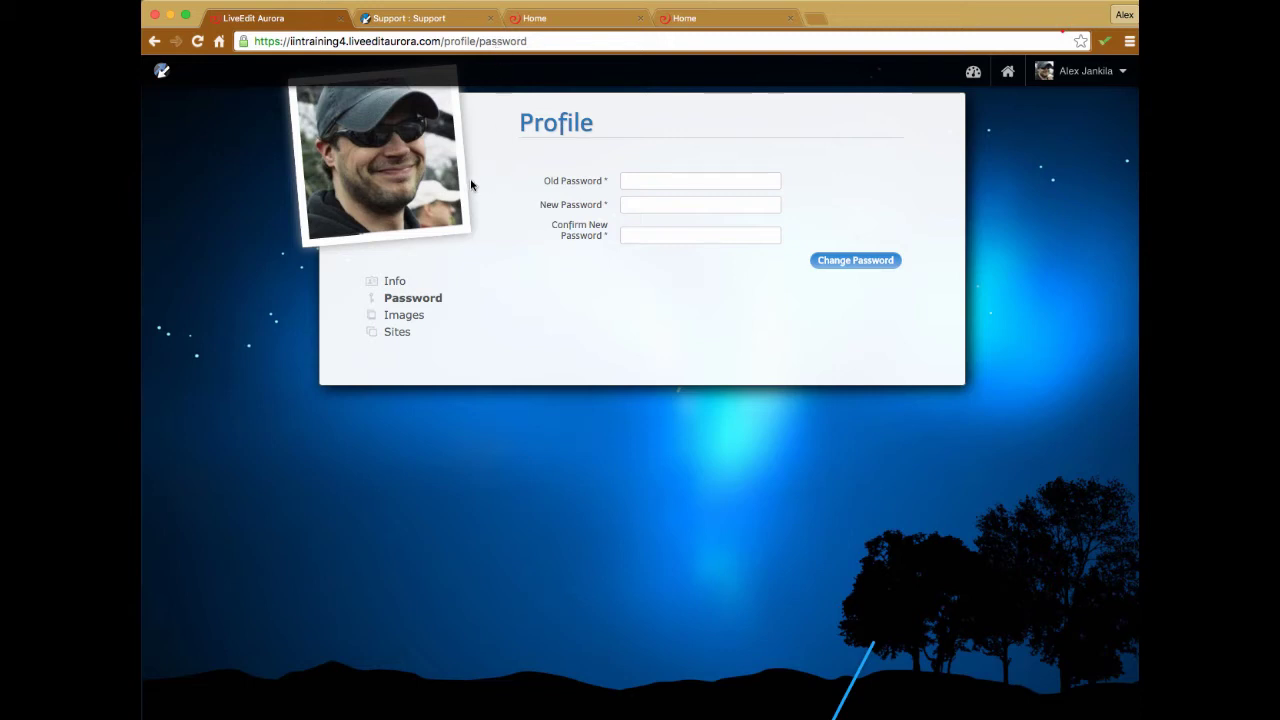
click(625, 182)
click(463, 357)
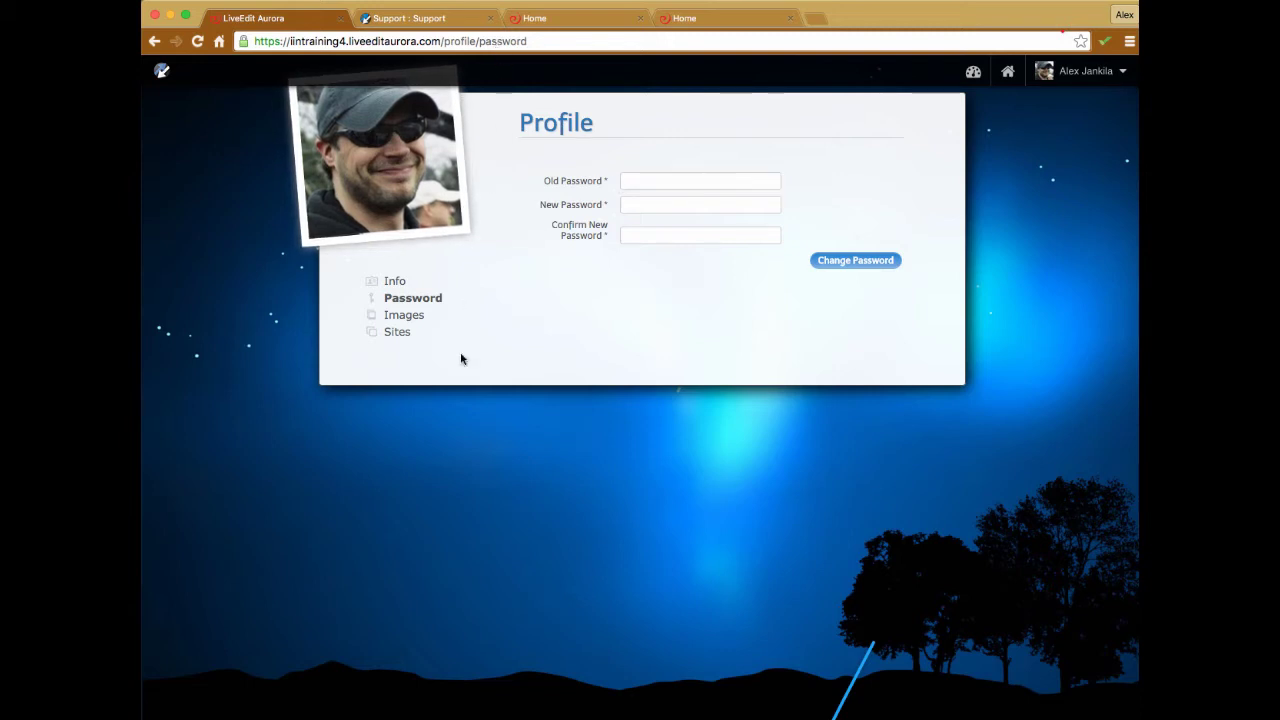
click(152, 43)
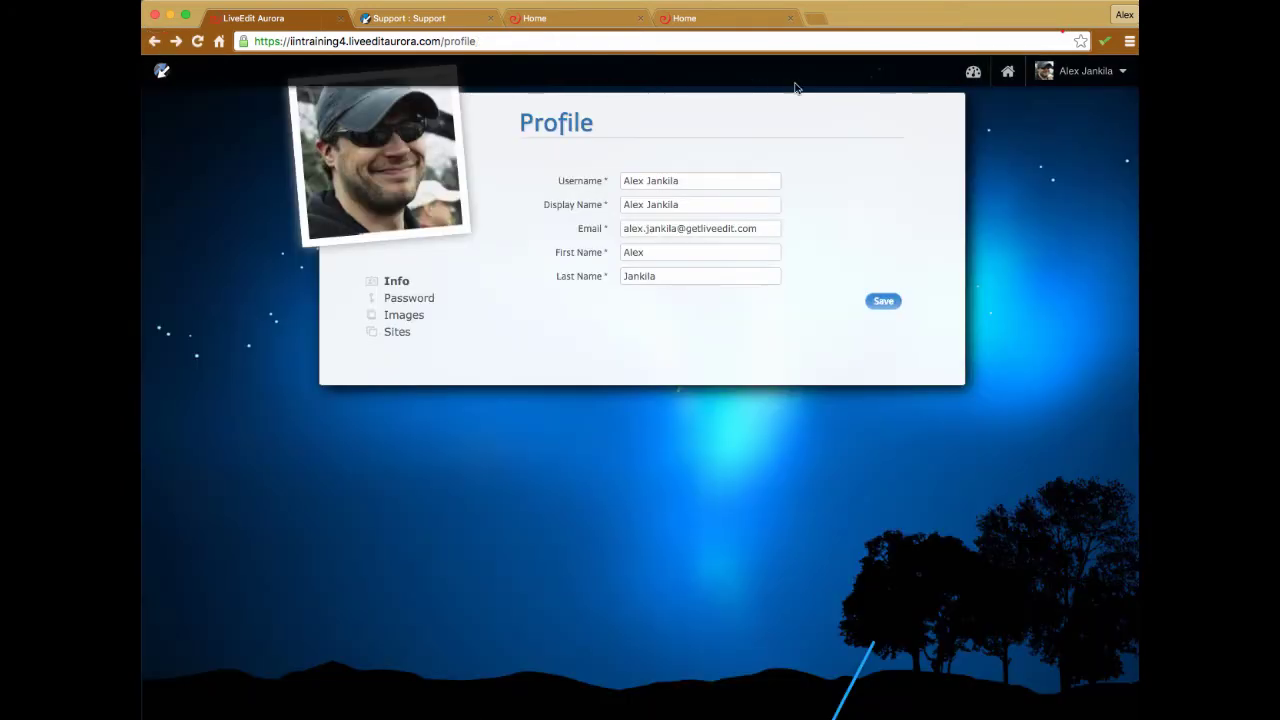
click(1080, 72)
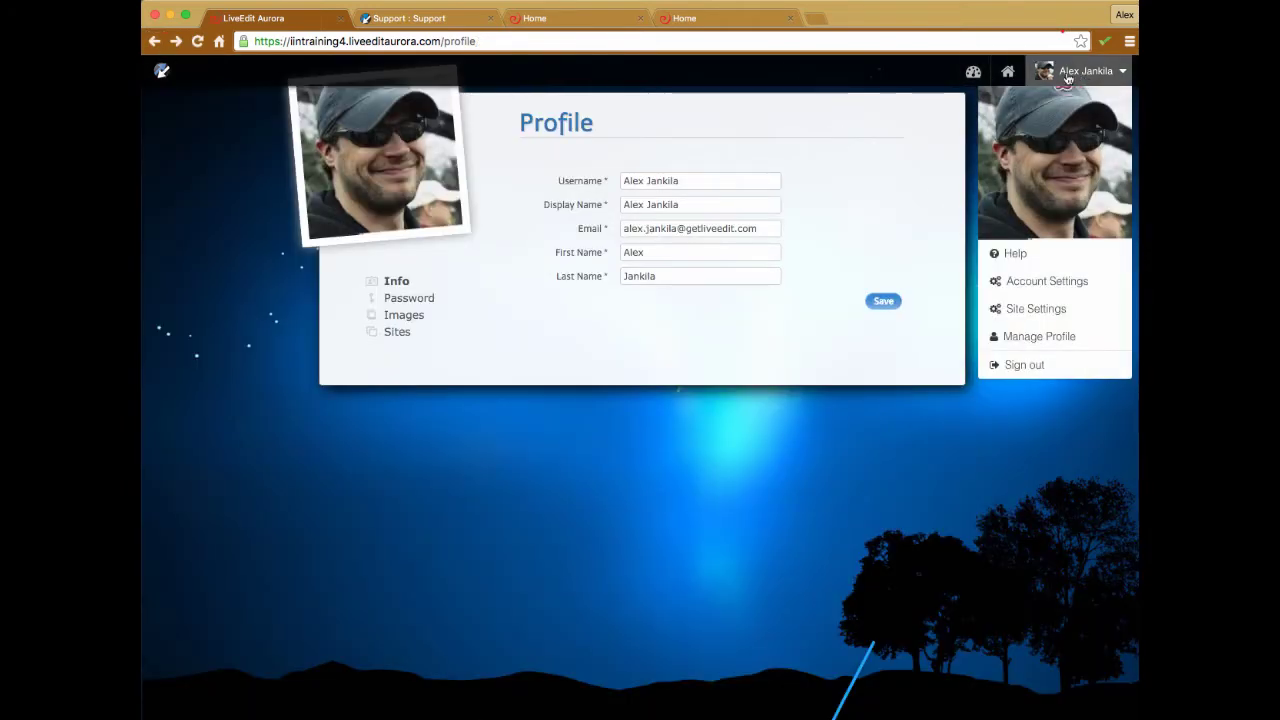
click(1008, 71)
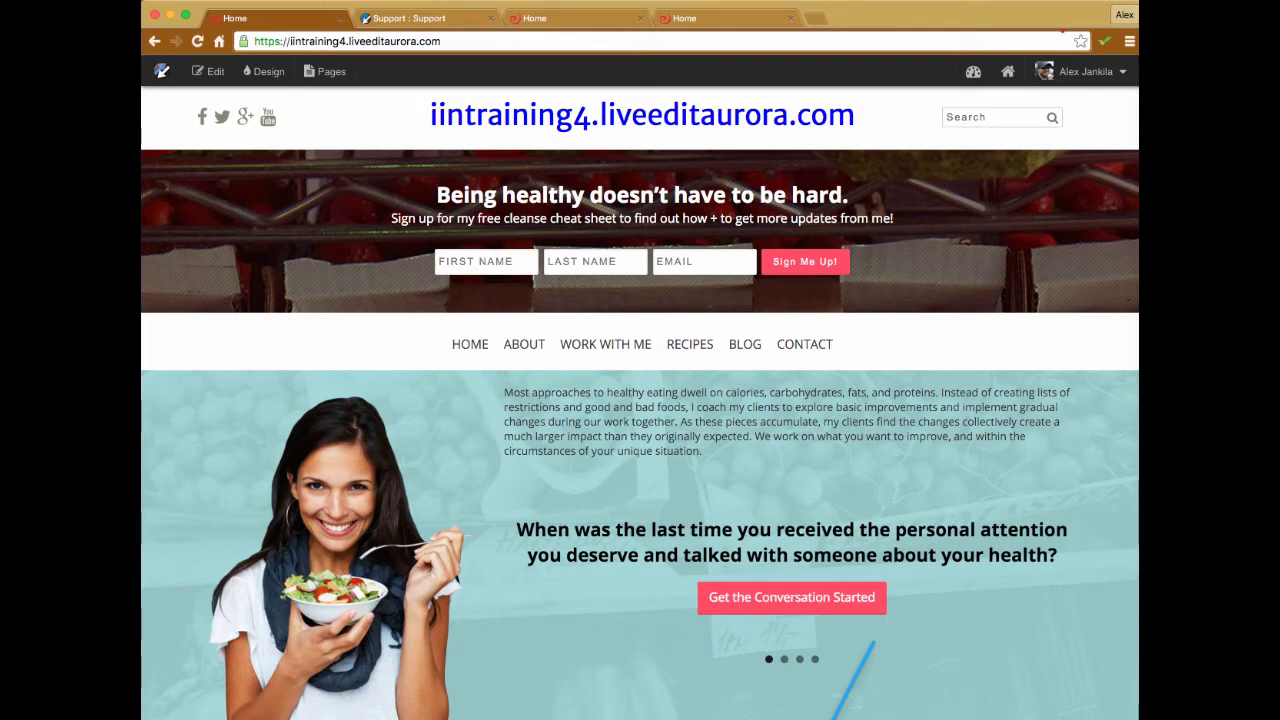
Look over the knowledge base topics on the support site, then switch back to the iintraining4 home page
click(414, 20)
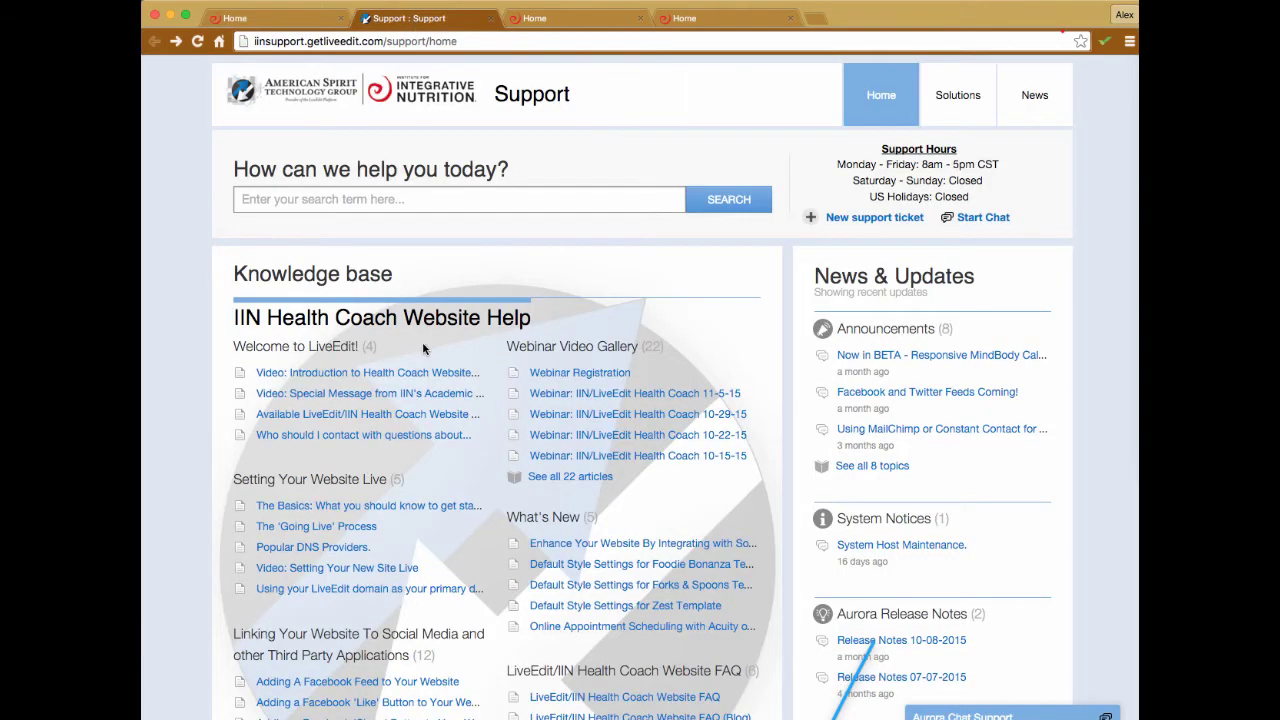
scroll(423, 348, down, 2)
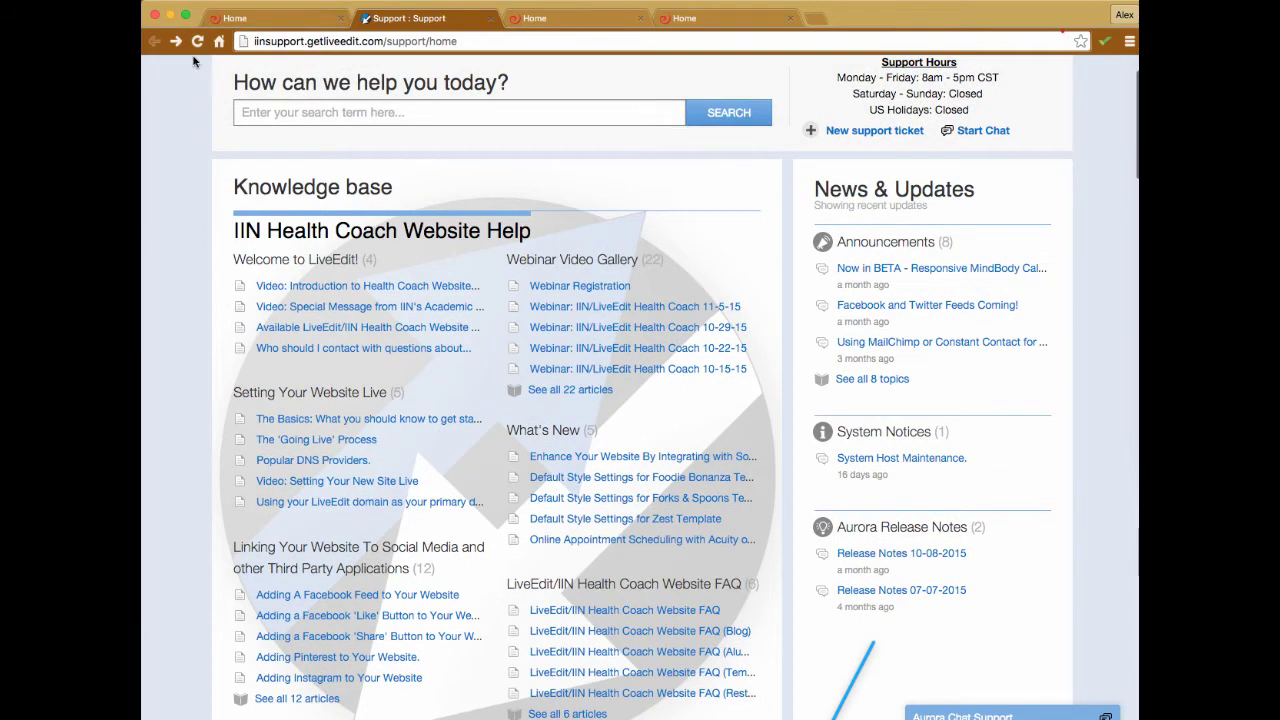
click(307, 17)
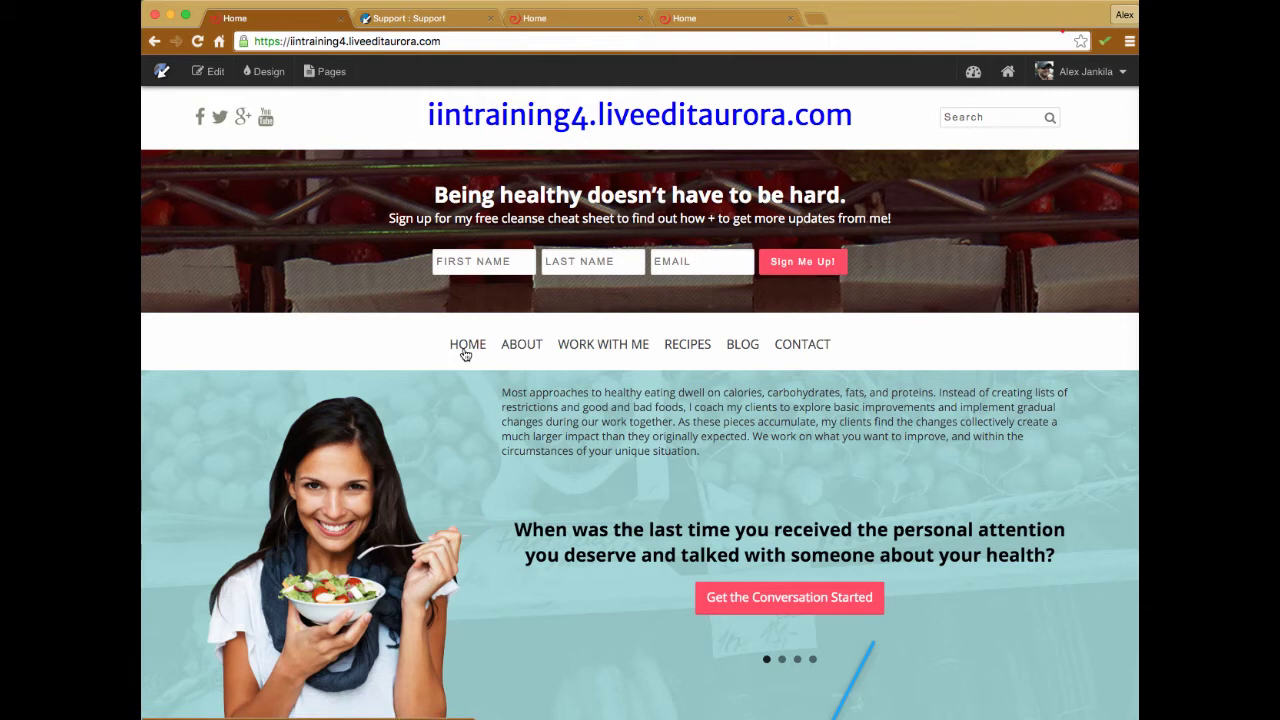
mouse_move(537, 353)
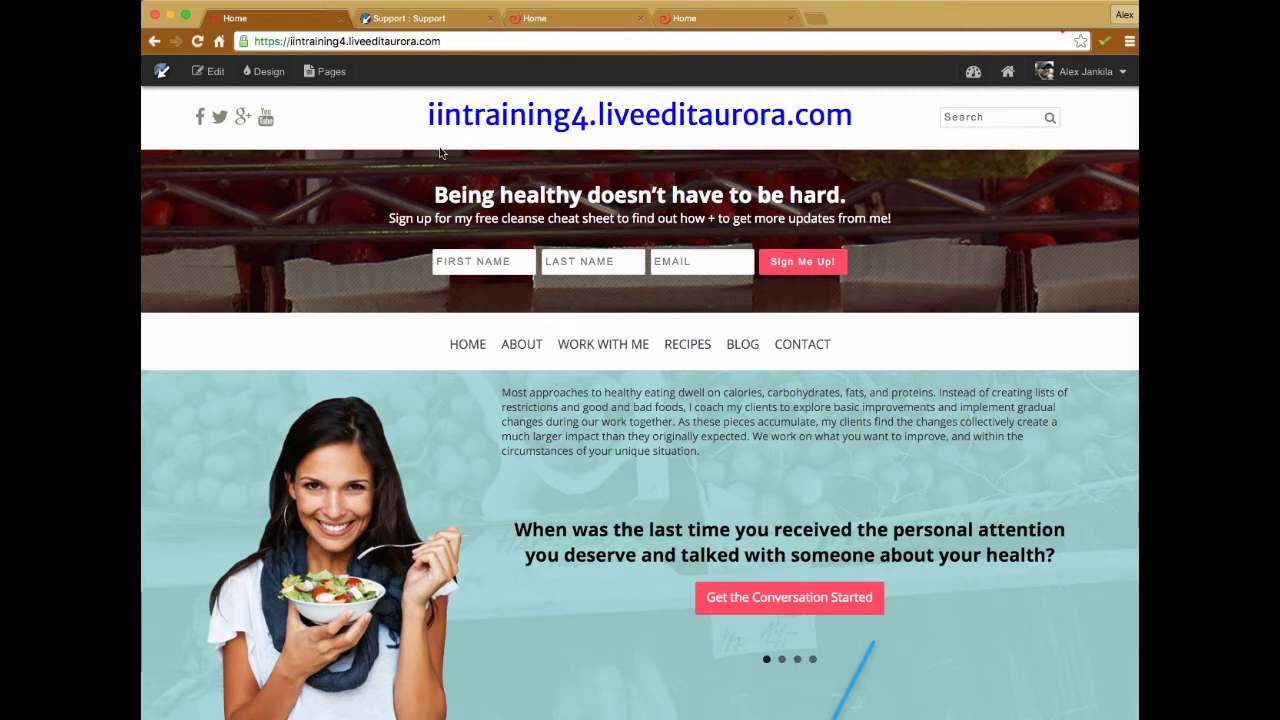
Open the iintraining4 page manager and look through its first menu areas, from About Menu to Forms Menu
click(322, 71)
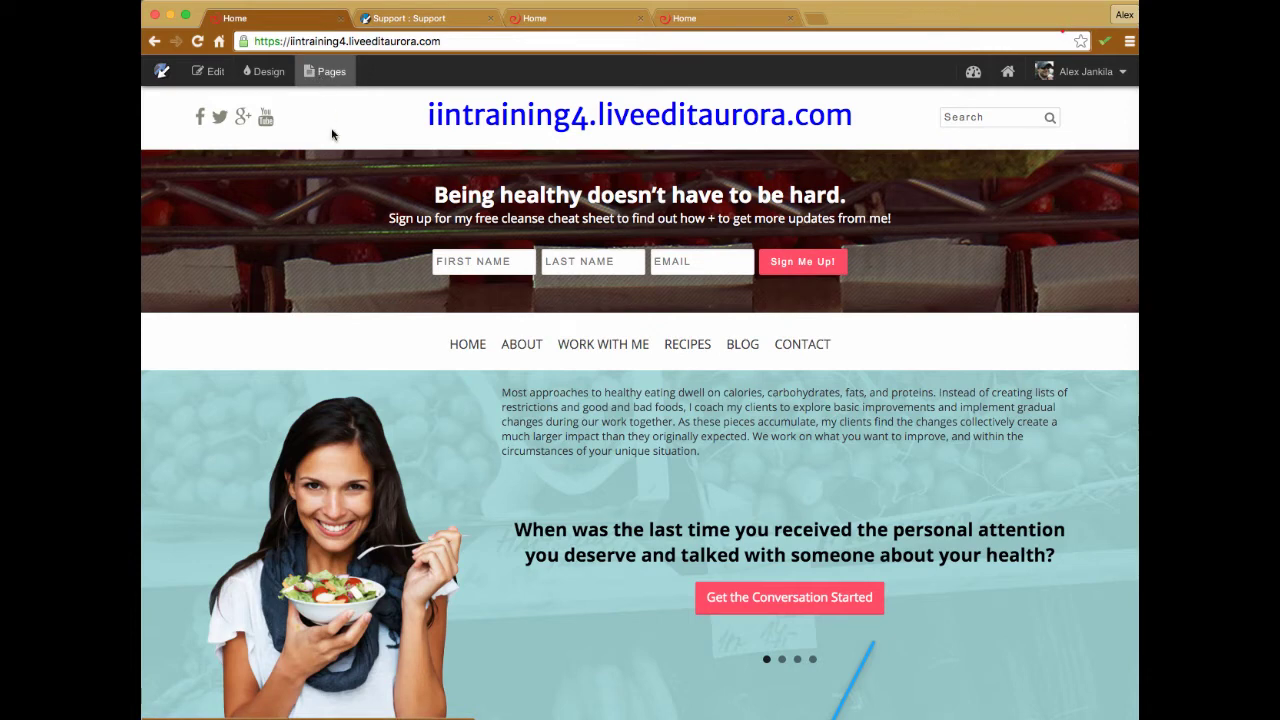
click(333, 73)
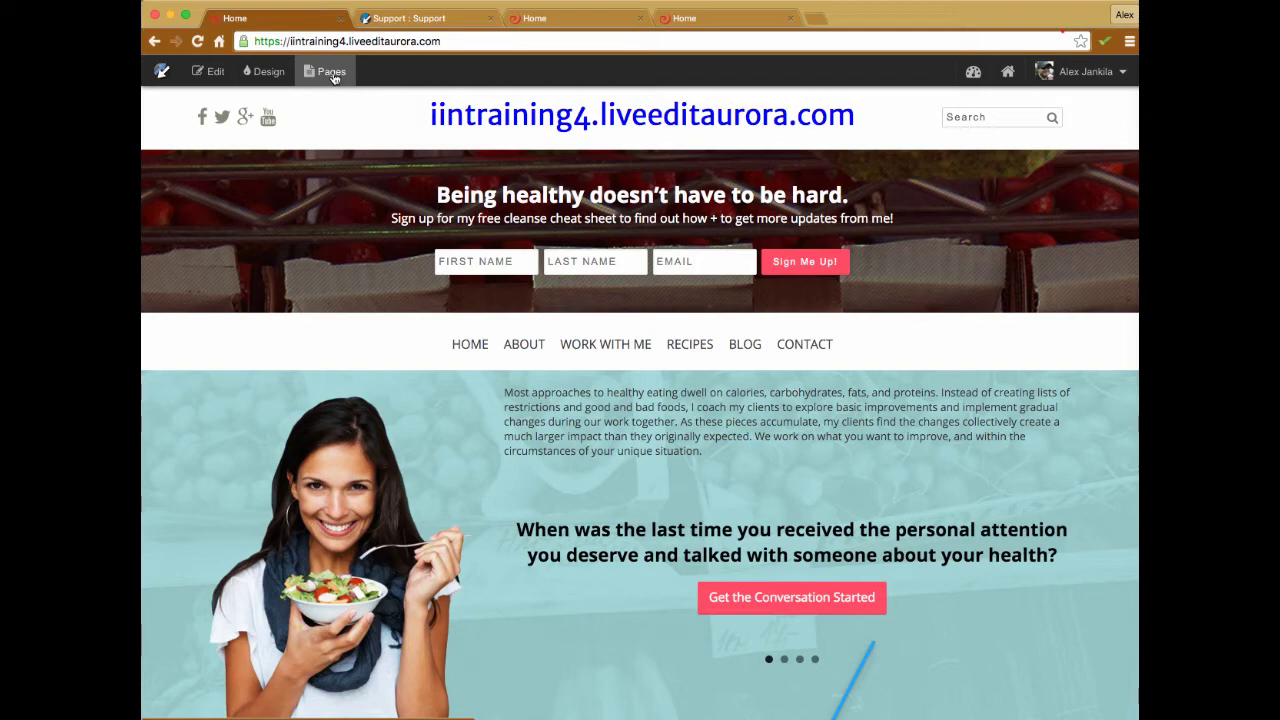
click(333, 75)
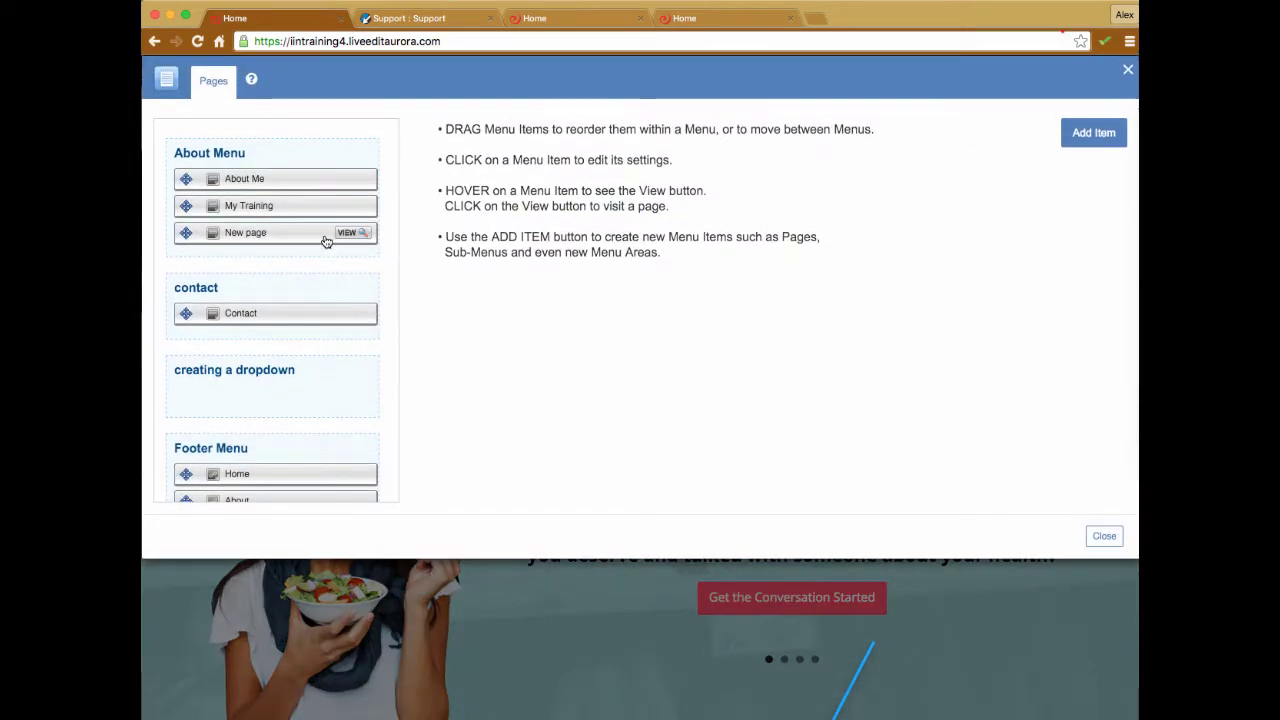
scroll(284, 206, down, 1)
scroll(284, 206, down, 10)
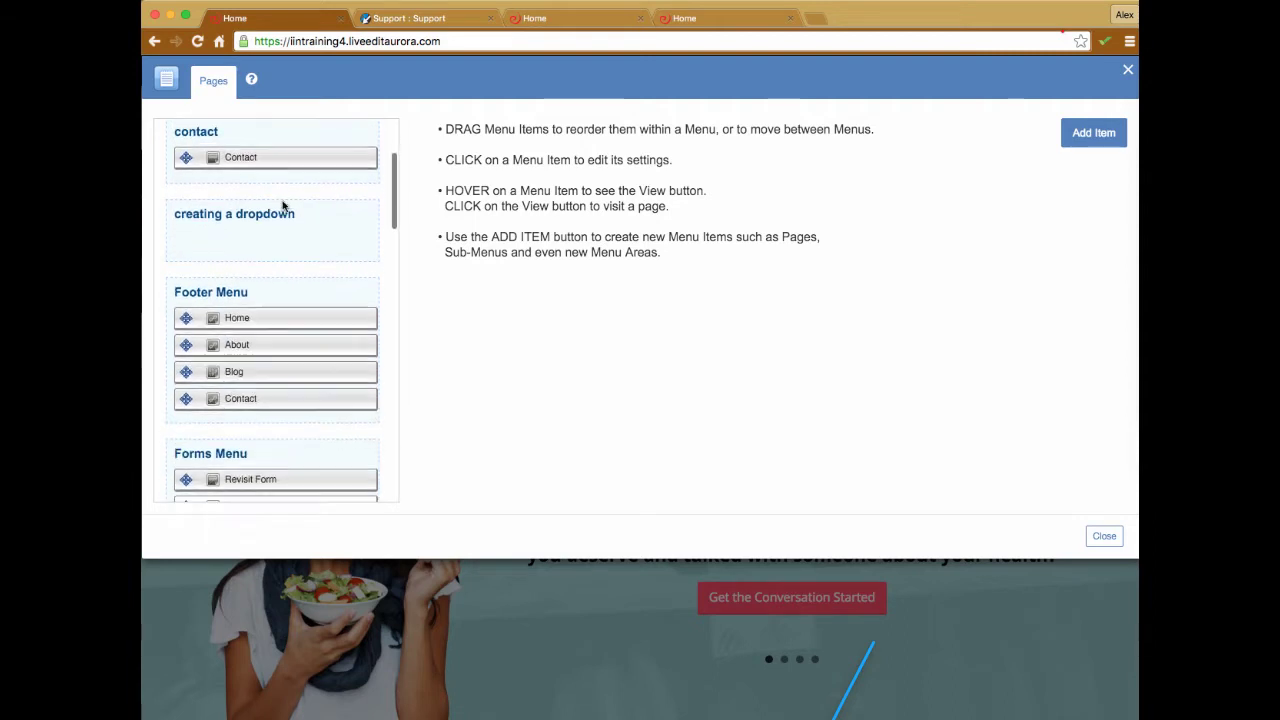
scroll(282, 206, up, 3)
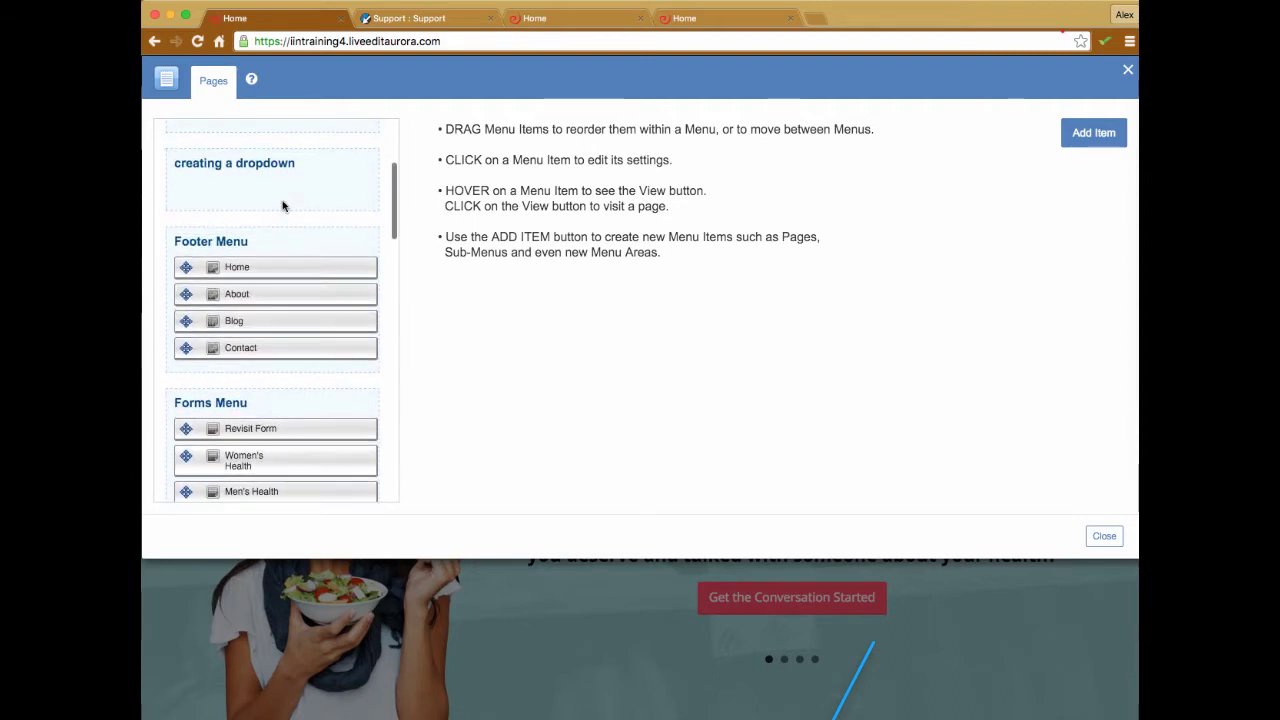
Open the page manager in the second iintraining4 browser tab and examine the Footer, Forms, Main and Not in Menu areas
click(573, 24)
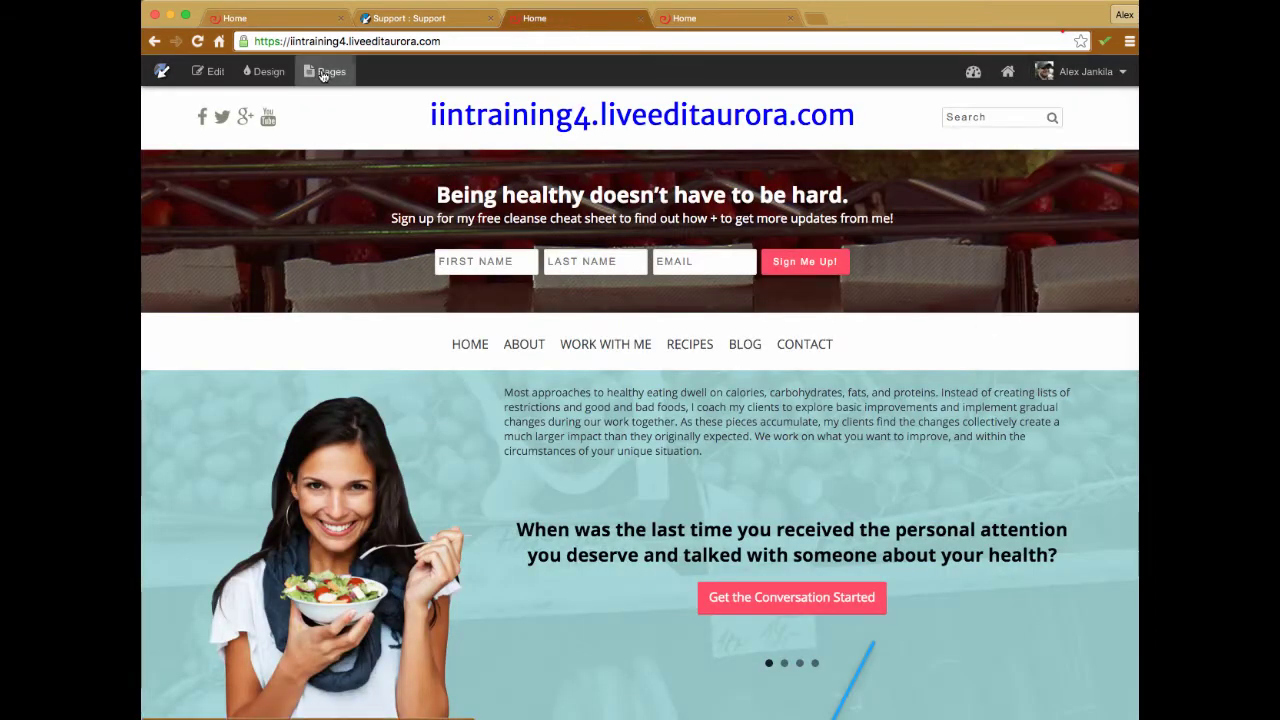
click(323, 75)
scroll(314, 209, down, 5)
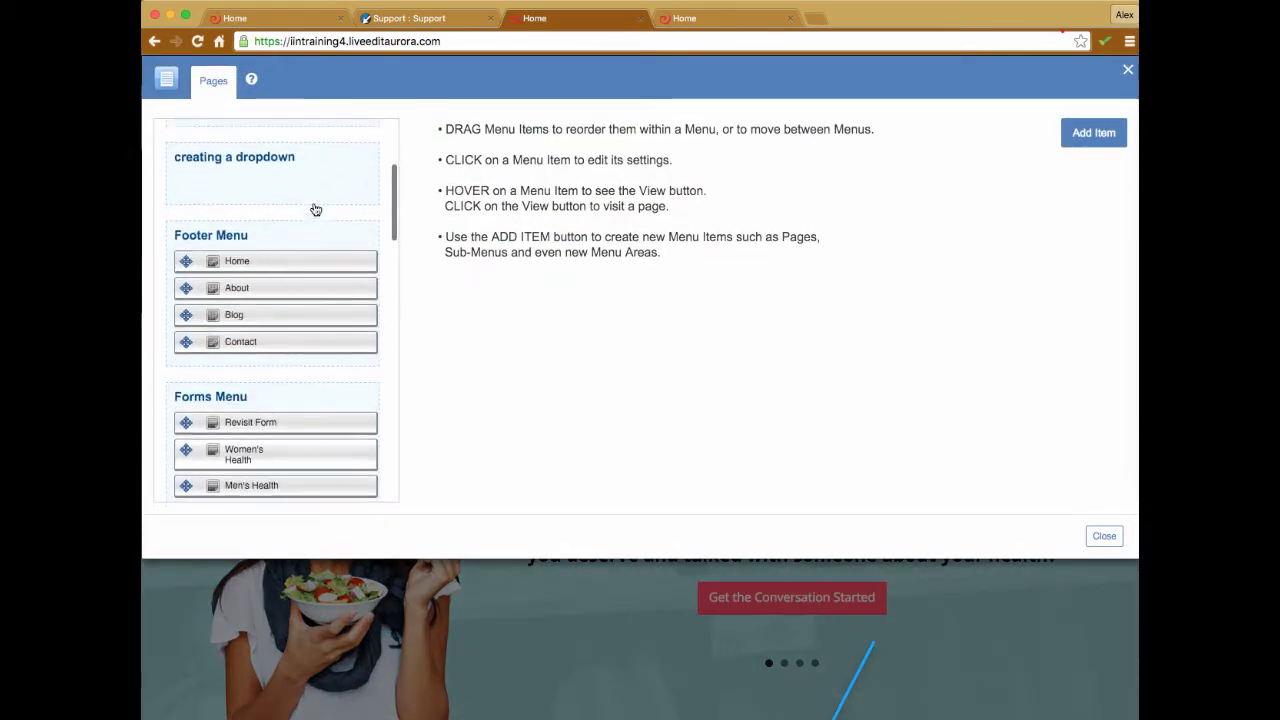
scroll(315, 209, down, 8)
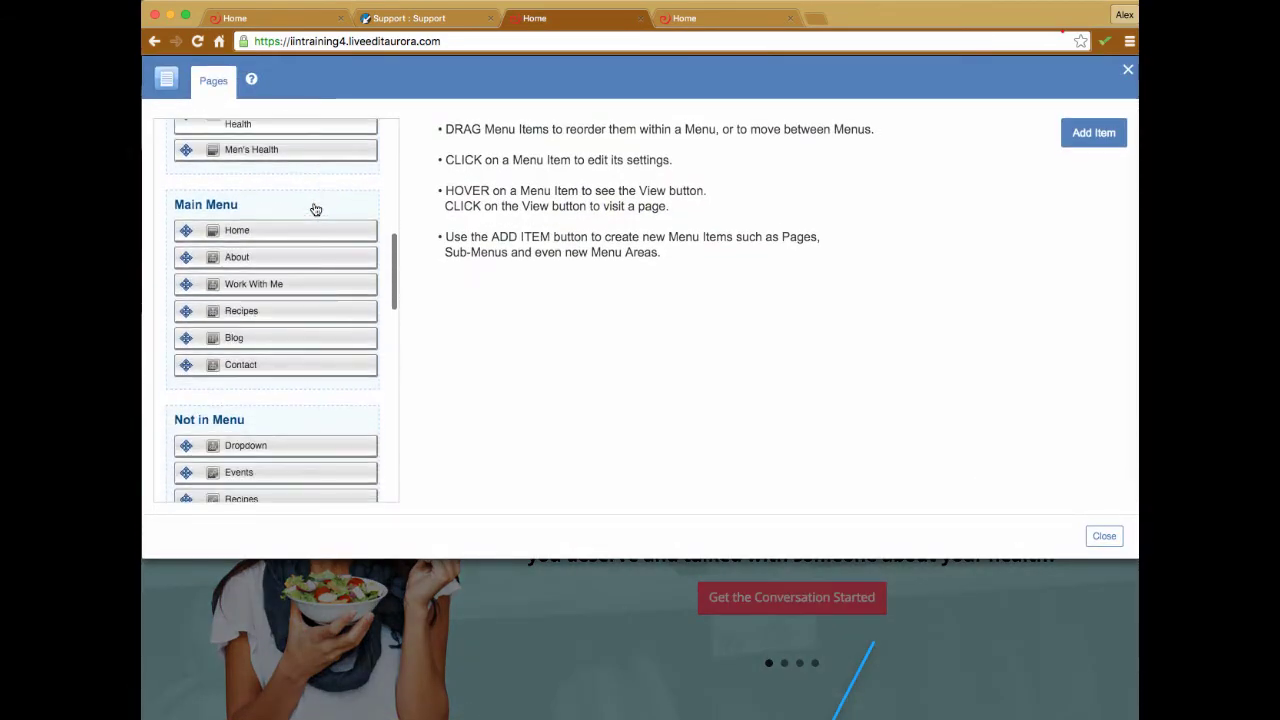
scroll(315, 209, up, 8)
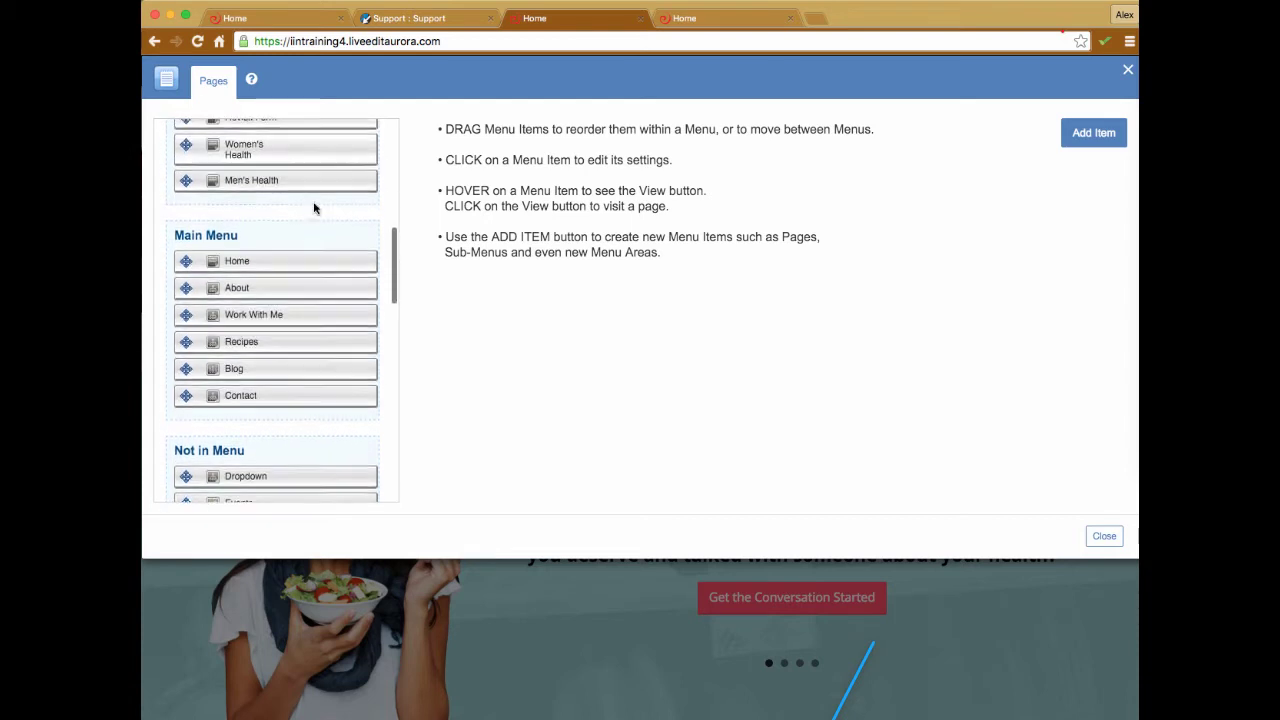
scroll(314, 208, up, 1)
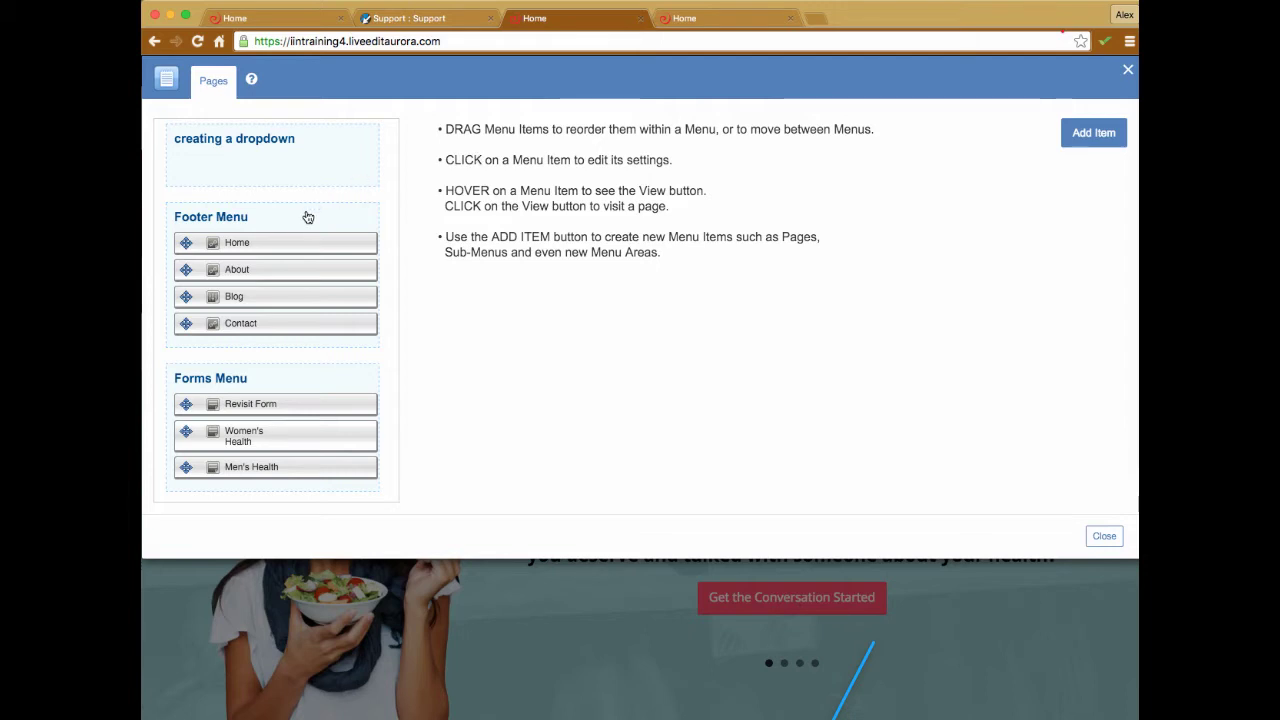
scroll(277, 313, down, 3)
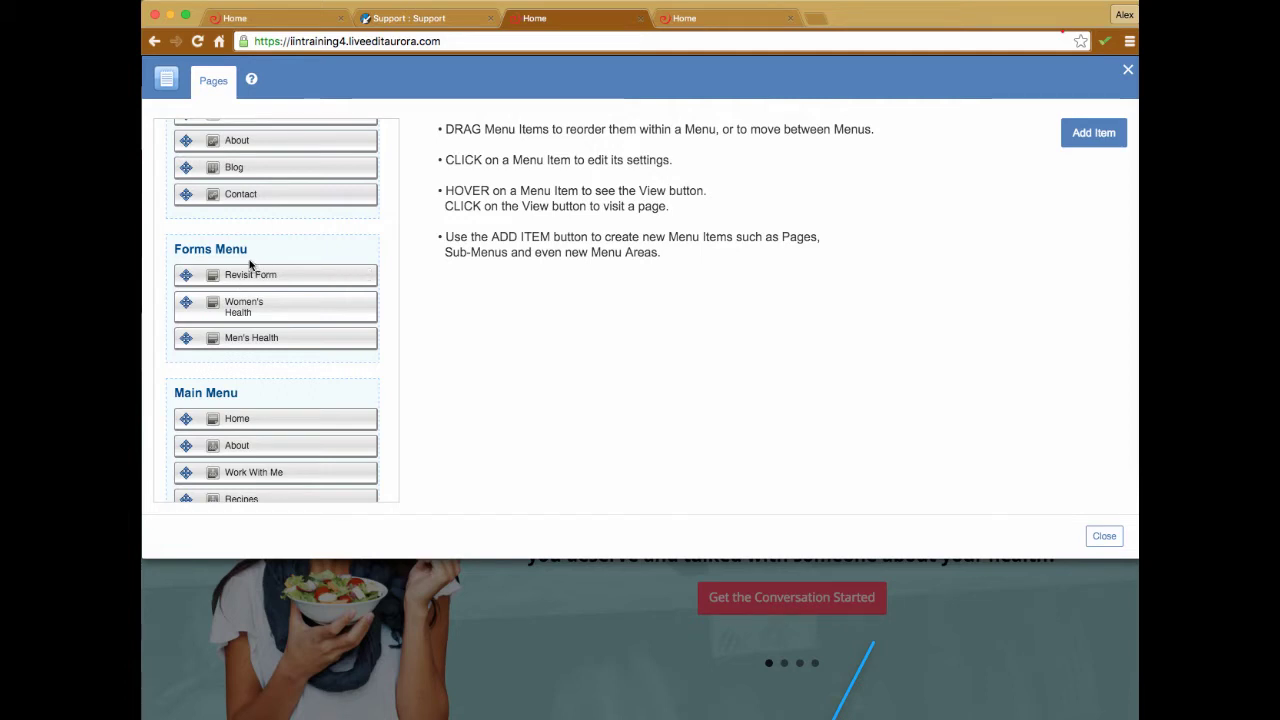
Switch to the foodiebonanzatraining site and check the used and available pages in the current package details of its account settings
click(692, 18)
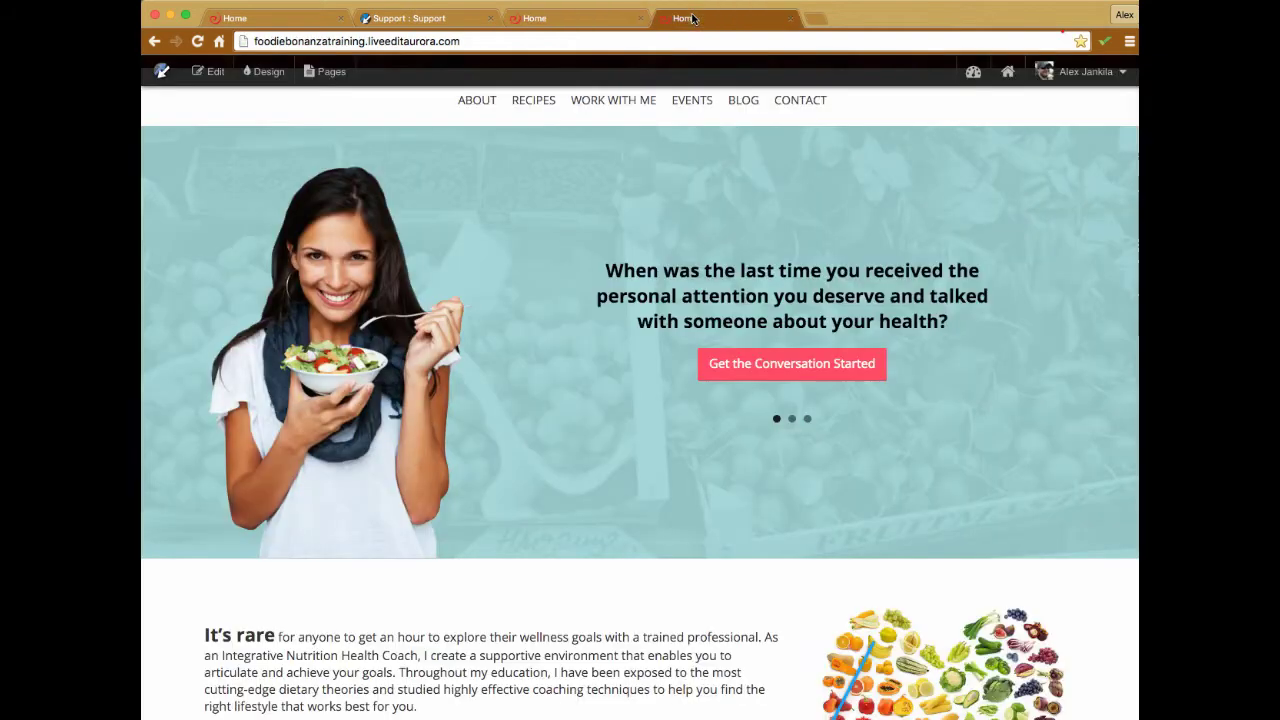
click(973, 77)
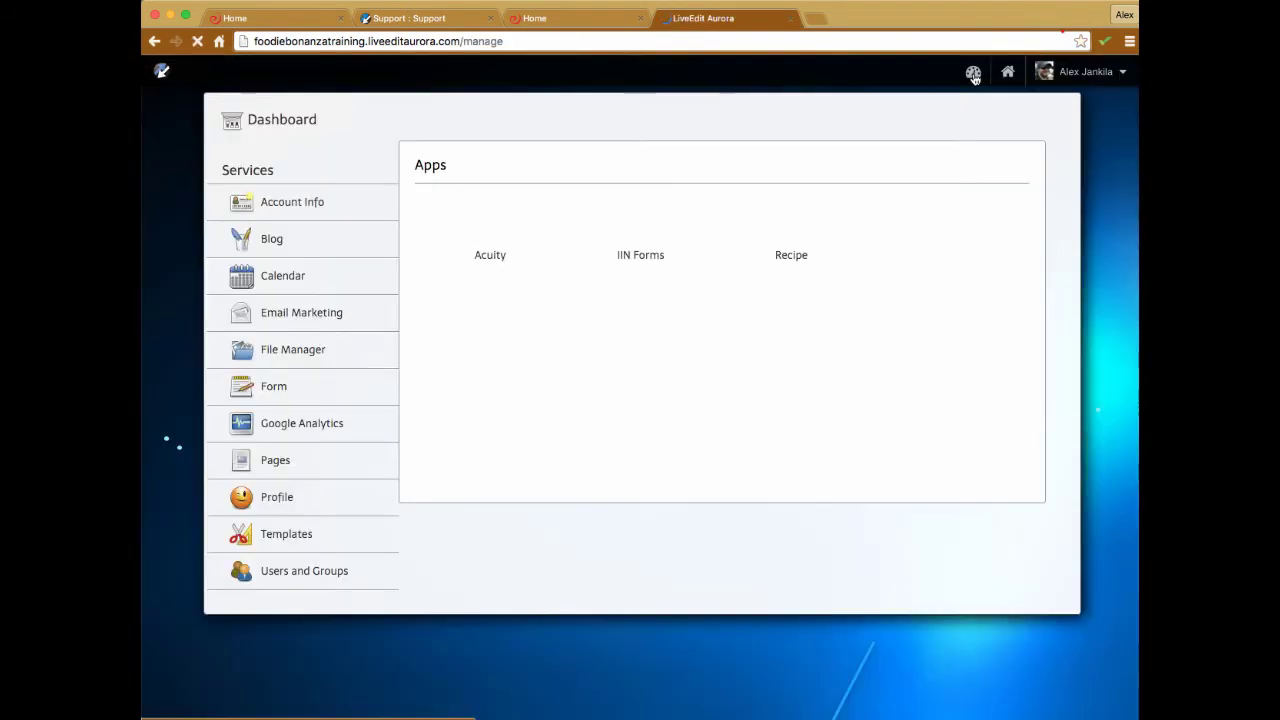
click(285, 204)
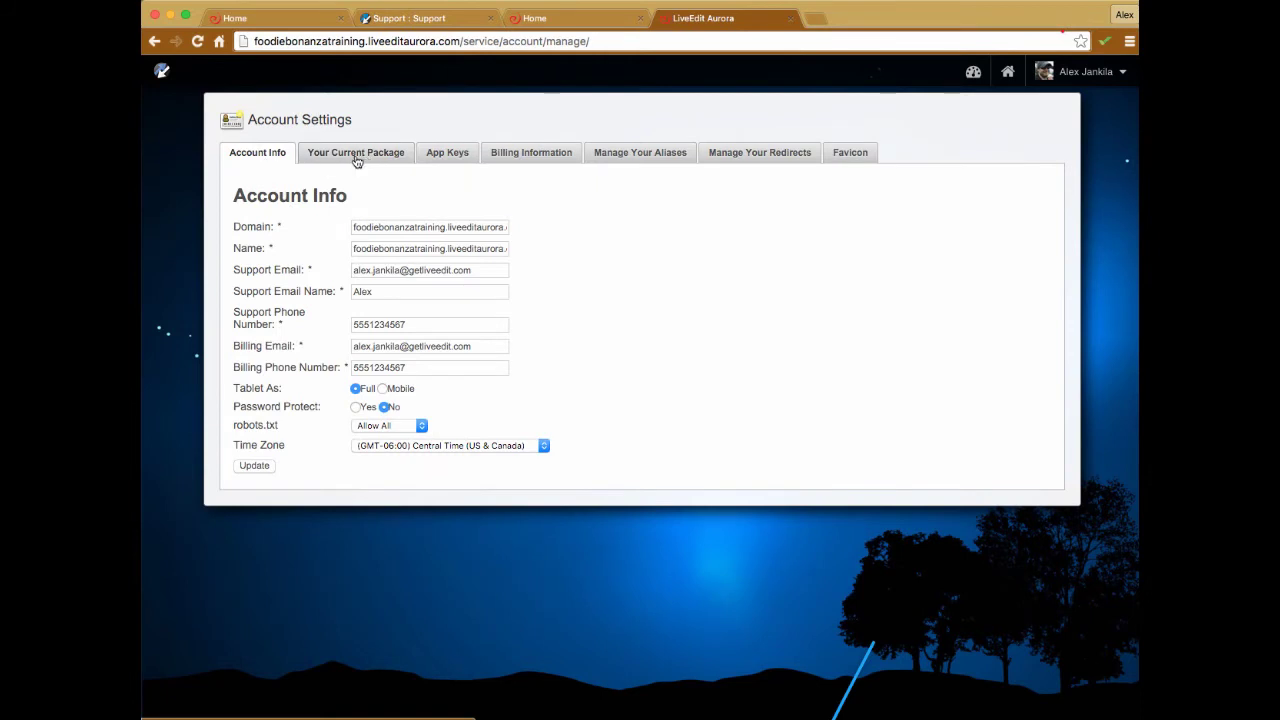
click(357, 160)
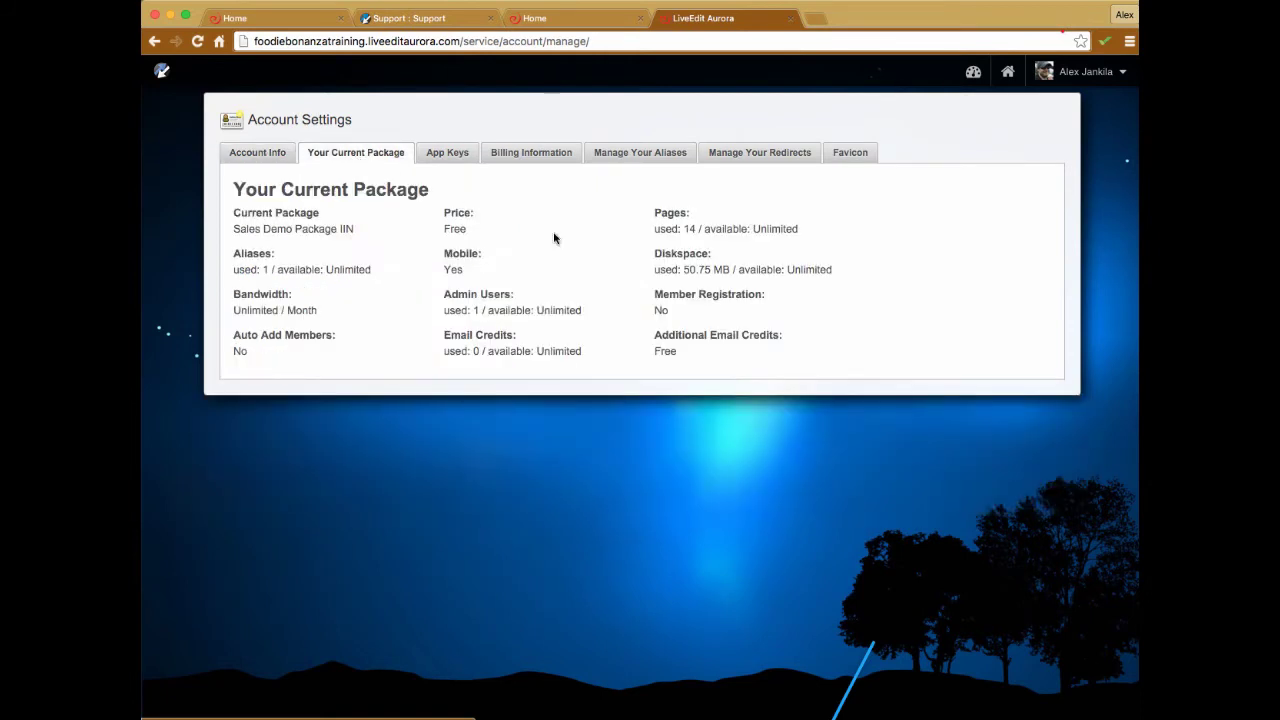
double_click(689, 229)
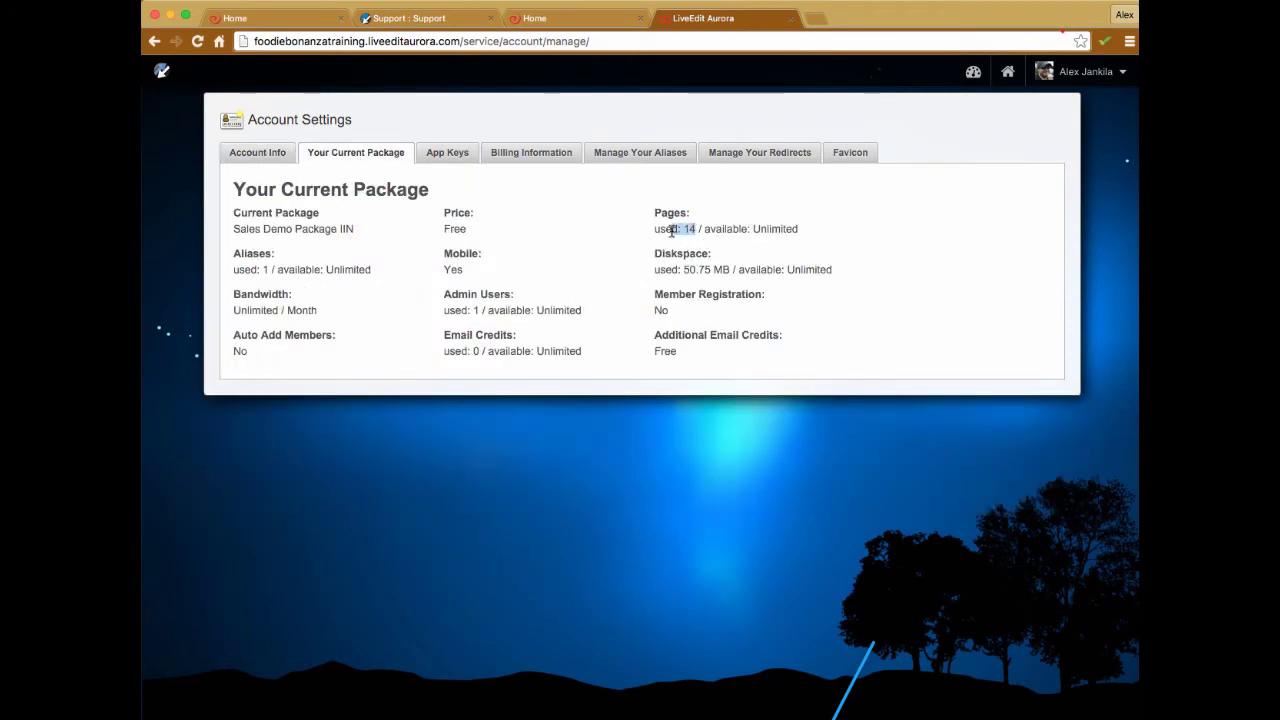
double_click(758, 229)
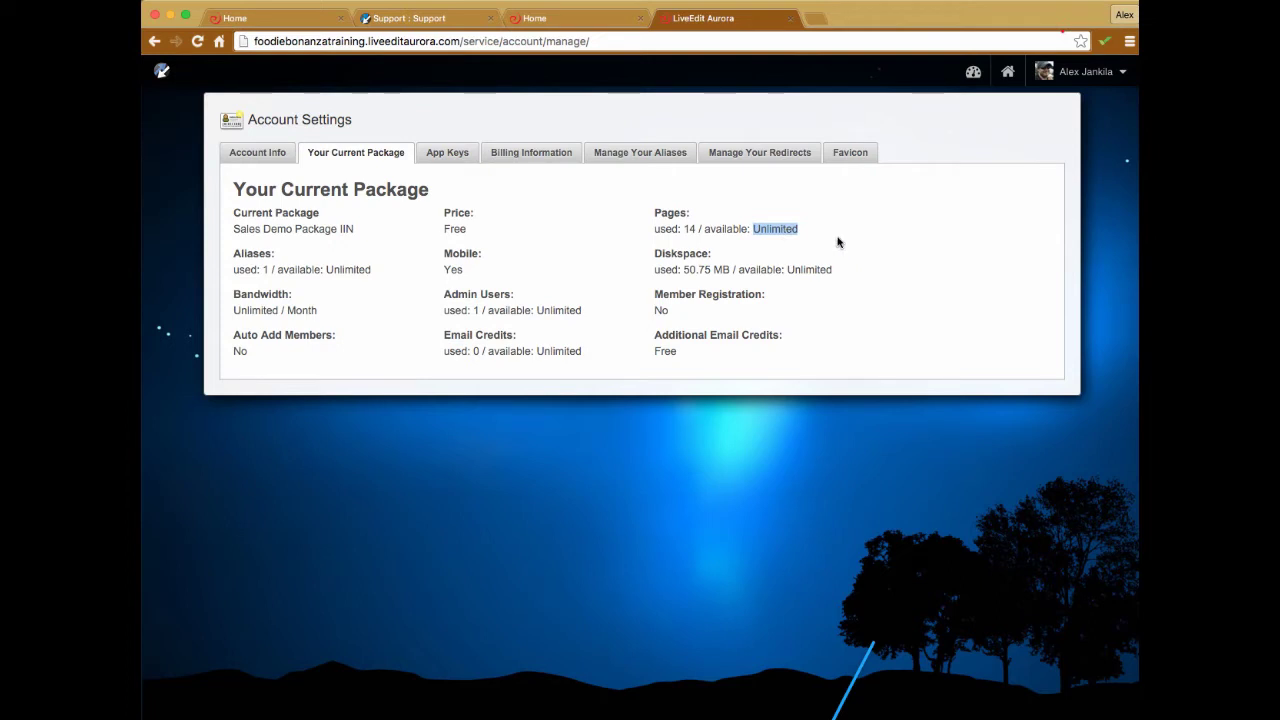
Mark the used page count in the package details, return to the iintraining4 page manager and examine its Footer, Forms and Main menu areas
double_click(688, 228)
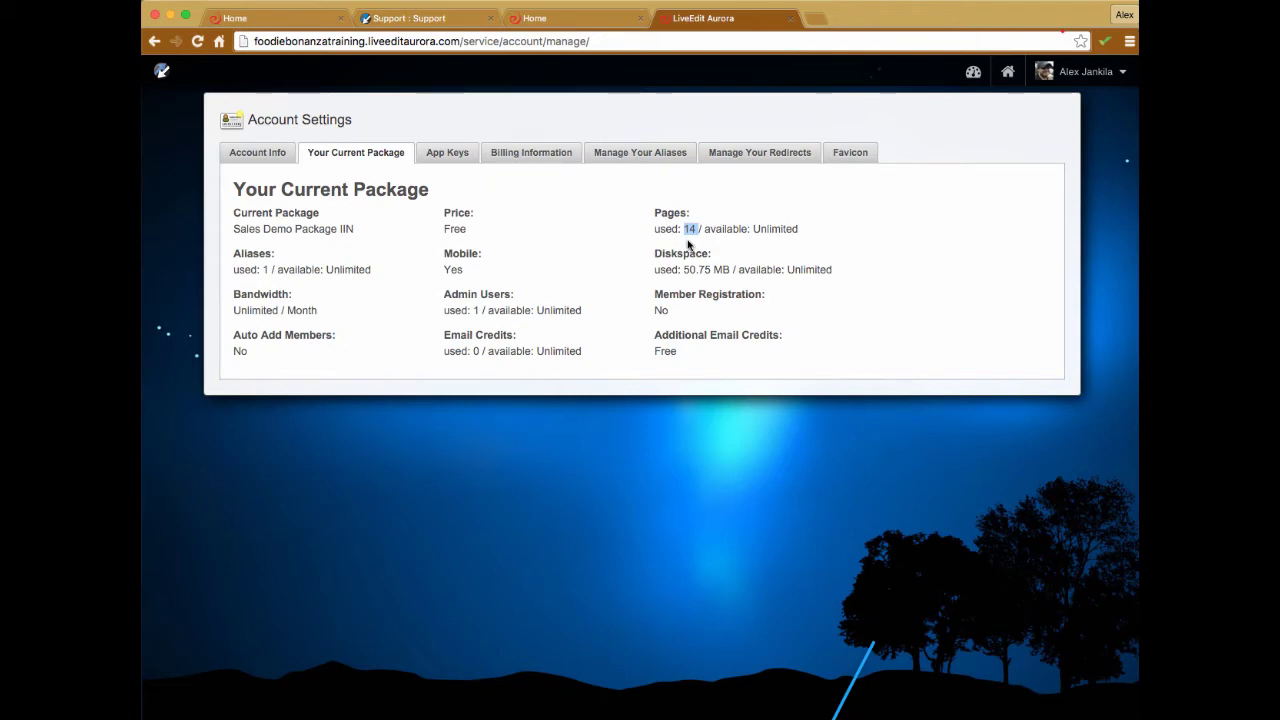
click(283, 20)
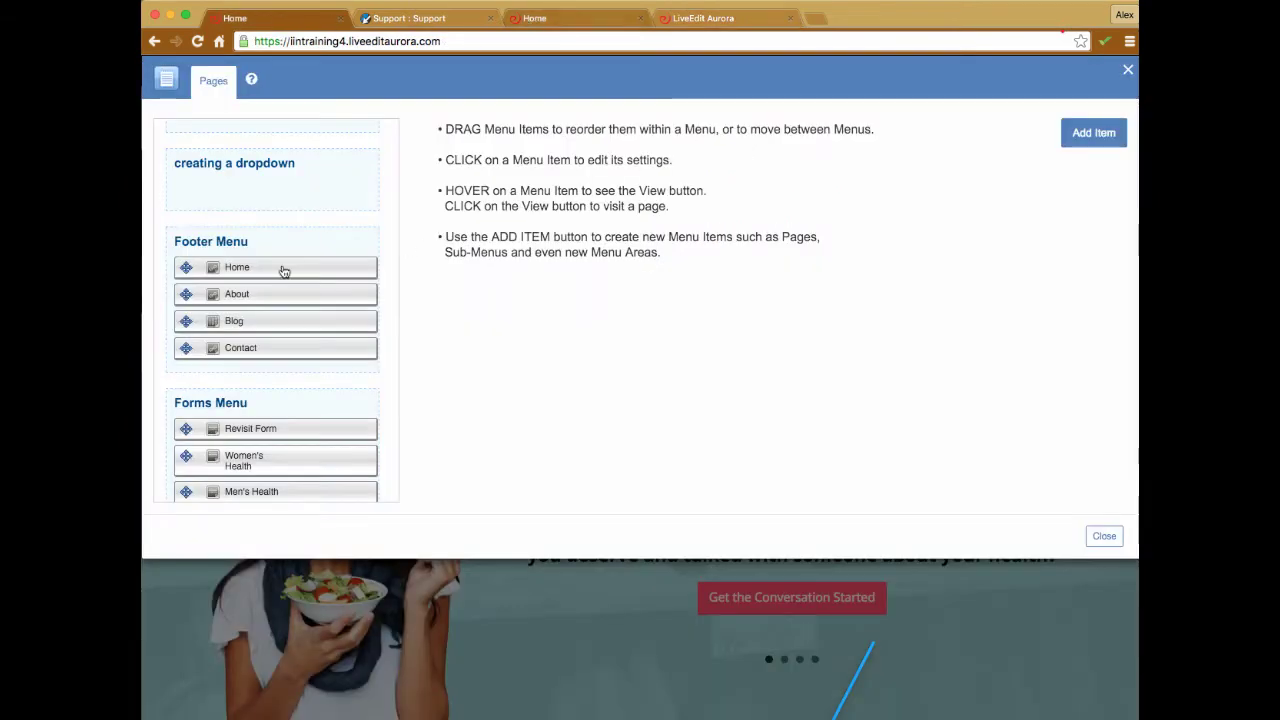
mouse_move(310, 321)
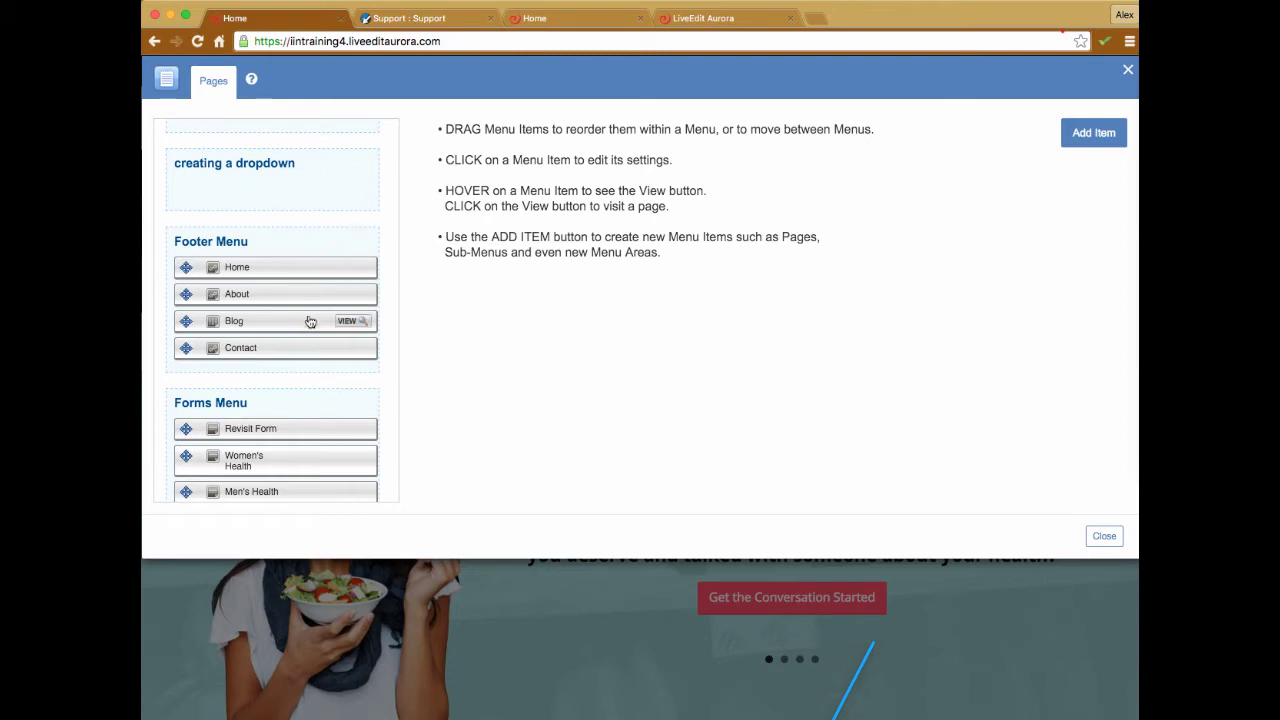
scroll(310, 321, down, 6)
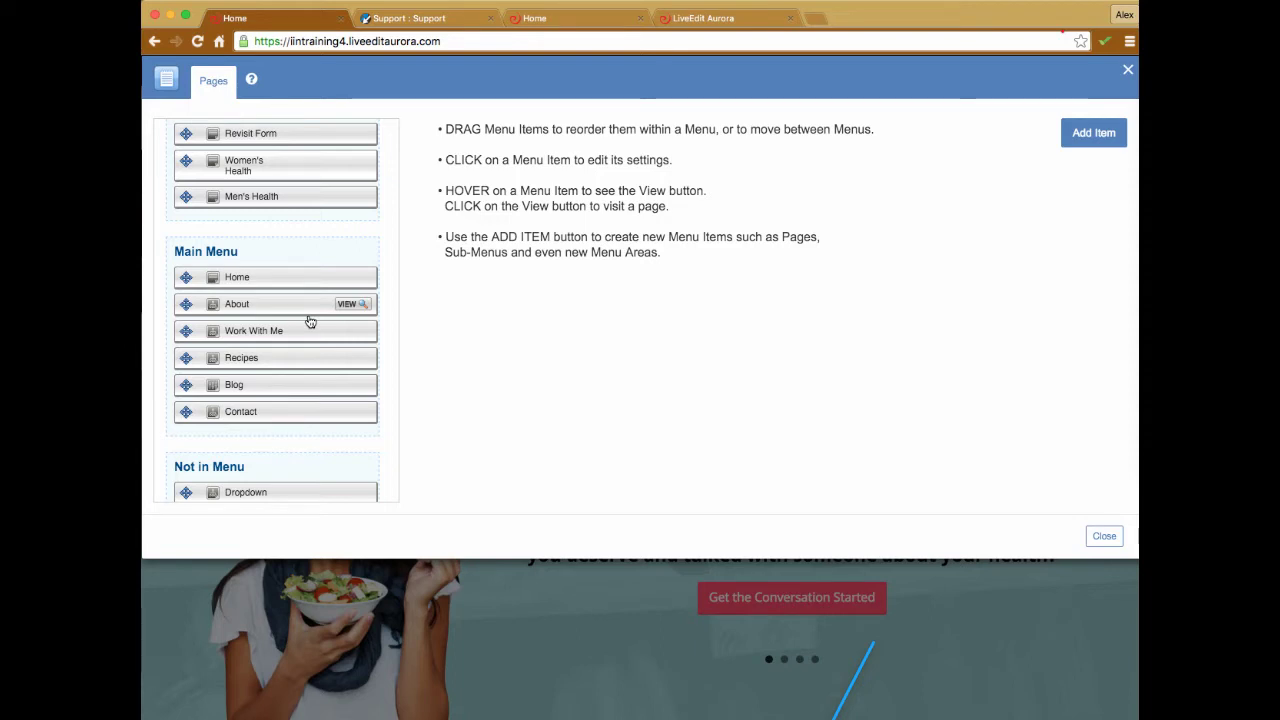
scroll(310, 321, up, 2)
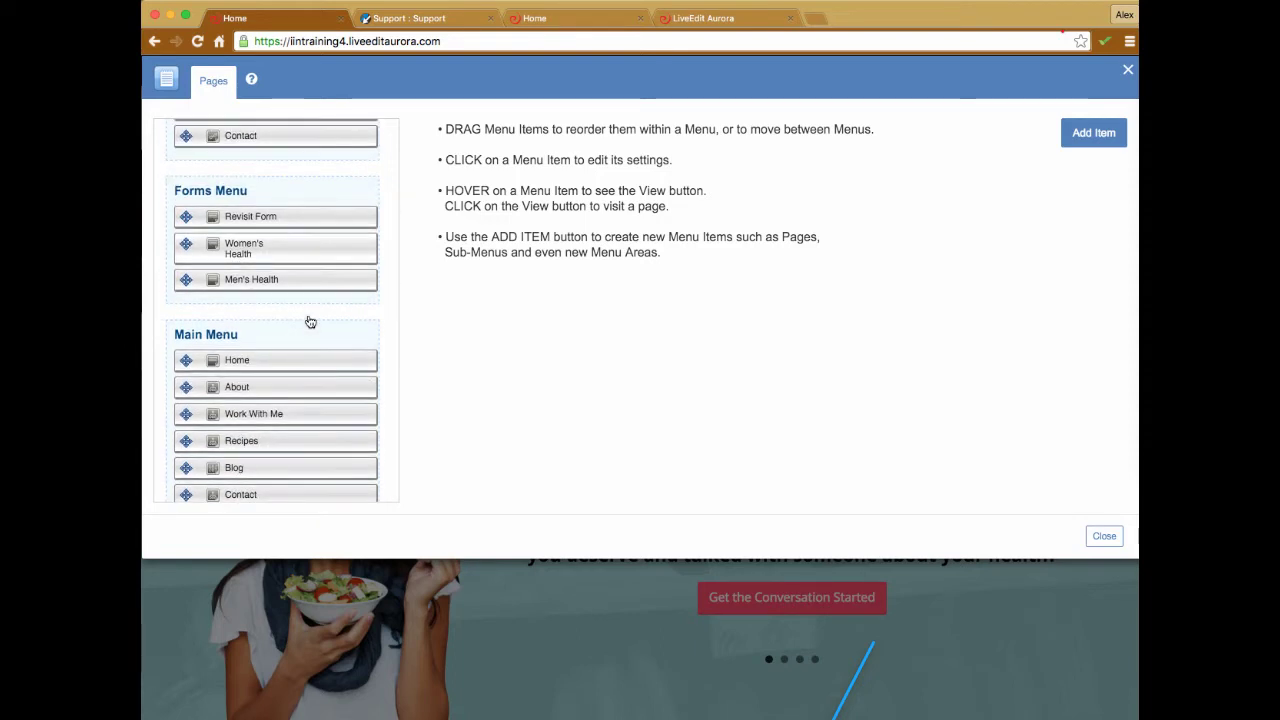
mouse_move(276, 222)
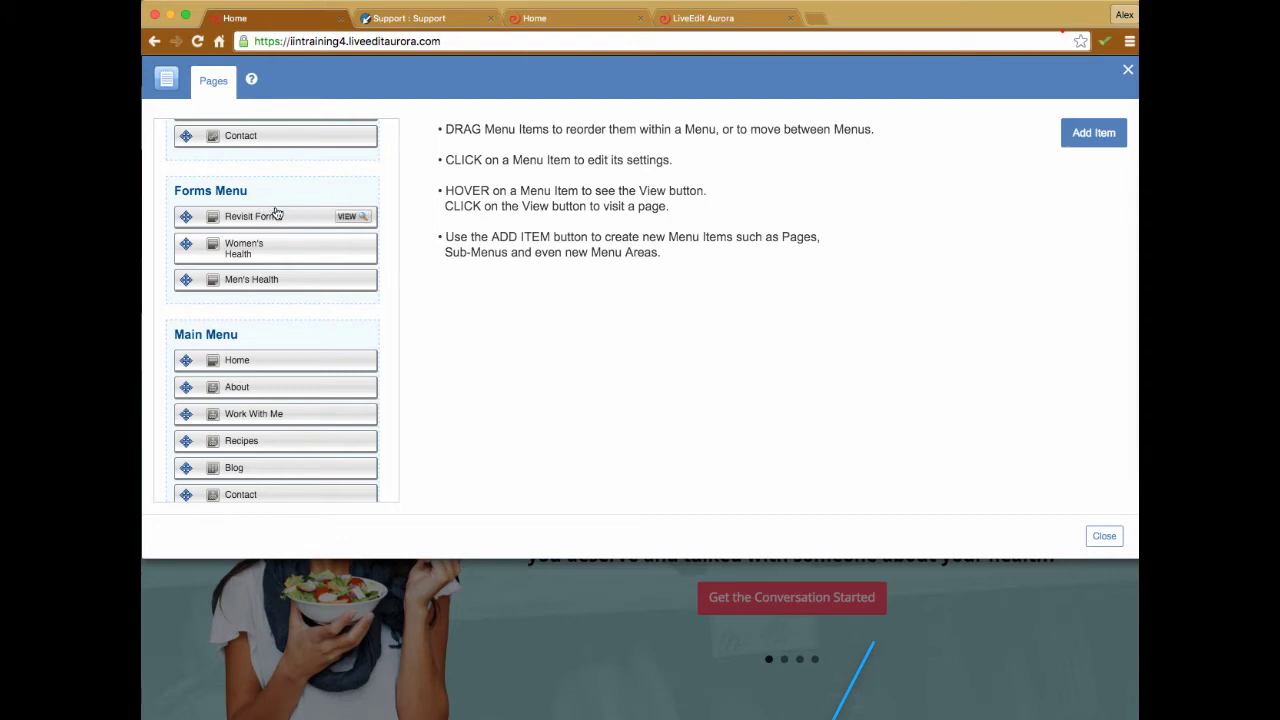
mouse_move(280, 255)
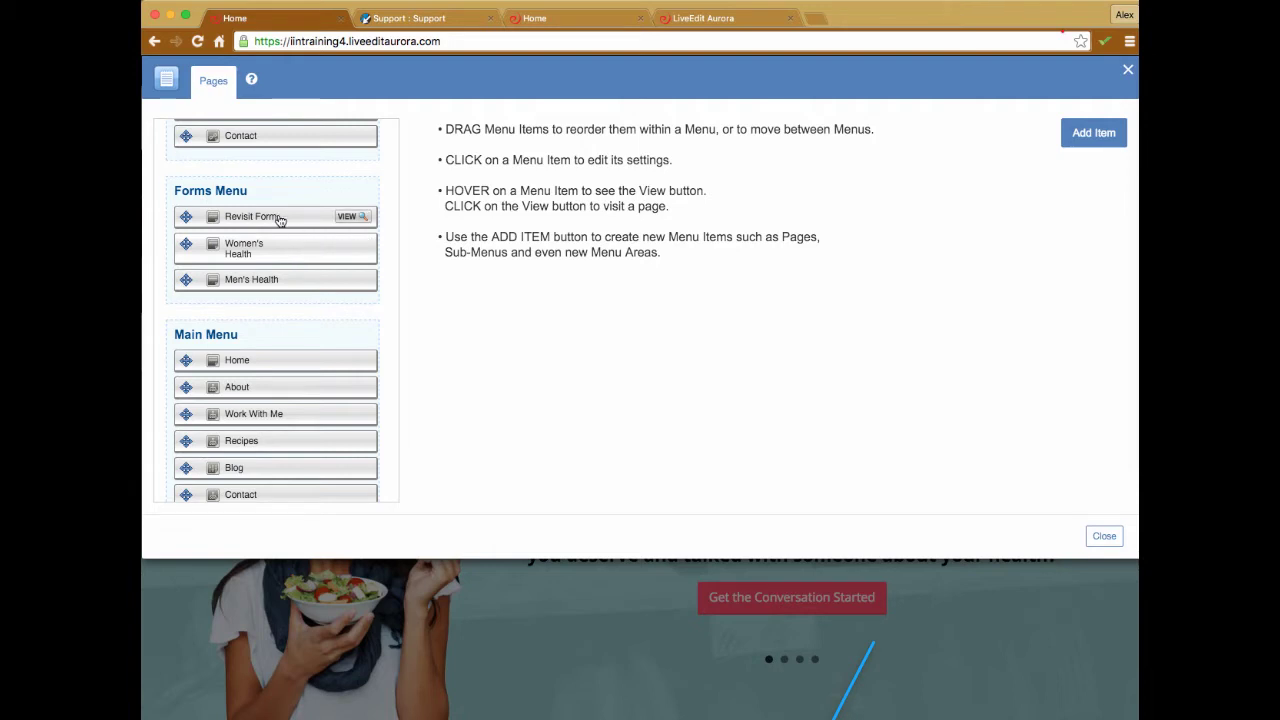
Open the Men's Health page settings from the Forms Menu, start deleting the page and cancel at the confirmation
click(259, 283)
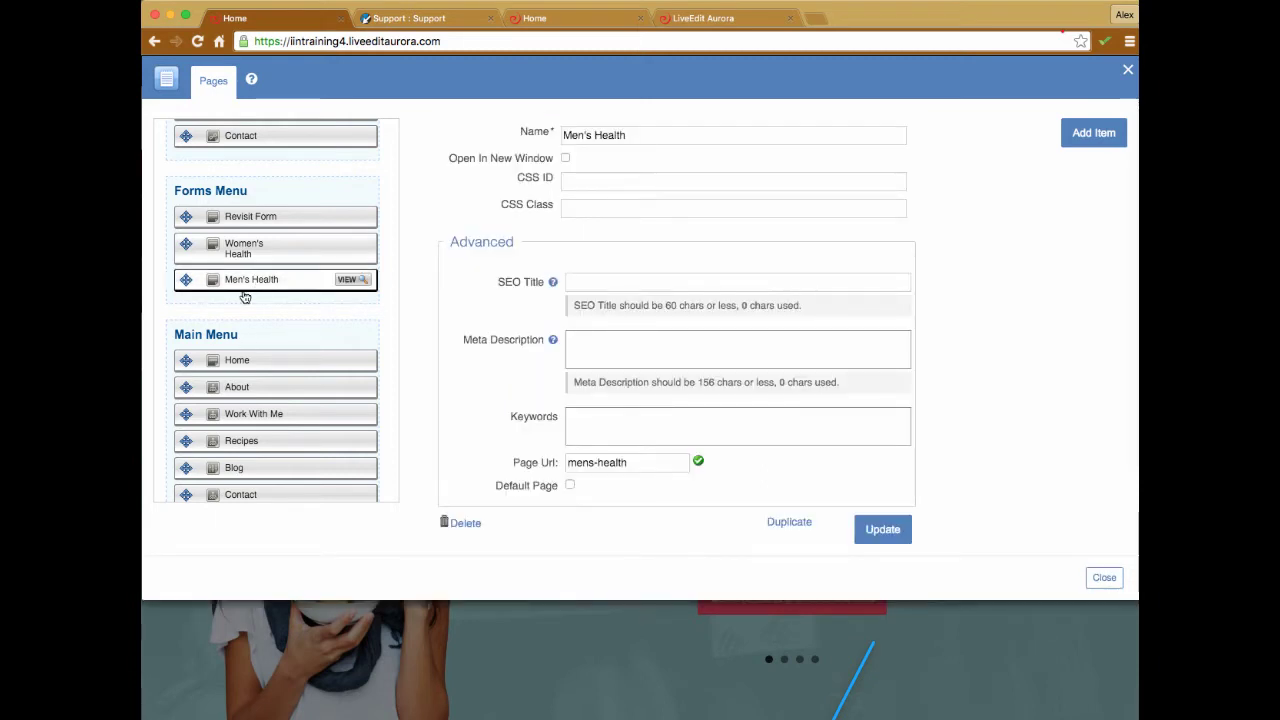
click(465, 524)
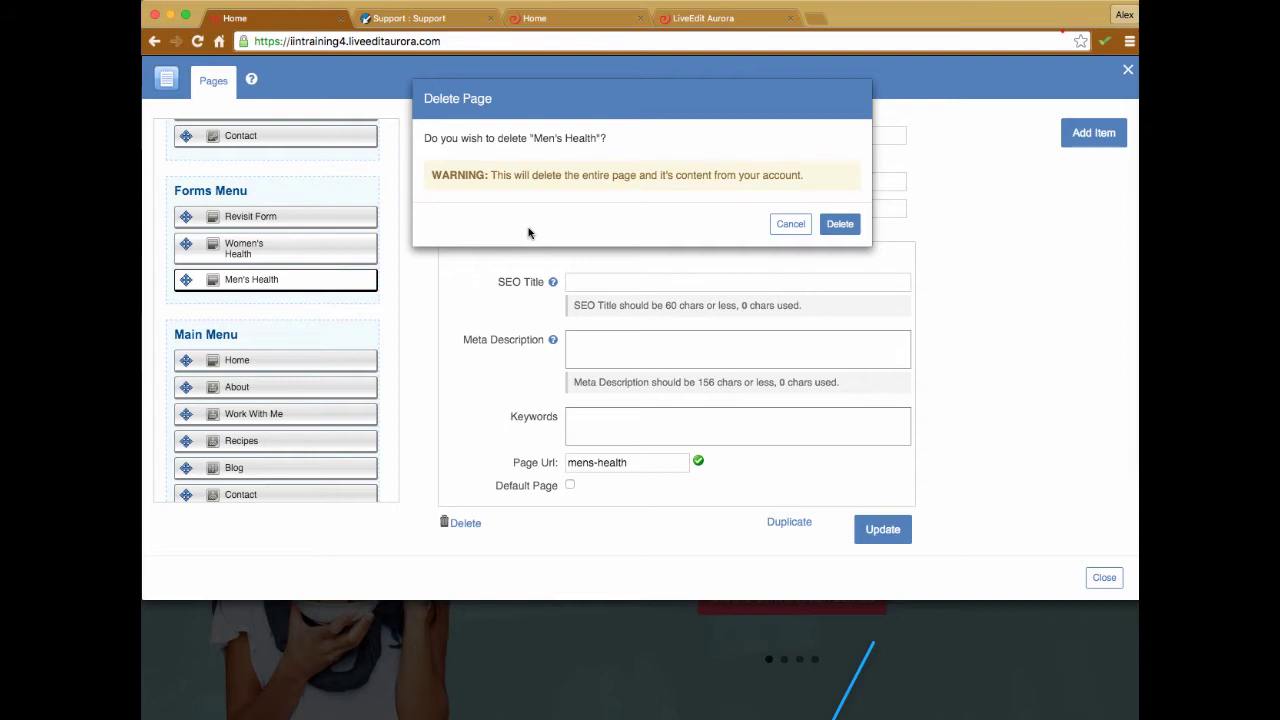
click(786, 222)
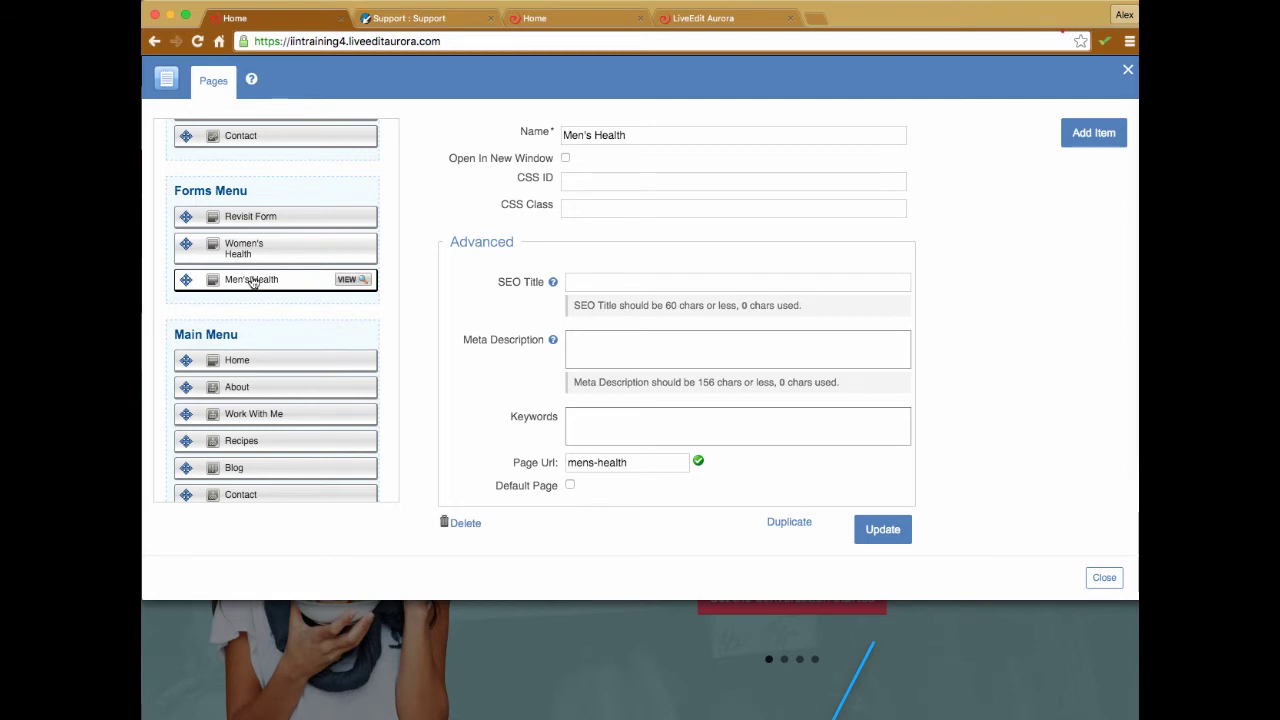
Open the Men's Health page in edit mode and delete the Mens Health form from its Main area
click(347, 281)
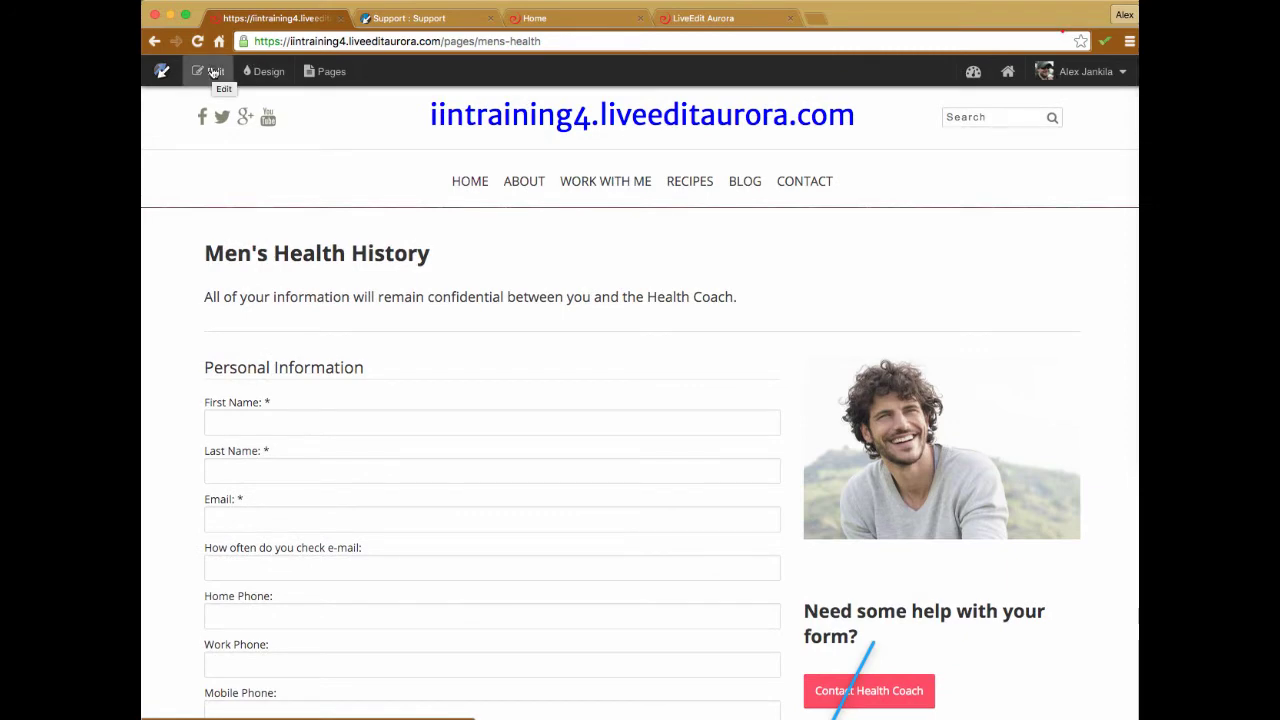
click(213, 72)
scroll(595, 321, down, 3)
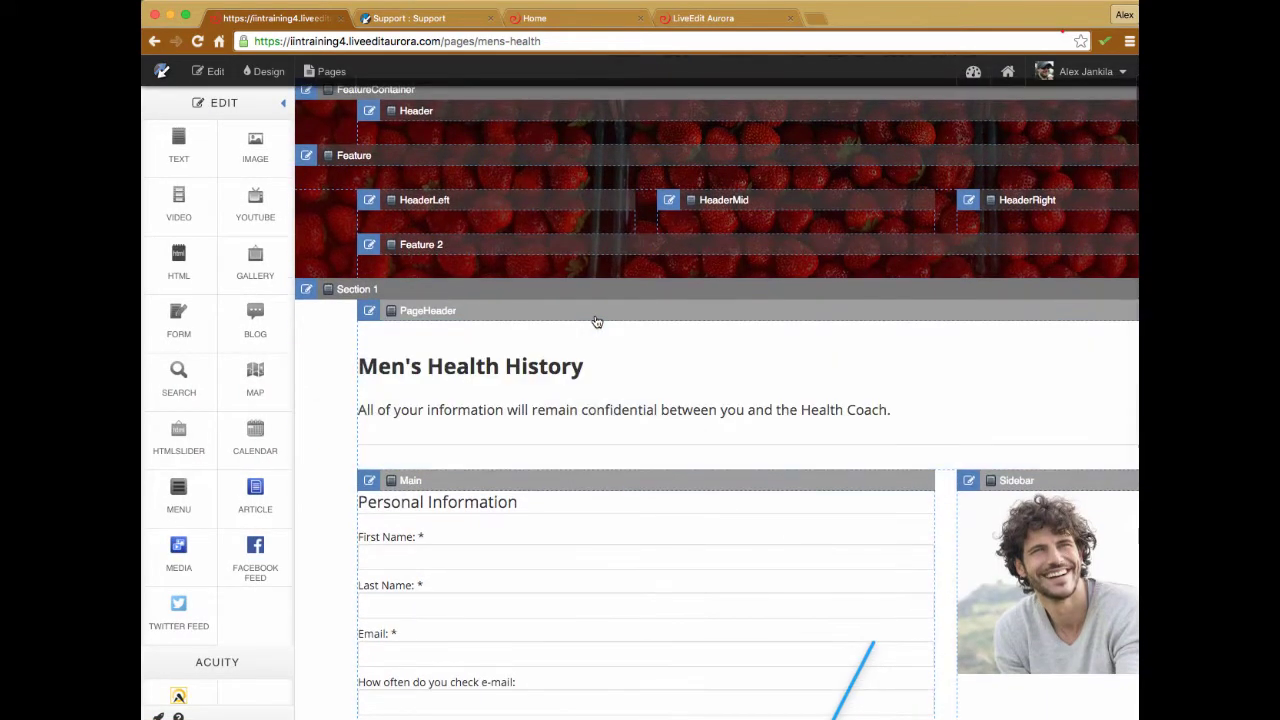
scroll(595, 321, down, 5)
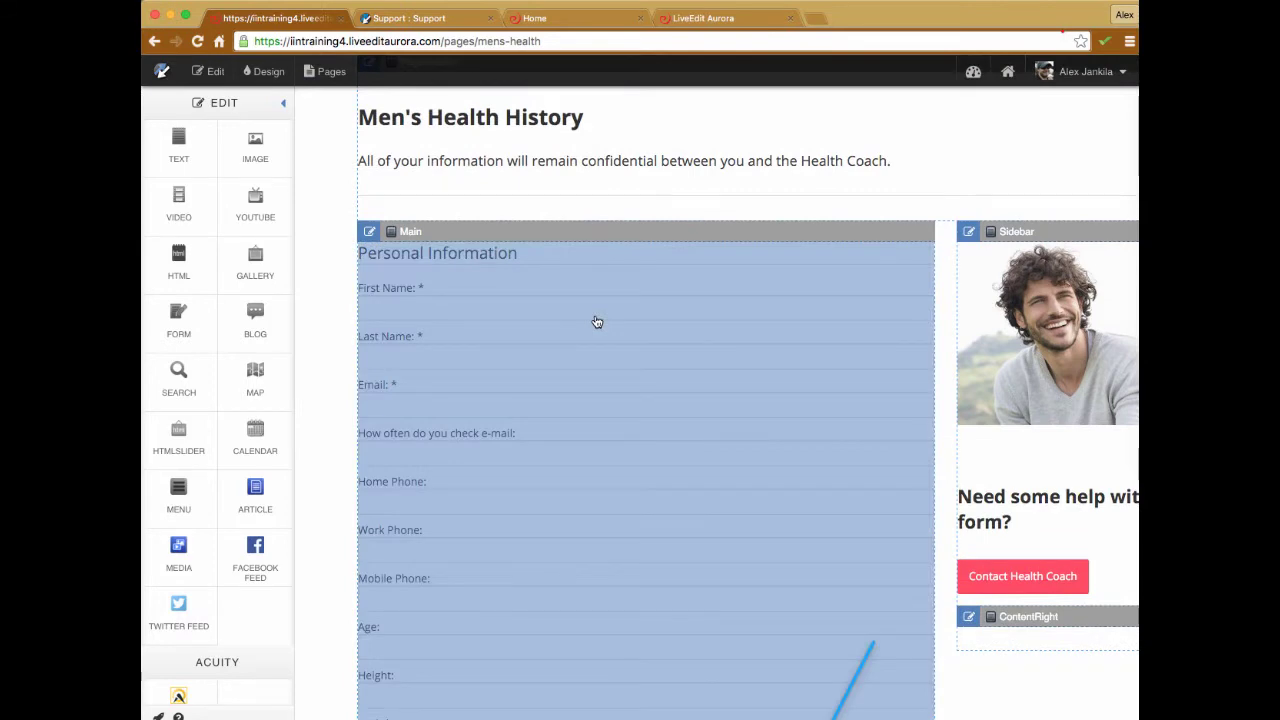
double_click(543, 322)
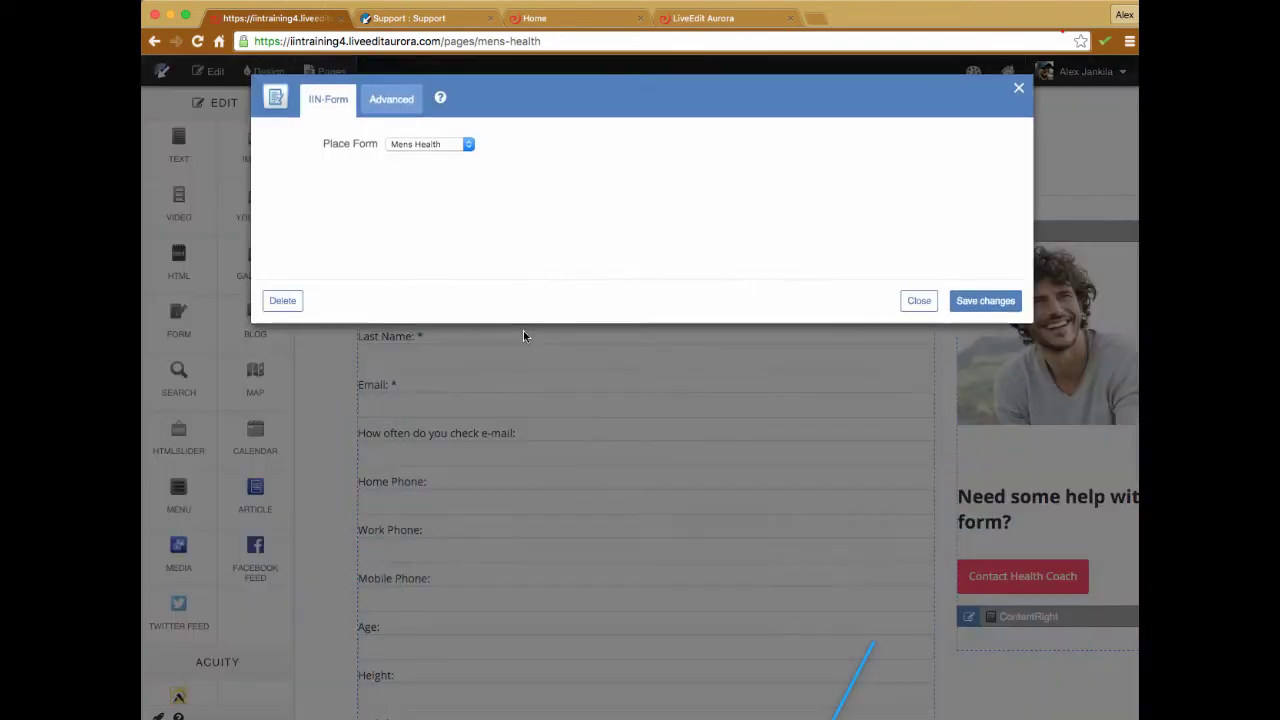
click(289, 302)
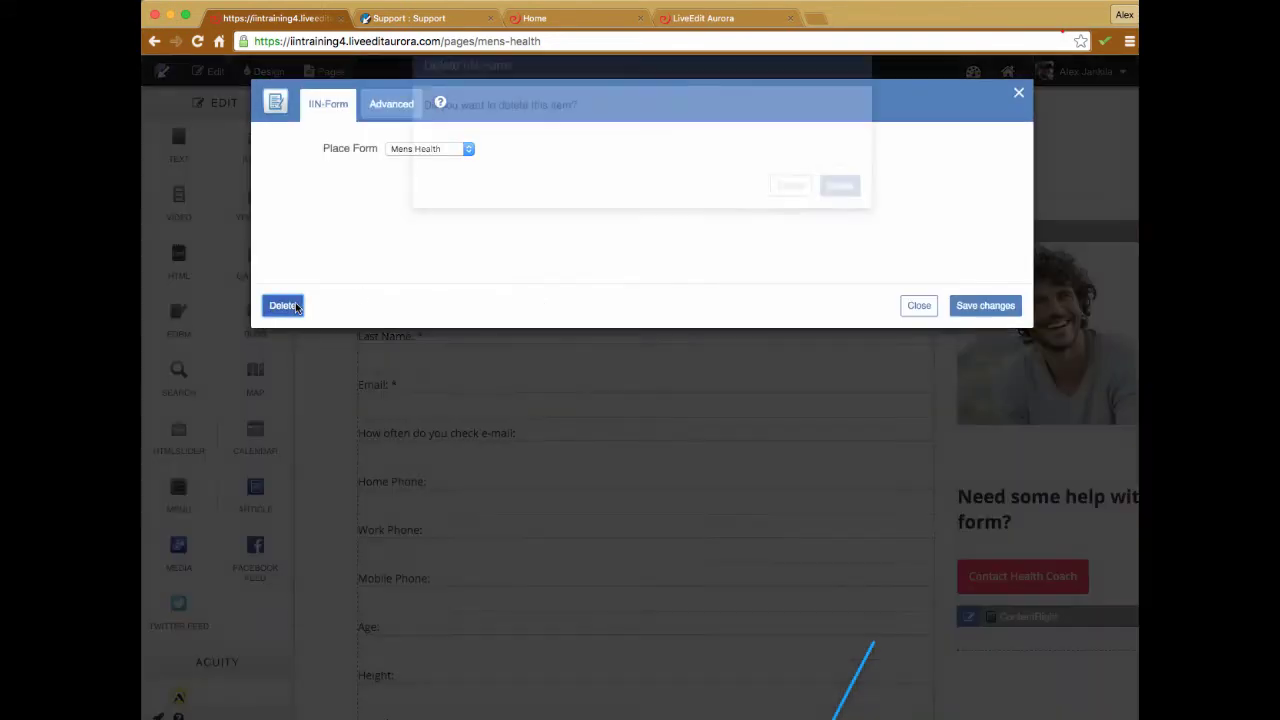
click(840, 216)
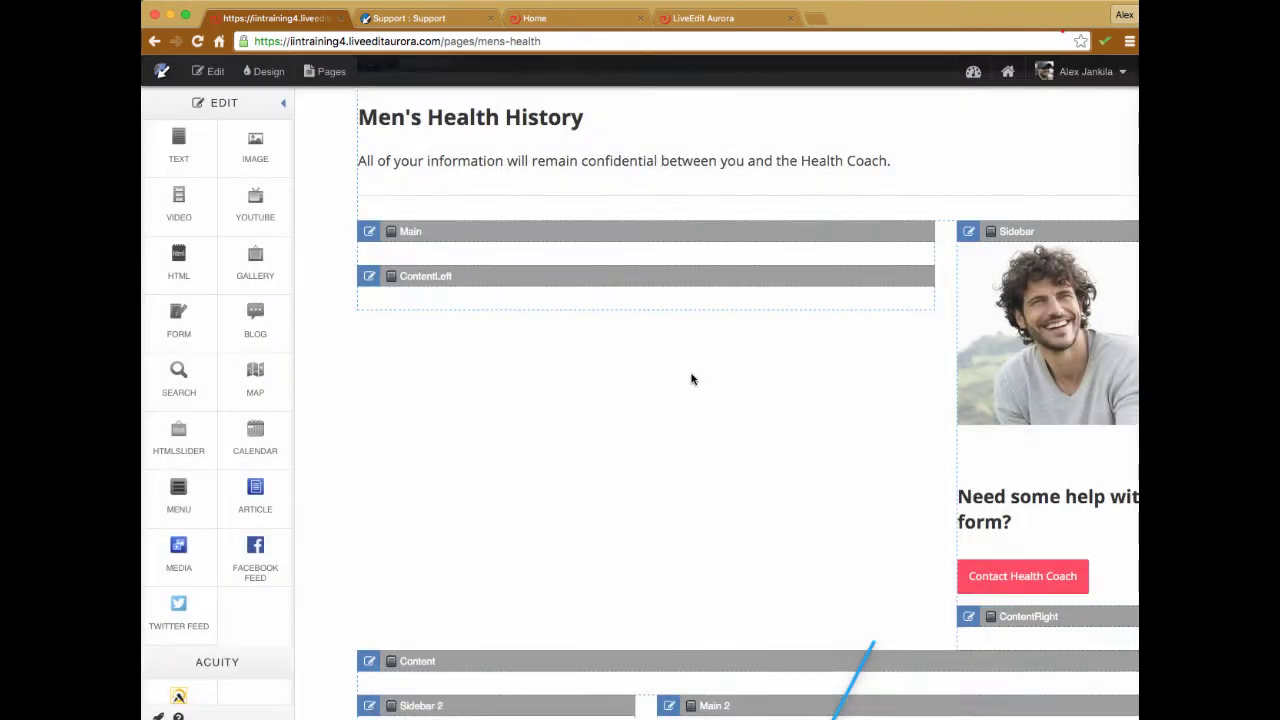
Delete the portrait image and the "Need some help with your form?" text block from the page's Sidebar area
scroll(760, 400, down, 3)
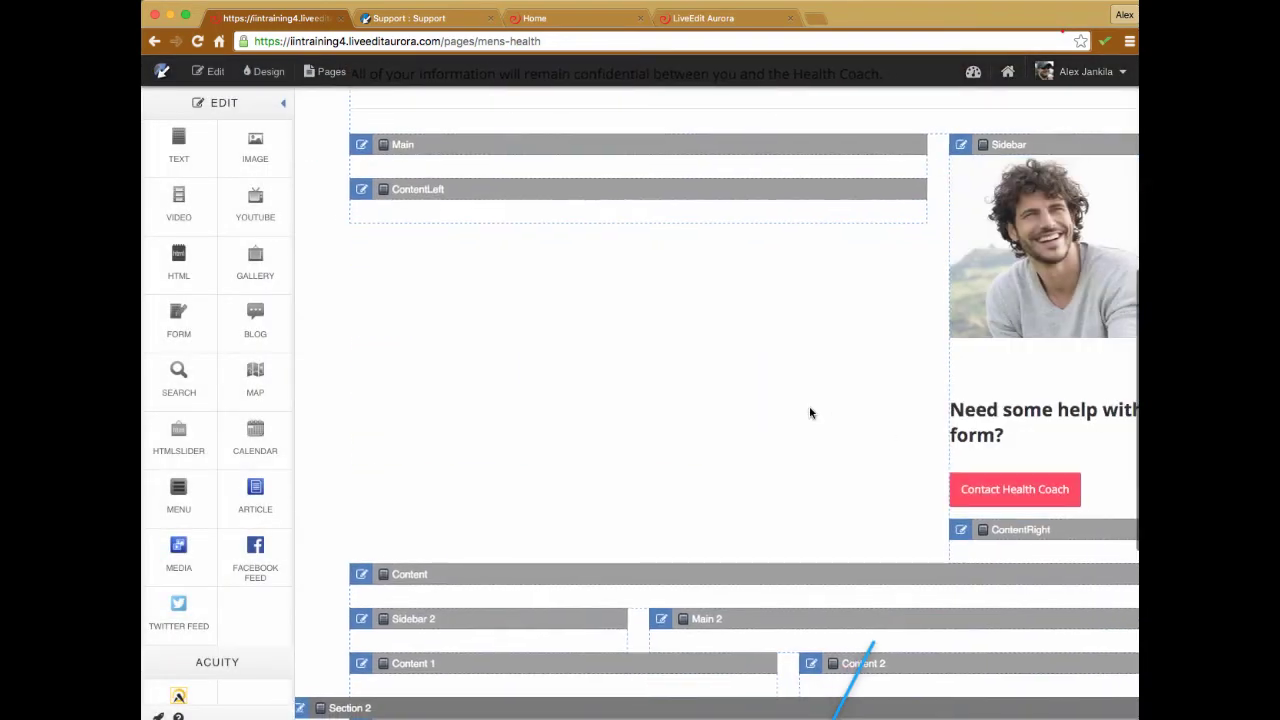
click(940, 250)
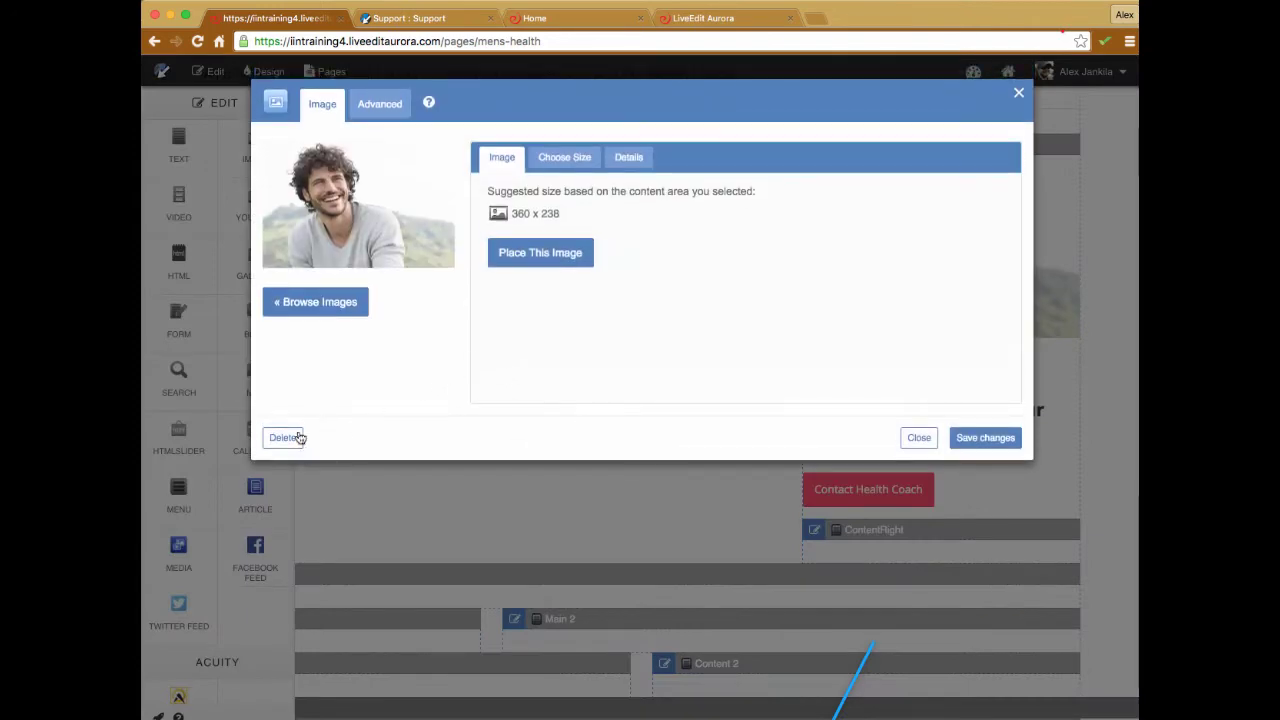
click(284, 438)
click(840, 216)
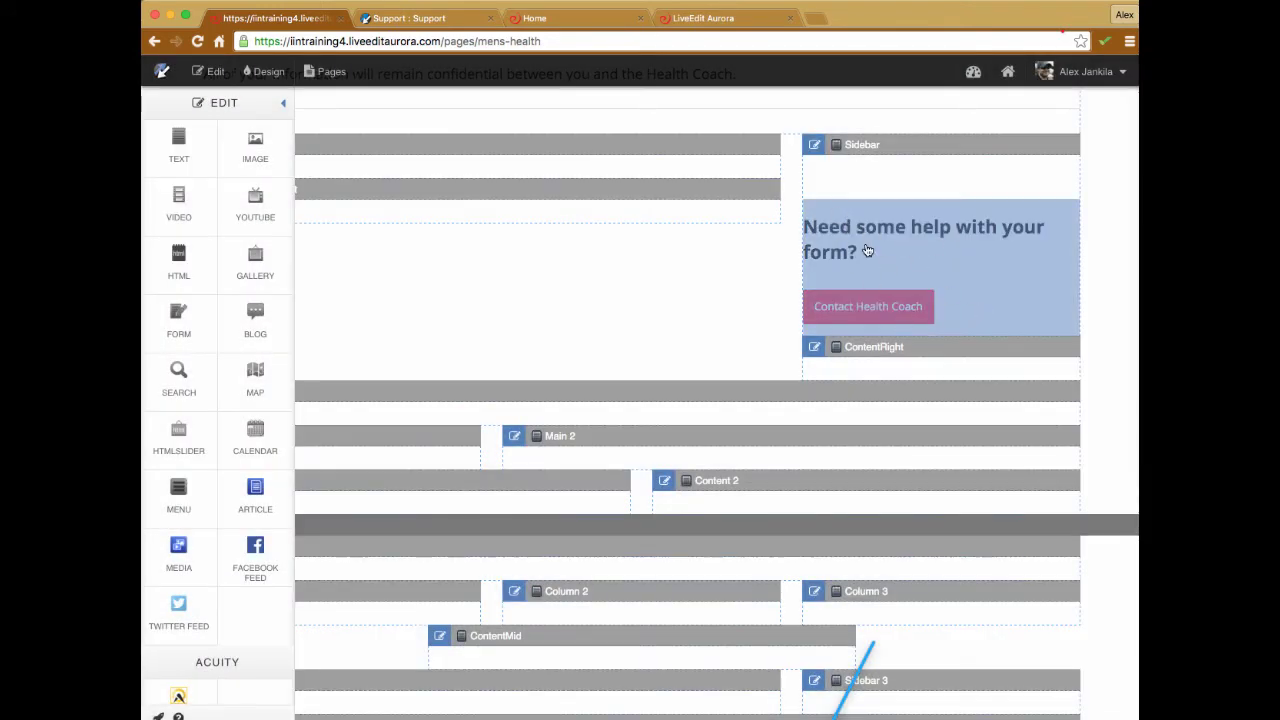
click(972, 277)
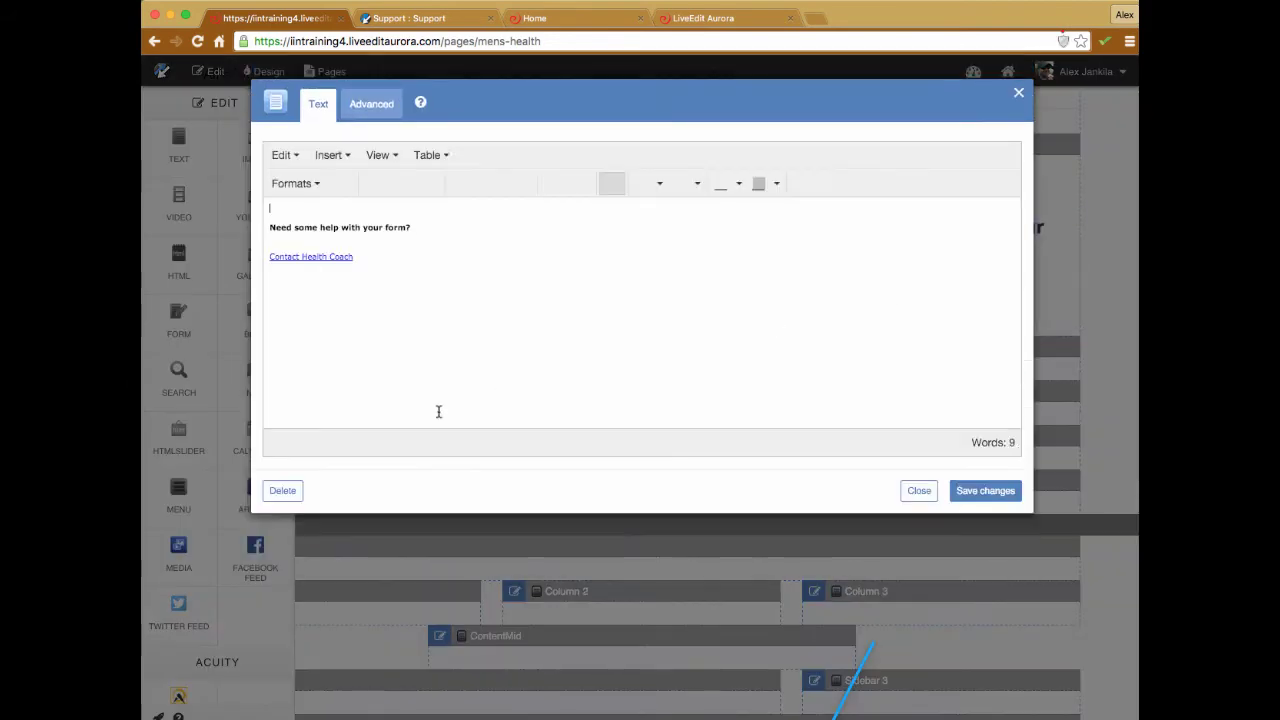
click(282, 490)
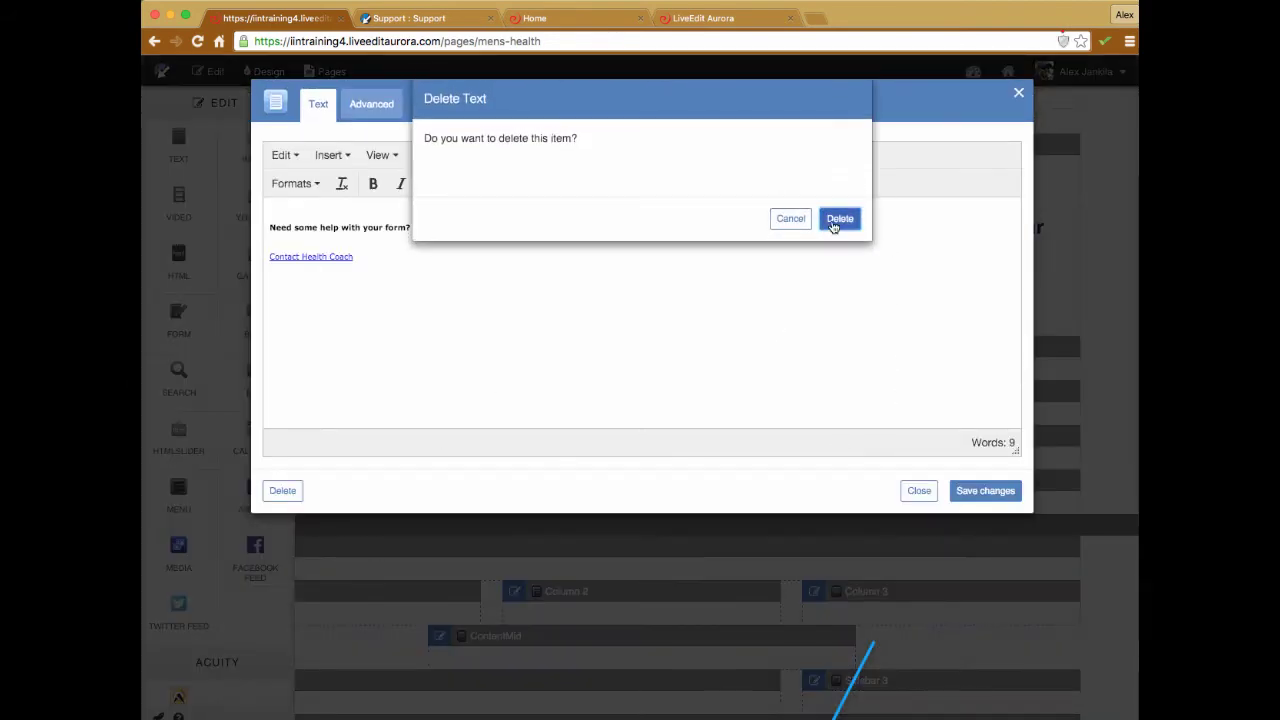
click(838, 219)
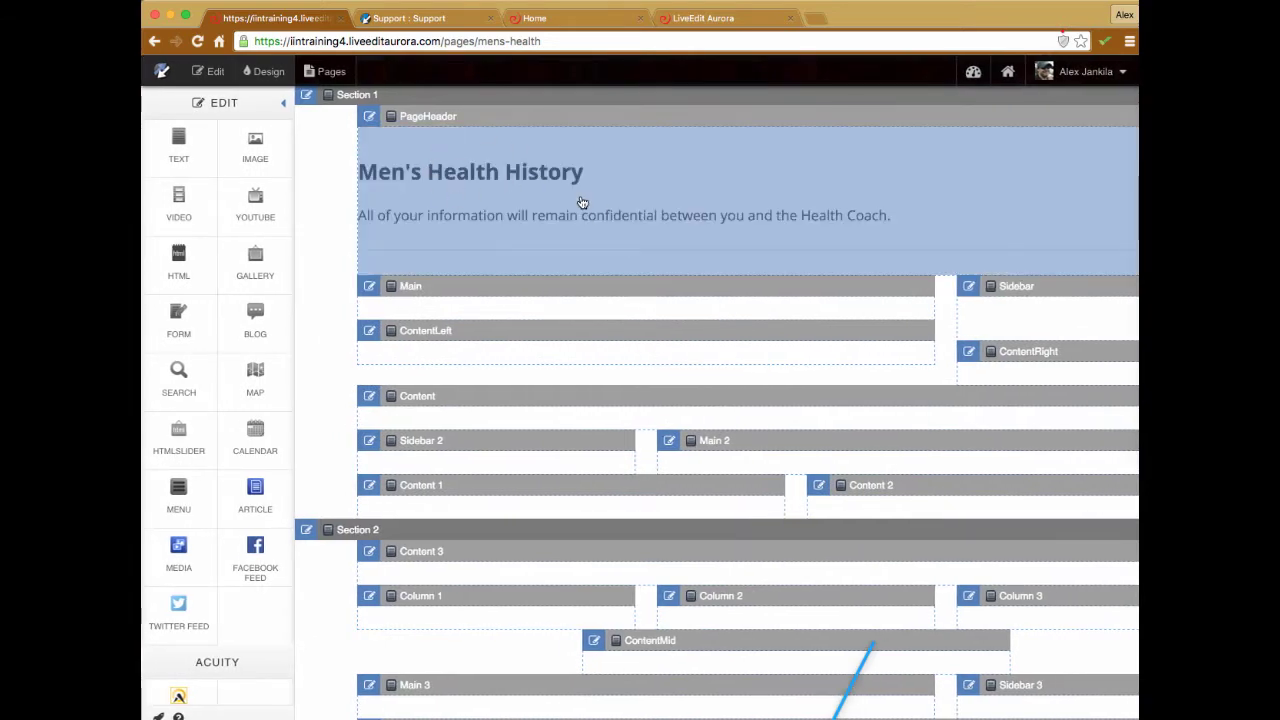
Replace the page header's heading "Men's Health History" with "Sales Page", save it and leave edit mode
click(581, 203)
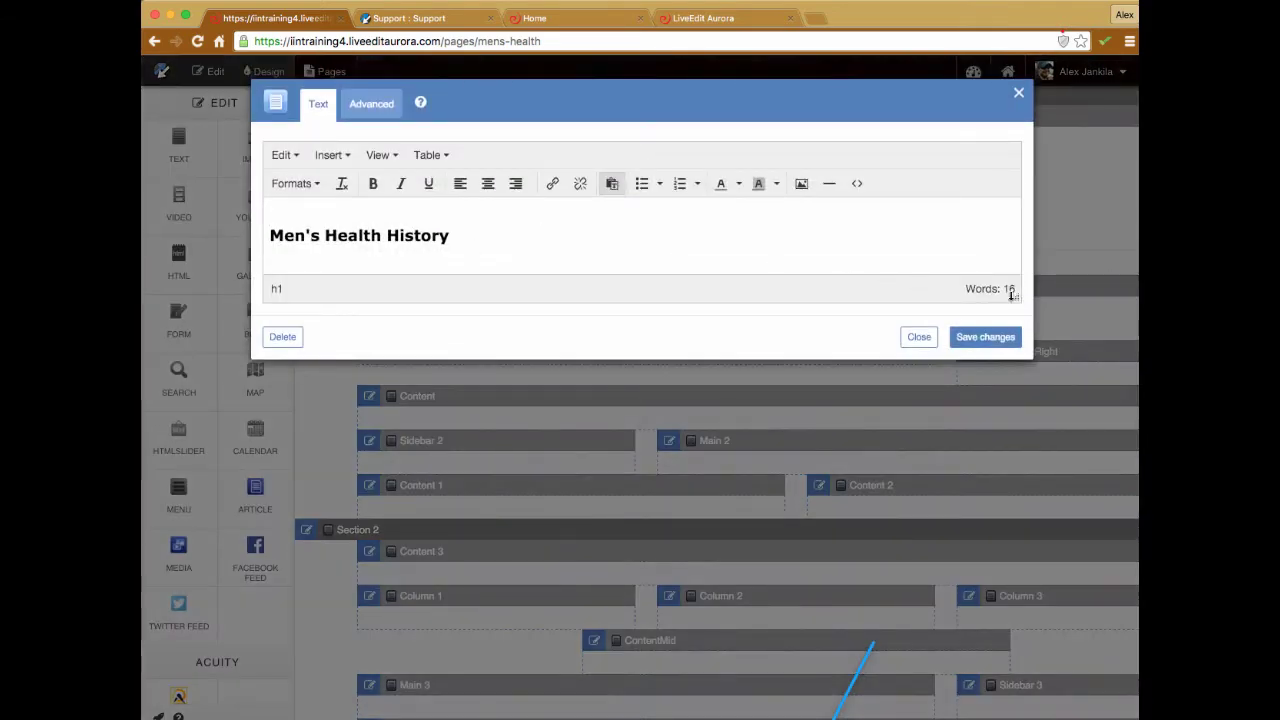
drag(1011, 293, 1011, 394)
drag(455, 236, 205, 249)
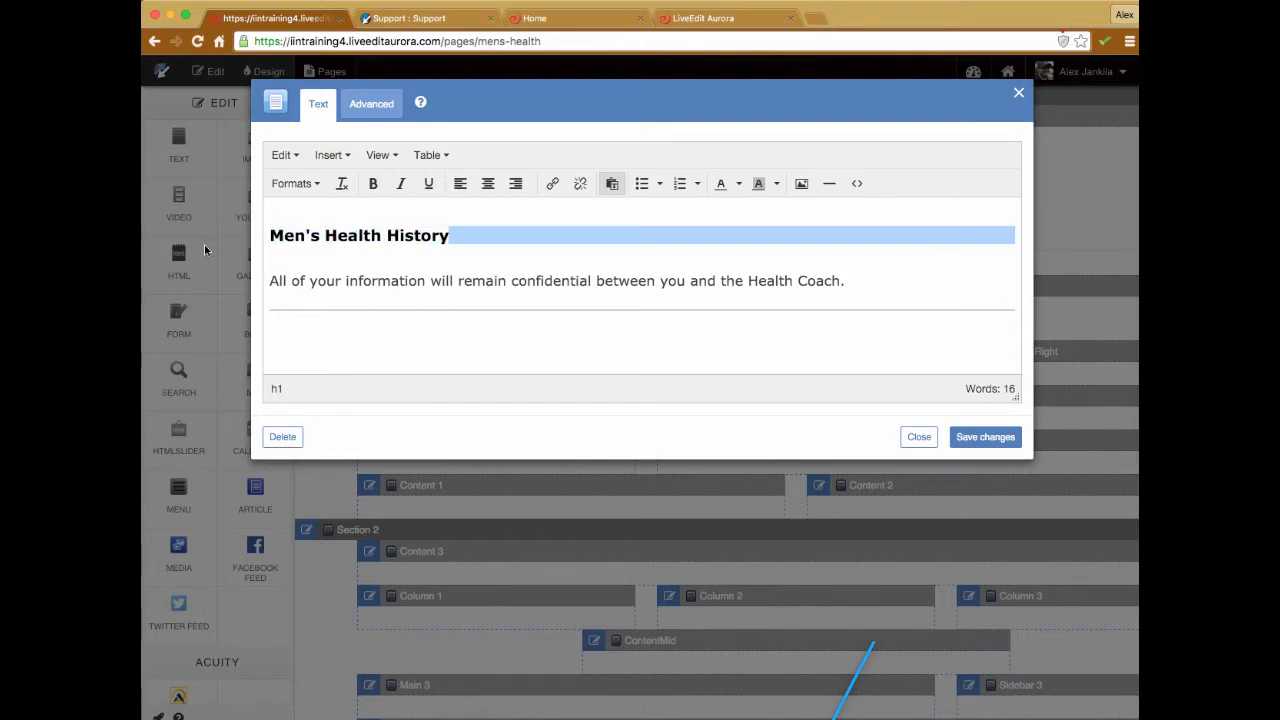
click(422, 240)
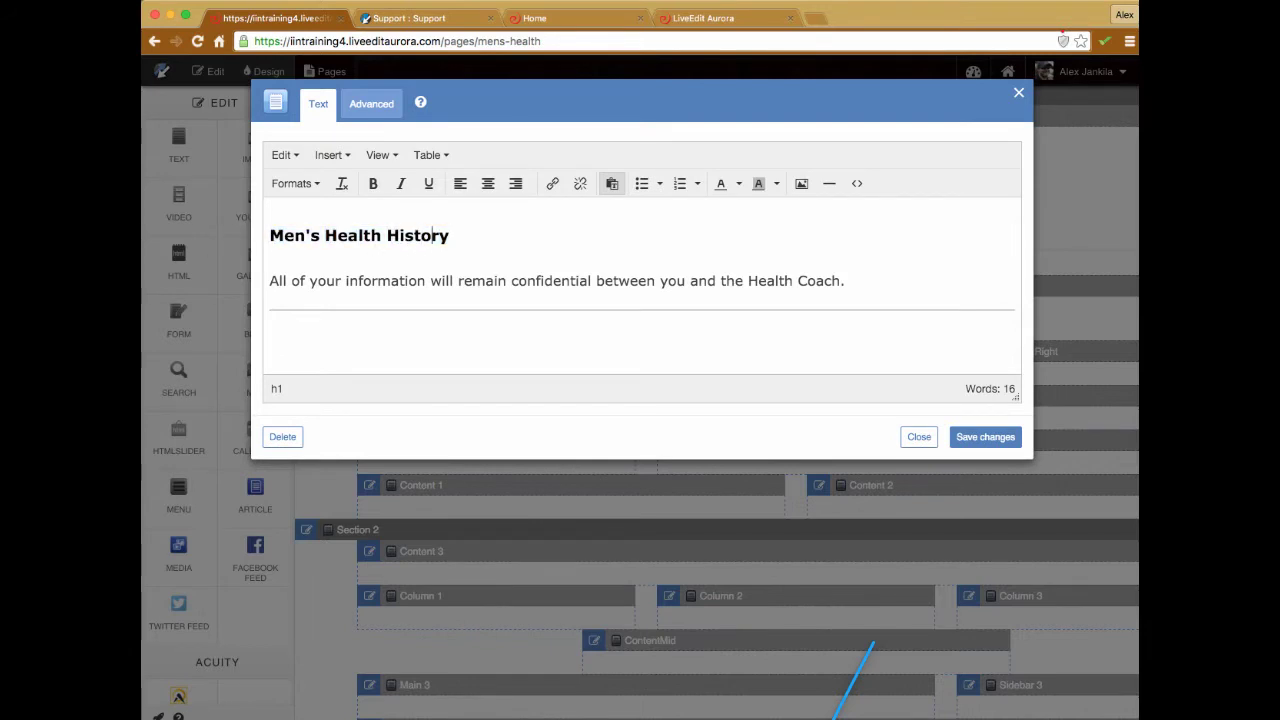
key(BackSpace)
key(BackSpace)
click(432, 236)
key(BackSpace)
key(BackSpace)
key(BackSpace)
key(BackSpace)
key(BackSpace)
key(BackSpace)
key(BackSpace)
key(BackSpace)
key(BackSpace)
key(BackSpace)
key(BackSpace)
key(BackSpace)
key(BackSpace)
key(BackSpace)
key(BackSpace)
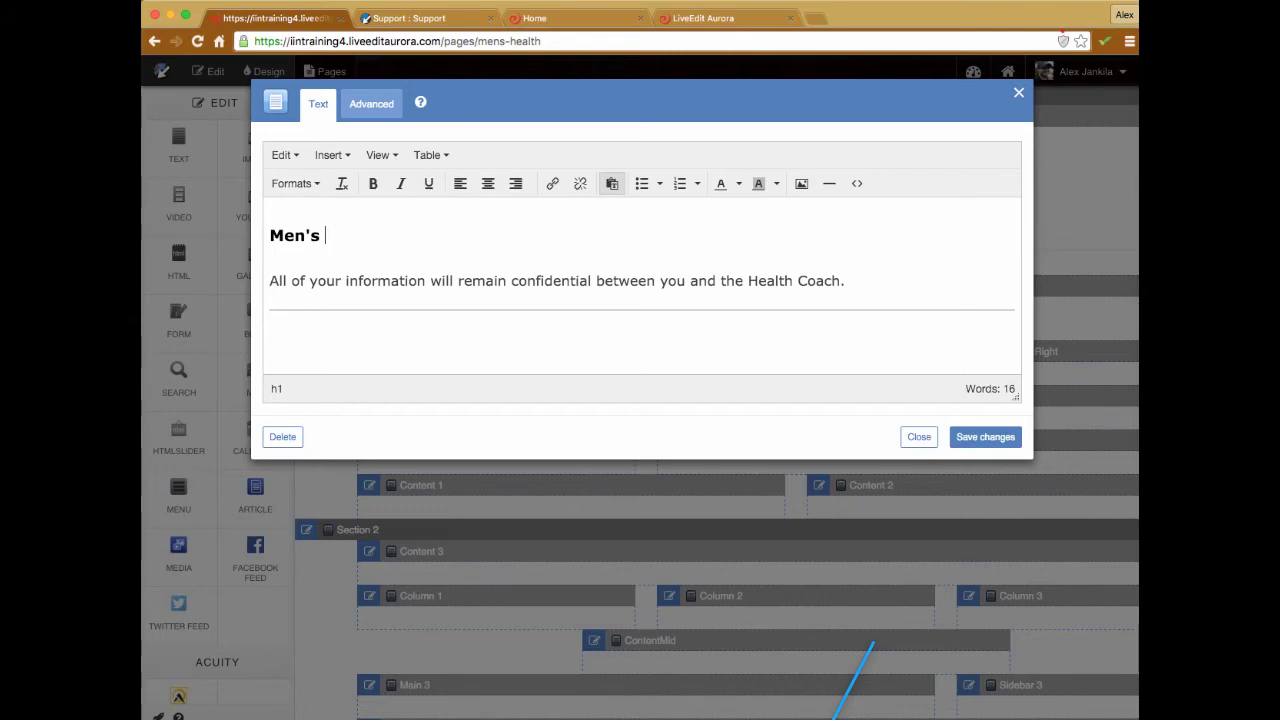
key(BackSpace)
key(BackSpace)
key(BackSpace)
text(Sales Page)
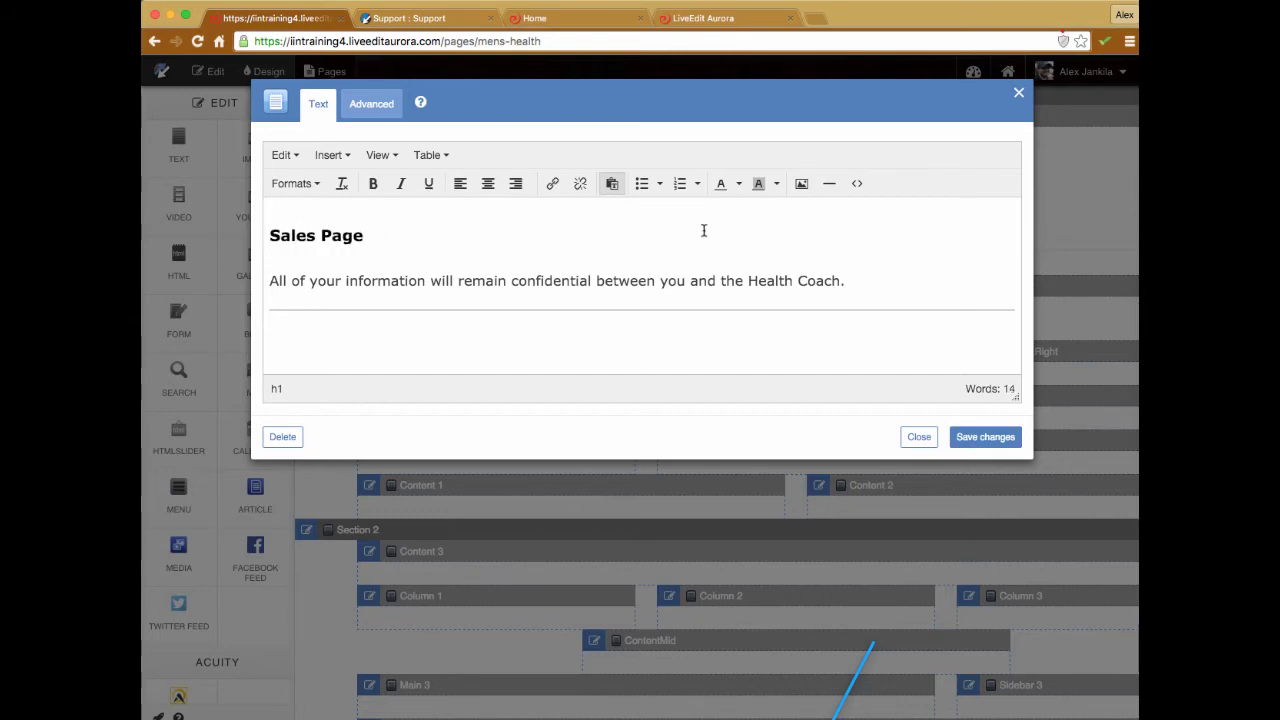
click(985, 437)
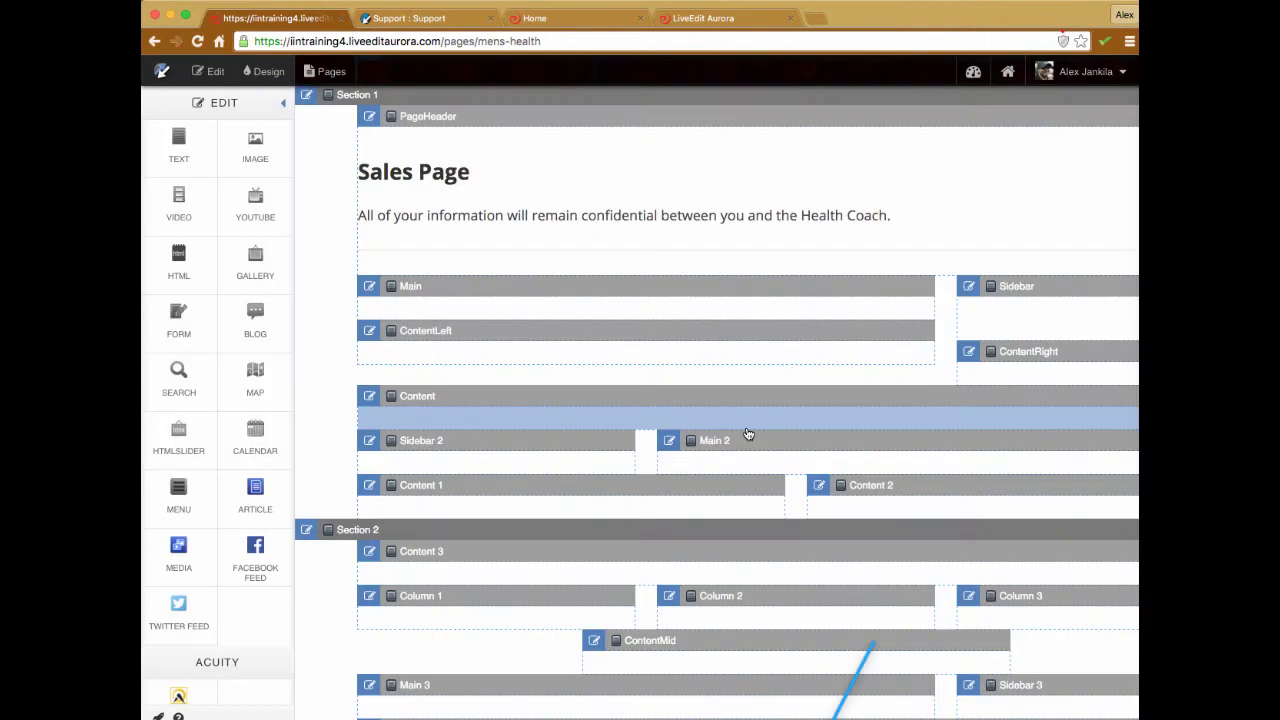
click(213, 73)
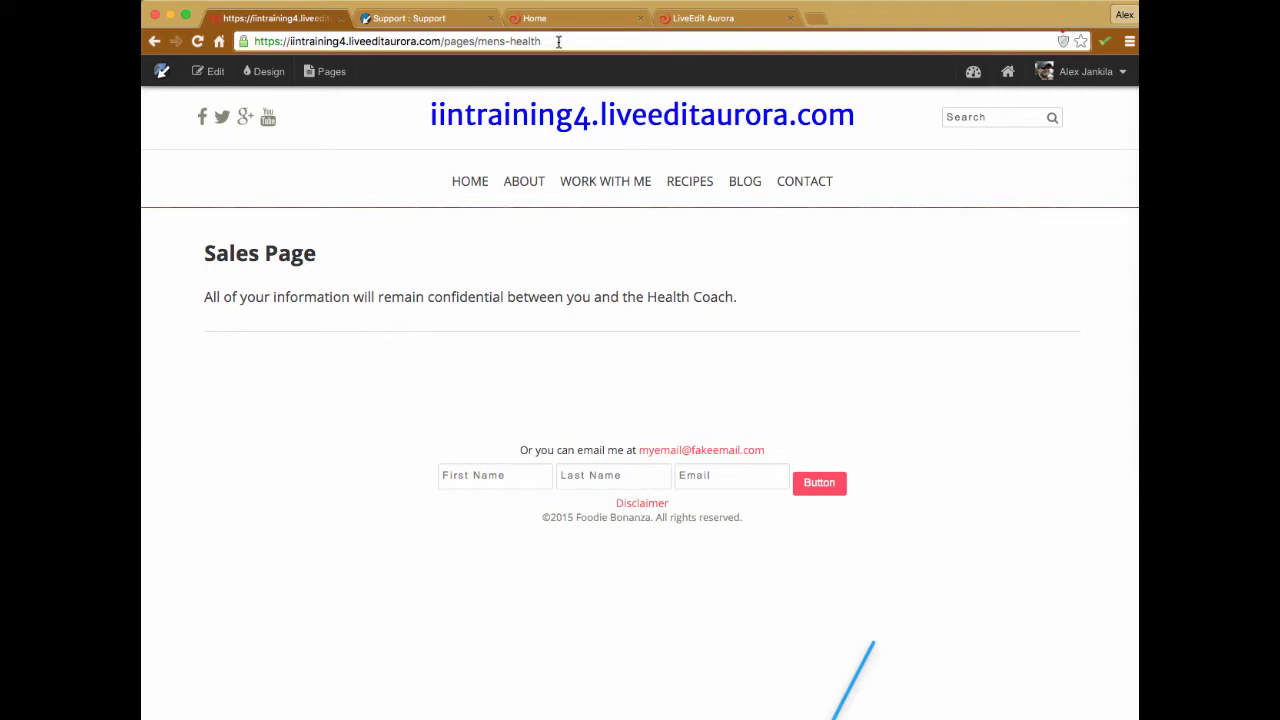
Open the settings of the Men's Health page in the Forms Menu and change its name to "Sales Page"
drag(557, 42, 477, 40)
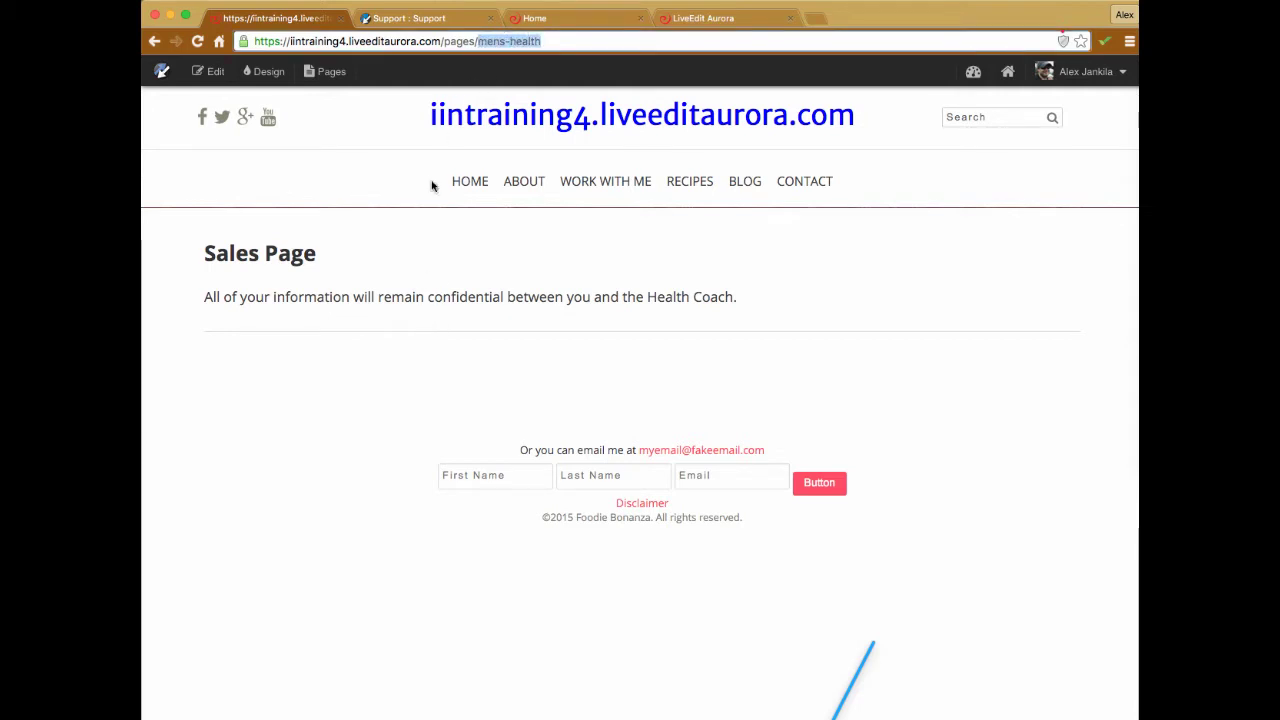
click(328, 74)
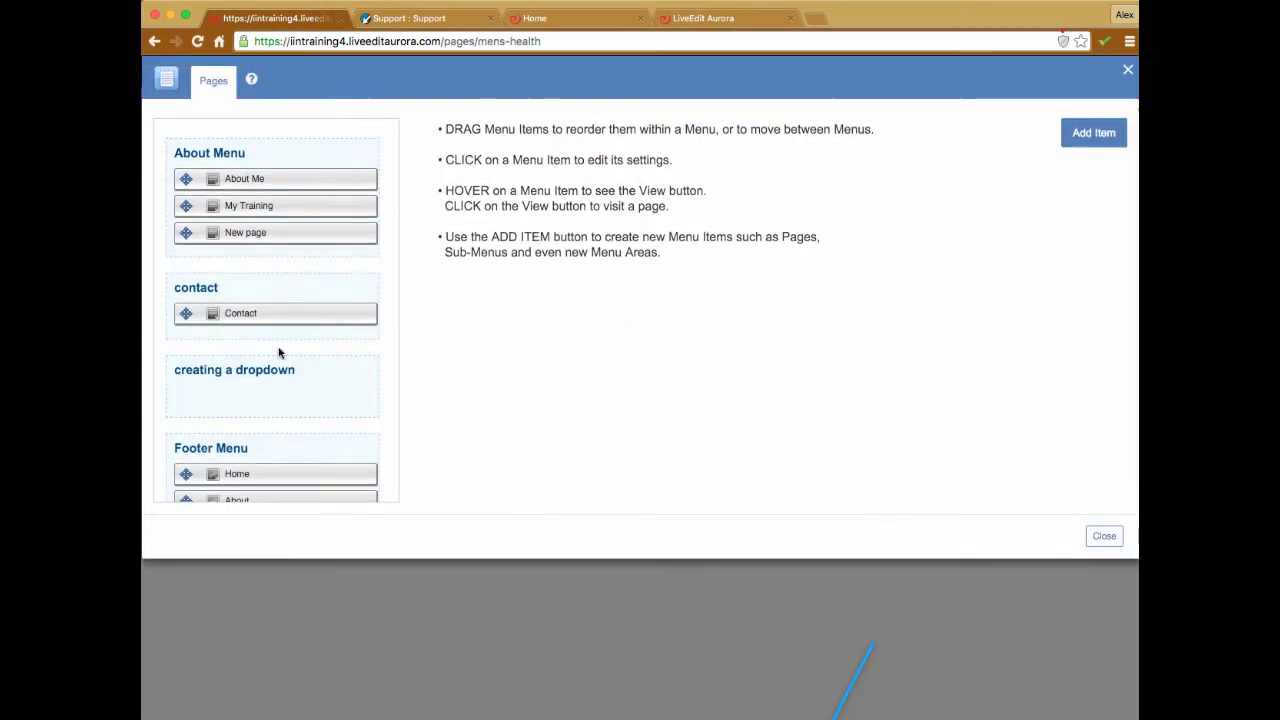
scroll(279, 352, down, 10)
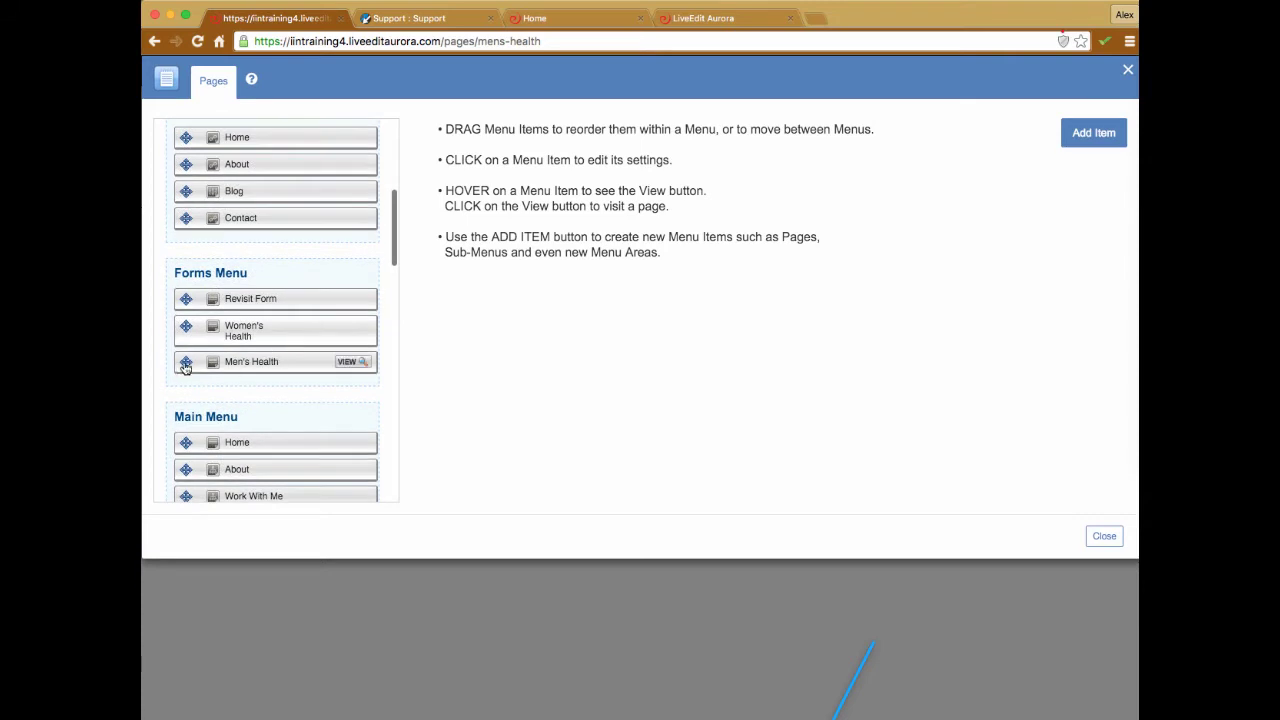
click(285, 365)
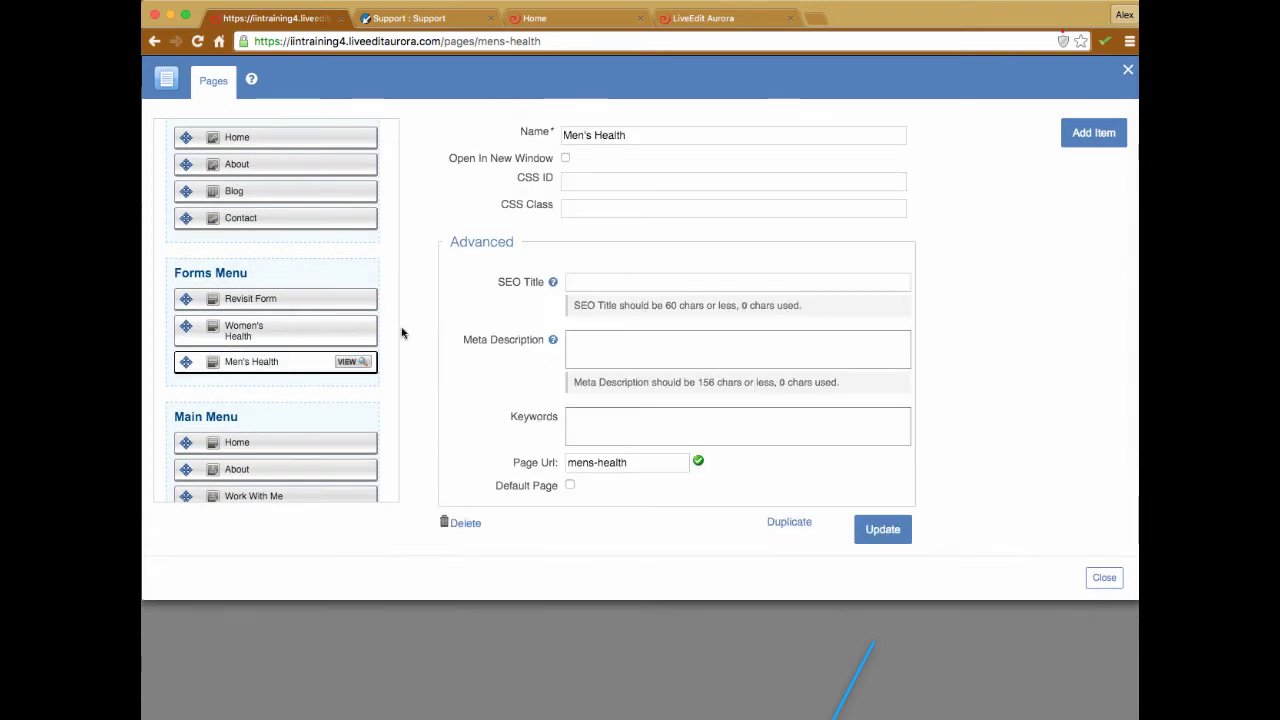
drag(638, 135, 551, 132)
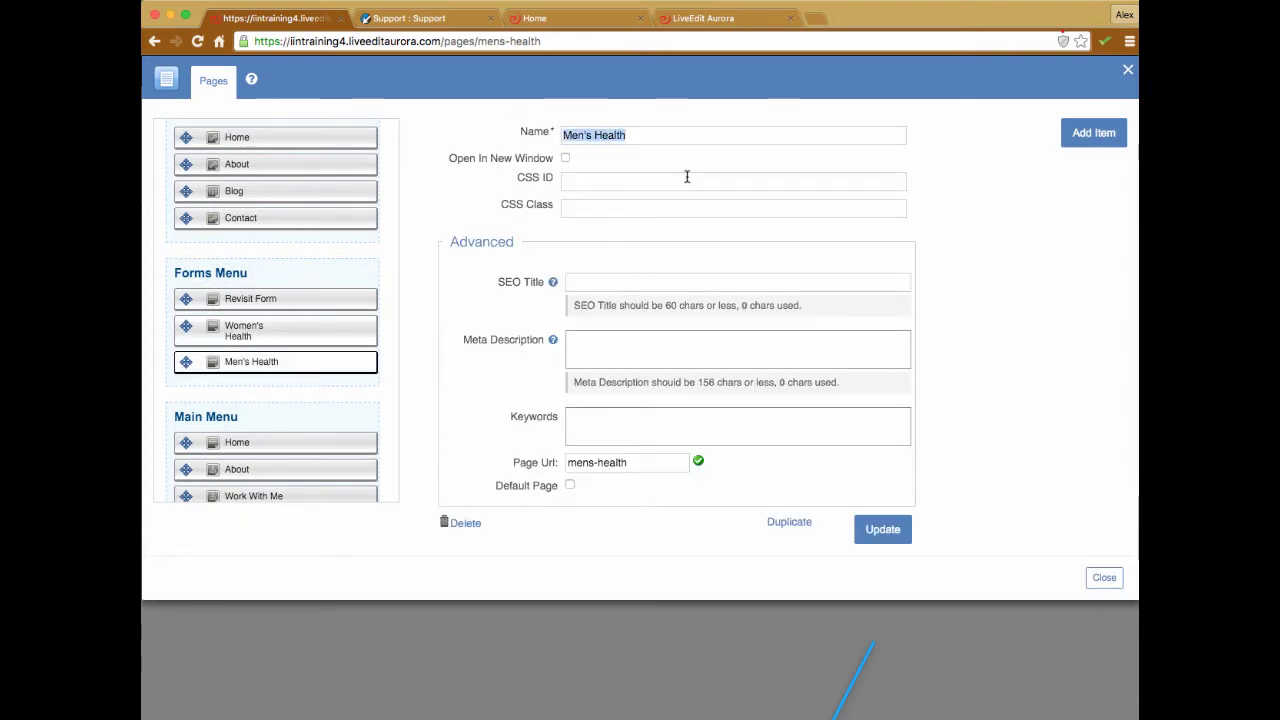
text(Sales Page)
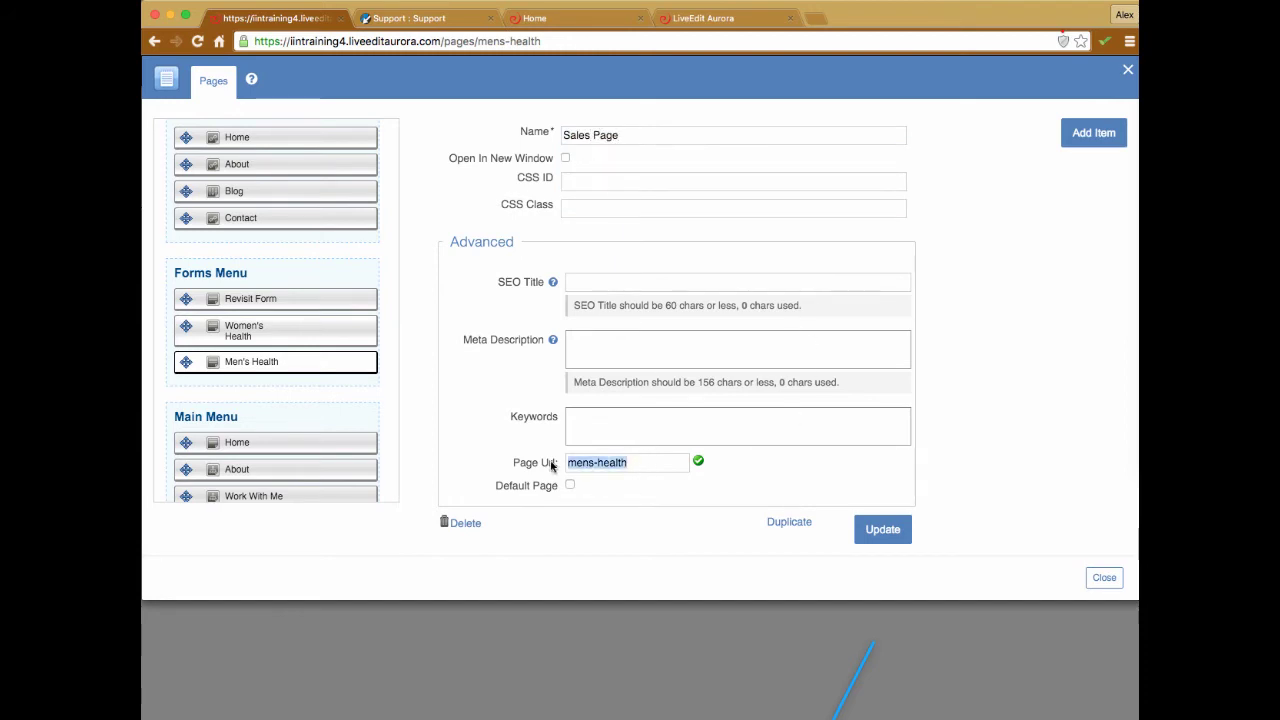
Set the page's URL to "sales-page" with a hyphen between the words, and update the page settings
drag(633, 462, 553, 464)
text(s)
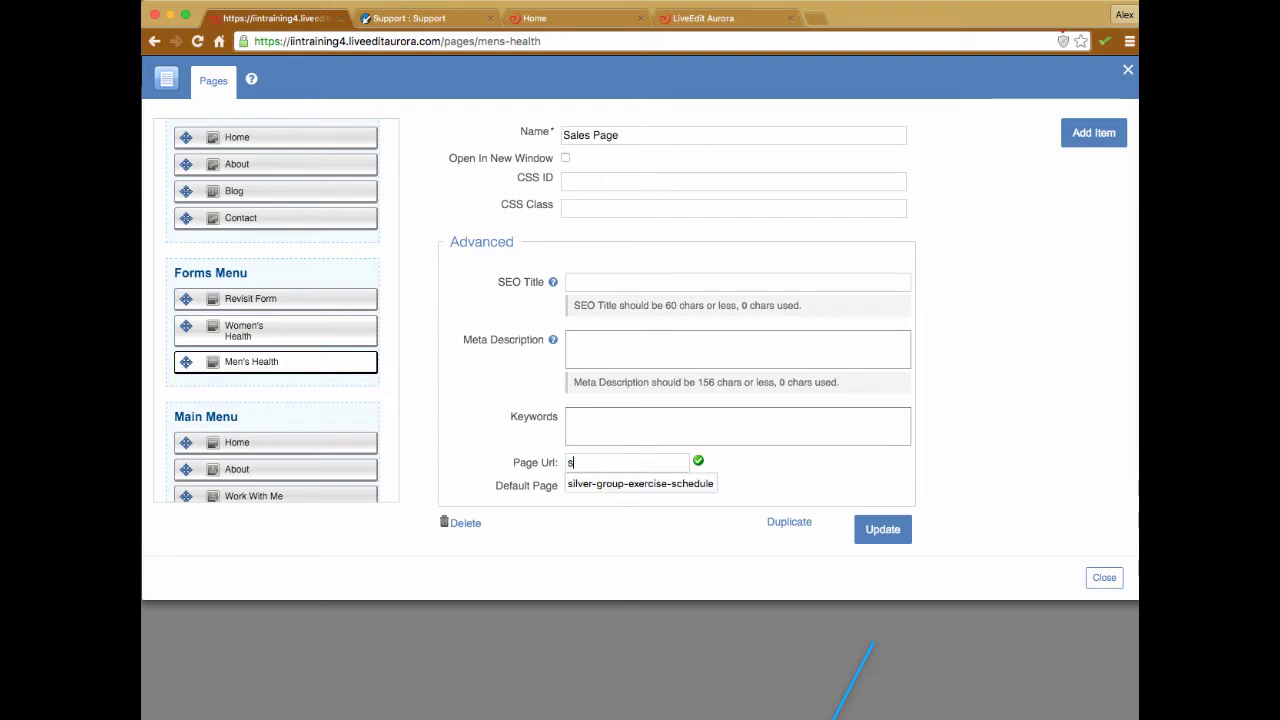
text(ales-page)
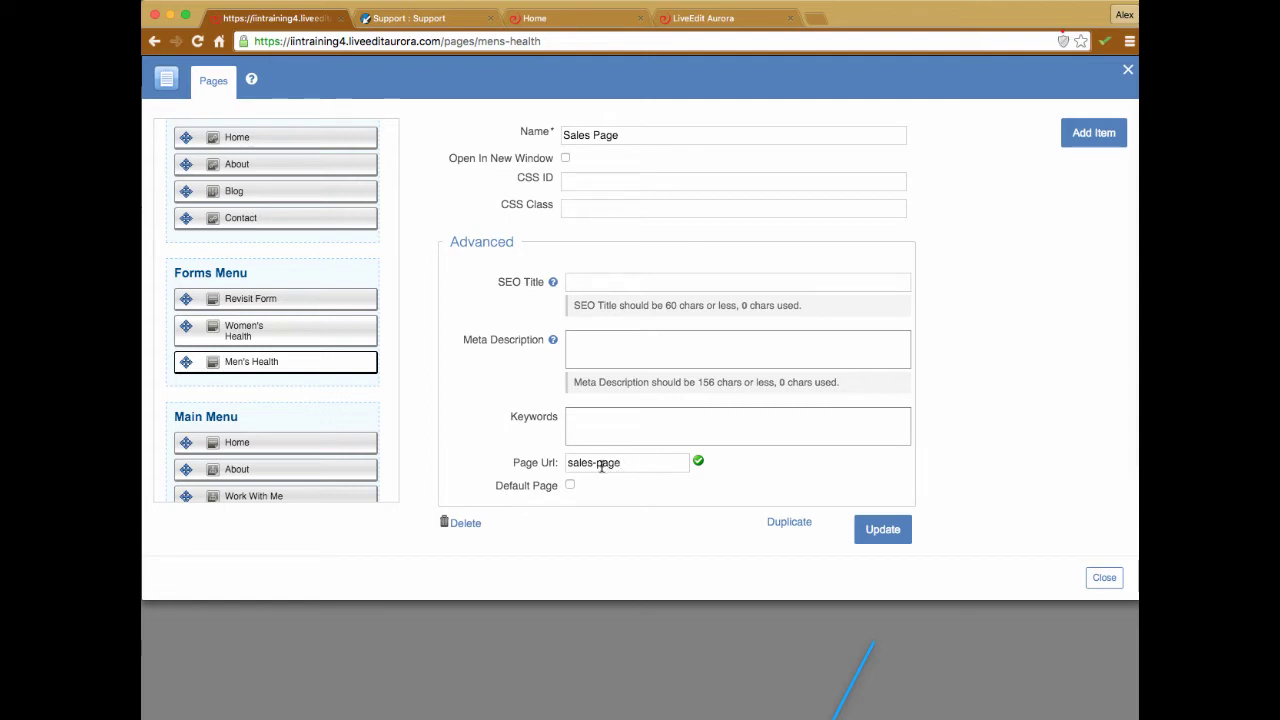
drag(660, 463, 598, 464)
click(596, 466)
key(BackSpace)
key(BackSpace)
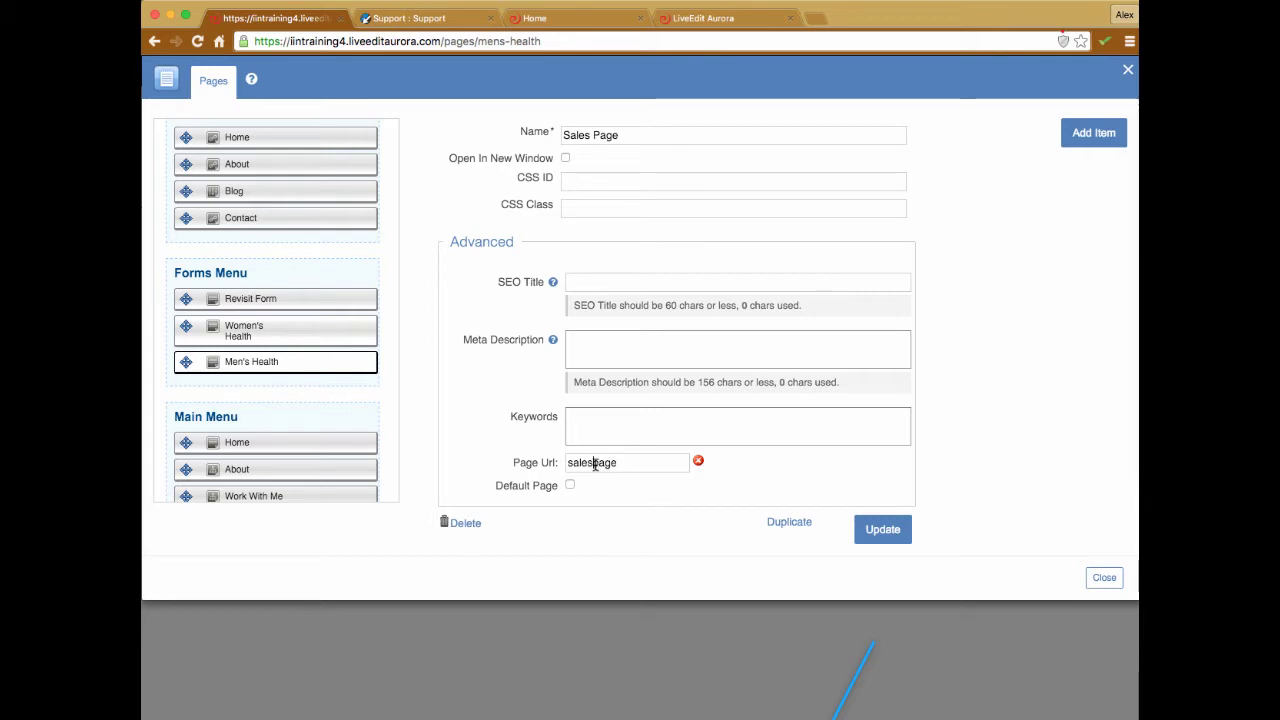
text(-)
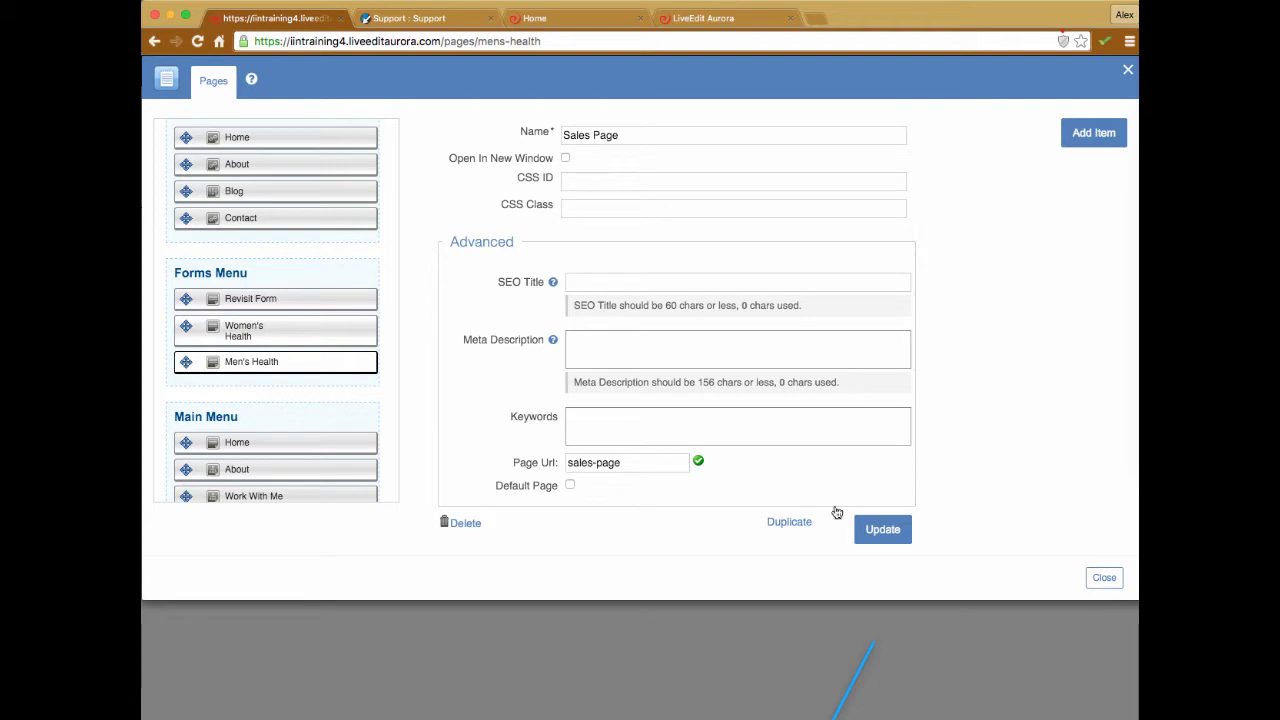
click(872, 531)
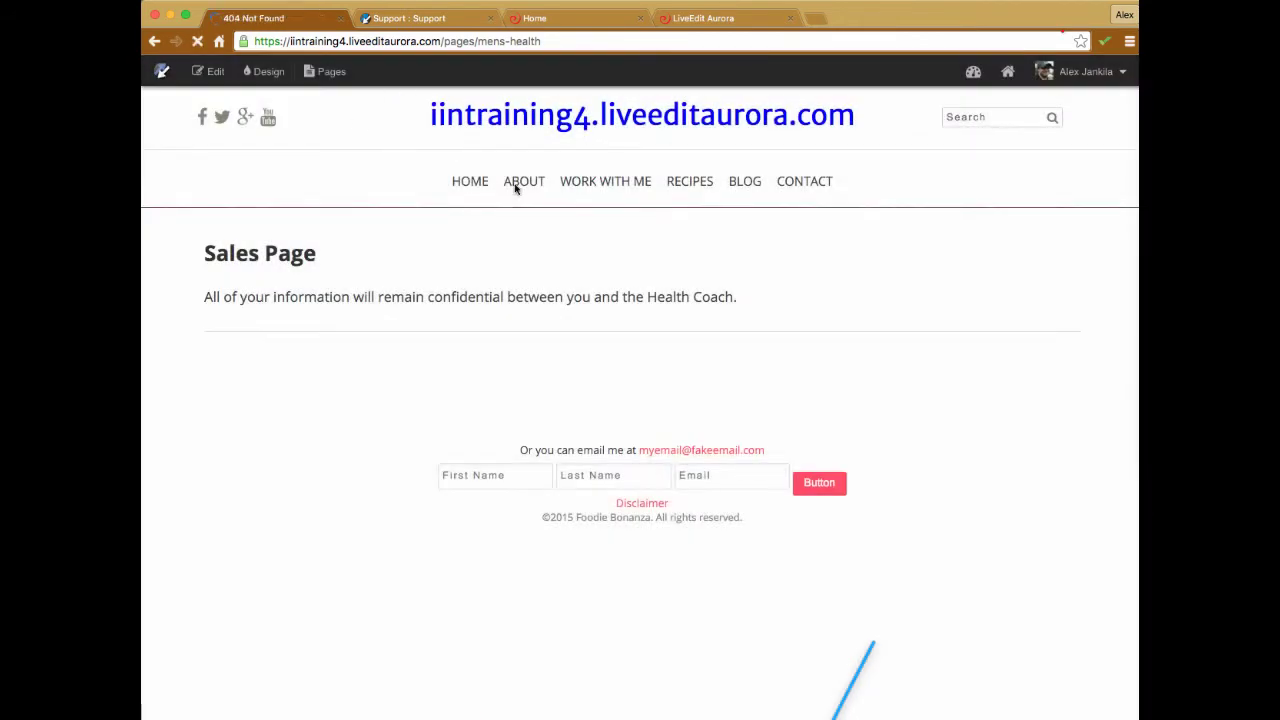
Open the Sales Page through the Forms submenu of Work With Me in the site navigation
mouse_move(323, 160)
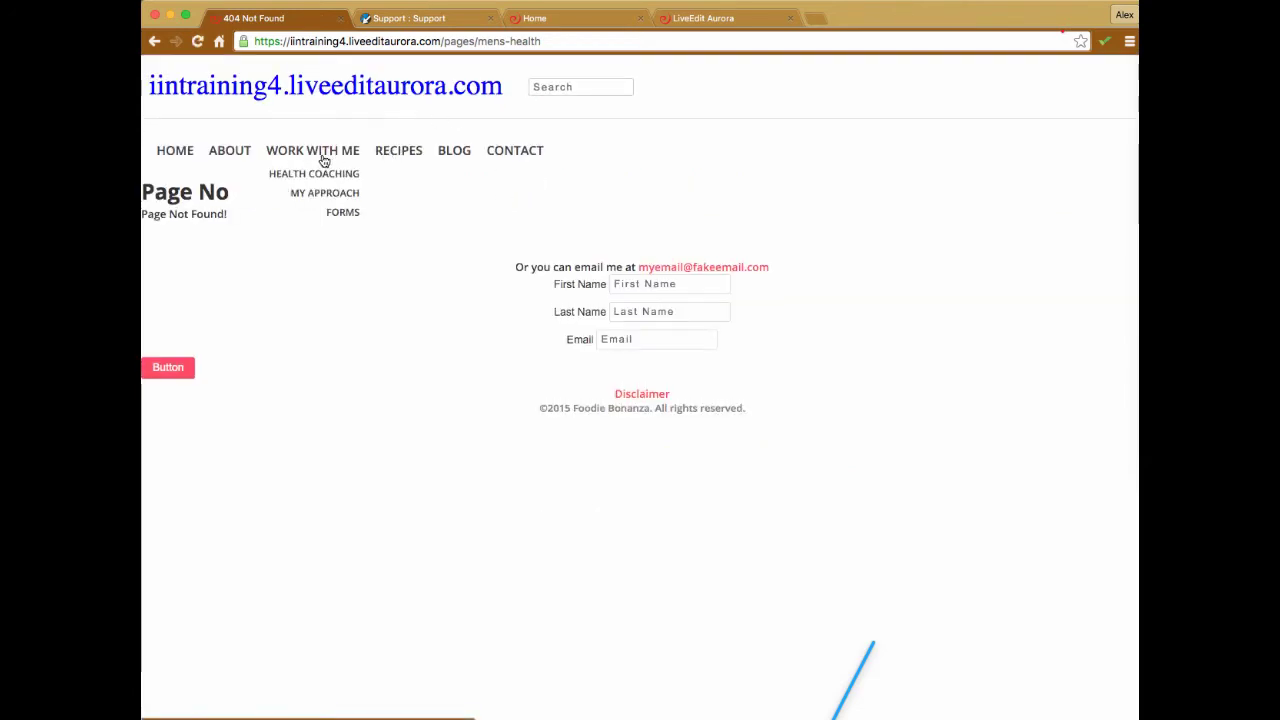
mouse_move(343, 211)
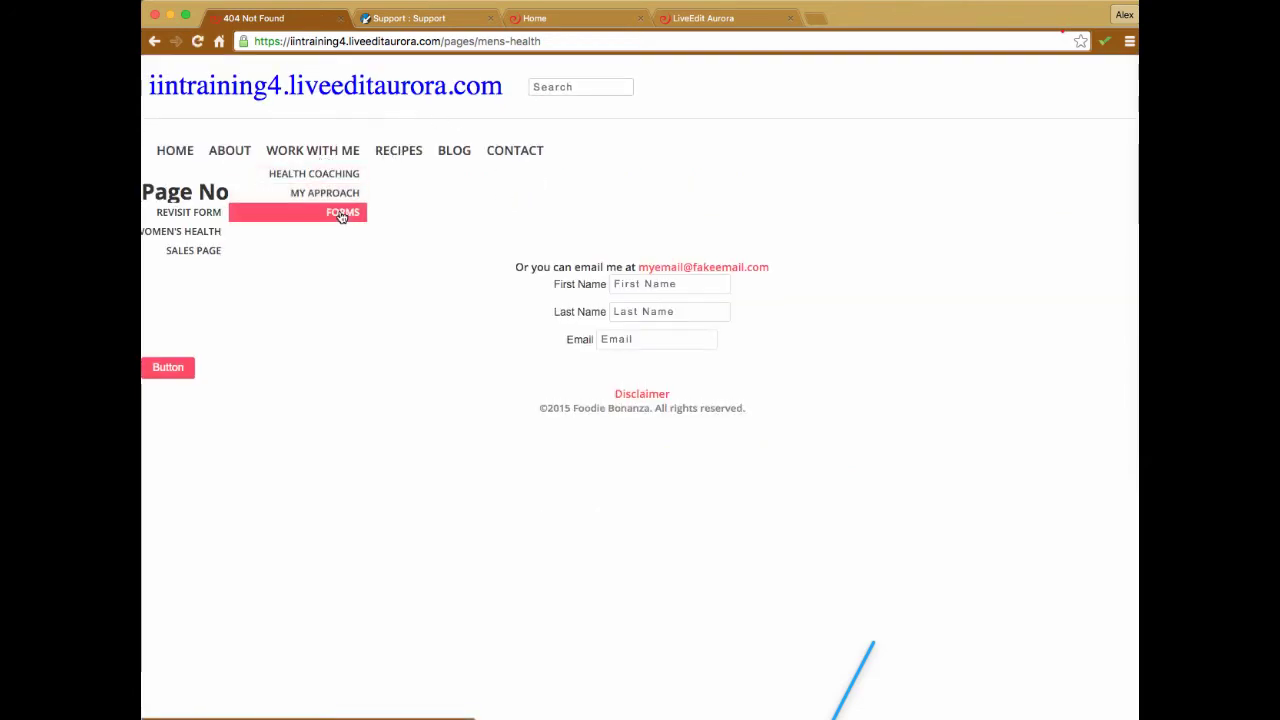
click(193, 254)
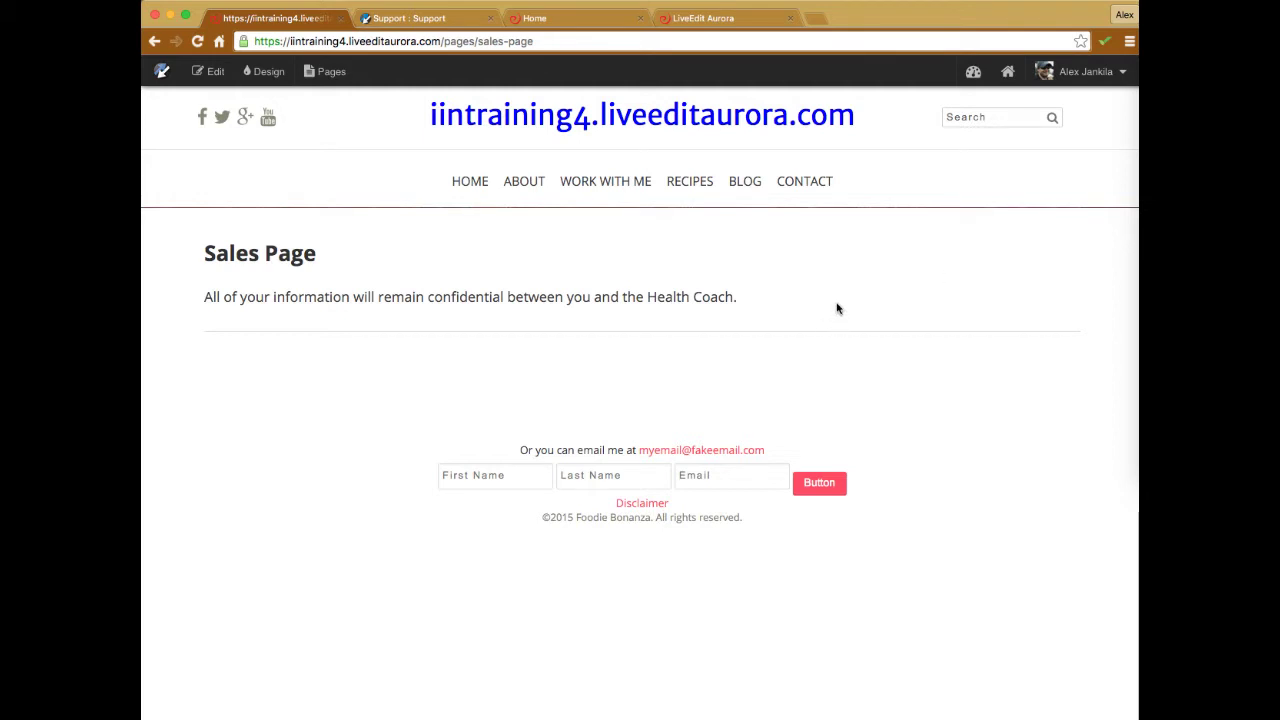
Try adding a new page item with its menu location set to Not in Menu, and discard it
click(331, 72)
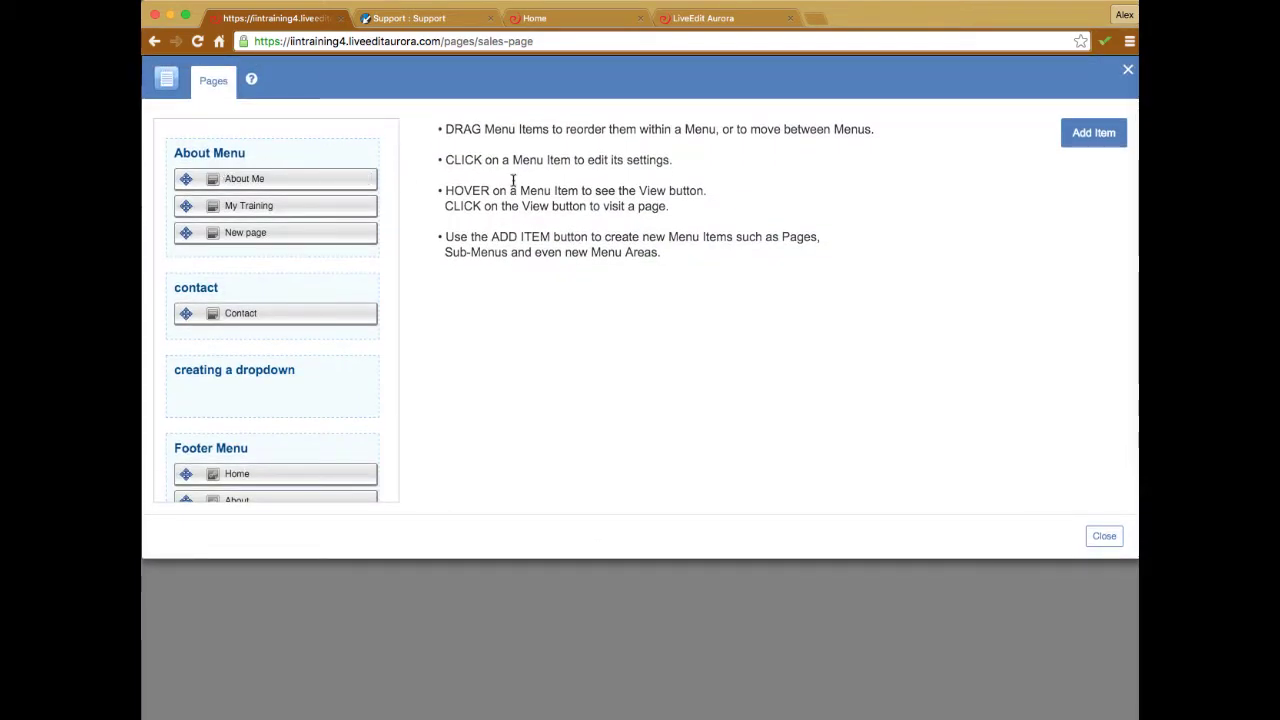
click(1090, 134)
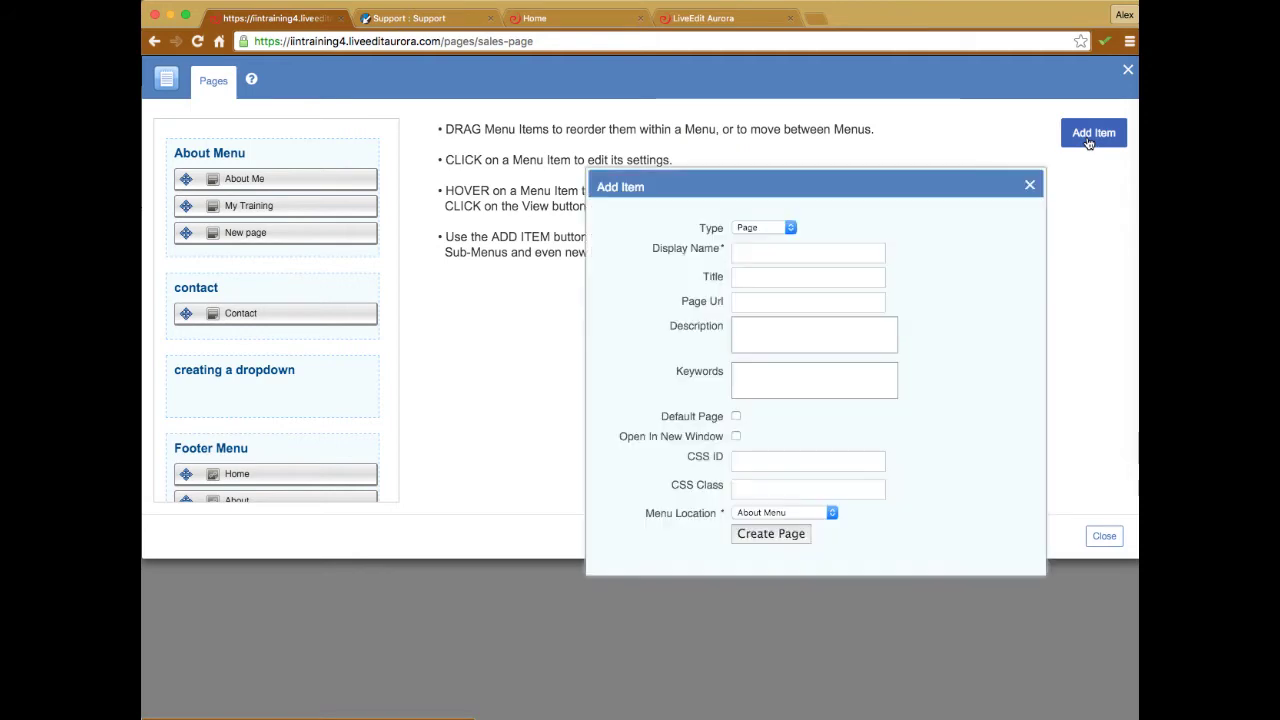
click(773, 256)
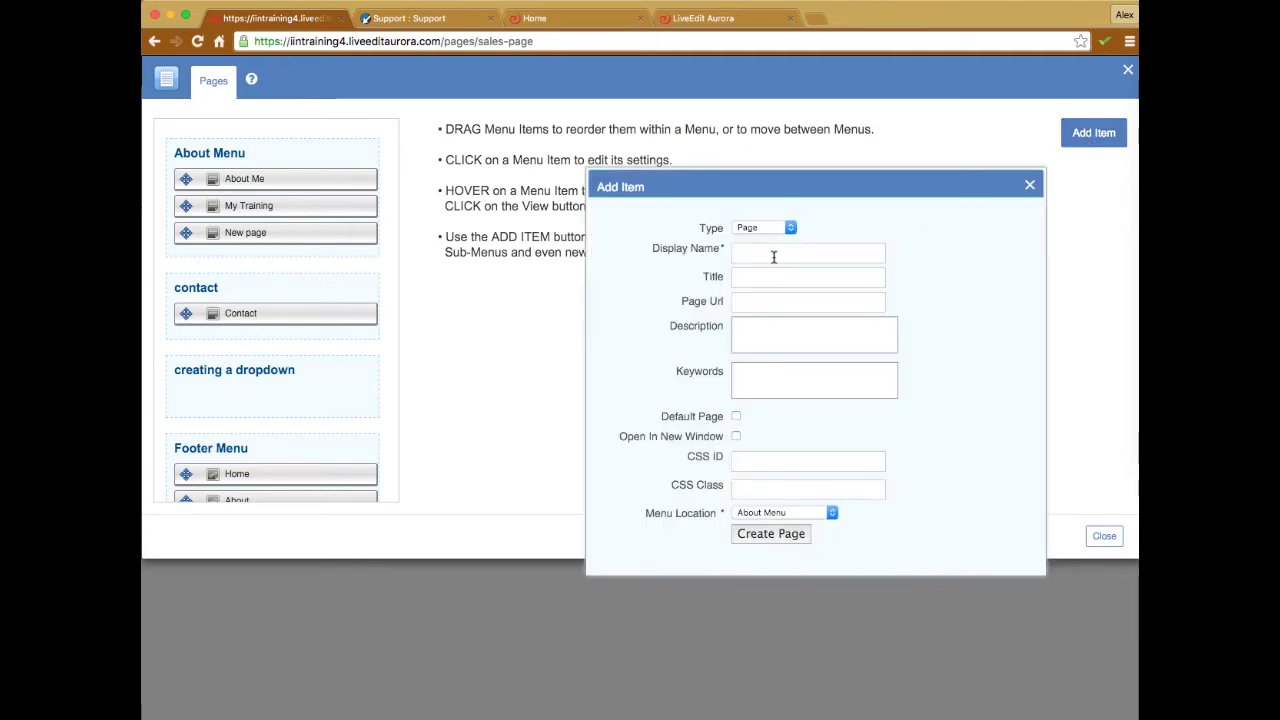
click(766, 513)
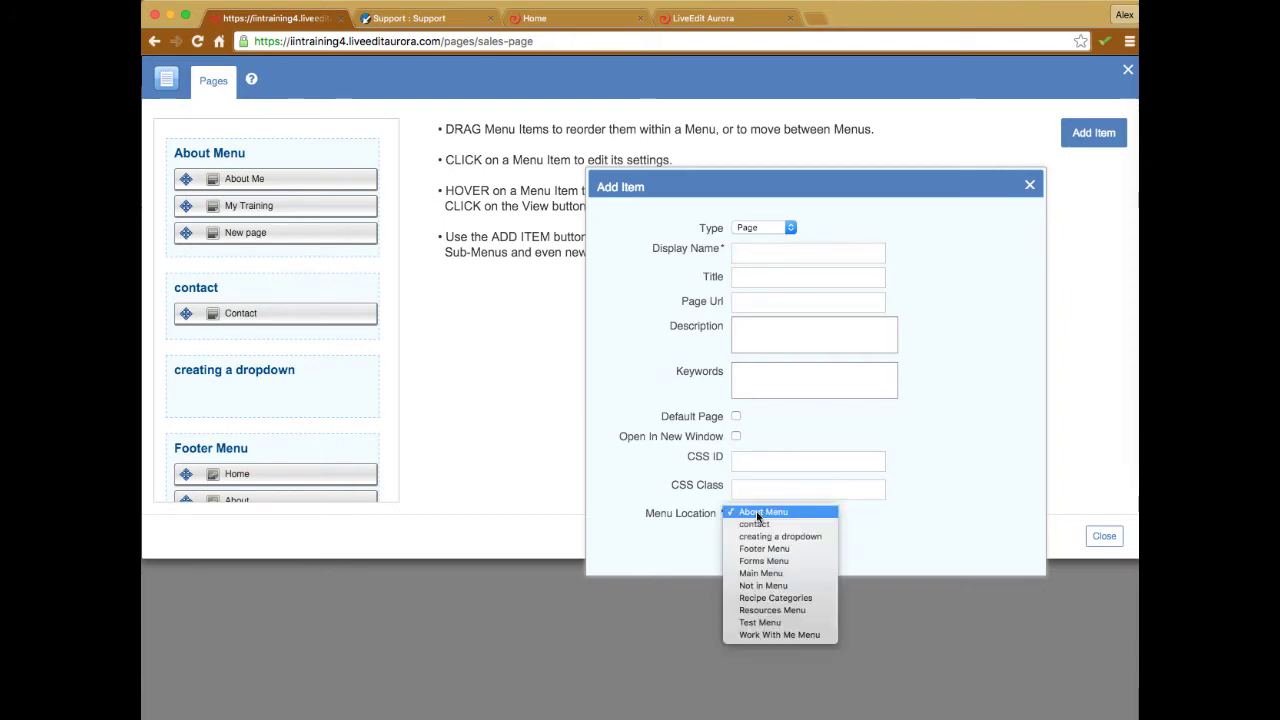
click(779, 586)
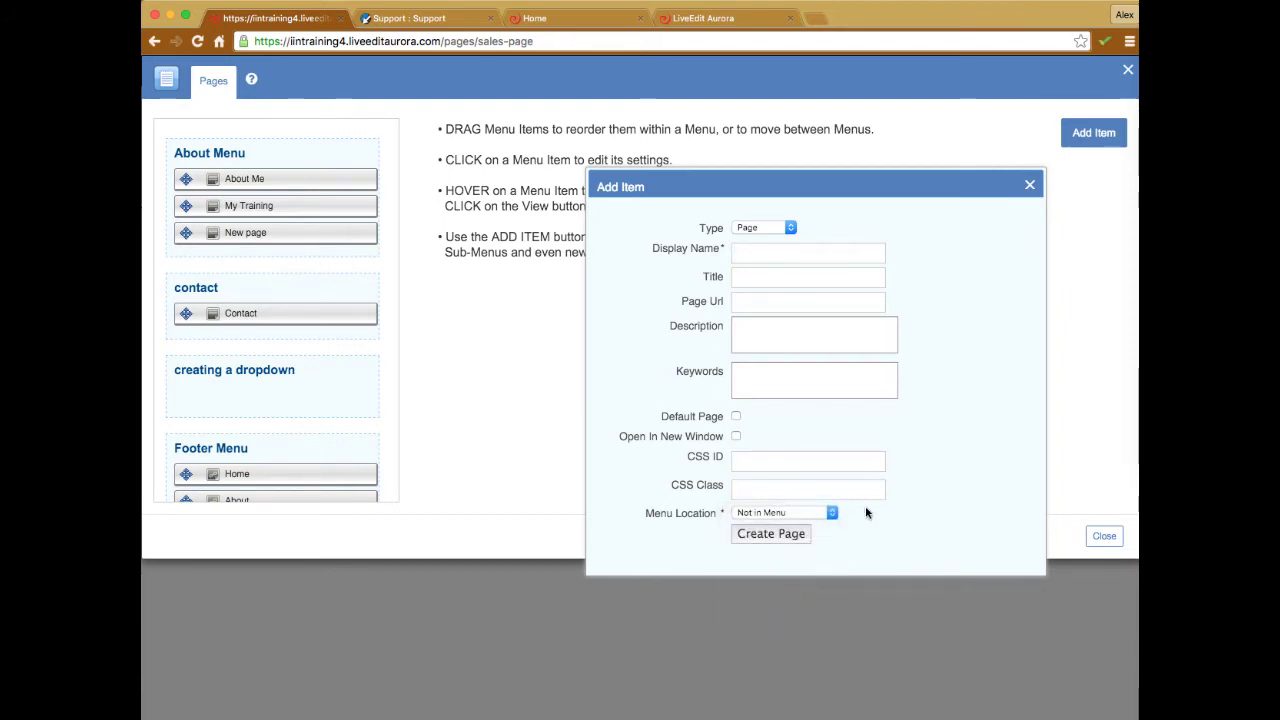
click(1031, 187)
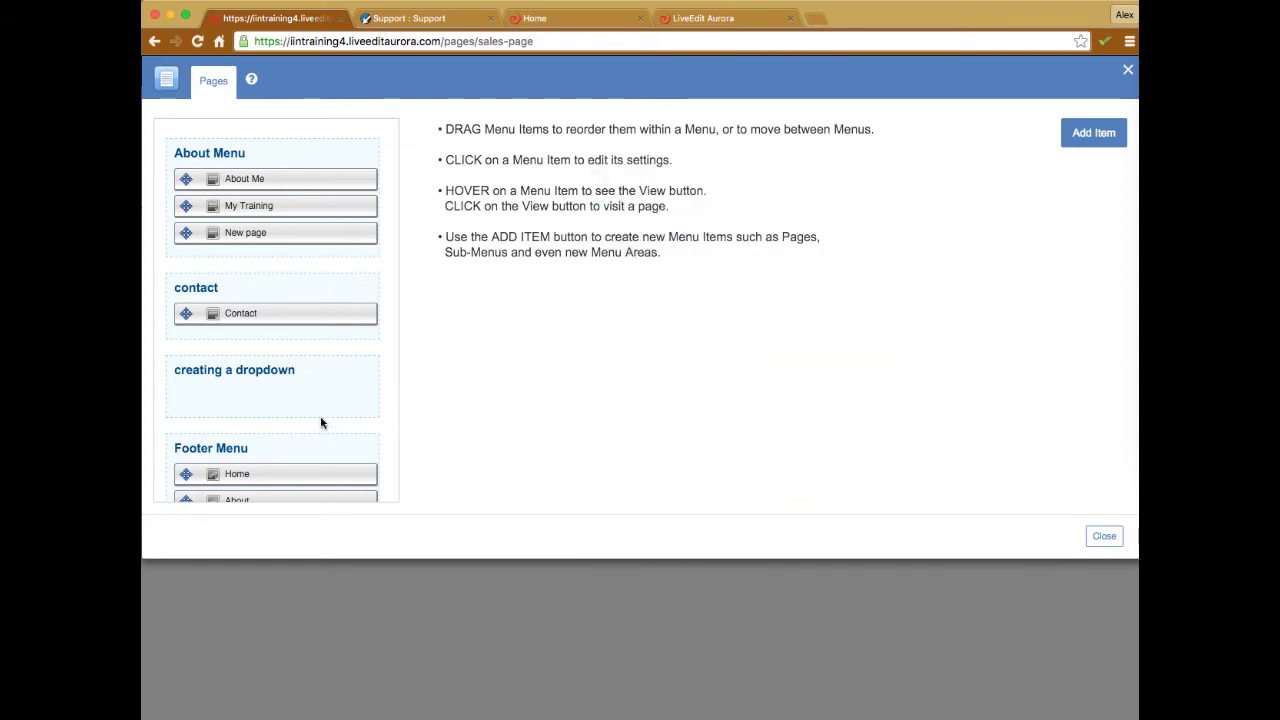
View a page from the Not in Menu group, check the Work With Me submenu there, and return to the Sales Page
scroll(320, 420, down, 8)
scroll(320, 422, down, 5)
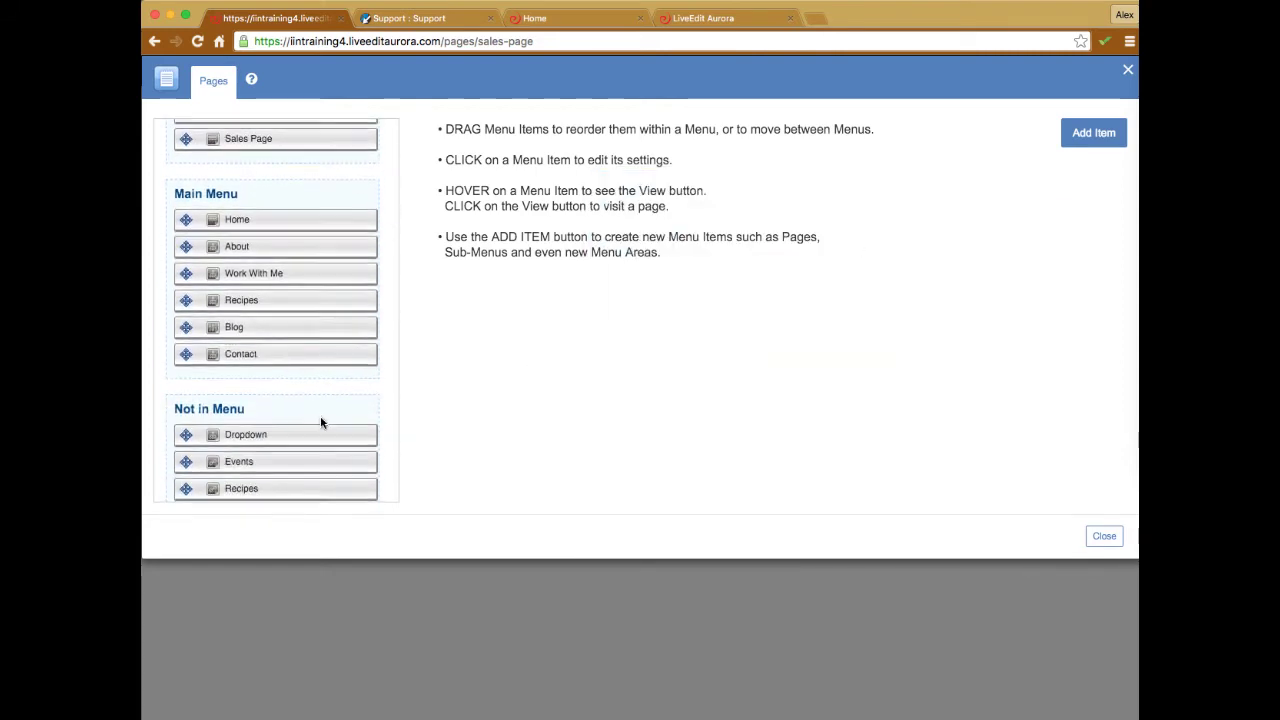
scroll(320, 420, down, 5)
click(348, 489)
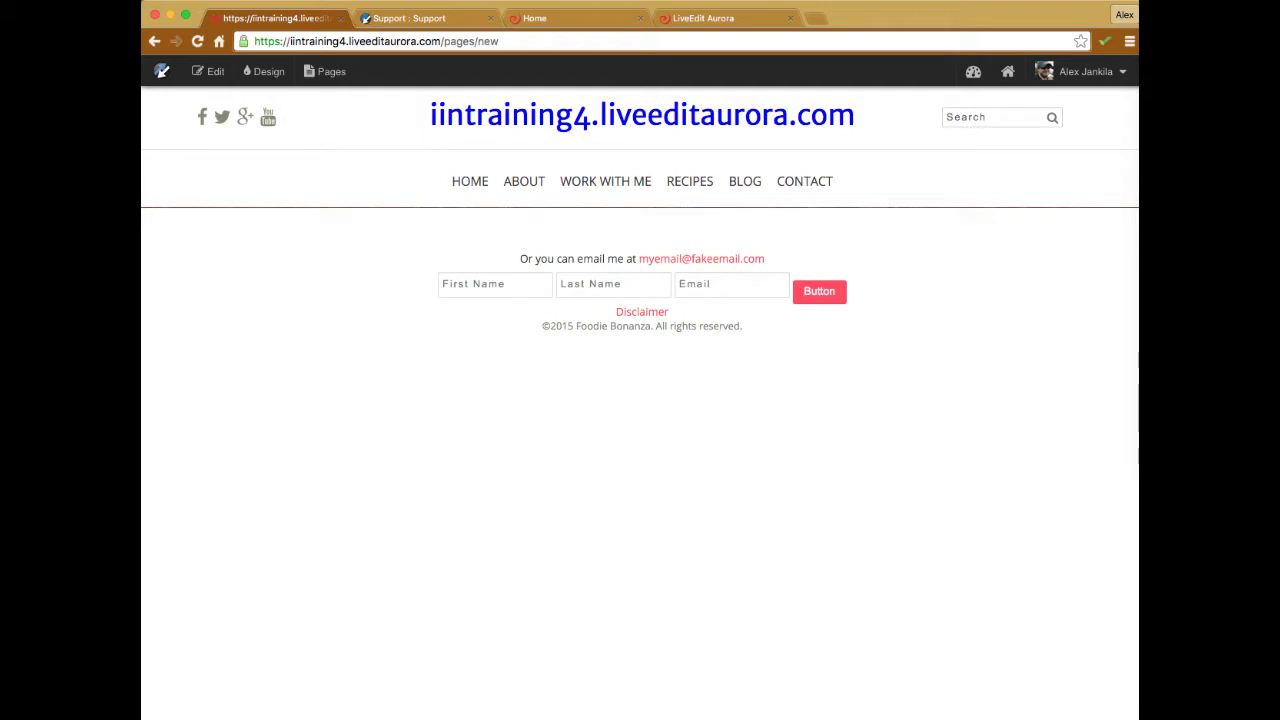
mouse_move(597, 185)
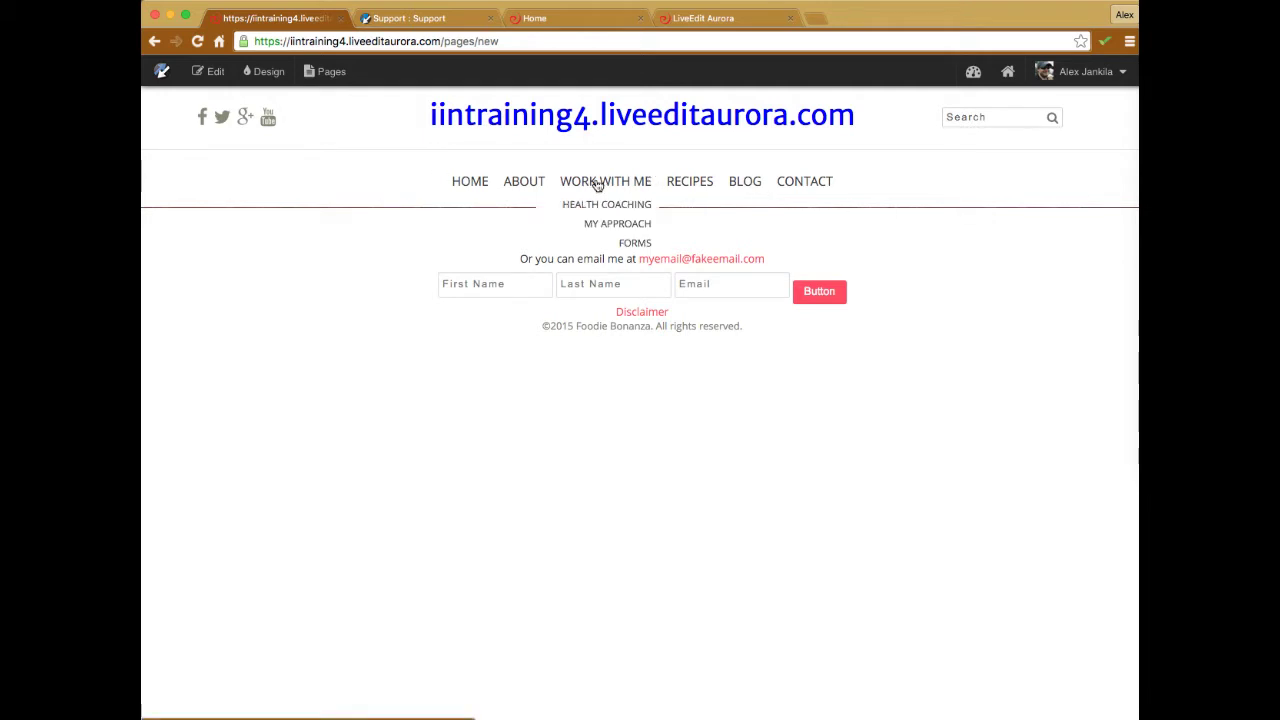
mouse_move(625, 245)
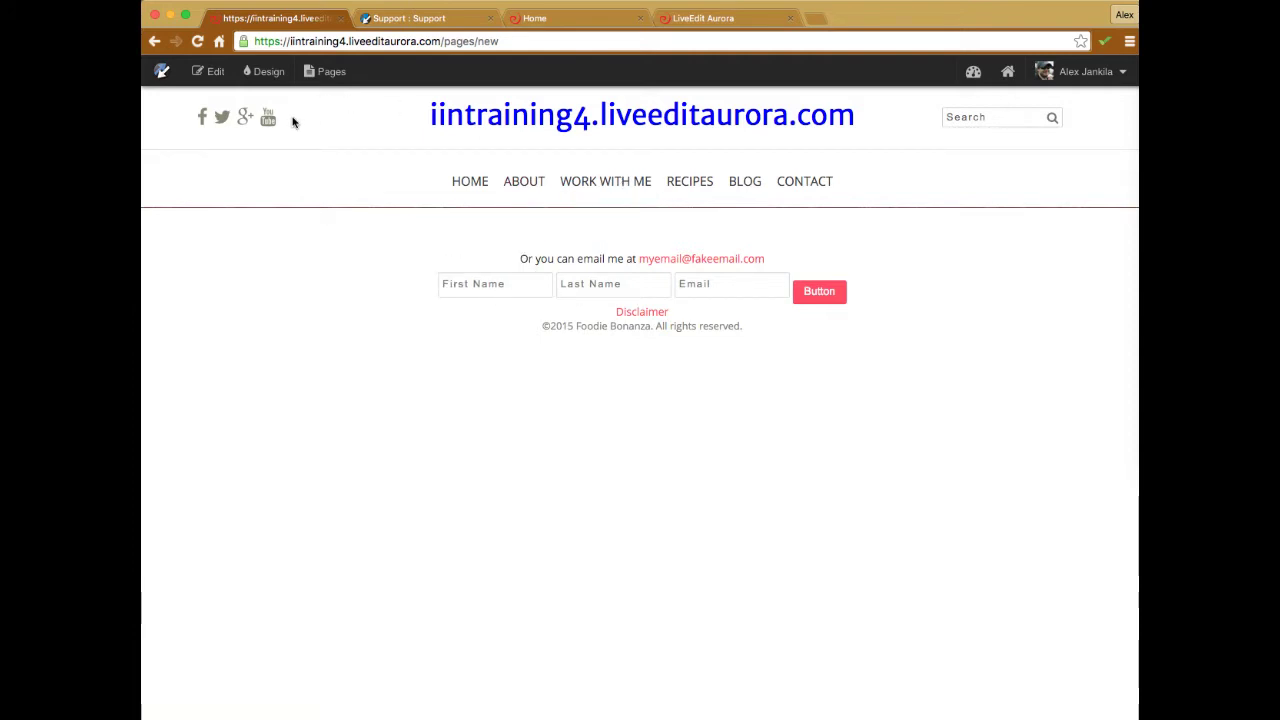
click(155, 42)
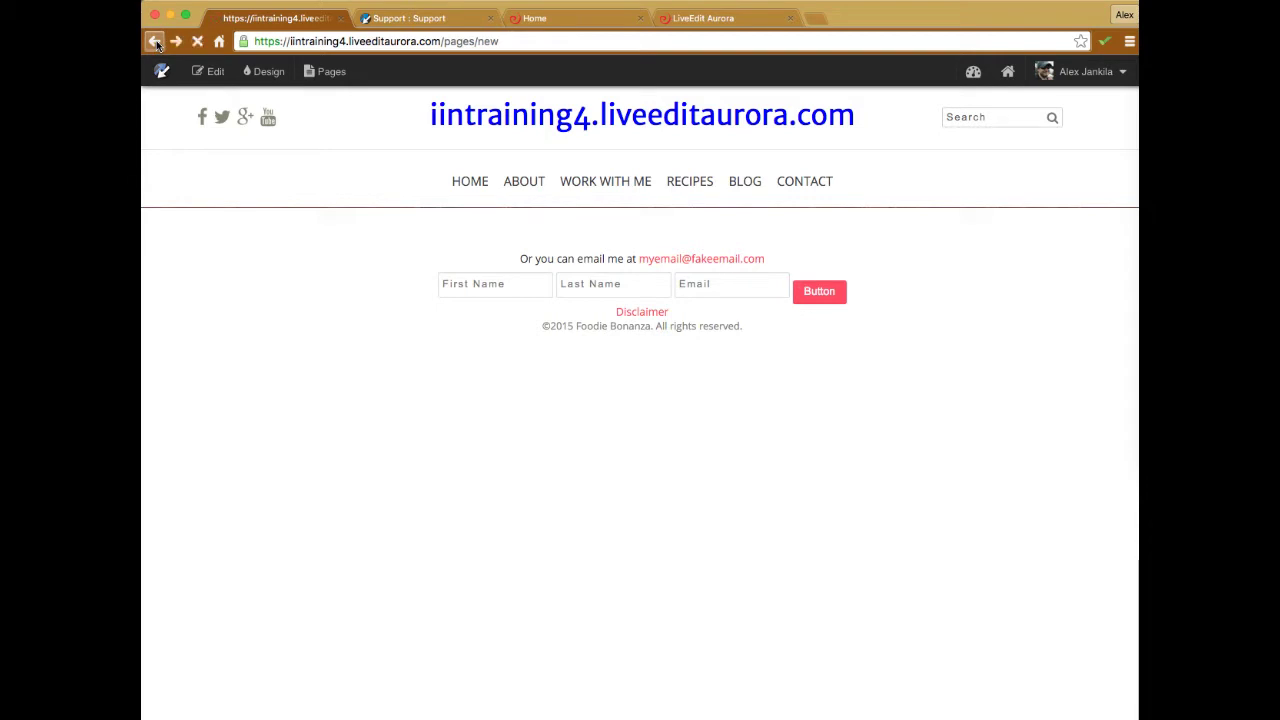
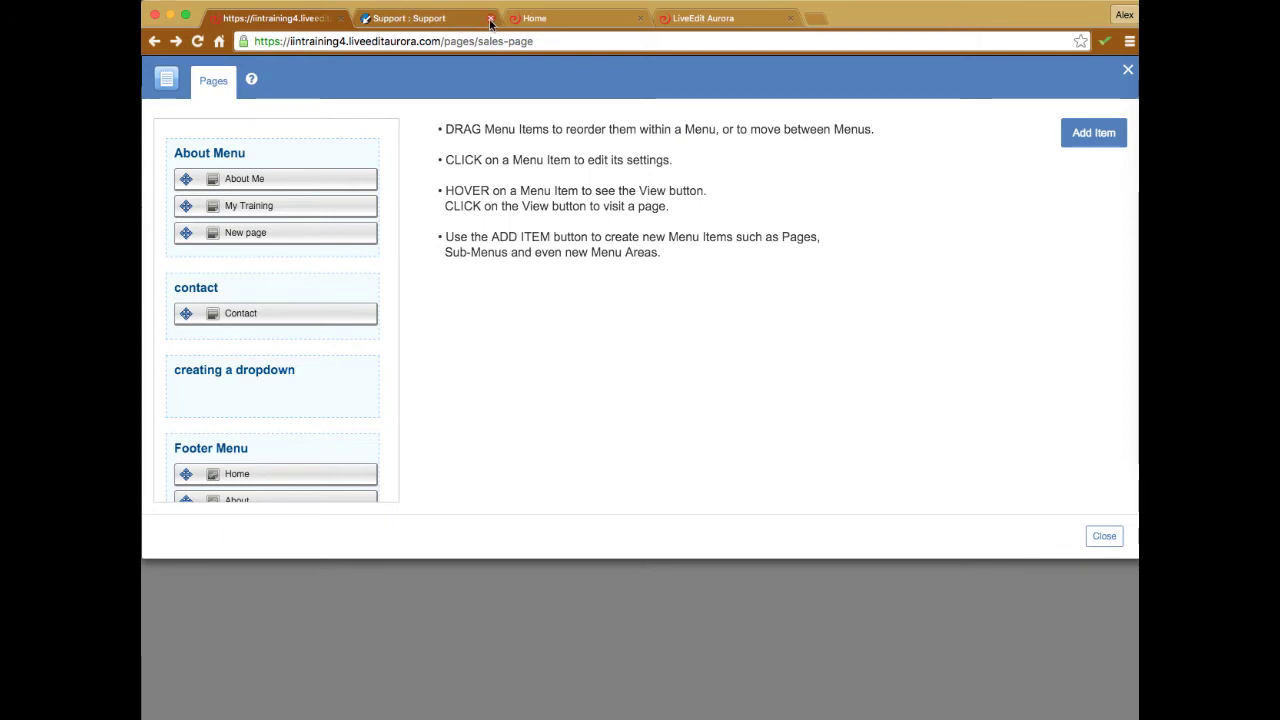
Close the Support browser tab and the page manager to return to the Sales Page
click(489, 19)
click(490, 20)
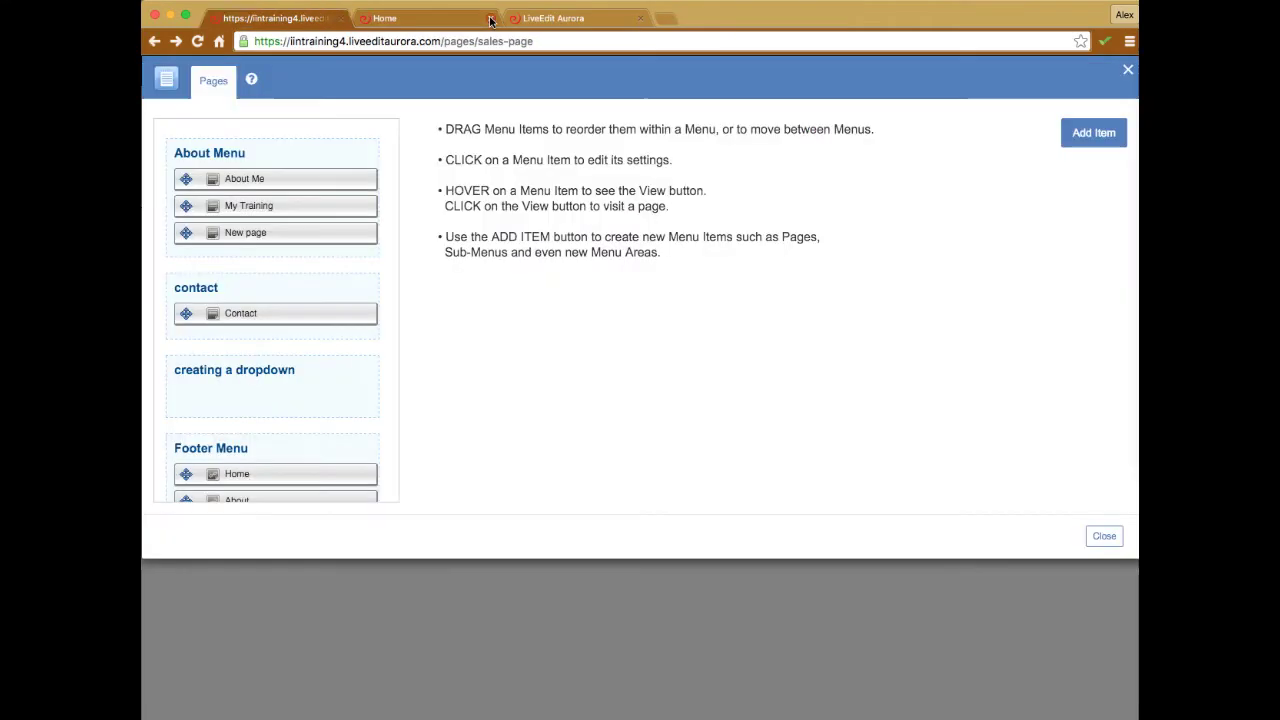
click(1128, 69)
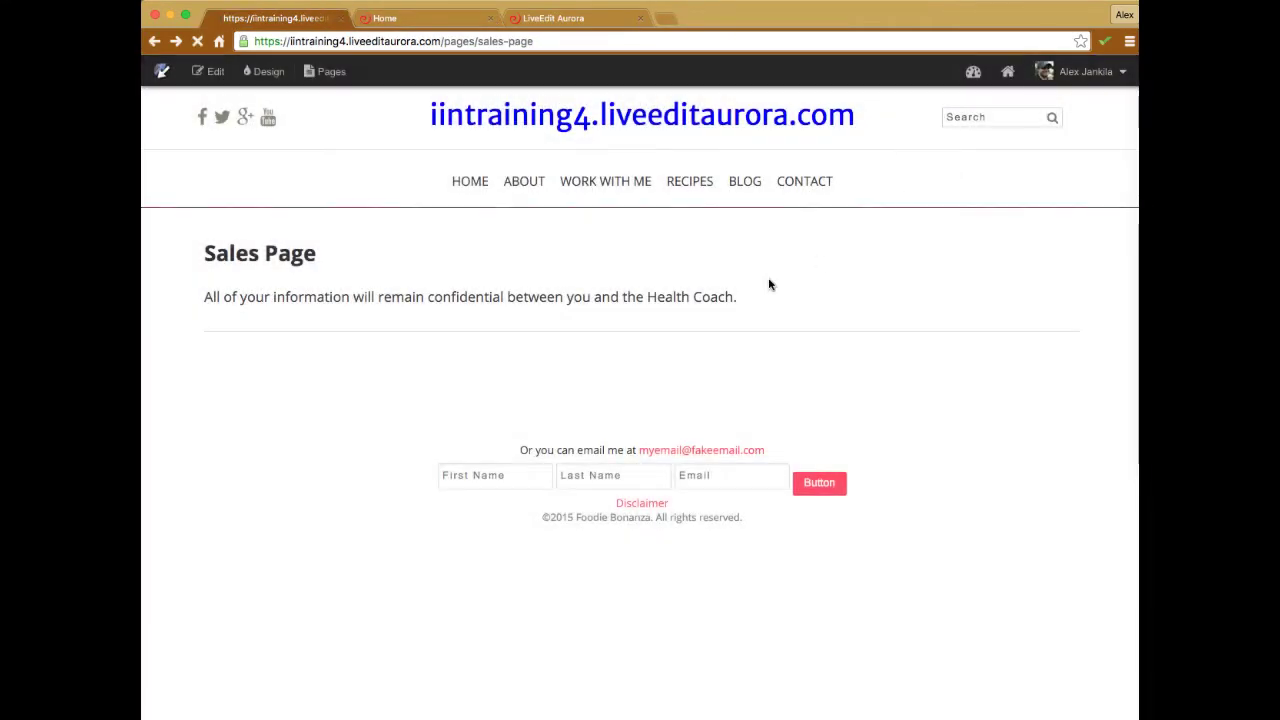
Open the Home page and check the Recipes and Work With Me submenus in the site navigation
click(467, 186)
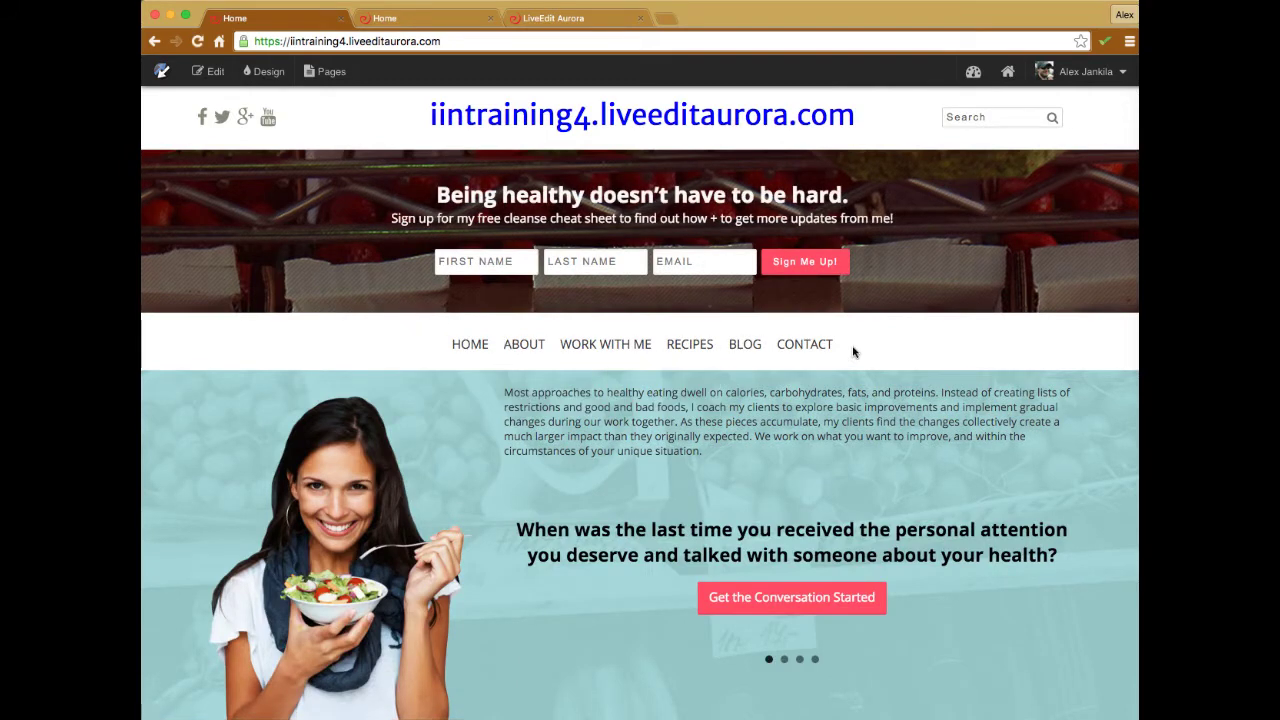
mouse_move(649, 355)
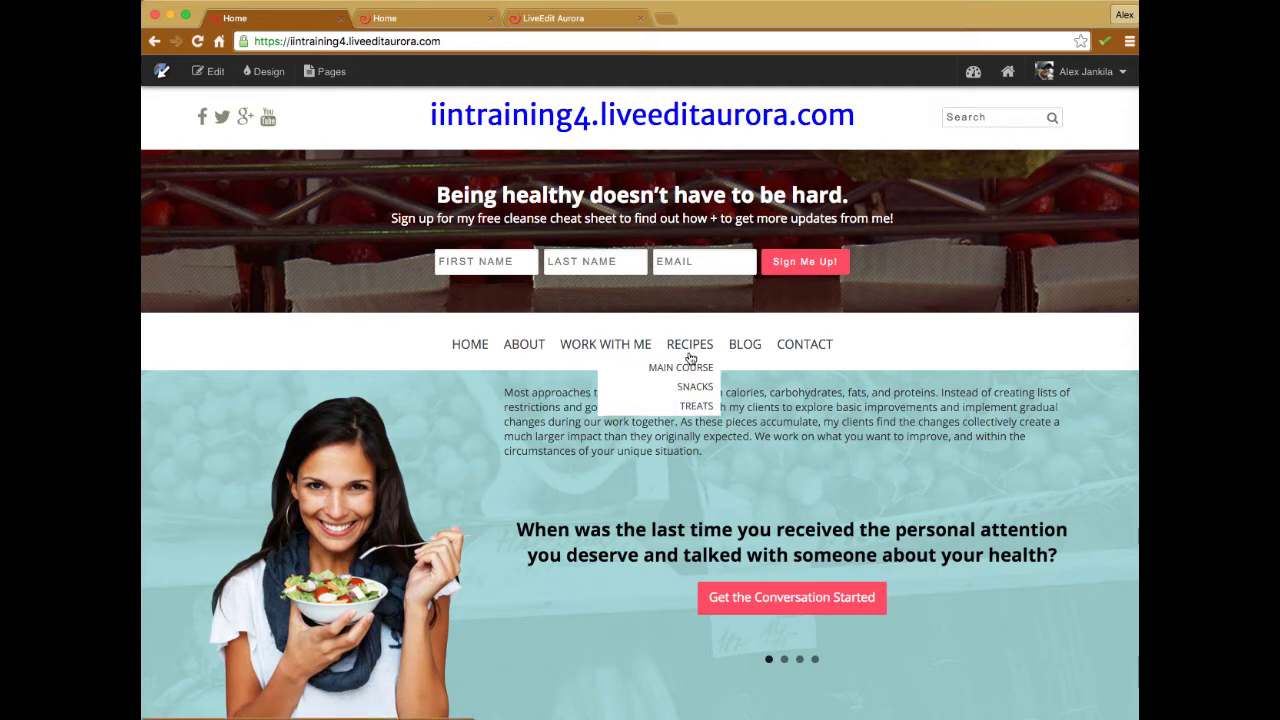
mouse_move(606, 345)
mouse_move(642, 408)
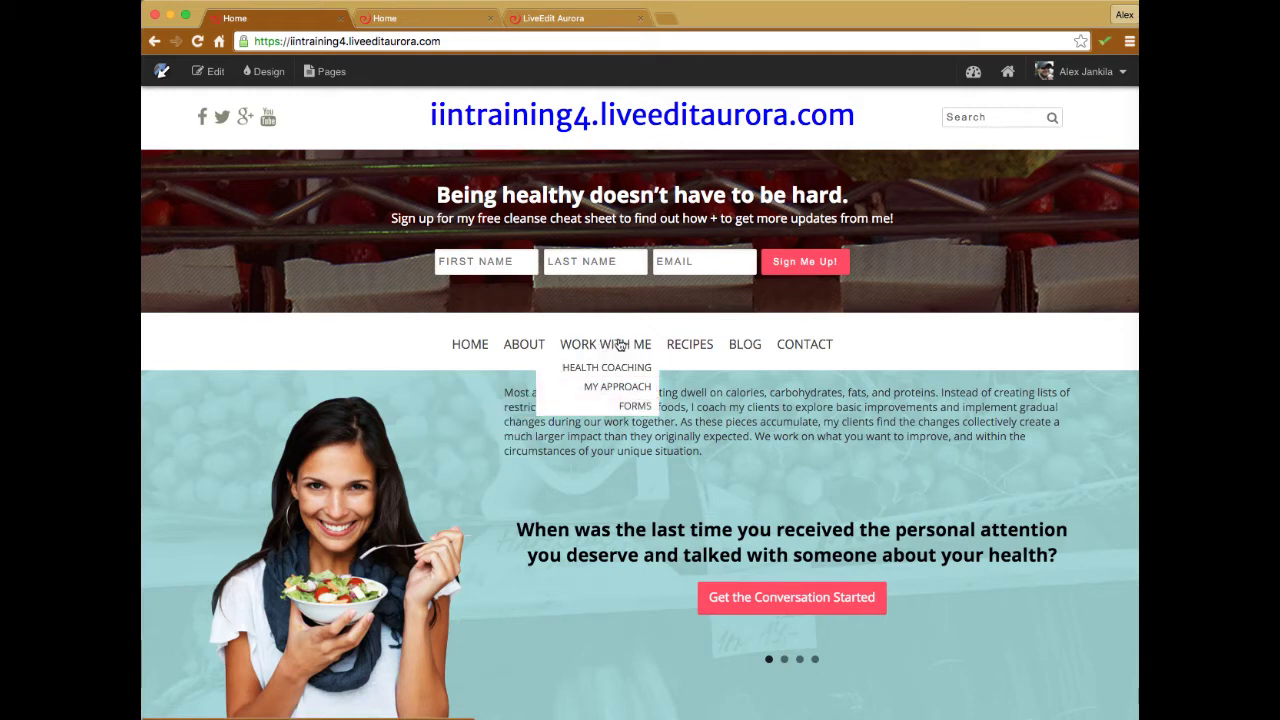
mouse_move(636, 410)
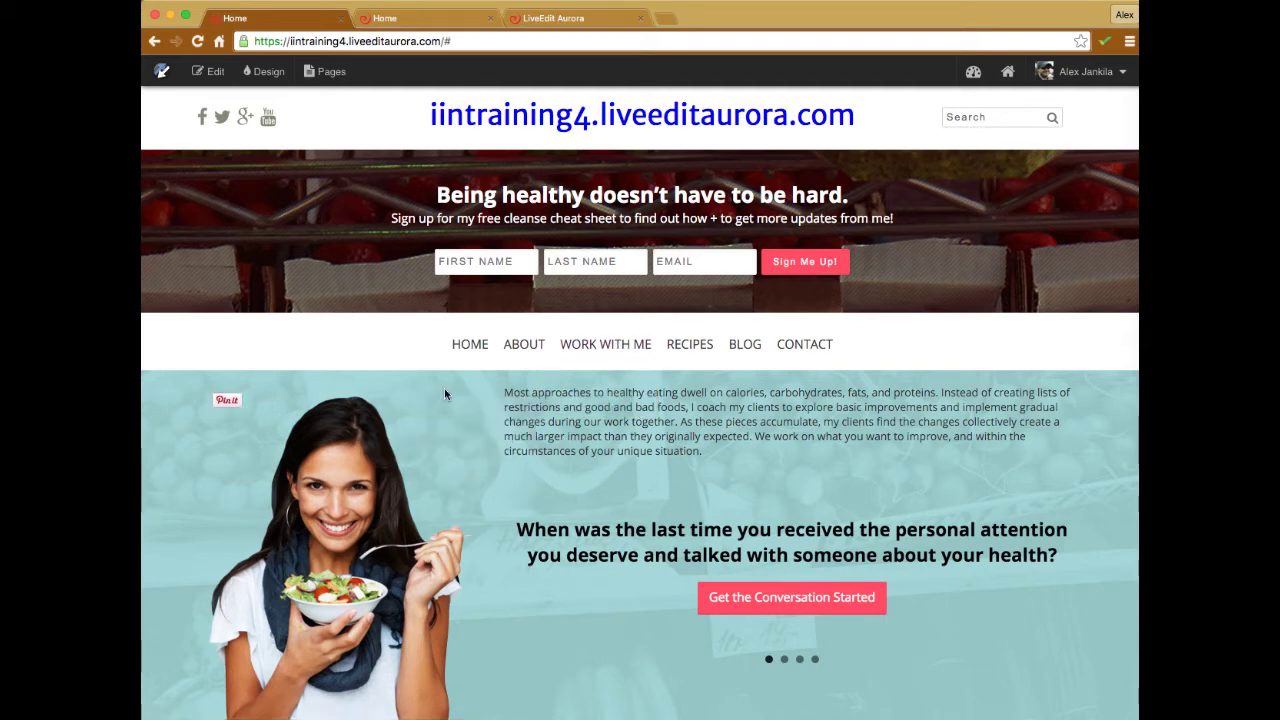
View the Forms page from the Not in Menu group of the page manager and check the Work With Me navigation entry there
mouse_move(609, 350)
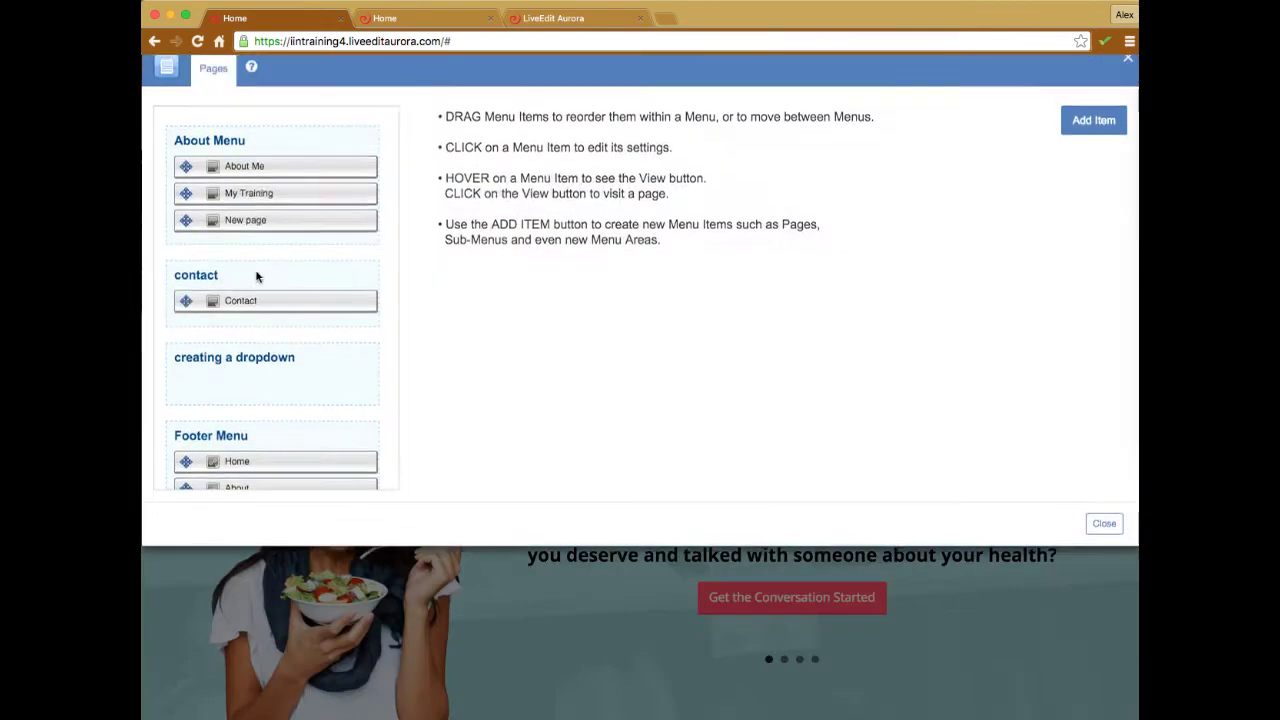
scroll(314, 280, down, 4)
scroll(315, 282, down, 10)
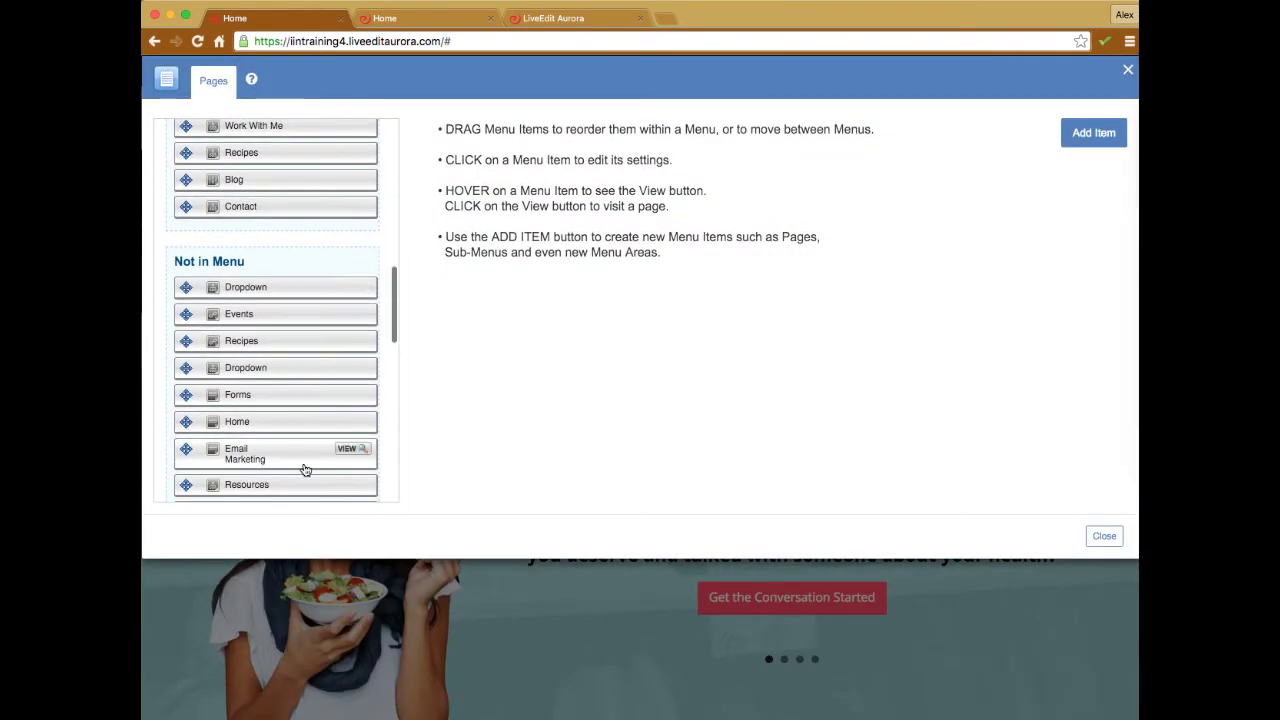
click(343, 397)
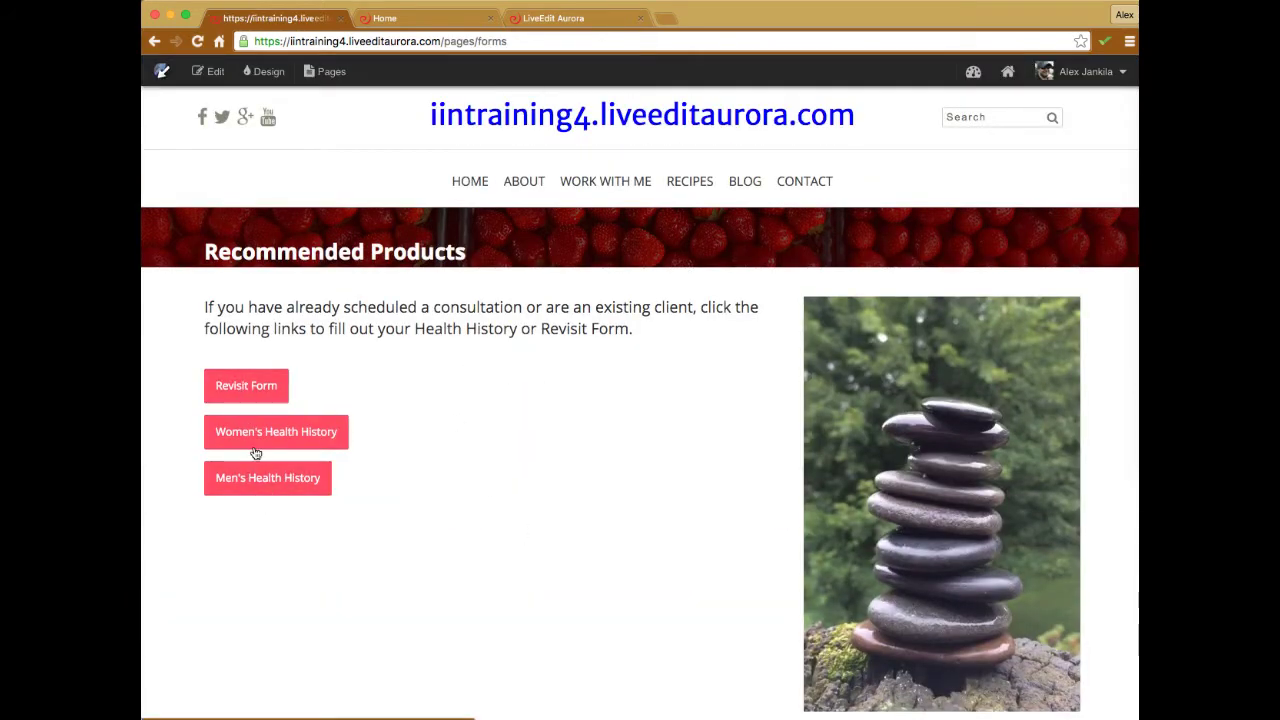
mouse_move(605, 181)
mouse_move(626, 243)
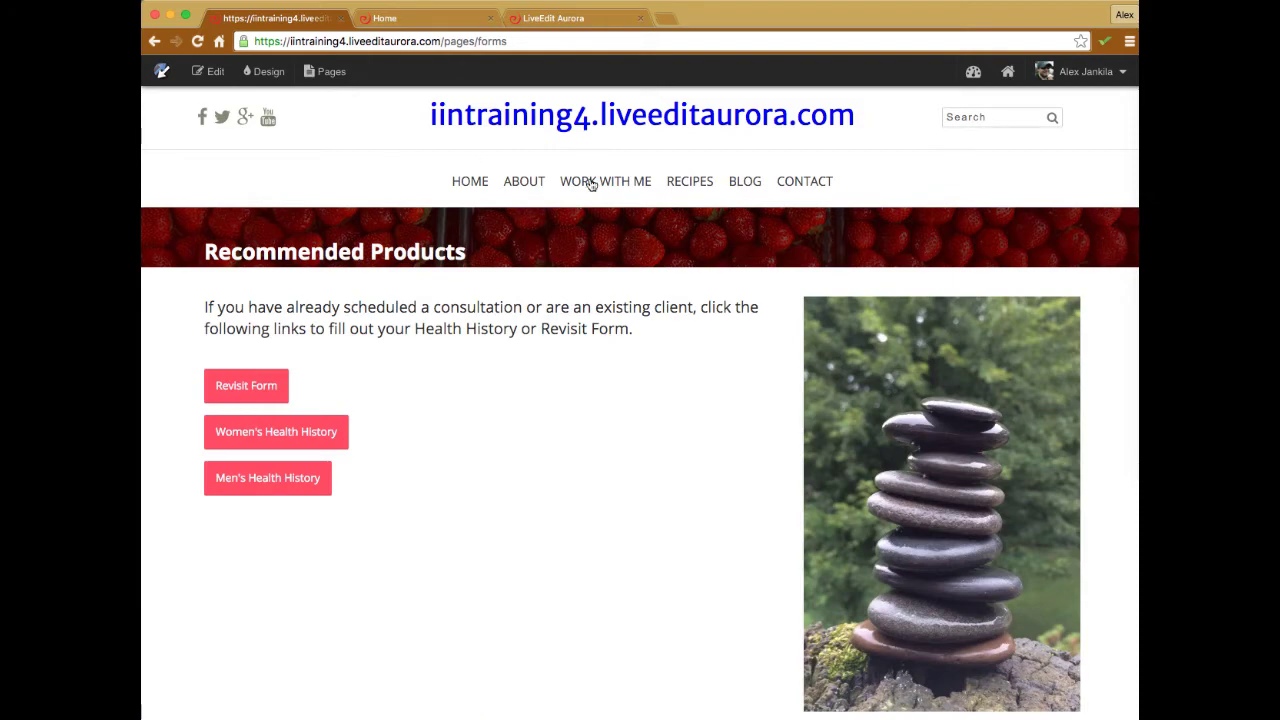
Look at the page manager in both site tabs, close it on the Forms page, and return to the Home page
click(335, 72)
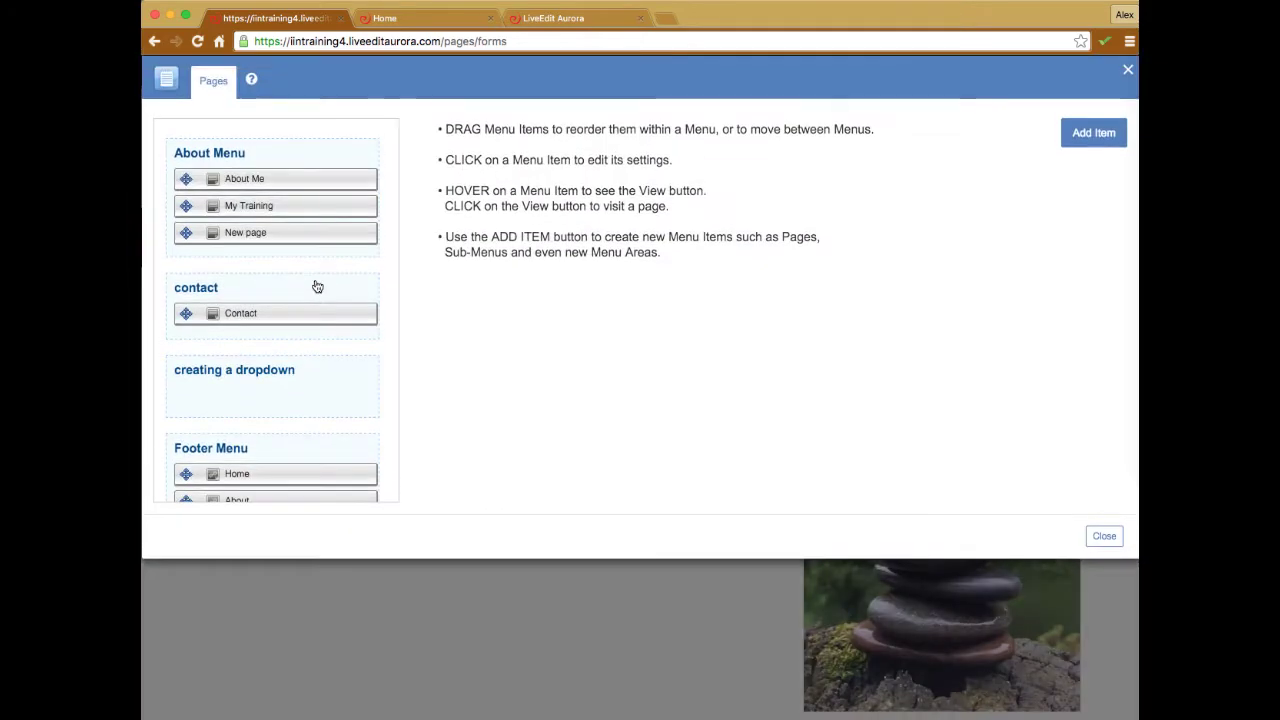
mouse_move(318, 243)
click(405, 20)
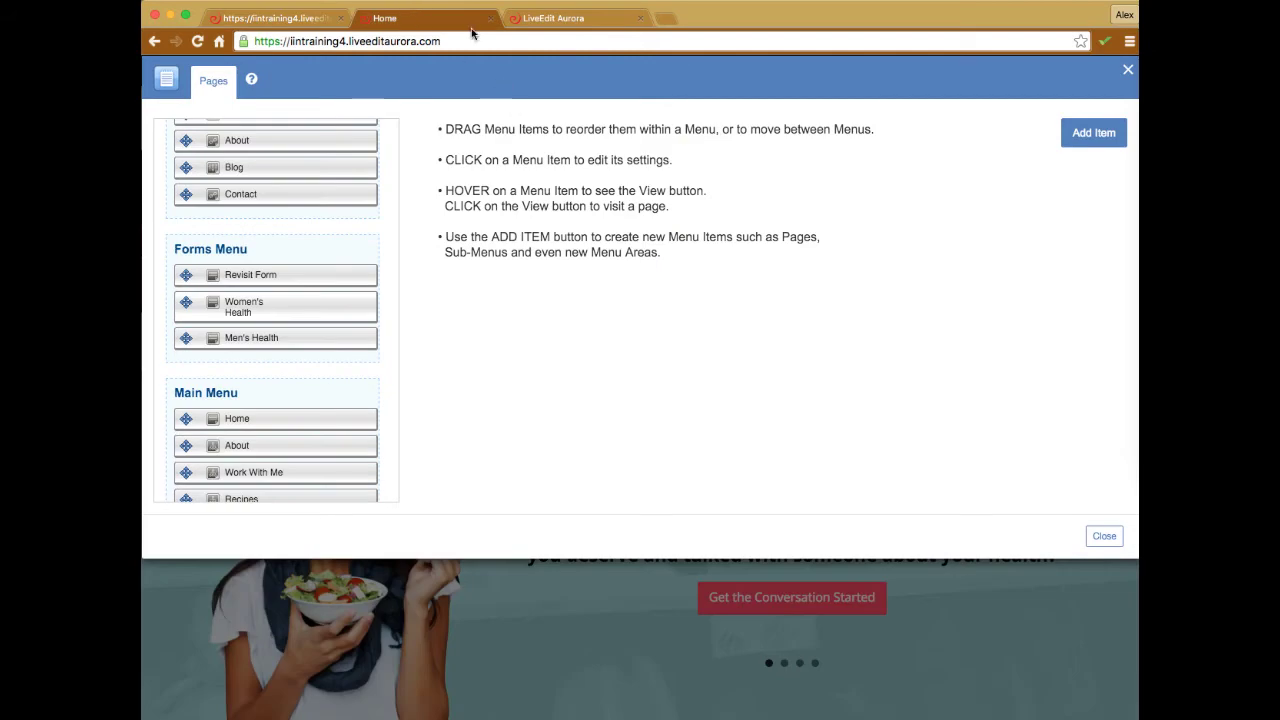
click(326, 20)
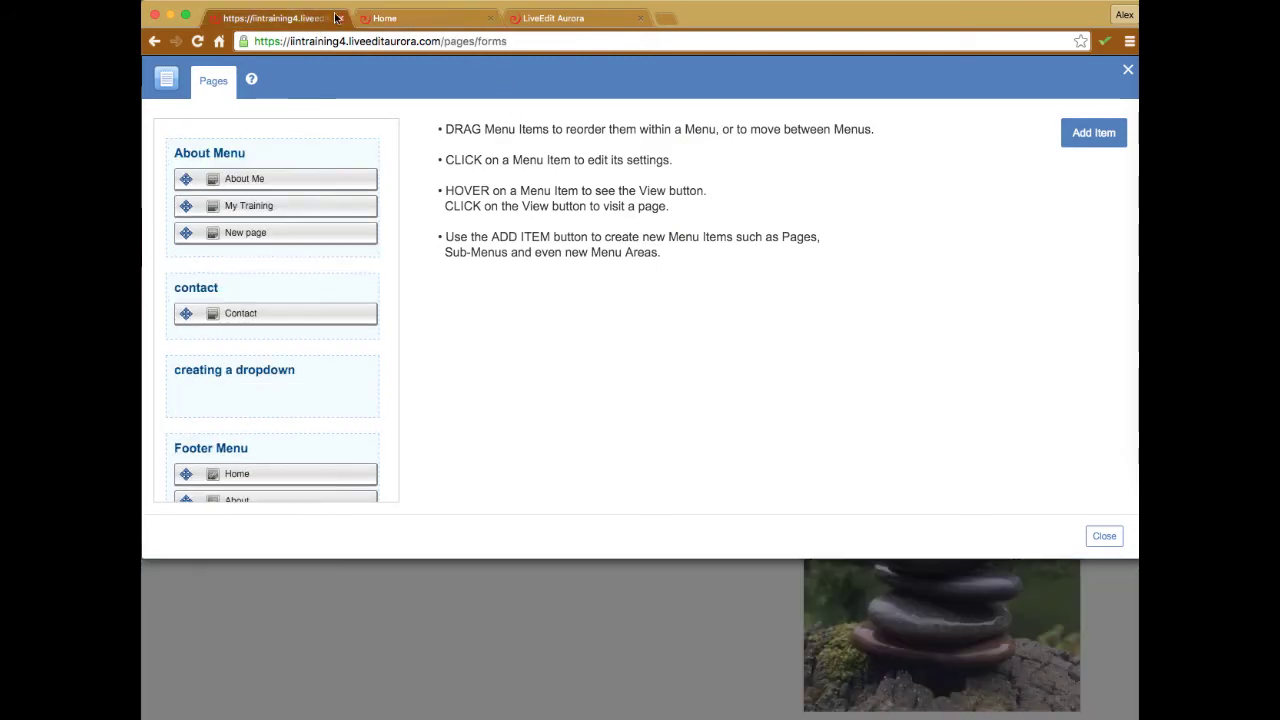
click(1127, 79)
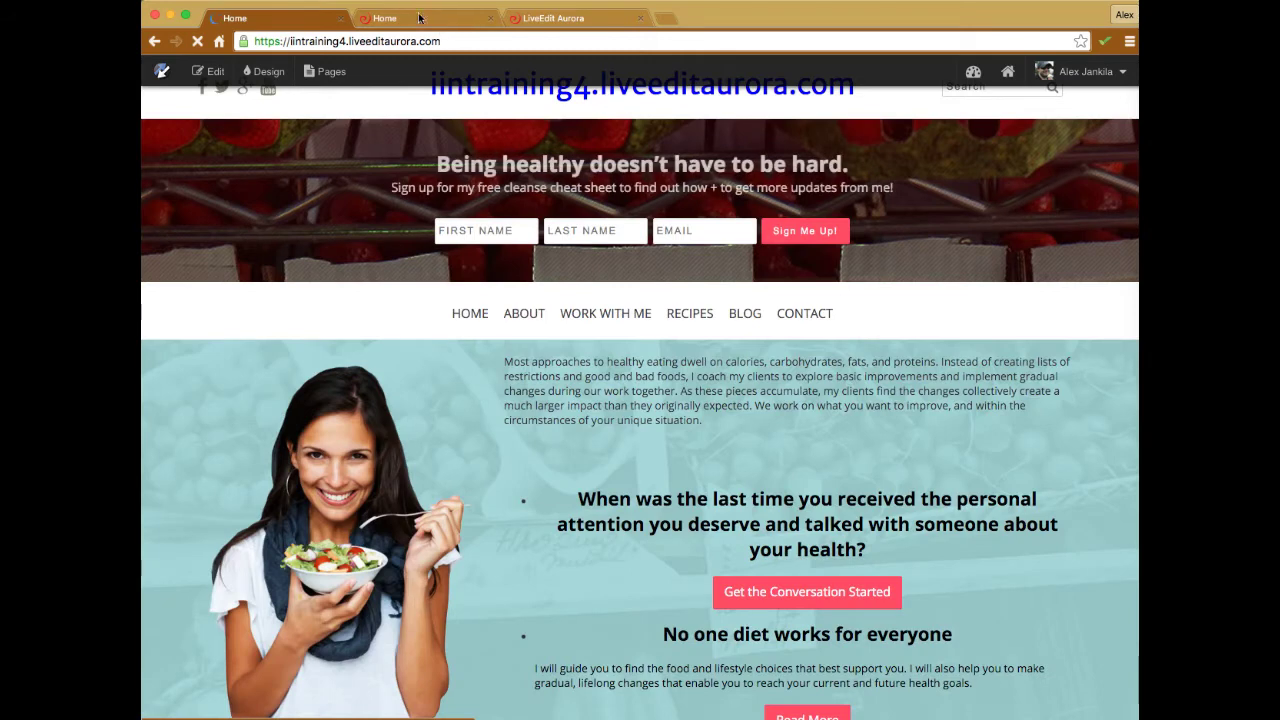
Examine the menu groups in the other tab's page manager, from About Menu to Resources Menu, focusing on Main Menu and Not in Menu
click(414, 22)
scroll(294, 314, up, 5)
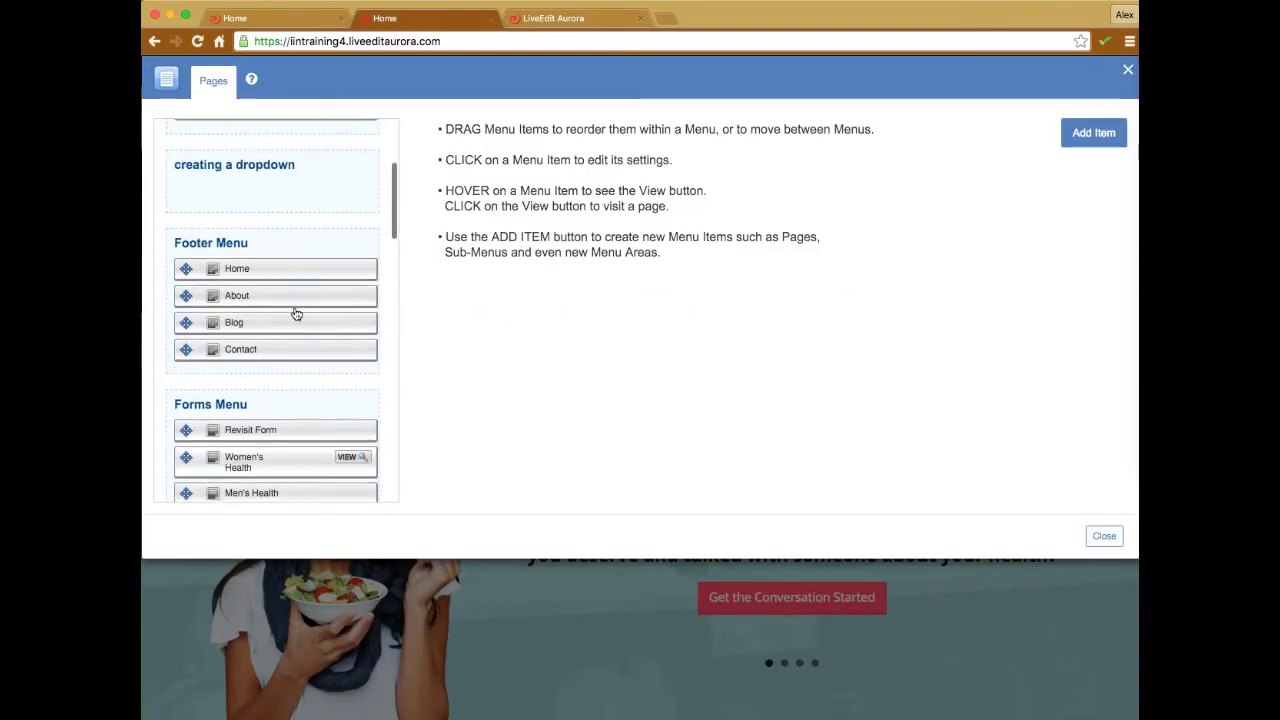
scroll(296, 314, up, 3)
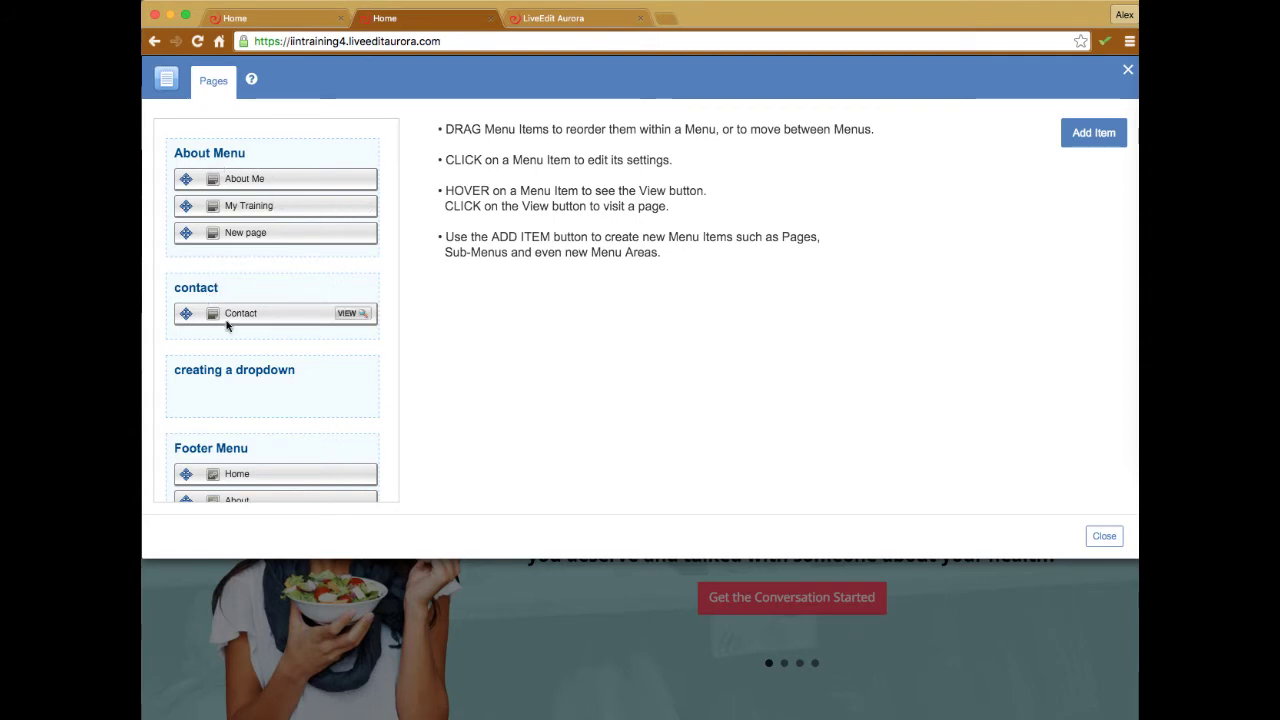
scroll(270, 400, down, 5)
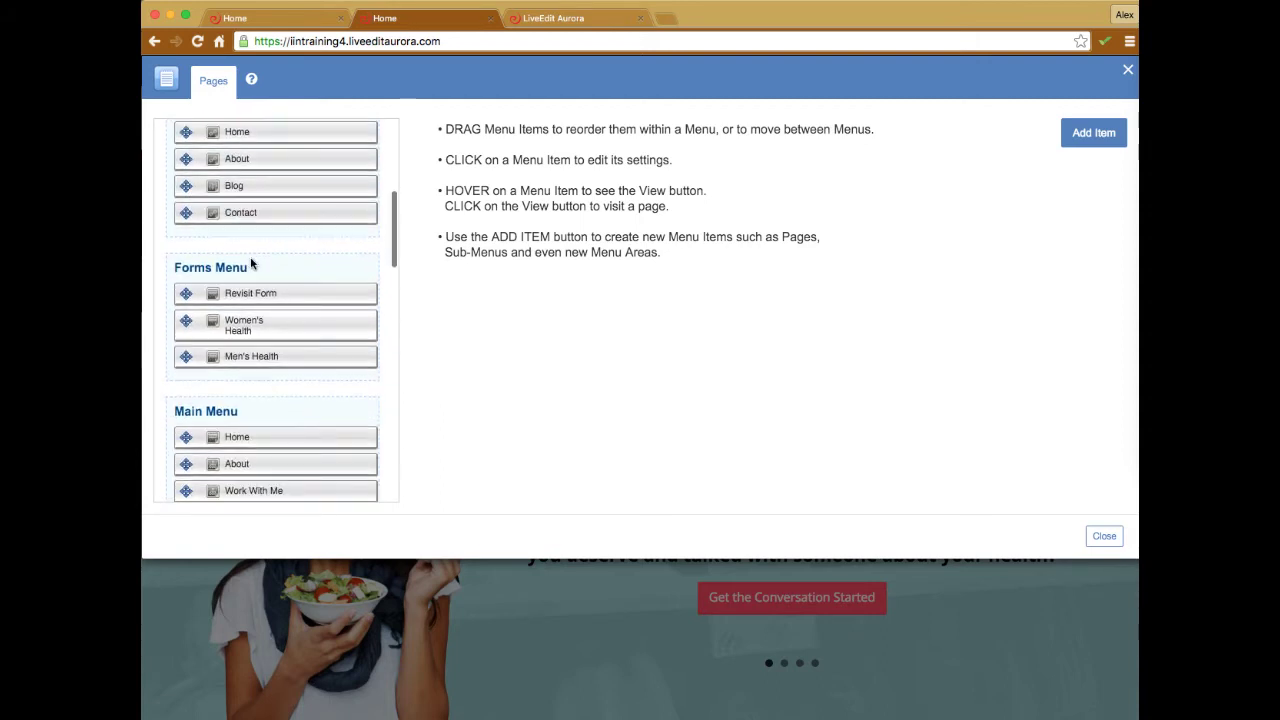
scroll(268, 418, down, 5)
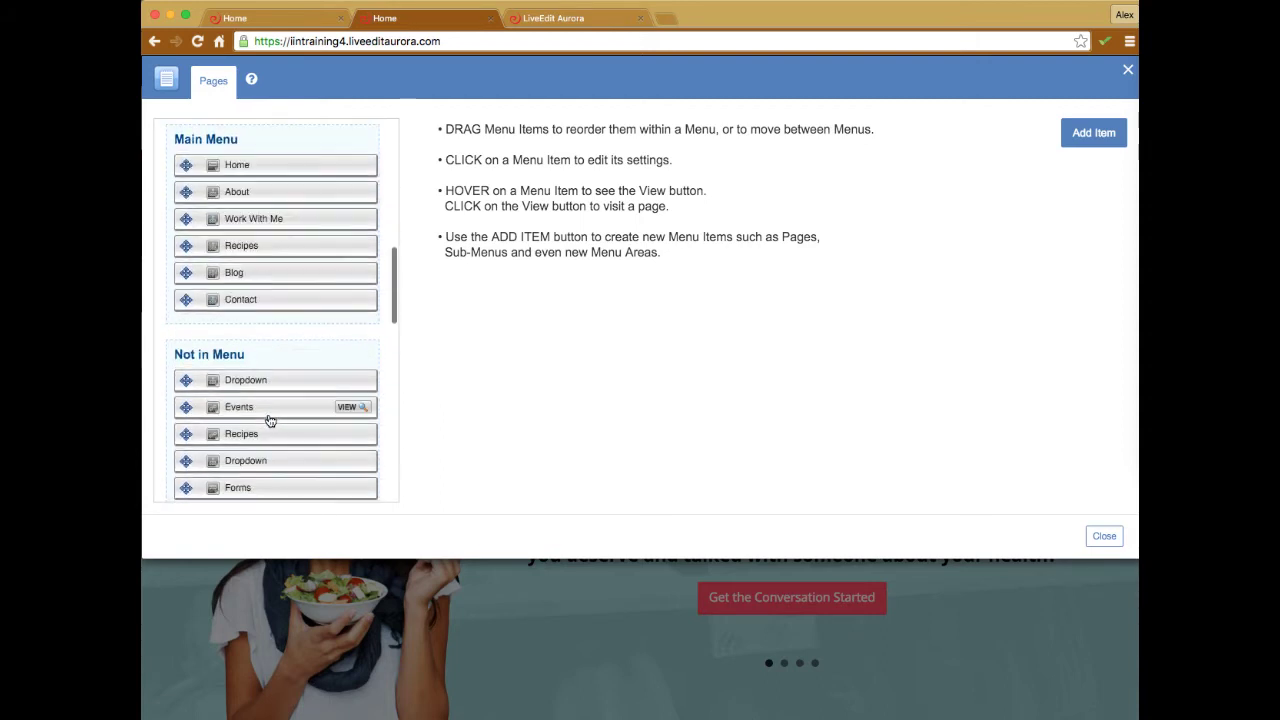
scroll(278, 350, down, 4)
scroll(279, 351, down, 5)
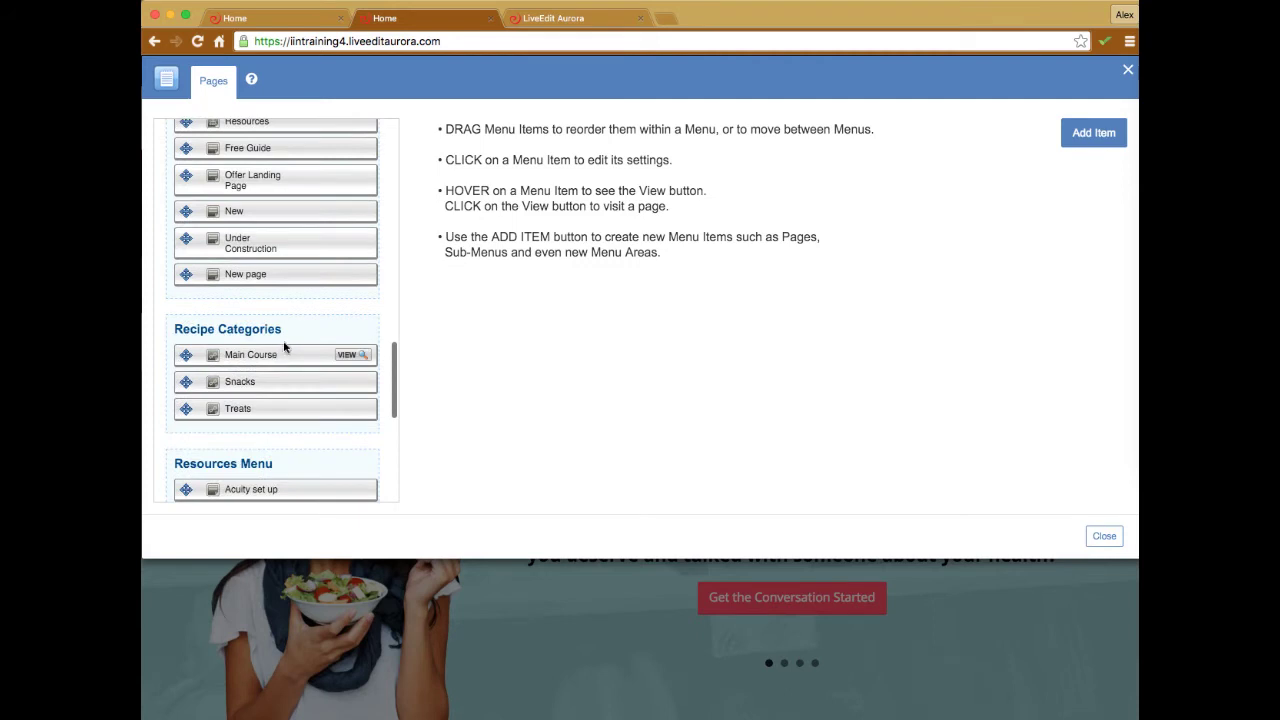
scroll(283, 346, down, 2)
scroll(283, 346, up, 2)
scroll(285, 349, up, 8)
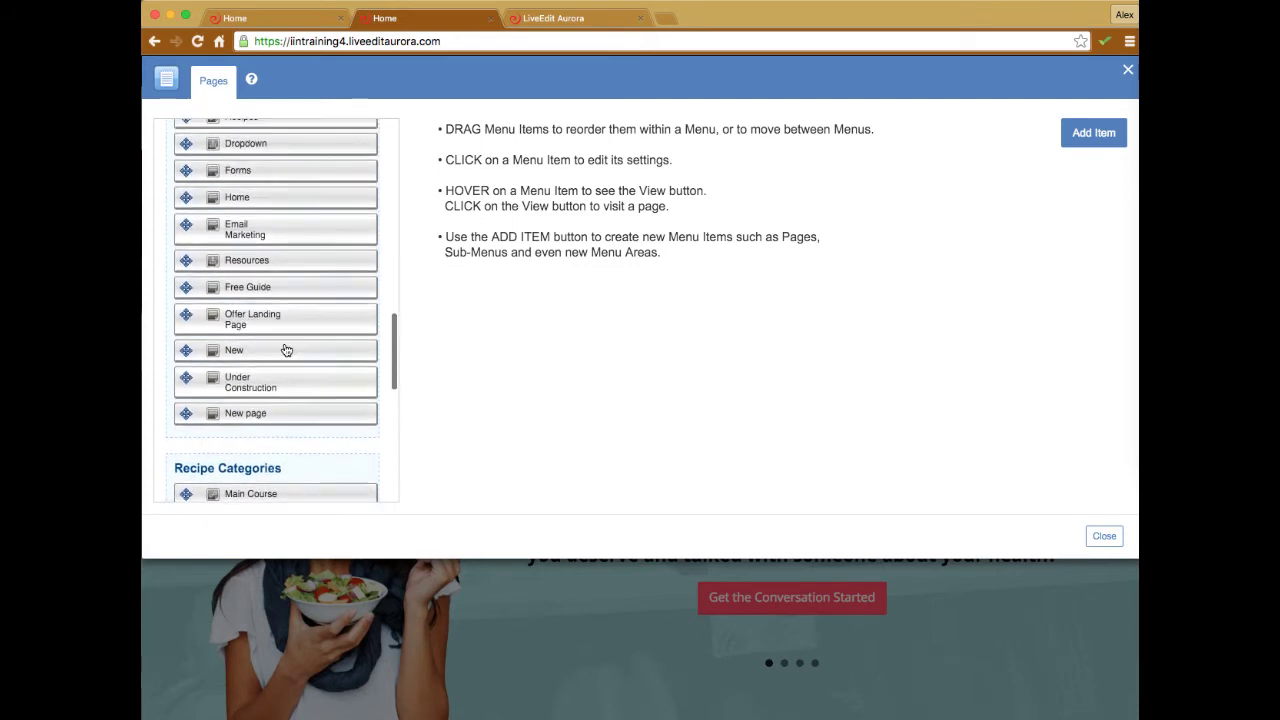
scroll(280, 288, up, 2)
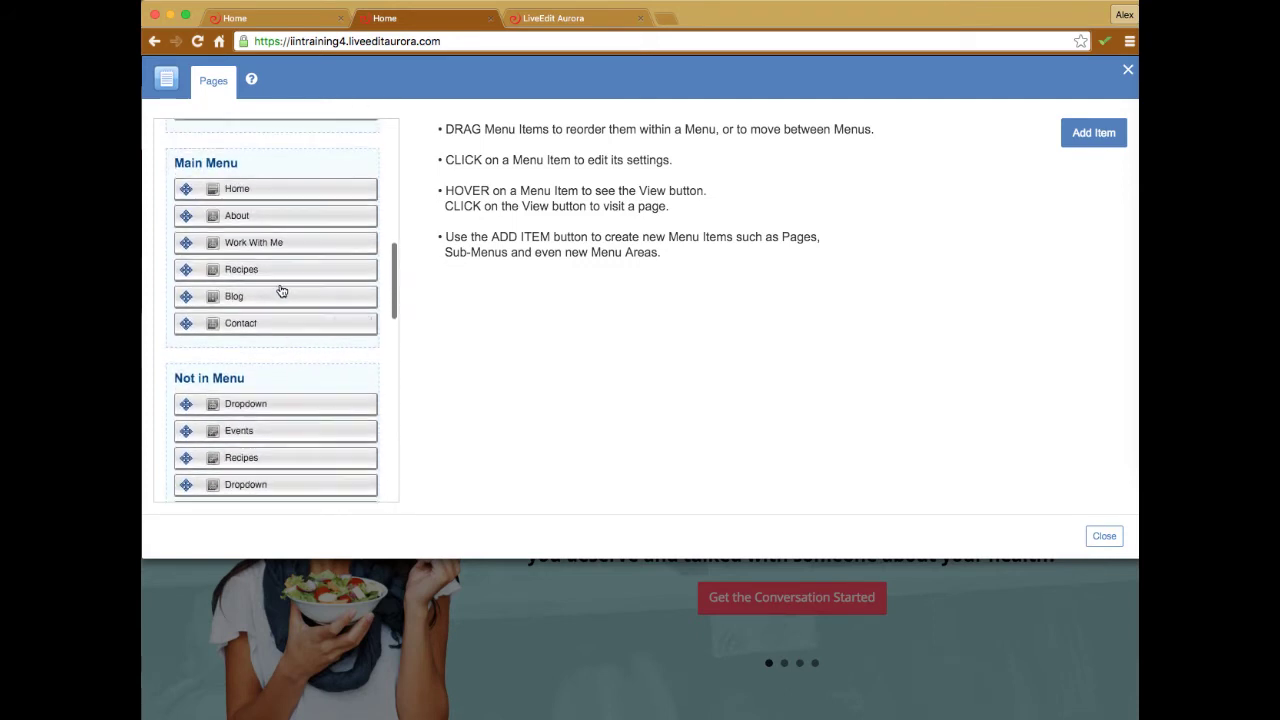
scroll(280, 289, down, 5)
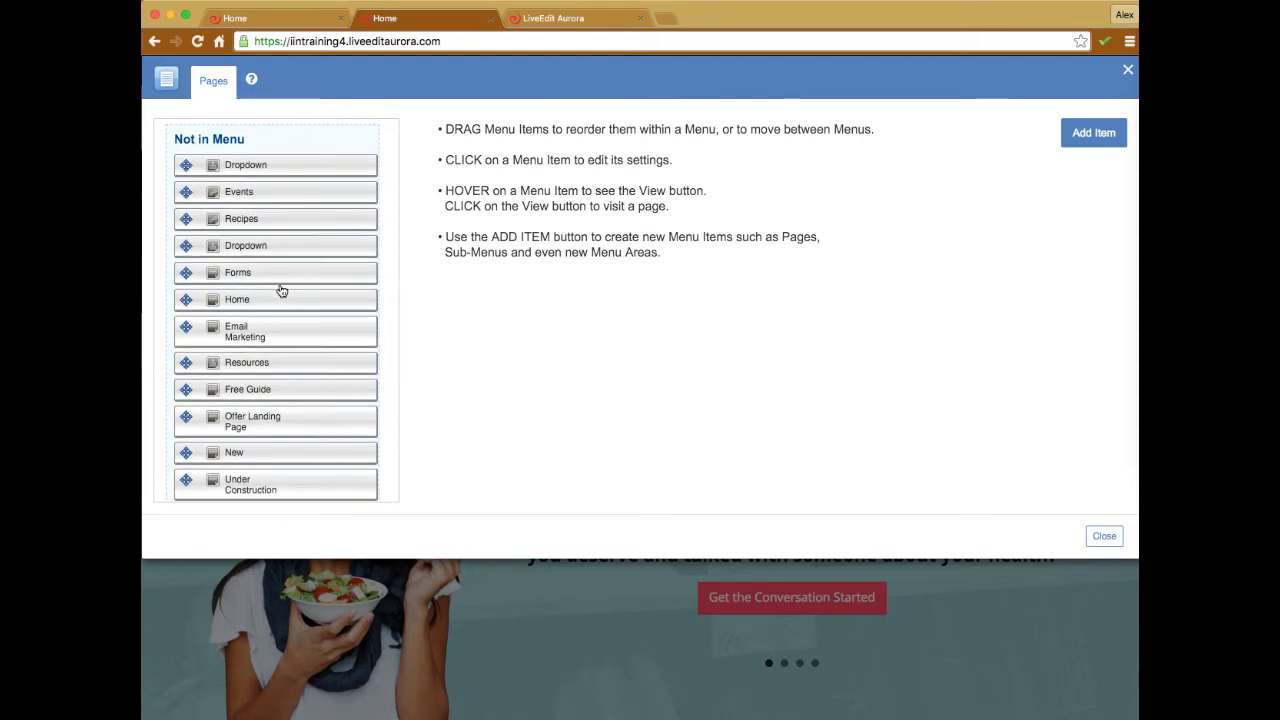
scroll(281, 290, up, 2)
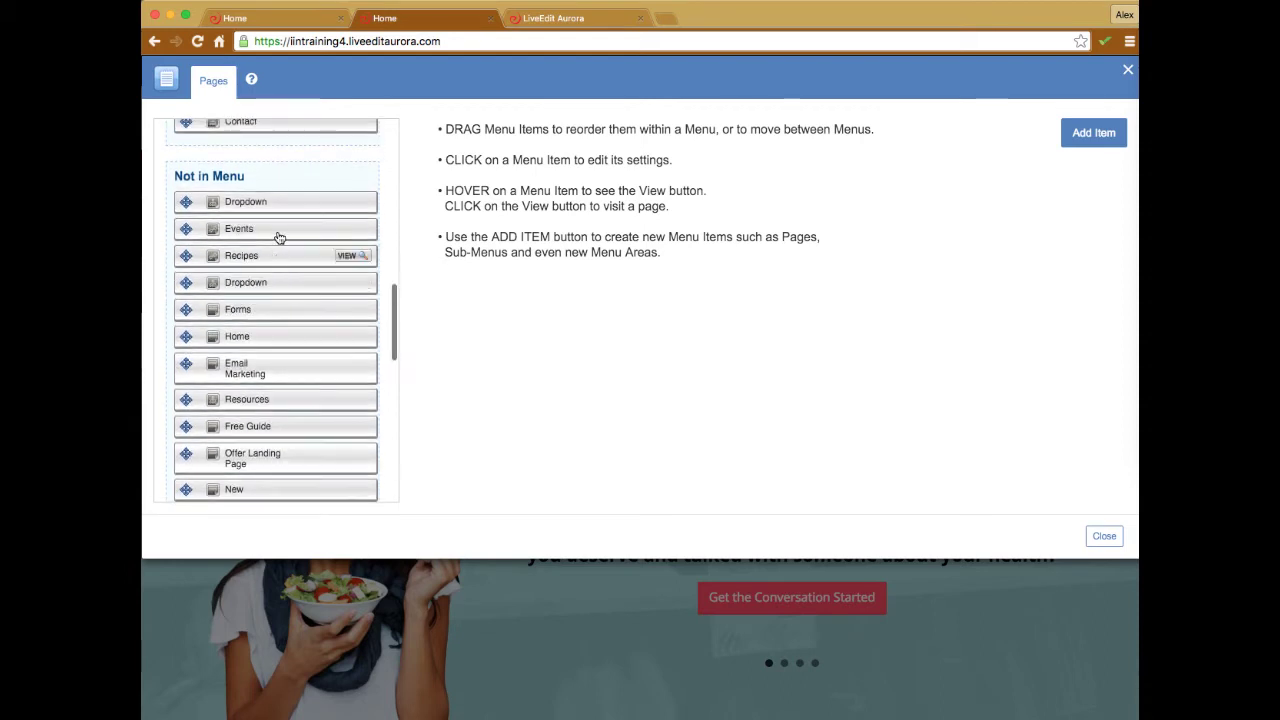
scroll(276, 200, up, 5)
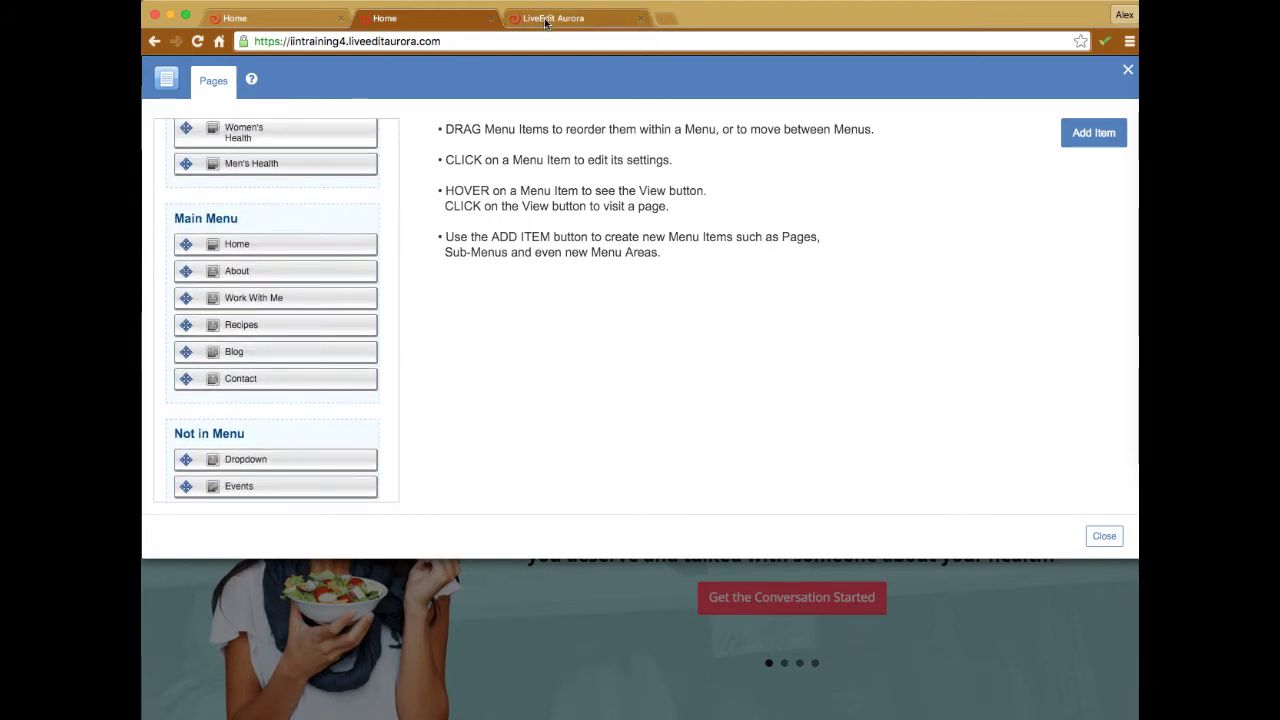
Close the LiveEdit Aurora browser tab and return to the live Home page
click(545, 20)
click(280, 18)
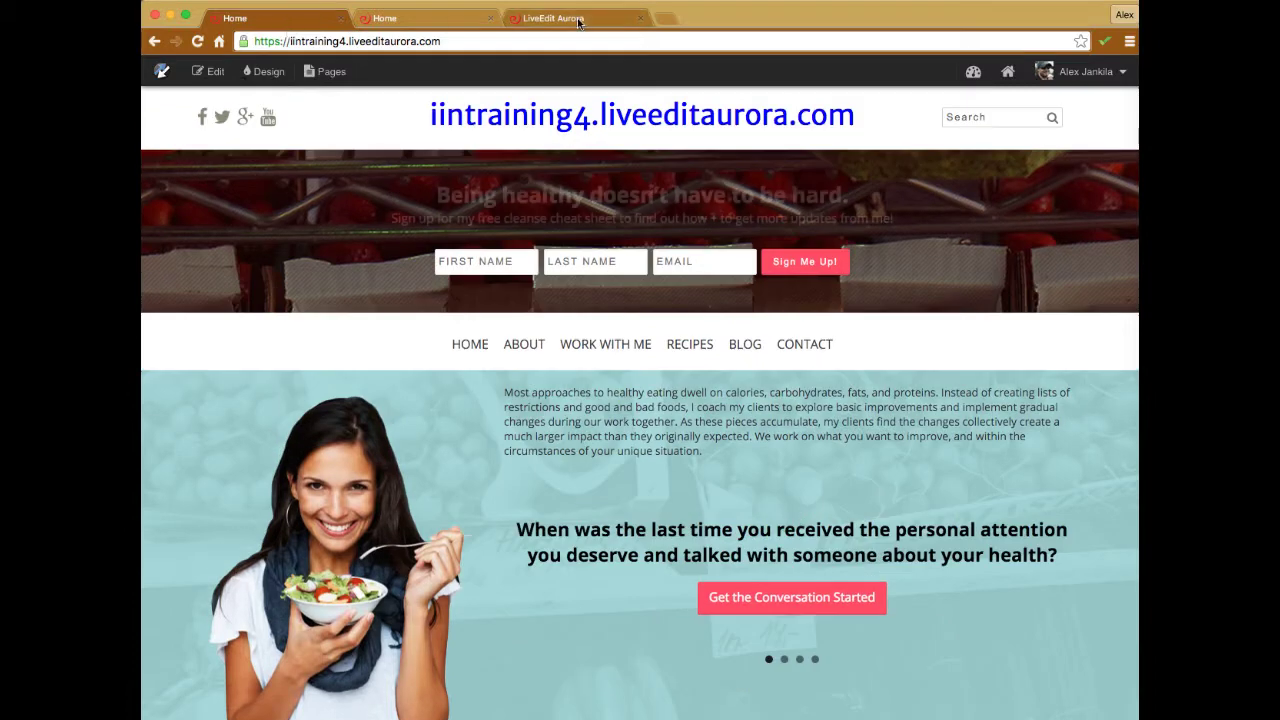
middle_click(578, 19)
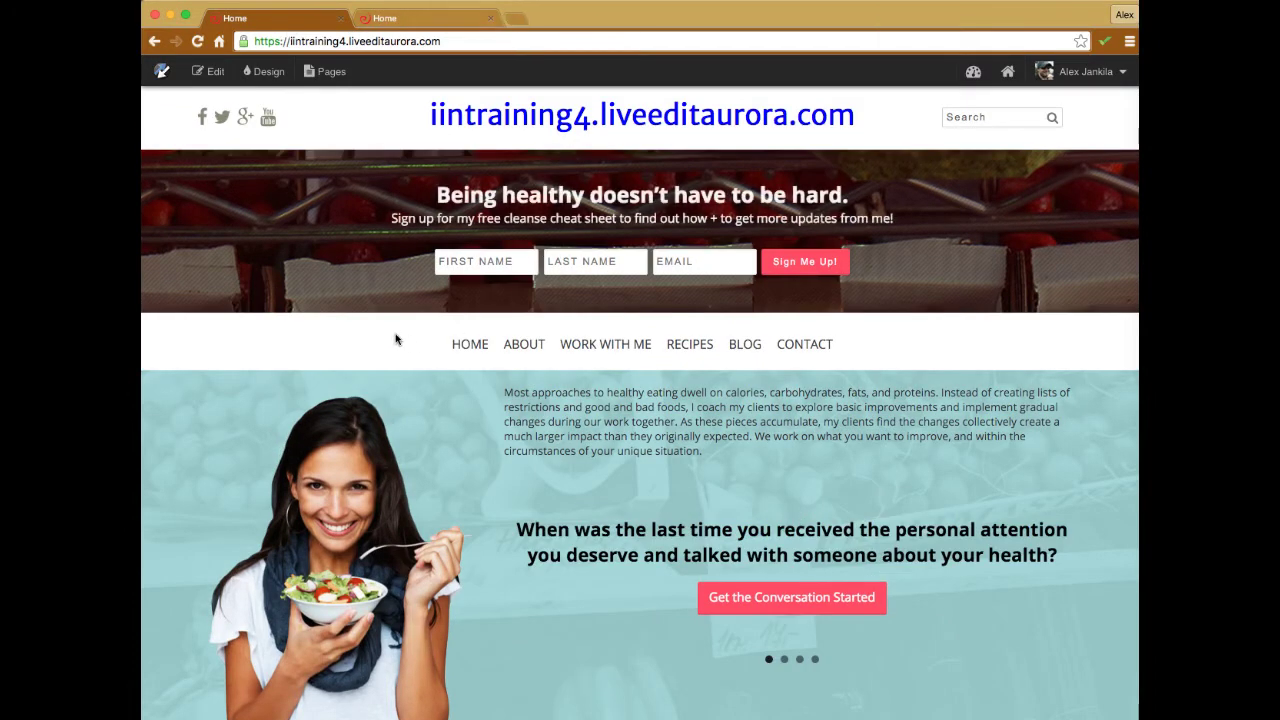
Compare the Home page's navigation bar with the Main Menu group in the page manager on the other tab
mouse_move(493, 348)
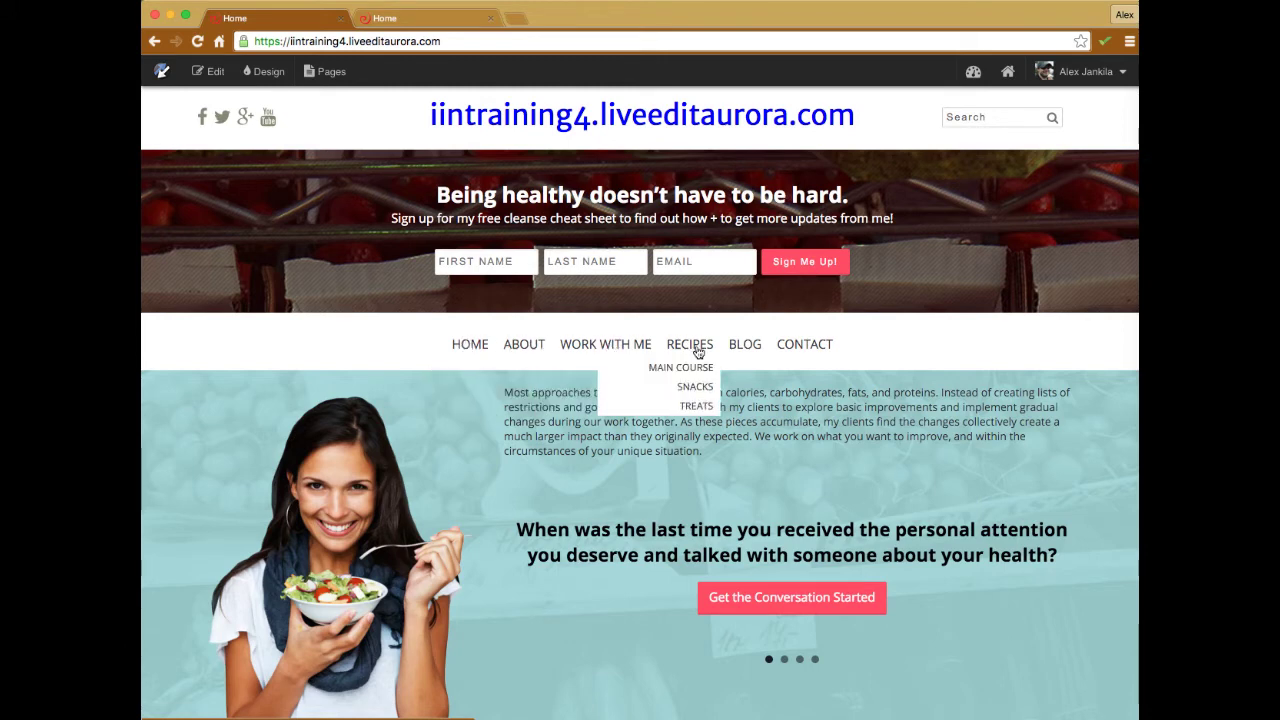
click(385, 18)
mouse_move(266, 245)
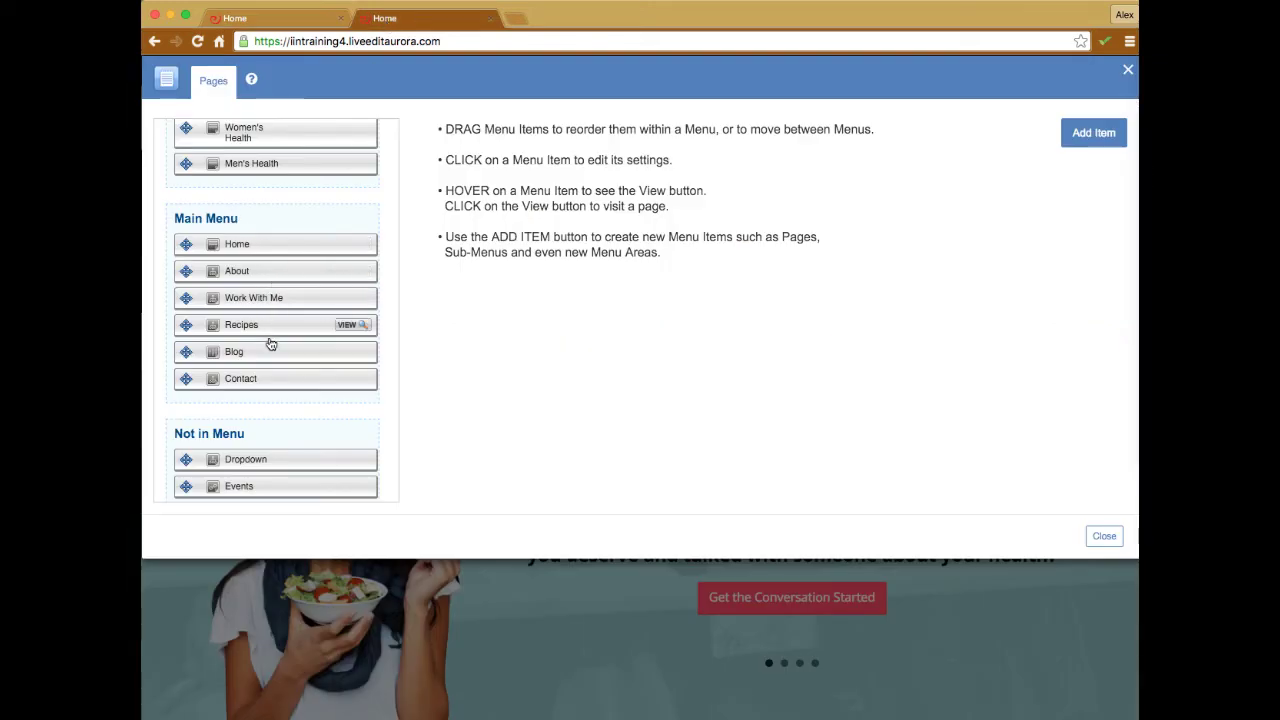
mouse_move(262, 352)
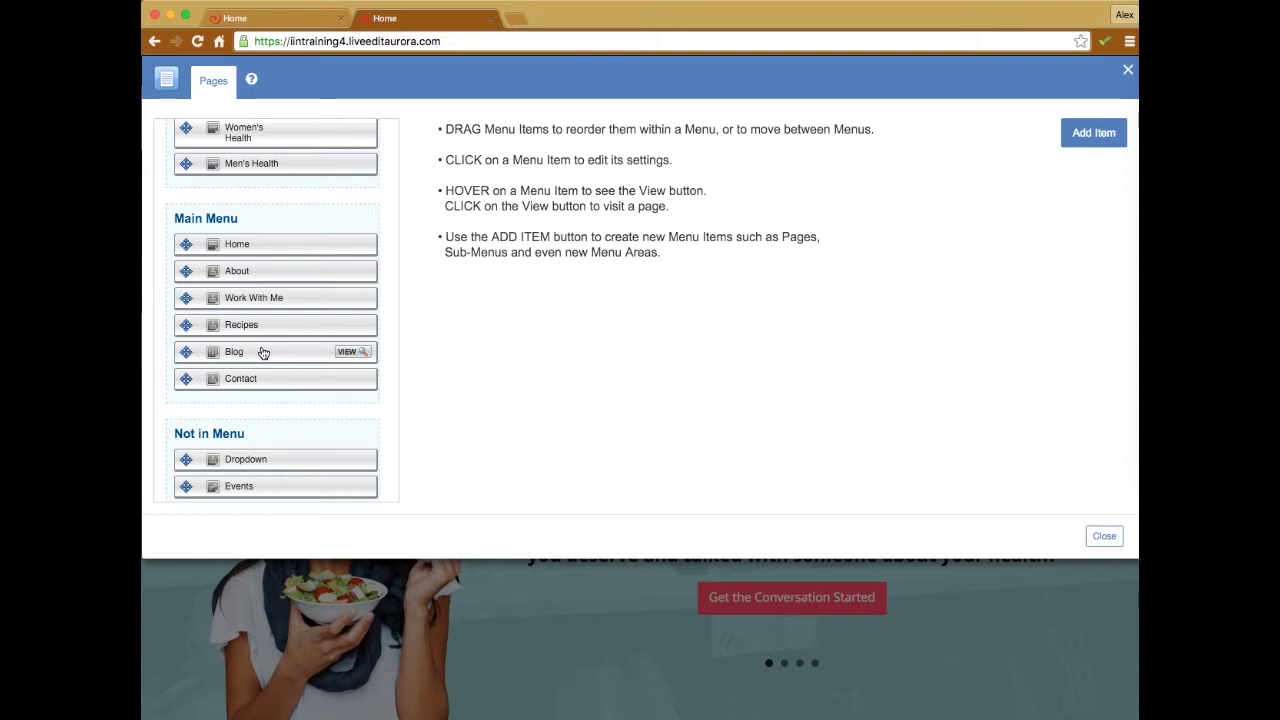
scroll(235, 252, up, 1)
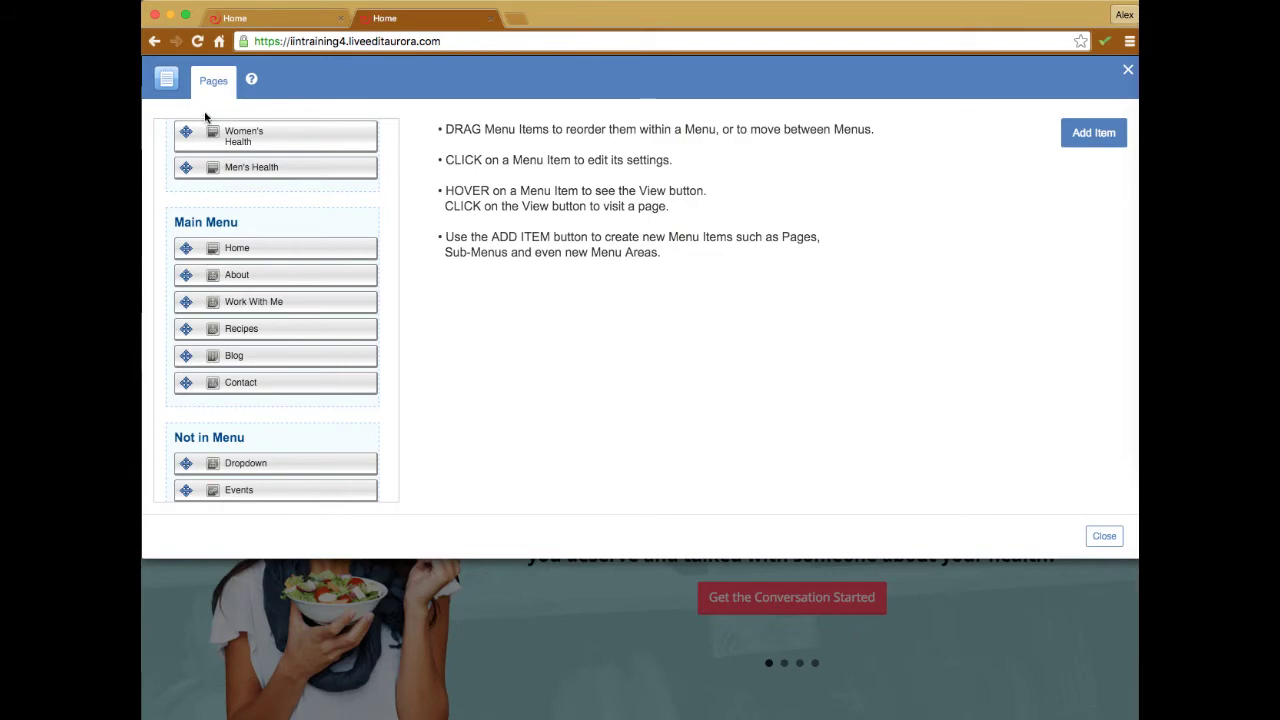
click(278, 17)
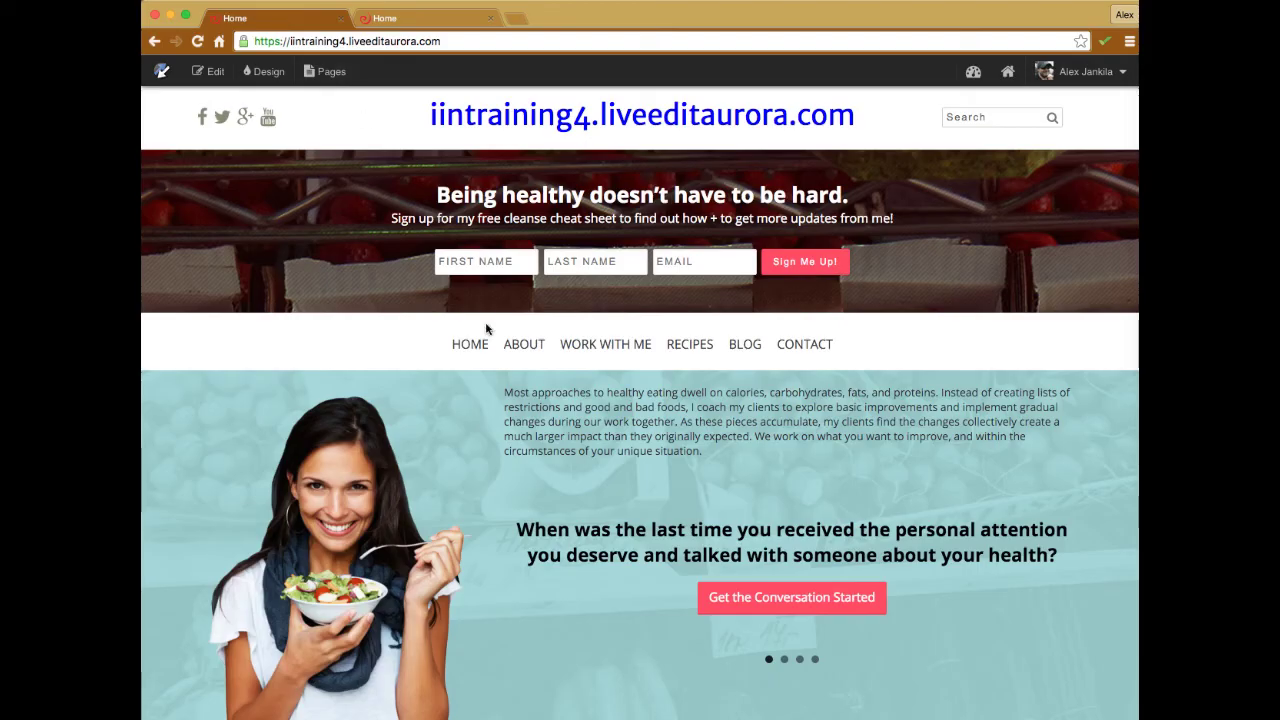
click(400, 17)
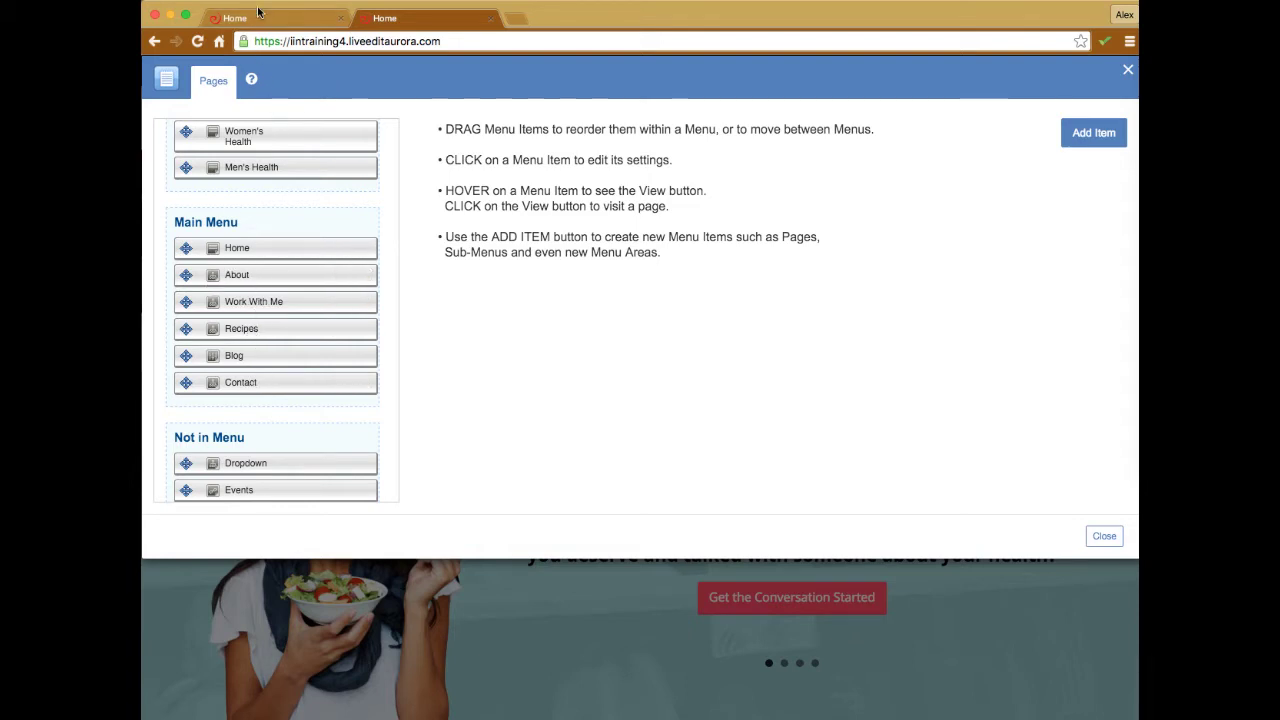
click(290, 18)
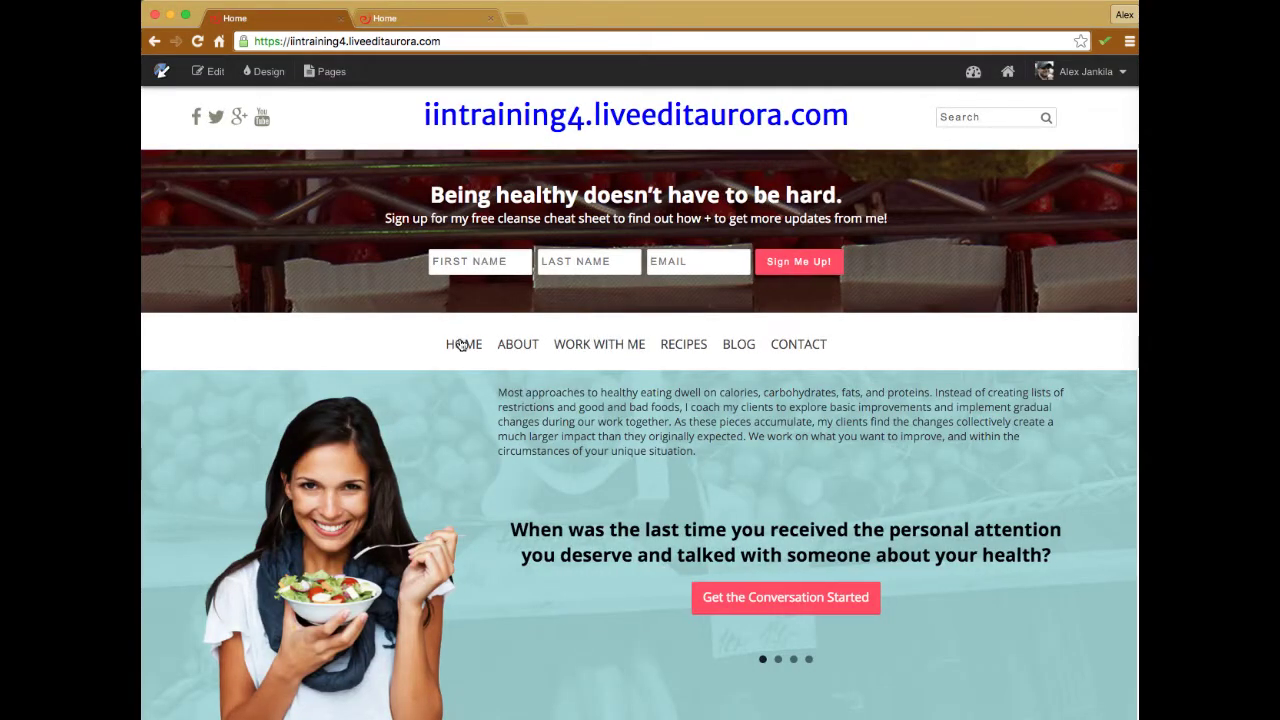
Check the About entry in the site navigation against the About item in the page manager's Main Menu group
mouse_move(687, 350)
click(424, 26)
mouse_move(219, 282)
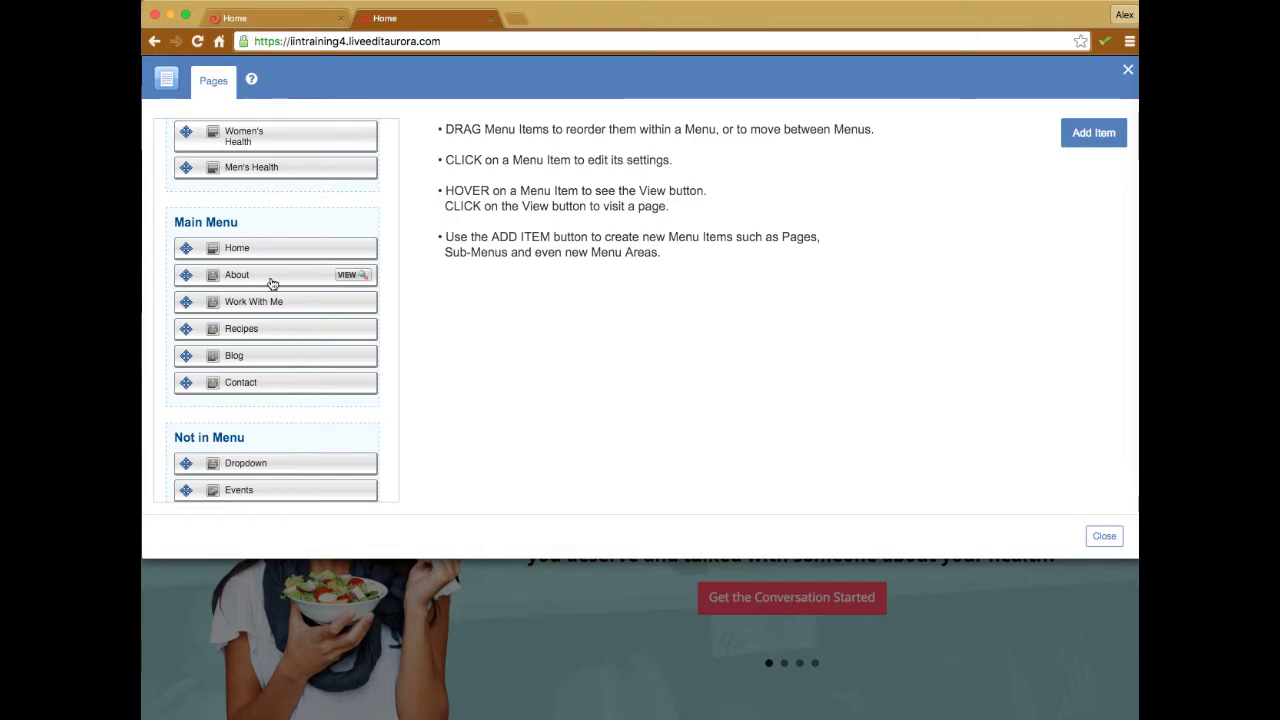
click(267, 18)
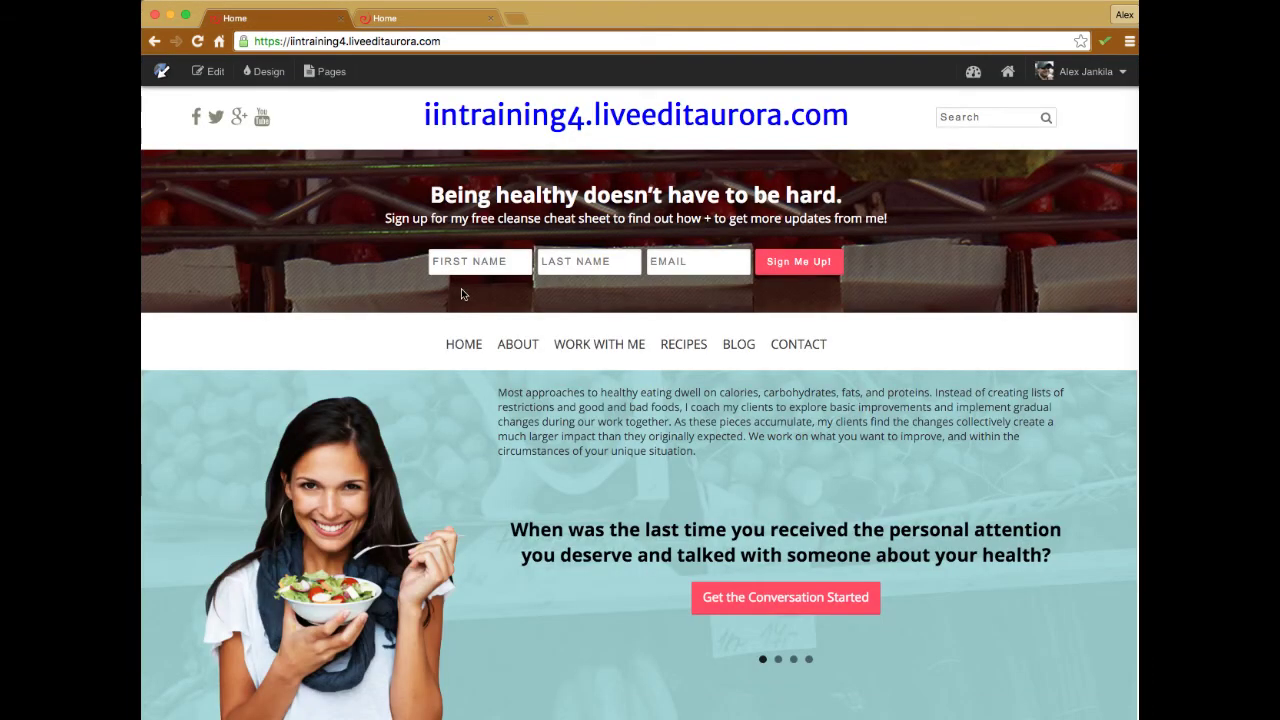
mouse_move(526, 343)
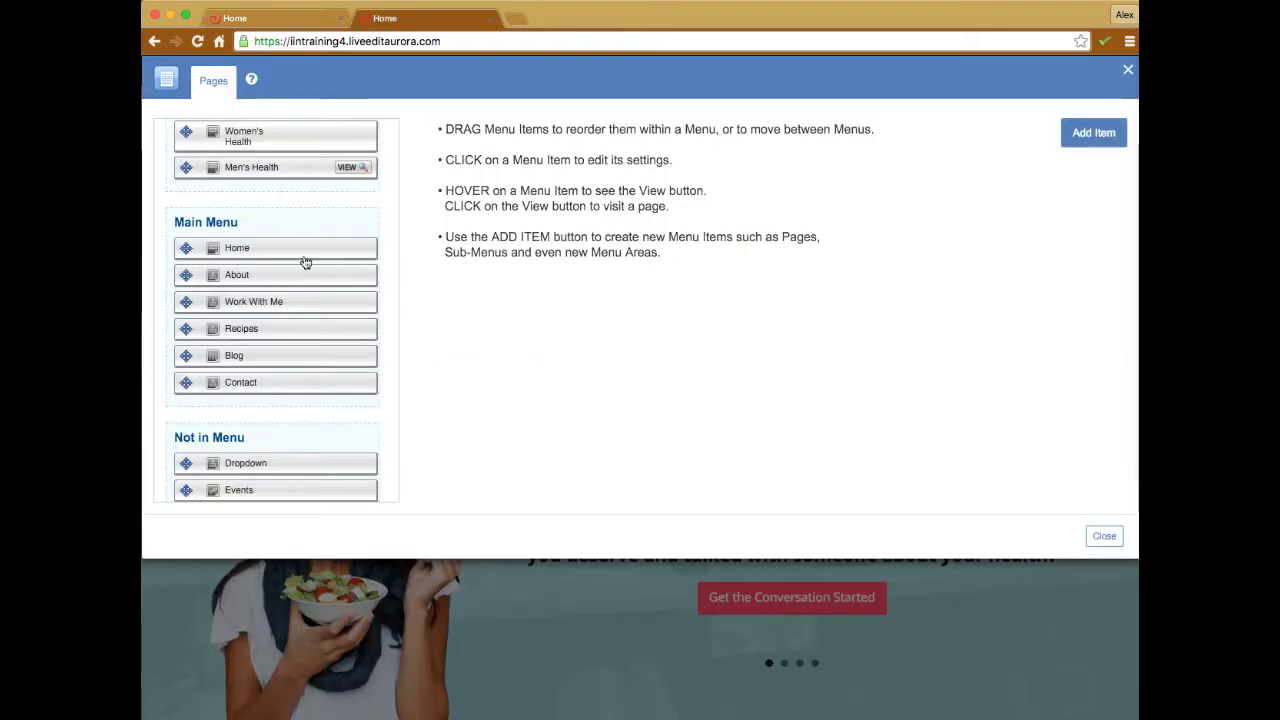
click(420, 18)
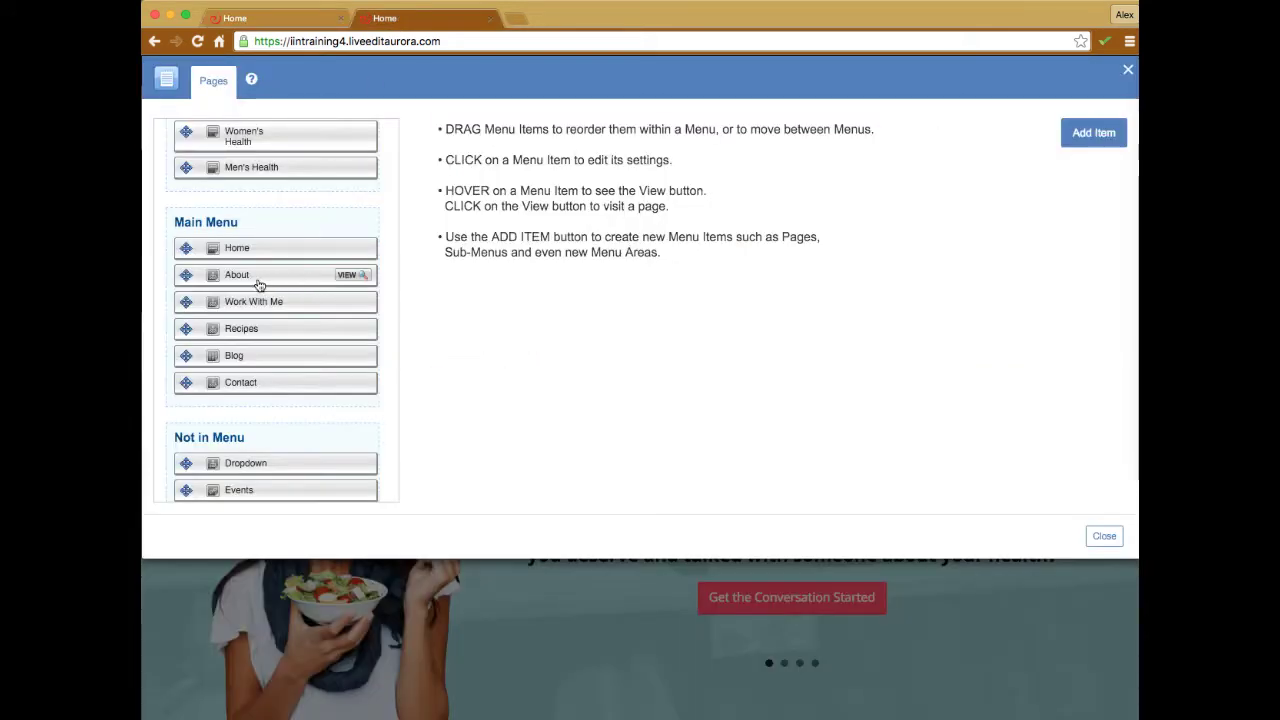
Open the Main Menu's About item settings and compare the About Menu group with the About dropdown on the live Home page
click(258, 279)
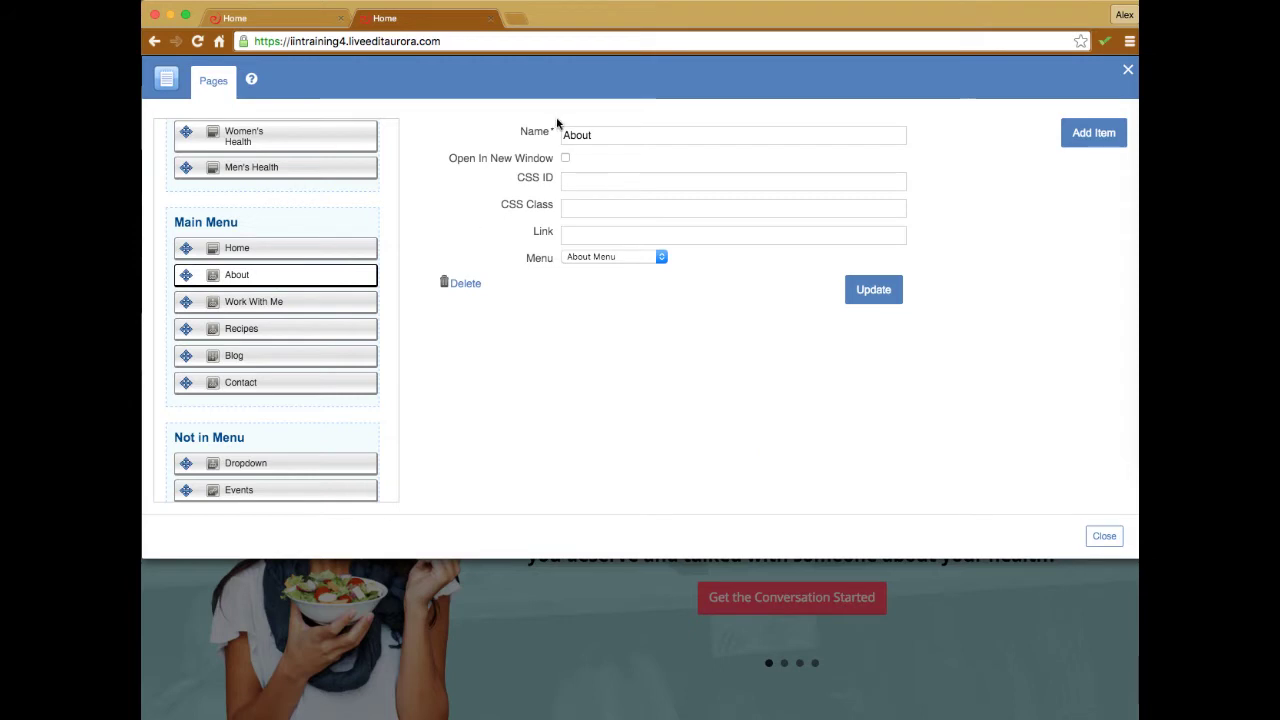
drag(621, 133, 547, 139)
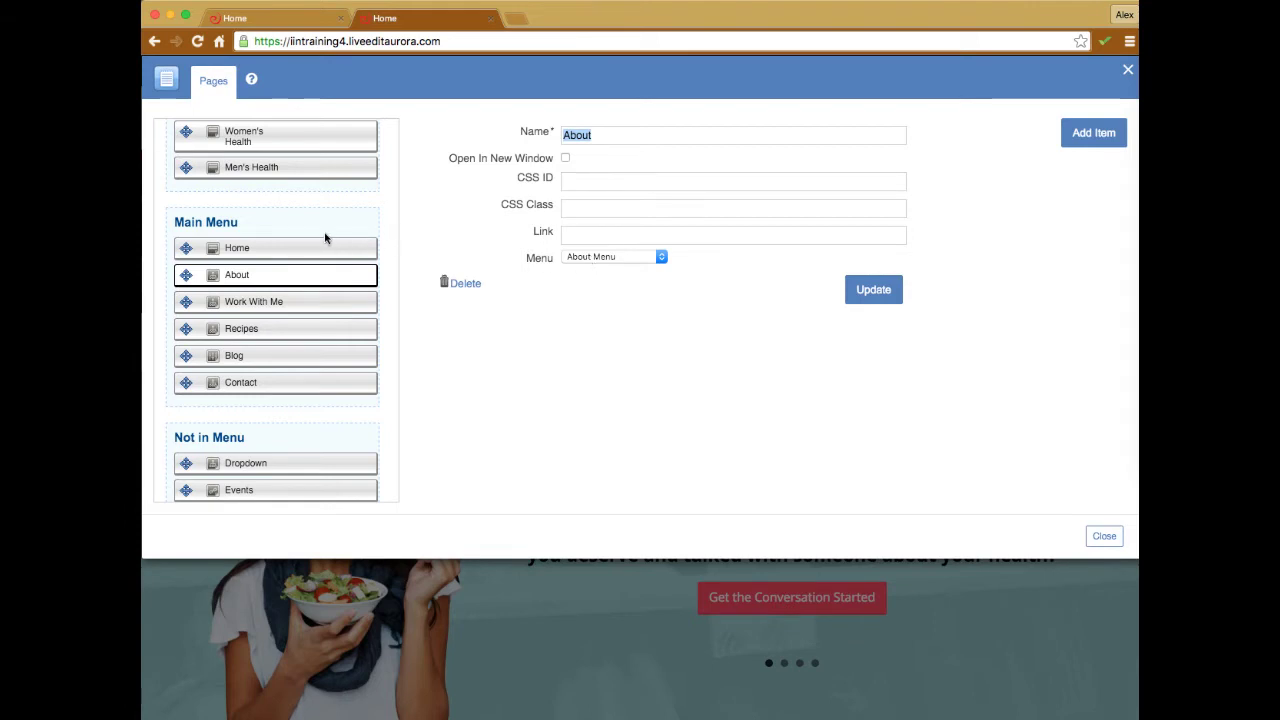
scroll(325, 238, up, 6)
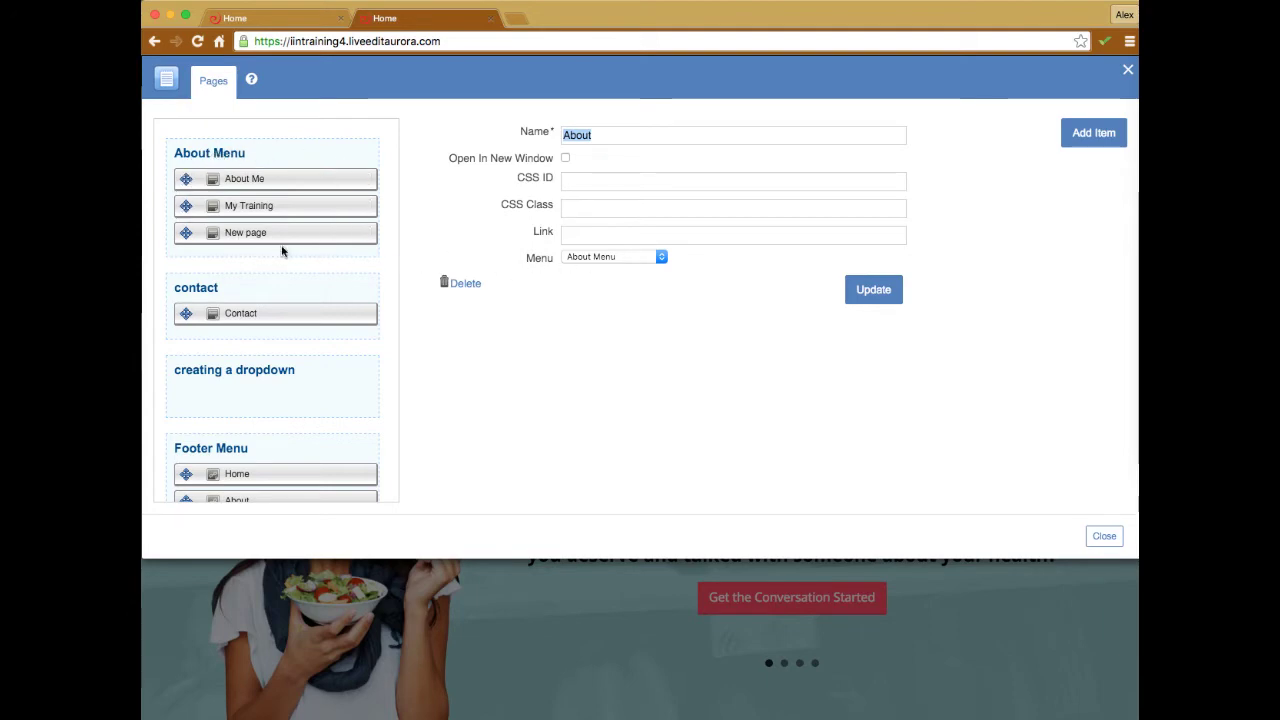
click(260, 18)
mouse_move(525, 345)
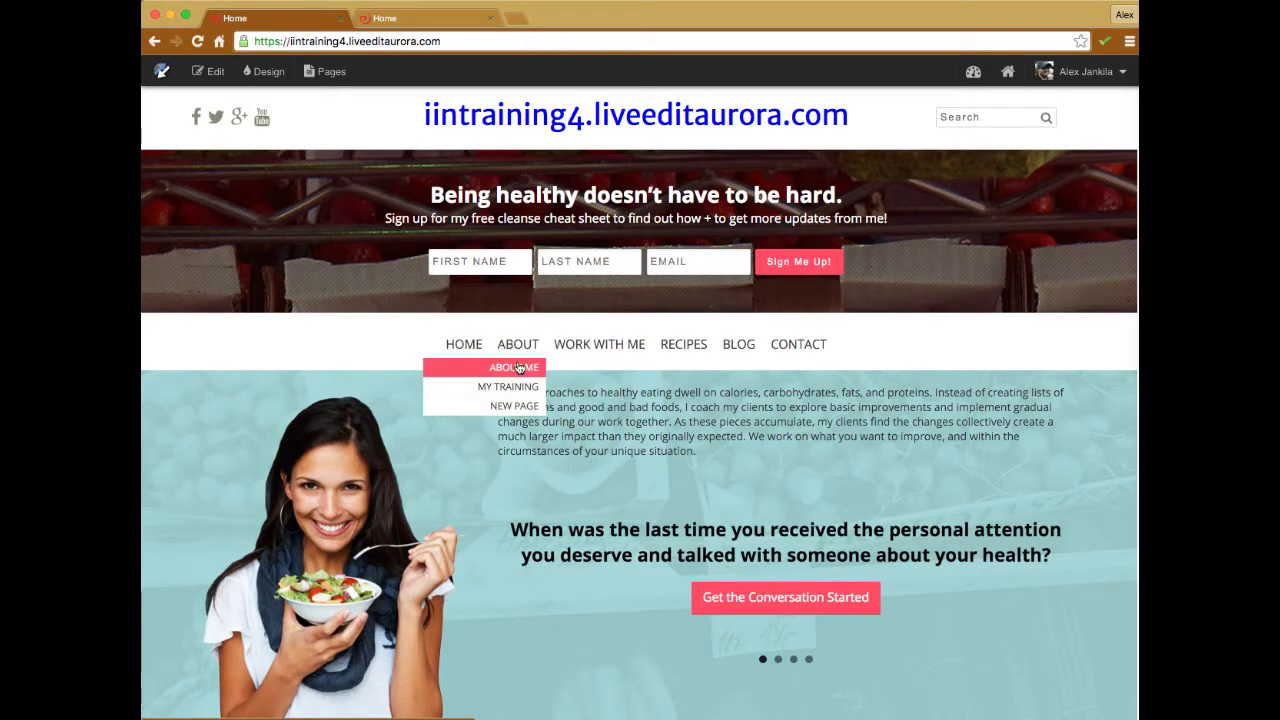
click(406, 20)
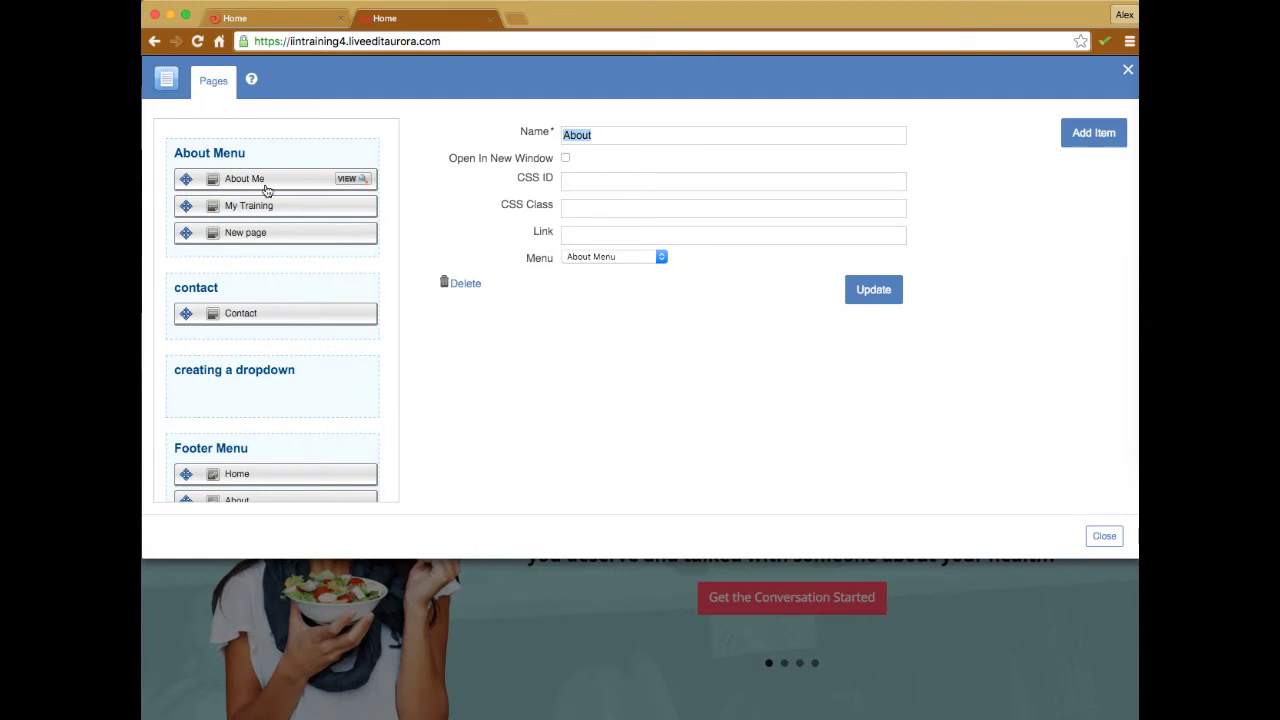
Review the menus that can be assigned to the About item against the menu groups in the page manager
scroll(280, 403, down, 5)
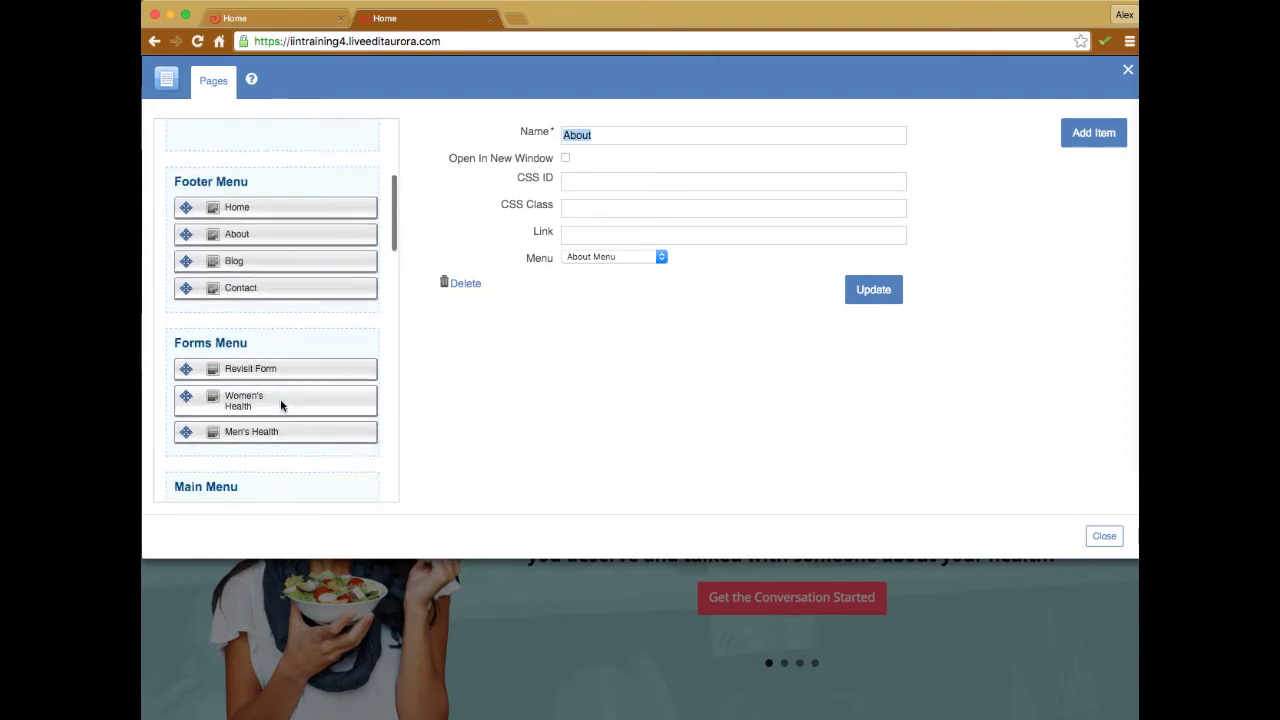
click(619, 259)
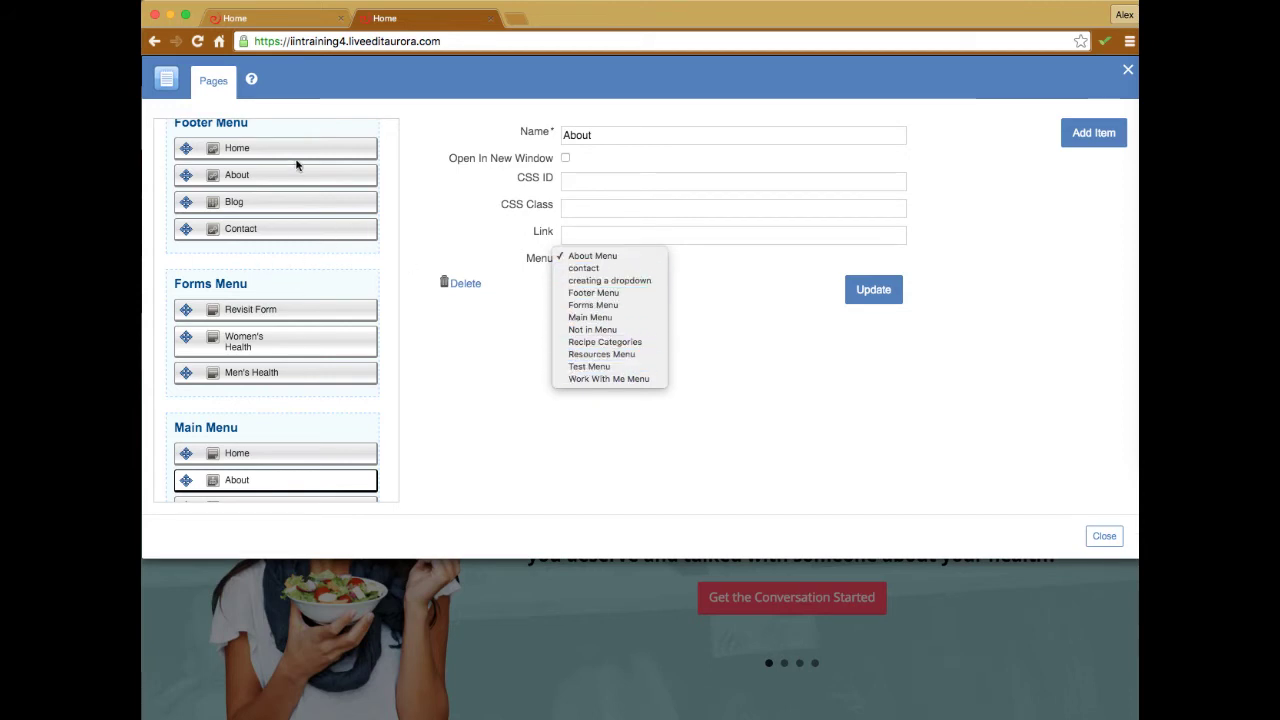
click(470, 199)
scroll(329, 217, up, 4)
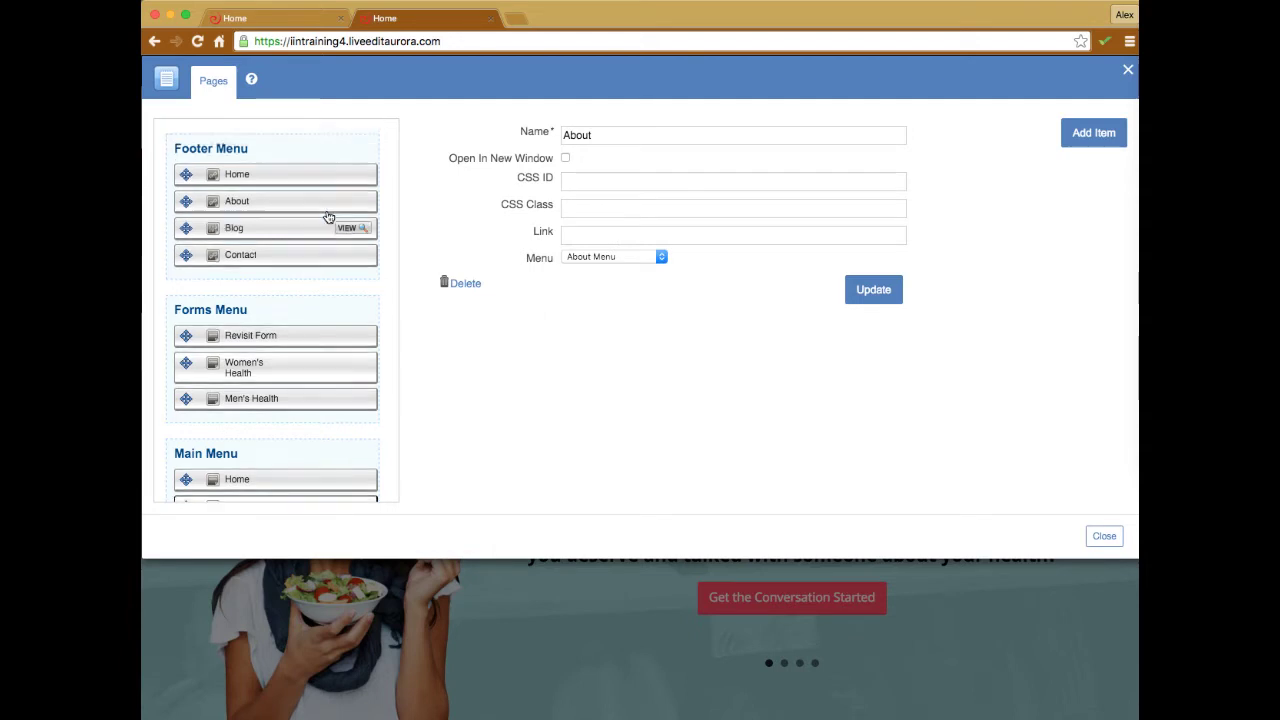
scroll(329, 217, down, 10)
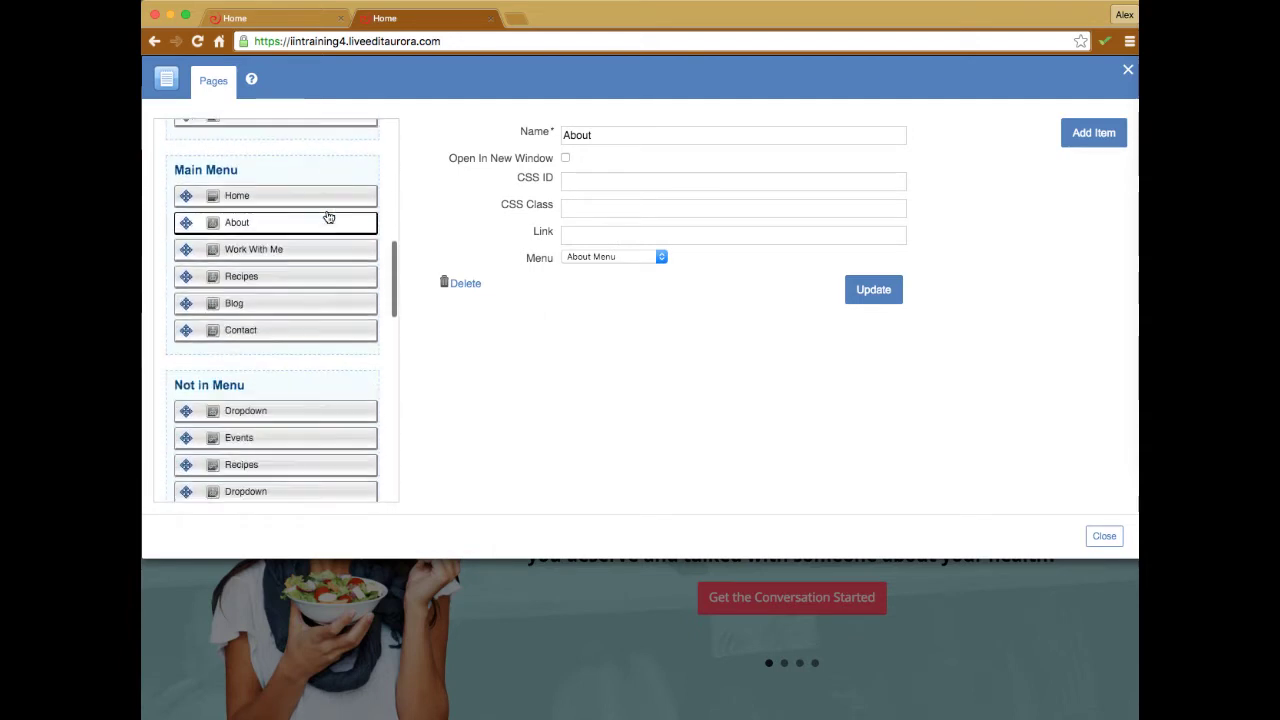
Open the Main Menu's Work With Me item settings and compare the Work With Me Menu group with its live dropdown, including the Forms submenu
click(239, 198)
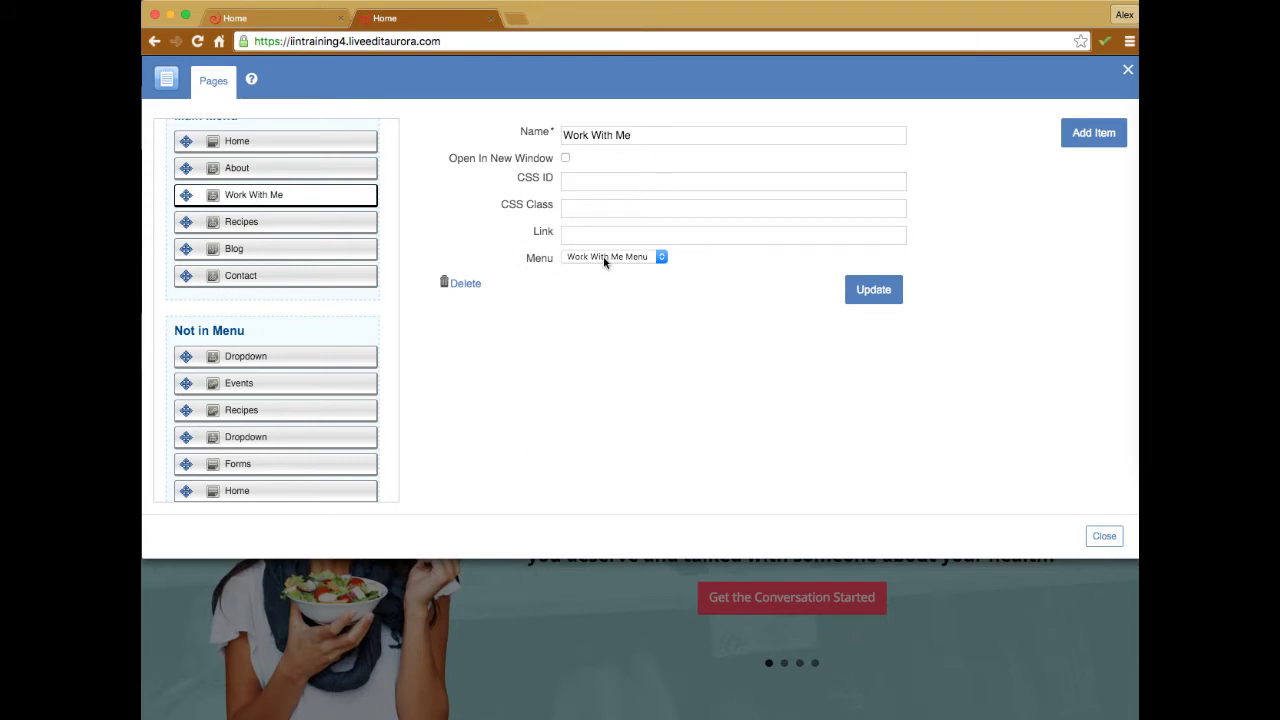
scroll(301, 335, down, 15)
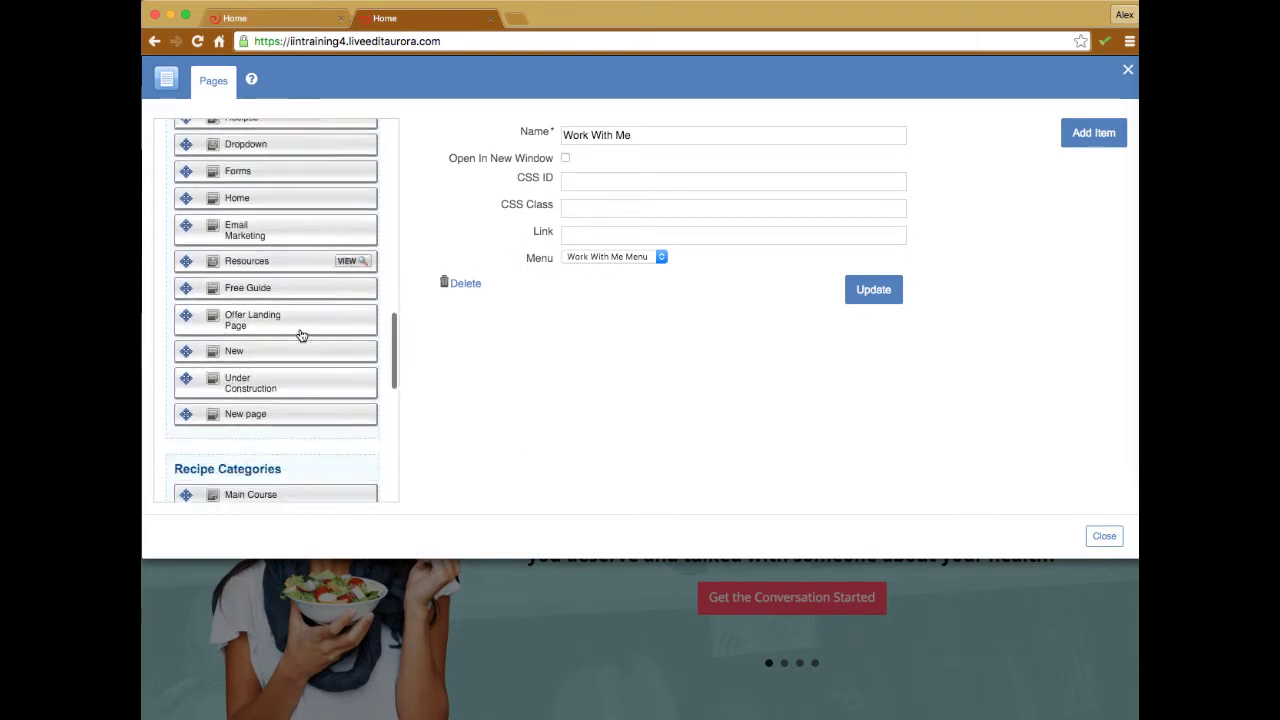
scroll(301, 335, down, 2)
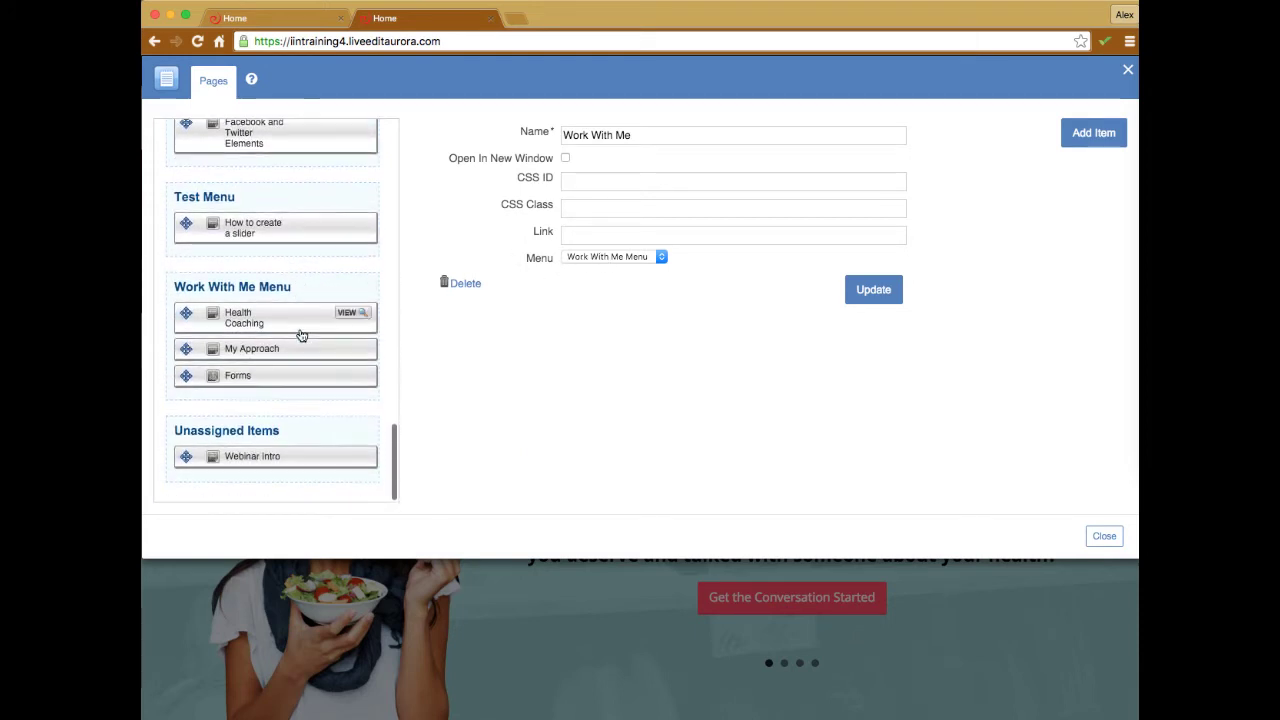
click(271, 22)
mouse_move(604, 347)
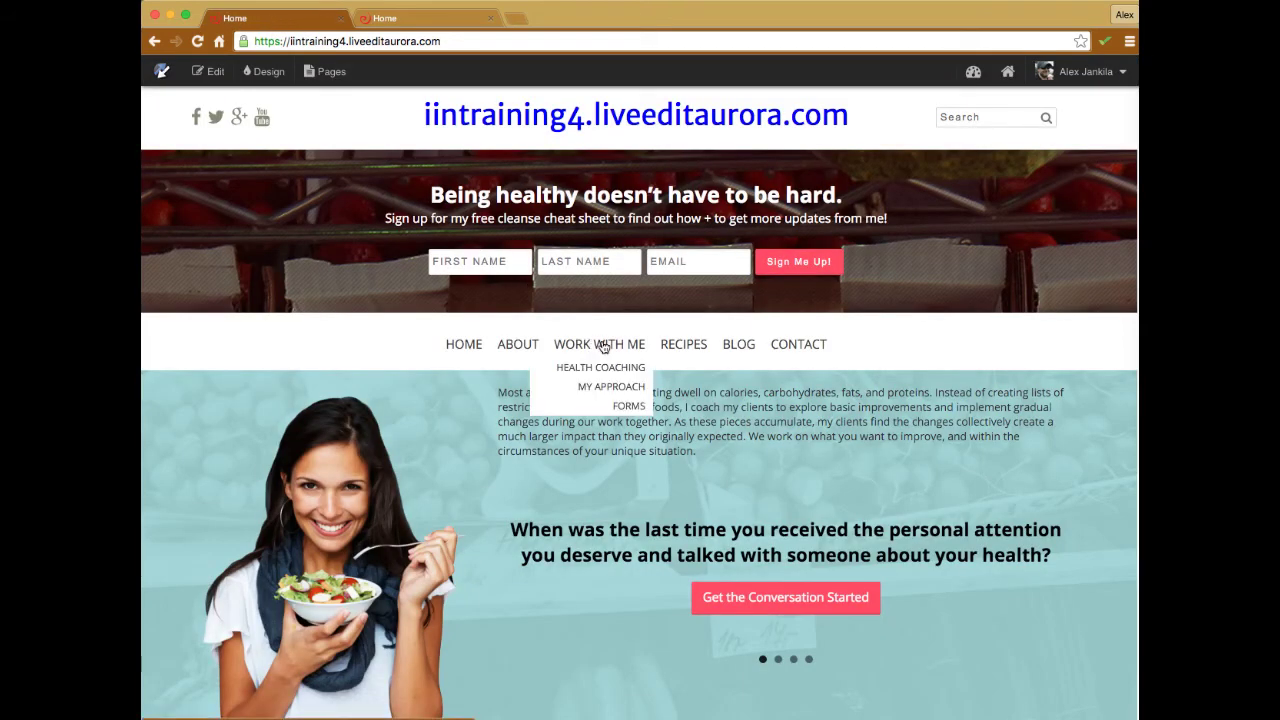
mouse_move(605, 406)
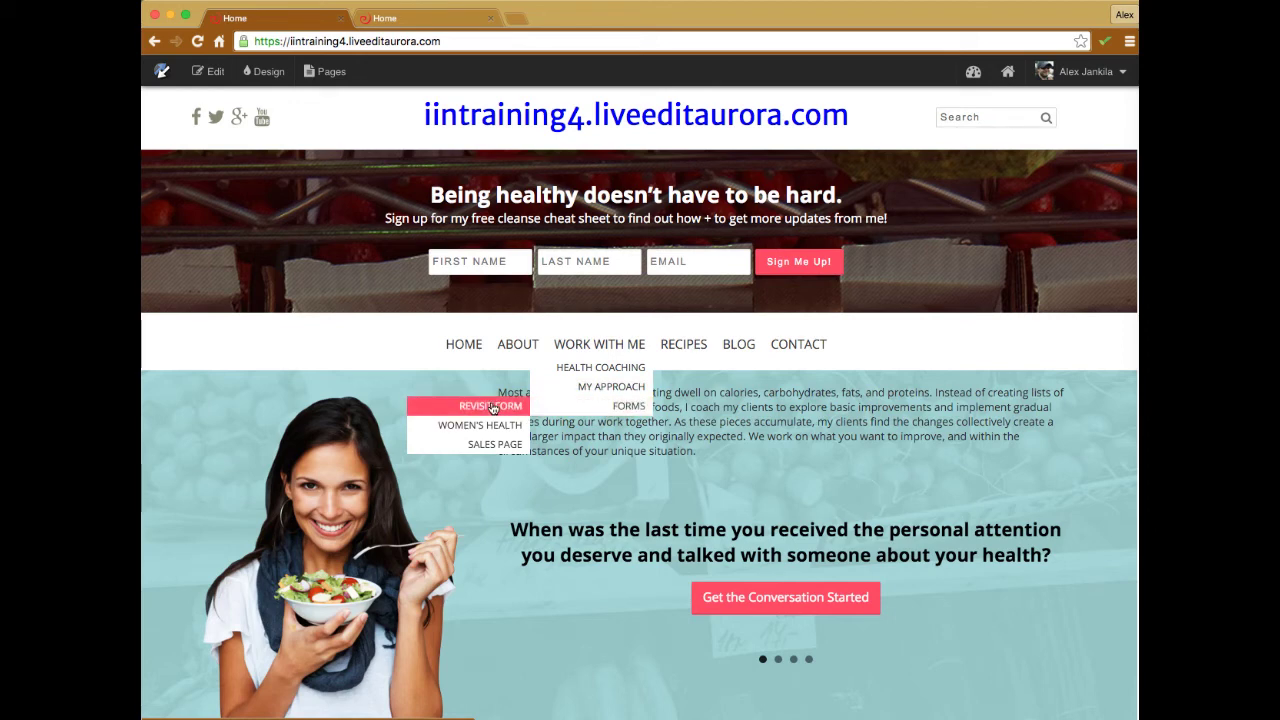
click(390, 18)
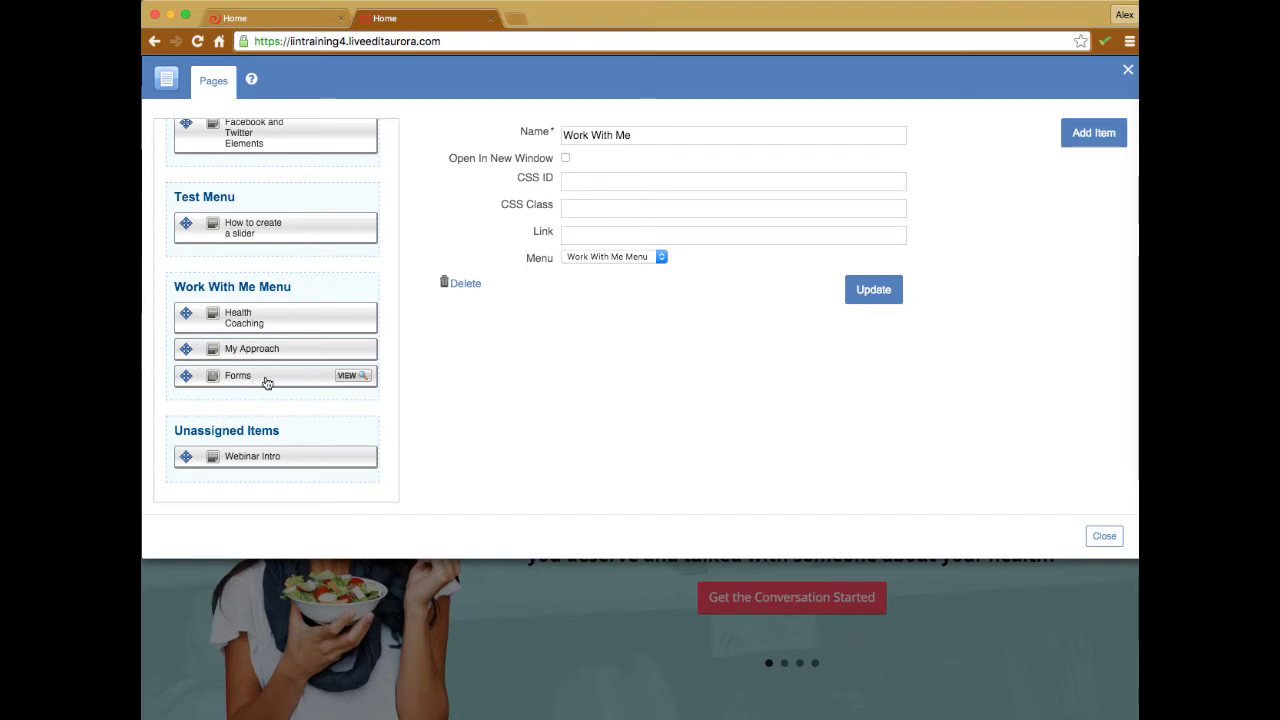
click(272, 18)
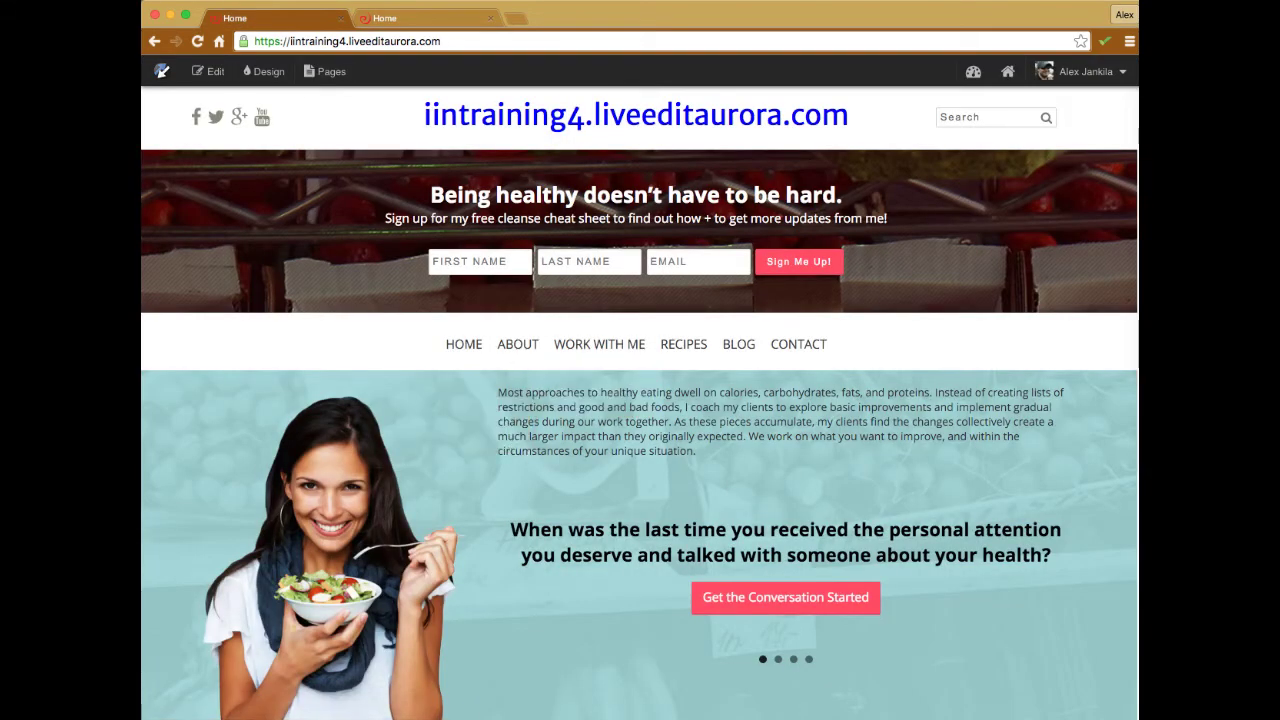
click(384, 20)
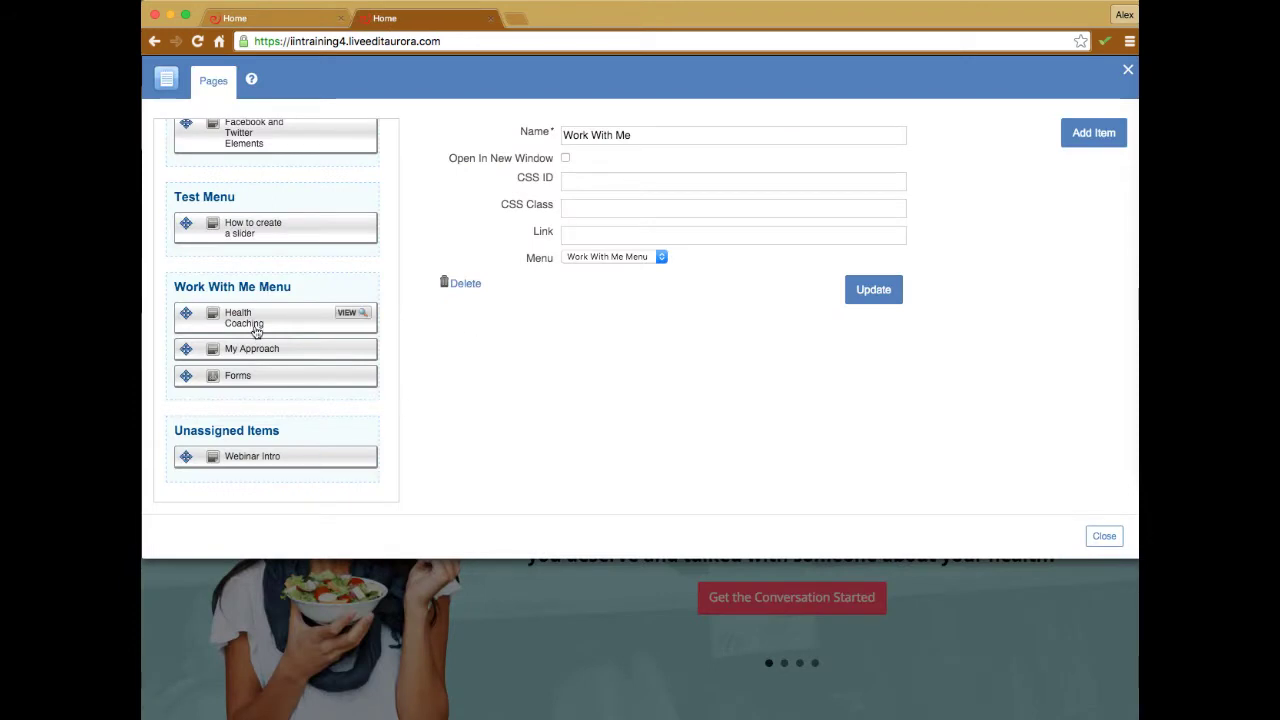
Move the Forms submenu from Work With Me Menu to Not in Menu and check the Work With Me dropdown on the Home page
scroll(268, 386, up, 3)
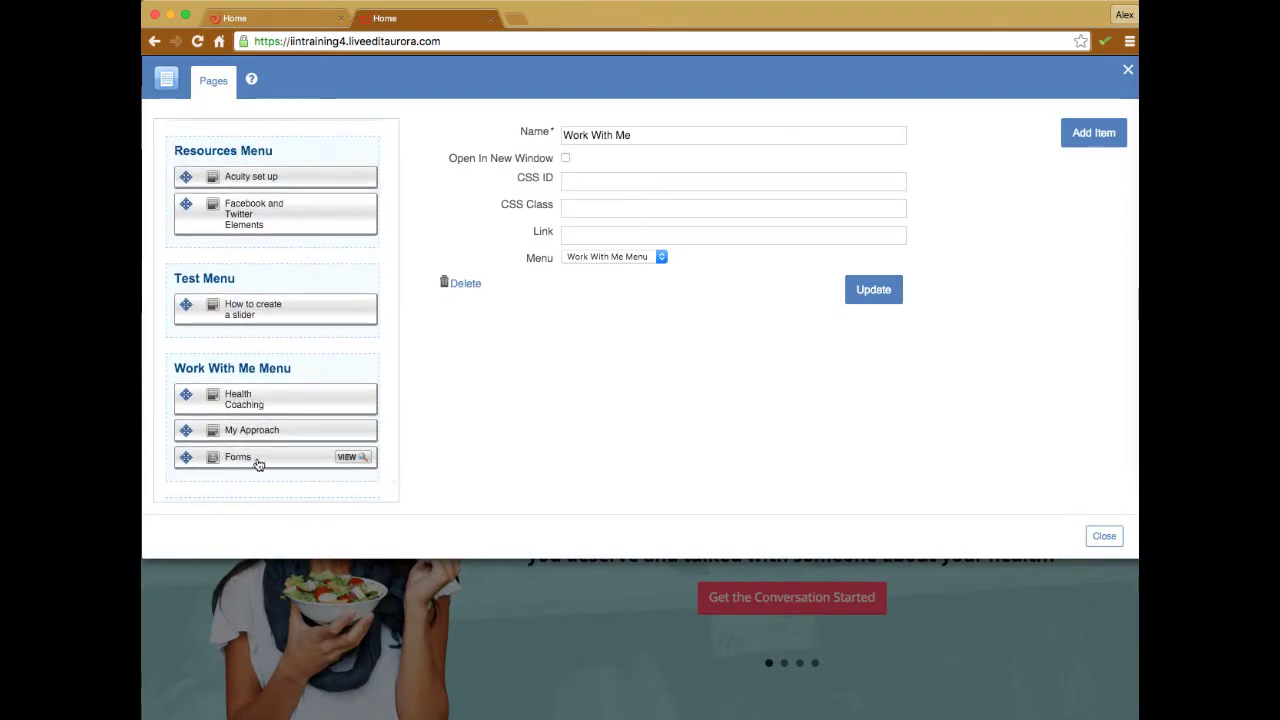
drag(258, 464, 262, 226)
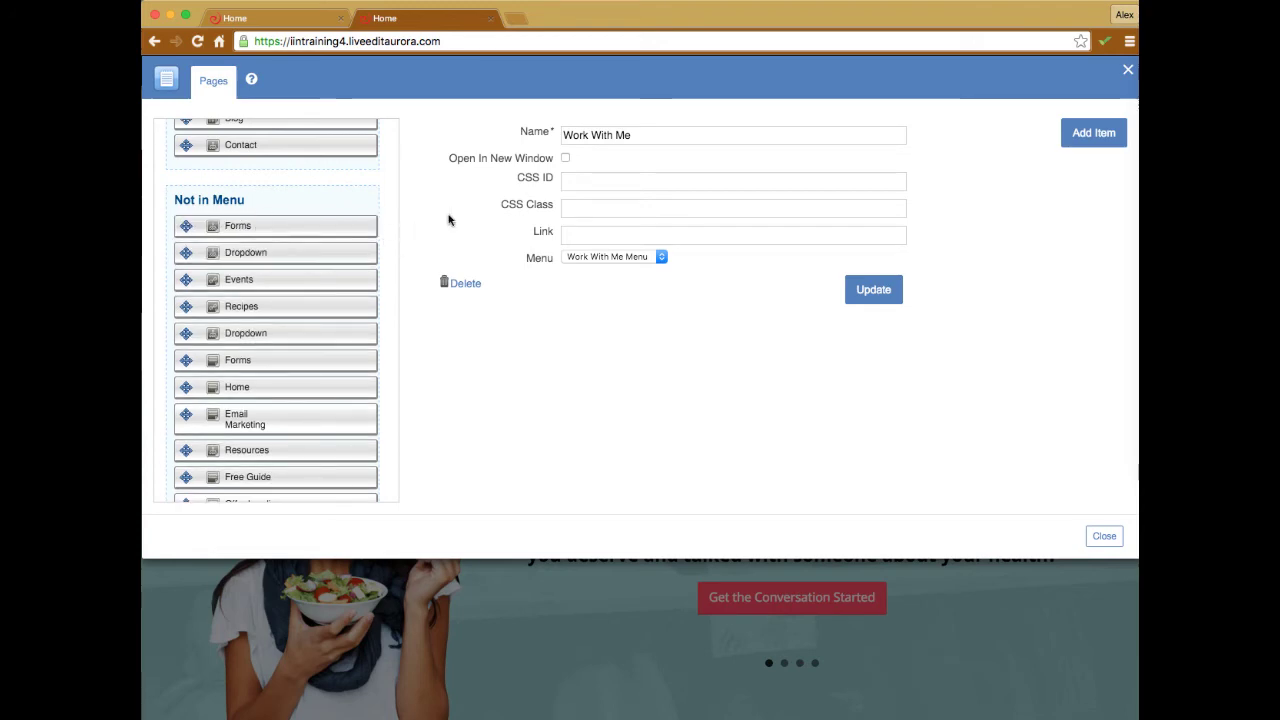
click(1127, 70)
mouse_move(1123, 72)
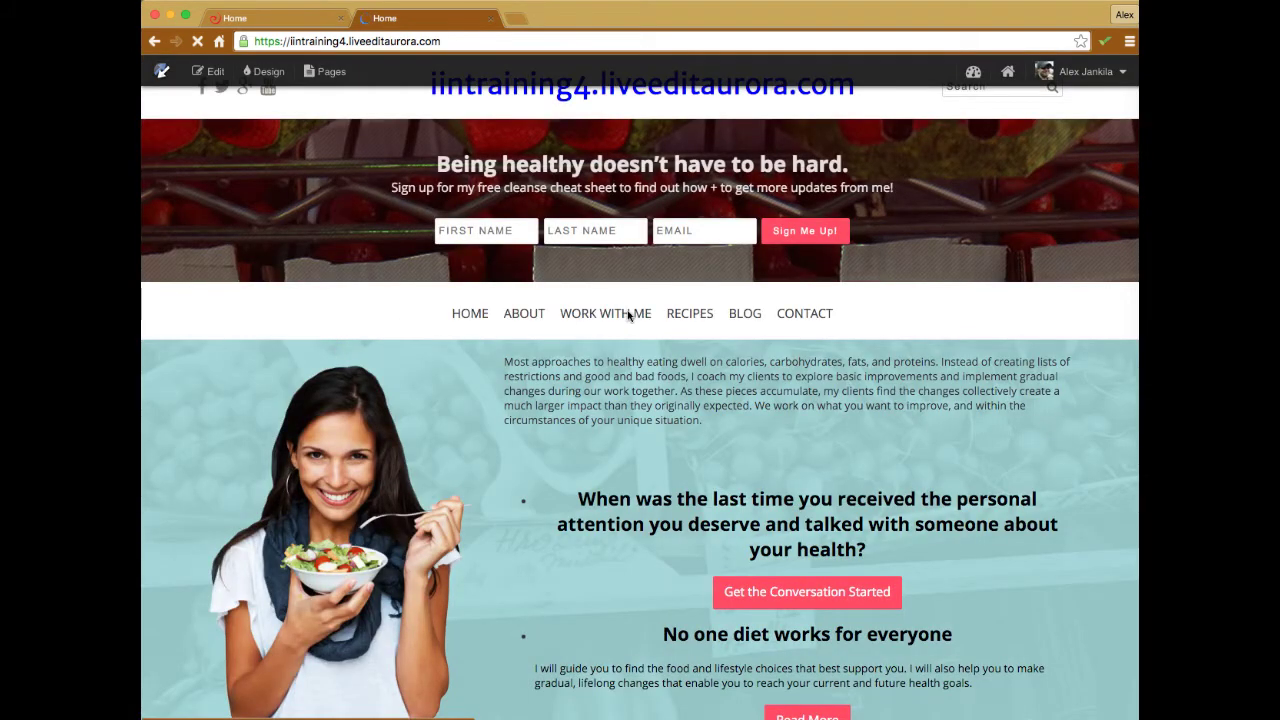
mouse_move(613, 356)
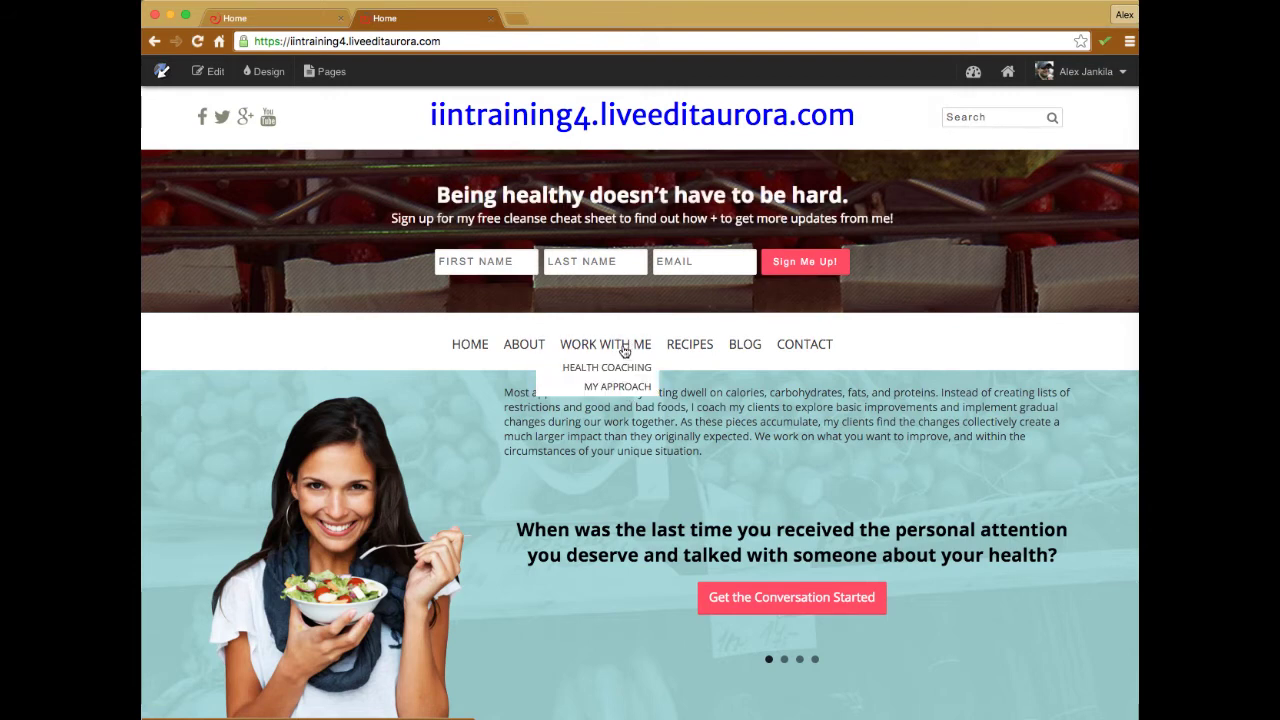
click(303, 20)
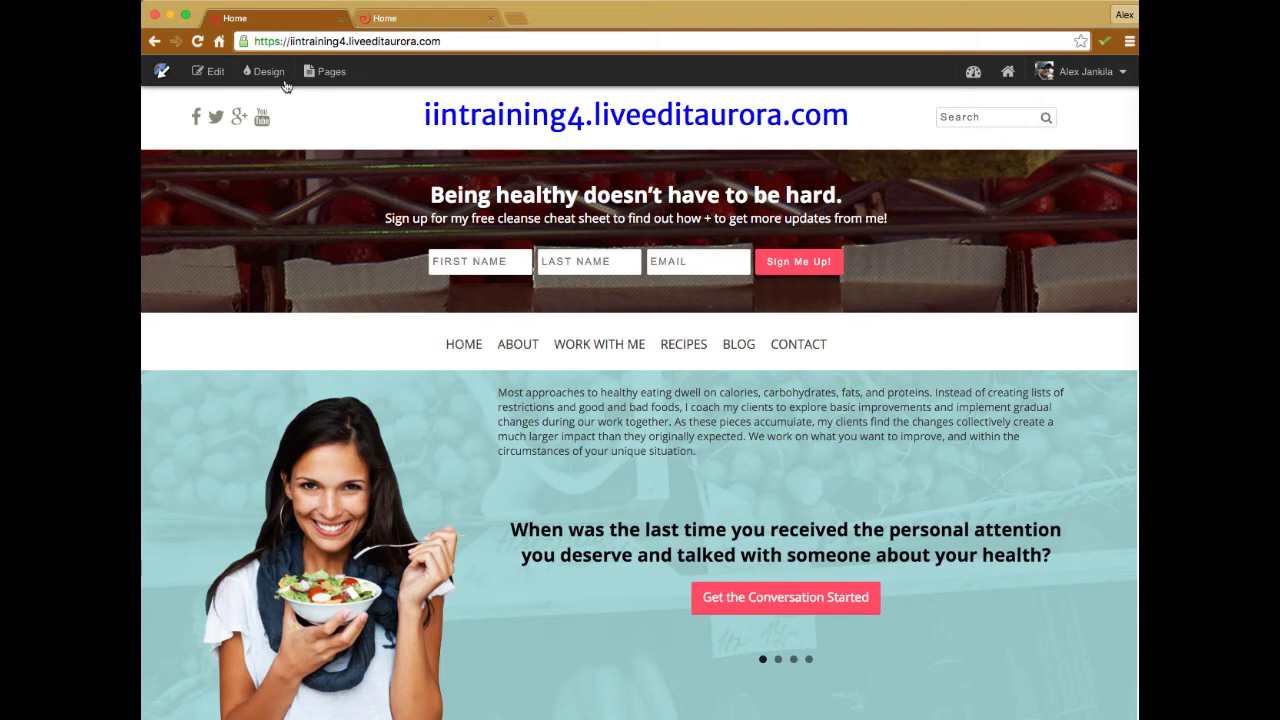
click(425, 20)
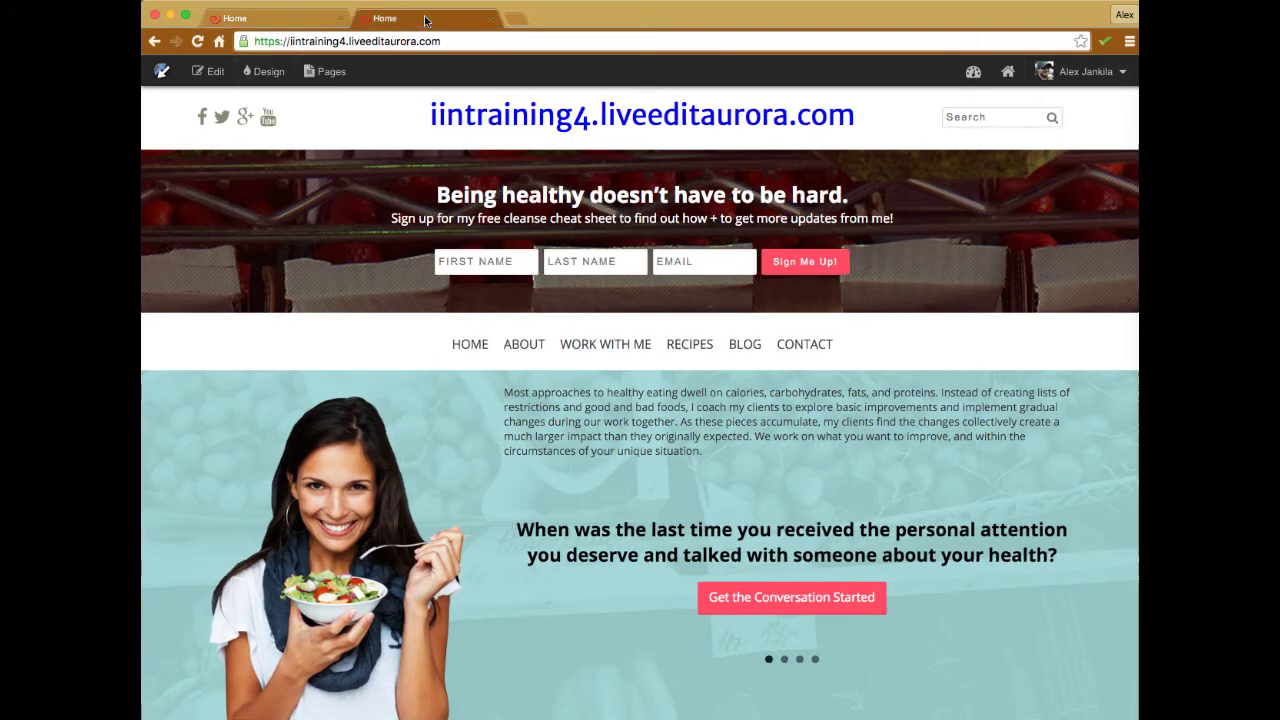
Move the Forms page from Not in Menu to the end of Work With Me Menu and close the page manager
click(331, 71)
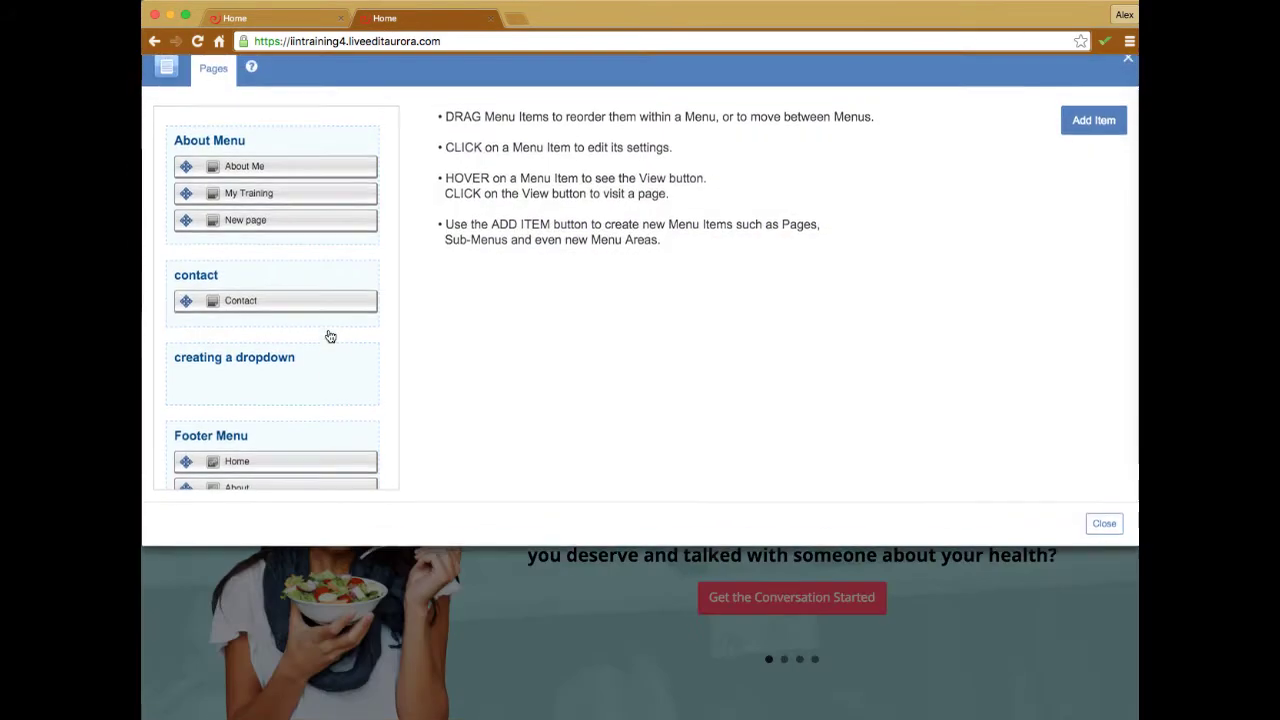
scroll(329, 356, down, 5)
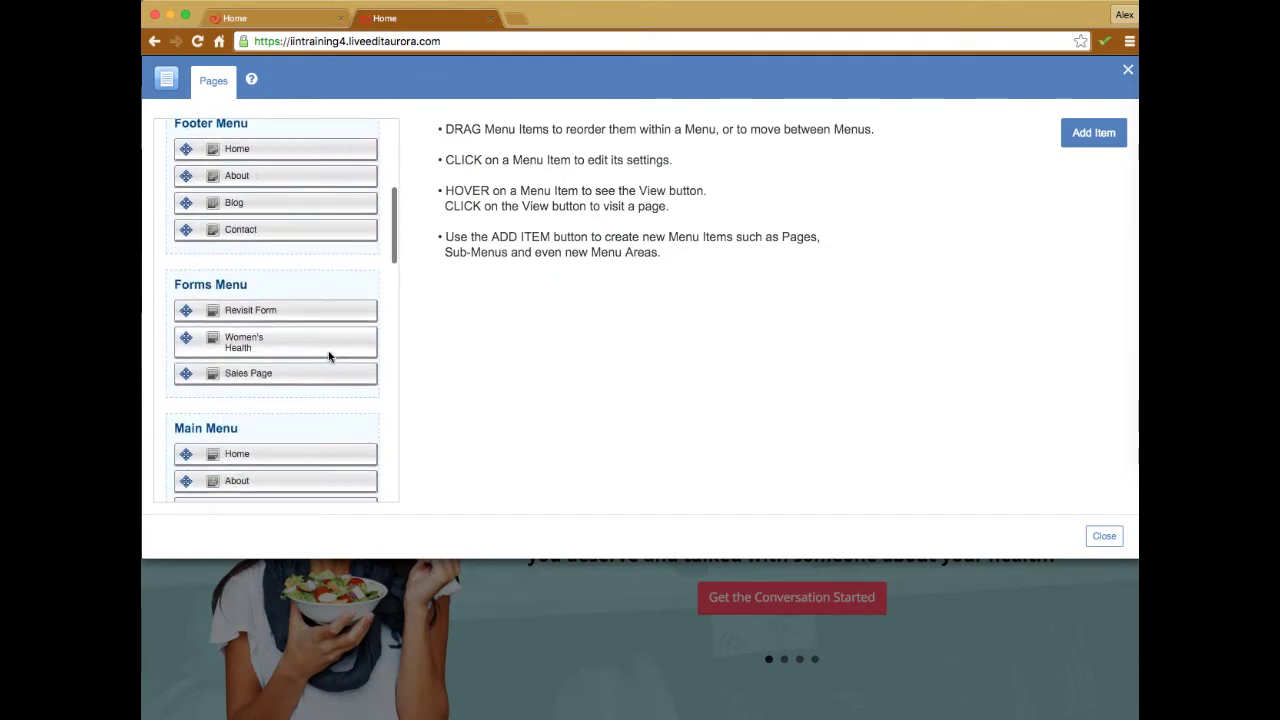
scroll(329, 356, down, 1)
scroll(329, 356, down, 15)
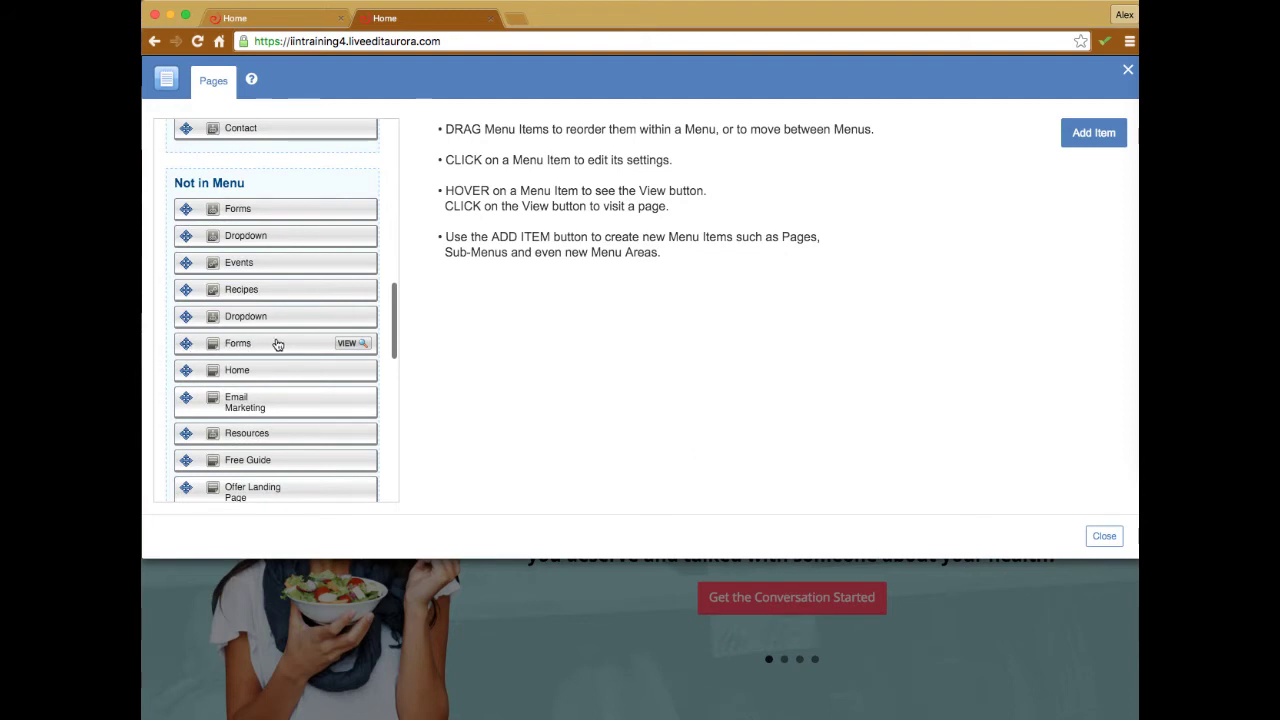
mouse_move(270, 351)
mouse_down()
mouse_move(280, 380)
mouse_move(263, 343)
mouse_up()
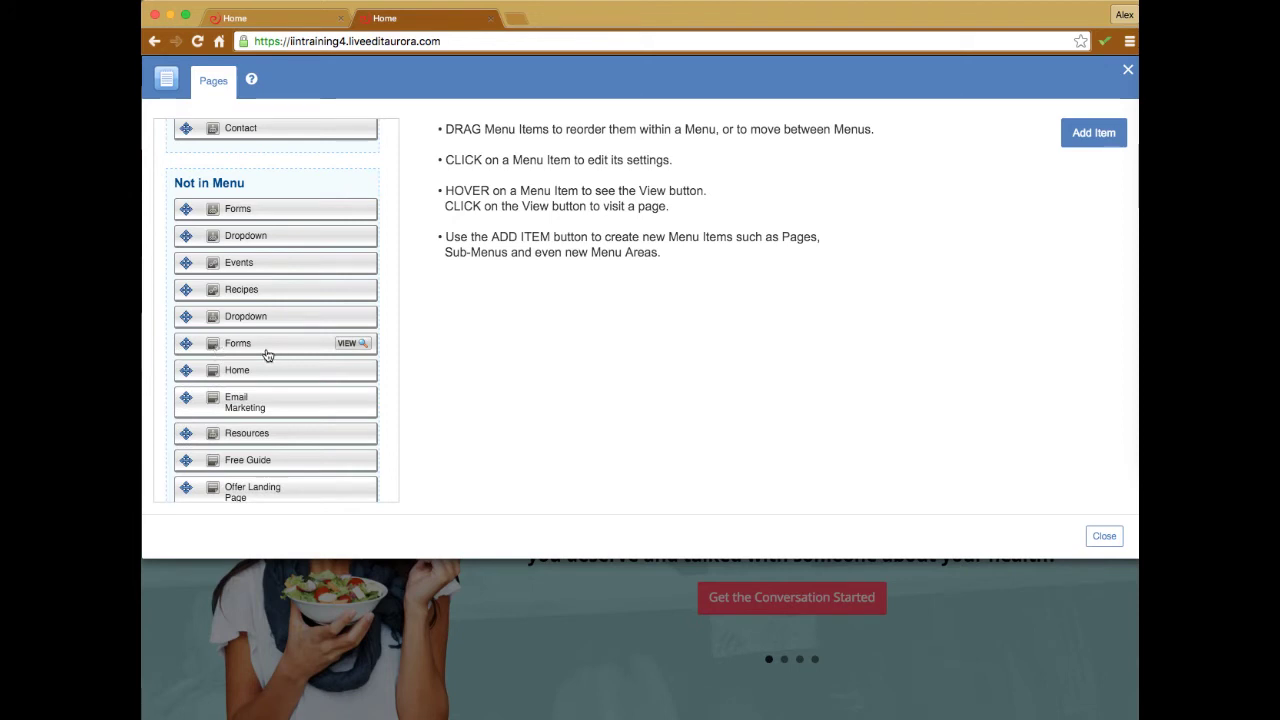
mouse_move(273, 345)
mouse_down()
mouse_move(303, 509)
mouse_move(283, 520)
mouse_move(297, 497)
mouse_move(283, 372)
mouse_move(266, 393)
mouse_move(274, 366)
mouse_move(274, 403)
mouse_move(278, 390)
mouse_up()
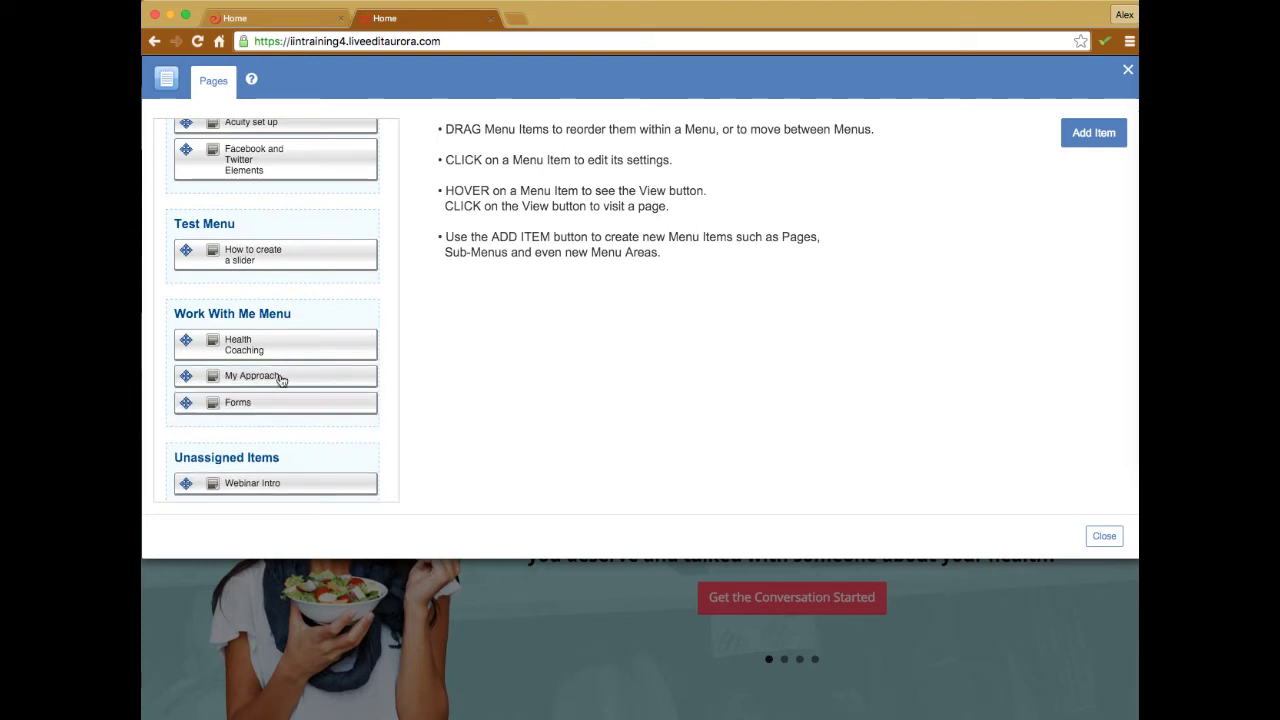
mouse_move(292, 352)
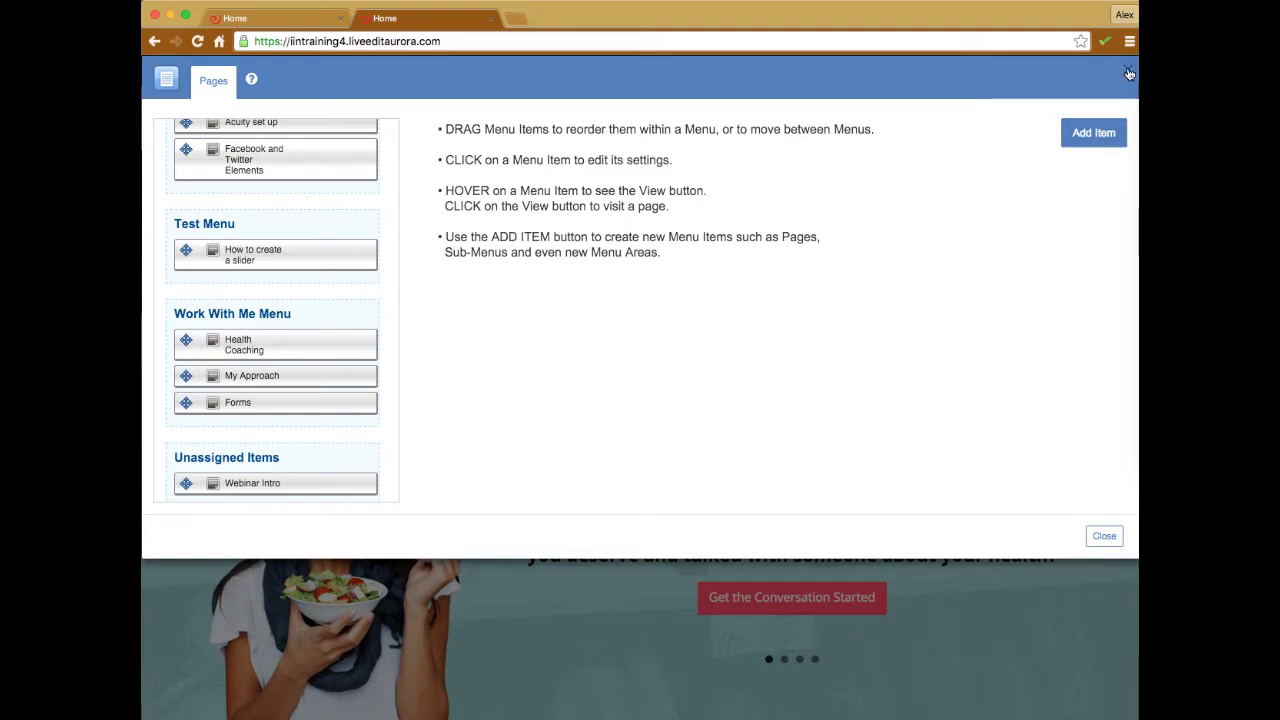
click(1104, 537)
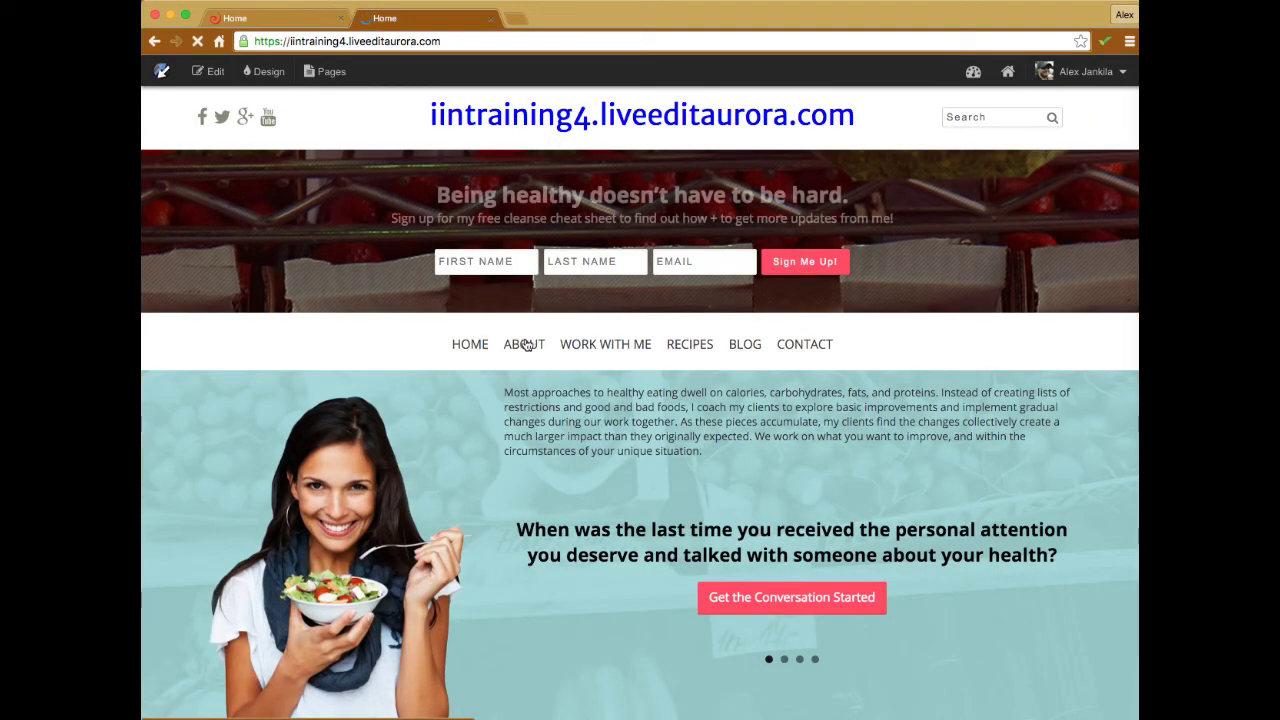
Open the Forms page from the site's Work With Me dropdown and look at its form links
mouse_move(614, 346)
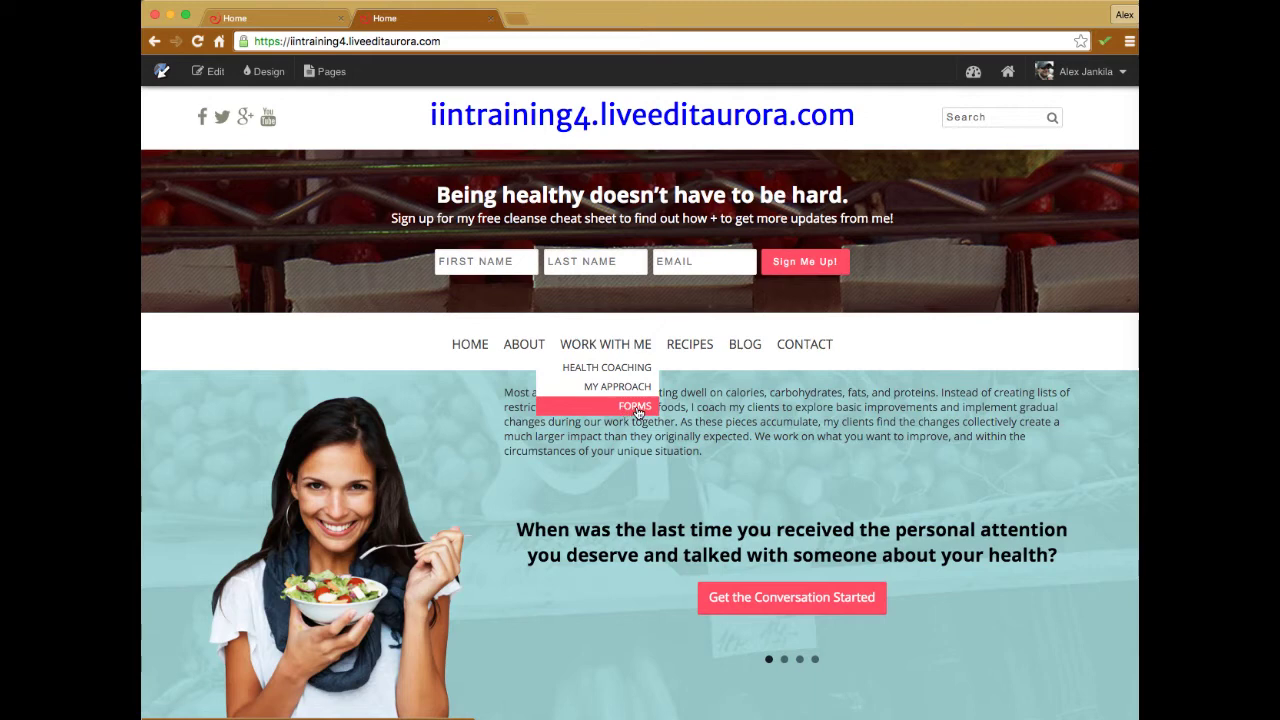
click(637, 408)
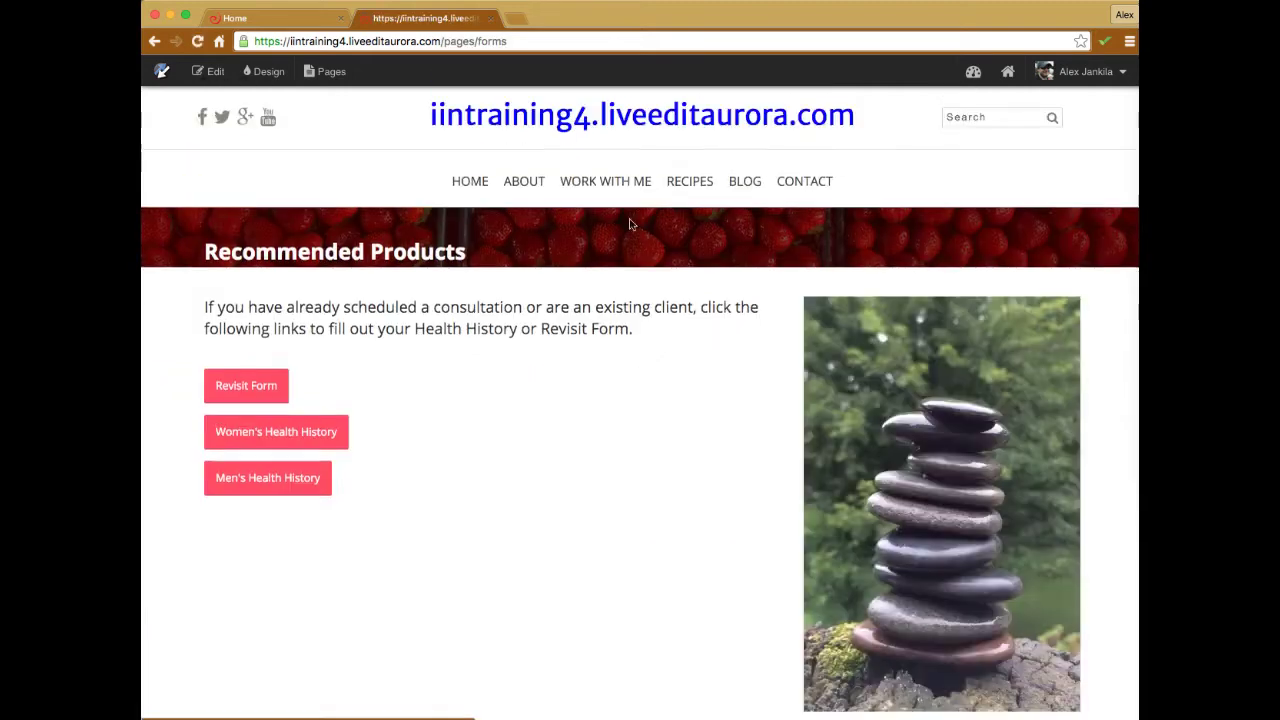
click(236, 396)
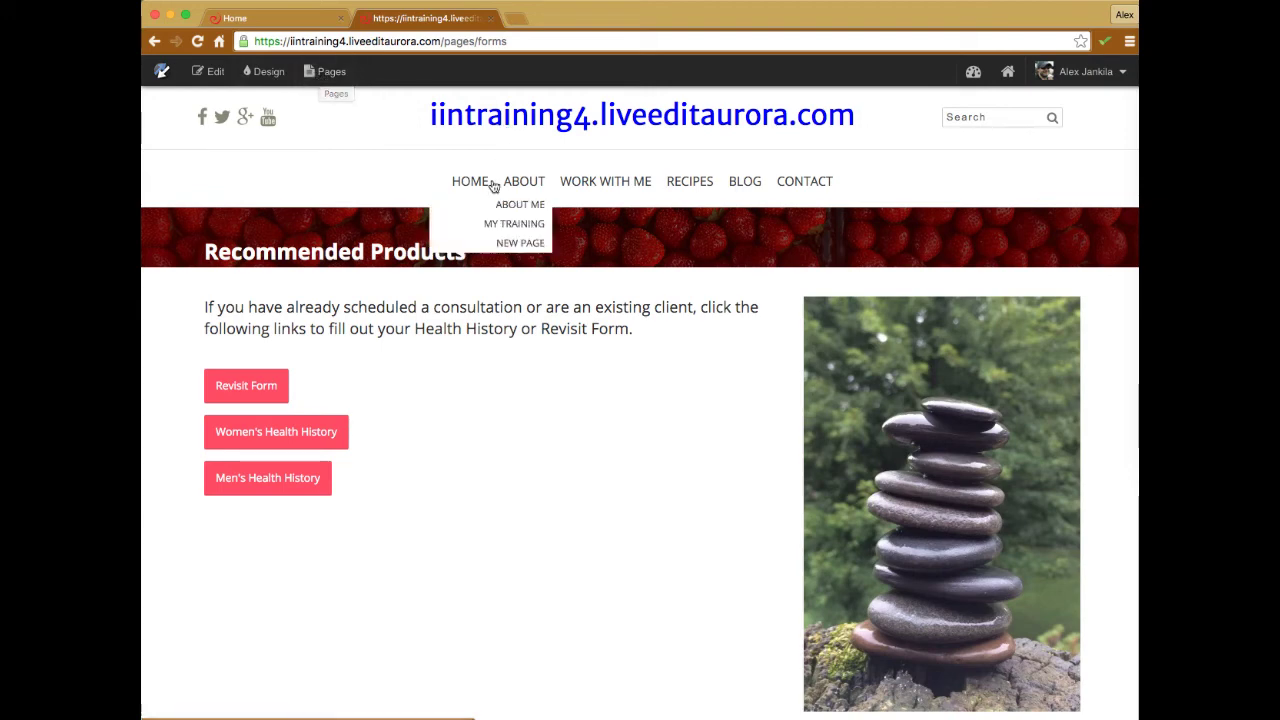
Open the page manager and look through its menu groups and the settings of New page at the end of Not in Menu
mouse_move(587, 184)
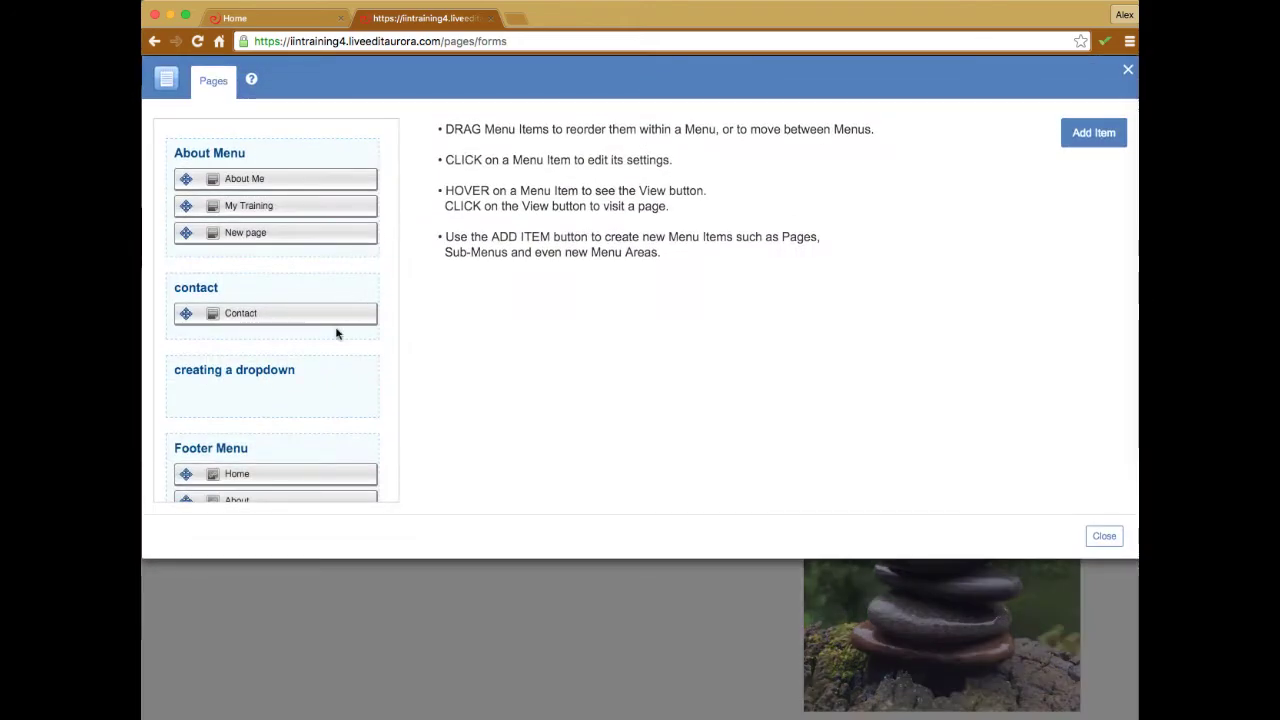
scroll(336, 333, down, 6)
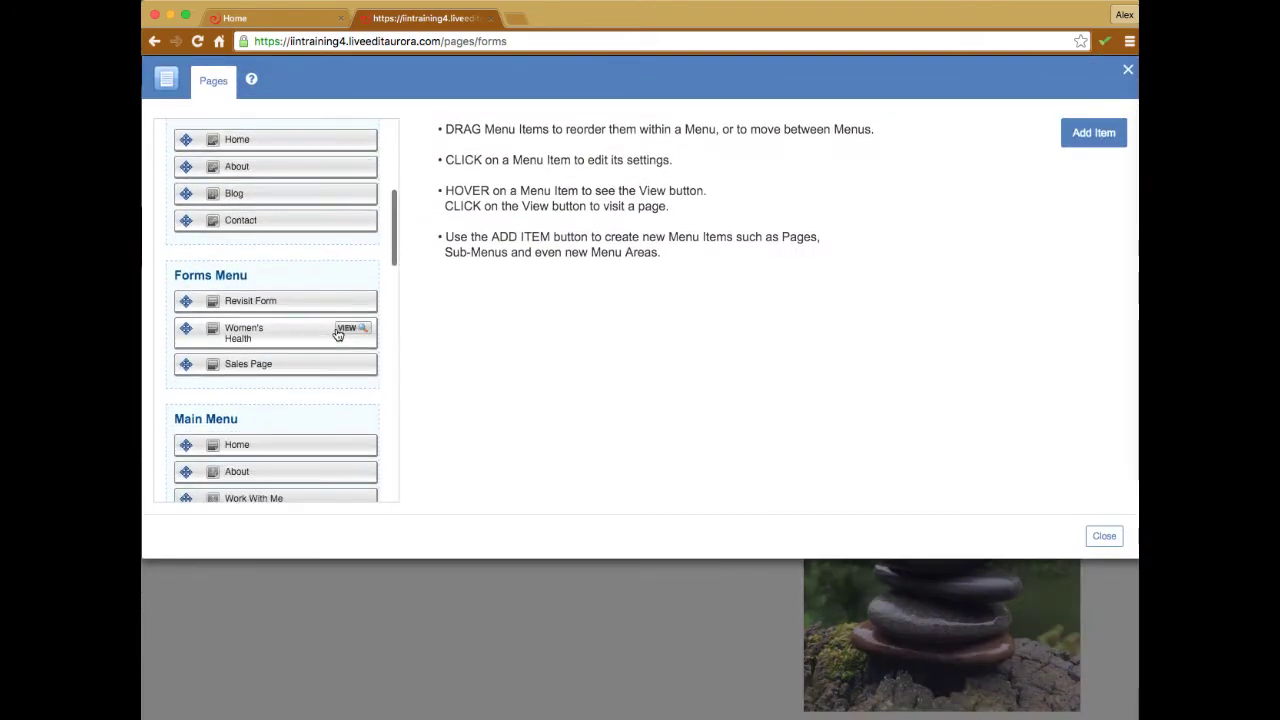
scroll(336, 333, down, 3)
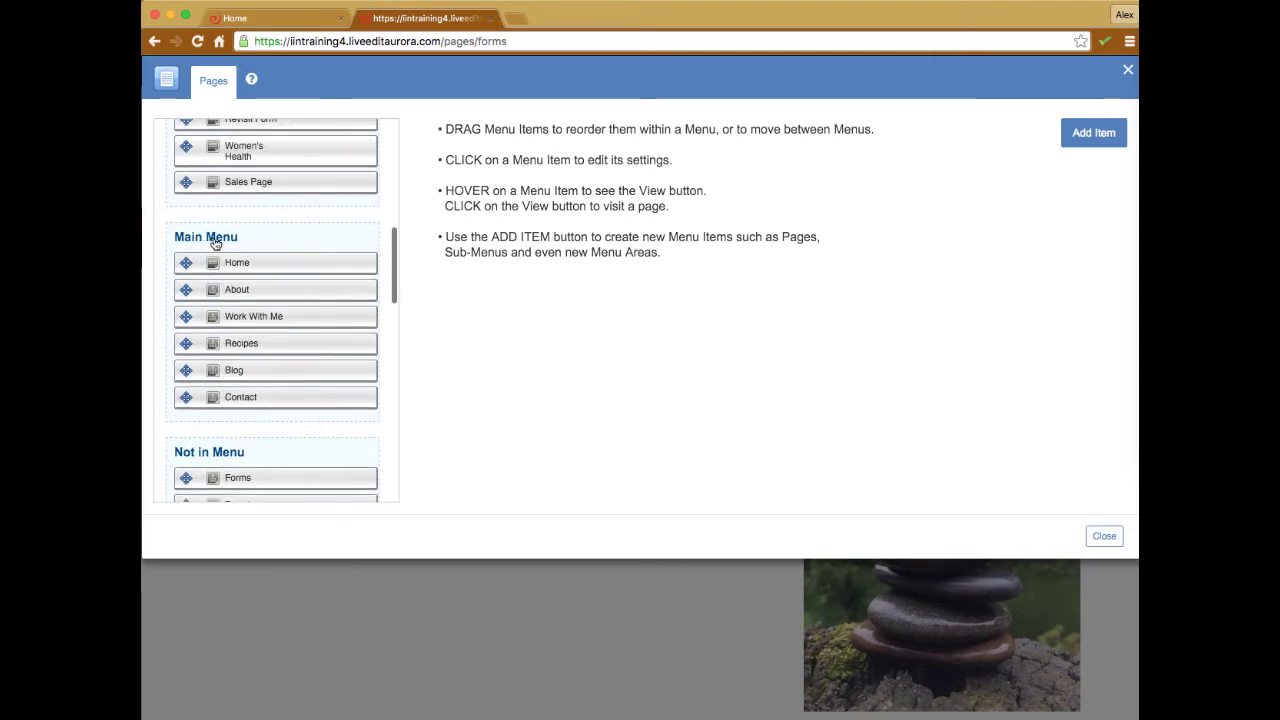
scroll(300, 352, down, 10)
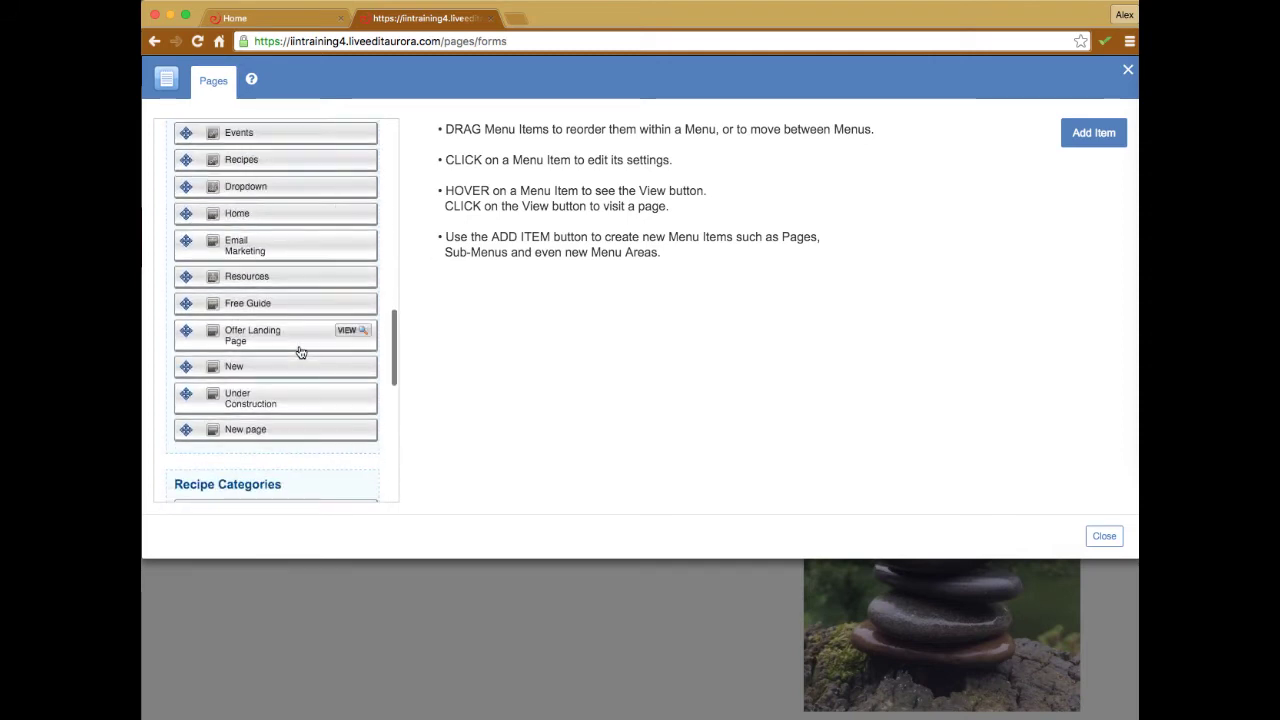
scroll(300, 352, down, 1)
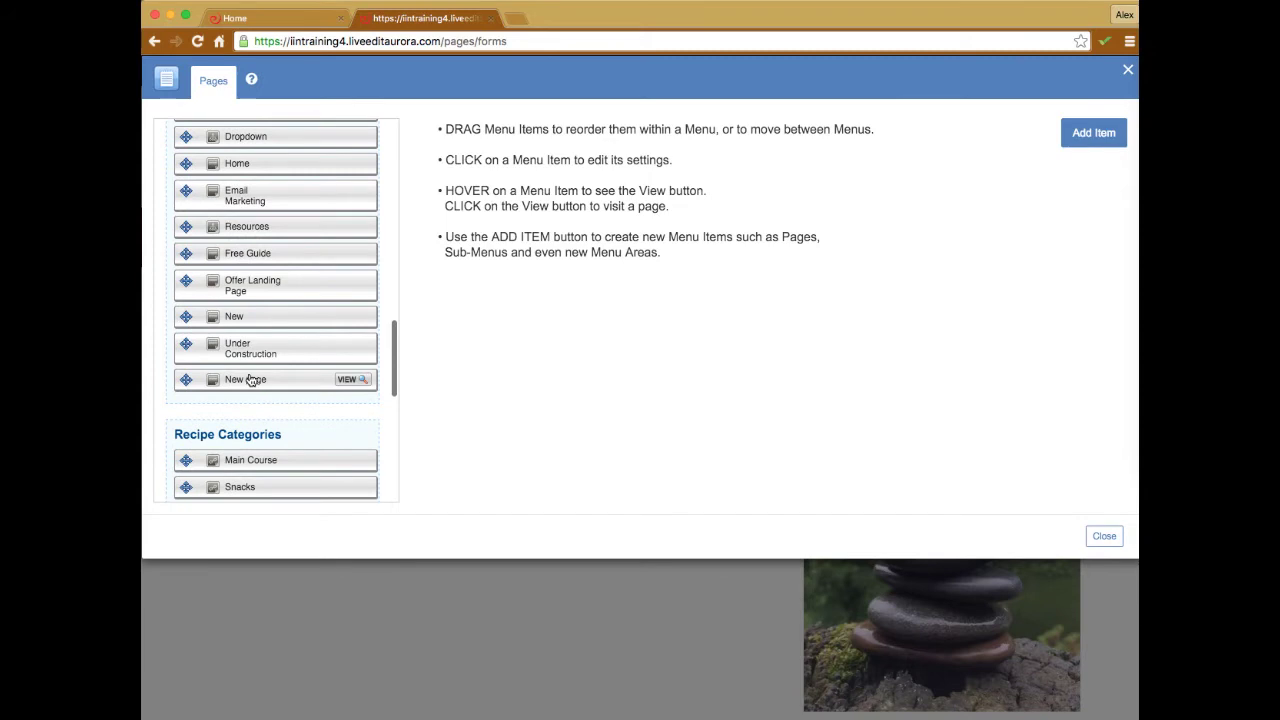
click(250, 381)
double_click(622, 134)
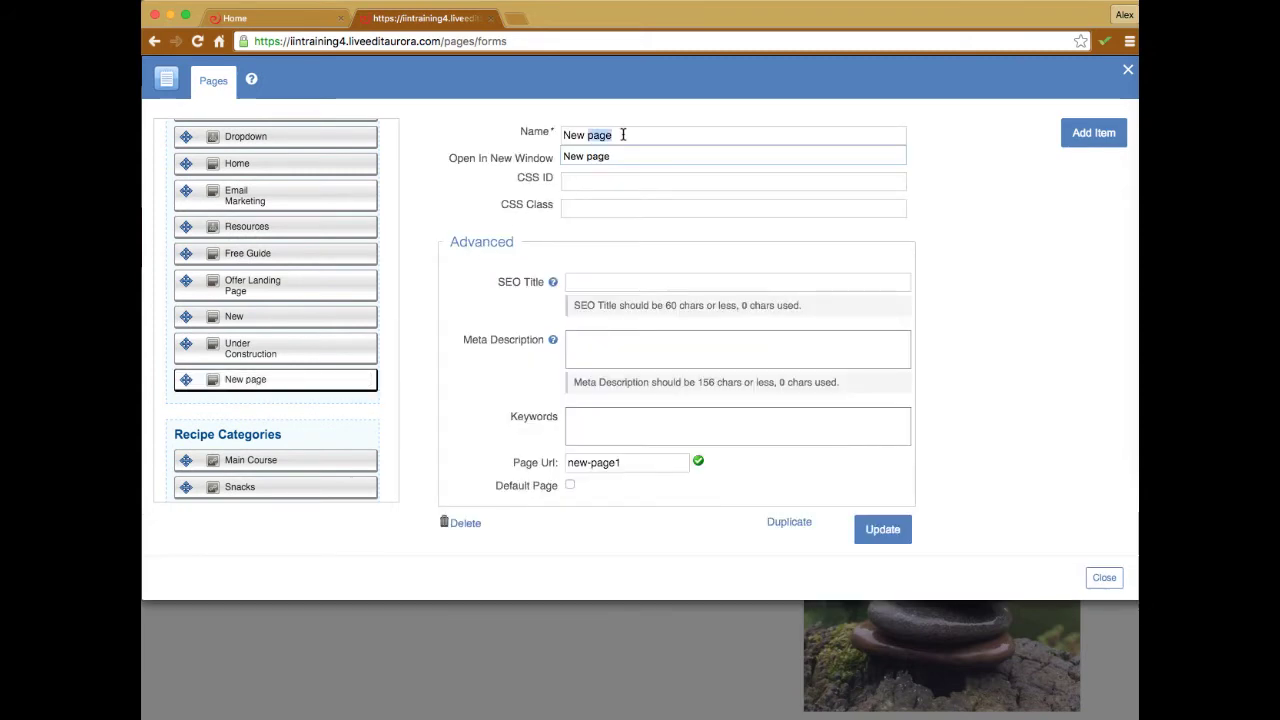
click(394, 240)
mouse_move(255, 390)
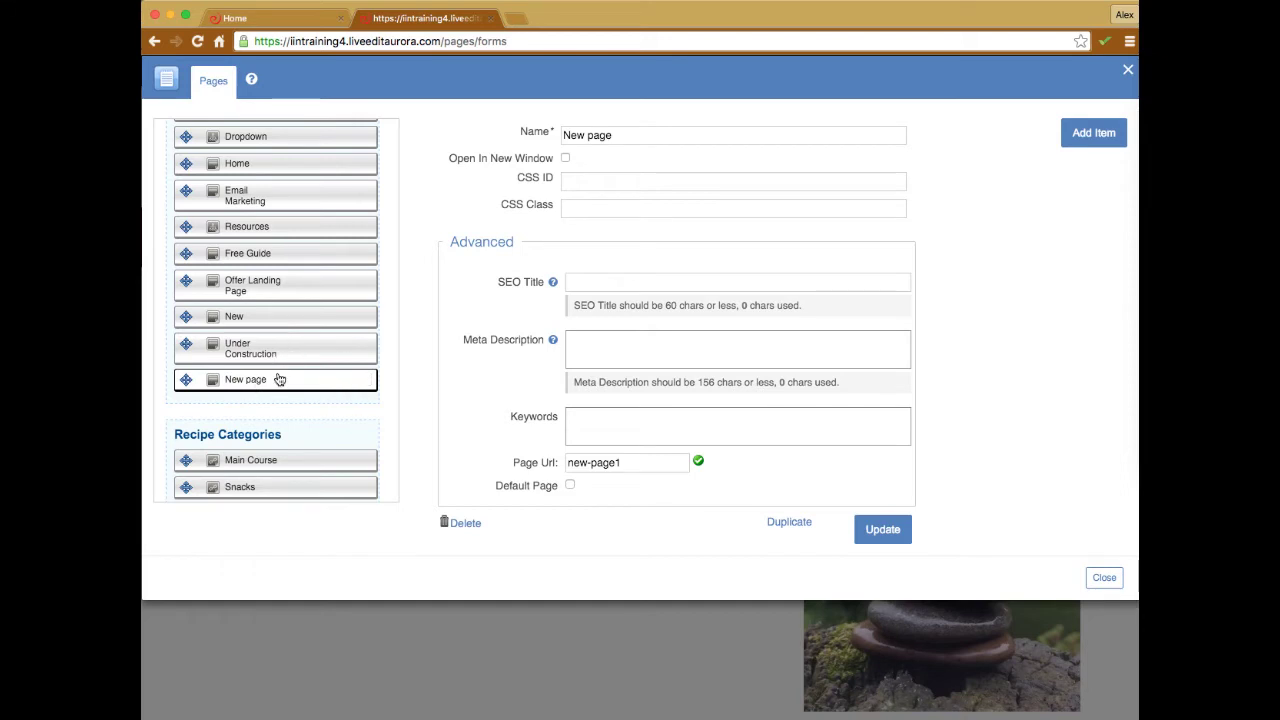
Move New page from Not in Menu into Main Menu between Blog and Contact and close the page manager
scroll(394, 288, up, 2)
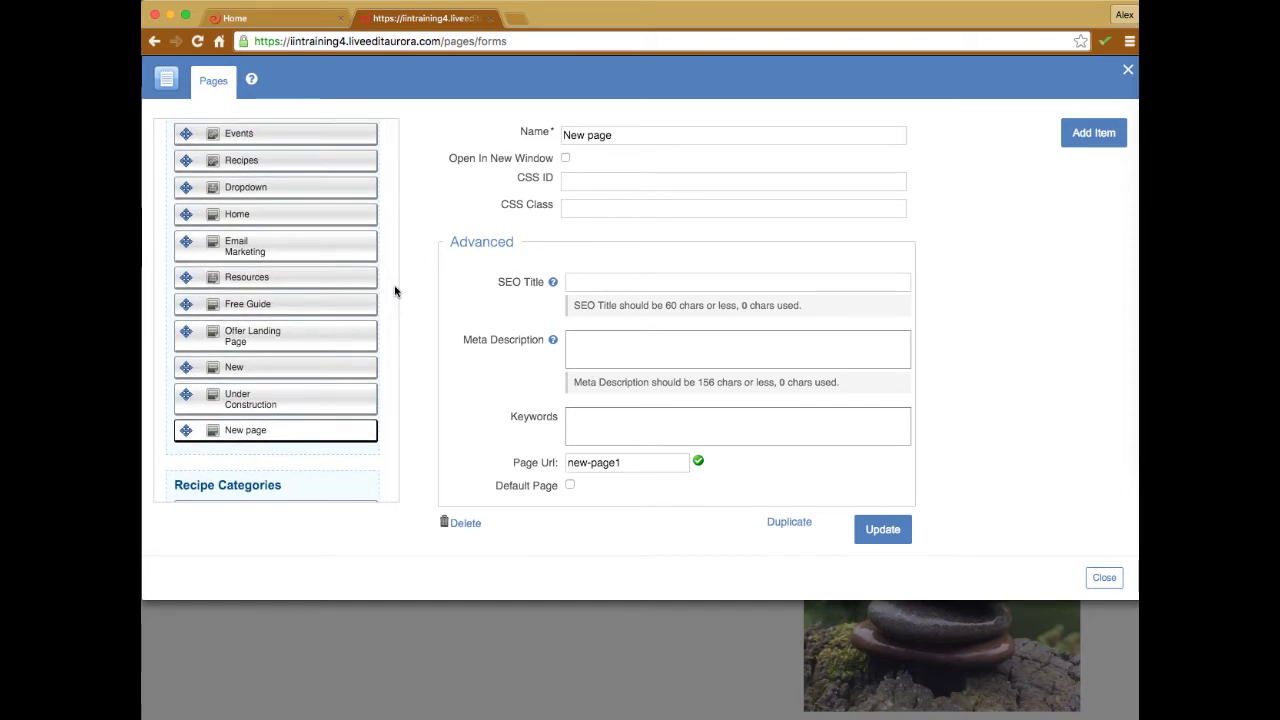
scroll(394, 288, up, 2)
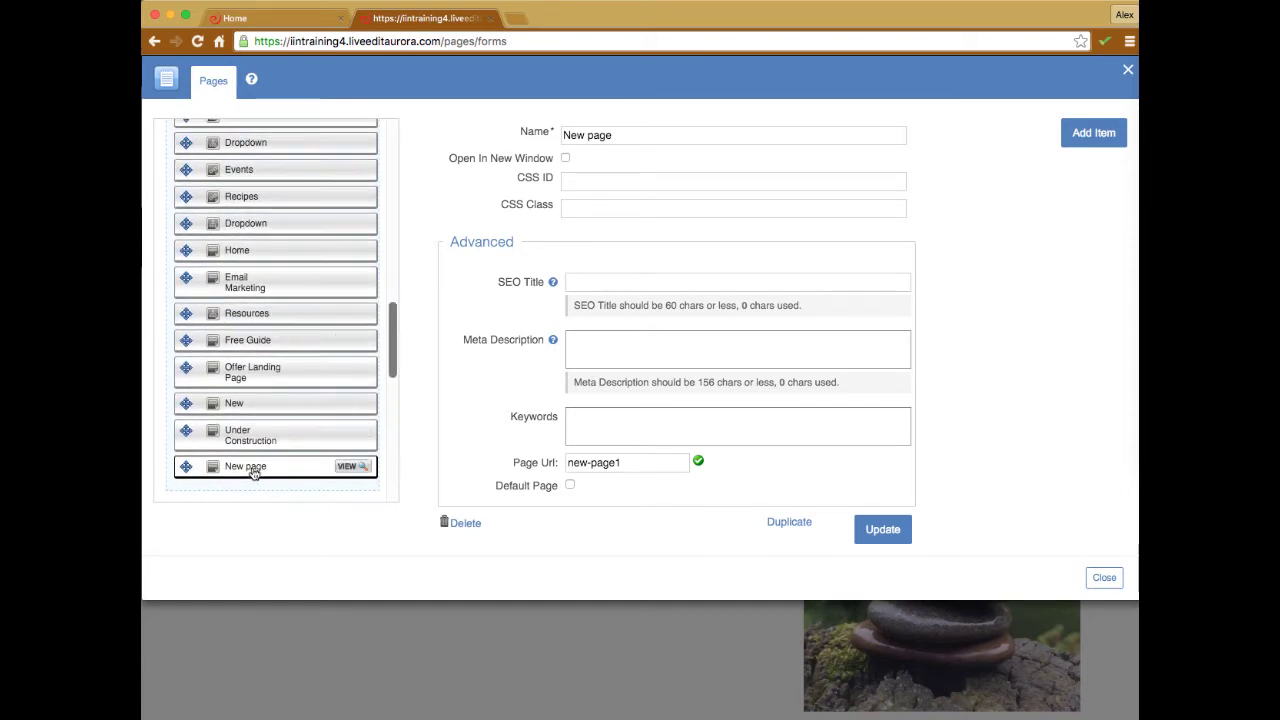
drag(247, 470, 268, 390)
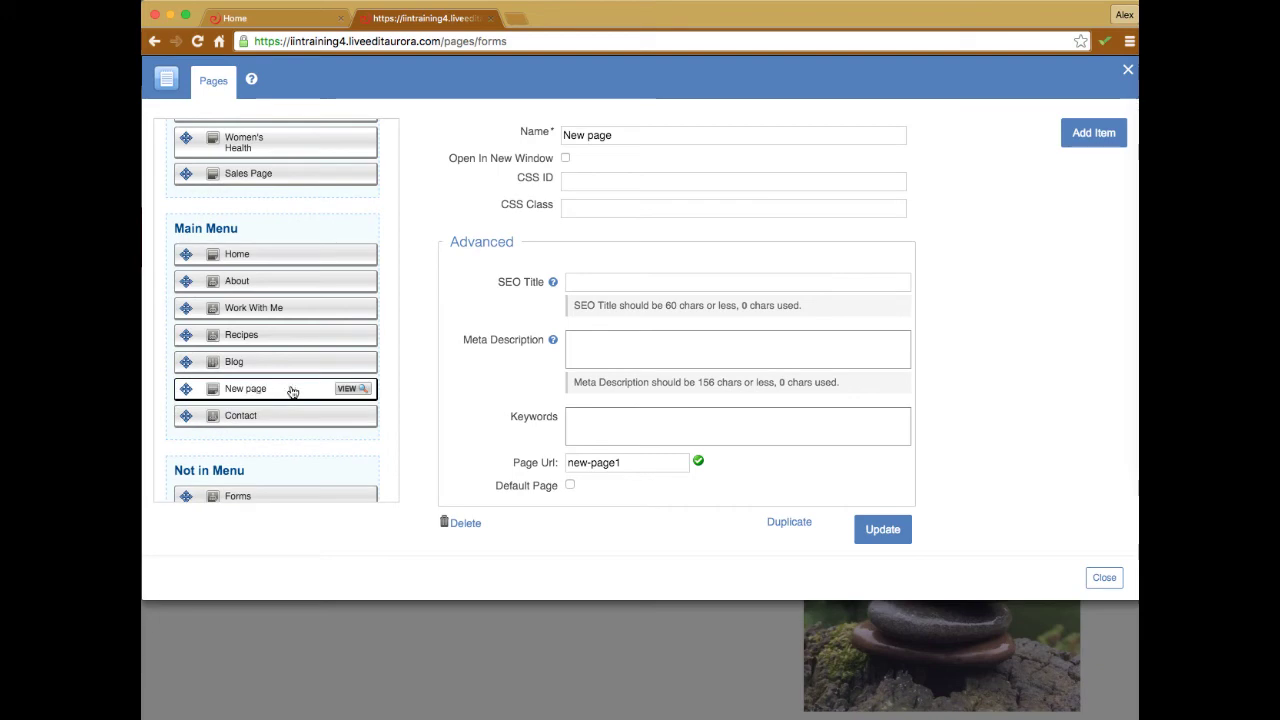
click(1104, 577)
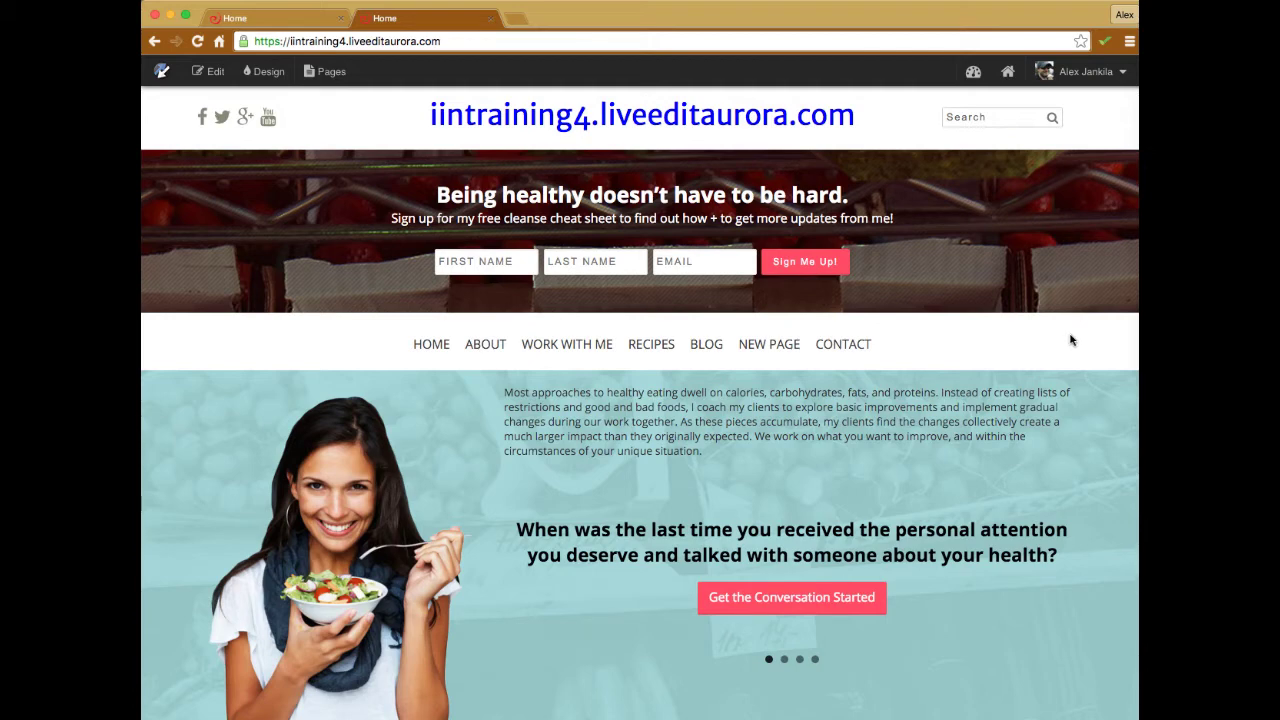
Open New Page from the site's main navigation and switch it to editing to see its content areas
scroll(1070, 341, down, 1)
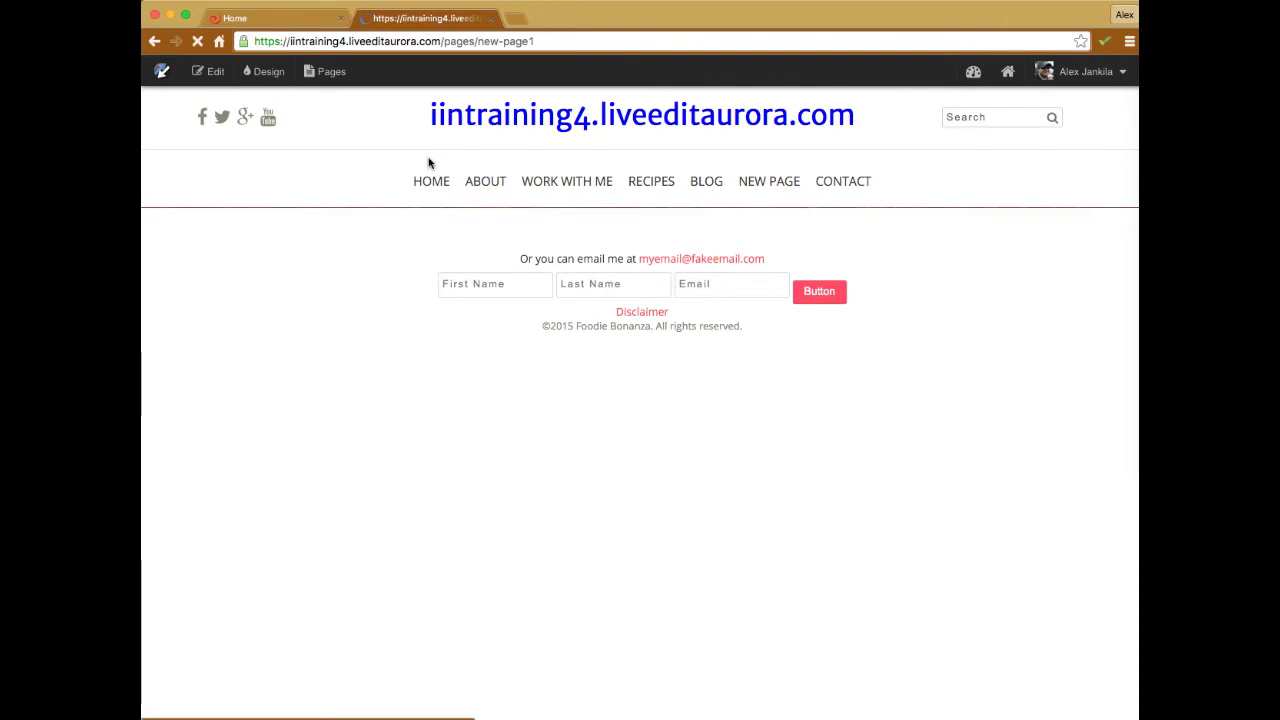
click(208, 71)
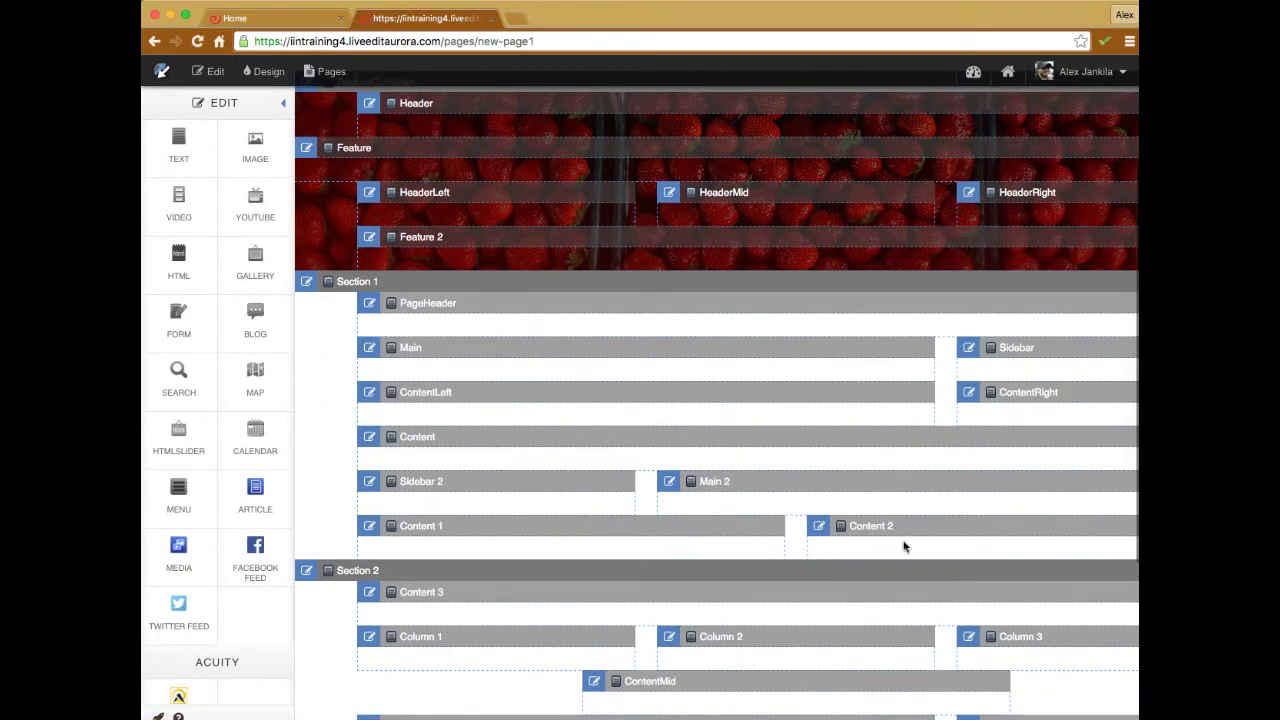
scroll(862, 350, down, 2)
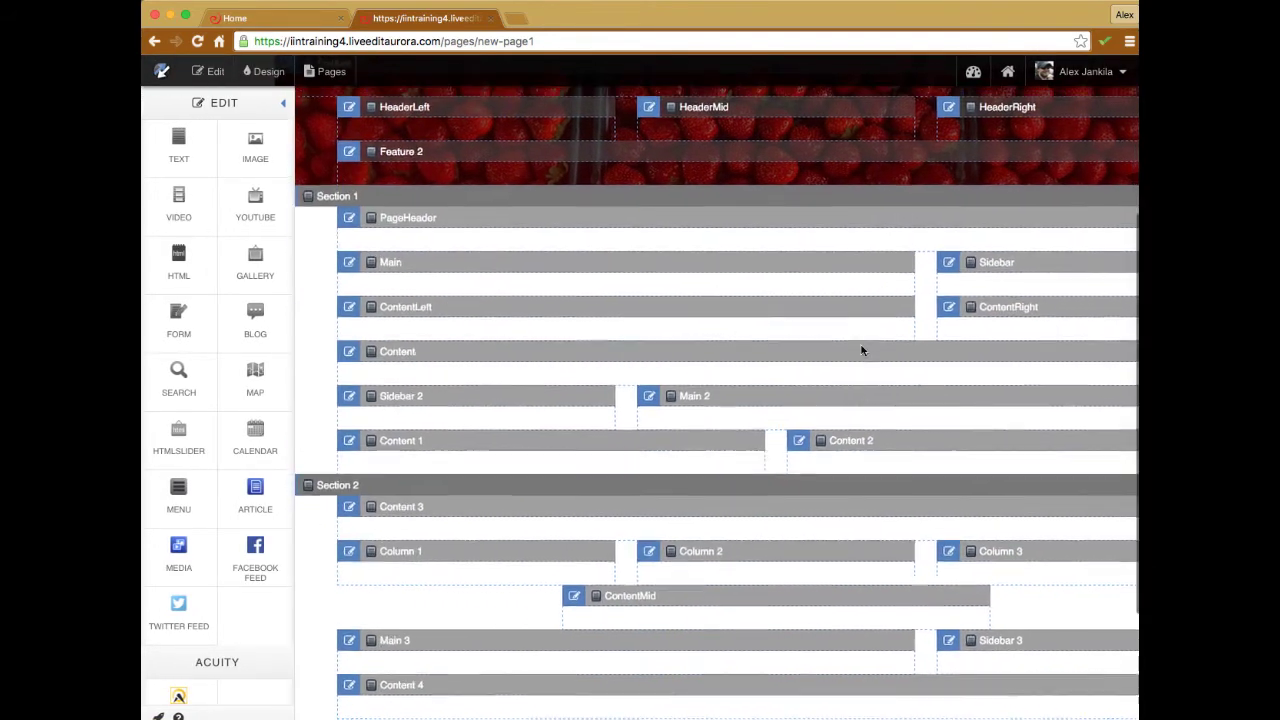
scroll(862, 350, up, 1)
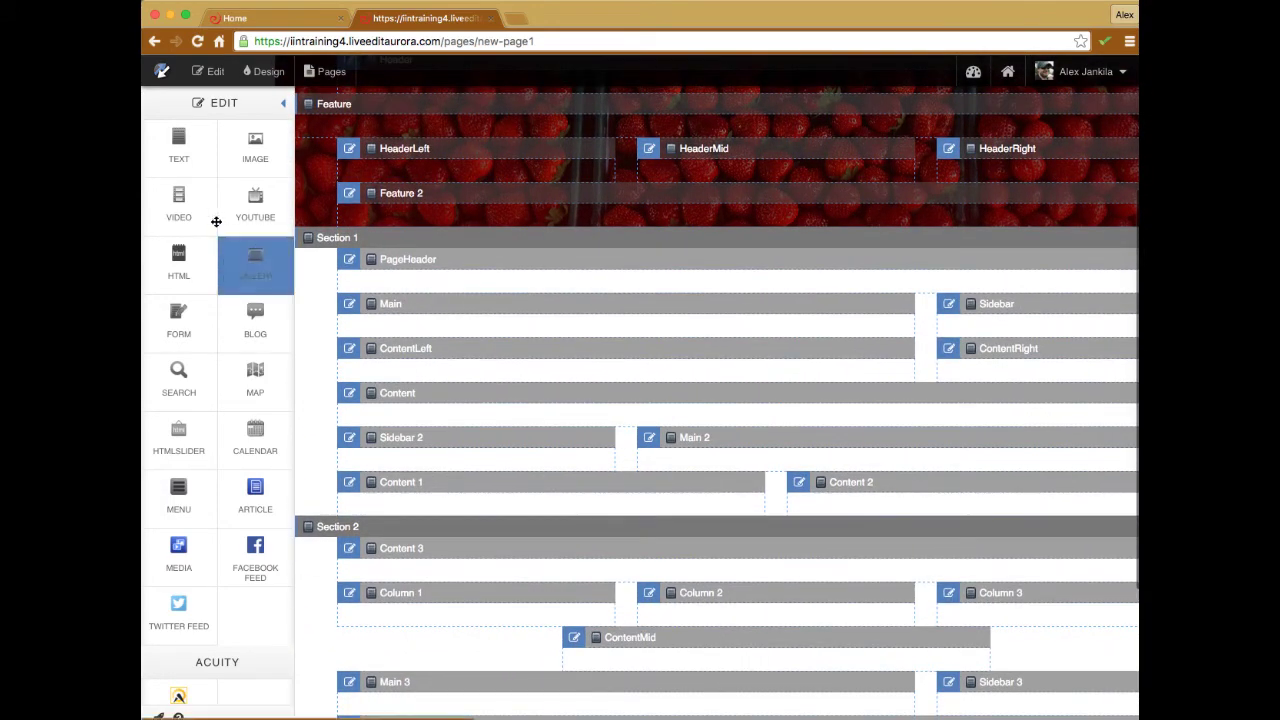
Add a text element reading "Test content" to the PageHeader area, save it and leave editing
drag(184, 146, 539, 280)
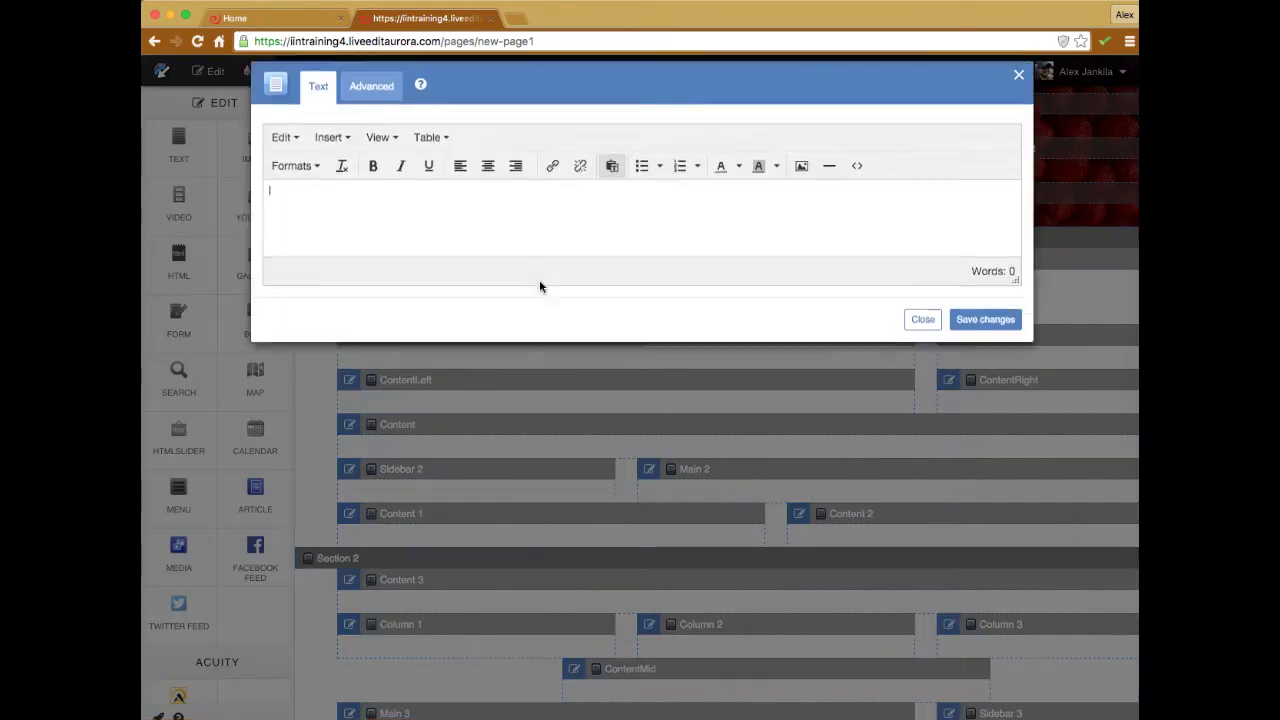
text(T)
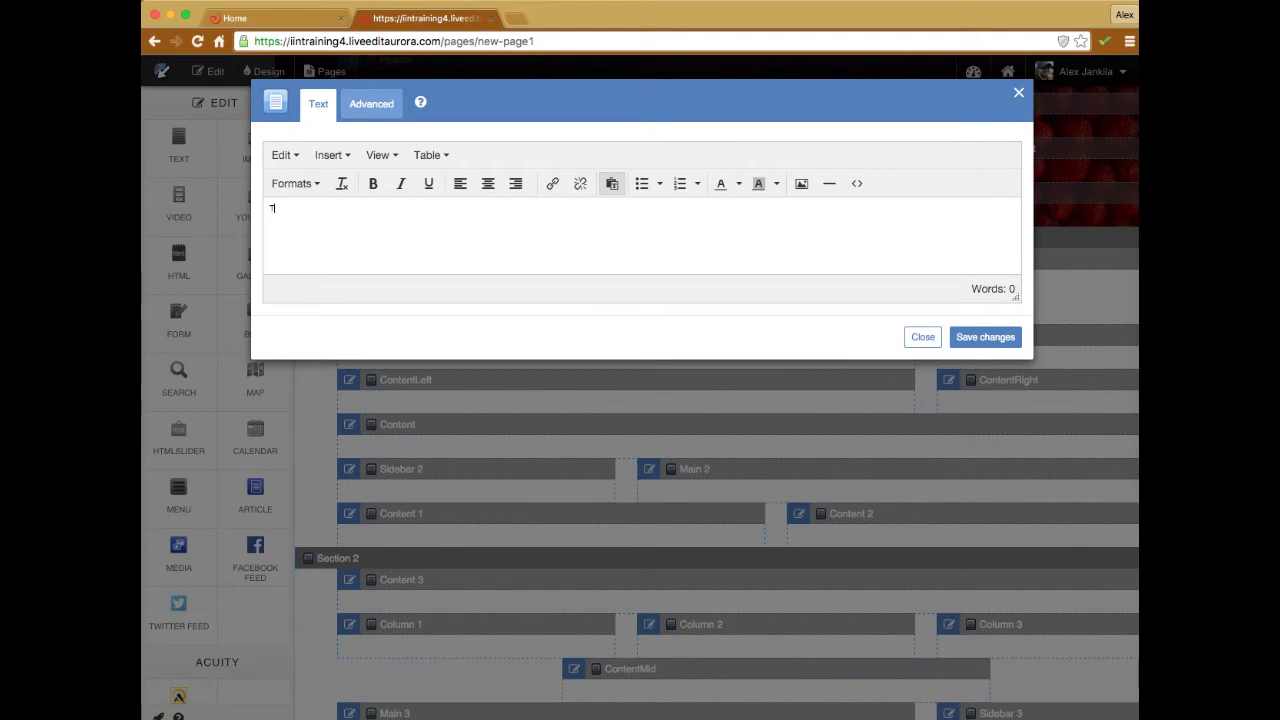
text(est content)
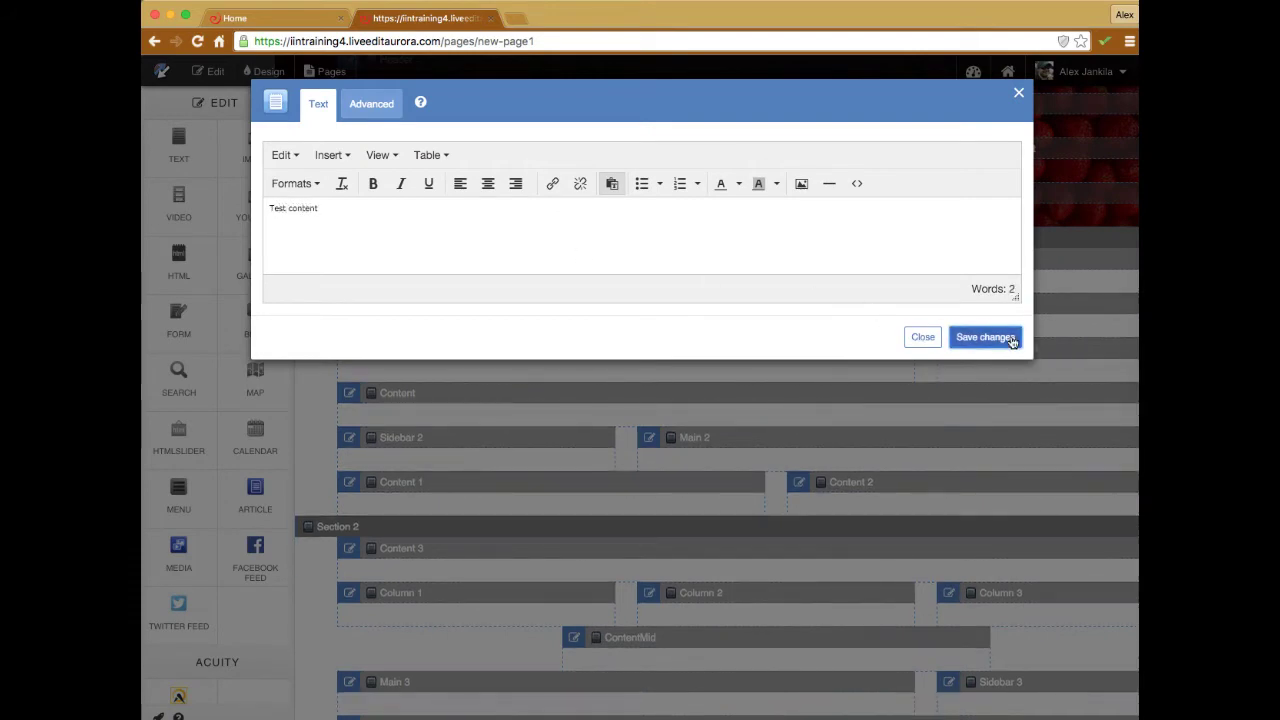
click(1008, 337)
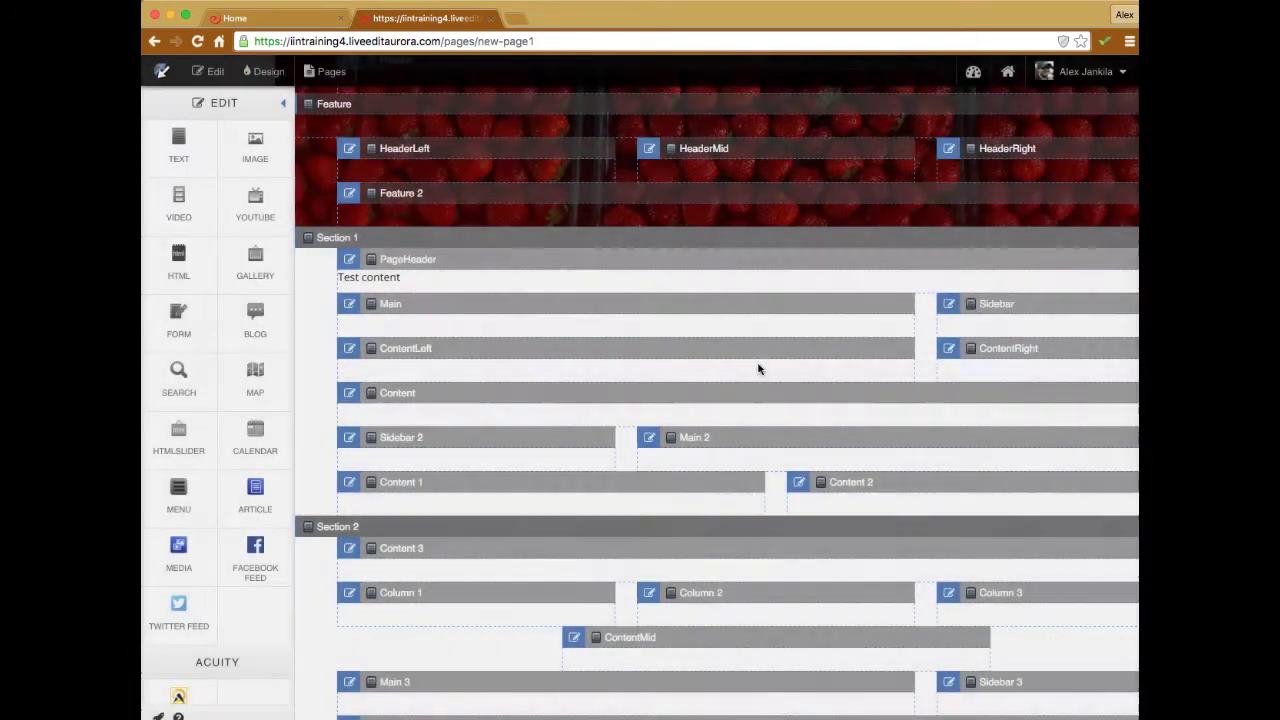
click(210, 72)
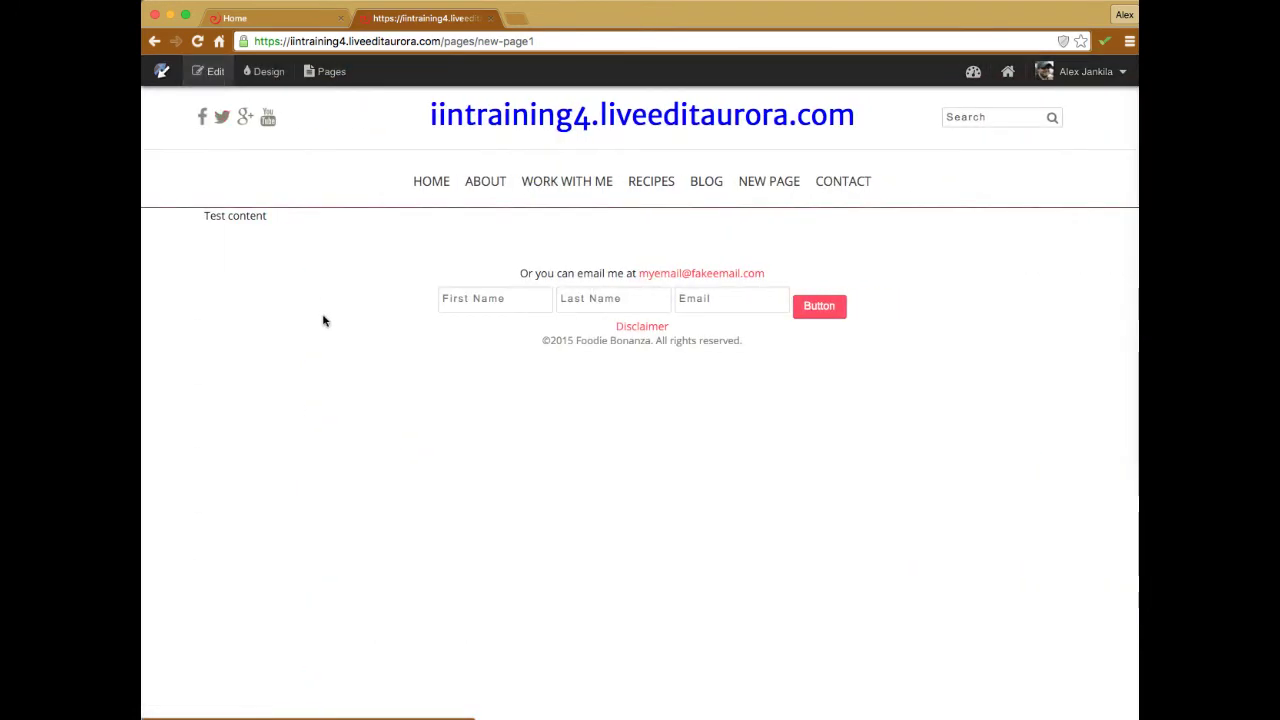
Move the "Test content" text from the PageHeader area to ContentLeft and leave editing
click(210, 74)
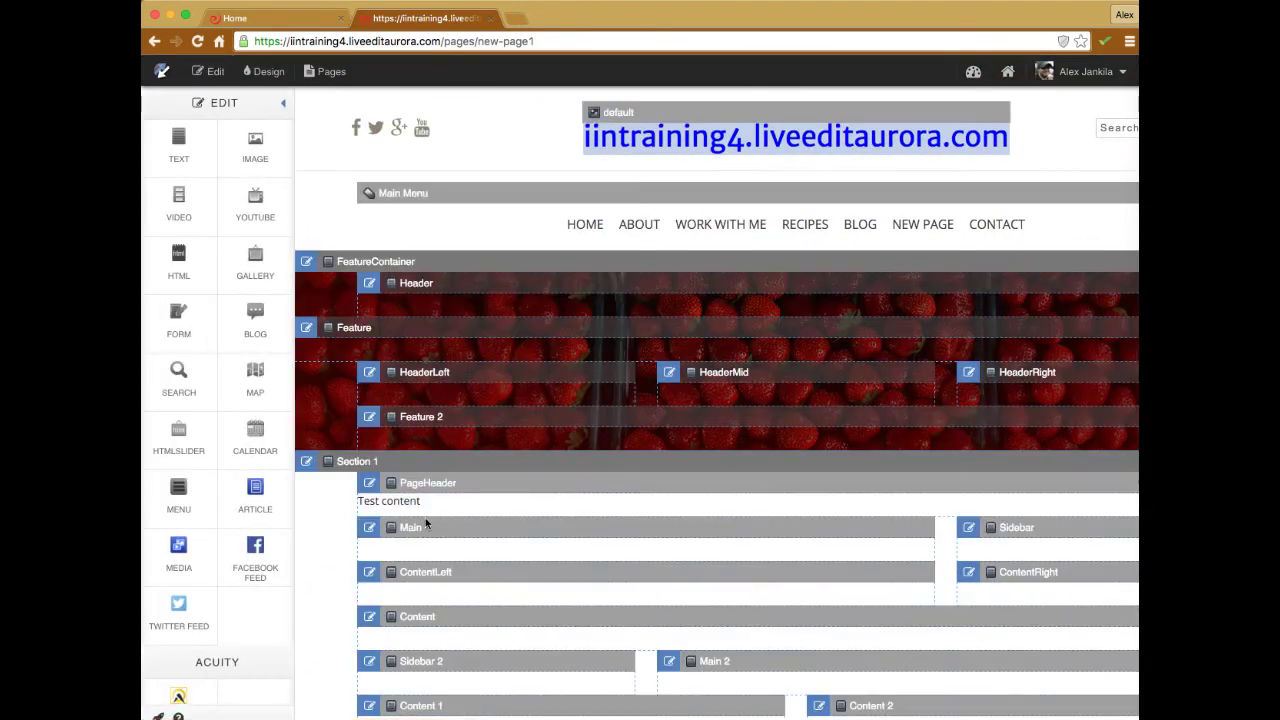
drag(410, 508, 474, 584)
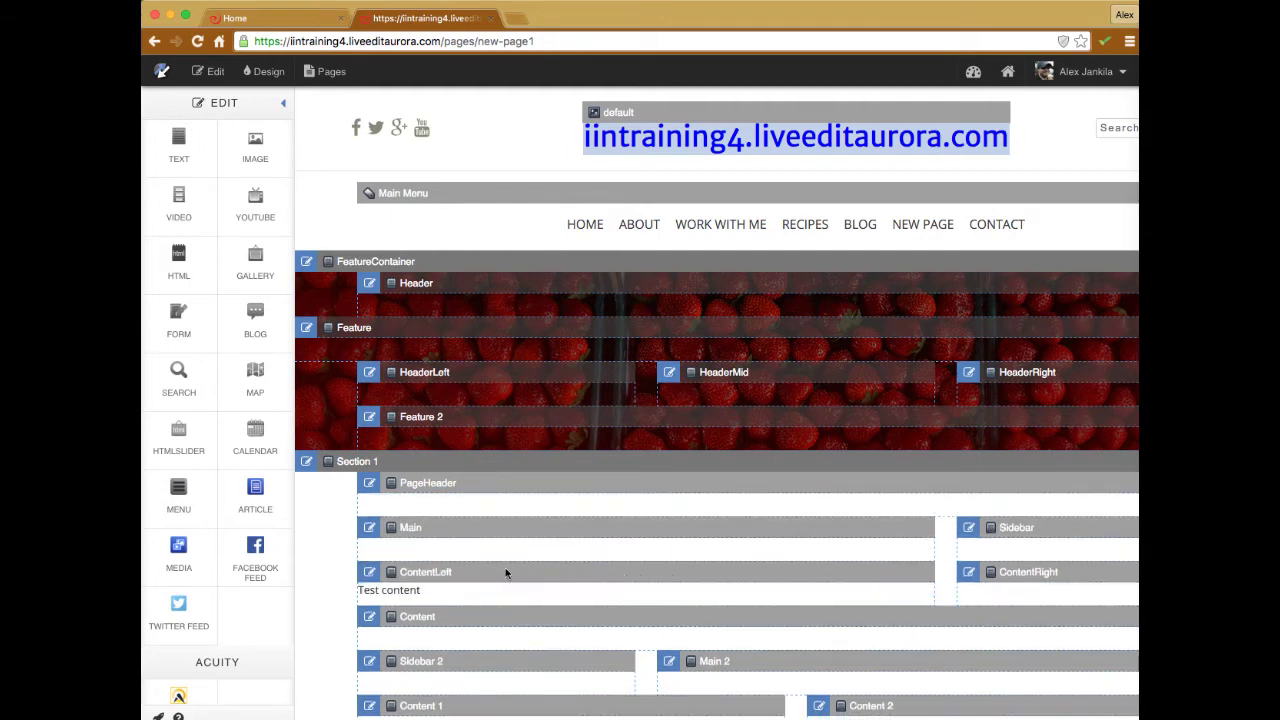
scroll(505, 567, down, 5)
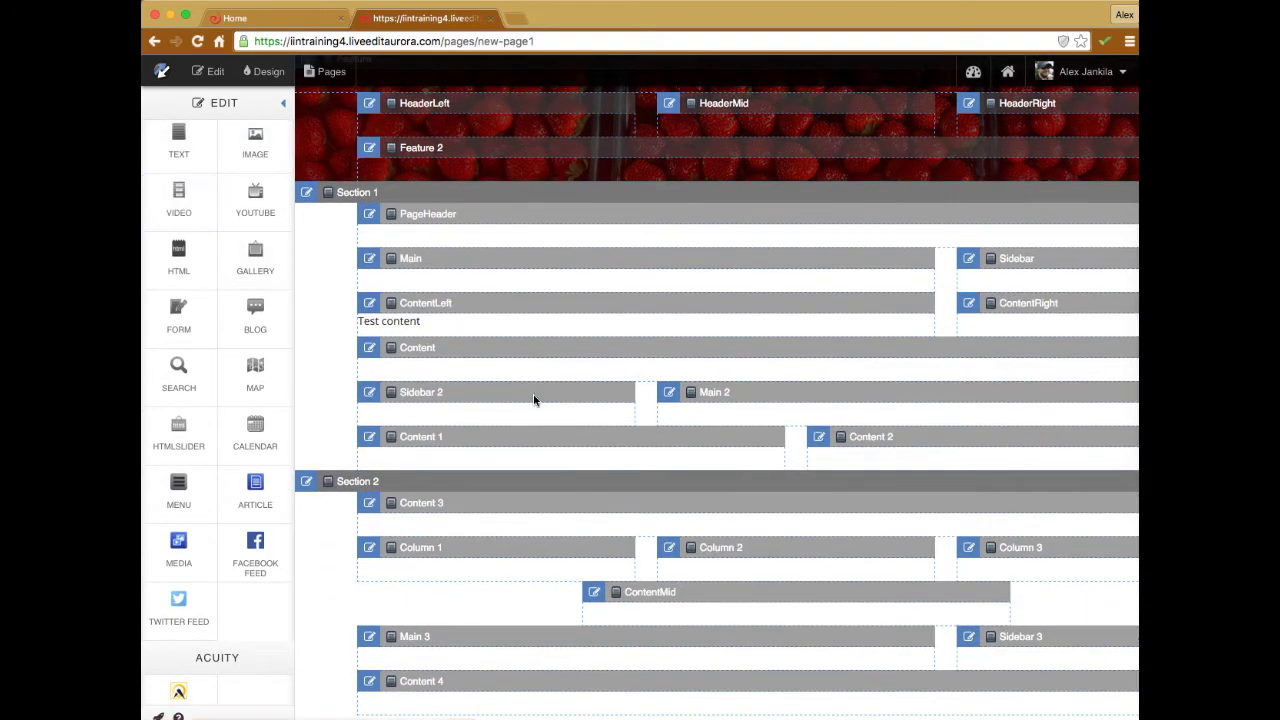
scroll(804, 459, up, 5)
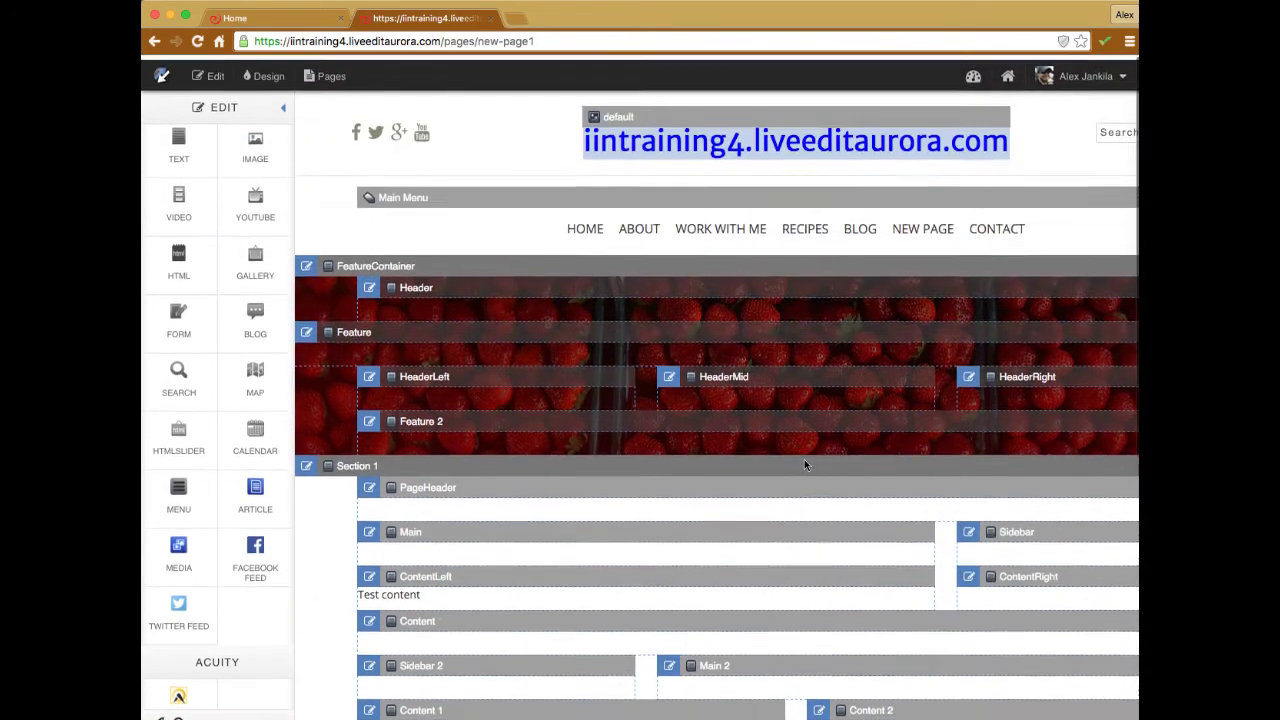
click(187, 74)
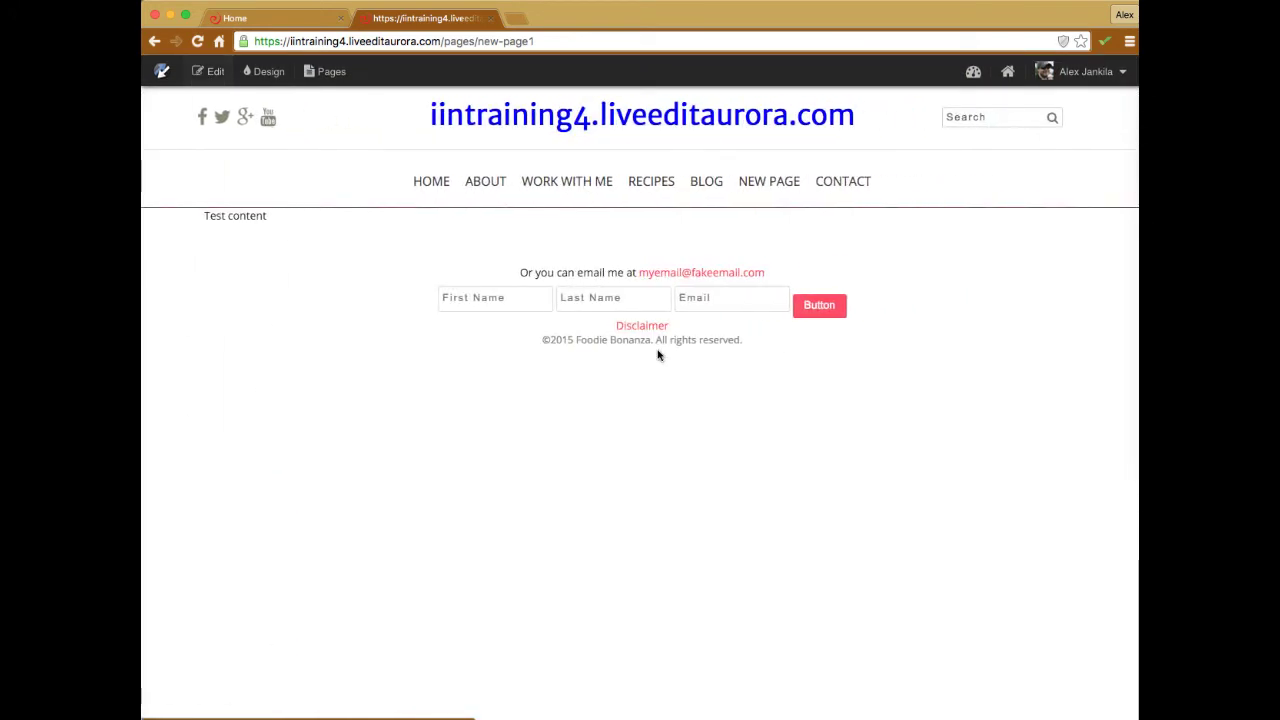
Move New page from Main Menu to the start of Not in Menu in the page manager
click(775, 186)
click(318, 73)
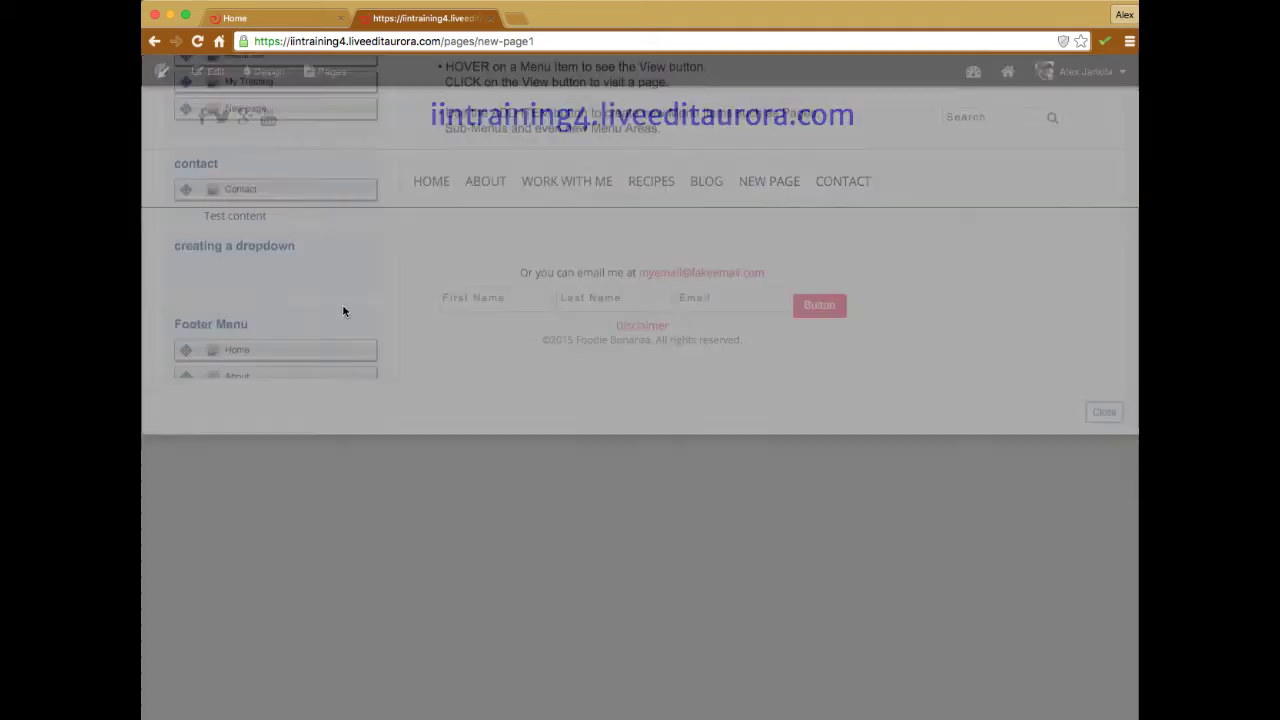
scroll(337, 320, down, 5)
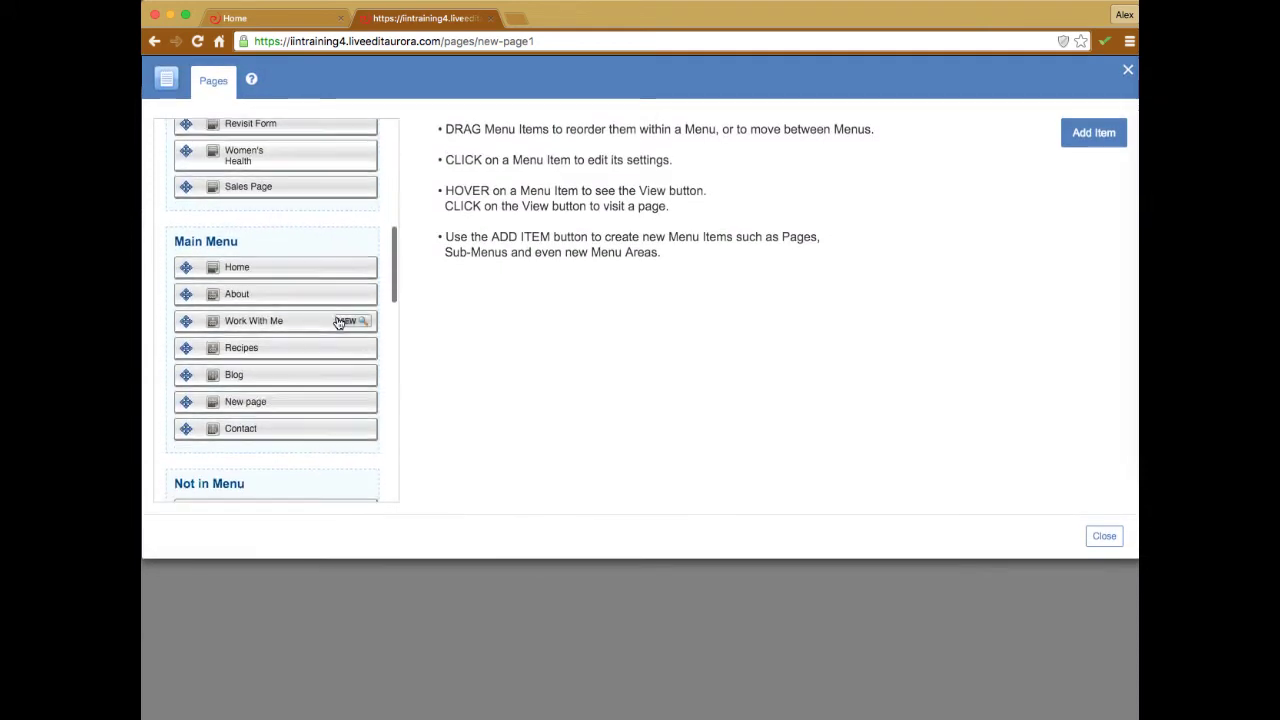
drag(292, 398, 271, 428)
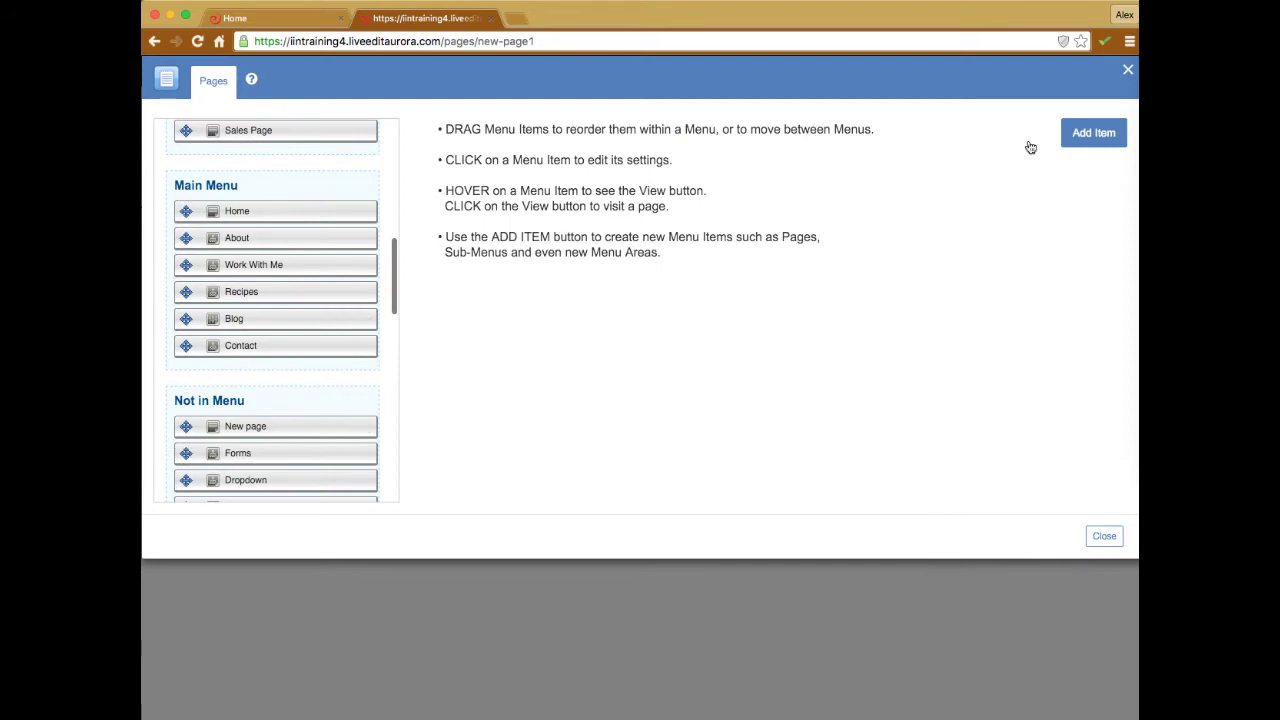
View New page from its Not in Menu item and look at the page manager's menu groups again
mouse_move(257, 430)
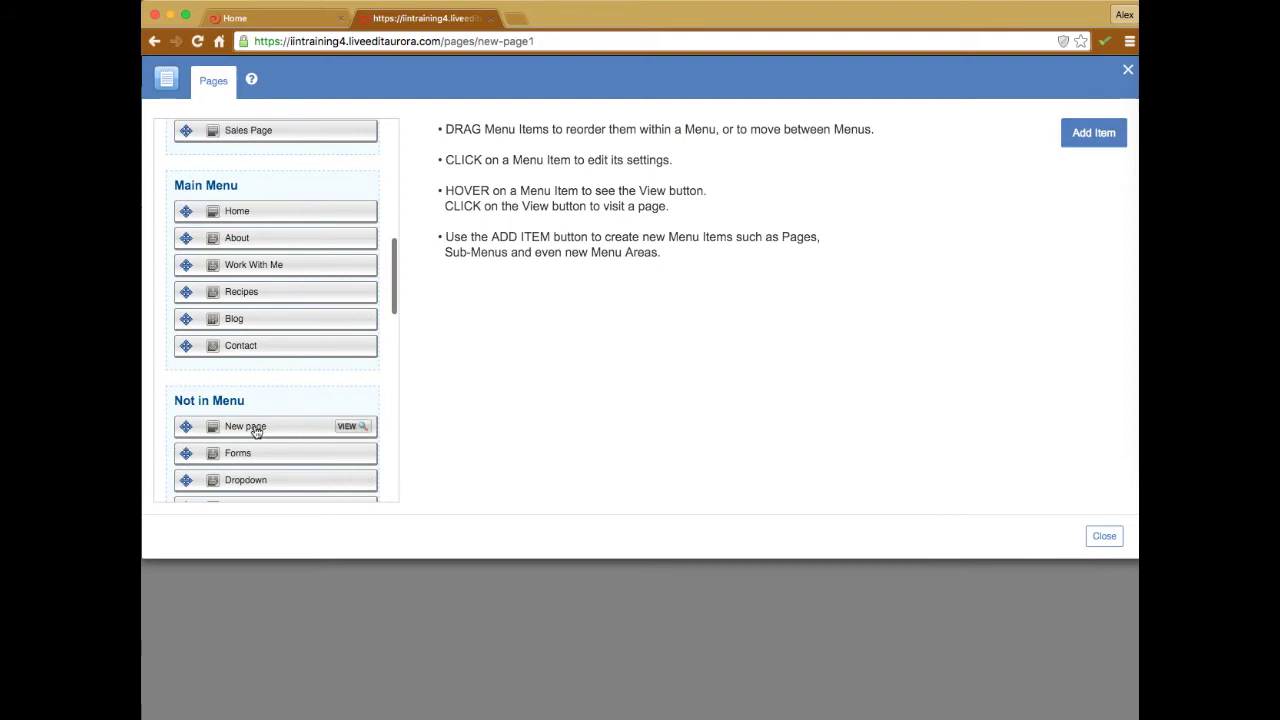
click(352, 430)
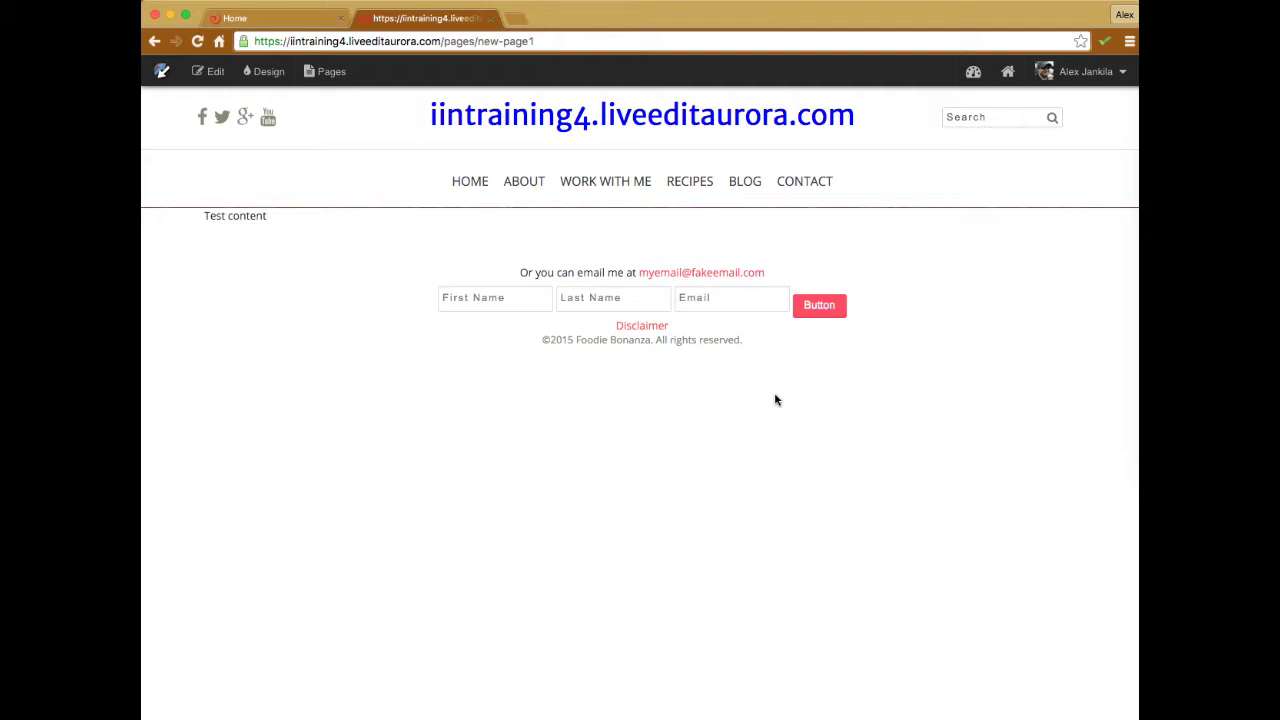
click(325, 72)
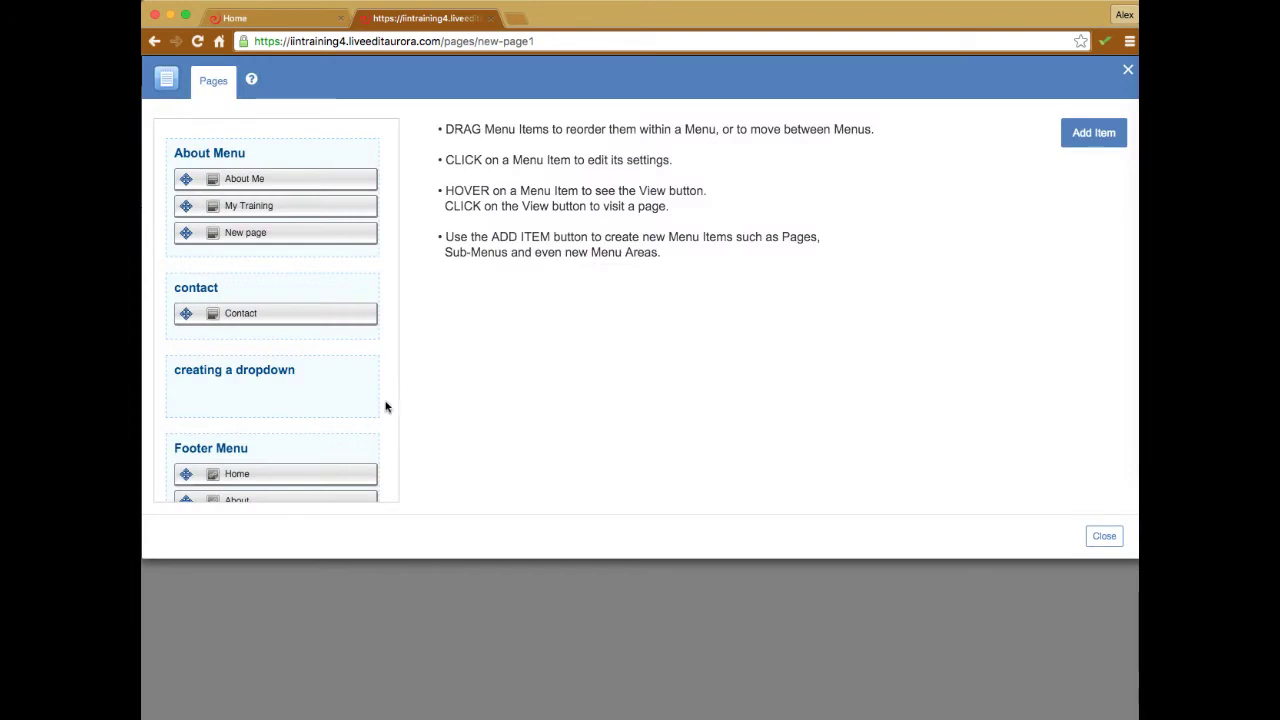
click(1127, 77)
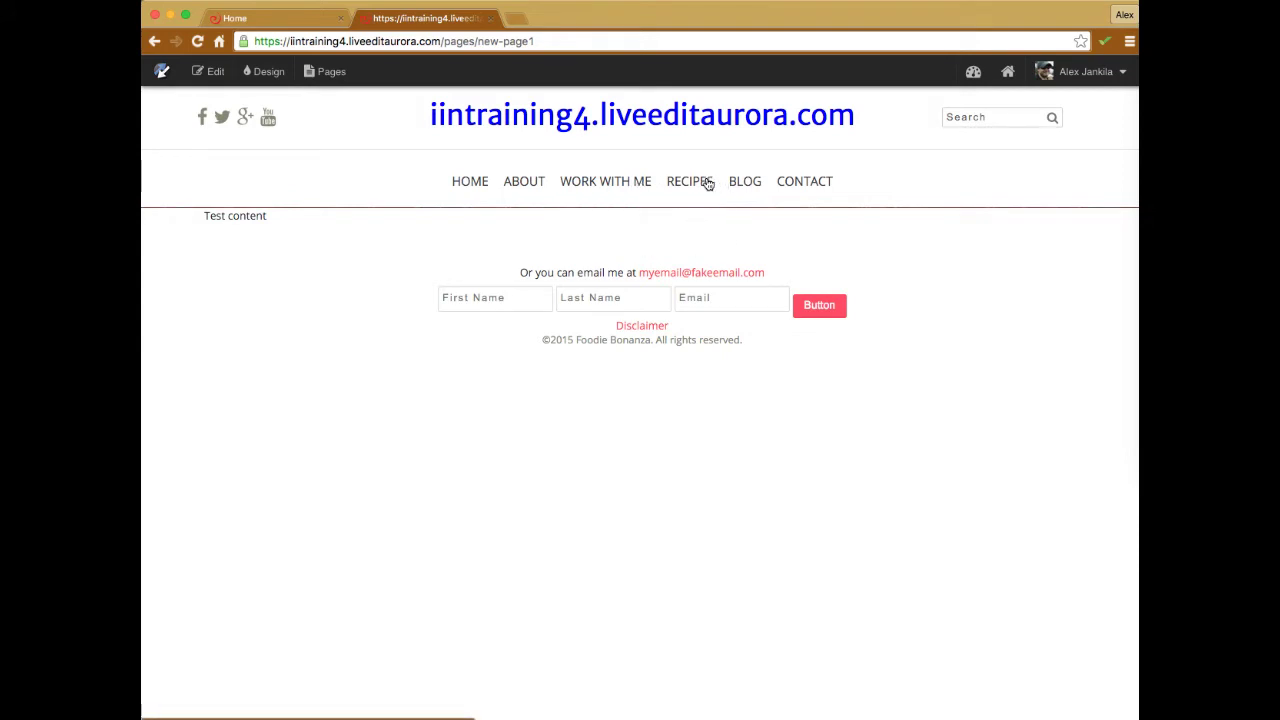
Go to the Home page and look at the entries in the Recipes dropdown
mouse_move(705, 181)
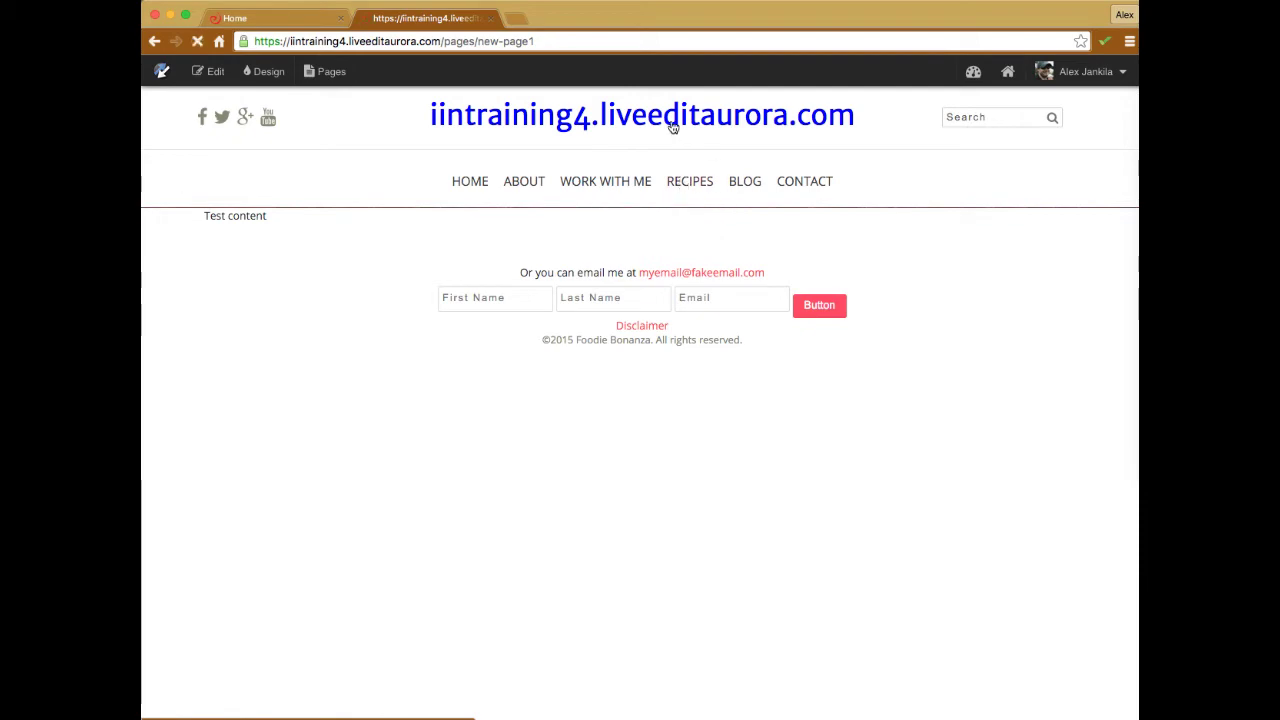
click(495, 204)
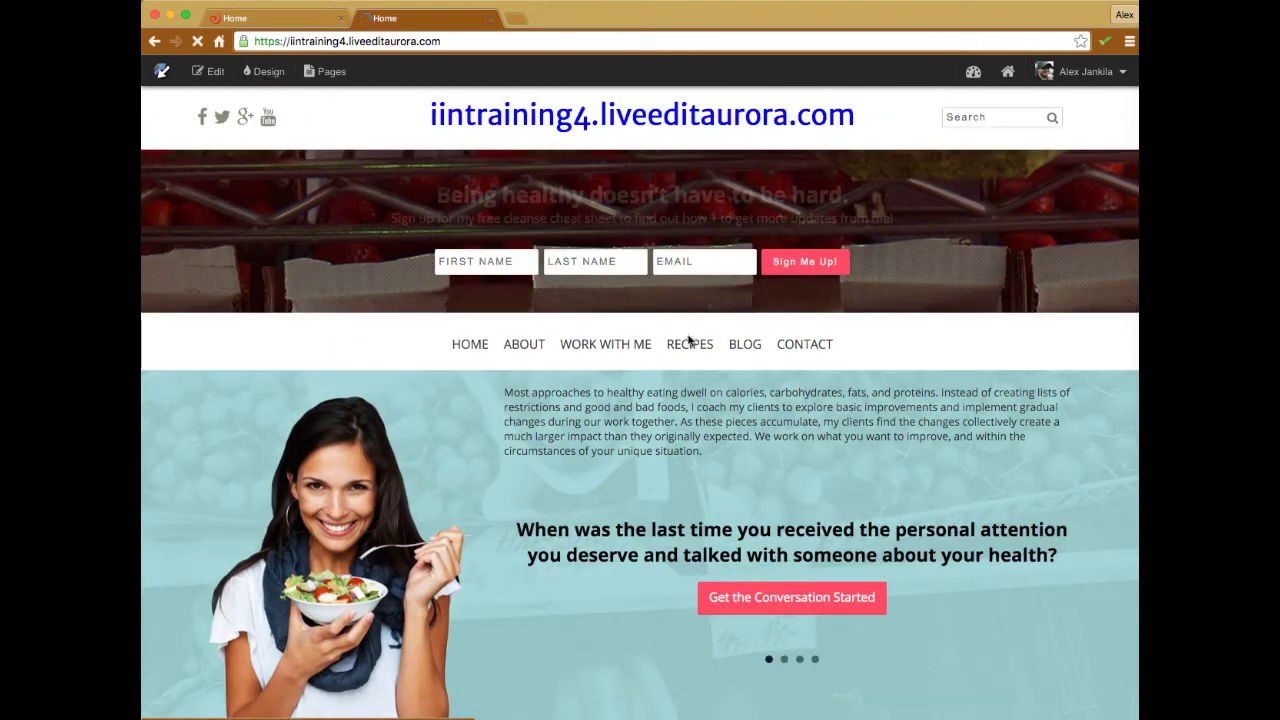
mouse_move(694, 346)
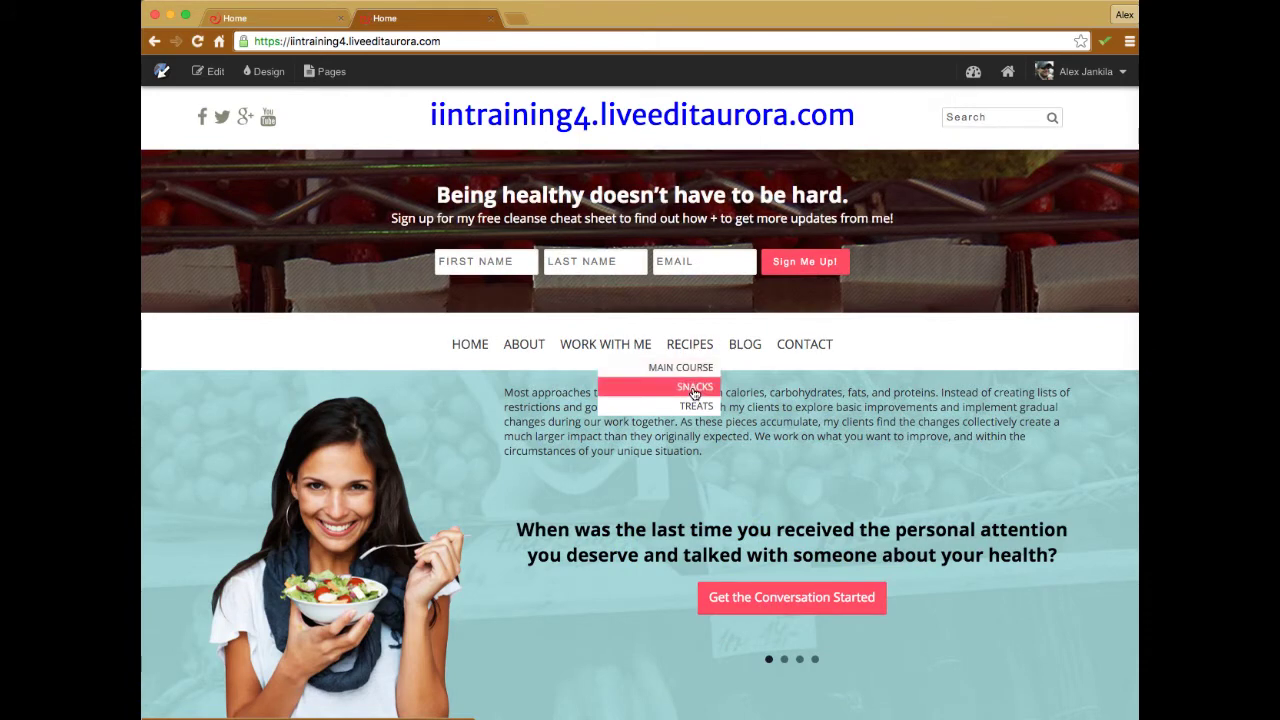
View the Main Course page from the Recipes dropdown and return to the Home page
click(672, 370)
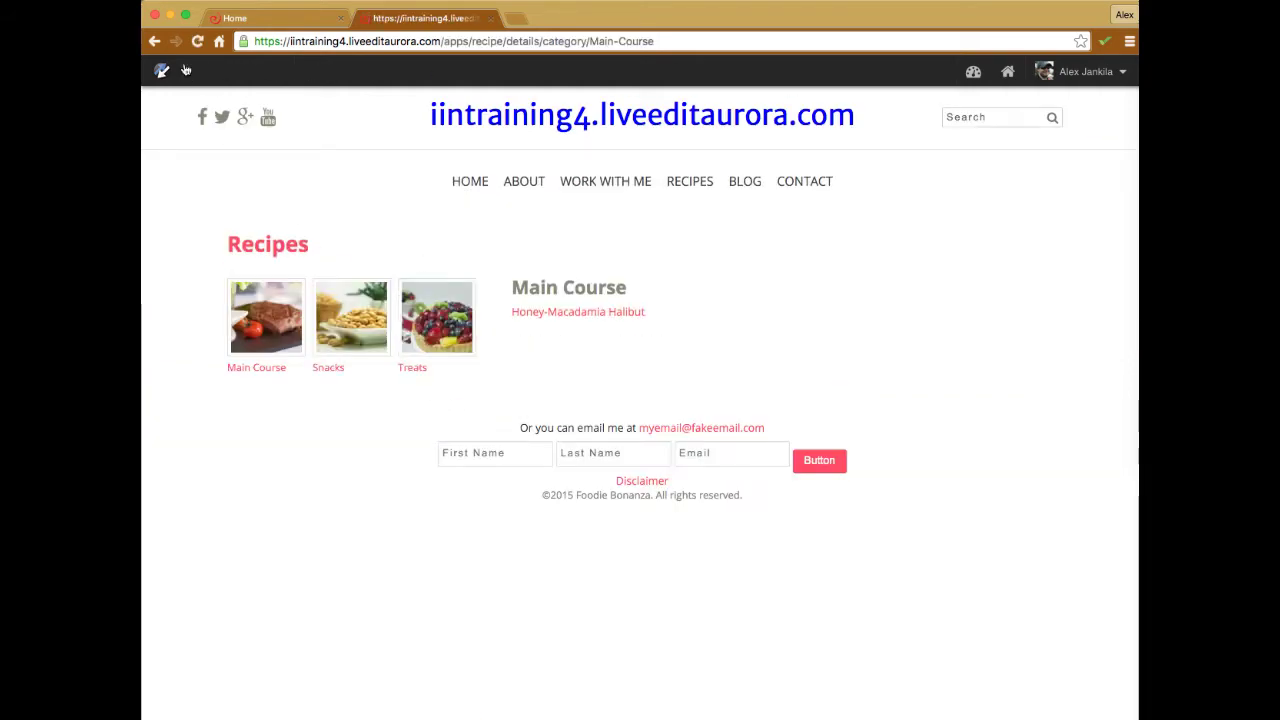
click(154, 41)
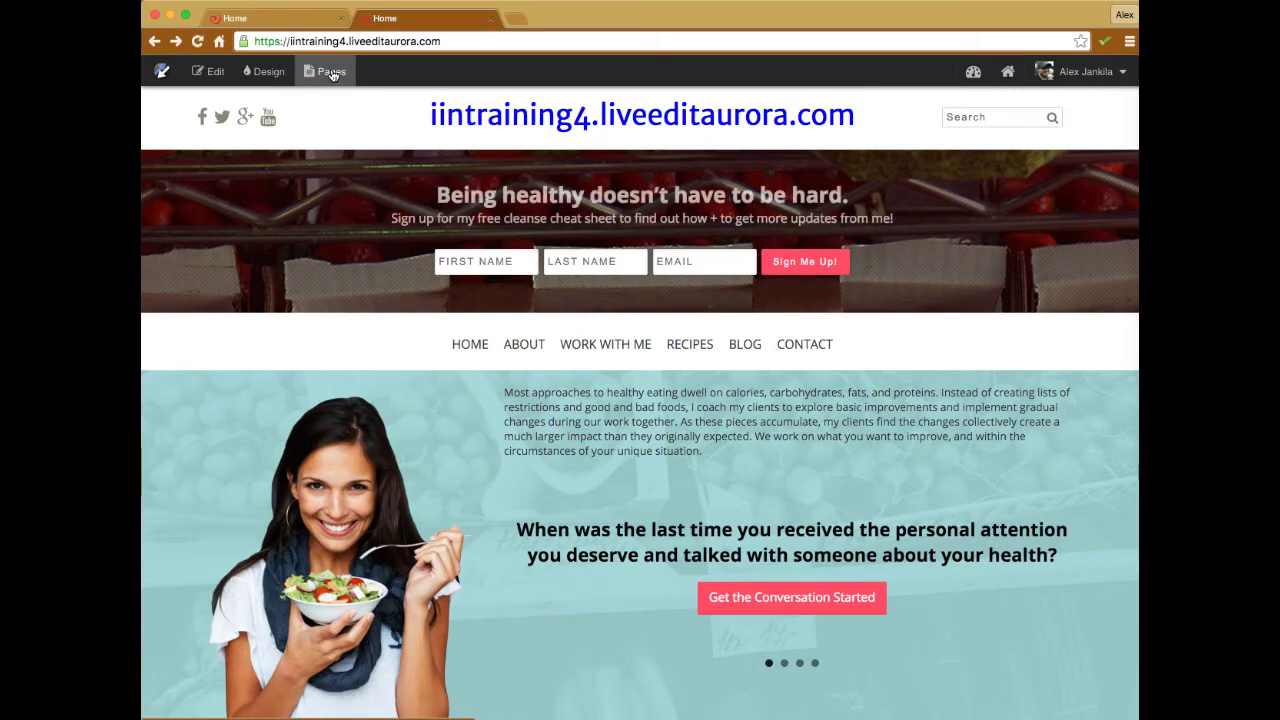
Look through the page manager's menu groups and view the form for adding a page item
click(331, 72)
scroll(300, 285, down, 5)
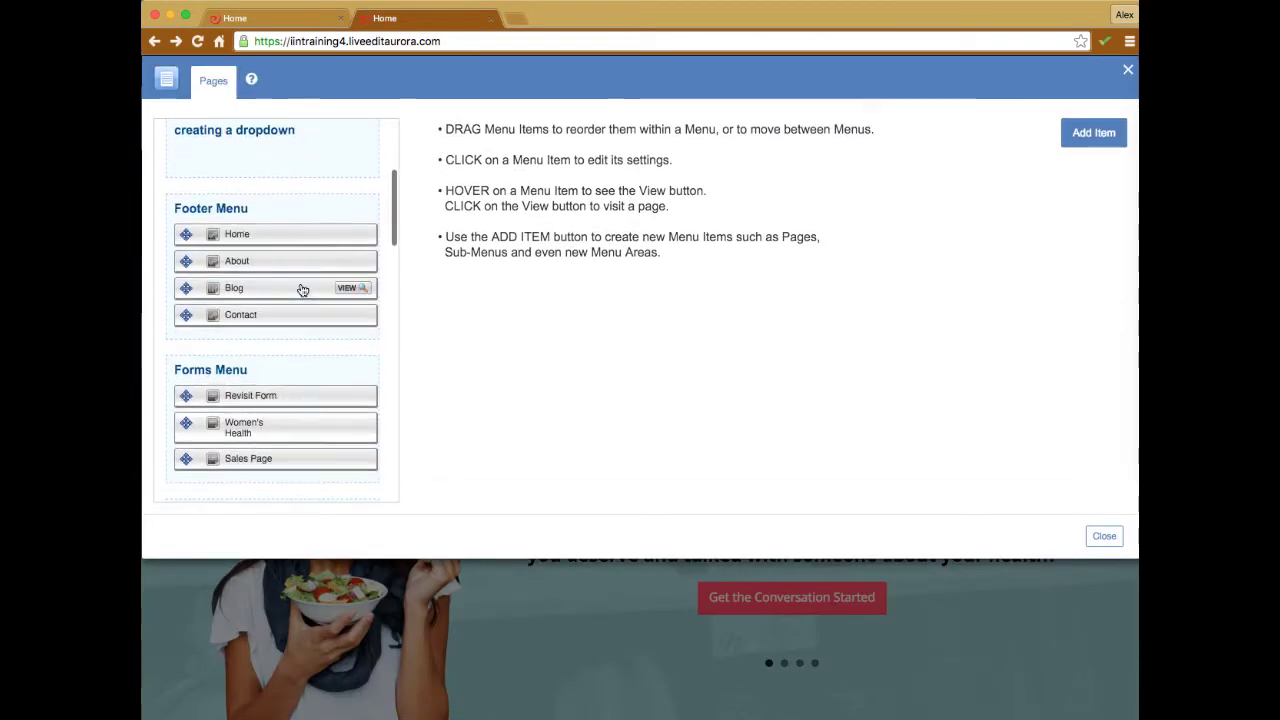
scroll(302, 290, down, 10)
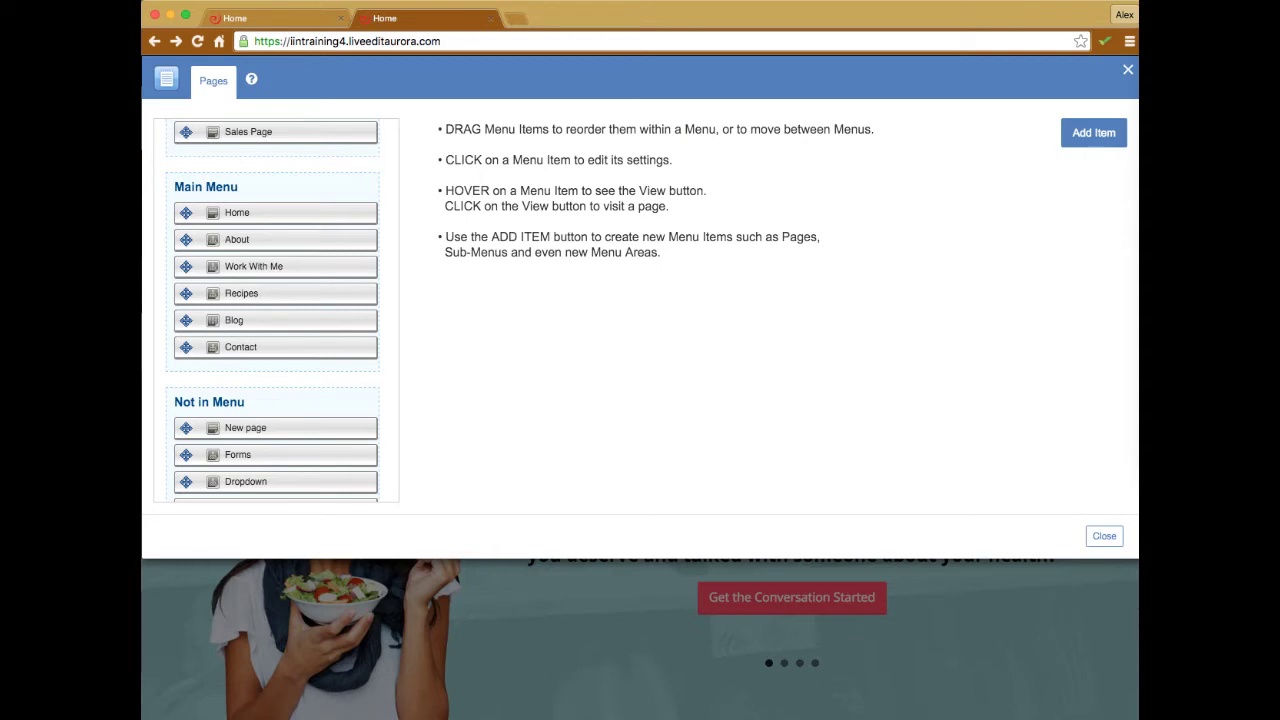
click(1082, 134)
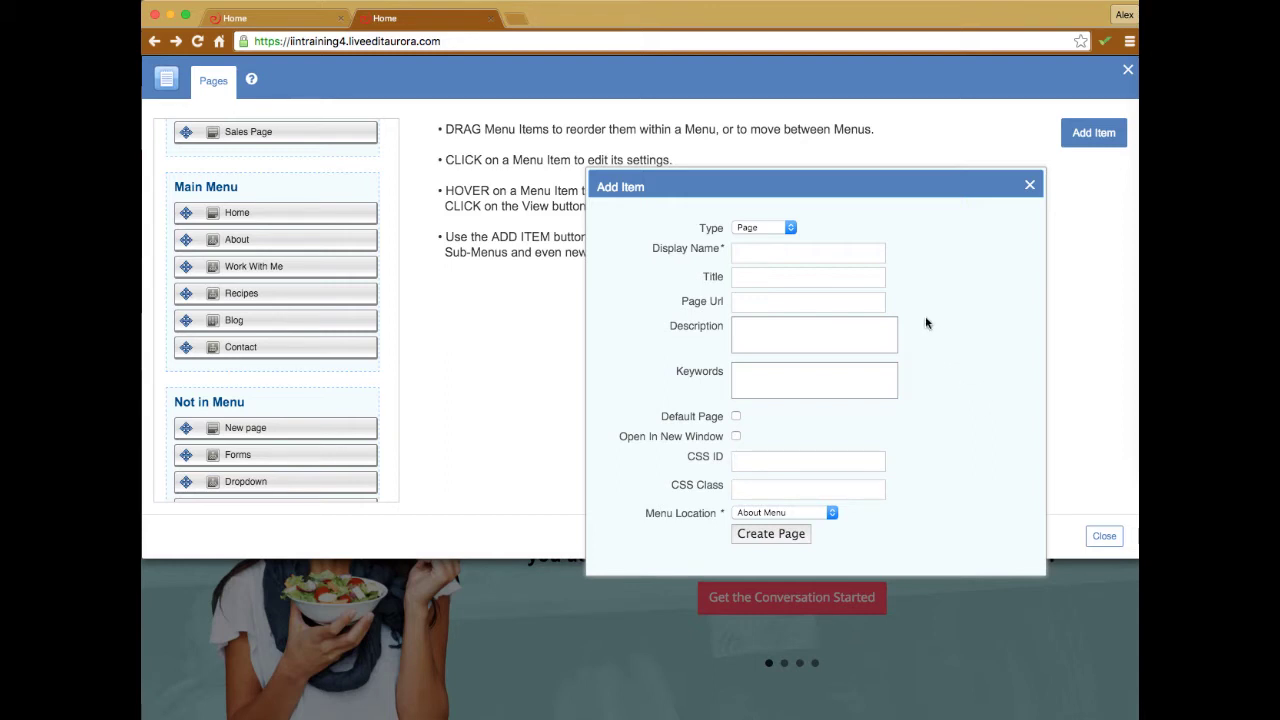
key(Escape)
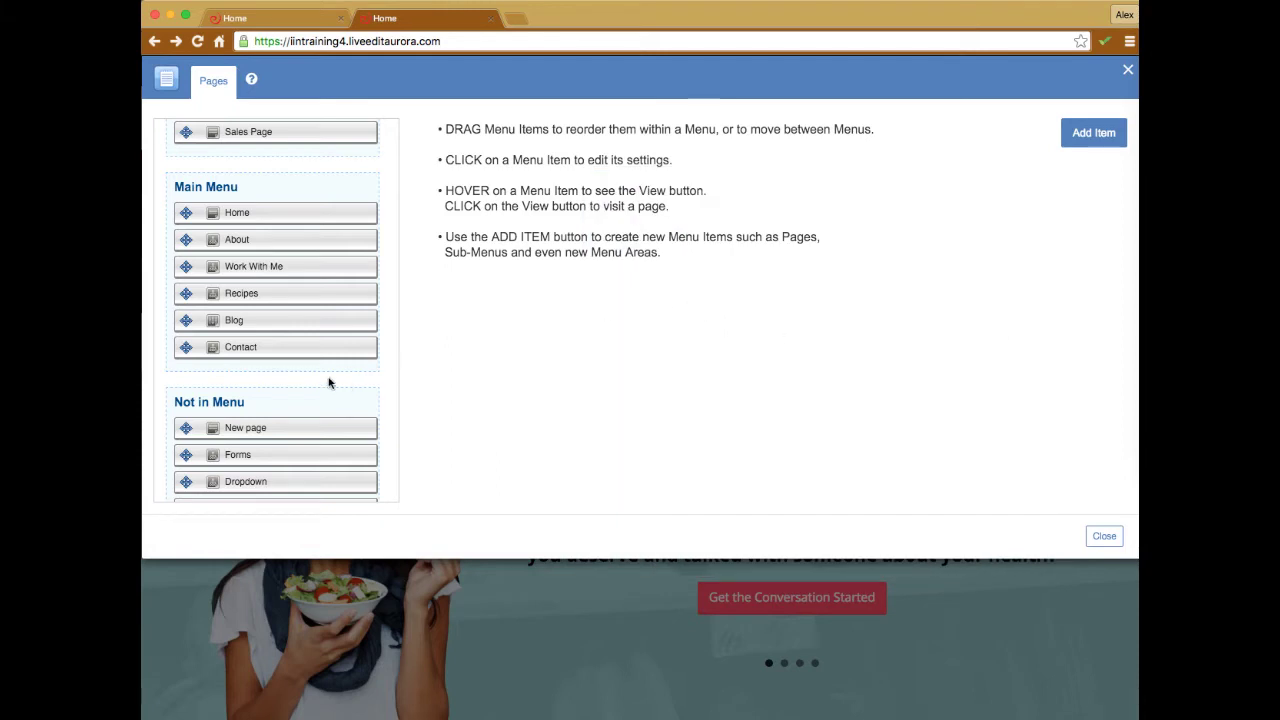
Examine the Main Menu Home page's settings, including the guidance for SEO Title and Meta Description
click(273, 219)
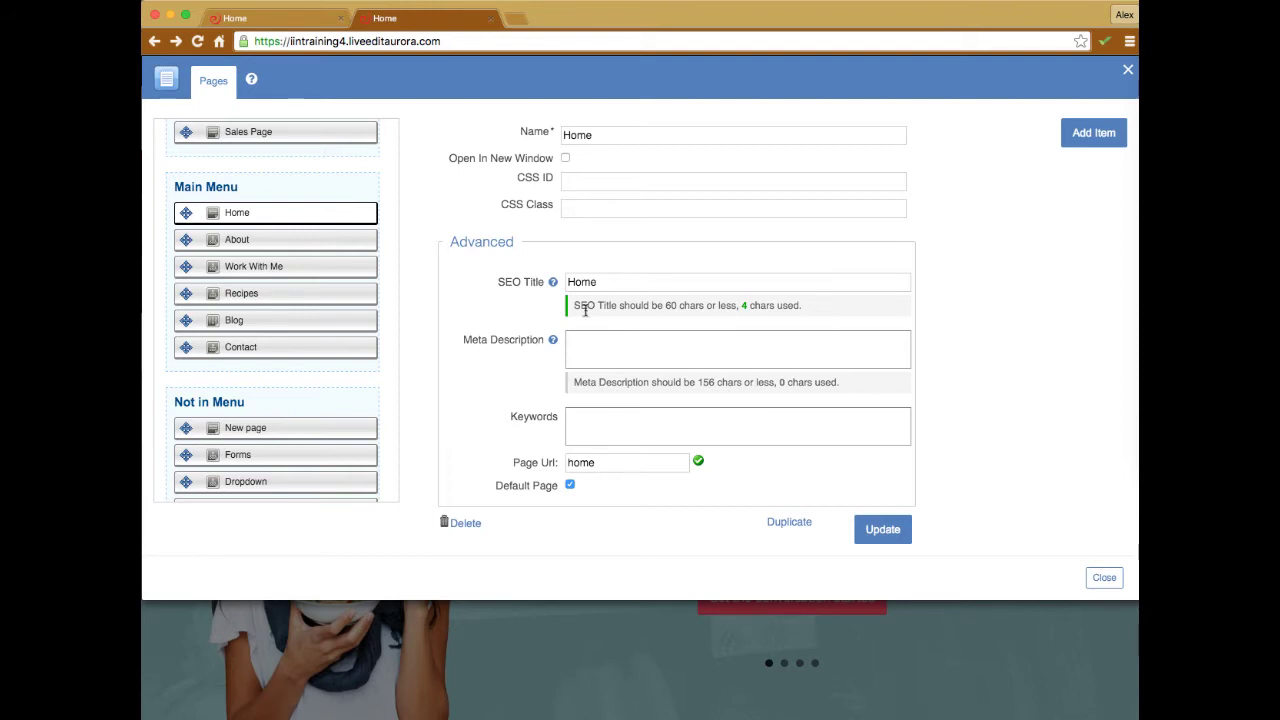
mouse_move(552, 284)
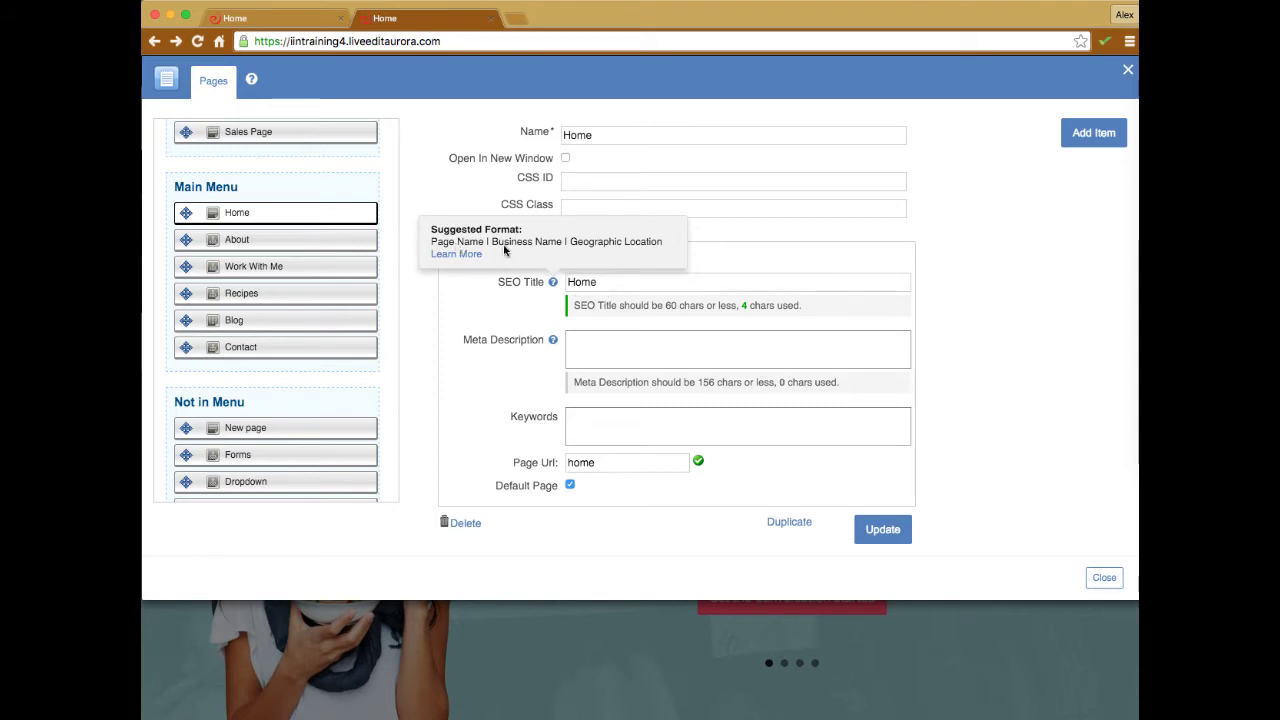
click(597, 251)
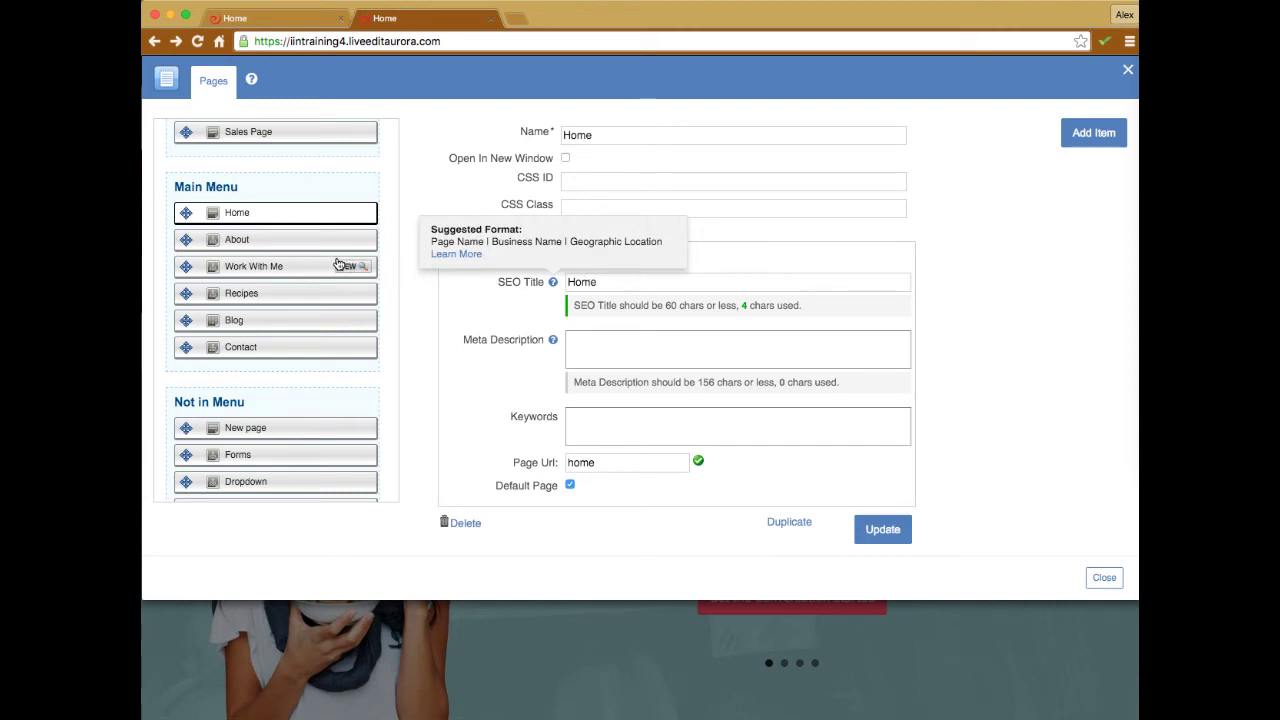
mouse_move(554, 343)
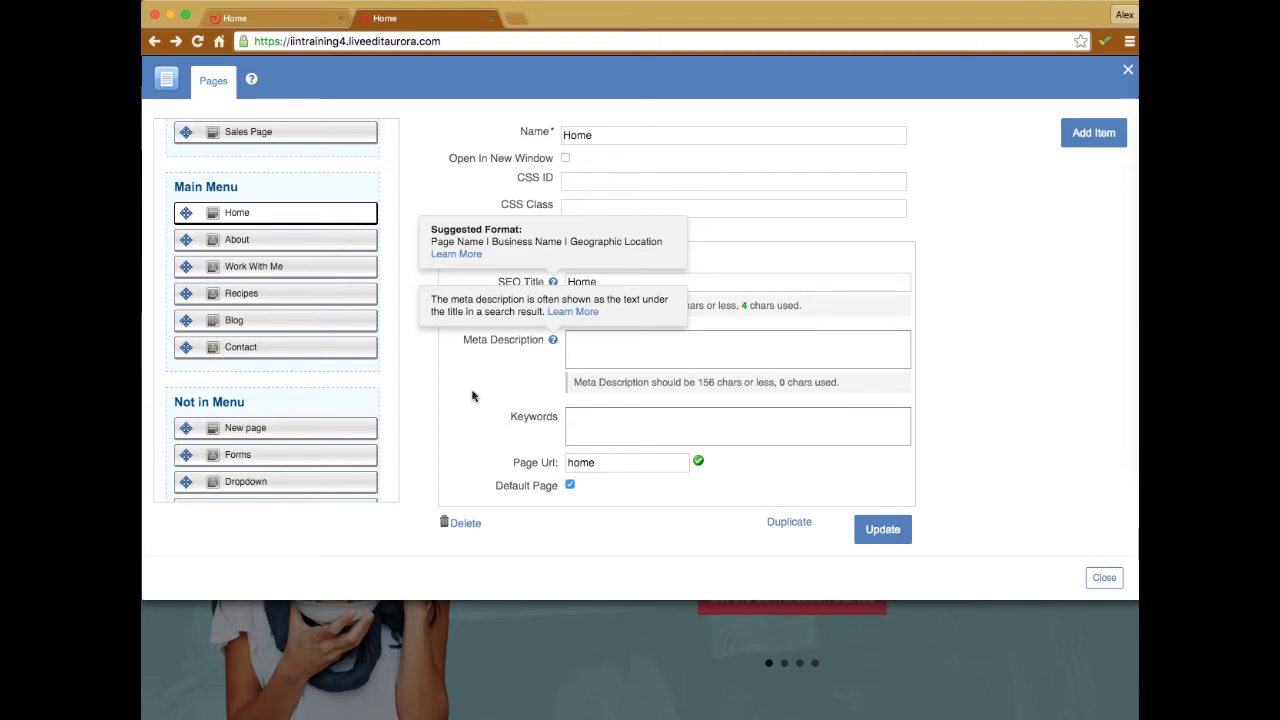
drag(716, 385, 698, 386)
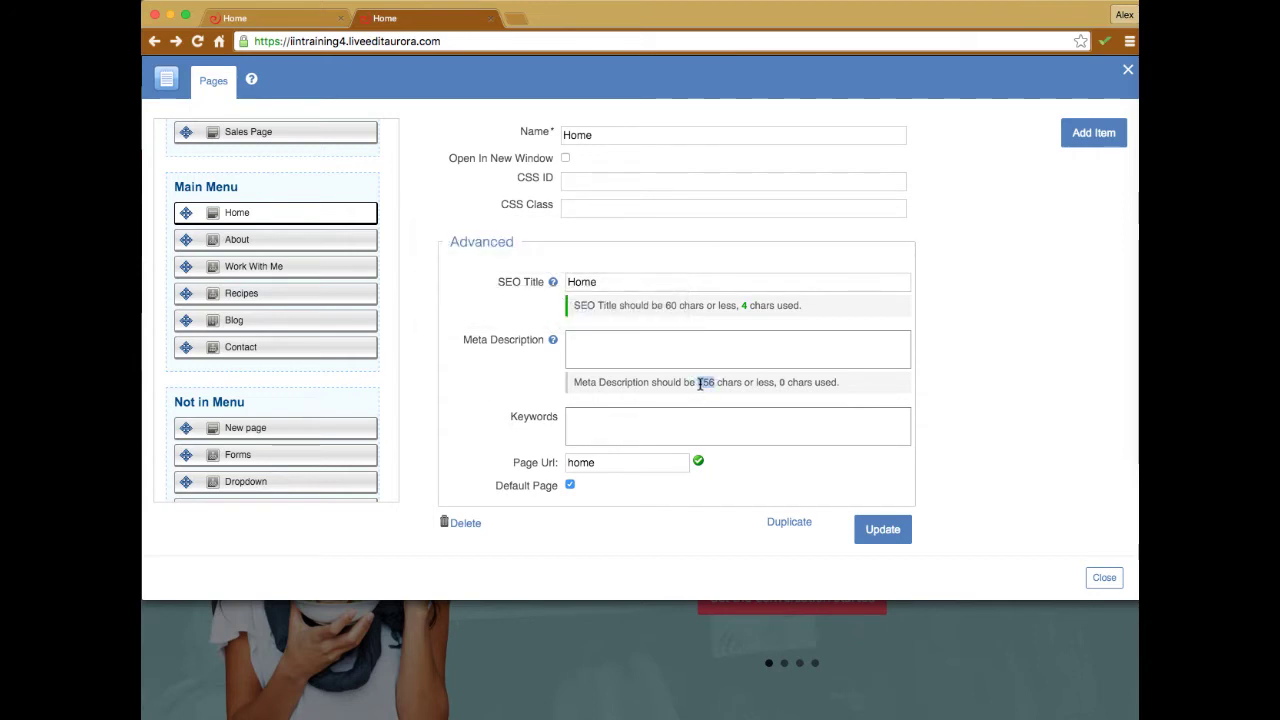
click(1052, 325)
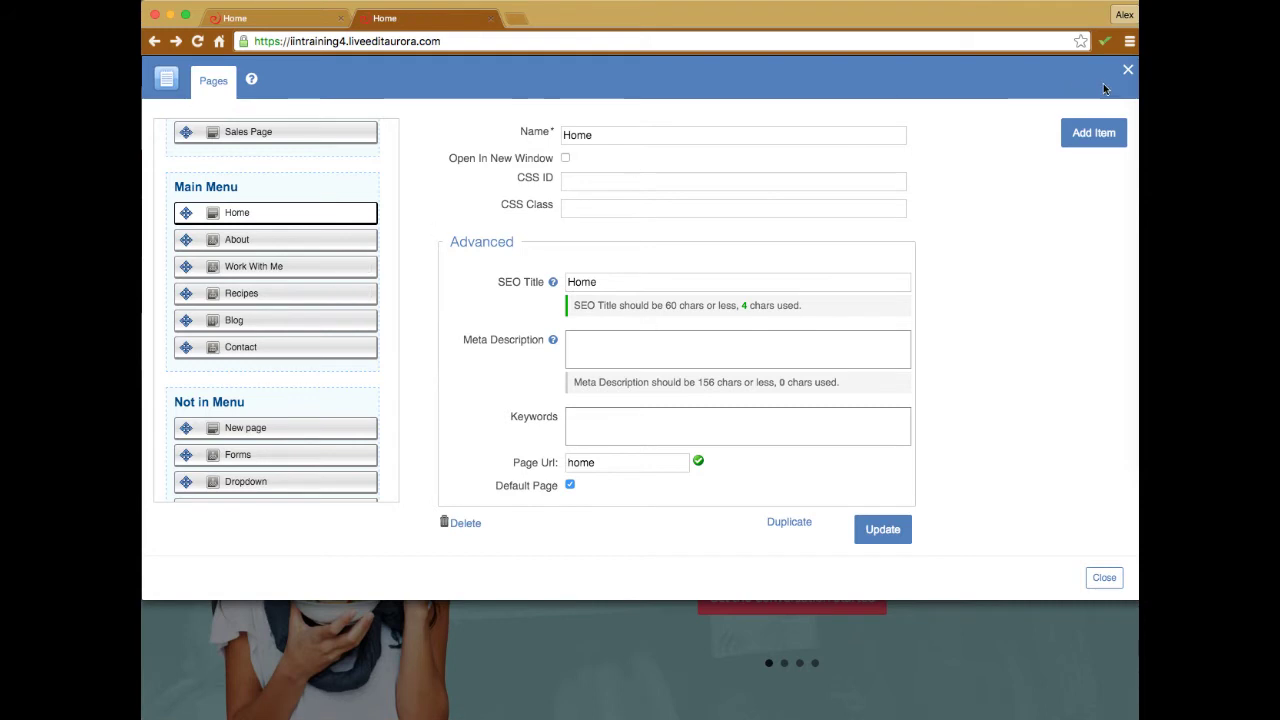
Inspect the Main Menu Recipes item's settings and view the Sub Menu form for new items
scroll(396, 233, down, 4)
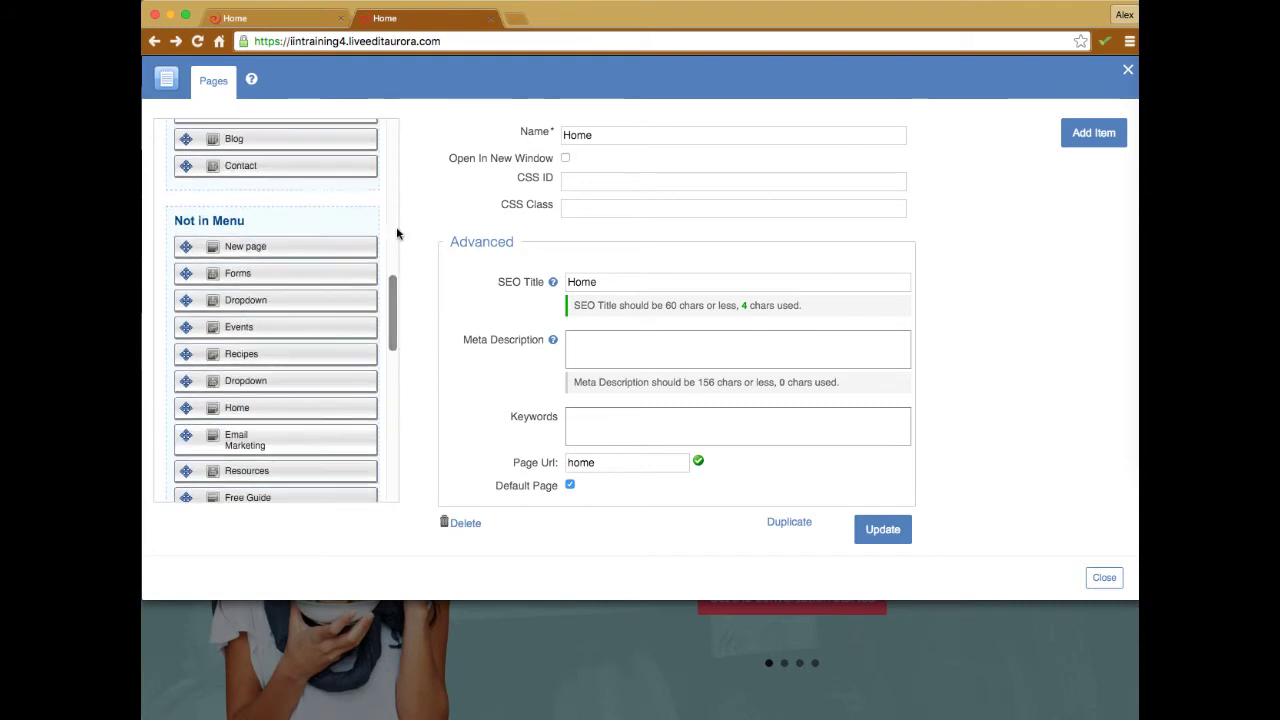
scroll(396, 233, up, 6)
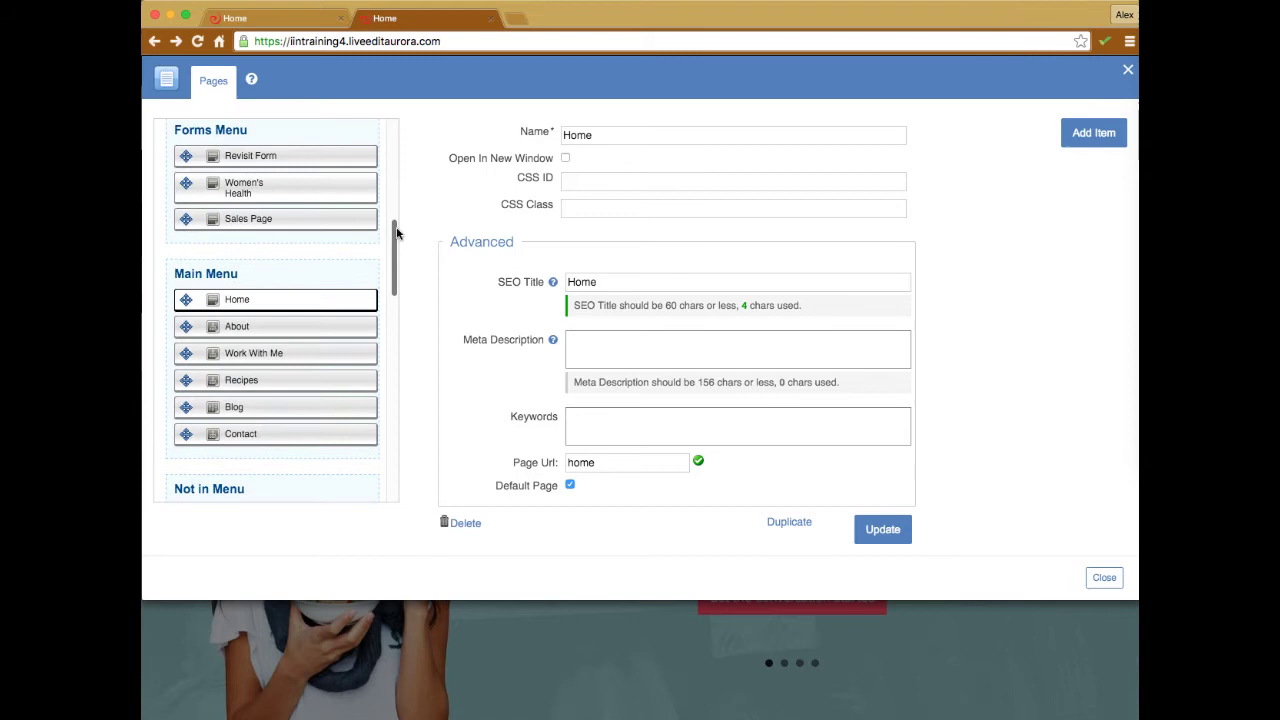
click(285, 381)
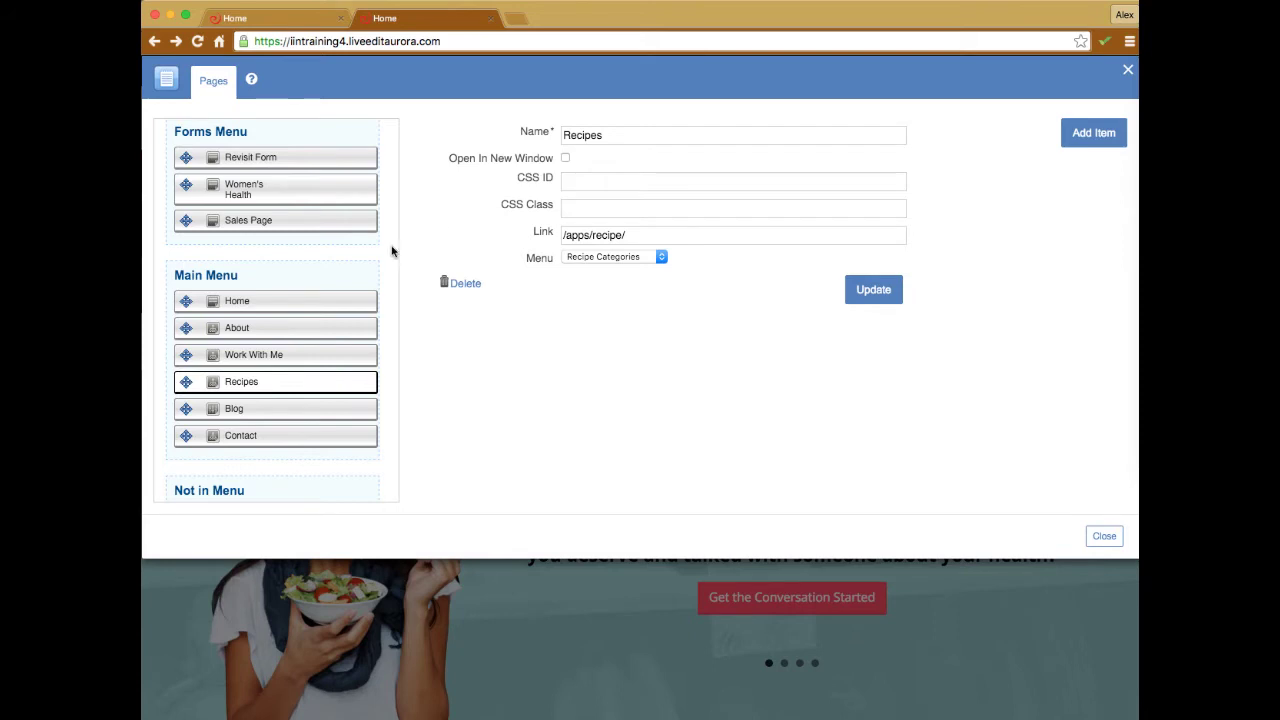
click(1090, 140)
click(775, 229)
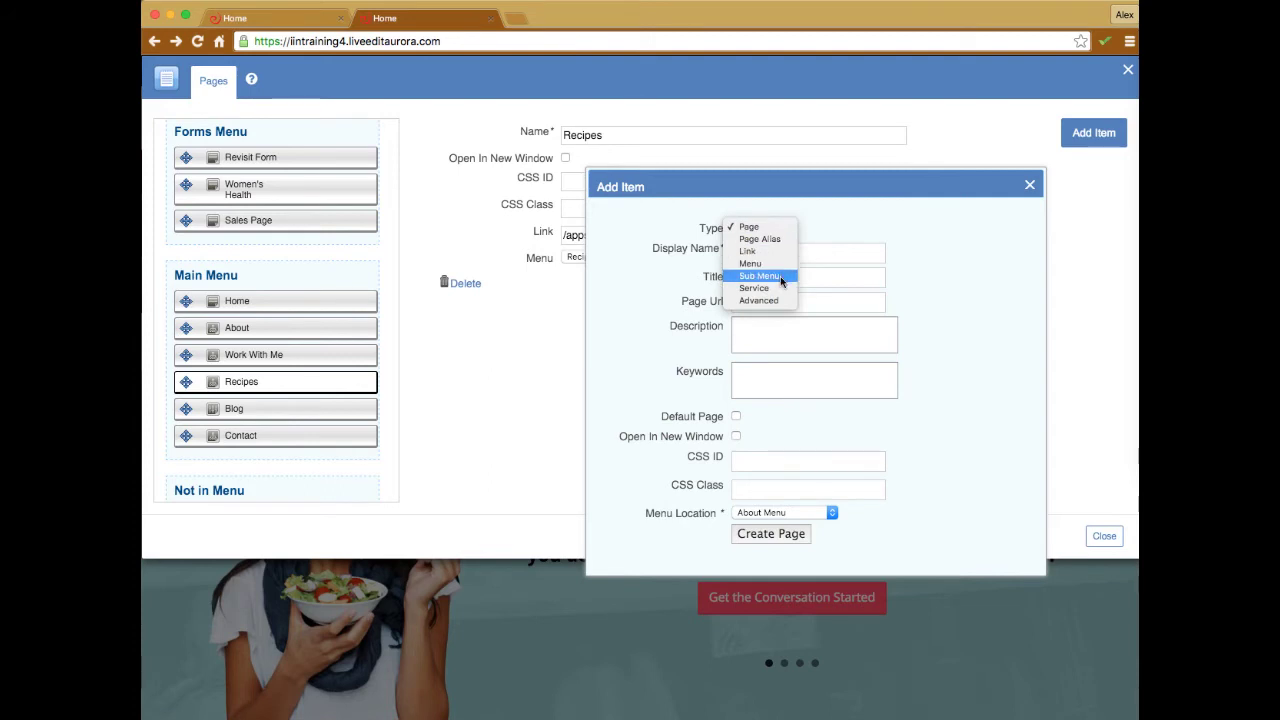
click(527, 340)
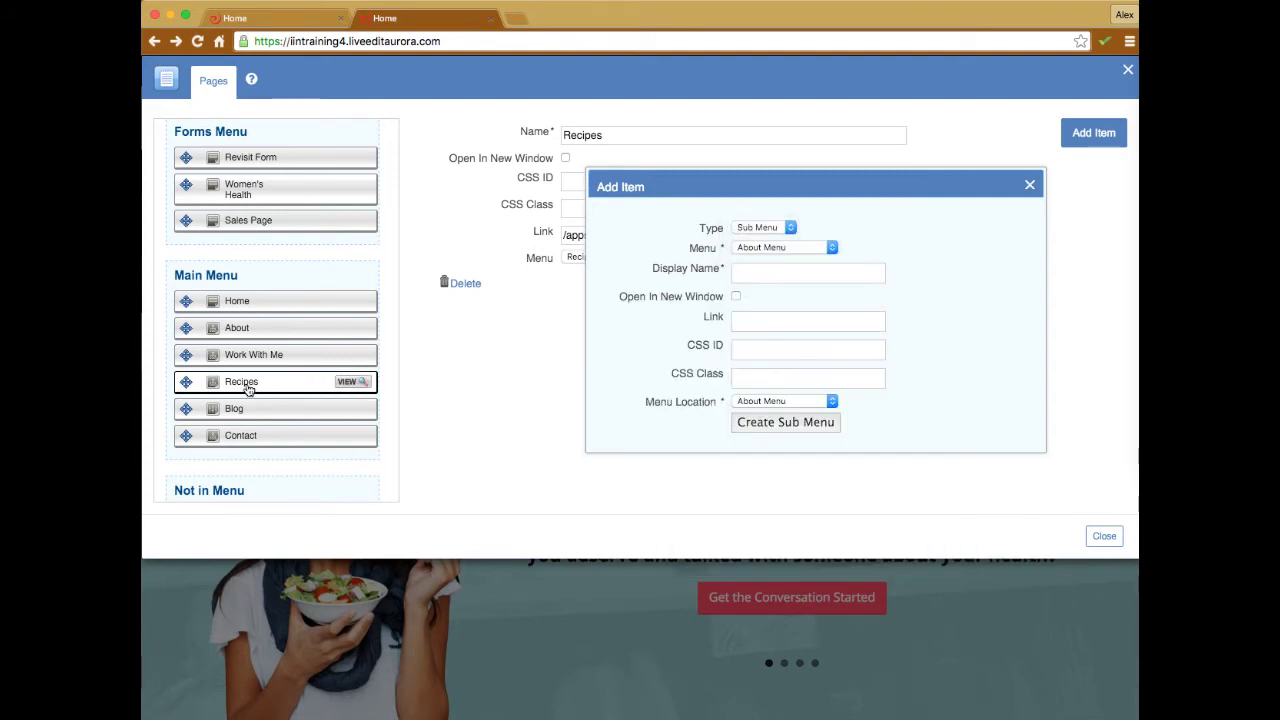
click(1029, 184)
Look through the page manager's menu groups for the items under Recipe Categories
scroll(316, 286, down, 7)
scroll(315, 286, down, 5)
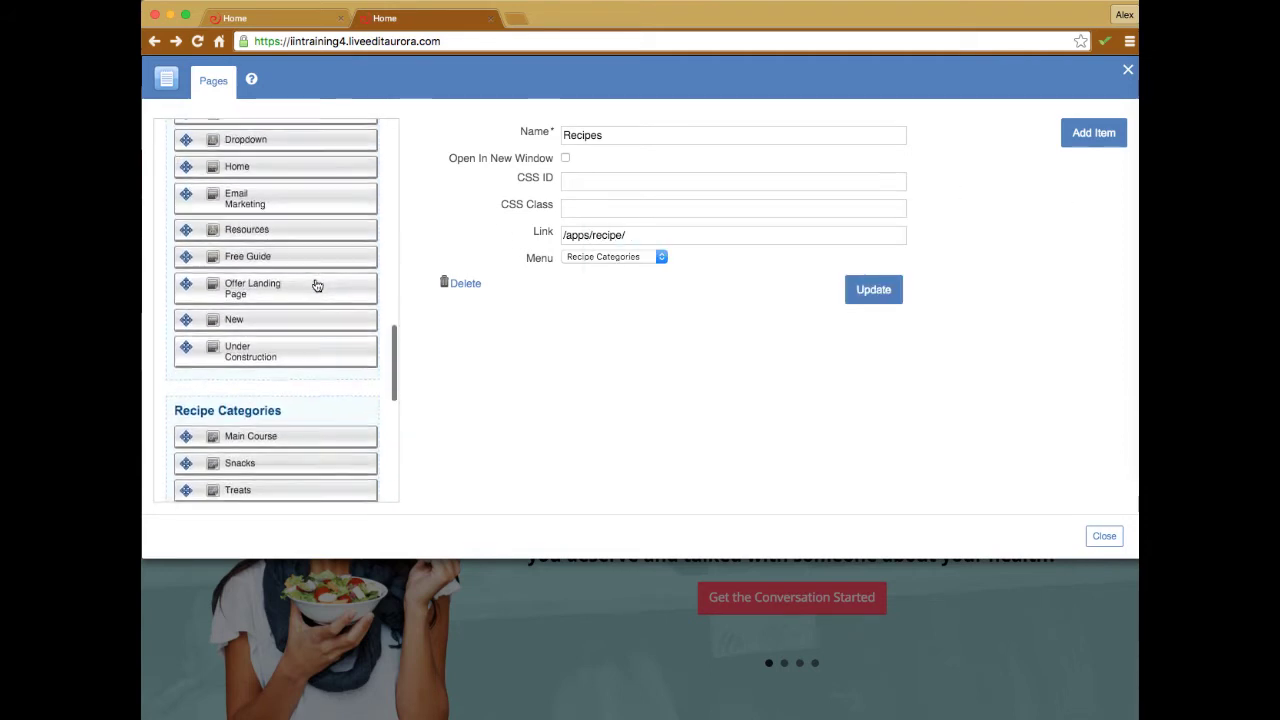
scroll(294, 275, up, 10)
scroll(293, 277, up, 3)
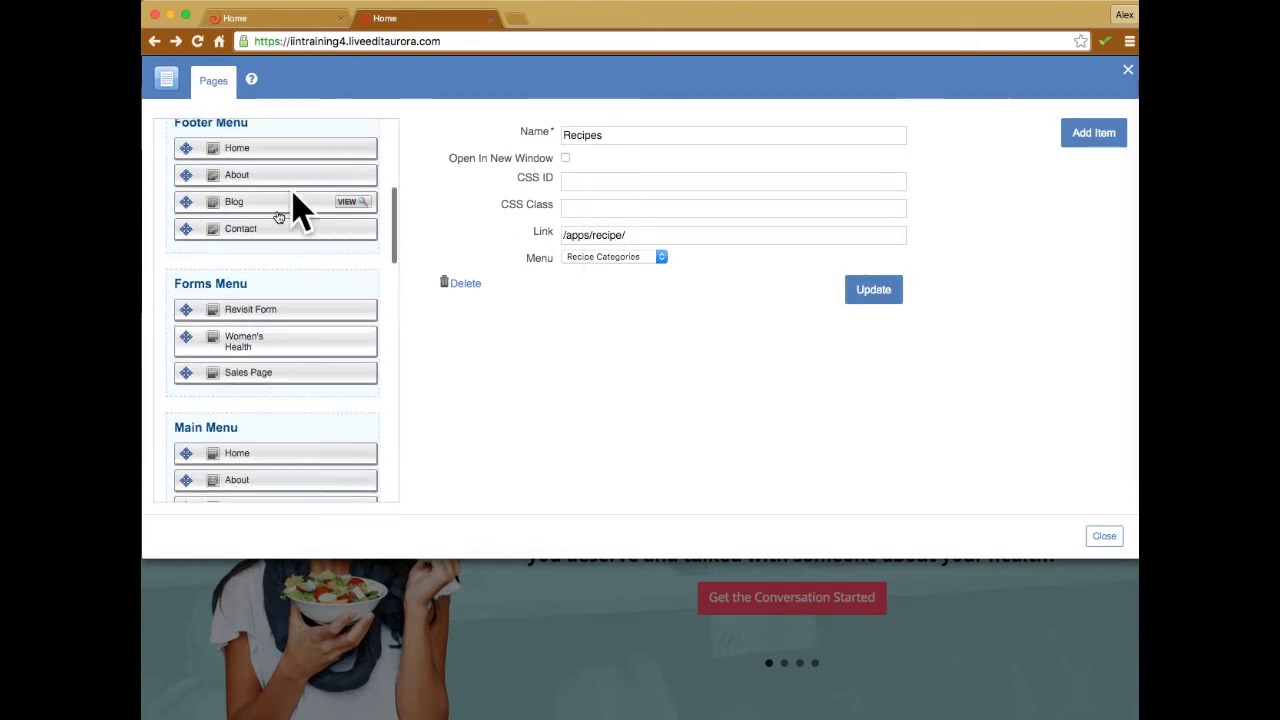
scroll(257, 300, down, 6)
scroll(262, 320, down, 10)
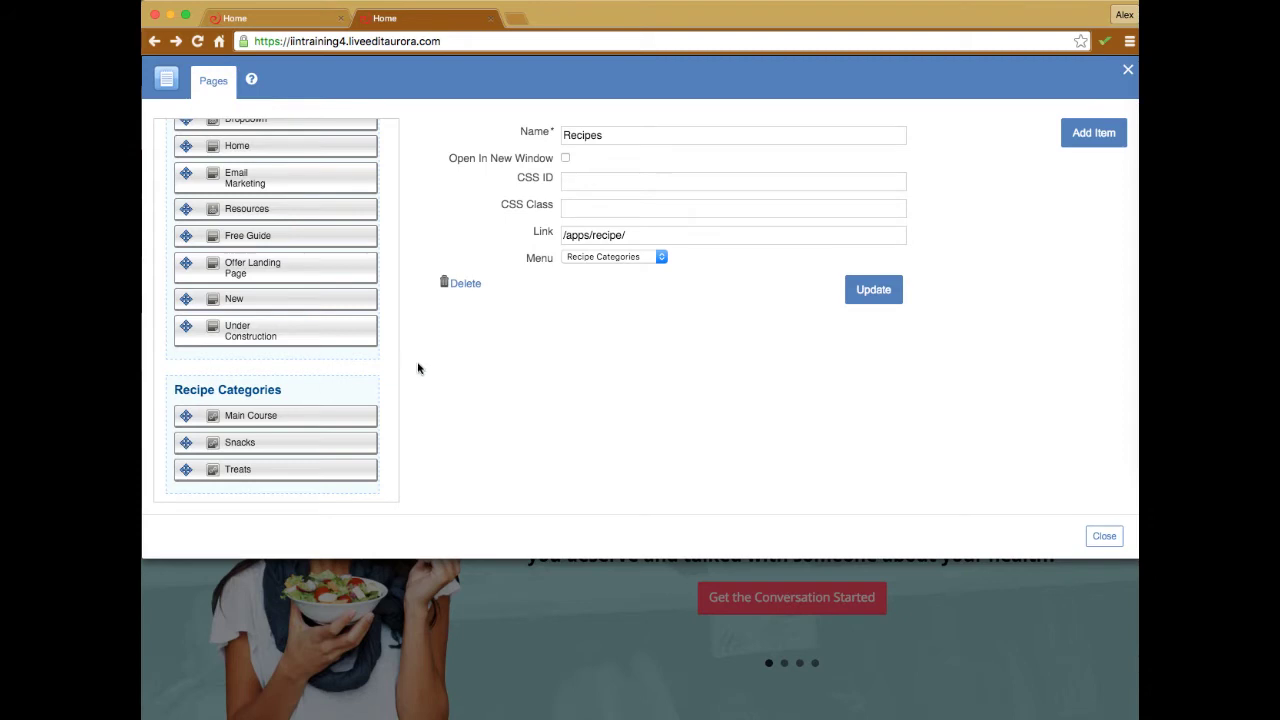
Create a menu named "New Recipe Menu" and find it in the list of menu groups
click(1083, 139)
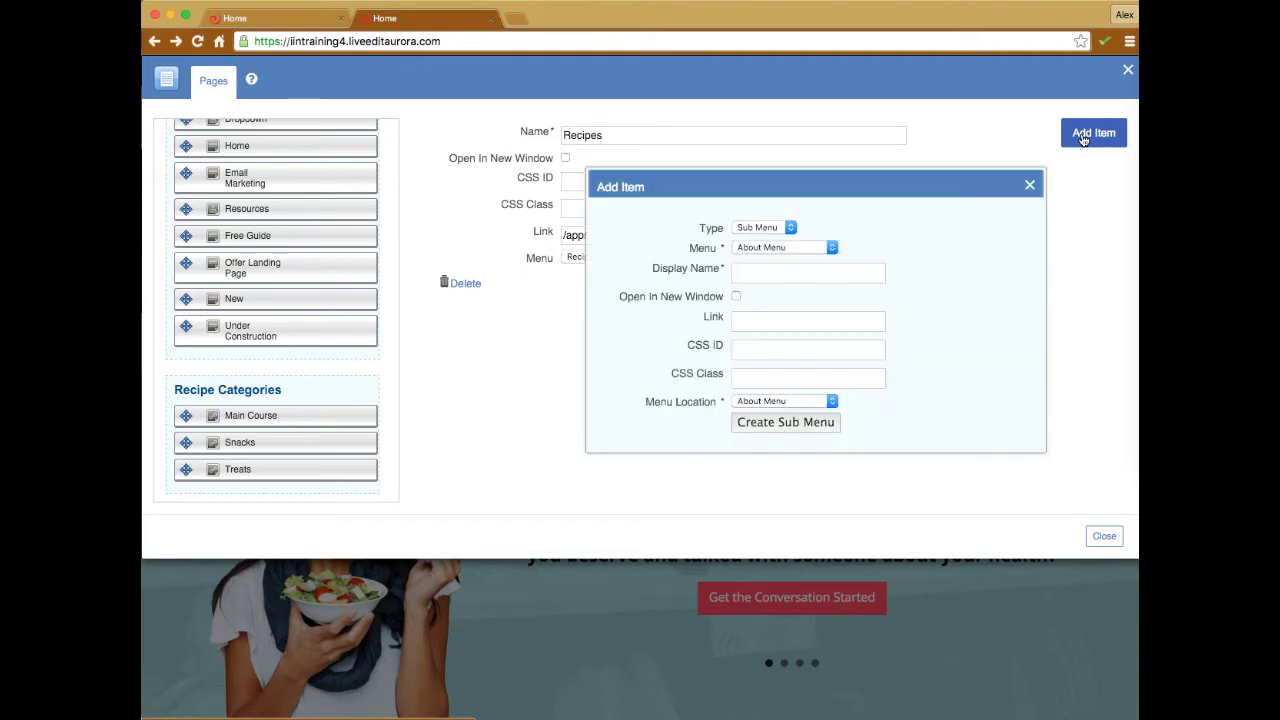
click(771, 228)
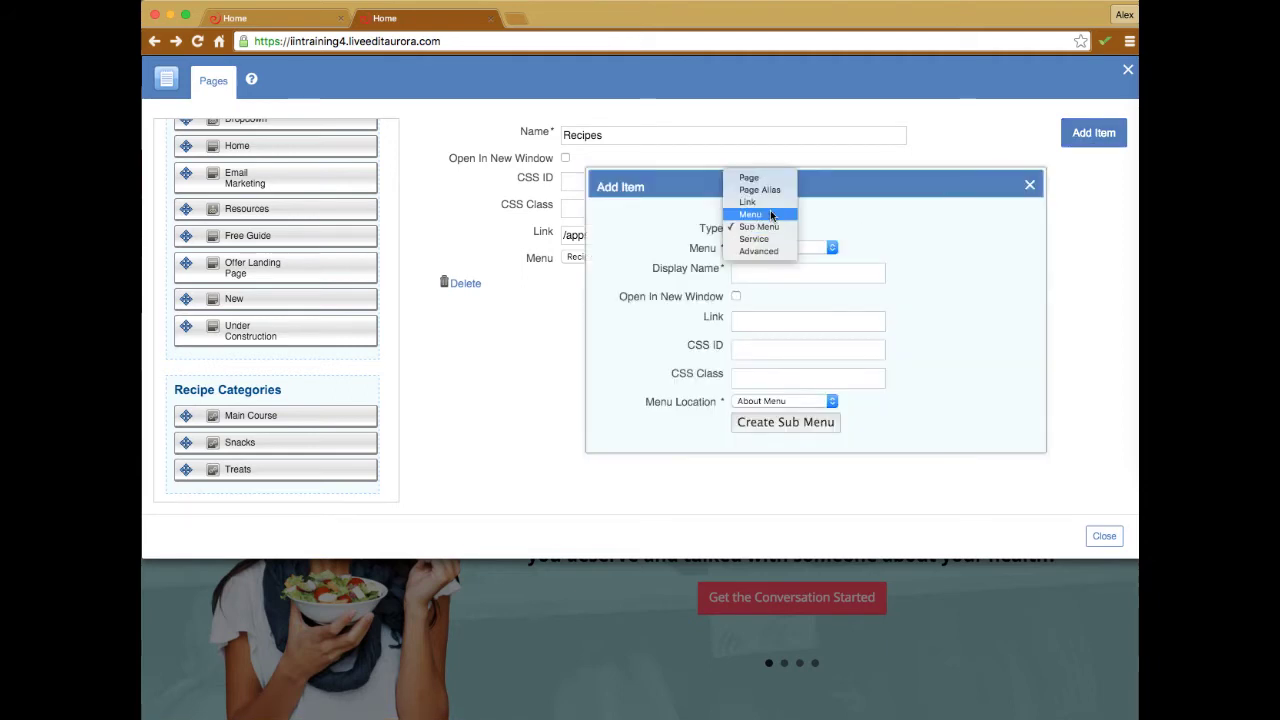
click(771, 216)
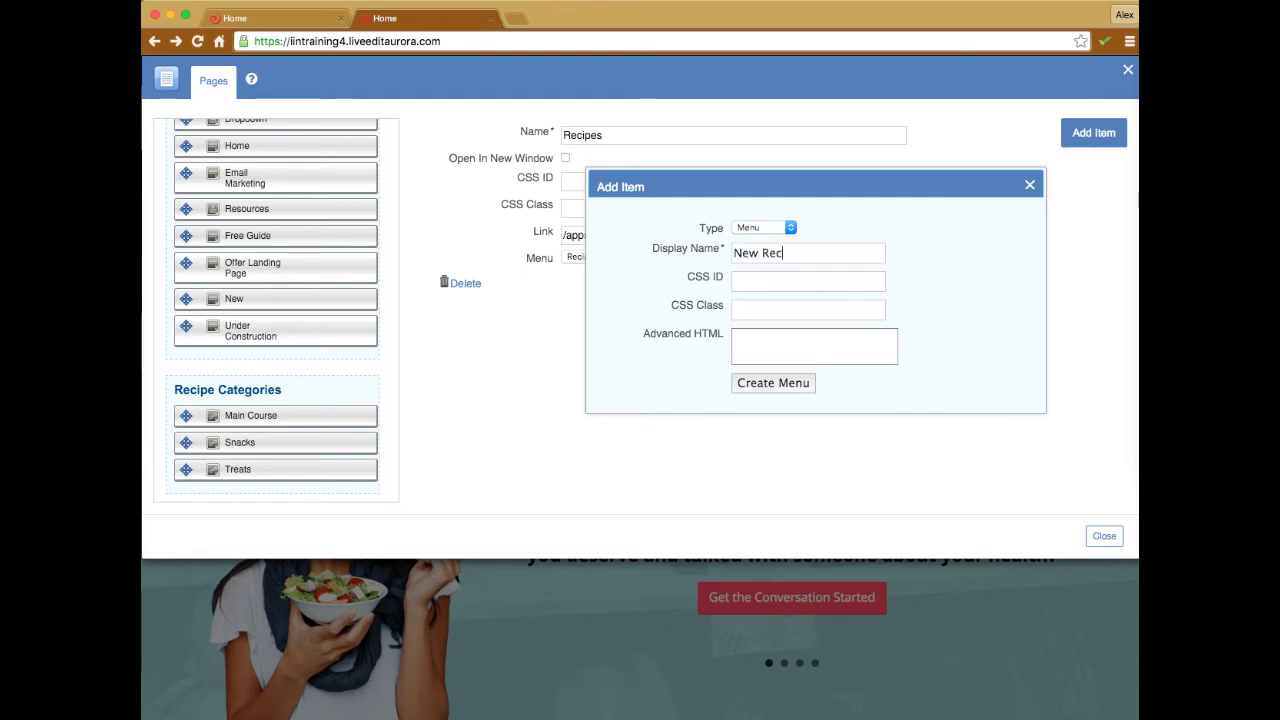
text(New Recipe Menu)
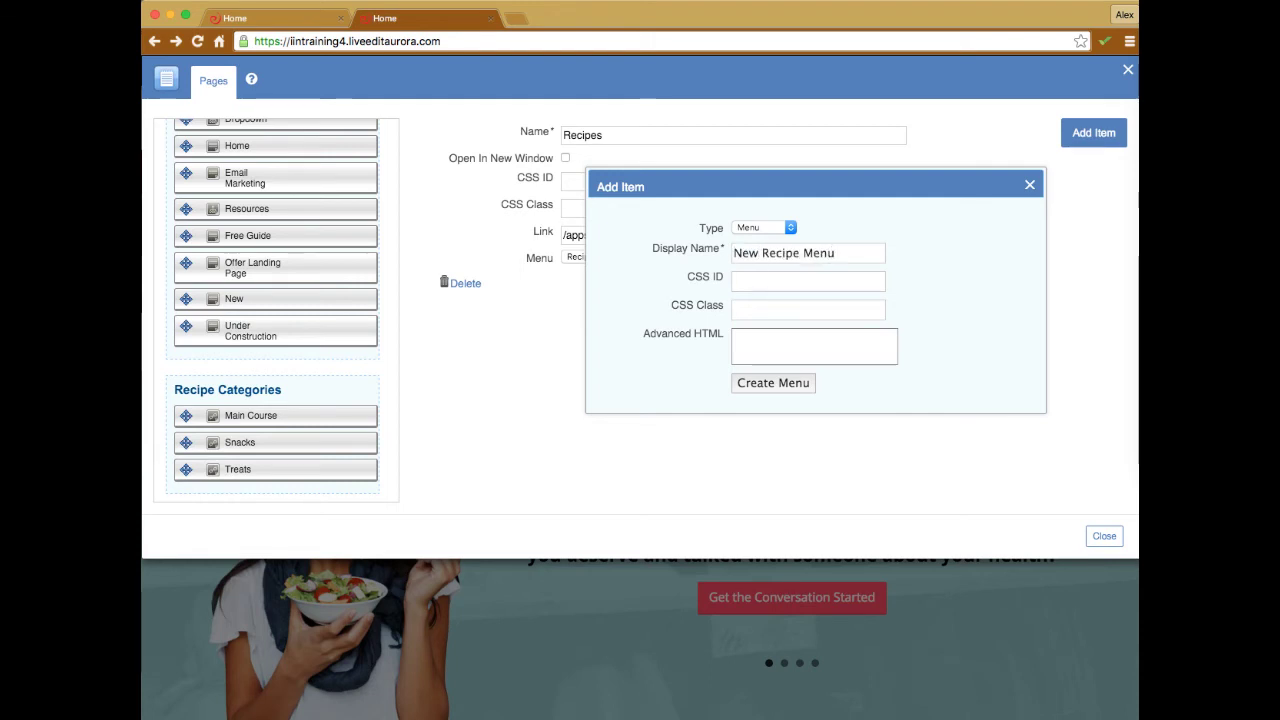
click(751, 383)
scroll(300, 372, down, 10)
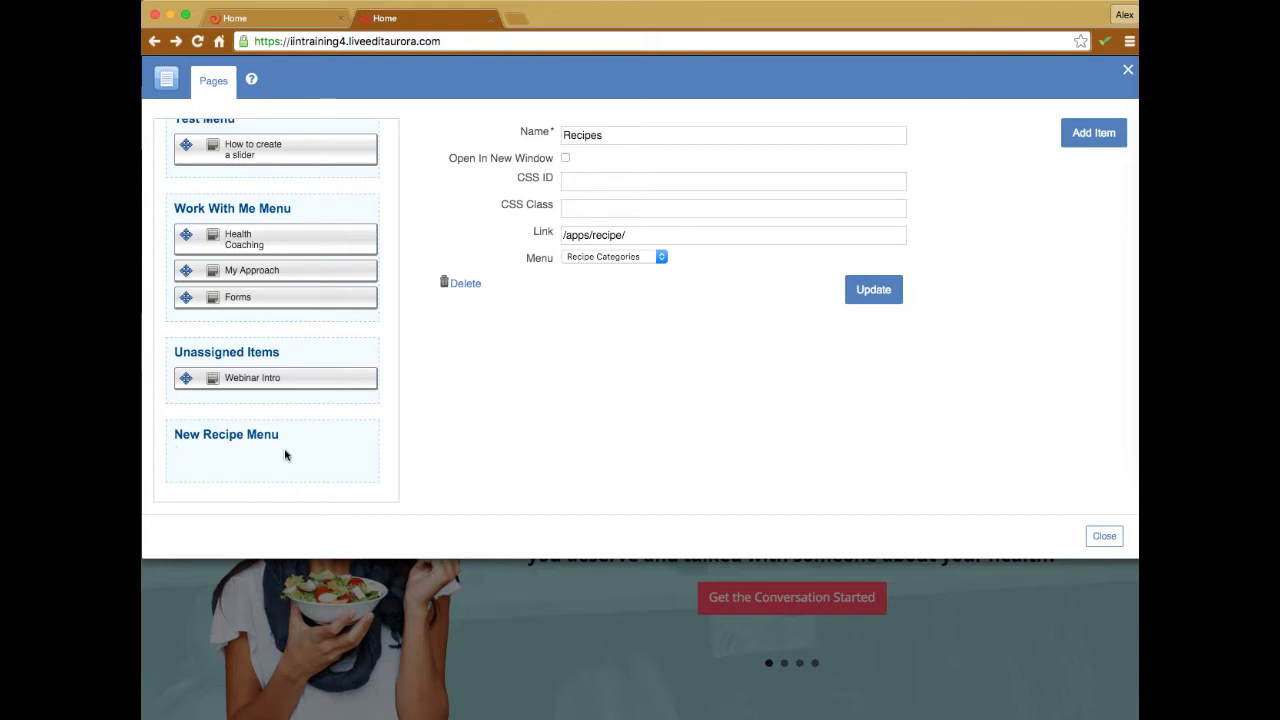
scroll(285, 455, up, 5)
scroll(285, 455, down, 5)
Check the Recipes dropdown on the Home page in the other browser tab and return to the page manager
click(262, 18)
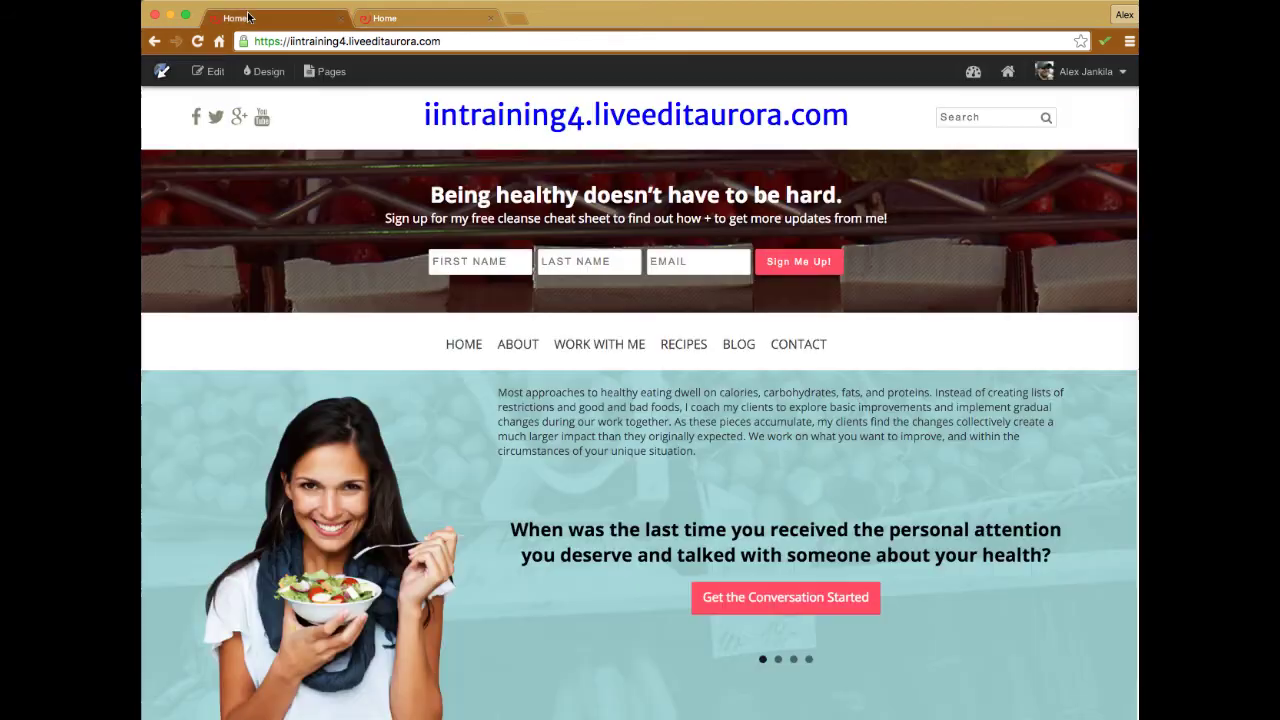
mouse_move(690, 349)
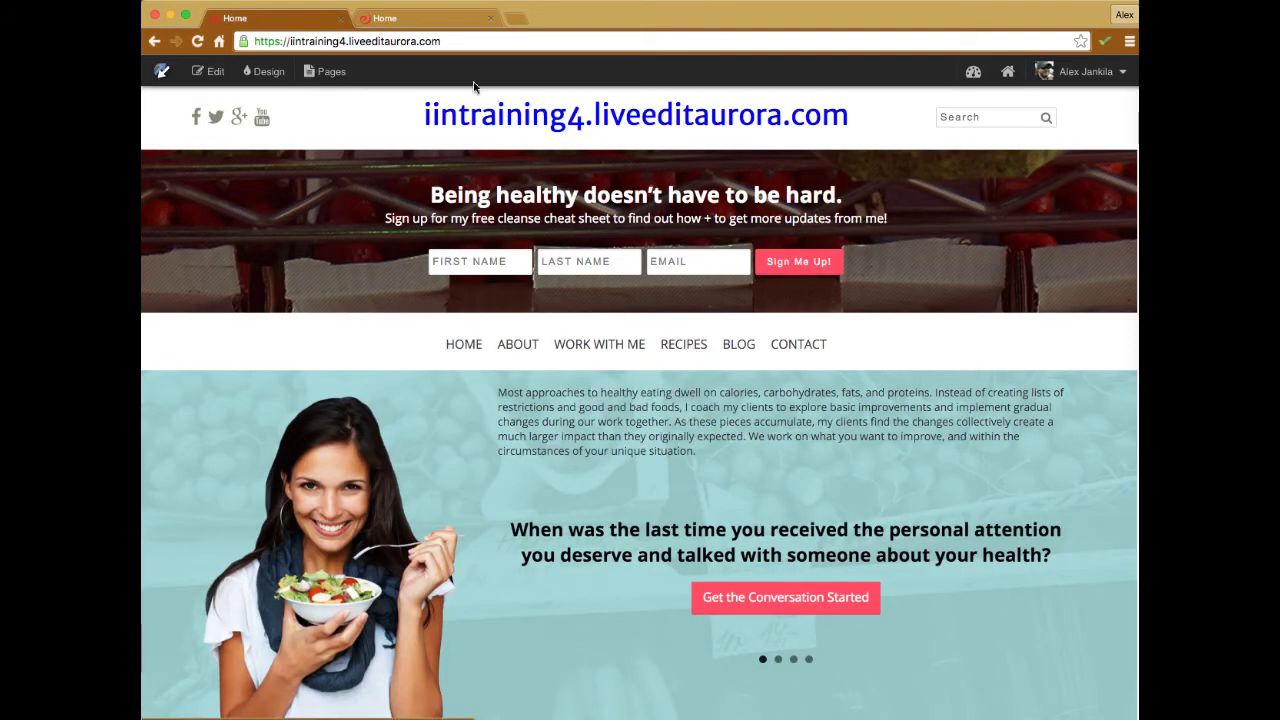
click(433, 20)
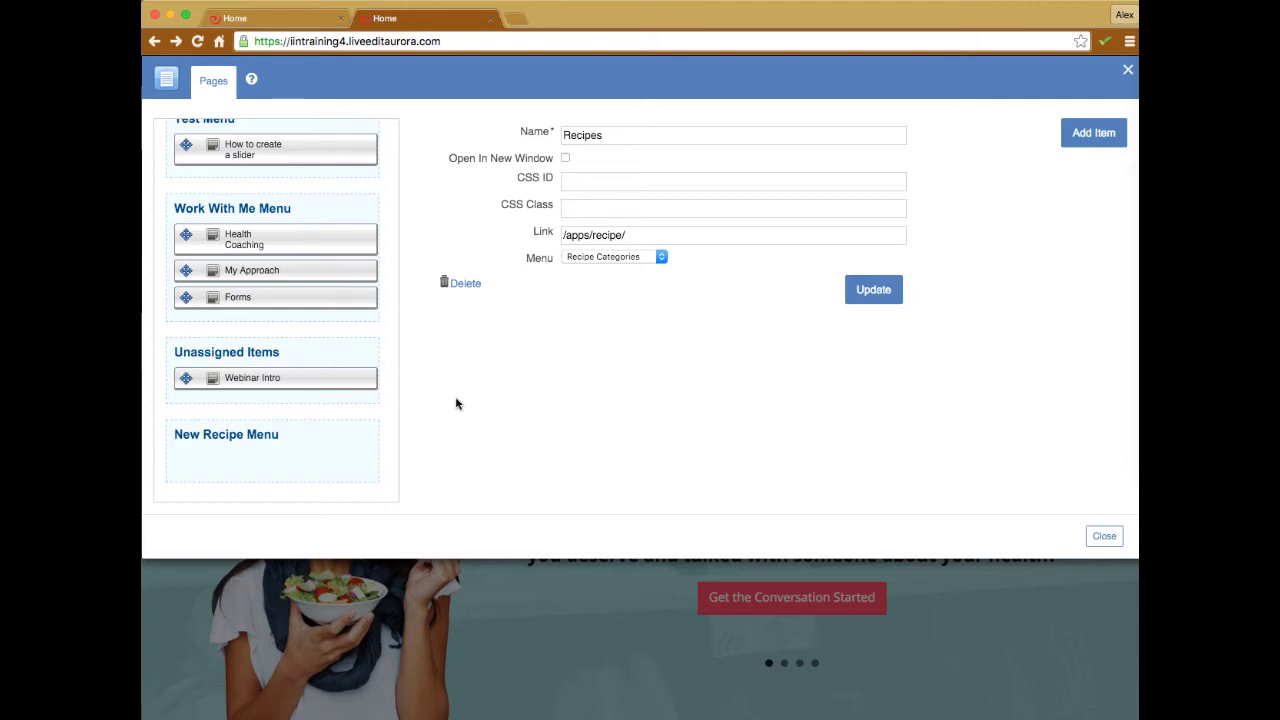
Start a new Link item with the display name "Recipe Category 1"
click(1094, 140)
click(762, 229)
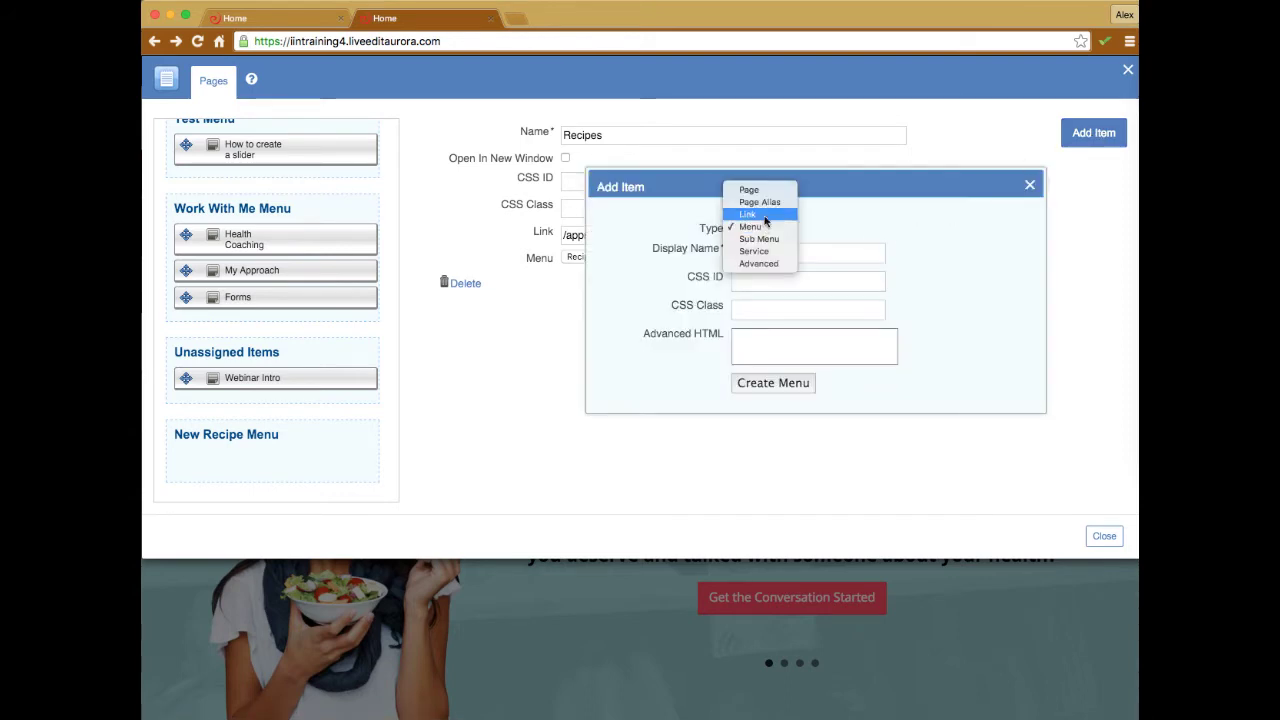
click(765, 215)
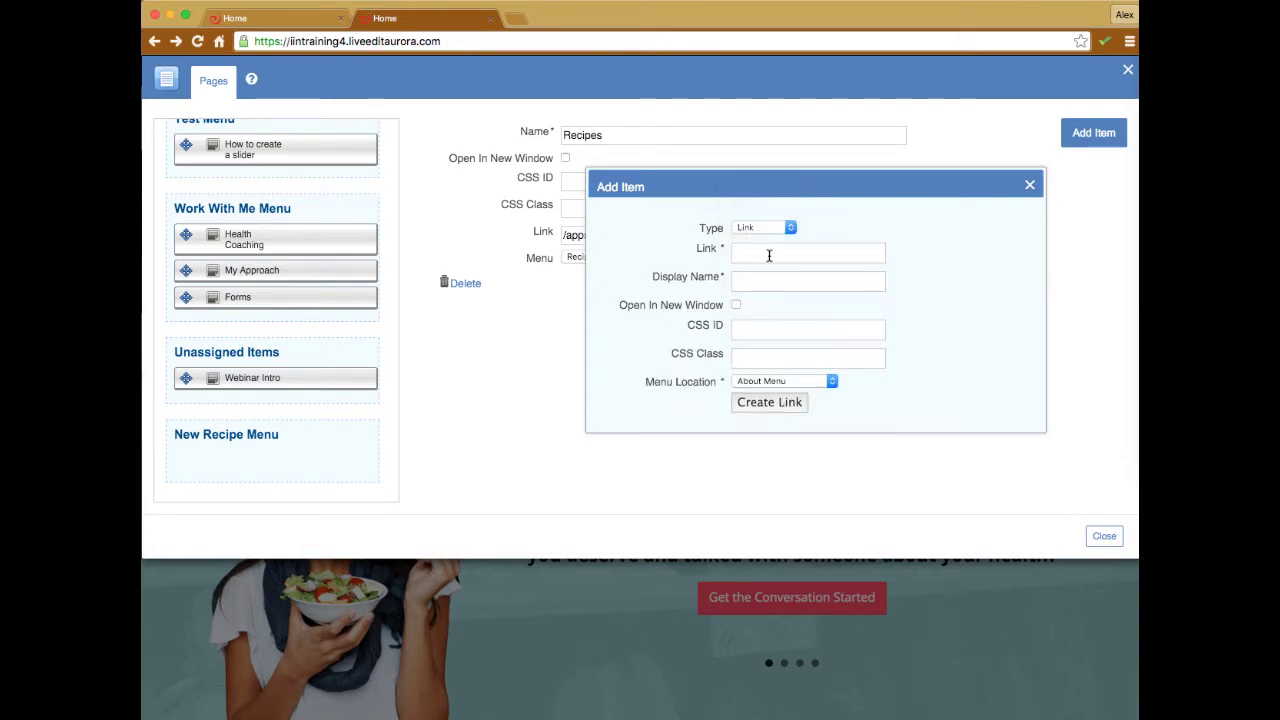
click(776, 250)
text(Recipe)
text(ci)
click(767, 259)
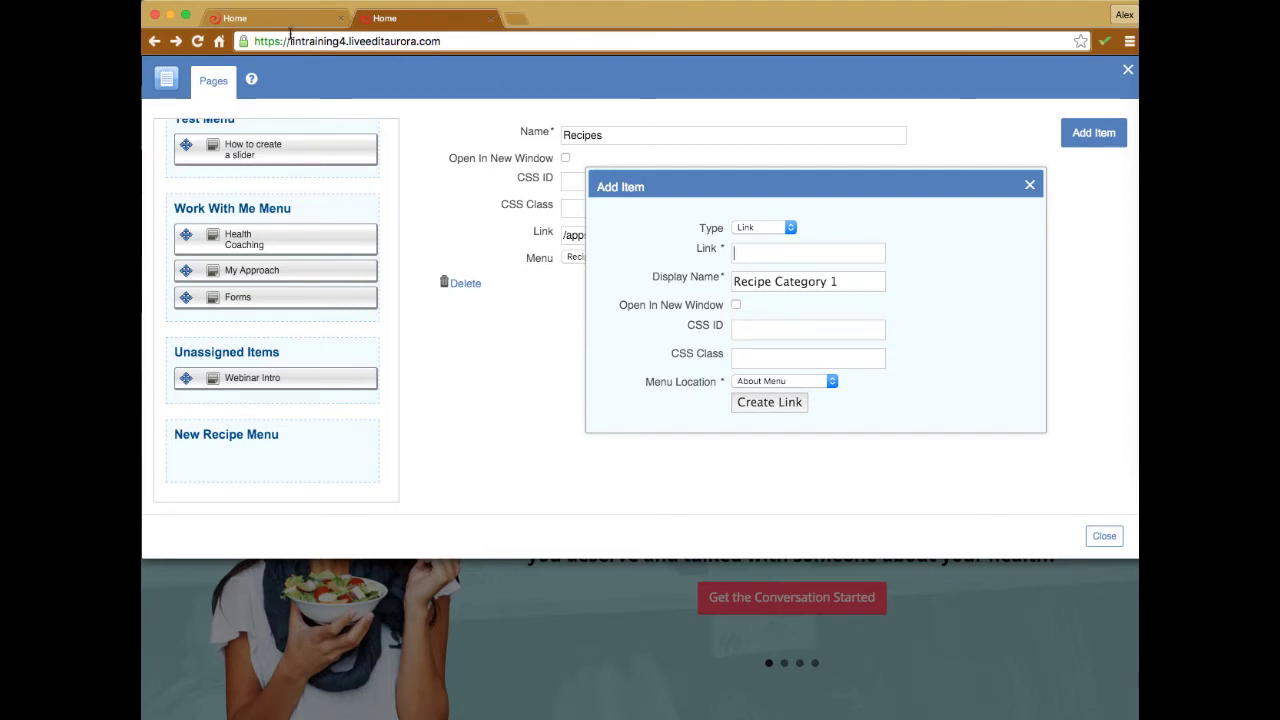
Open the Main Course recipe category page in the other browser tab and copy its path /apps/recipe/details/category/Main-Course
click(288, 20)
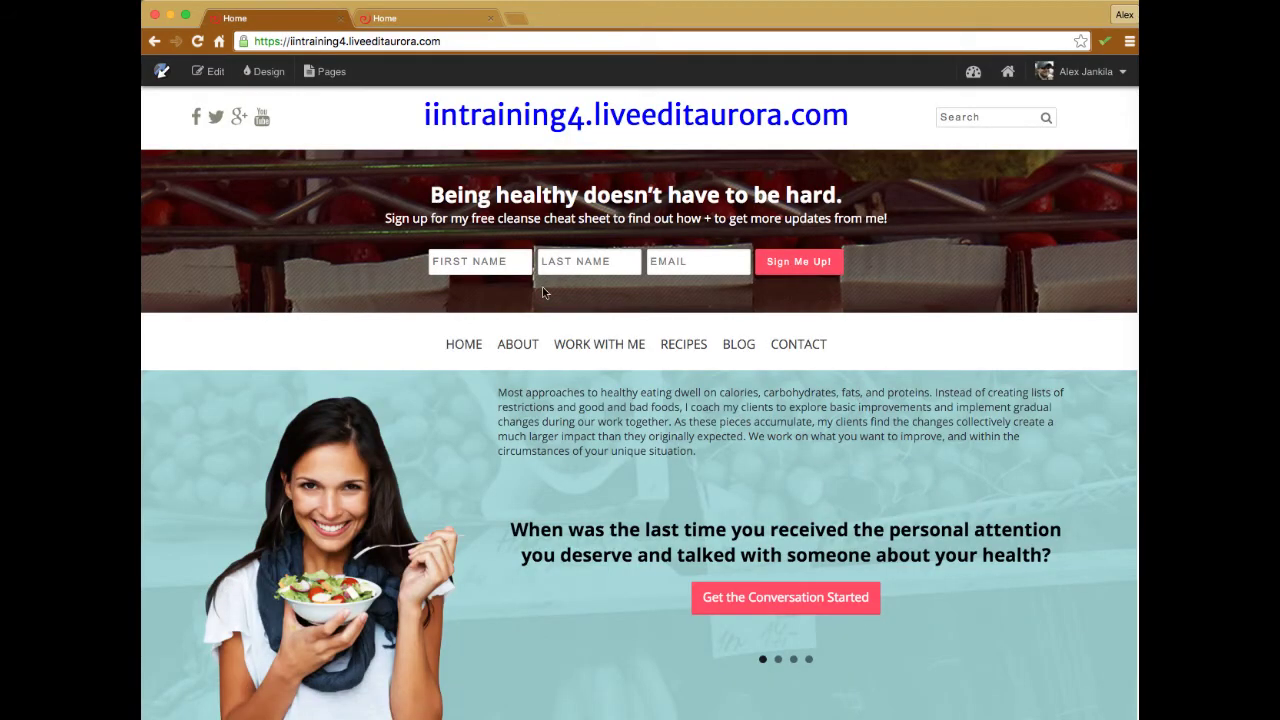
click(686, 346)
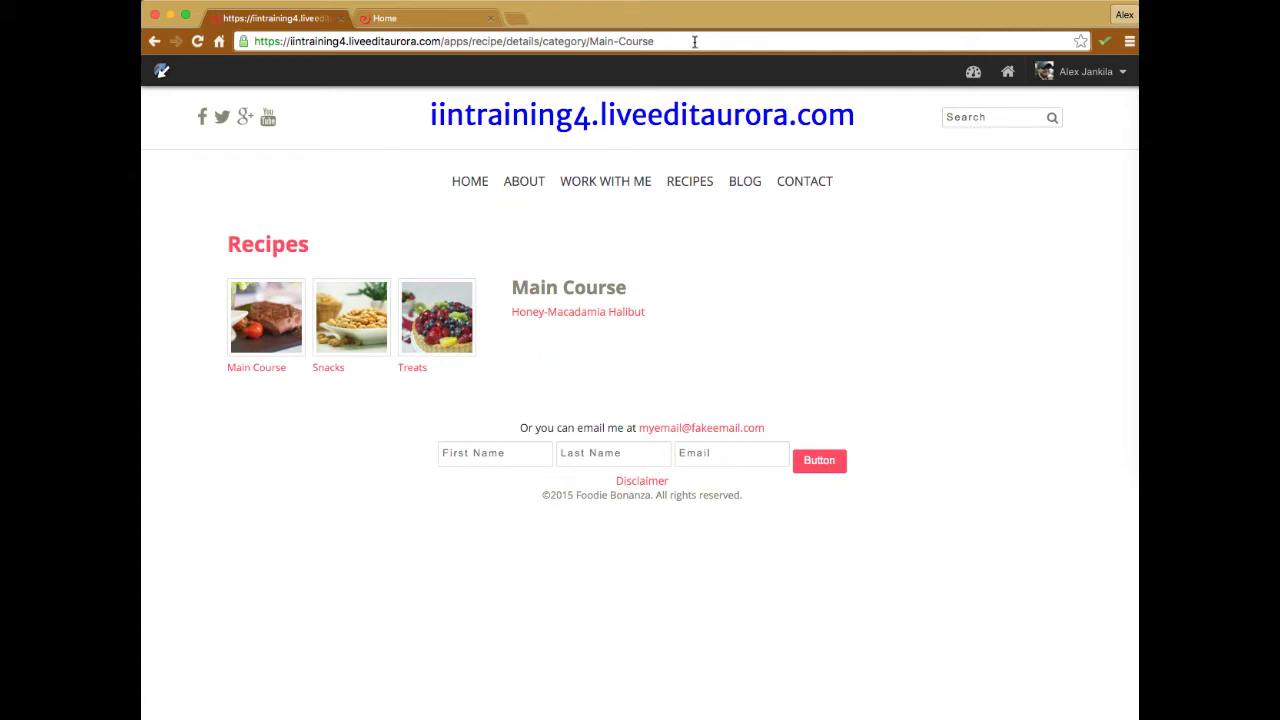
drag(690, 41, 445, 41)
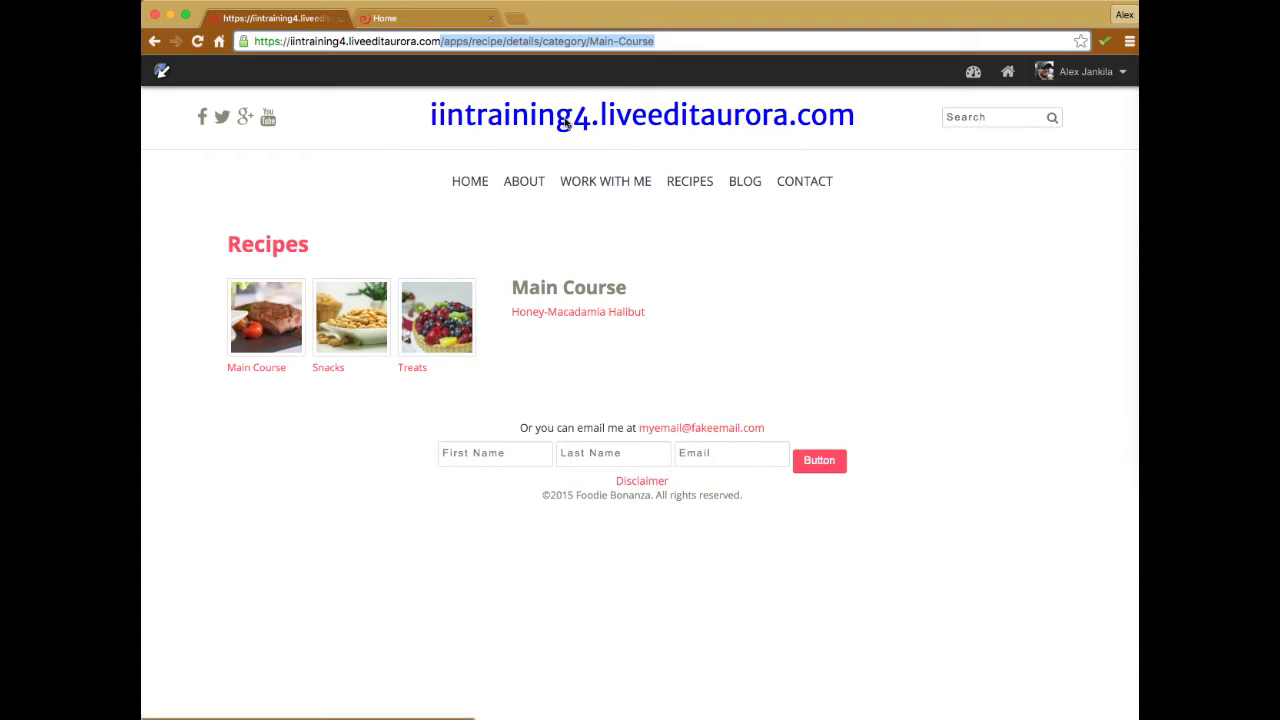
right_click(506, 41)
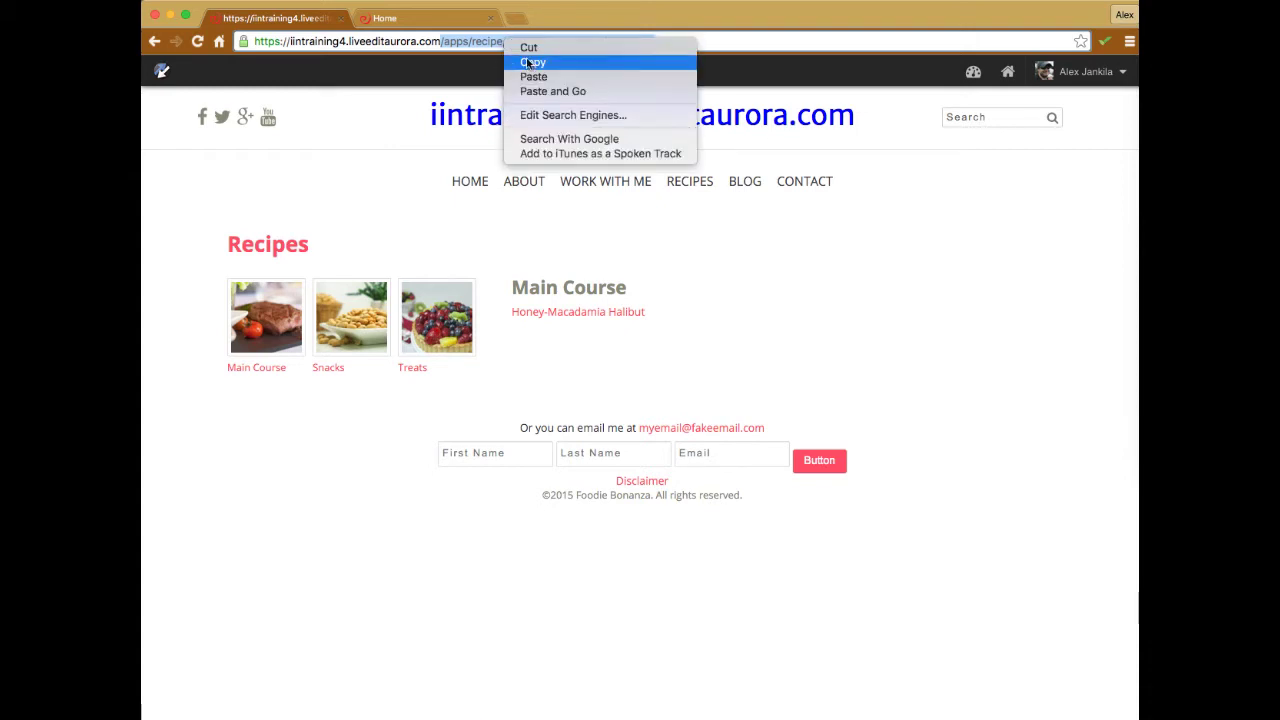
click(531, 63)
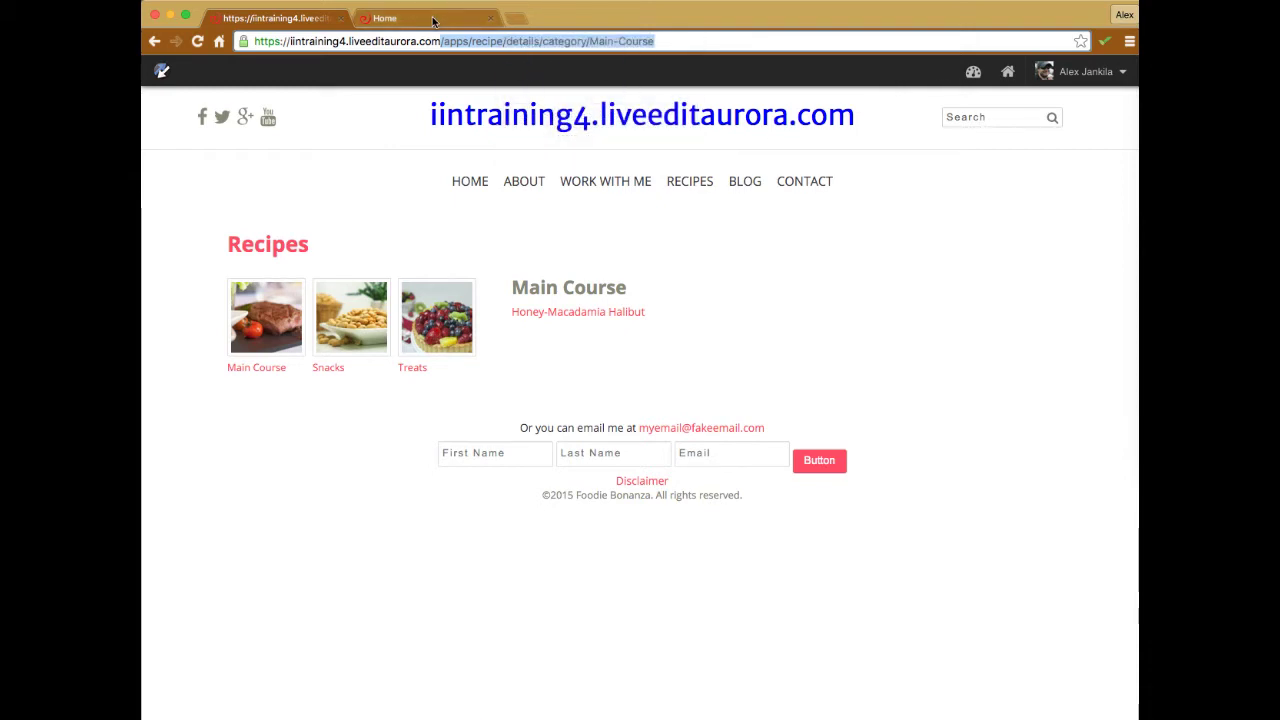
Back in the page manager, paste the copied path as the Recipe Category 1 item's link and create the link in About Menu
click(433, 20)
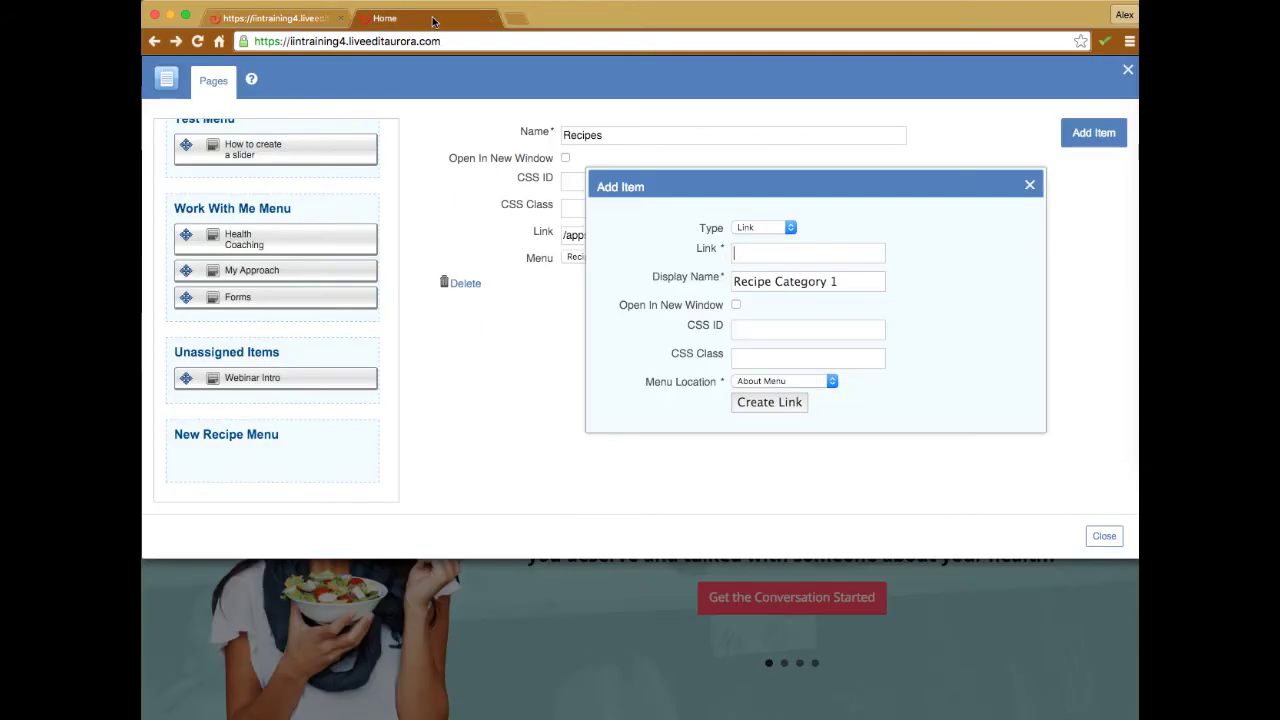
click(745, 252)
right_click(745, 255)
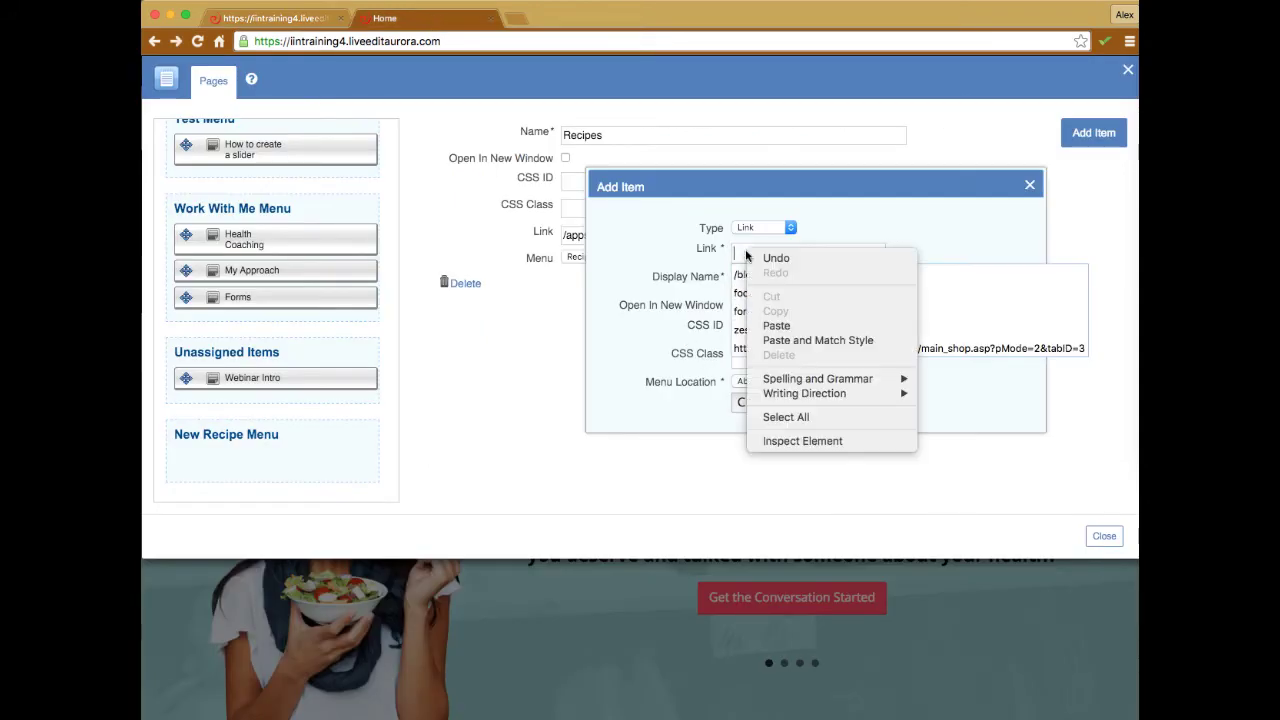
click(790, 325)
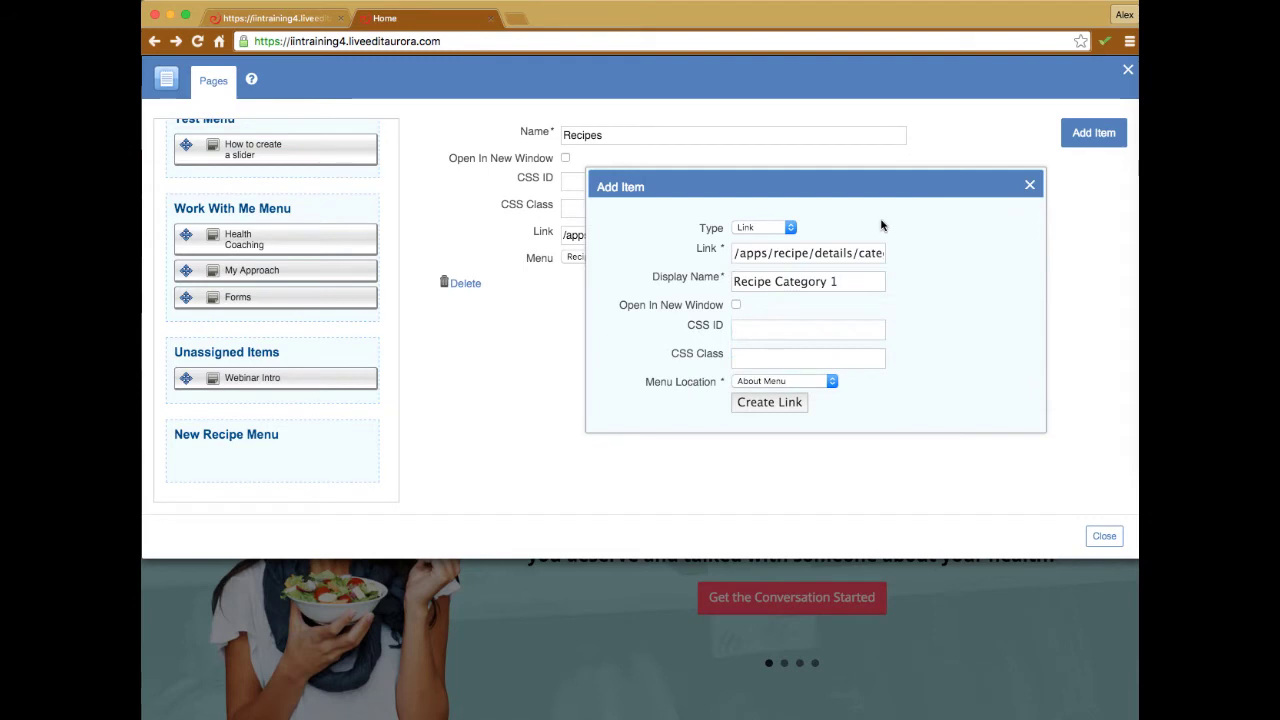
click(779, 404)
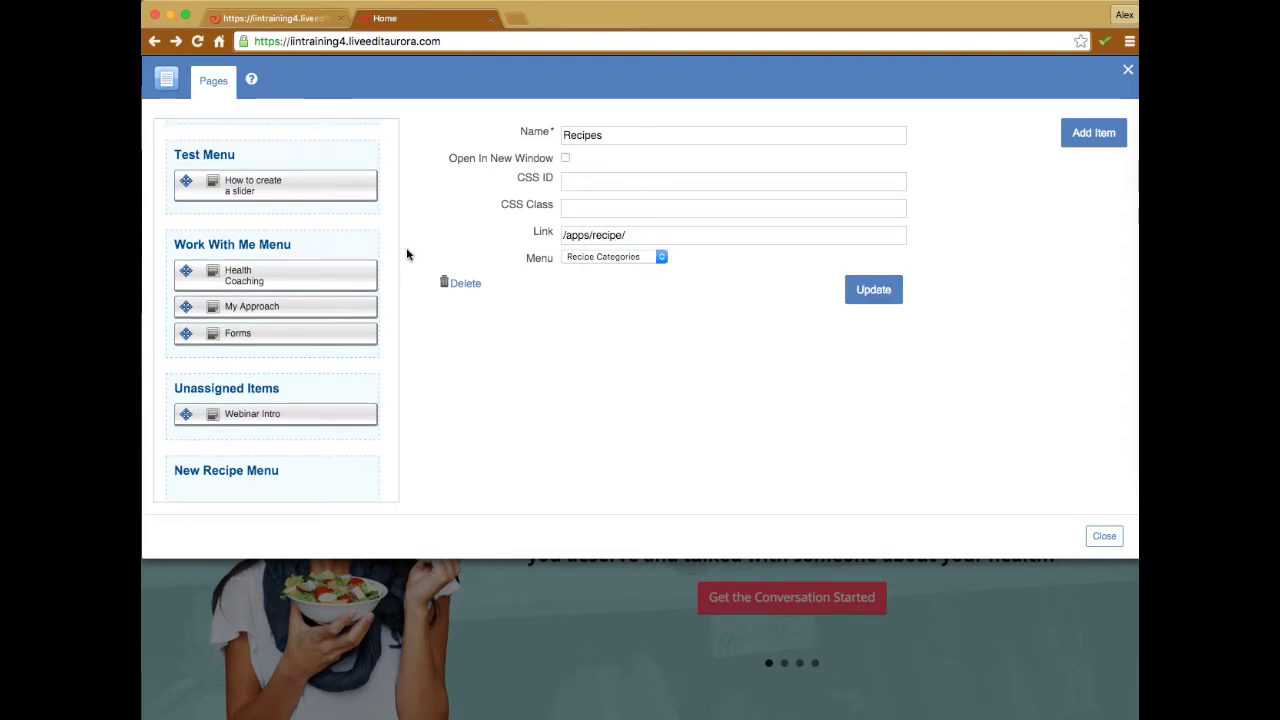
Find the Recipe Category 1 link under About Menu and open its settings
scroll(306, 366, down, 1)
scroll(306, 369, up, 3)
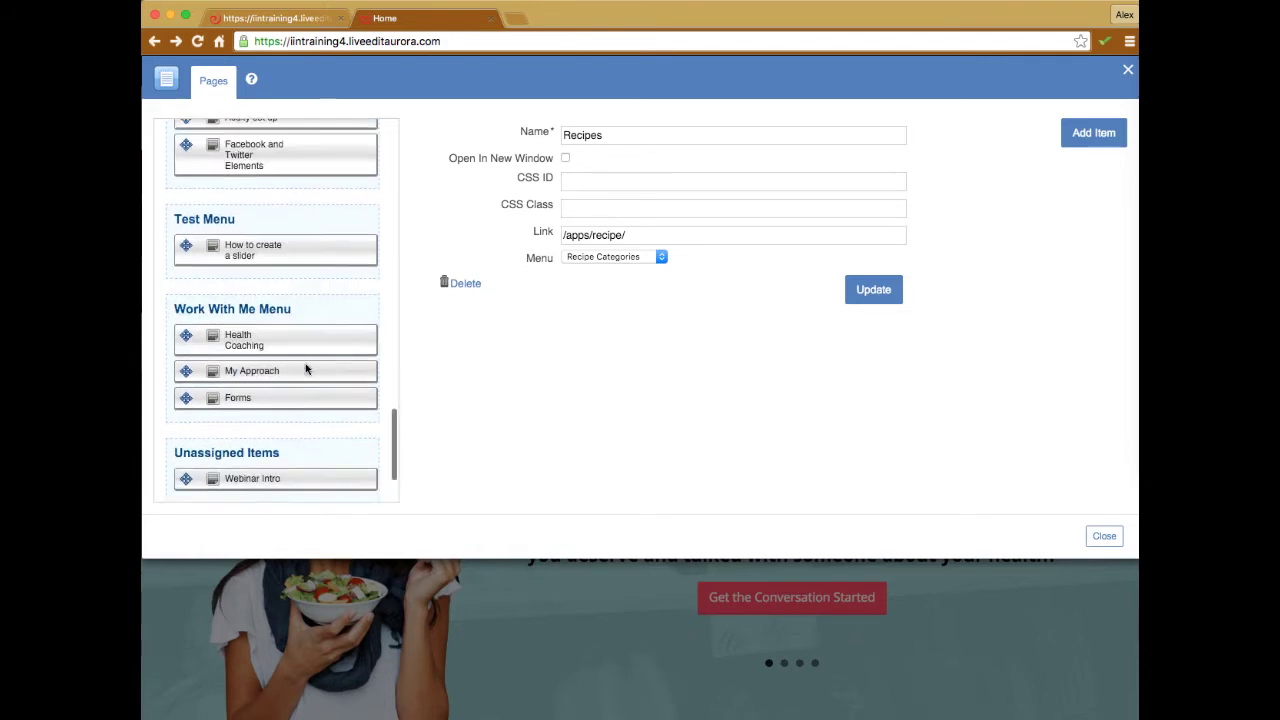
scroll(306, 367, up, 2)
scroll(306, 366, up, 1)
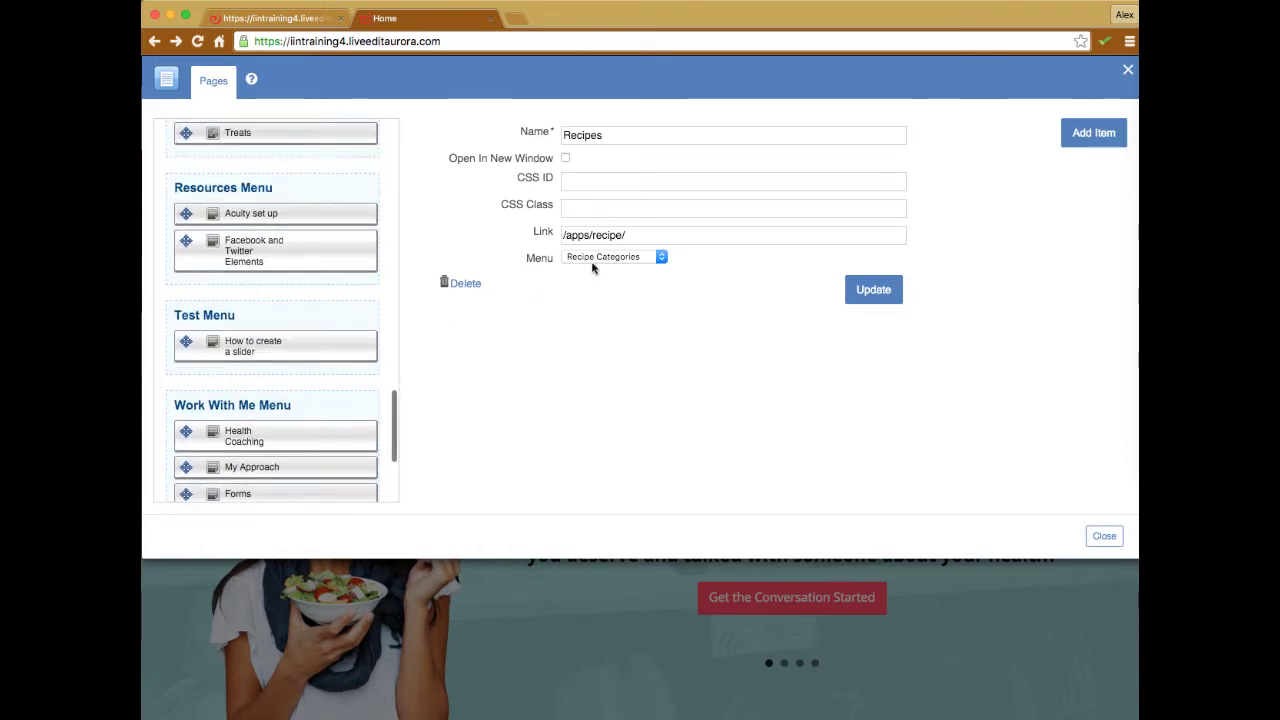
scroll(277, 243, up, 5)
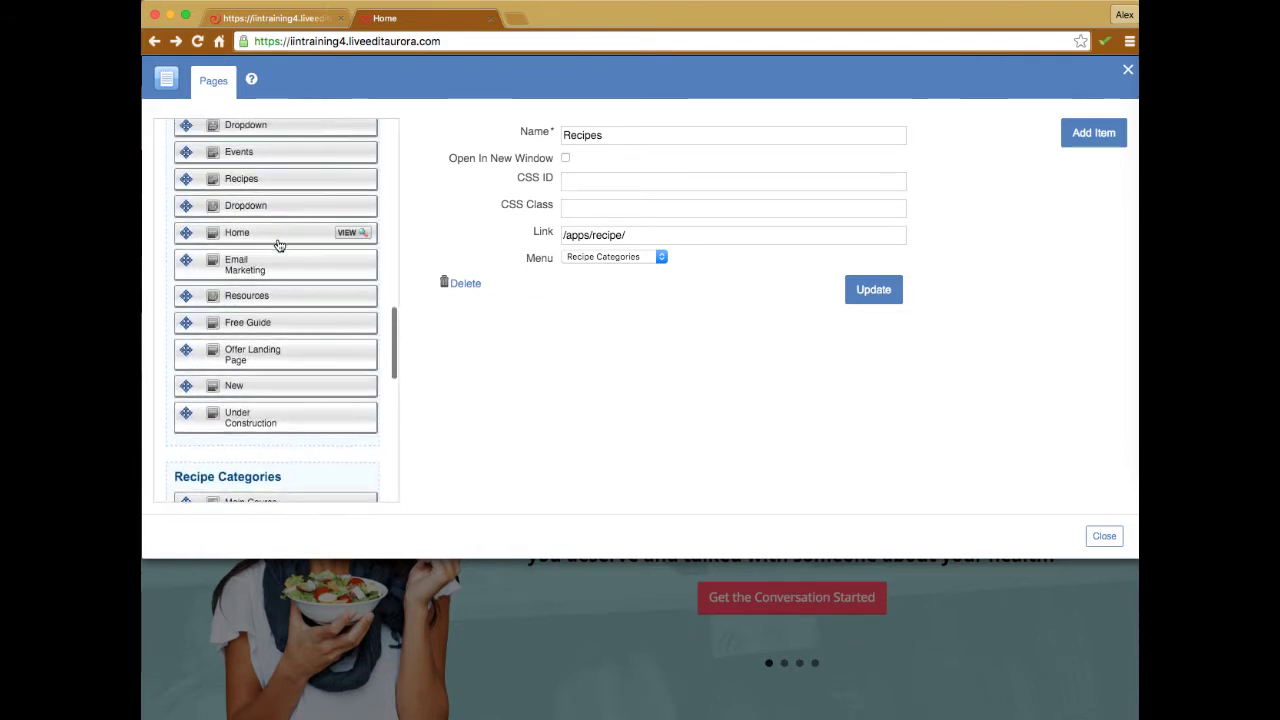
scroll(279, 245, up, 8)
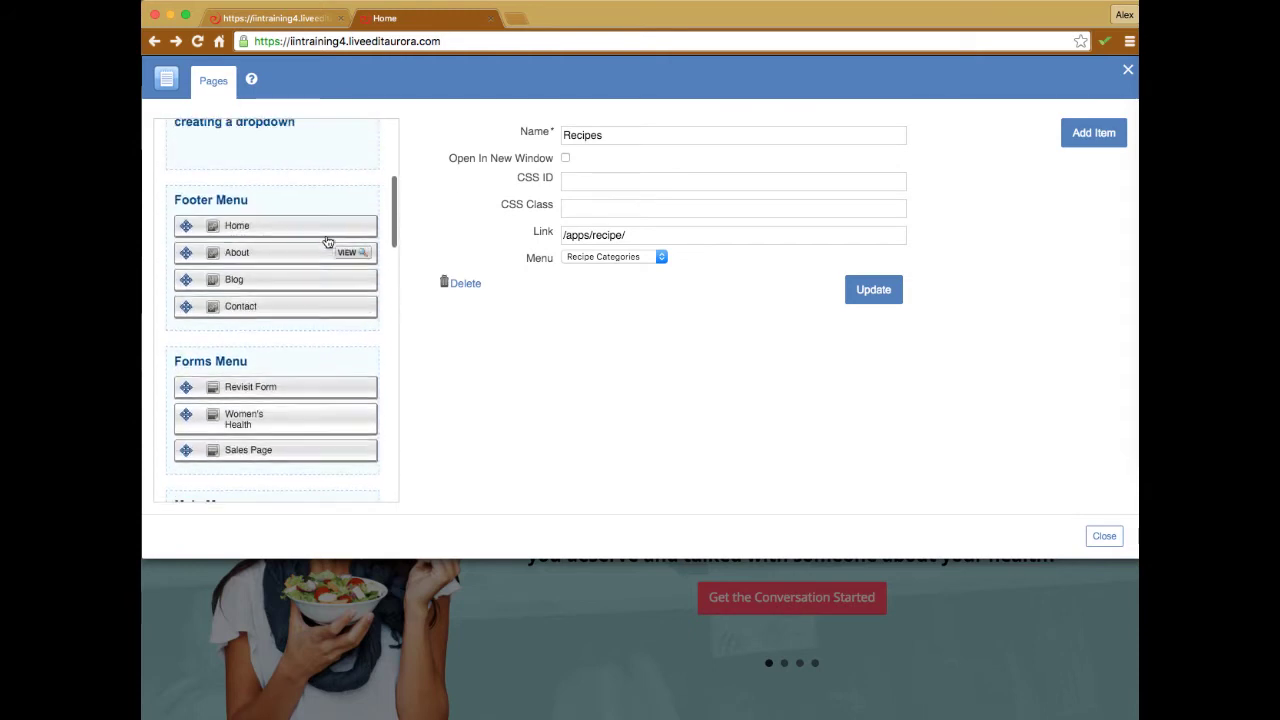
scroll(325, 242, up, 4)
click(282, 266)
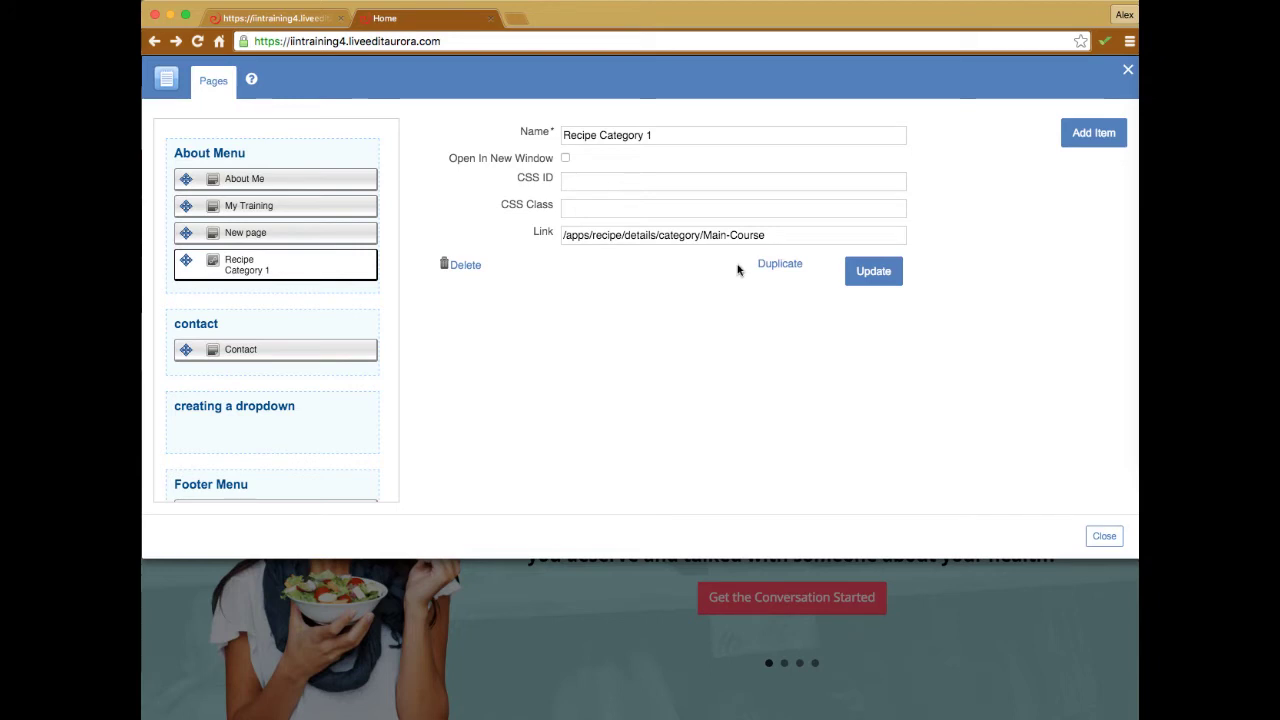
click(1094, 138)
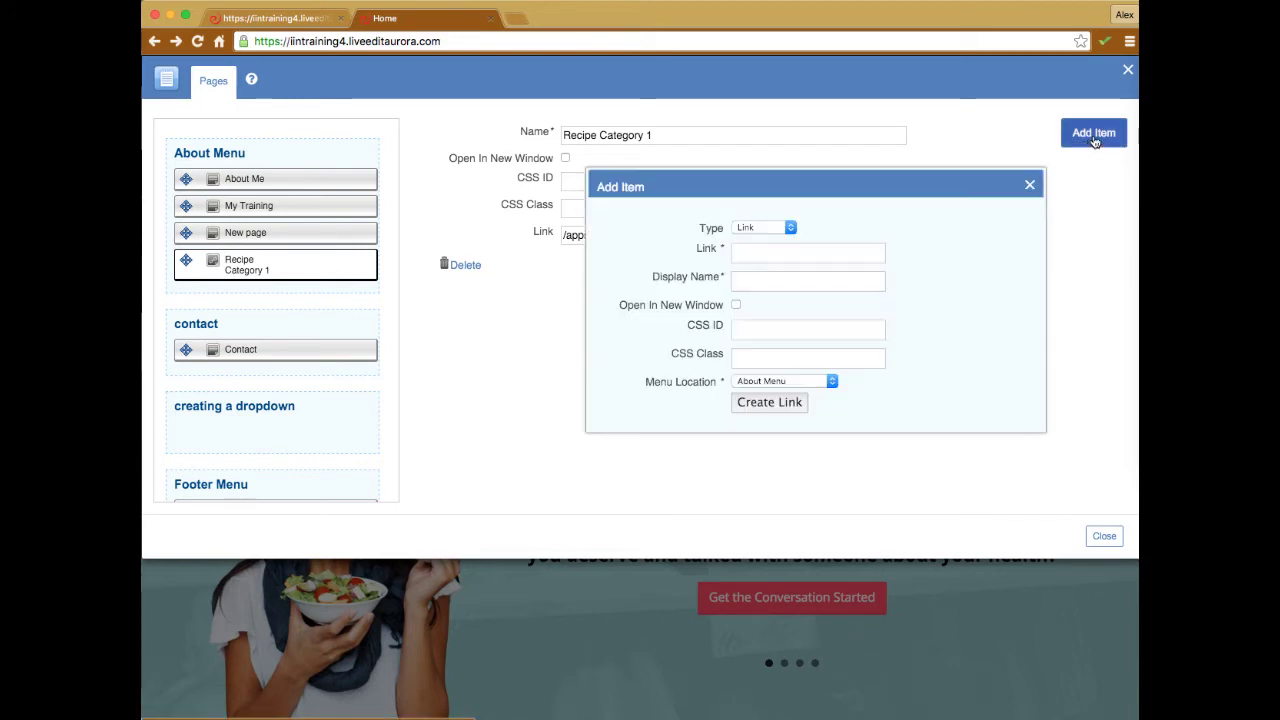
click(767, 383)
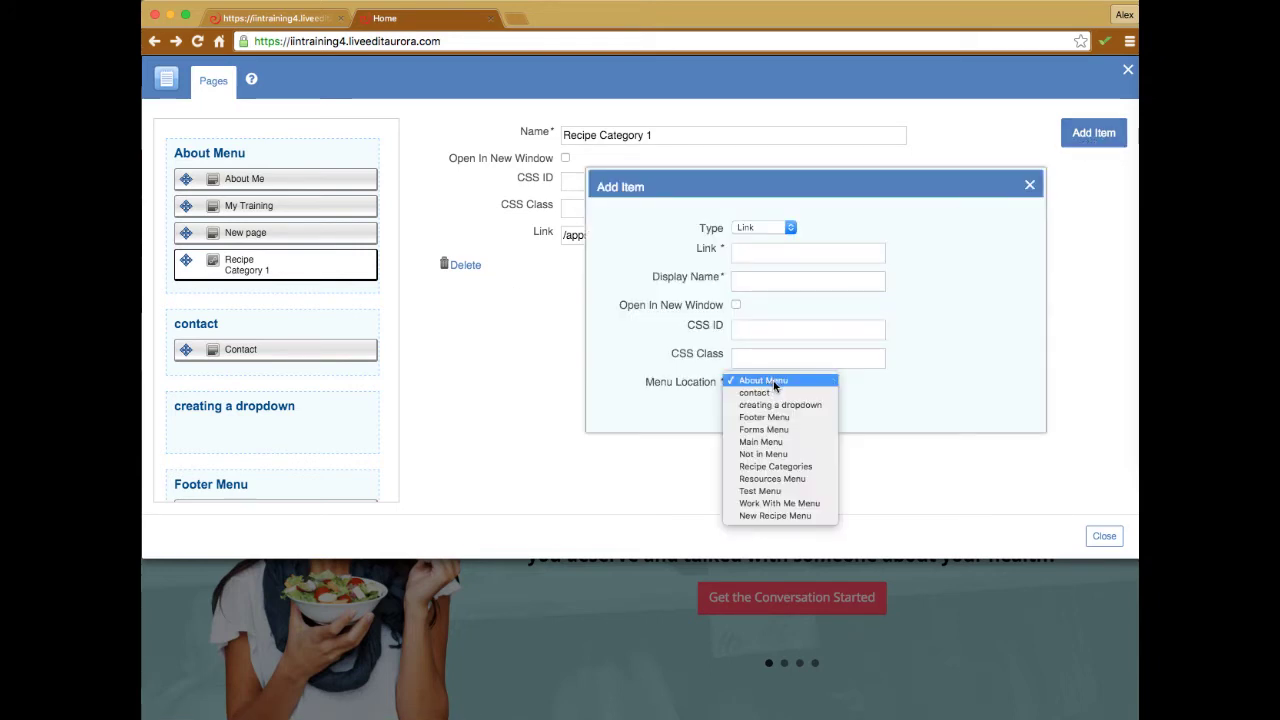
click(622, 332)
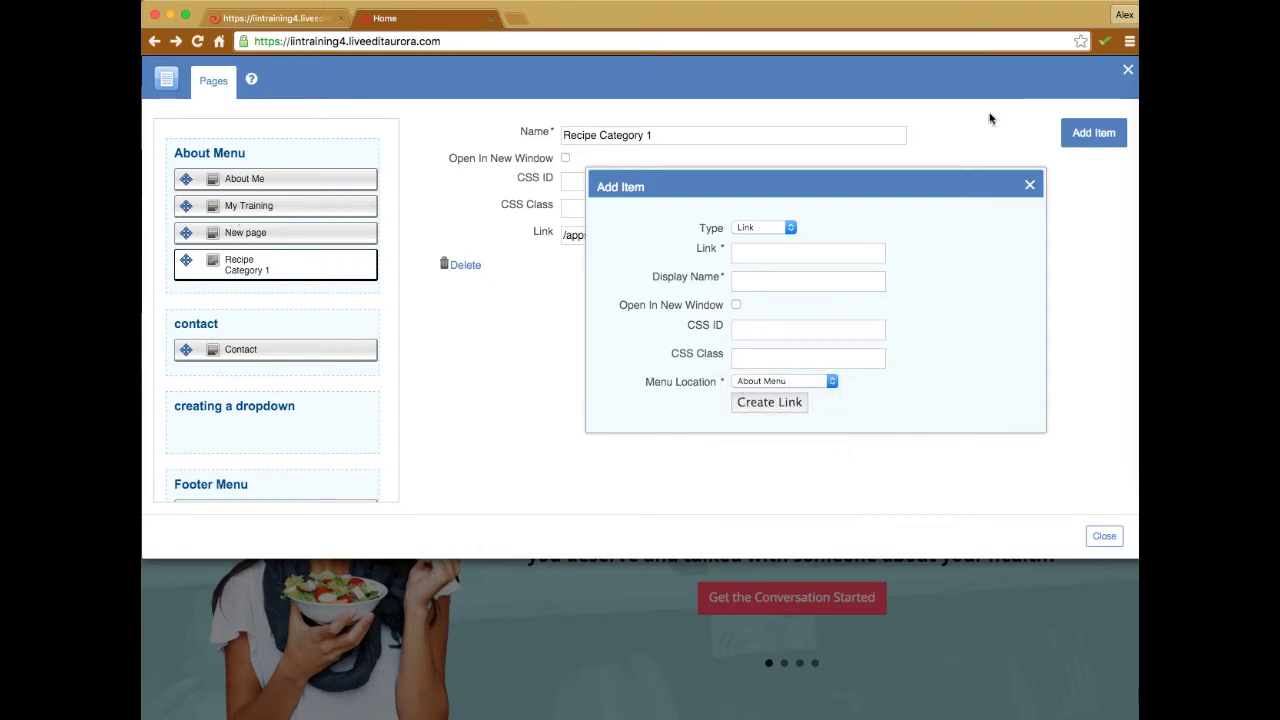
click(1030, 186)
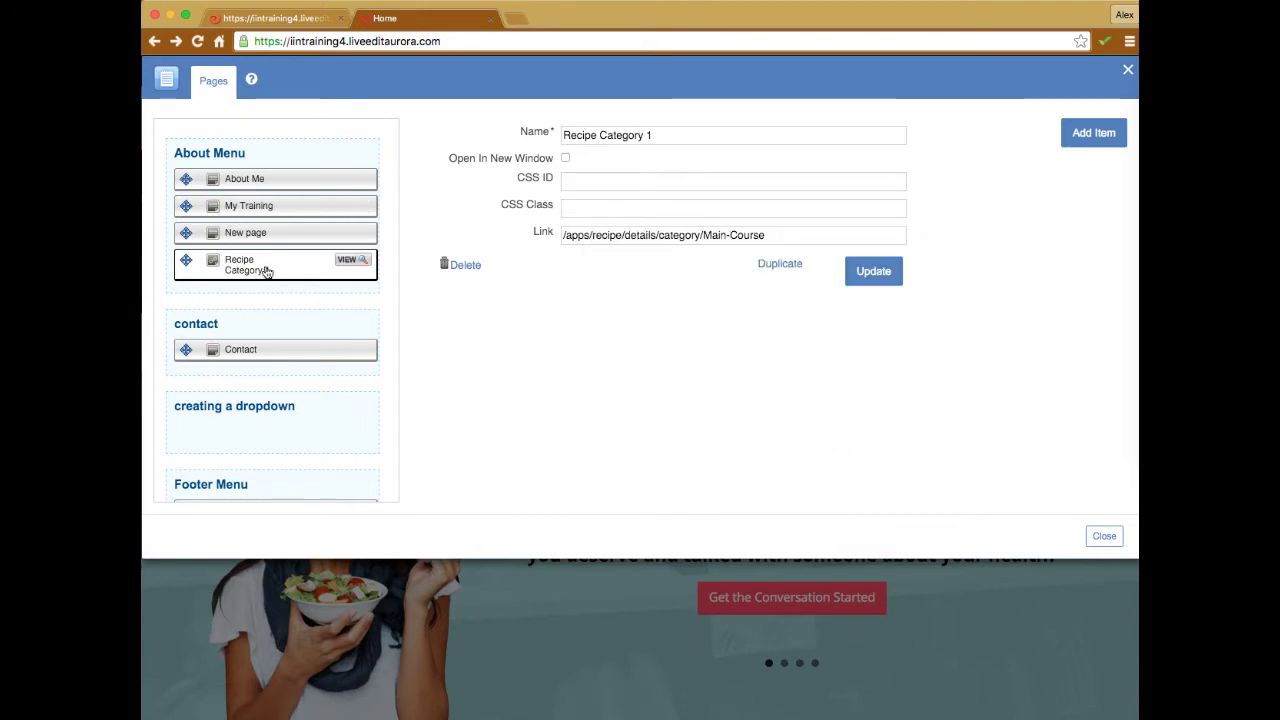
Move the Recipe Category 1 link from About Menu into New Recipe Menu
drag(271, 274, 309, 466)
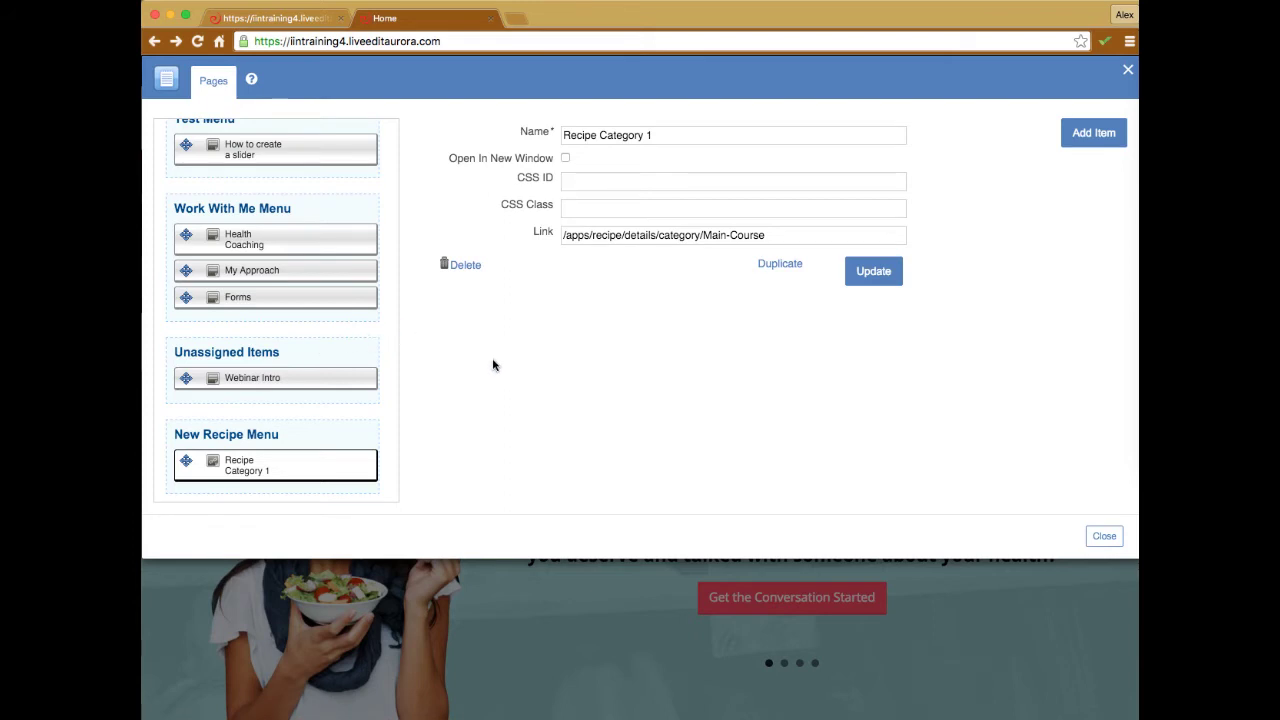
Start a new Sub Menu item that uses New Recipe Menu, with the display name "New recipes"
scroll(314, 216, up, 10)
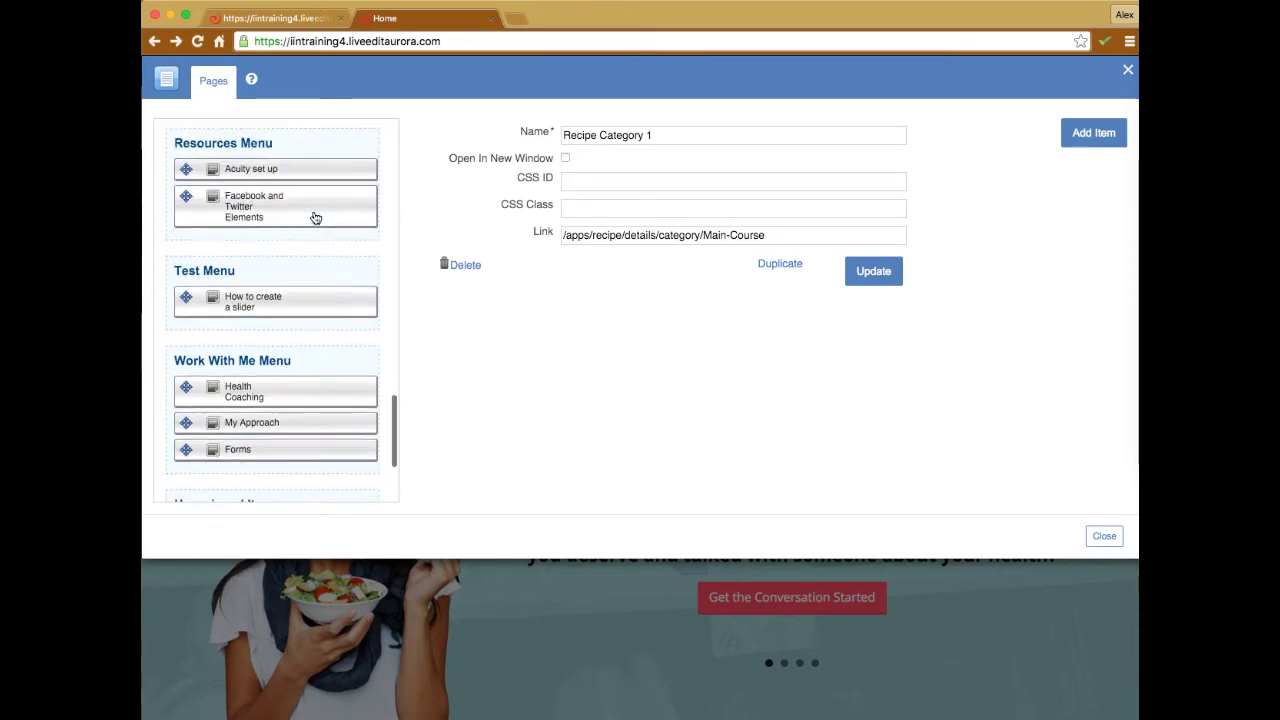
scroll(314, 218, up, 8)
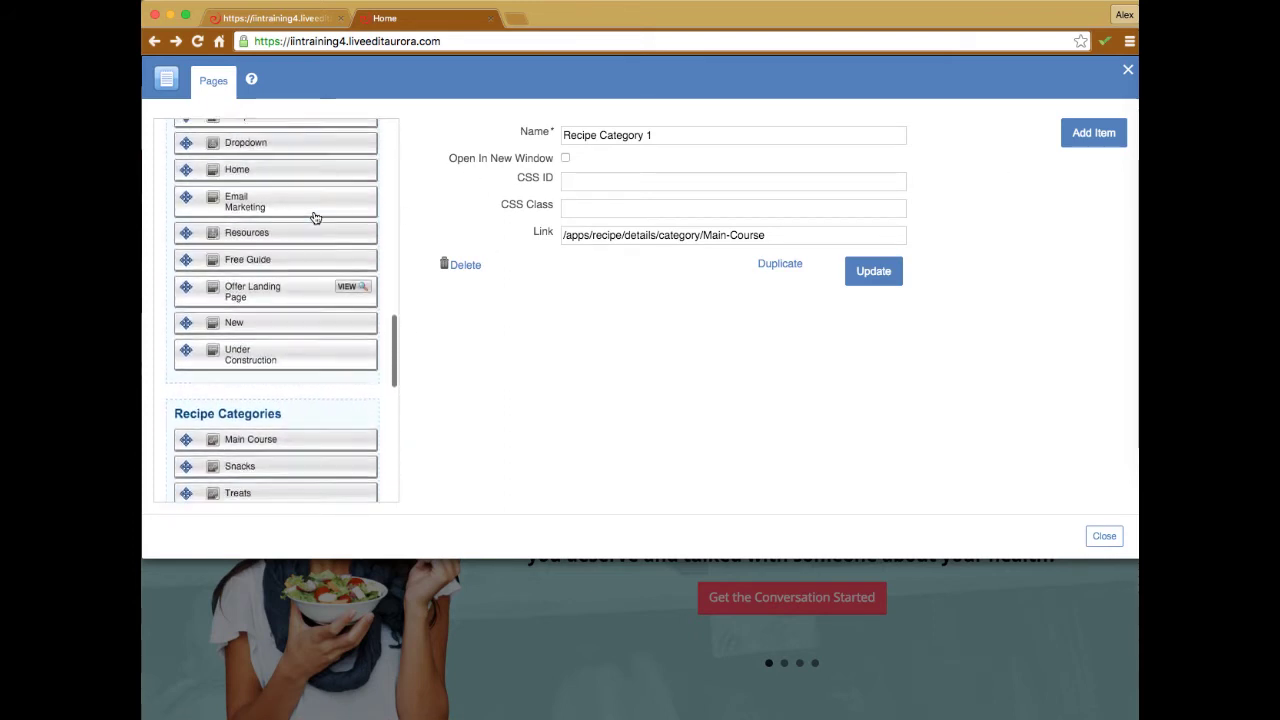
scroll(314, 218, up, 3)
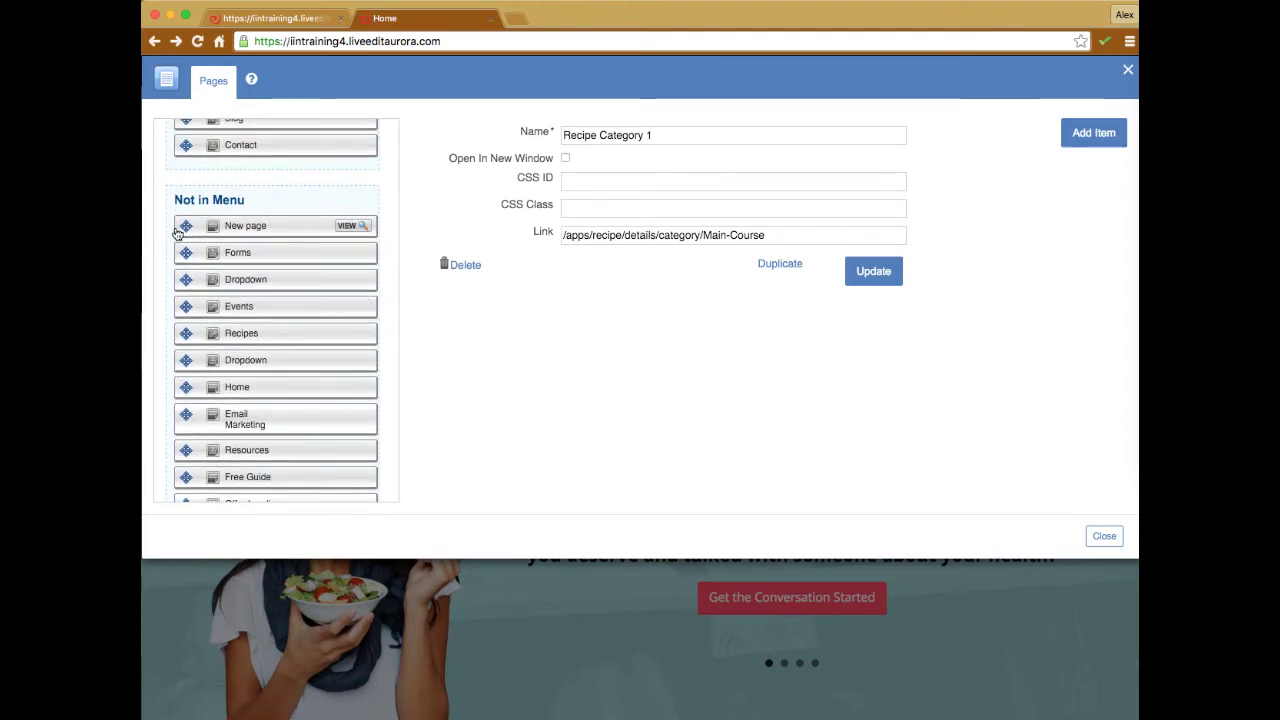
scroll(345, 222, up, 5)
click(1104, 134)
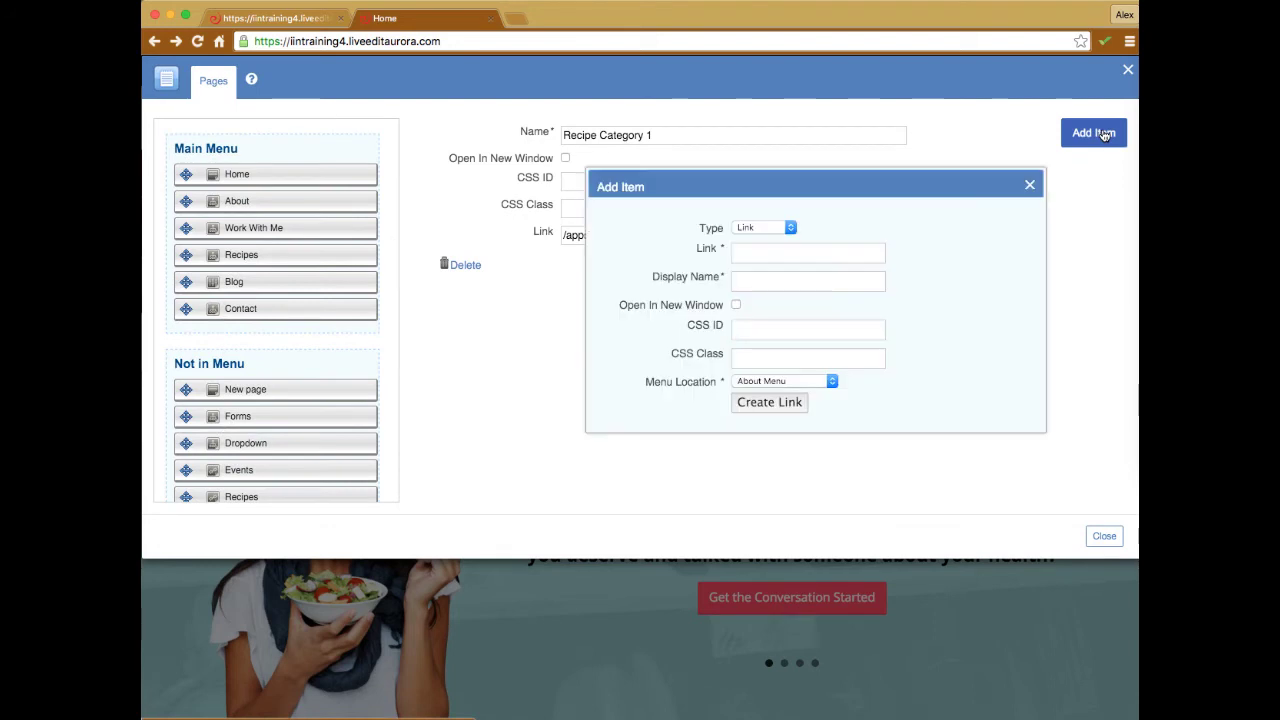
click(750, 229)
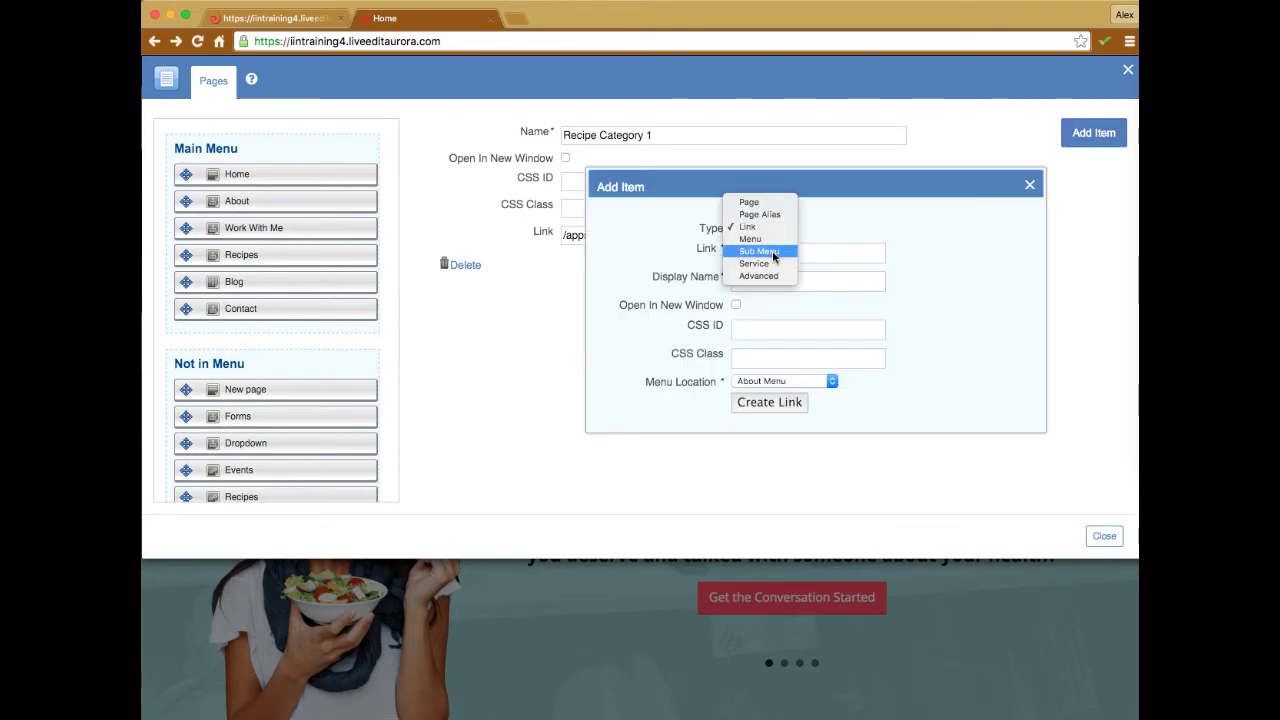
click(769, 251)
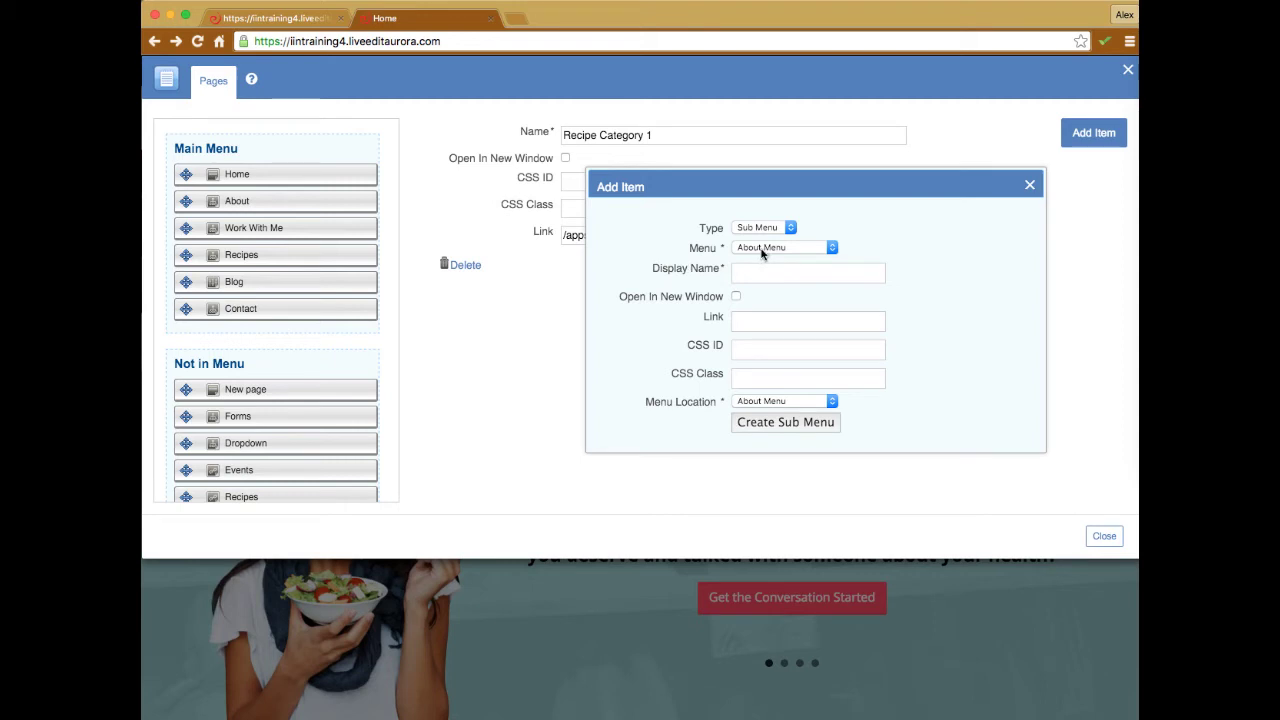
click(762, 250)
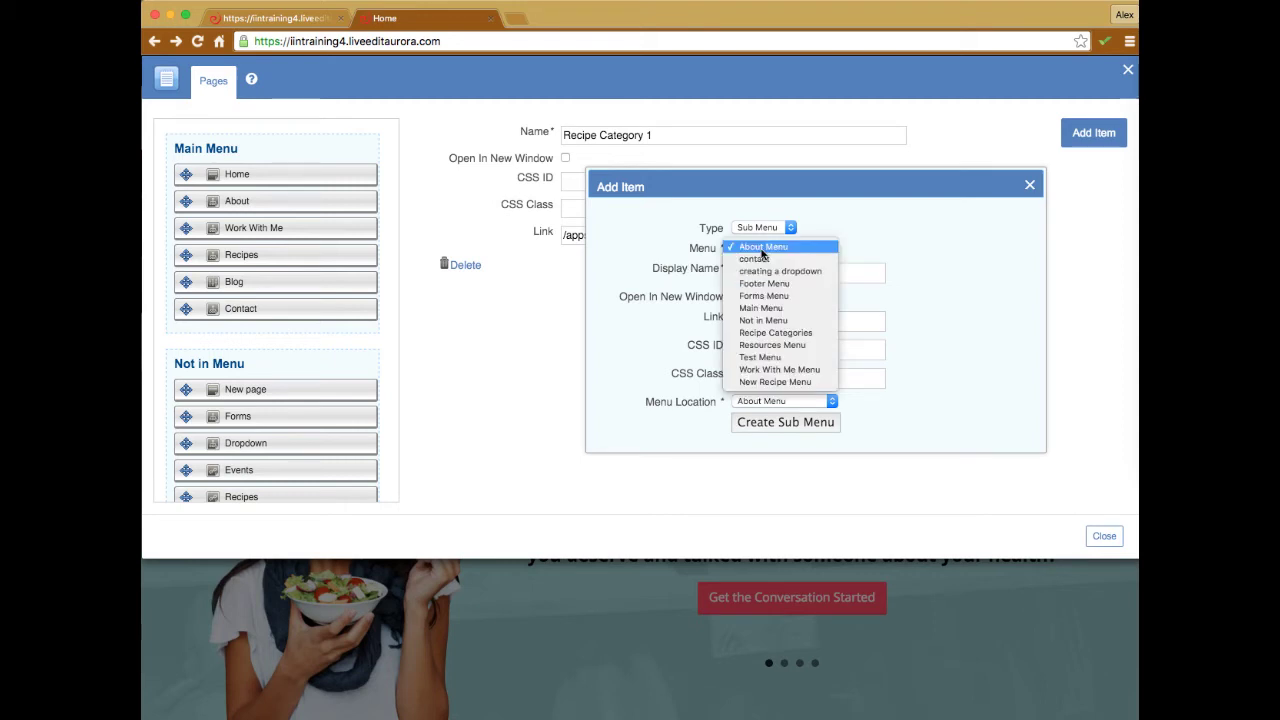
click(766, 382)
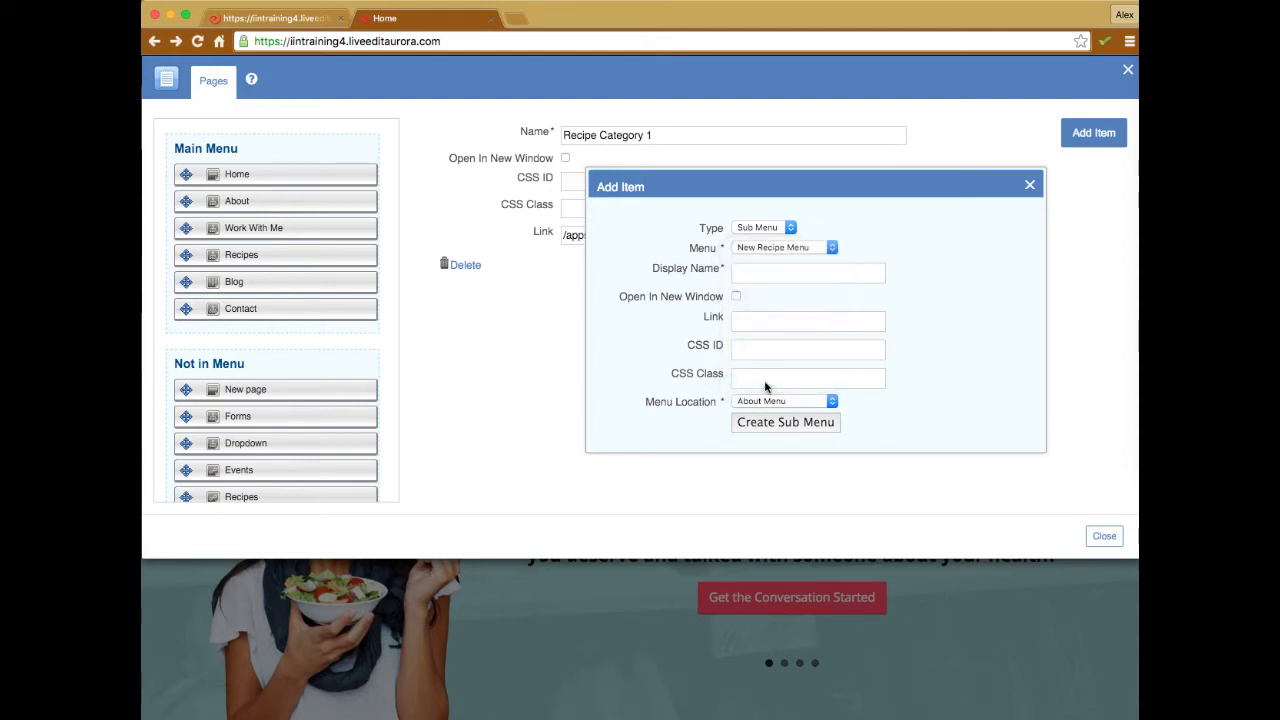
click(750, 270)
text(New )
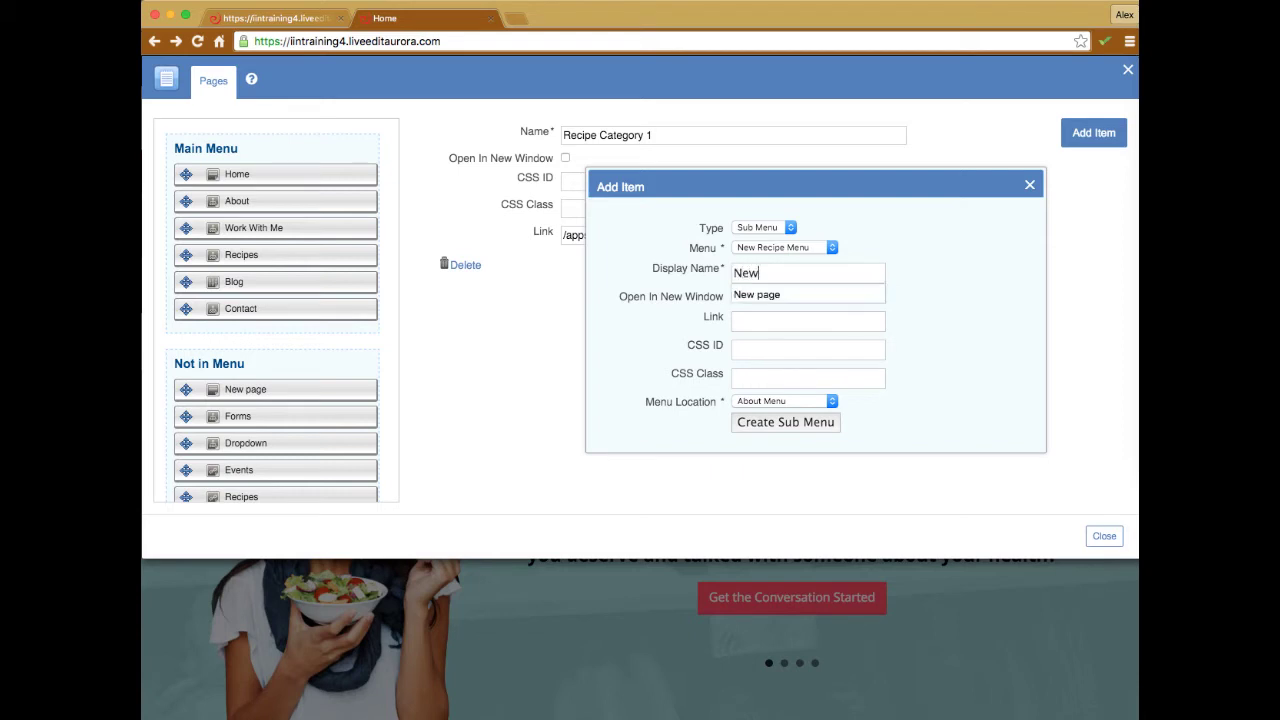
text(recipes)
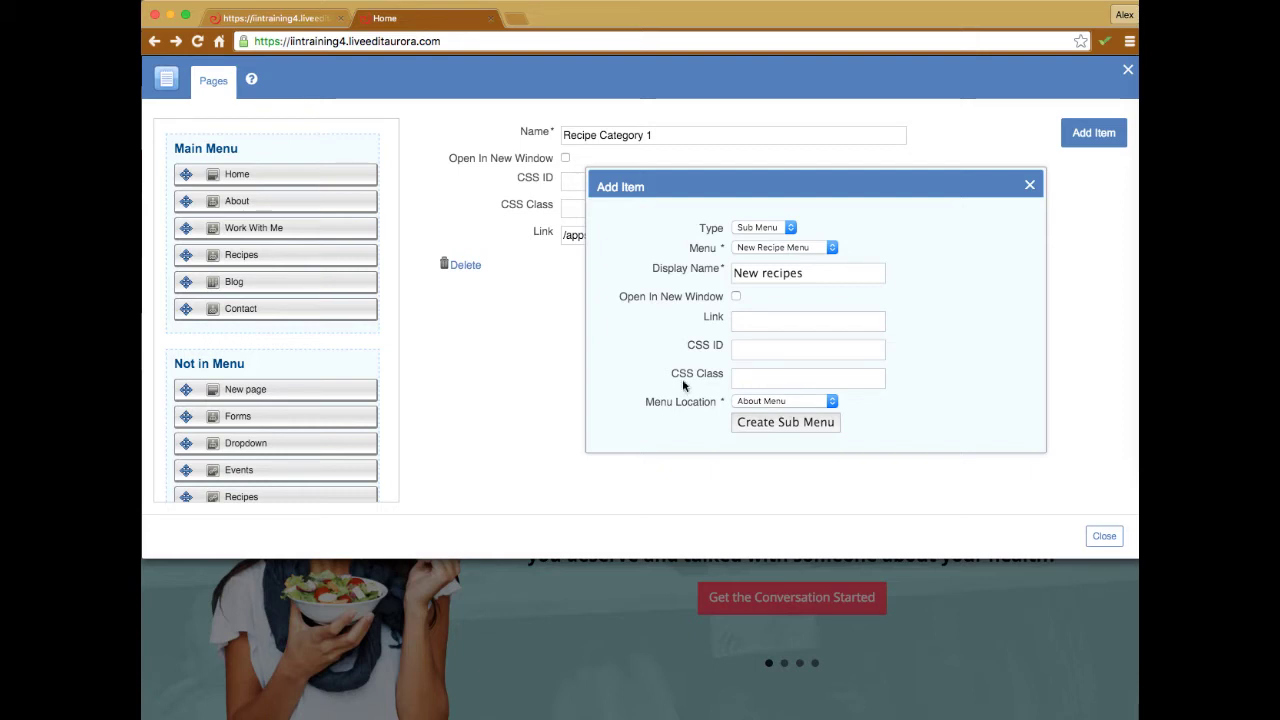
Create the "New recipes" sub menu in Main Menu and place it directly below Recipes
click(350, 20)
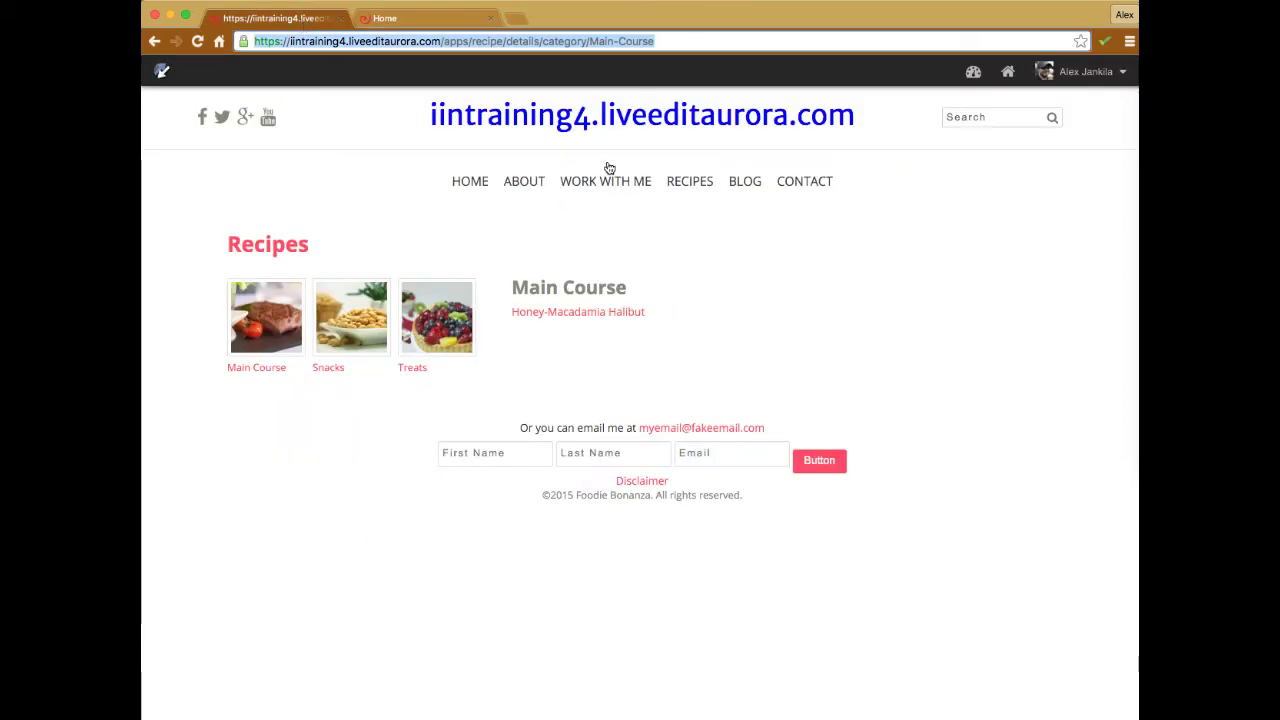
click(400, 18)
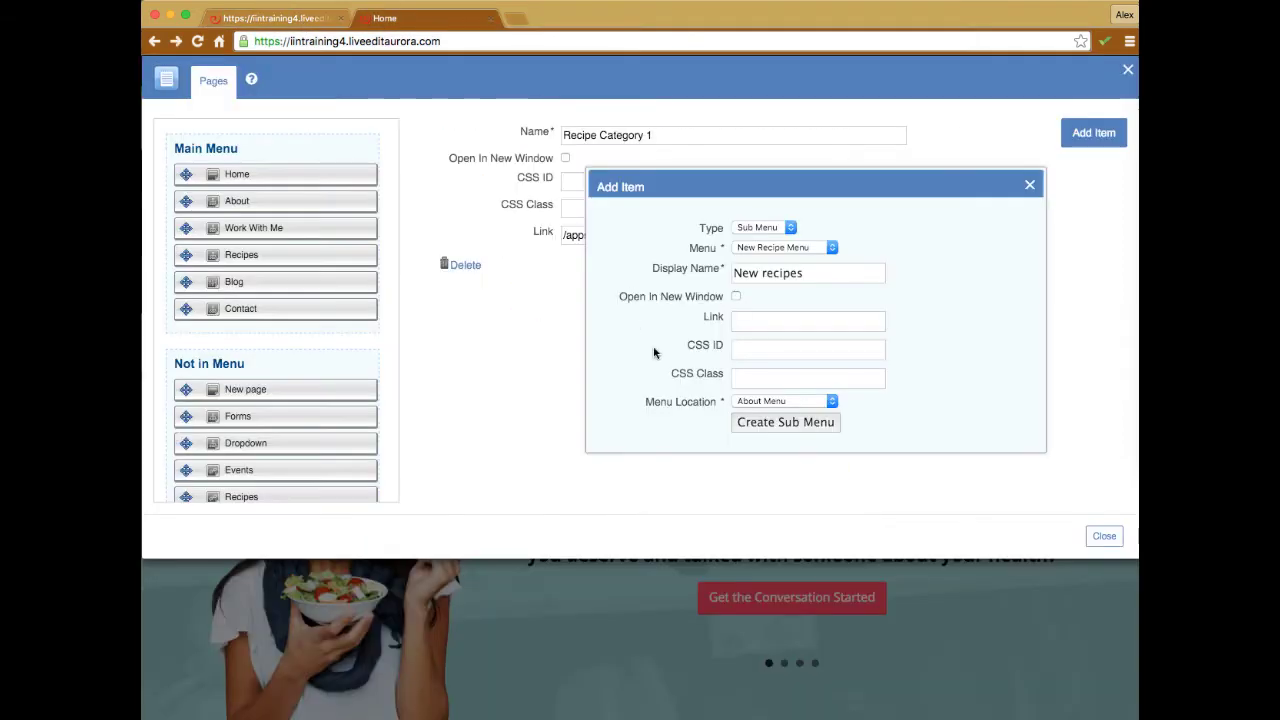
click(778, 401)
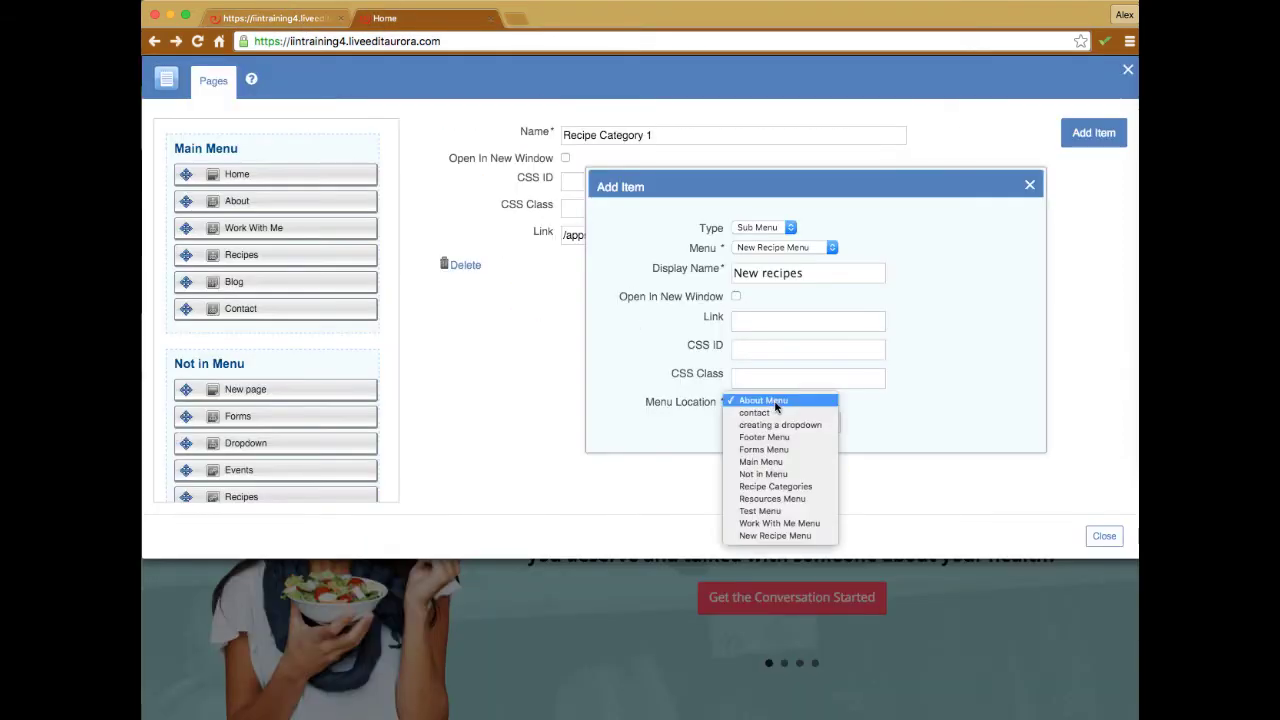
click(761, 462)
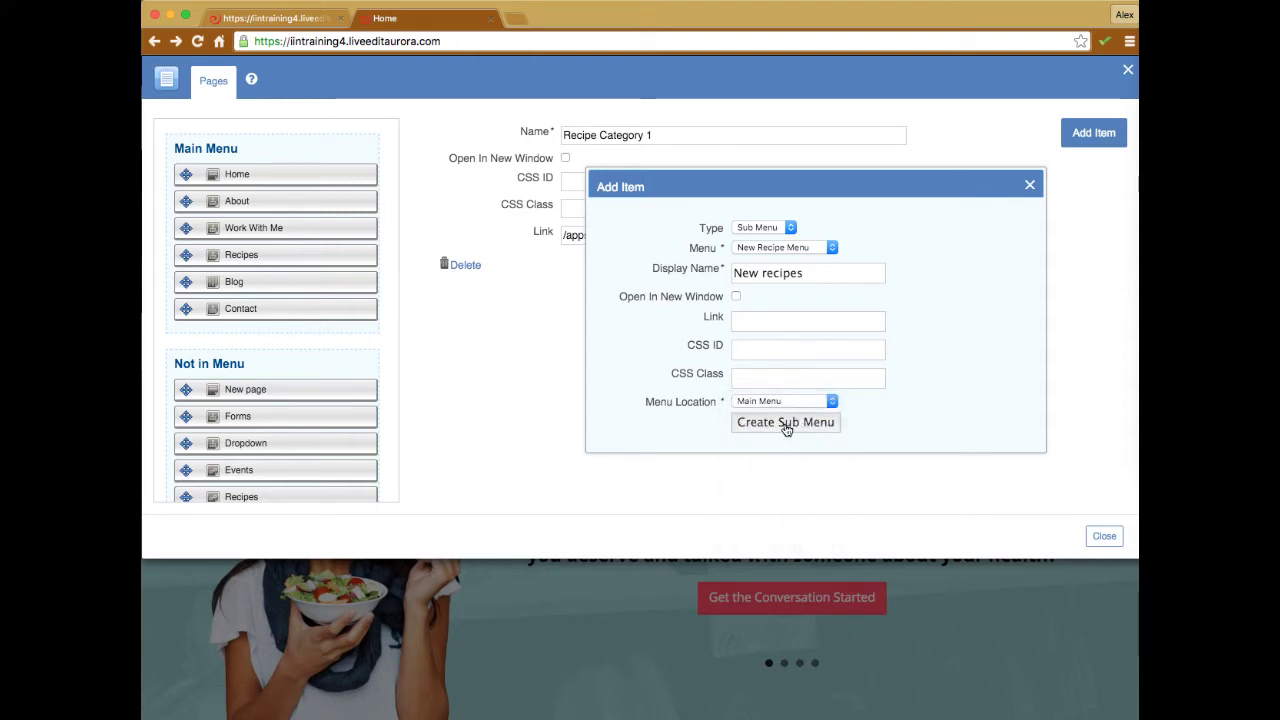
click(786, 424)
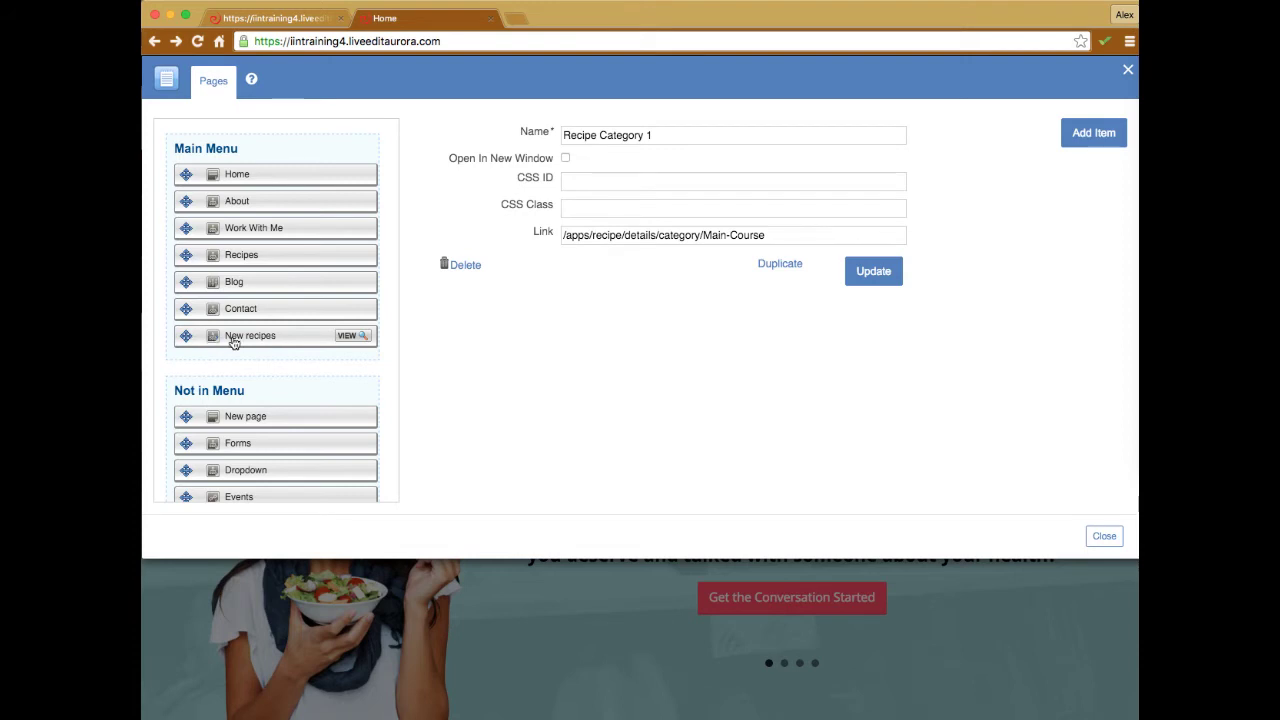
drag(242, 341, 250, 279)
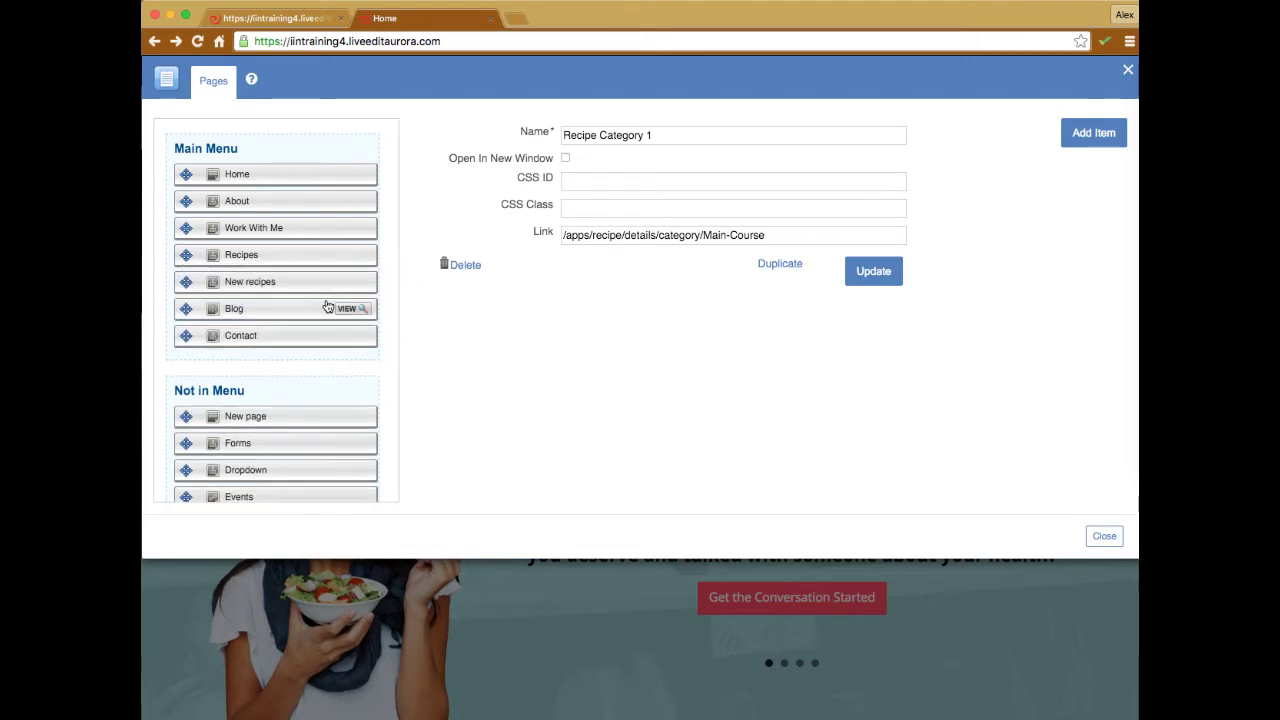
Close the page manager, test the Recipe Category 1 link in the New Recipes dropdown, and return to the home page
click(1128, 73)
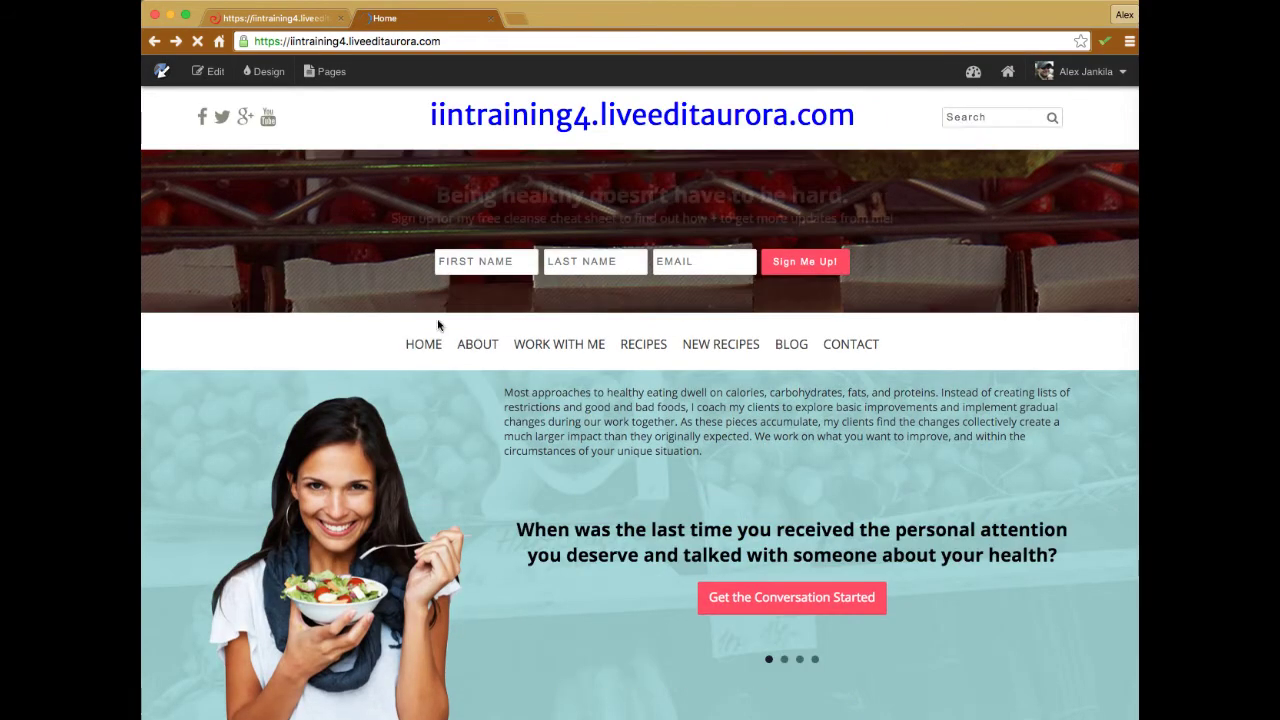
mouse_move(722, 347)
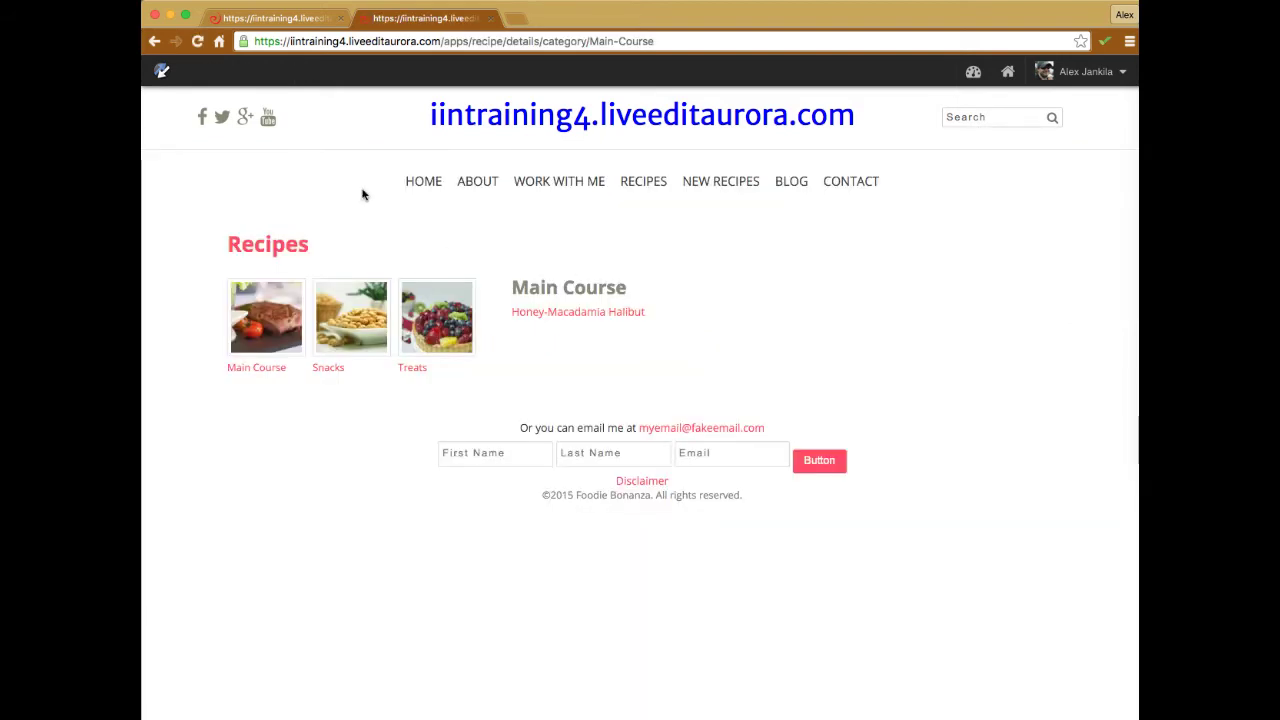
click(155, 42)
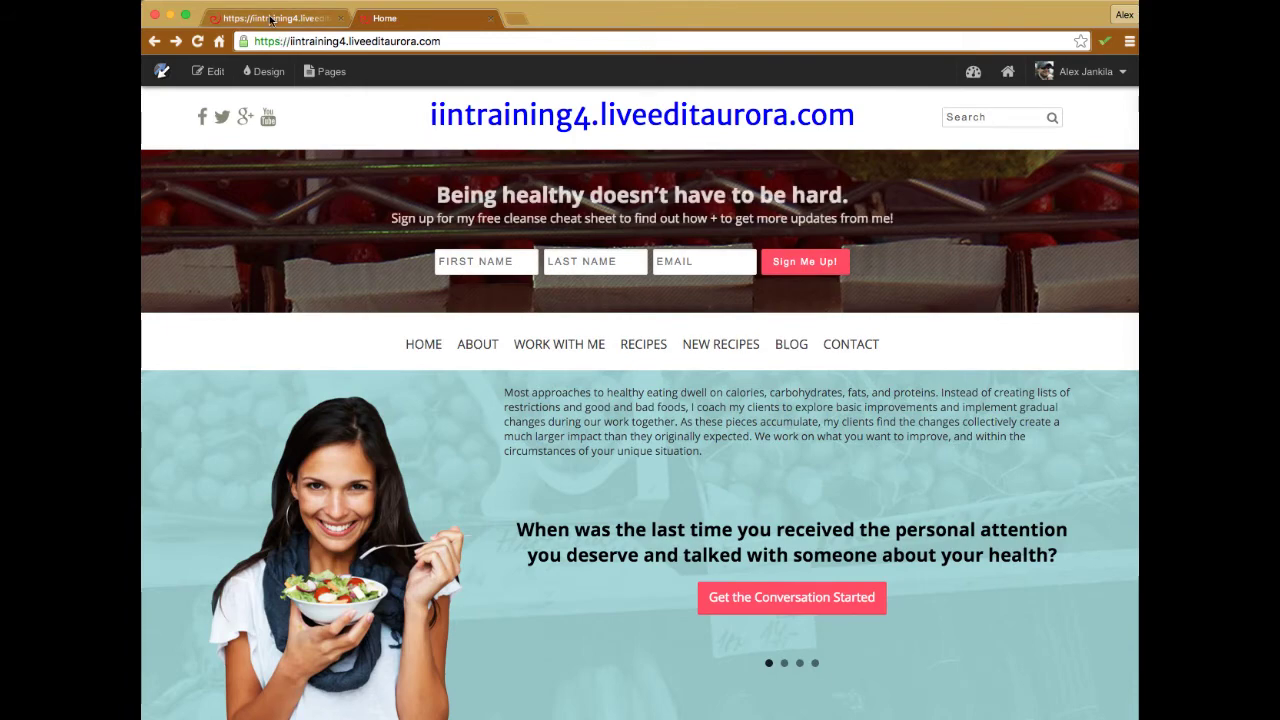
Move the page named New from Not in Menu into New Recipe Menu above Recipe Category 1, and close the page manager
click(332, 72)
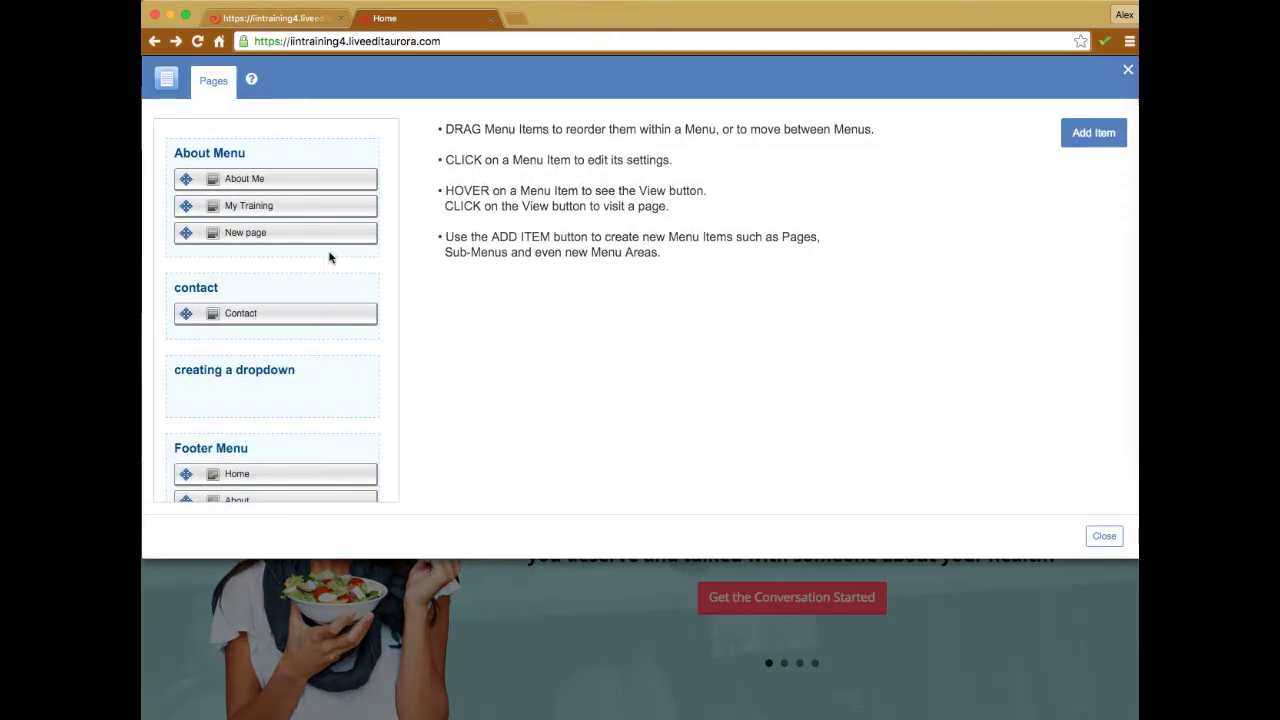
scroll(317, 282, down, 10)
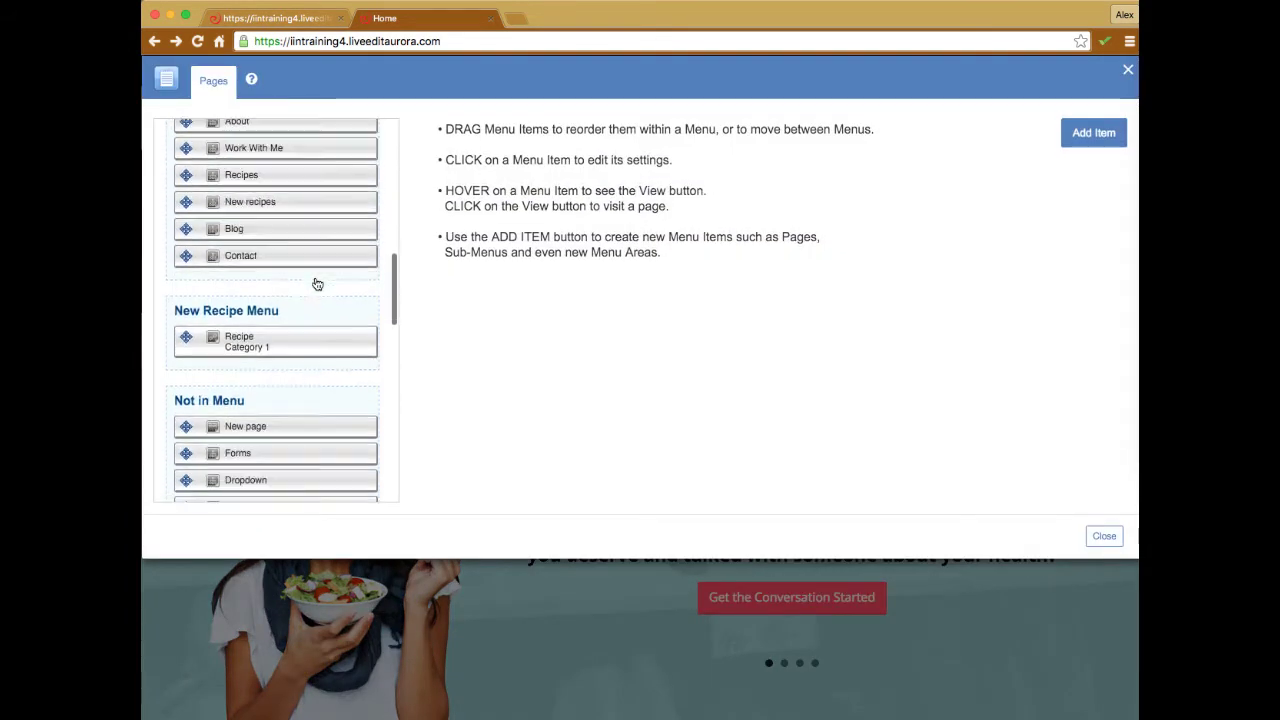
scroll(317, 284, down, 5)
scroll(317, 284, up, 3)
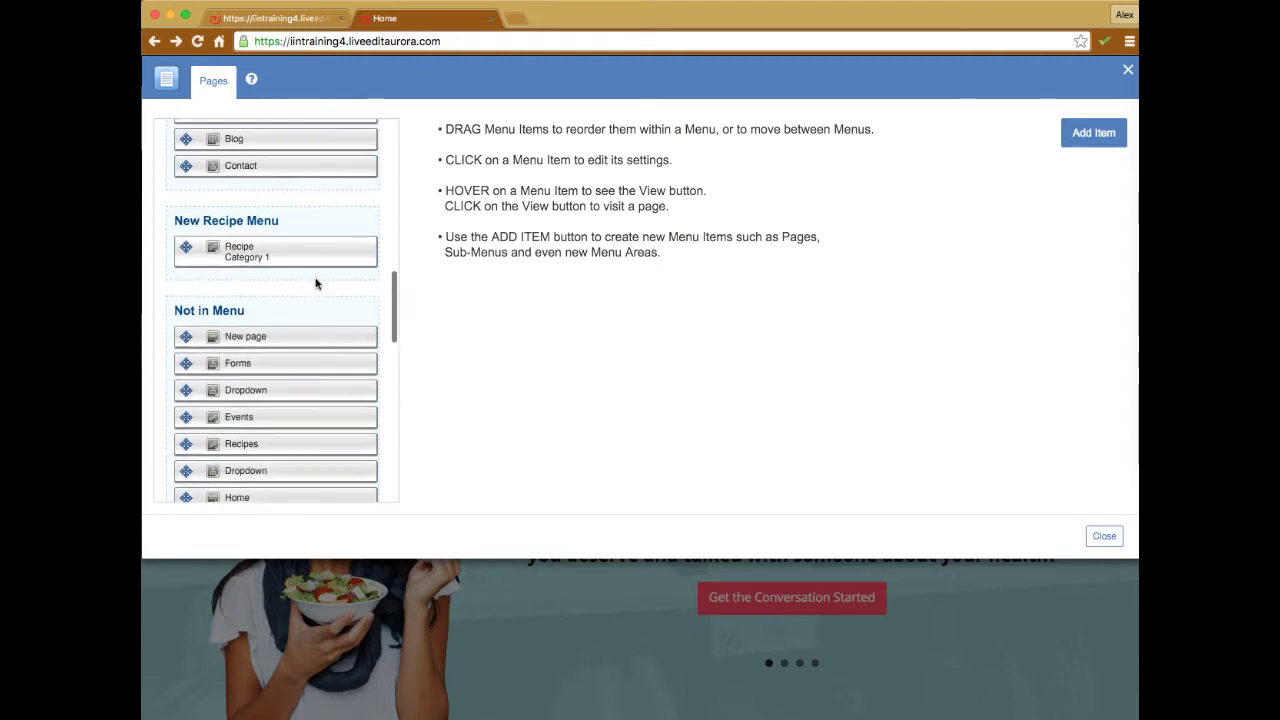
scroll(316, 284, up, 3)
scroll(314, 354, down, 5)
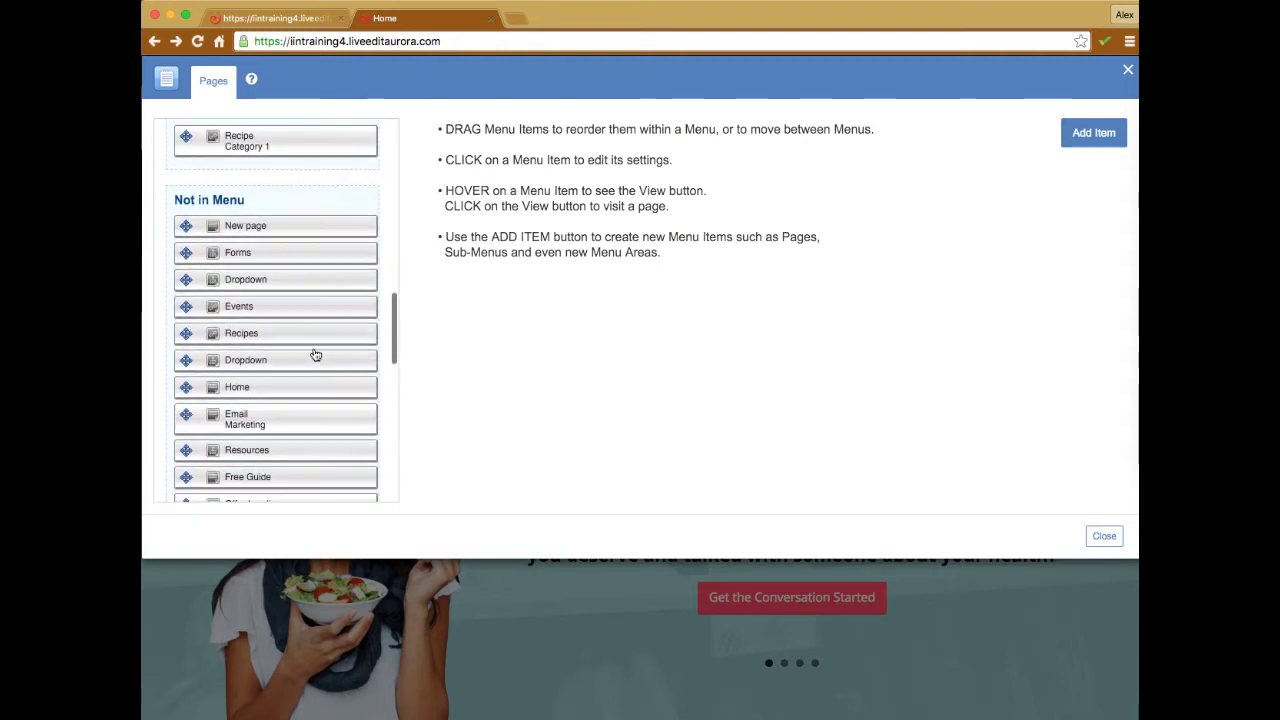
scroll(315, 355, down, 4)
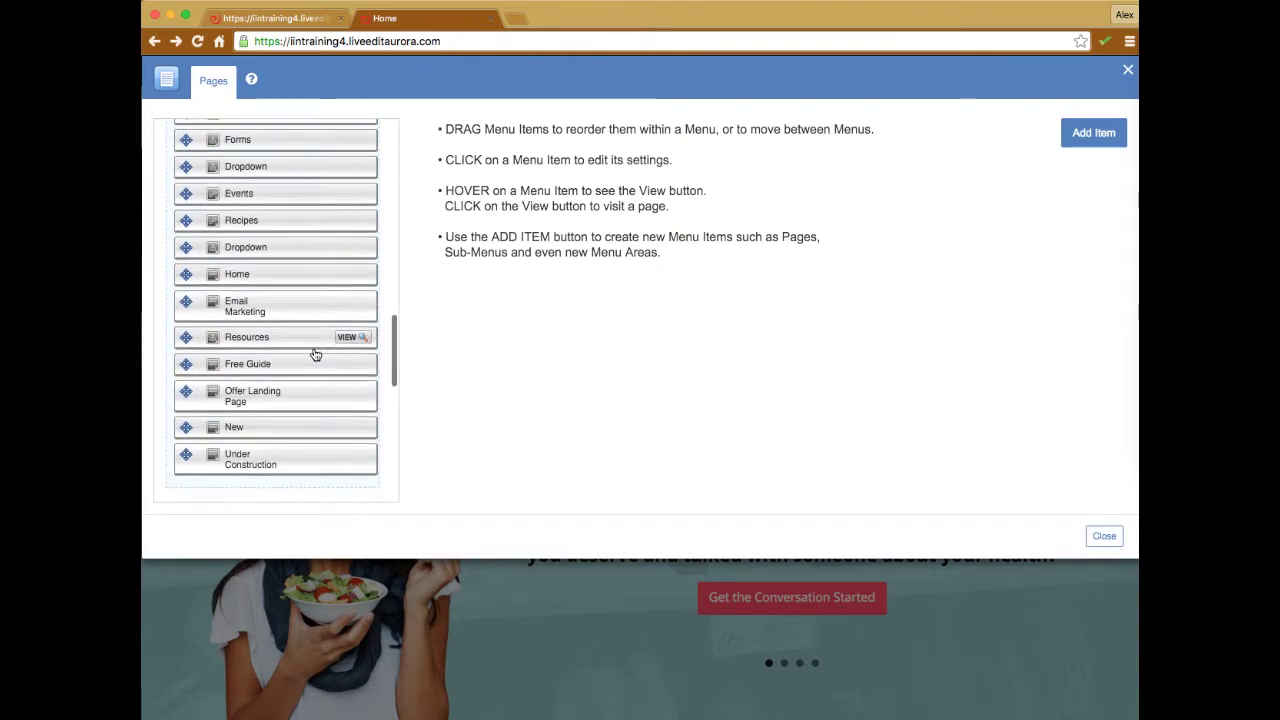
scroll(315, 355, down, 2)
drag(261, 387, 260, 293)
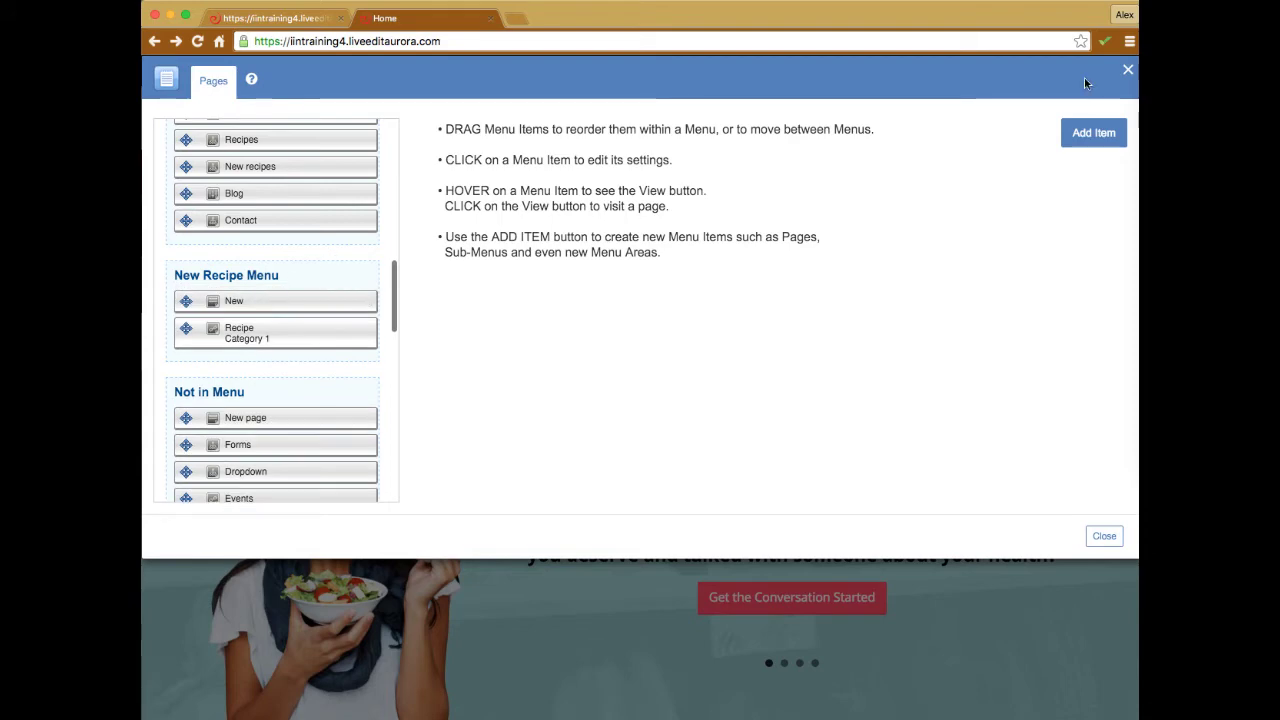
click(1128, 69)
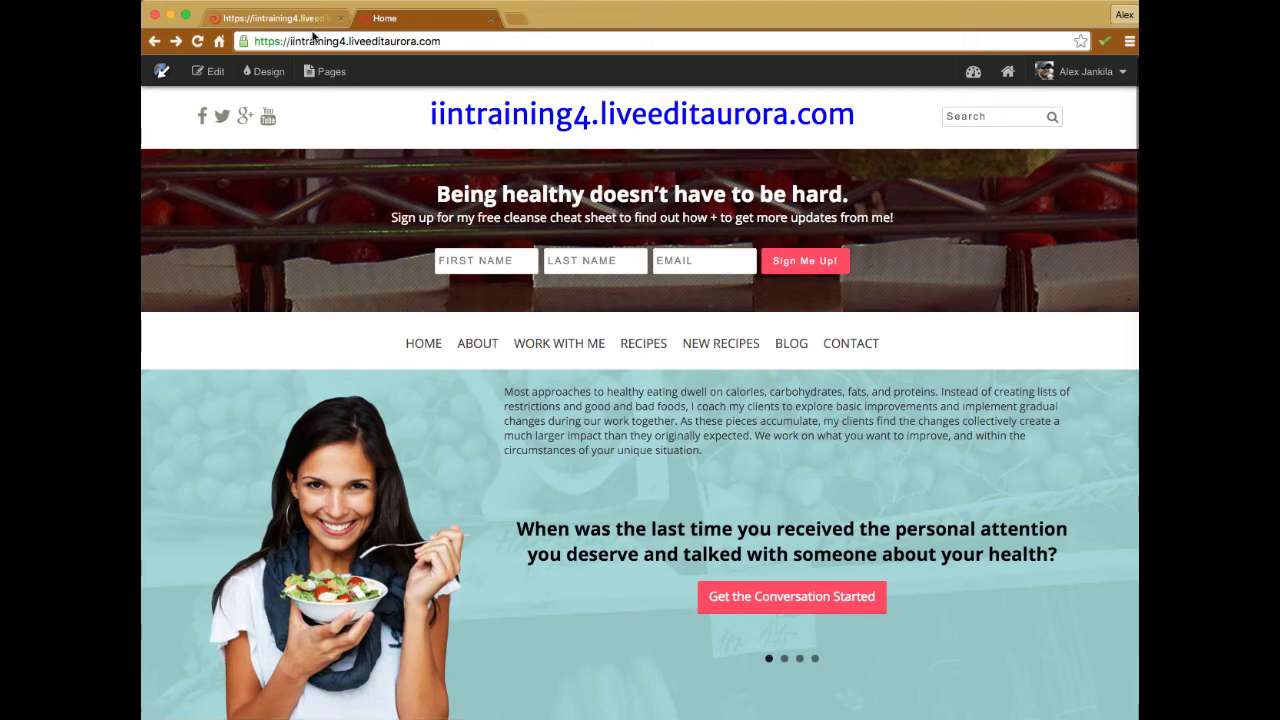
Move Blog from Main Menu to Not in Menu, close the page manager, and check the site navigation
click(334, 75)
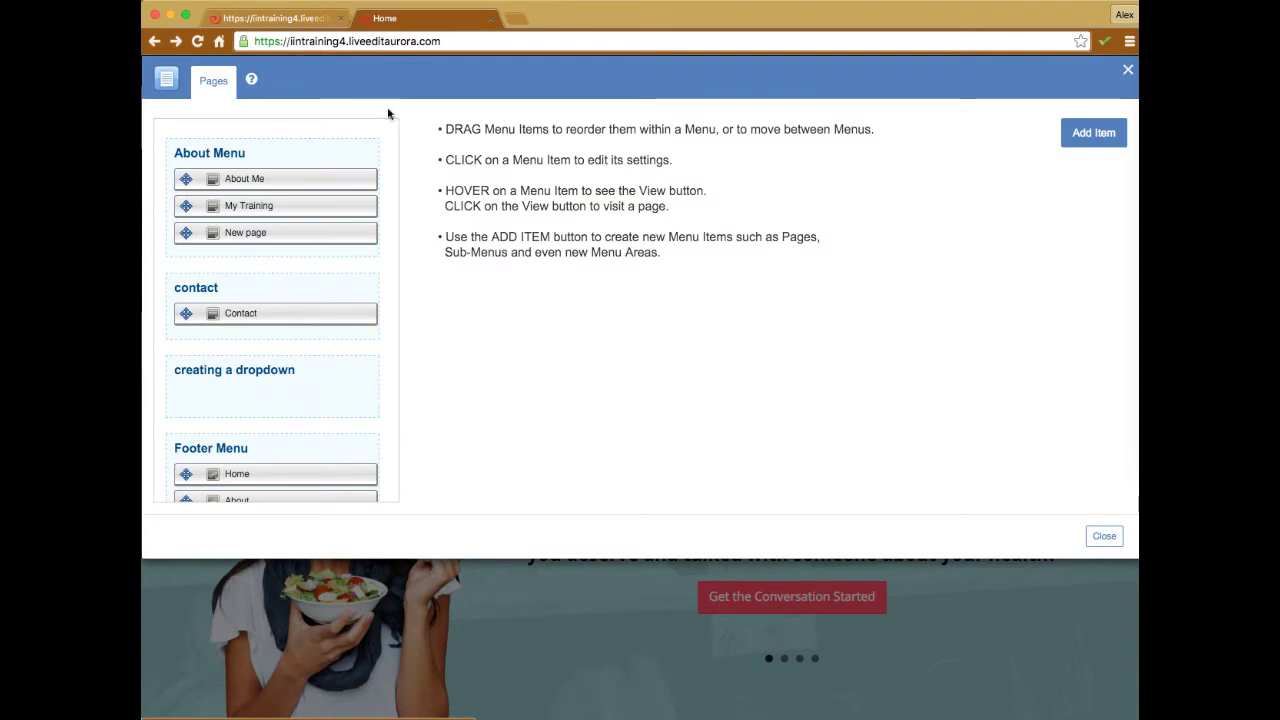
scroll(296, 374, down, 10)
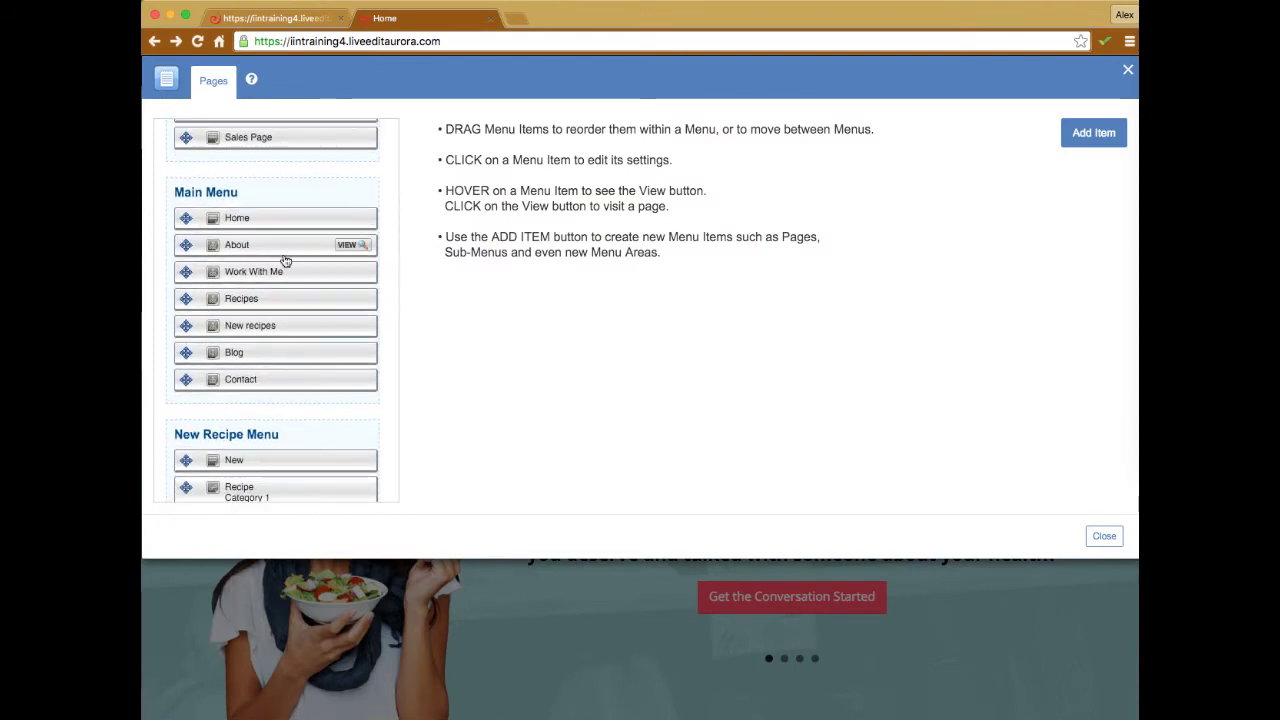
scroll(346, 429, down, 3)
scroll(344, 429, up, 8)
scroll(345, 425, down, 4)
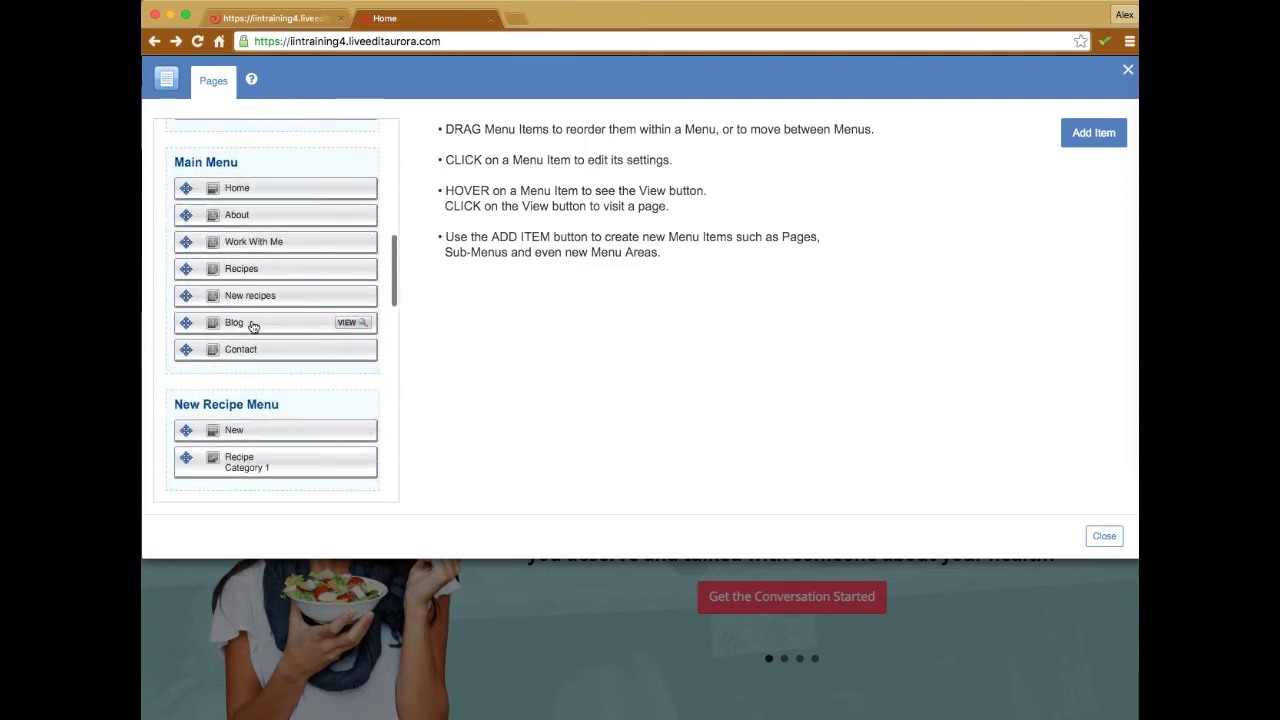
drag(252, 326, 259, 252)
scroll(294, 274, up, 2)
scroll(286, 286, up, 3)
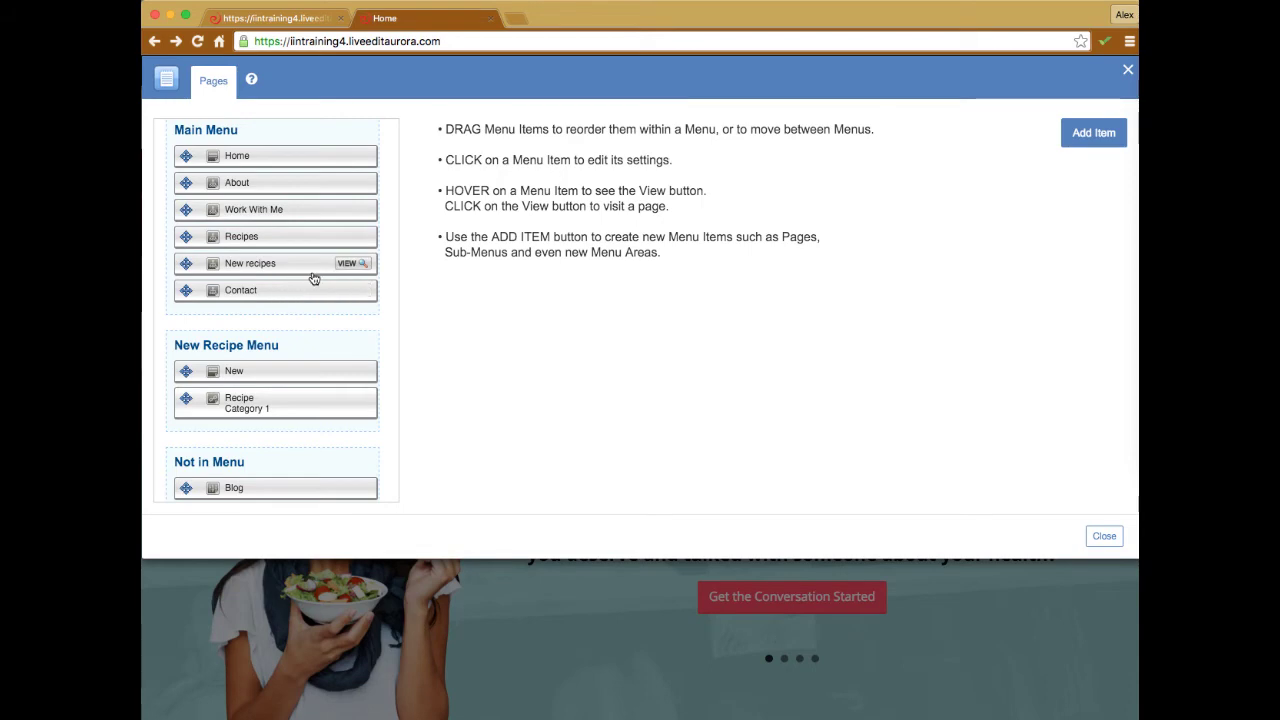
scroll(320, 300, down, 5)
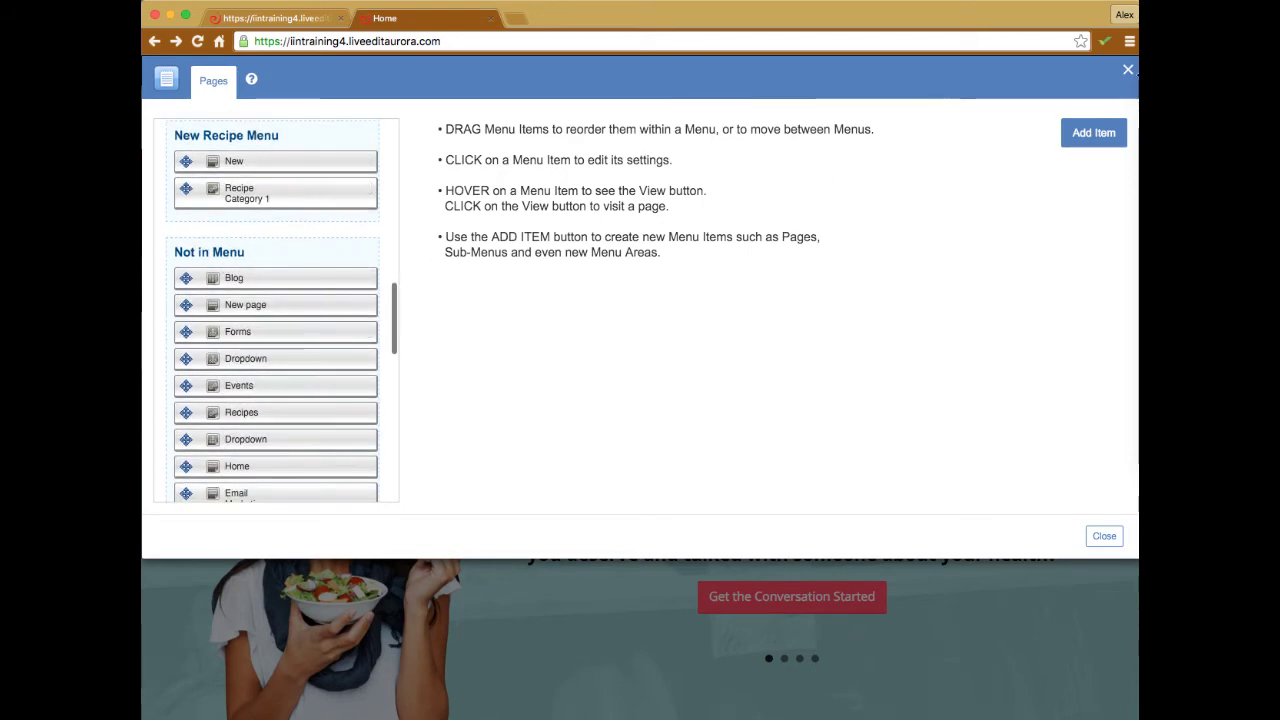
click(1128, 69)
mouse_move(684, 364)
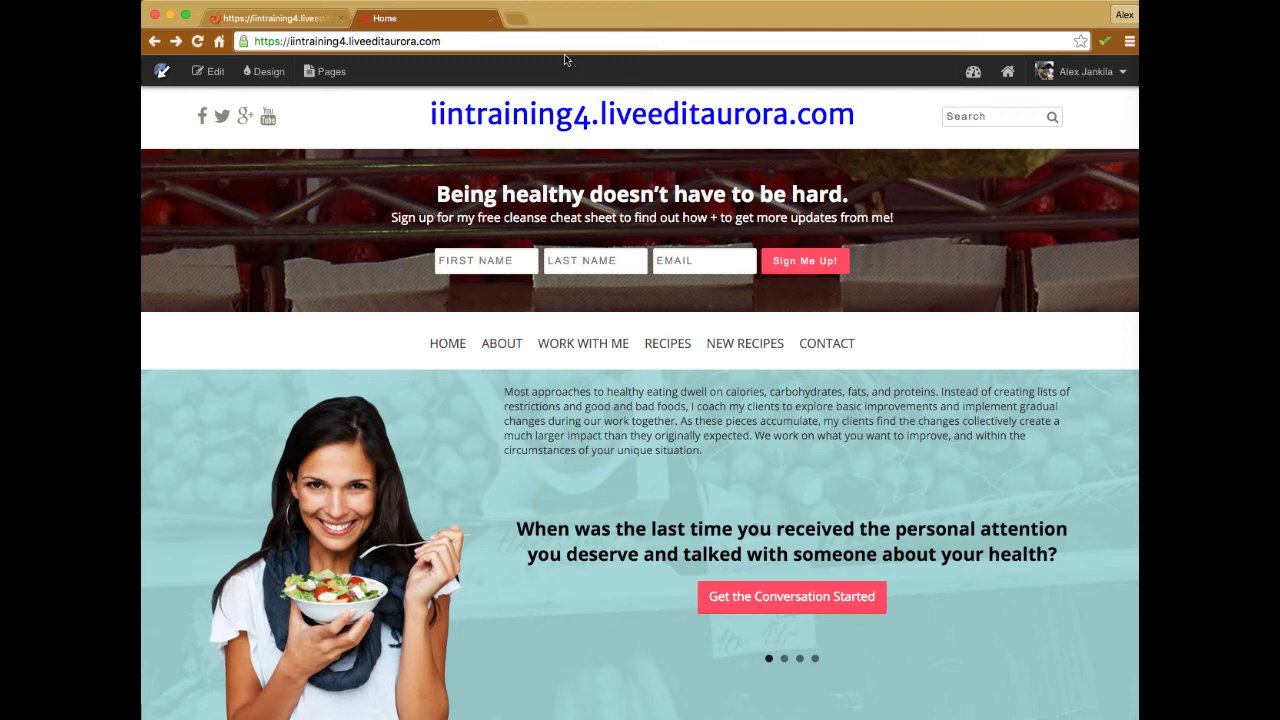
Open the support site's Pages & Menus section under Managing Your Website and look through its help articles
click(1085, 71)
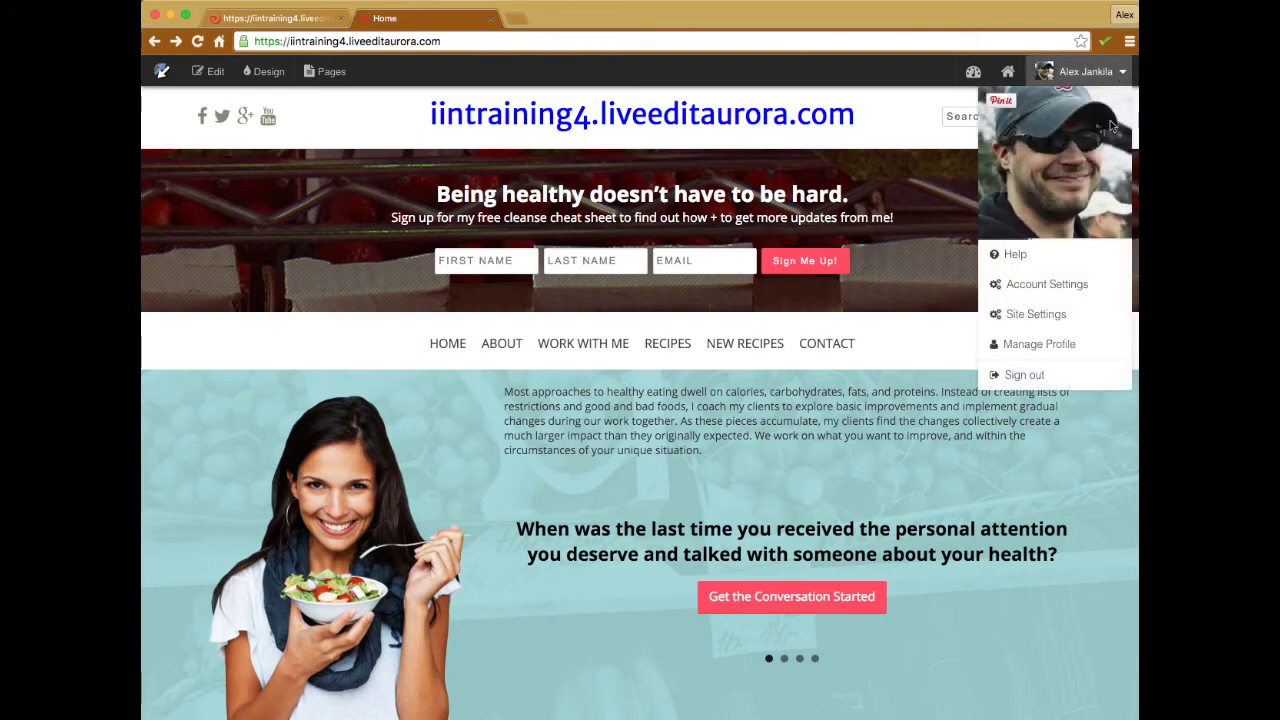
click(1015, 255)
scroll(539, 246, down, 2)
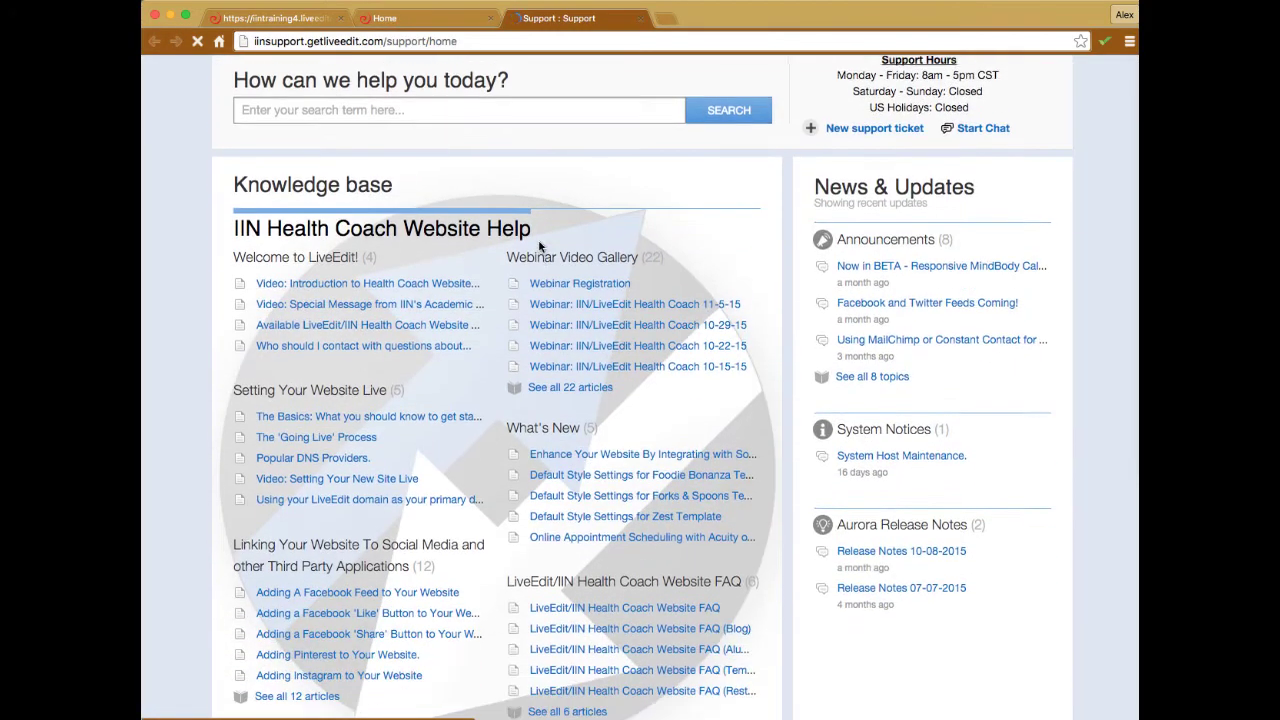
scroll(539, 246, down, 10)
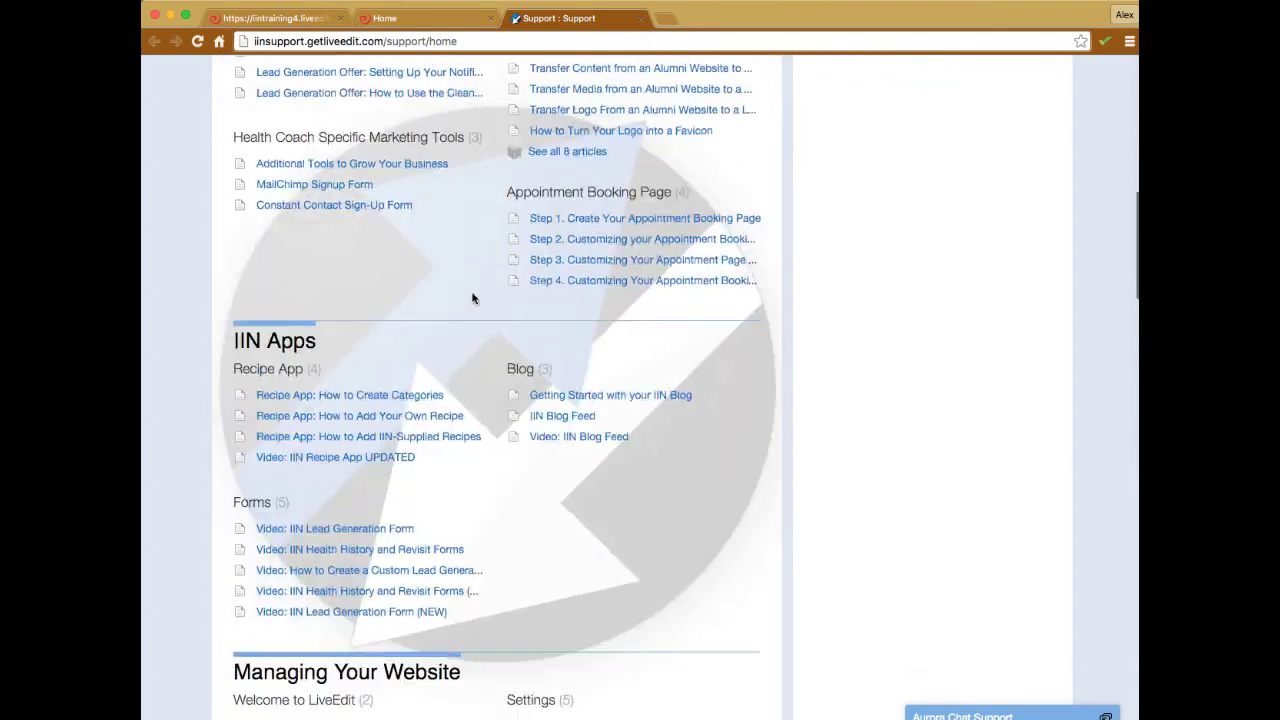
scroll(473, 298, down, 6)
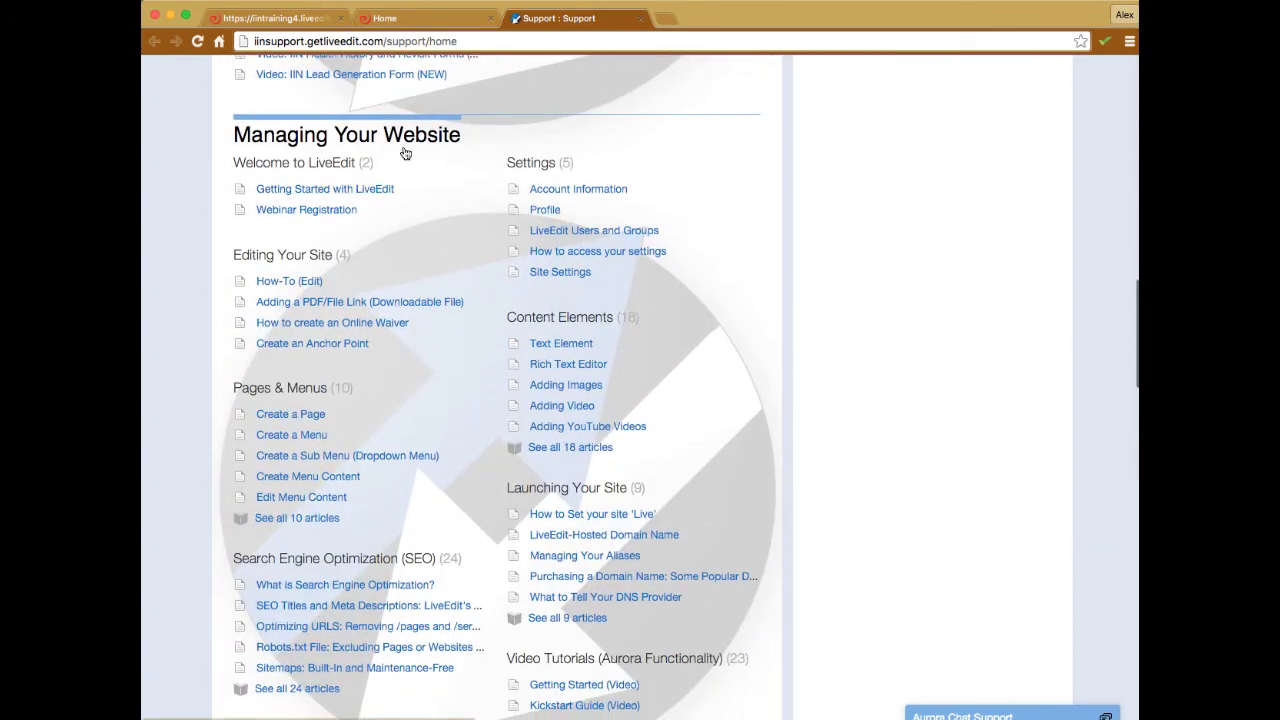
click(270, 391)
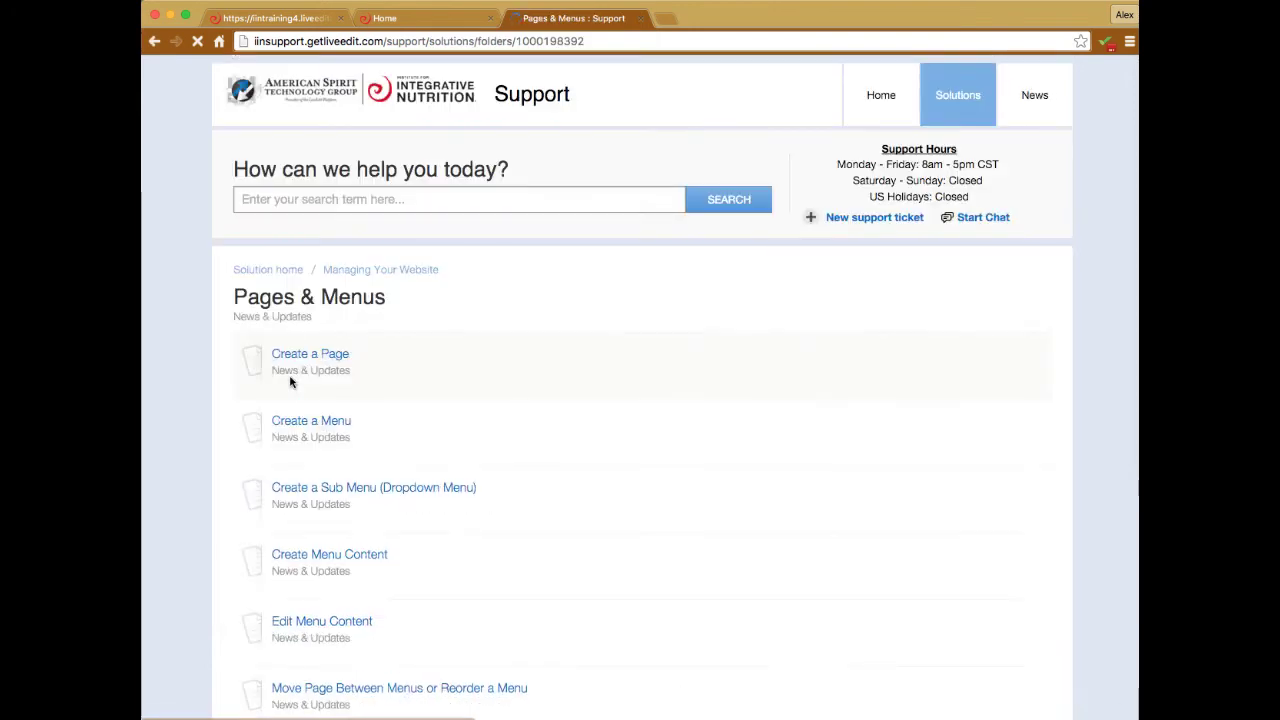
scroll(537, 363, down, 3)
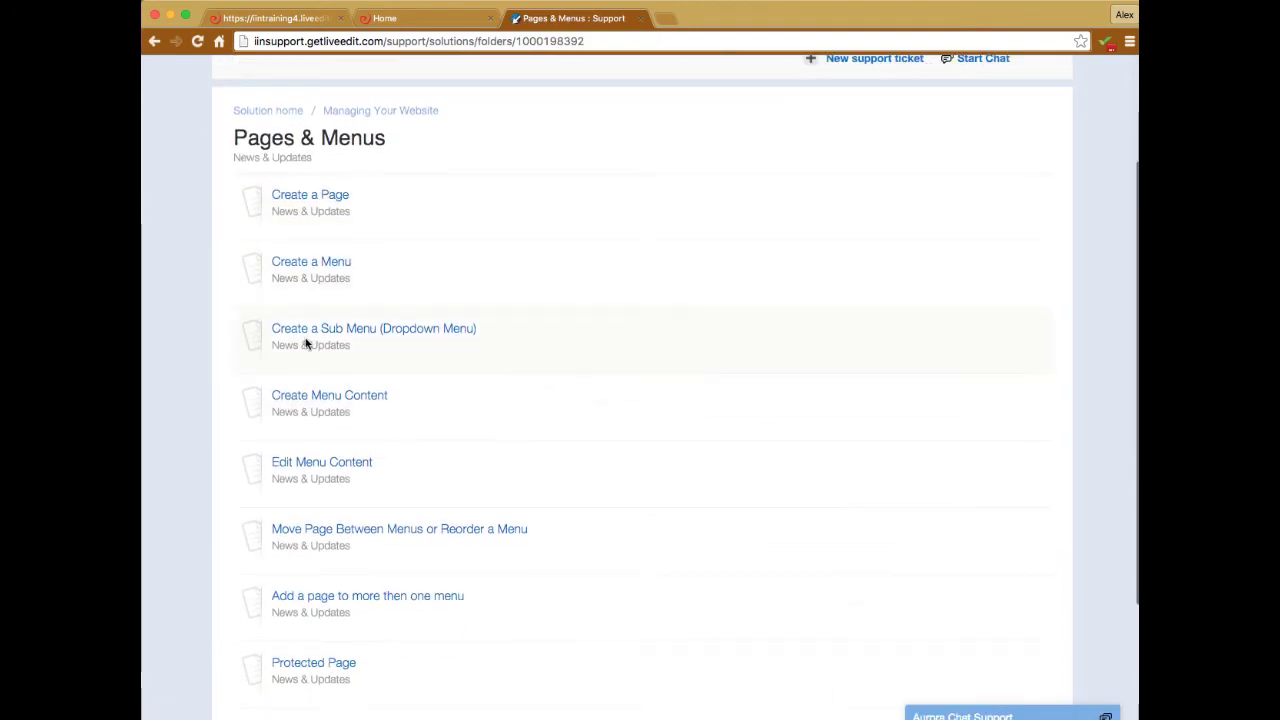
scroll(320, 397, down, 3)
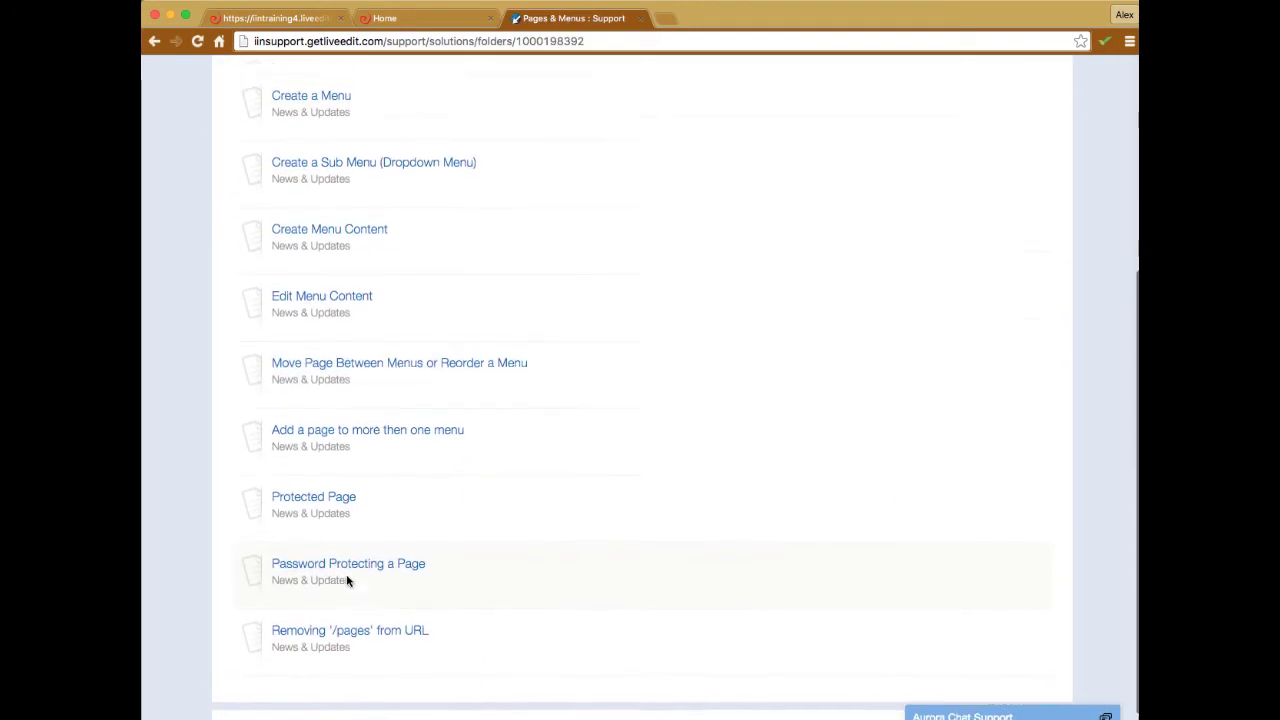
scroll(347, 580, up, 6)
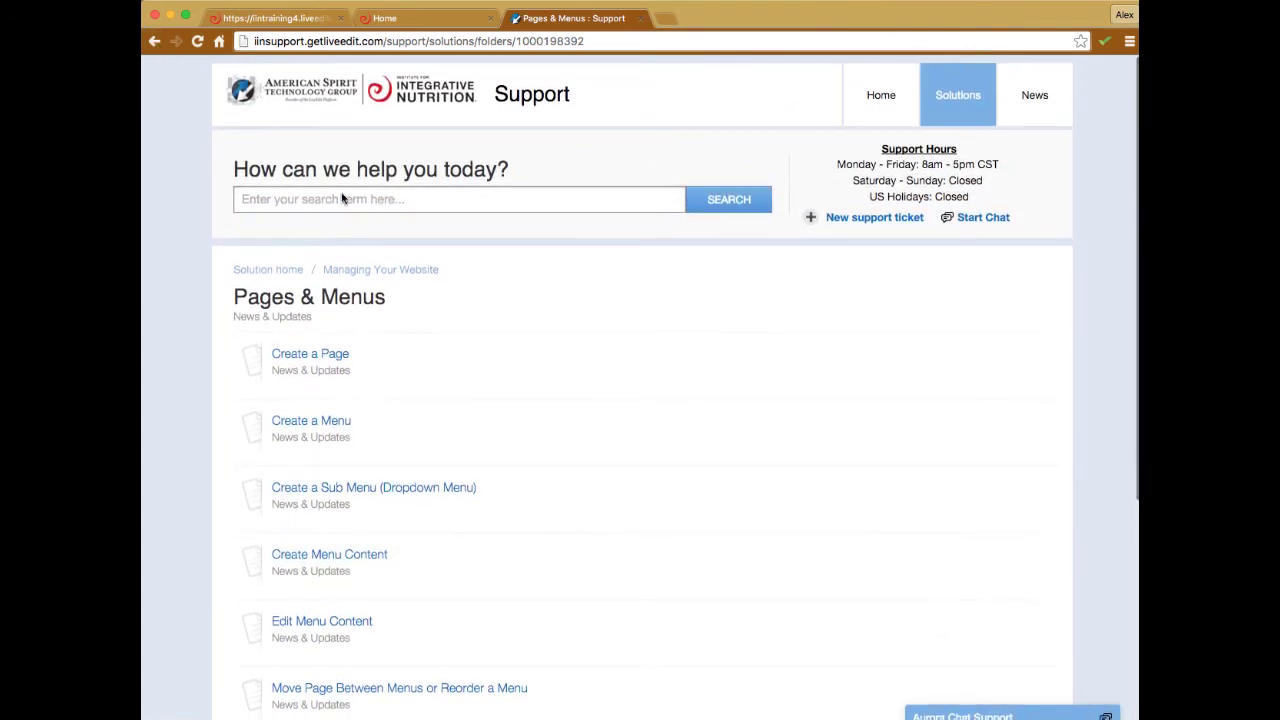
Search the support knowledge base for "menu" and go back to the support home page
click(372, 199)
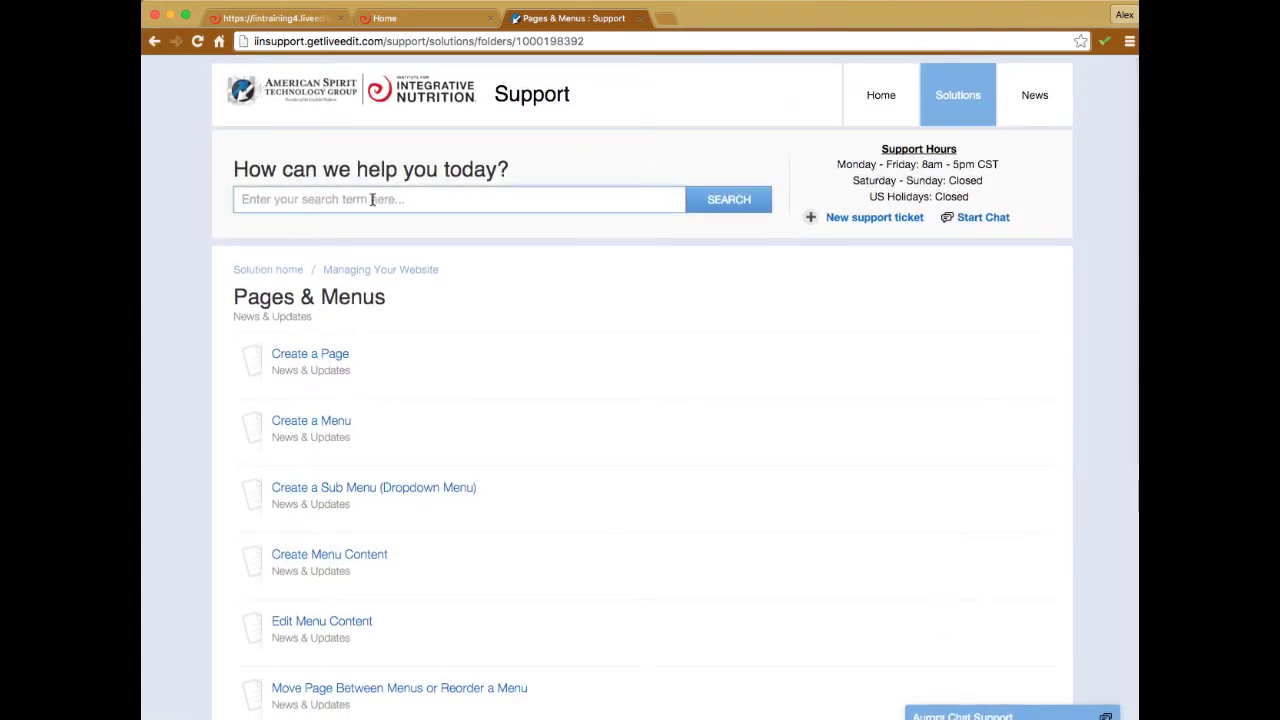
text(pab)
key(BackSpace)
key(BackSpace)
text(menu)
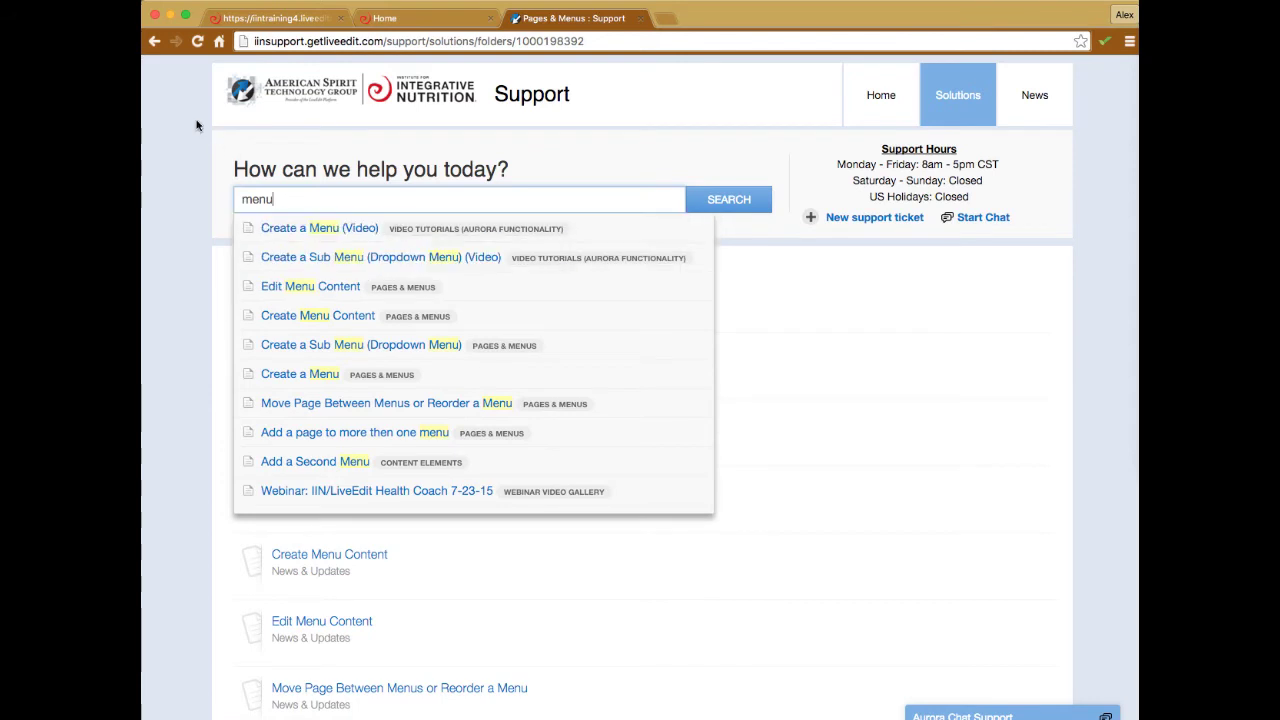
click(155, 41)
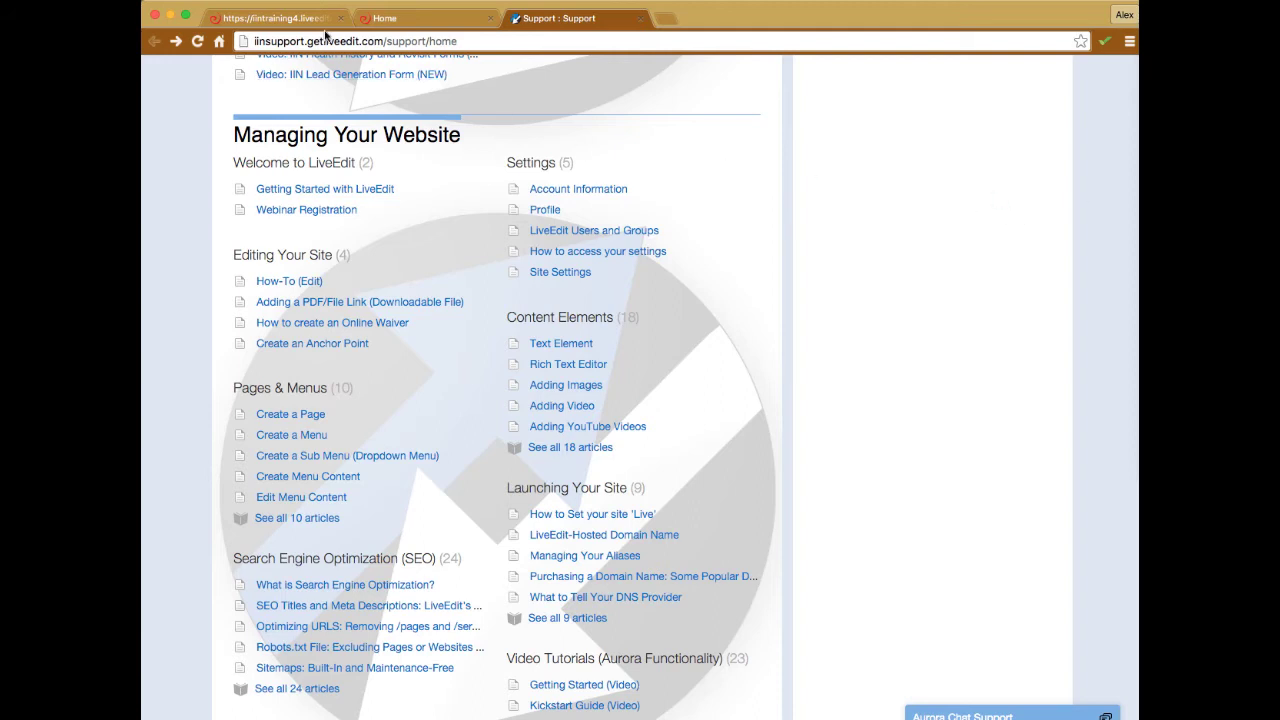
Switch back to the Main Course recipe page, inspect the Recipes dropdown, and open the full Recipes page
click(268, 17)
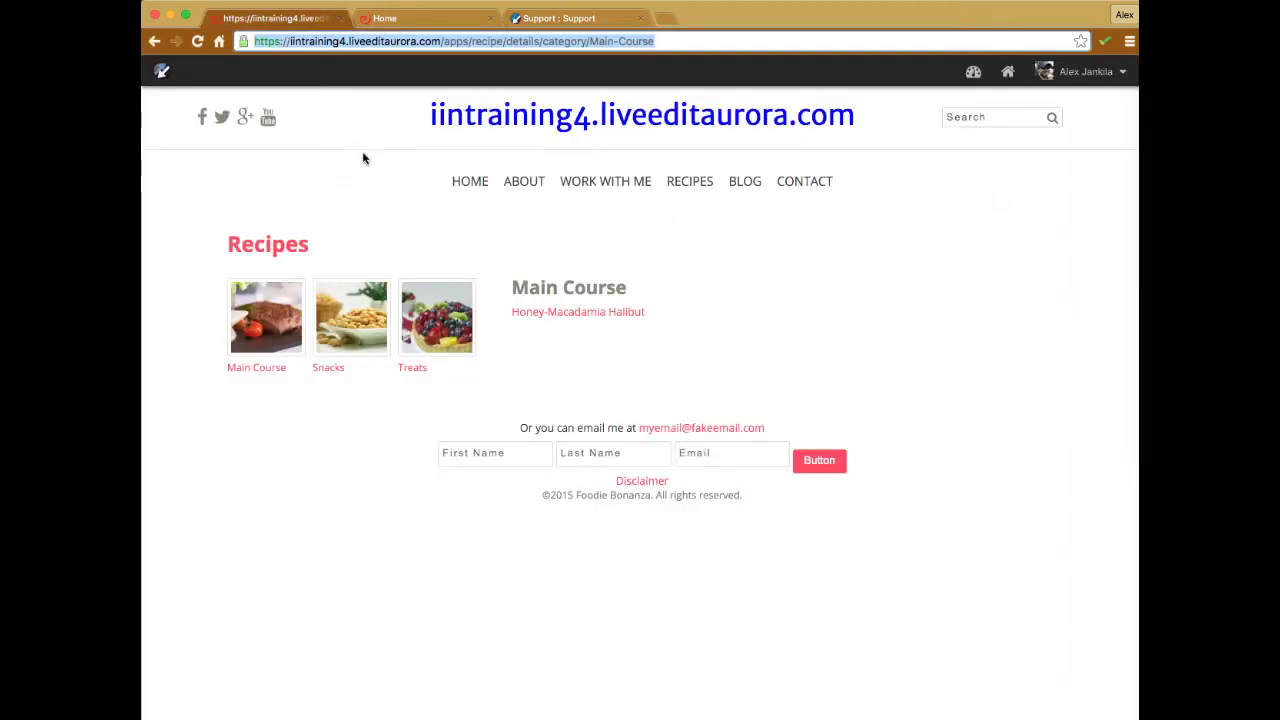
click(463, 182)
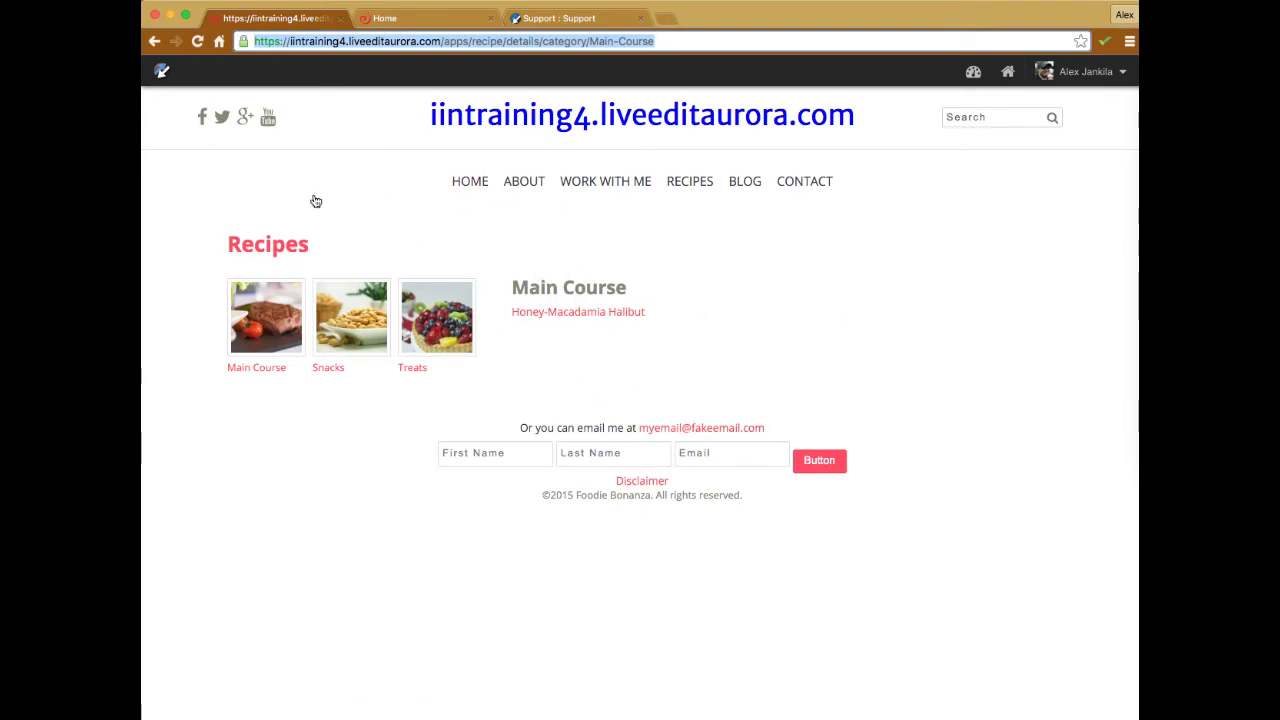
mouse_move(612, 202)
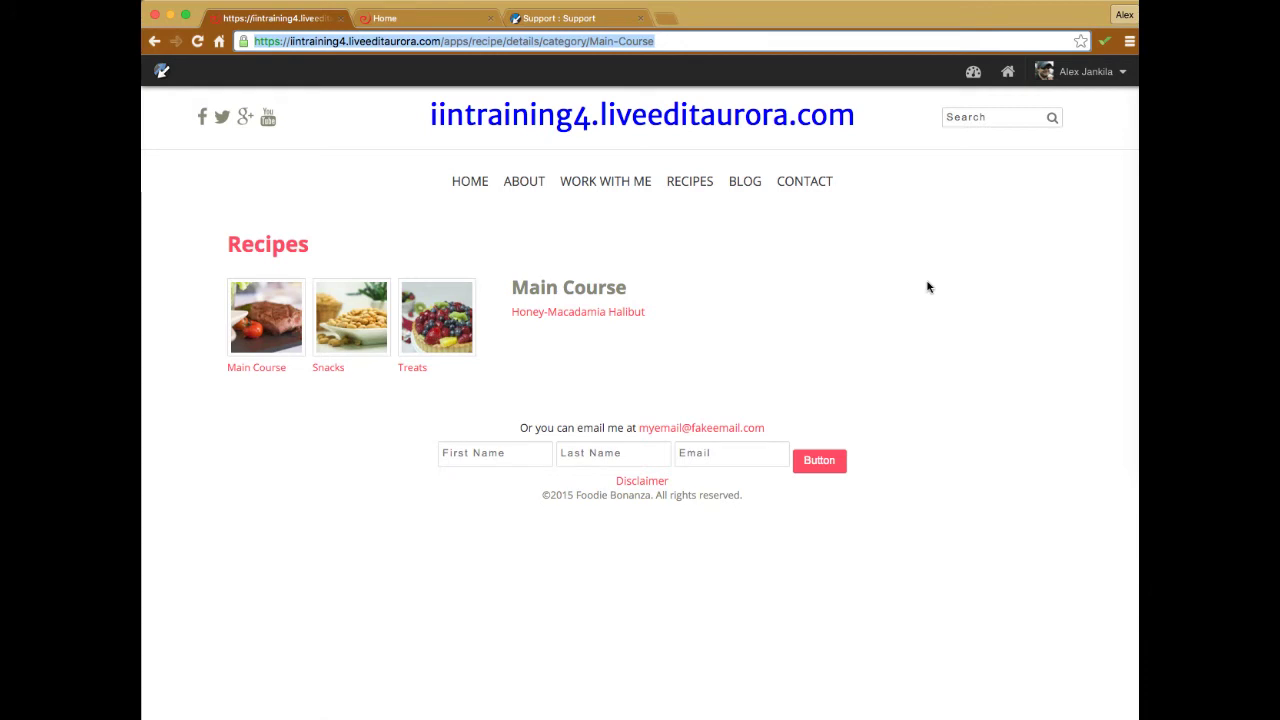
mouse_move(697, 187)
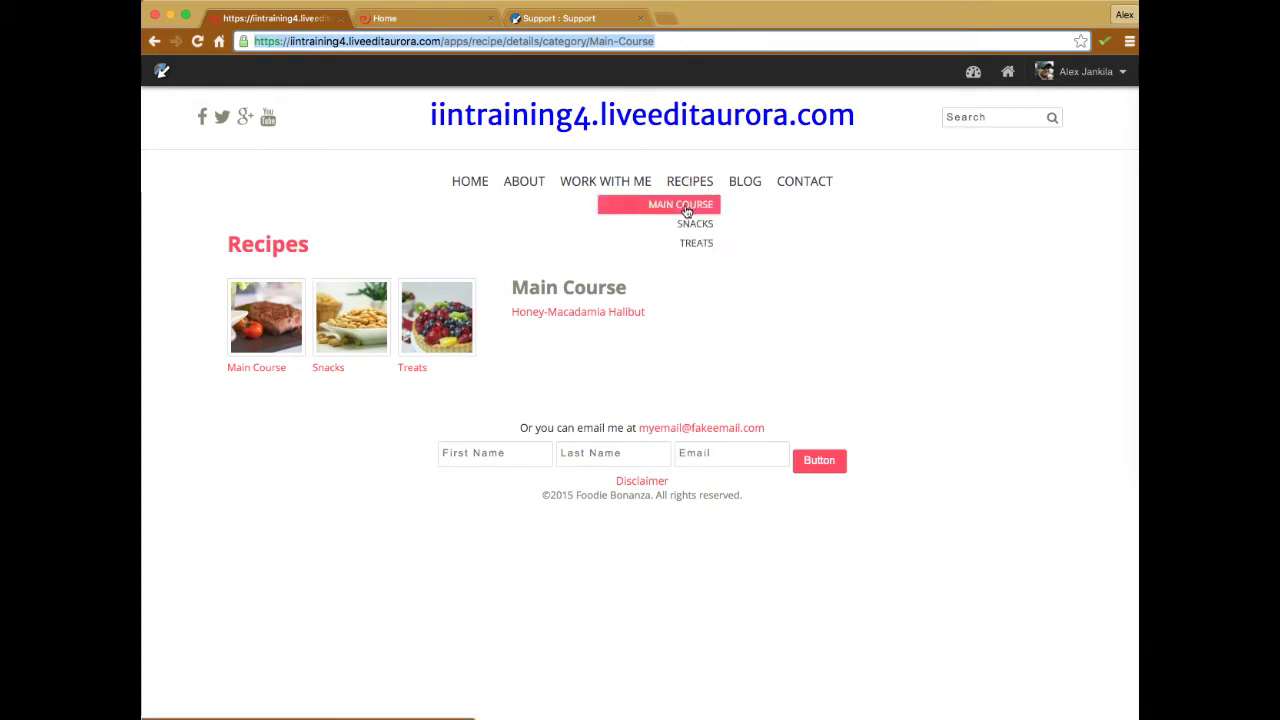
click(302, 250)
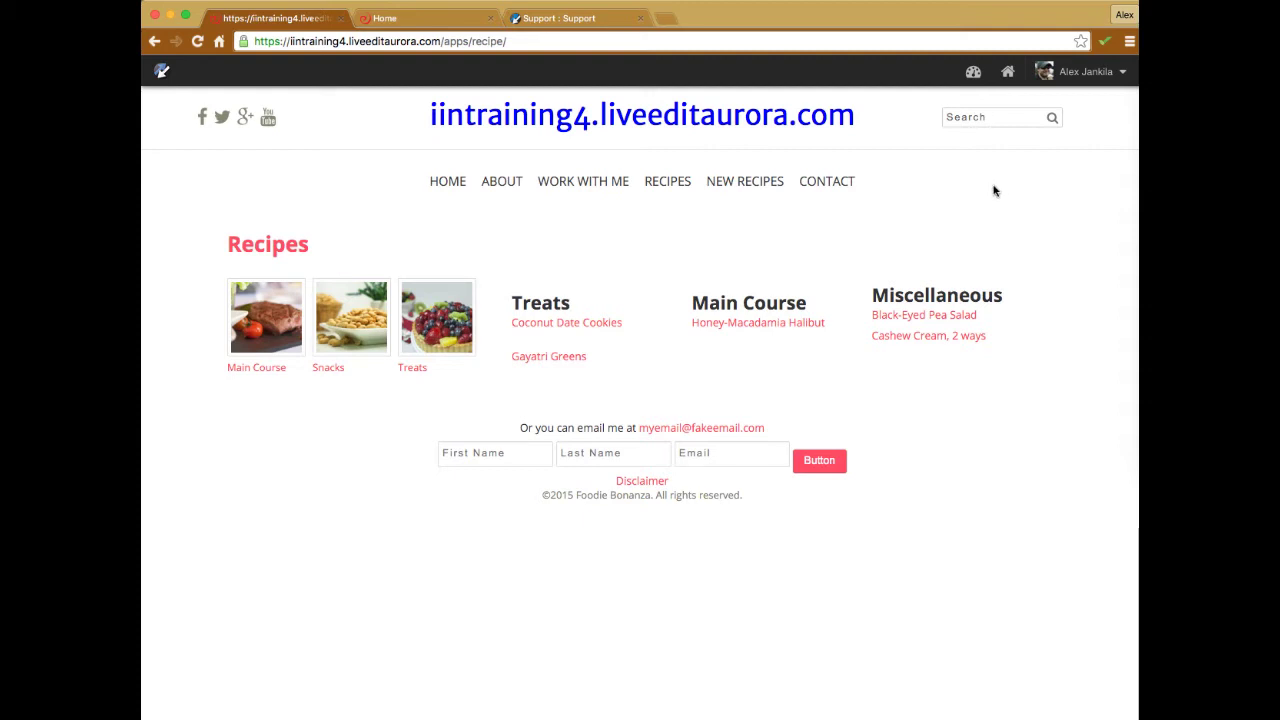
View the Main Course category from the Recipes dropdown, followed by the Treats category from the recipe thumbnails
mouse_move(673, 187)
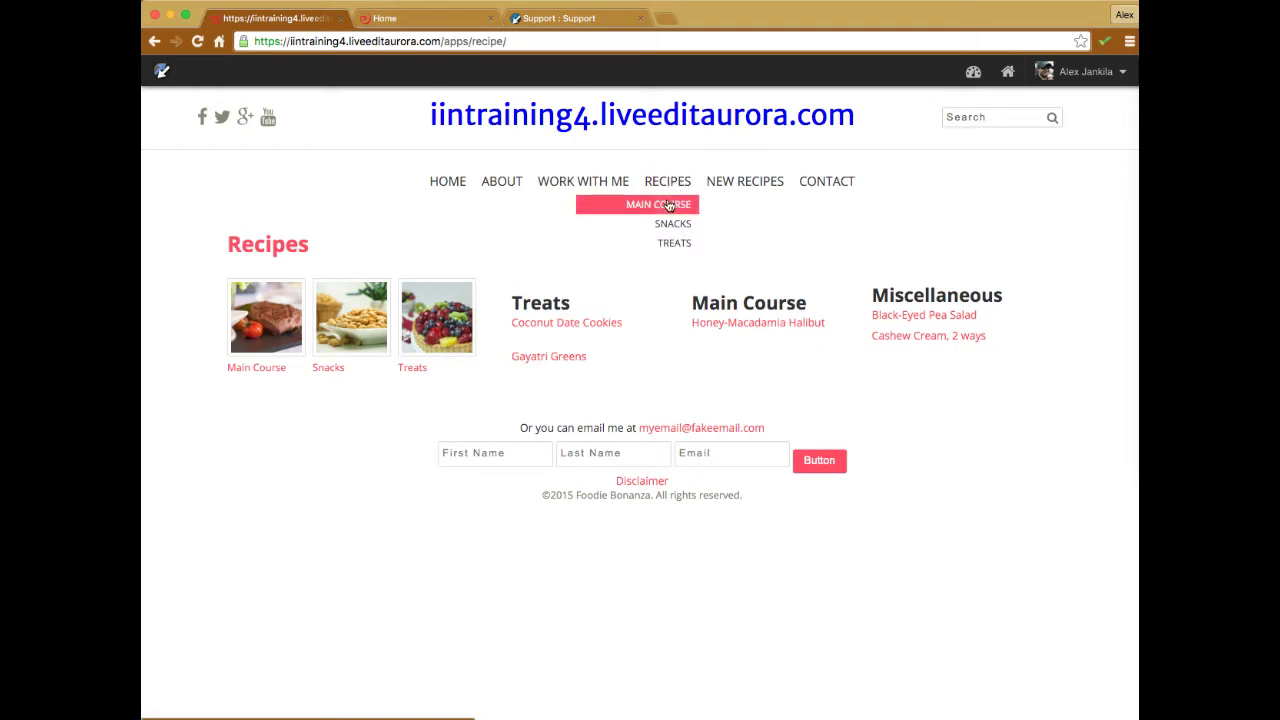
click(657, 204)
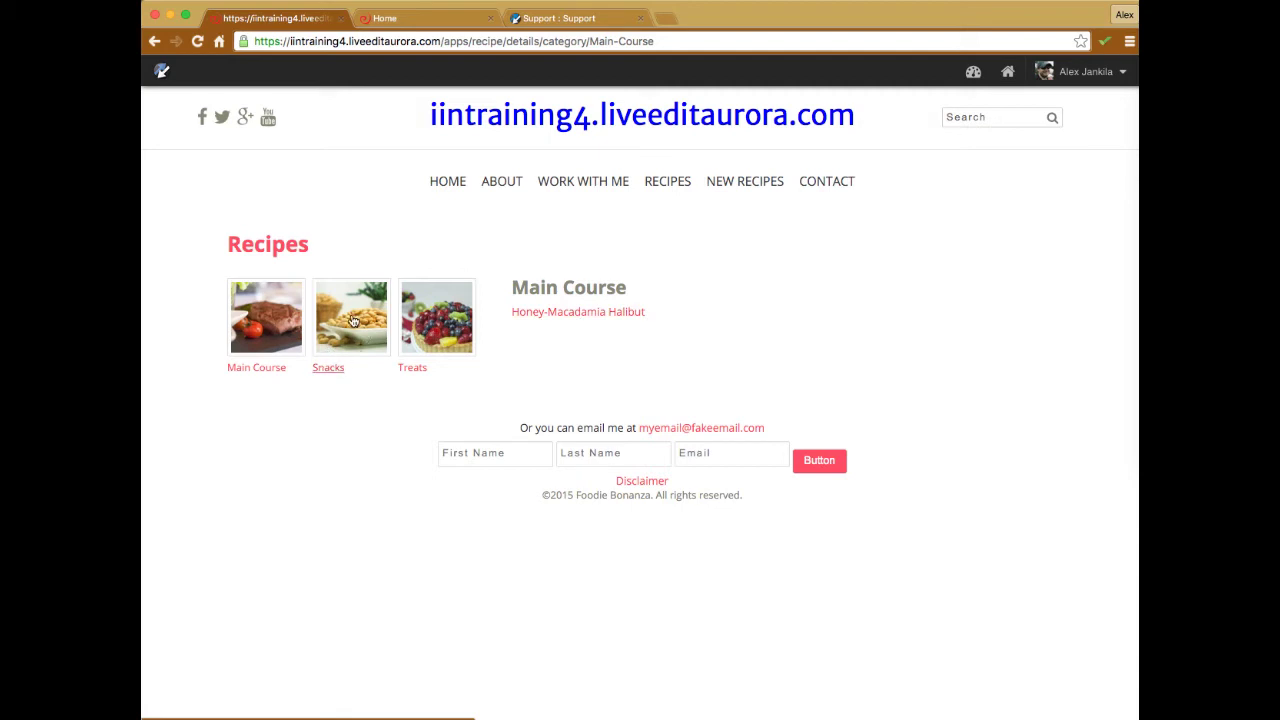
click(420, 368)
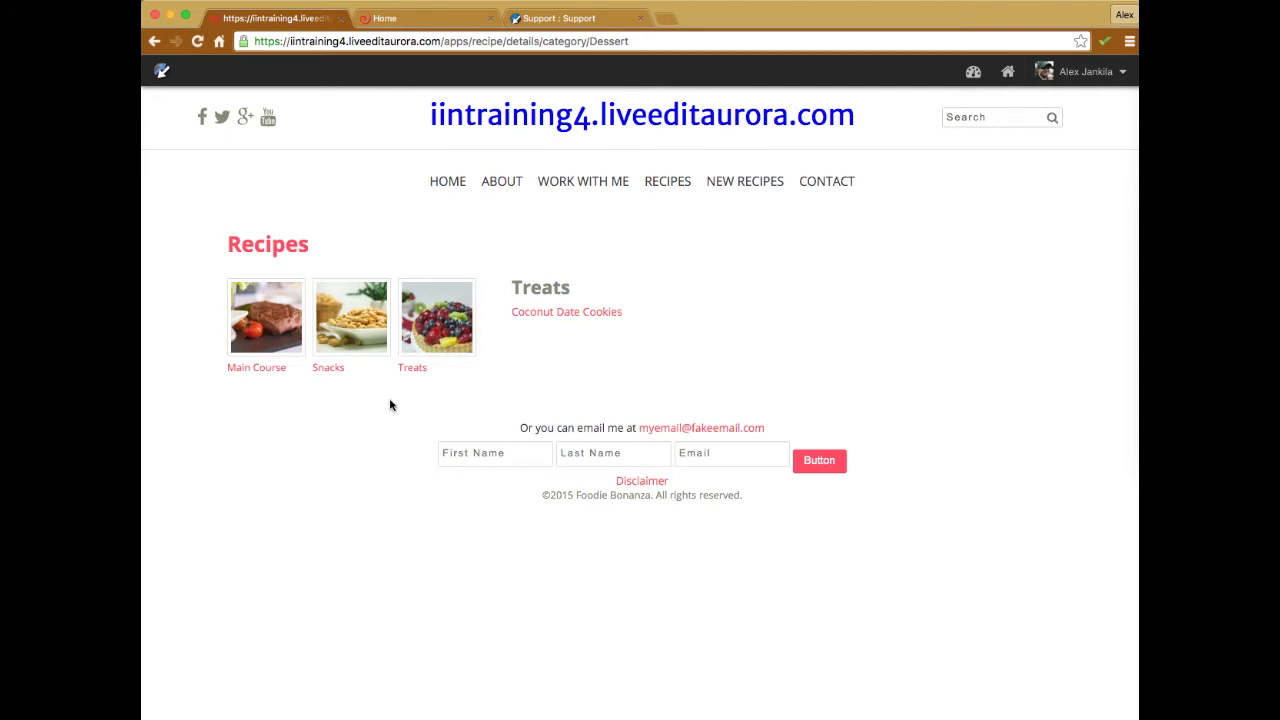
Open the full Recipes page from the site navigation, and return to the site's home page
mouse_move(677, 189)
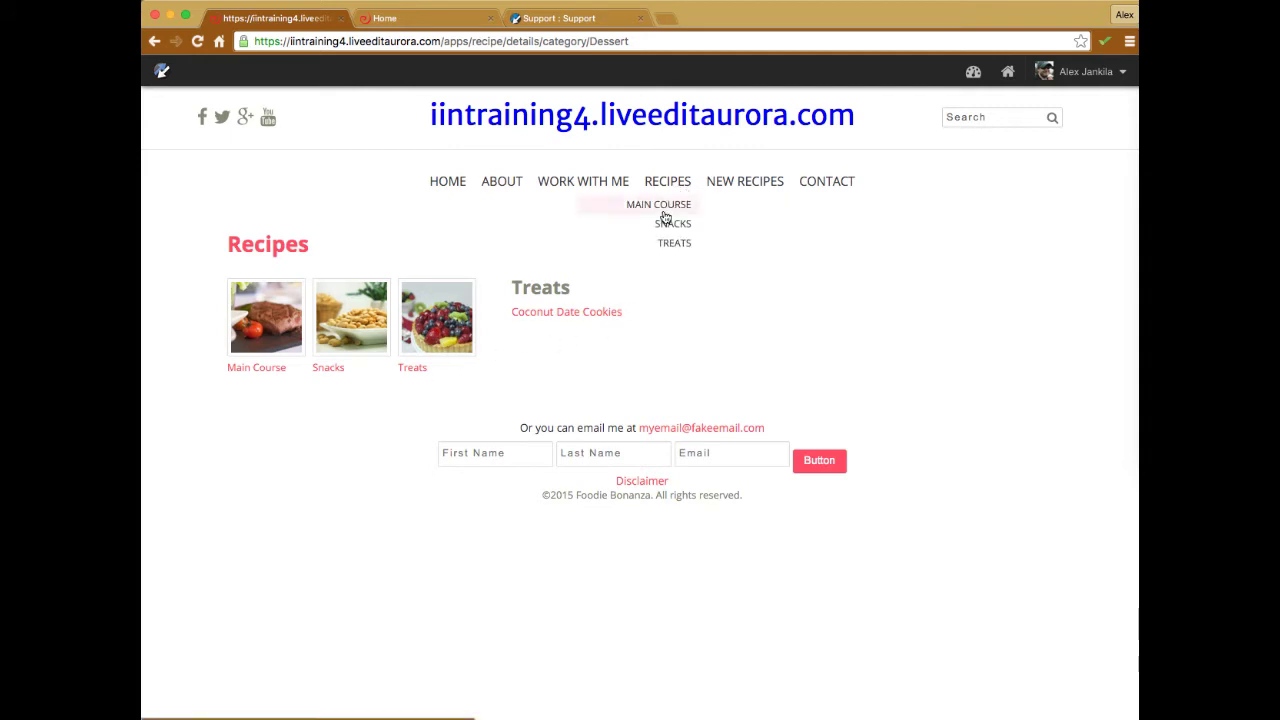
click(681, 189)
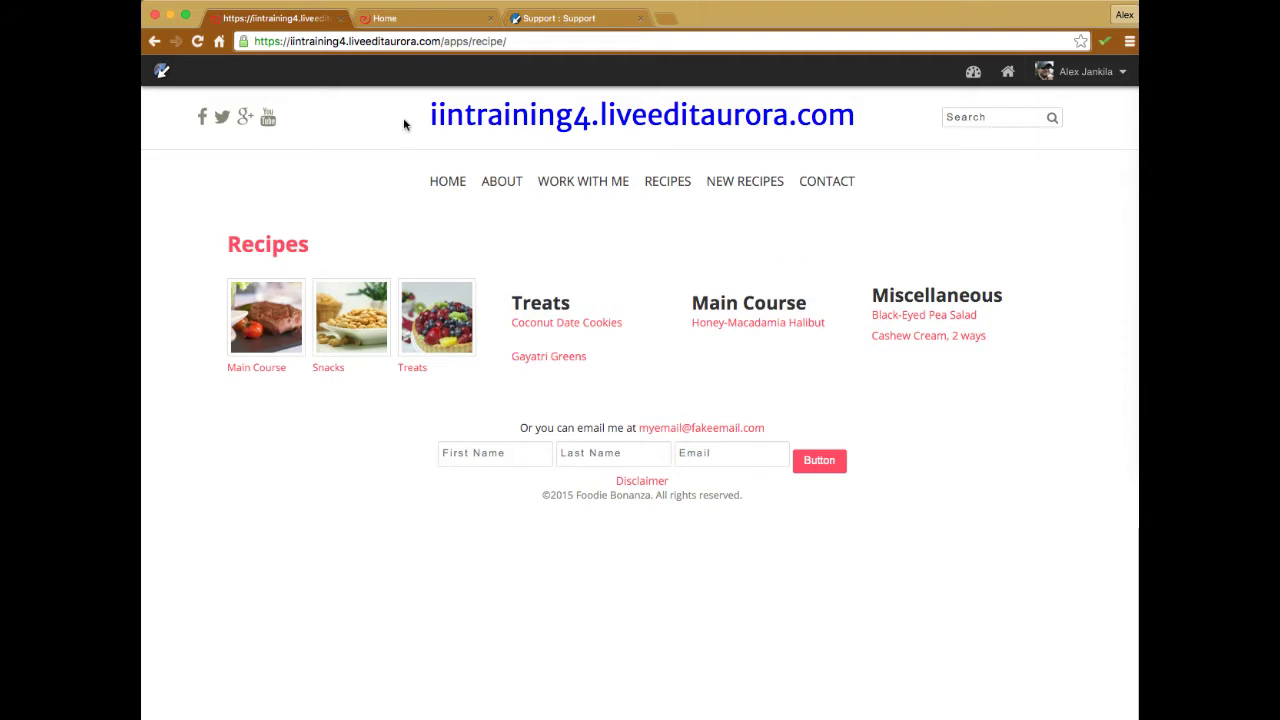
click(517, 121)
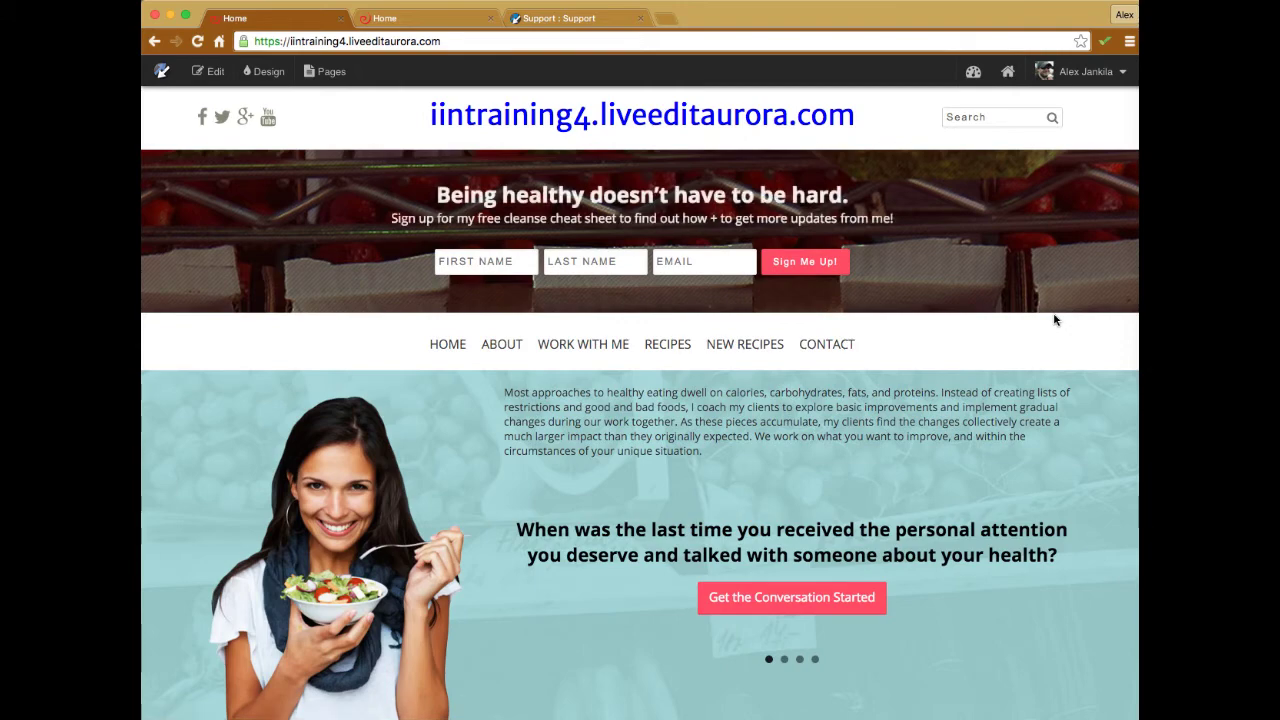
Inspect the home page's content areas down to the footer sign-up form in edit mode, and leave edit mode
scroll(1054, 320, down, 1)
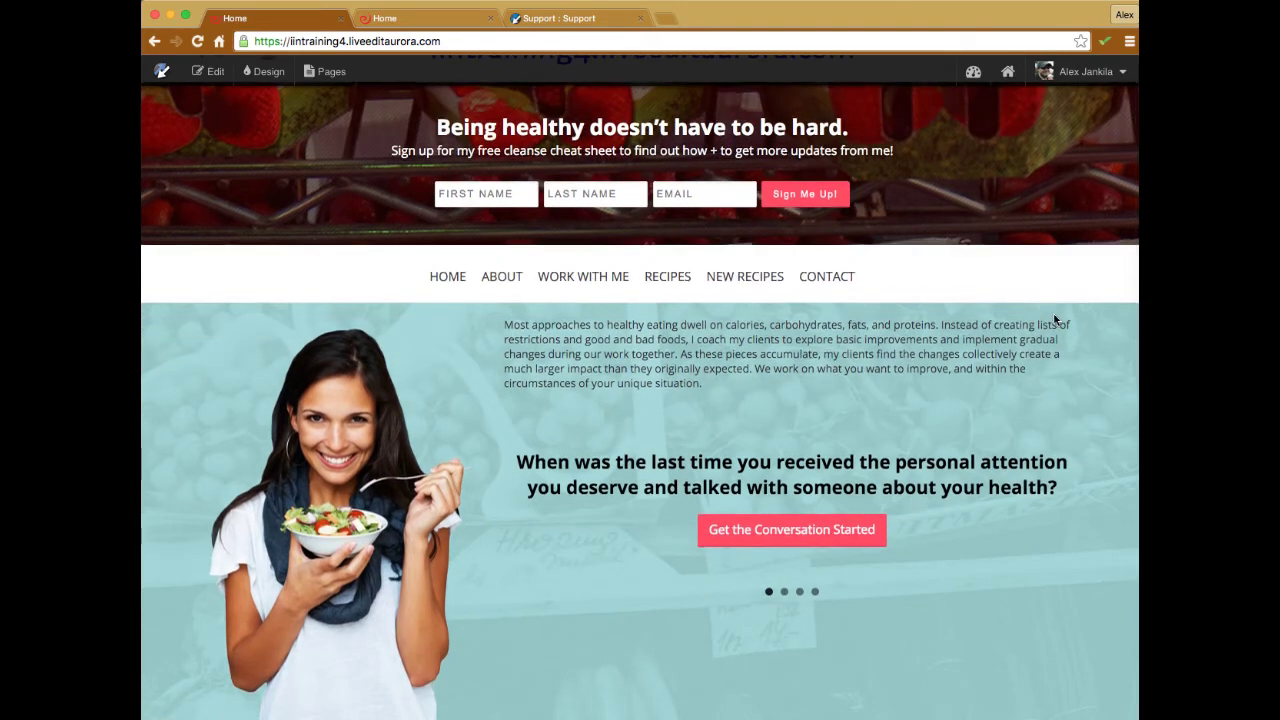
scroll(1054, 320, down, 3)
scroll(1054, 320, down, 15)
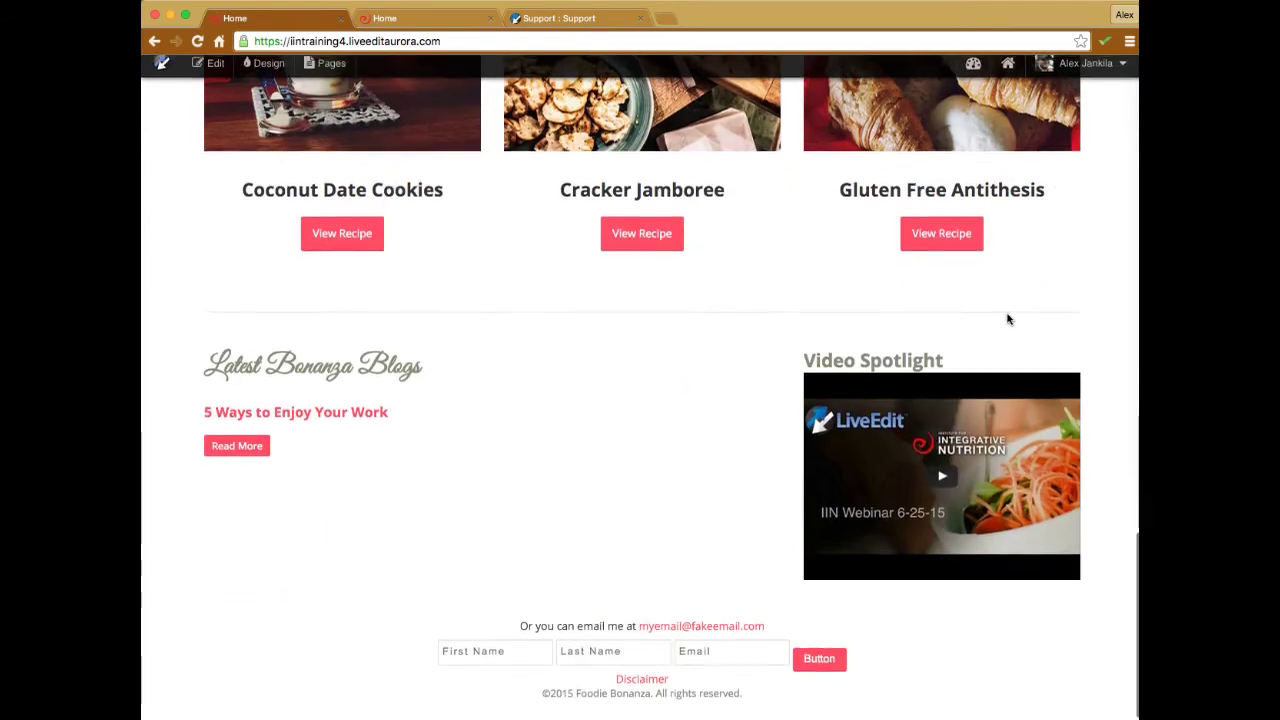
click(212, 63)
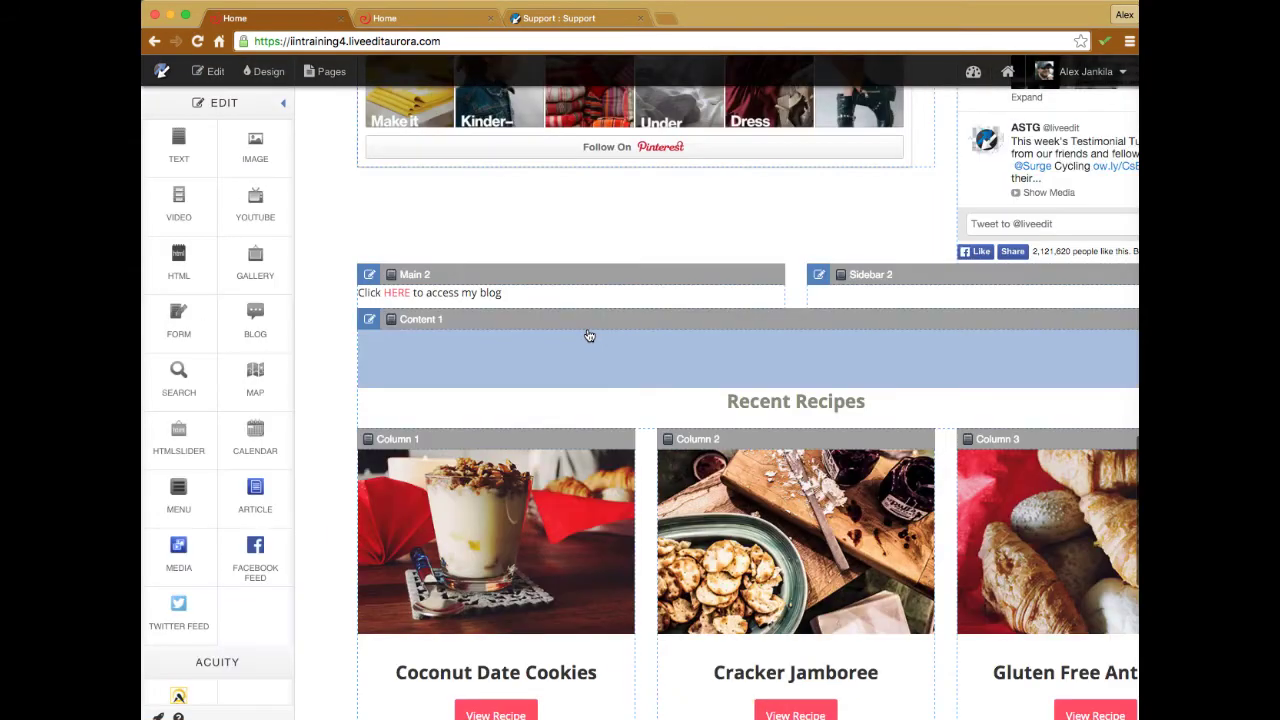
scroll(590, 336, down, 3)
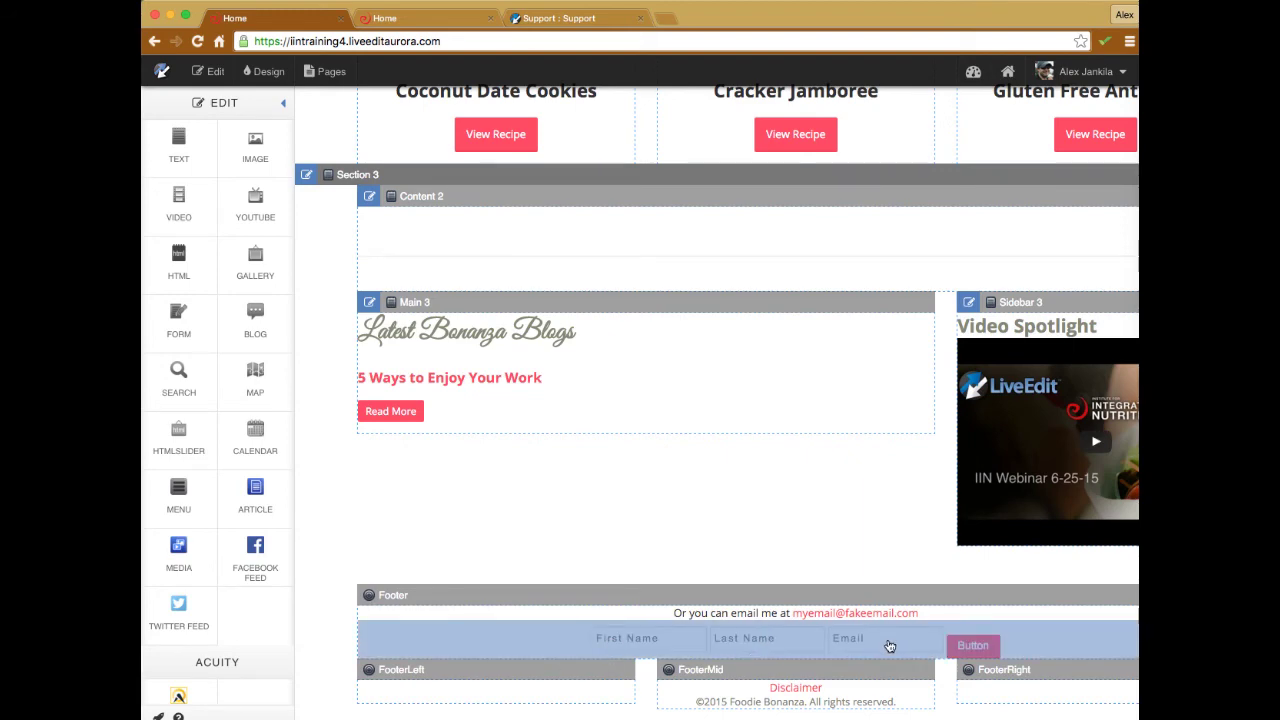
click(232, 74)
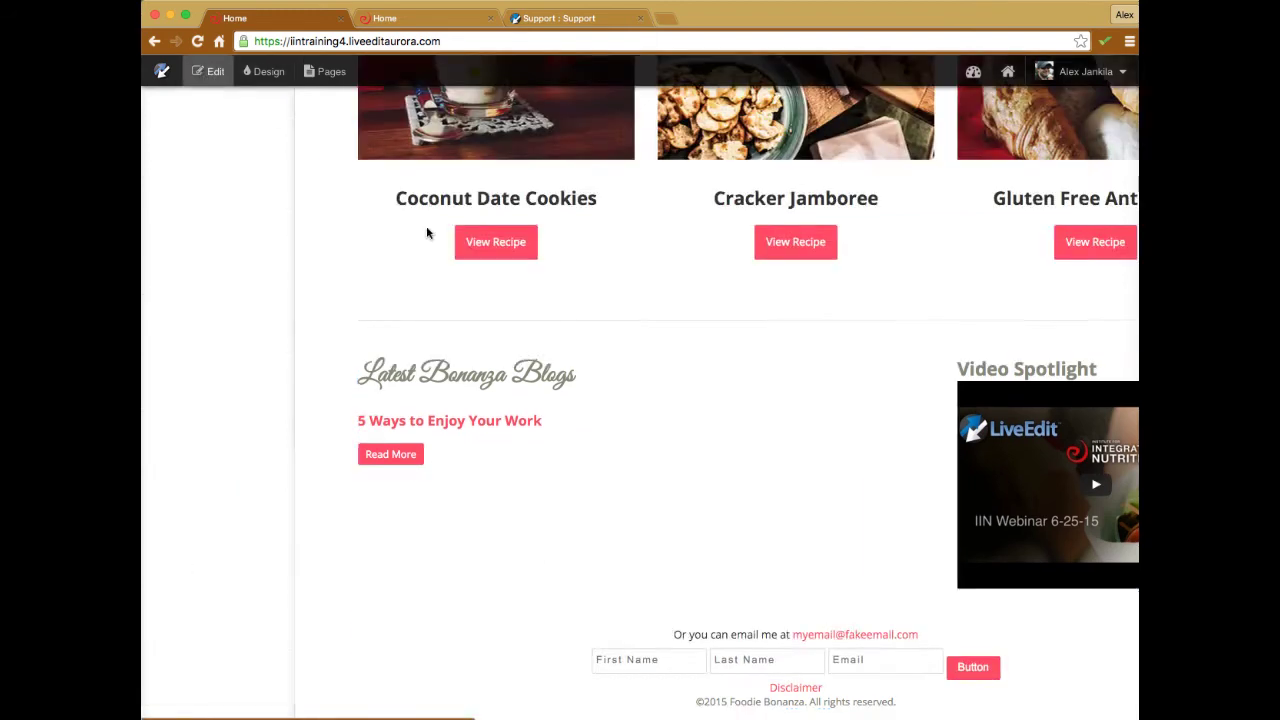
scroll(729, 426, up, 15)
Open the Contact page from the Contact dropdown and look through its sign-up forms and footer
mouse_move(604, 338)
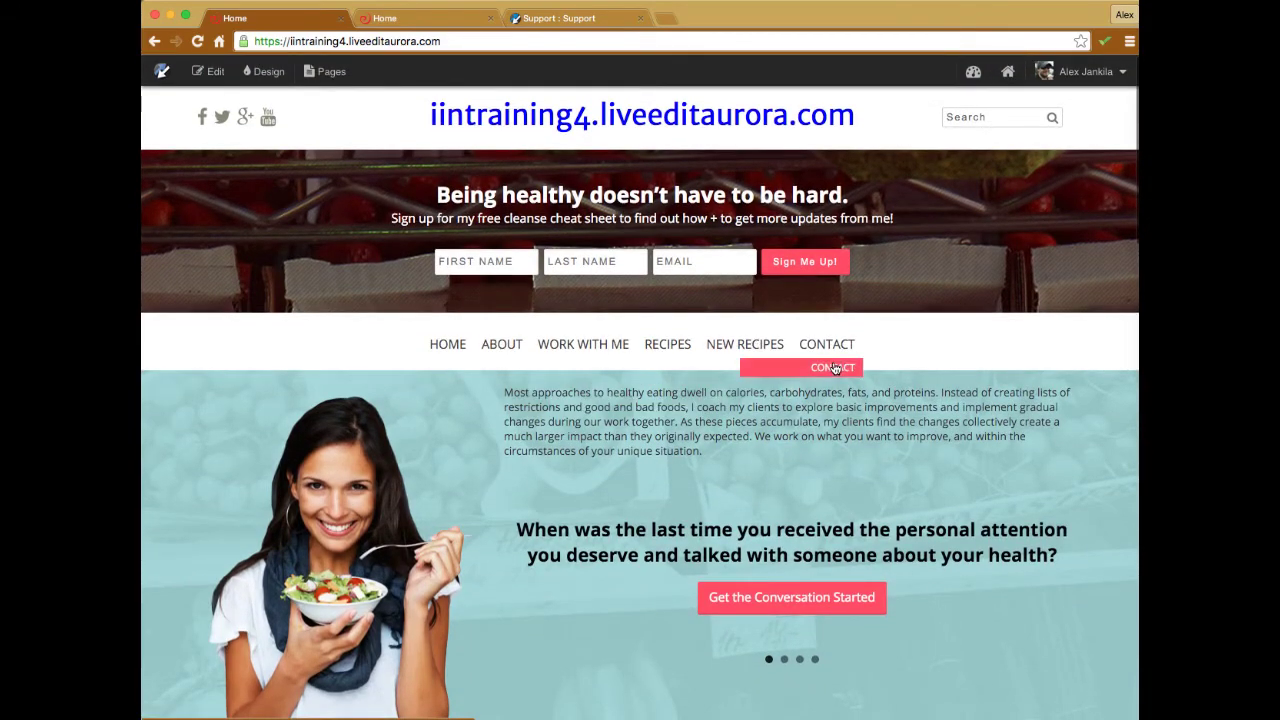
click(834, 368)
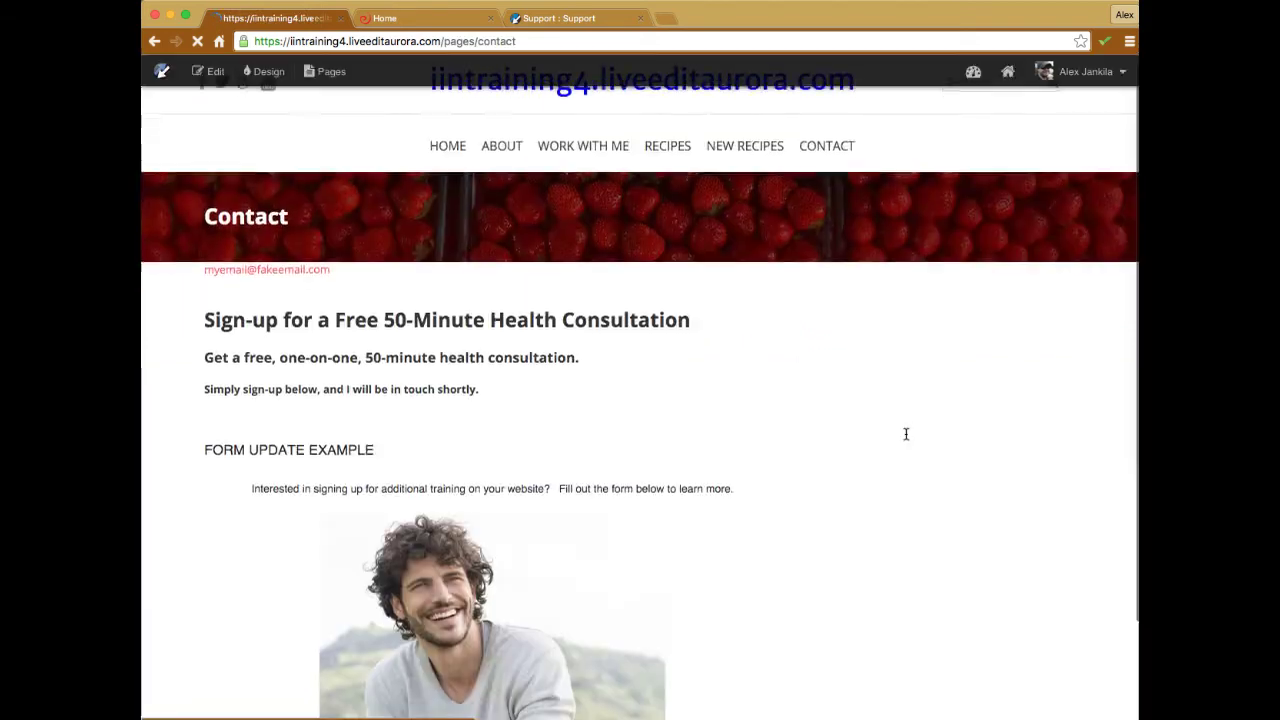
scroll(906, 434, down, 3)
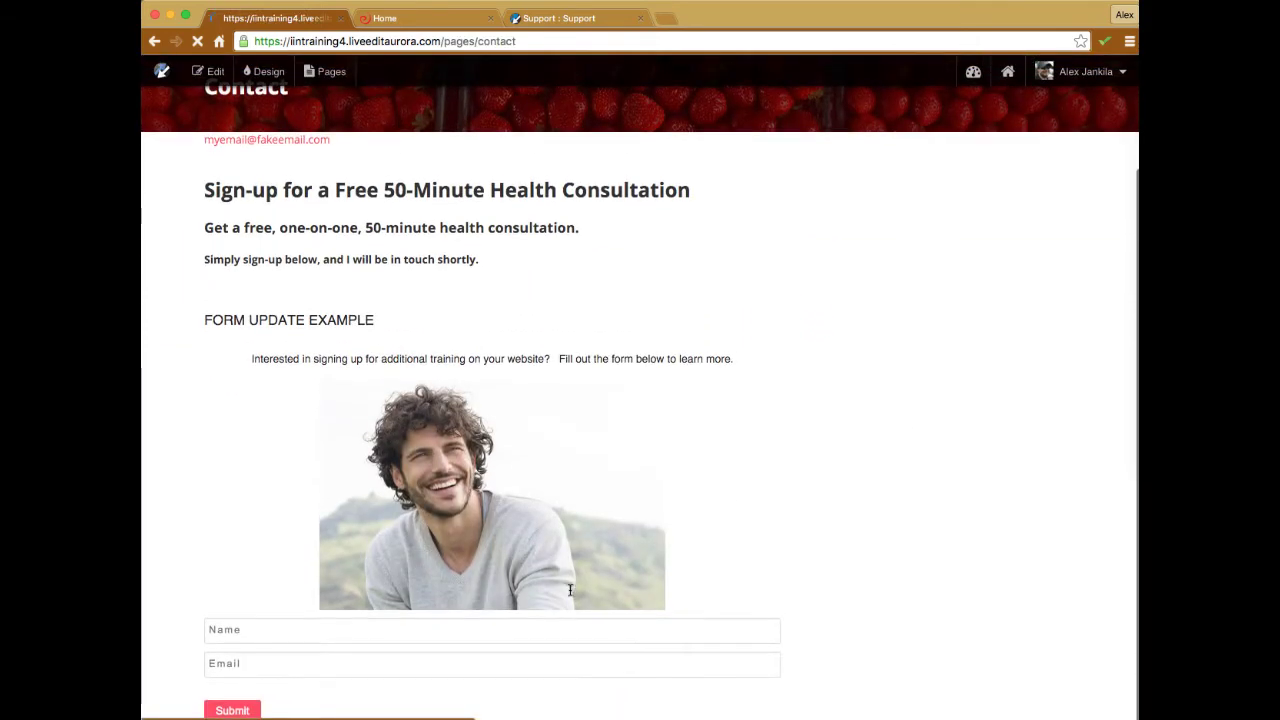
scroll(551, 549, down, 10)
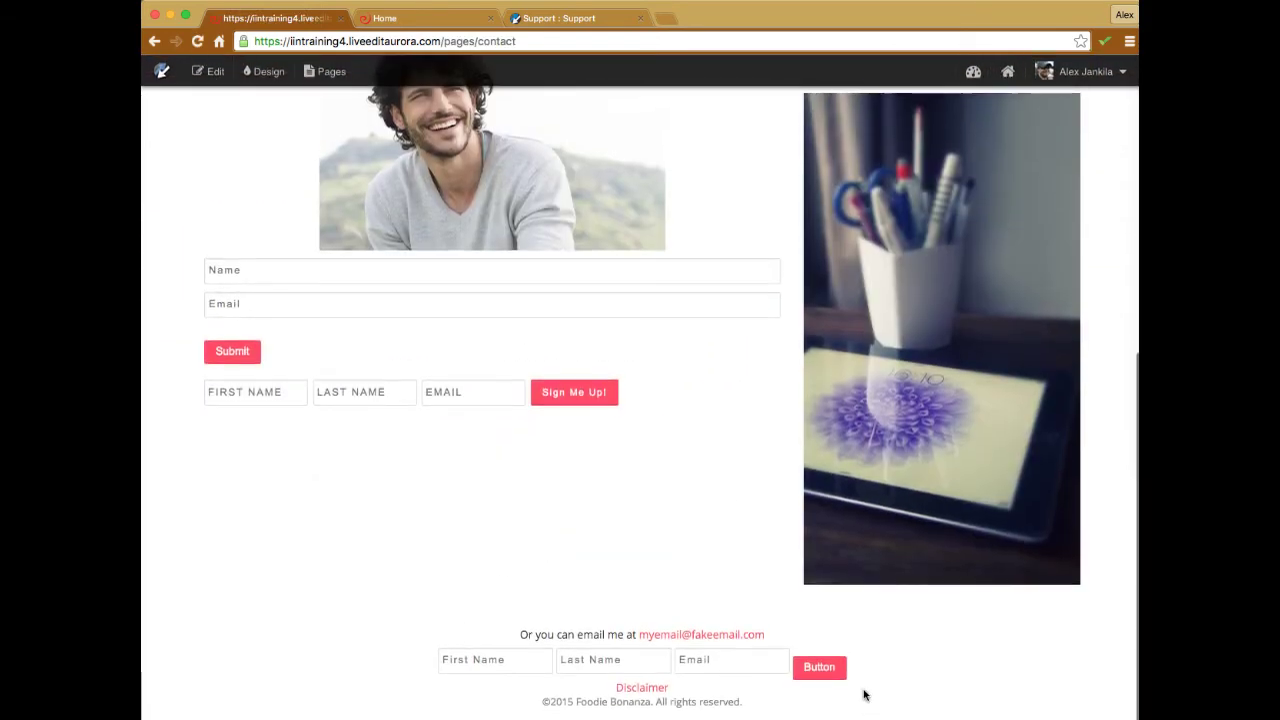
scroll(574, 580, up, 4)
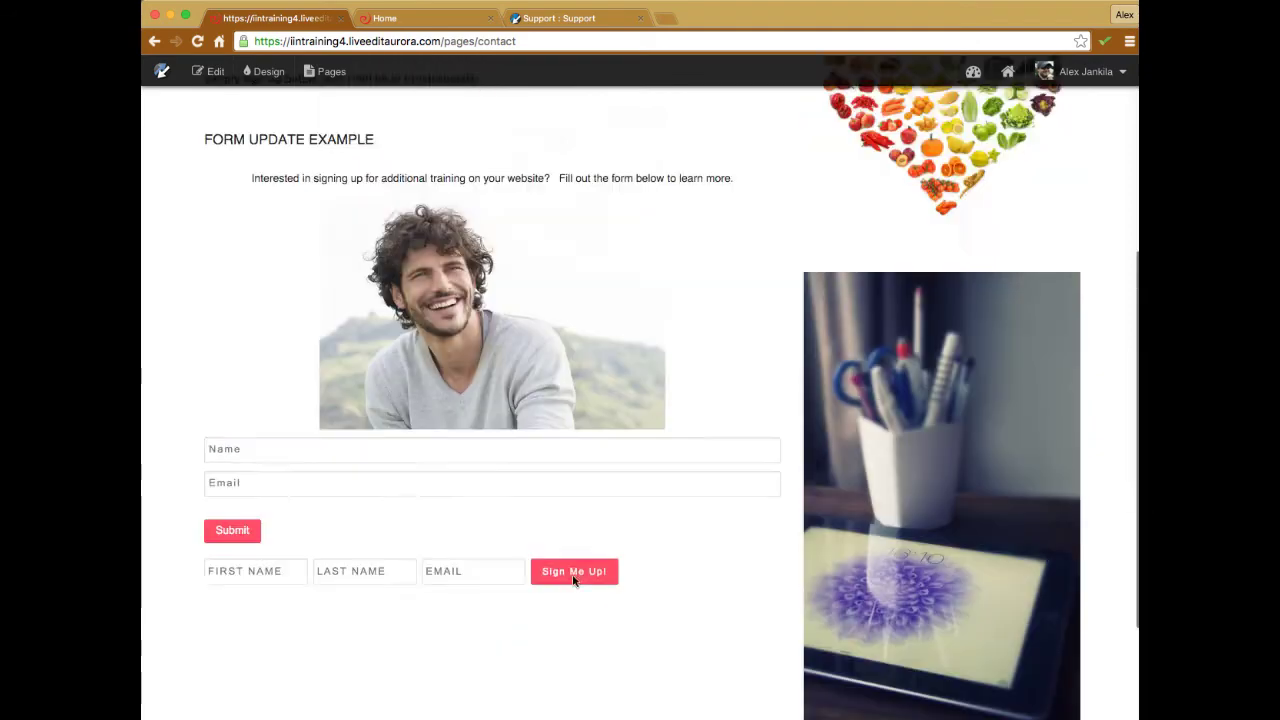
click(574, 572)
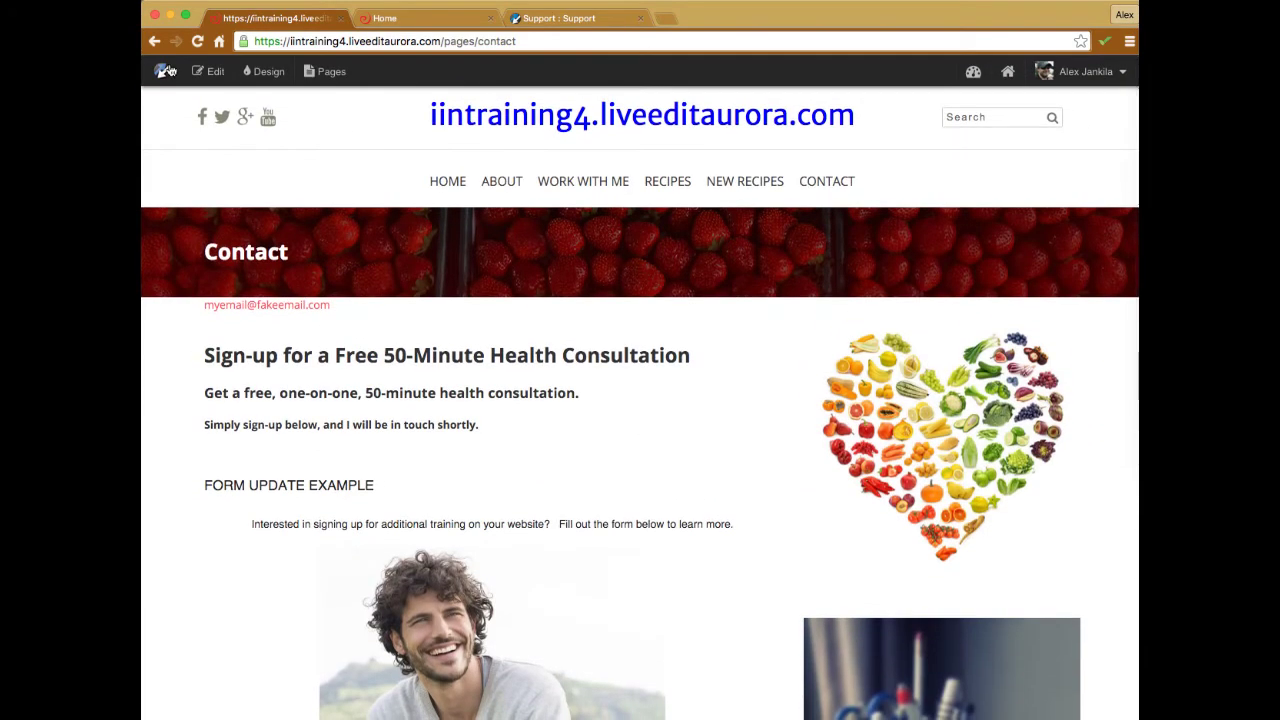
Examine the Contact page's content areas down to the footer in edit mode, and return to the home page
click(212, 71)
scroll(875, 532, down, 10)
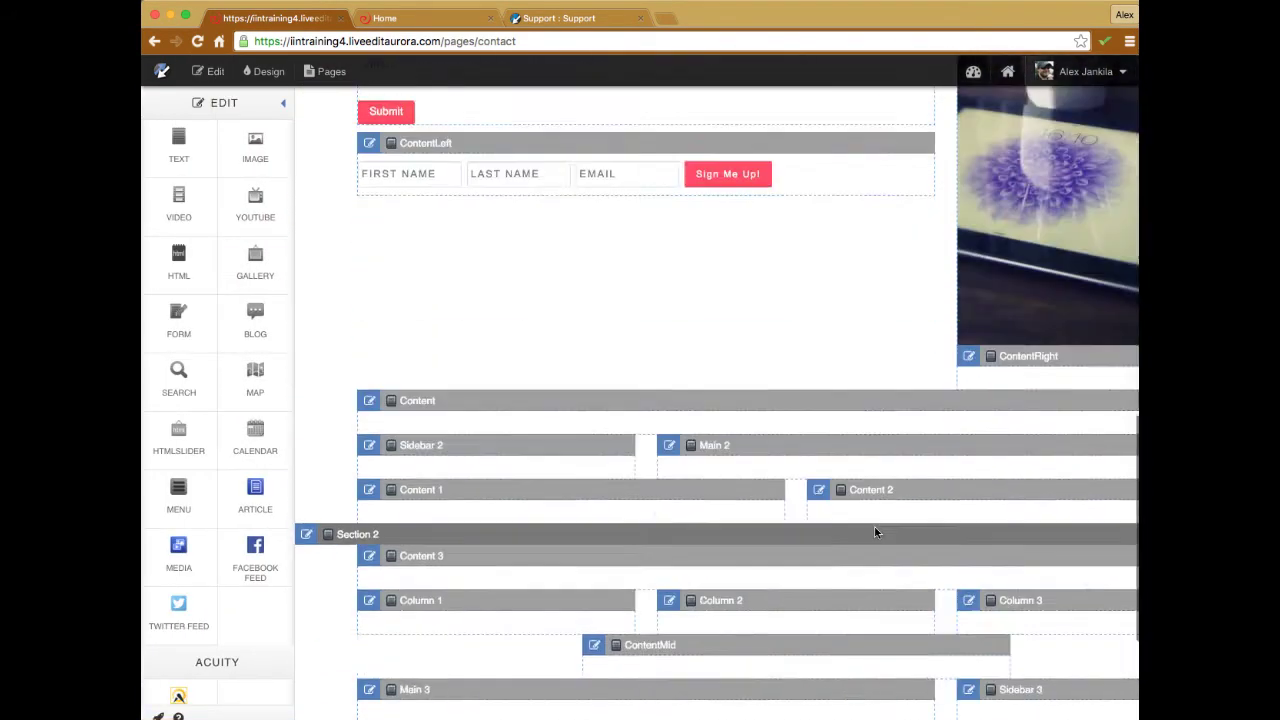
scroll(876, 532, down, 3)
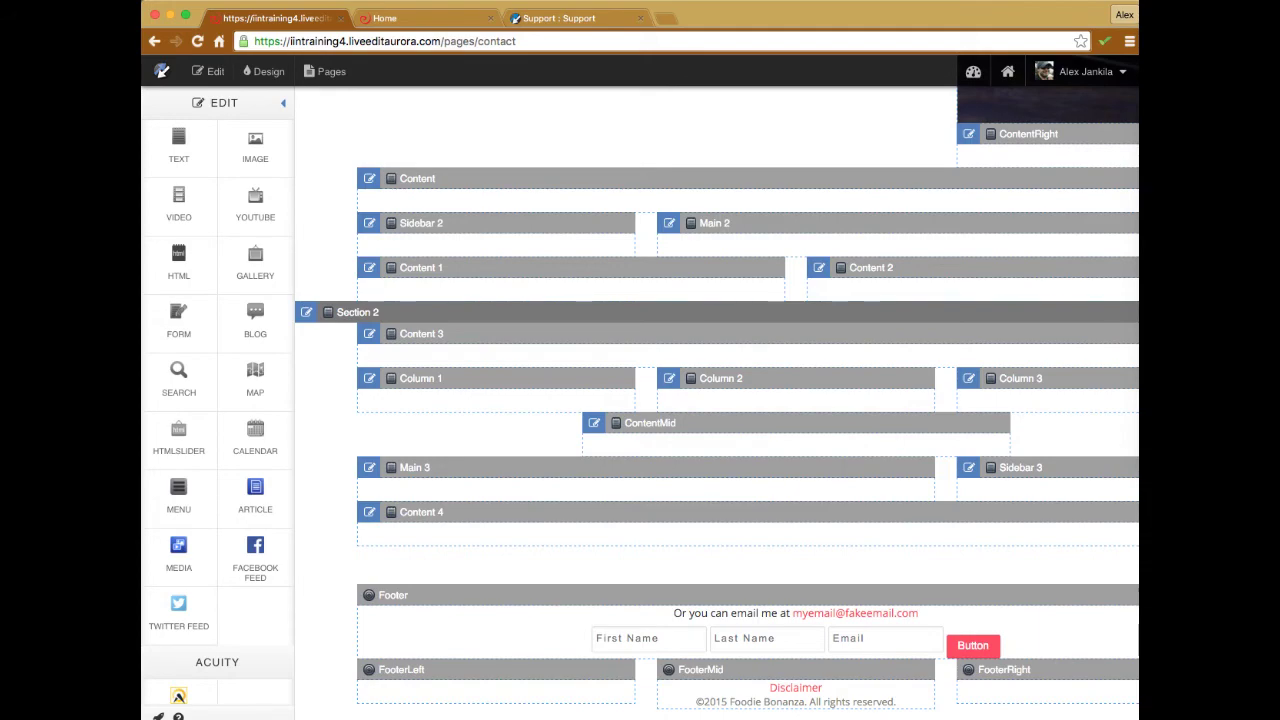
click(248, 72)
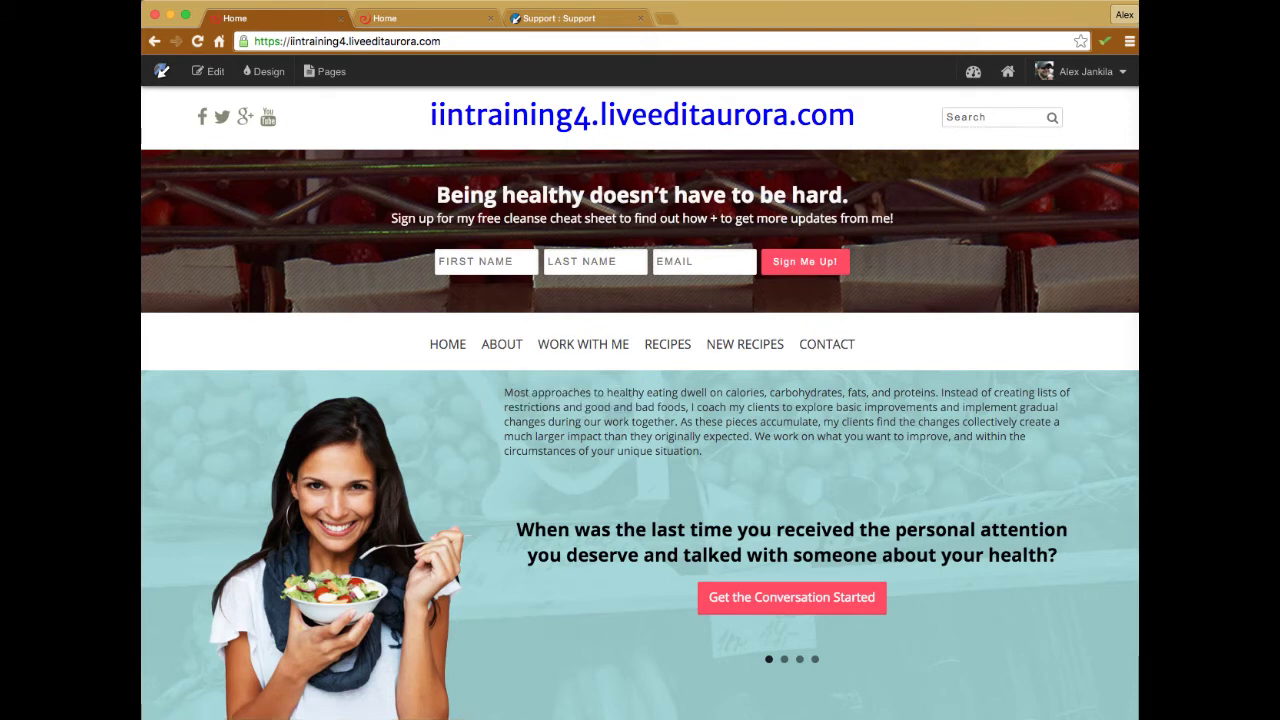
Open the page manager and view the settings of the Work With Me item in the Main Menu
mouse_move(595, 338)
click(328, 72)
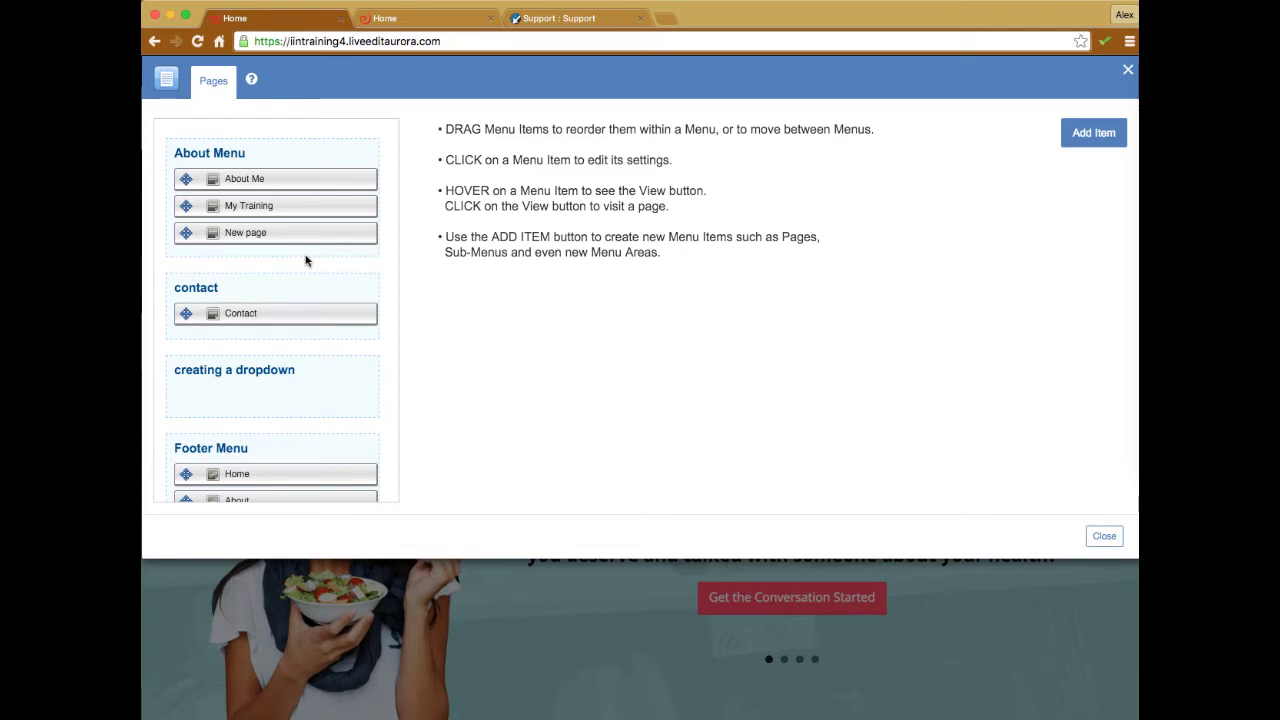
click(1127, 69)
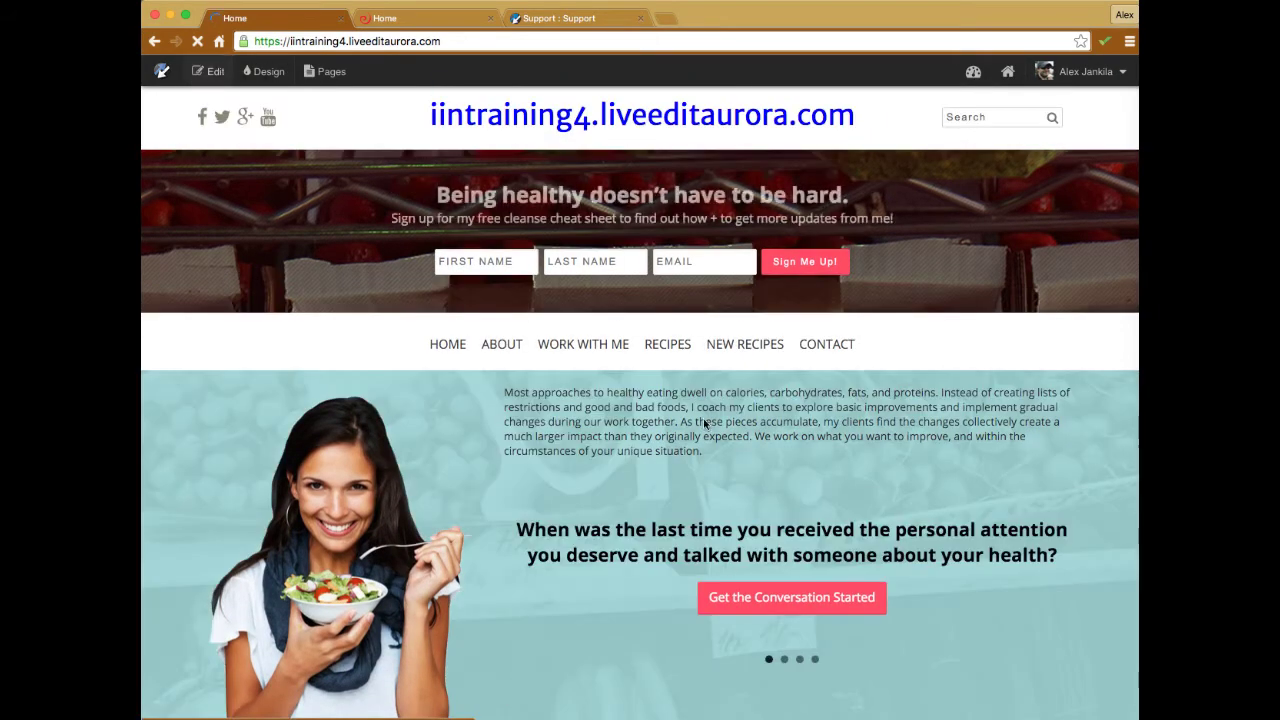
click(329, 70)
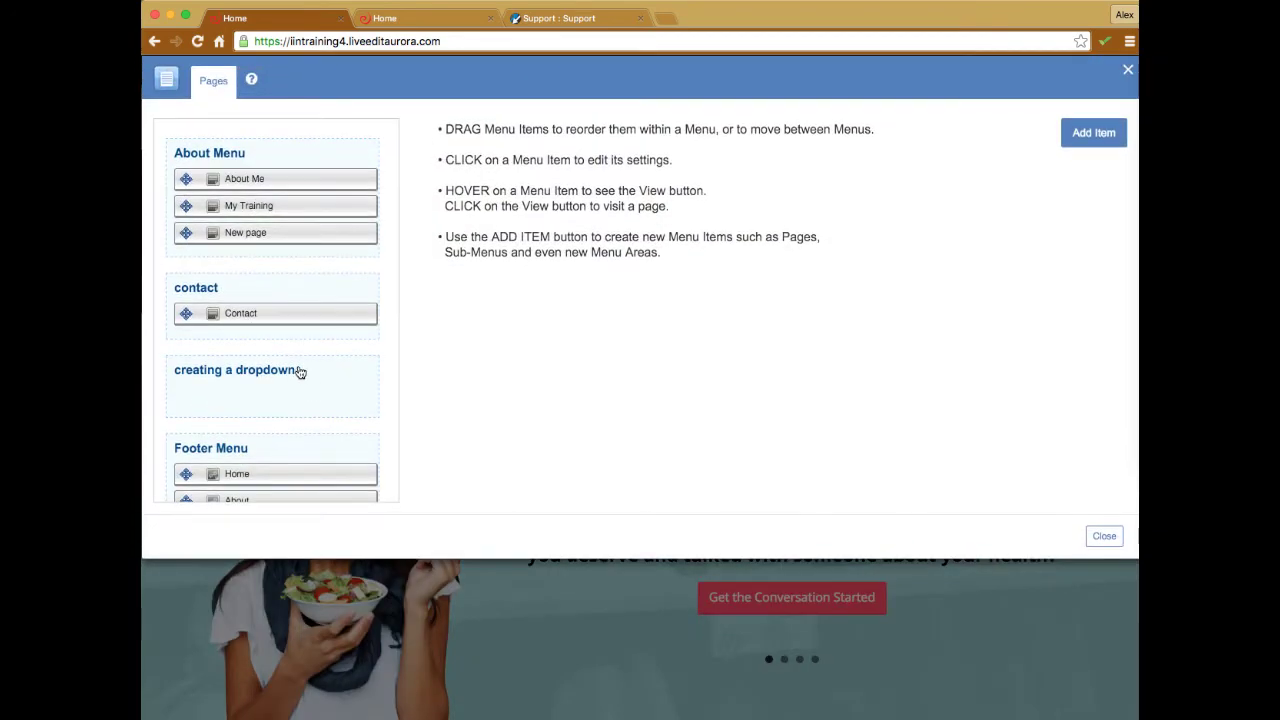
scroll(298, 370, down, 4)
scroll(298, 372, down, 5)
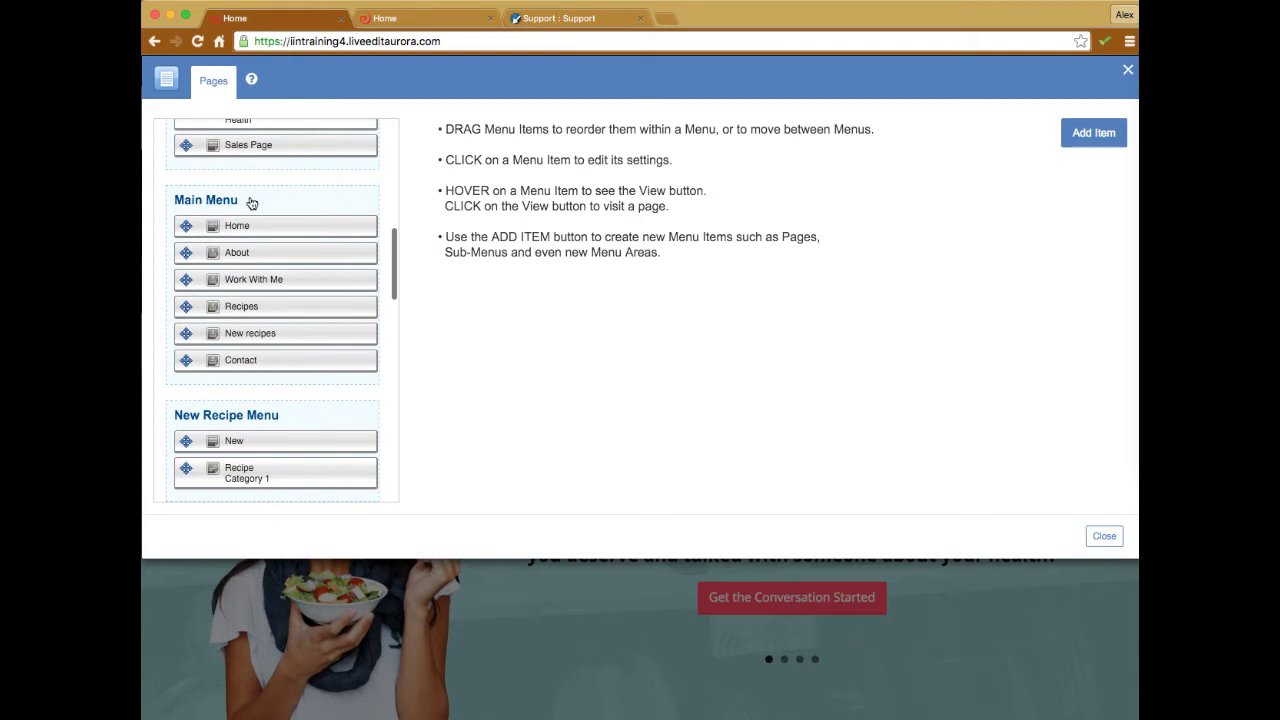
mouse_move(247, 281)
click(276, 283)
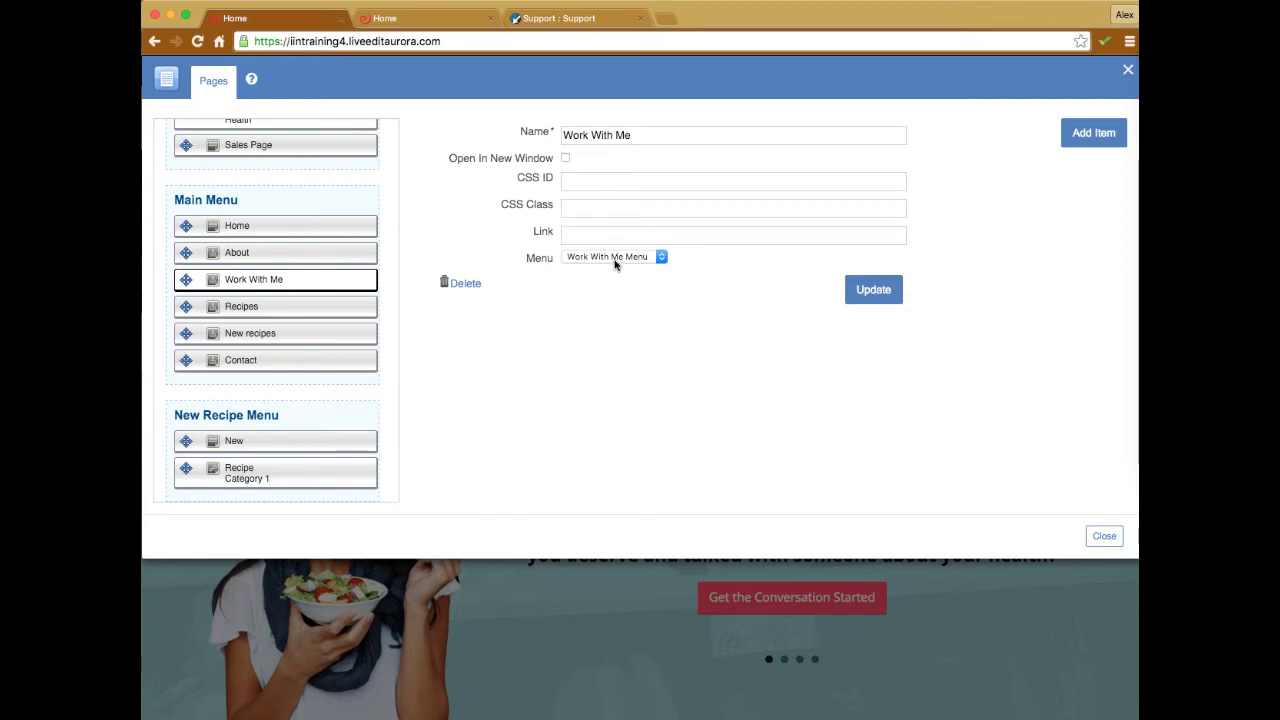
mouse_move(287, 292)
View the Health Coaching, My Approach and Forms pages in the Work With Me Menu, and compare them with the site's Work With Me dropdown
scroll(287, 296, down, 15)
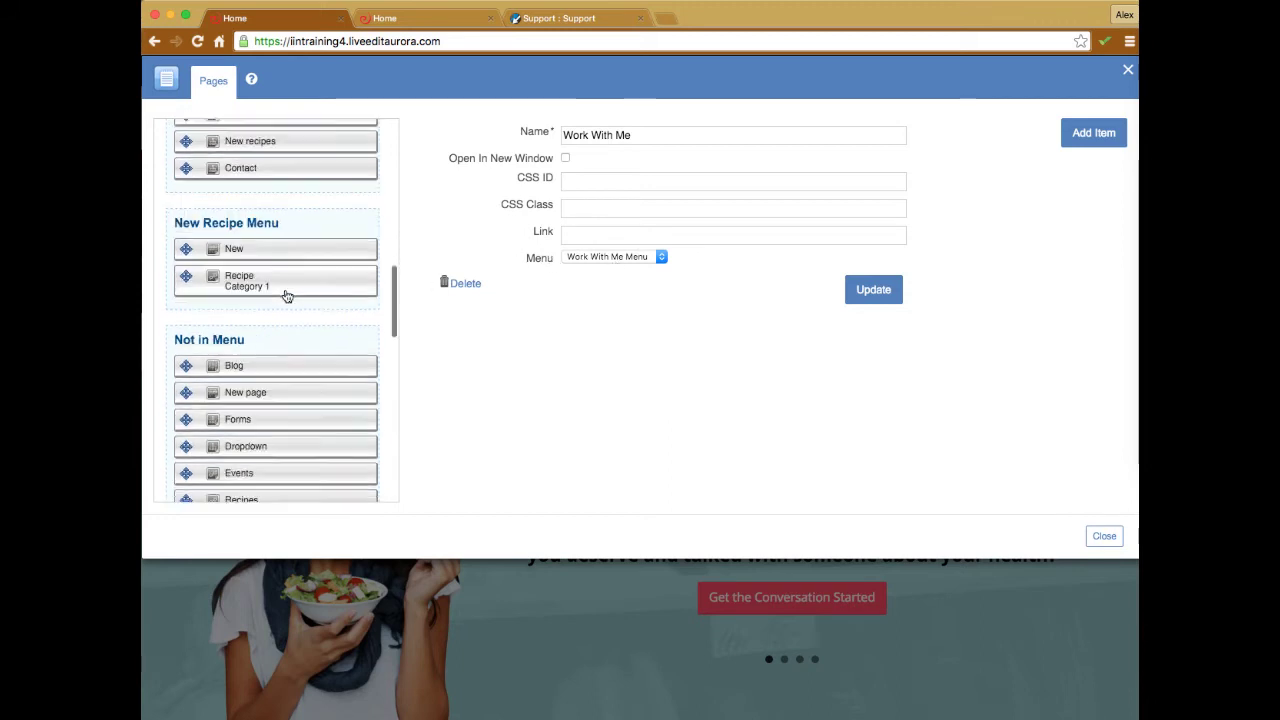
scroll(287, 296, down, 4)
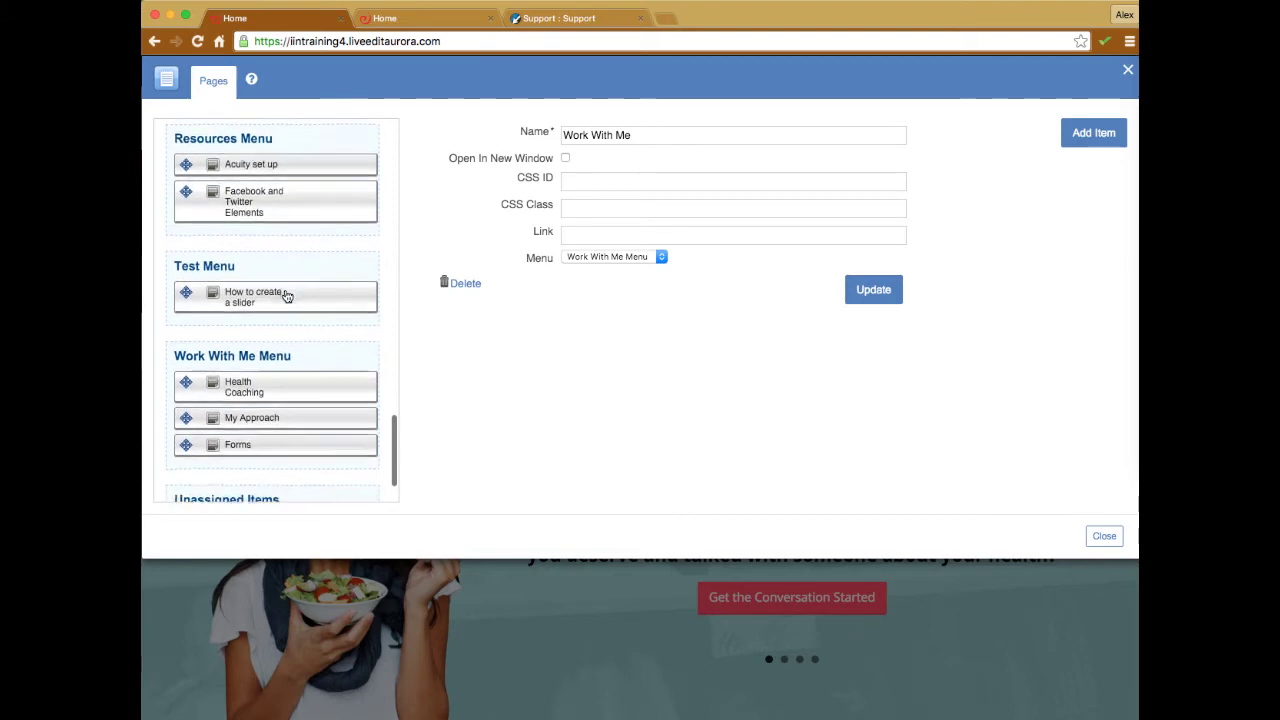
mouse_move(271, 323)
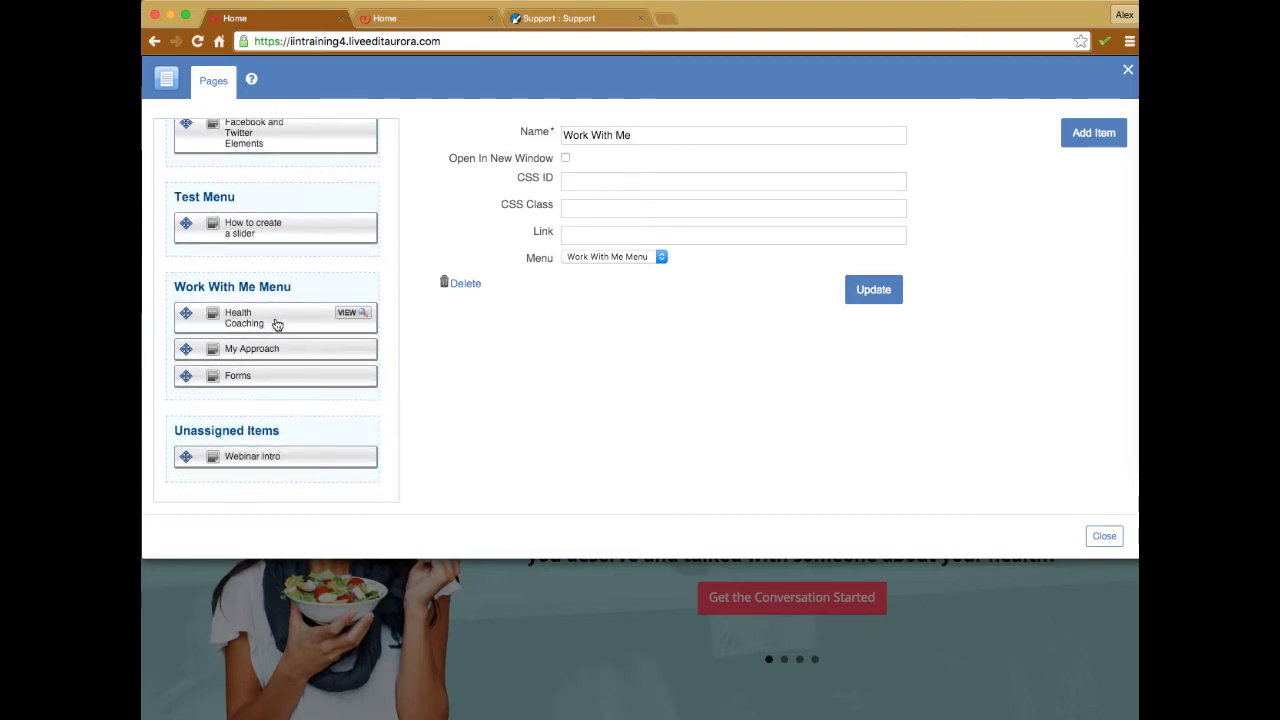
click(277, 325)
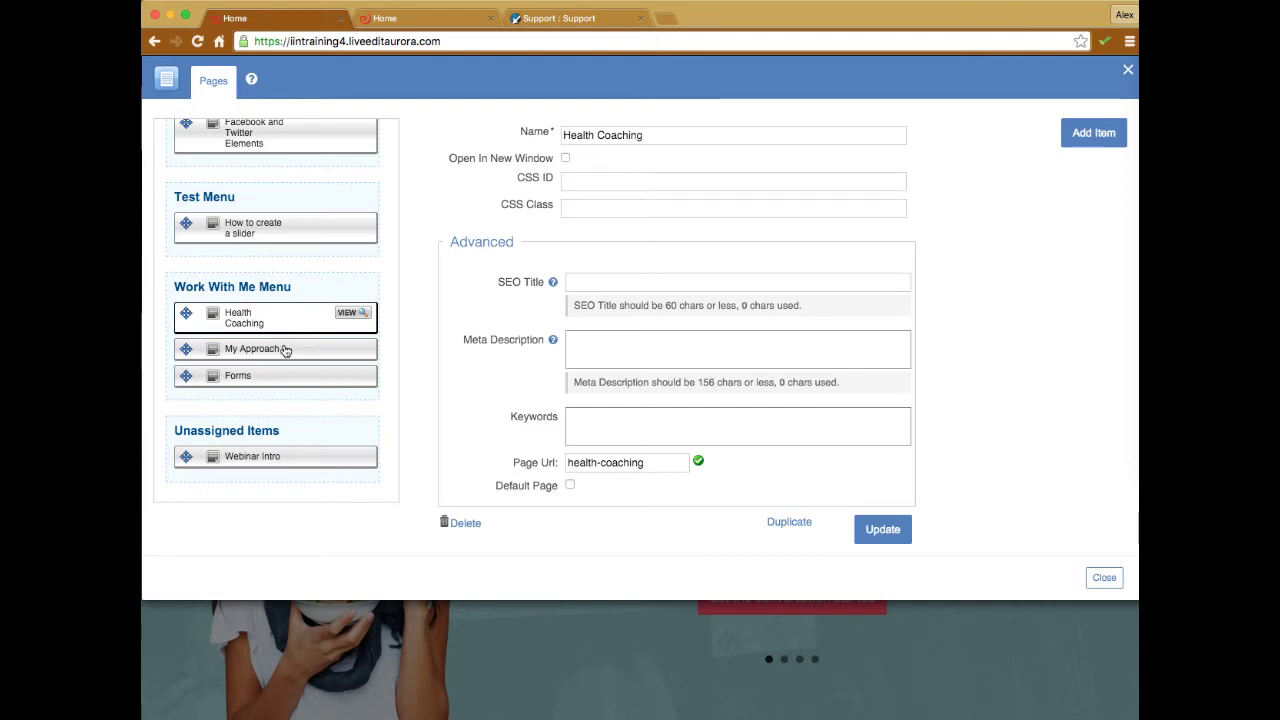
click(286, 352)
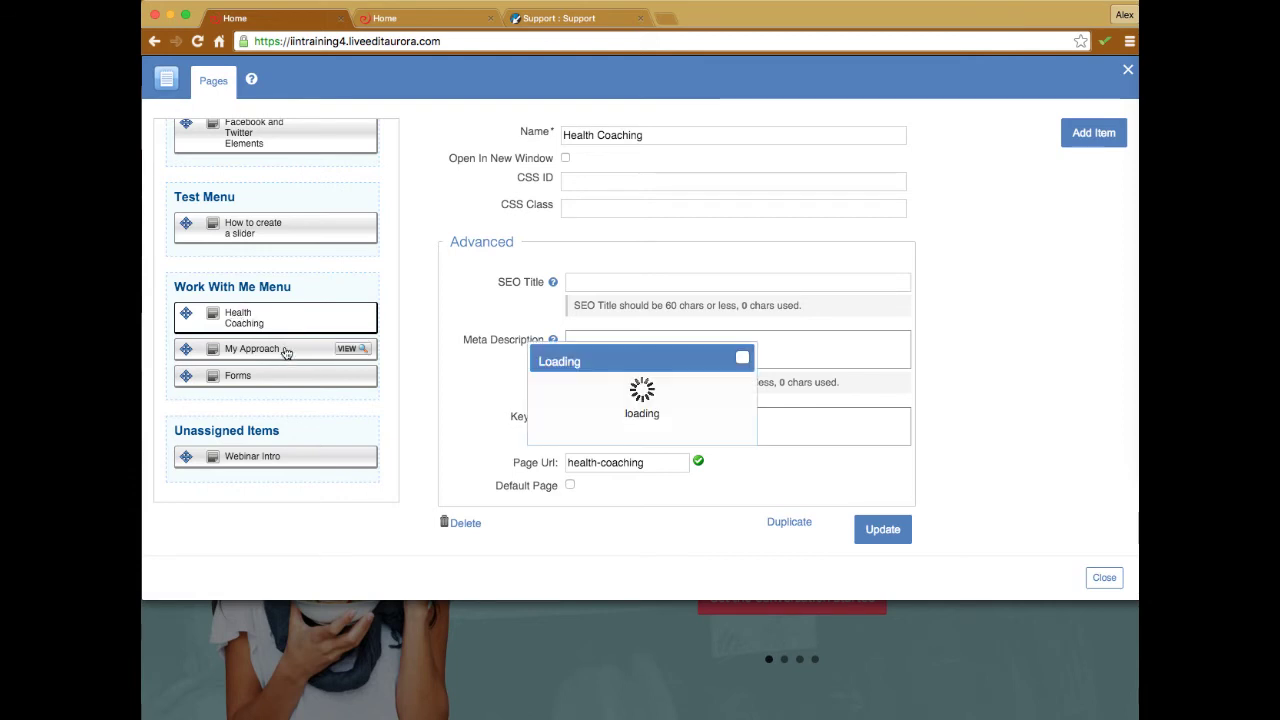
click(279, 378)
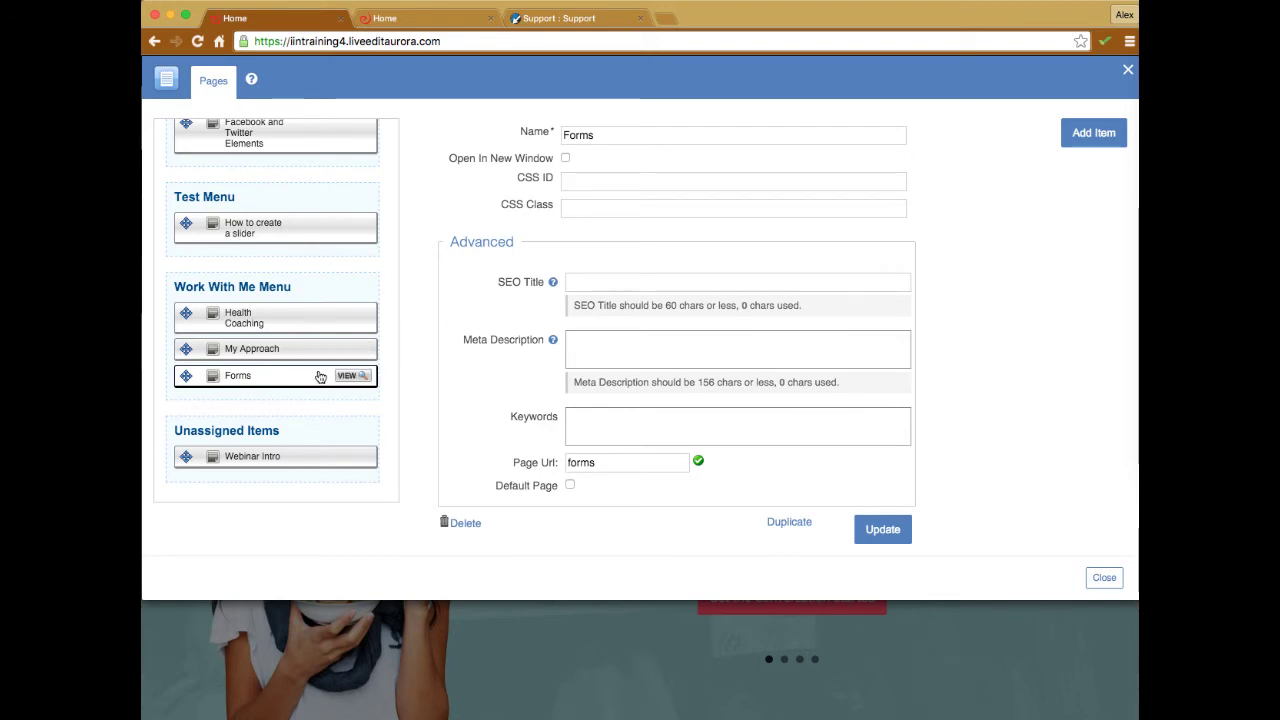
click(1128, 69)
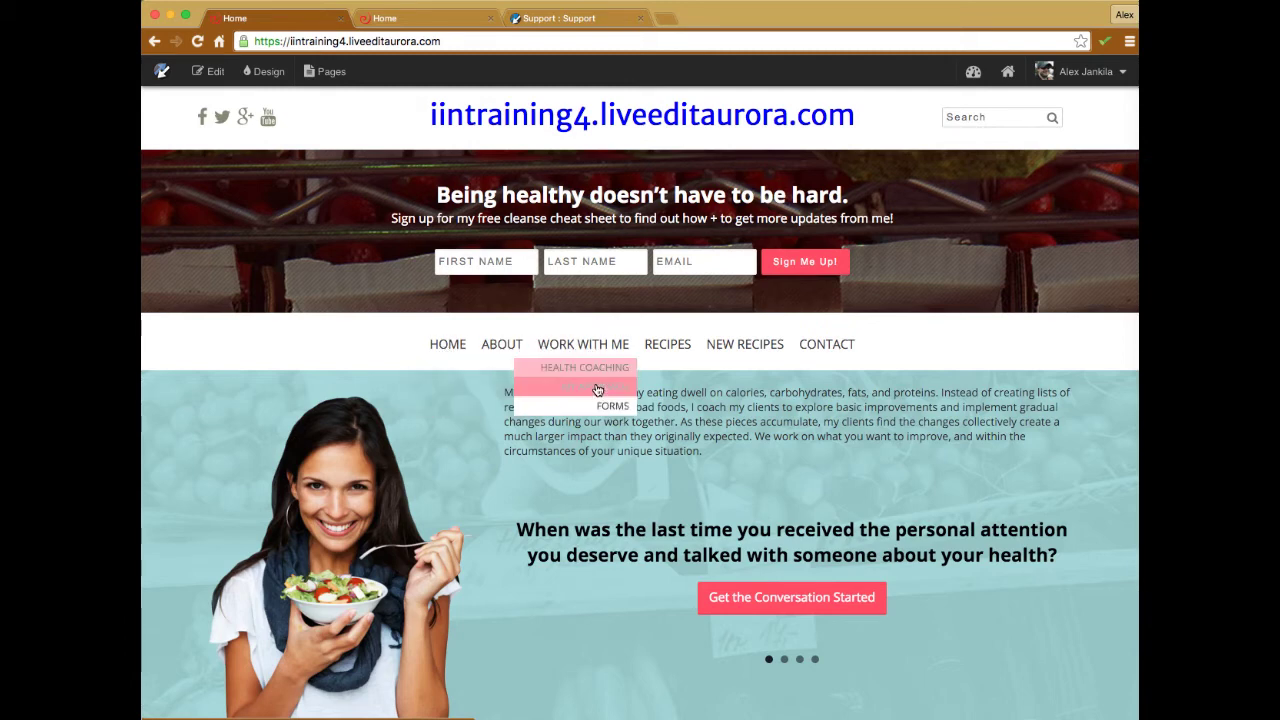
mouse_move(727, 345)
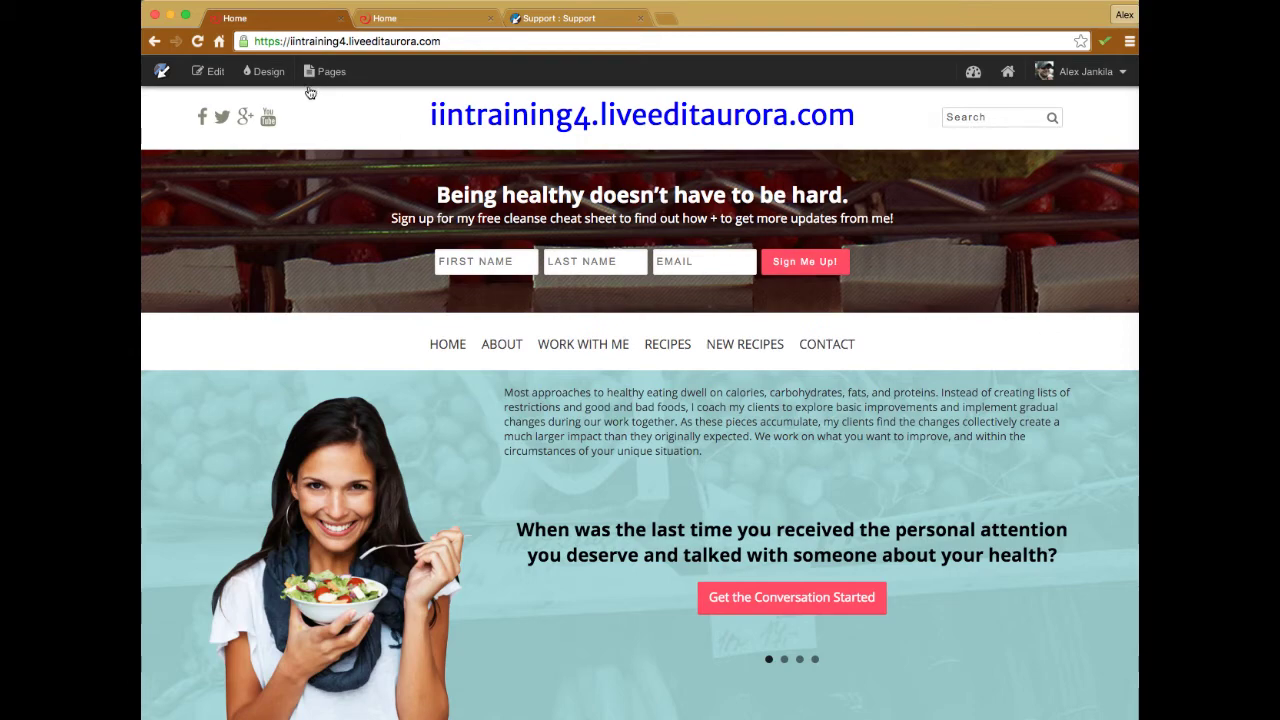
Examine the home page's Main Menu area in edit mode, and leave edit mode
click(208, 71)
scroll(690, 496, down, 5)
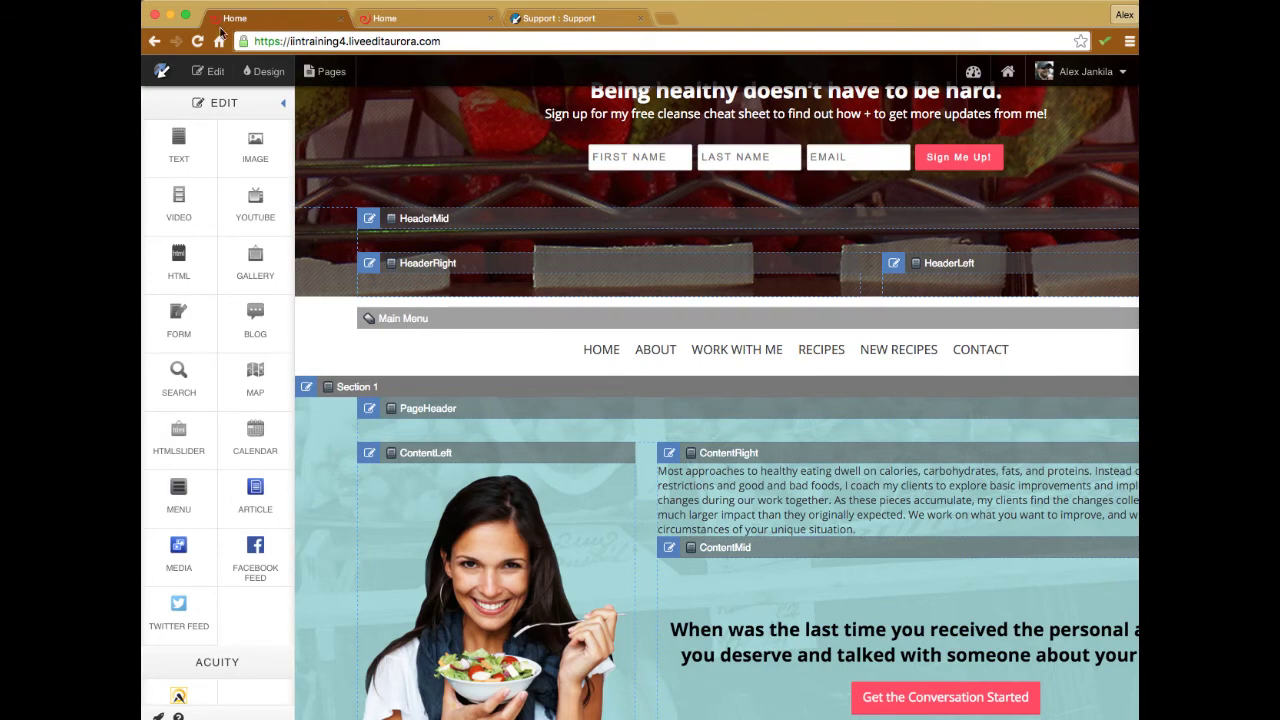
click(195, 68)
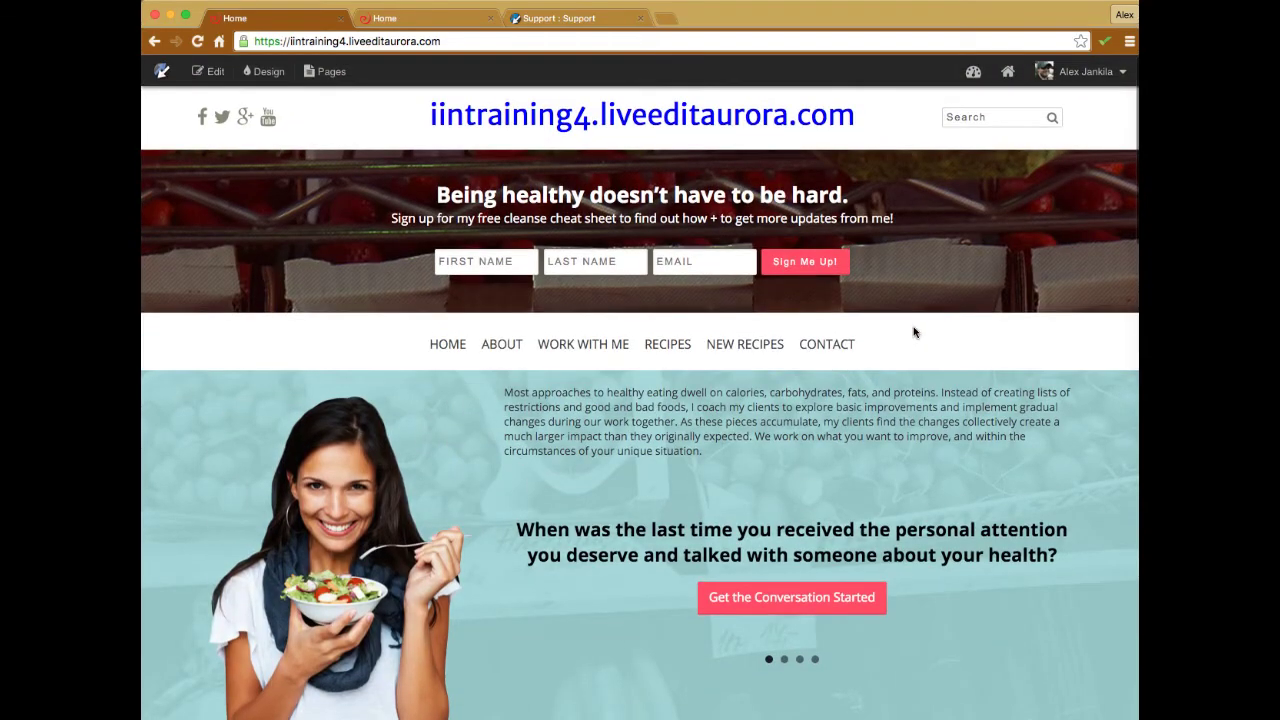
Switch to the support site to find its new support ticket and chat options, and return to the site's home page
click(608, 18)
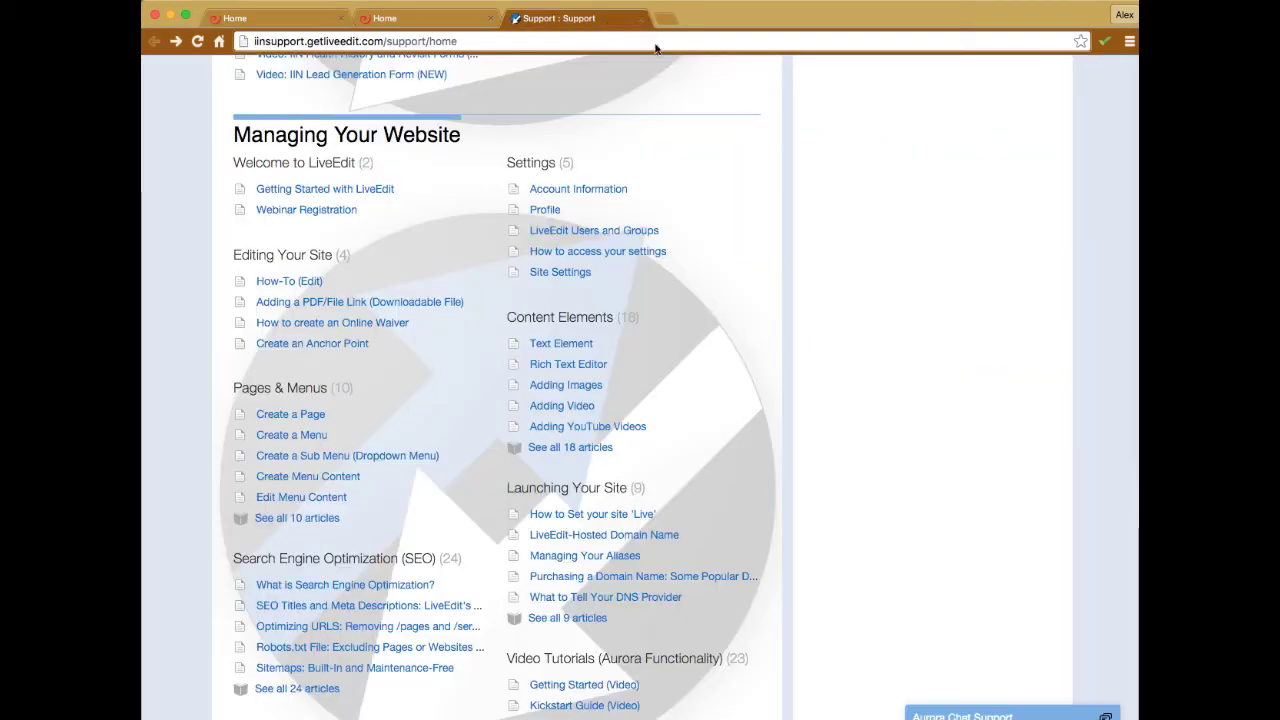
scroll(908, 208, up, 10)
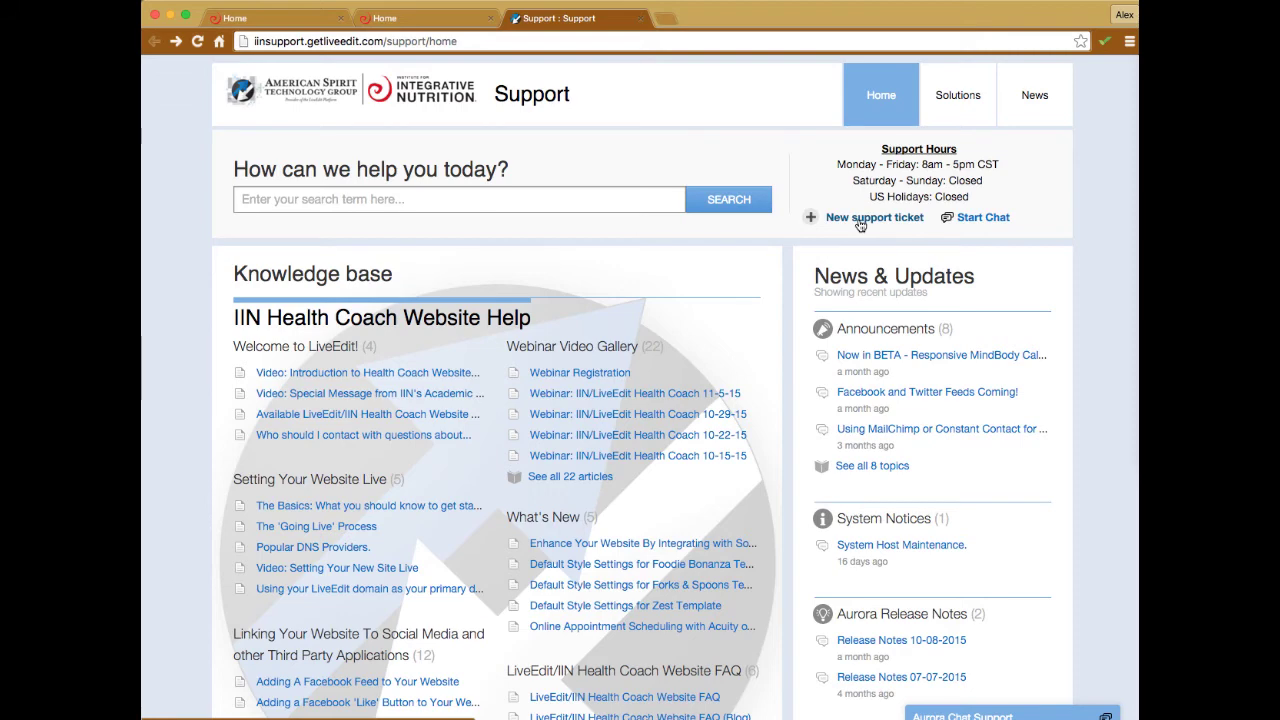
click(240, 18)
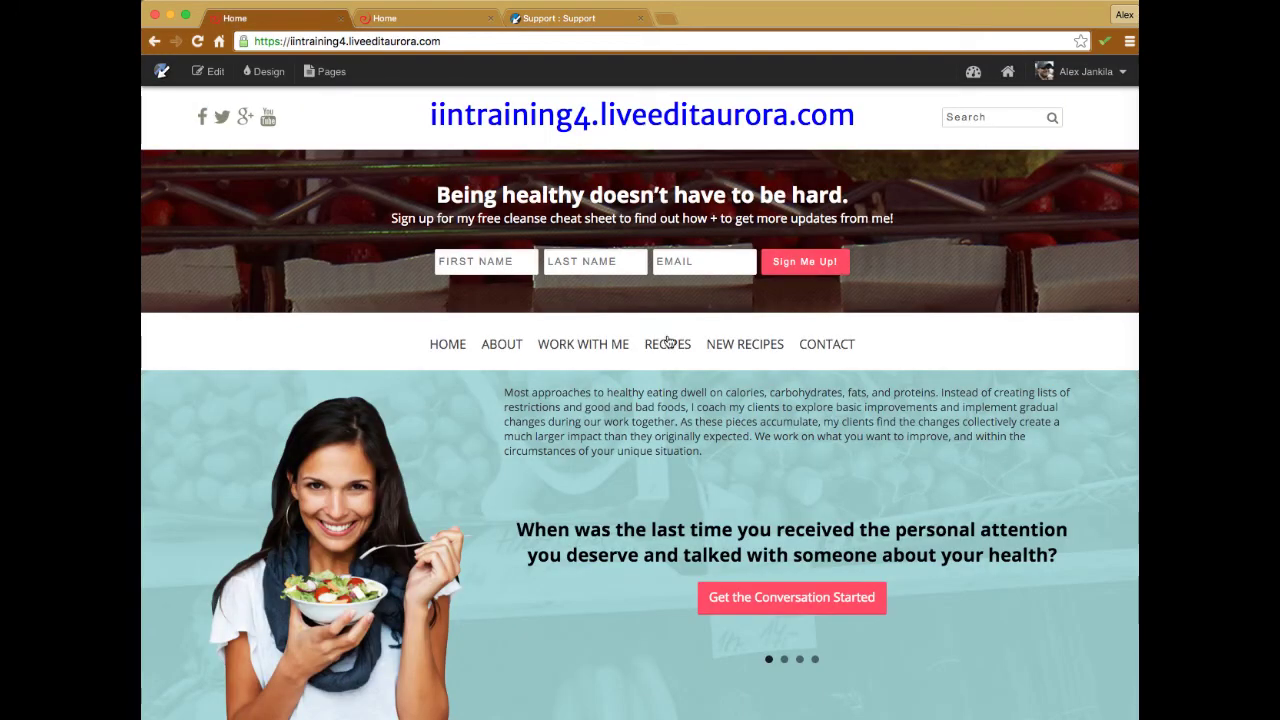
View the Forks and Spoons training site from the IIN test site bookmarks in a new tab, and return to the site's home page
mouse_move(502, 370)
mouse_move(729, 370)
mouse_move(828, 338)
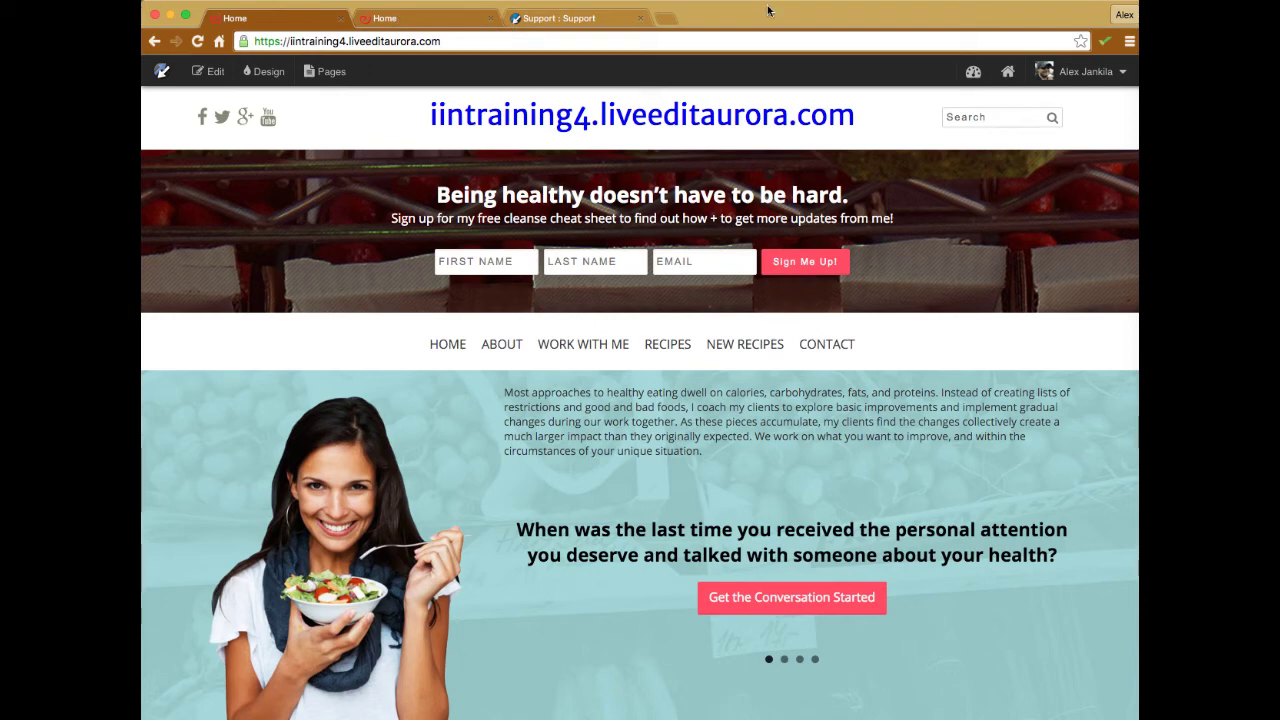
click(665, 18)
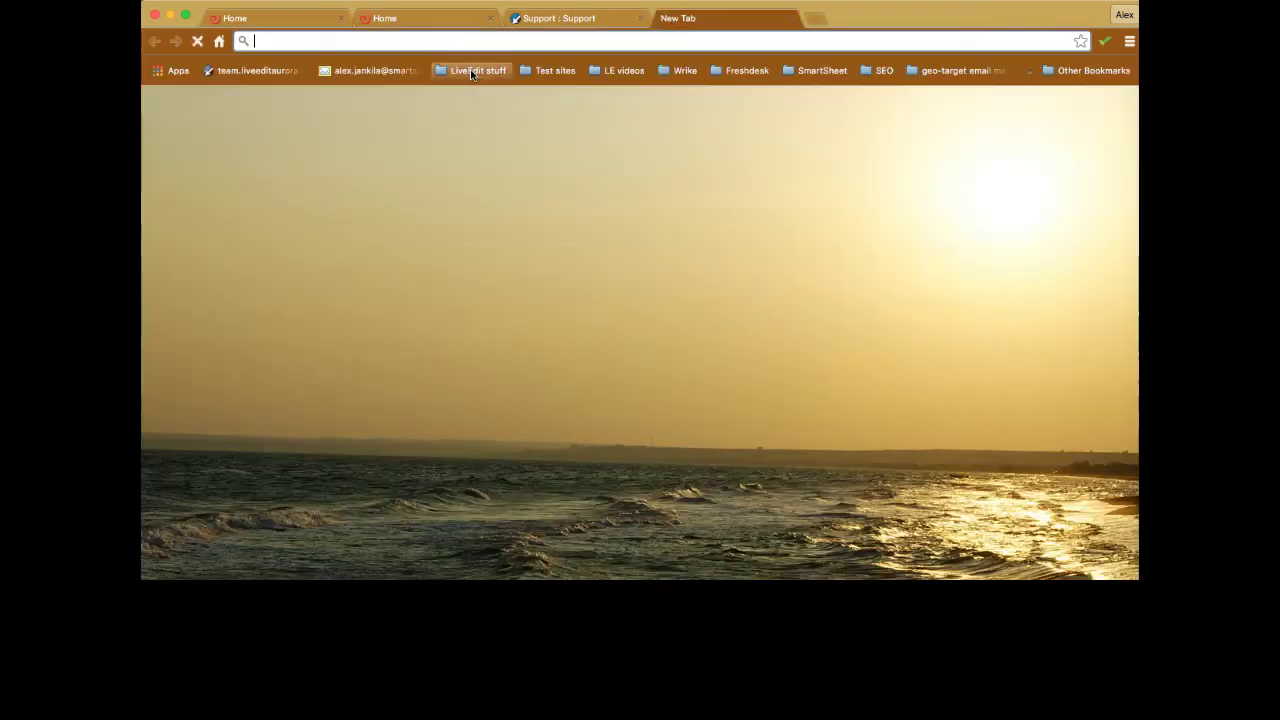
click(552, 70)
mouse_move(553, 92)
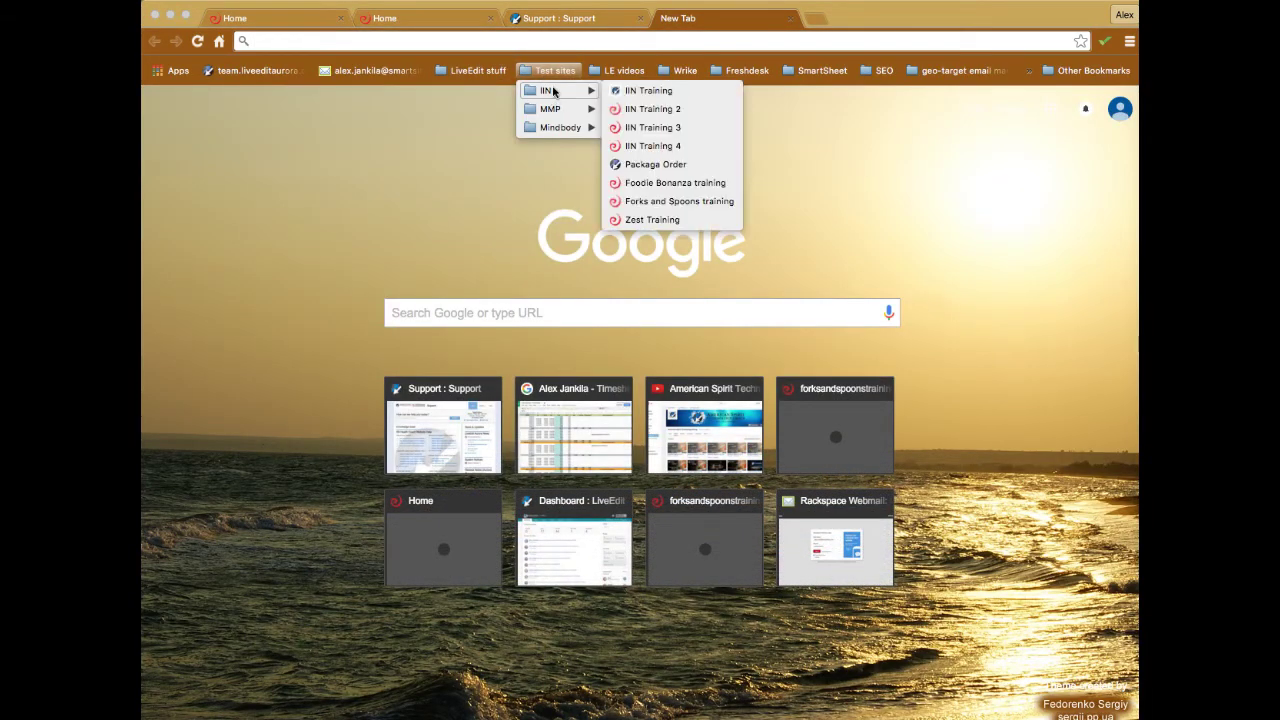
click(680, 201)
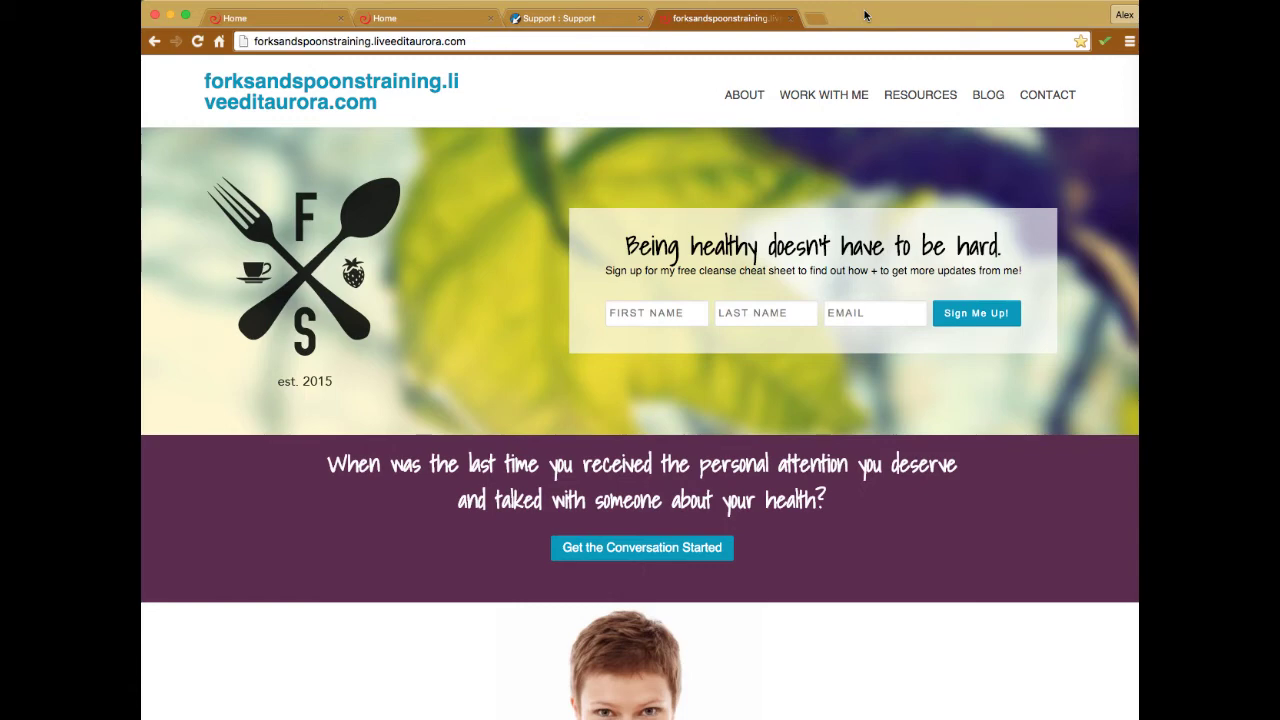
click(291, 19)
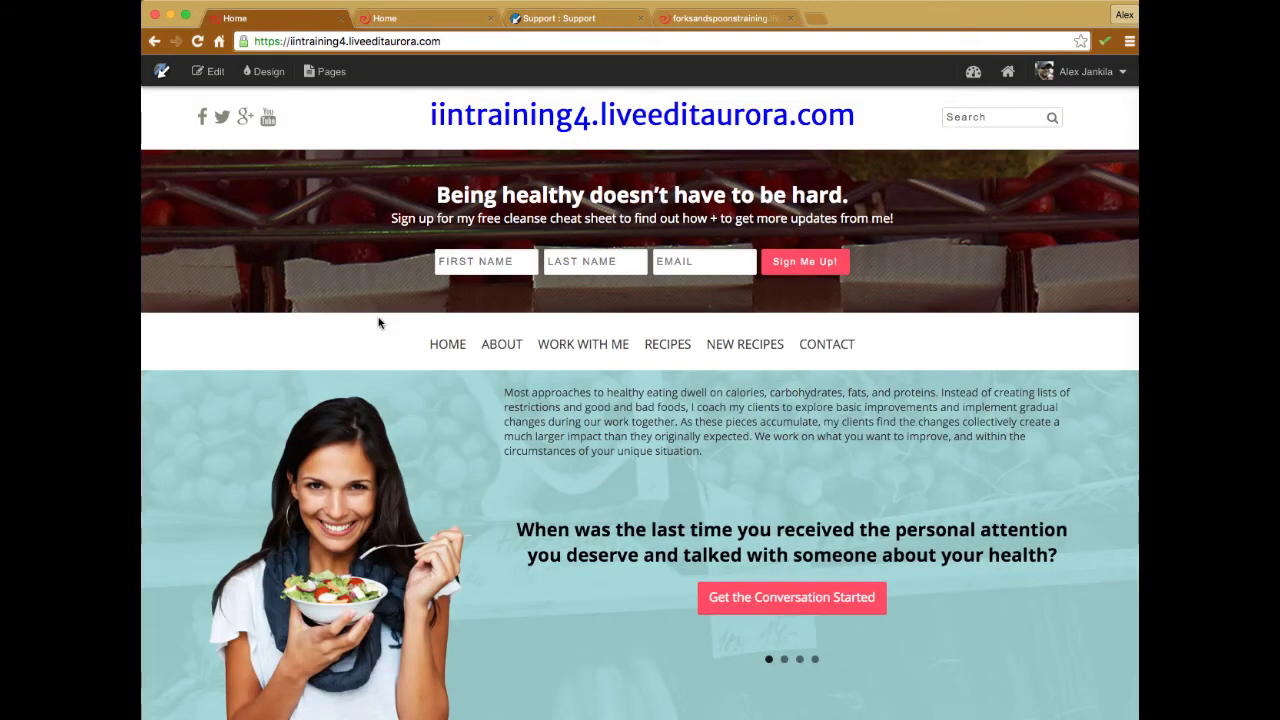
Open the Zest Training site from the IIN test site bookmarks in another new tab to view its menu layout
click(818, 21)
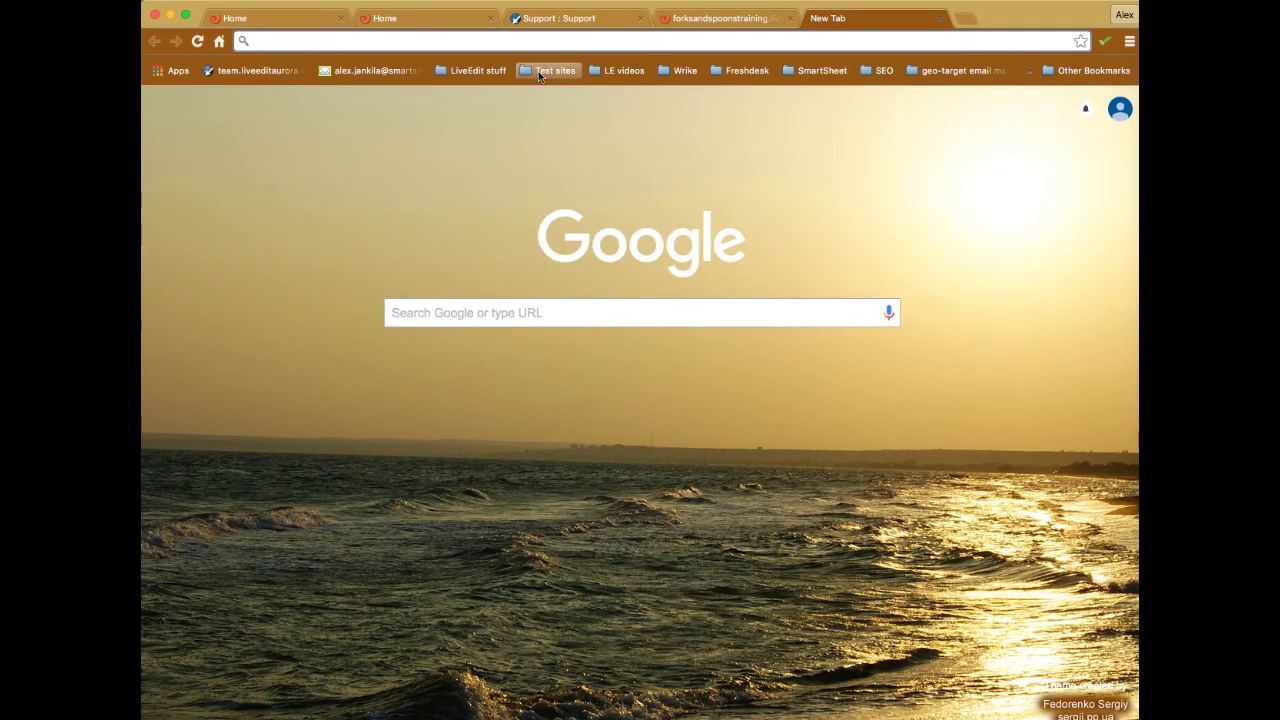
click(494, 75)
mouse_move(552, 70)
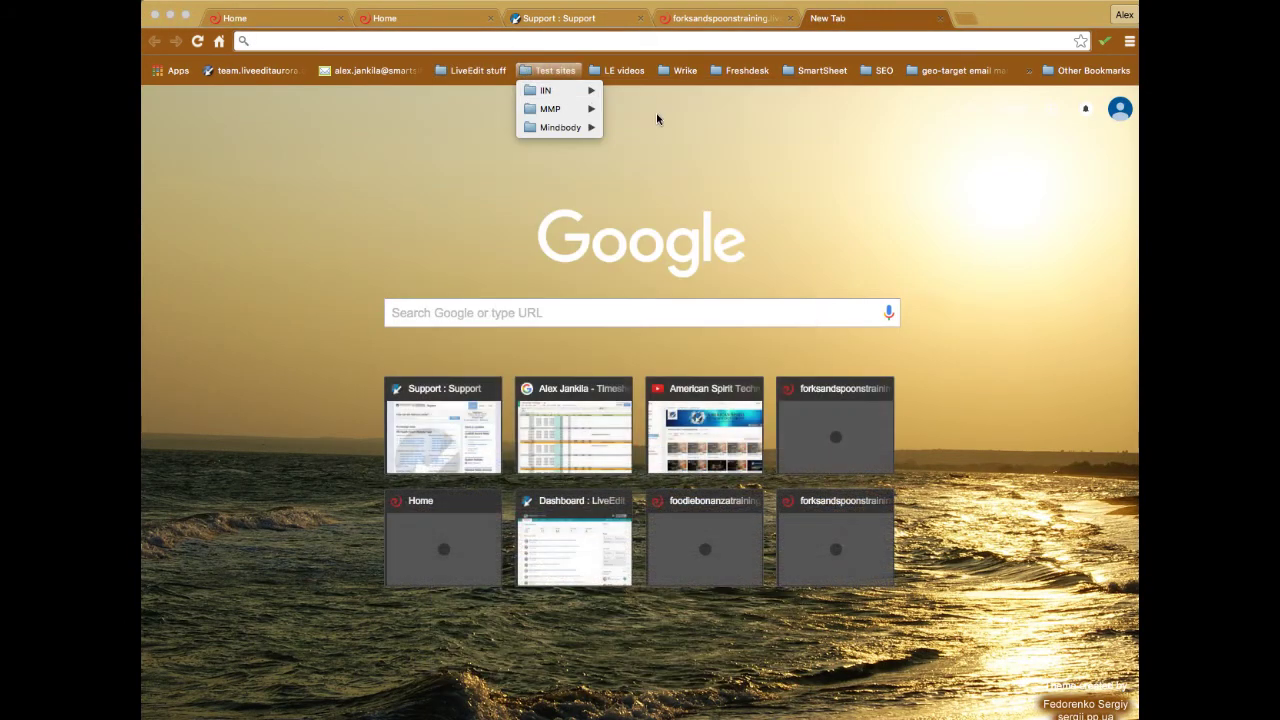
mouse_move(588, 92)
click(645, 222)
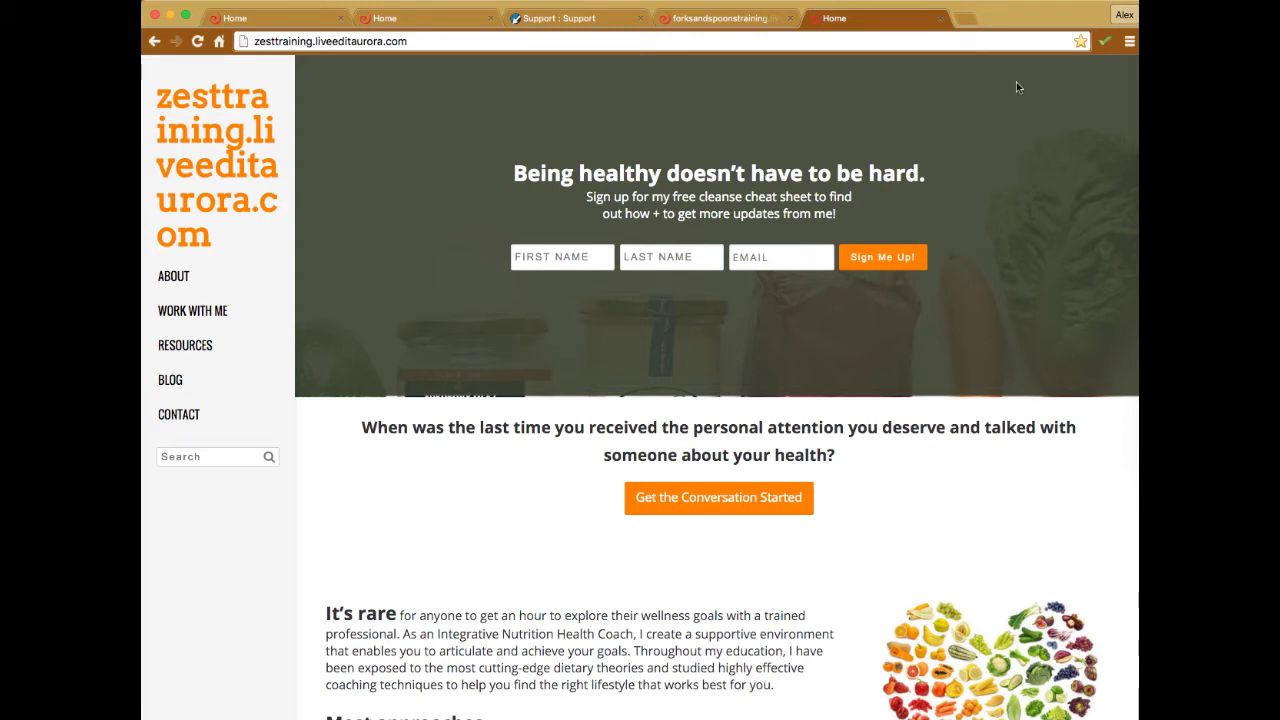
Close the Zest and Forks and Spoons training sites, and look over the iintraining4 home page
click(941, 19)
click(941, 19)
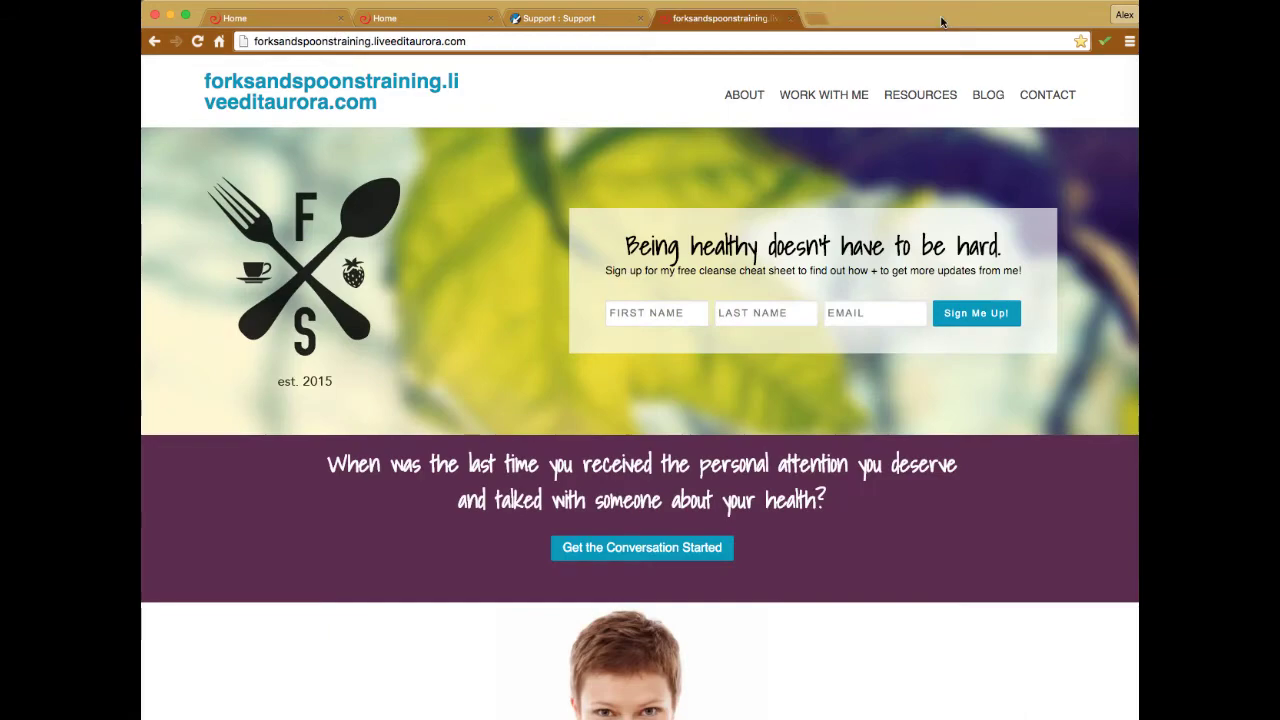
click(791, 19)
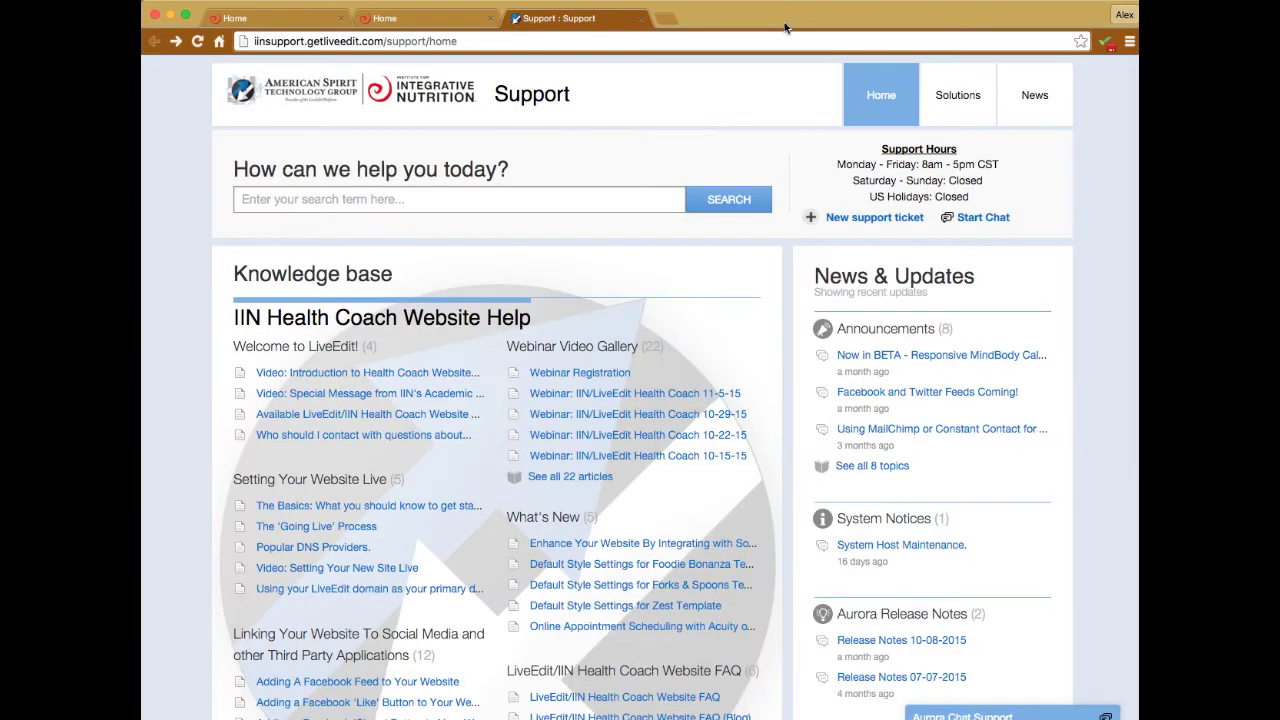
click(430, 18)
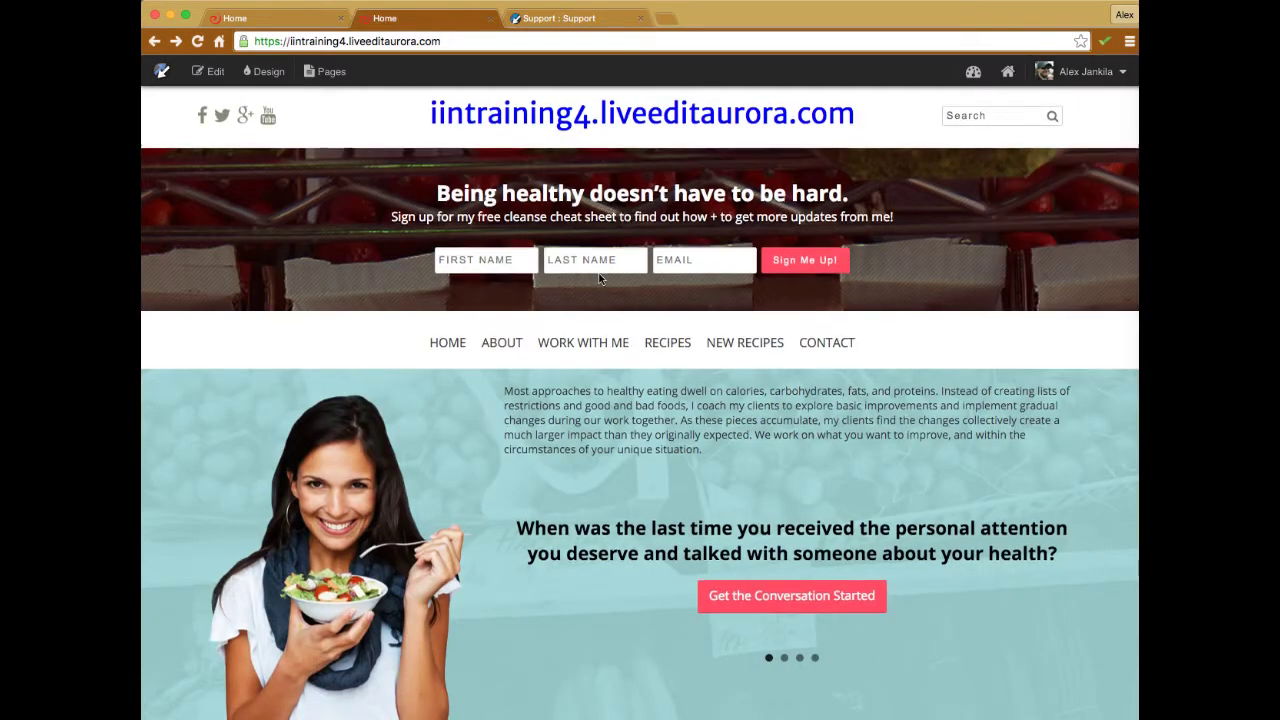
scroll(601, 266, down, 5)
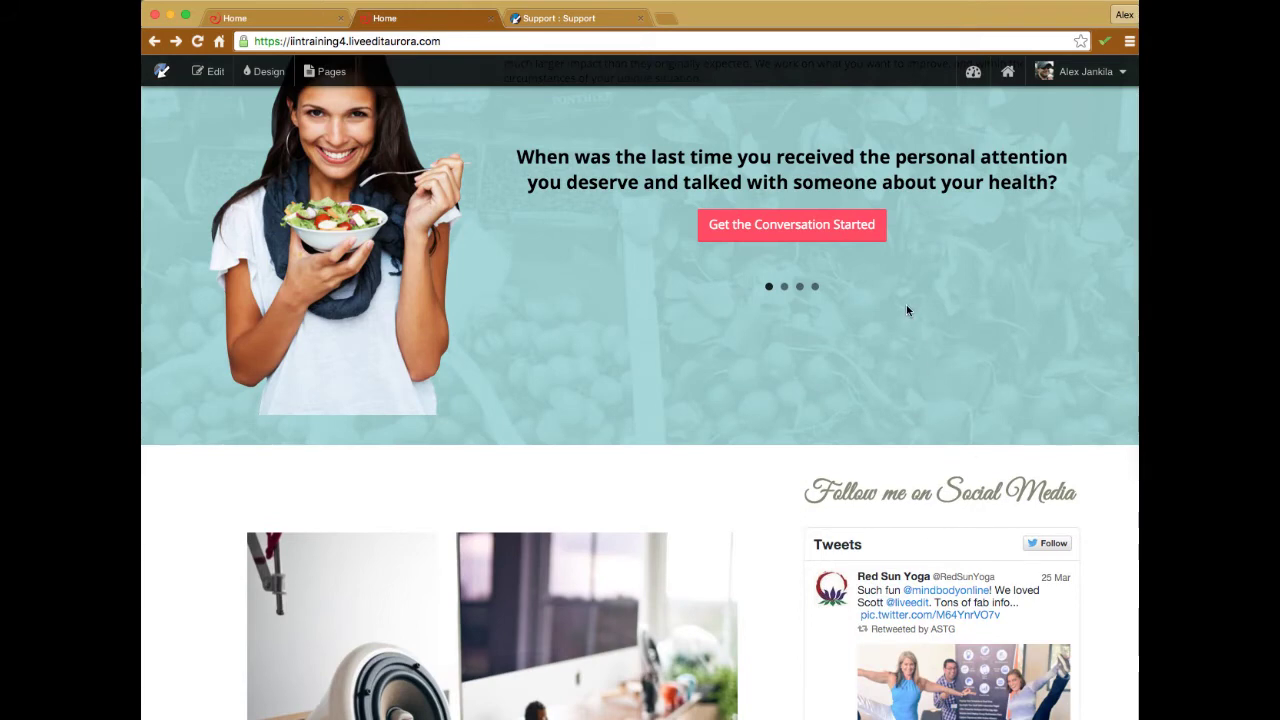
scroll(907, 310, up, 5)
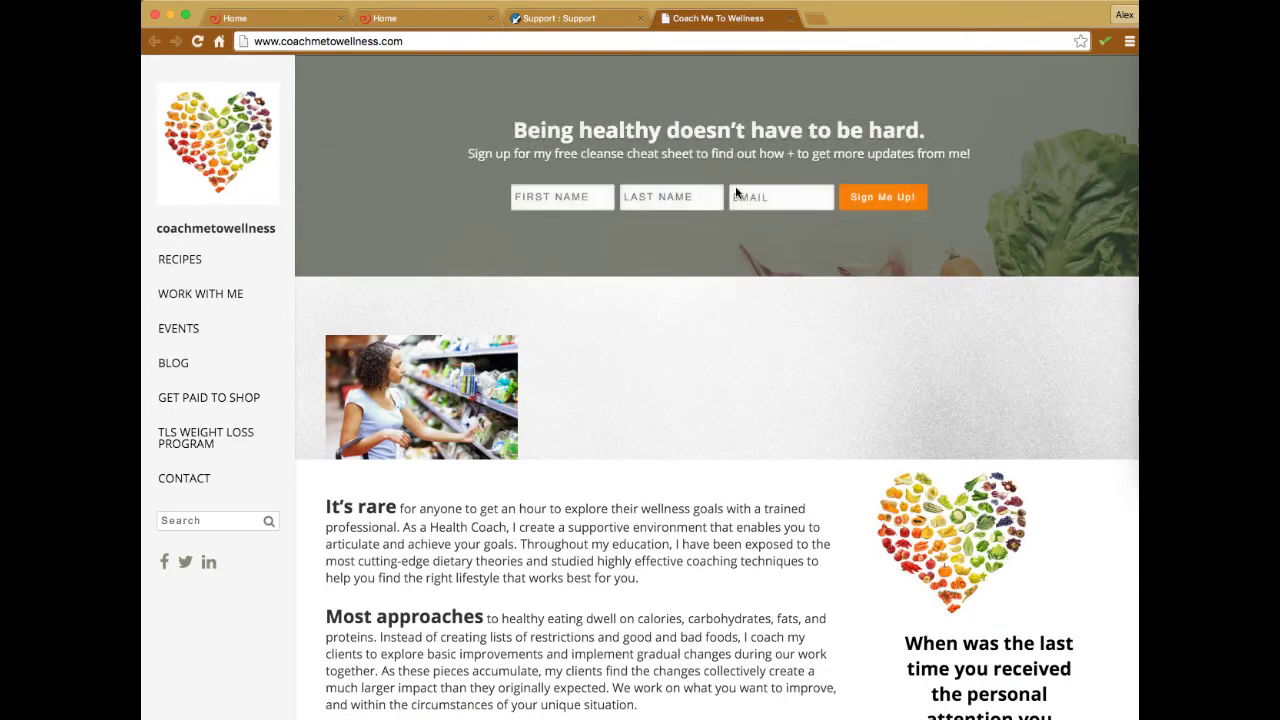
Examine the Work With Me dropdown and its nested Forms submenu on the Coach Me To Wellness site
mouse_move(200, 293)
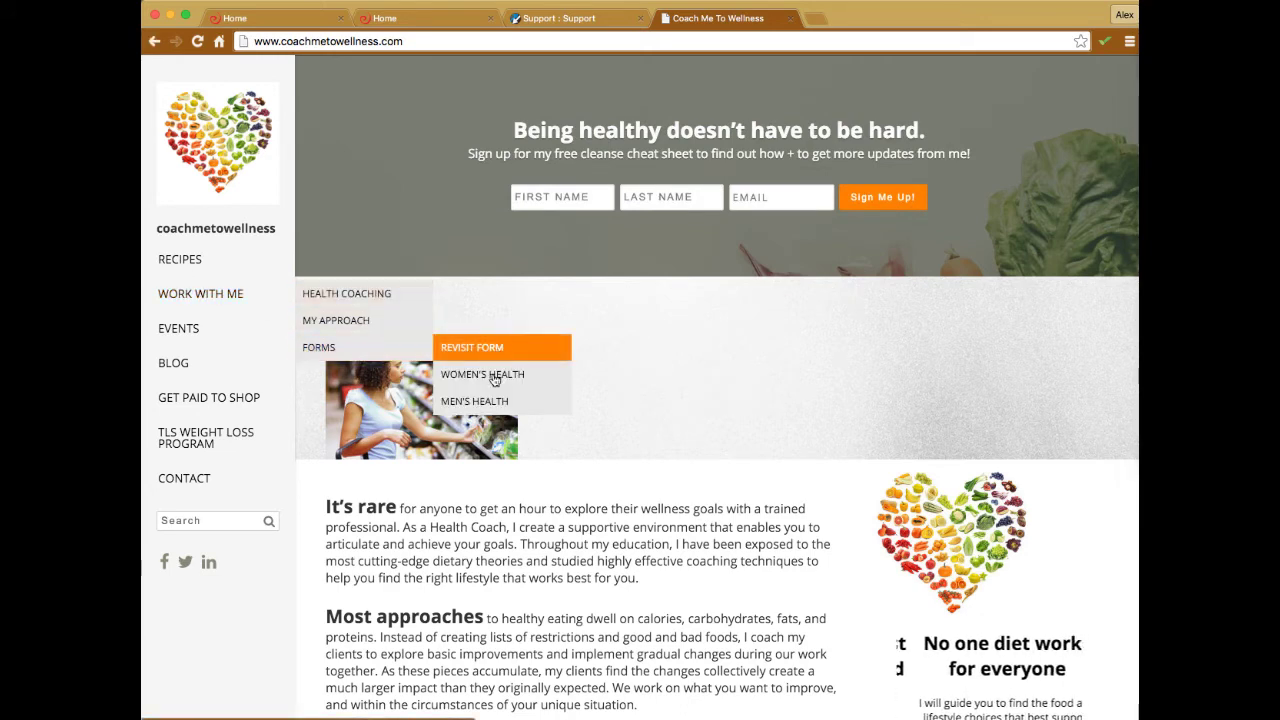
mouse_move(251, 294)
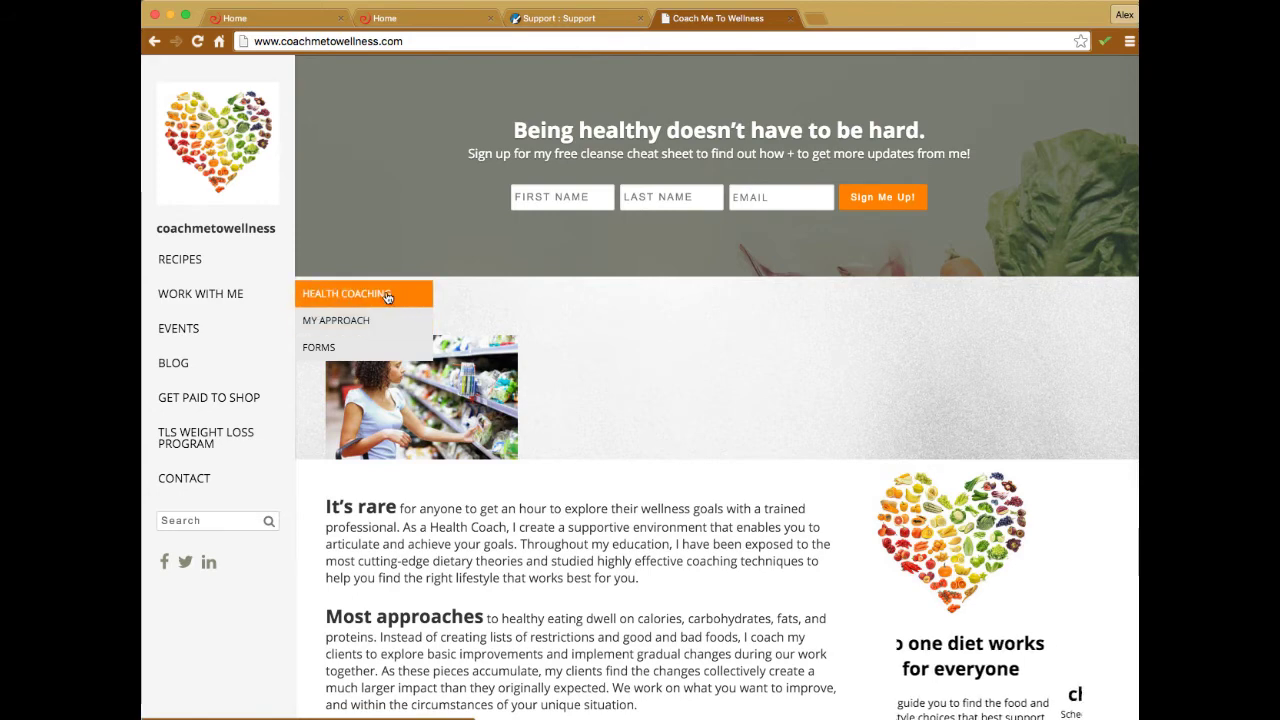
mouse_move(349, 350)
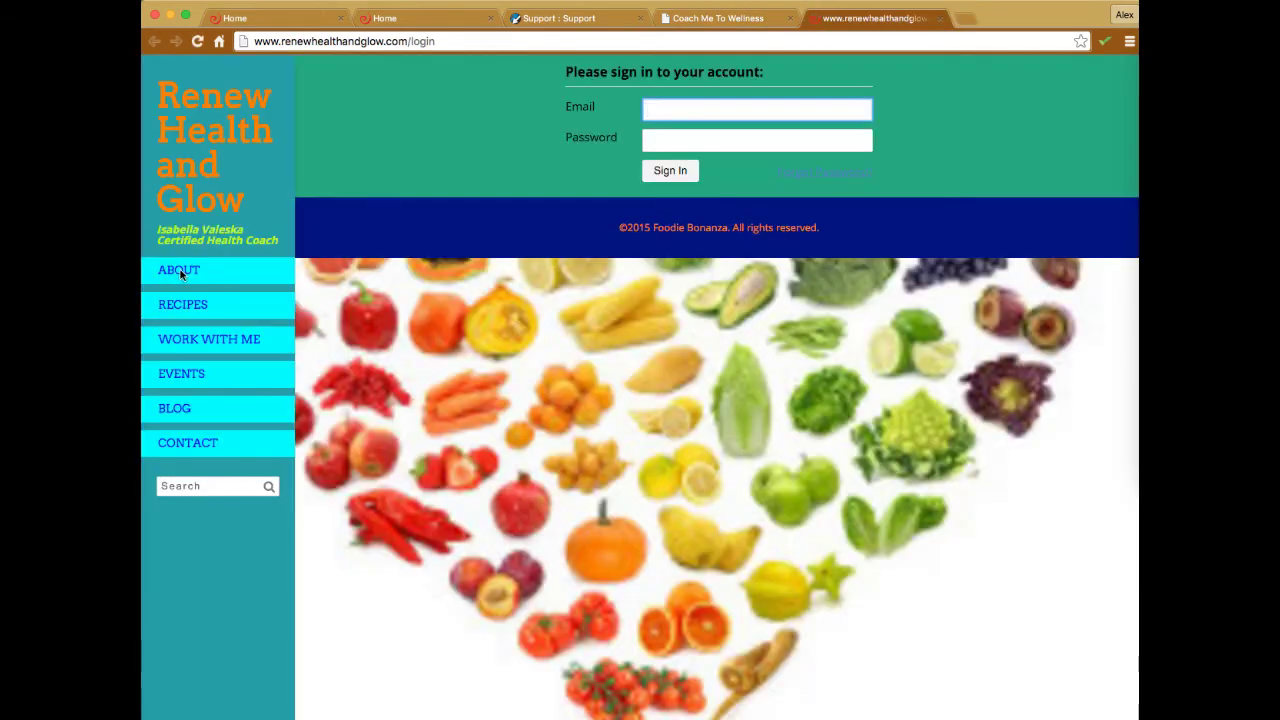
Examine the About and Work With Me dropdowns on the Renew Health and Glow site
click(180, 269)
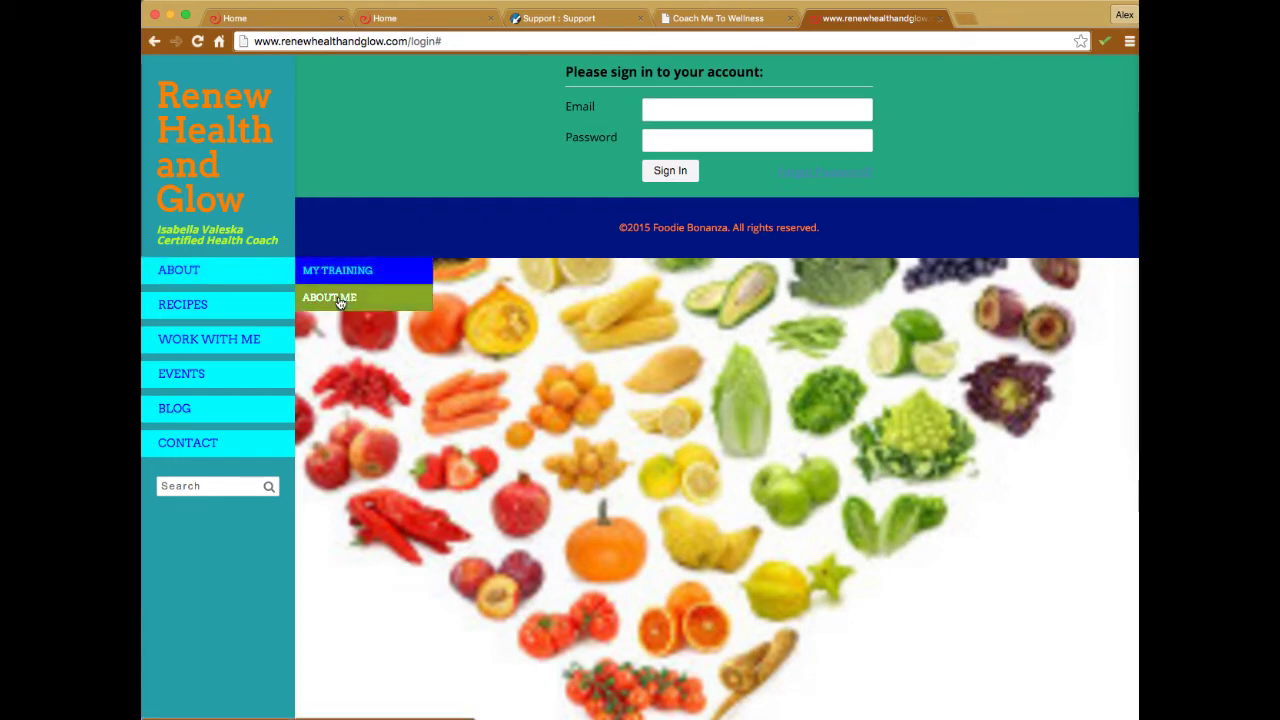
mouse_move(206, 343)
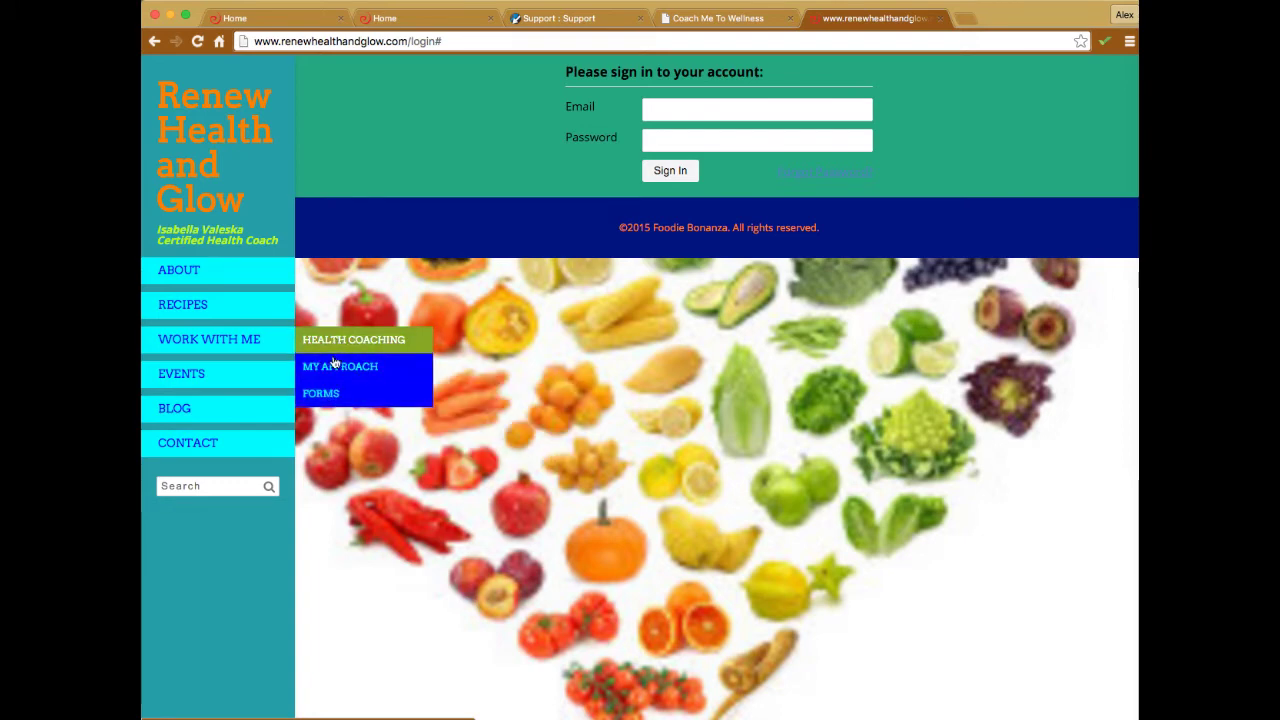
mouse_move(331, 397)
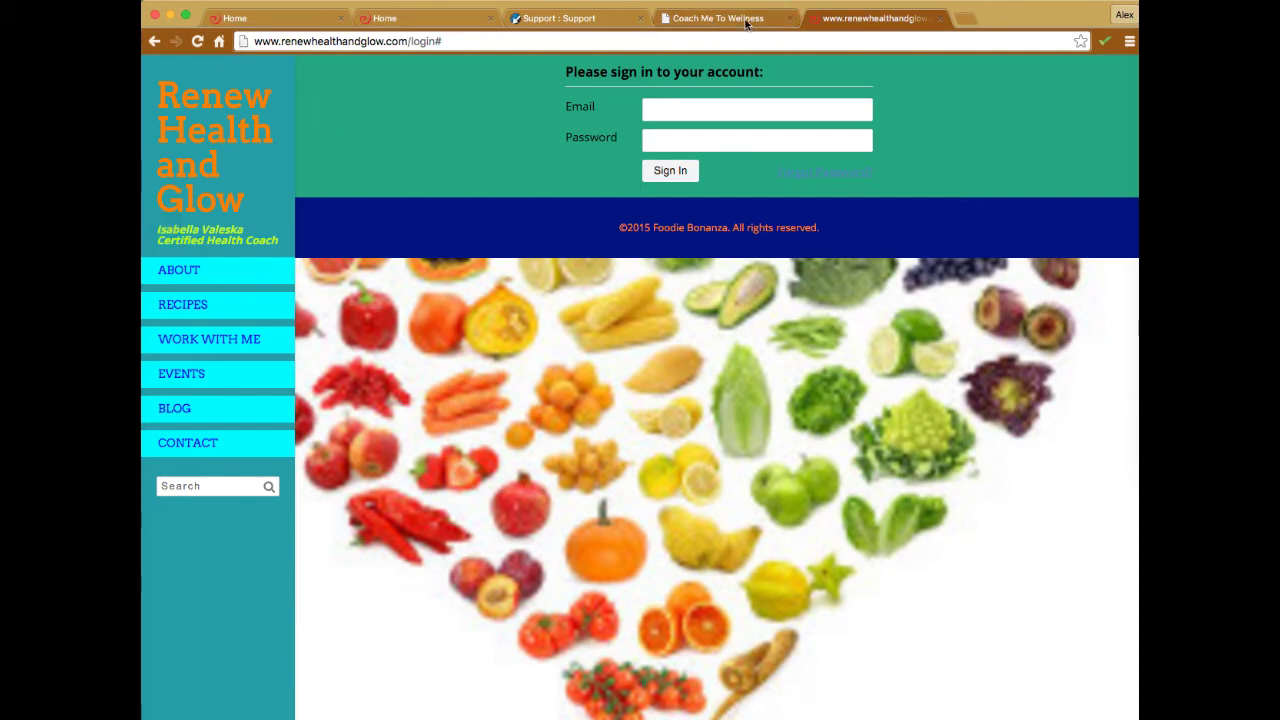
Open a new support ticket form on the support site and place the cursor in its Description field
click(613, 20)
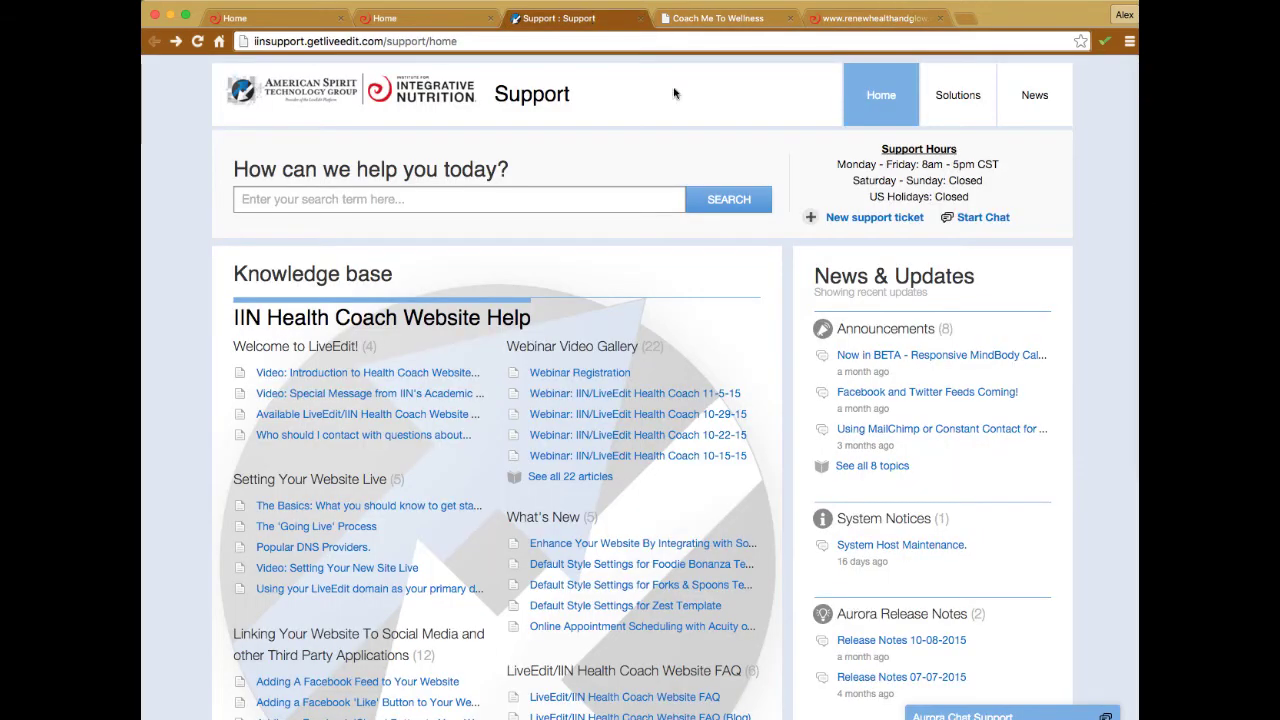
click(867, 222)
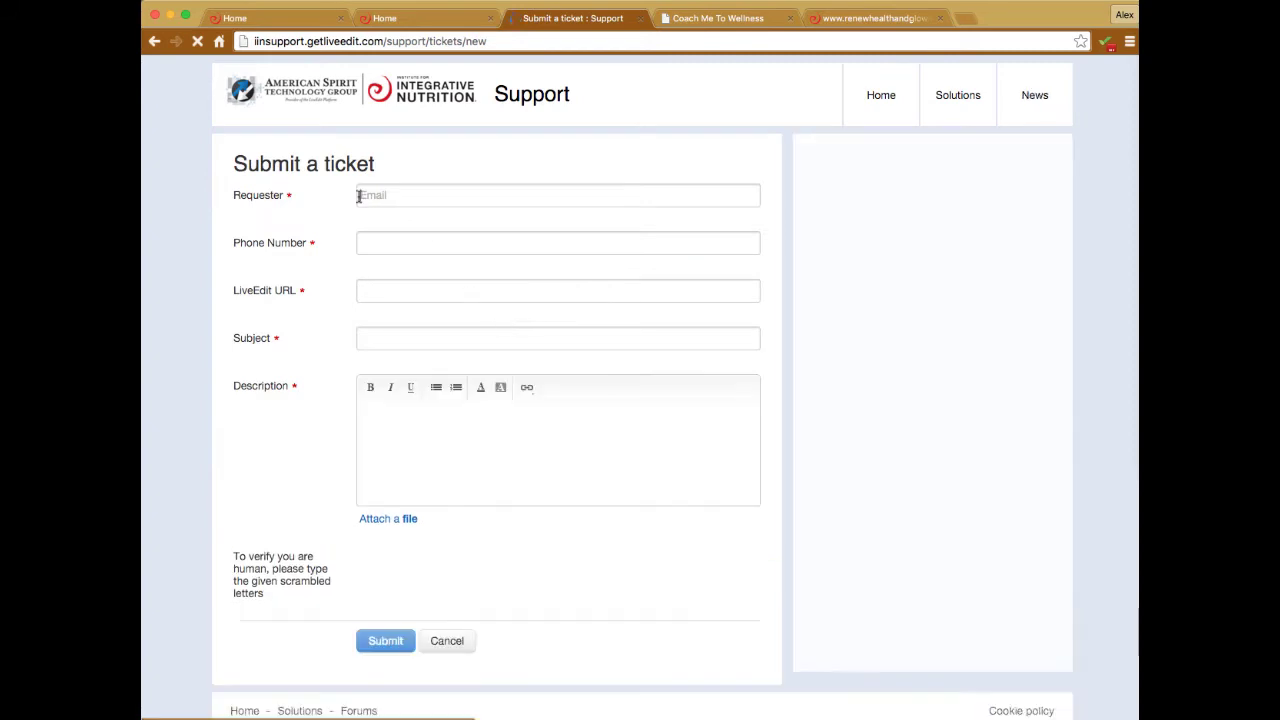
click(406, 418)
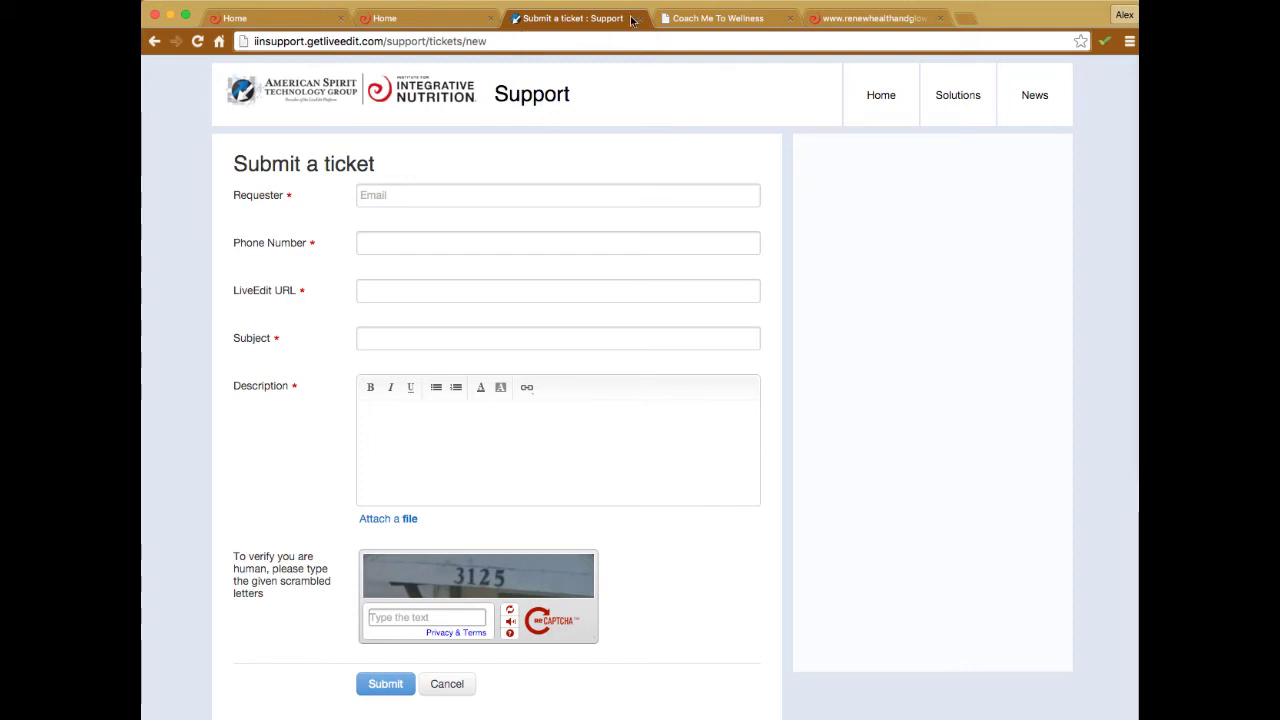
Close the Coach Me To Wellness and Renew Health and Glow example sites
click(700, 18)
click(790, 18)
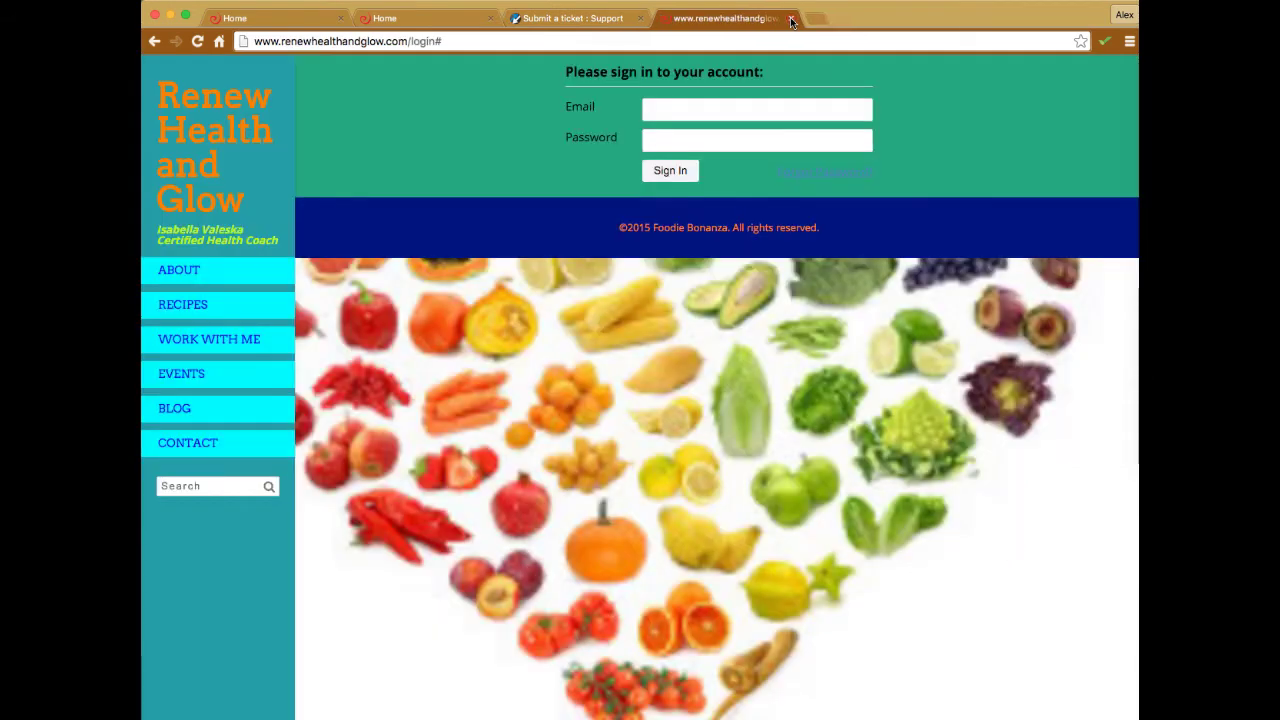
click(791, 19)
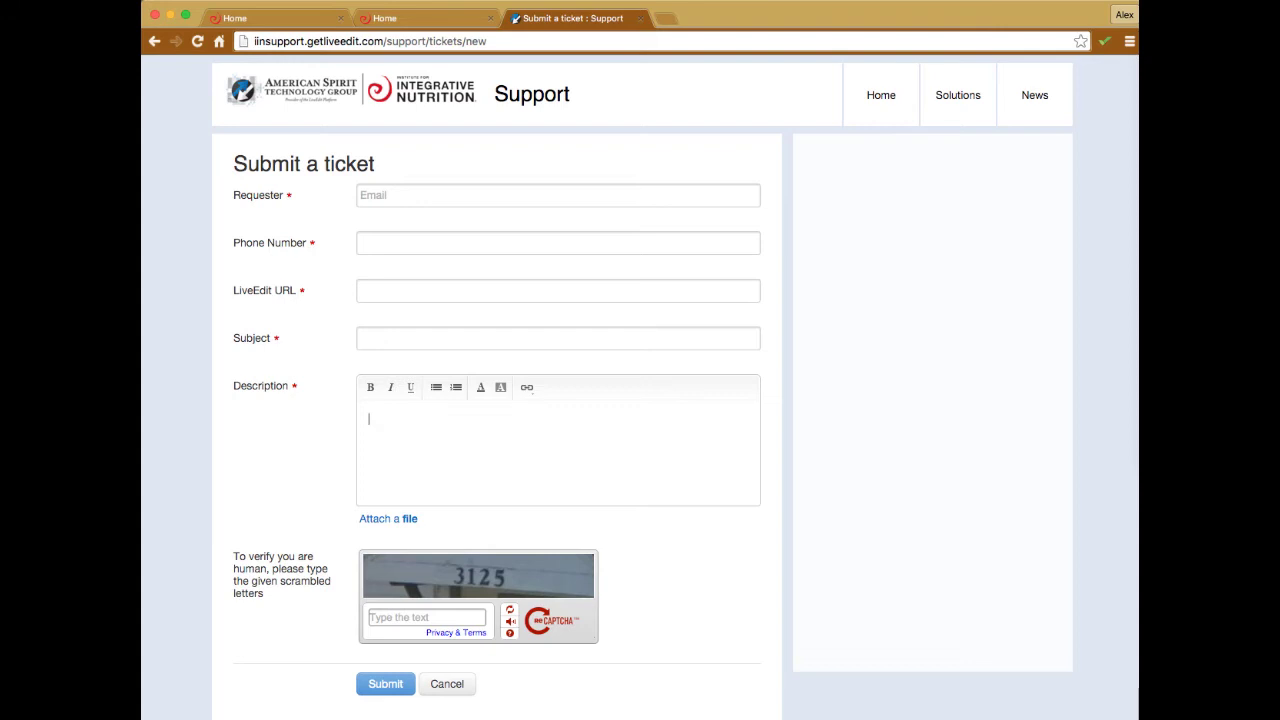
Switch from the ticket form to the iintraining4 site, view its dashboard, and return to the home page
click(368, 418)
click(278, 18)
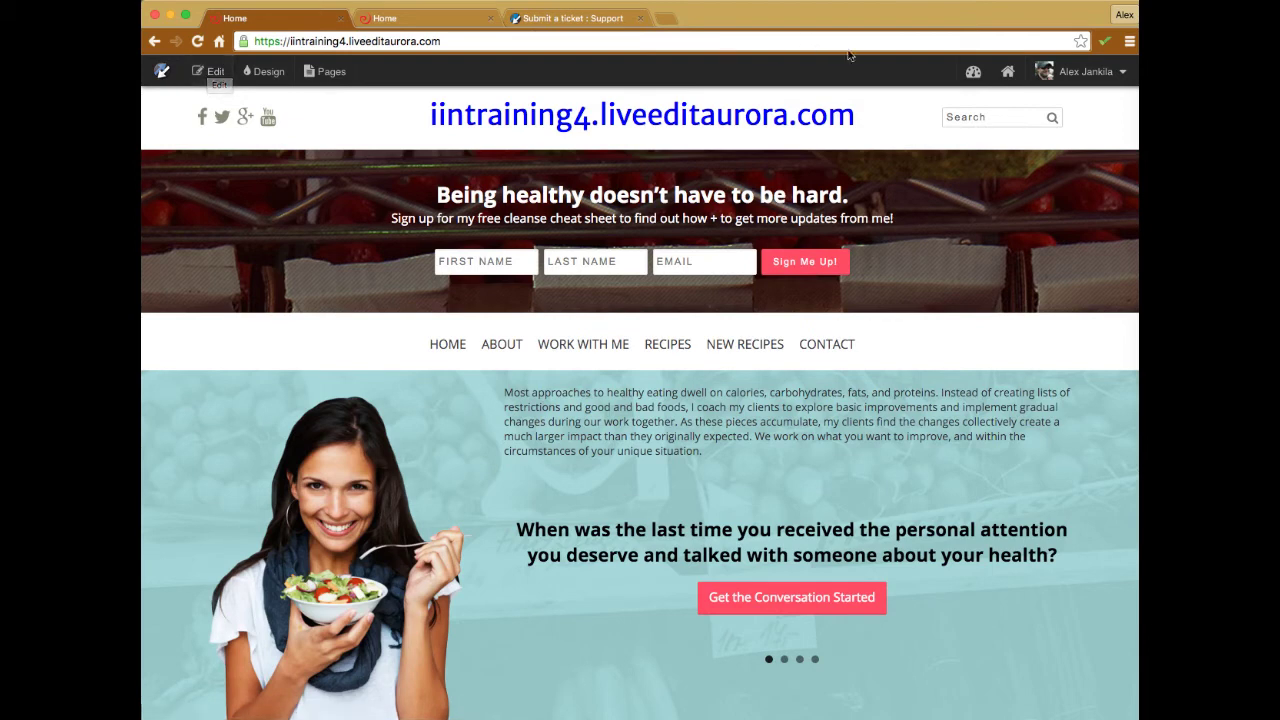
click(971, 73)
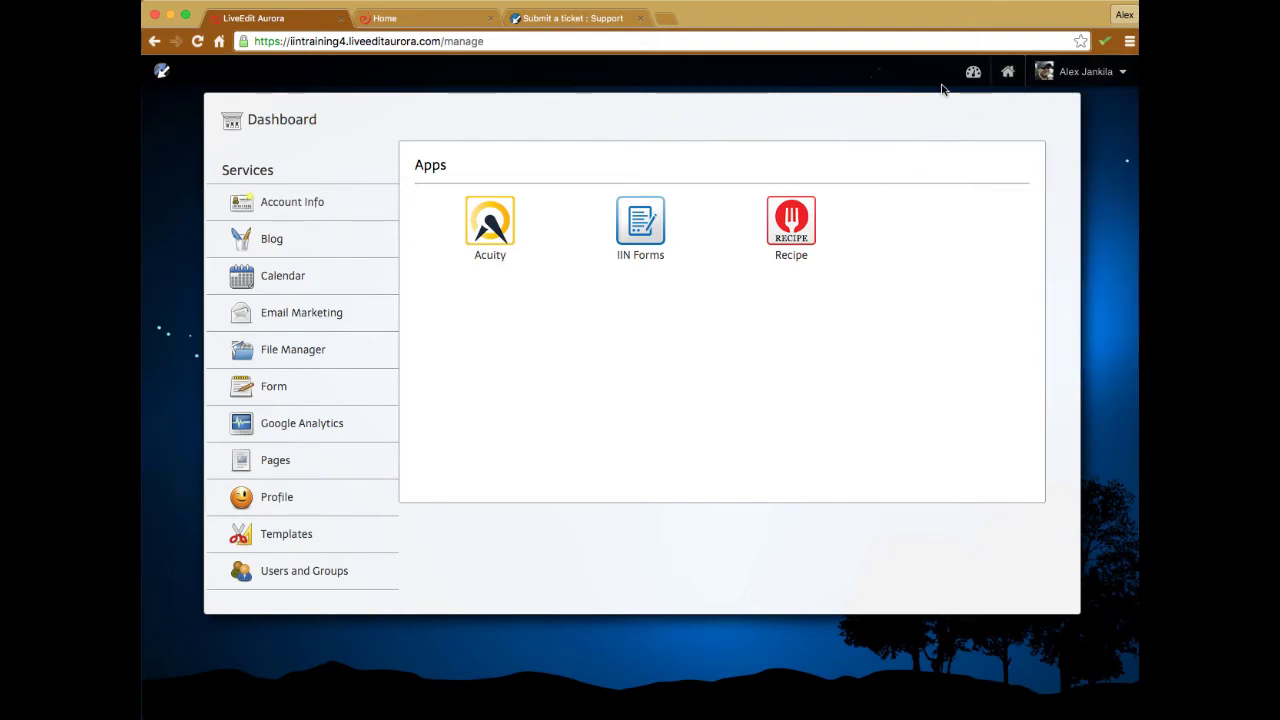
click(1007, 71)
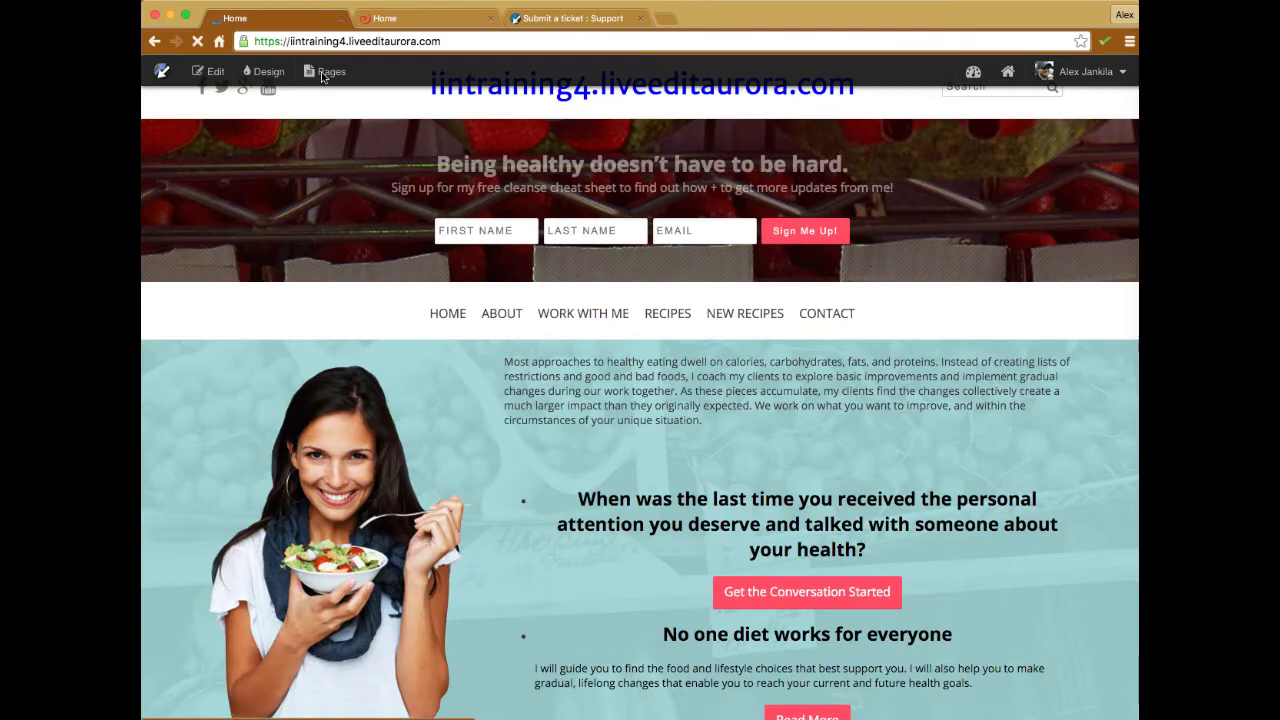
Look through the menus in the page manager to find the Email Marketing page, and view that page
click(331, 72)
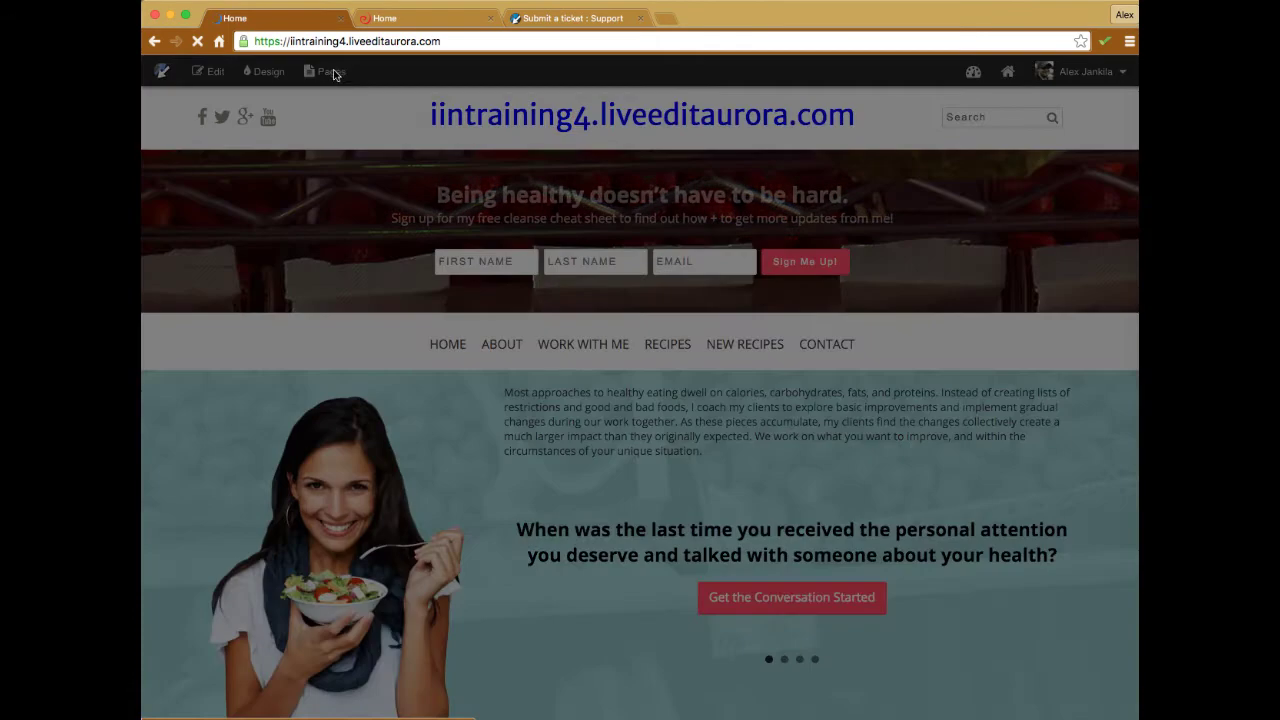
scroll(297, 360, down, 5)
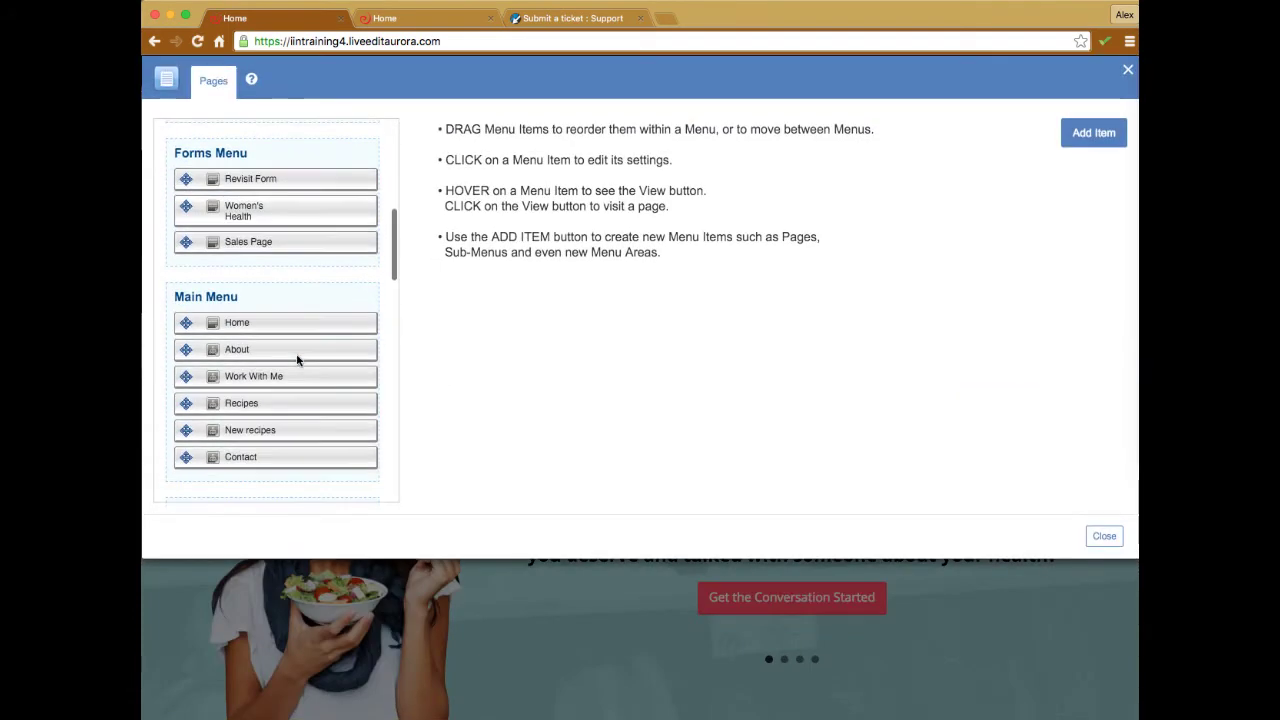
scroll(297, 360, down, 10)
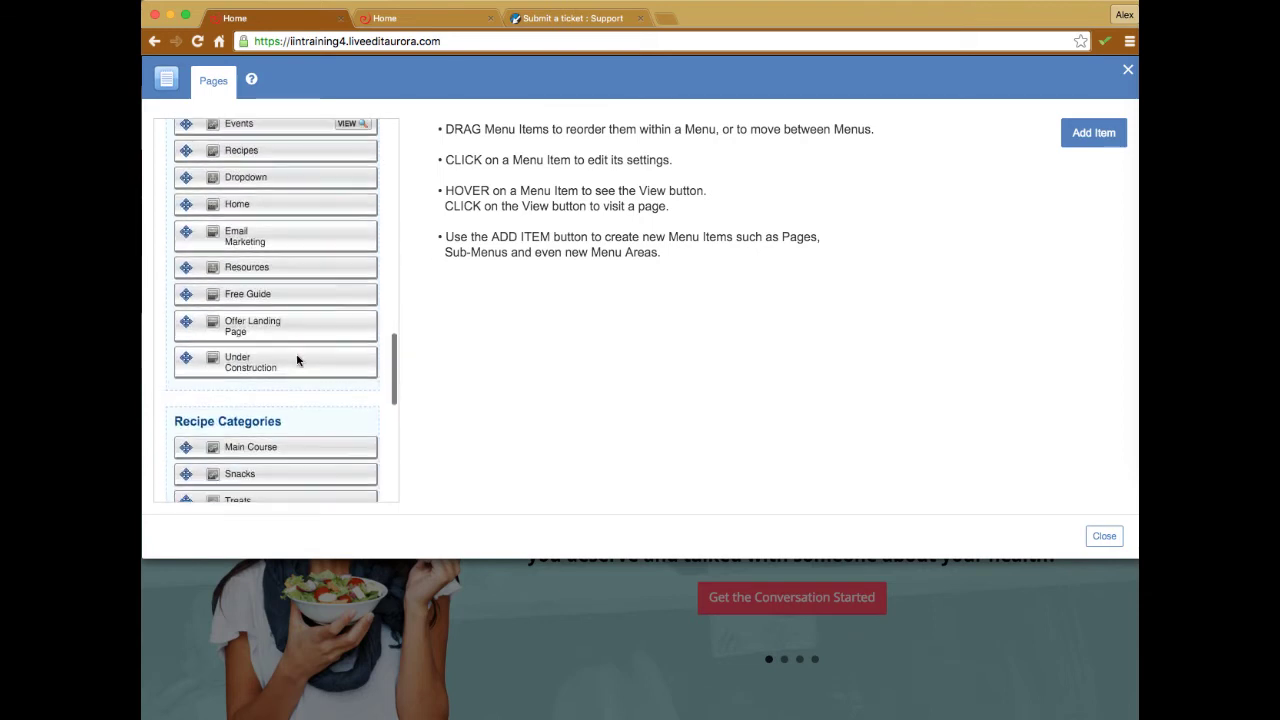
scroll(297, 360, down, 8)
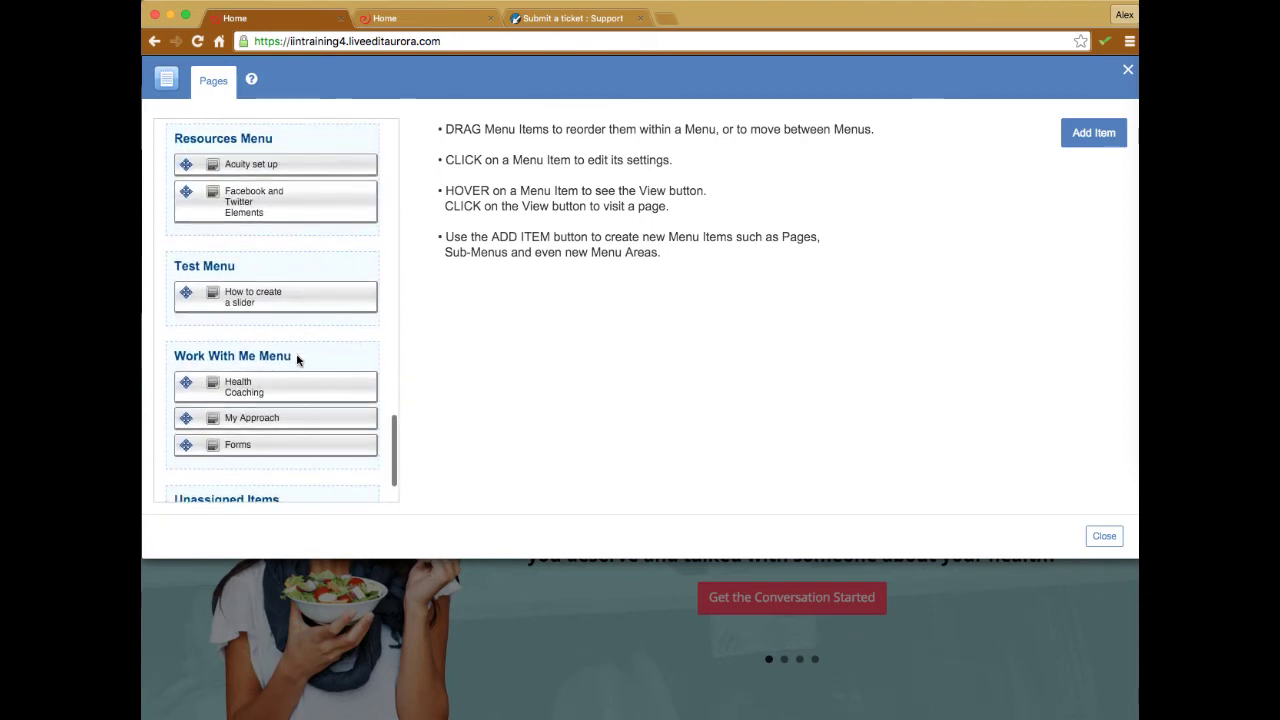
scroll(297, 360, down, 2)
scroll(297, 360, up, 4)
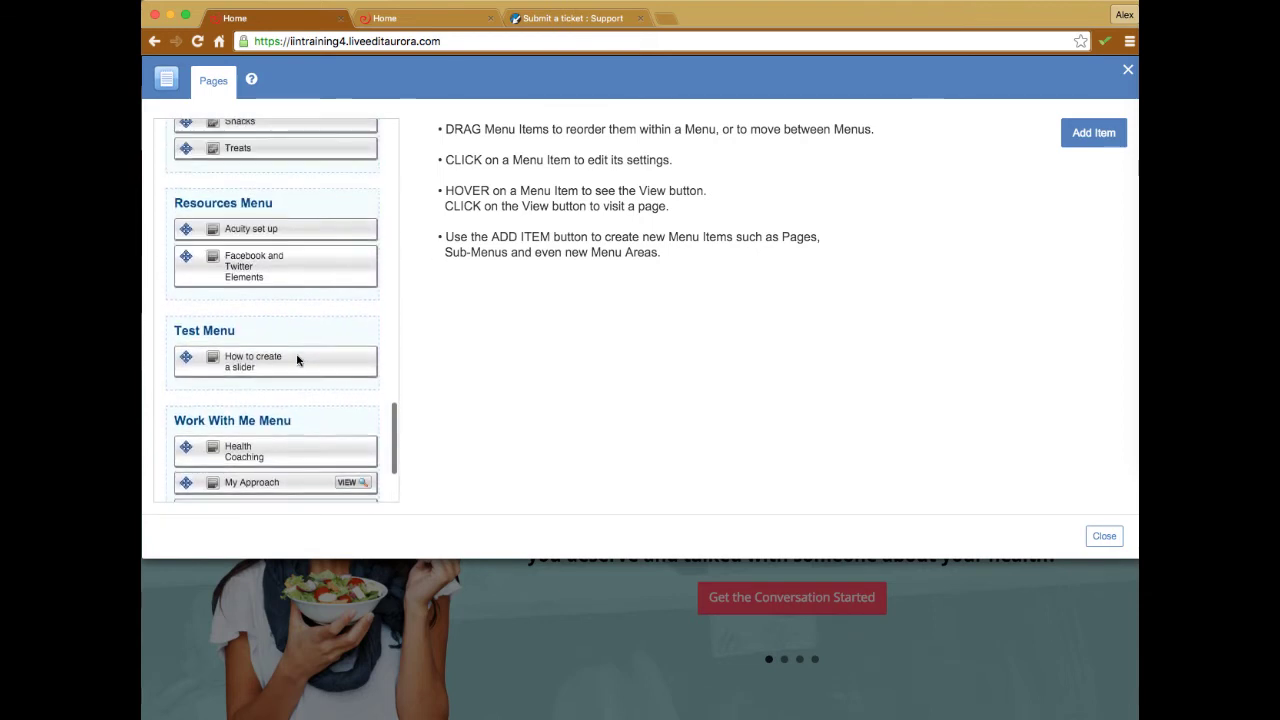
scroll(306, 206, up, 5)
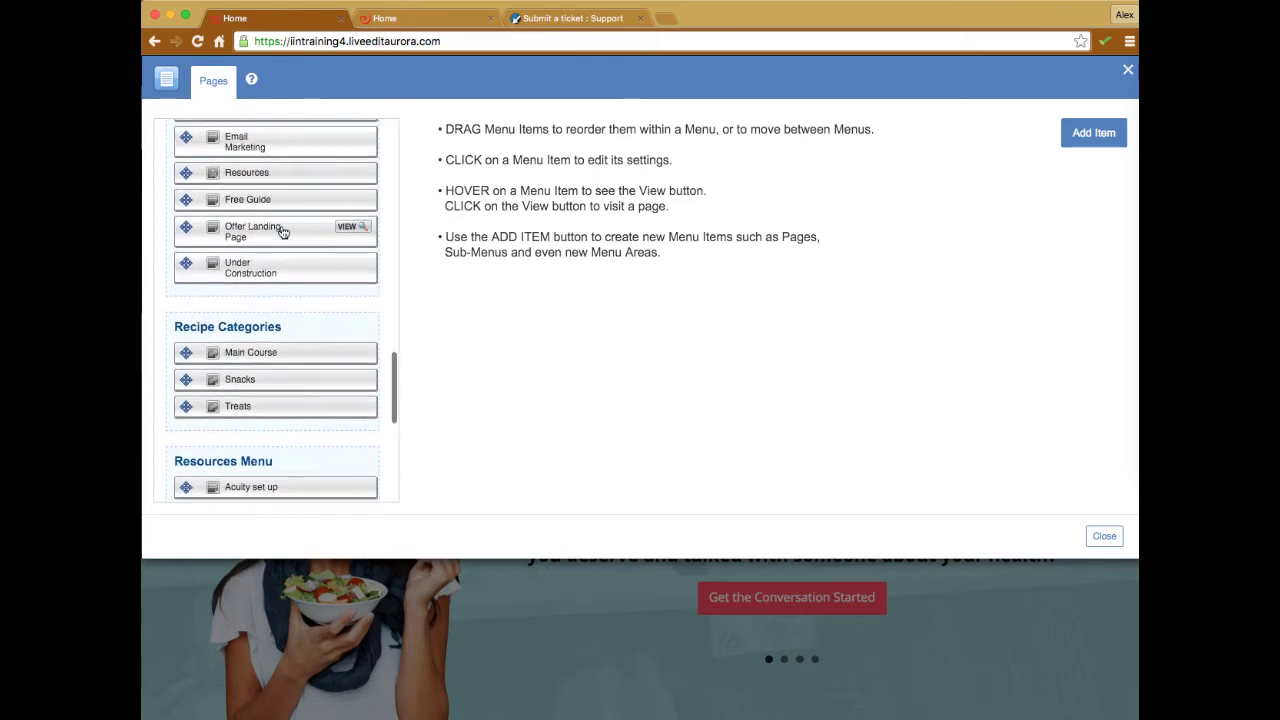
scroll(284, 231, up, 4)
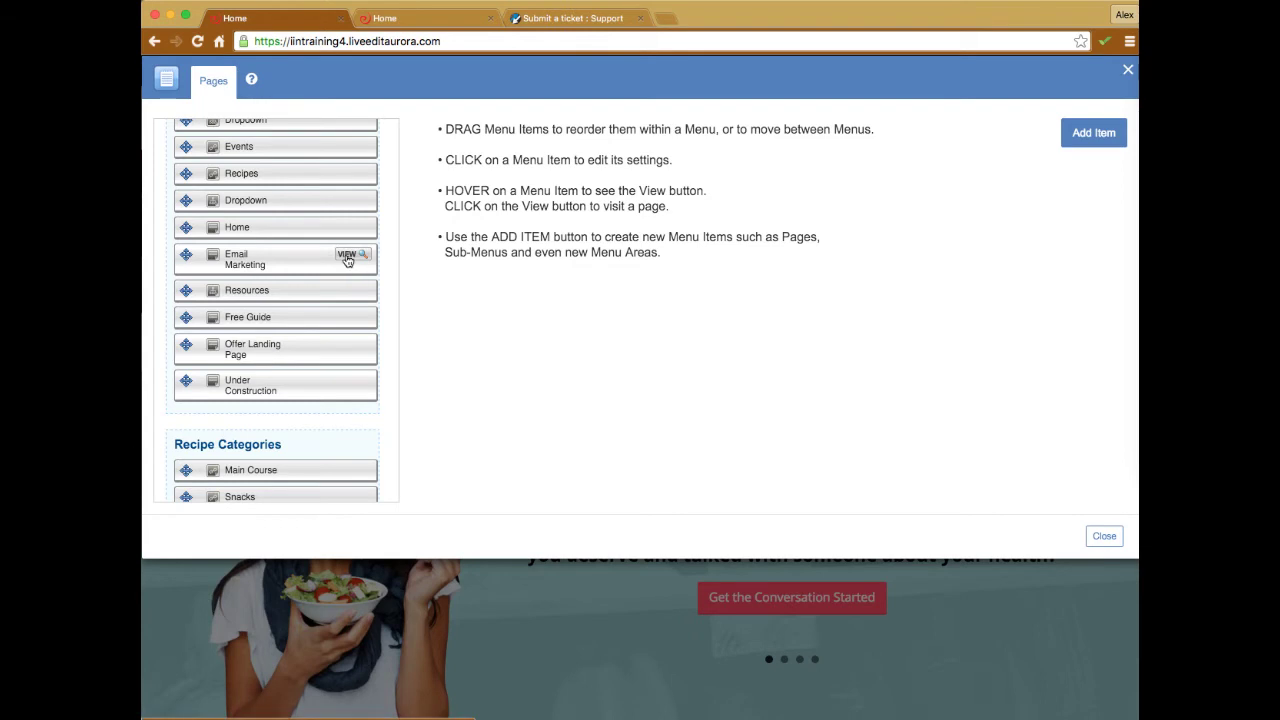
click(347, 256)
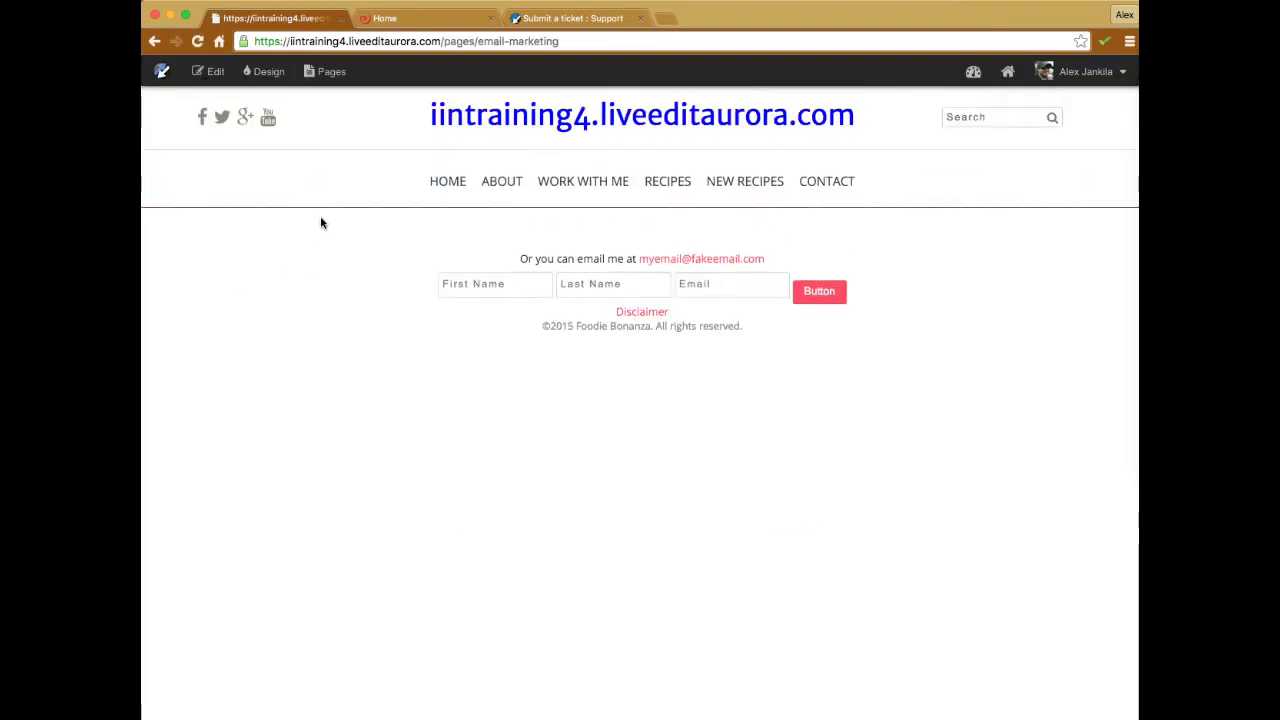
View the editable areas of the iintraining4 Email Marketing page, leave edit mode, and go to the site's home page
click(210, 72)
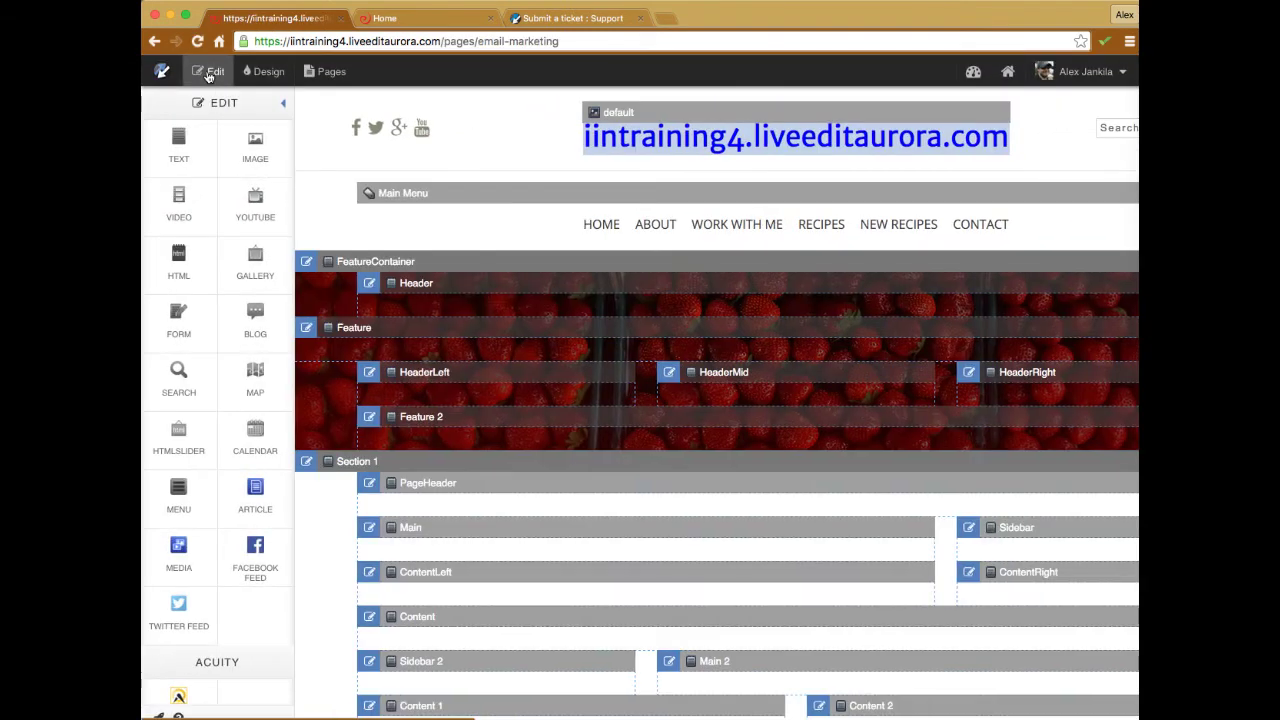
click(210, 72)
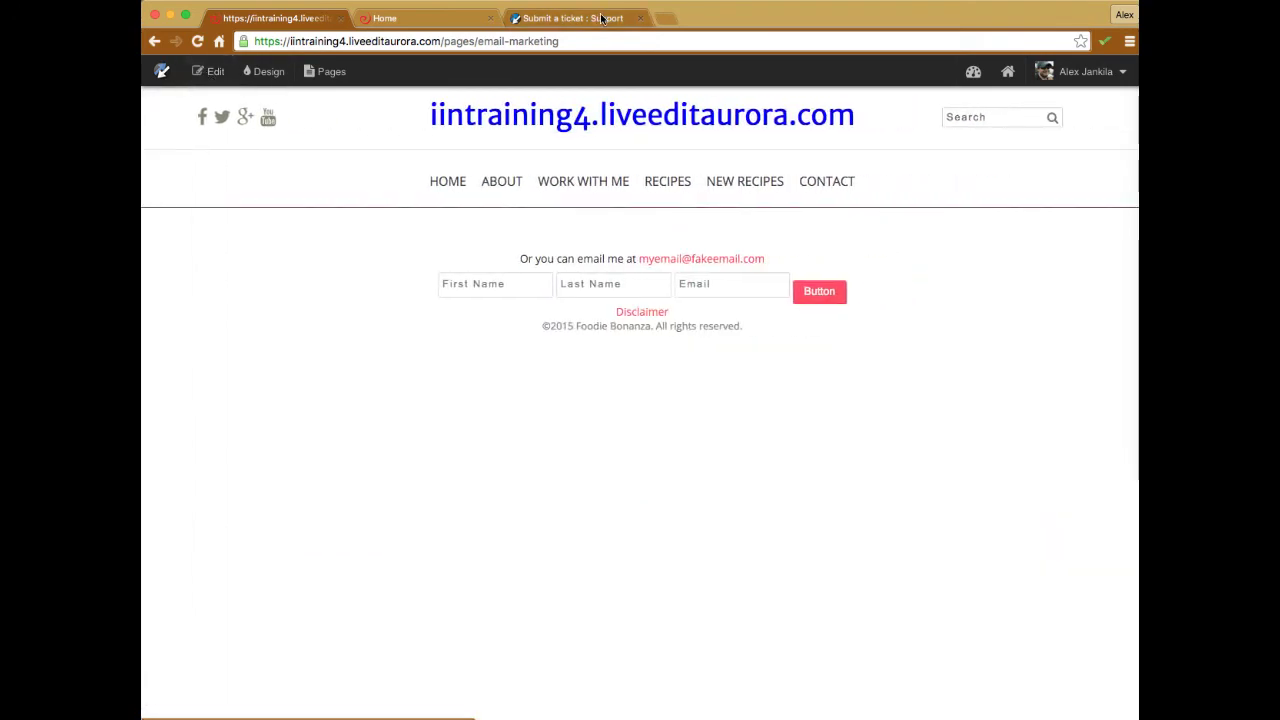
click(460, 22)
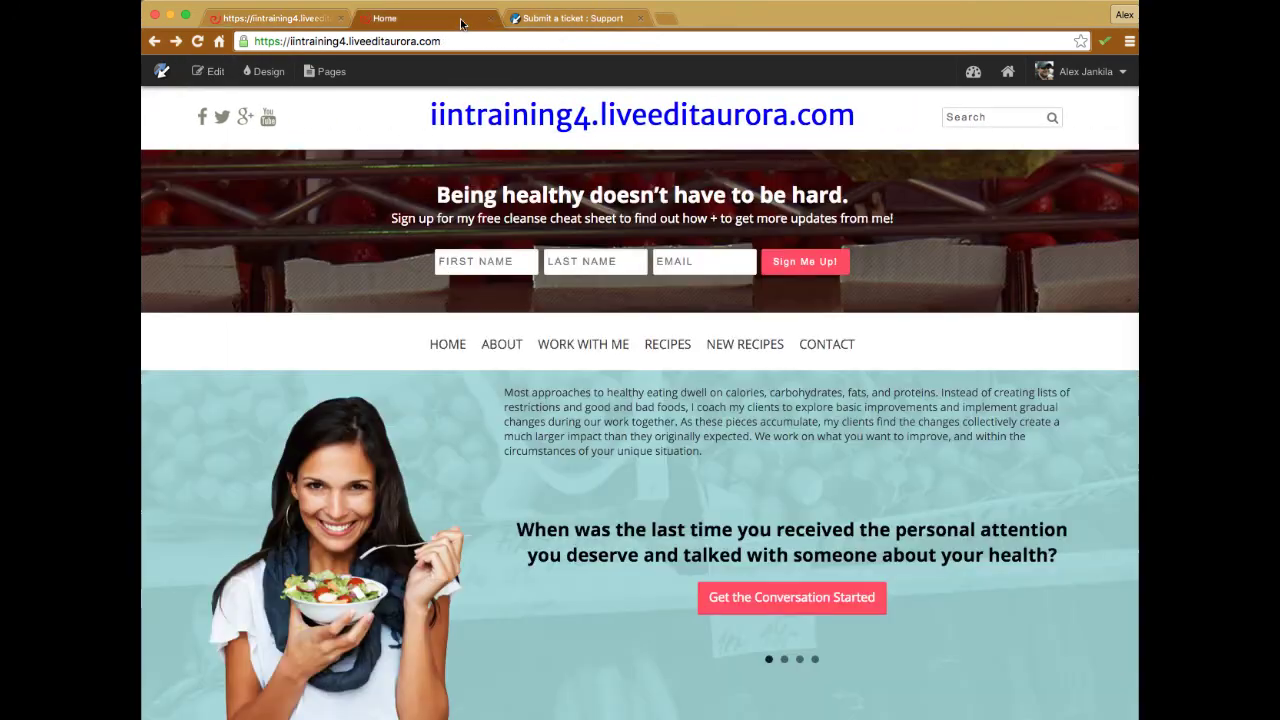
Open the bookmarked Foodie Bonanza training site in a new tab and log in through its /login page
click(666, 18)
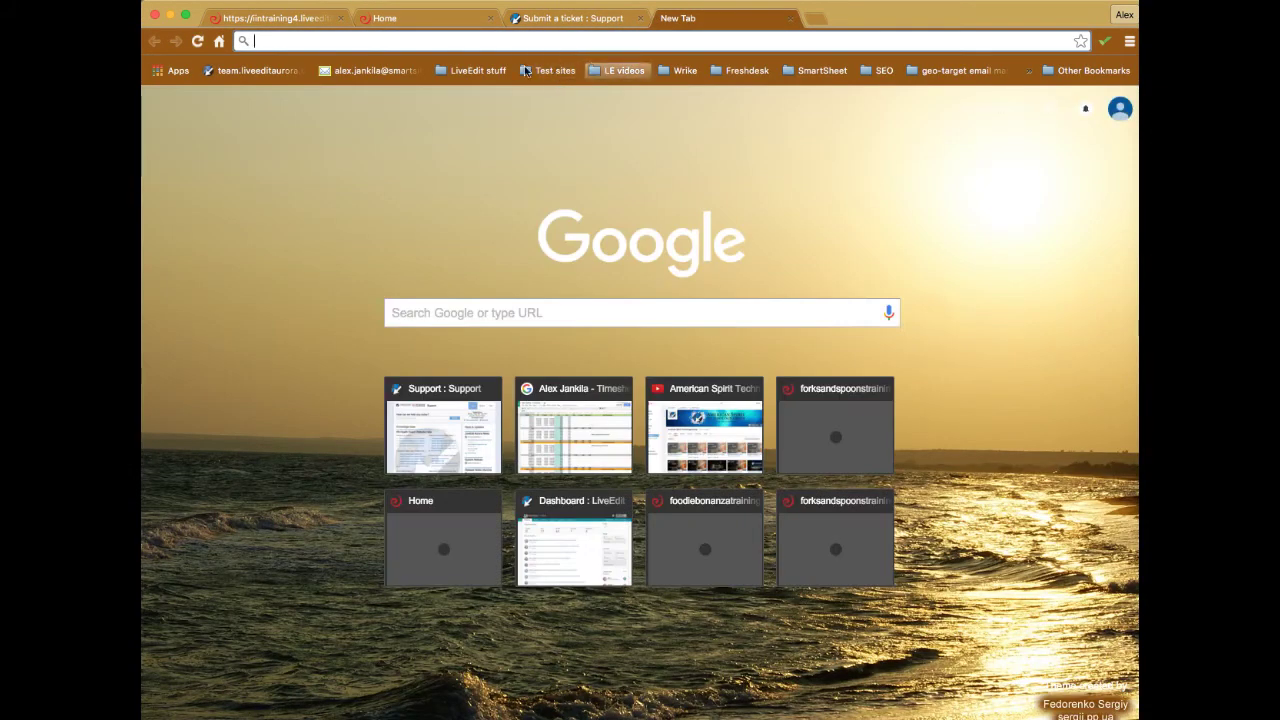
click(478, 70)
mouse_move(537, 70)
mouse_move(556, 90)
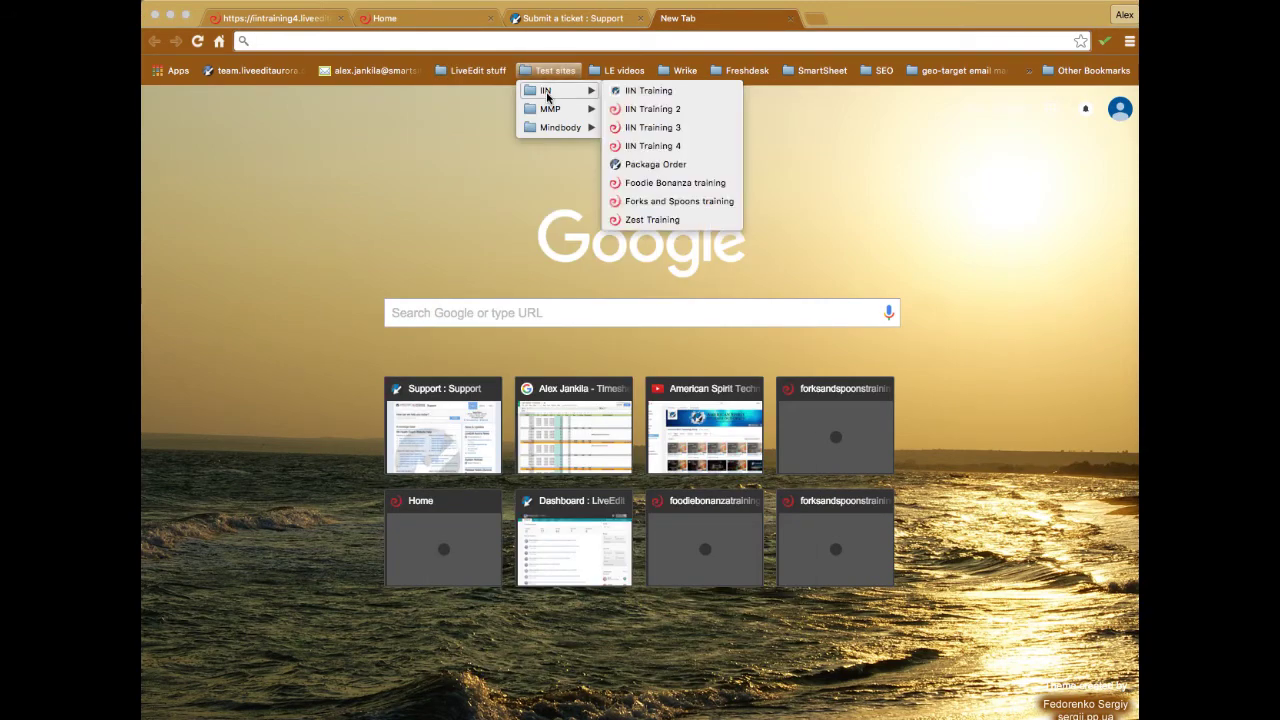
click(676, 183)
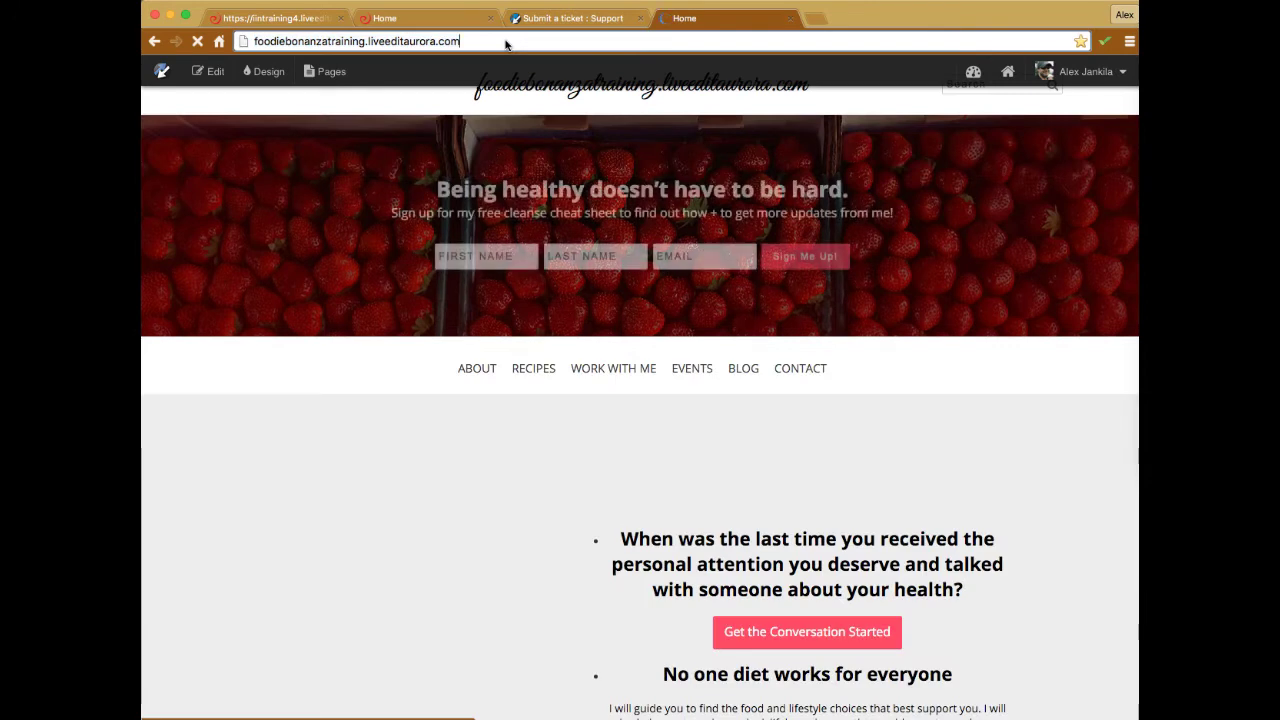
text(/login)
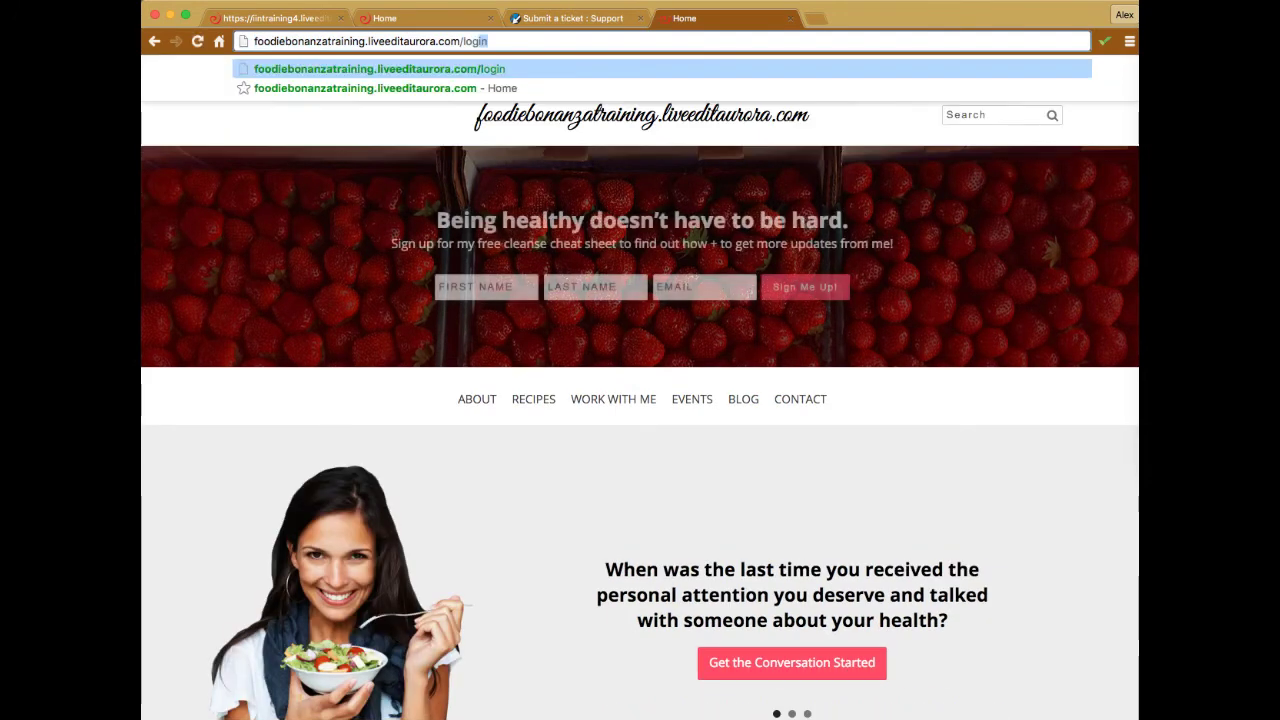
key(Return)
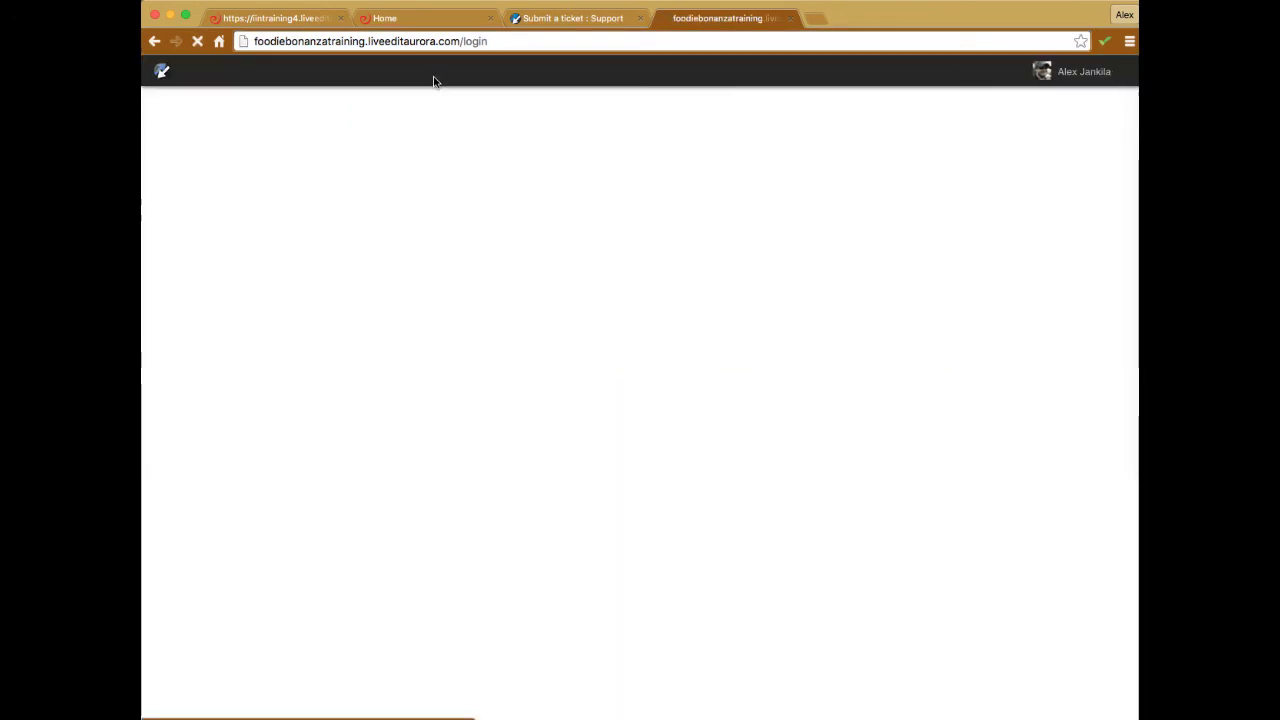
click(603, 320)
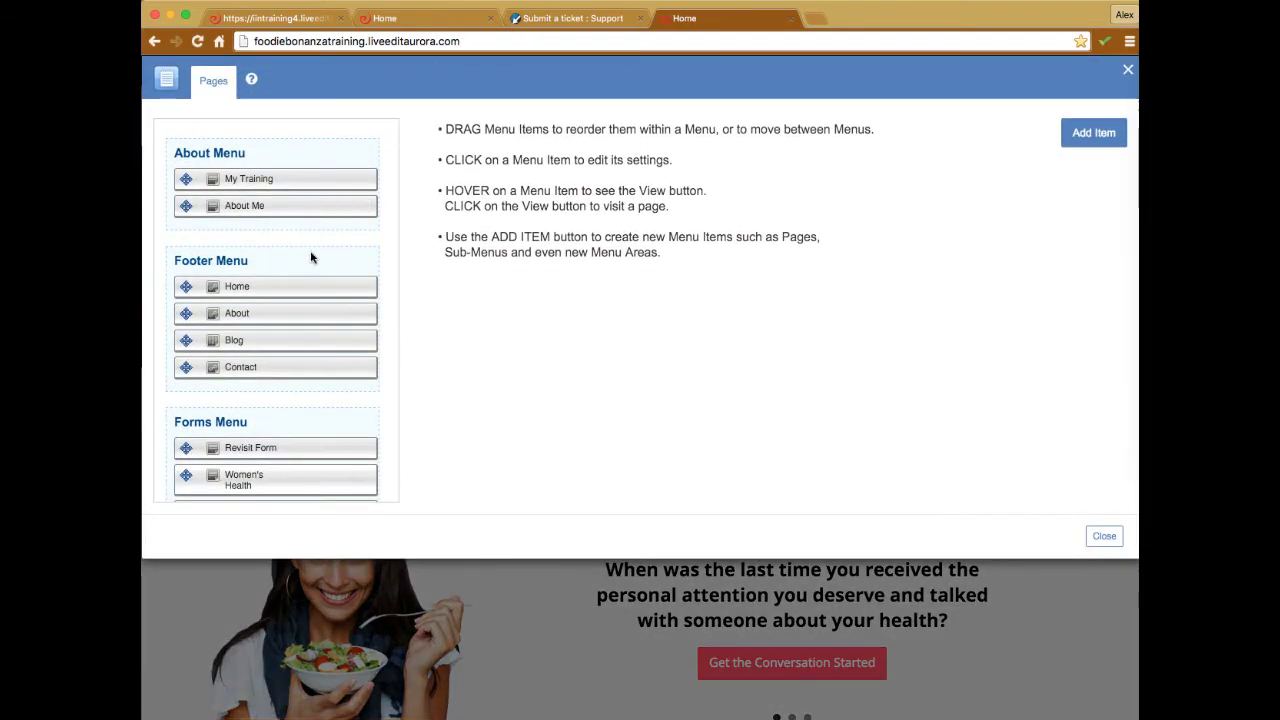
Find the Email Marketing page under Not in Menu in the Foodie Bonanza page manager and view that page
scroll(311, 257, down, 5)
scroll(311, 257, down, 6)
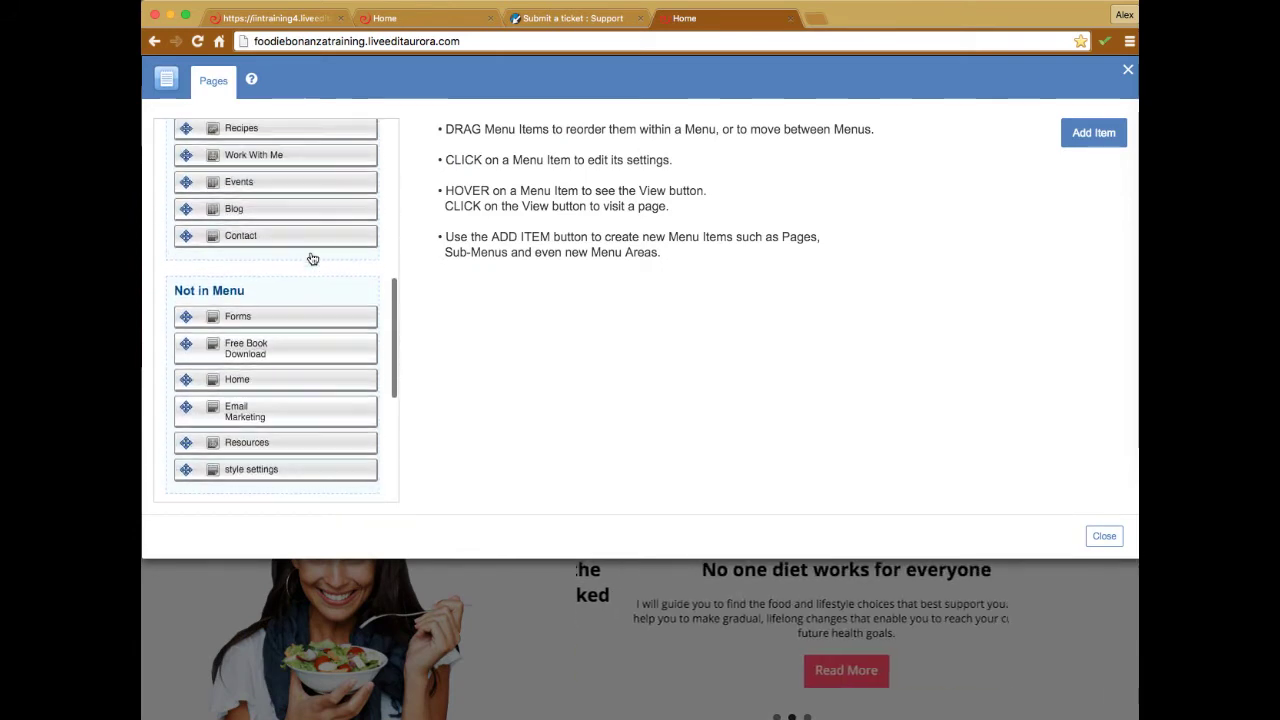
scroll(312, 258, down, 3)
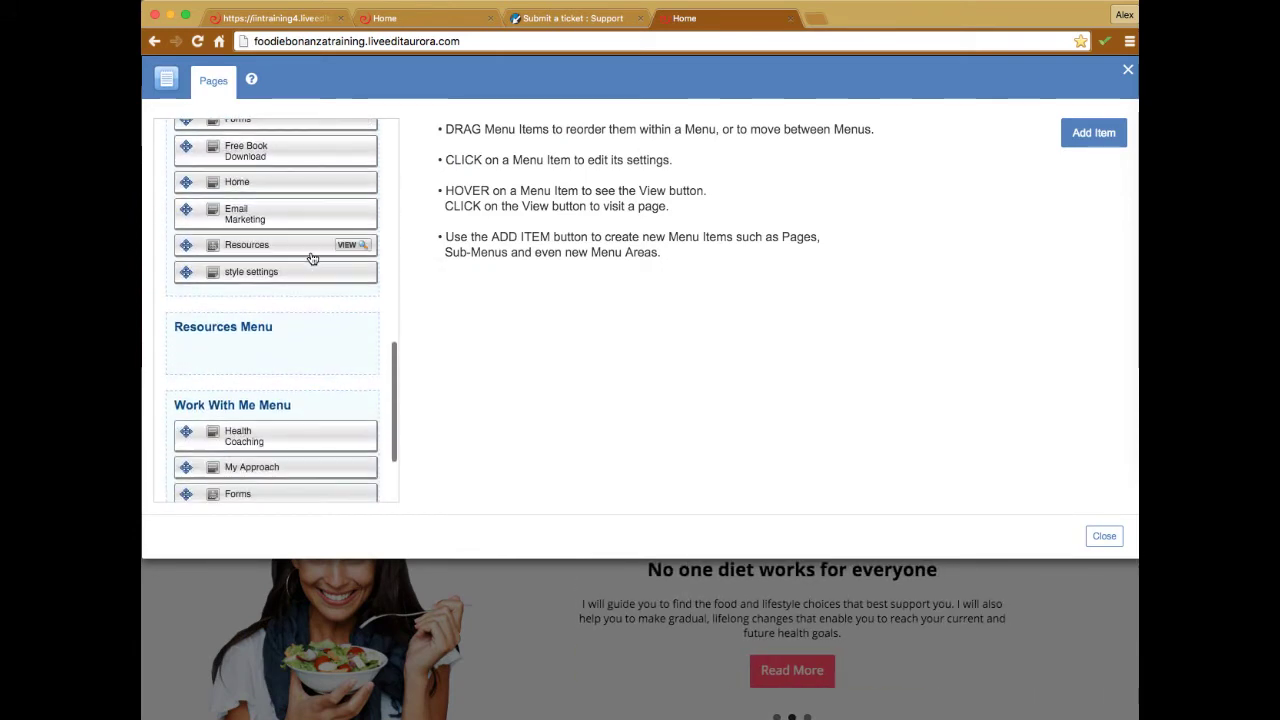
scroll(311, 259, down, 2)
scroll(311, 257, up, 3)
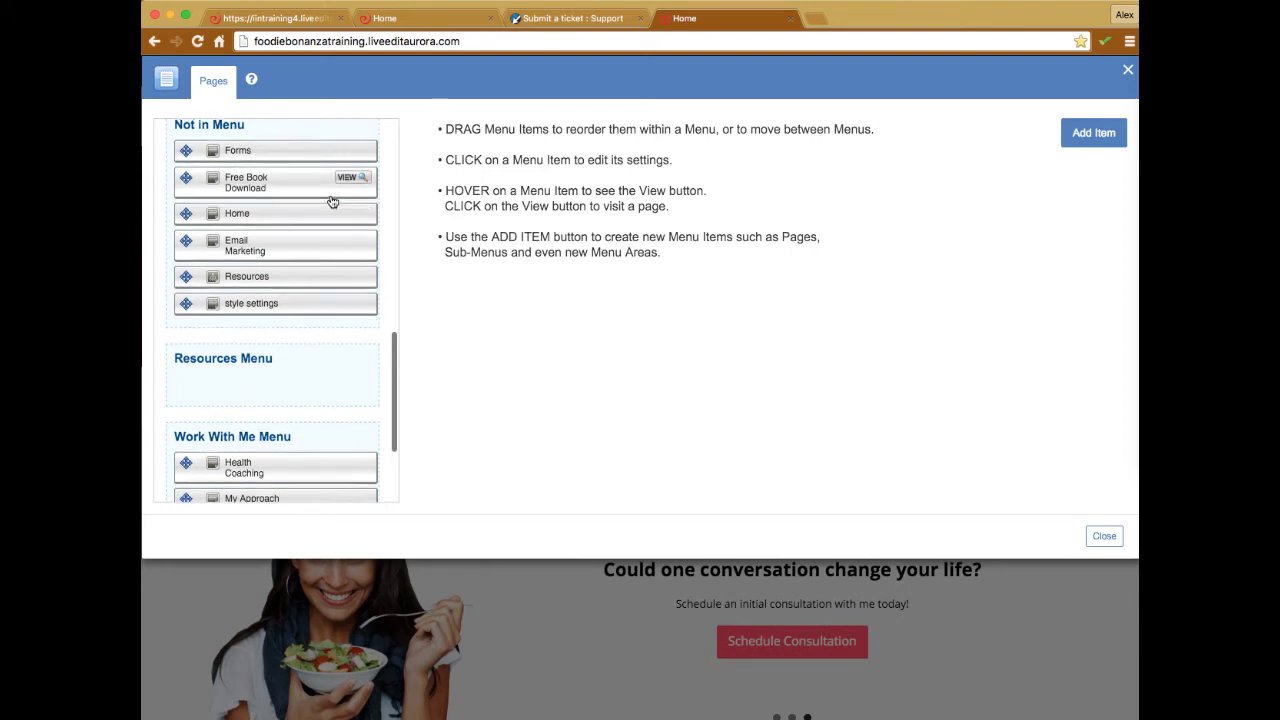
scroll(332, 202, up, 1)
click(345, 284)
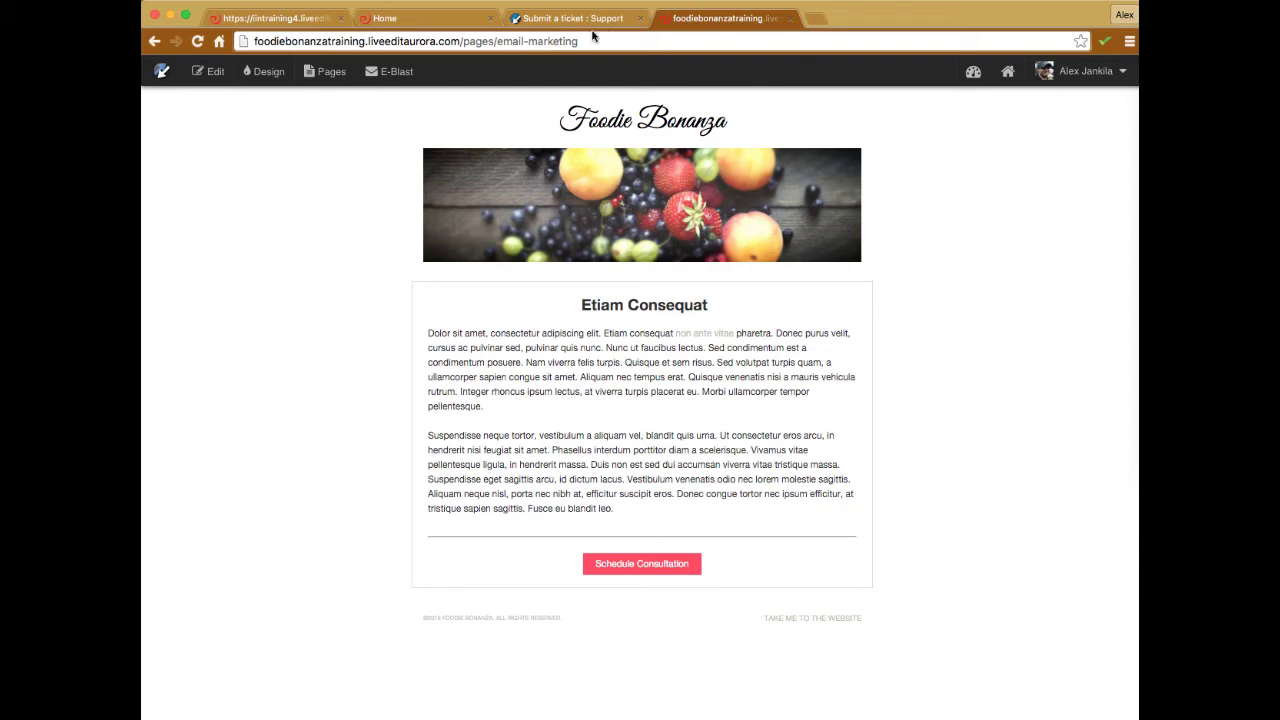
Look over the iintraining4 home page layout for comparison and return to the Foodie Bonanza Email Marketing page
click(445, 20)
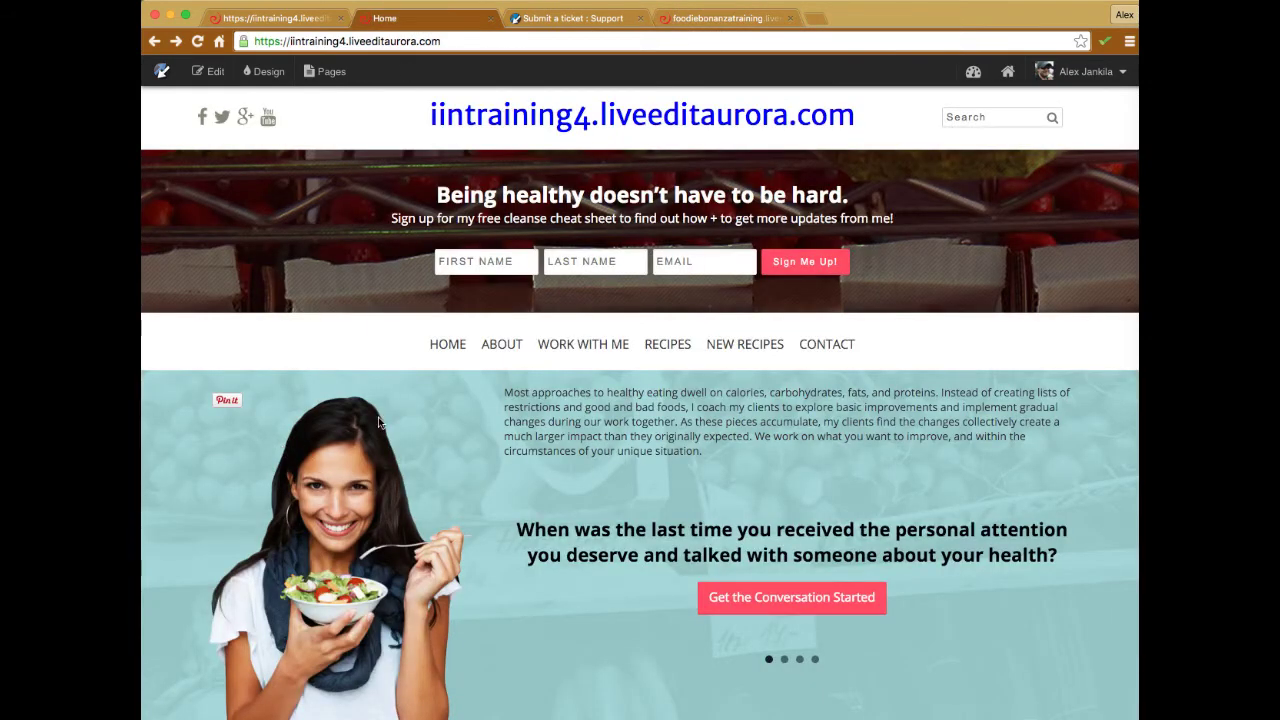
scroll(378, 422, down, 3)
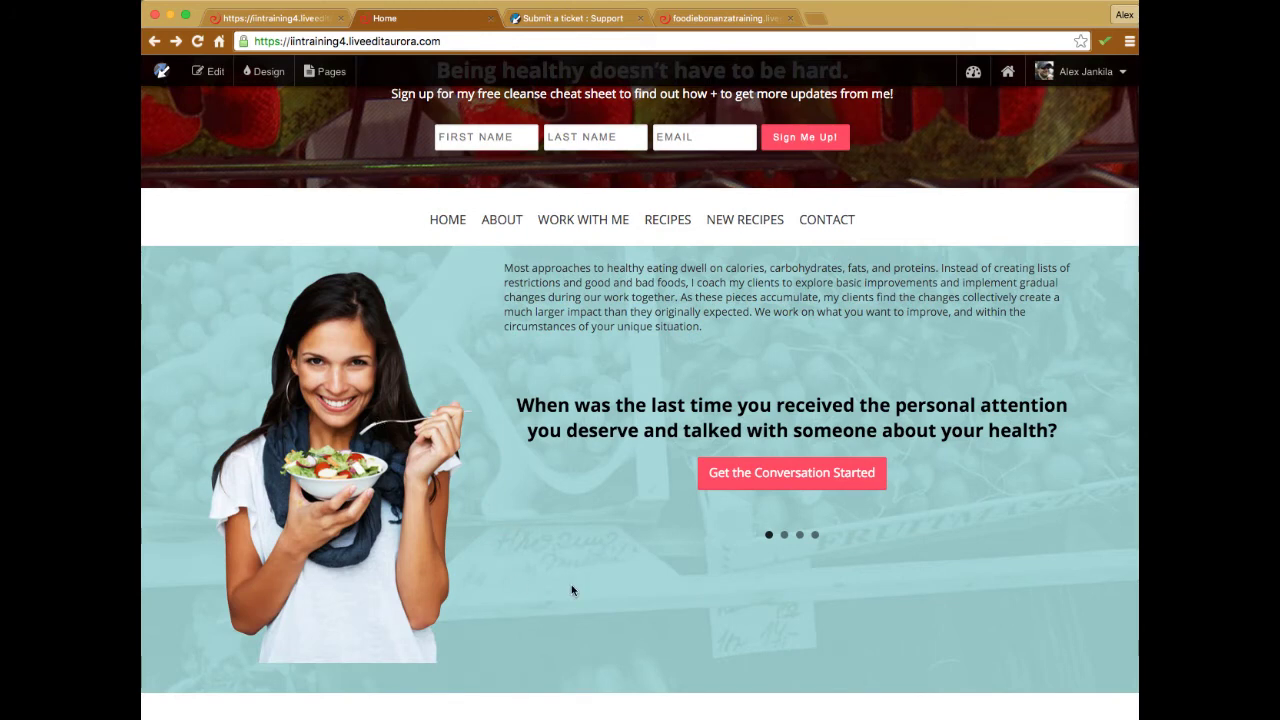
scroll(572, 589, up, 3)
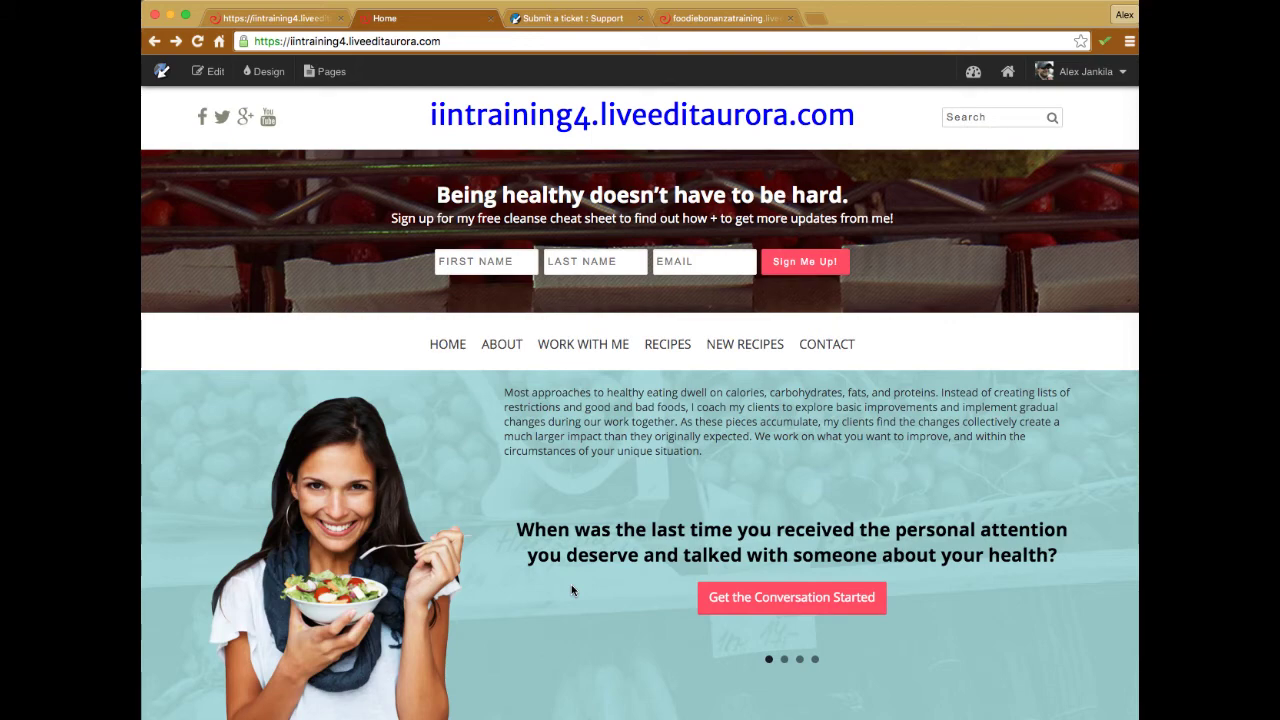
scroll(571, 590, down, 2)
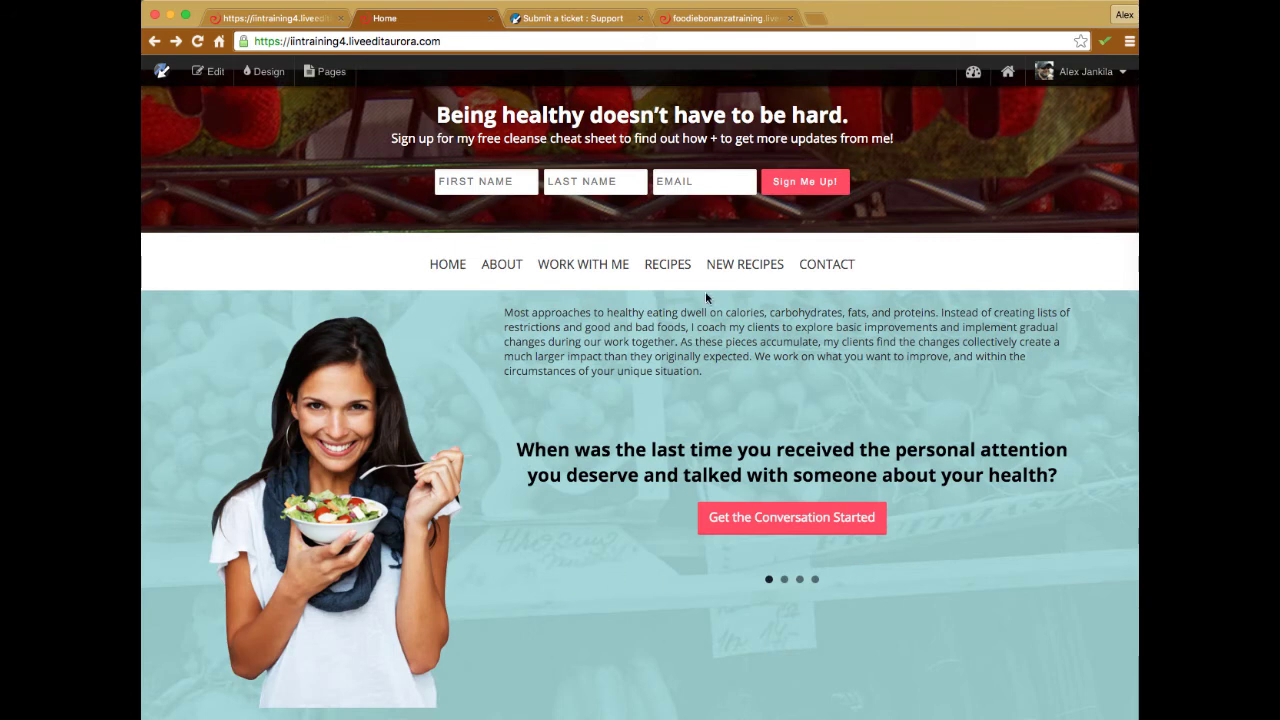
click(750, 17)
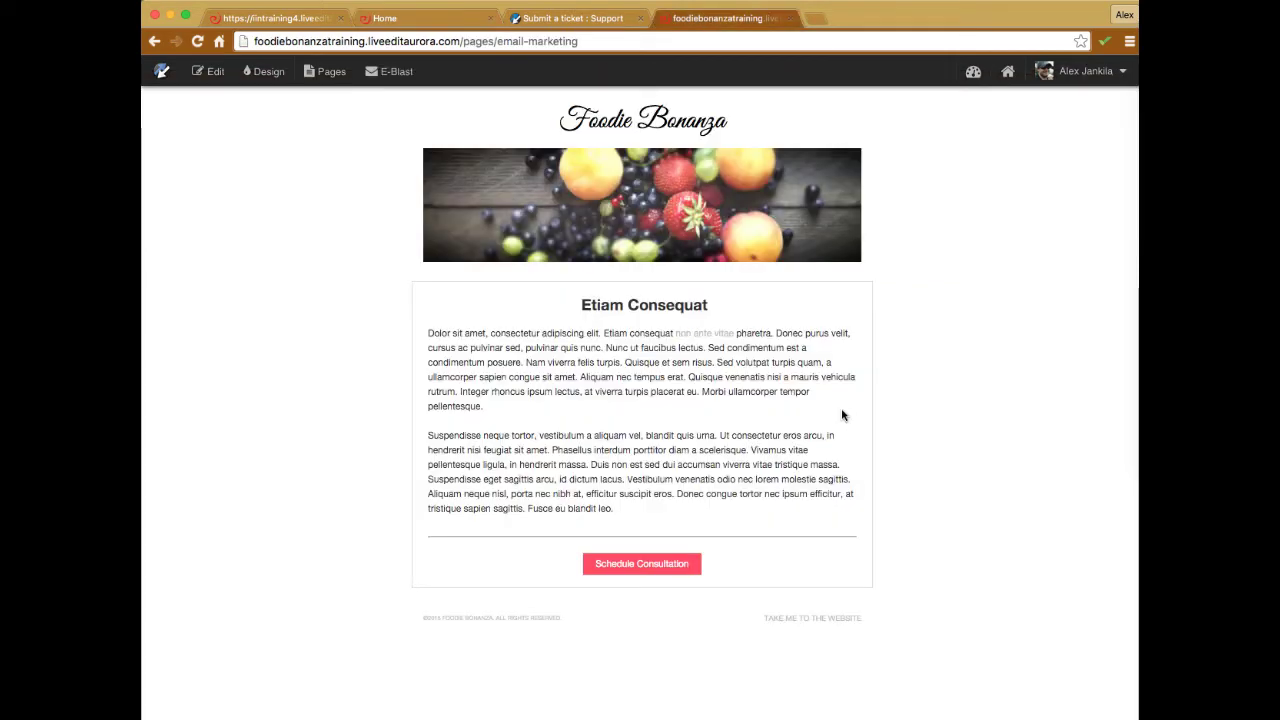
Examine the header, numbered content areas and footers of the Foodie Bonanza Email Marketing page in edit mode, and leave edit mode
click(208, 72)
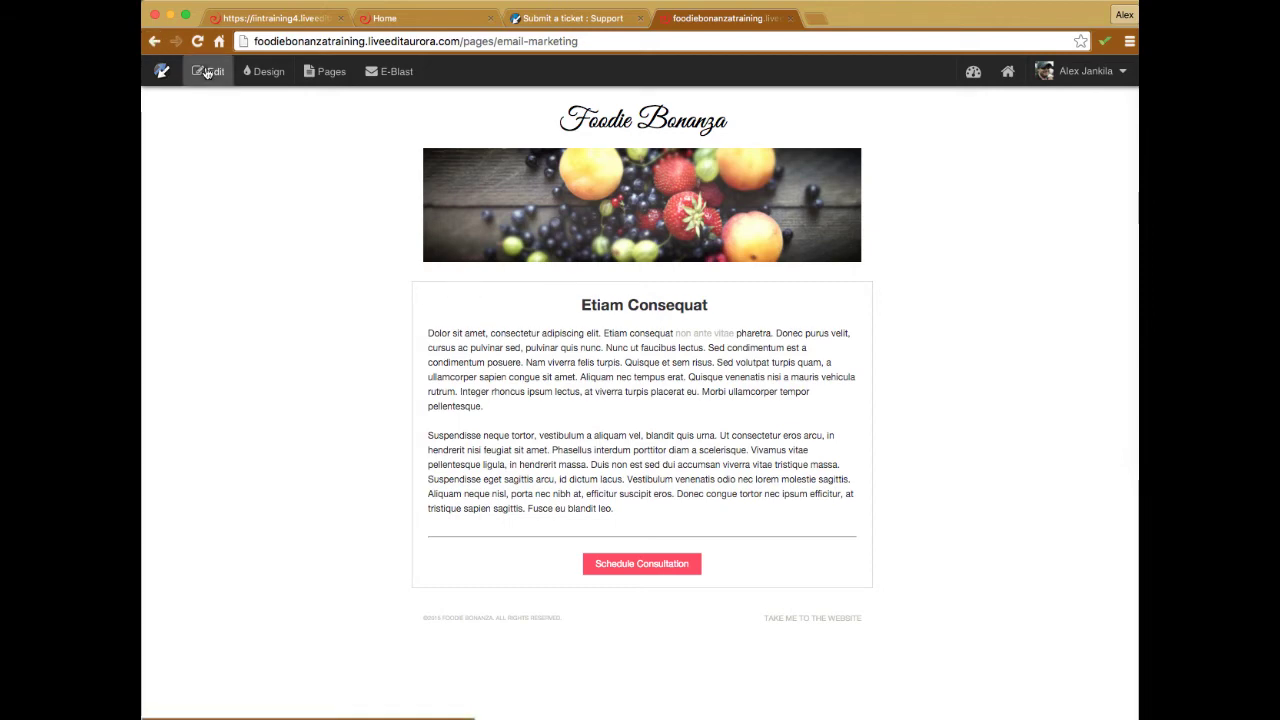
scroll(378, 391, down, 5)
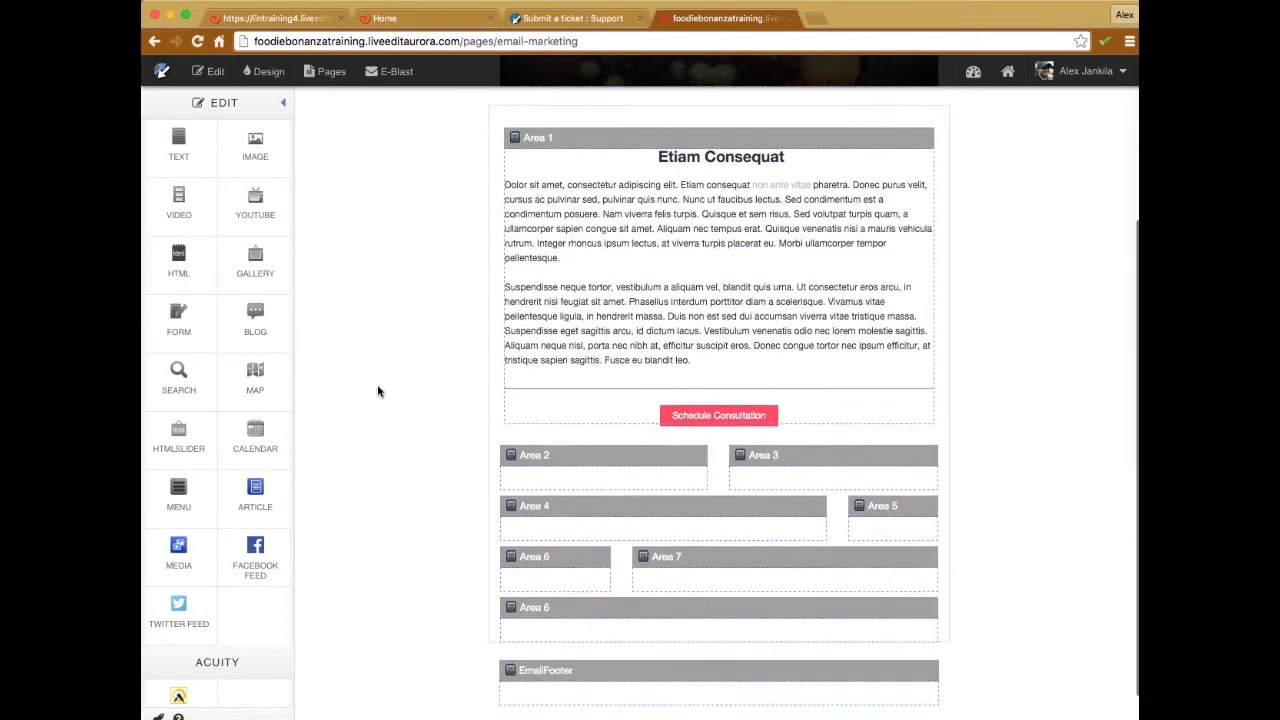
scroll(650, 392, down, 1)
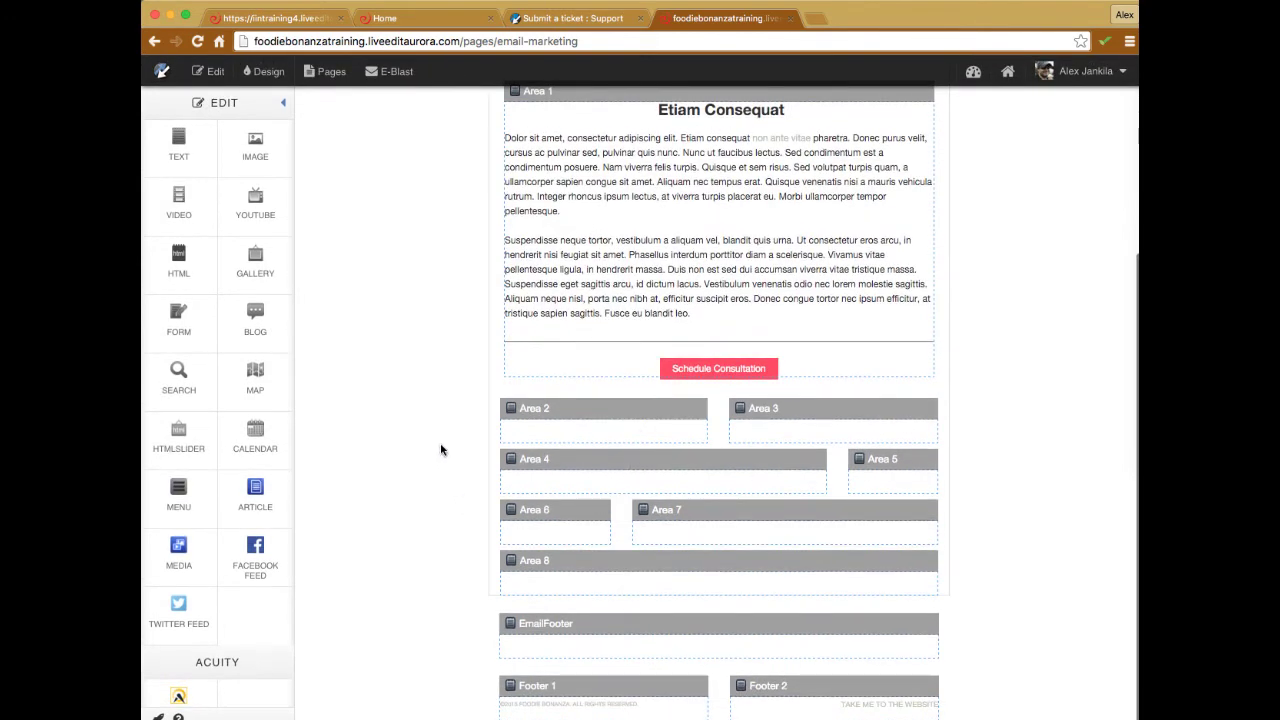
scroll(440, 450, up, 5)
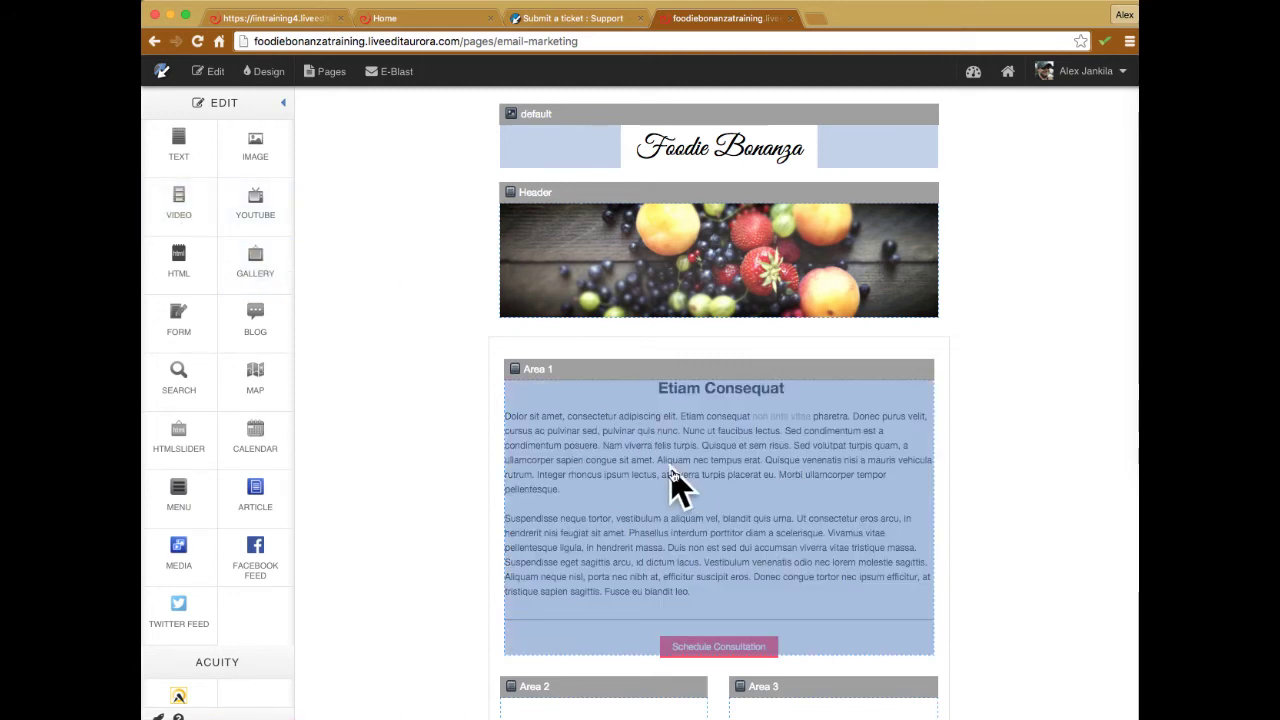
scroll(686, 477, down, 3)
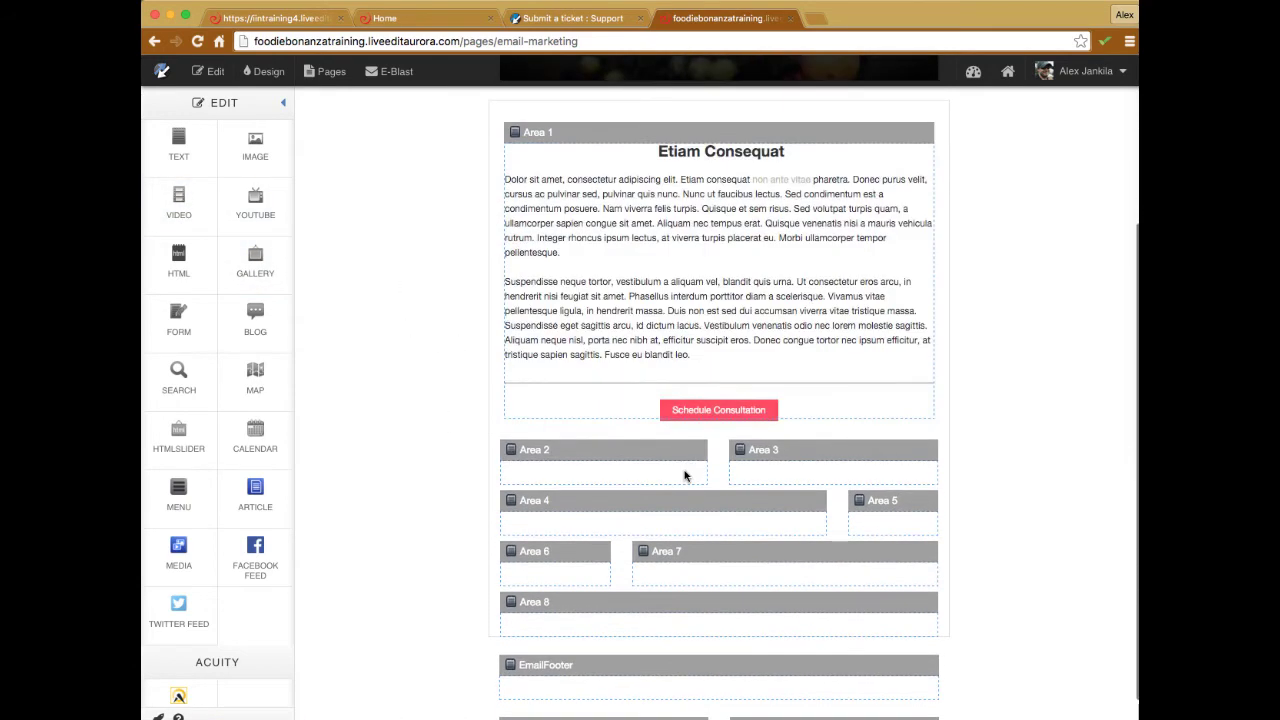
scroll(686, 471, up, 3)
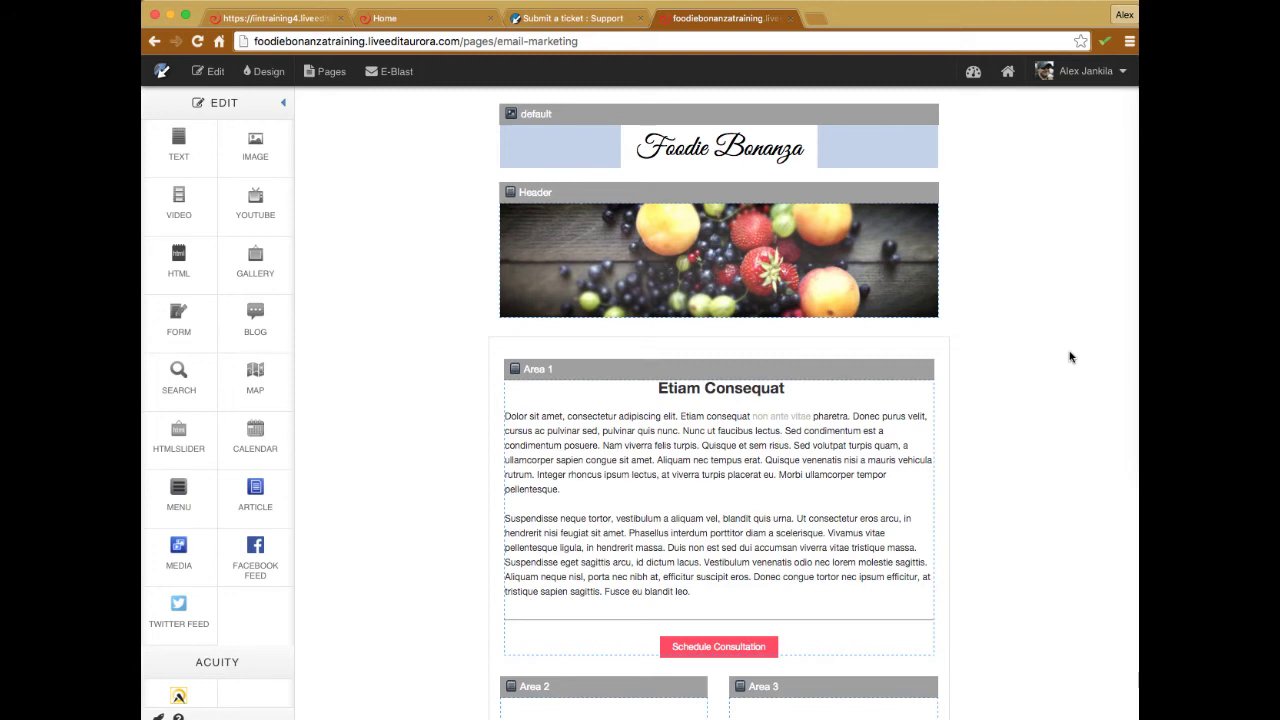
scroll(1070, 357, down, 5)
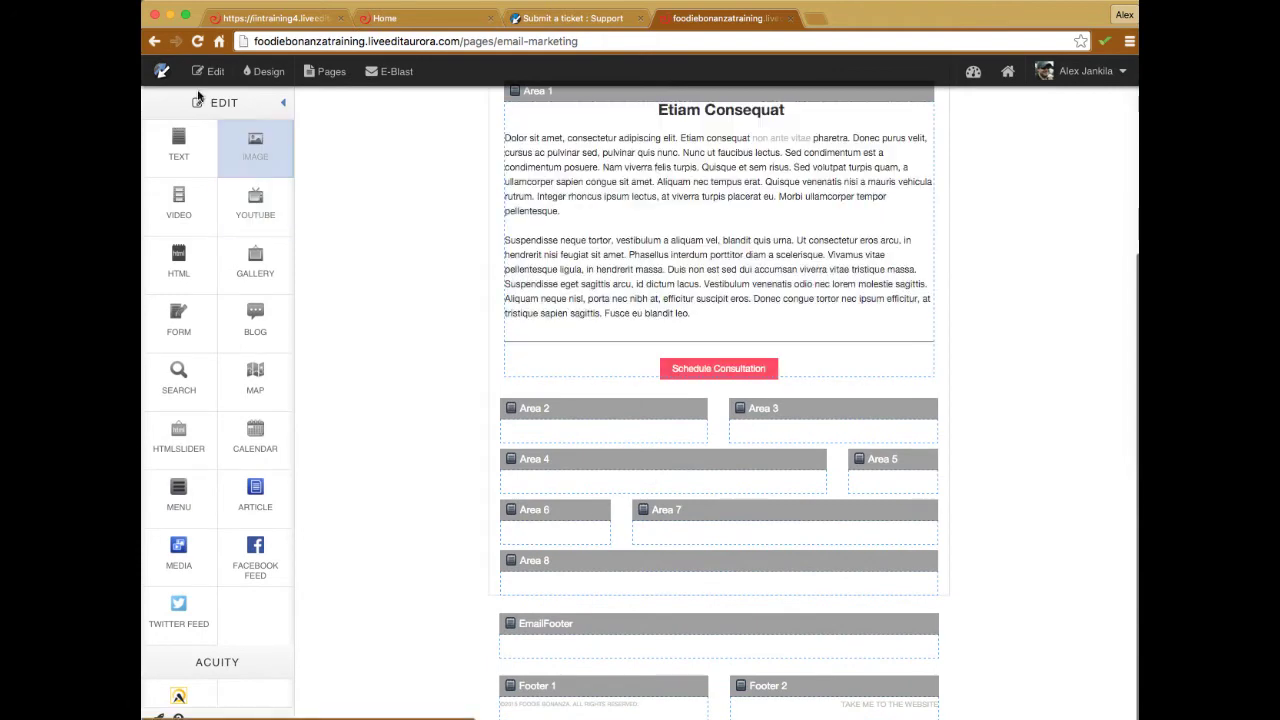
click(197, 77)
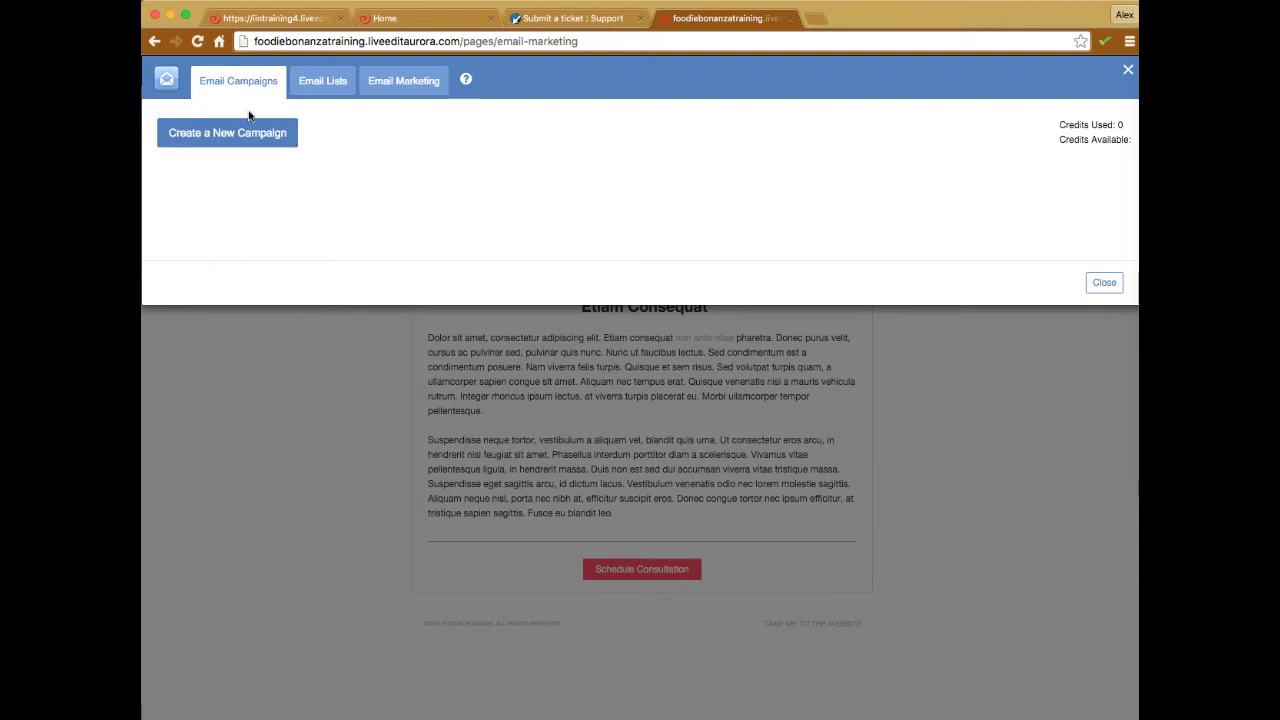
Review the default From settings and business address form in E-Blast, and view the Email Lists section
click(411, 87)
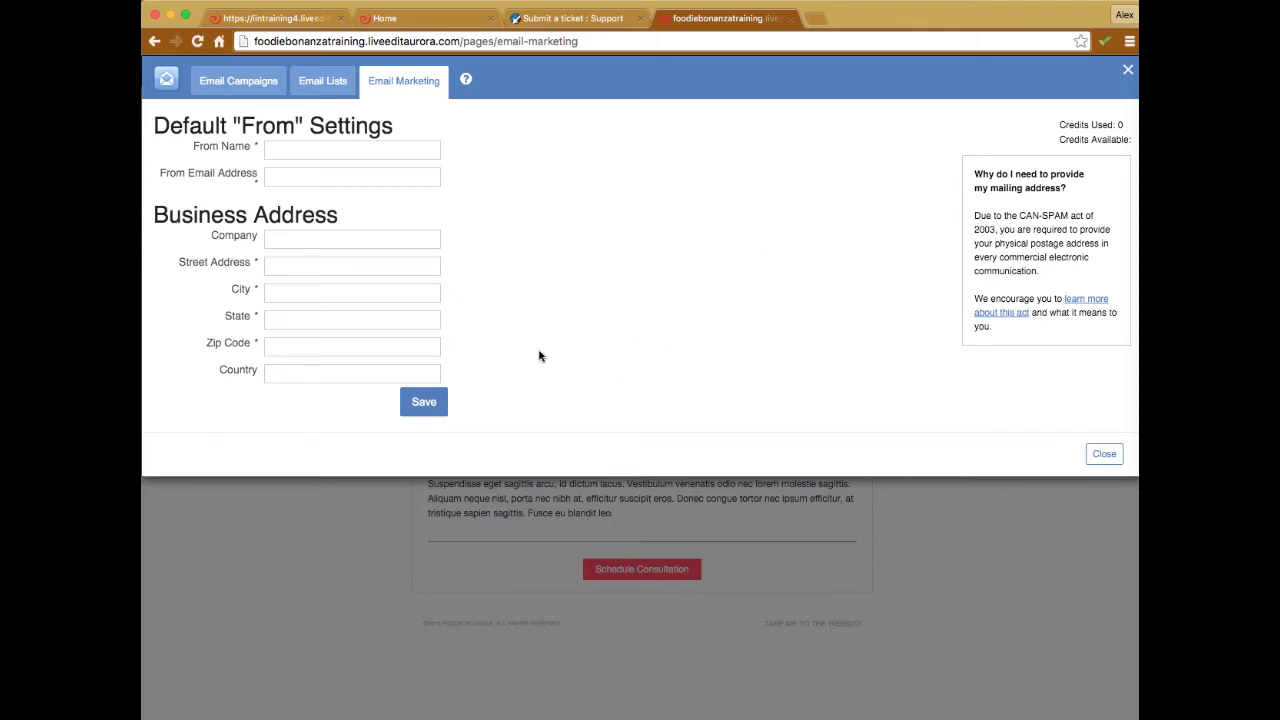
click(420, 402)
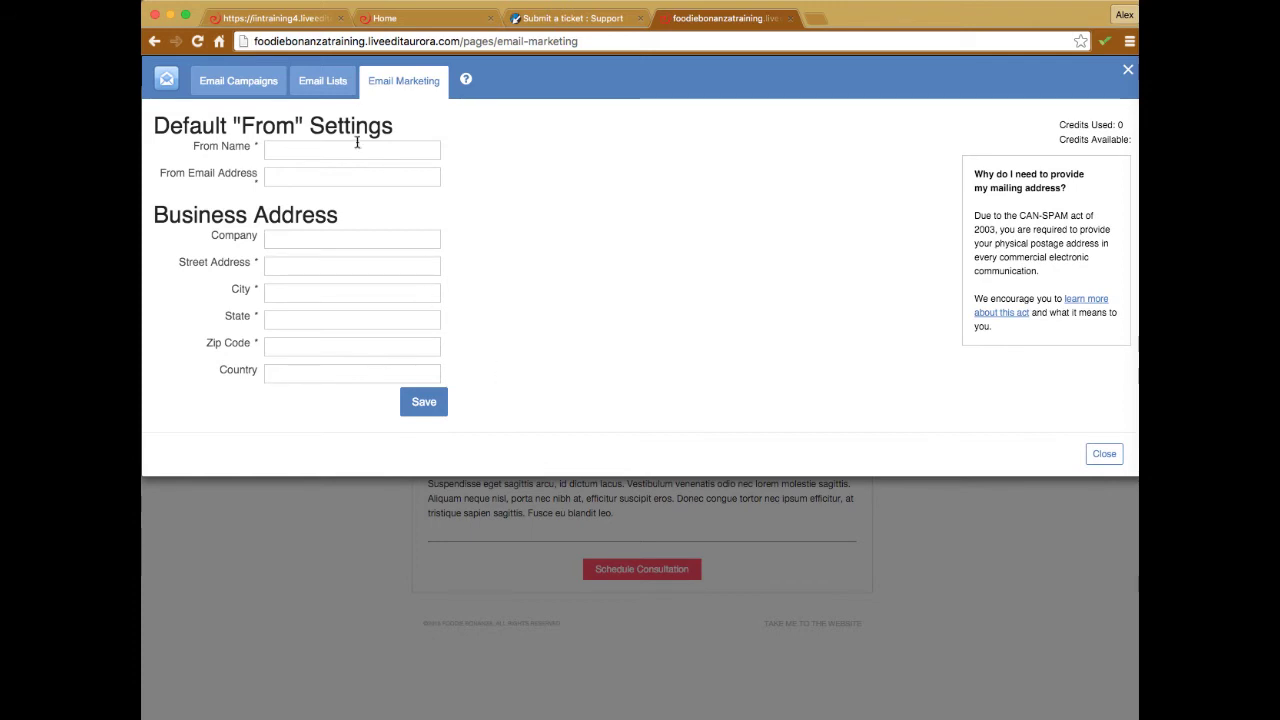
click(320, 84)
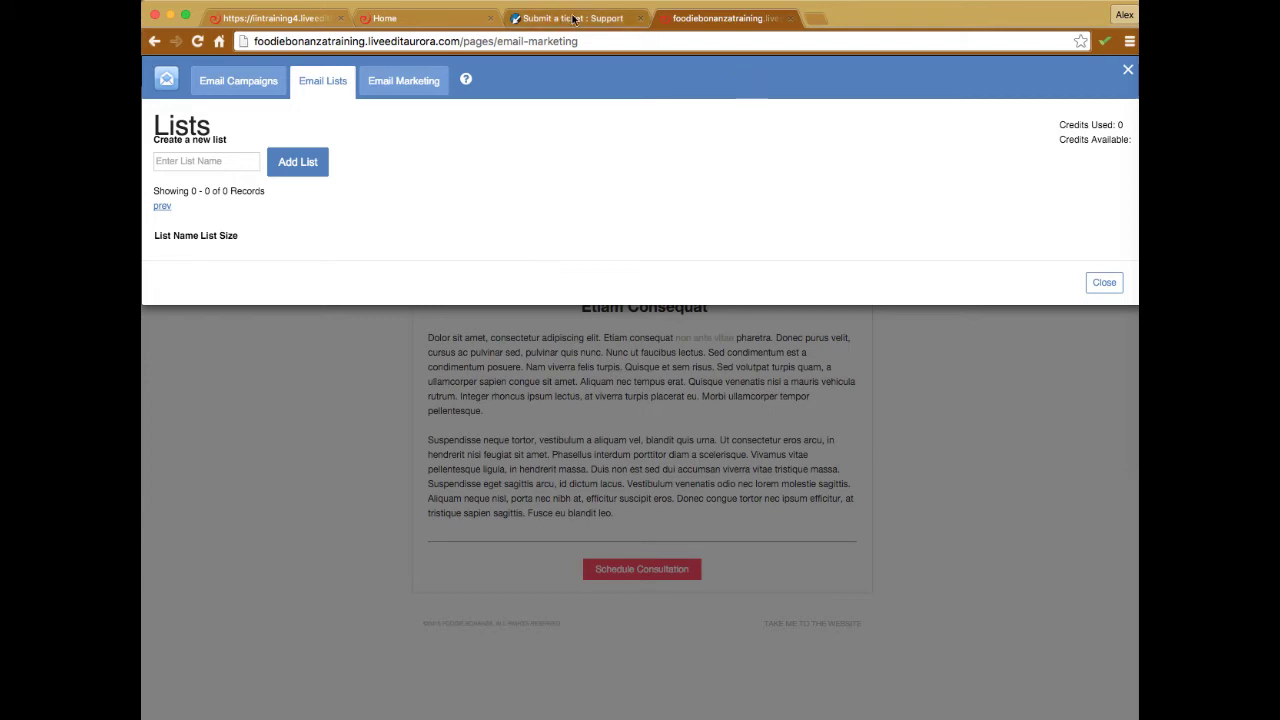
Duplicate the Foodie Bonanza page in a new tab and open the Email Marketing service from its dashboard
right_click(745, 18)
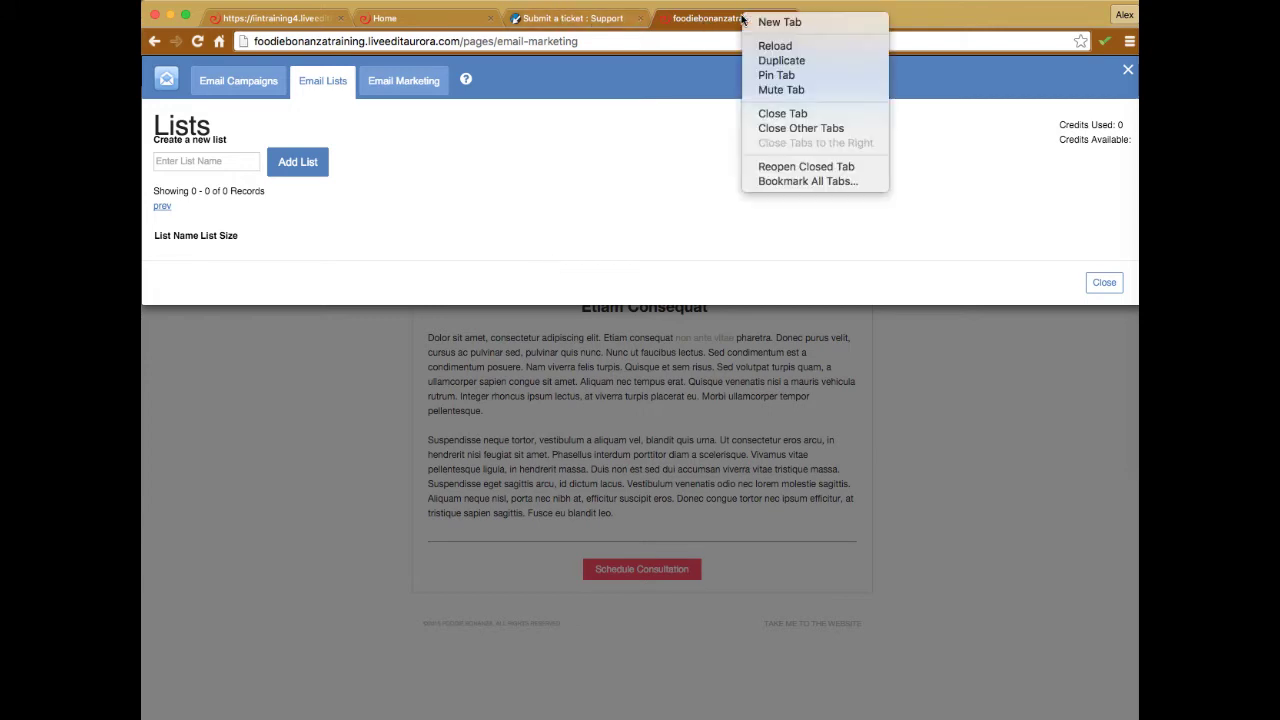
click(785, 45)
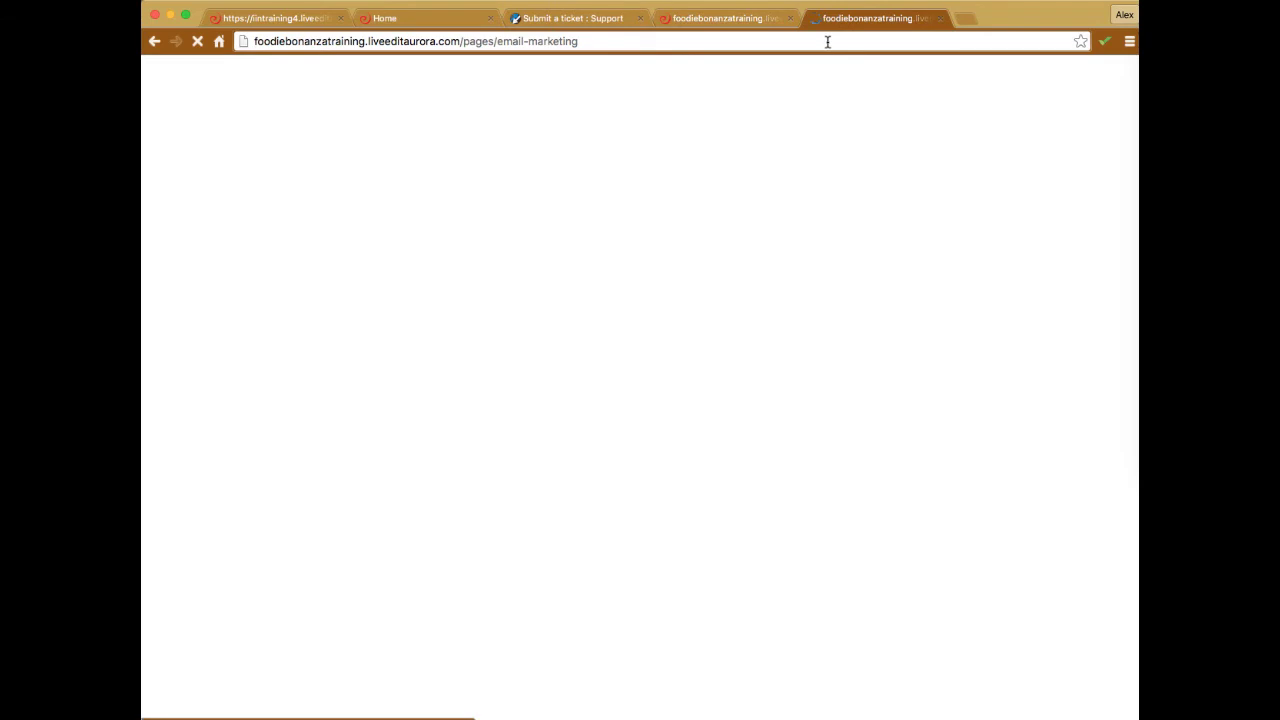
click(973, 74)
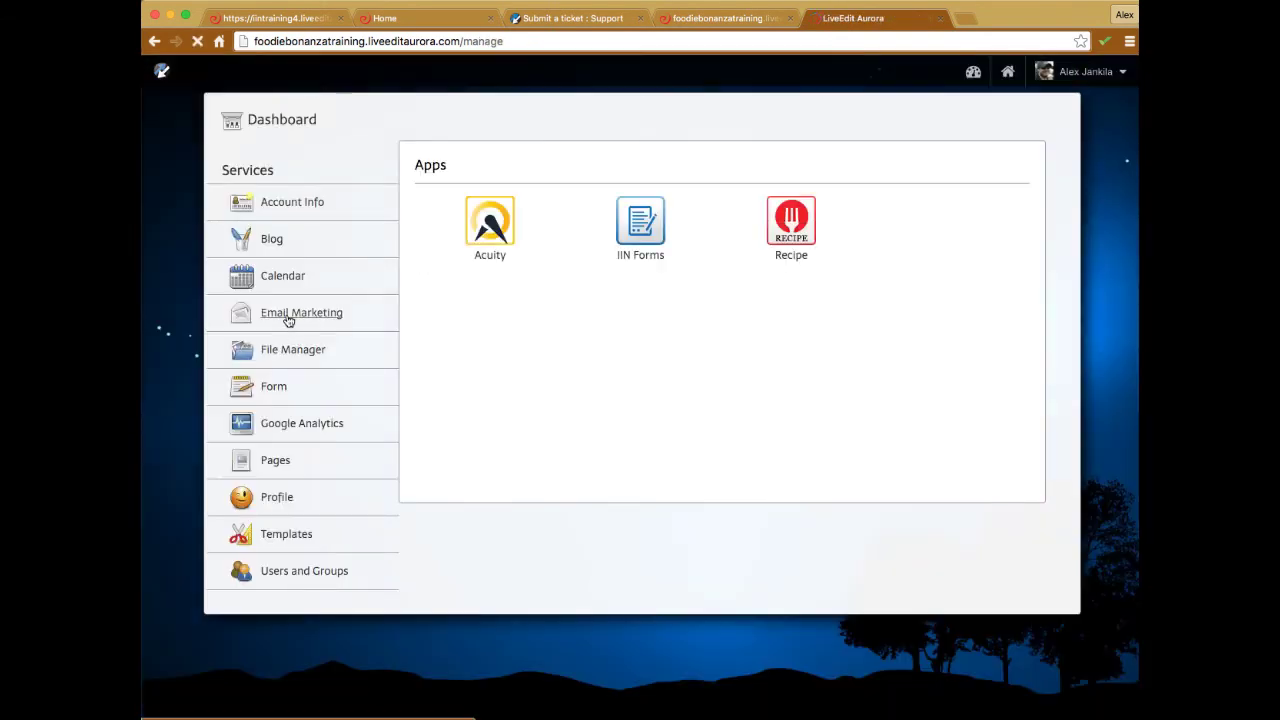
click(288, 316)
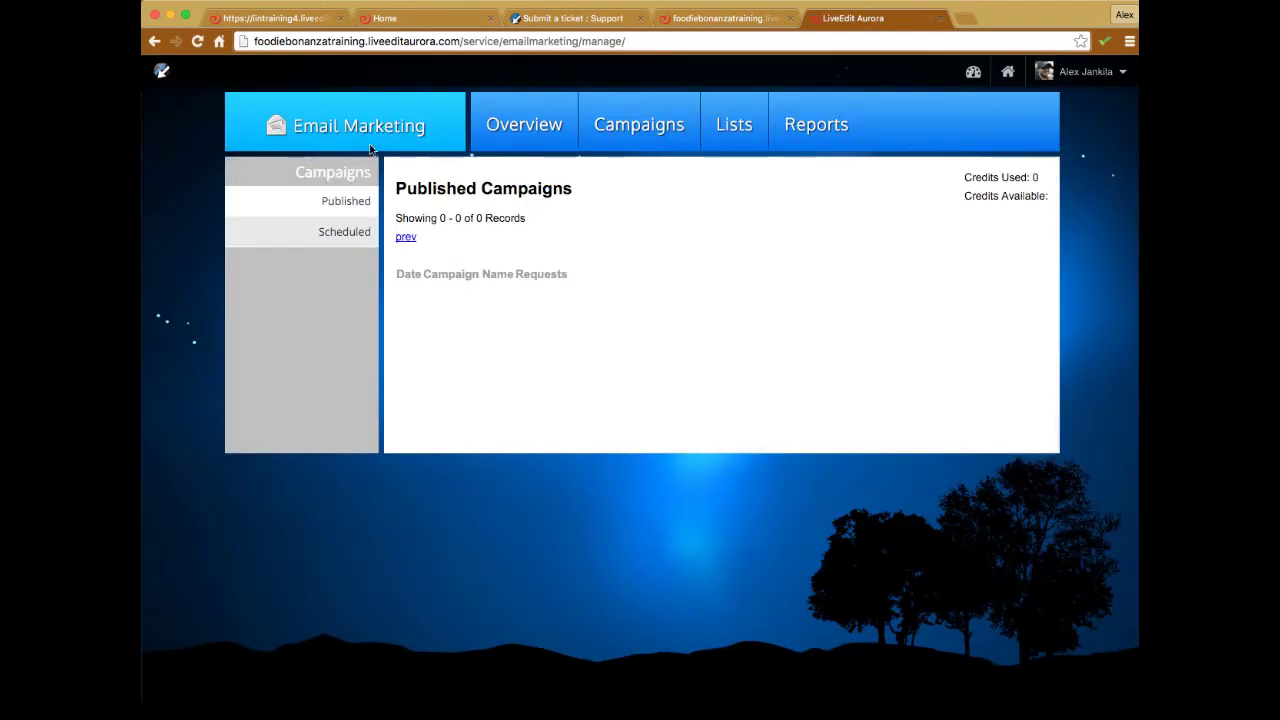
Create an email list named New List in the Lists section of the Email Marketing service
click(731, 126)
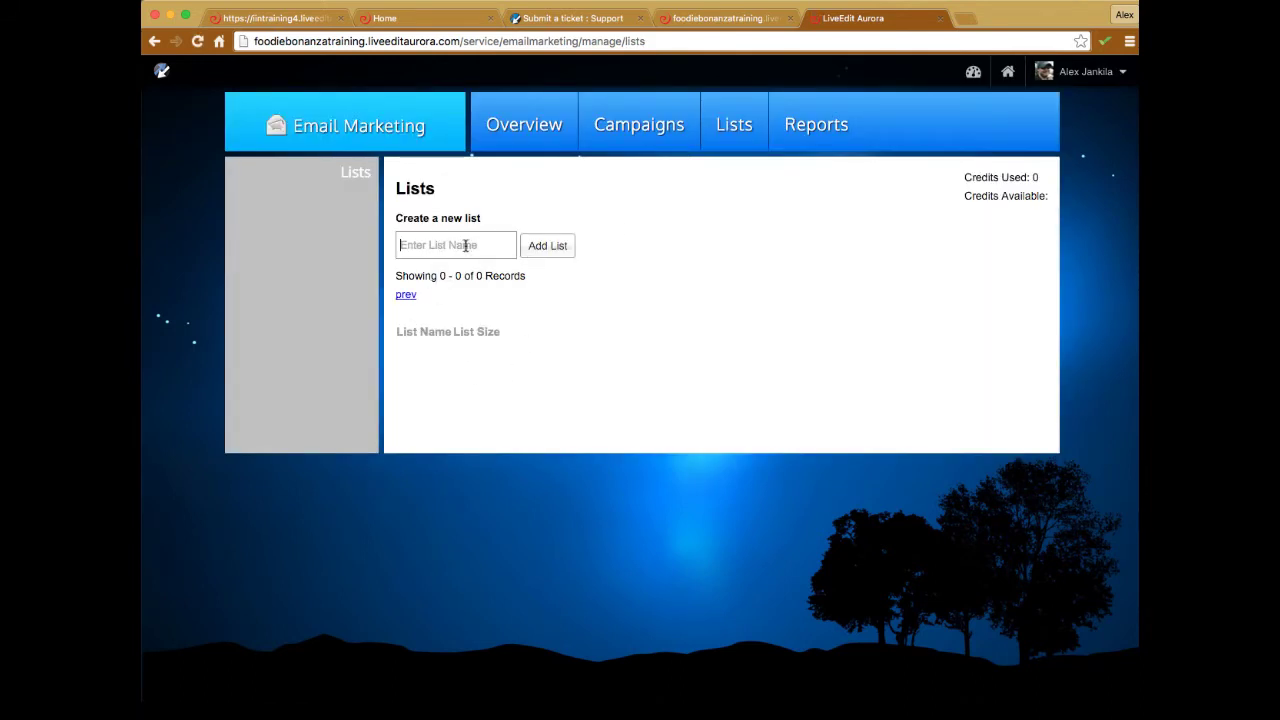
text(new)
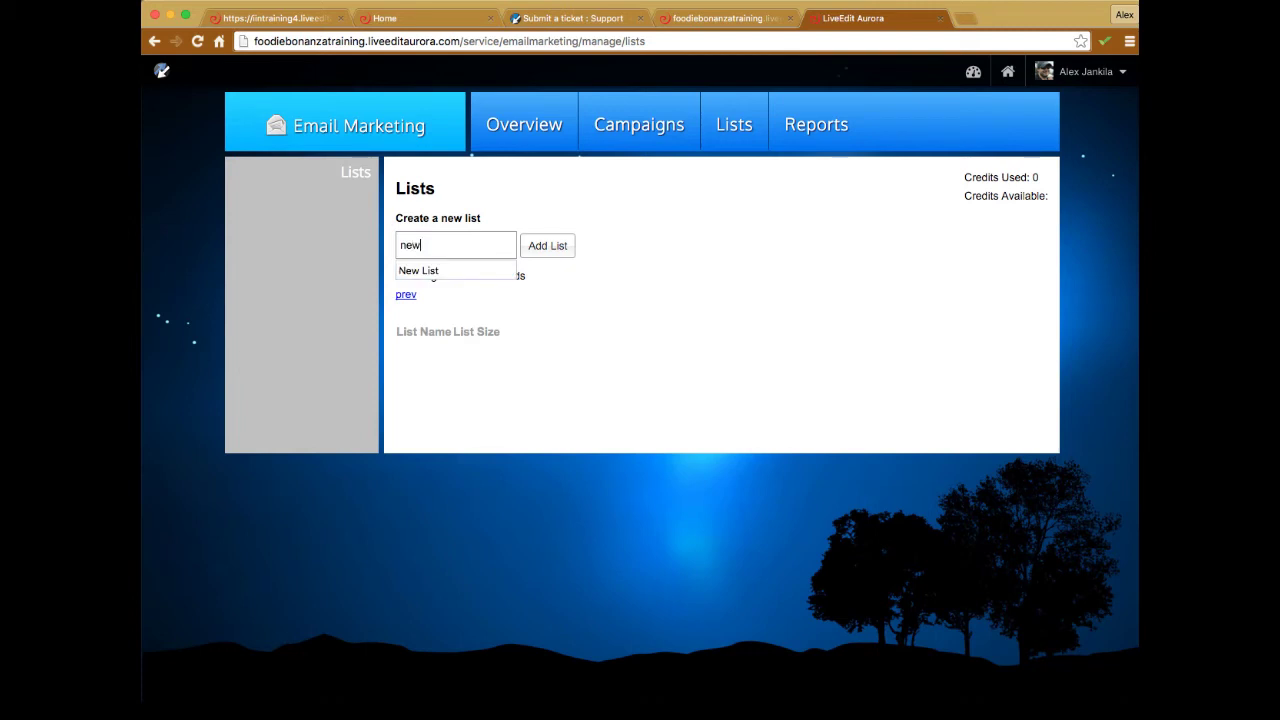
click(434, 272)
click(540, 254)
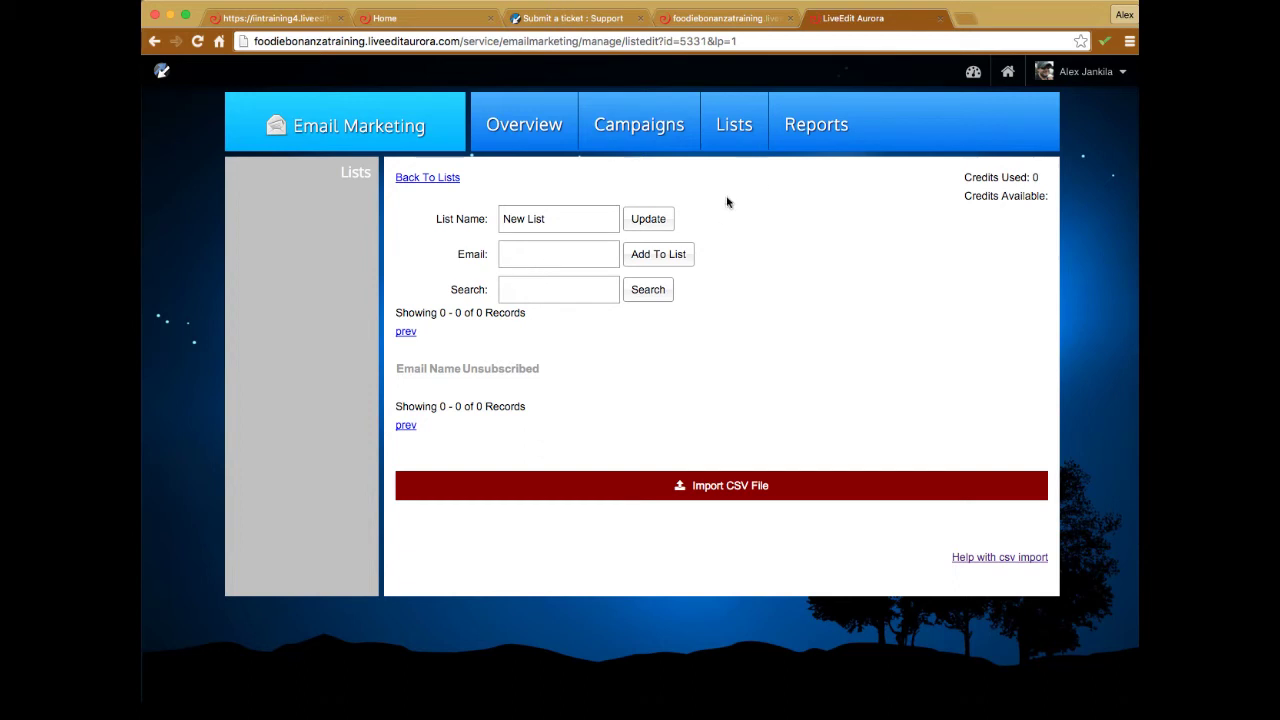
Start a new email campaign in E-Blast on the Foodie Bonanza page, choose New List as its email list, and examine the test email field
click(728, 18)
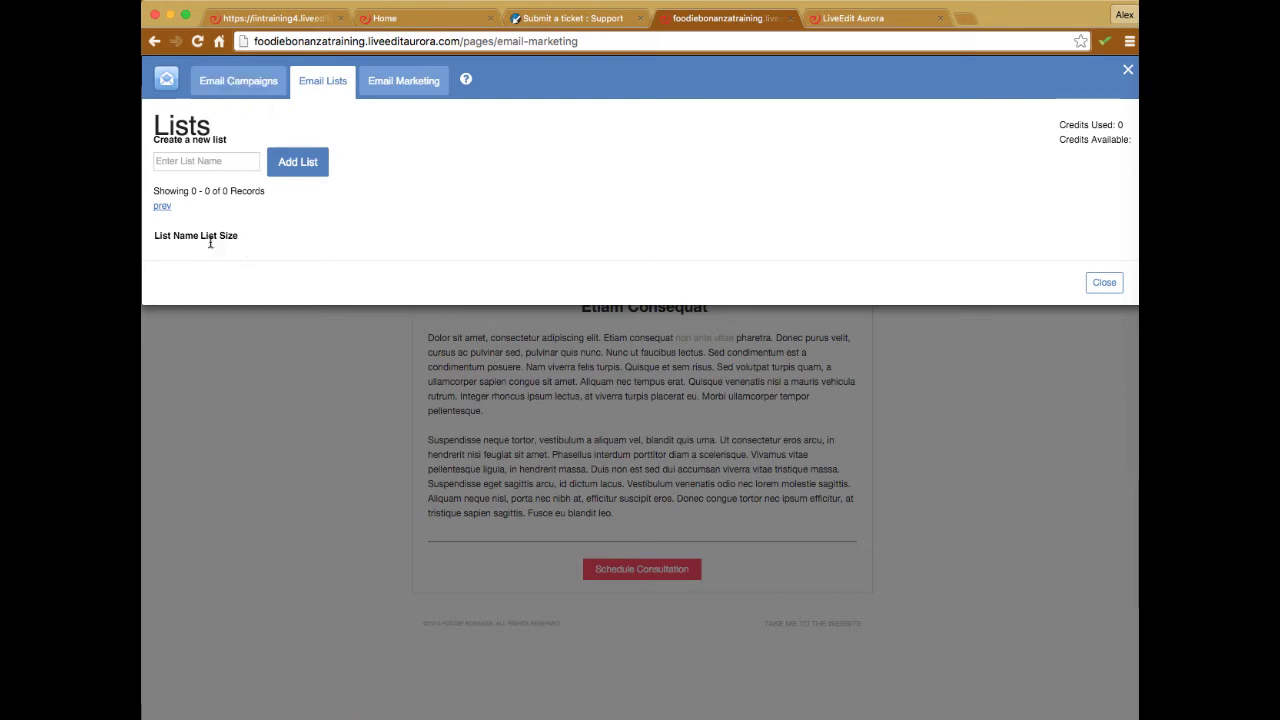
click(845, 22)
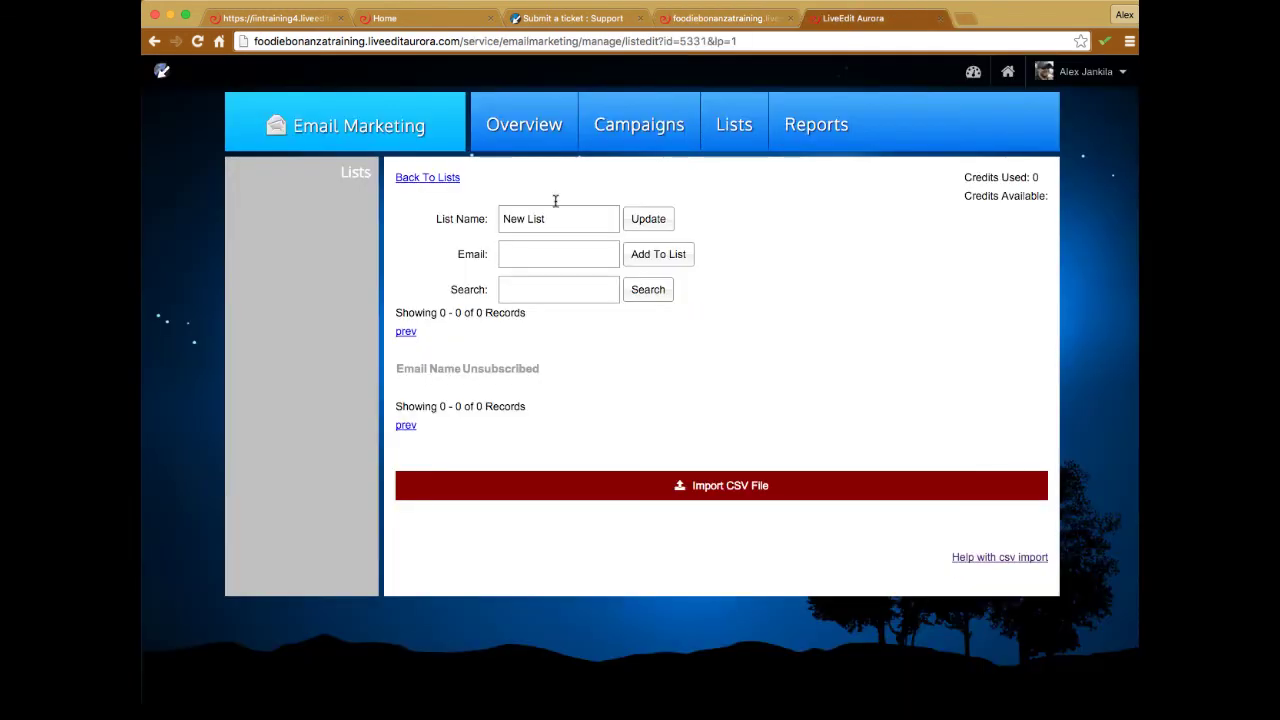
key(ctrl+shift+Tab)
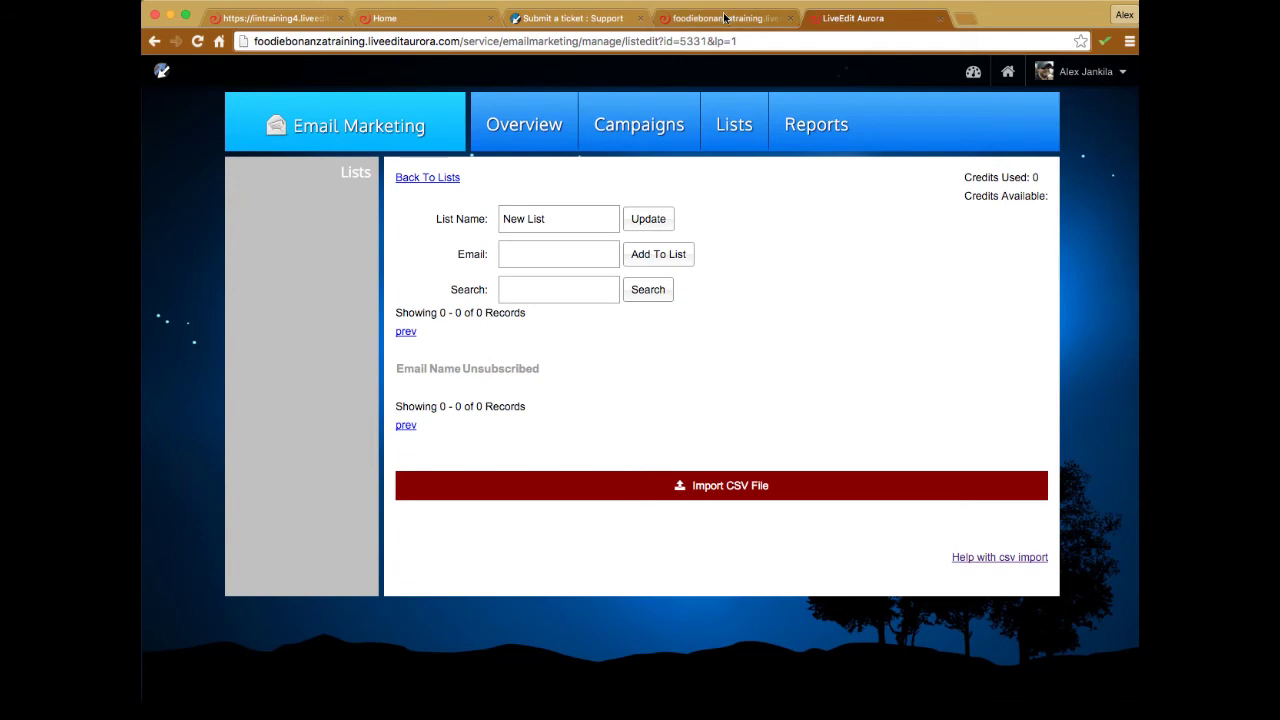
click(233, 83)
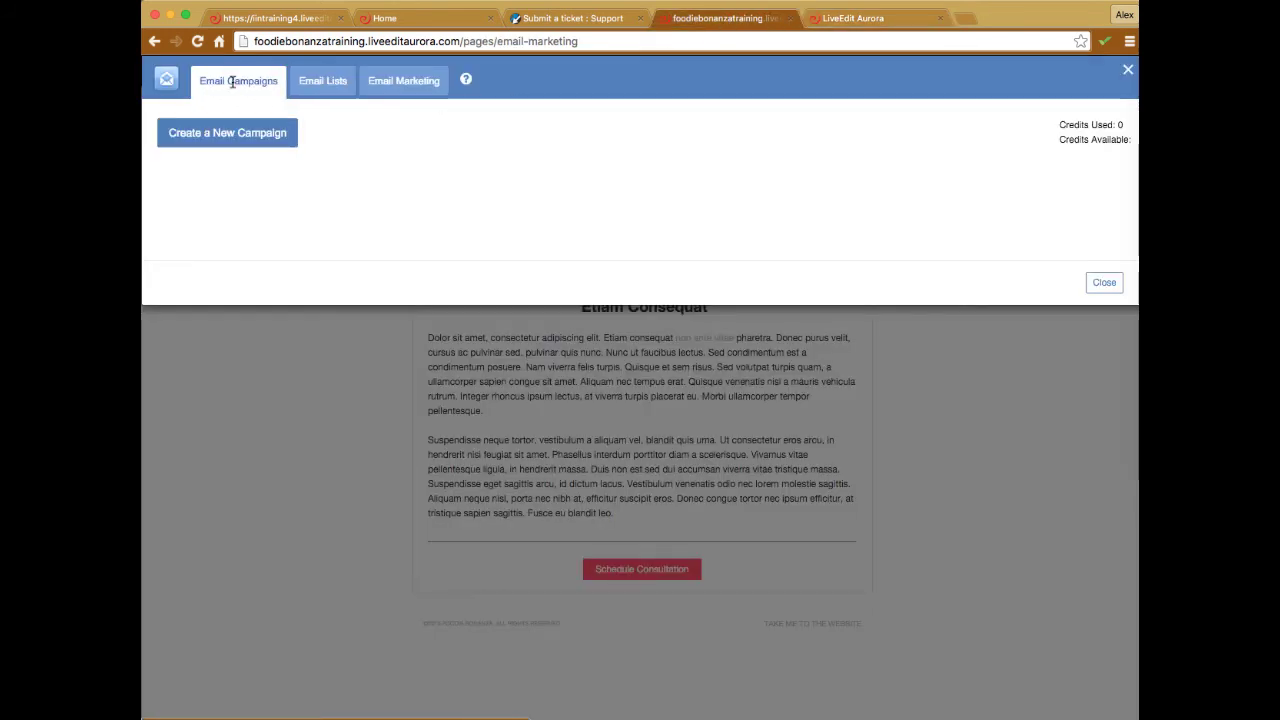
click(227, 140)
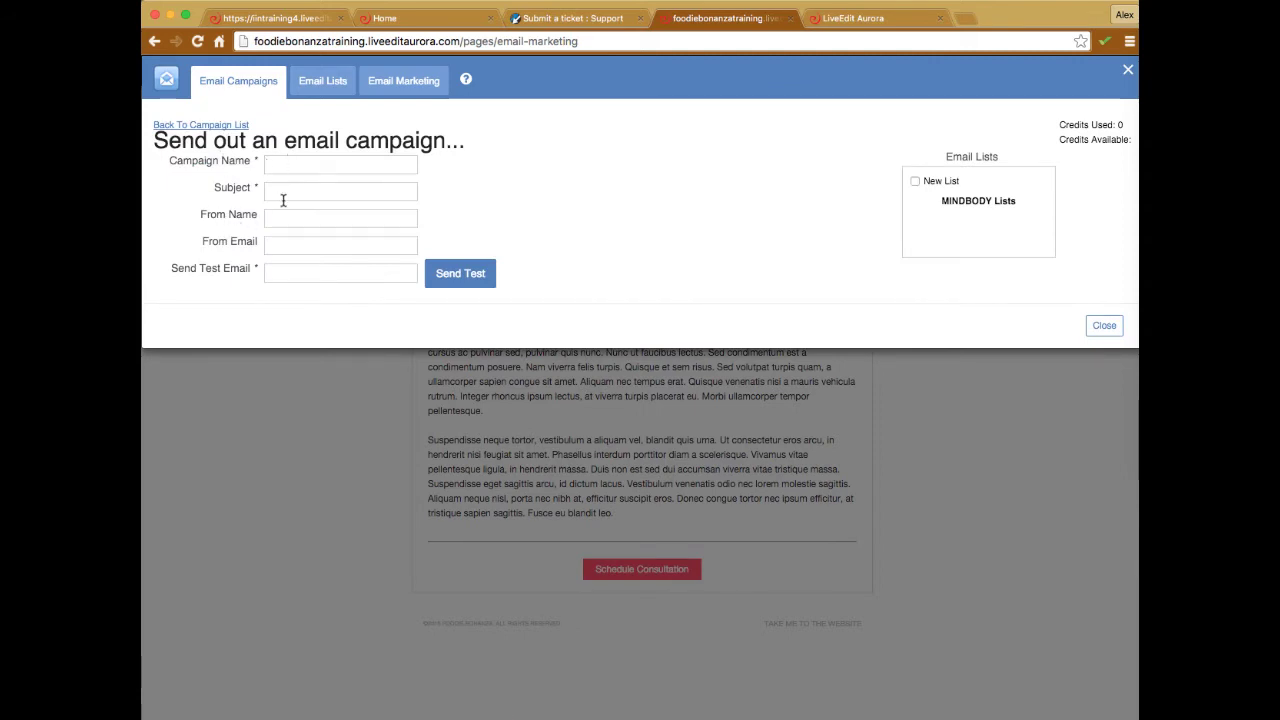
click(915, 182)
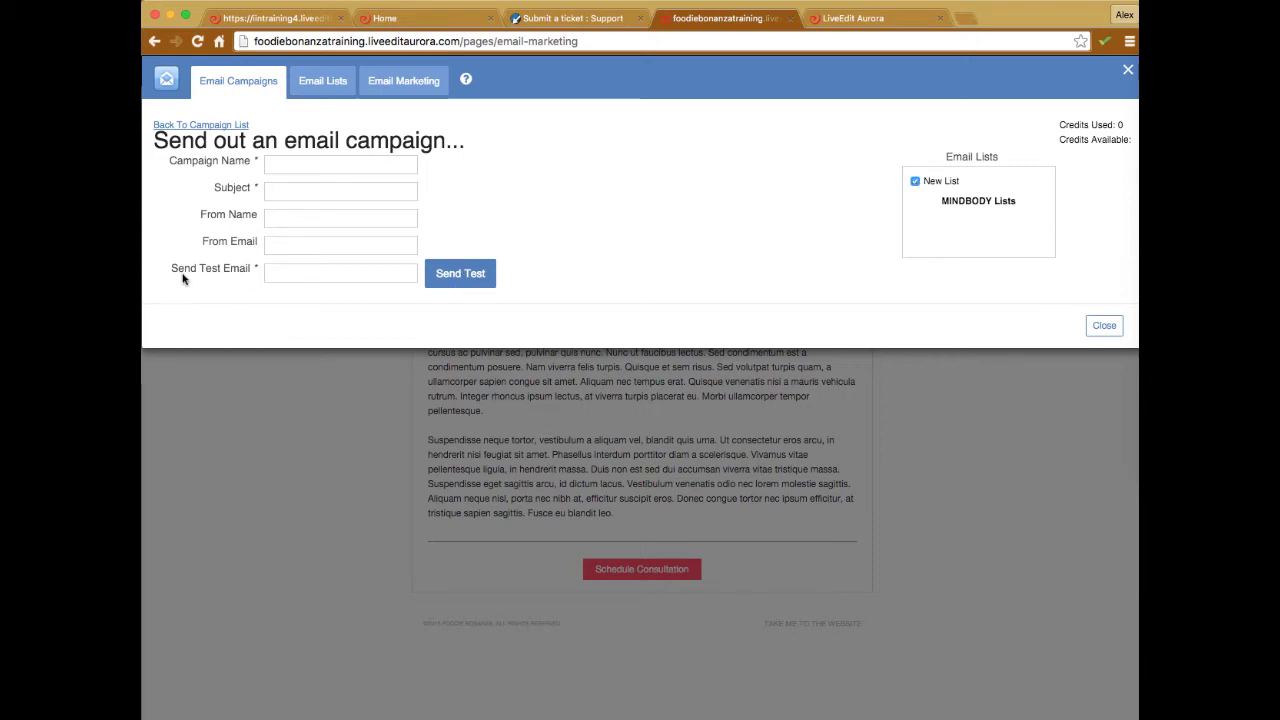
drag(171, 271, 262, 268)
click(298, 272)
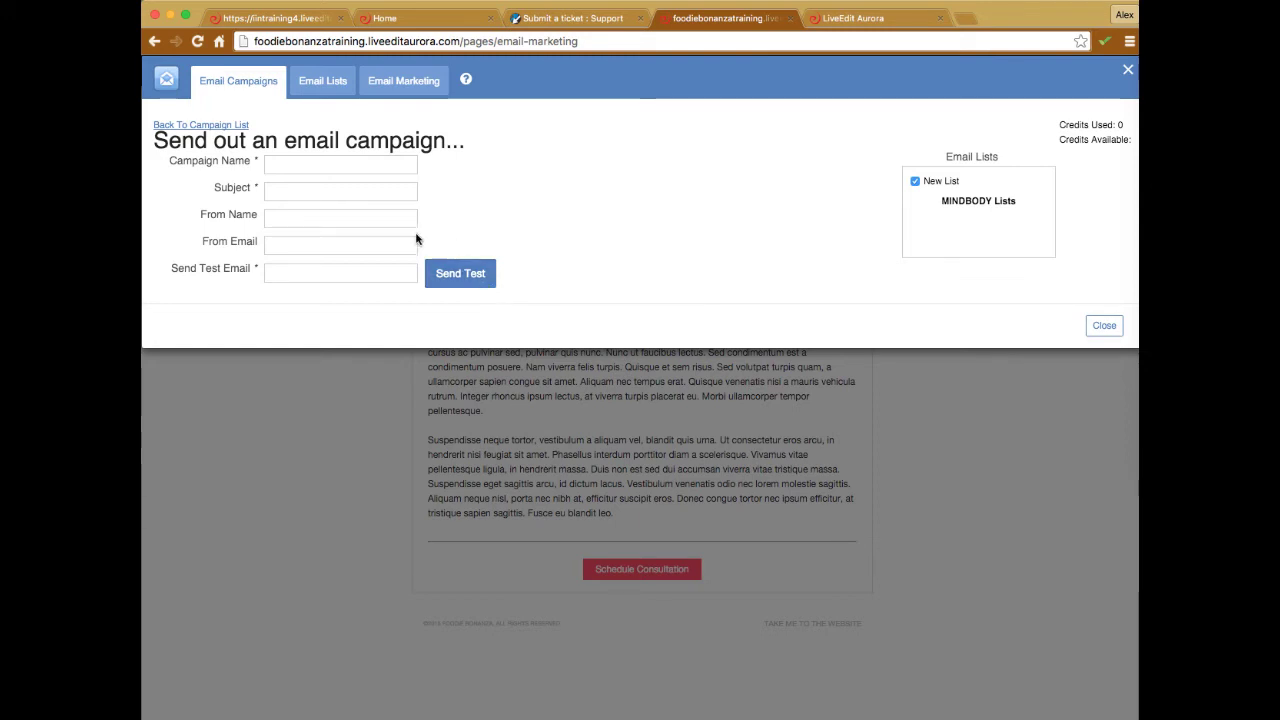
Return to the Email Marketing service and view the campaign statistics in its Overview section
click(850, 18)
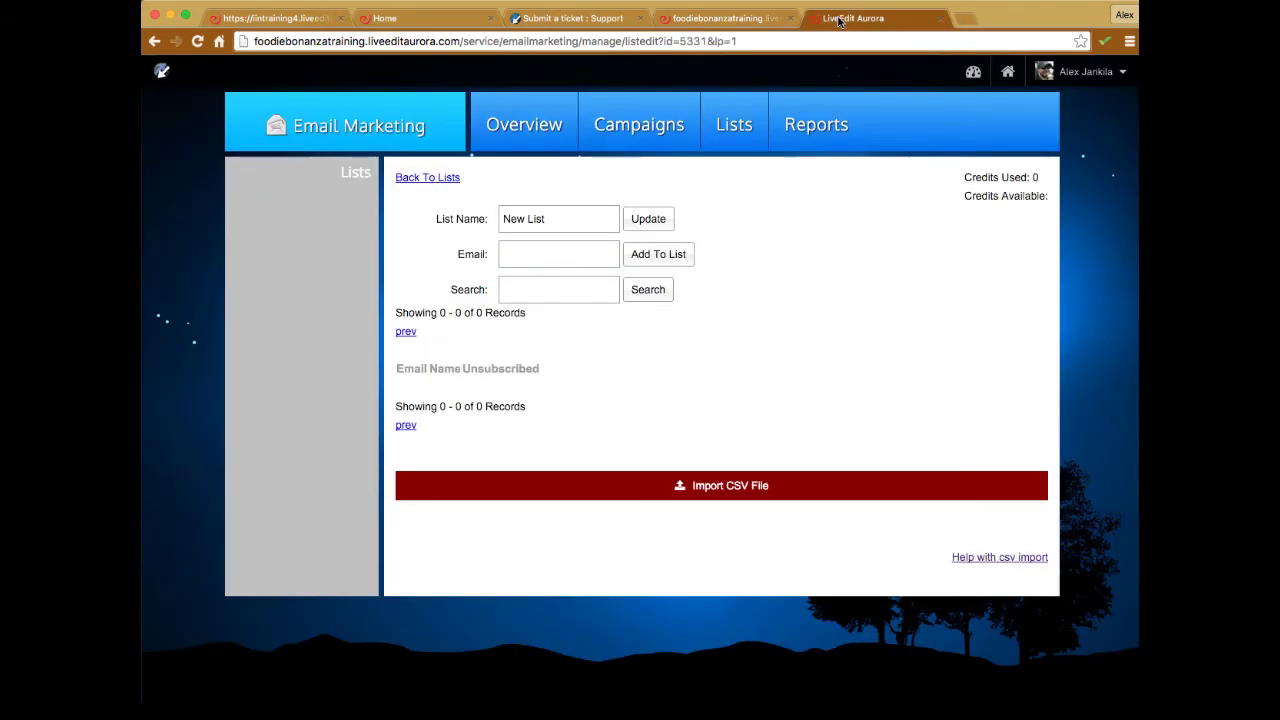
click(634, 134)
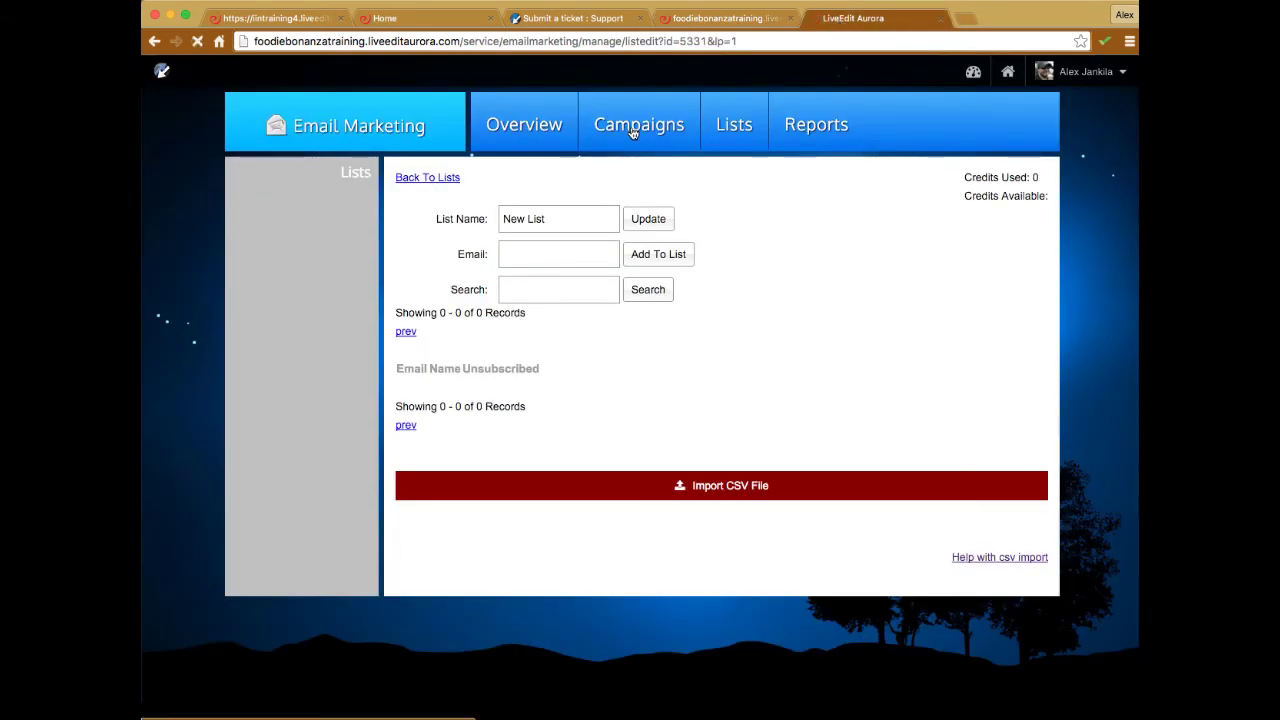
click(537, 131)
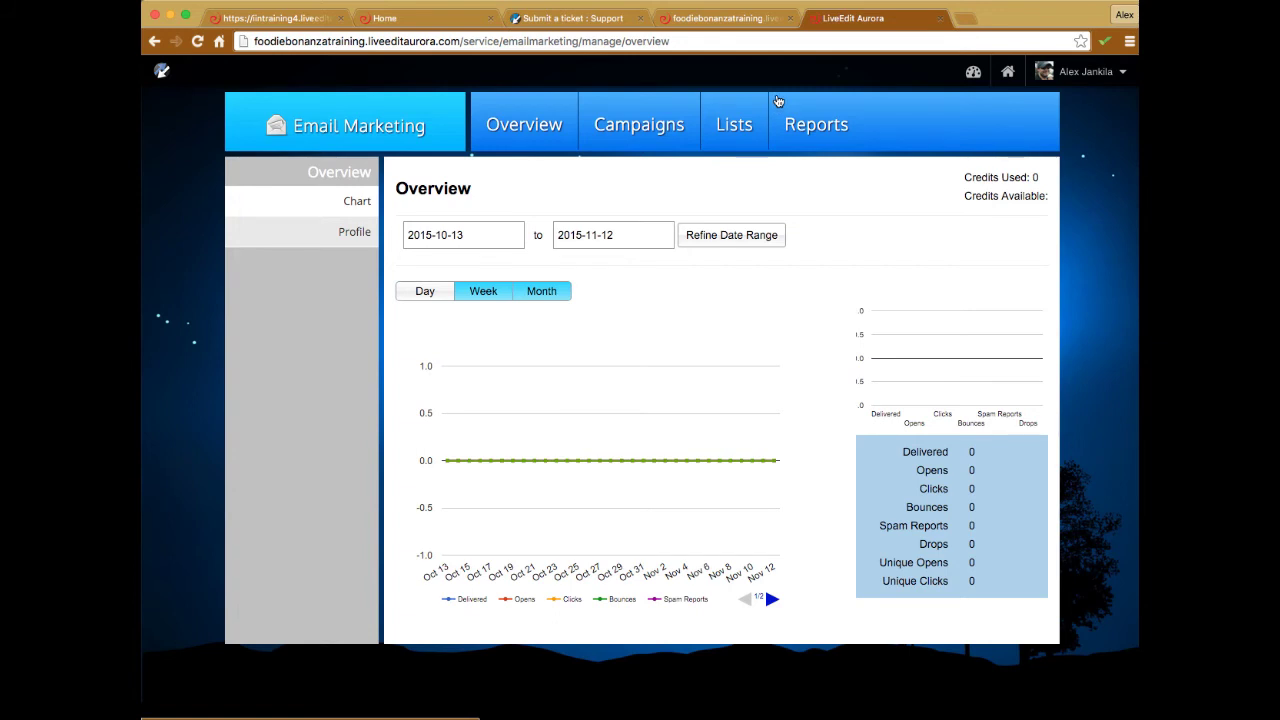
Revisit the iintraining4 home page and close the support ticket page, returning to the Foodie Bonanza campaign form
click(740, 20)
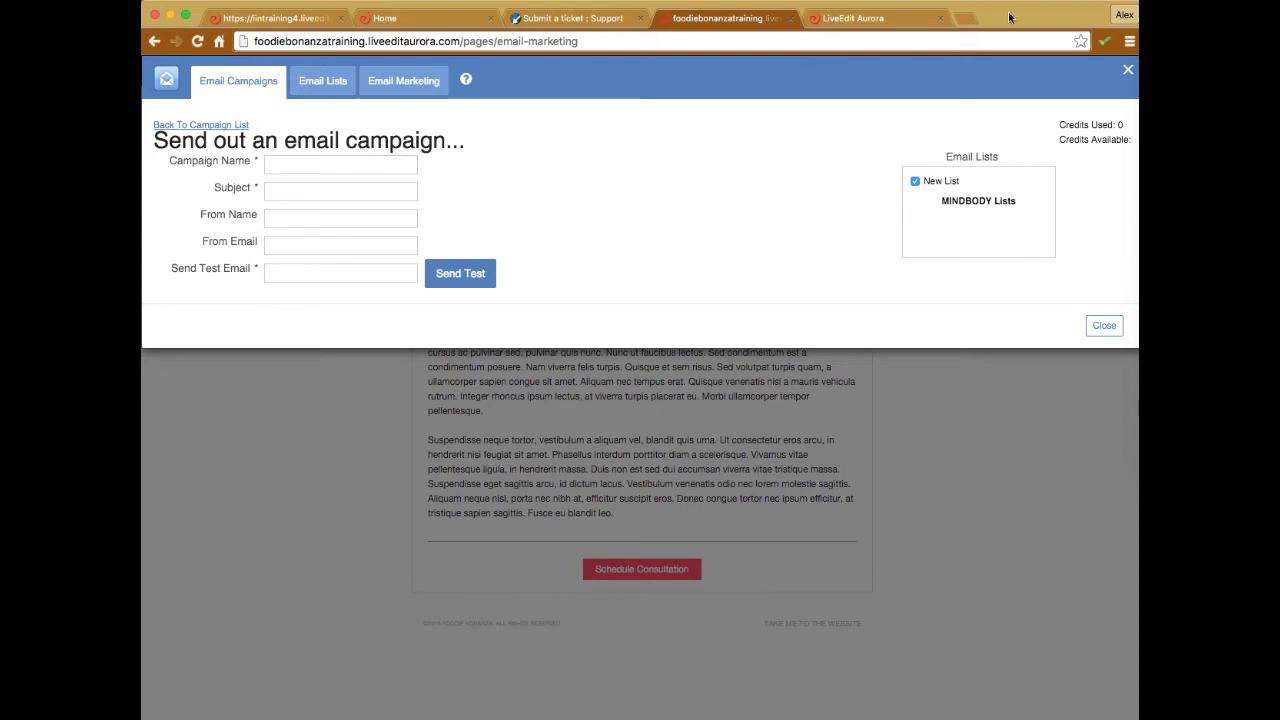
click(380, 20)
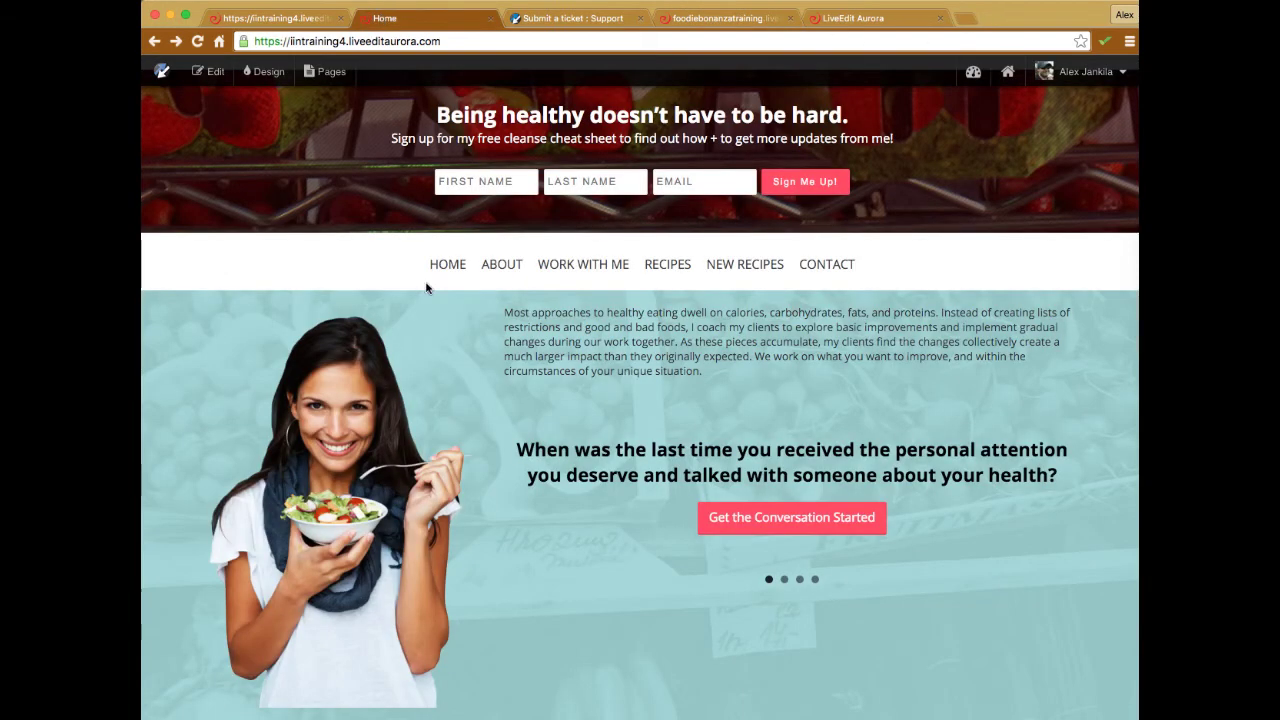
scroll(424, 285, up, 2)
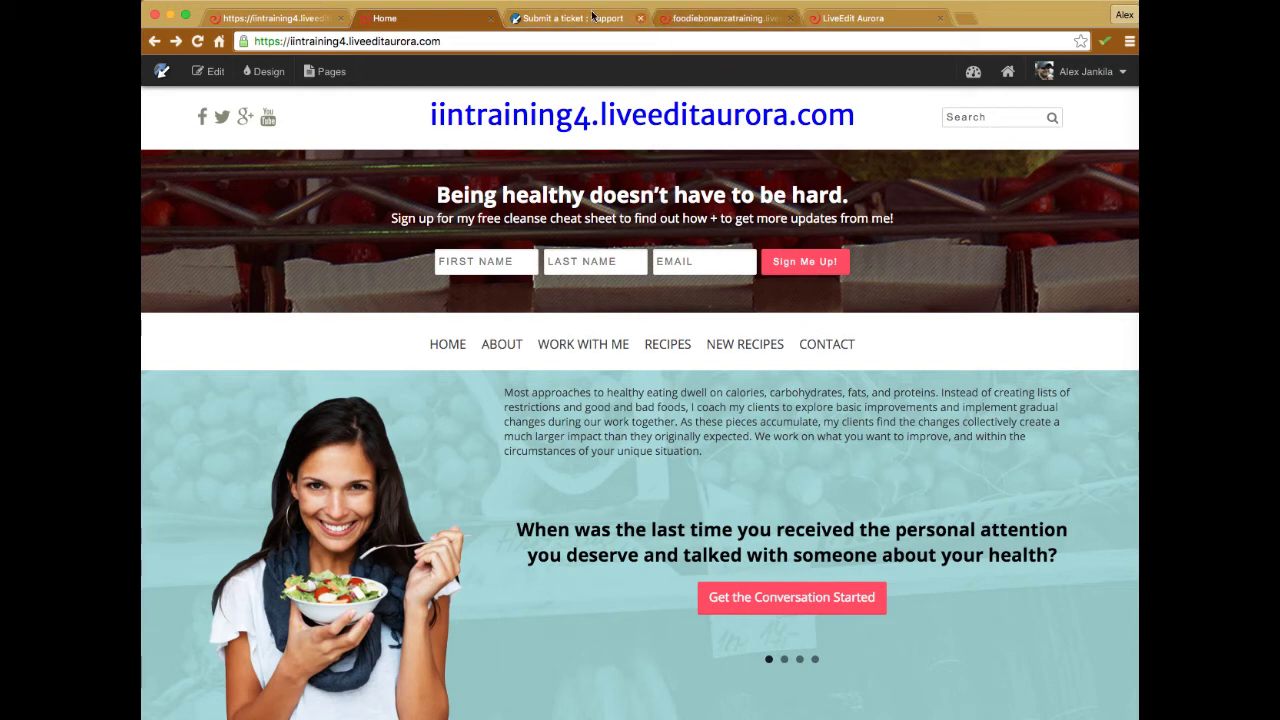
click(738, 18)
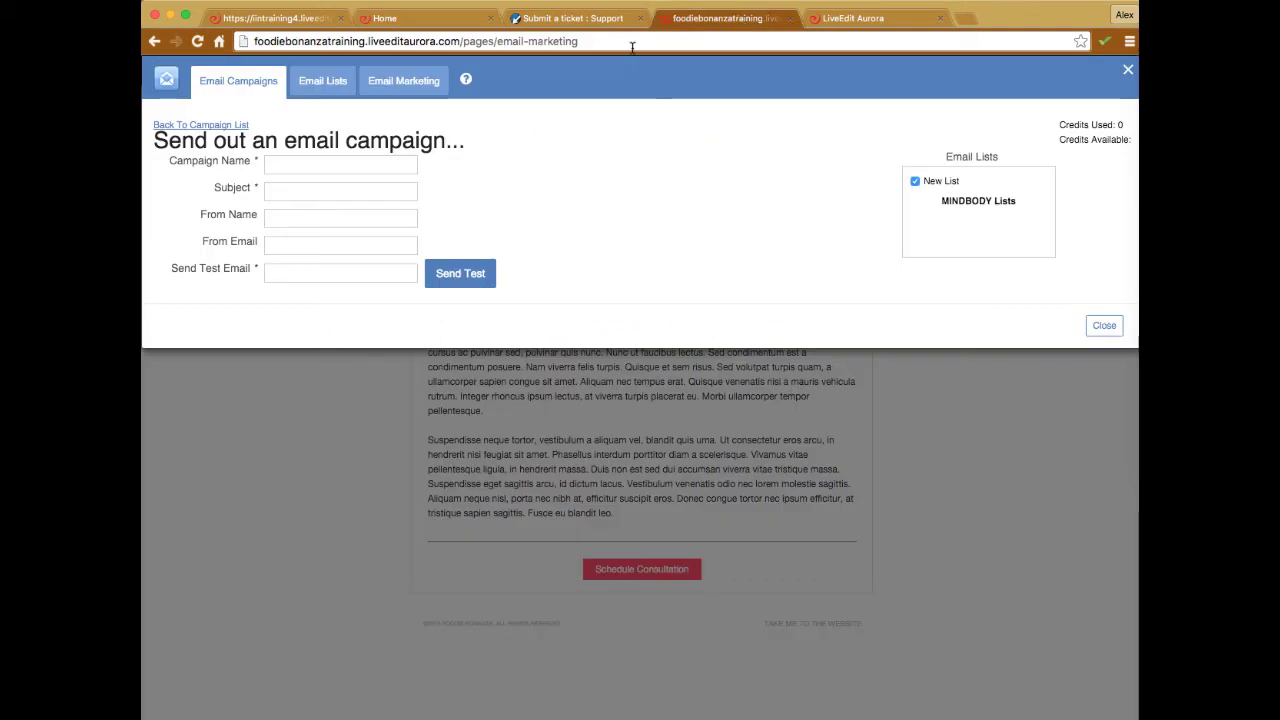
click(556, 20)
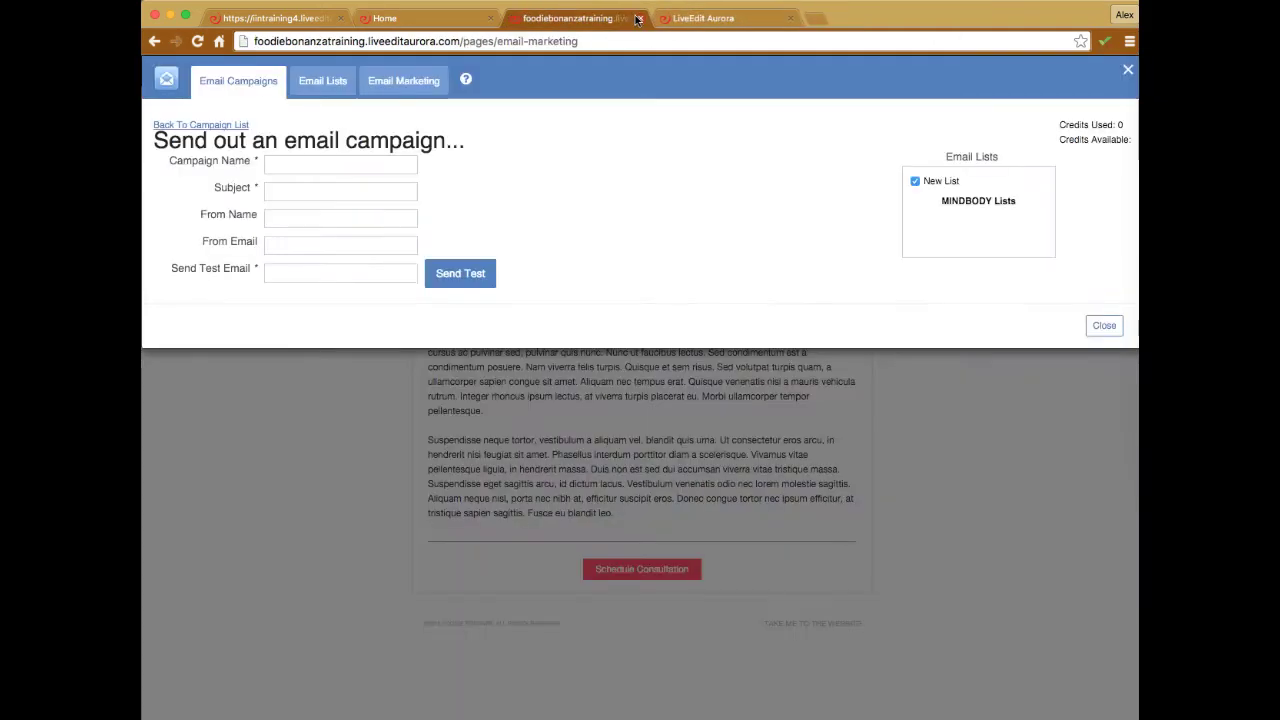
click(638, 18)
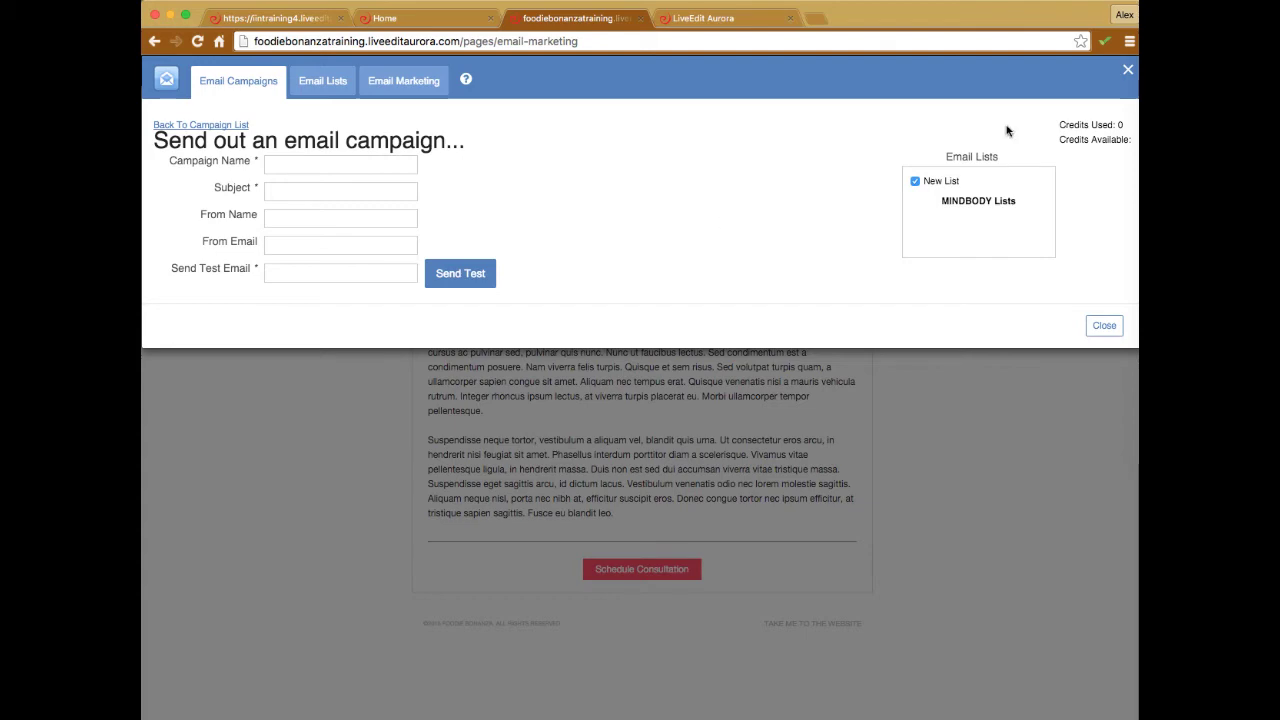
Close the email campaign form and open the Foodie Bonanza site's home page
click(1129, 73)
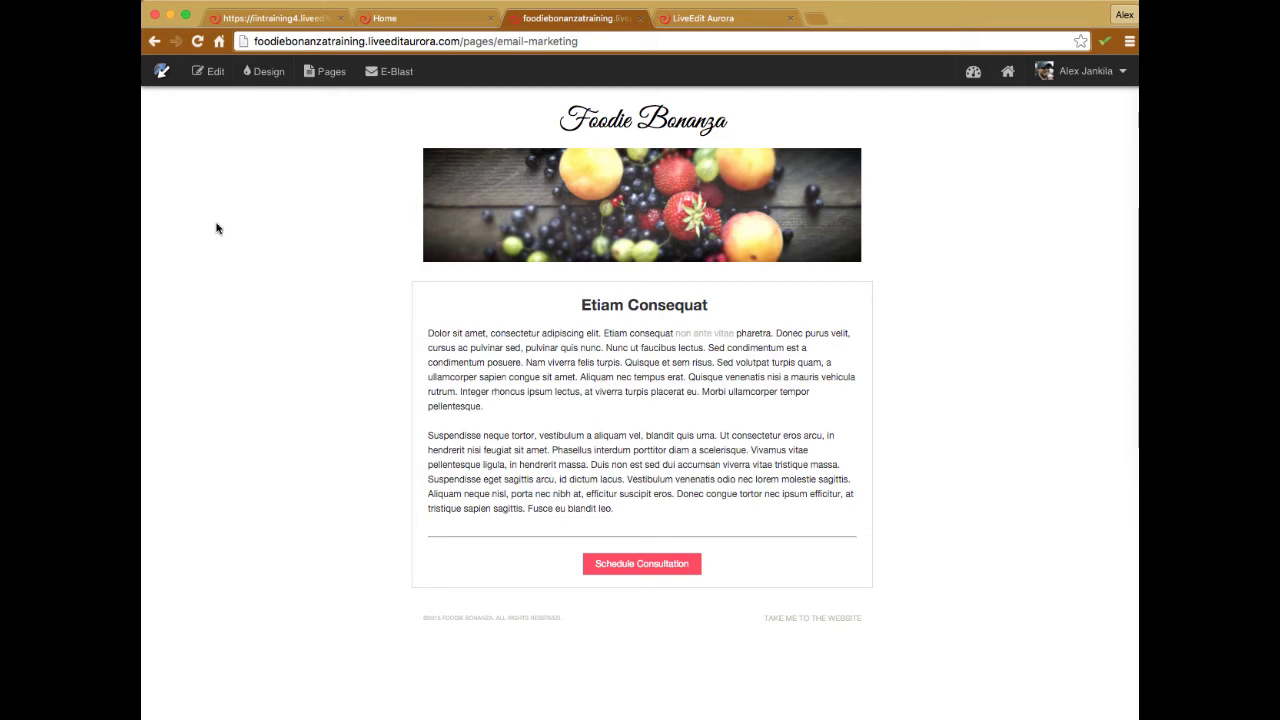
scroll(235, 220, up, 2)
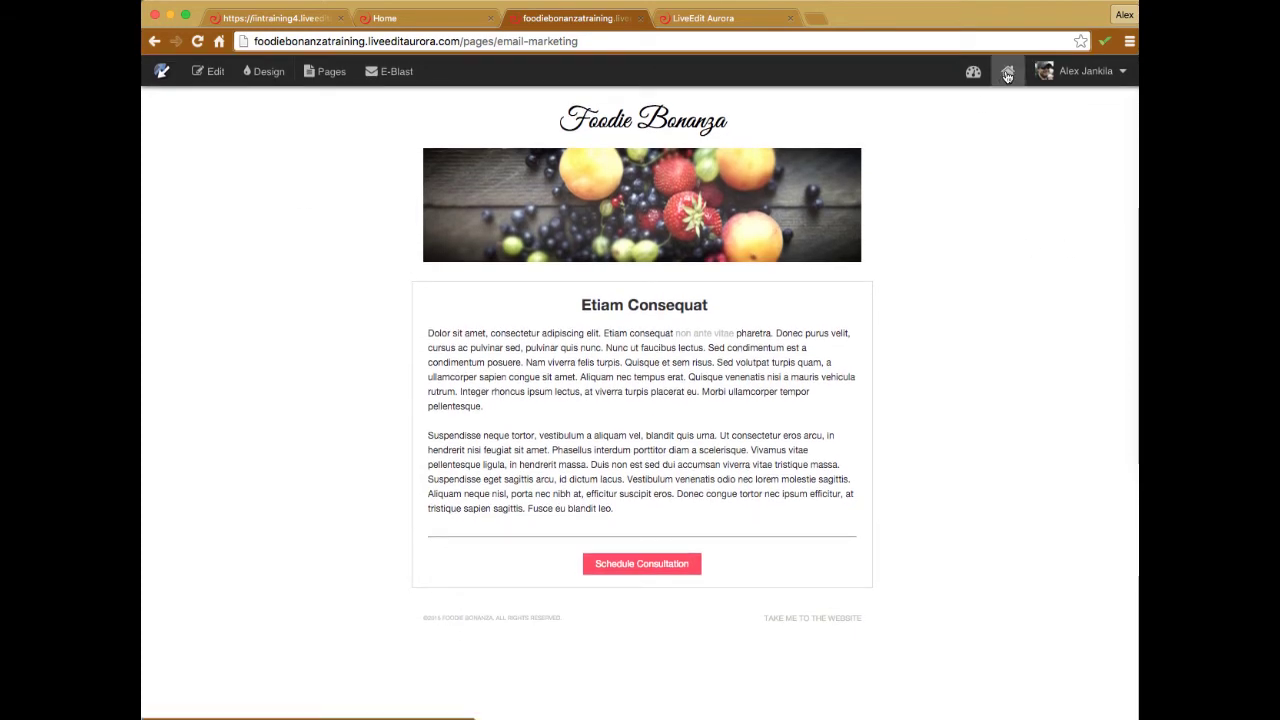
click(1007, 74)
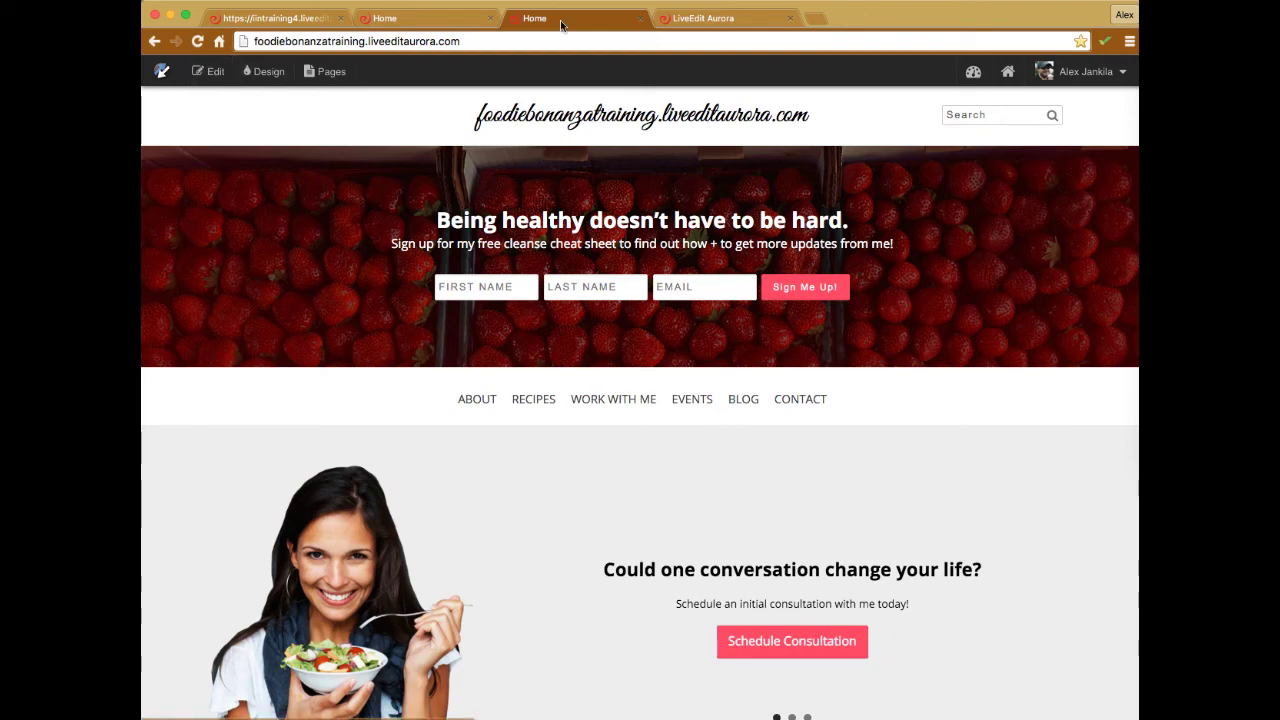
Inspect which form is placed in the home page's header sign-up area, and leave edit mode without changing it
click(208, 71)
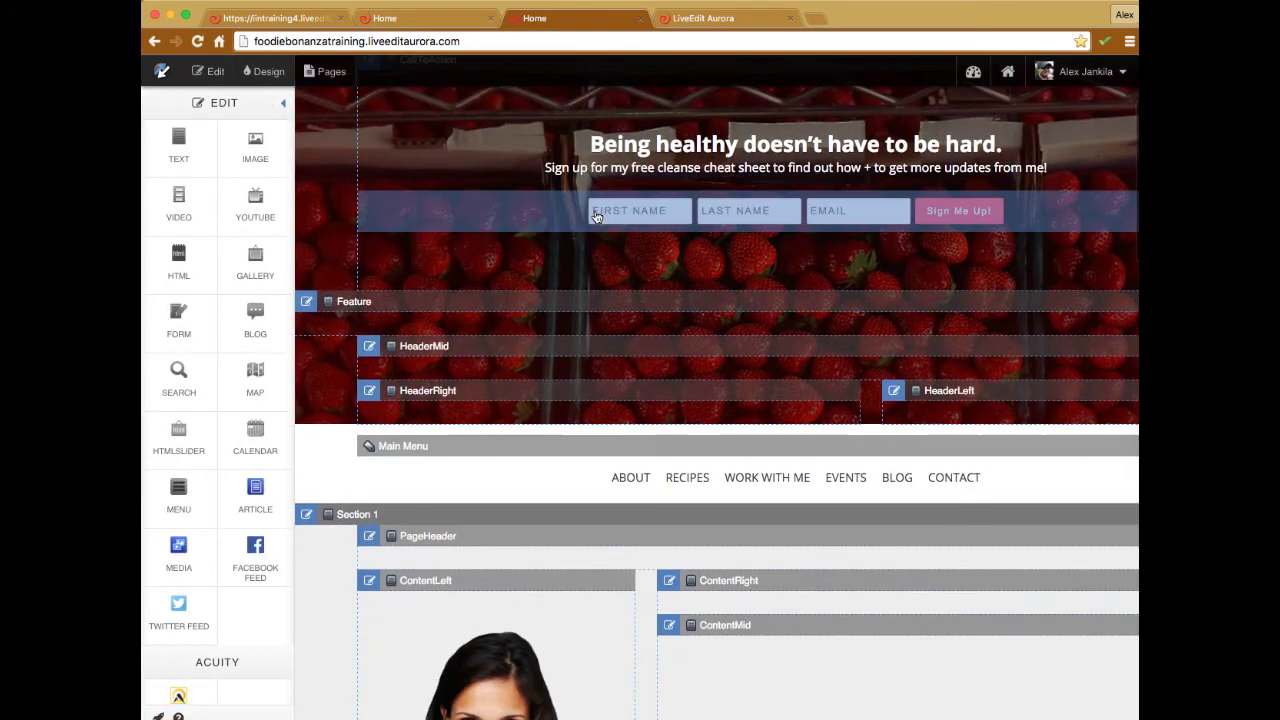
double_click(665, 225)
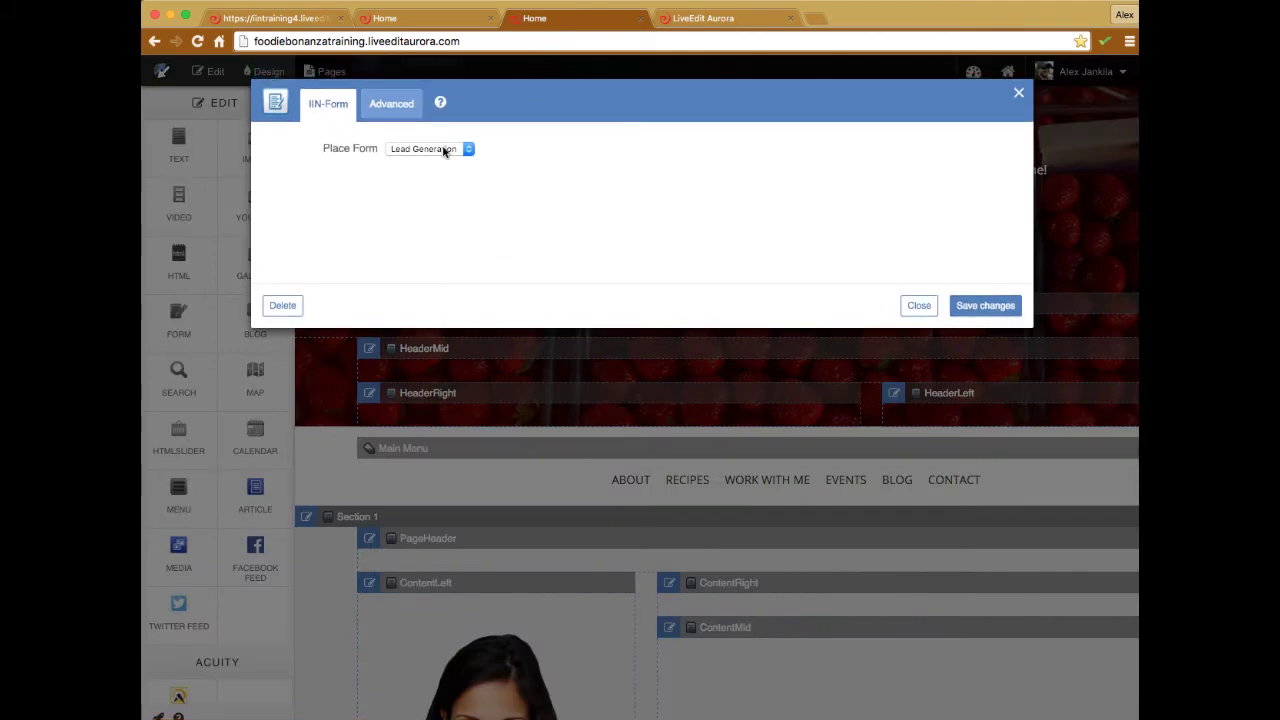
click(1019, 93)
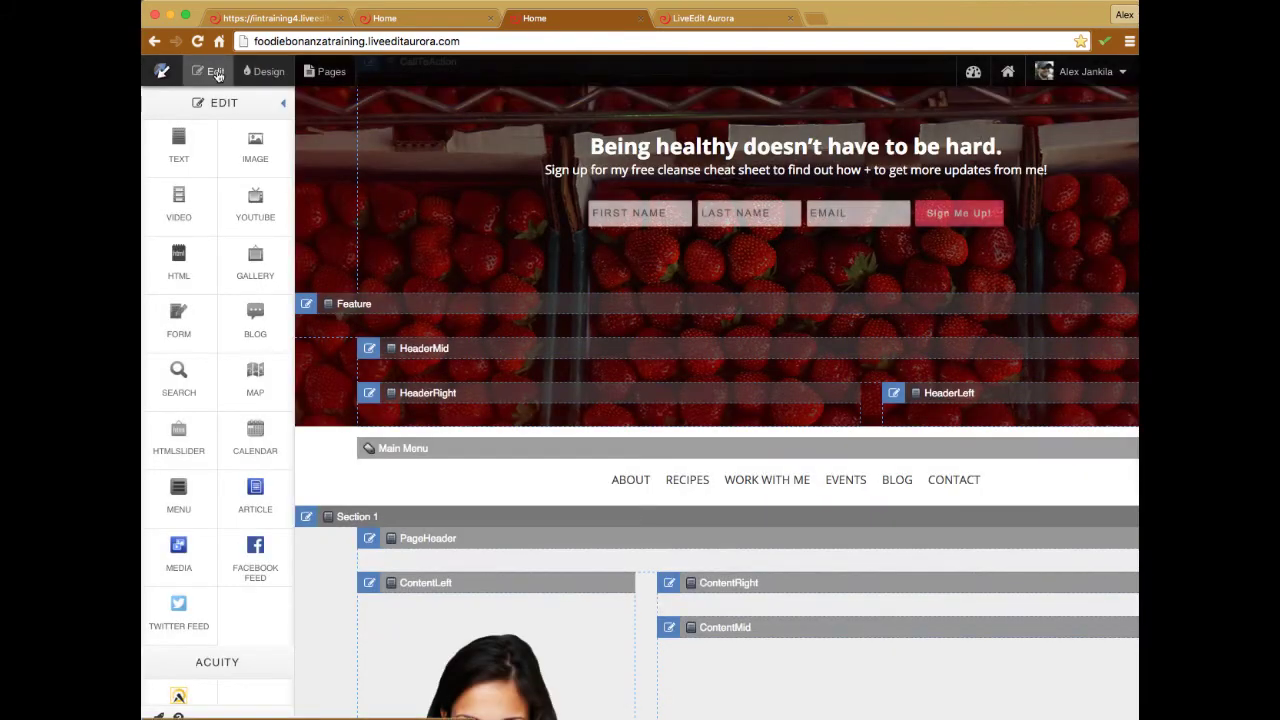
click(212, 75)
scroll(871, 275, up, 3)
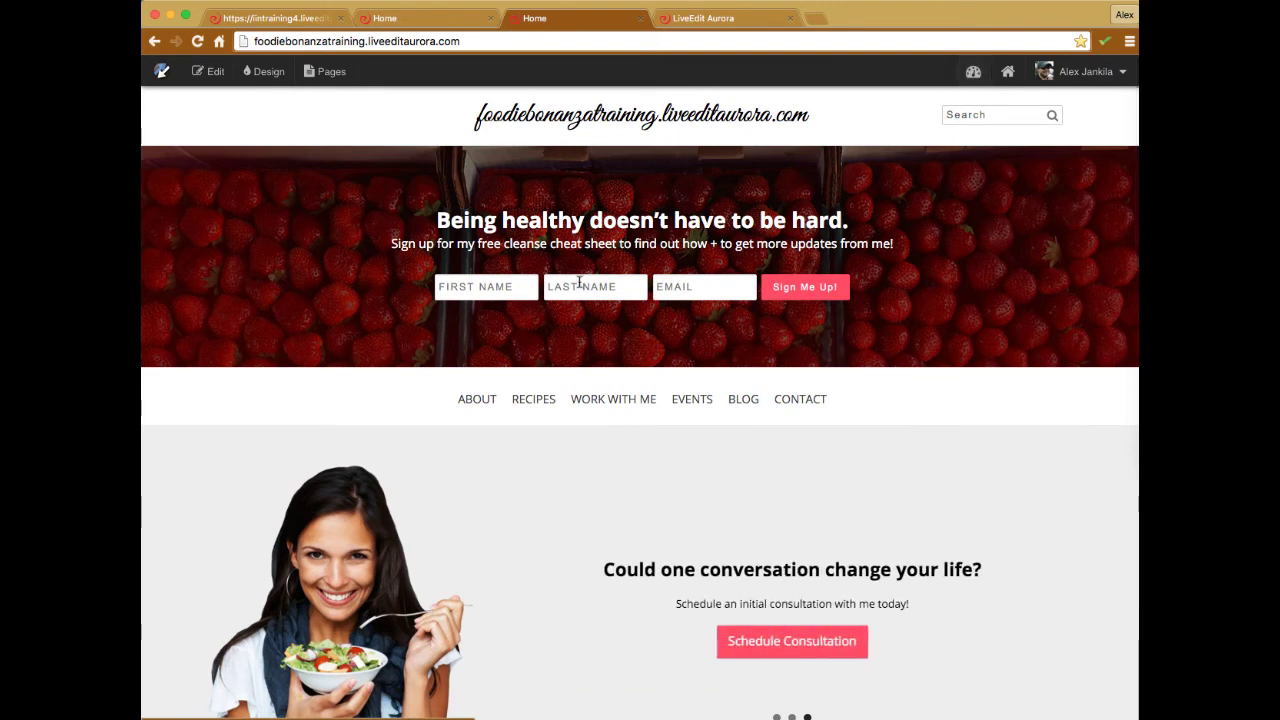
Open the Lead Generation form for editing in the IIN Forms app from the site dashboard
click(973, 73)
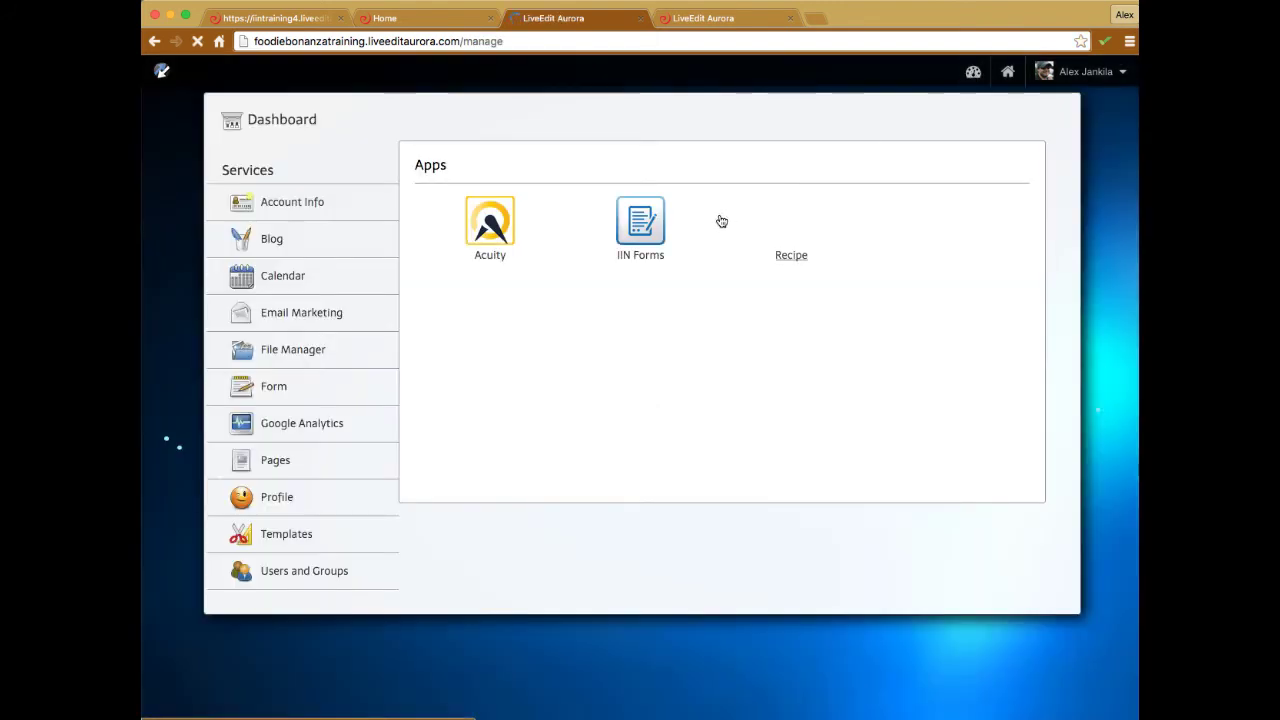
click(641, 222)
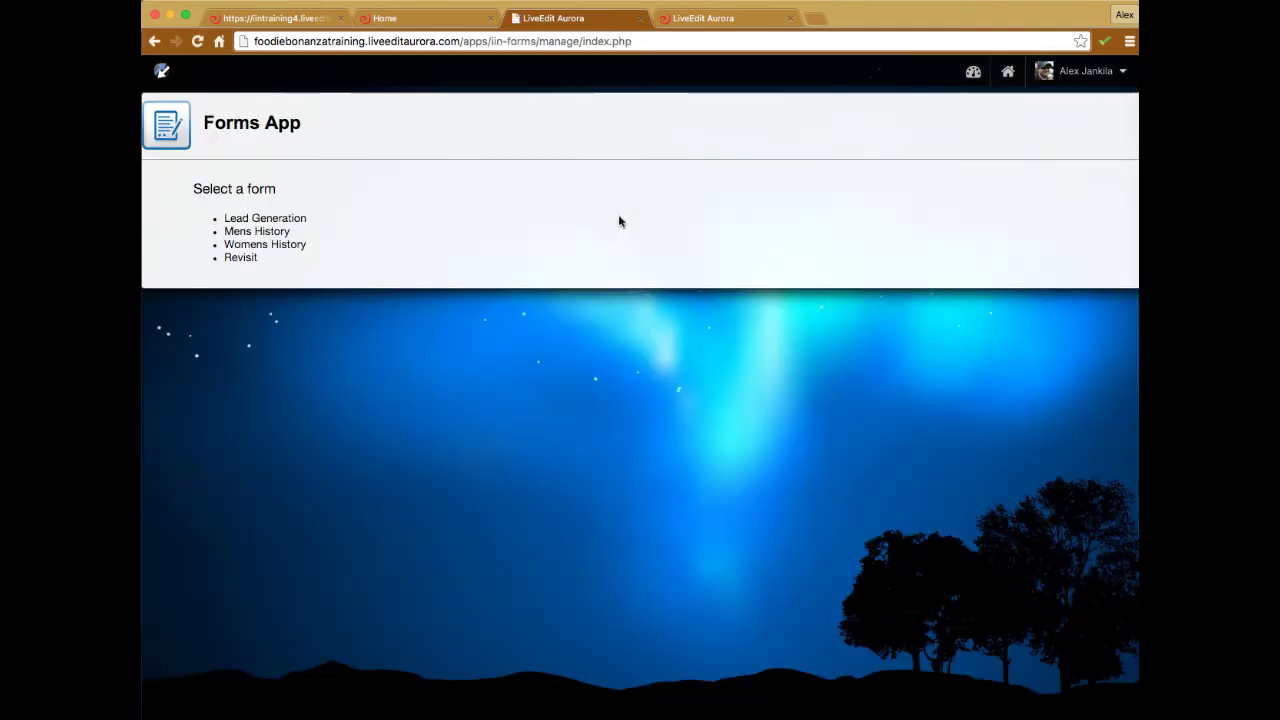
click(295, 222)
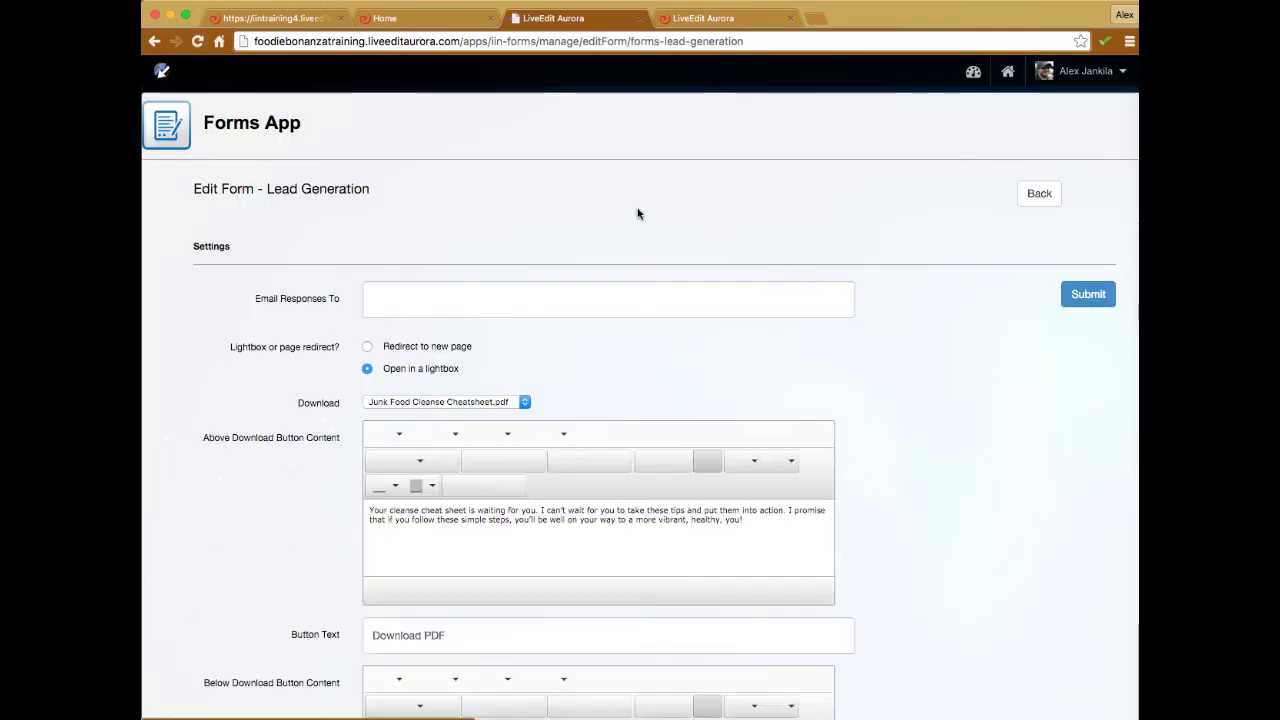
scroll(641, 212, down, 2)
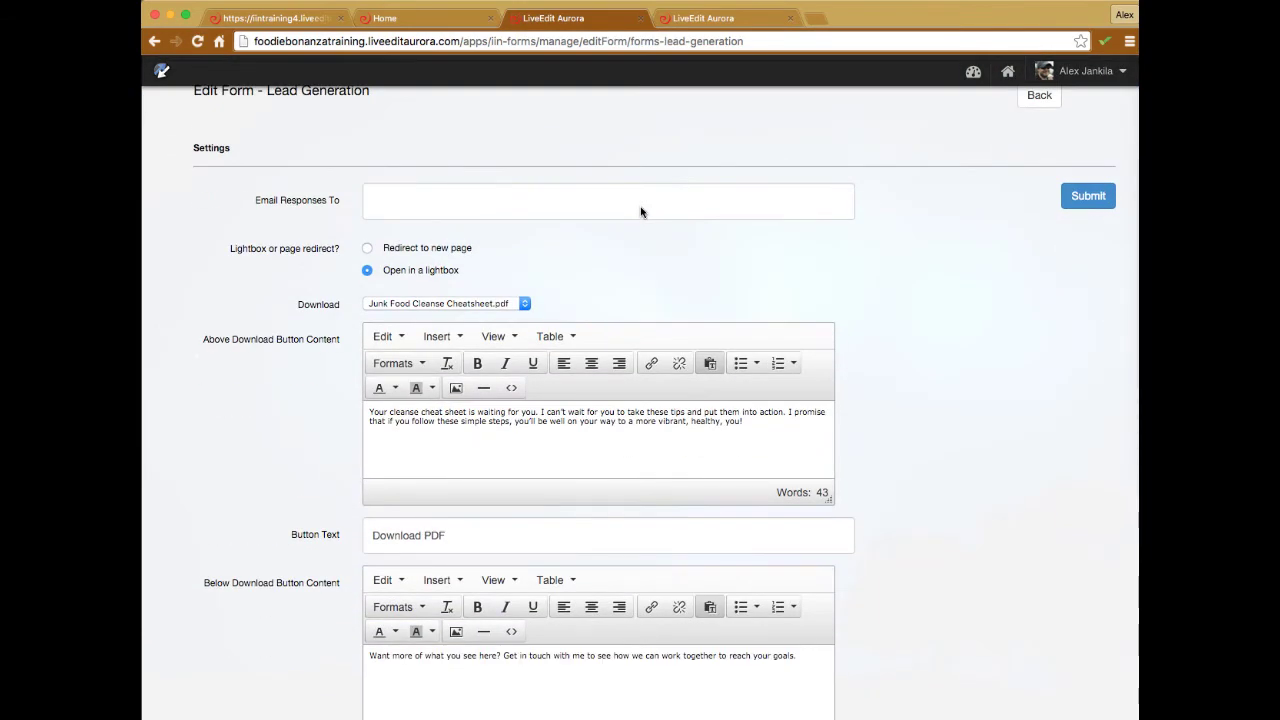
Examine the form's Email Responses To setting and the cheat sheets offered as its download
drag(250, 202, 346, 203)
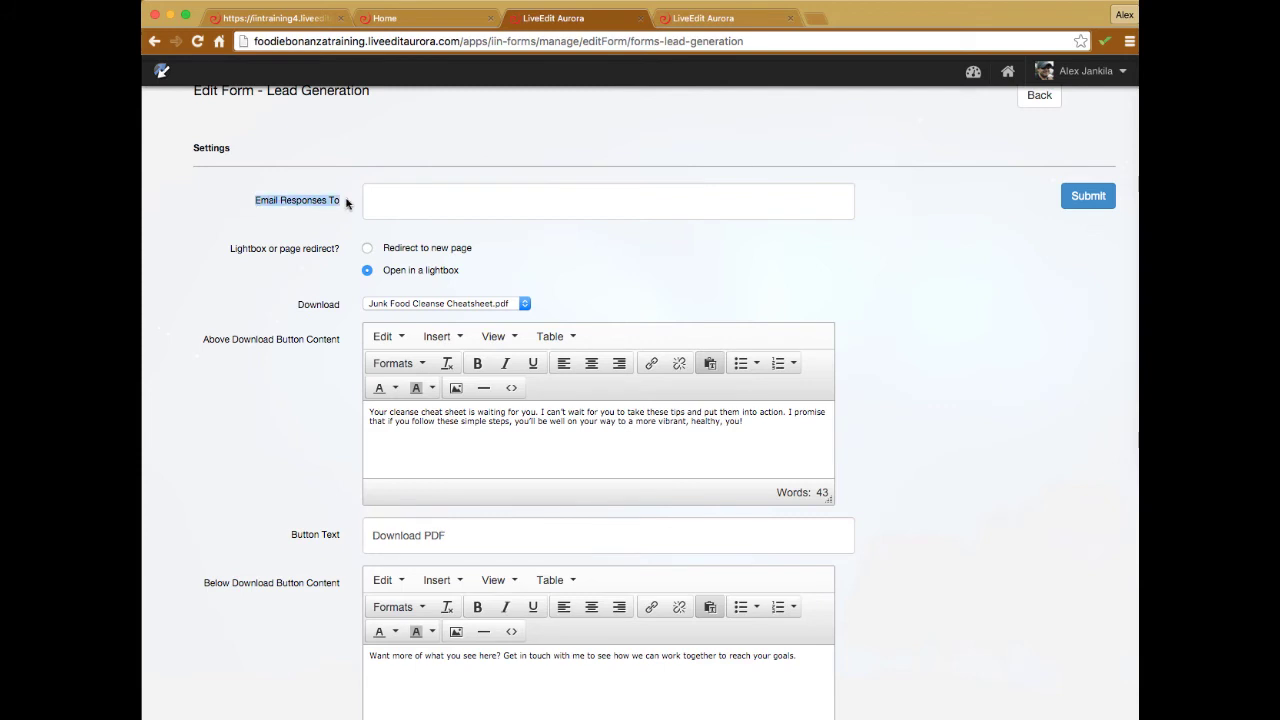
click(416, 200)
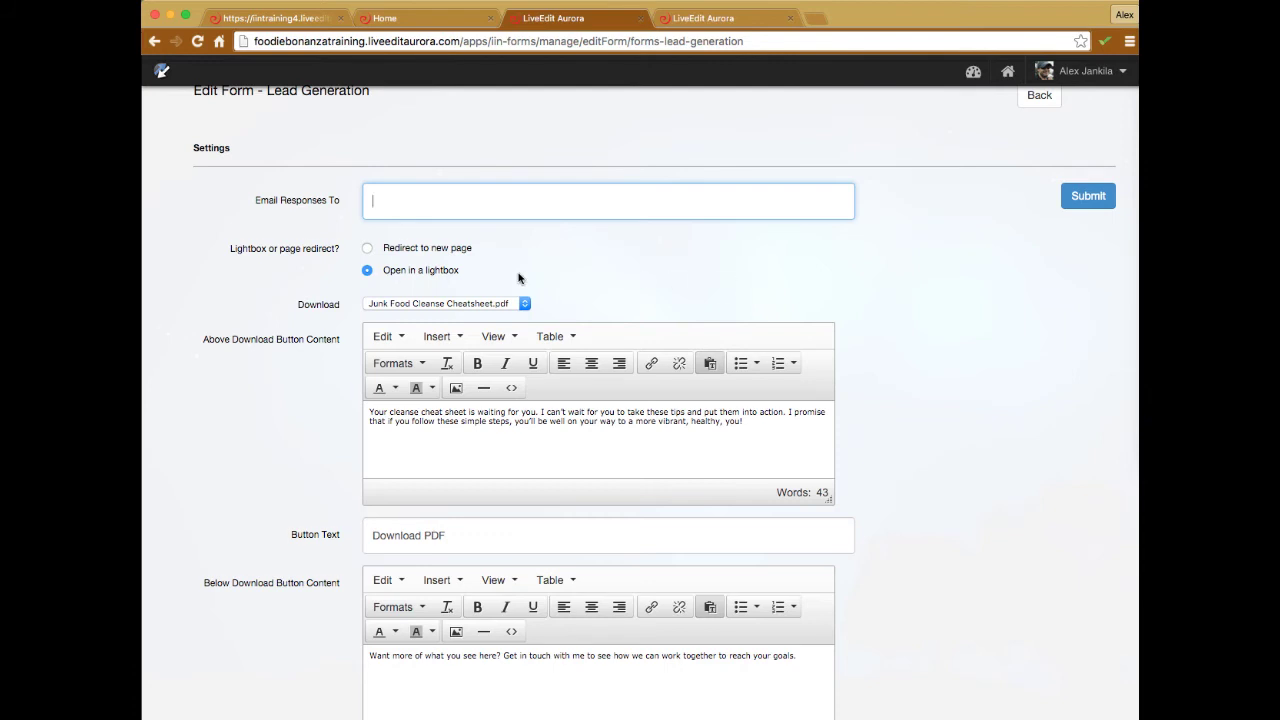
scroll(271, 330, down, 2)
click(473, 212)
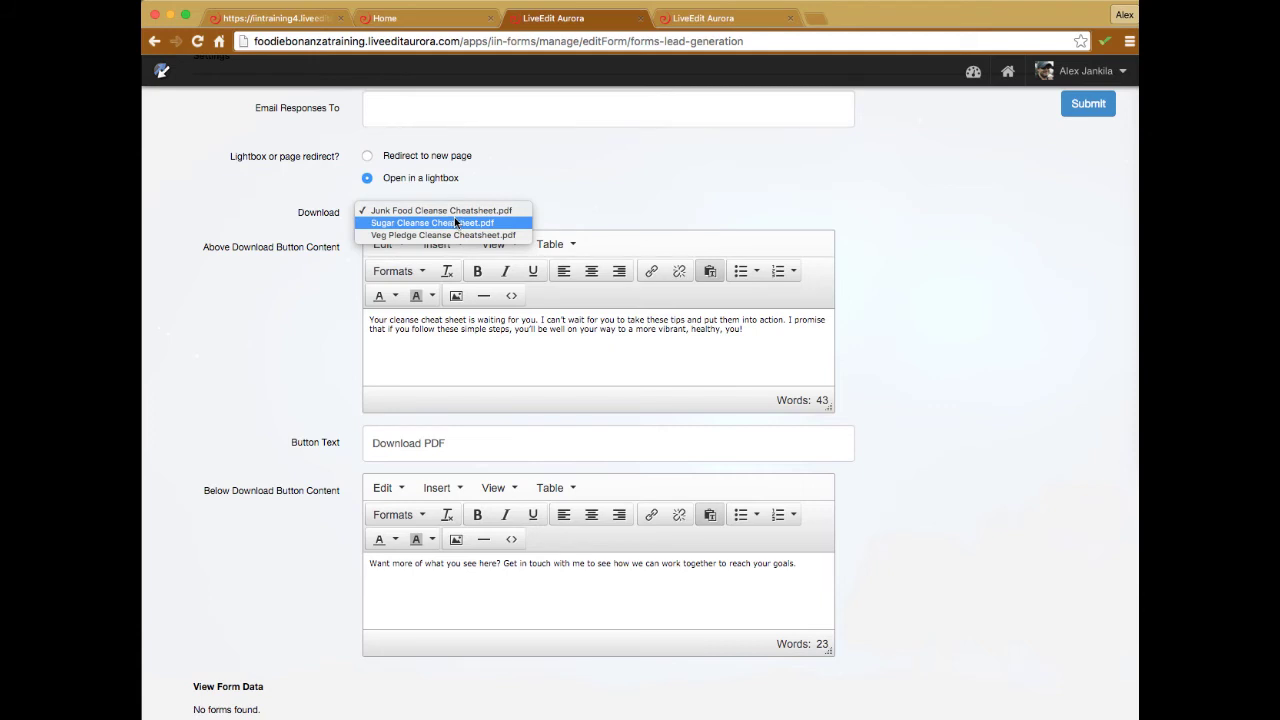
click(705, 194)
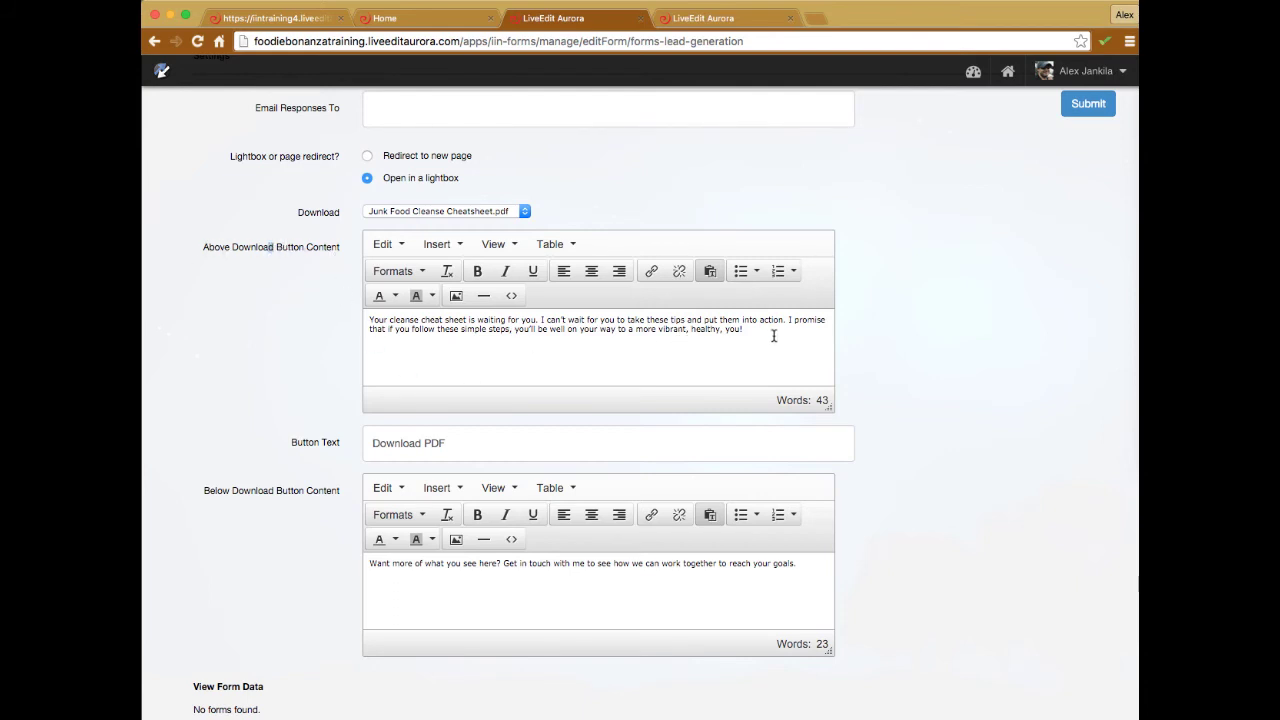
Review the content above the download button, the button text and the form data section, comparing with the iintraining4 home page's sign-up form
drag(771, 334, 423, 313)
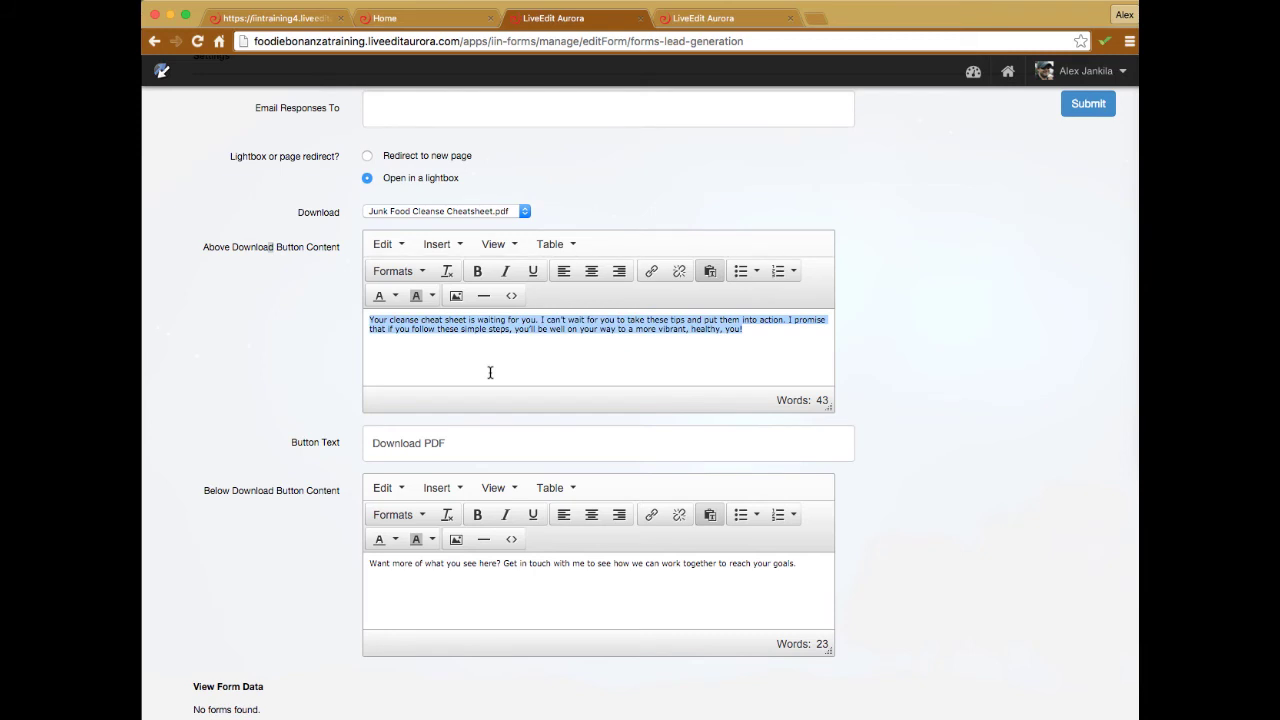
click(410, 18)
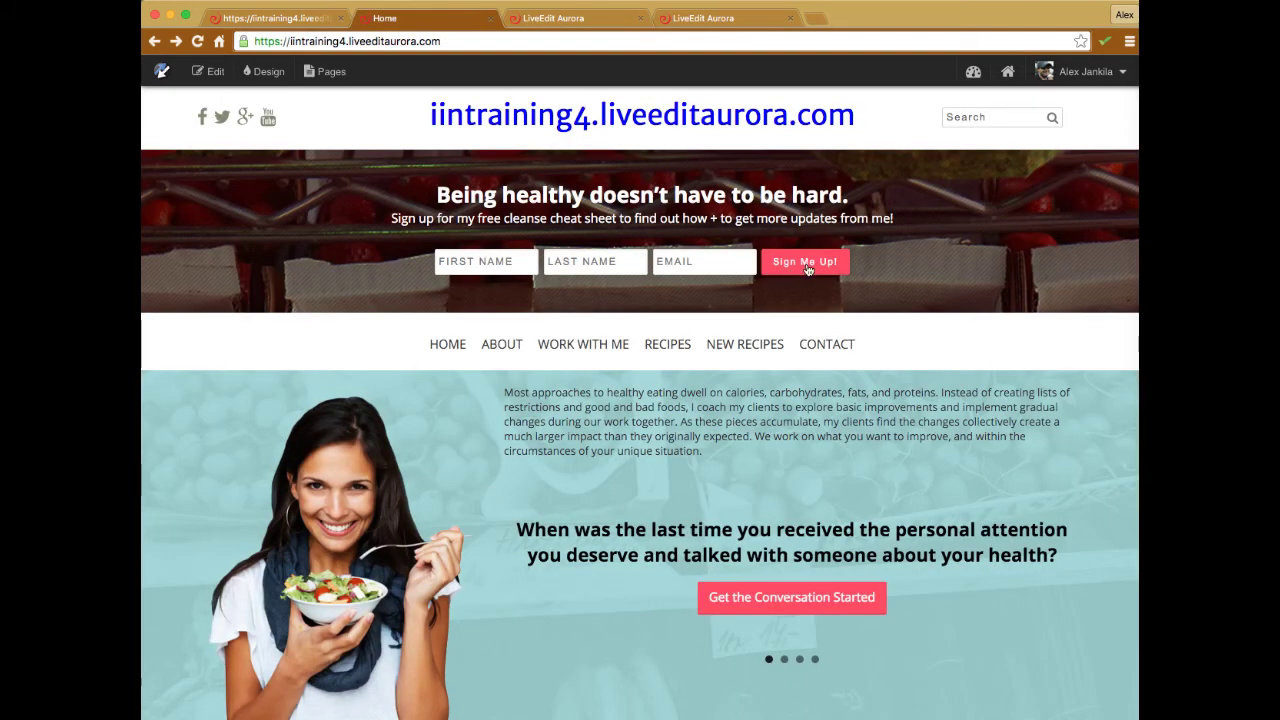
click(553, 20)
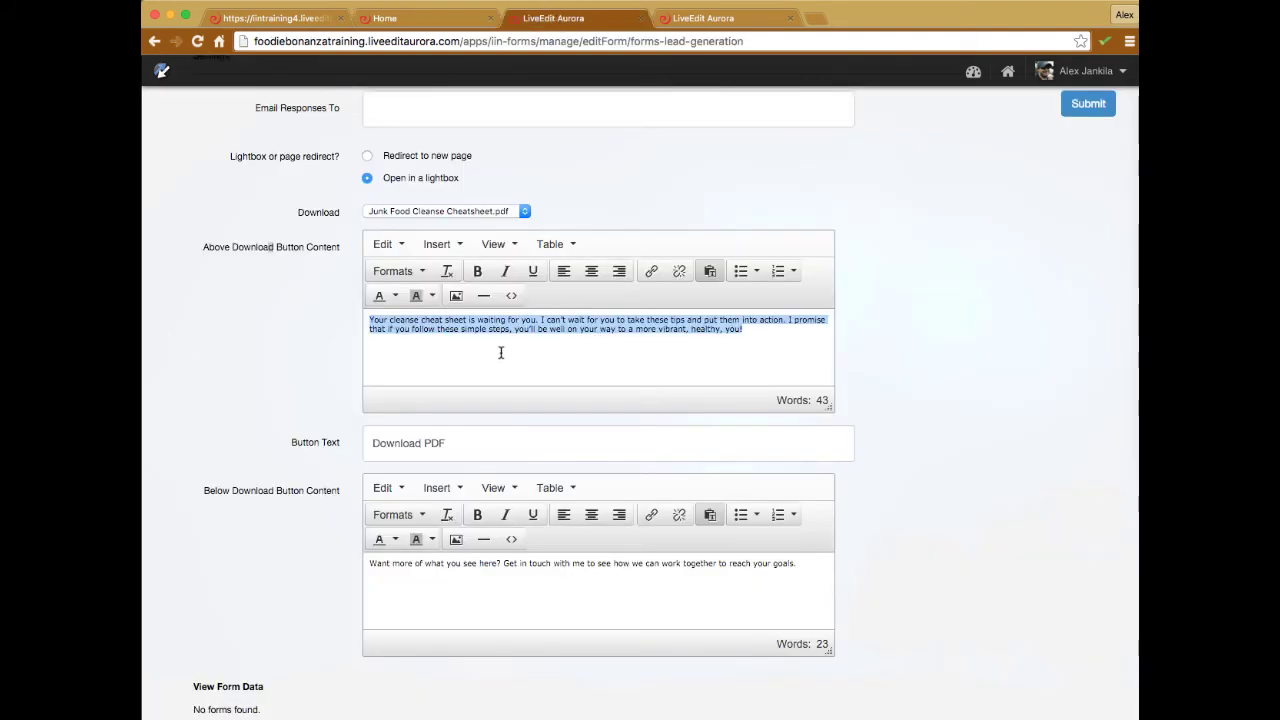
drag(369, 321, 768, 329)
drag(457, 443, 365, 443)
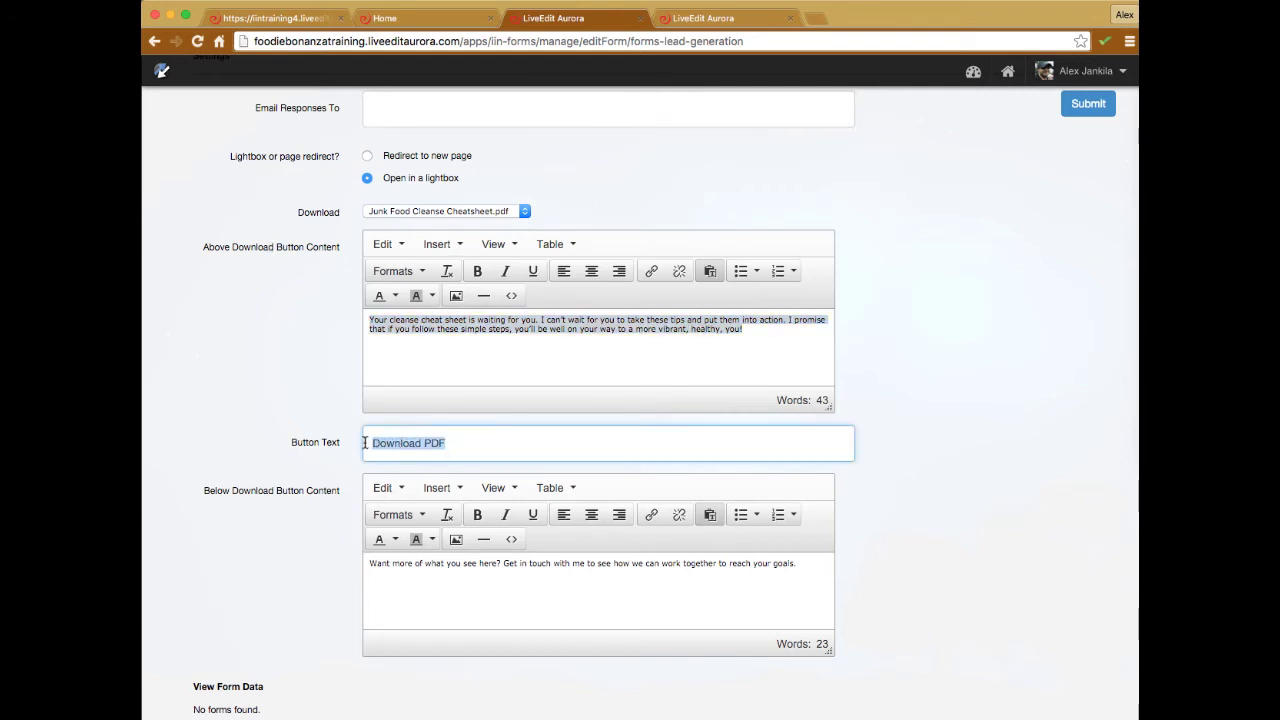
click(309, 375)
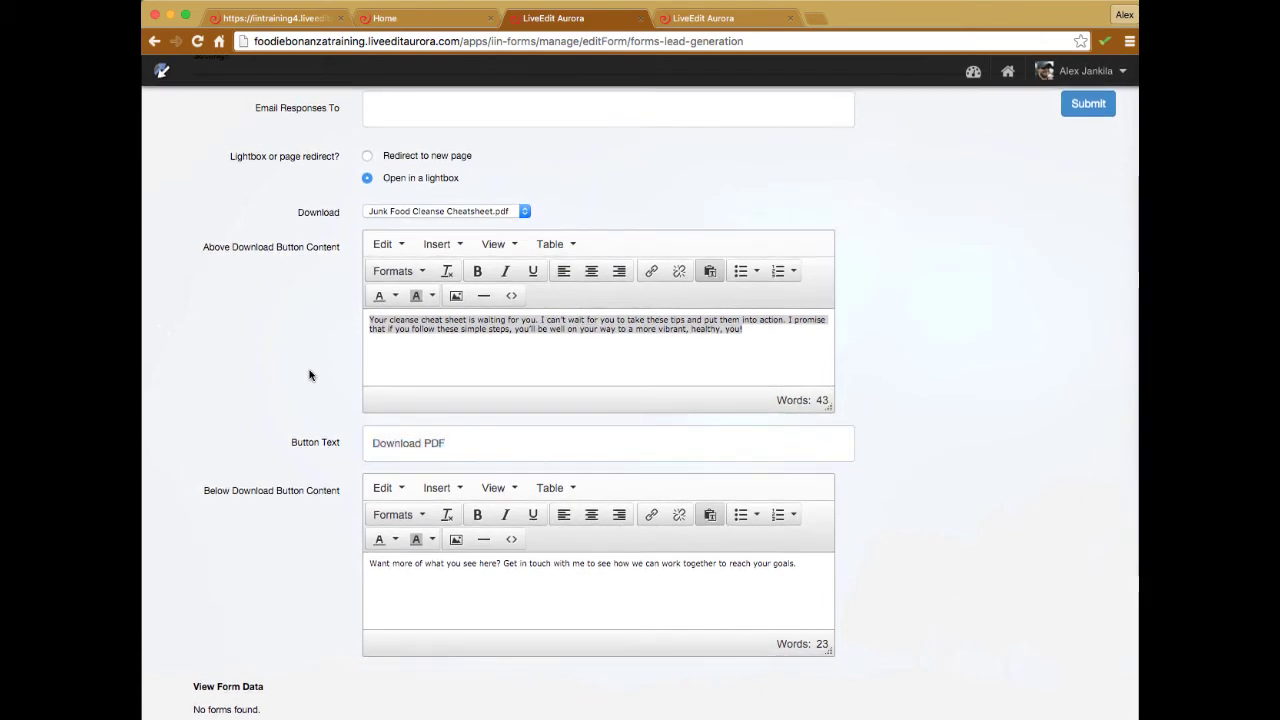
scroll(309, 375, down, 2)
drag(195, 711, 318, 713)
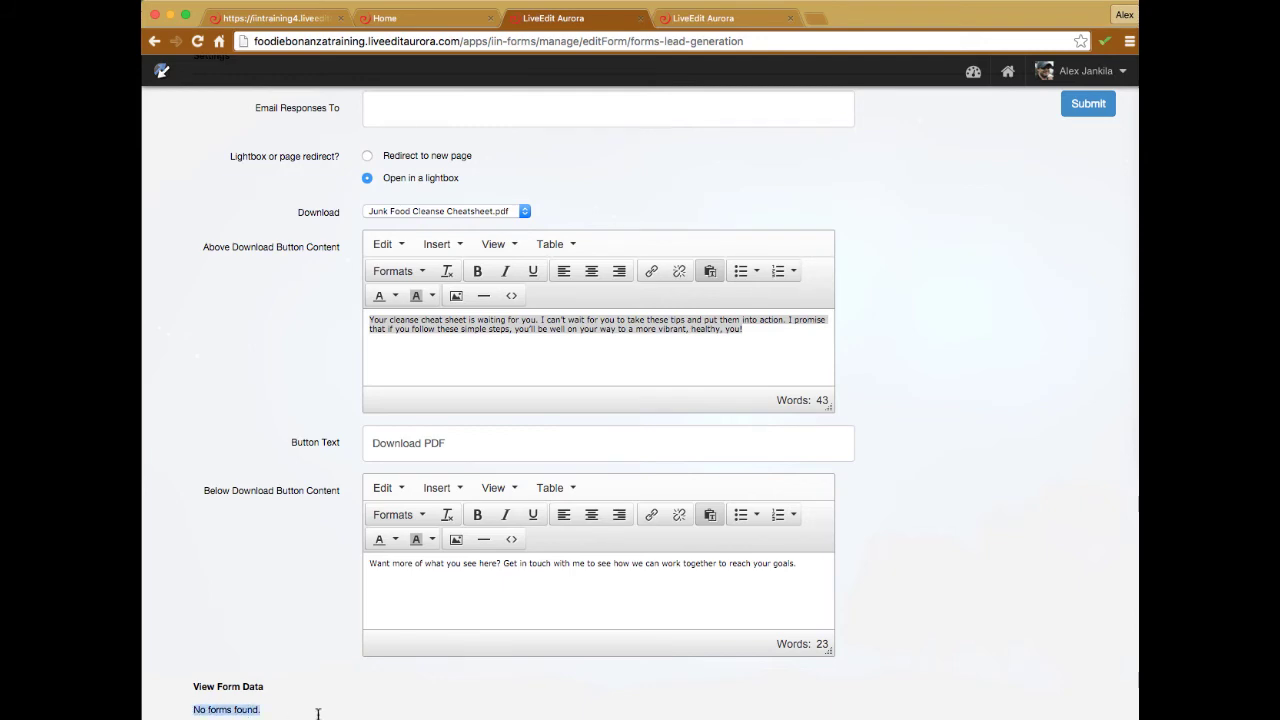
scroll(997, 410, up, 5)
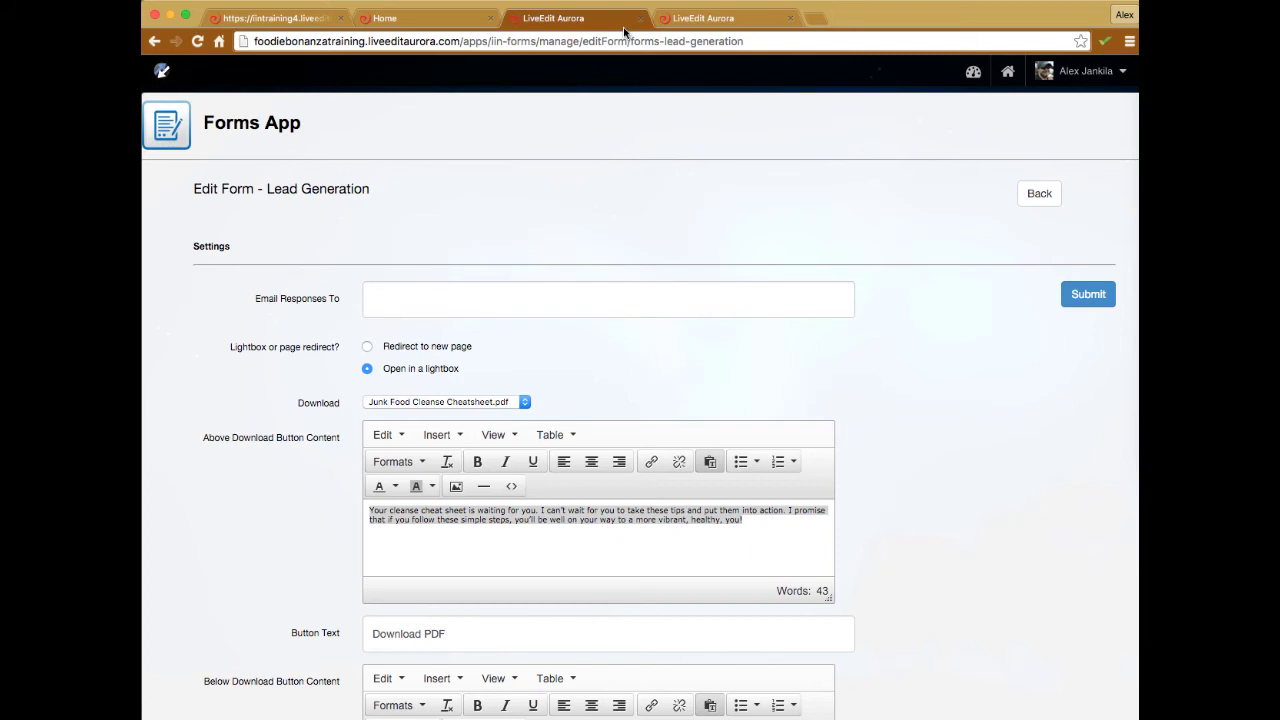
Open the Help support site, look through the Forms articles under IIN Apps, and return to the support home page
click(1085, 71)
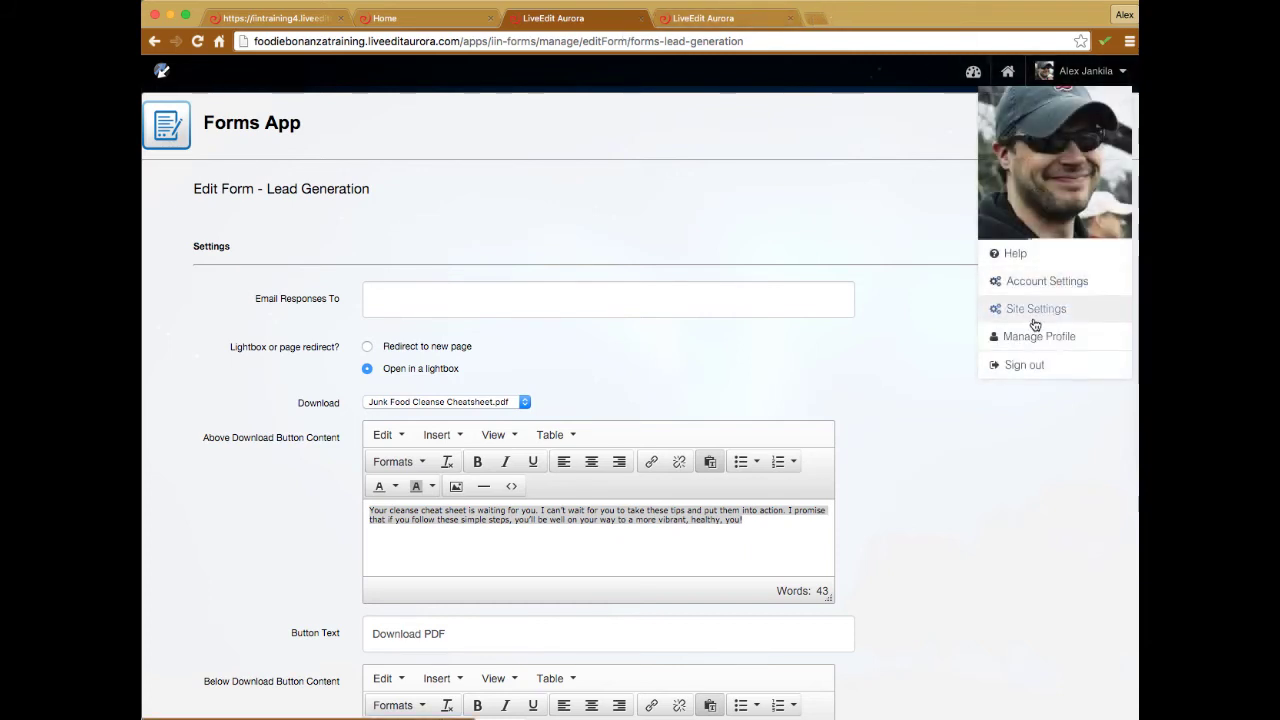
click(1015, 253)
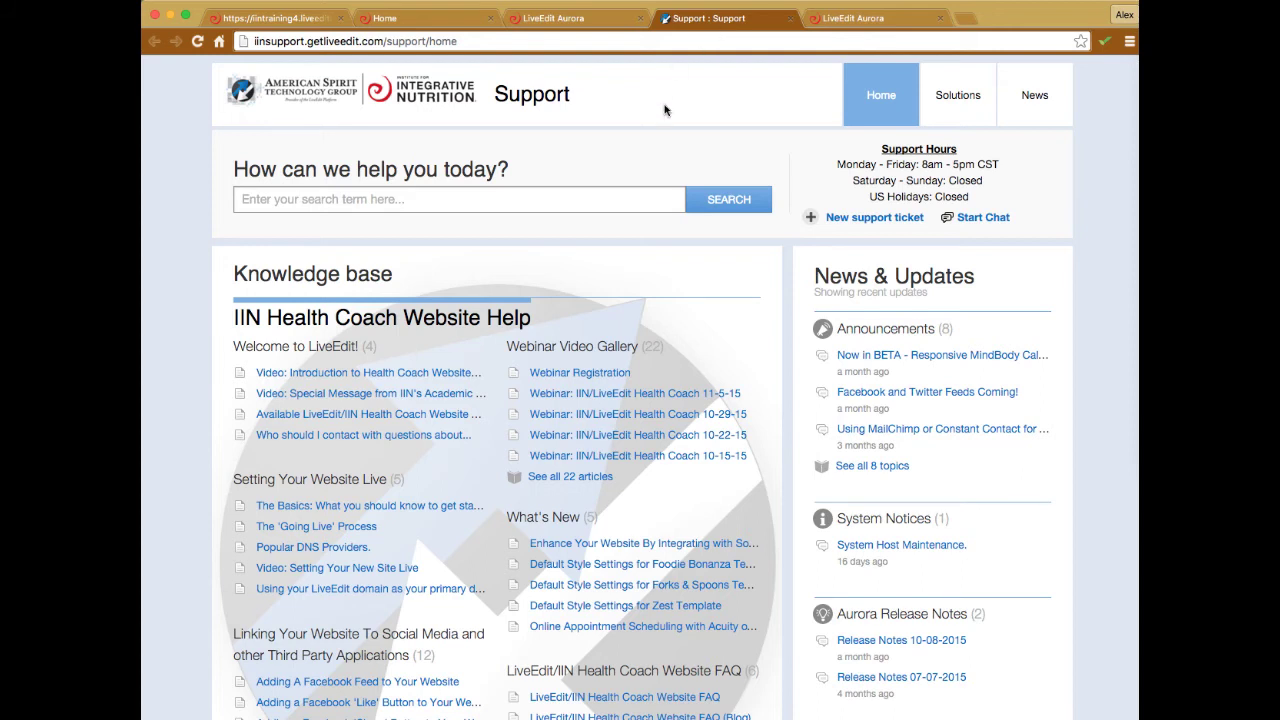
scroll(665, 110, down, 1)
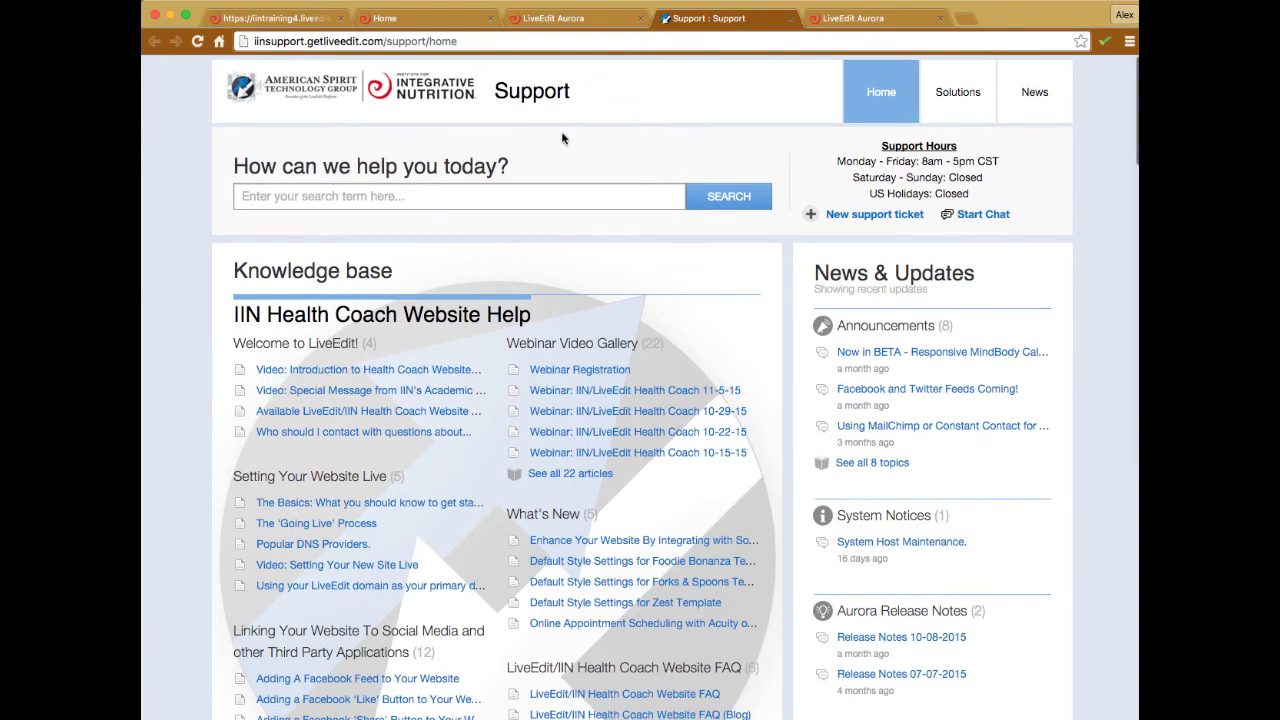
scroll(590, 144, down, 6)
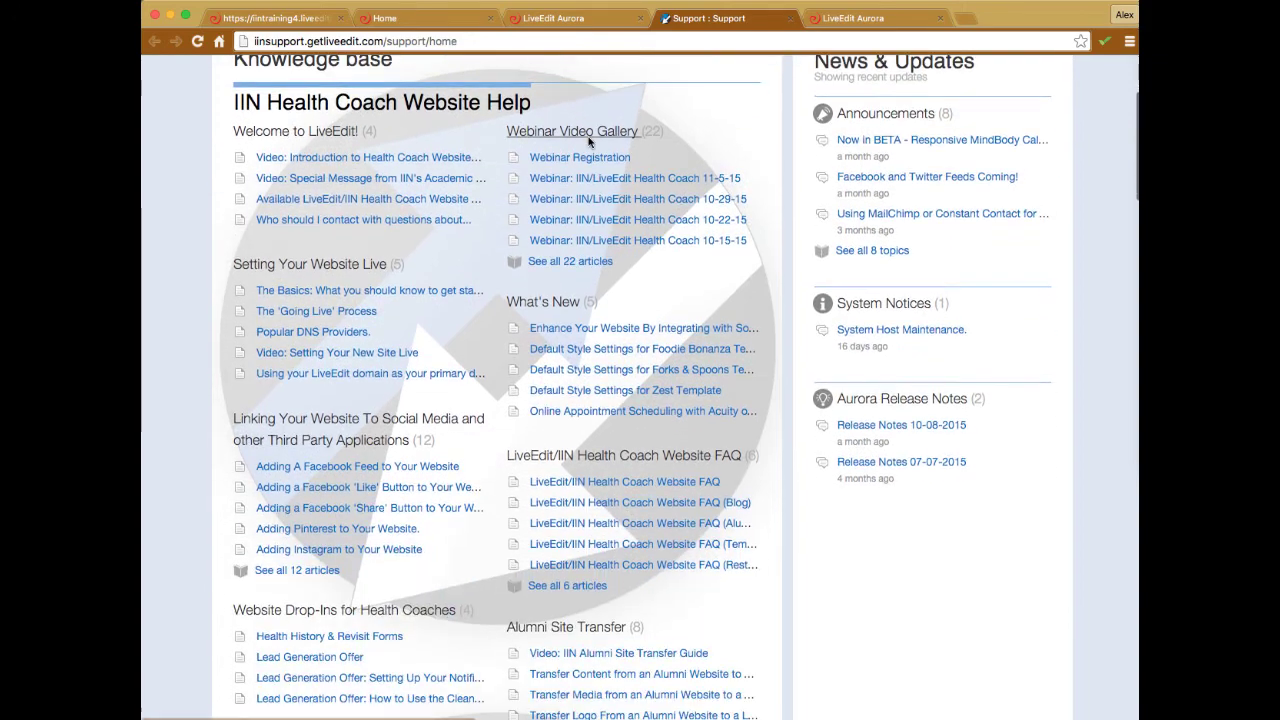
scroll(565, 220, down, 4)
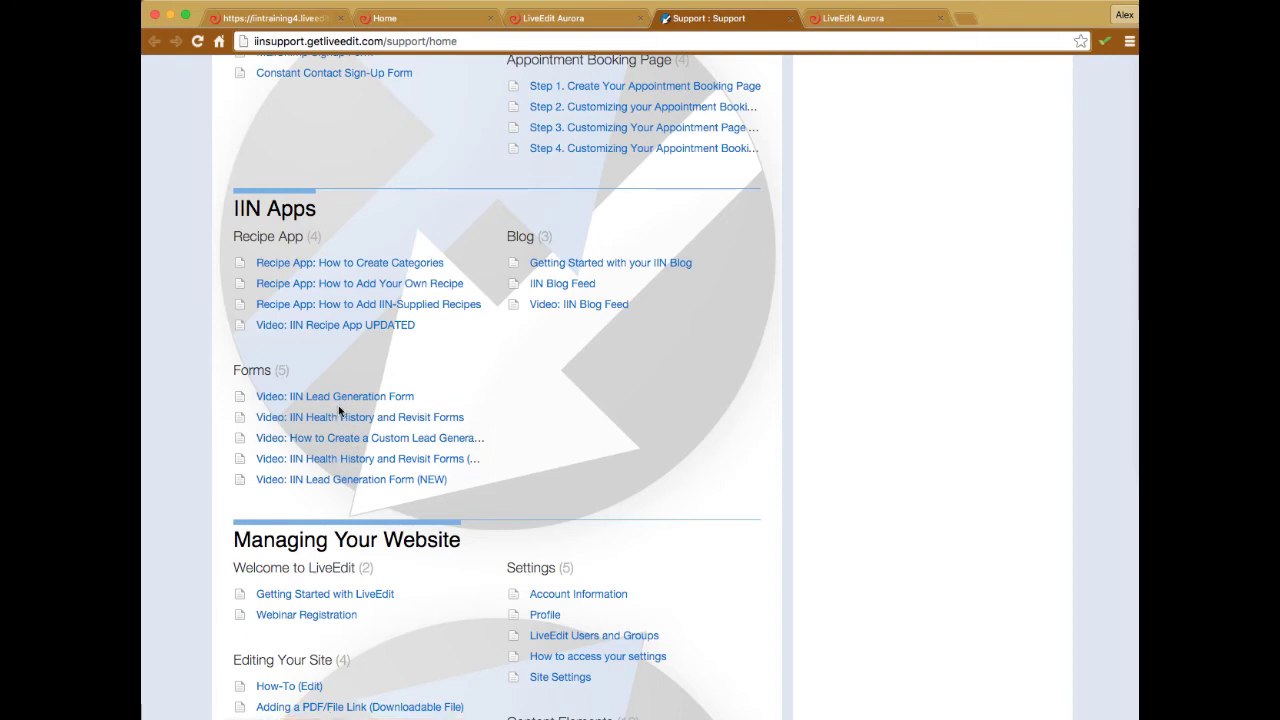
click(256, 374)
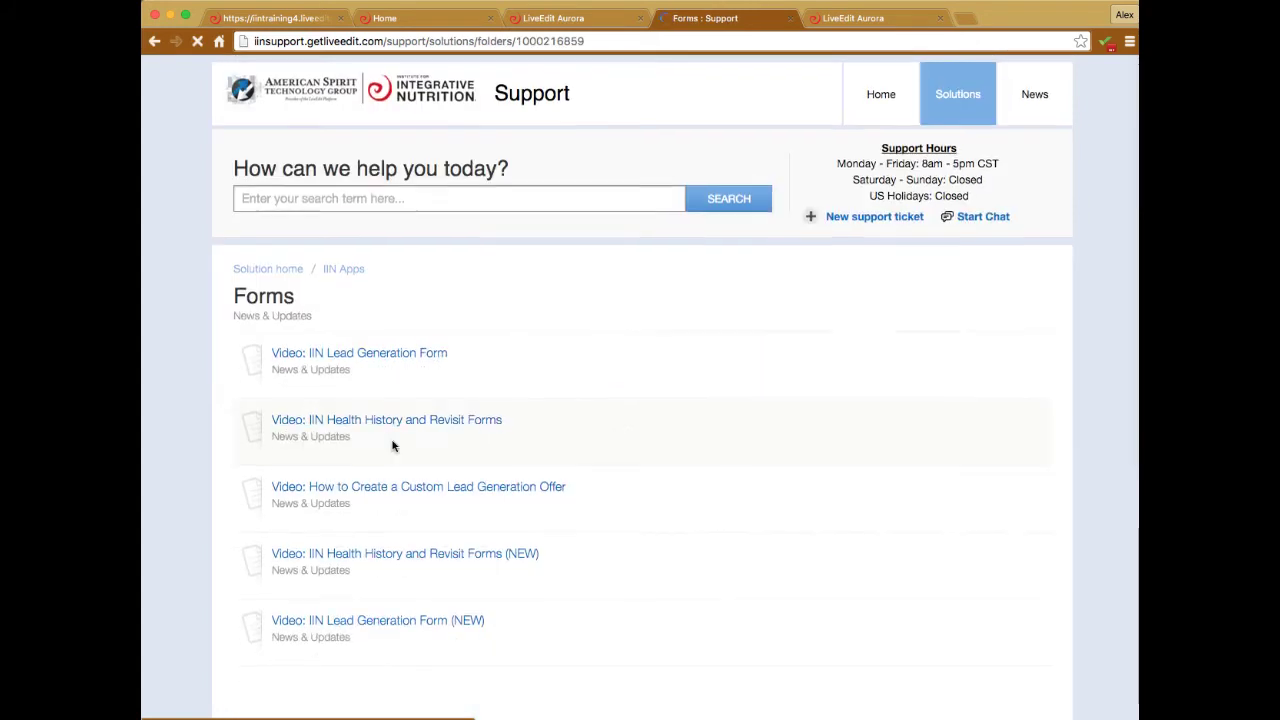
scroll(437, 431, down, 1)
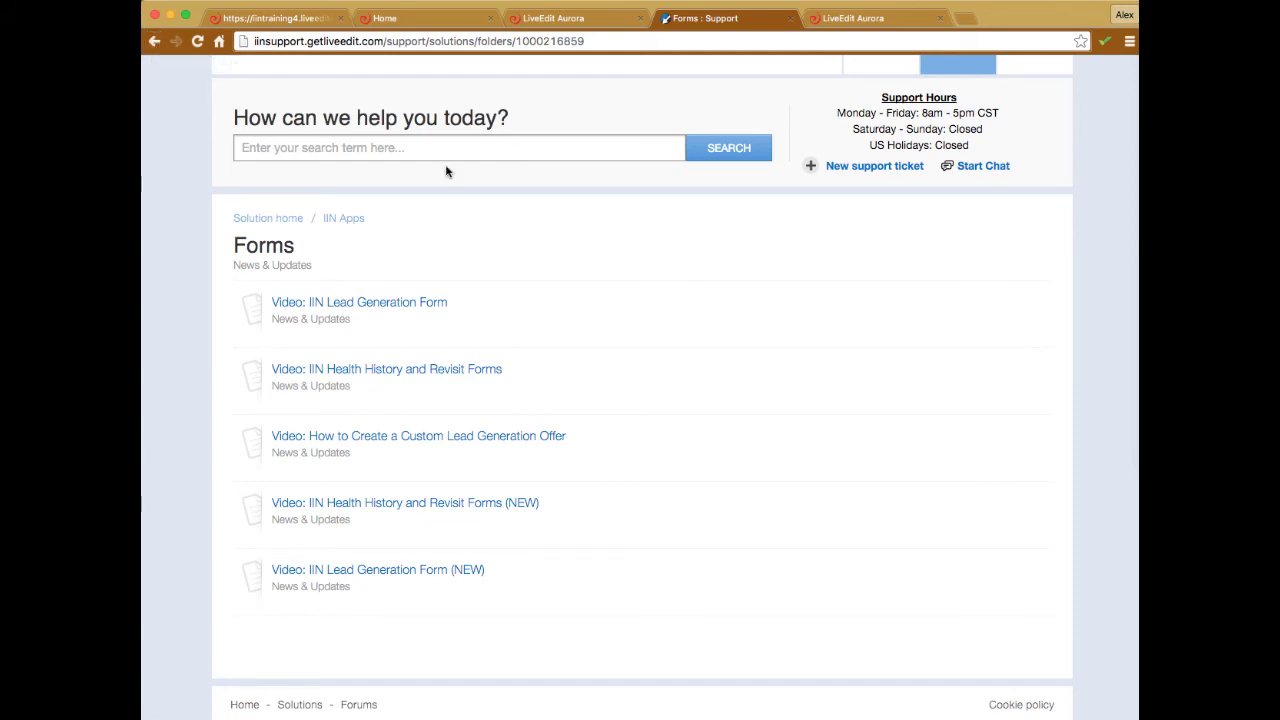
click(154, 41)
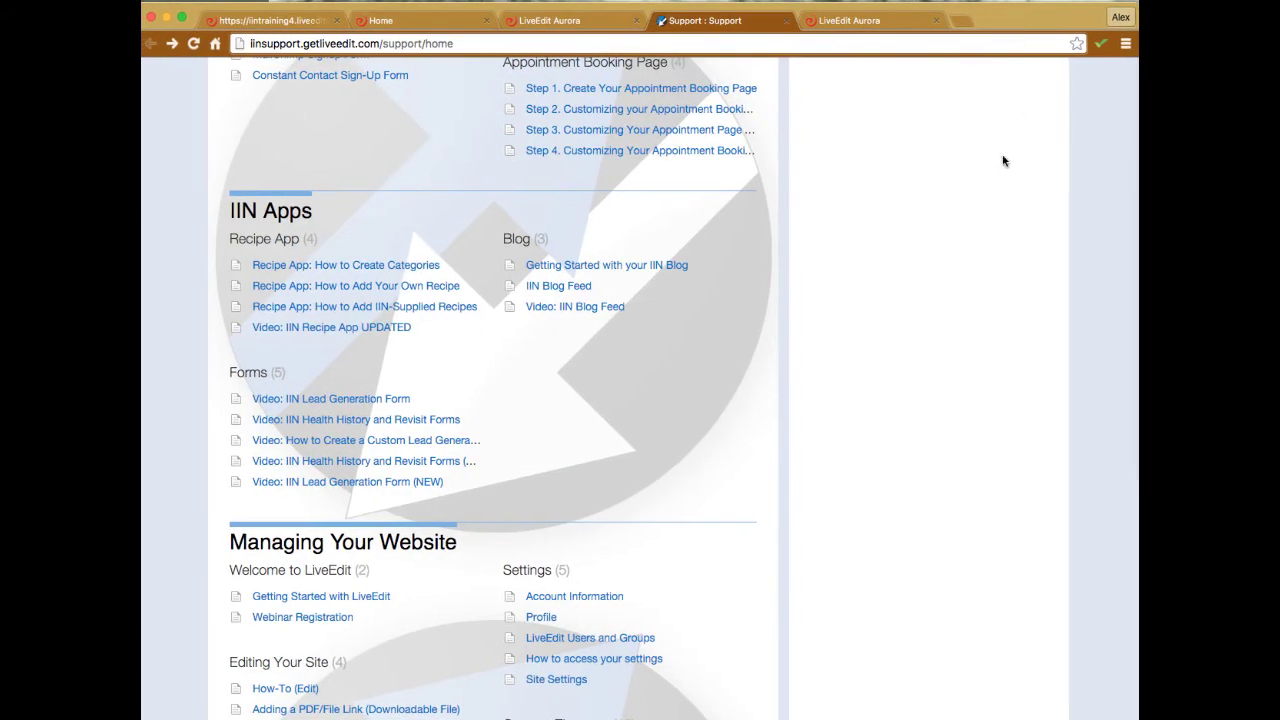
scroll(990, 160, up, 10)
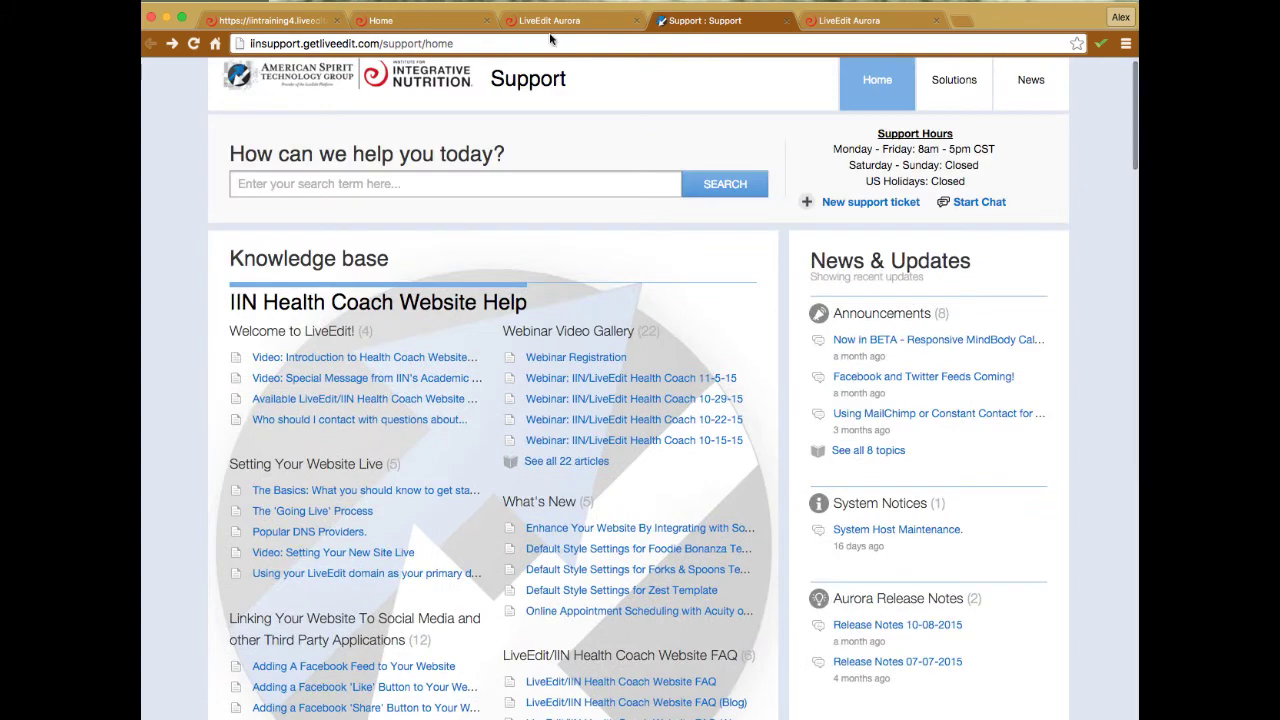
Look over the iintraining4 home page from the header sign-up form down to the footer form
click(417, 25)
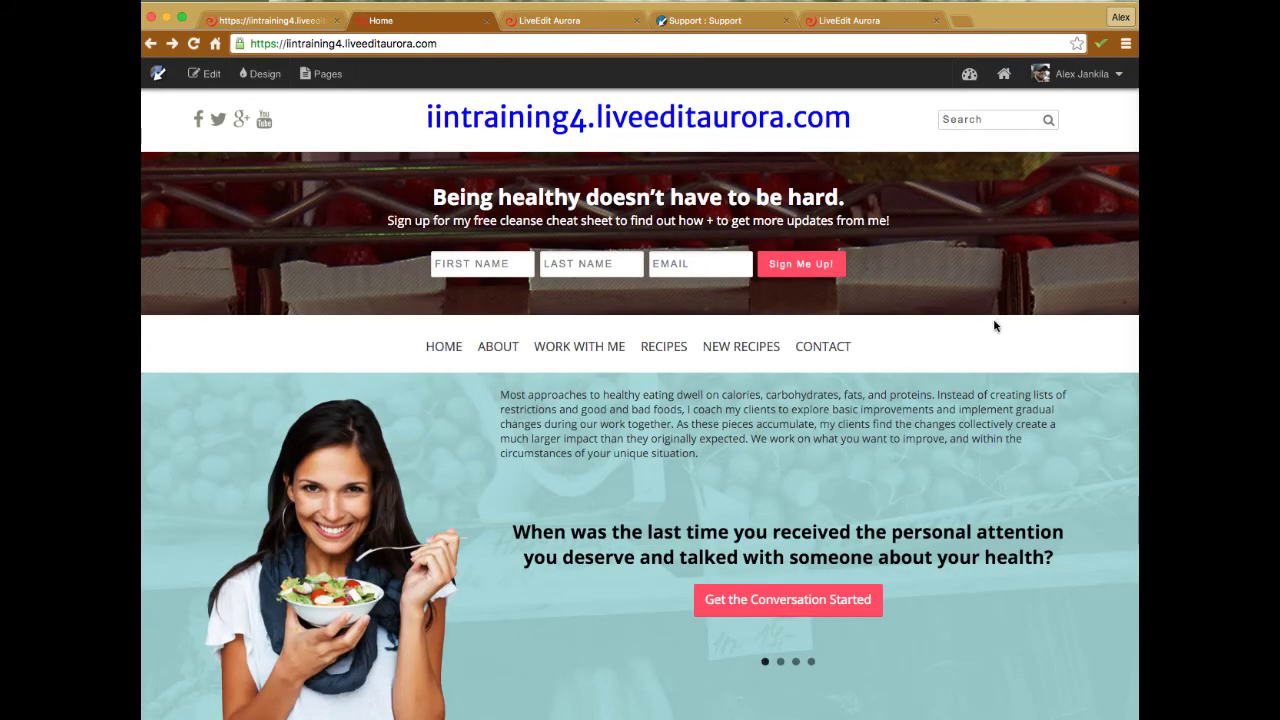
scroll(996, 324, down, 5)
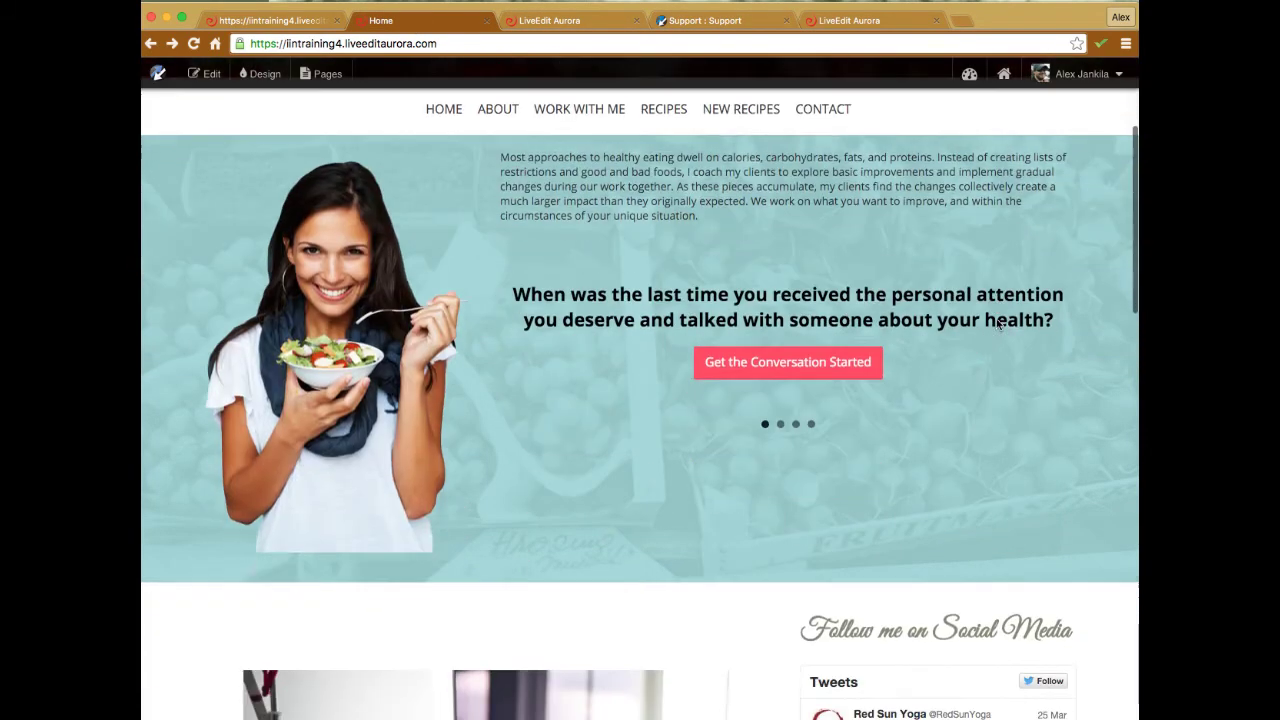
scroll(996, 324, down, 20)
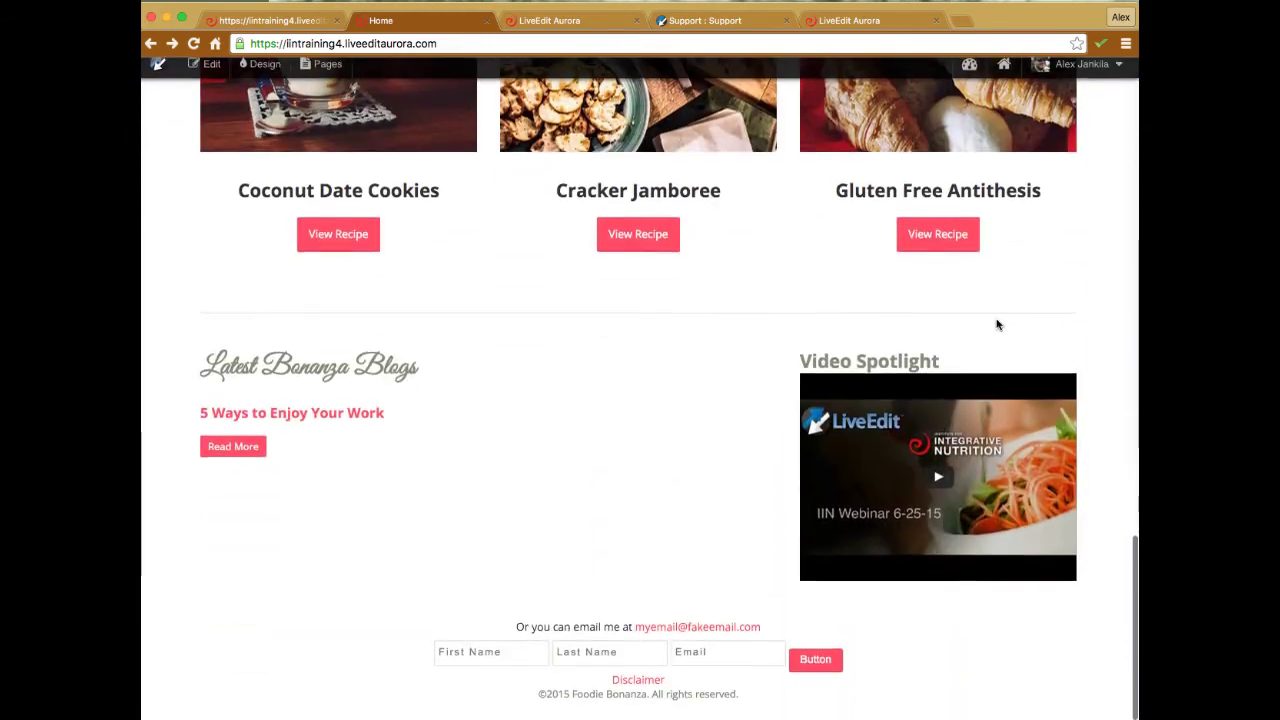
scroll(520, 354, up, 20)
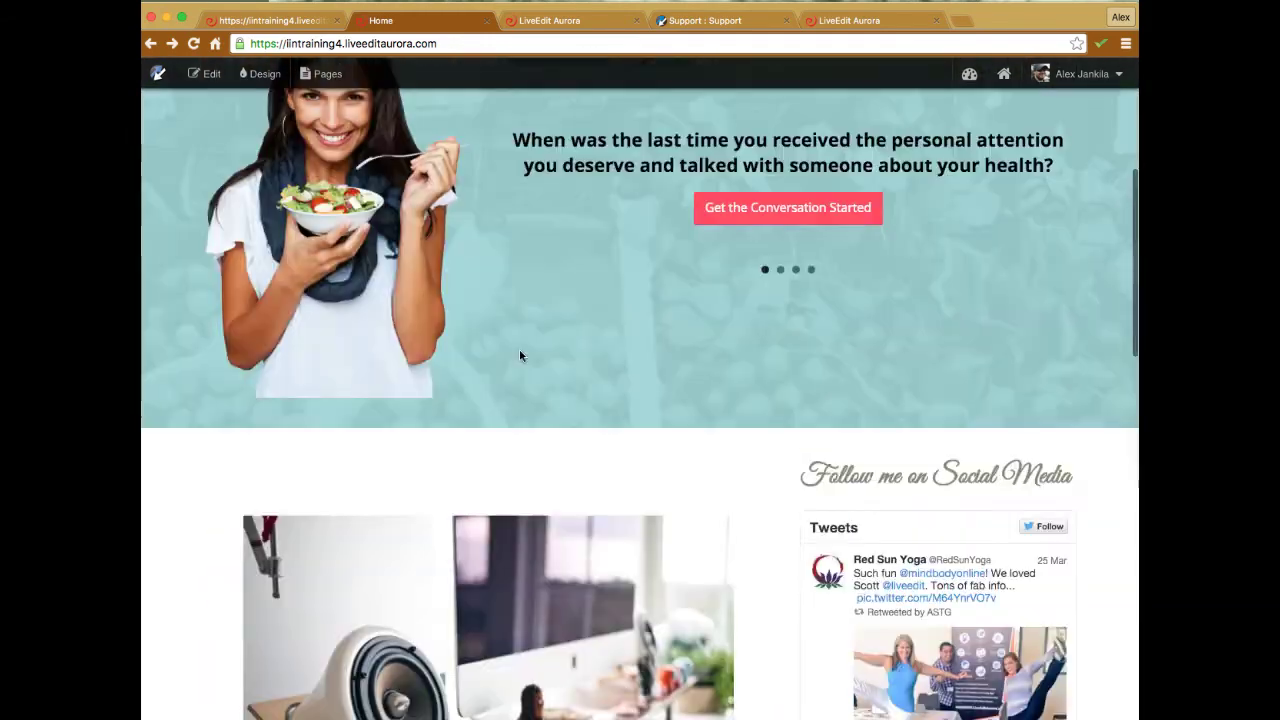
mouse_move(810, 375)
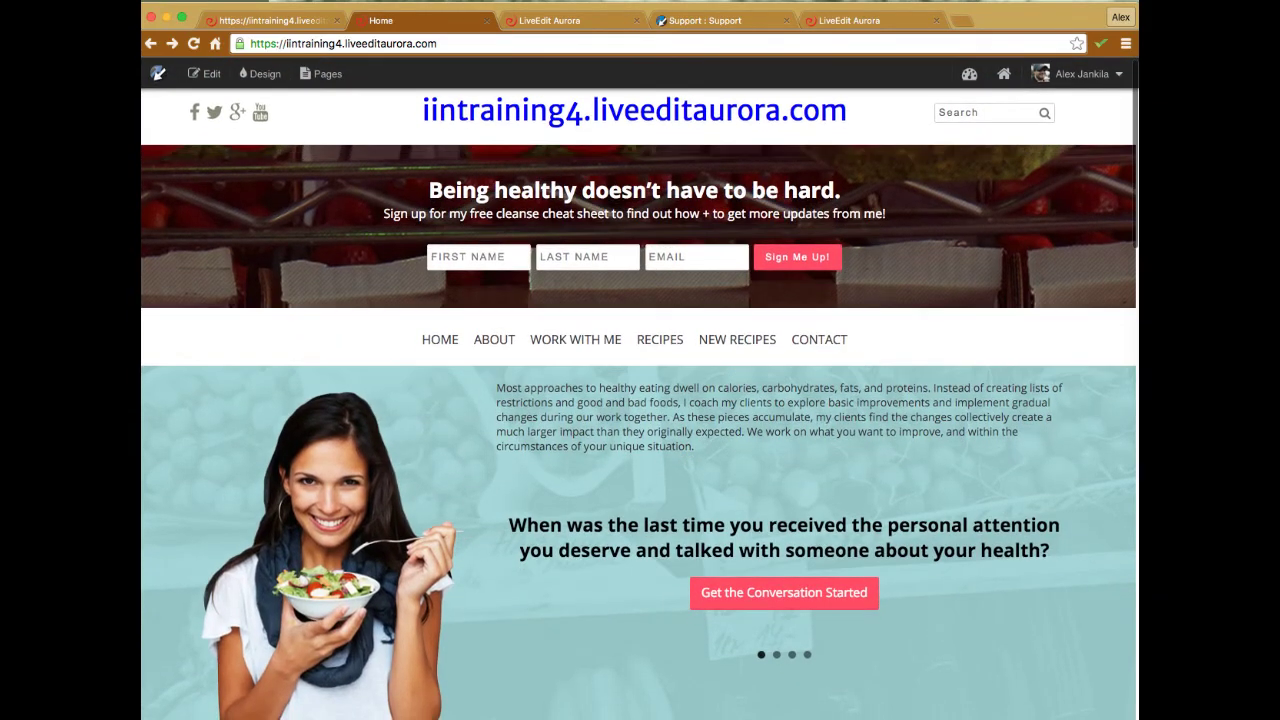
Open the Contact page of the foodiebonanzatraining site
click(547, 22)
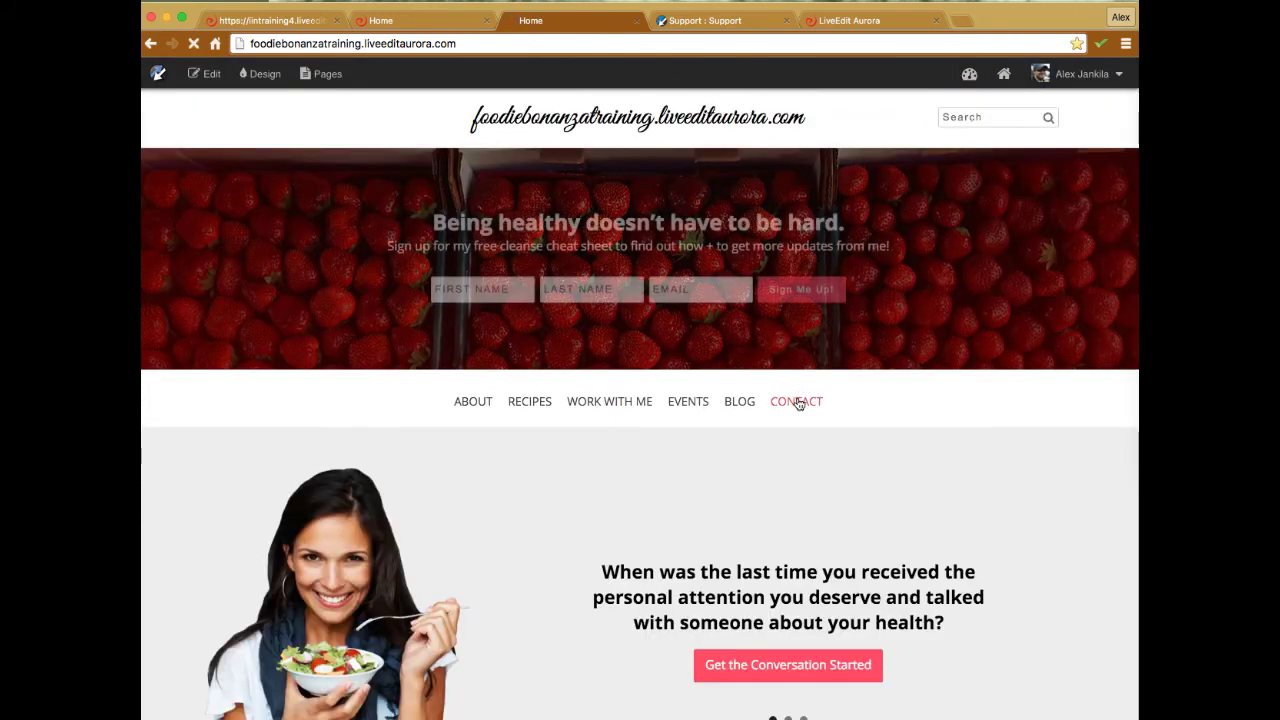
click(567, 421)
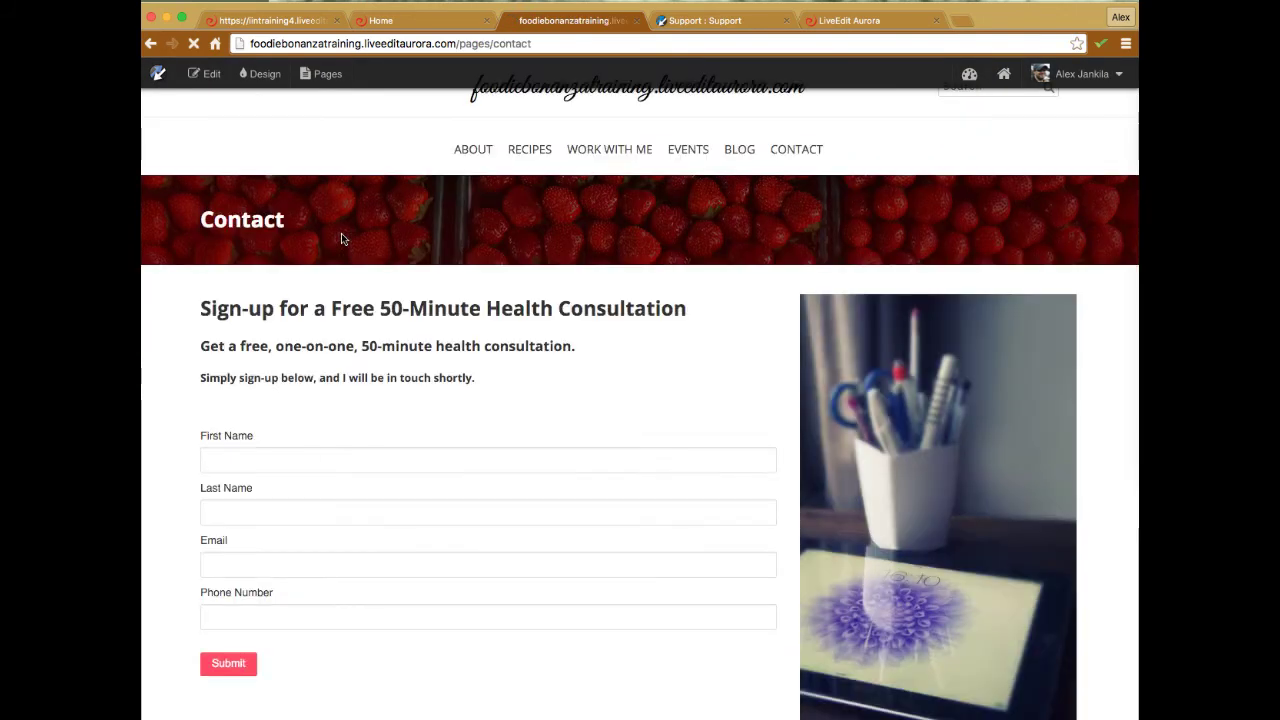
Review the Contact page's free health consultation sign-up form, from its heading through the name, email and phone number fields
scroll(309, 444, down, 2)
scroll(451, 140, up, 2)
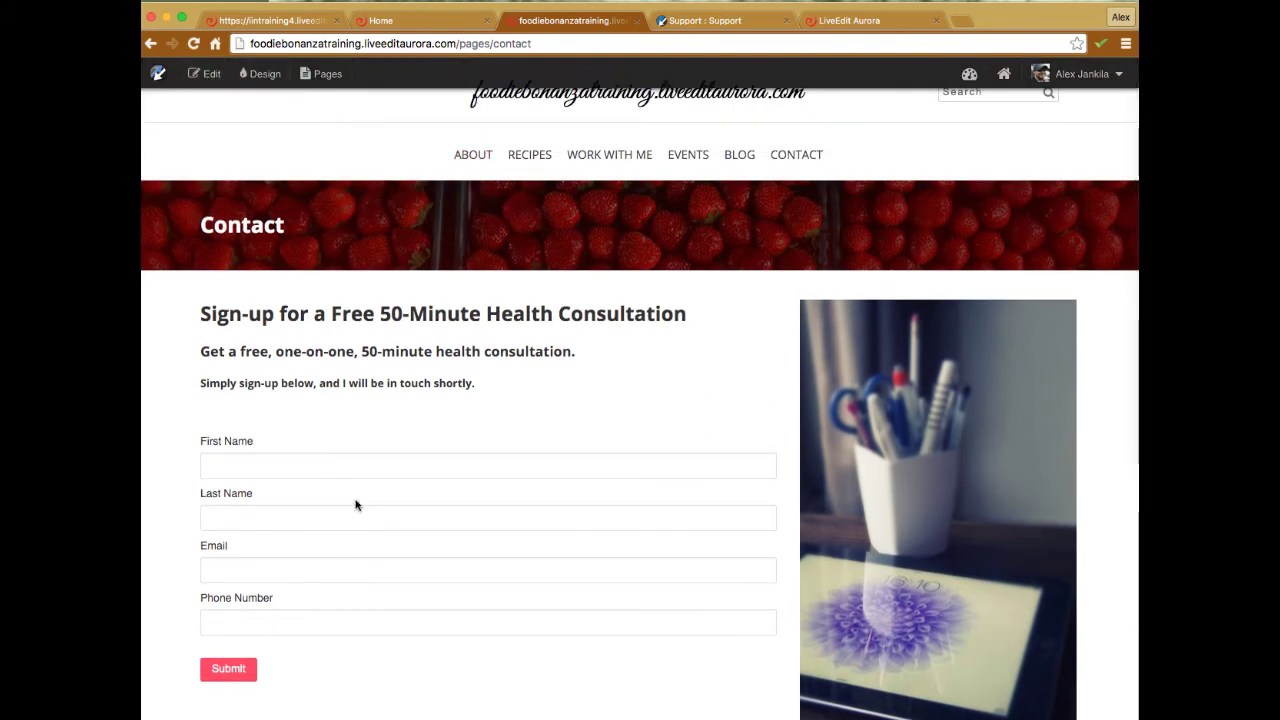
click(249, 456)
click(243, 565)
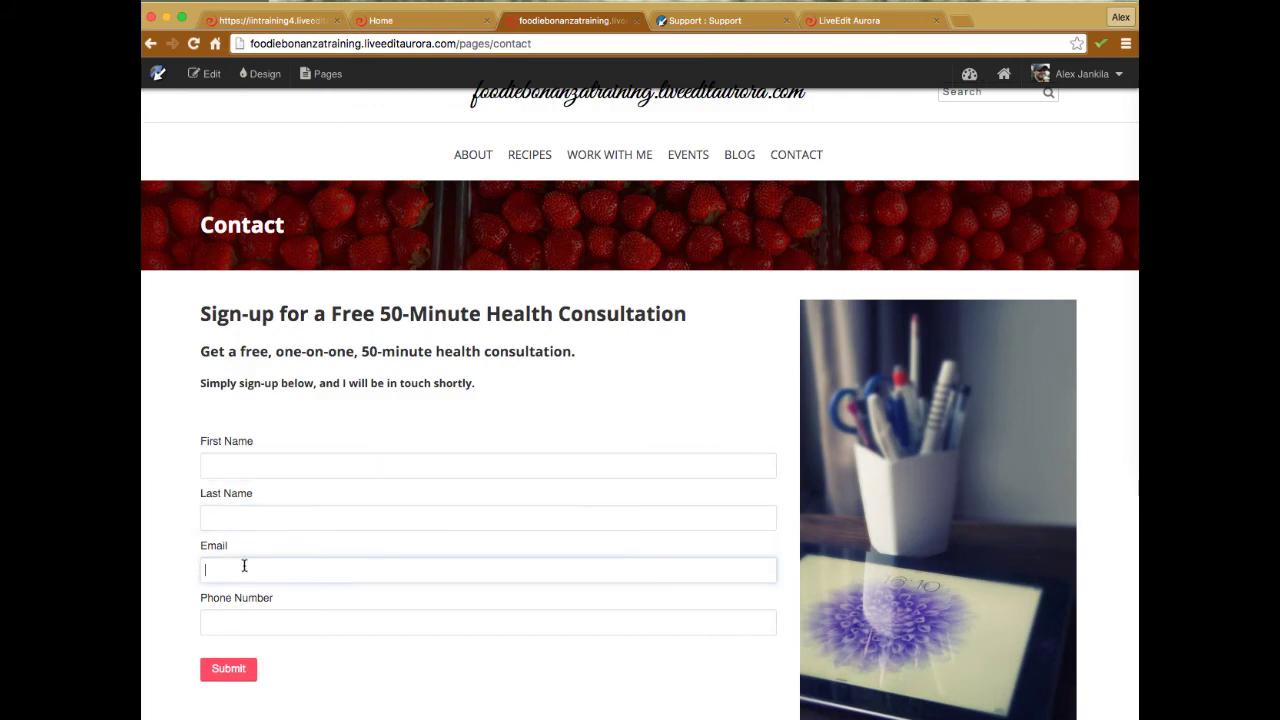
click(250, 614)
scroll(395, 340, down, 3)
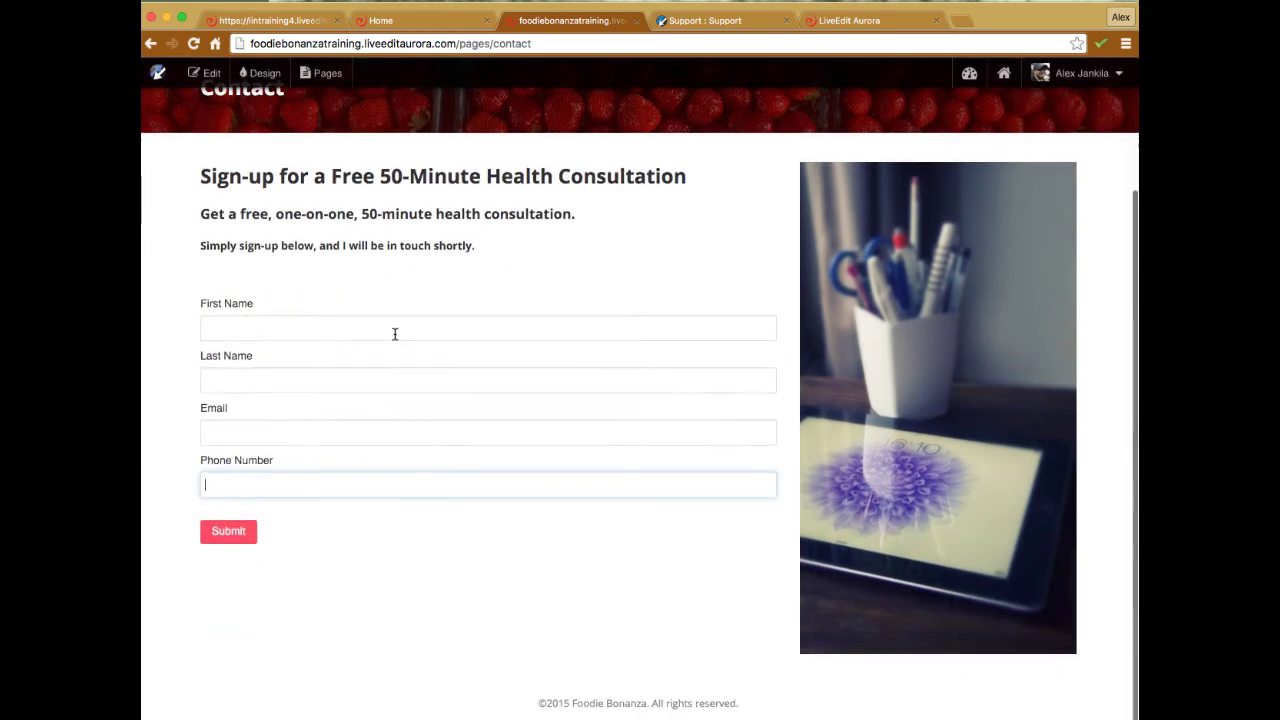
Switch the Contact page to editing, open the existing contact form's settings, and close them without saving
click(205, 73)
scroll(519, 352, down, 3)
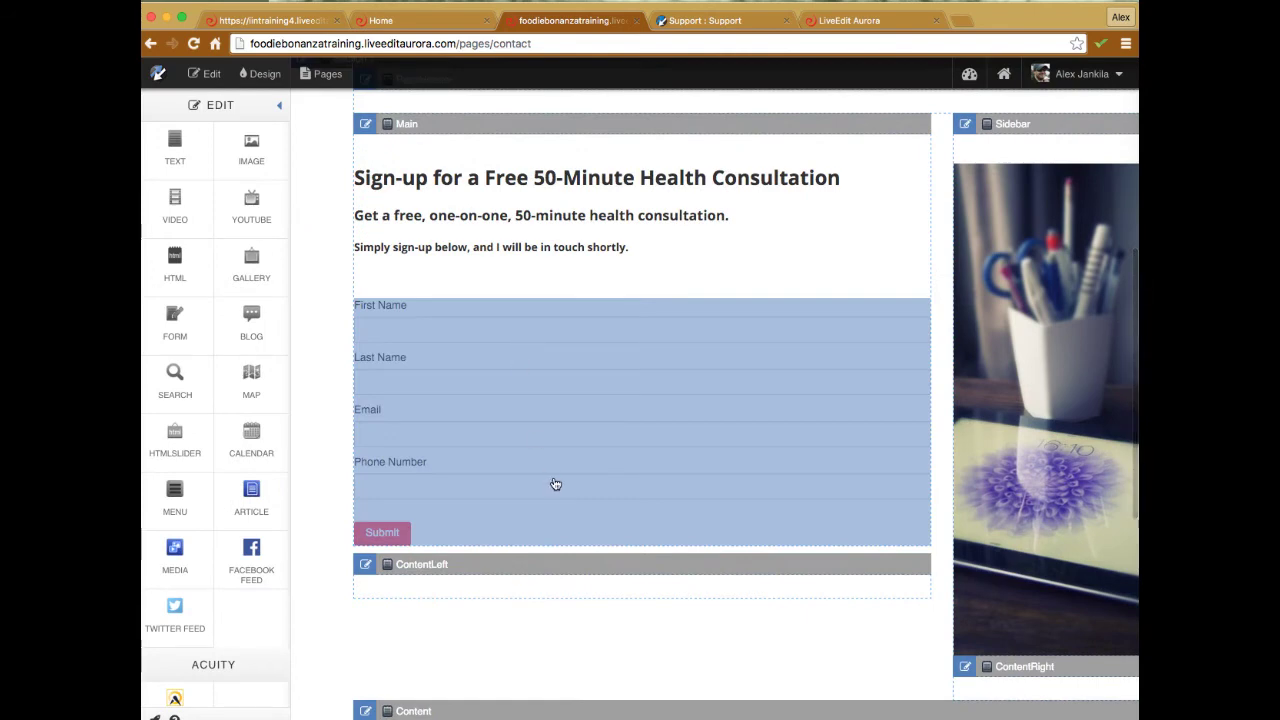
scroll(556, 484, down, 2)
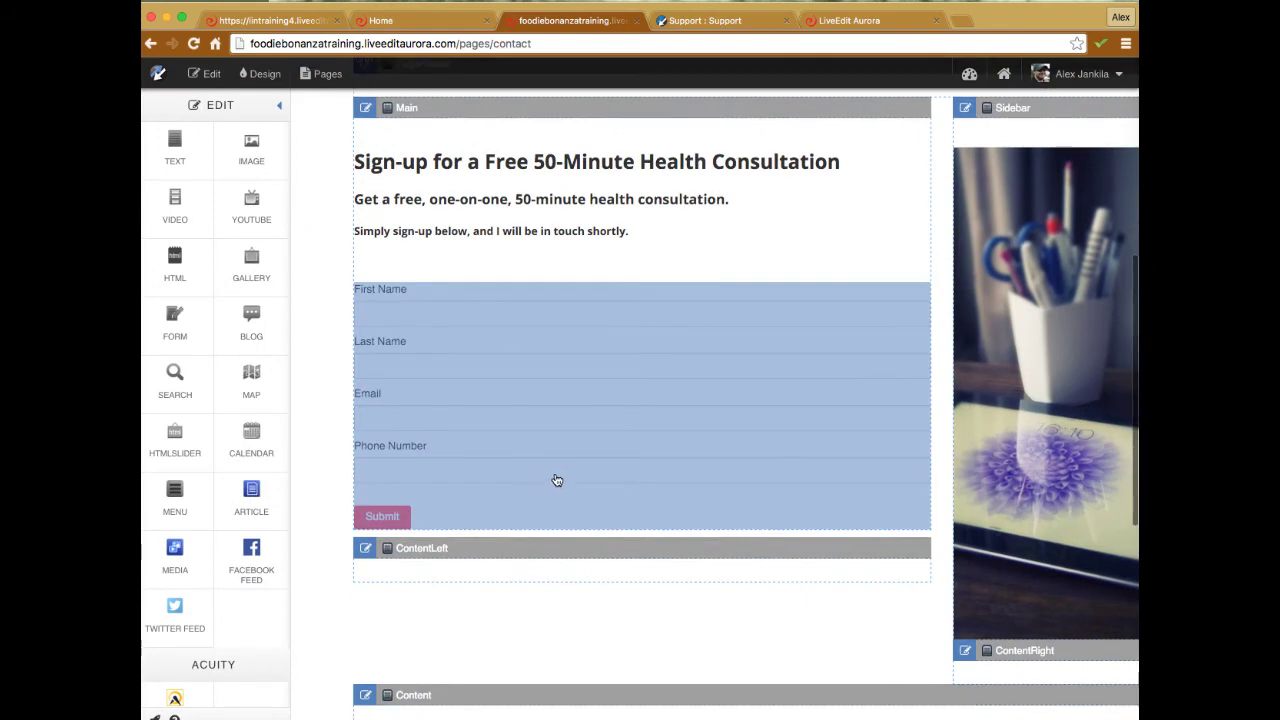
click(548, 395)
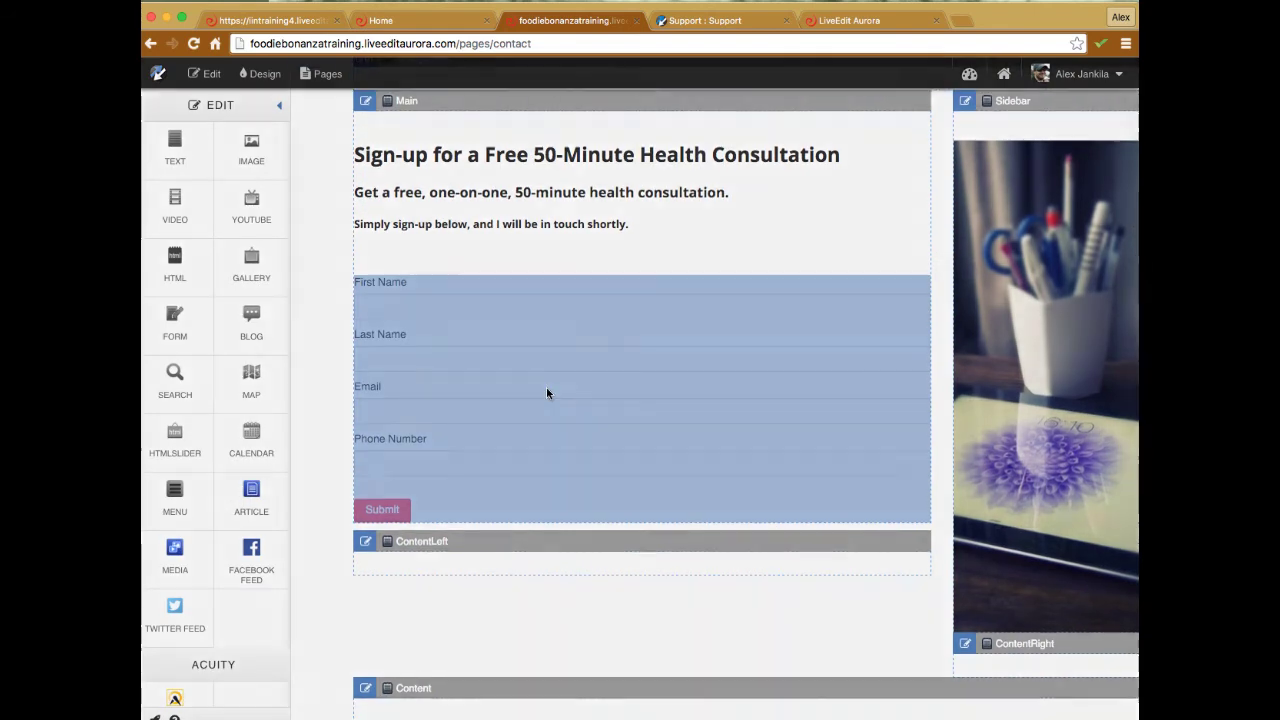
click(1024, 596)
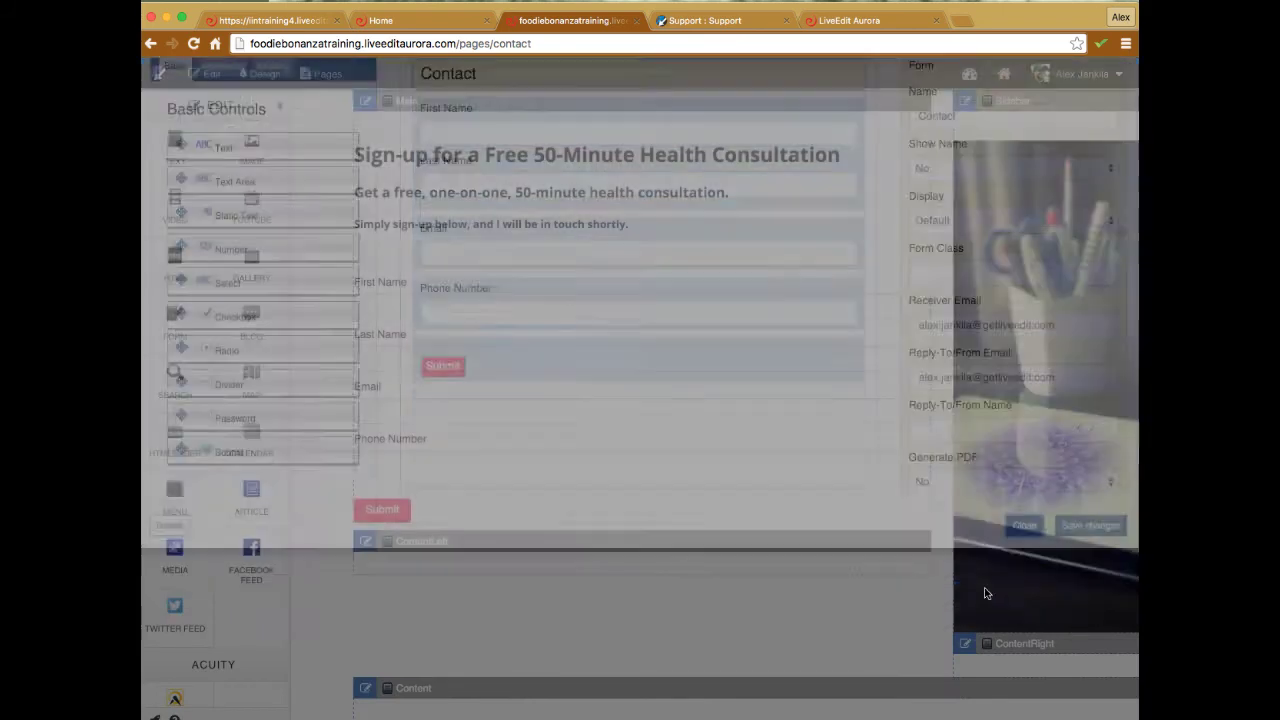
Try out a new form below the contact form by adding a Text field, deleting the field and closing without saving
scroll(597, 266, down, 2)
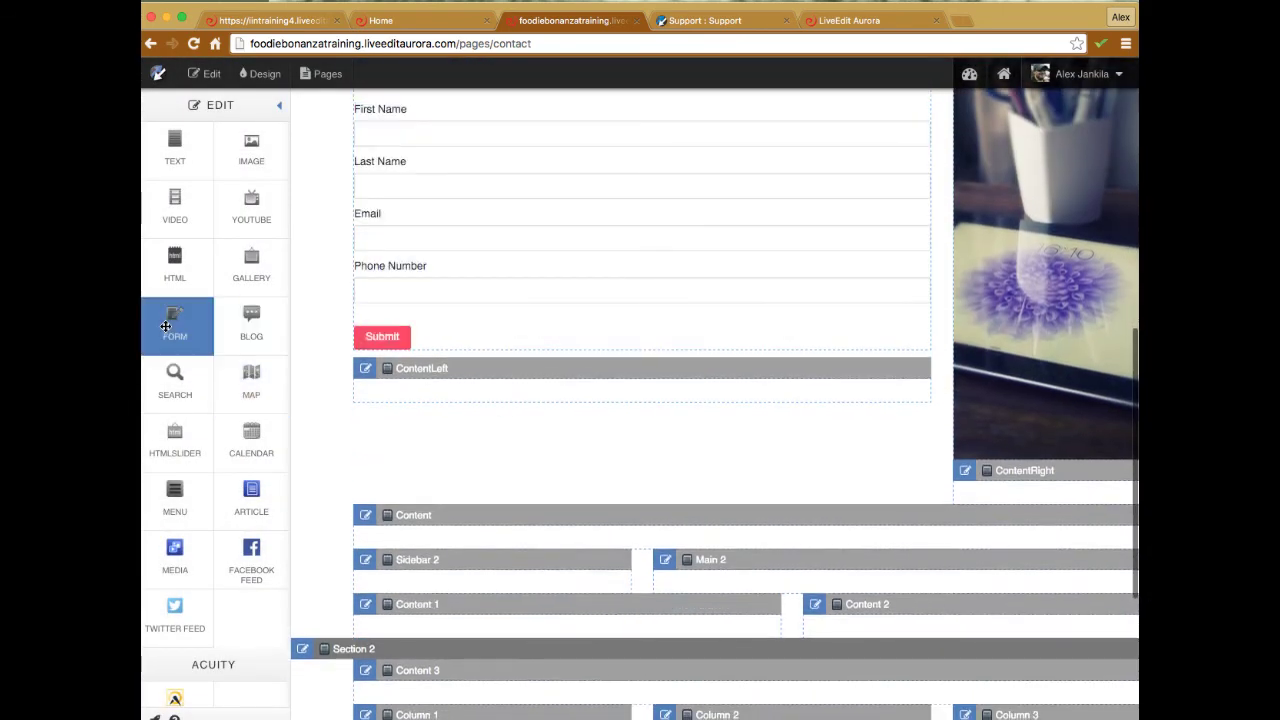
drag(175, 323, 500, 580)
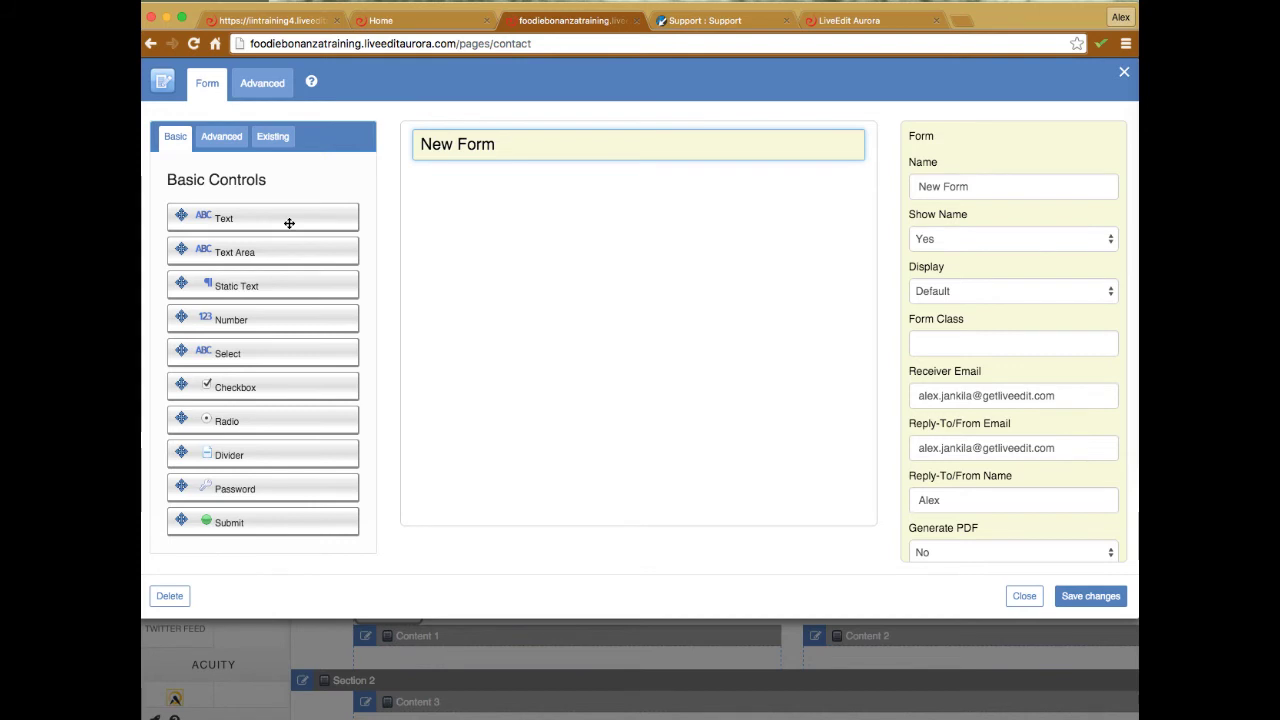
drag(262, 221, 486, 220)
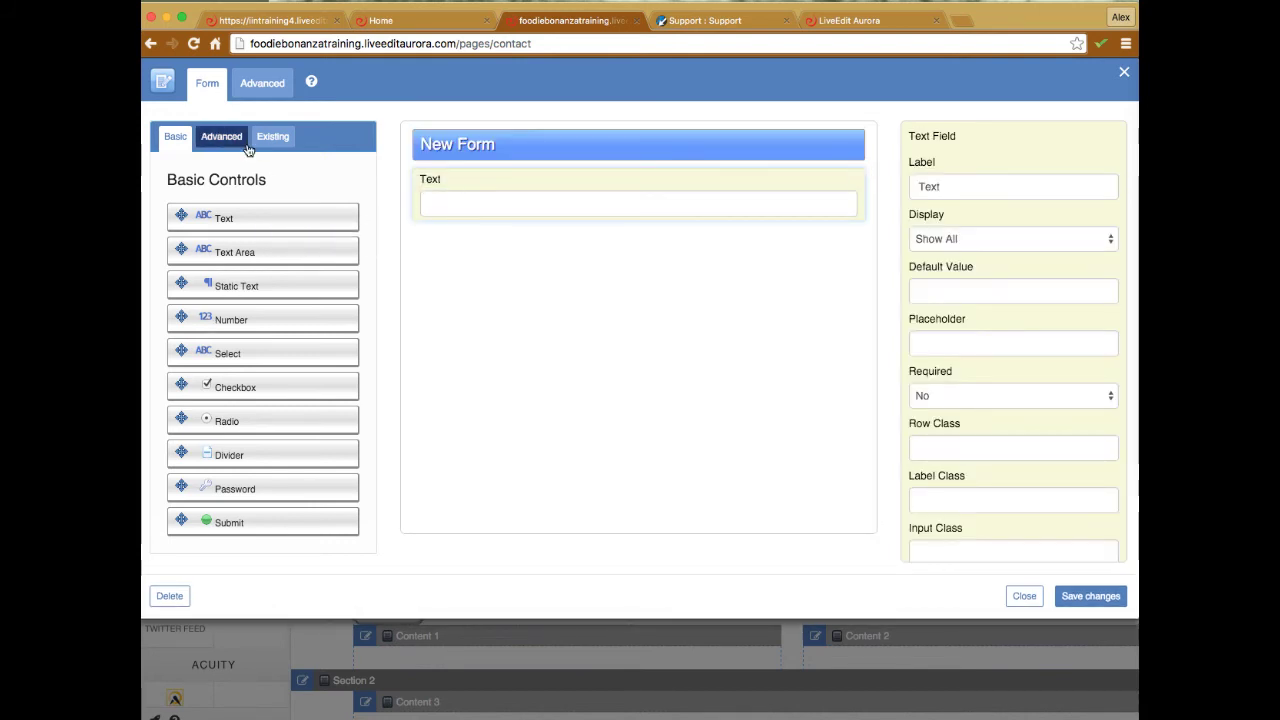
mouse_move(786, 189)
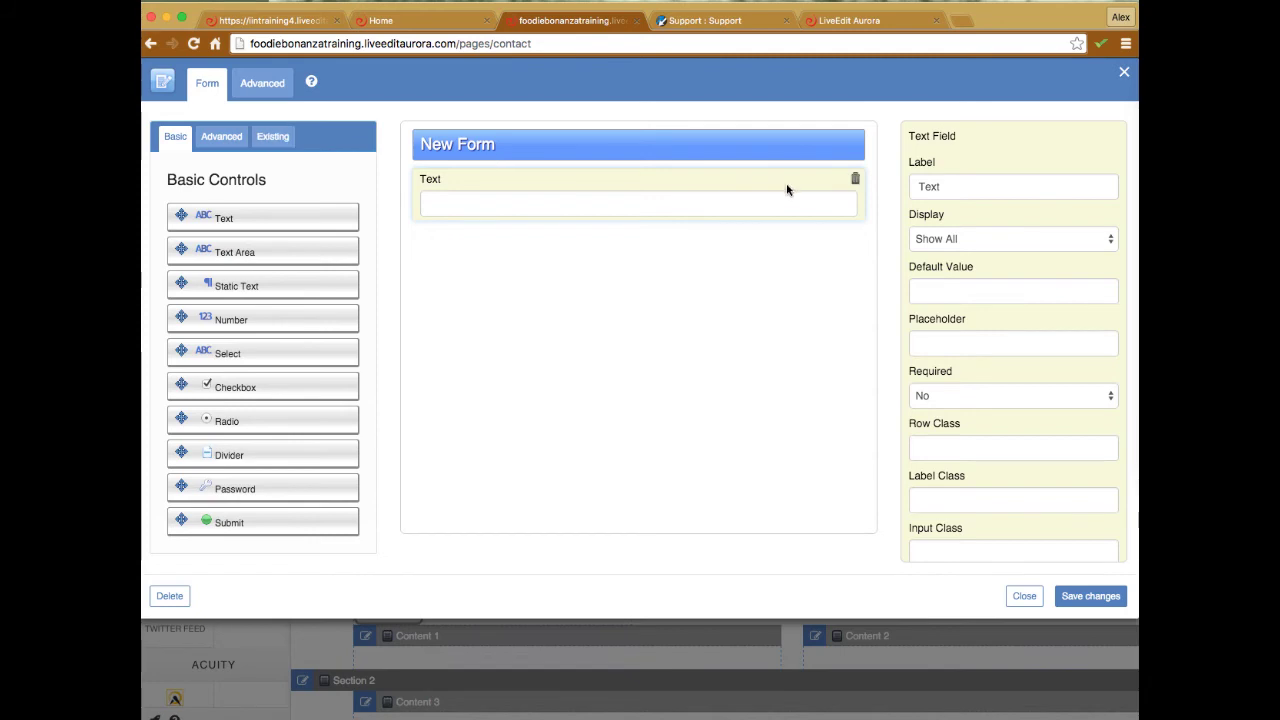
click(854, 179)
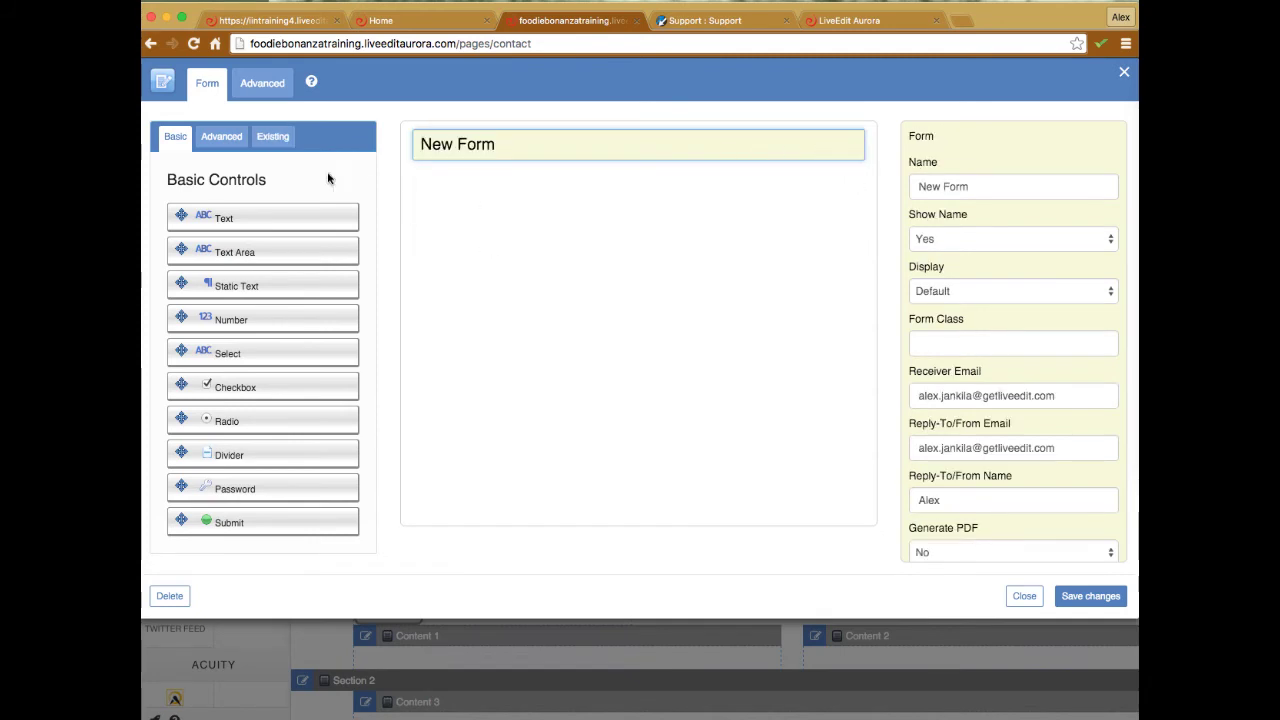
click(1024, 596)
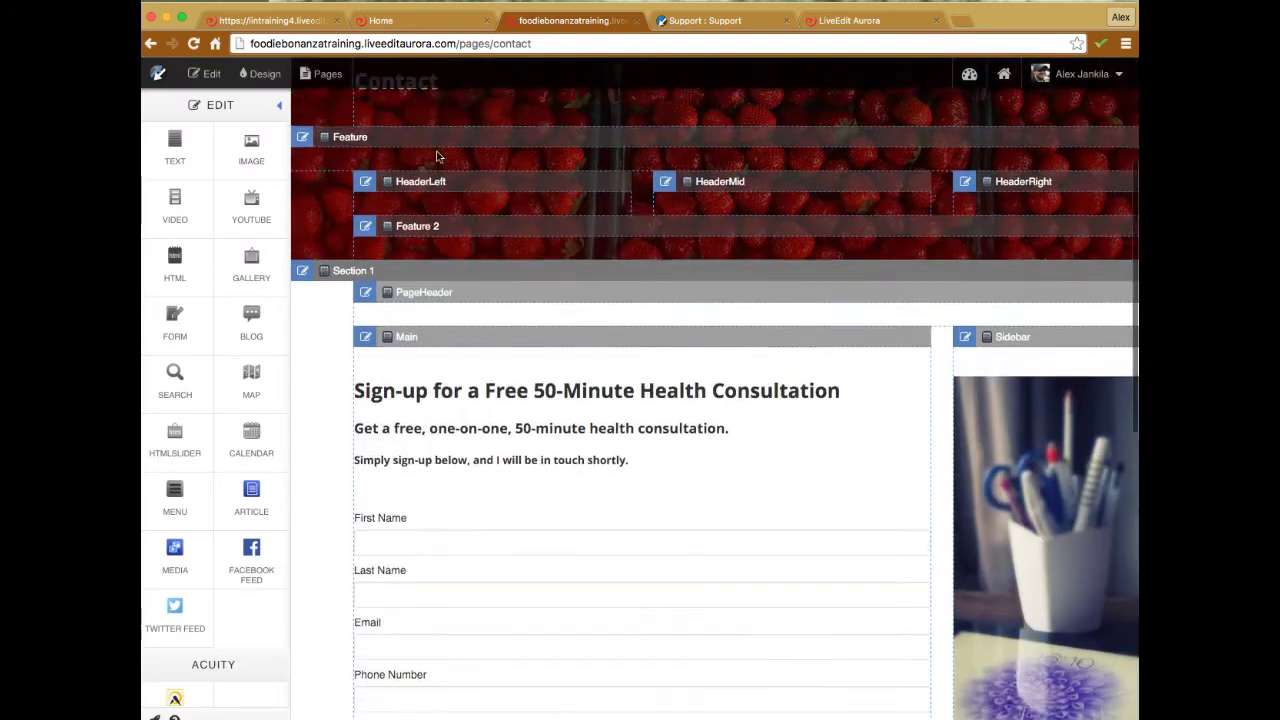
Leave page editing and open the contact form's collected data through the Form service on the dashboard
click(203, 73)
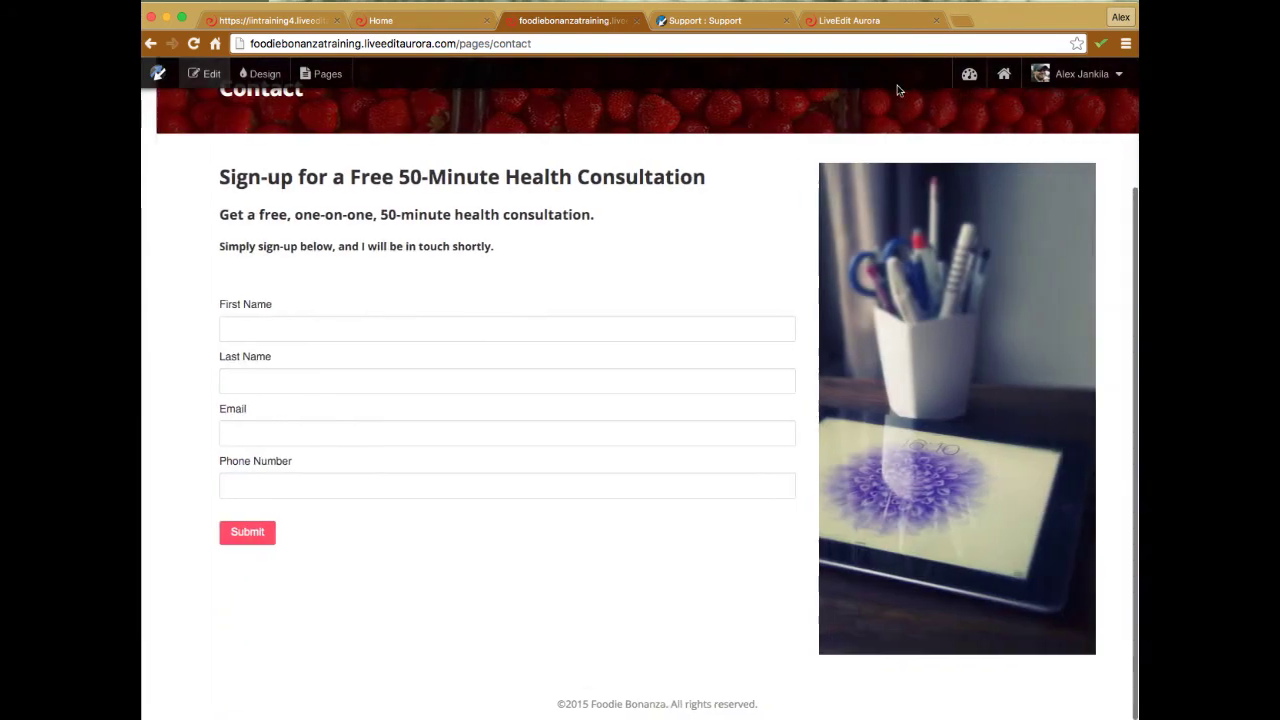
click(970, 77)
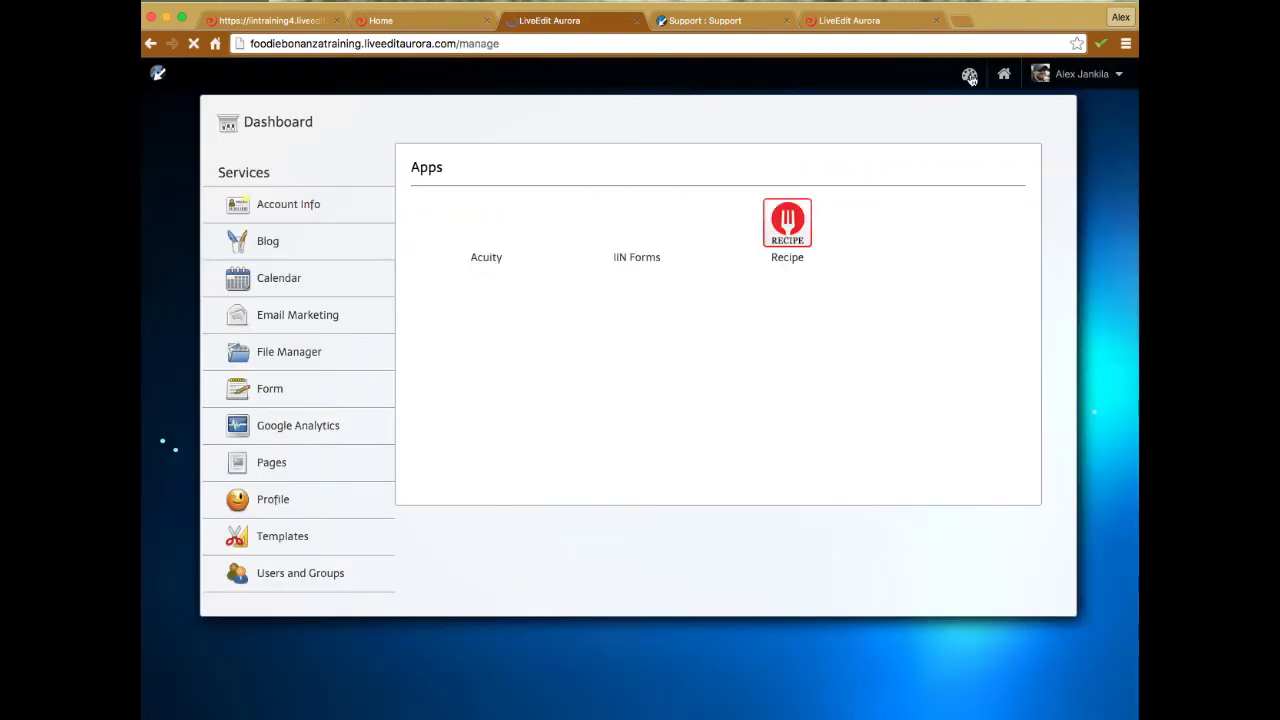
click(270, 390)
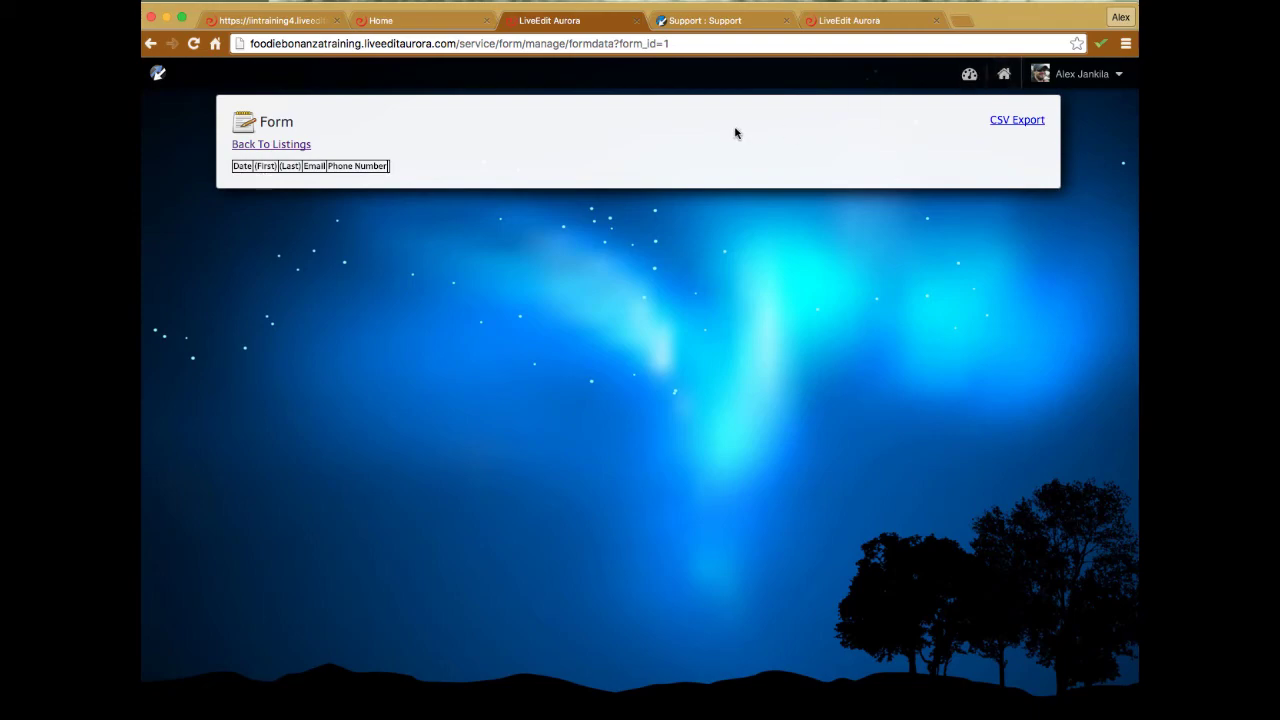
Switch to the Support site and look through the Video Tutorials (Aurora Functionality) articles under Managing Your Website
click(693, 21)
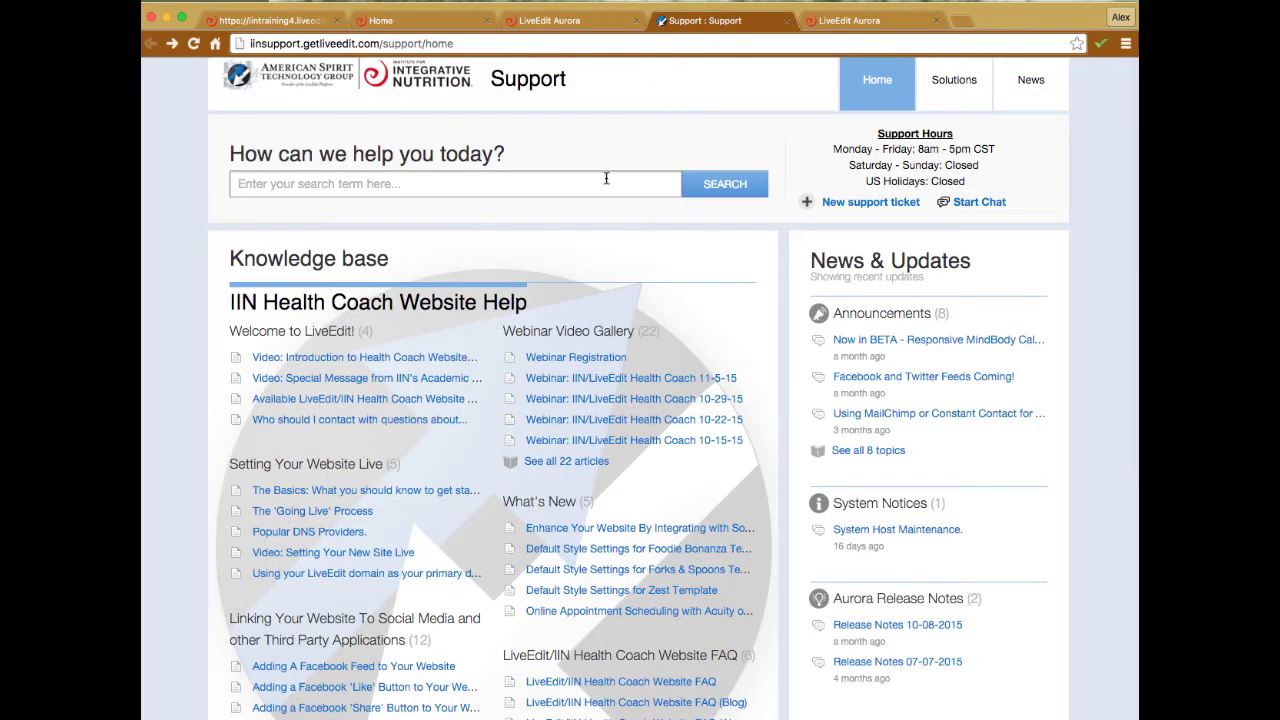
scroll(486, 248, down, 10)
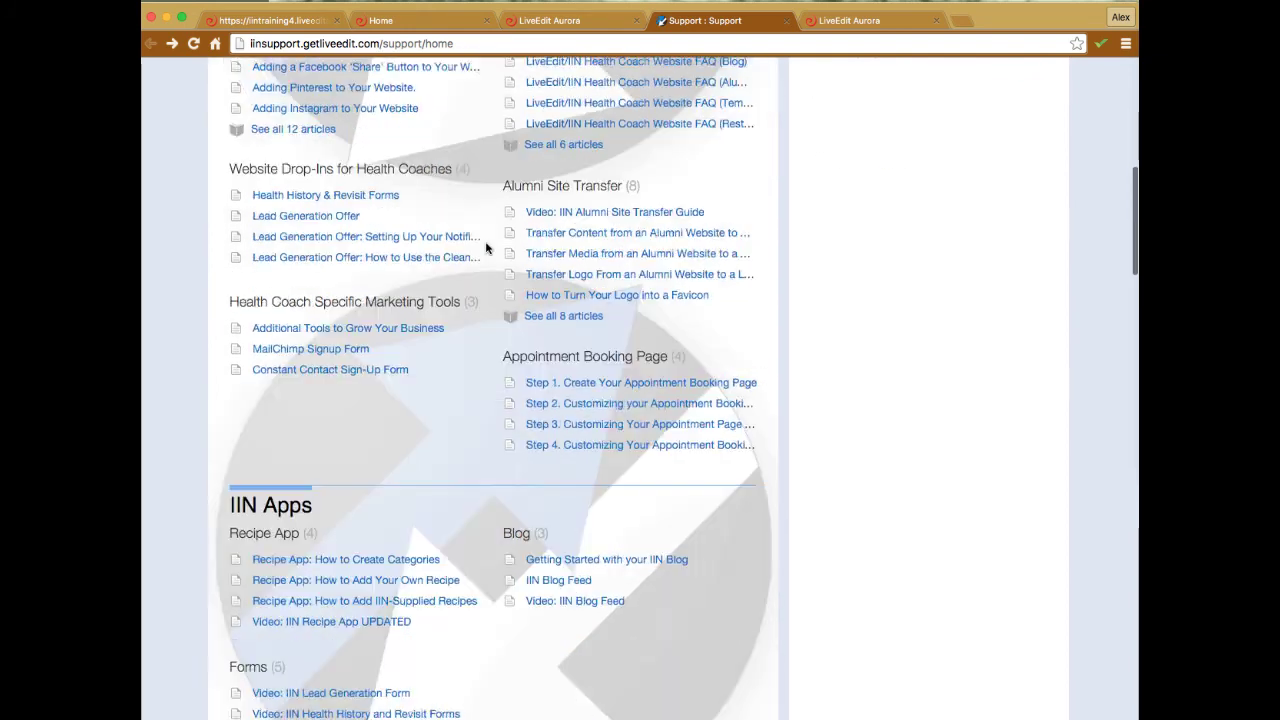
scroll(486, 248, down, 2)
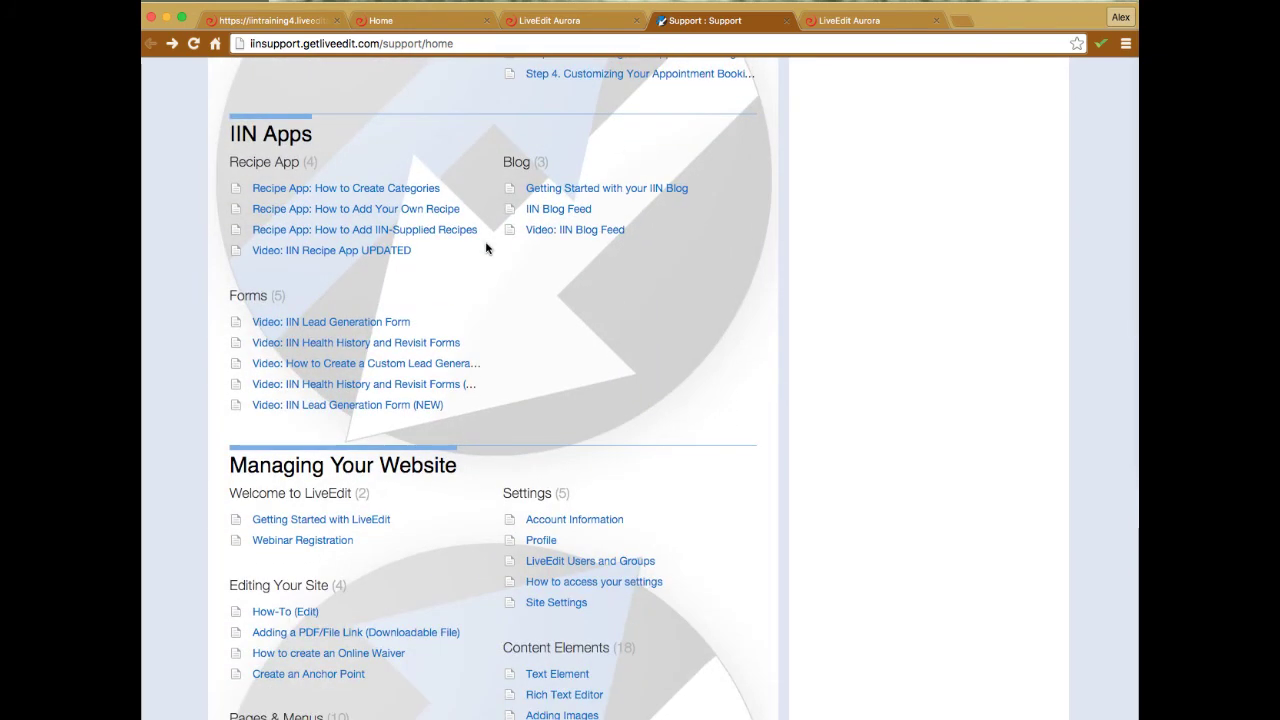
scroll(486, 248, down, 2)
scroll(486, 248, down, 6)
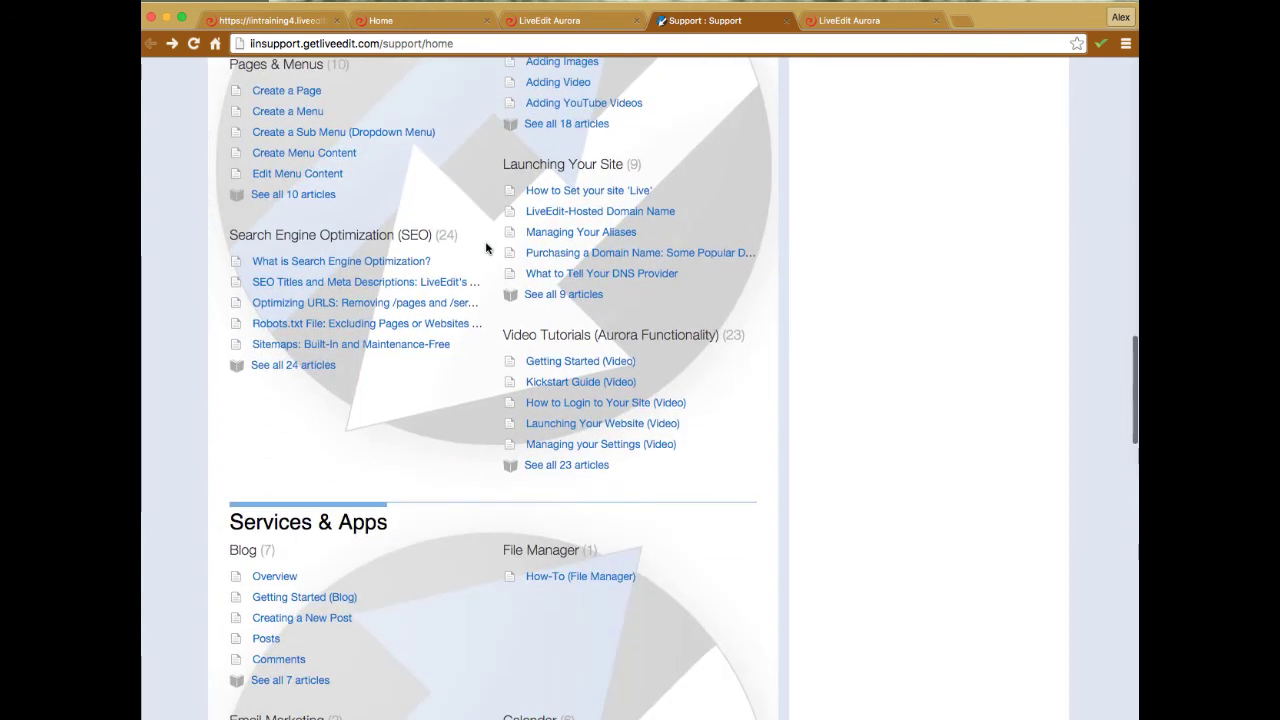
click(556, 338)
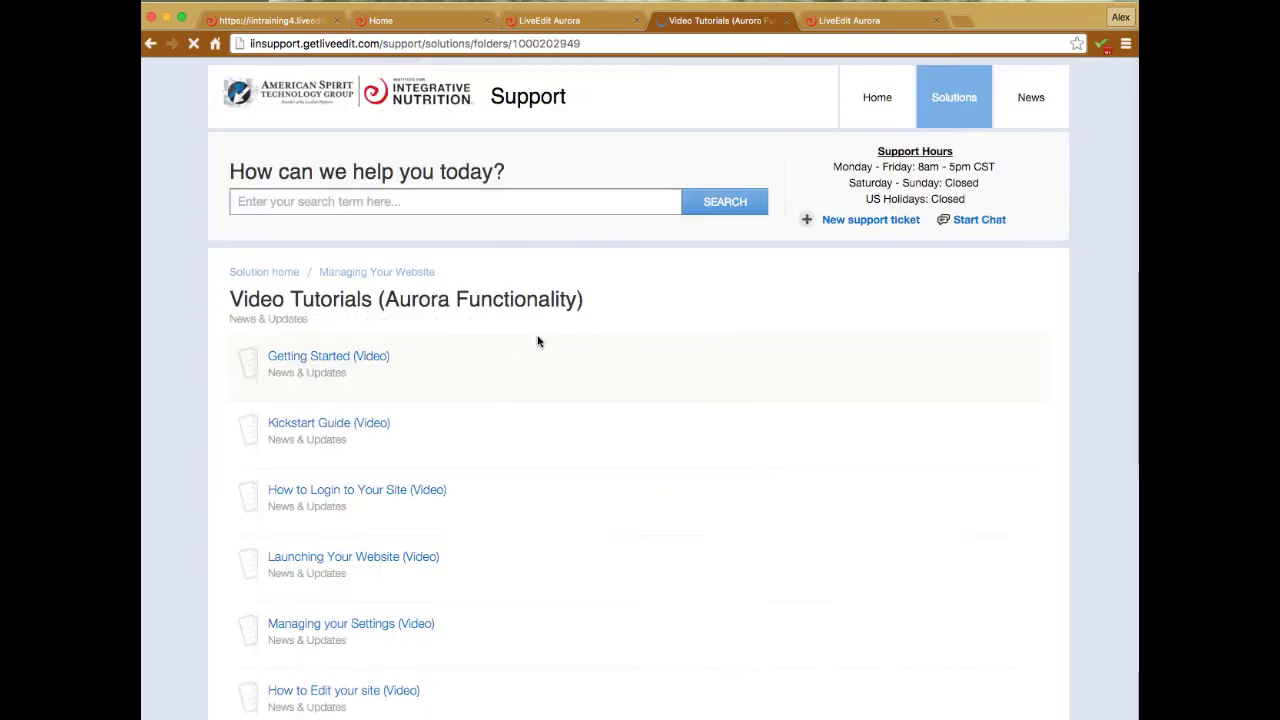
scroll(466, 358, down, 5)
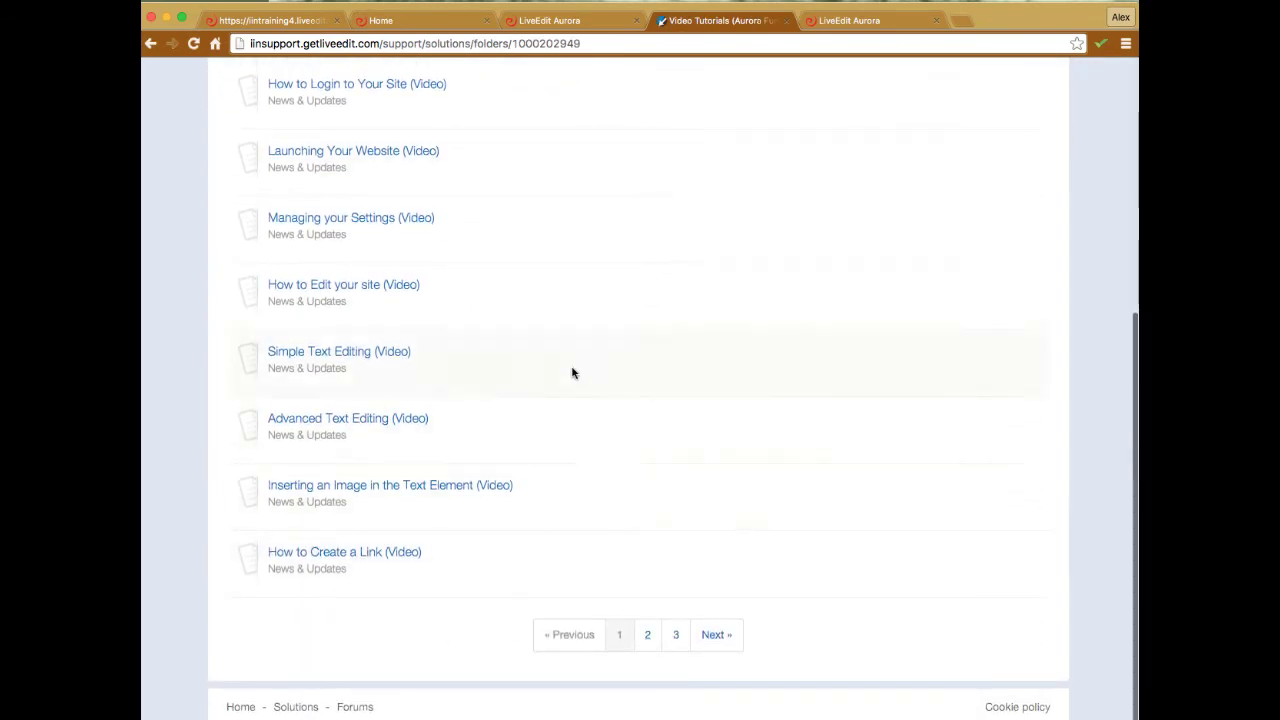
Search the support articles for "form" and return to the support home page
scroll(375, 210, up, 5)
click(375, 210)
text(for)
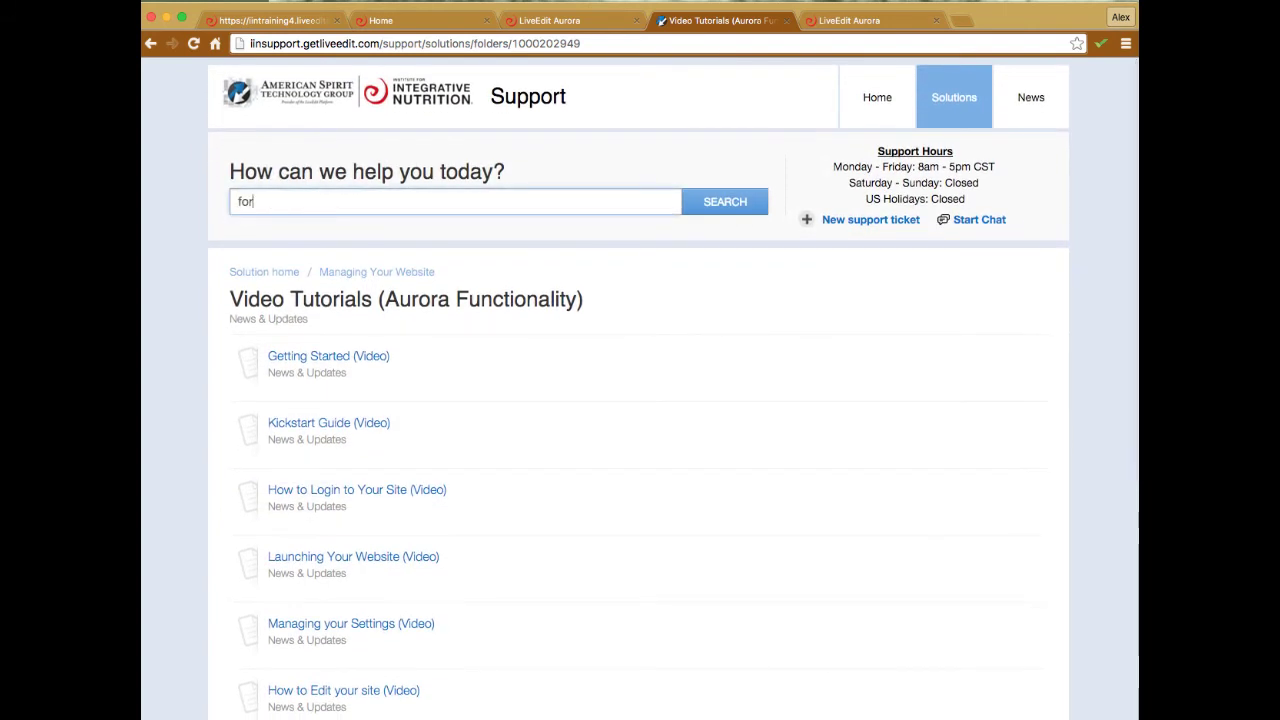
text(m)
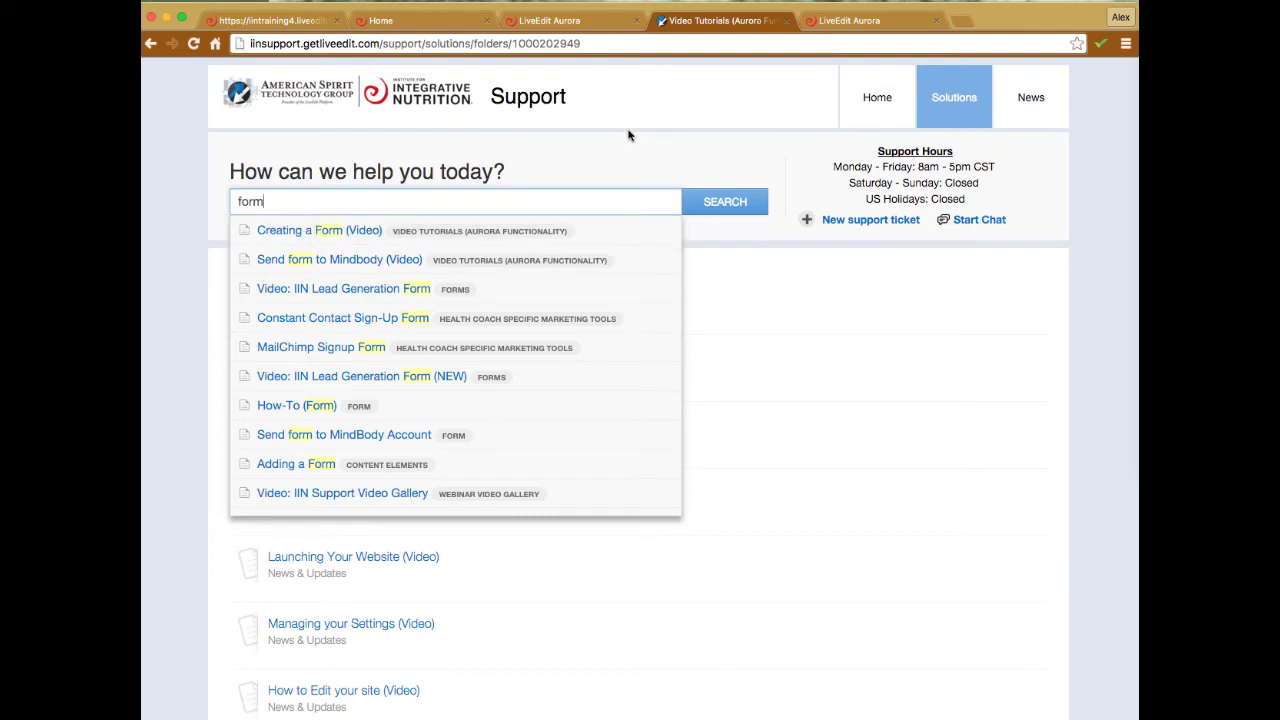
click(151, 45)
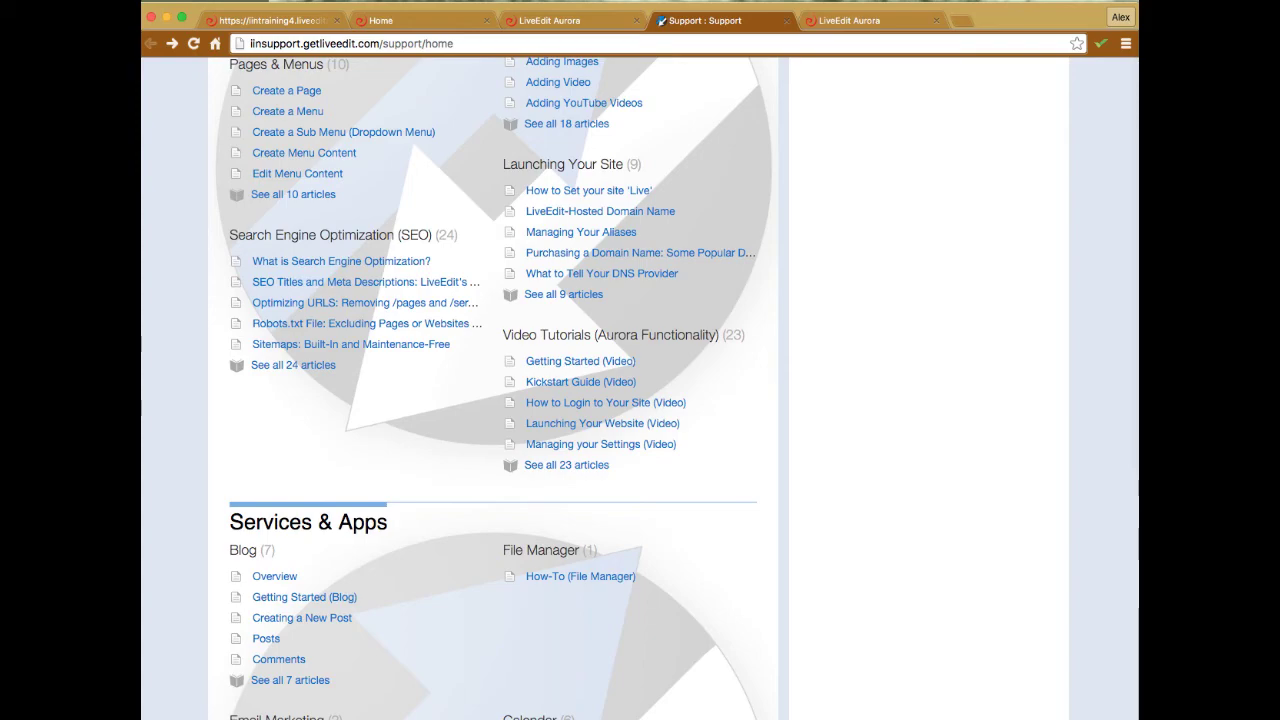
scroll(908, 243, up, 15)
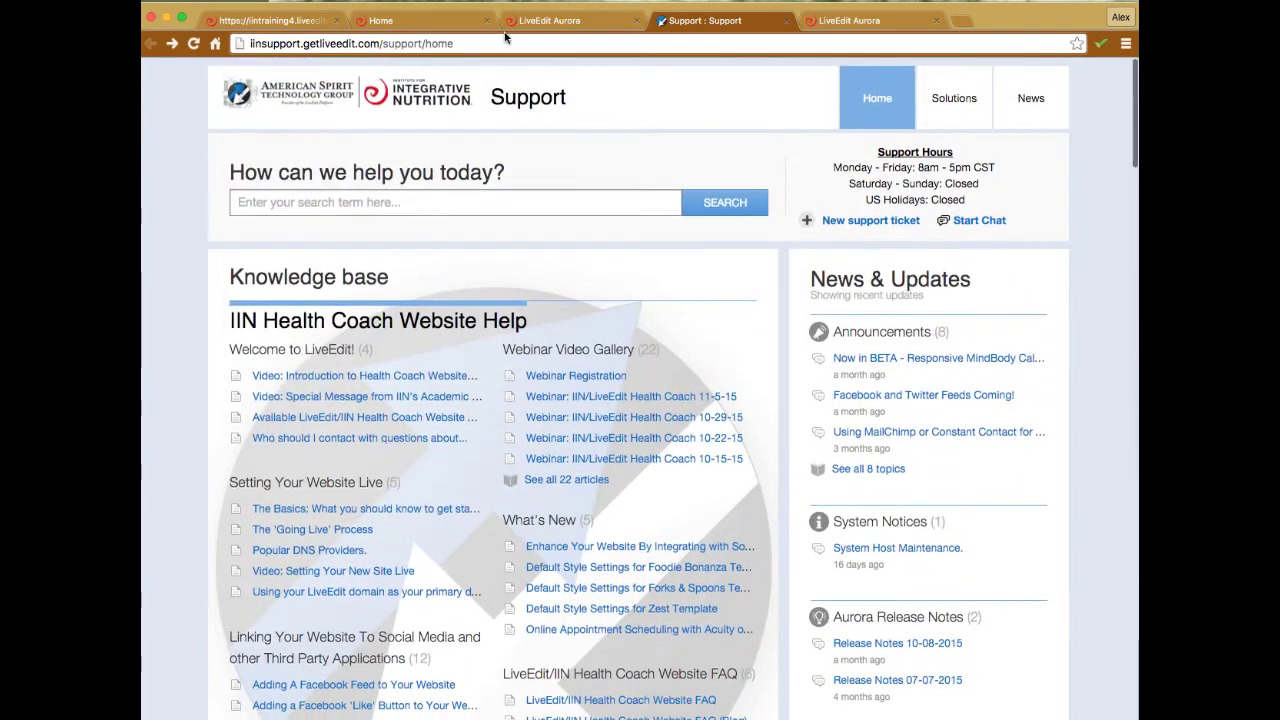
Return to the foodiebonanzatraining site and open the Categories section of the Recipe App from its dashboard
click(578, 24)
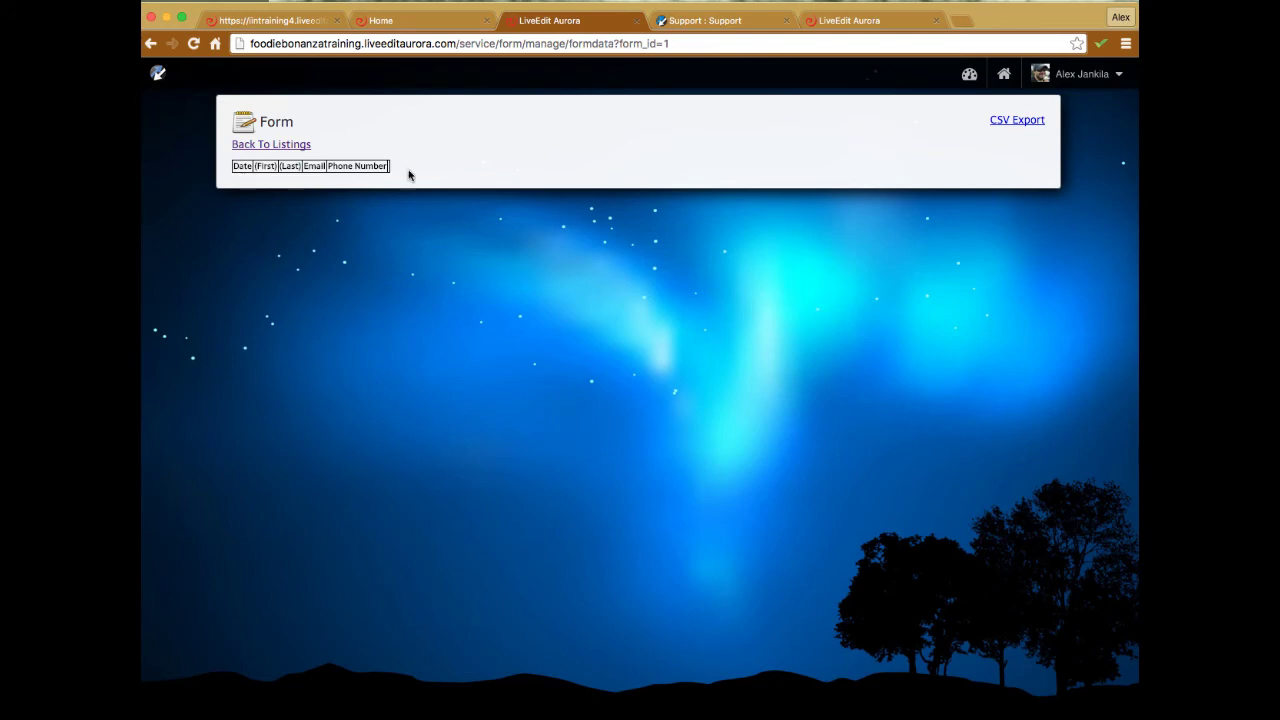
click(1003, 74)
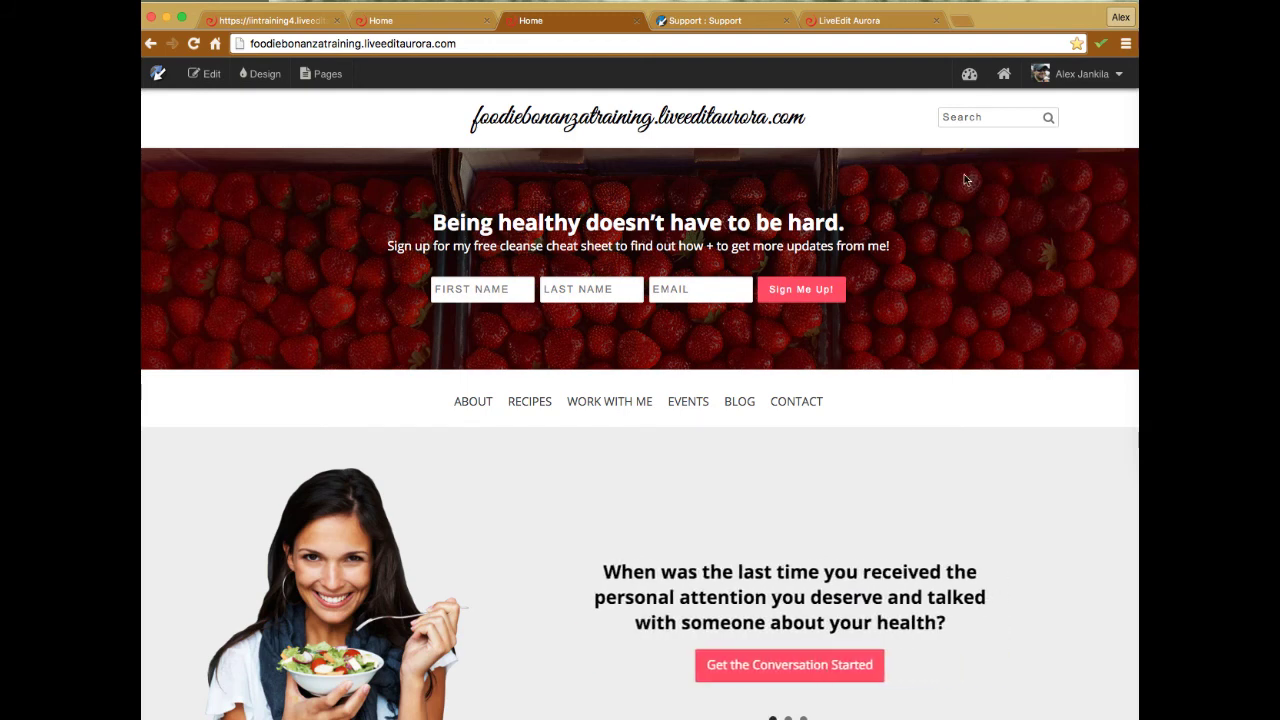
click(969, 78)
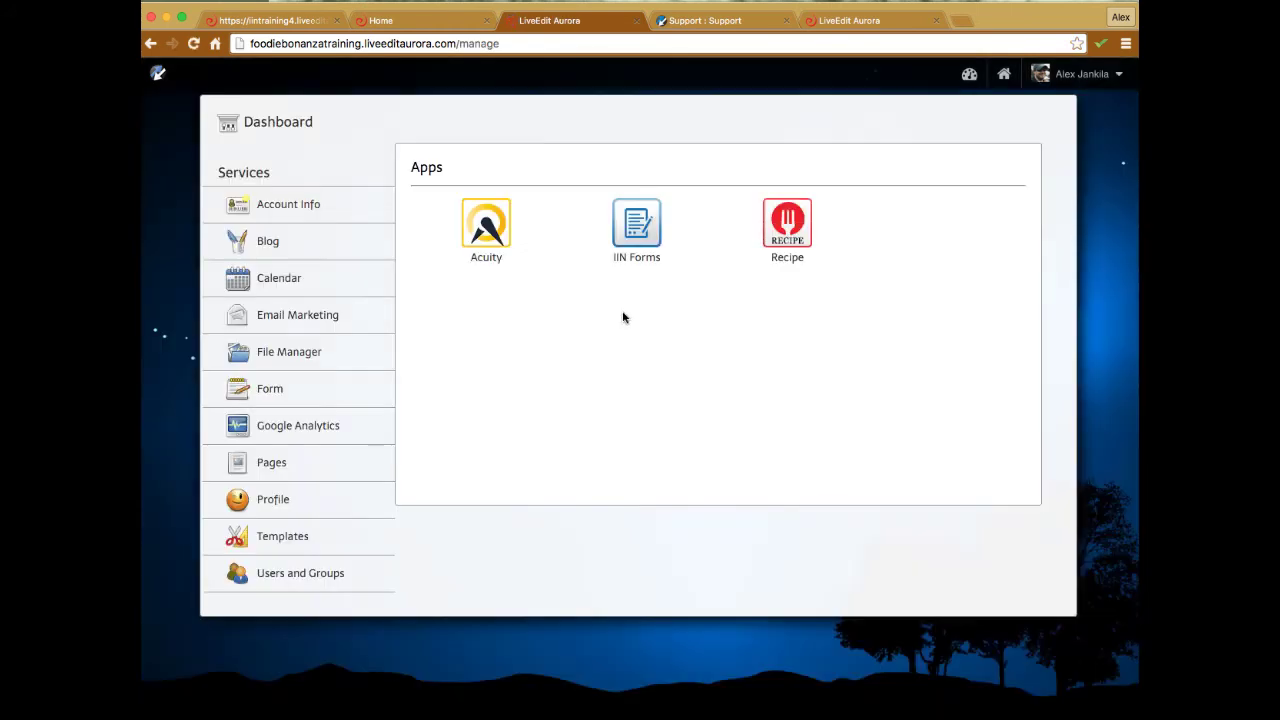
click(781, 222)
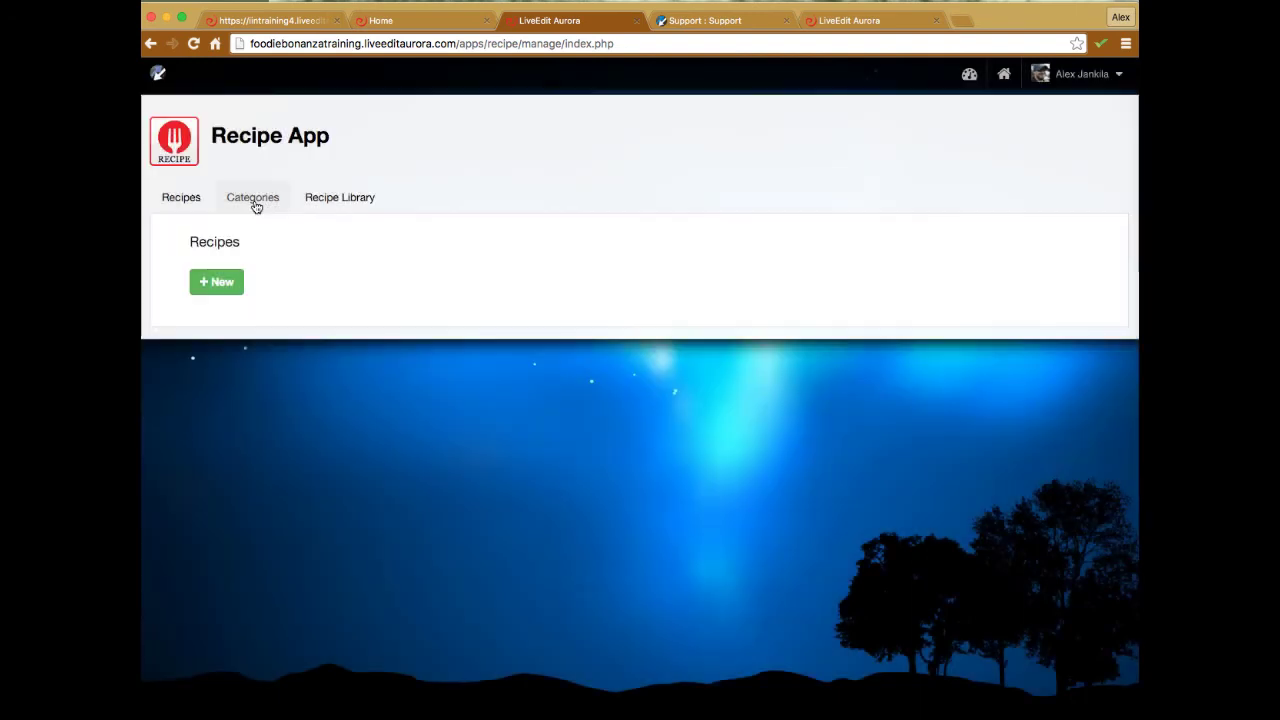
click(259, 202)
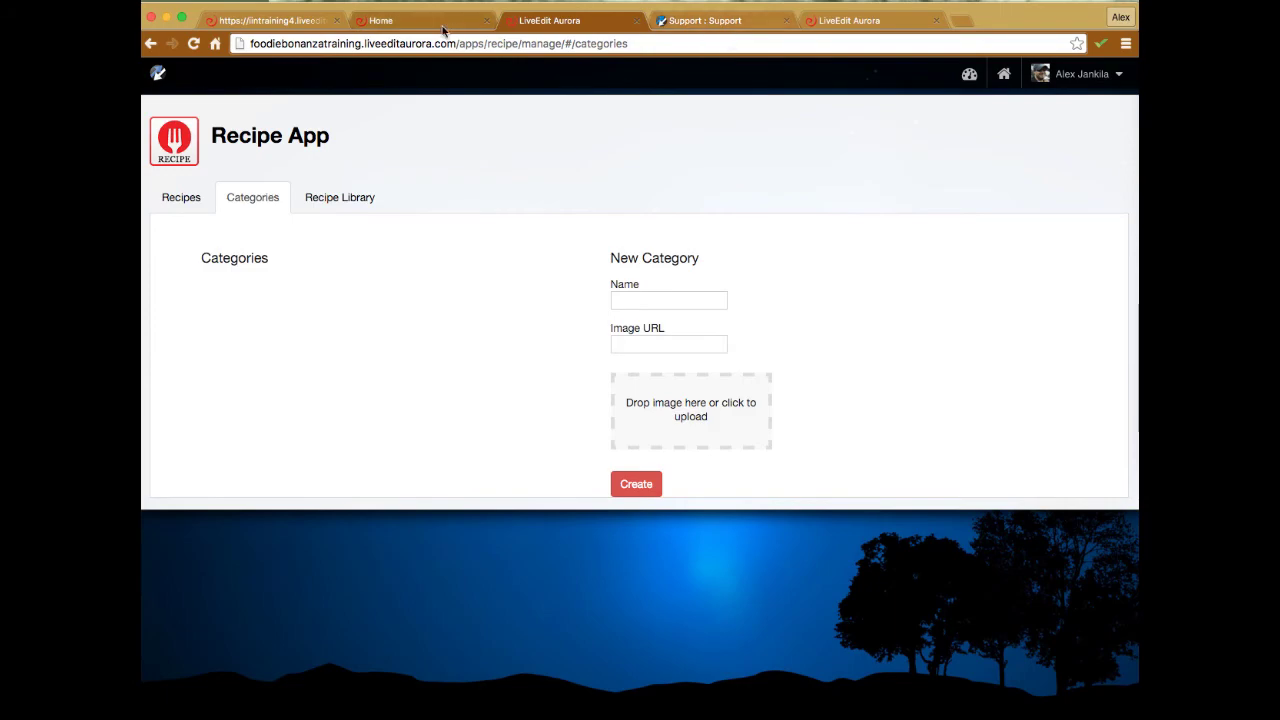
On the Support site, open the article "Recipe App: How to Create Categories" from the Recipe App section
click(733, 21)
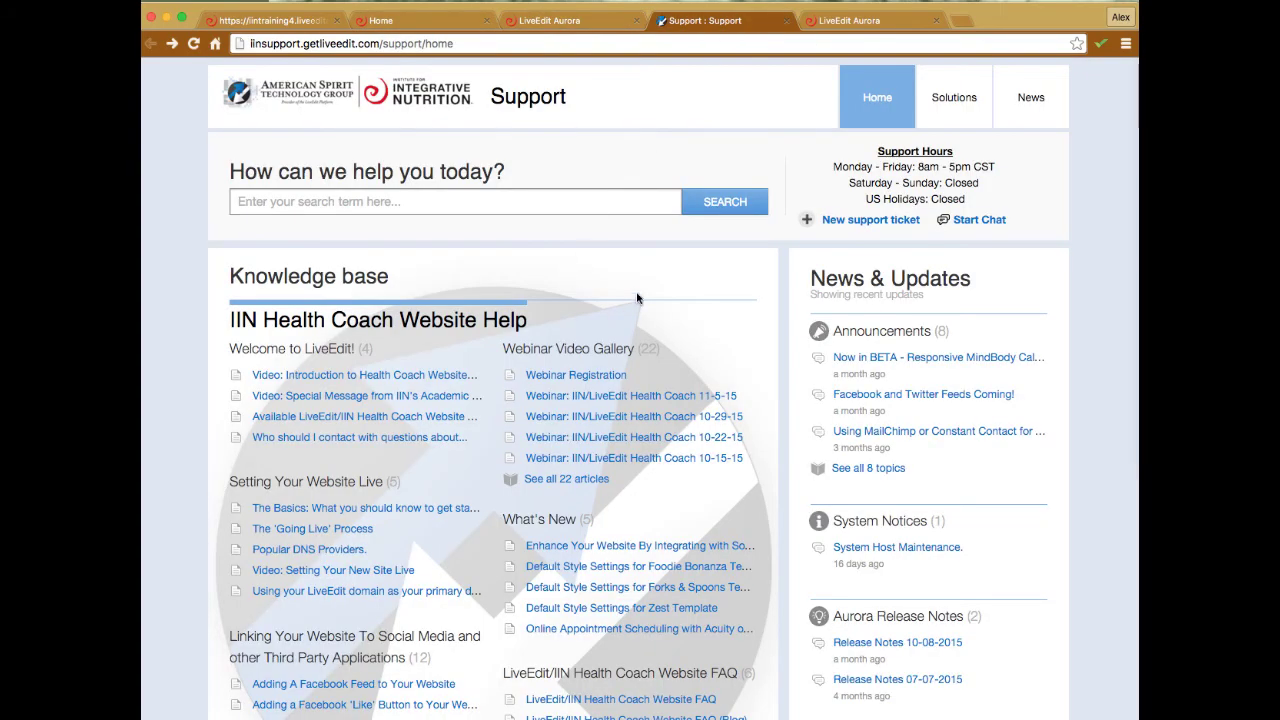
scroll(635, 296, down, 10)
scroll(636, 292, down, 4)
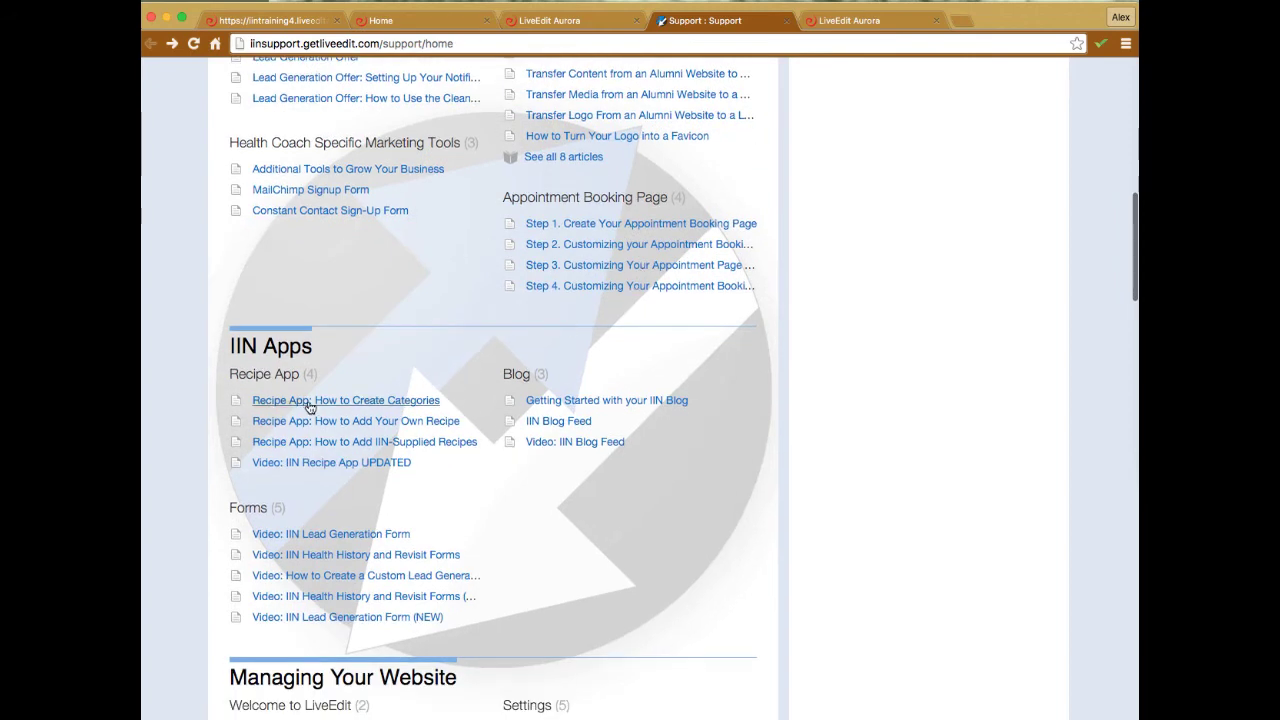
click(272, 377)
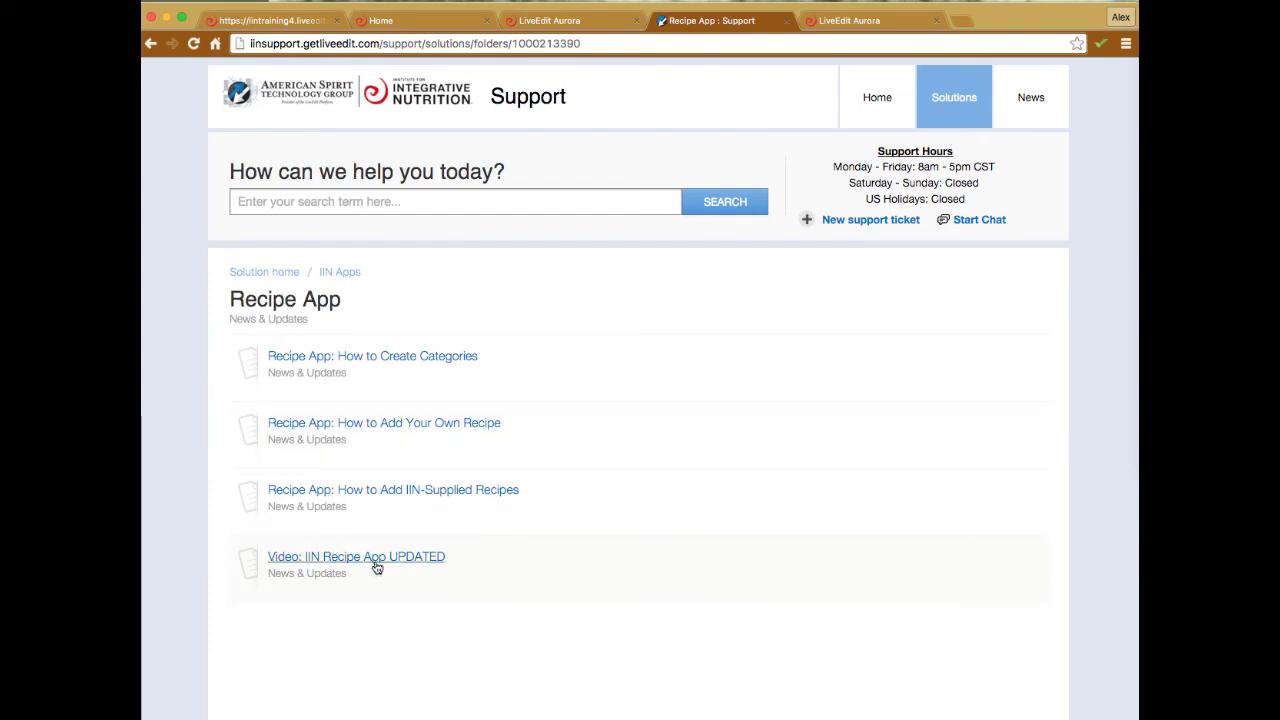
click(396, 357)
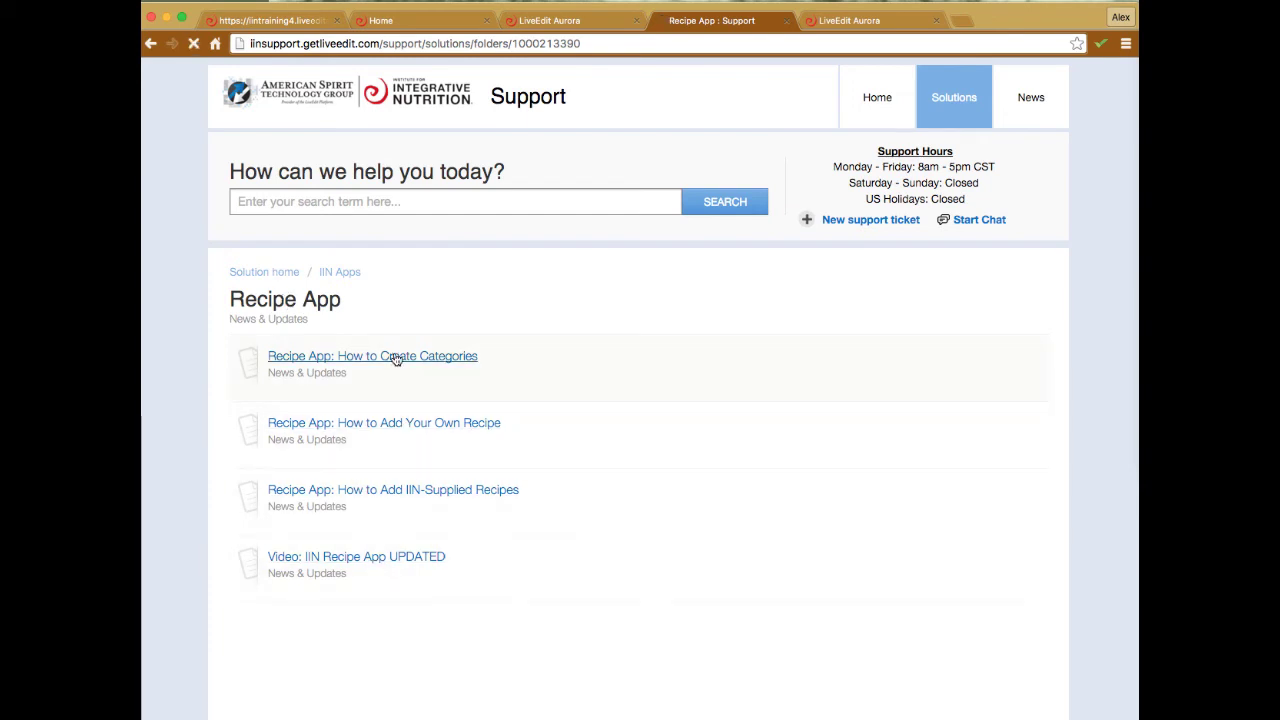
Read through the category creation steps and the category image instructions in the article, and return to the Recipe App article list
scroll(580, 367, down, 10)
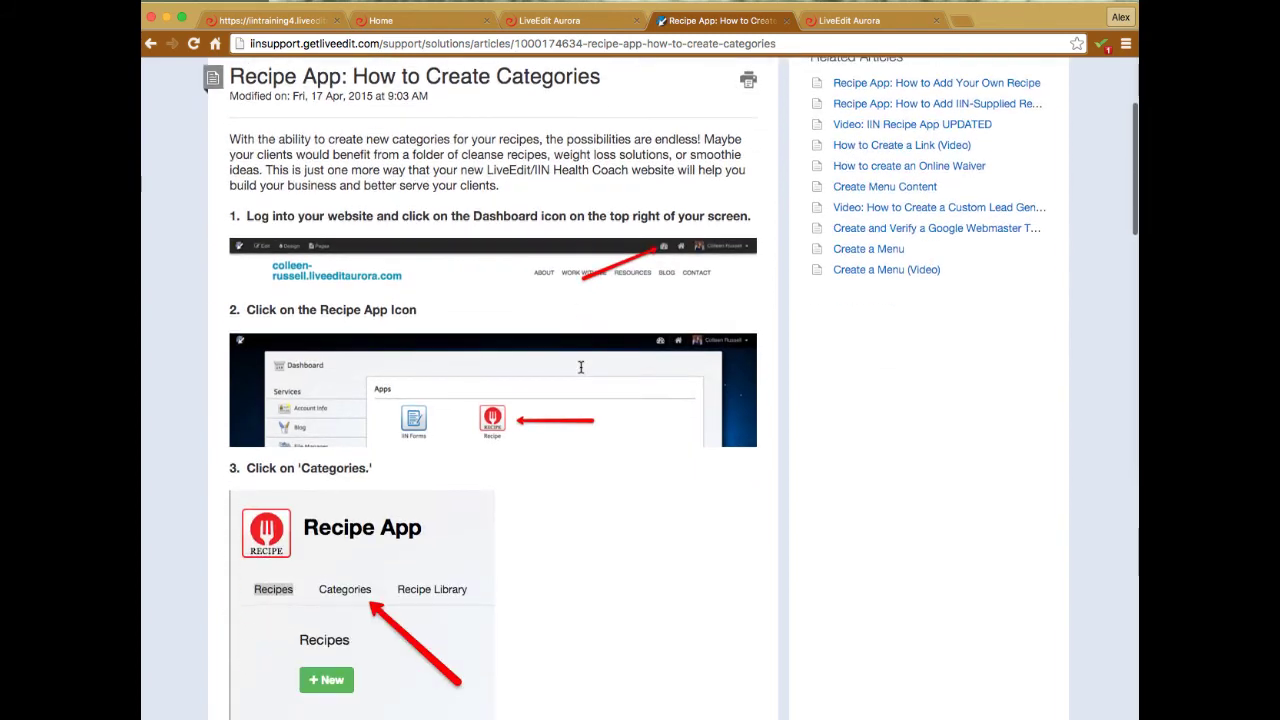
scroll(580, 367, down, 5)
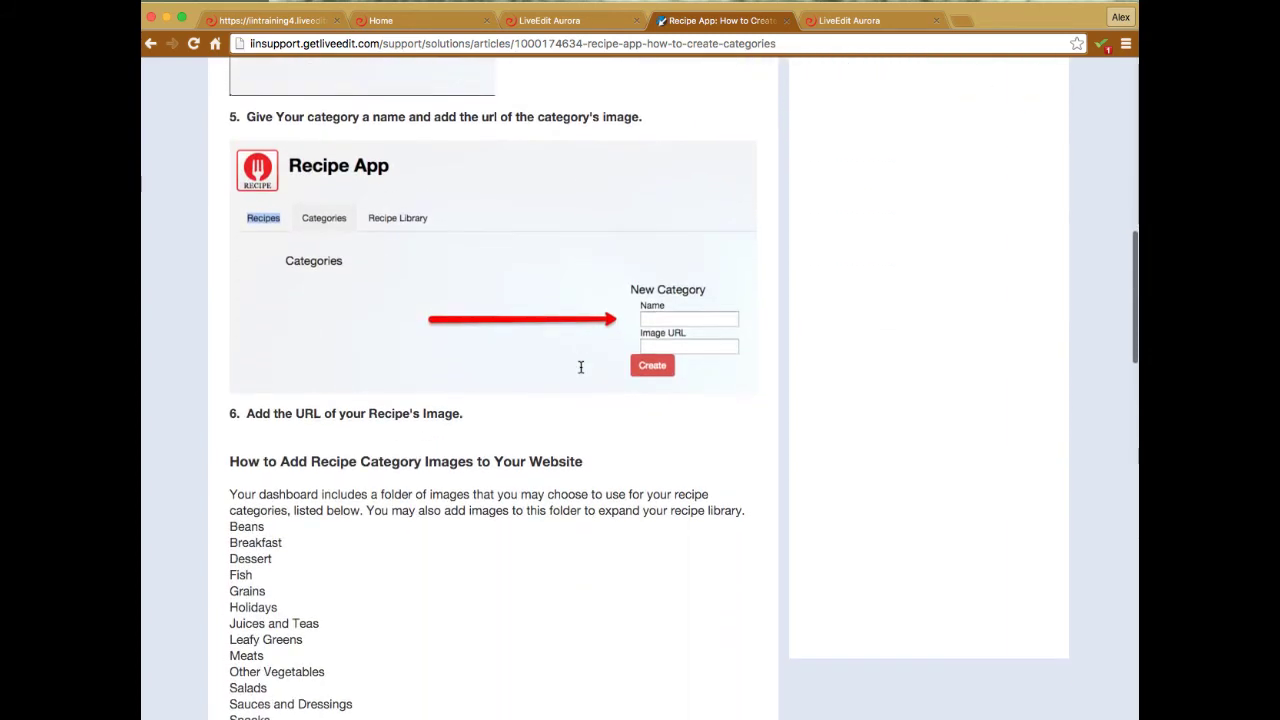
scroll(580, 367, down, 2)
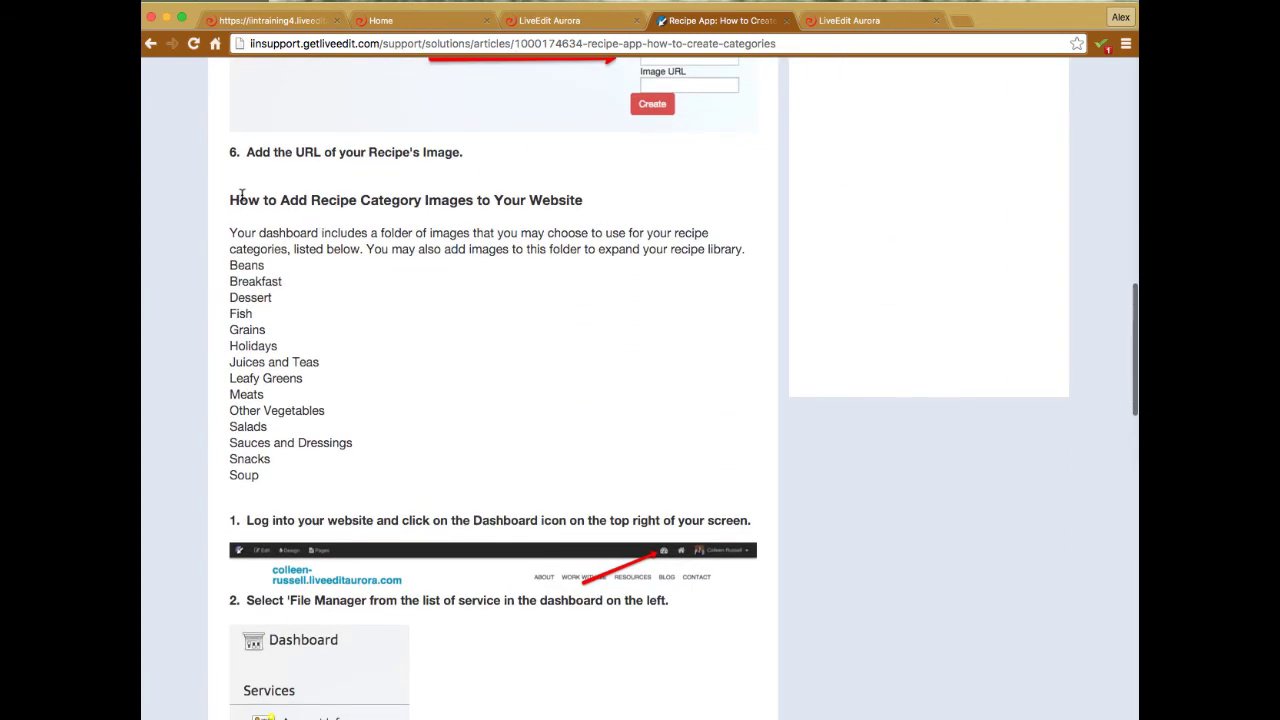
drag(230, 199, 577, 214)
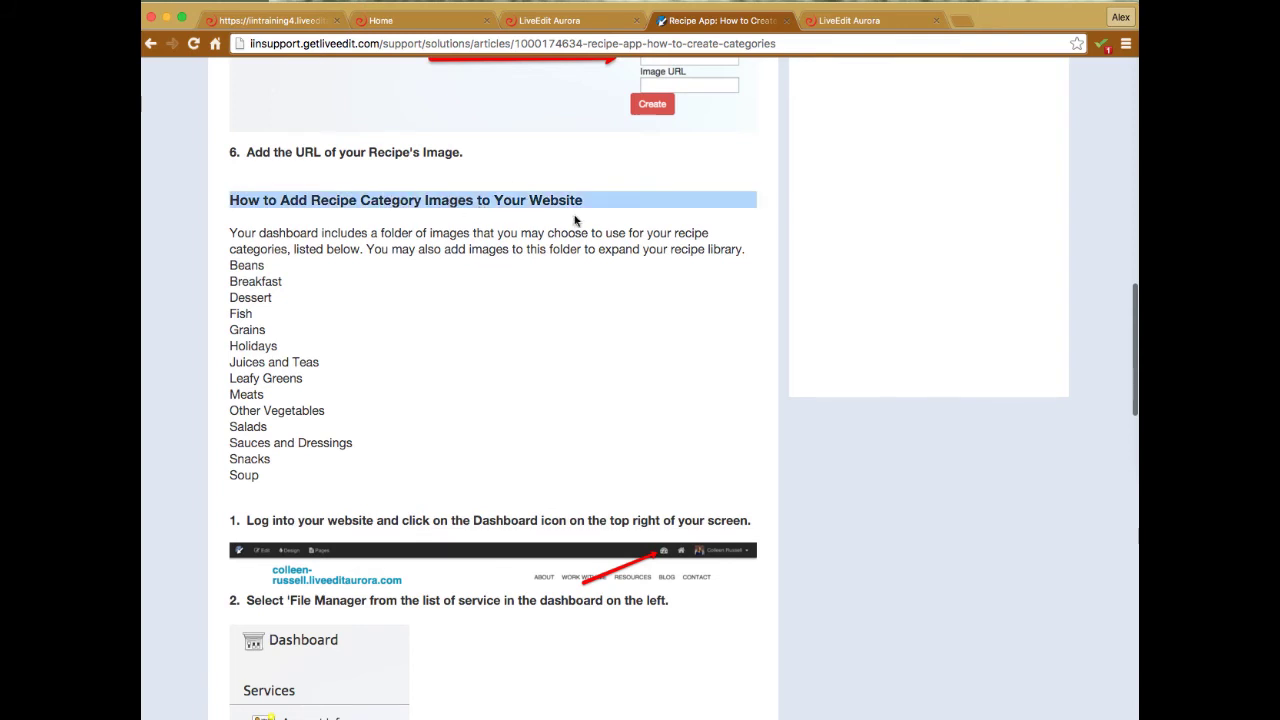
drag(507, 167, 246, 152)
scroll(340, 185, up, 3)
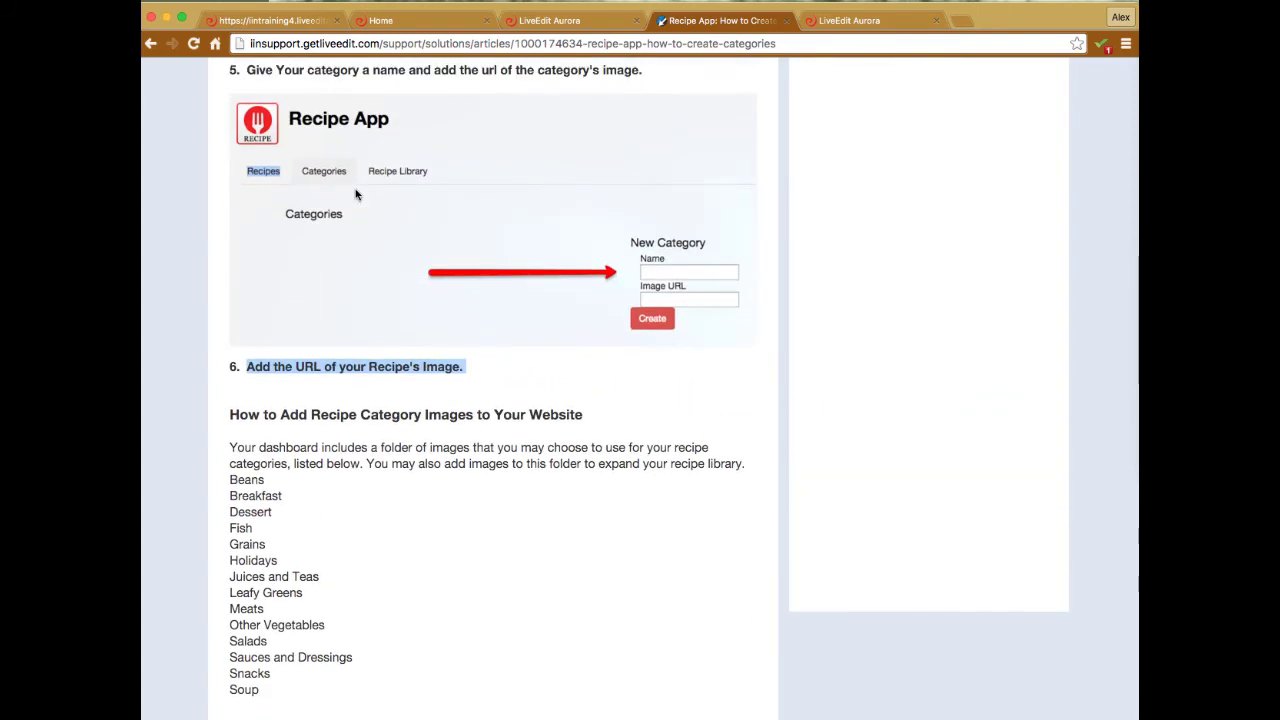
scroll(355, 194, down, 3)
scroll(477, 240, down, 3)
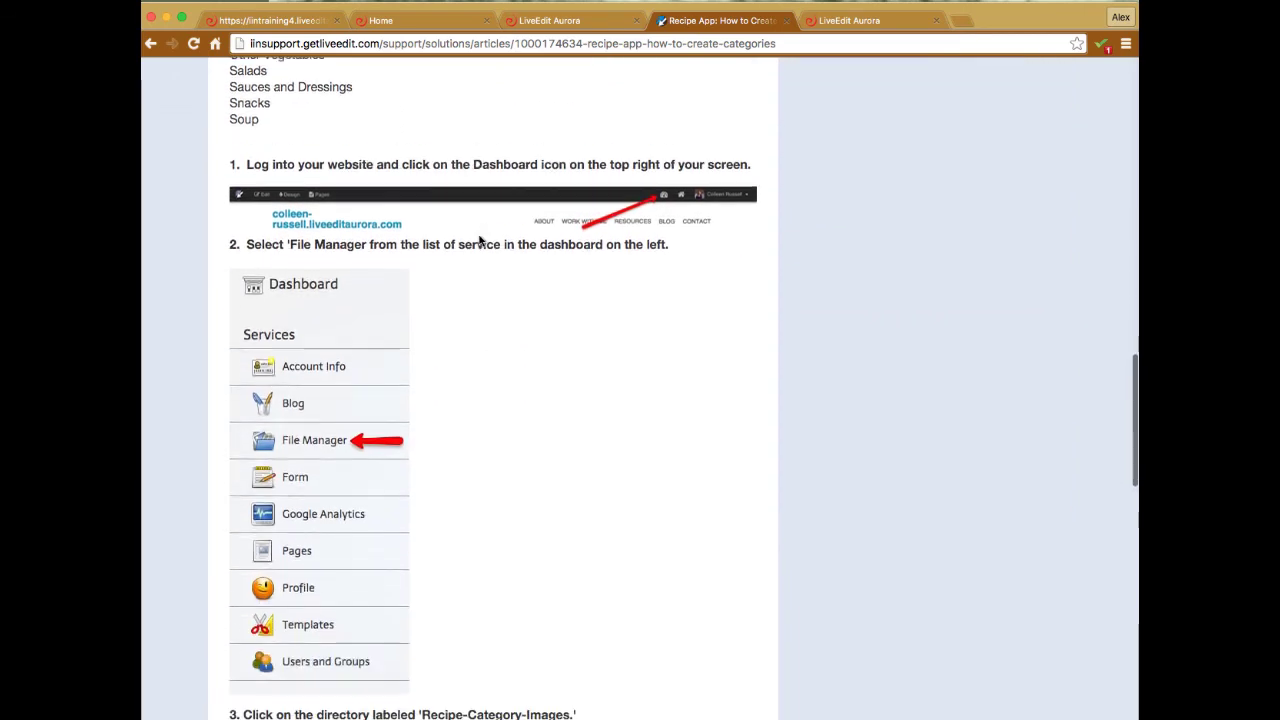
scroll(480, 240, down, 6)
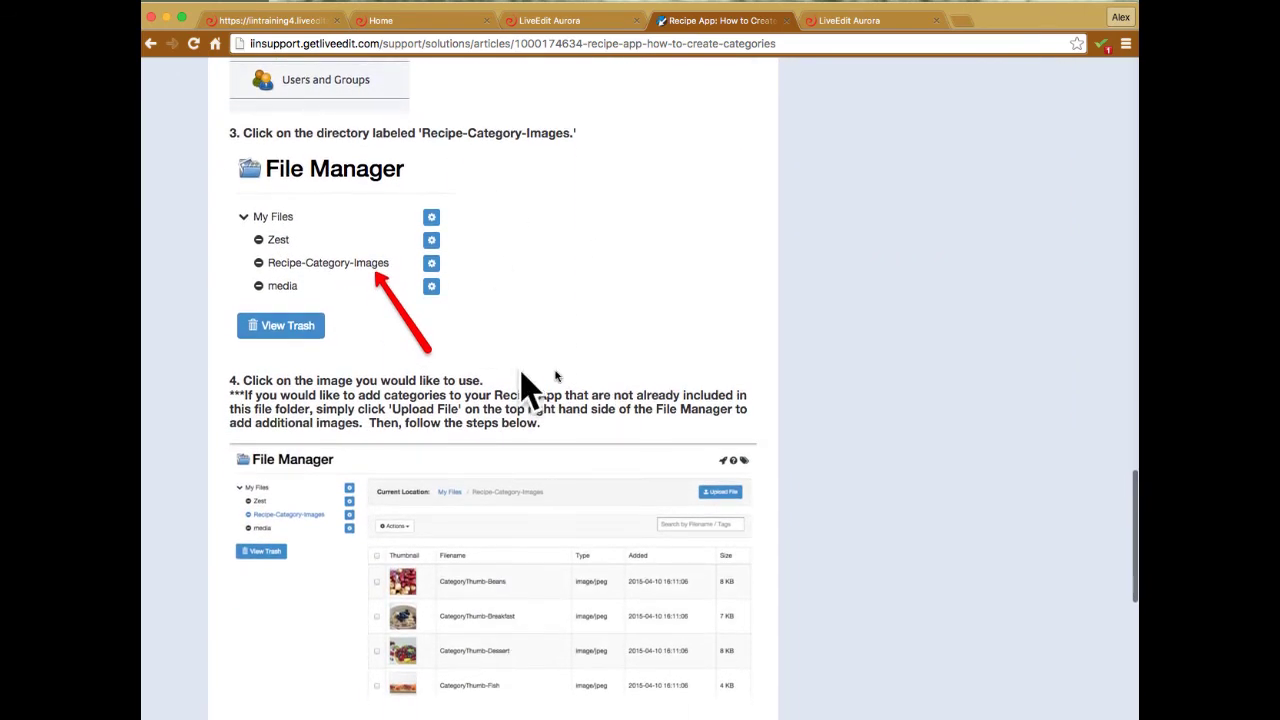
scroll(530, 390, down, 4)
scroll(489, 446, up, 20)
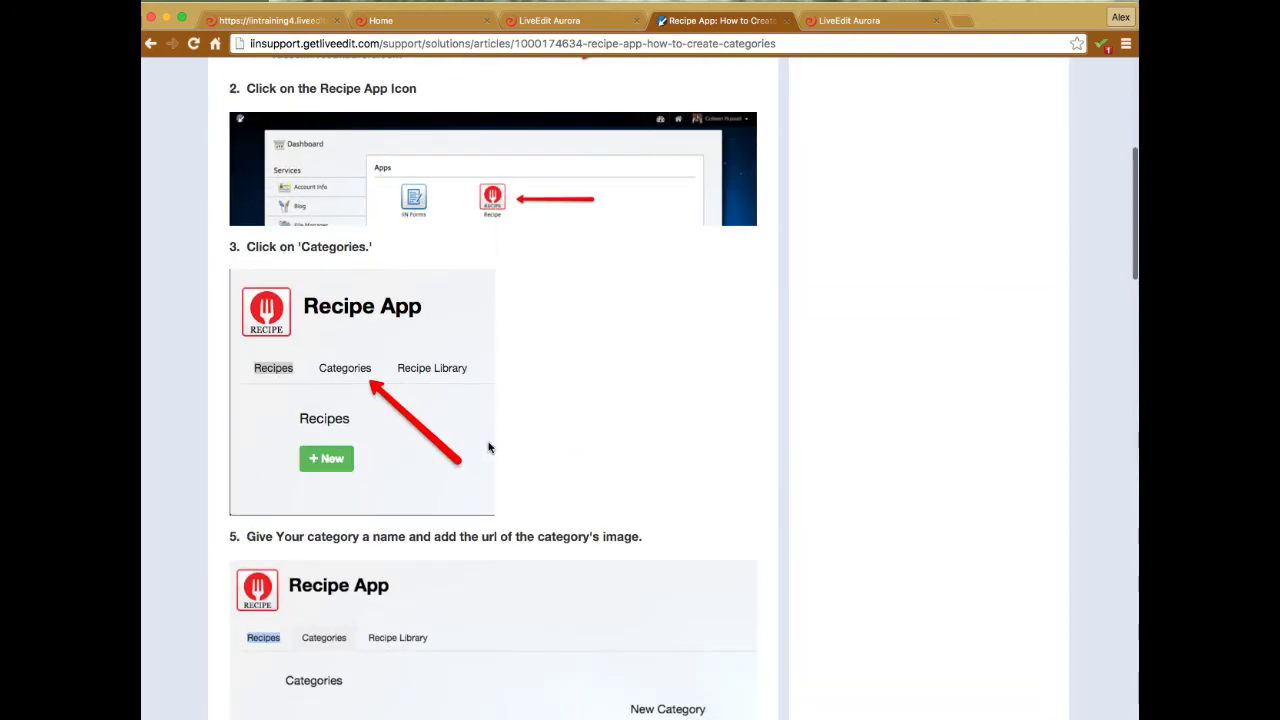
scroll(489, 446, up, 5)
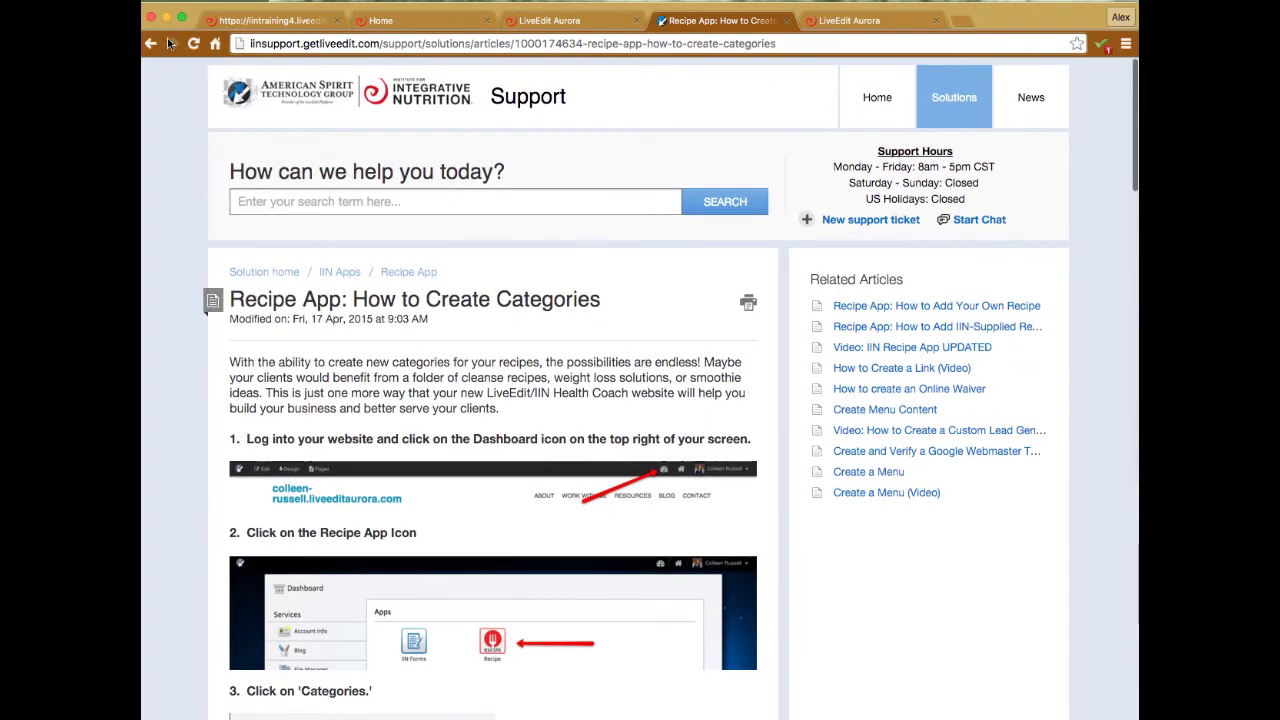
click(151, 43)
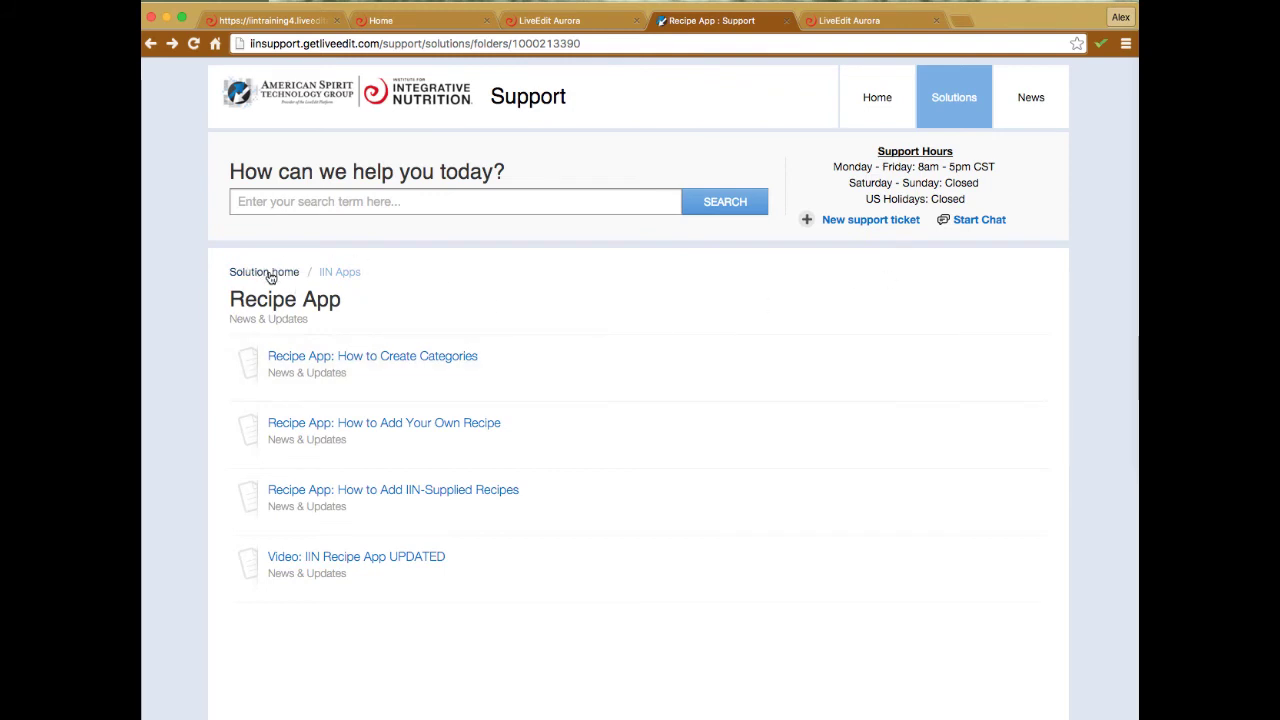
Switch to the foodiebonanzatraining site and view the domain listed under Manage Your Aliases in its account settings
click(838, 22)
click(969, 73)
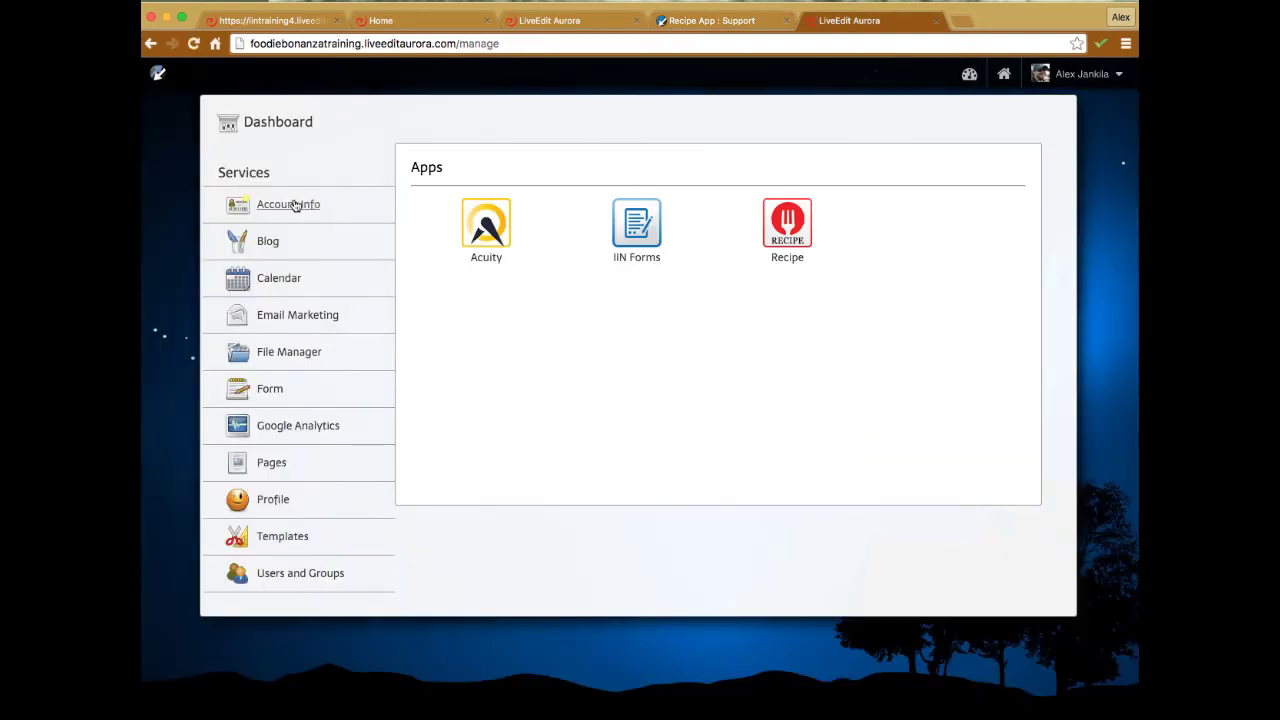
click(295, 205)
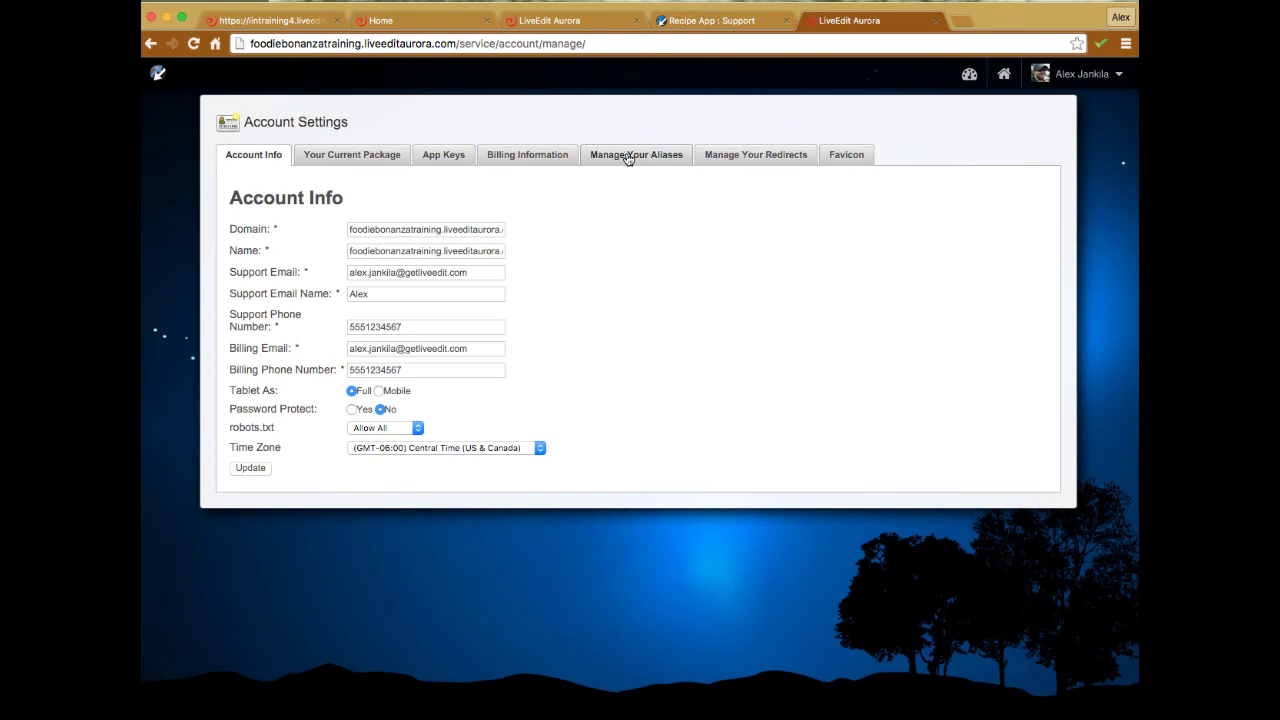
click(627, 157)
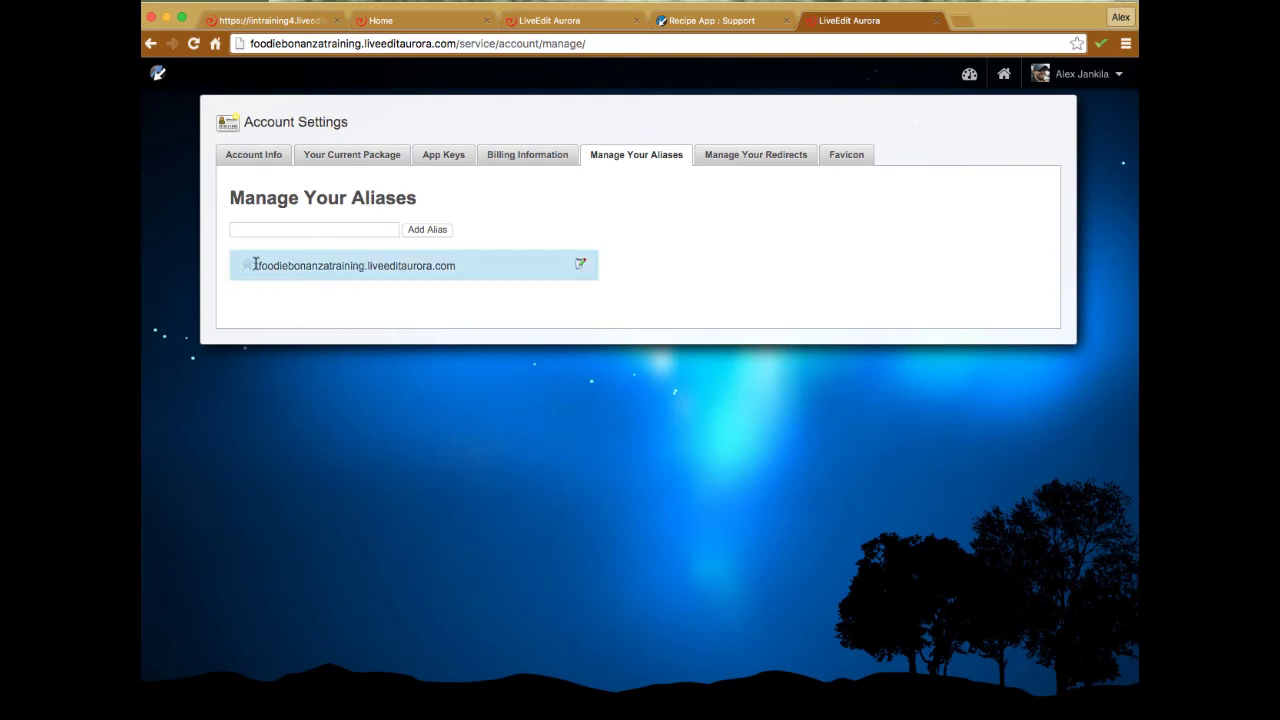
drag(257, 265, 461, 265)
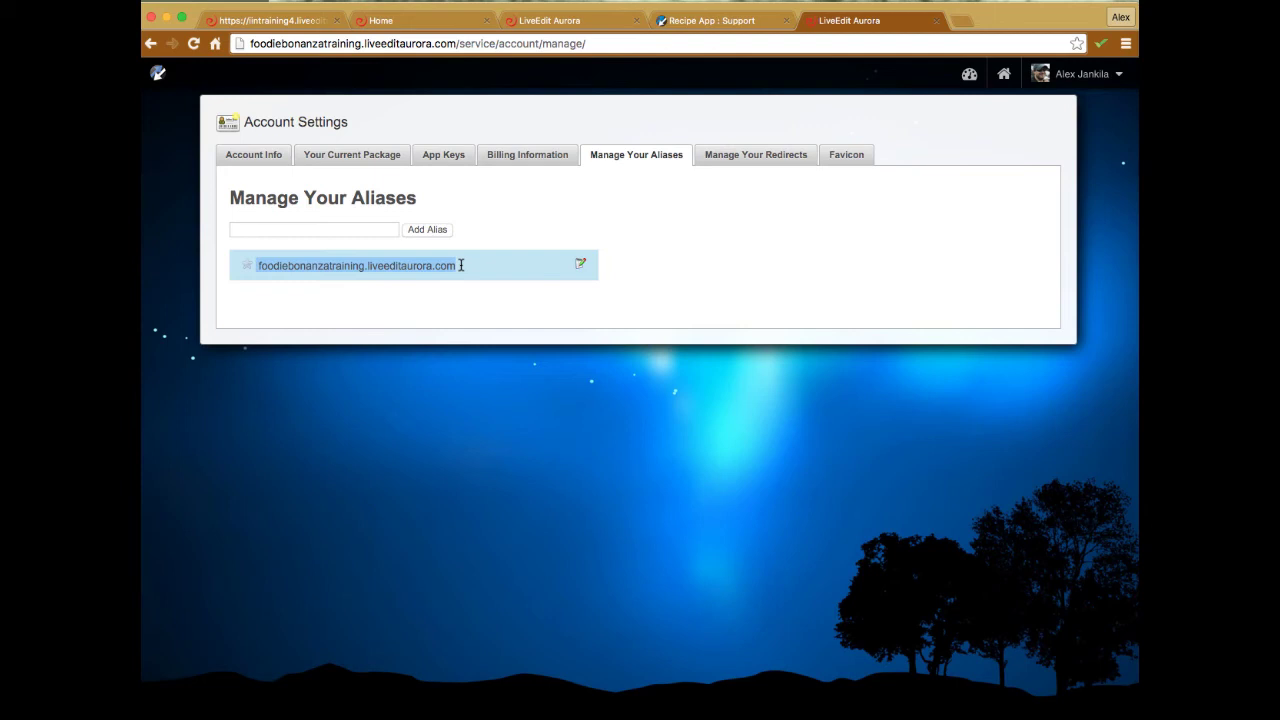
click(641, 215)
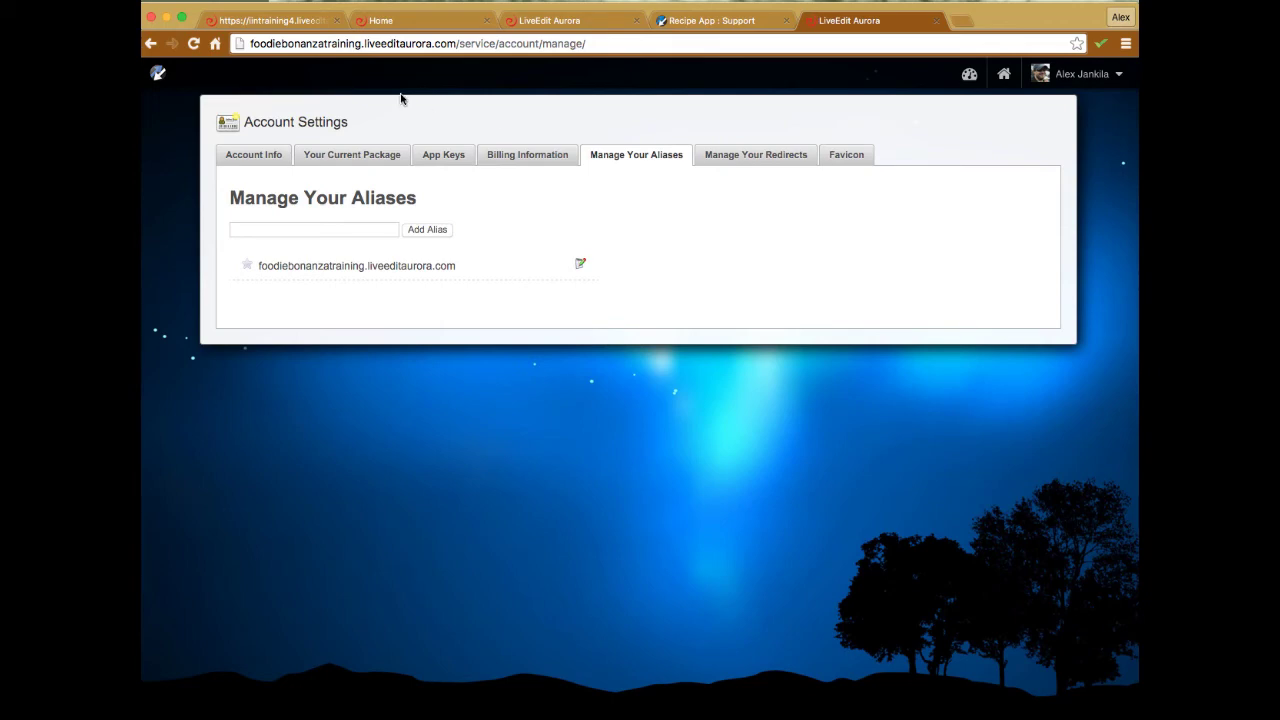
Return to the Support site and look over the Setting Your Website Live articles from the solution home
click(705, 20)
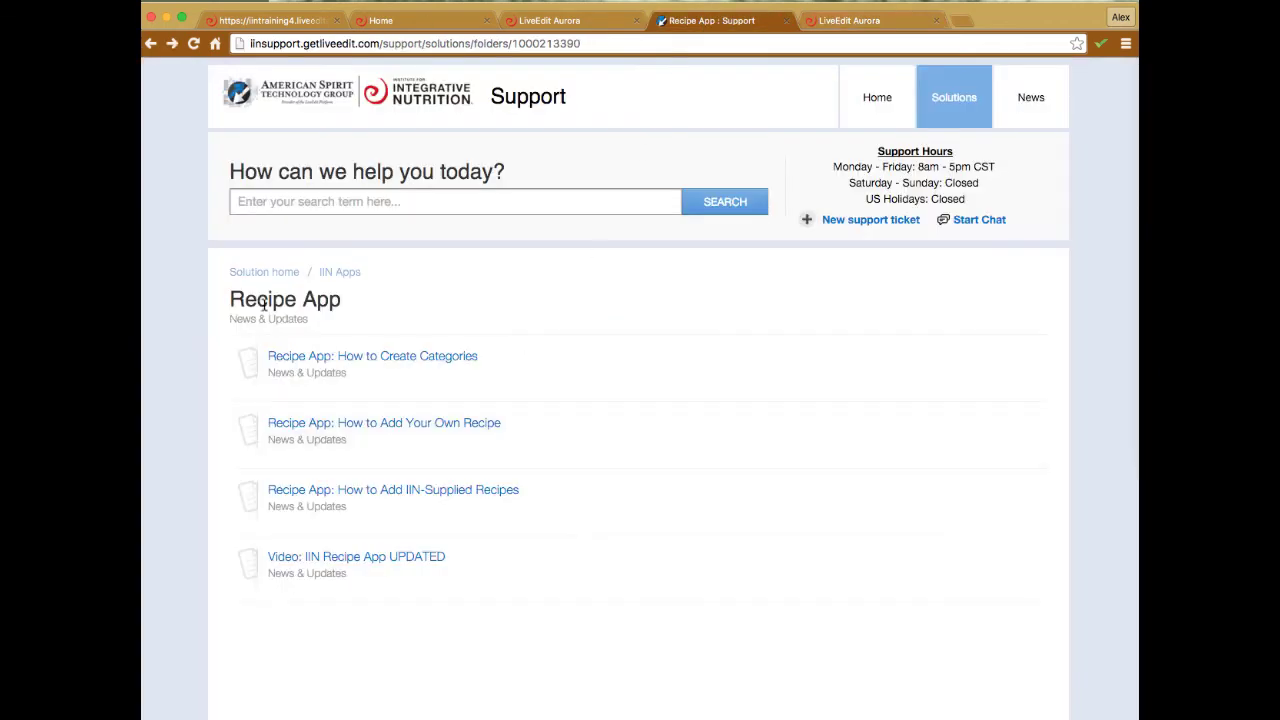
click(291, 279)
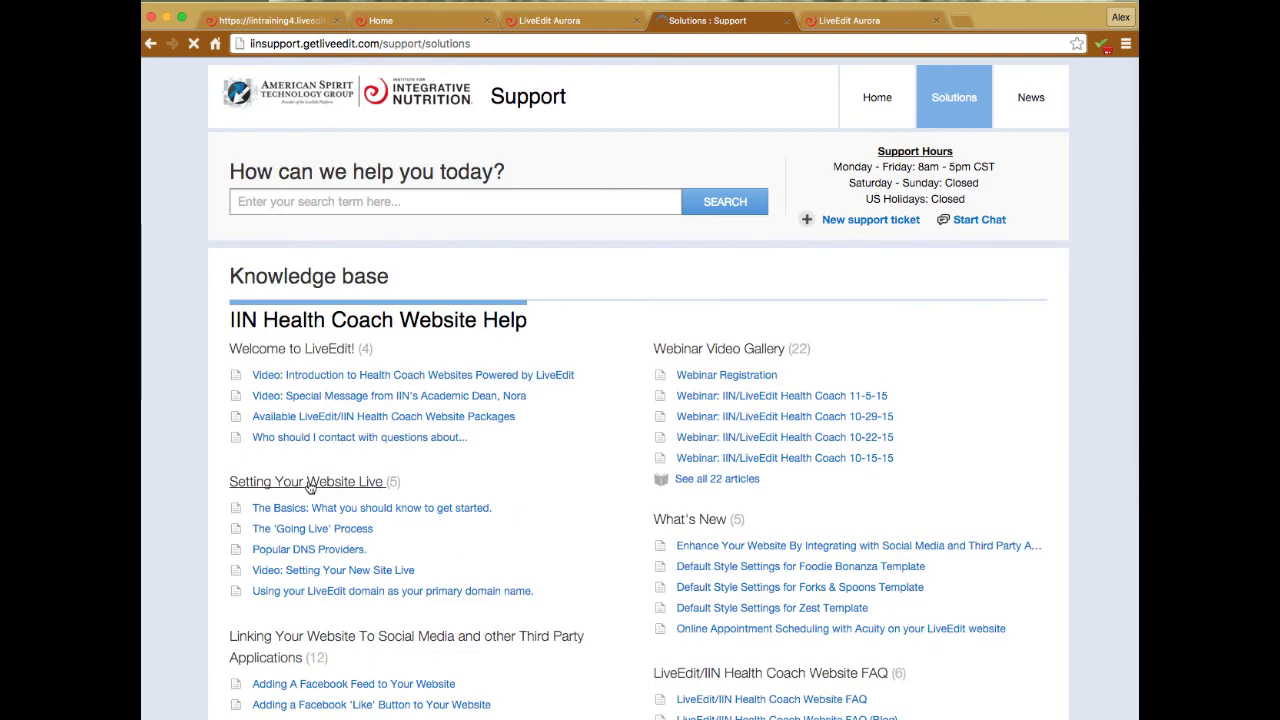
scroll(313, 488, down, 1)
scroll(313, 488, down, 1)
click(303, 352)
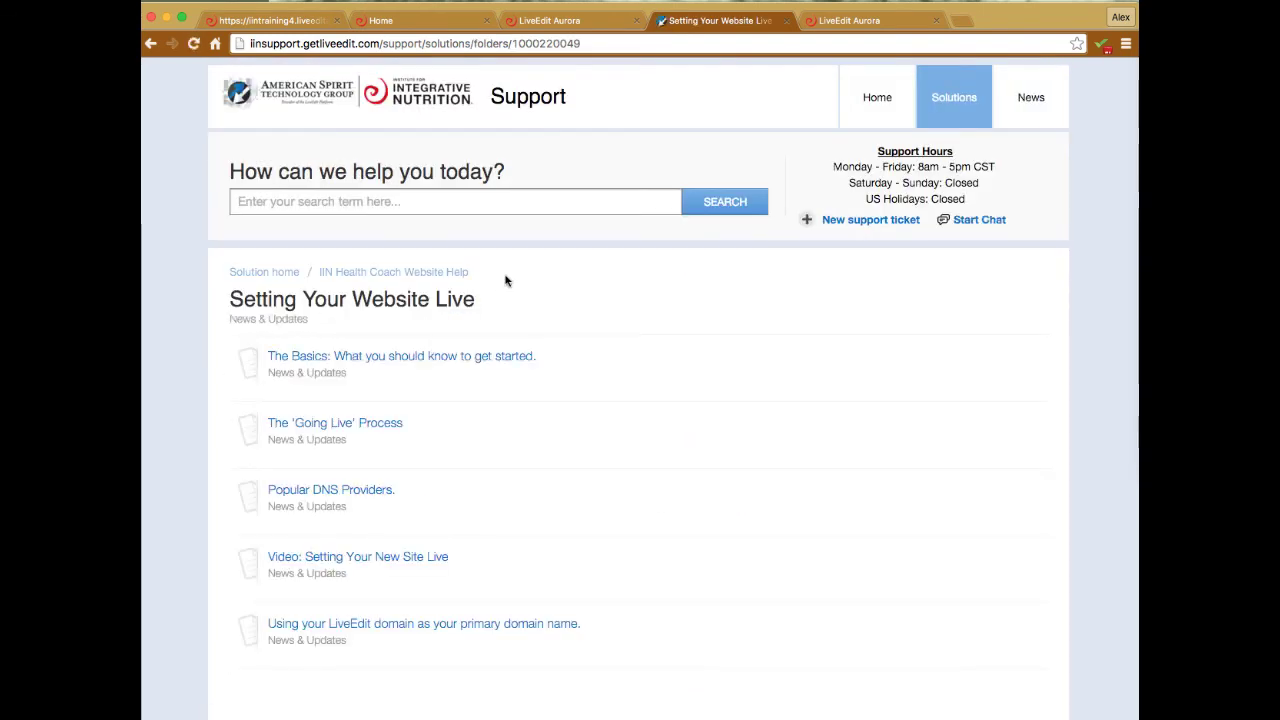
scroll(505, 281, down, 1)
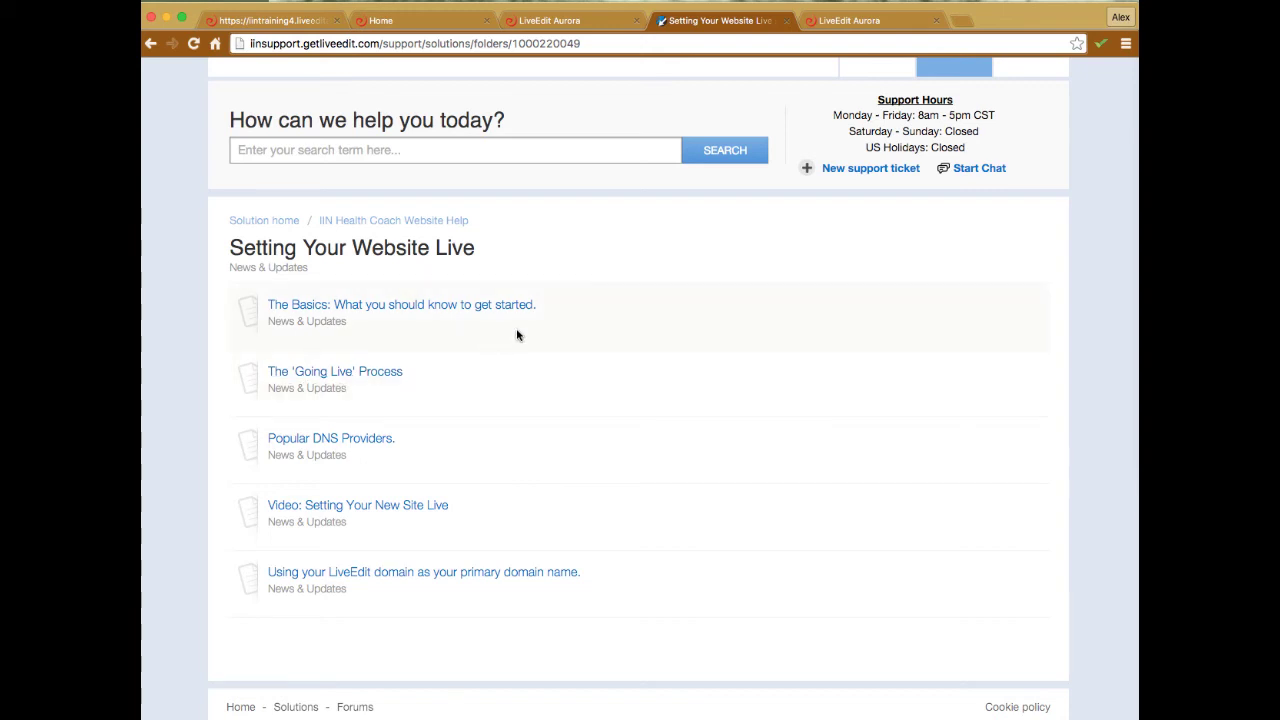
scroll(600, 285, up, 2)
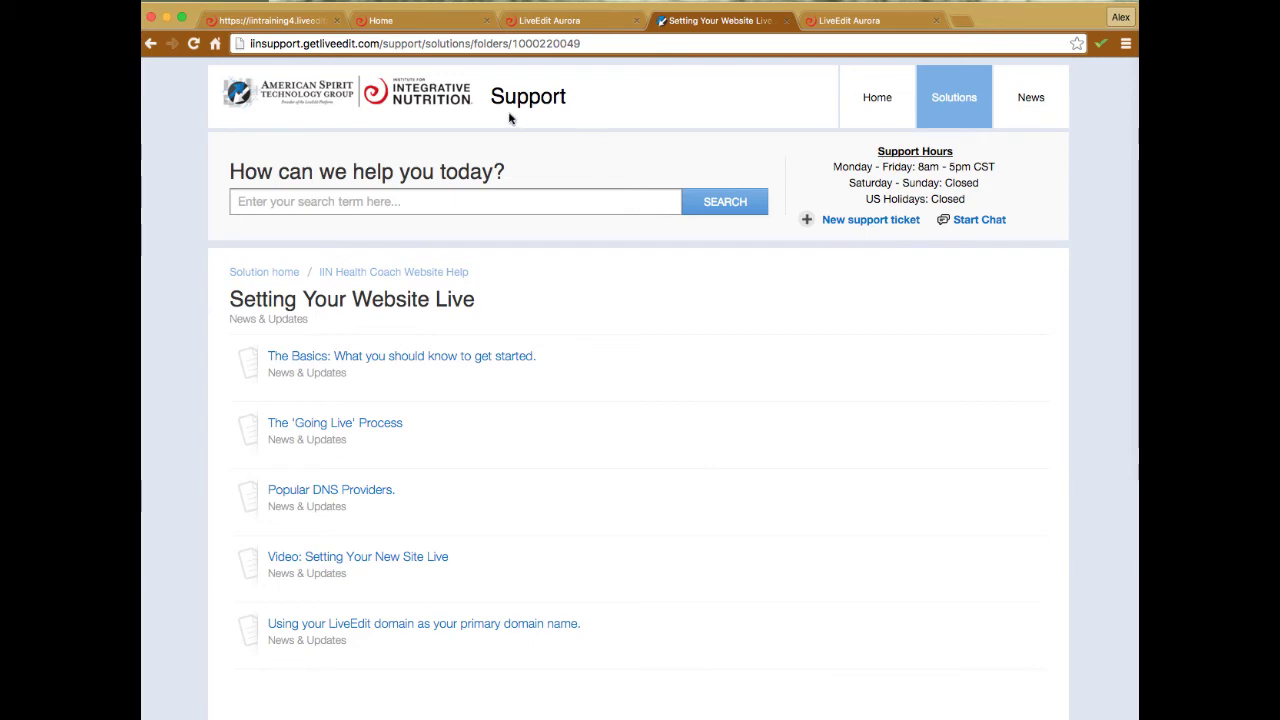
Switch to the iintraining4 home page, start editing it and browse the images available for the header logo
click(410, 20)
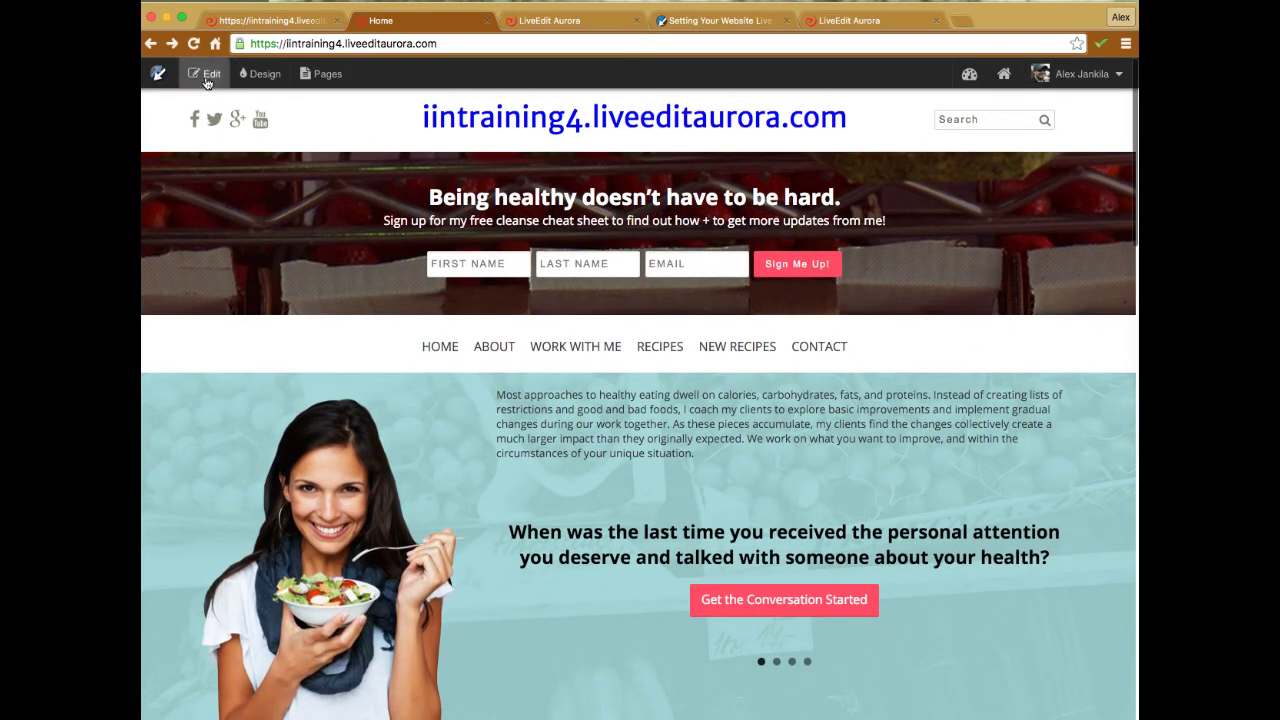
click(206, 76)
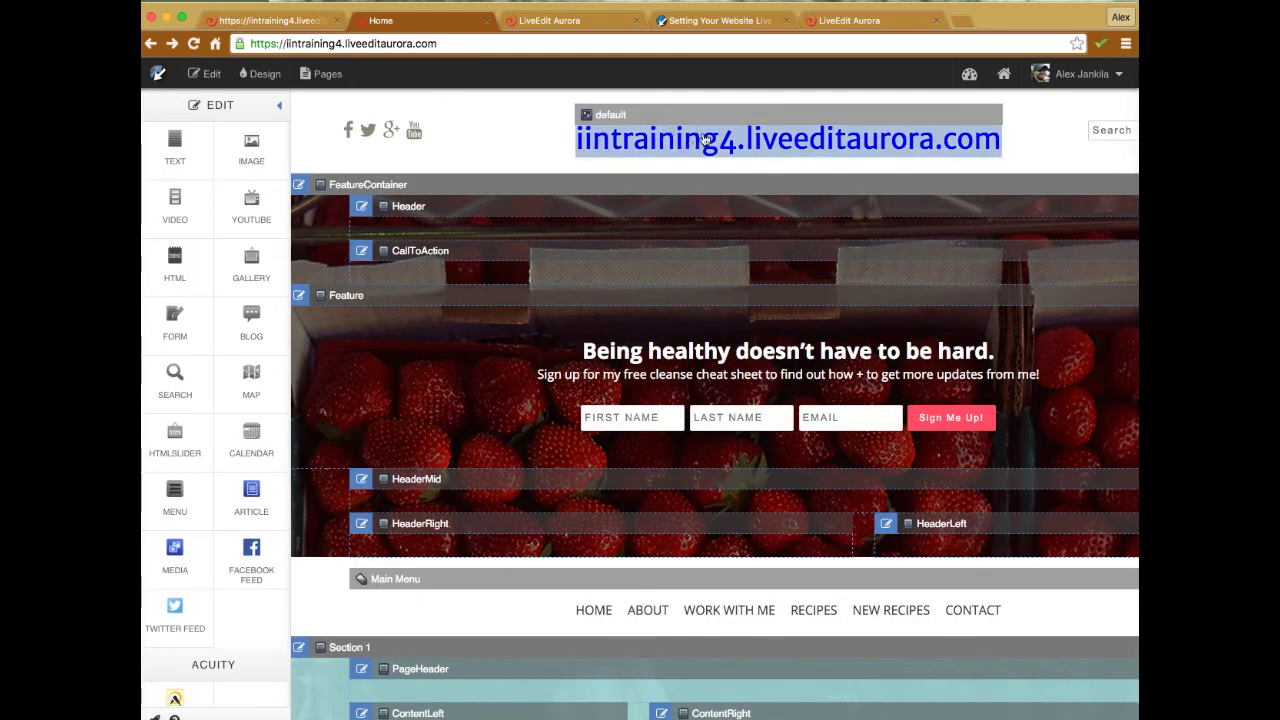
click(625, 205)
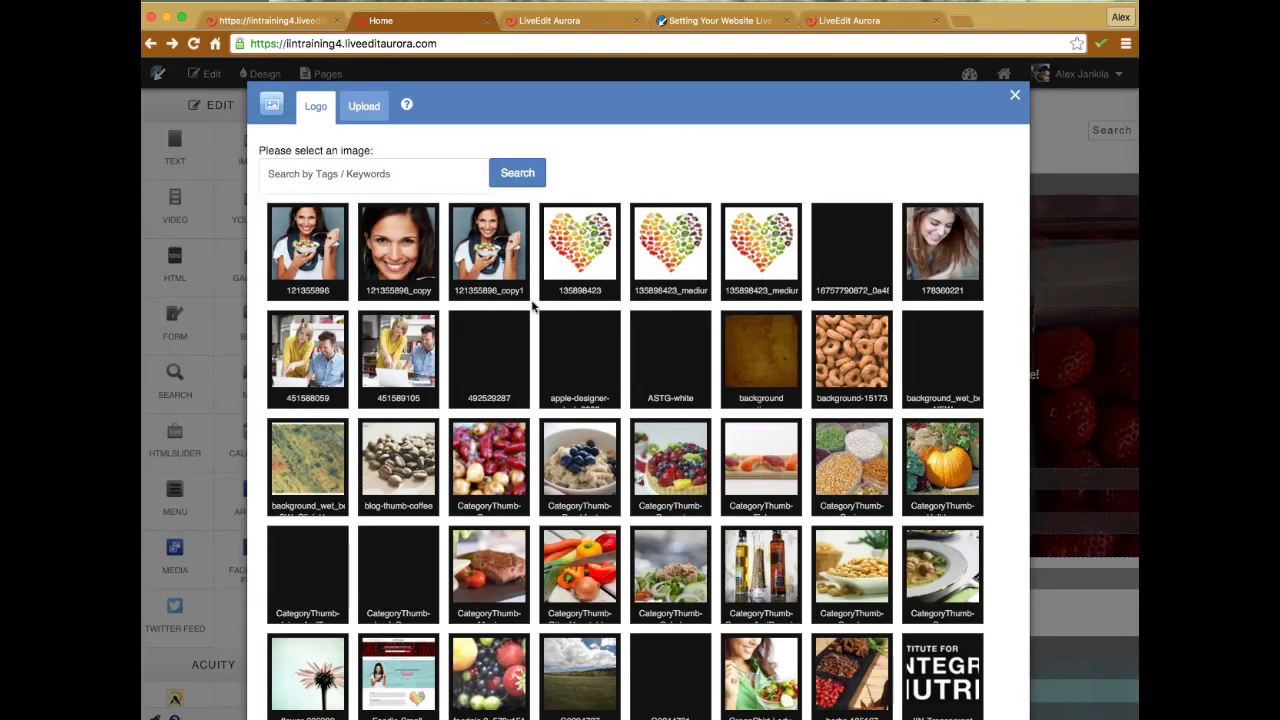
scroll(591, 337, down, 5)
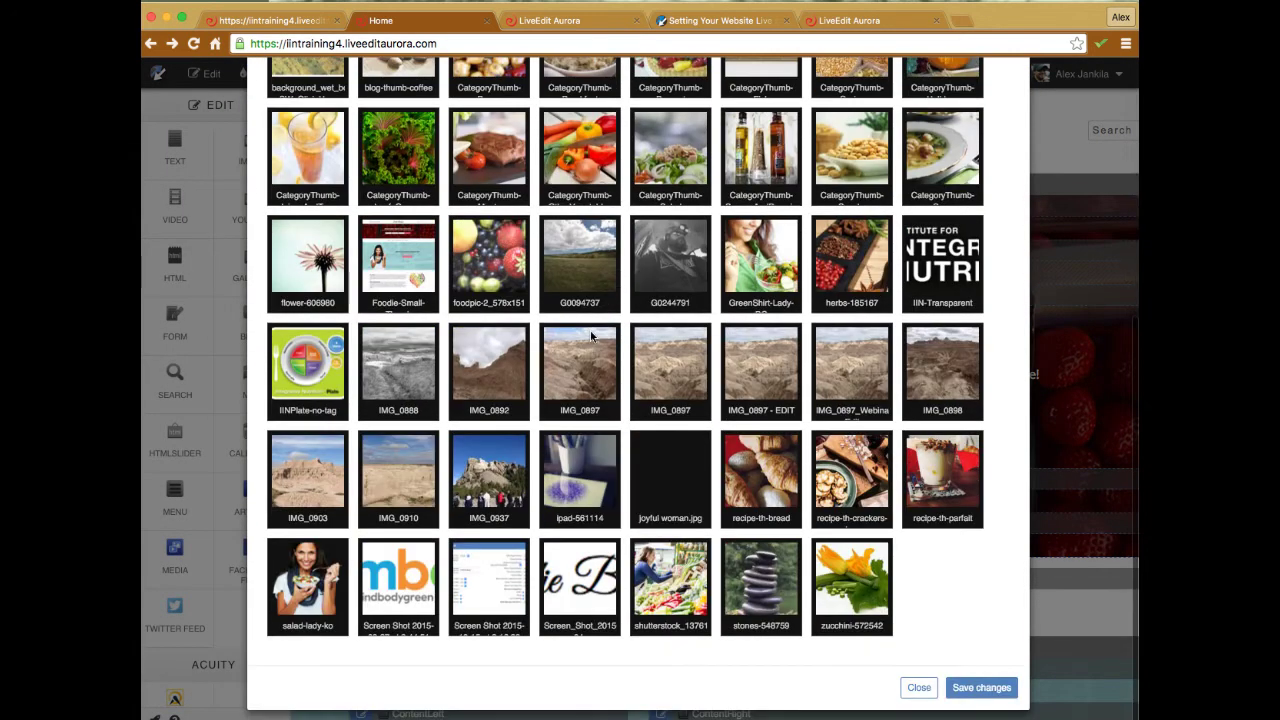
scroll(591, 337, up, 5)
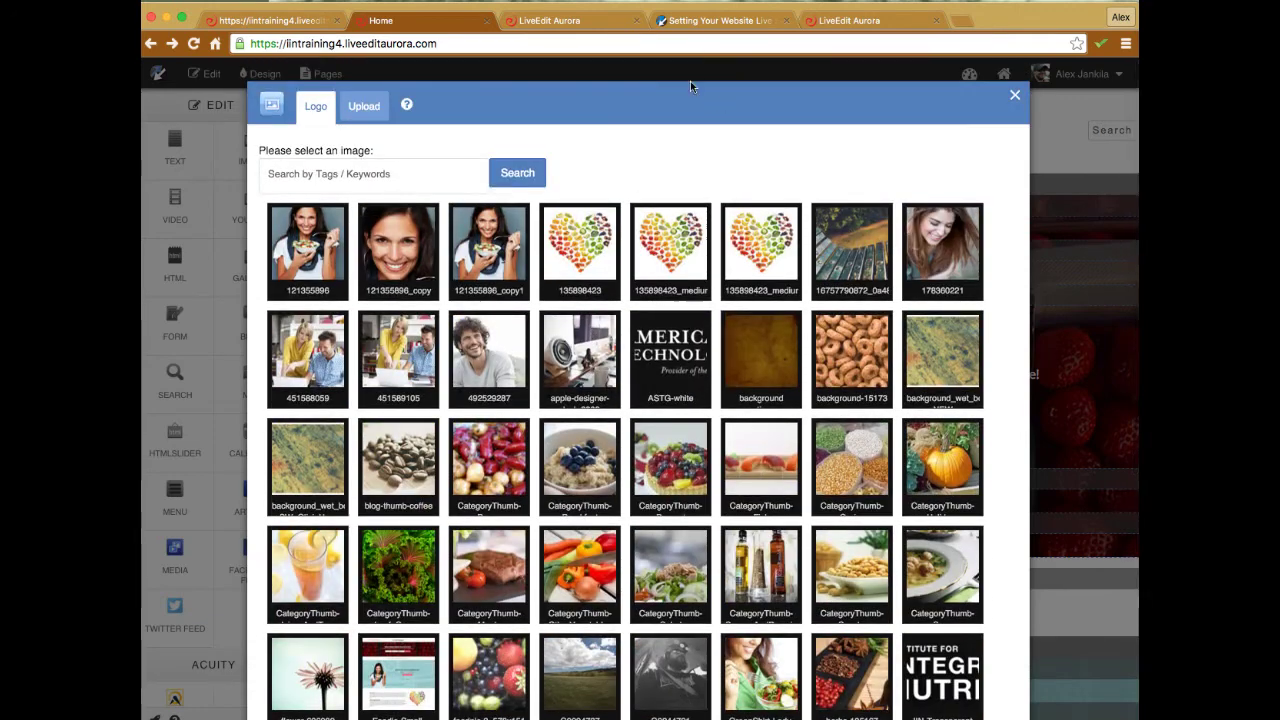
Select the heart image 135898423 for the logo to view its size options, close without saving and leave edit mode
click(570, 250)
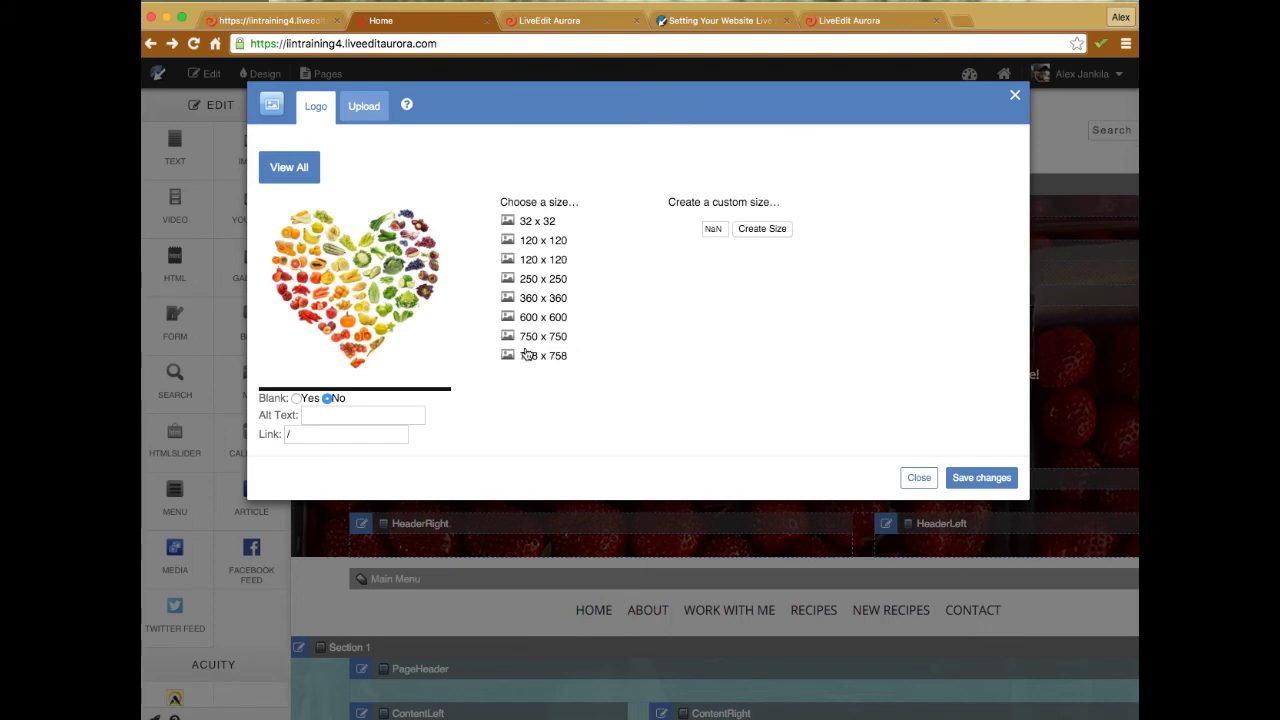
double_click(718, 229)
click(916, 478)
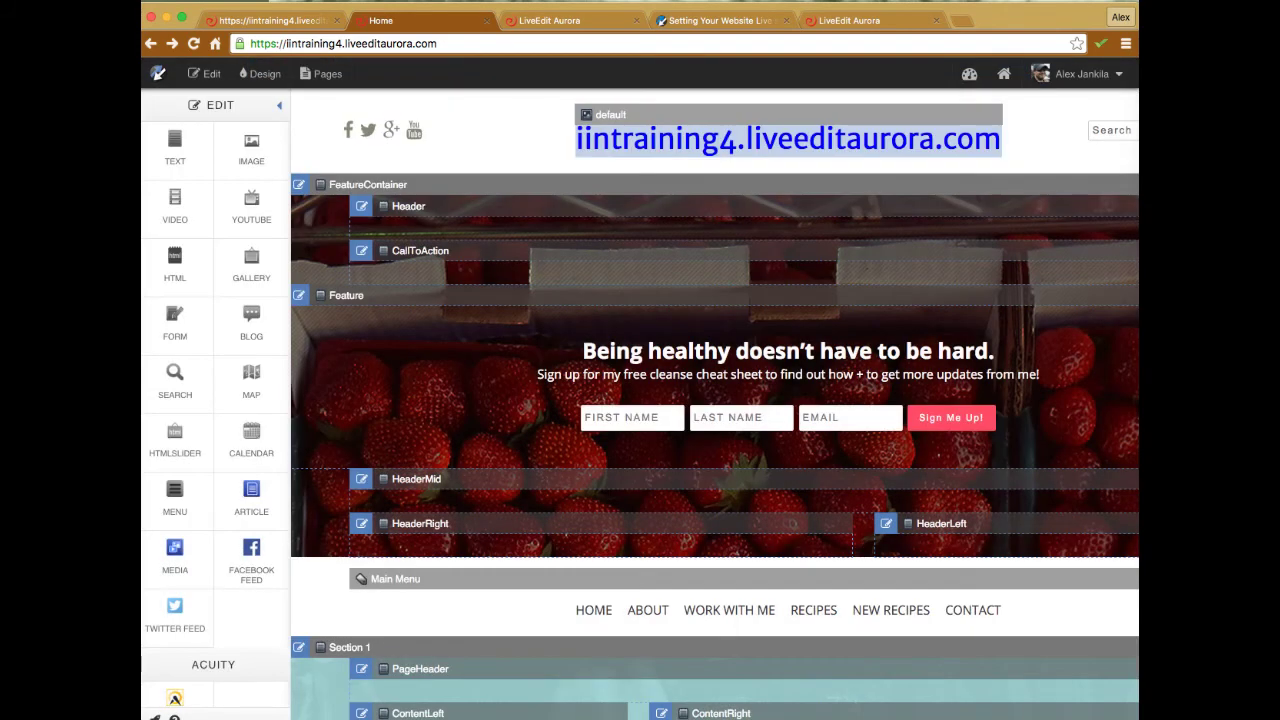
click(205, 73)
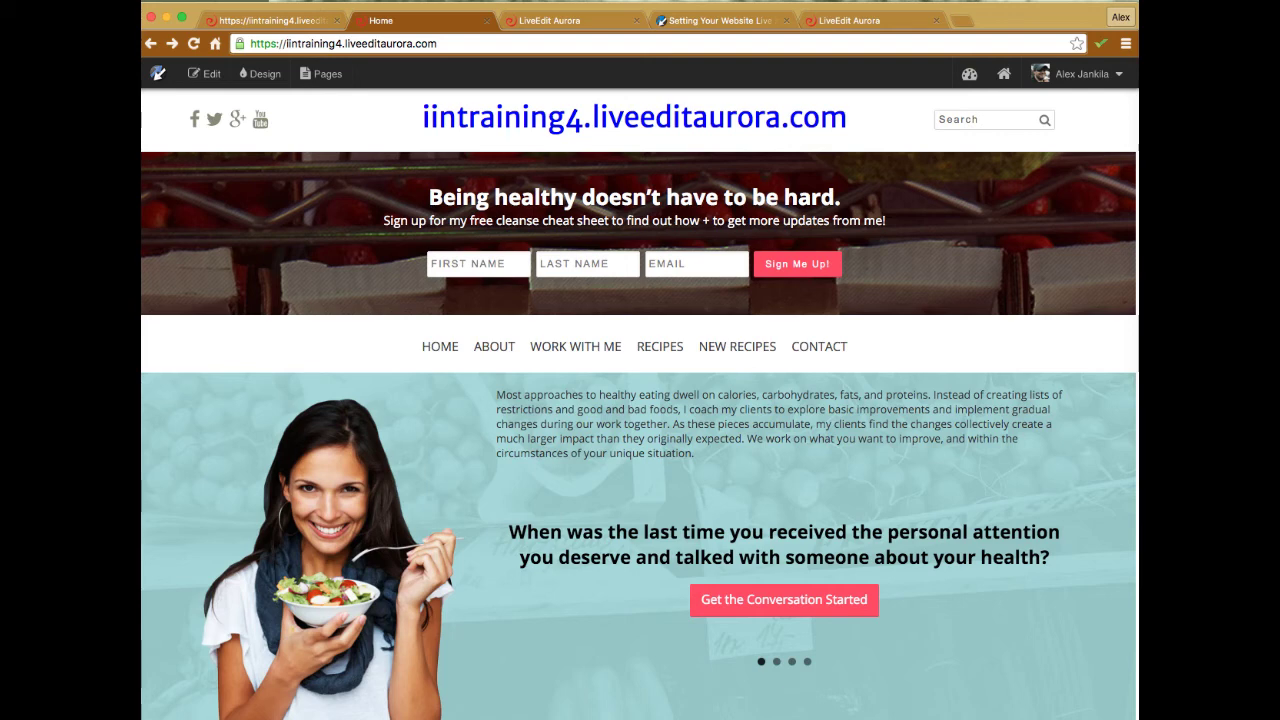
On the Support site, go to the solution home and look over the Forms articles under IIN Apps
click(715, 24)
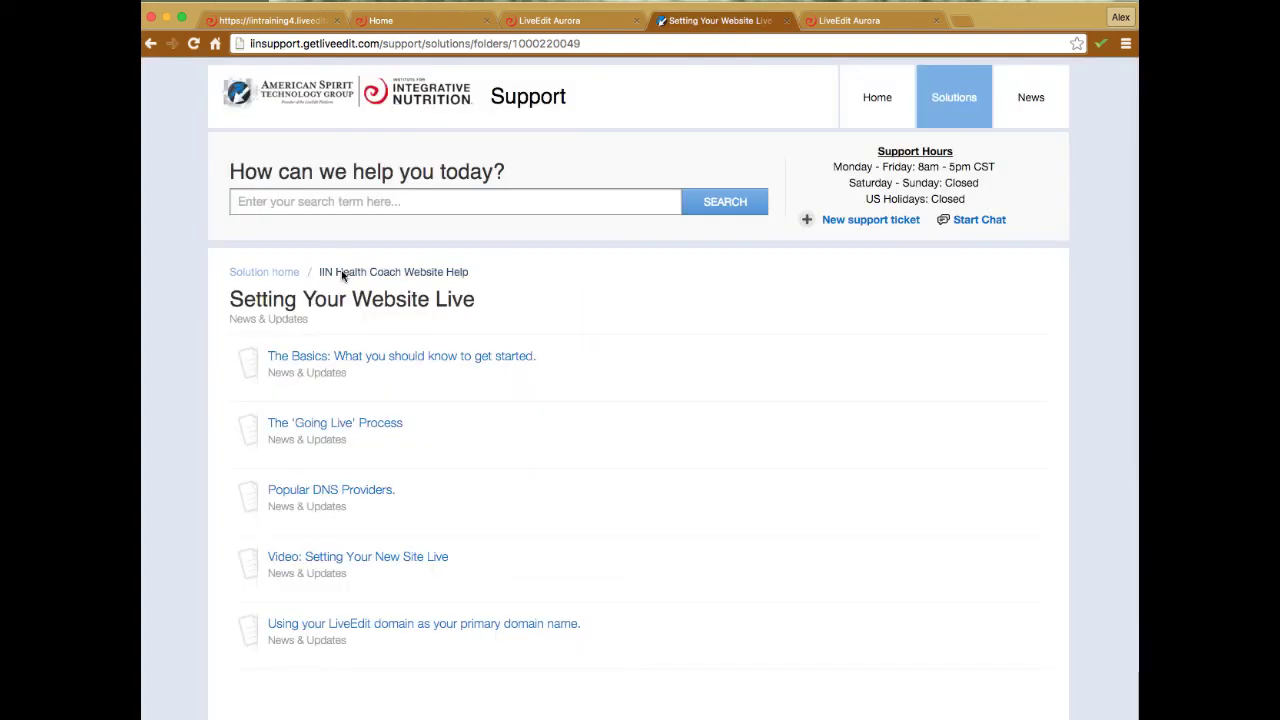
click(266, 275)
scroll(393, 297, down, 5)
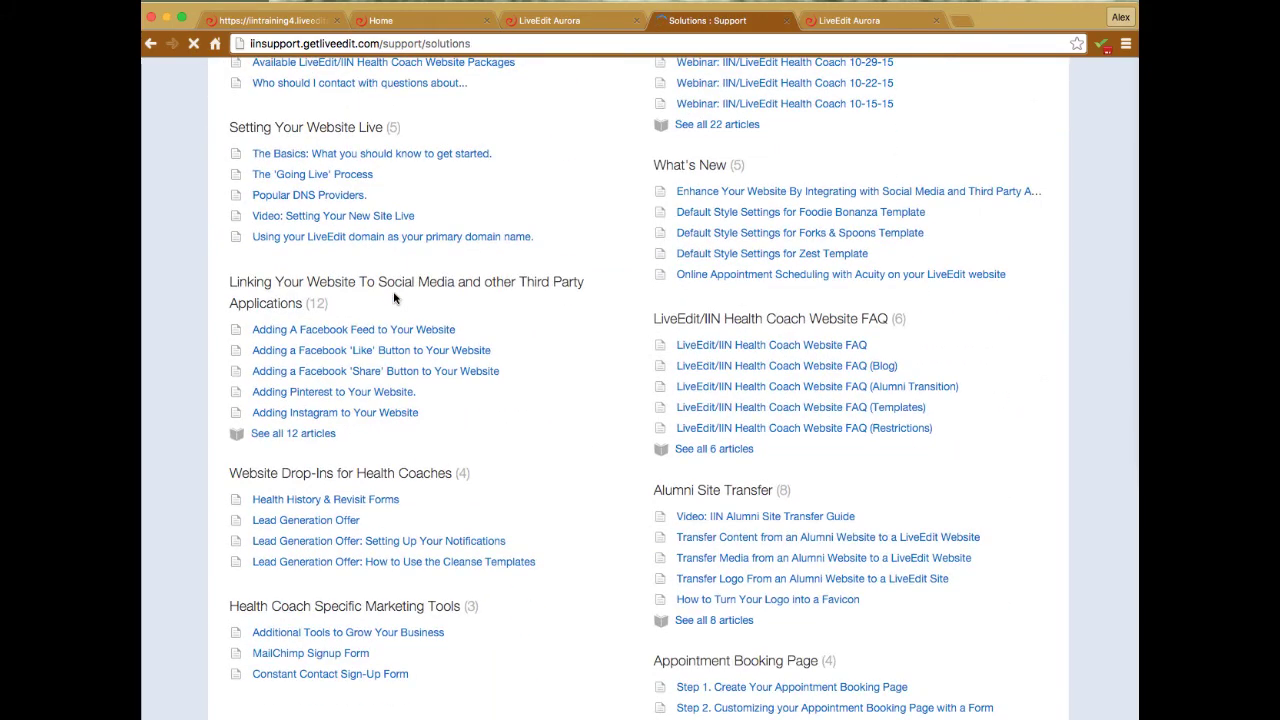
scroll(393, 293, down, 5)
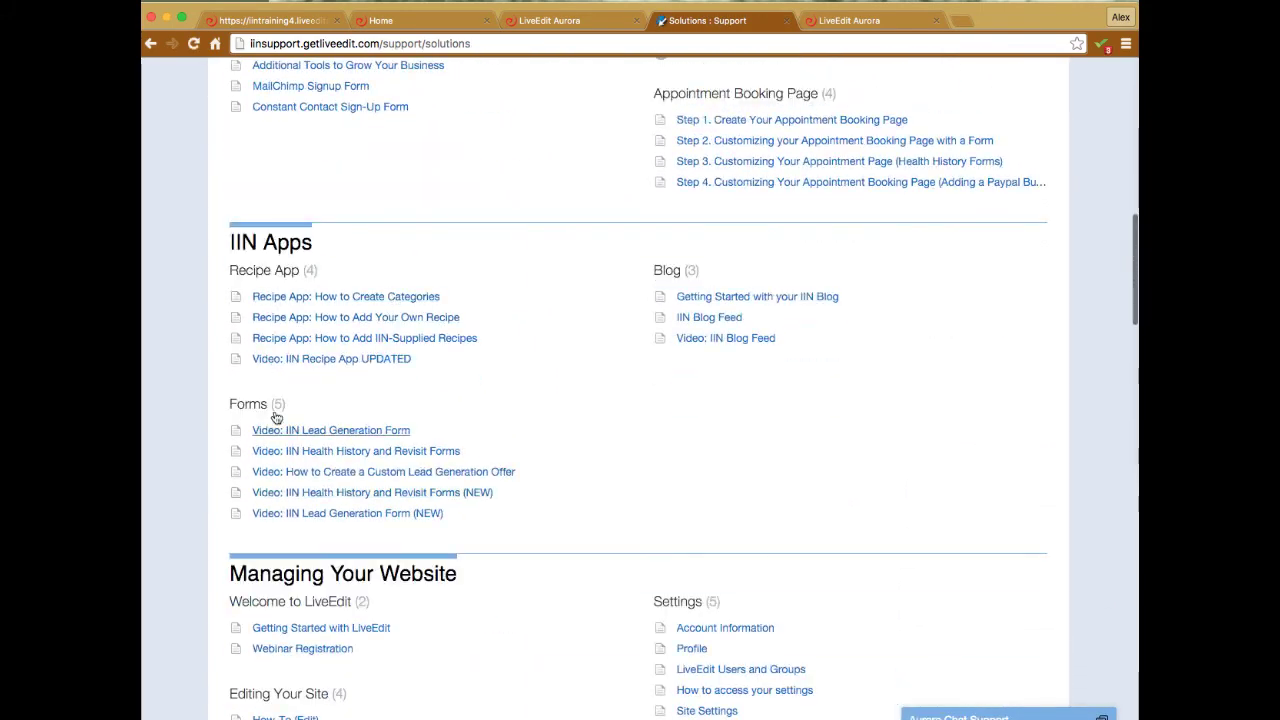
click(257, 407)
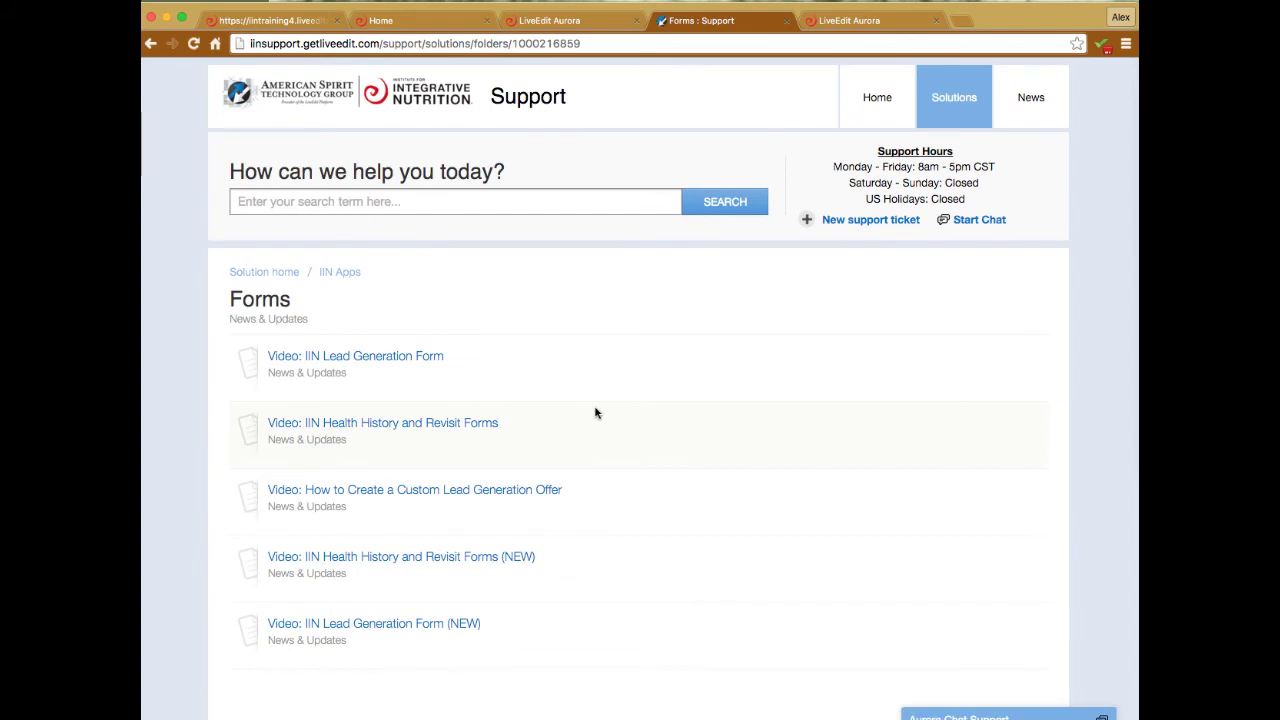
scroll(595, 413, down, 1)
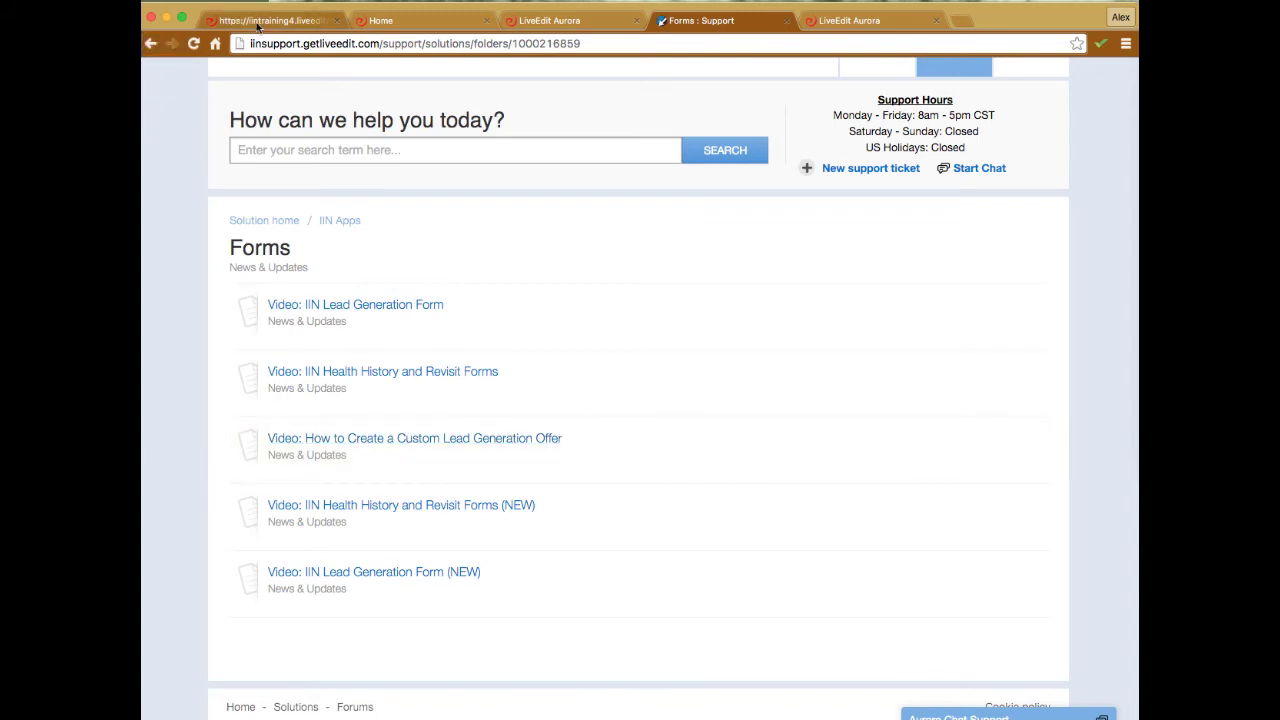
On the foodiebonanzatraining site, open the Lead Generation form in the IIN Forms app from the dashboard and review its settings
click(549, 20)
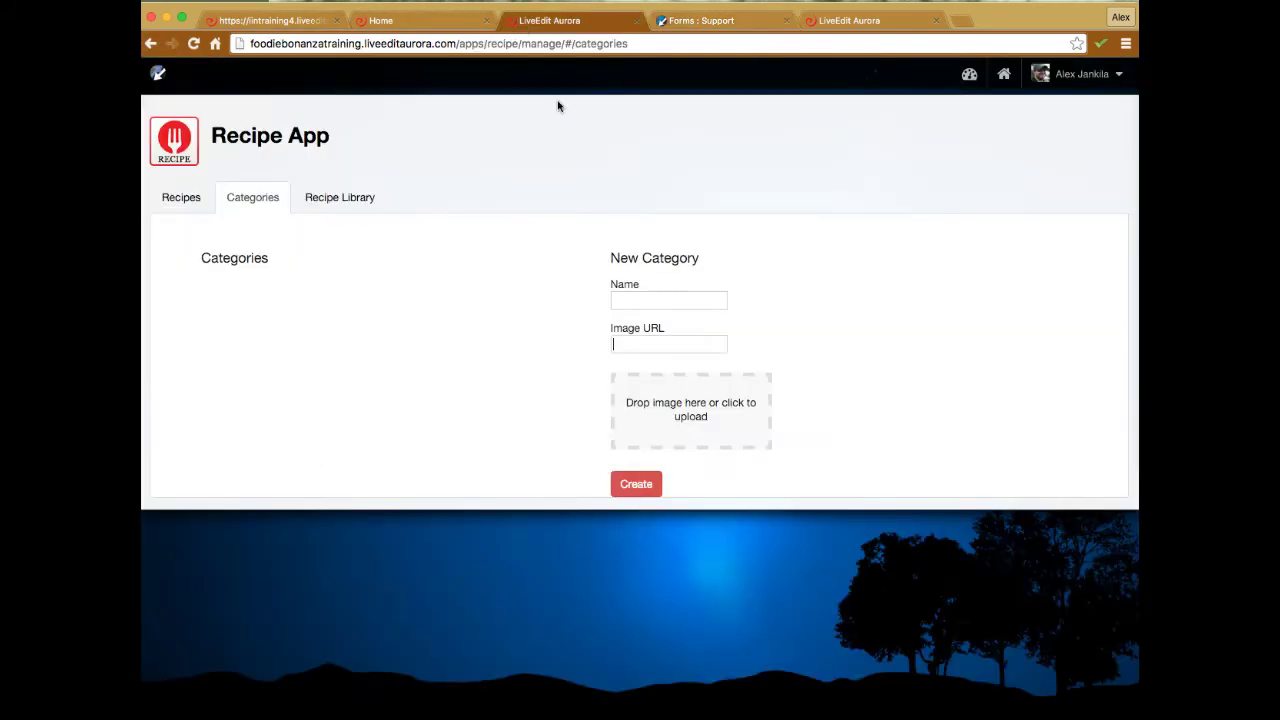
click(1004, 73)
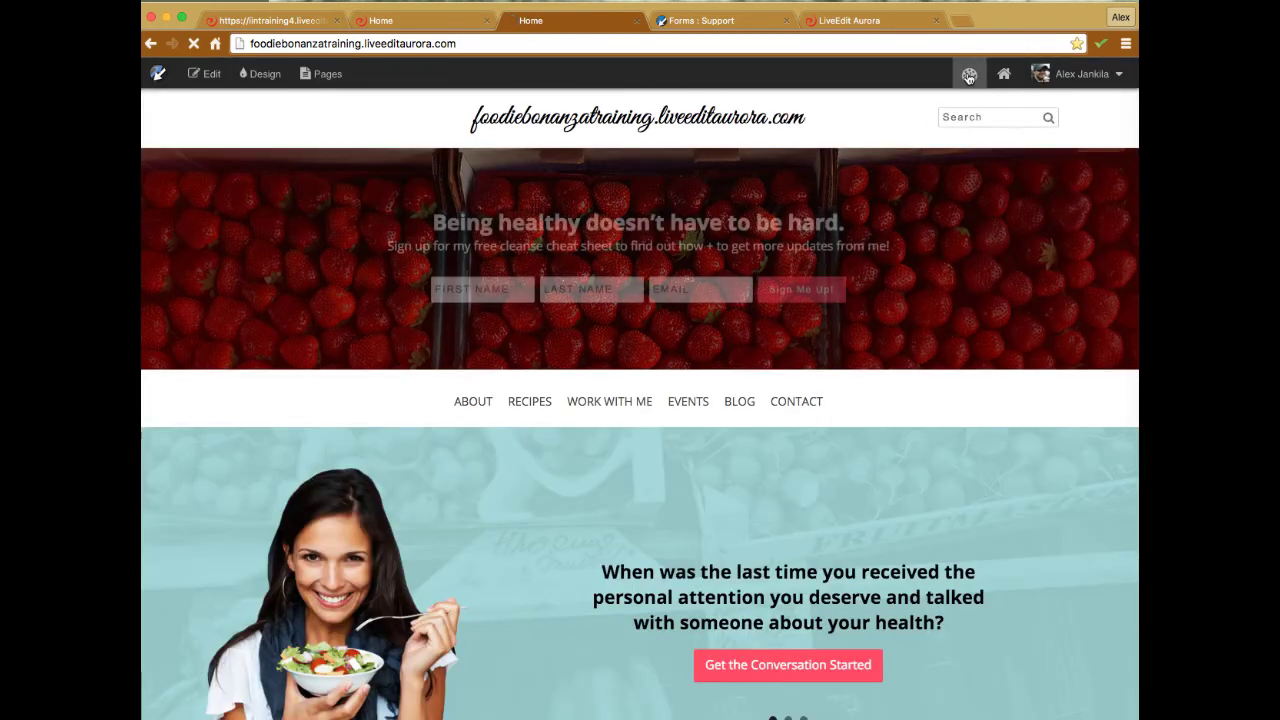
click(968, 75)
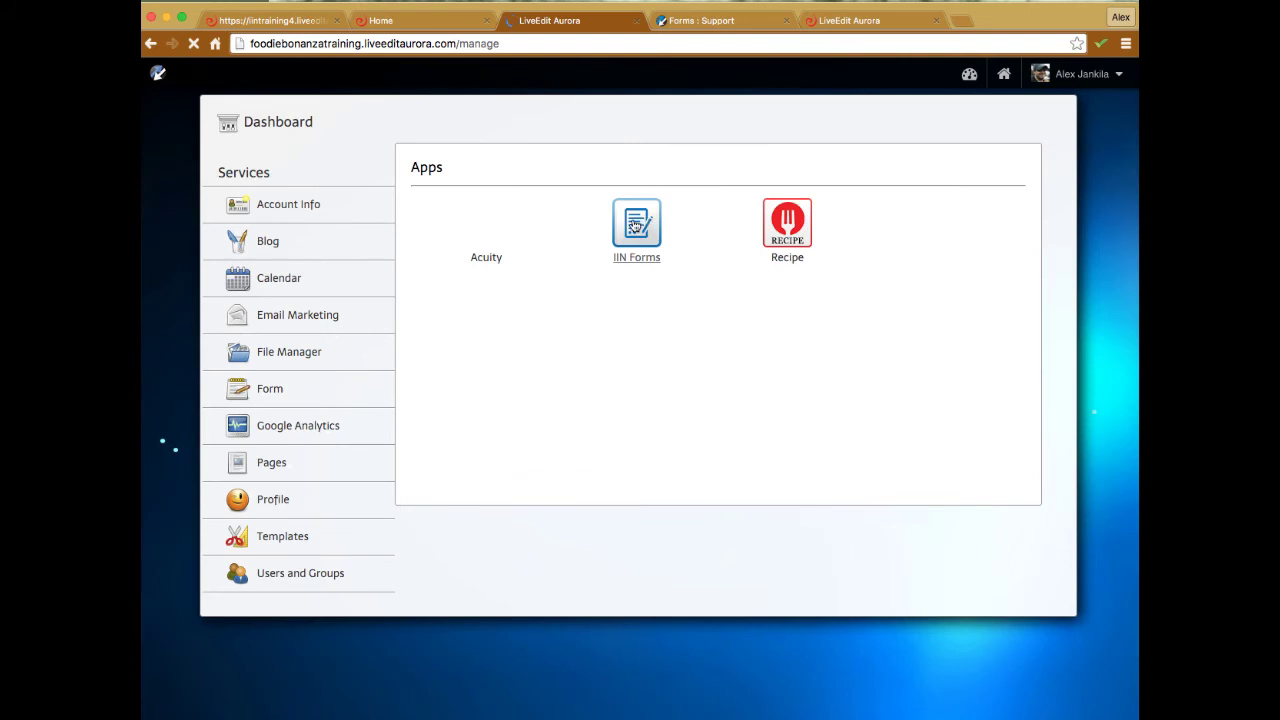
click(634, 227)
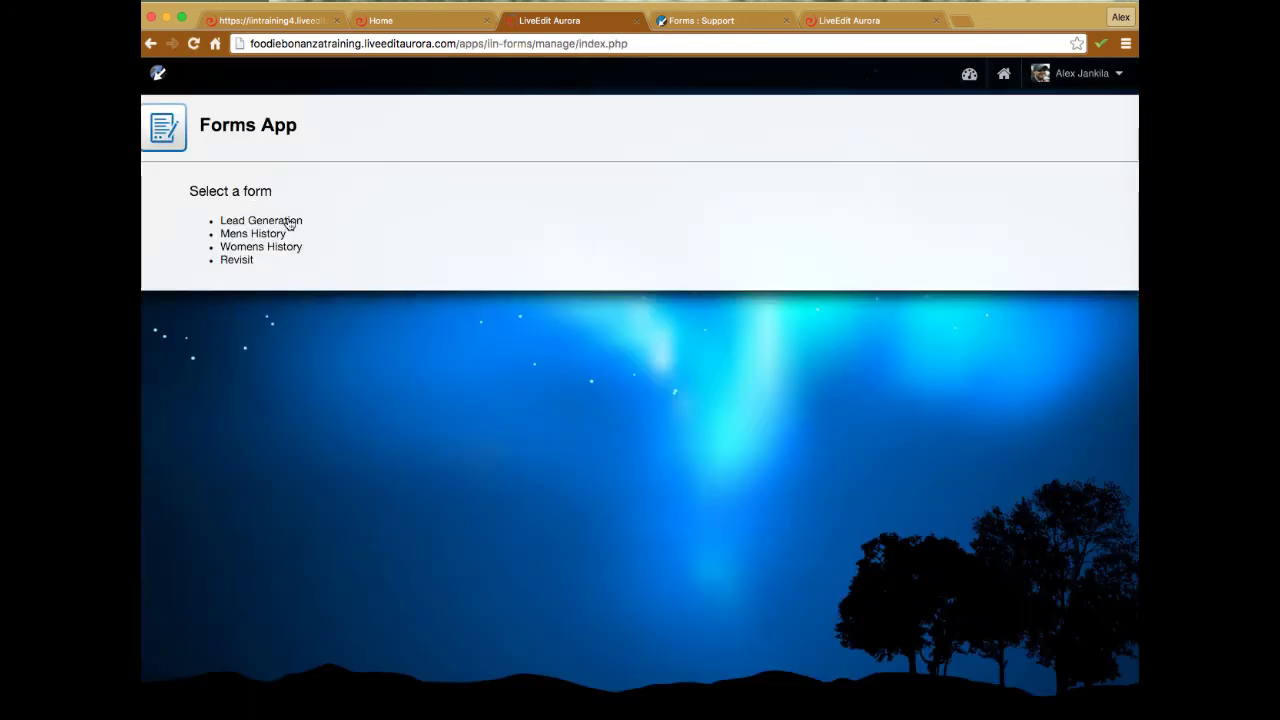
click(286, 221)
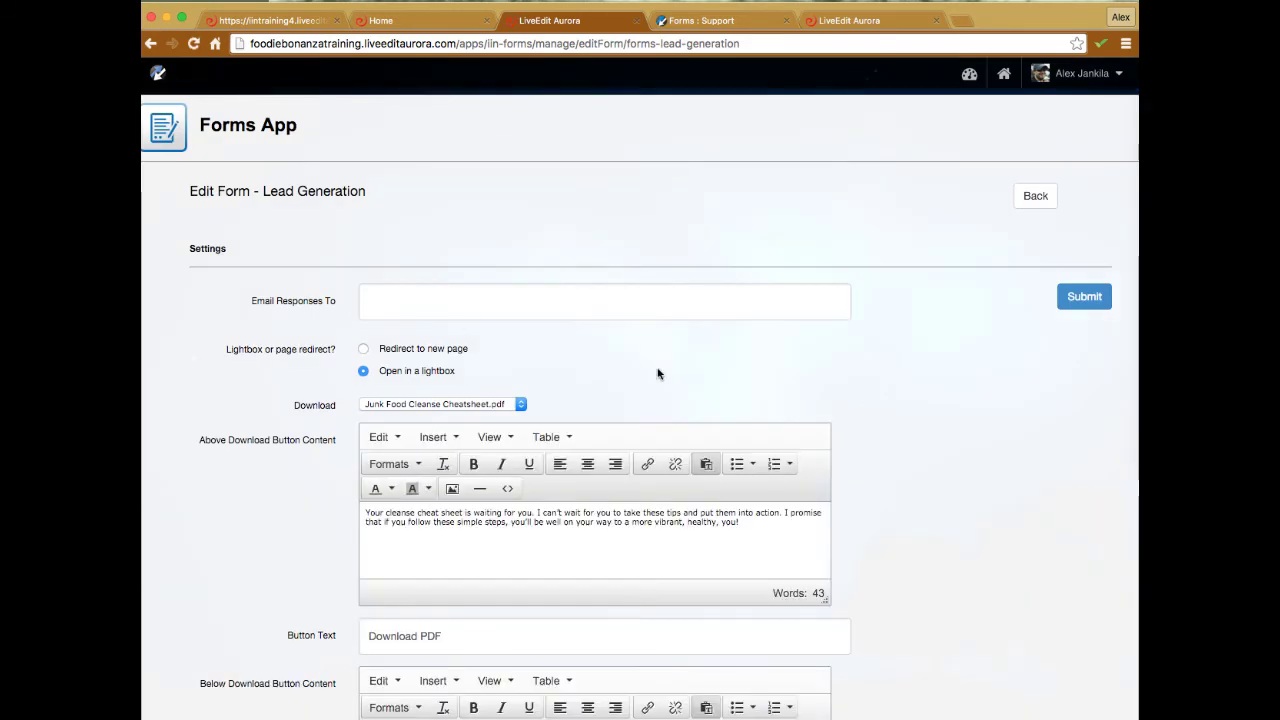
scroll(743, 376, down, 2)
scroll(632, 323, down, 2)
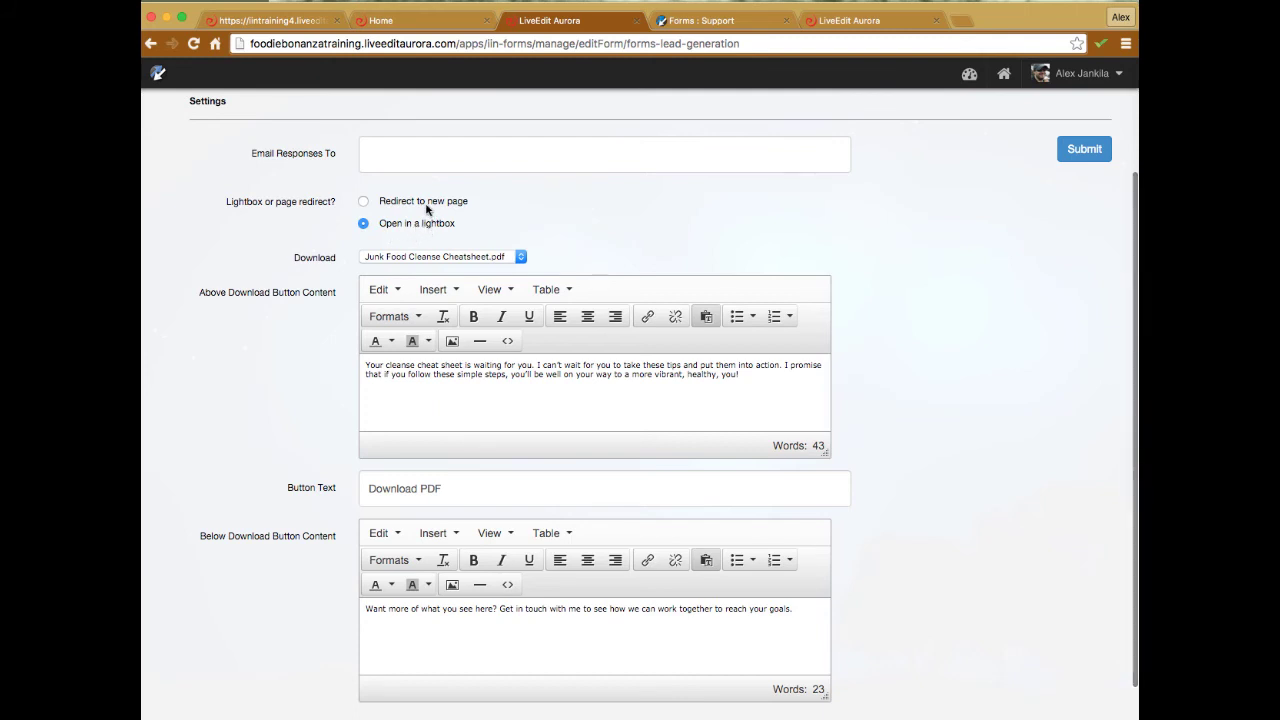
On the iintraining4 home page, fill in the sign-up form with a first name, last initial and e-mail, and submit it
click(440, 24)
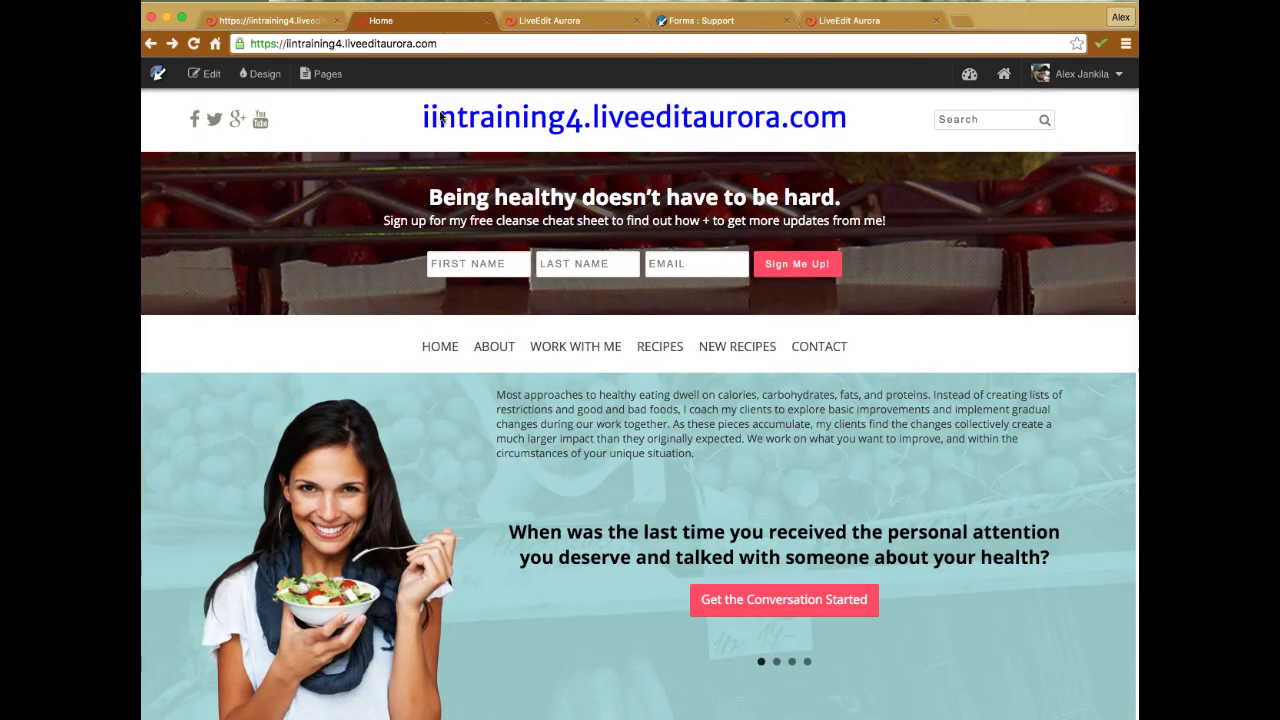
click(461, 261)
text(alex)
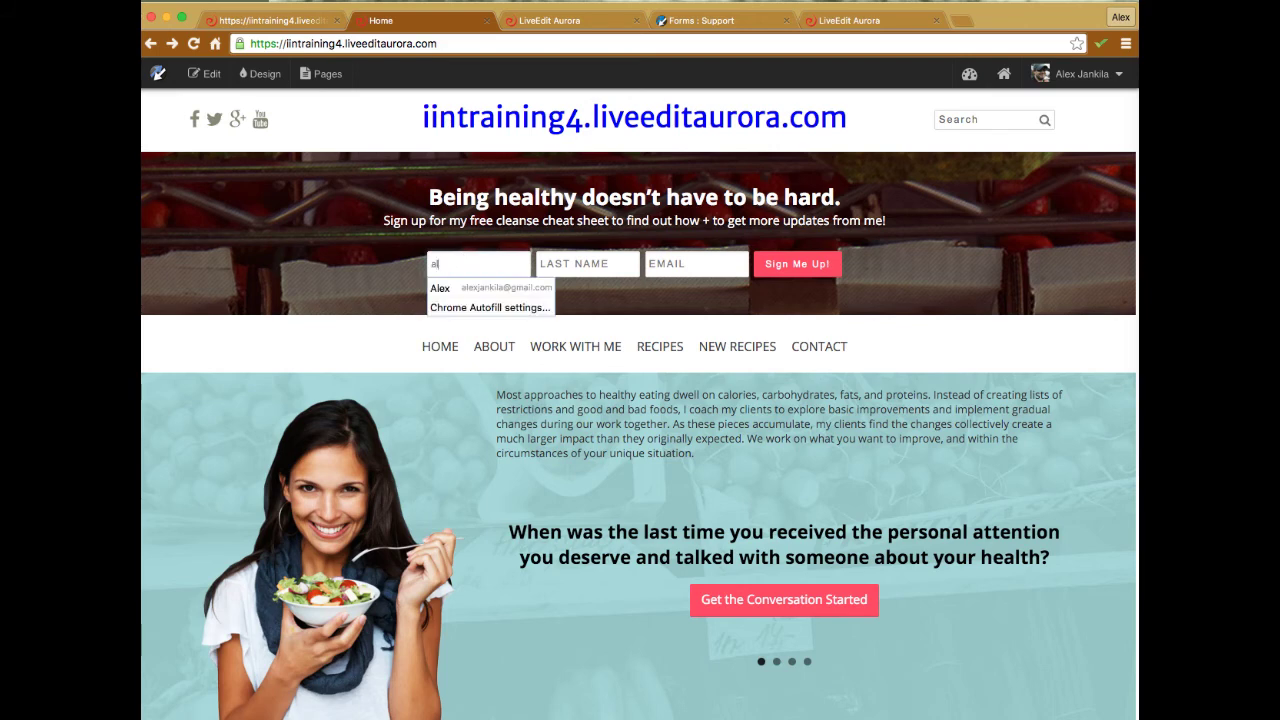
click(590, 267)
text(J)
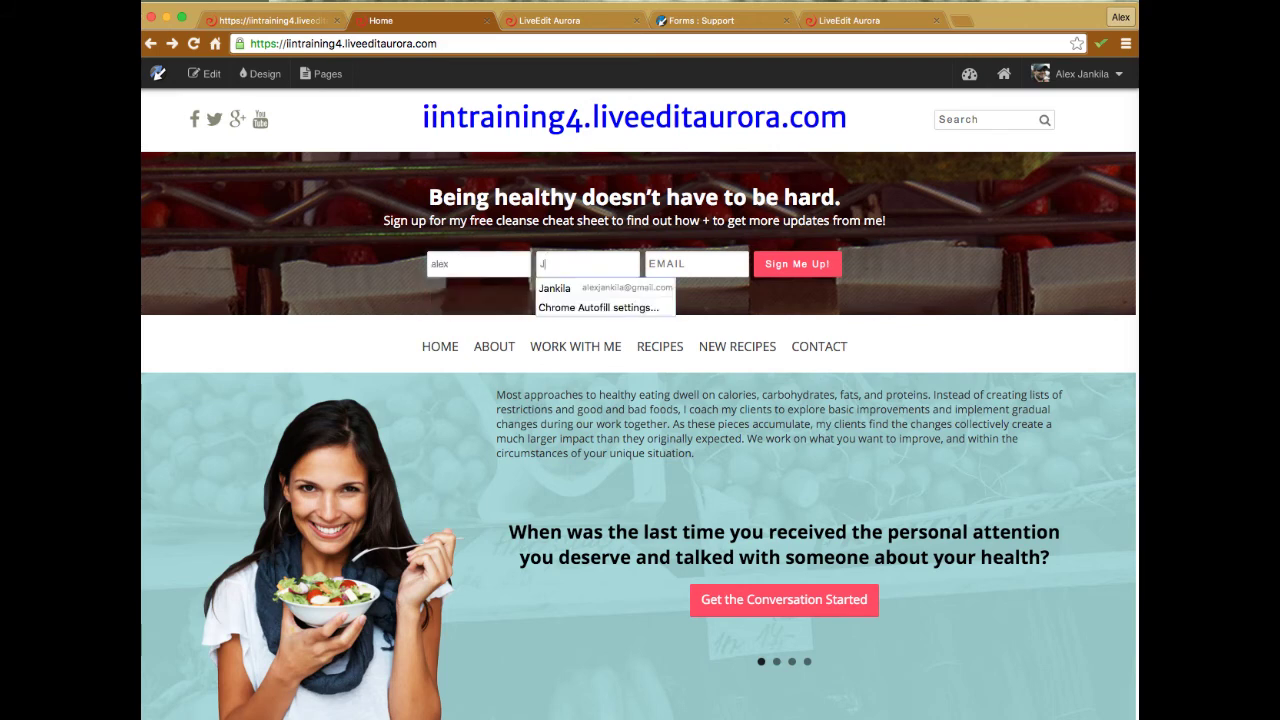
click(674, 264)
text(a)
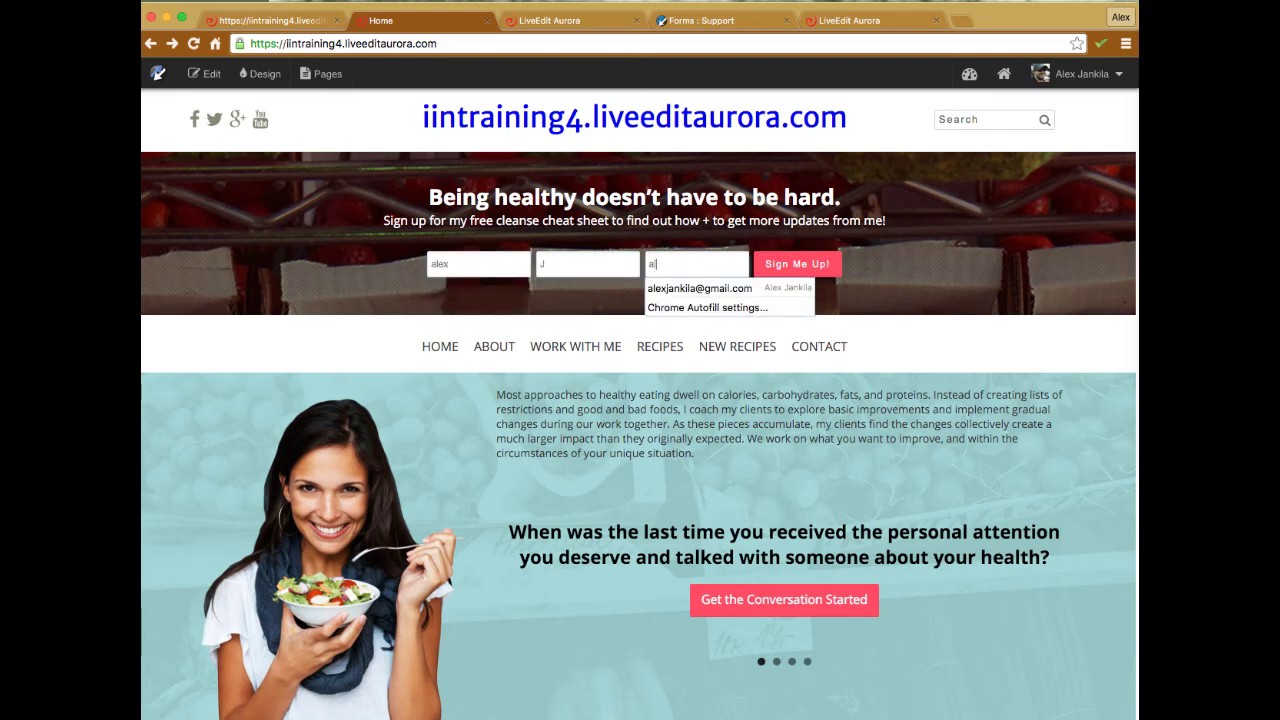
text(l)
click(700, 288)
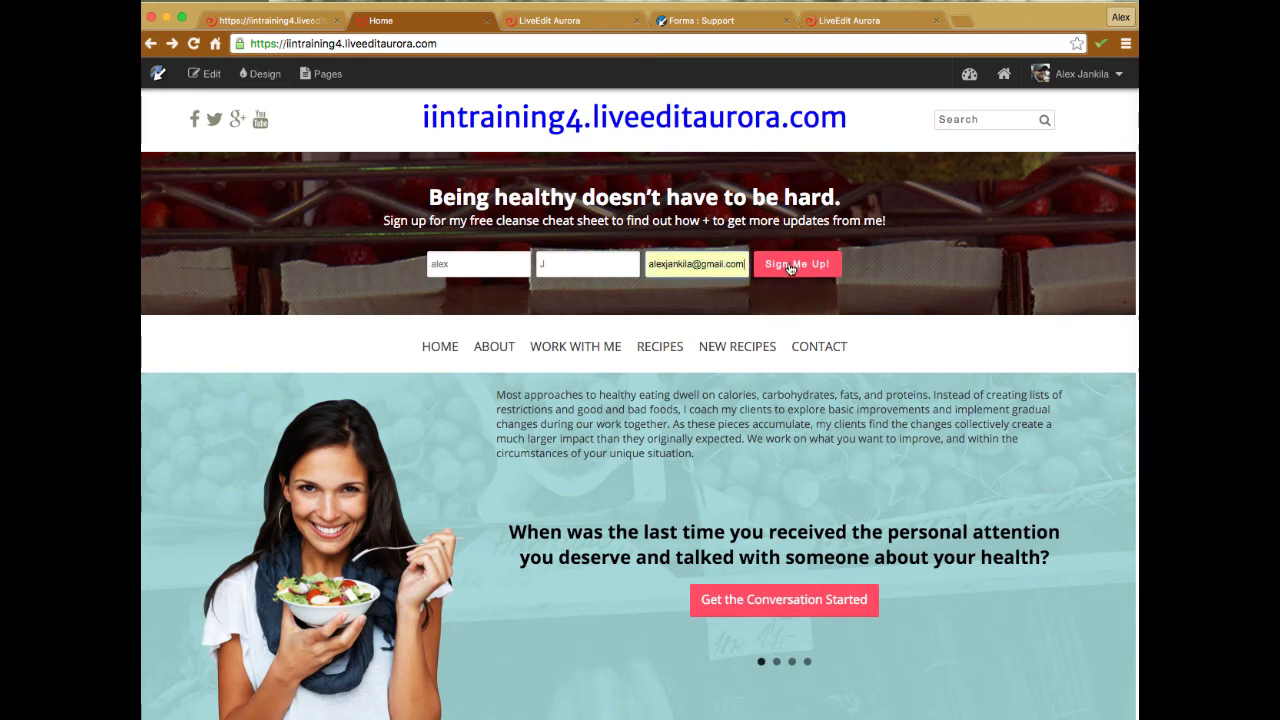
click(790, 265)
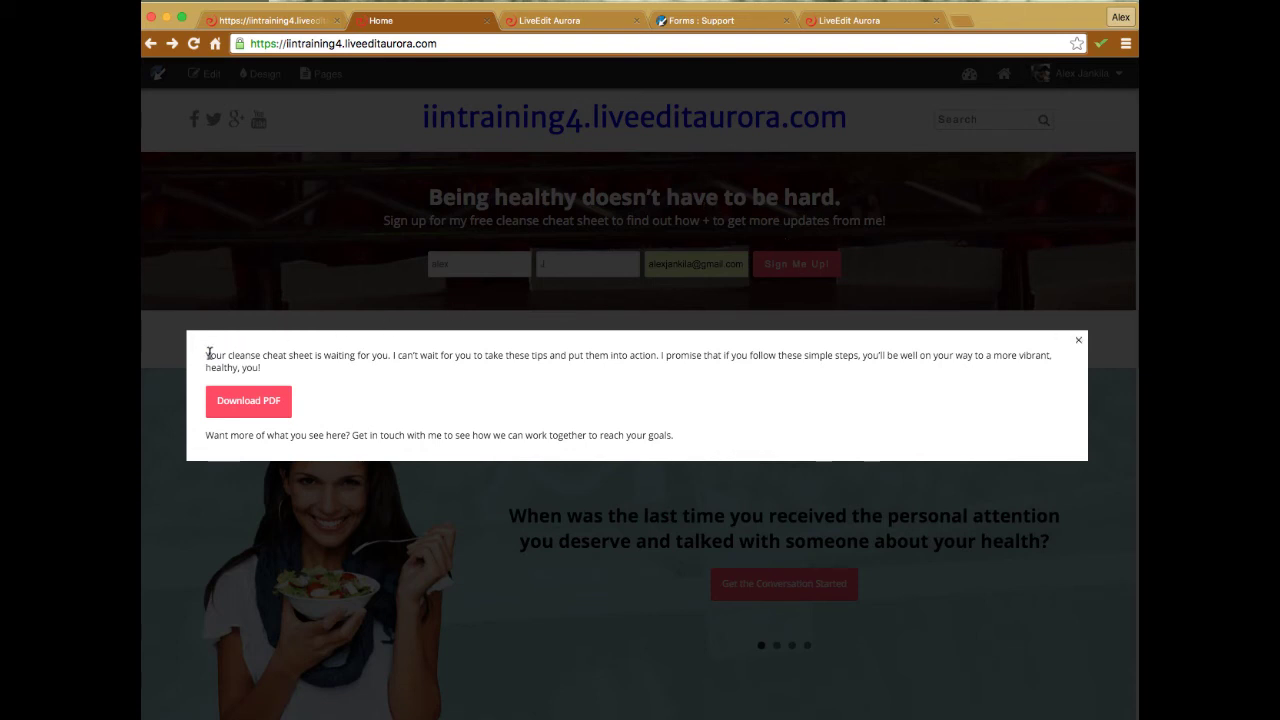
Look over the cheat sheet download lightbox and close it, then resubmit the sign-up form and close the lightbox again
drag(209, 353, 350, 405)
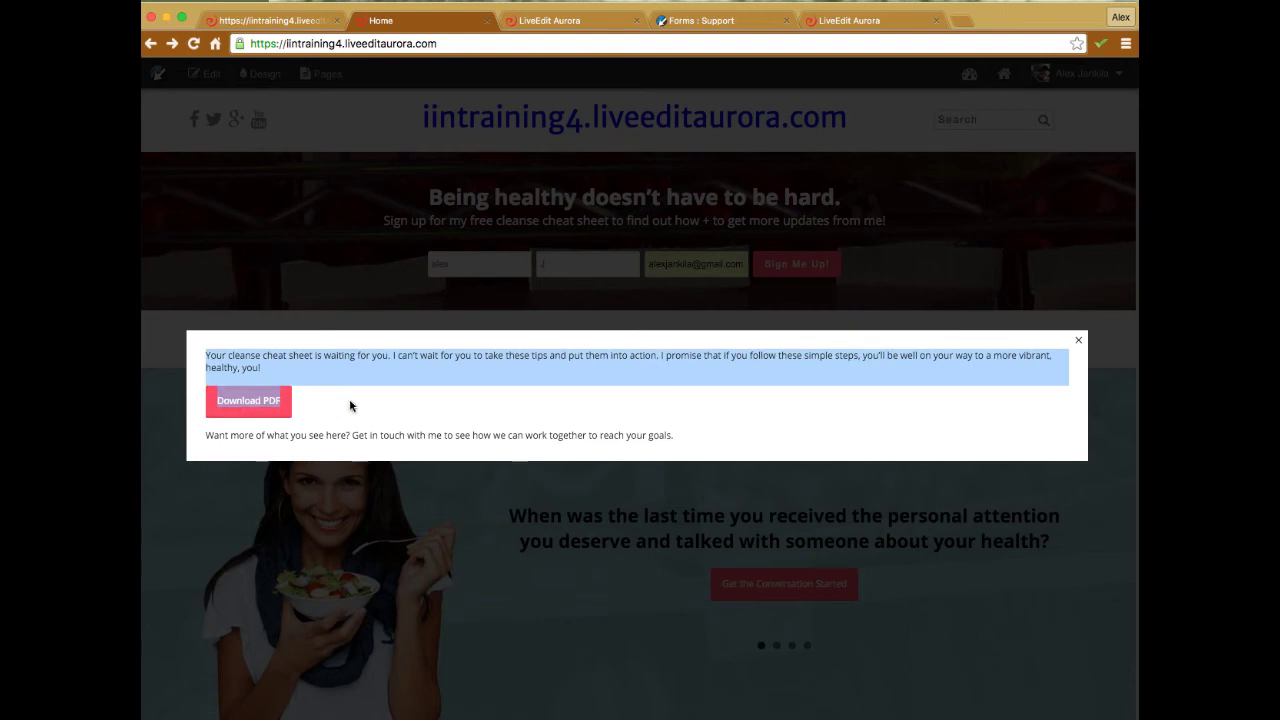
click(350, 405)
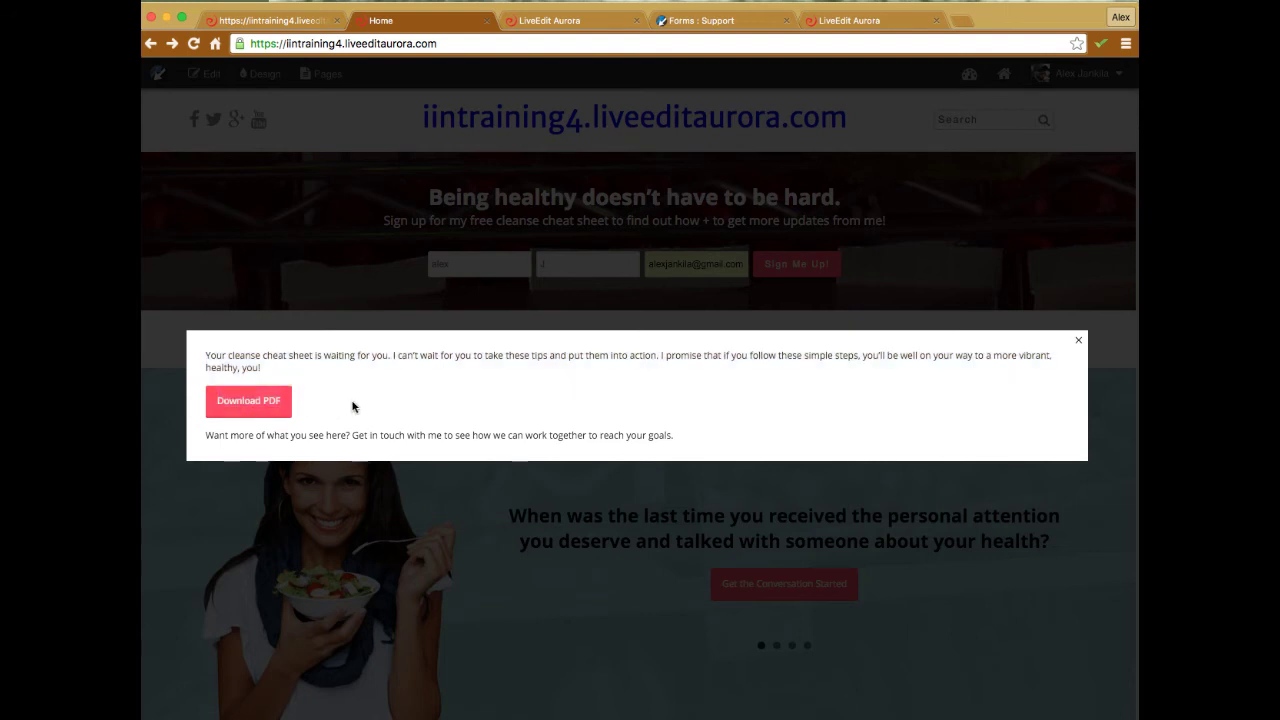
click(1080, 343)
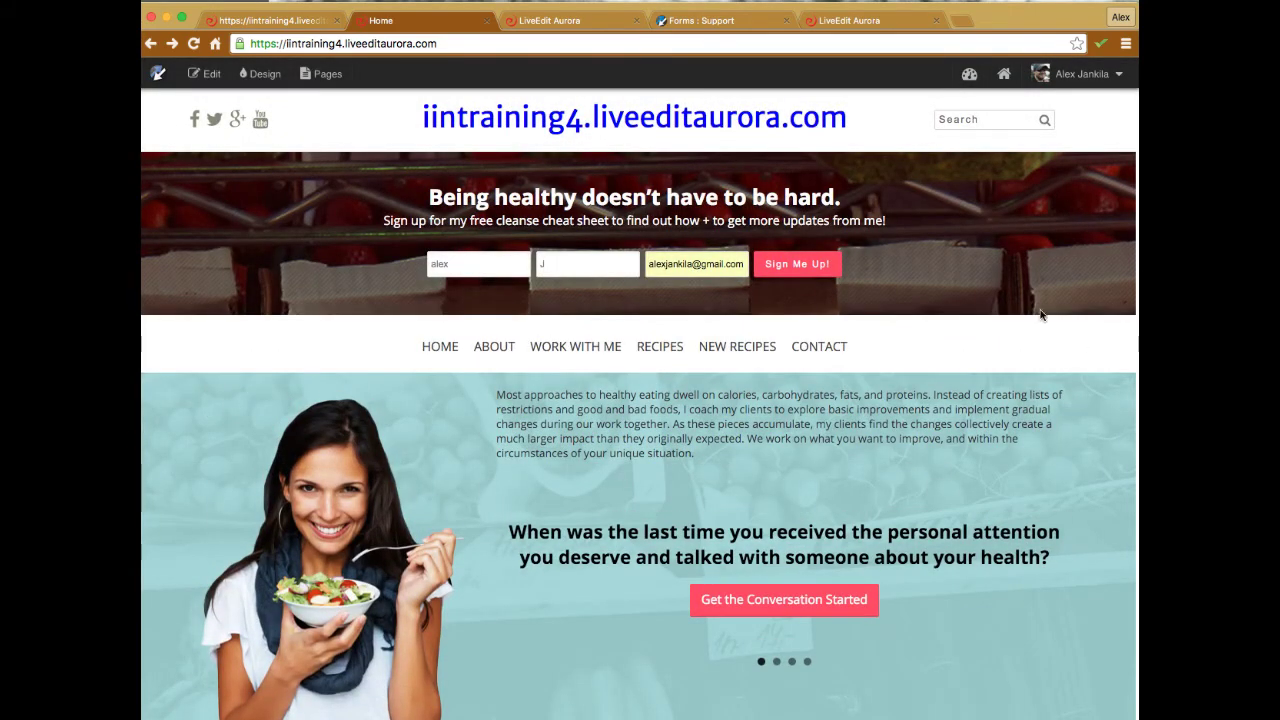
click(140, 301)
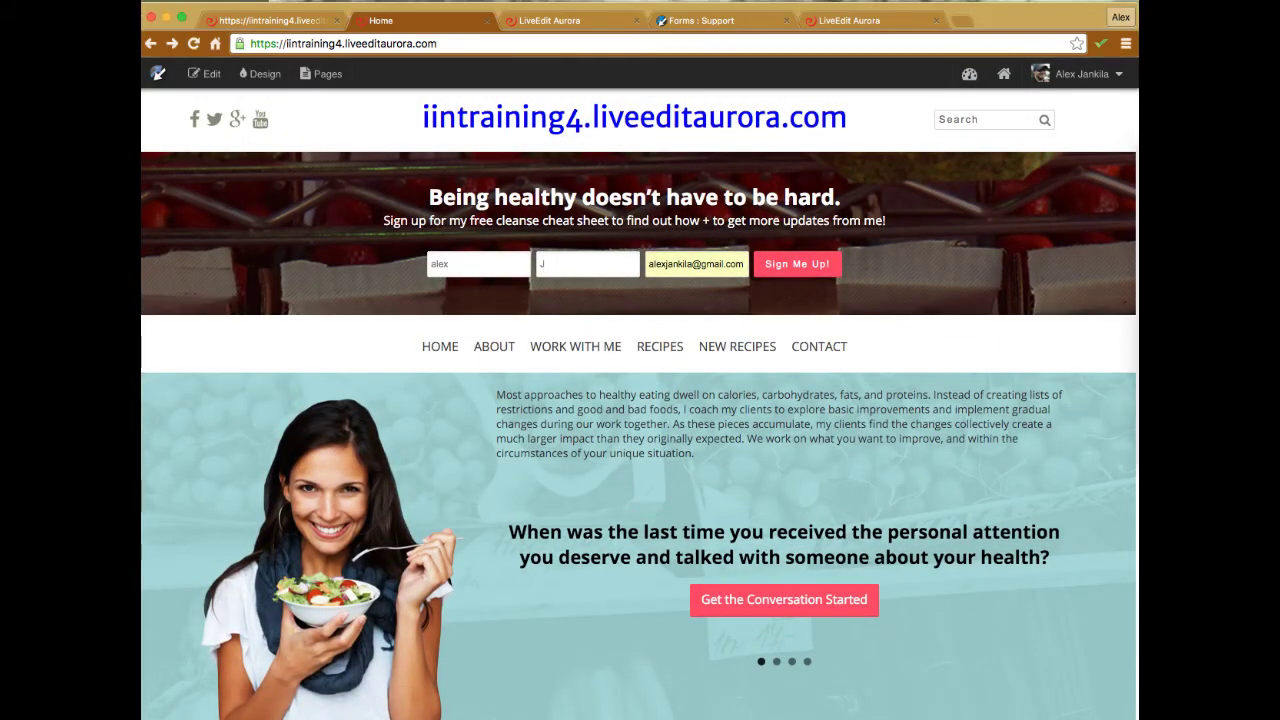
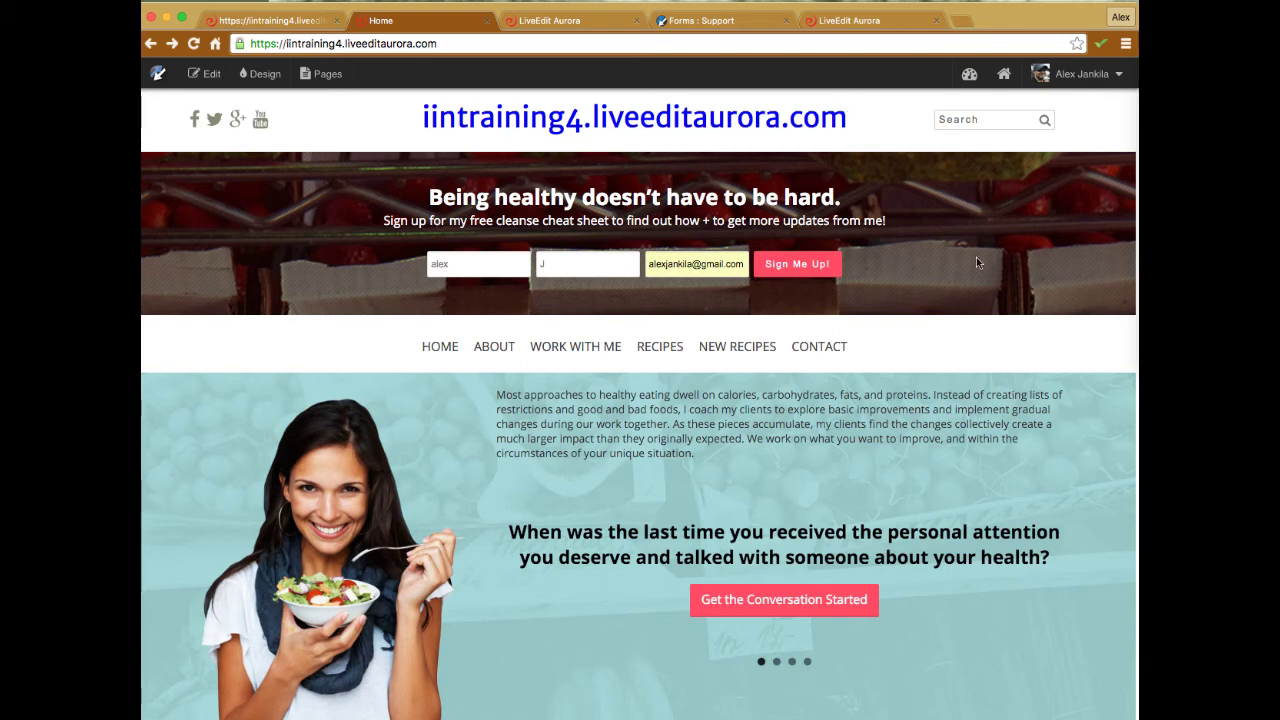
click(810, 273)
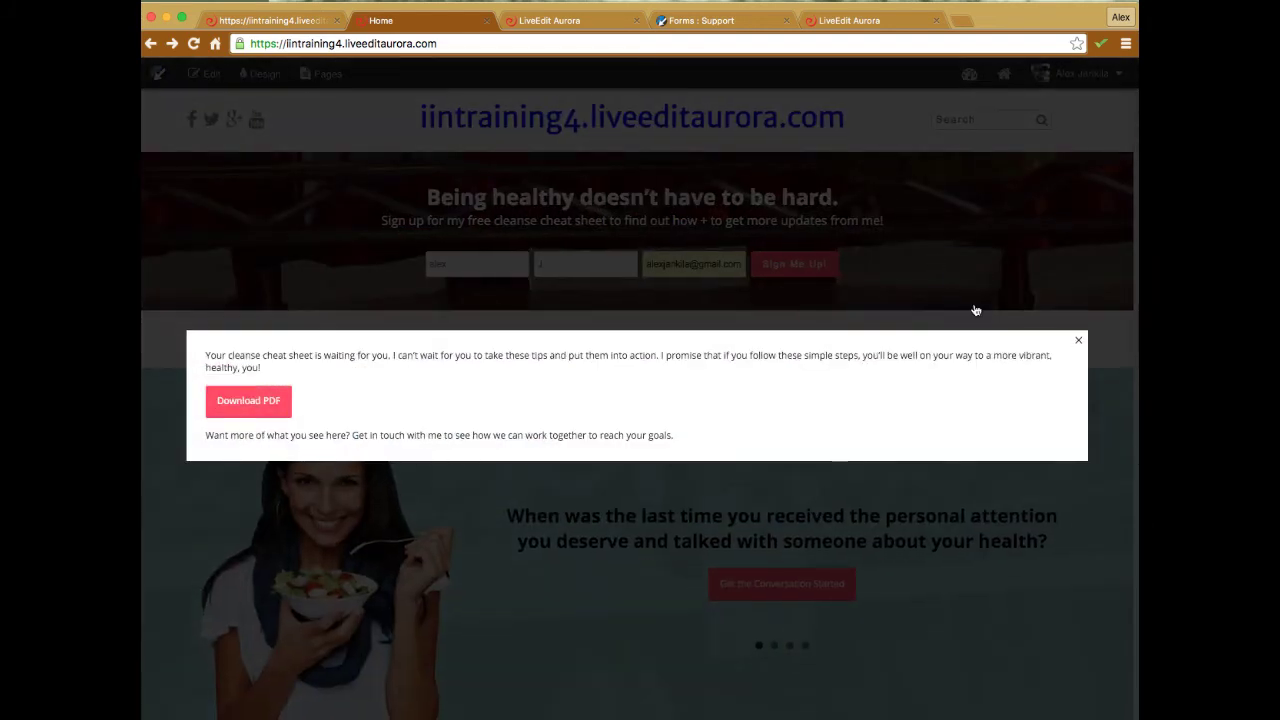
click(1078, 341)
Open the Lead Generation form in the iintraining4 IIN Forms app and review its lightbox, download and button content settings
click(970, 75)
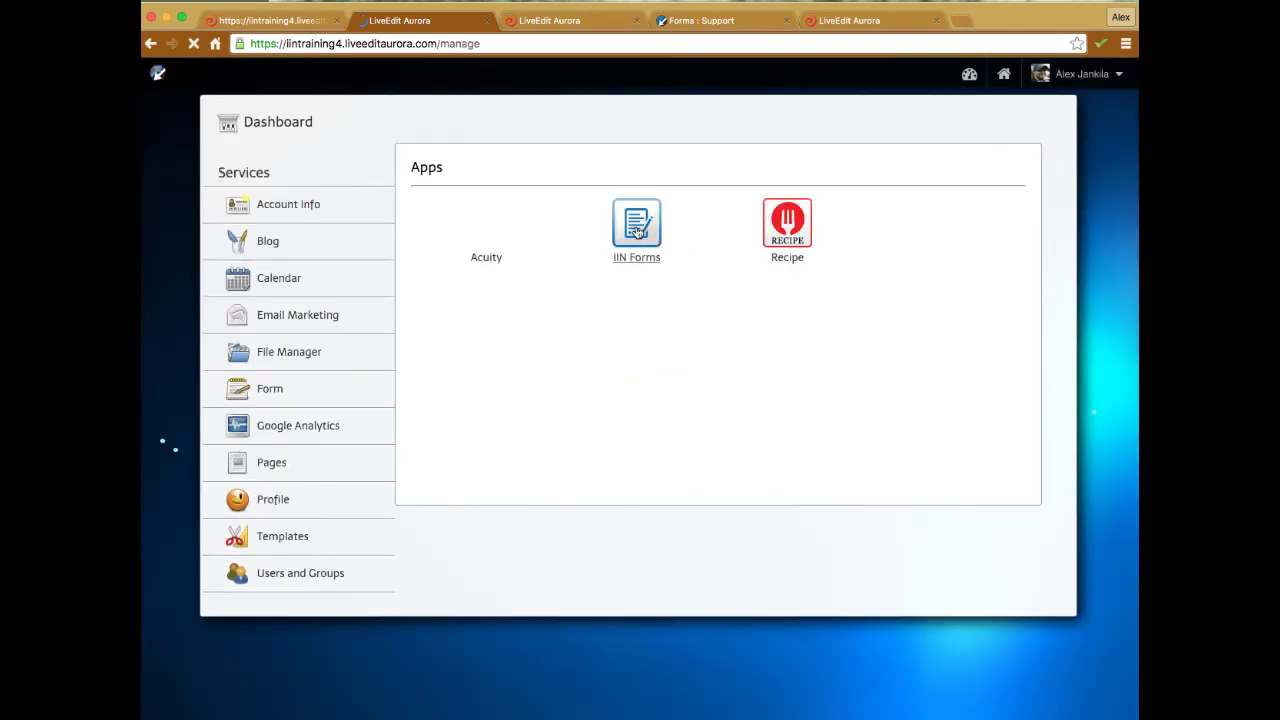
click(637, 232)
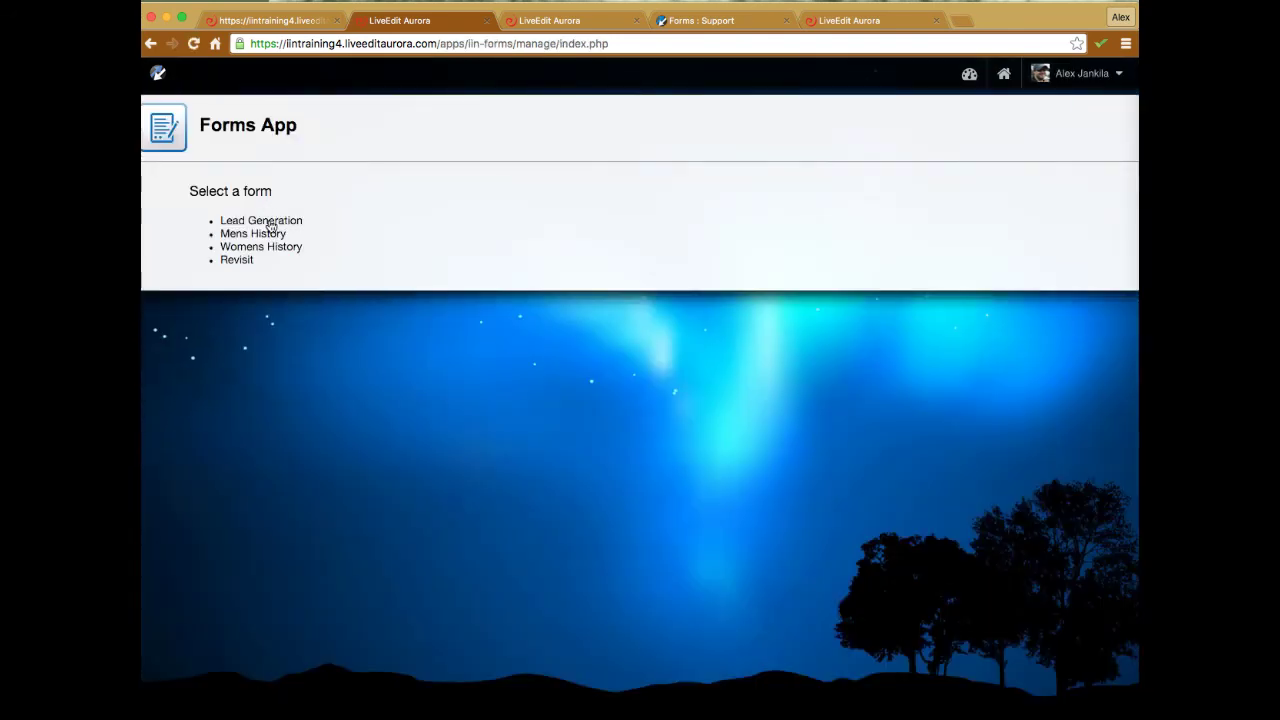
click(262, 220)
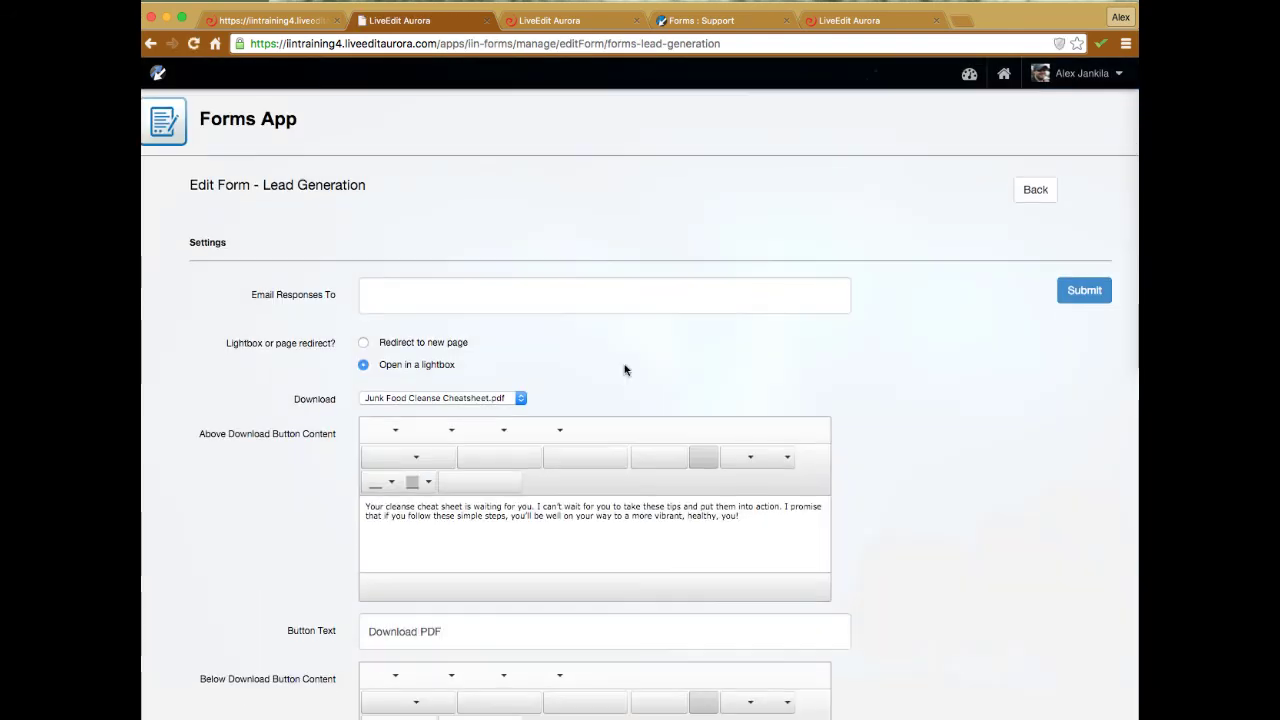
scroll(626, 366, down, 5)
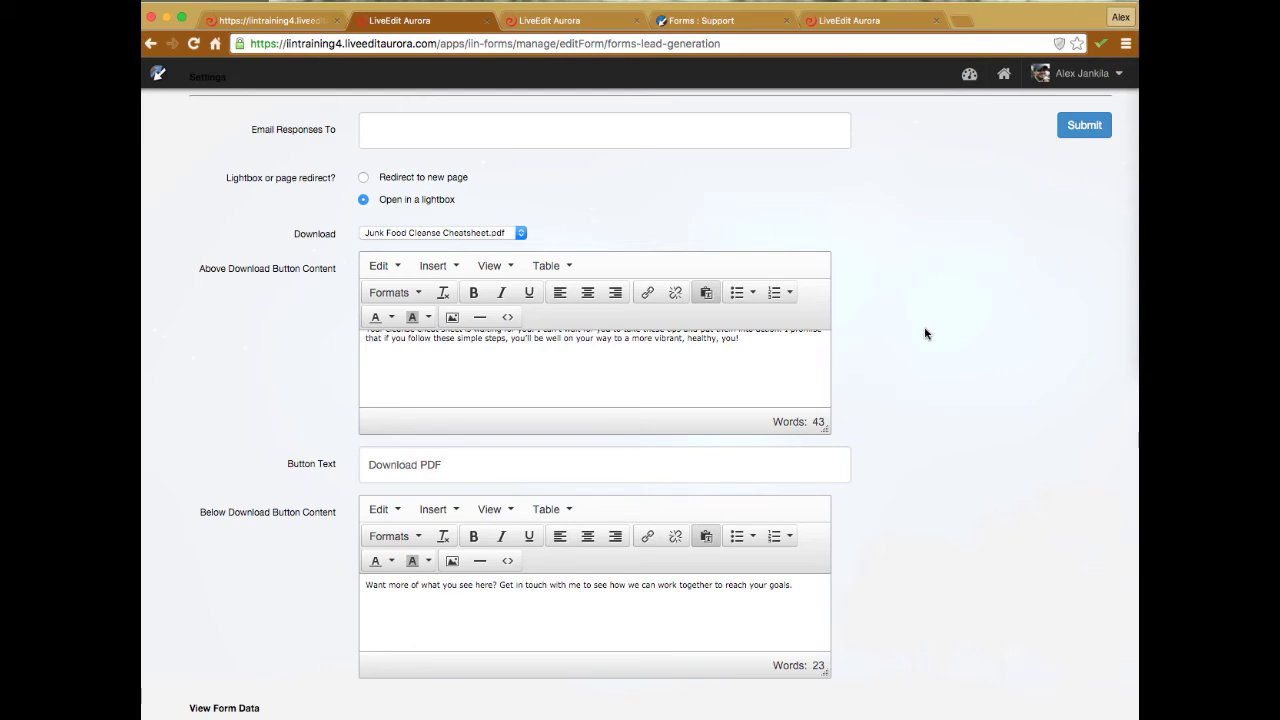
scroll(925, 334, down, 2)
scroll(925, 334, down, 3)
scroll(923, 331, up, 6)
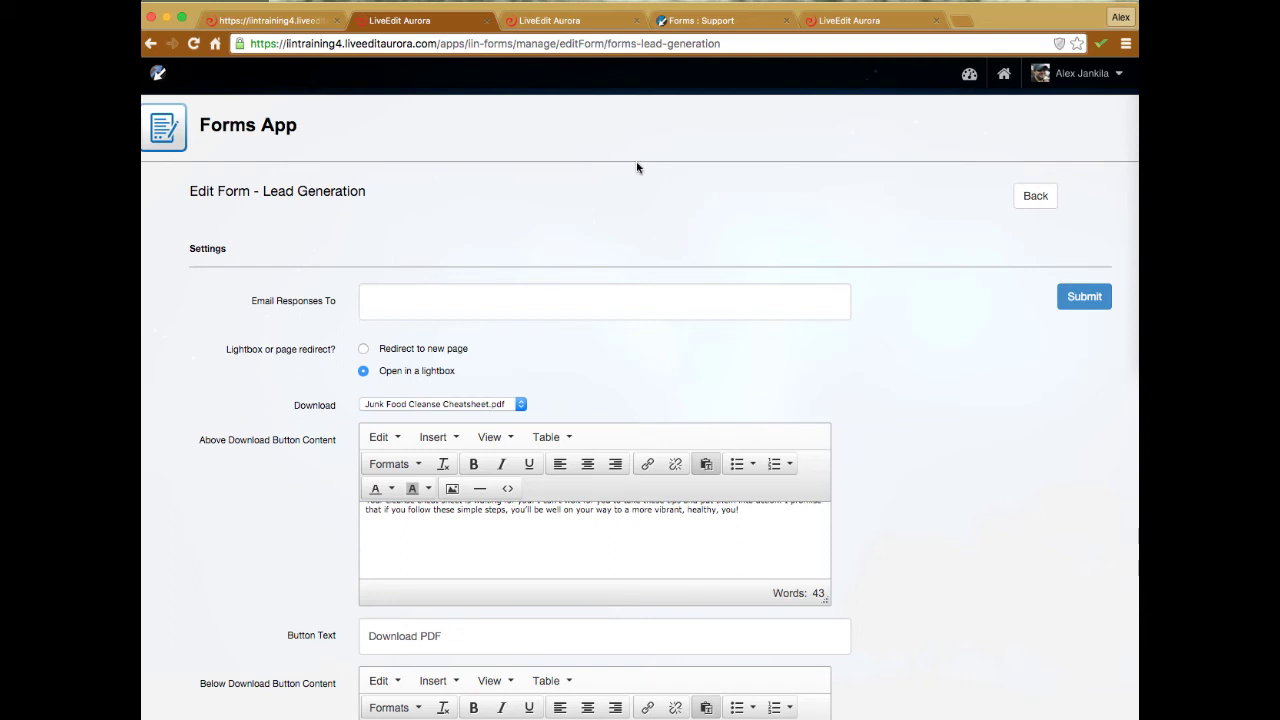
Return to the iintraining4 home page, start editing it and try to place an Image element in the ContentRight area
click(1004, 75)
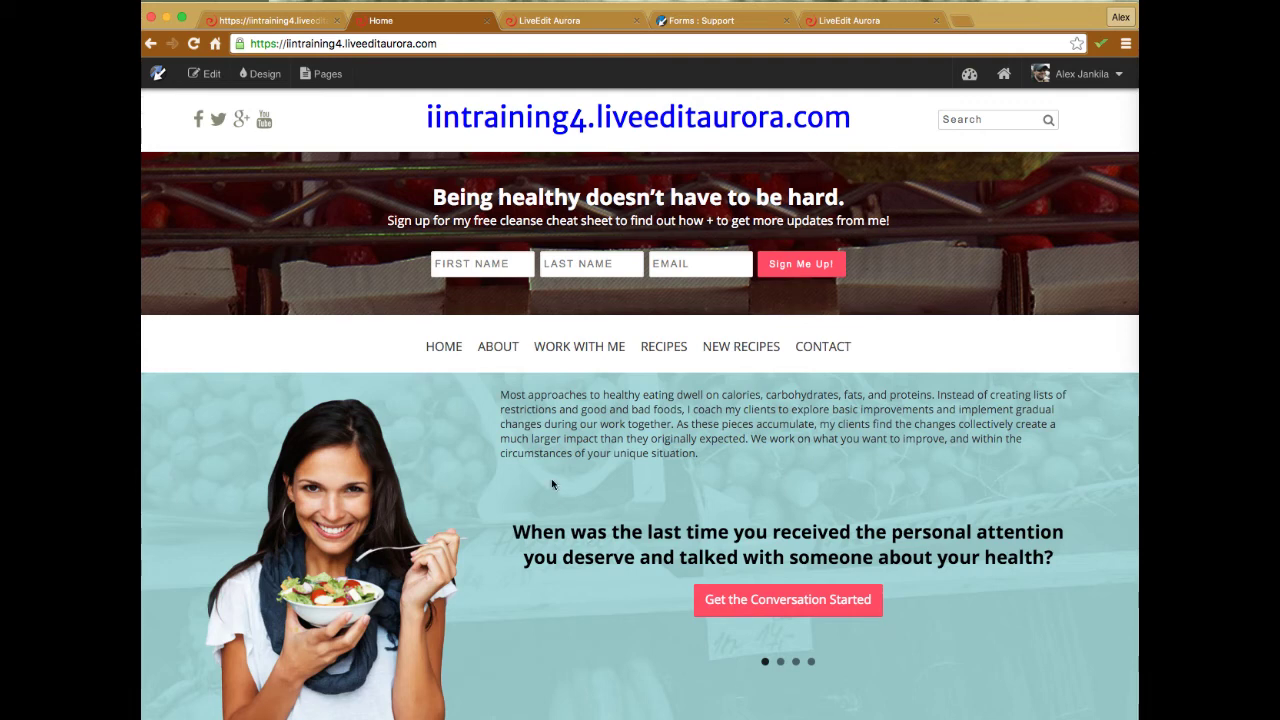
click(206, 74)
scroll(514, 300, down, 5)
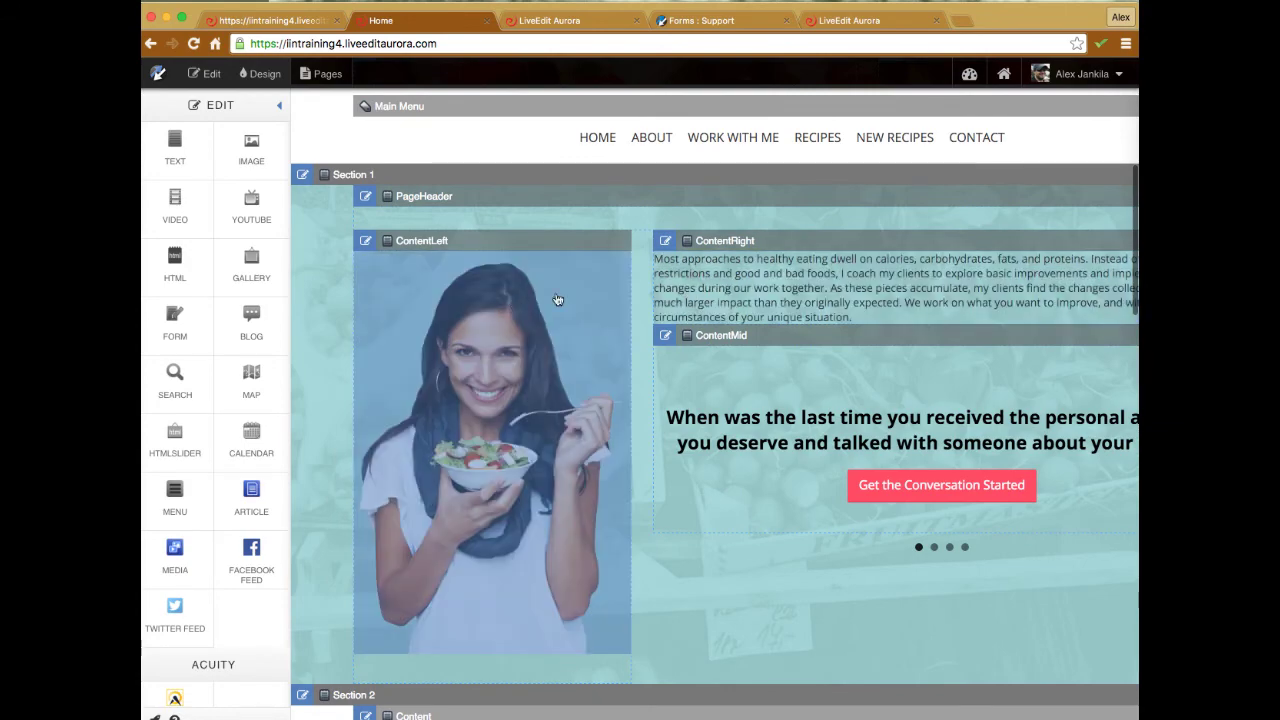
scroll(820, 290, down, 2)
scroll(816, 307, up, 2)
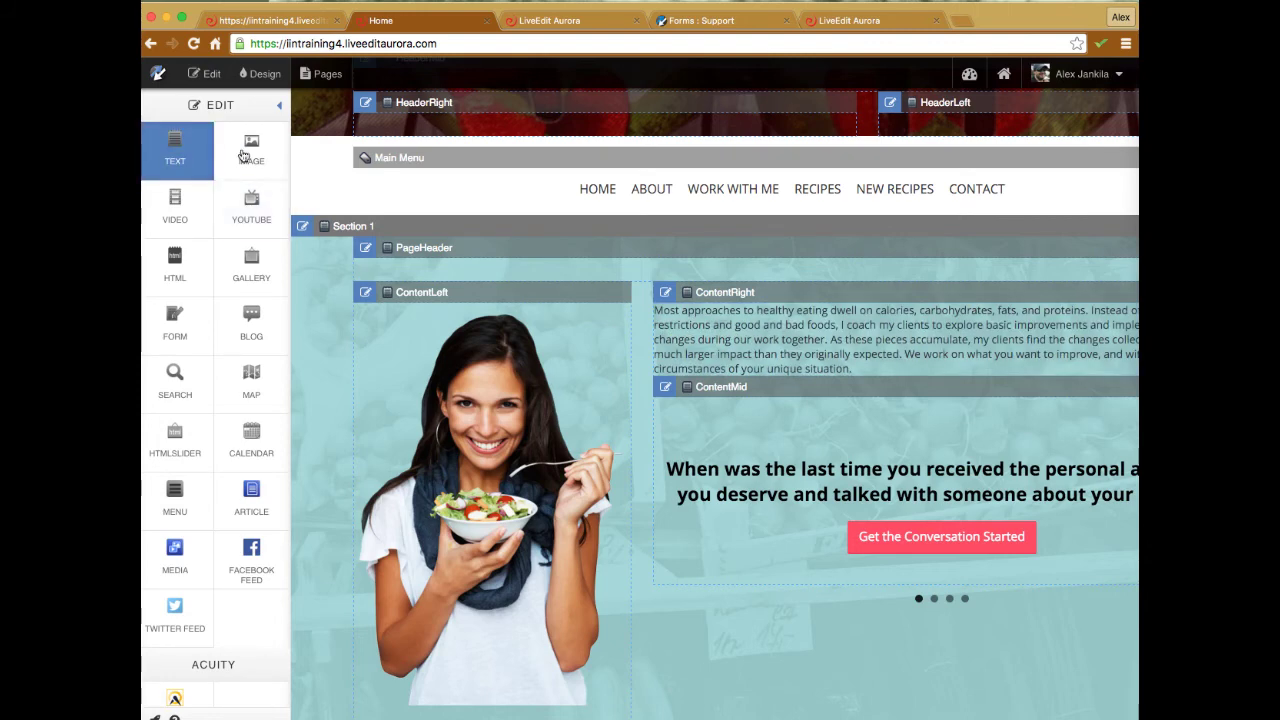
drag(251, 150, 722, 379)
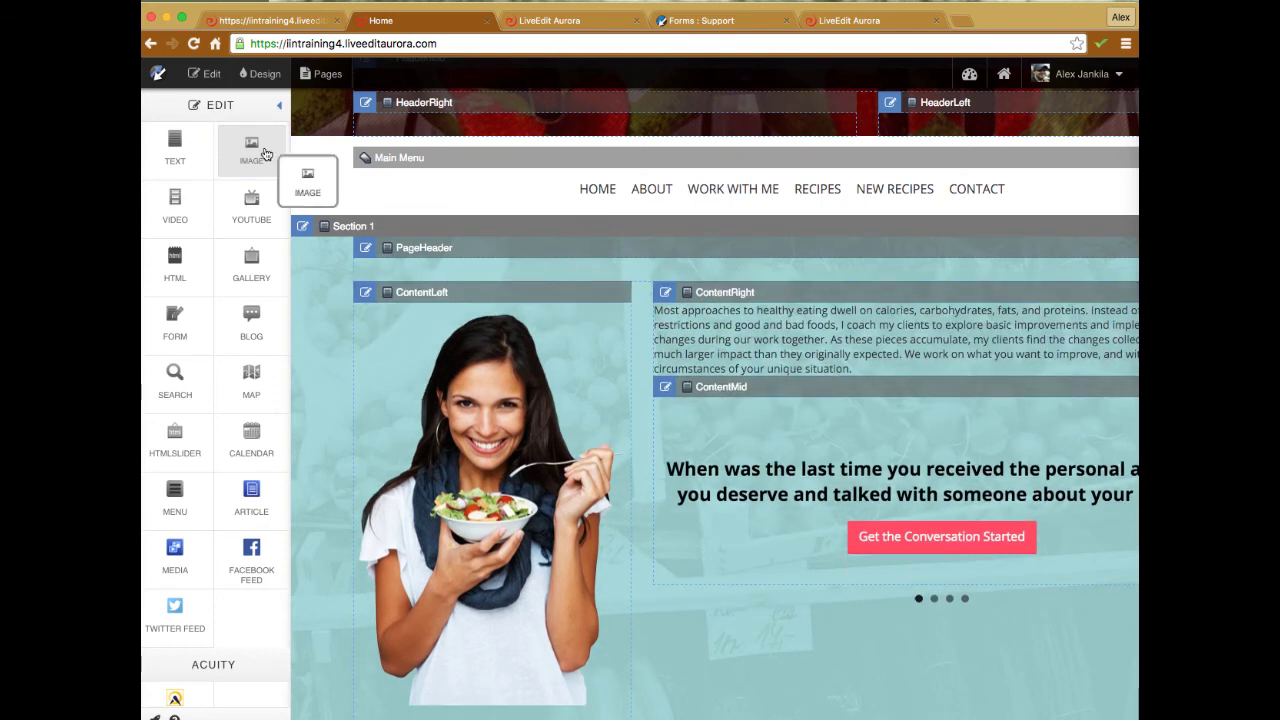
Open the ContentRight text element for editing, view its insert options and make the text editing area taller
click(730, 326)
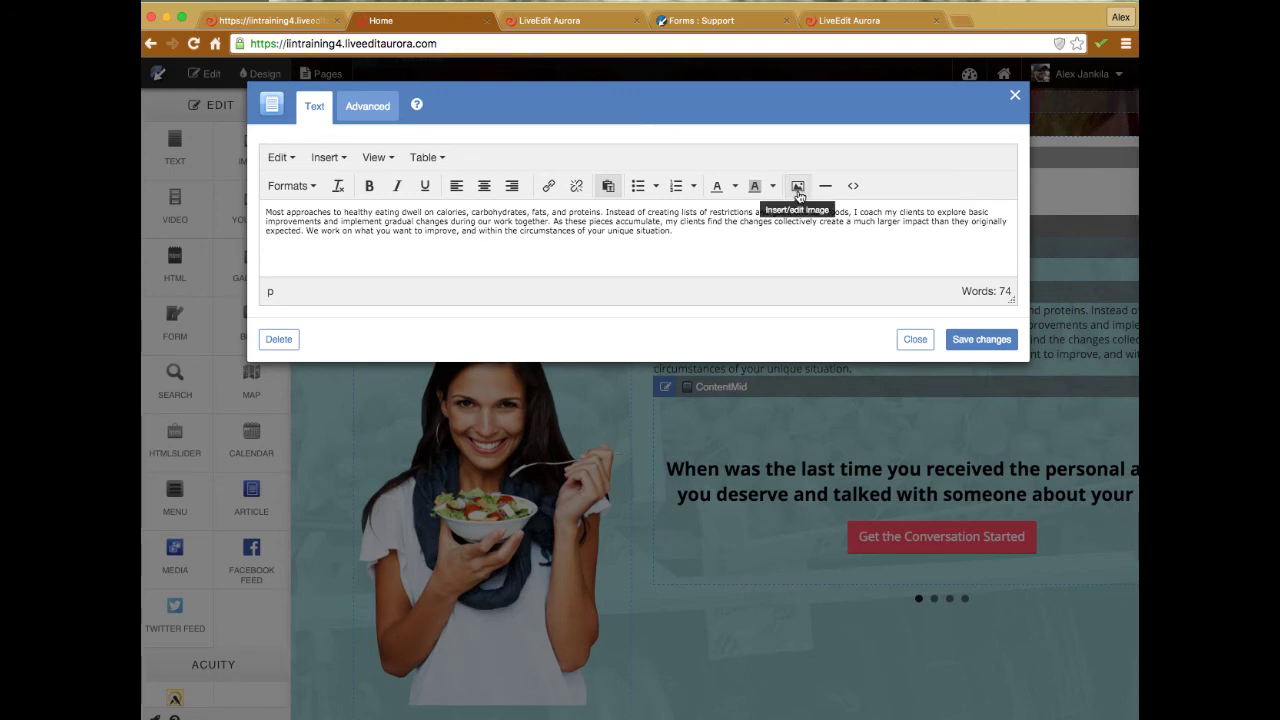
click(338, 158)
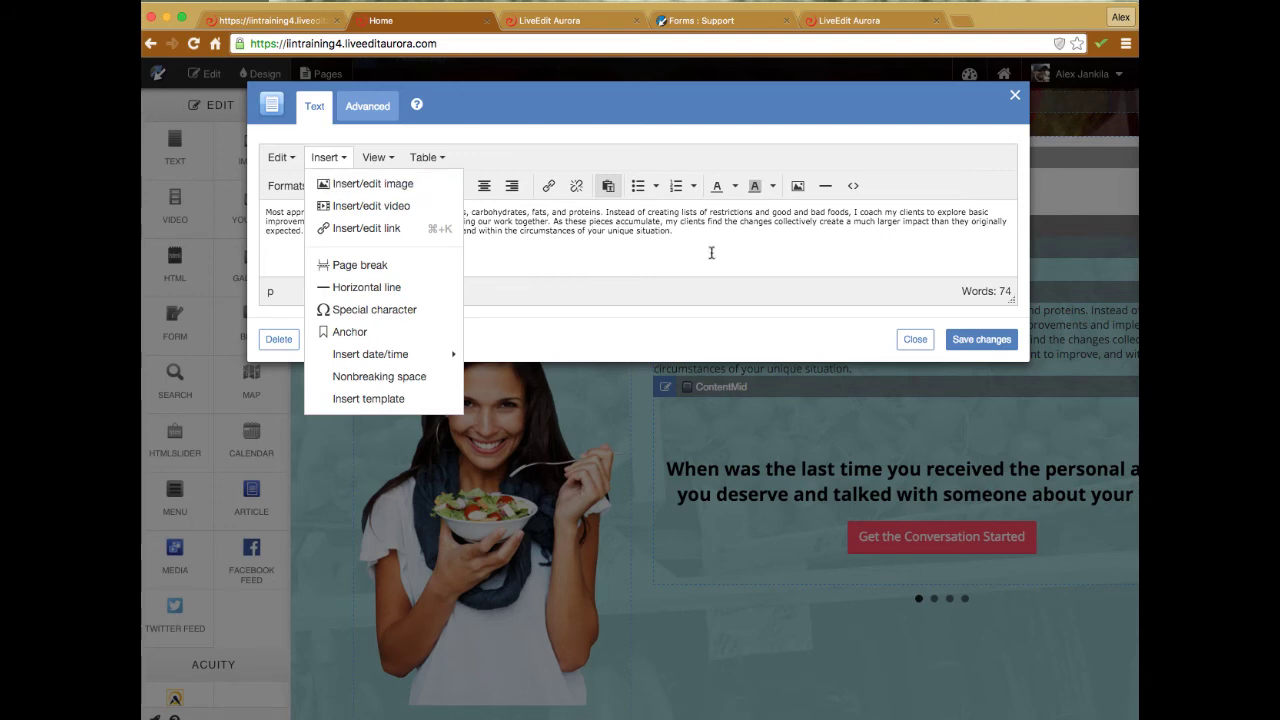
click(748, 250)
drag(1010, 299, 1011, 360)
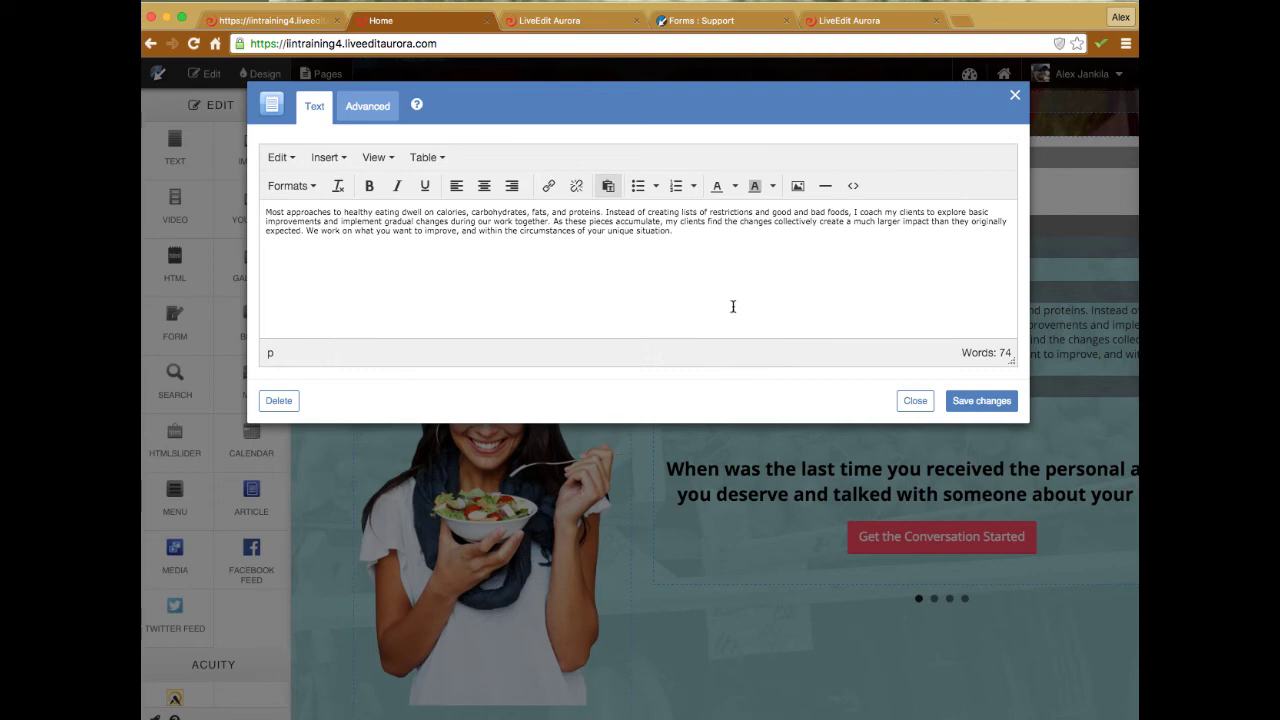
Search the Support site's solutions for "image", look over the suggested articles and return to the home page's text editor
click(700, 21)
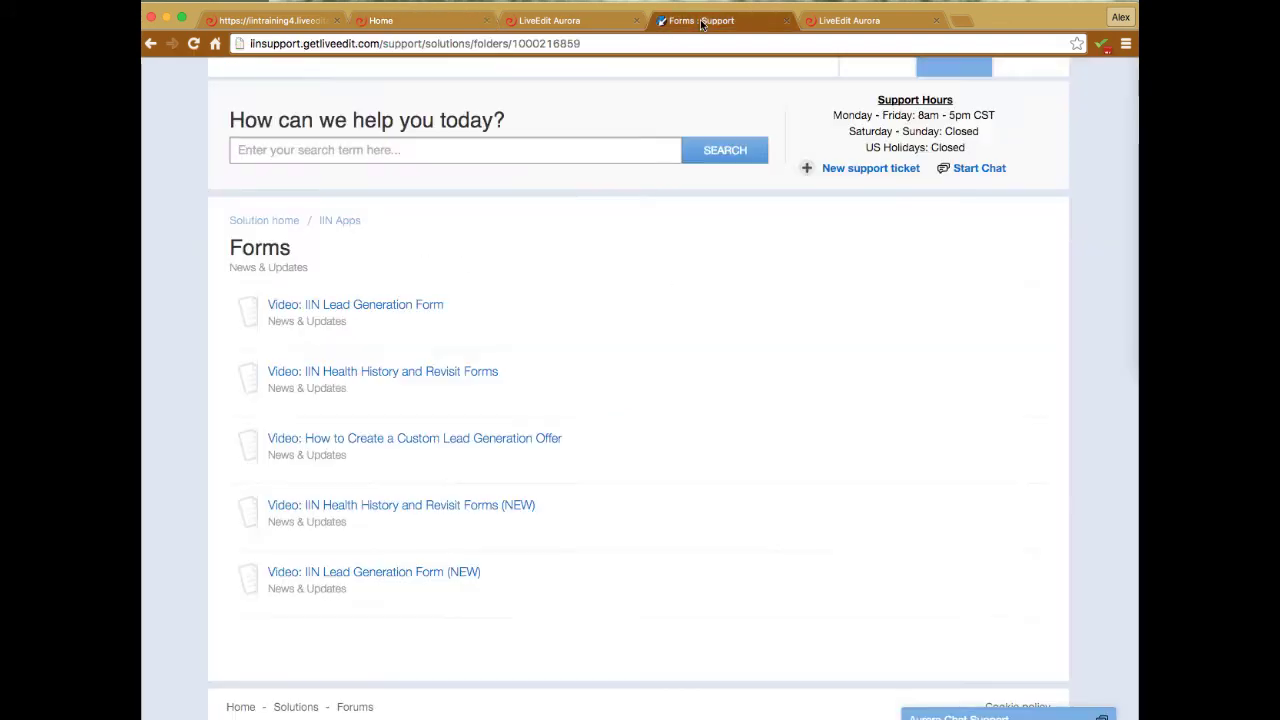
click(277, 224)
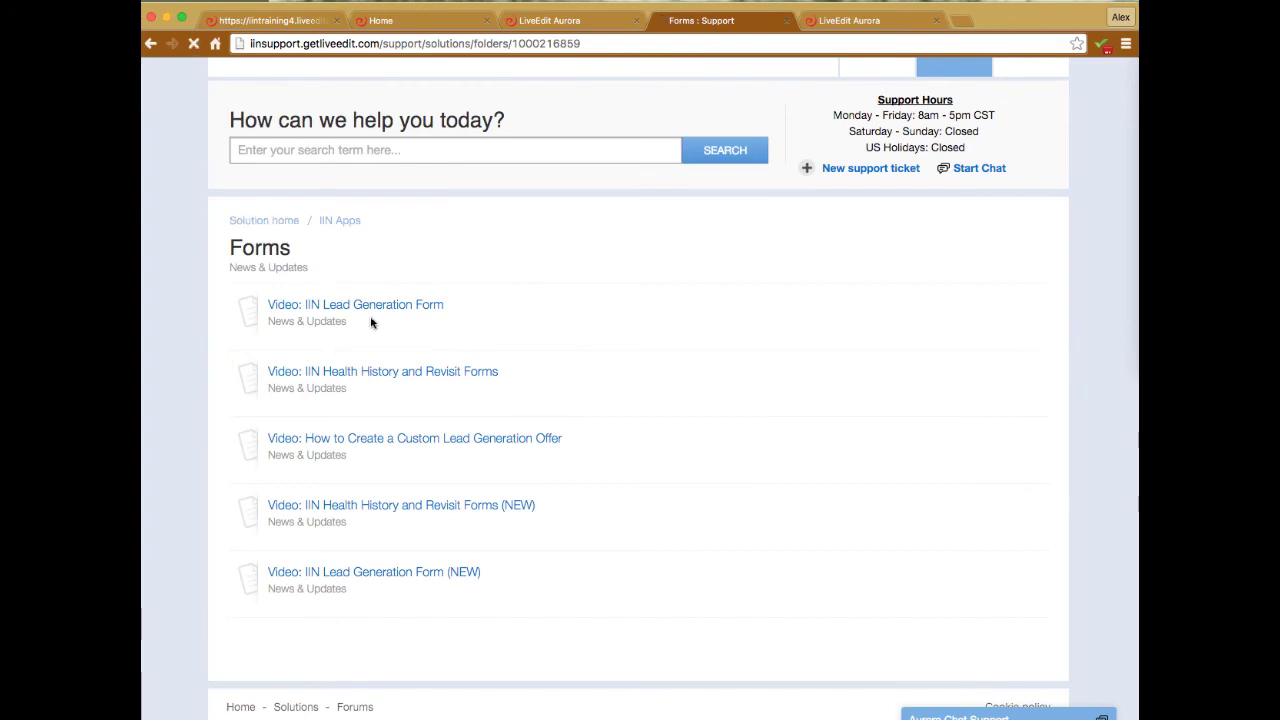
click(360, 201)
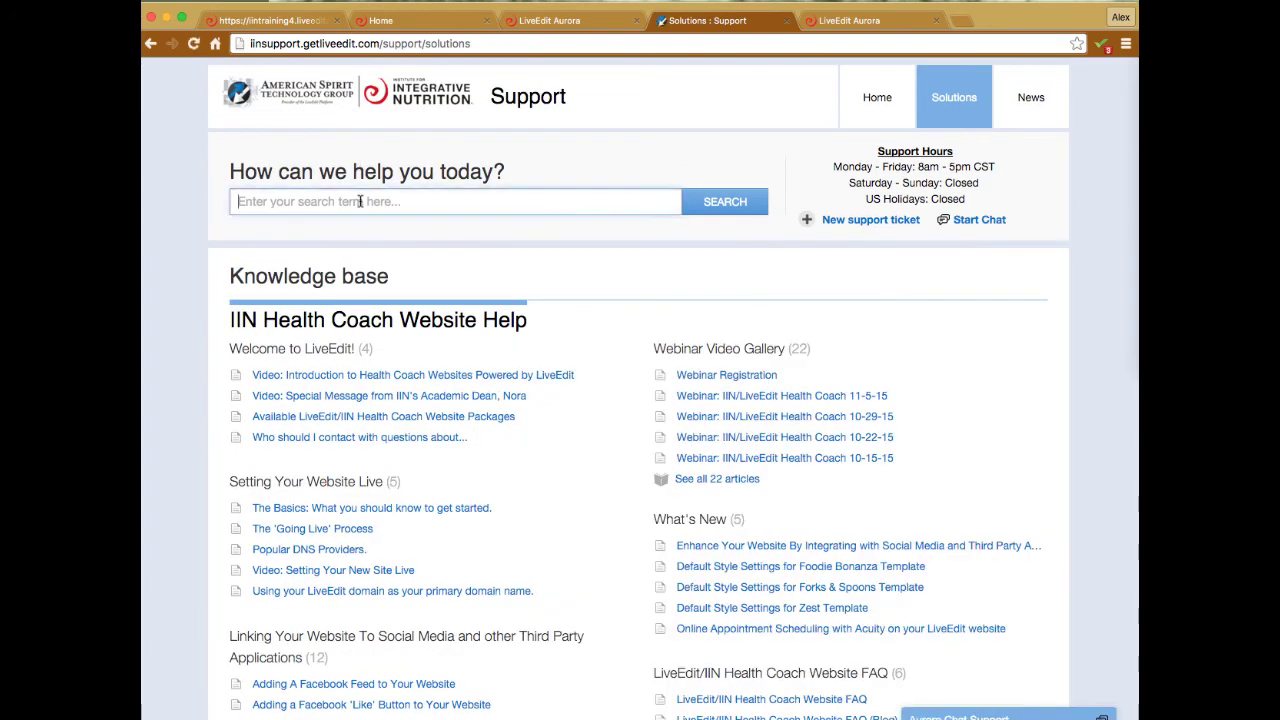
text(image)
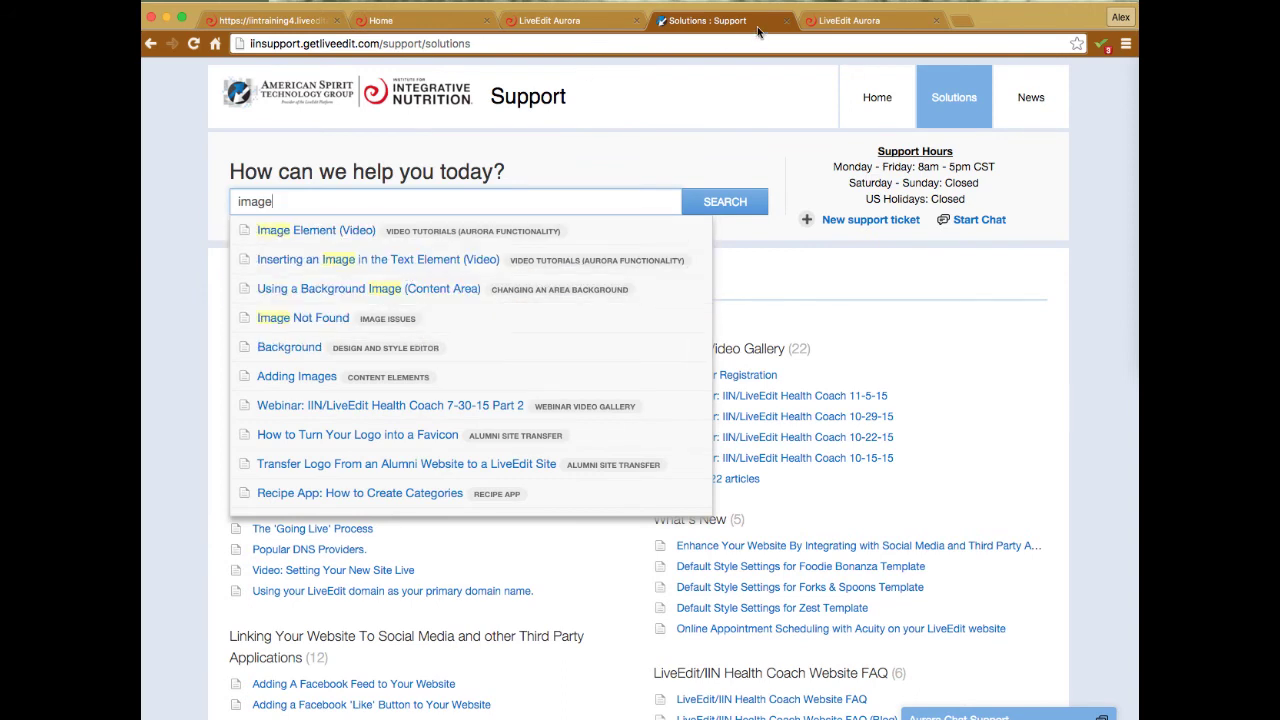
click(391, 21)
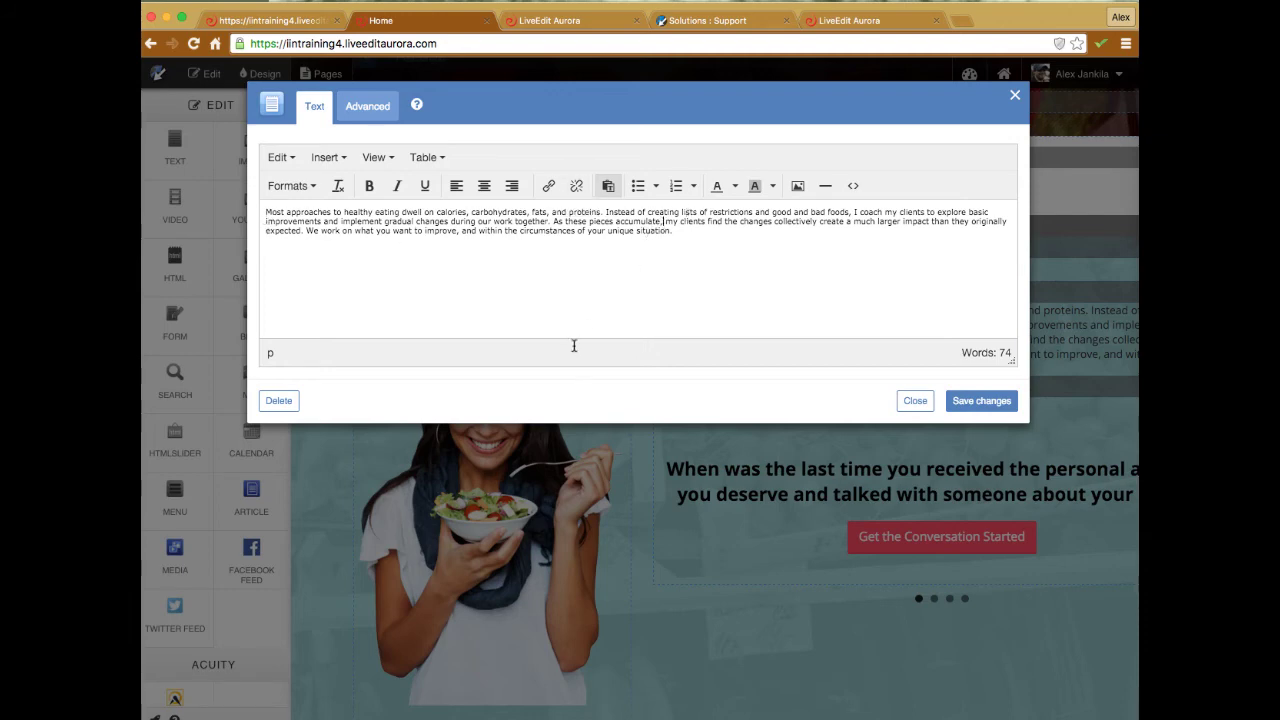
click(266, 212)
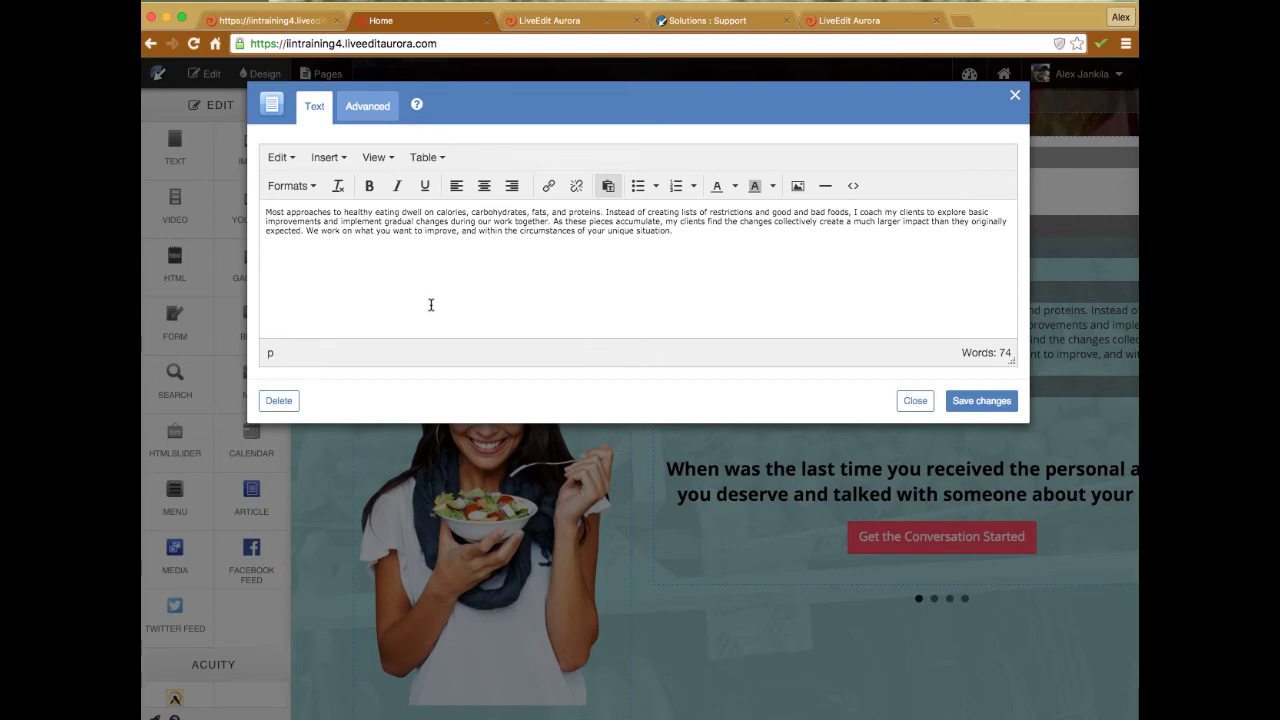
click(798, 188)
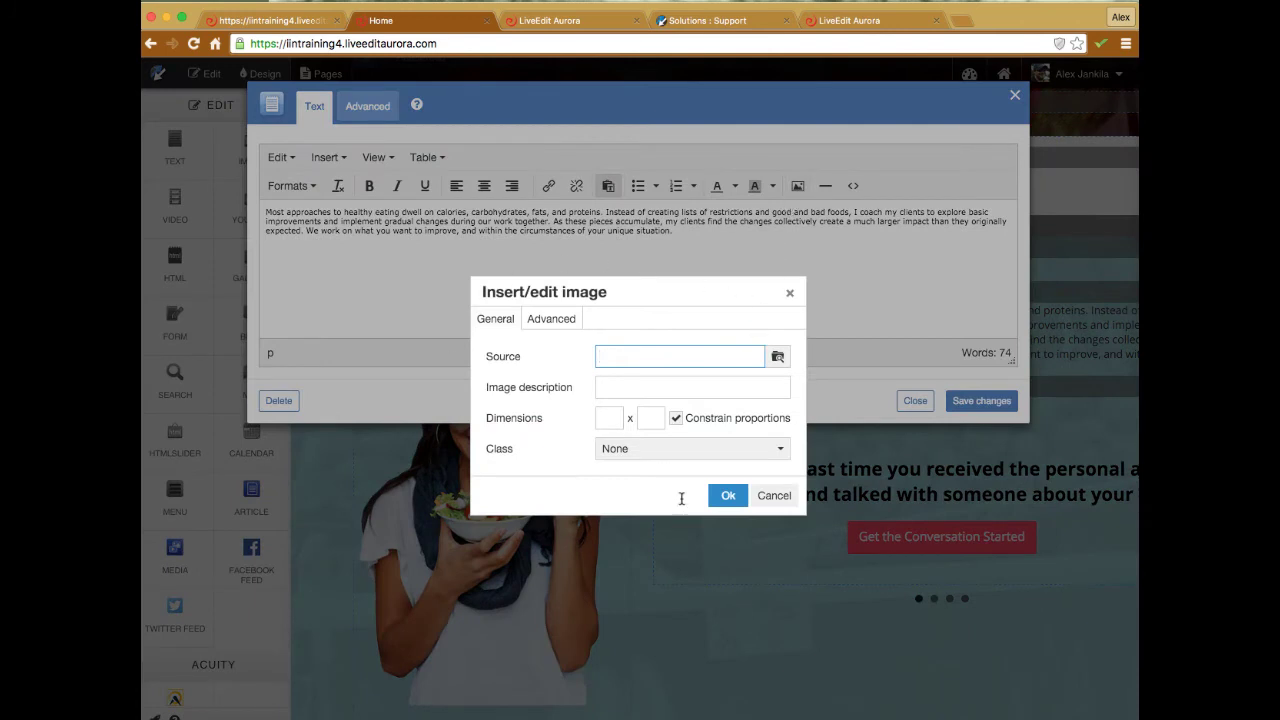
click(779, 360)
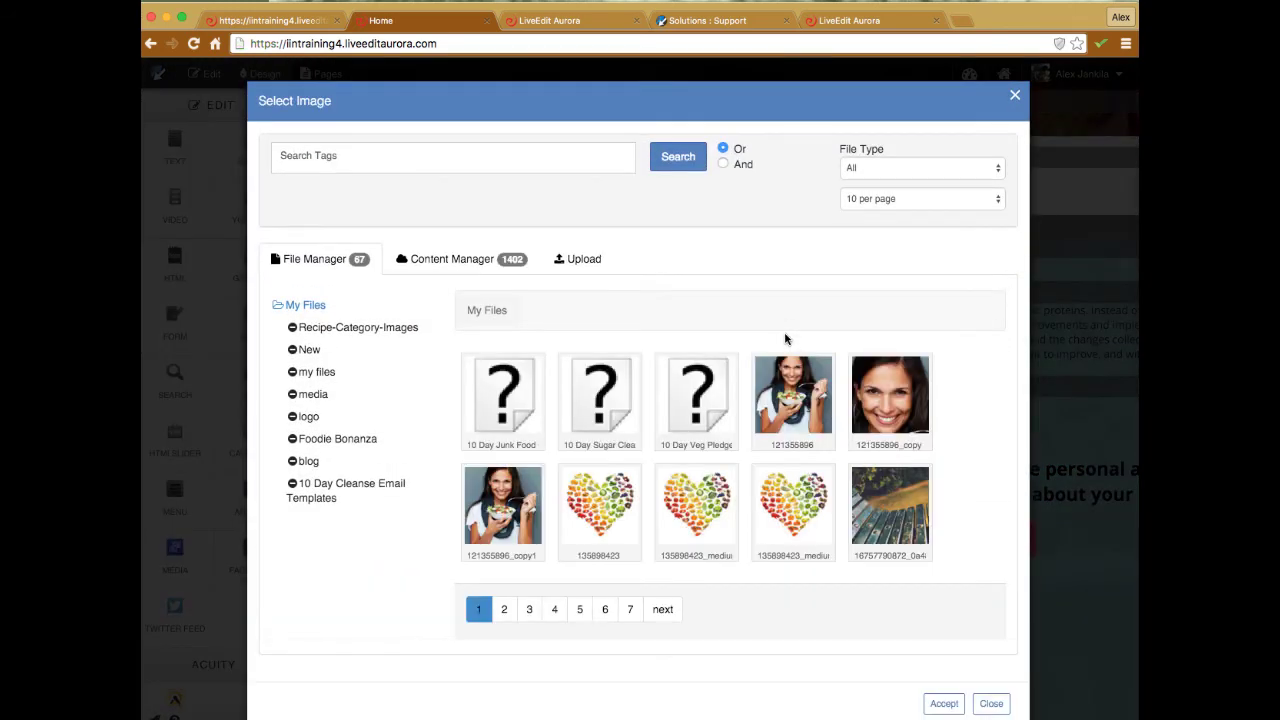
click(894, 497)
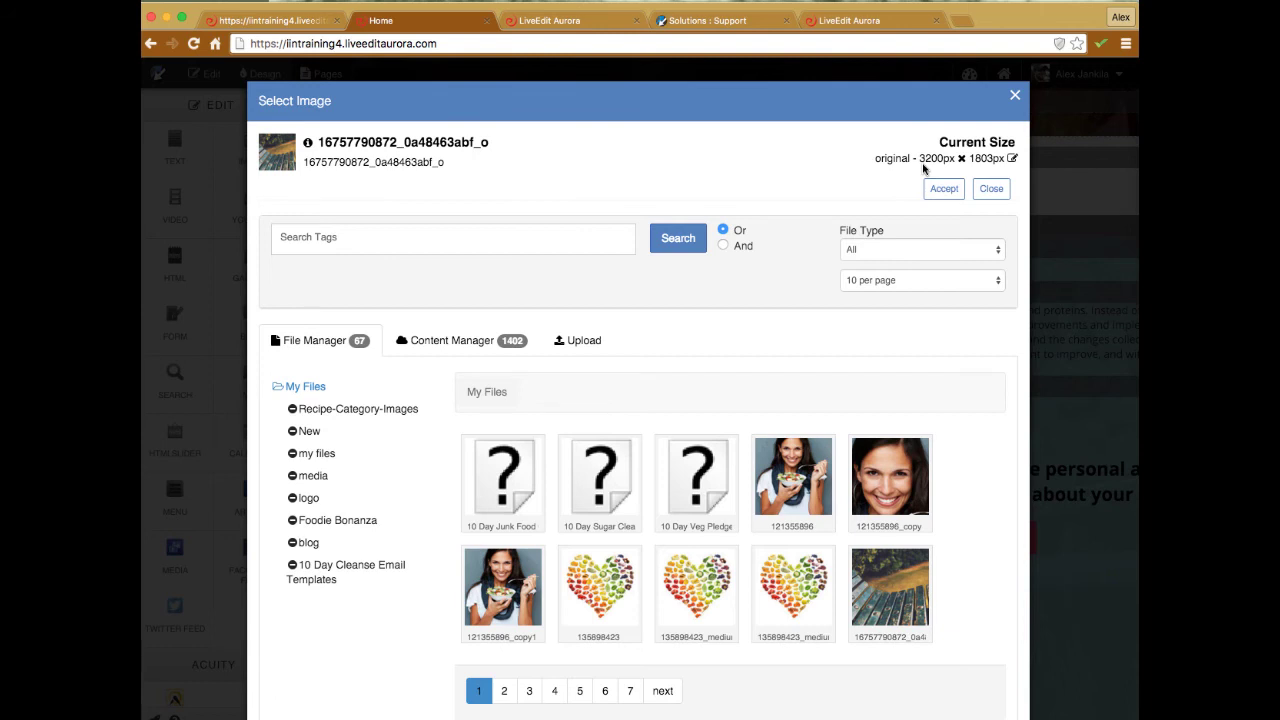
click(1013, 160)
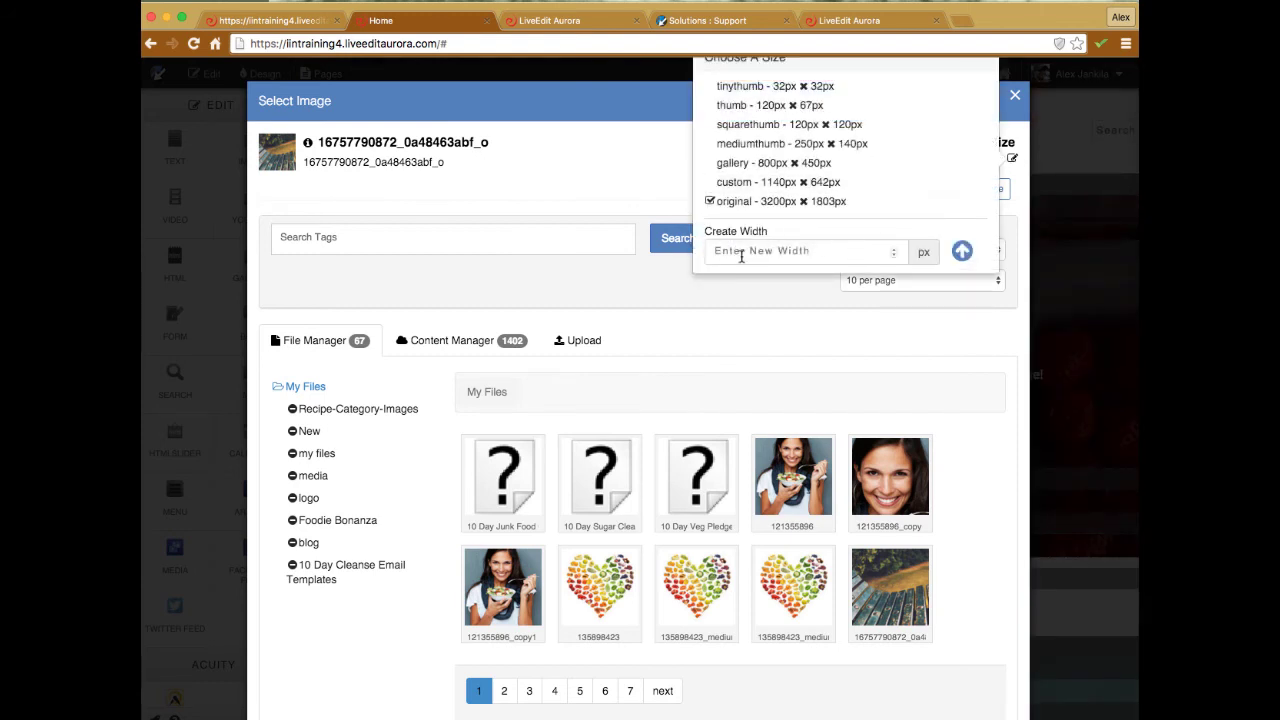
click(783, 147)
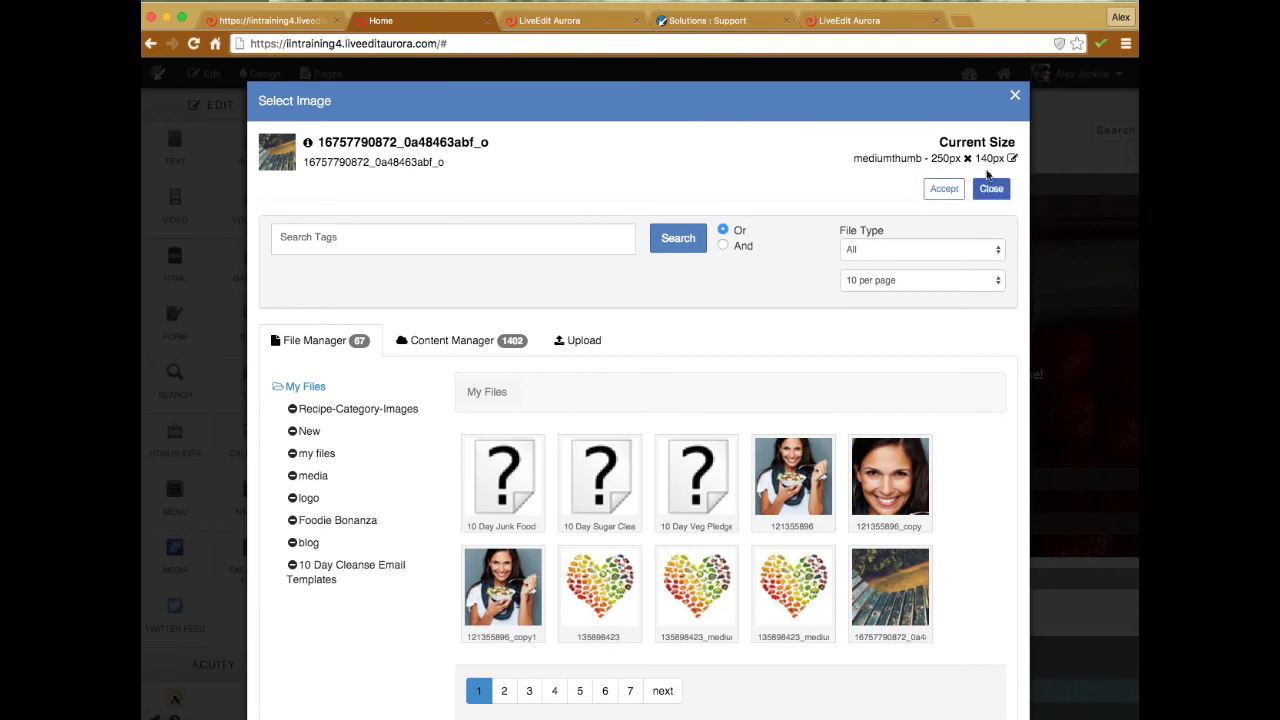
click(943, 190)
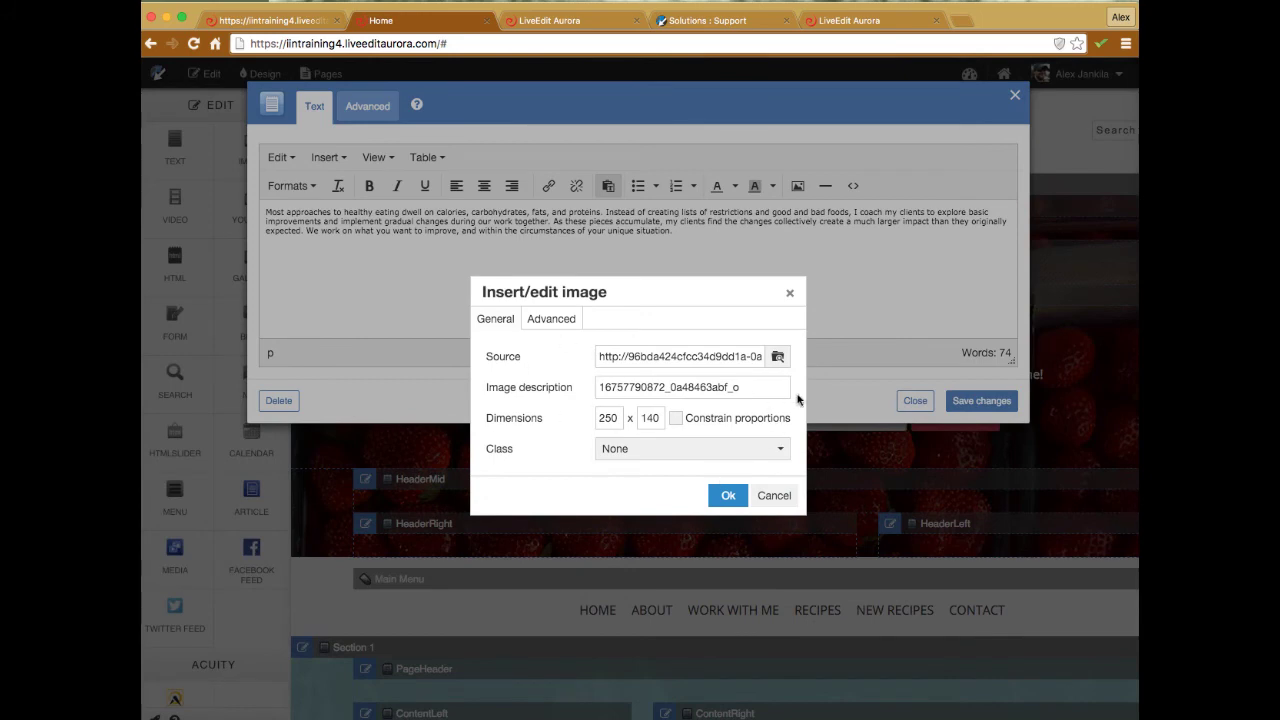
Change the image description to "bench" and insert the image into the text
double_click(749, 390)
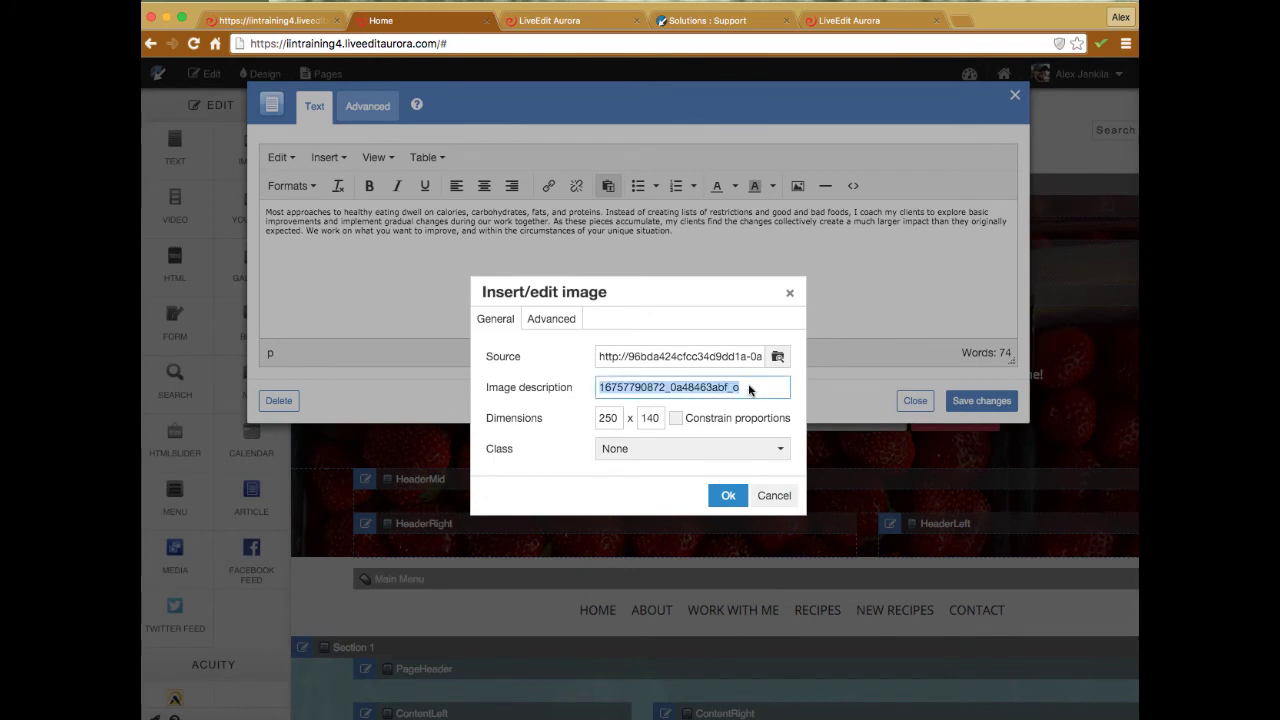
text(bench)
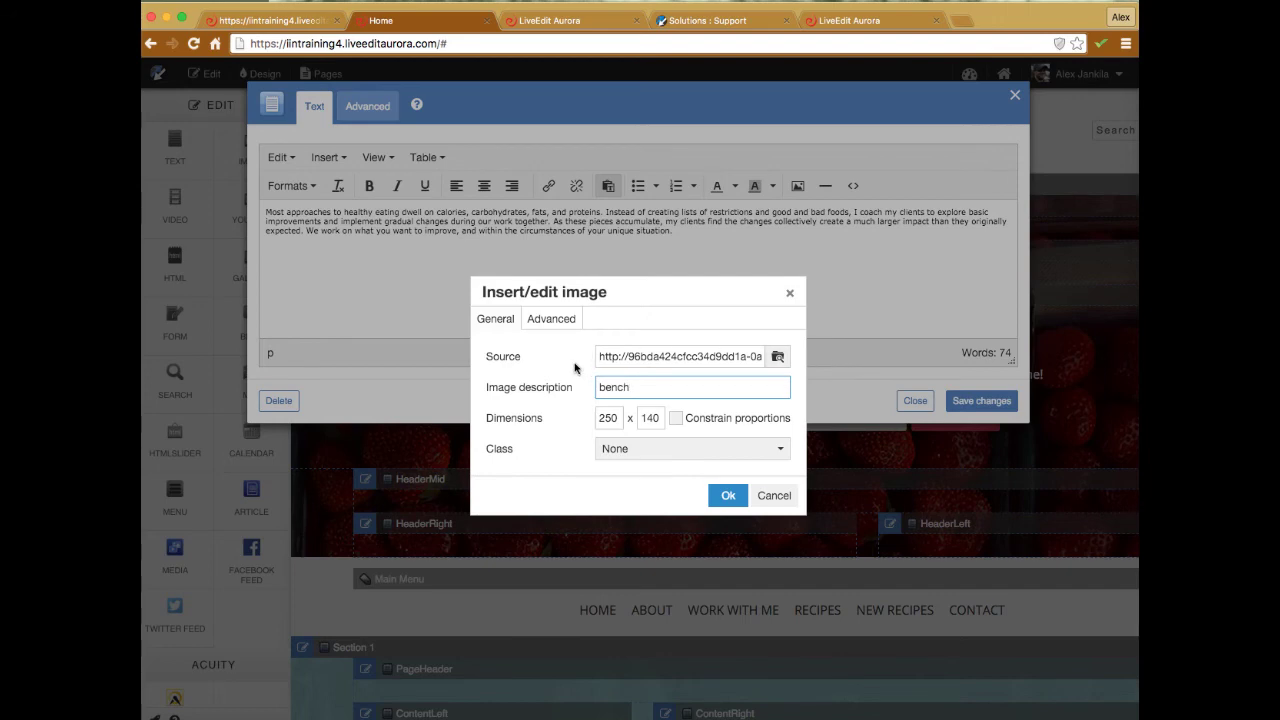
click(728, 499)
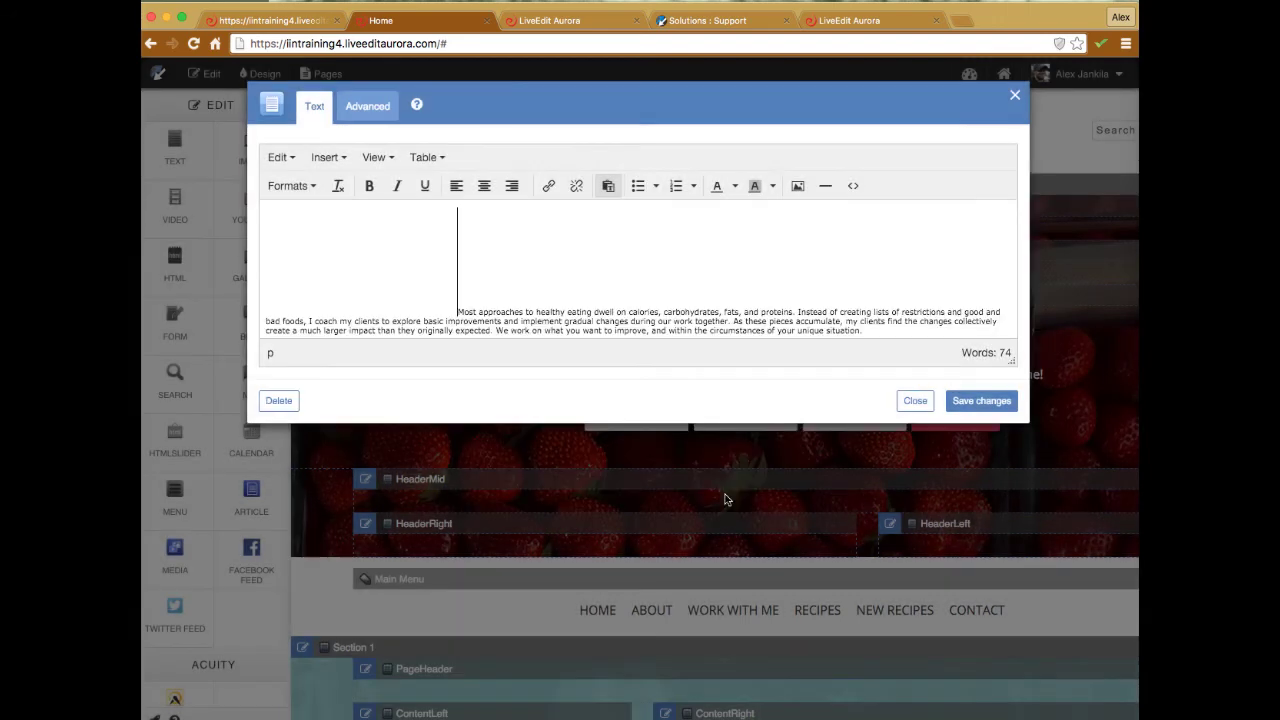
Align the bench image to the right so the paragraph wraps beside it
click(527, 249)
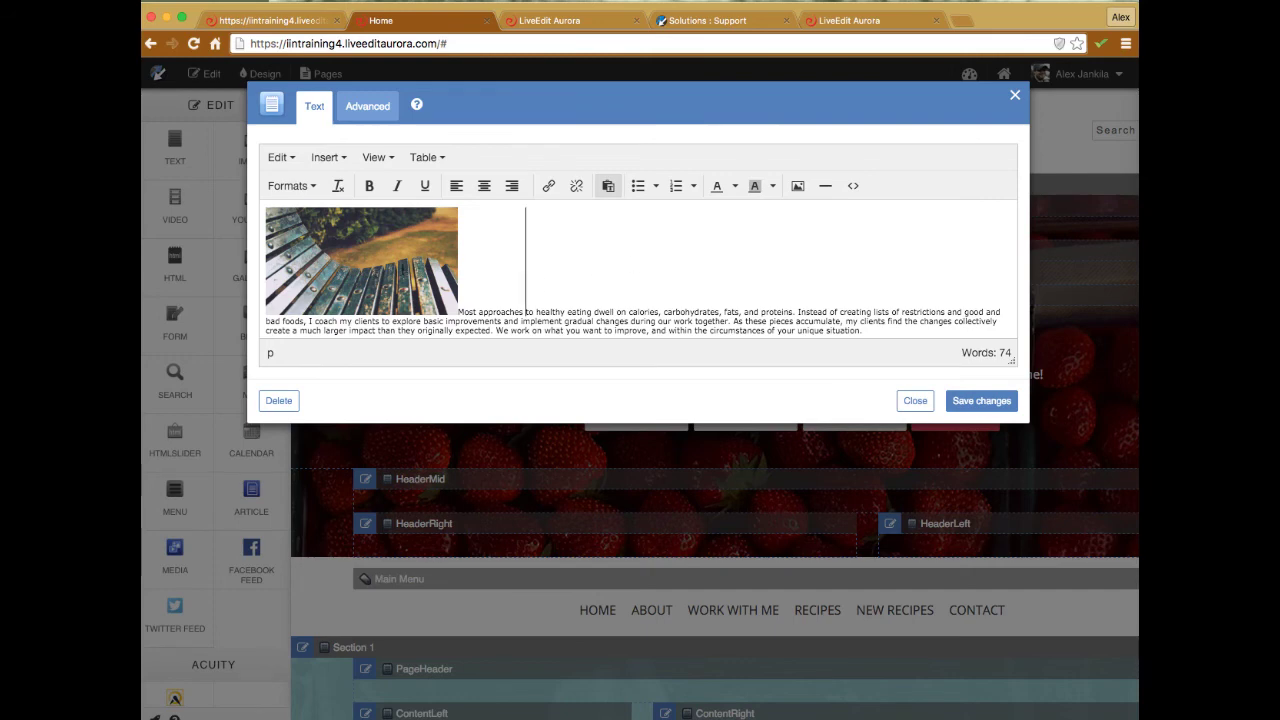
click(377, 259)
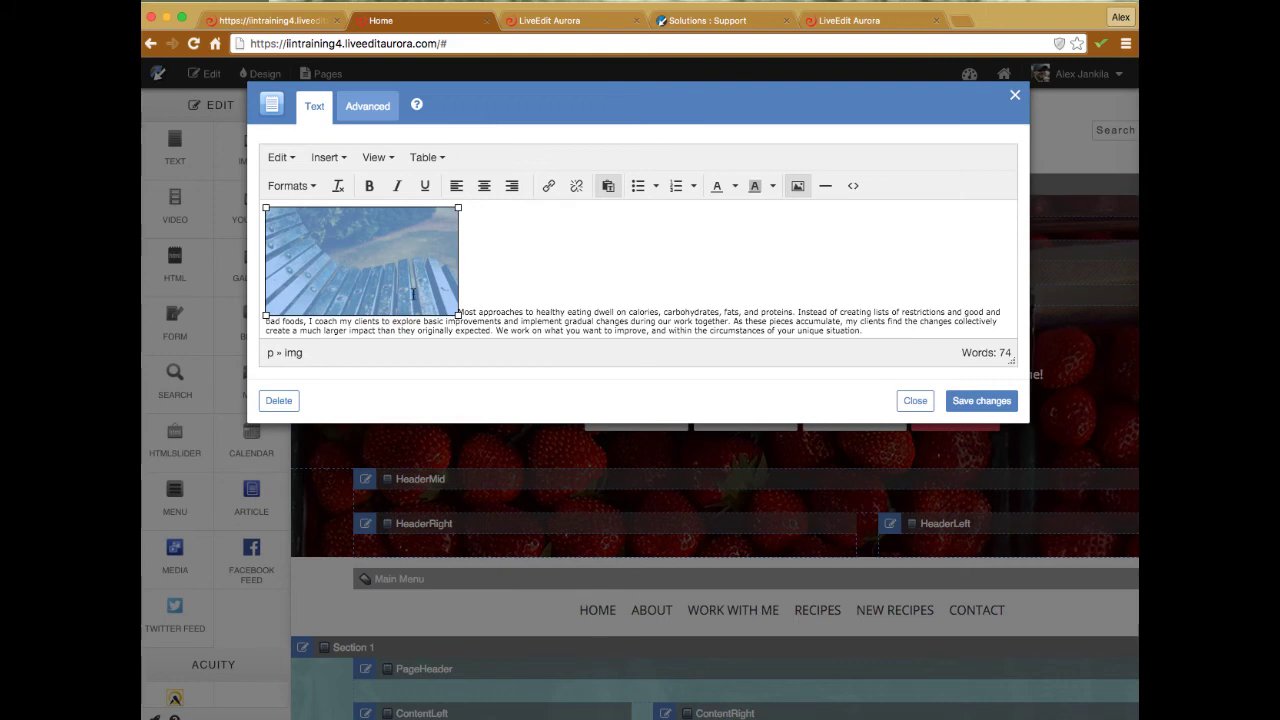
click(512, 190)
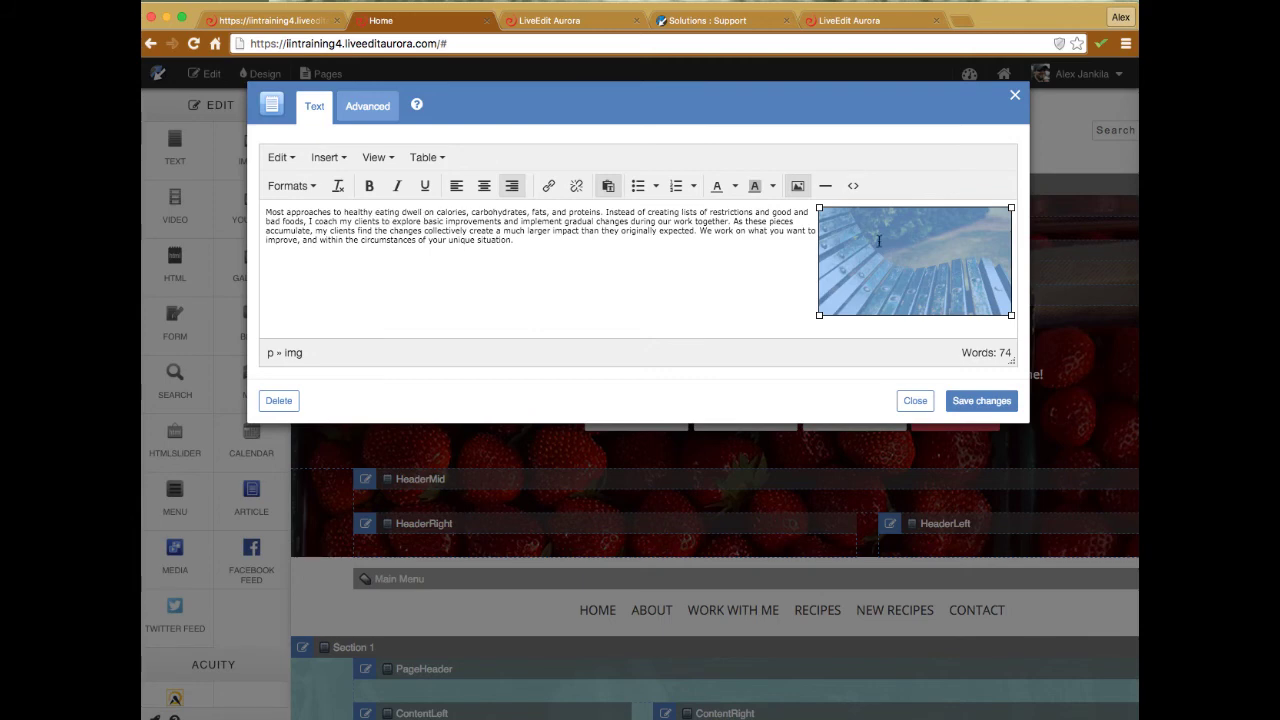
click(732, 284)
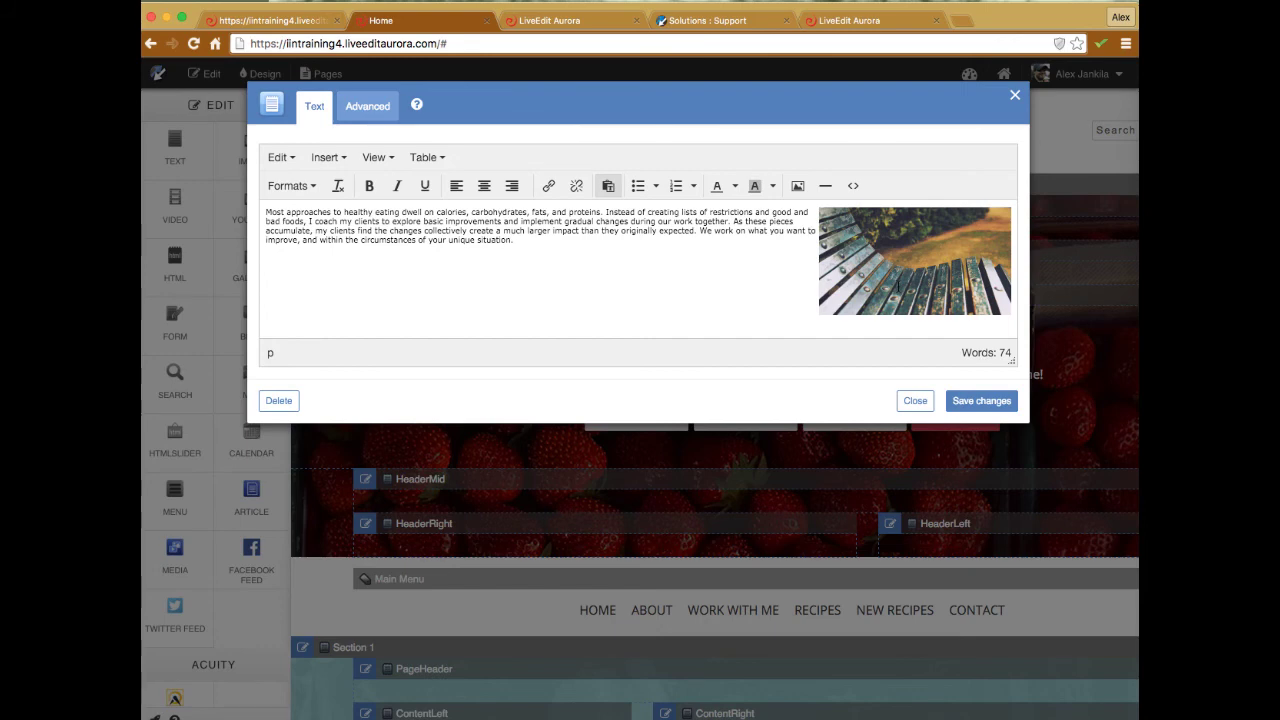
Set the bench image's vertical space to 5 in its advanced image settings
click(889, 268)
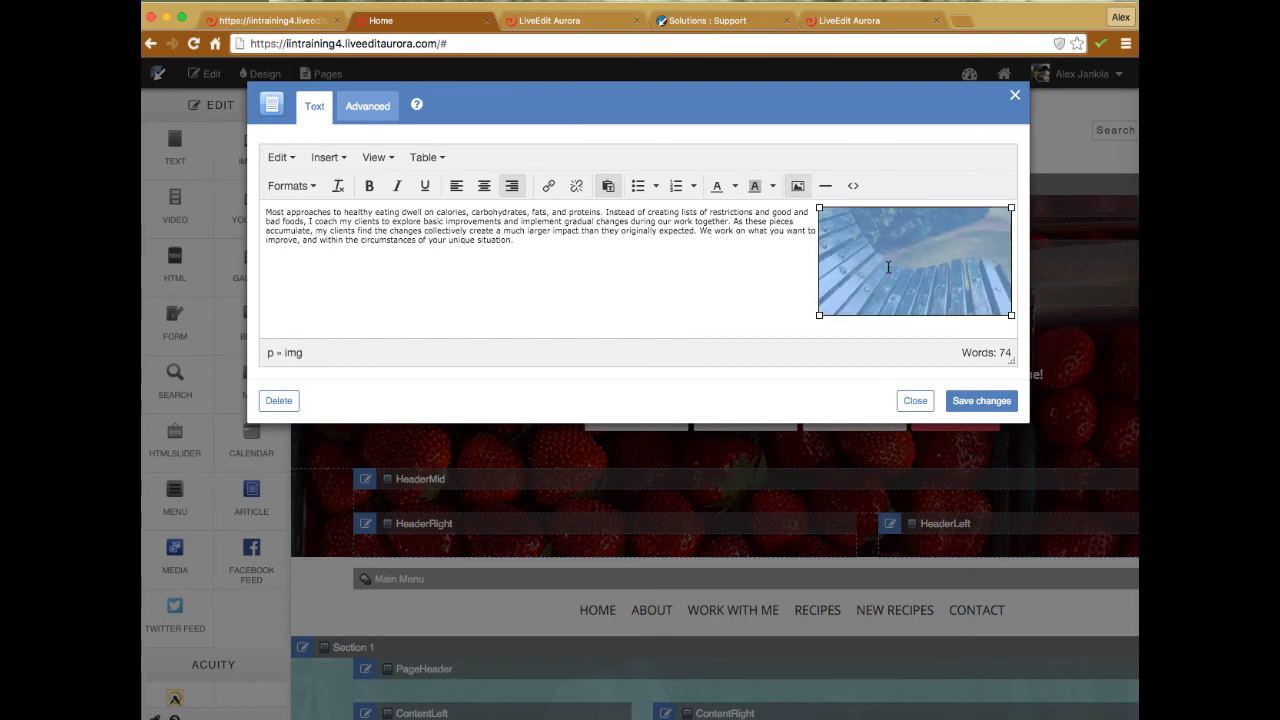
click(800, 190)
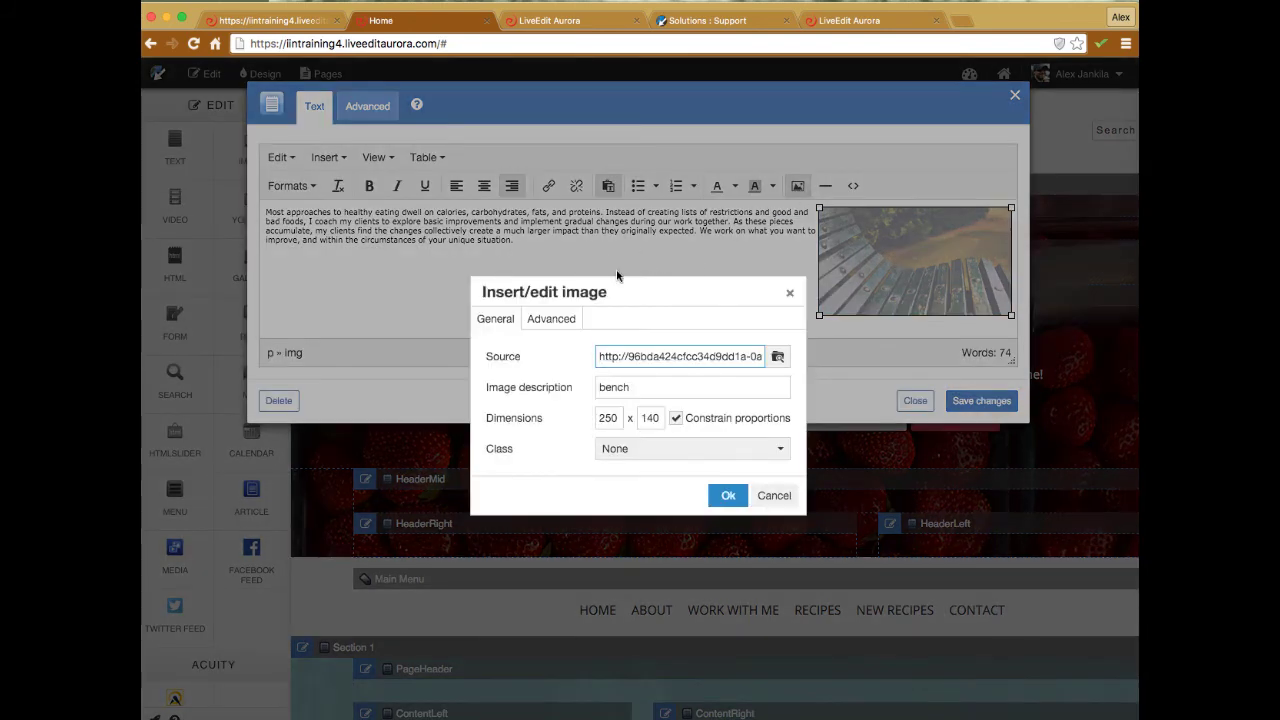
click(552, 320)
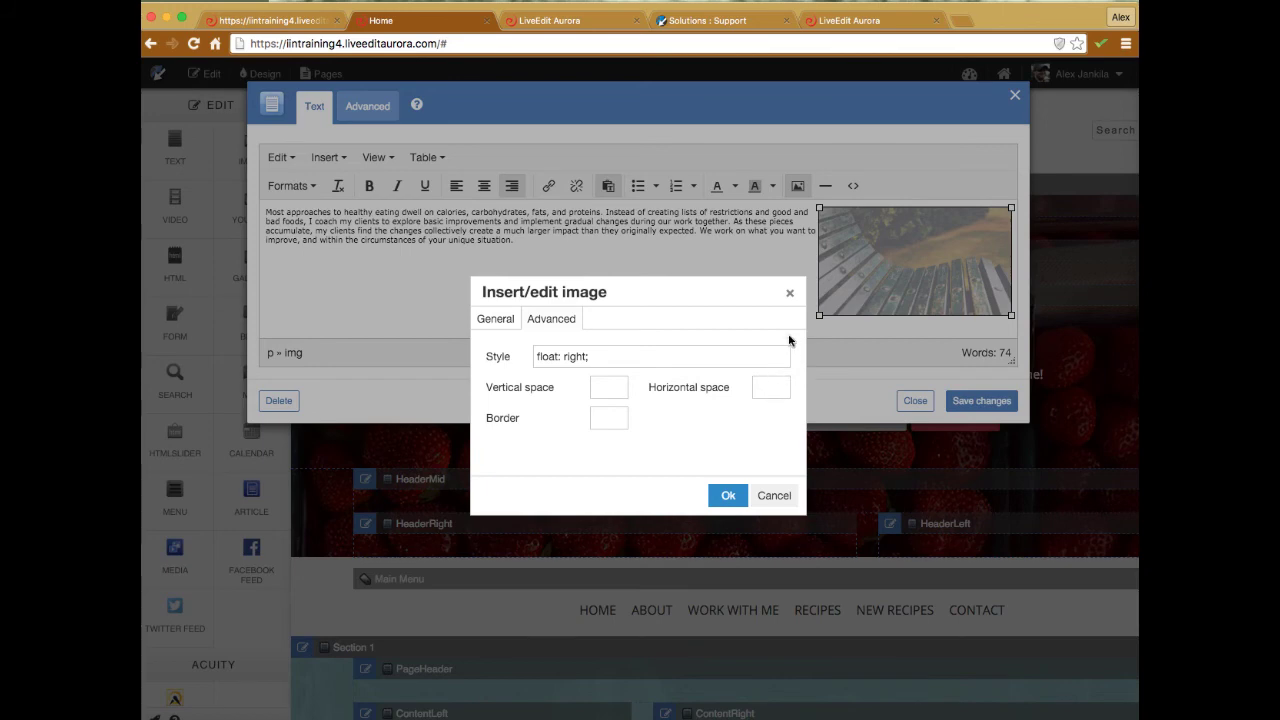
click(608, 391)
text(5)
click(728, 496)
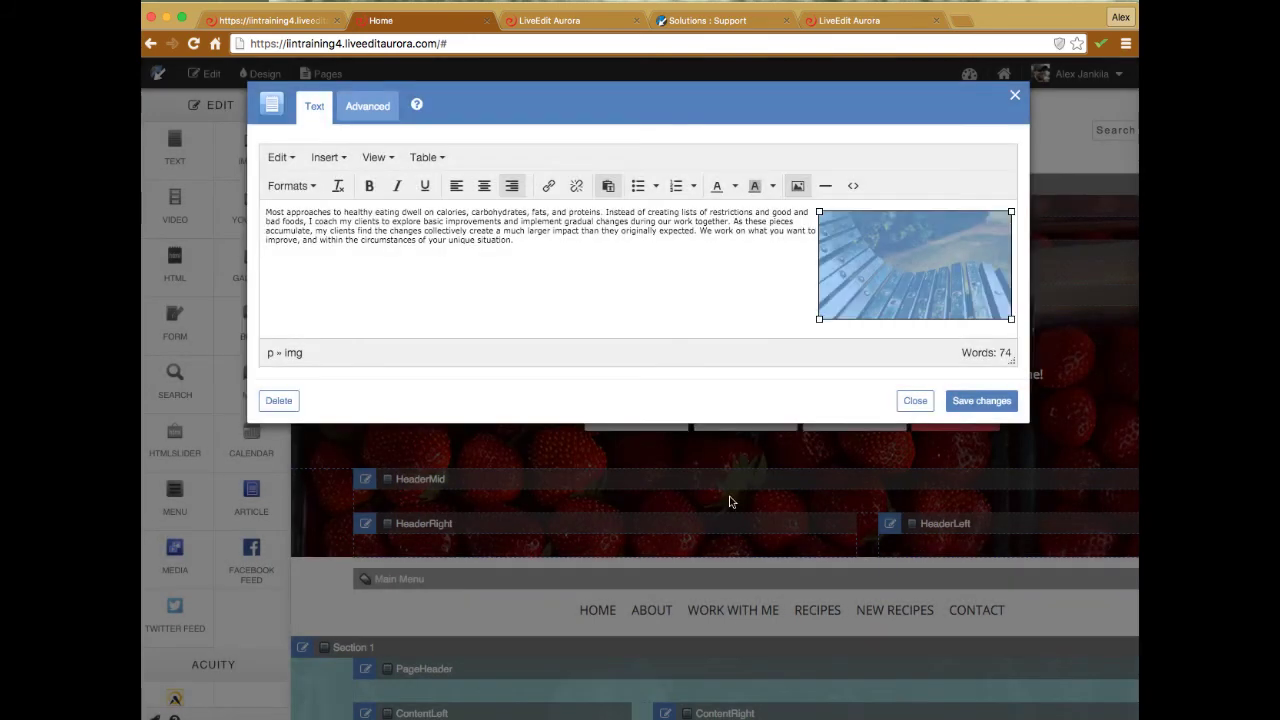
Set both the vertical space and the horizontal space of the bench image to 8
click(812, 228)
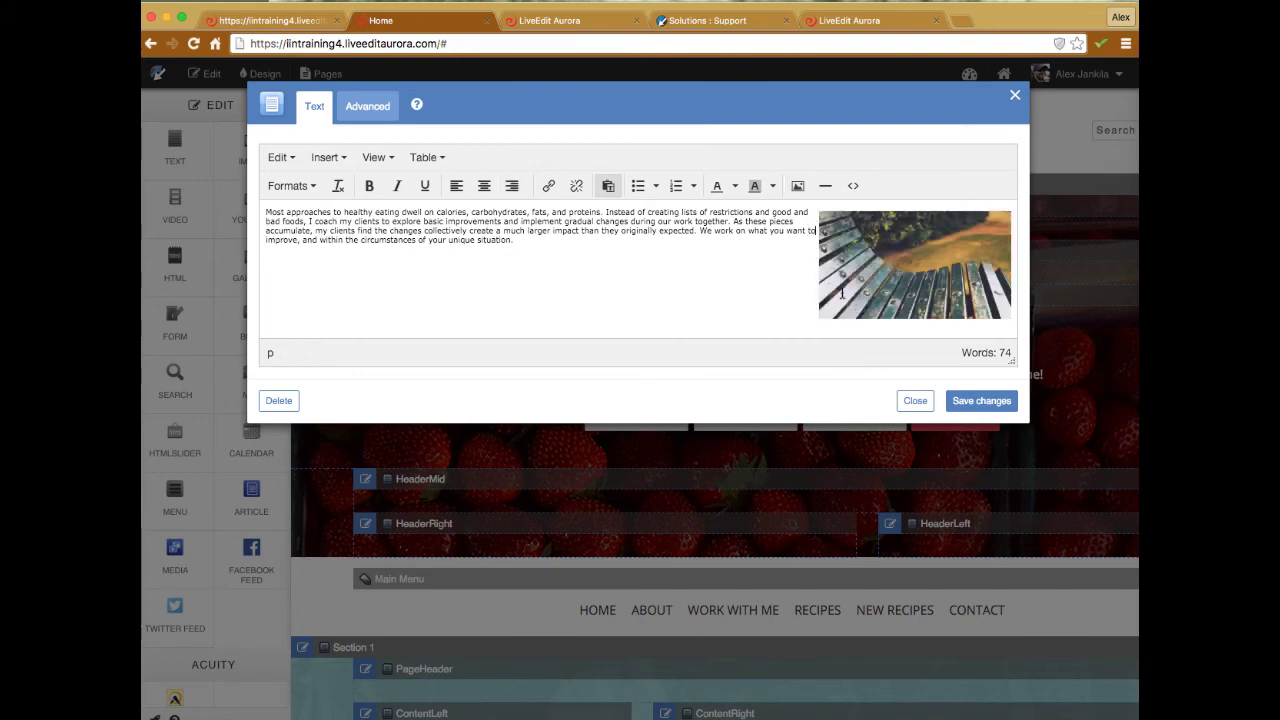
click(870, 274)
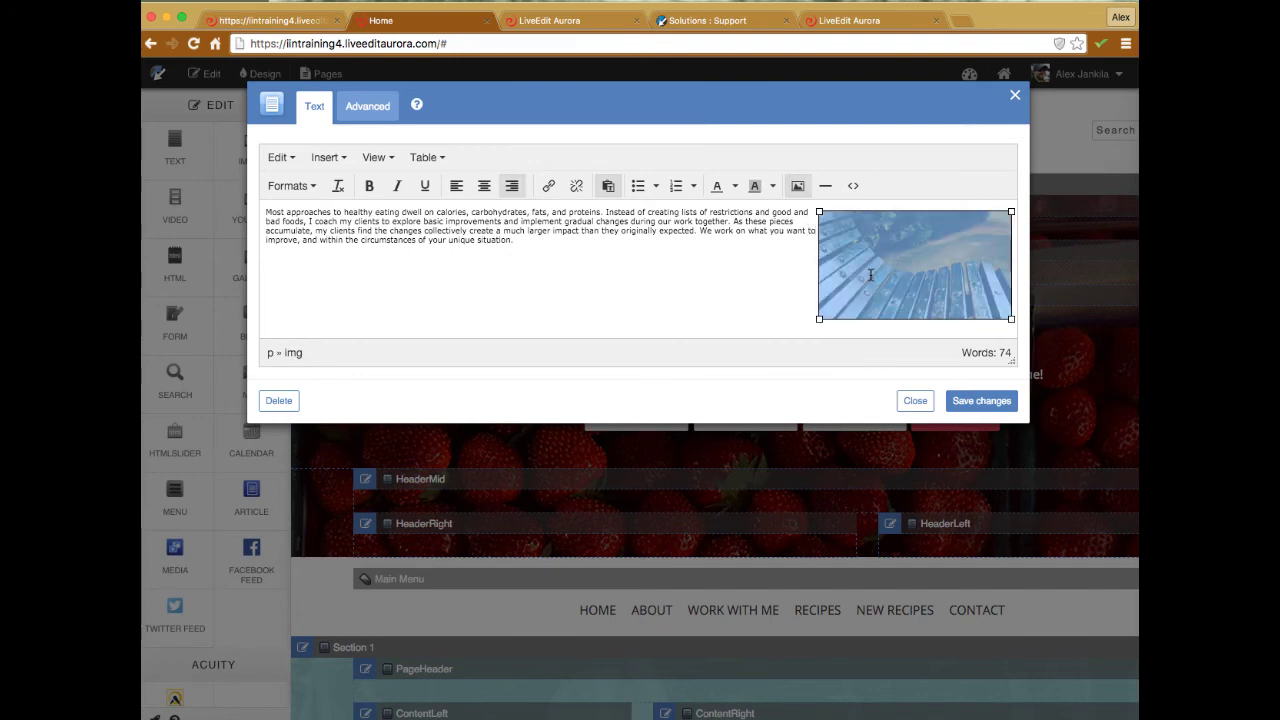
click(797, 186)
click(551, 318)
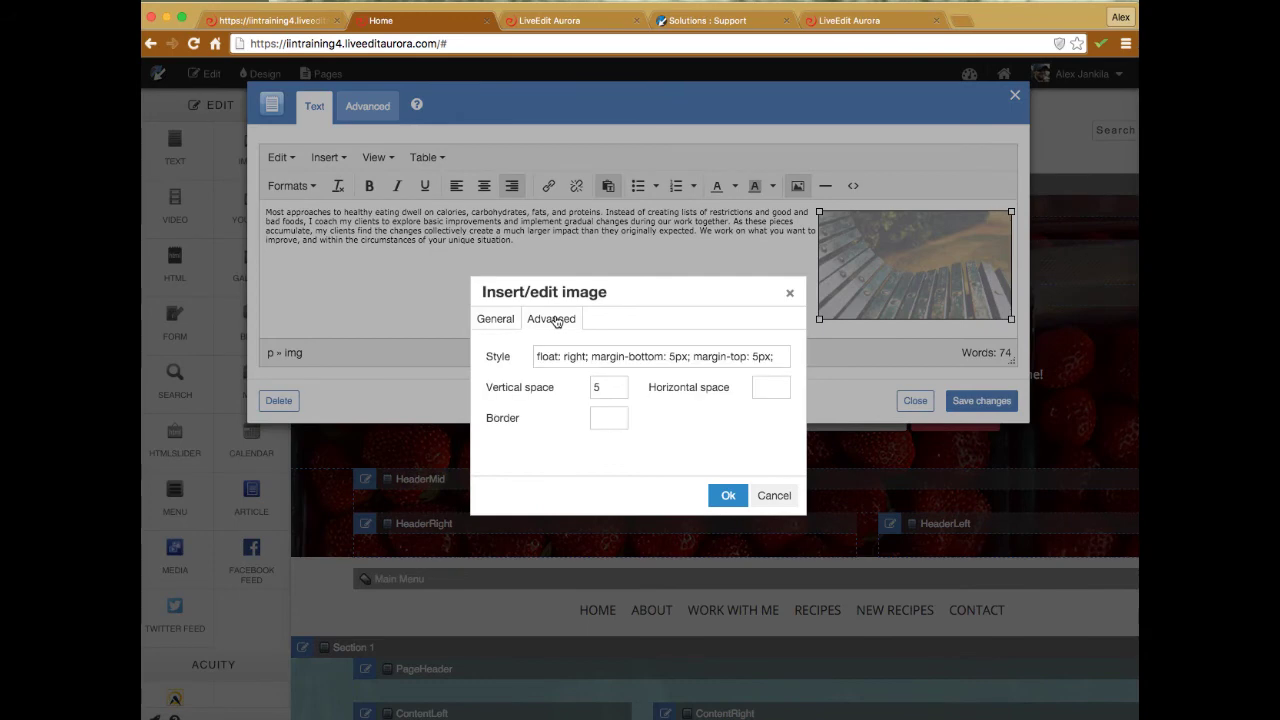
double_click(605, 390)
text(8)
click(768, 390)
text(8)
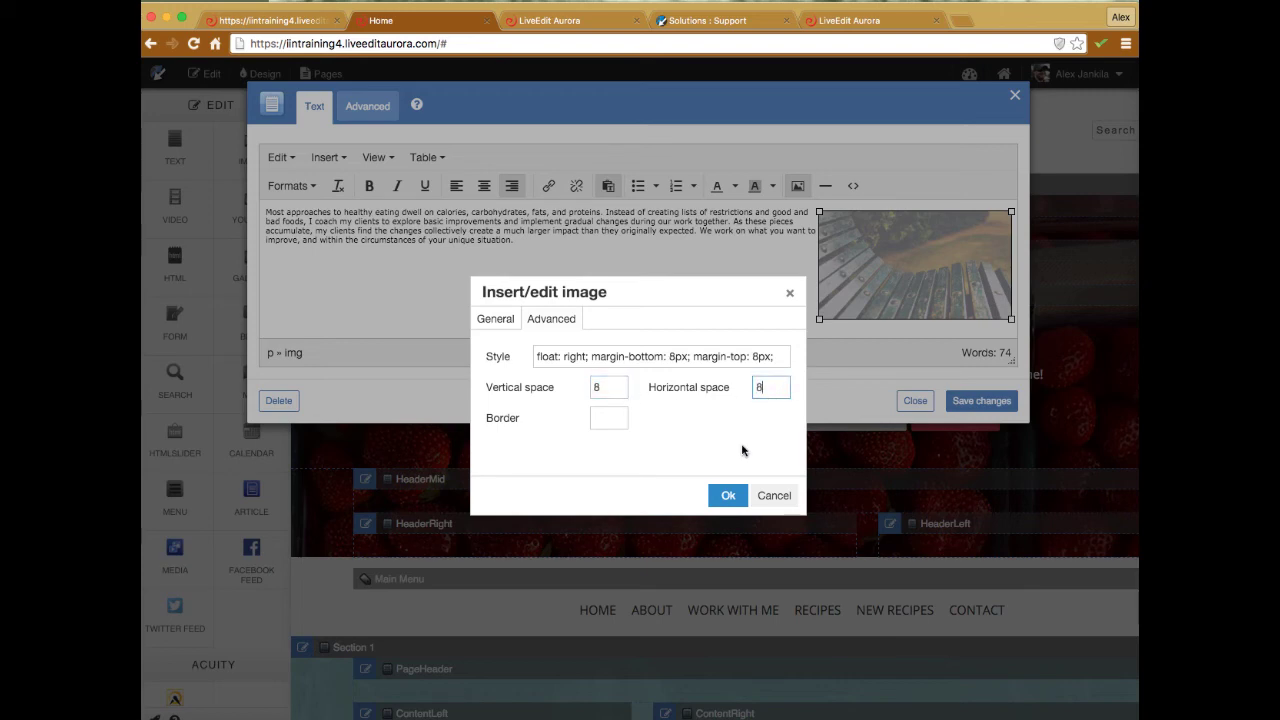
click(728, 496)
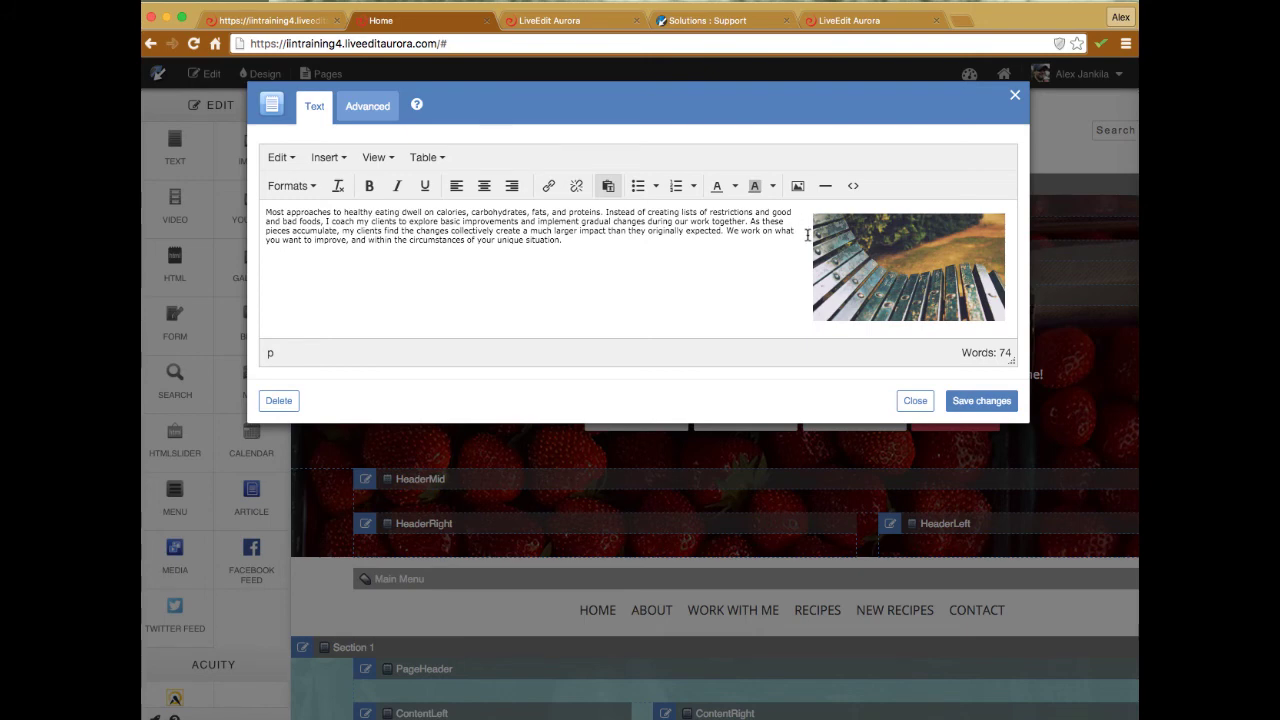
text(nkjkjk)
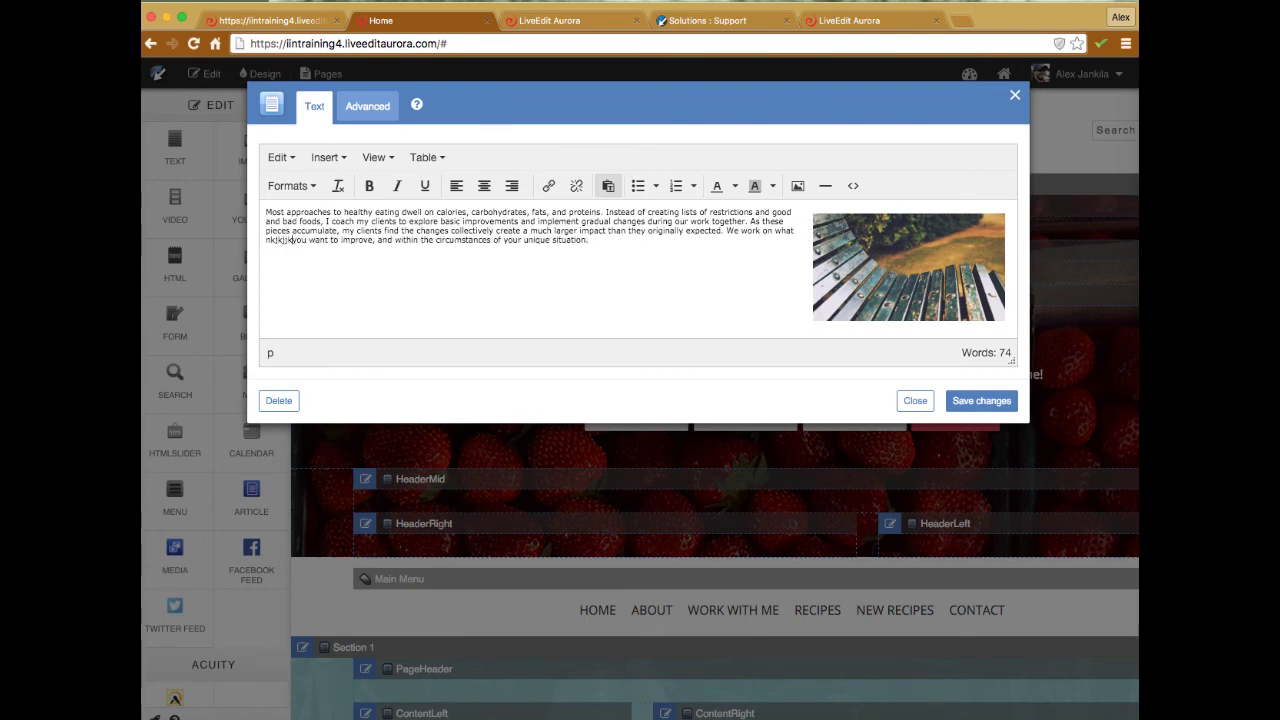
key(BackSpace)
key(BackSpace)
key(BackSpace)
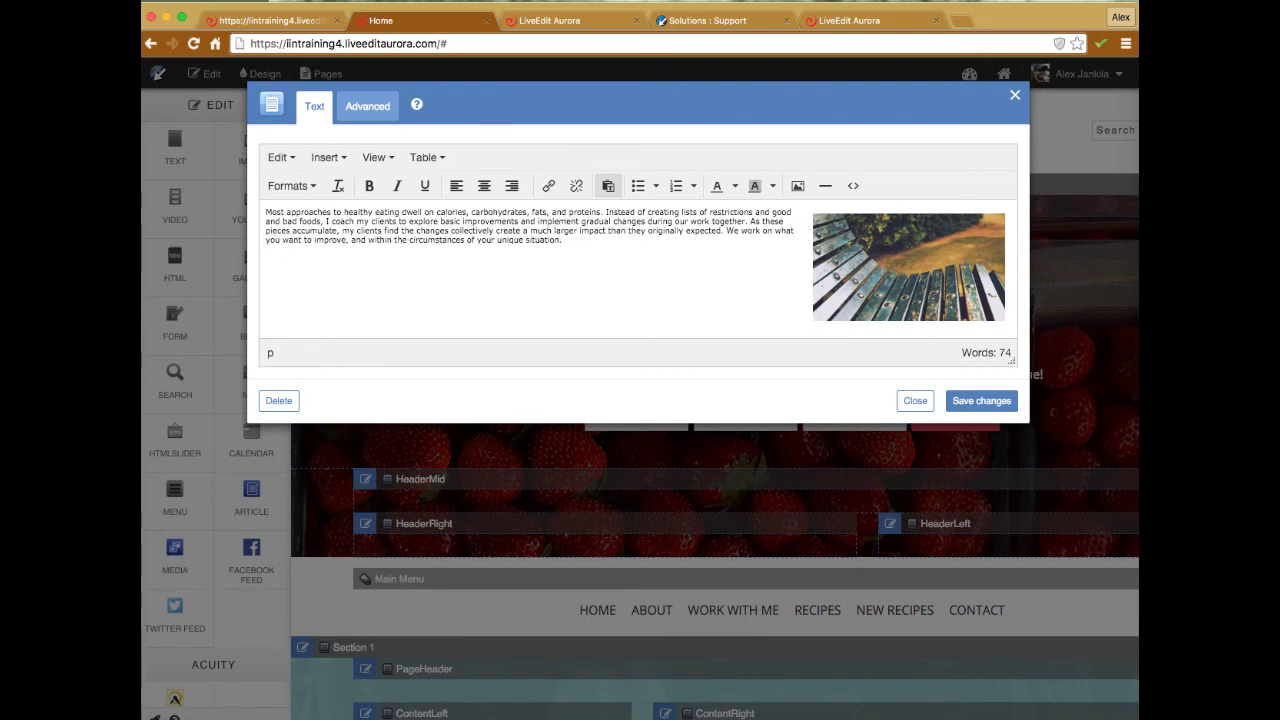
scroll(933, 265, down, 1)
scroll(933, 265, up, 1)
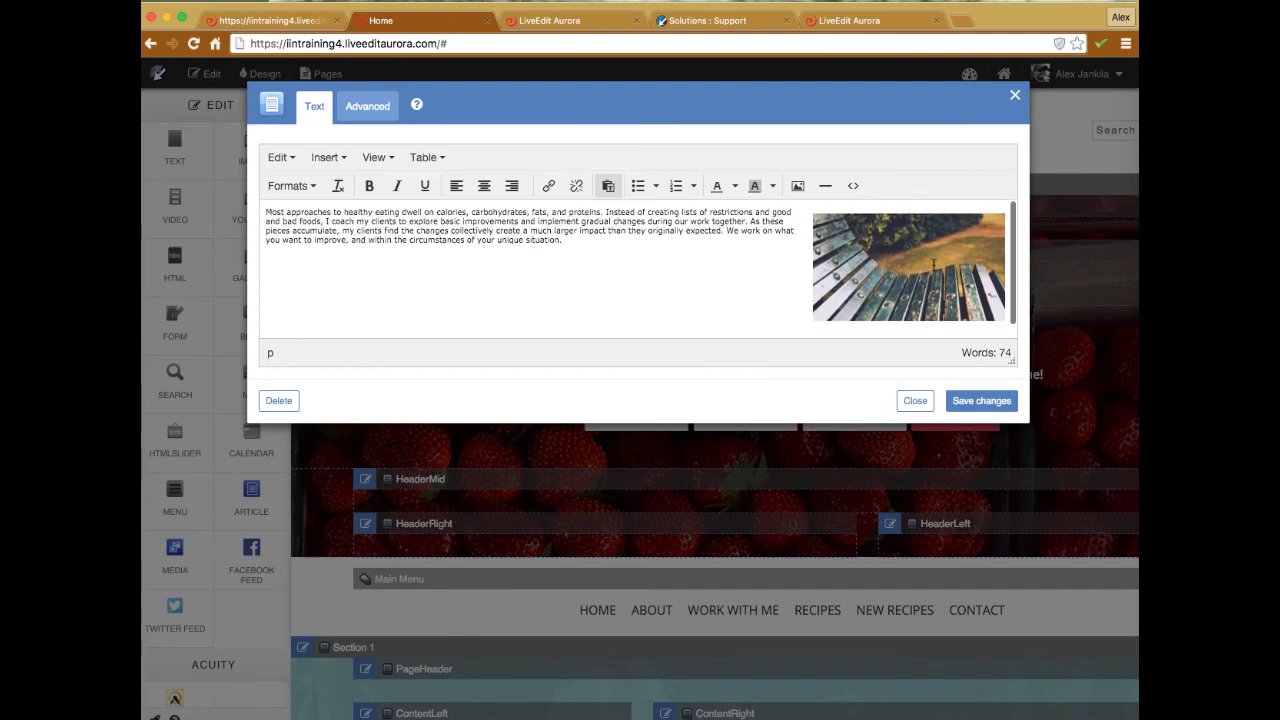
Try to clear the bench image's vertical space value while leaving its horizontal space at 8
click(798, 186)
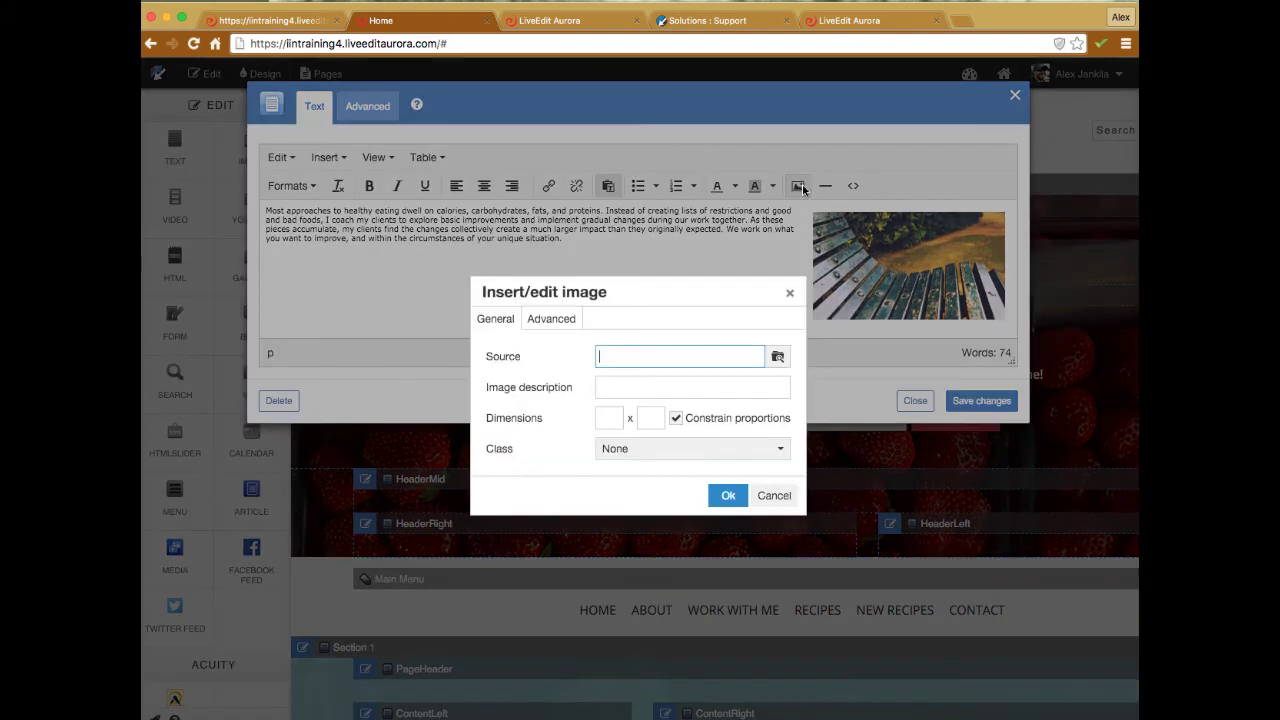
click(773, 496)
click(900, 290)
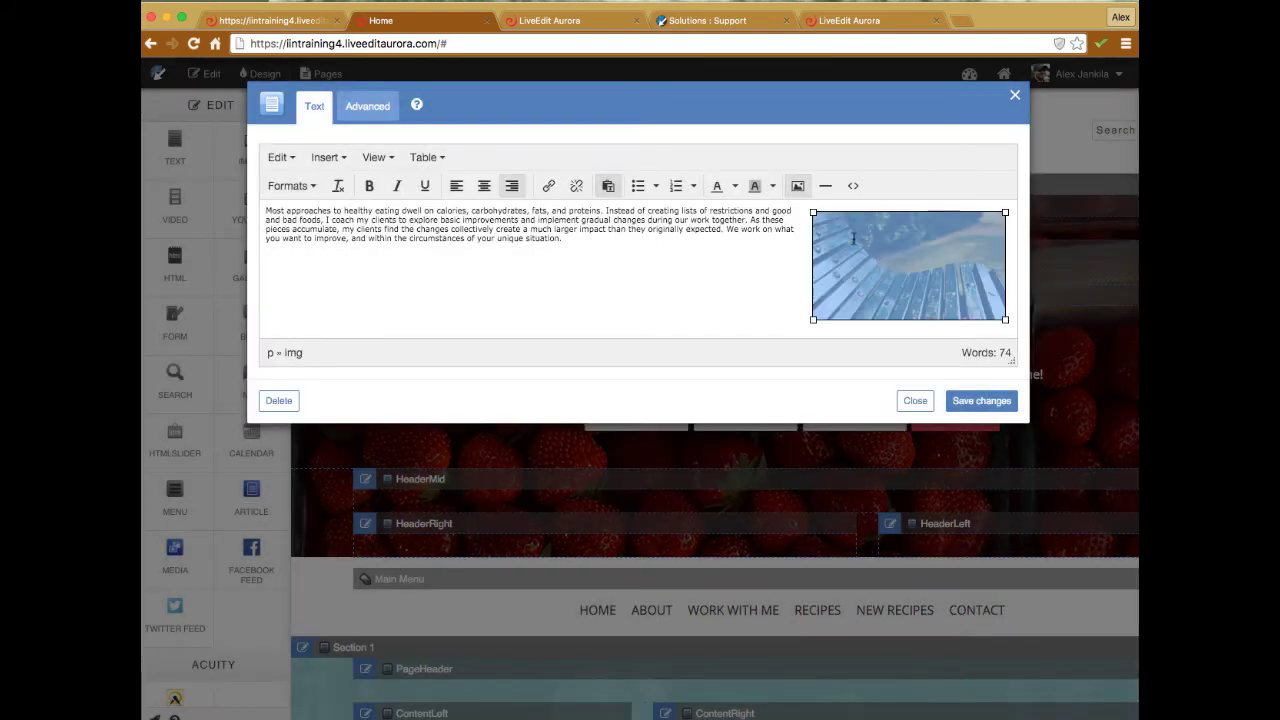
click(797, 188)
click(548, 320)
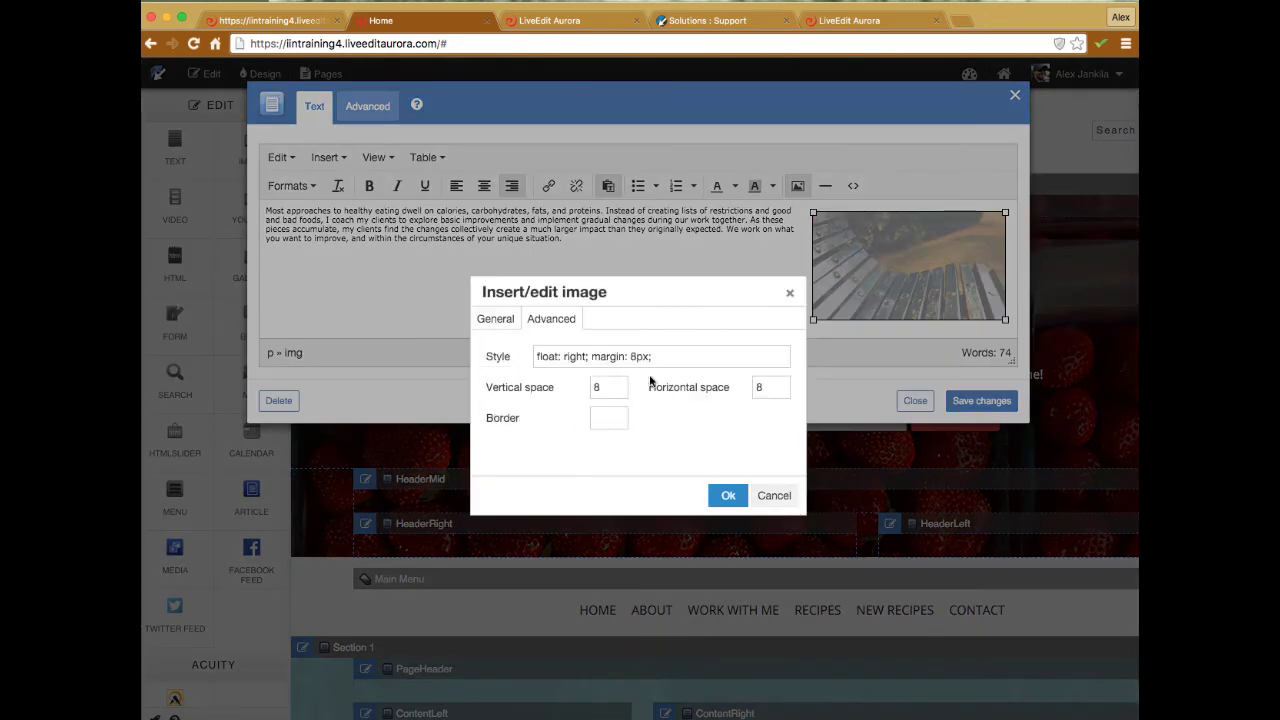
click(605, 389)
key(BackSpace)
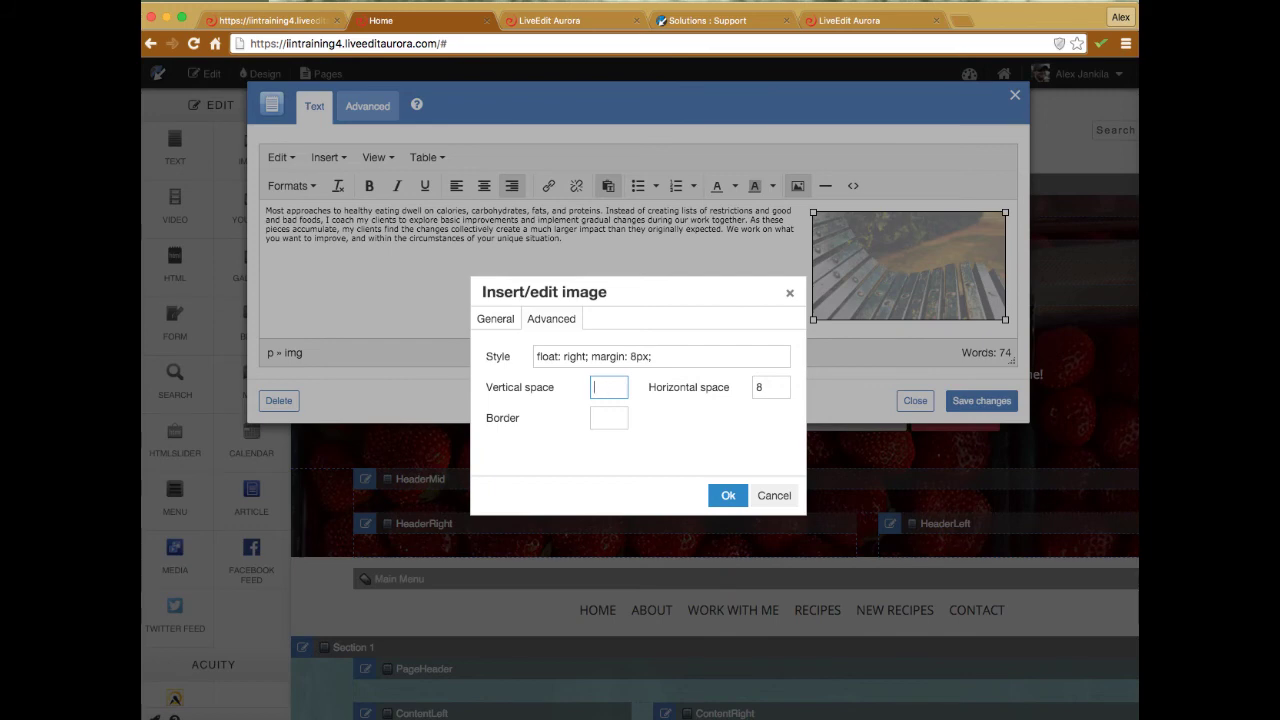
click(727, 499)
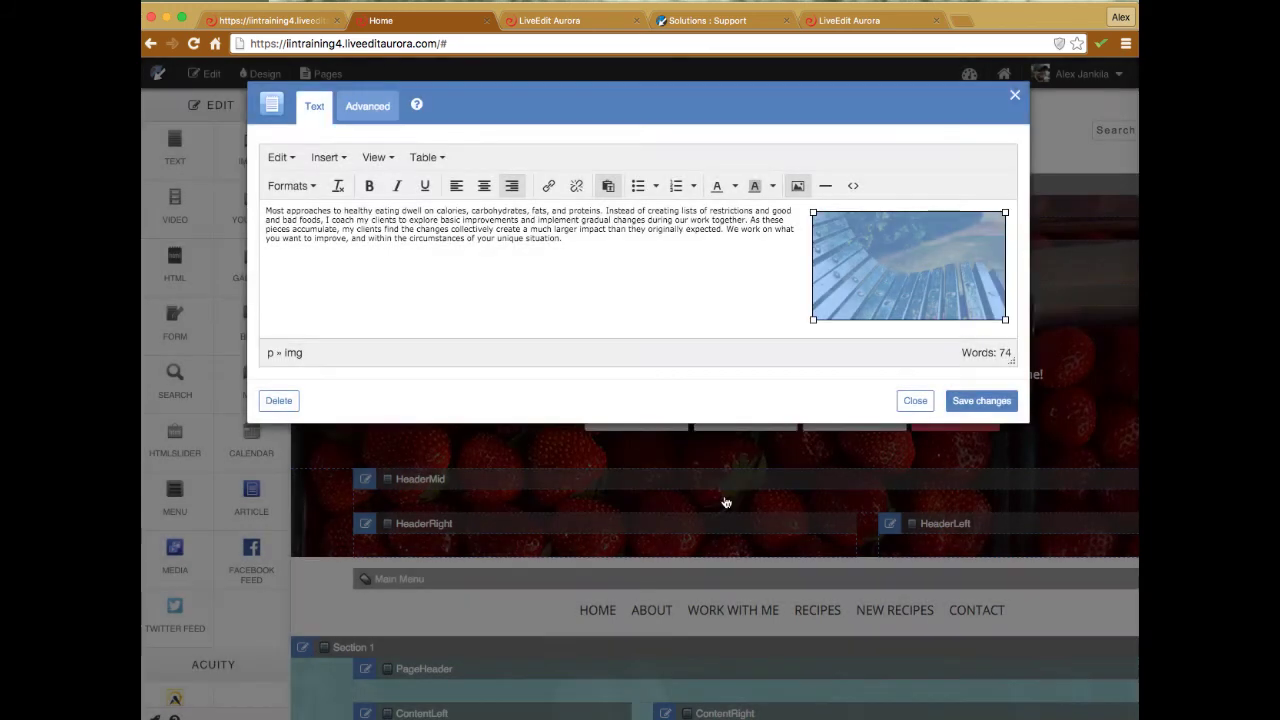
click(758, 303)
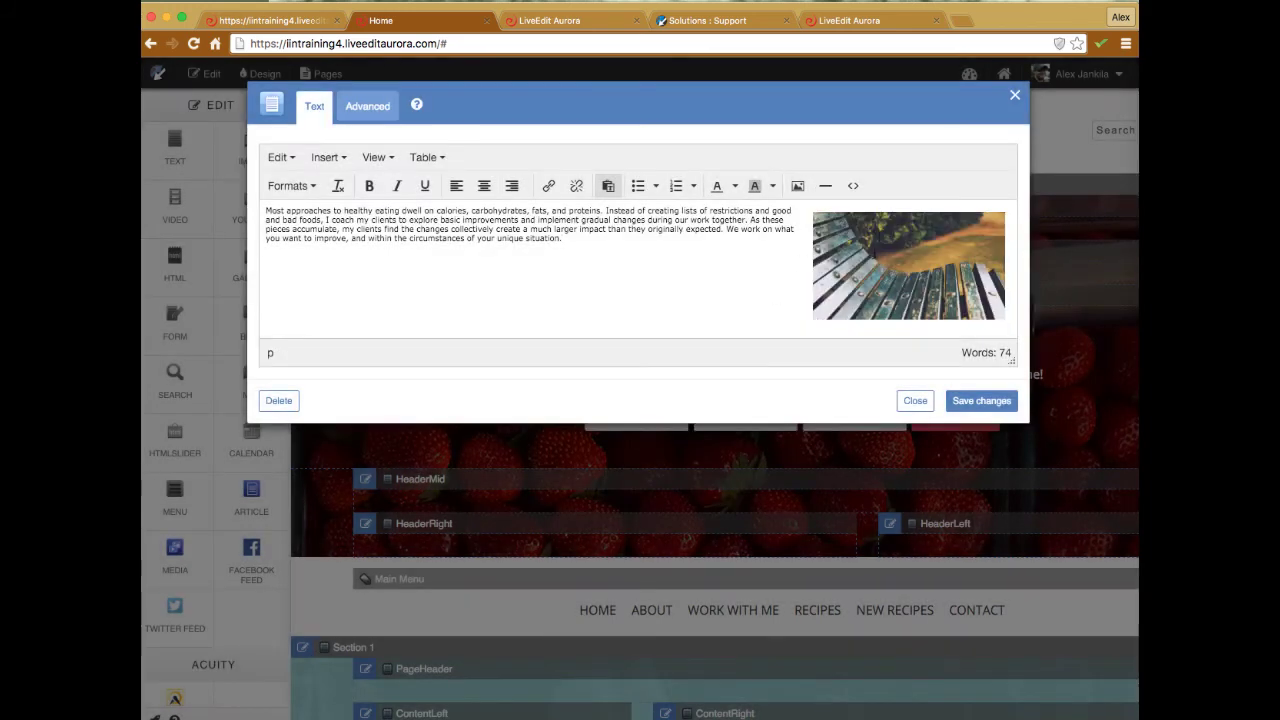
Save the changes to the text element, leave edit mode and review the bench image on the home page
click(984, 409)
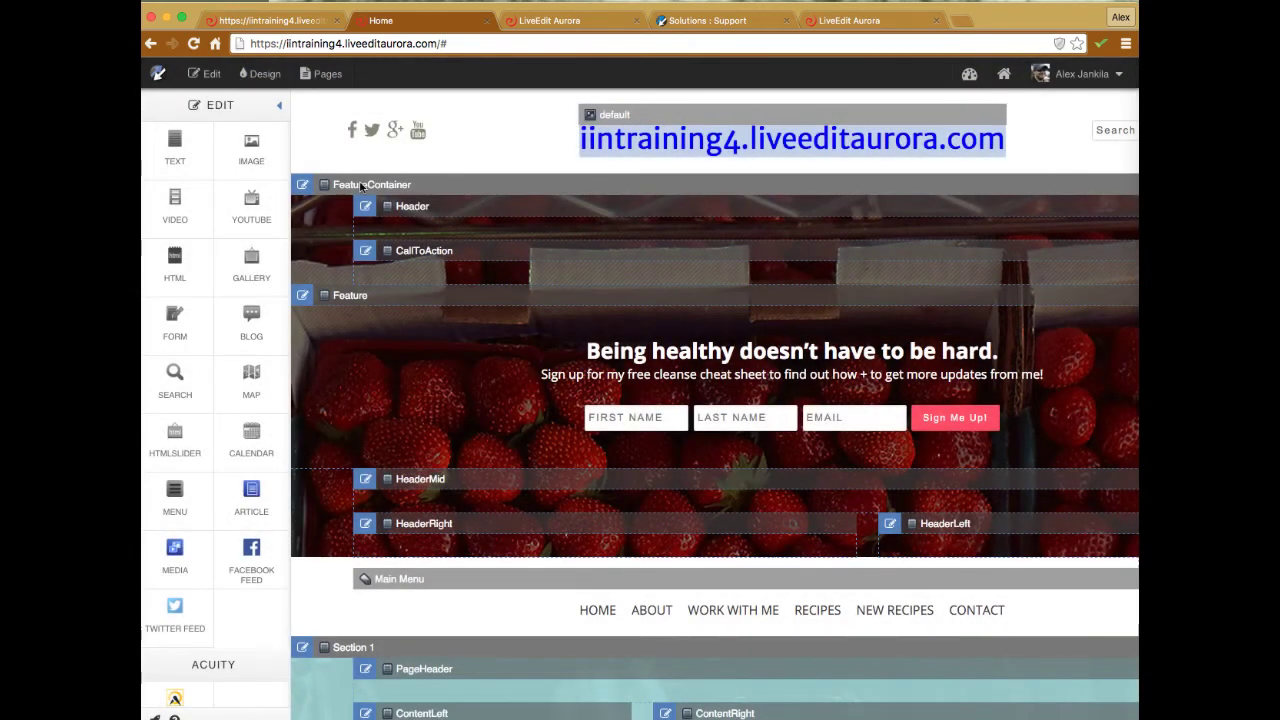
click(205, 73)
scroll(835, 422, down, 3)
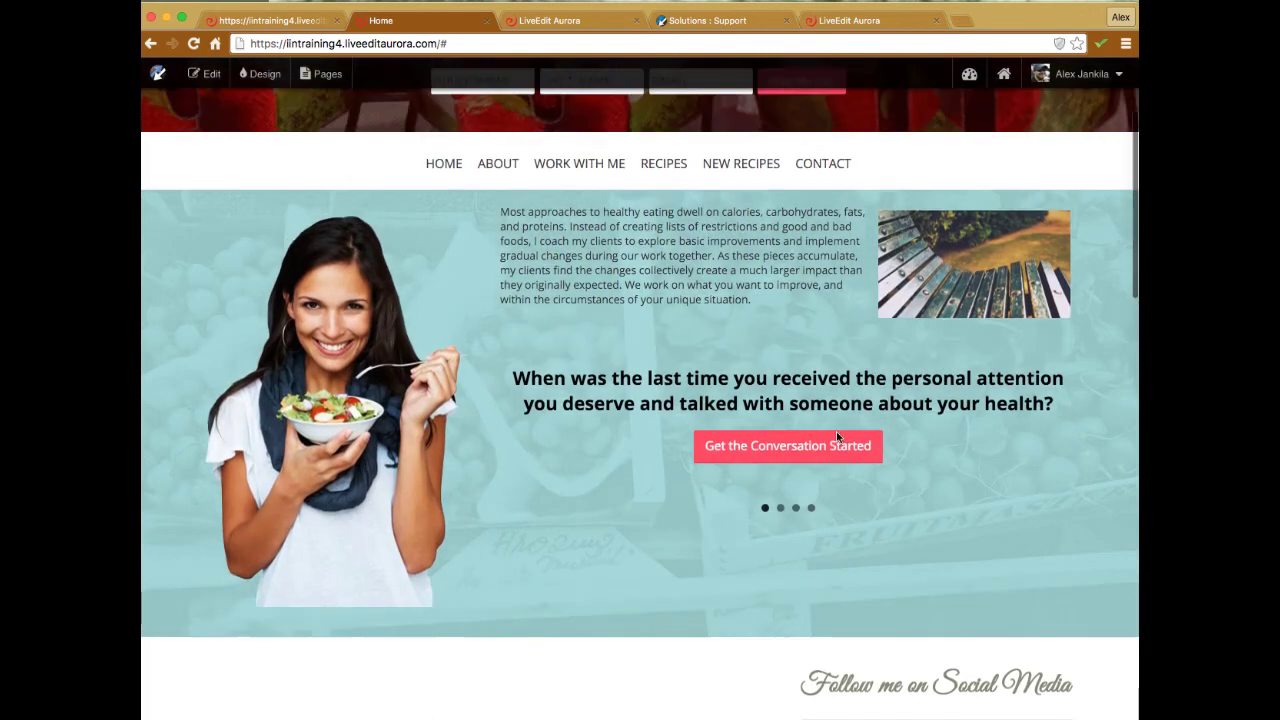
scroll(836, 431, up, 1)
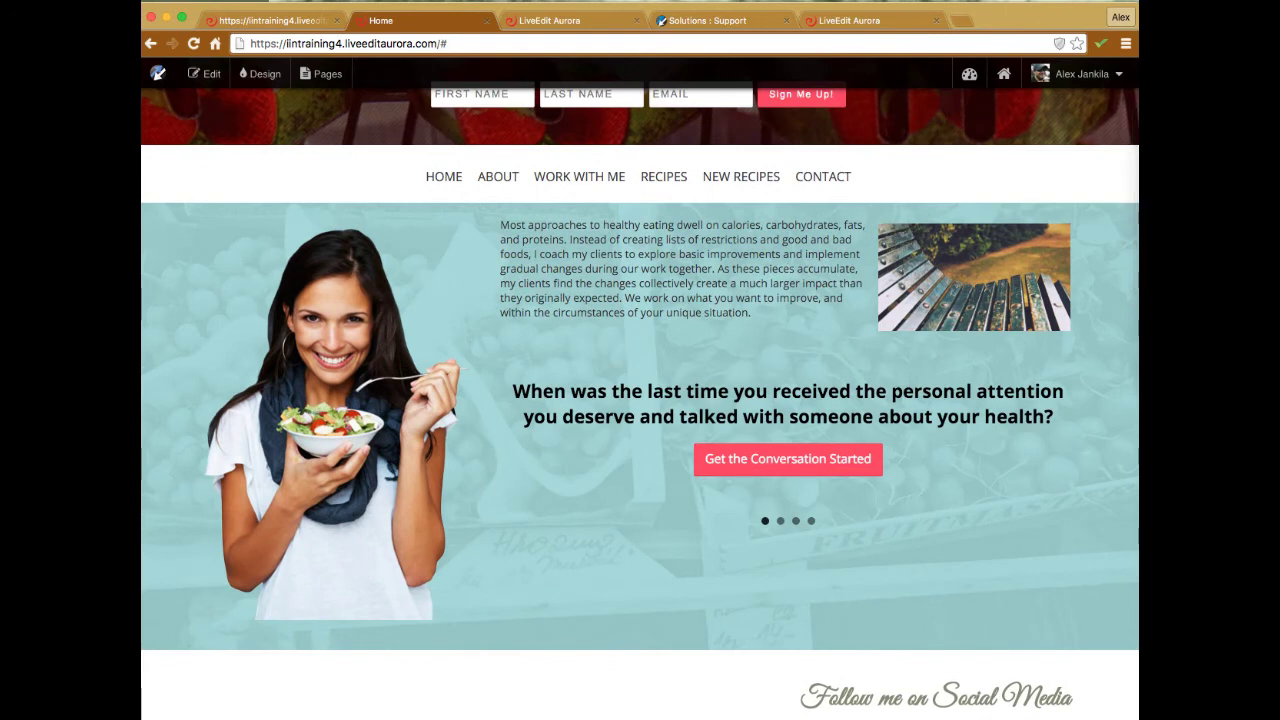
Try left and center alignment on the bench image in the ContentRight text element, and leave edit mode without saving
click(205, 73)
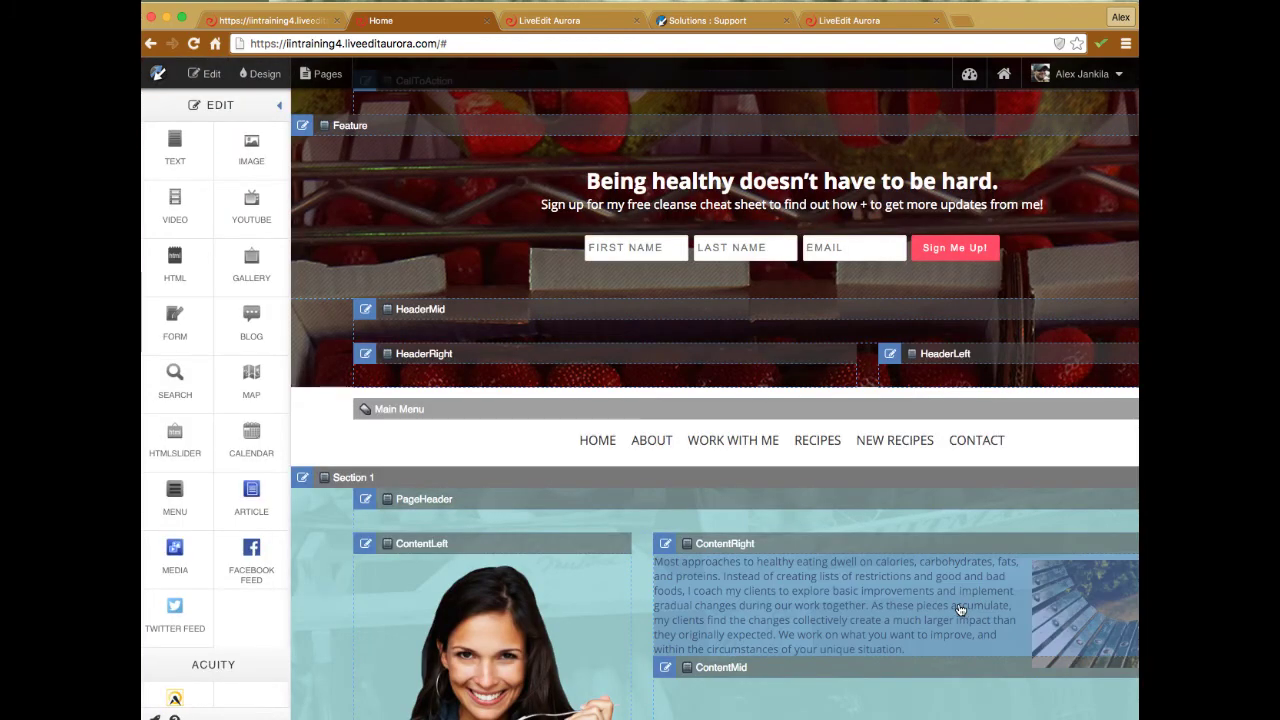
double_click(957, 610)
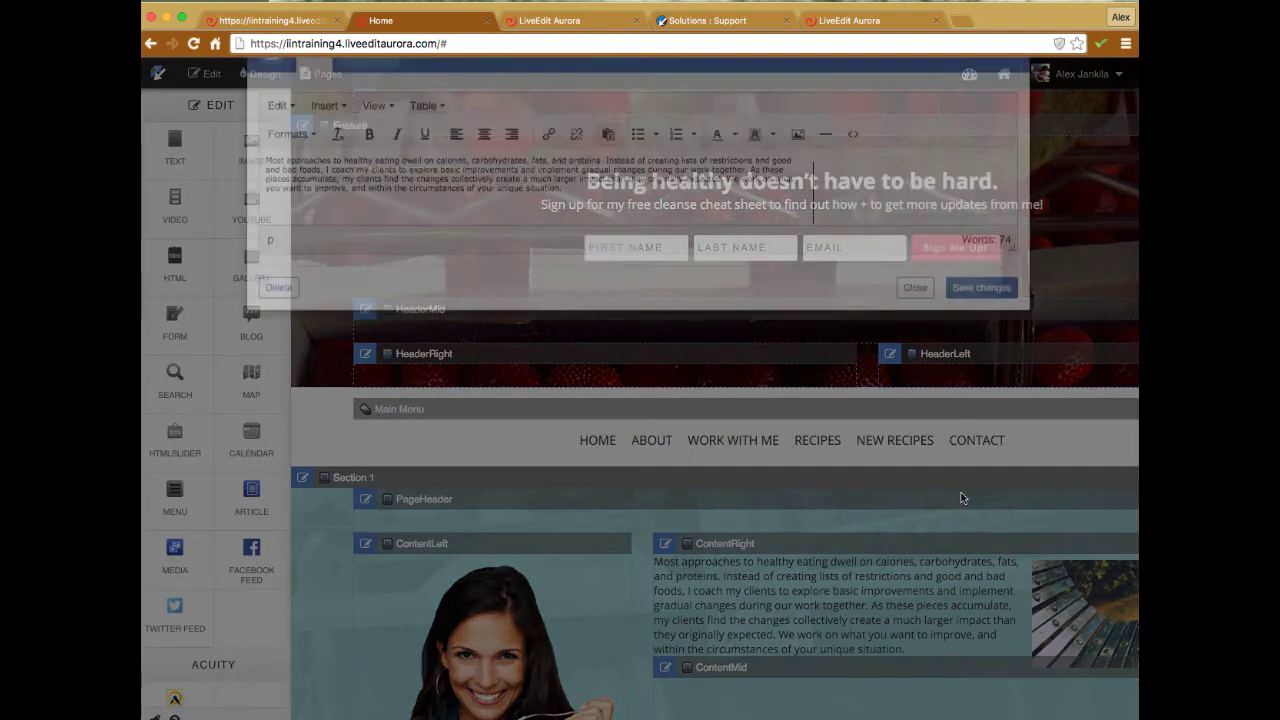
drag(1008, 297, 1008, 508)
click(912, 273)
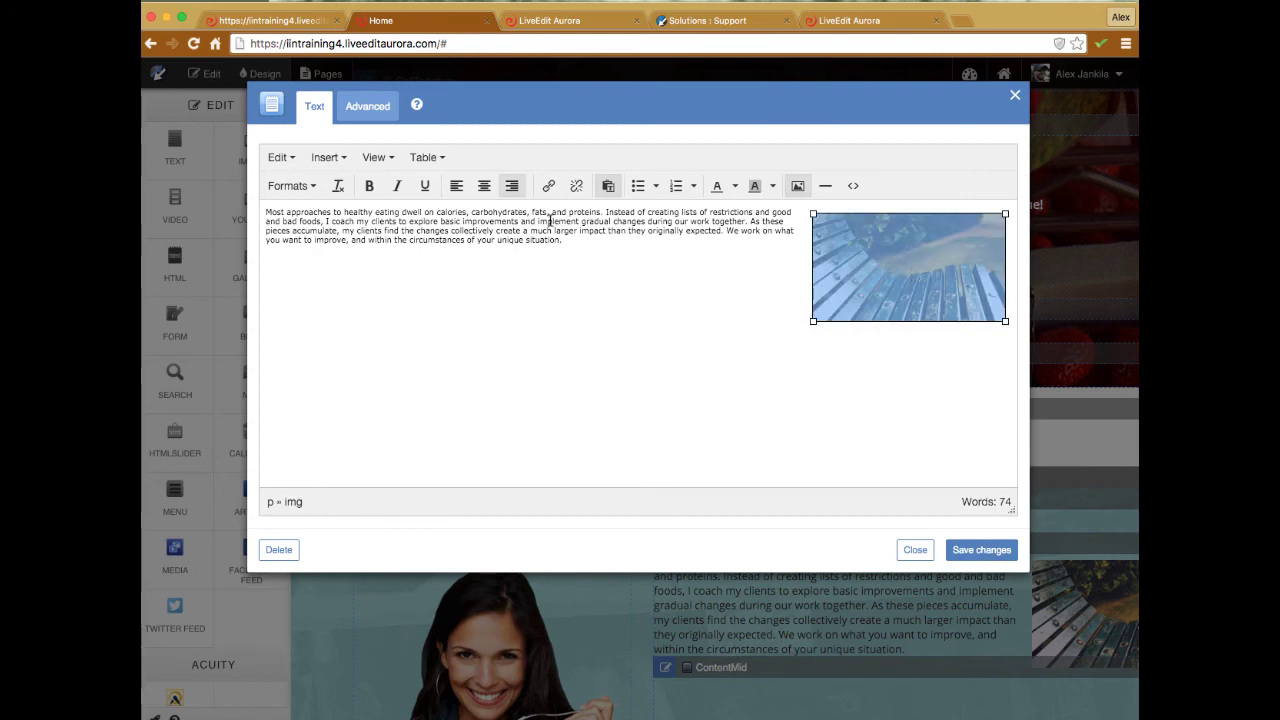
click(512, 188)
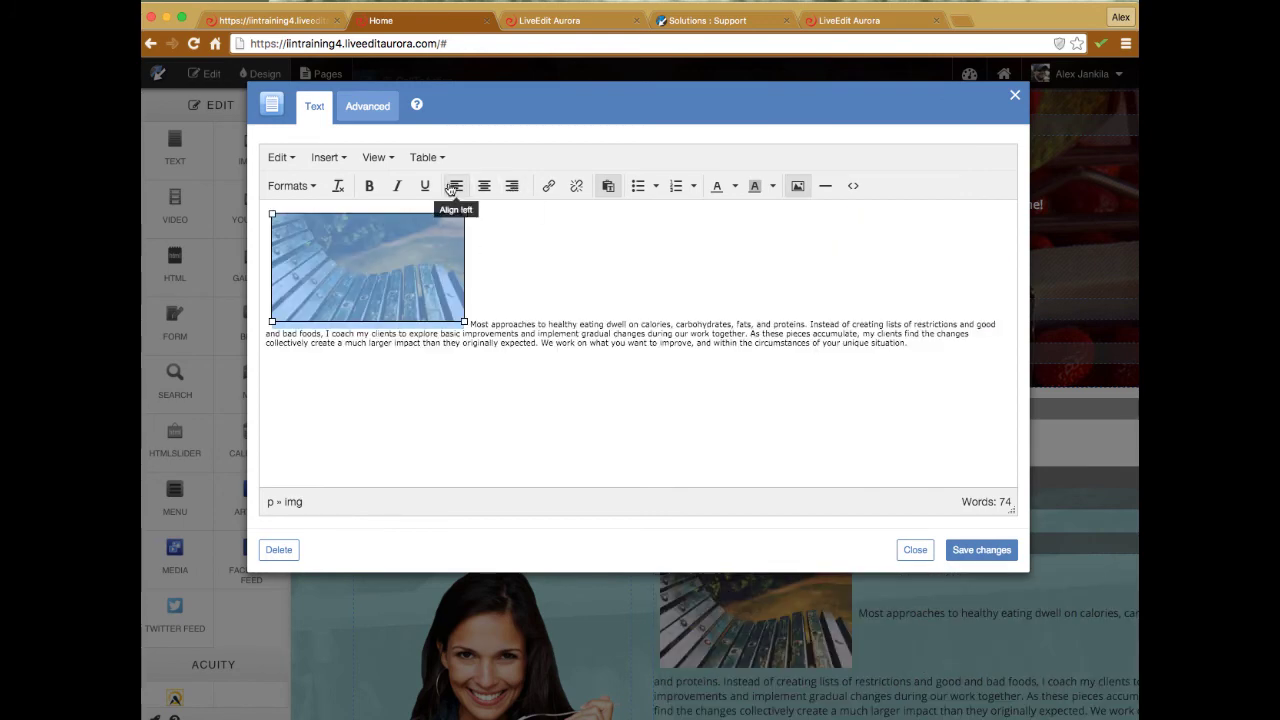
click(452, 188)
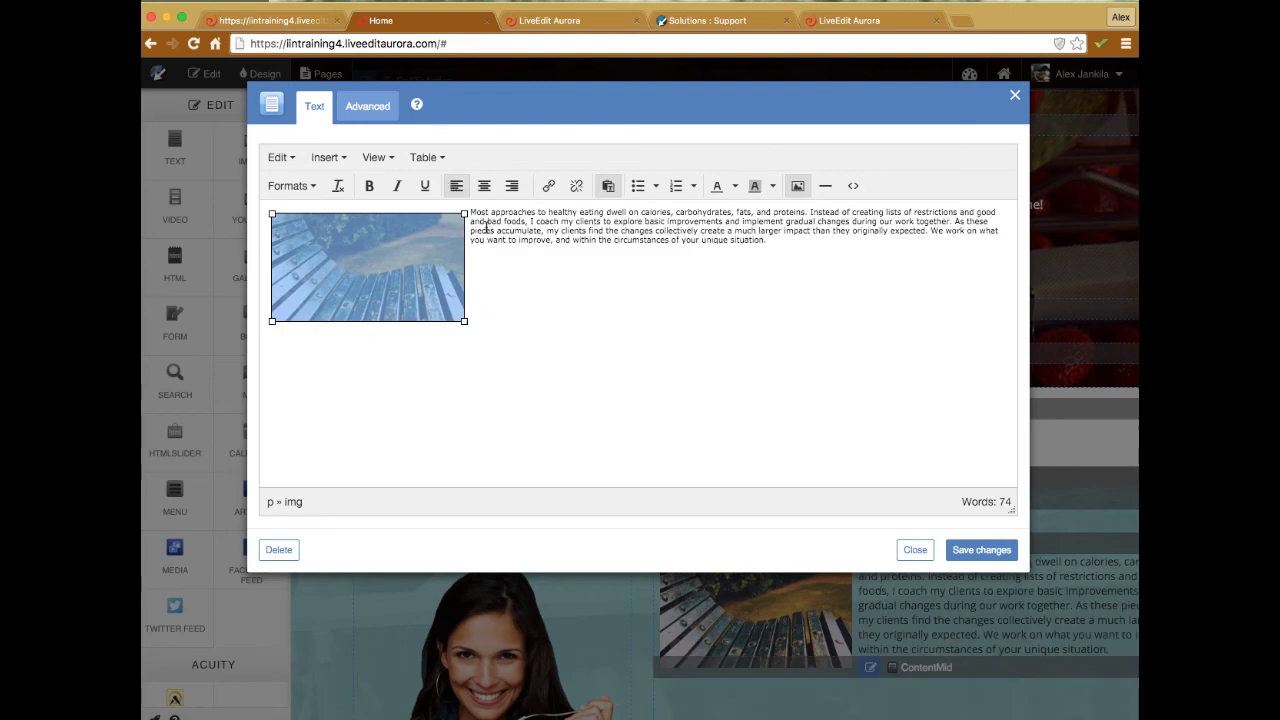
click(456, 186)
click(484, 187)
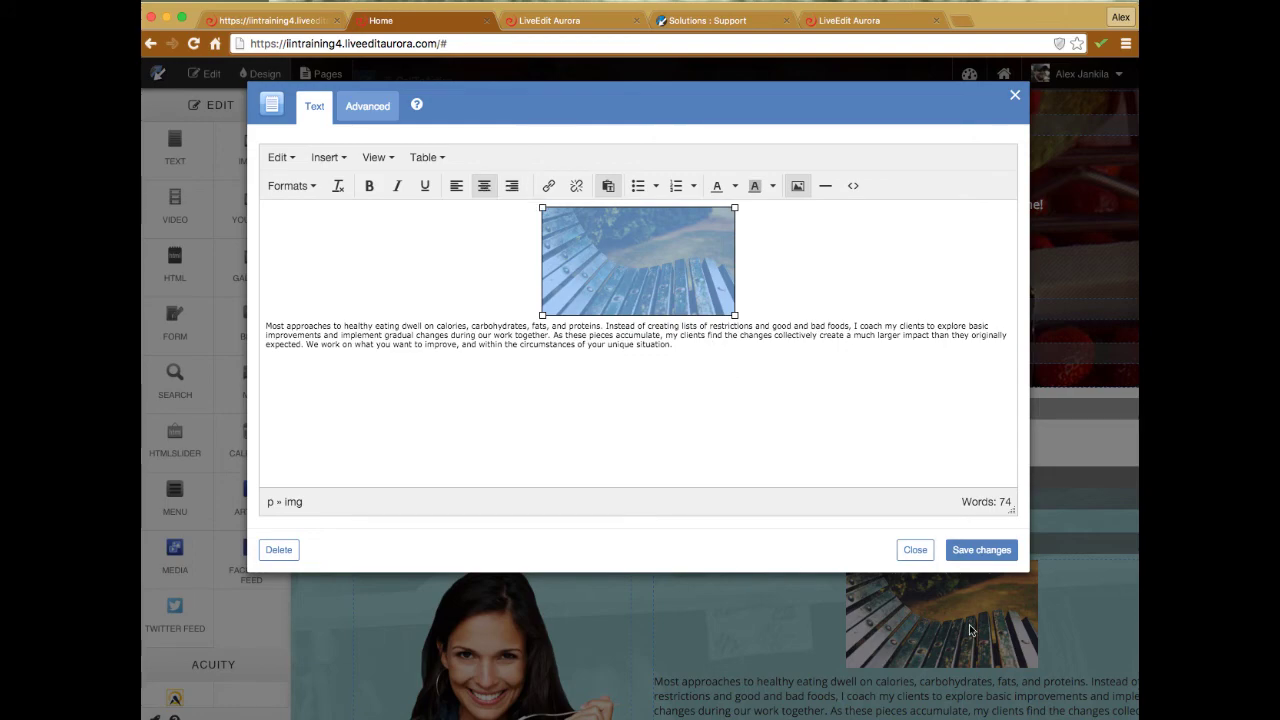
click(914, 550)
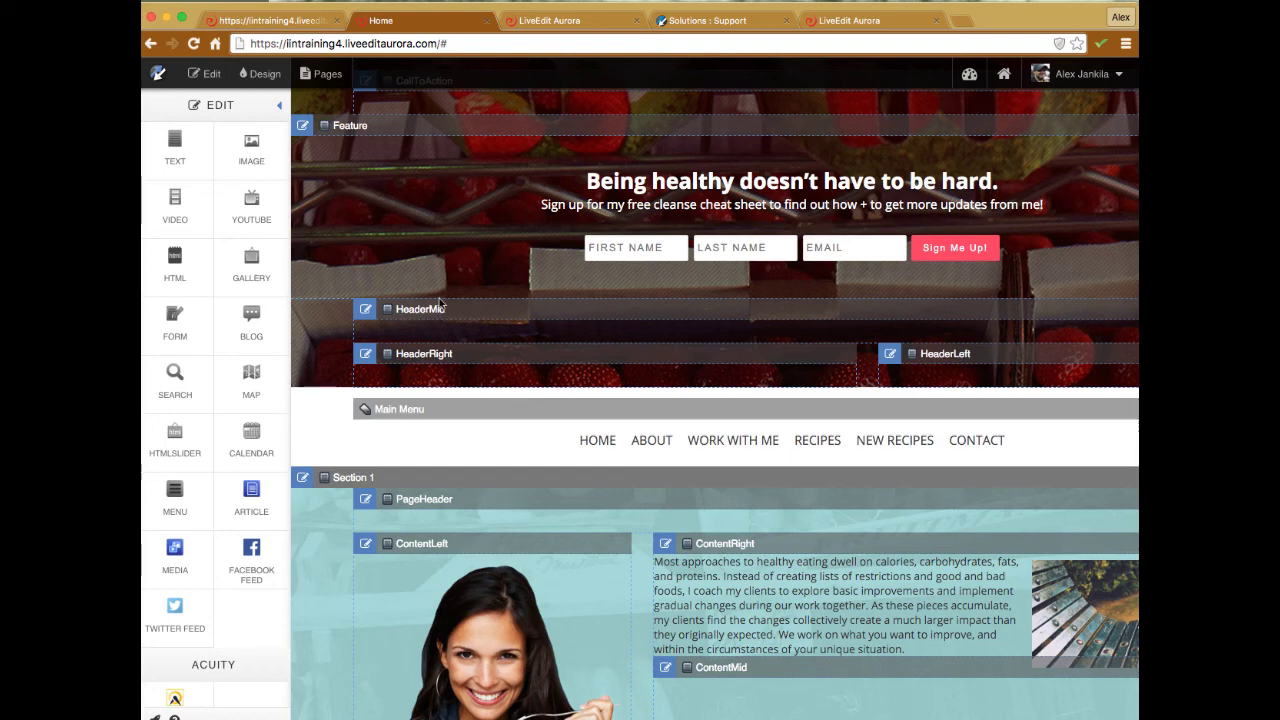
click(198, 75)
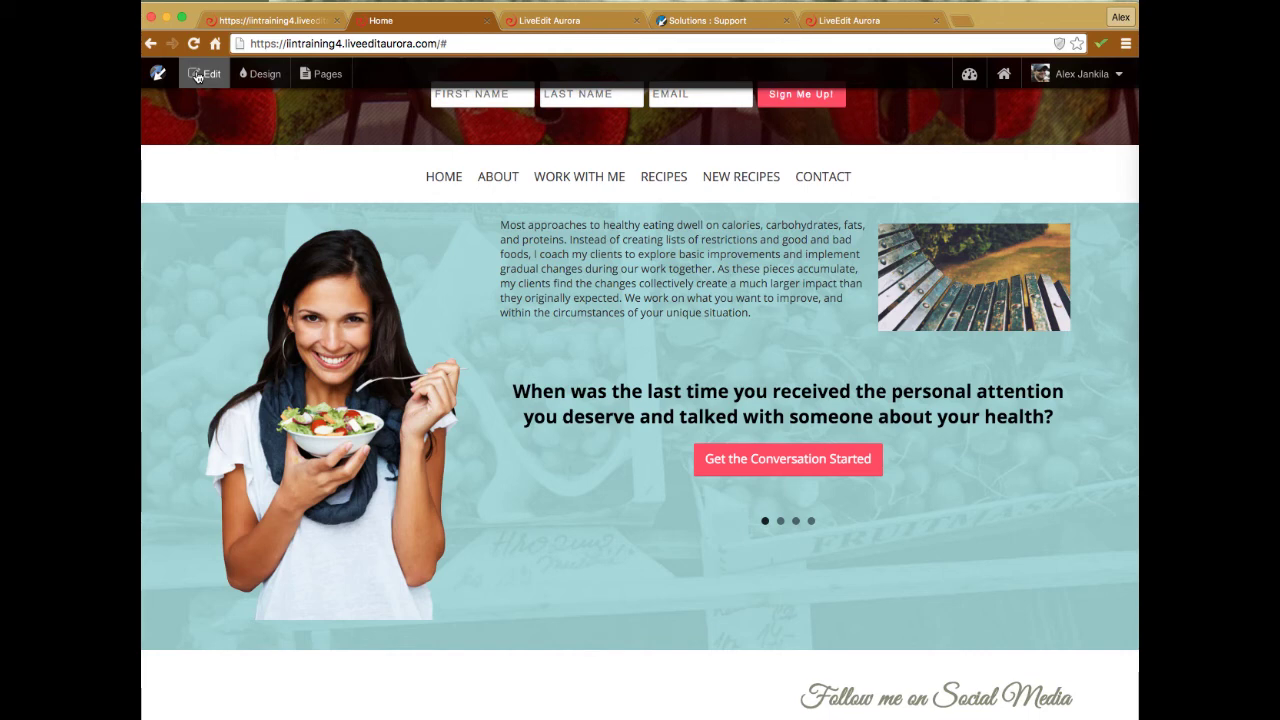
Try formatting the health-coaching paragraph beside the bench image as a bulleted list, then leave the text element and edit mode without saving
click(197, 76)
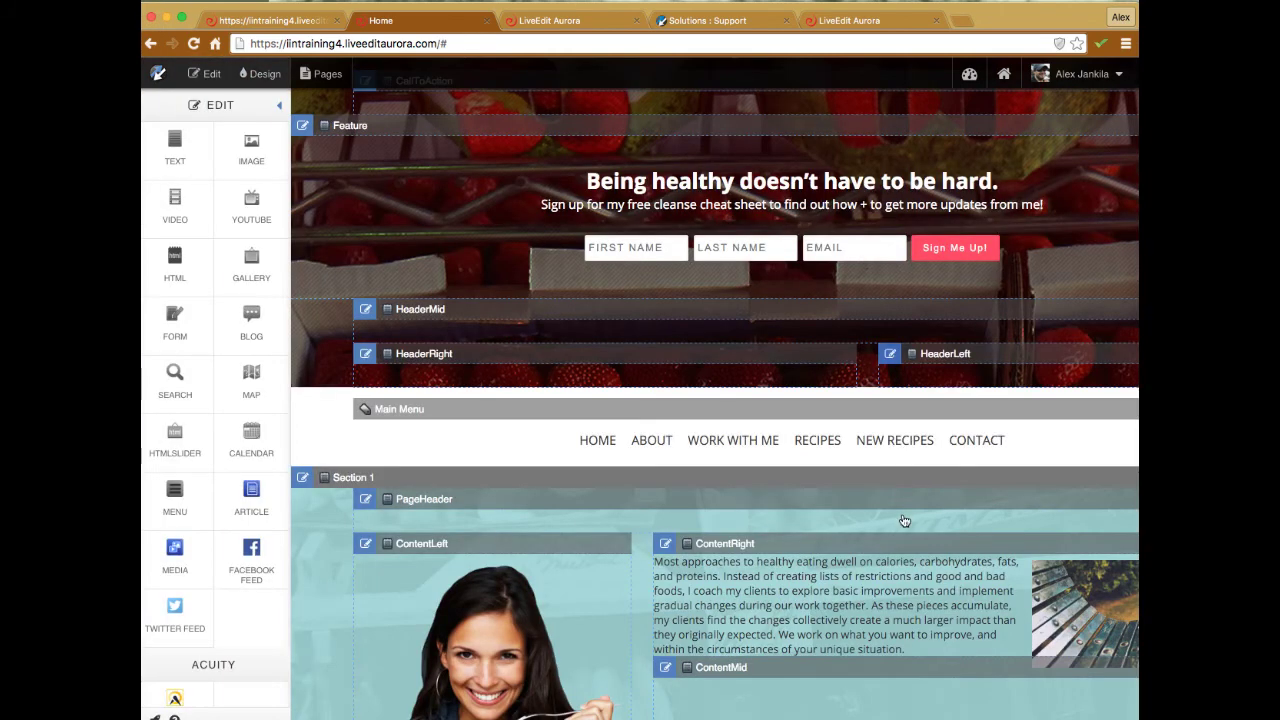
click(894, 597)
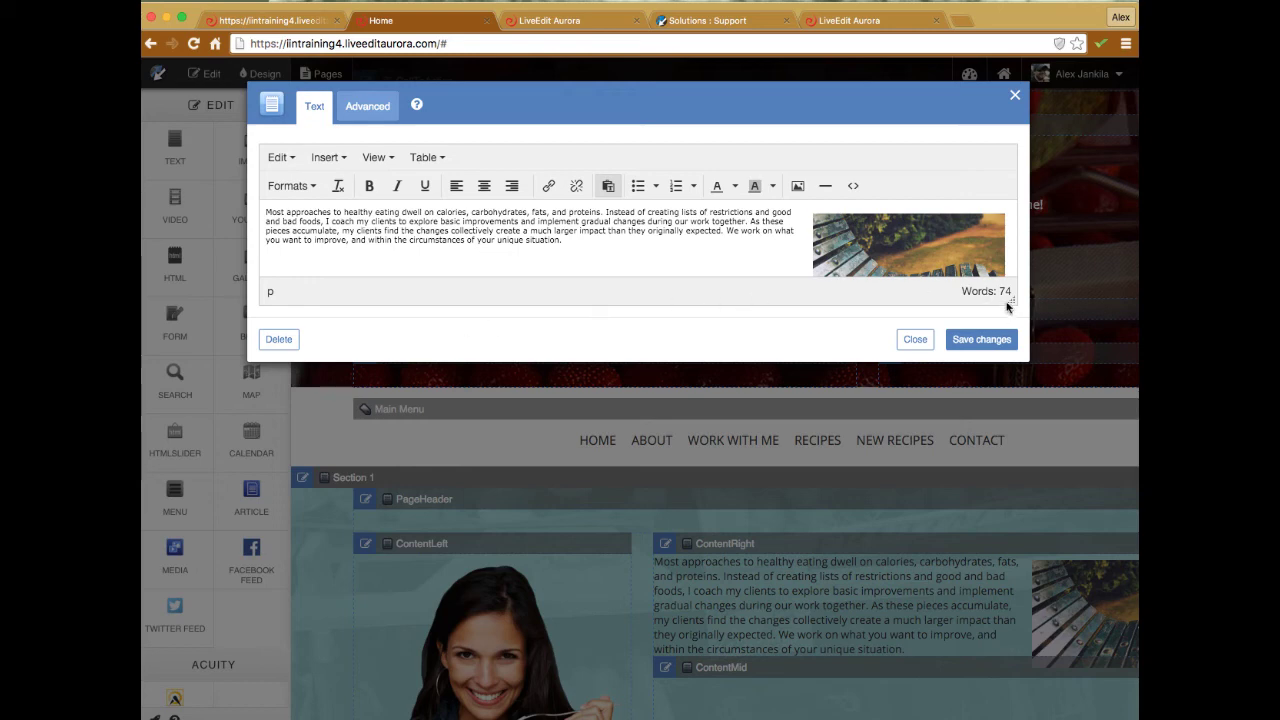
drag(1010, 302, 1016, 490)
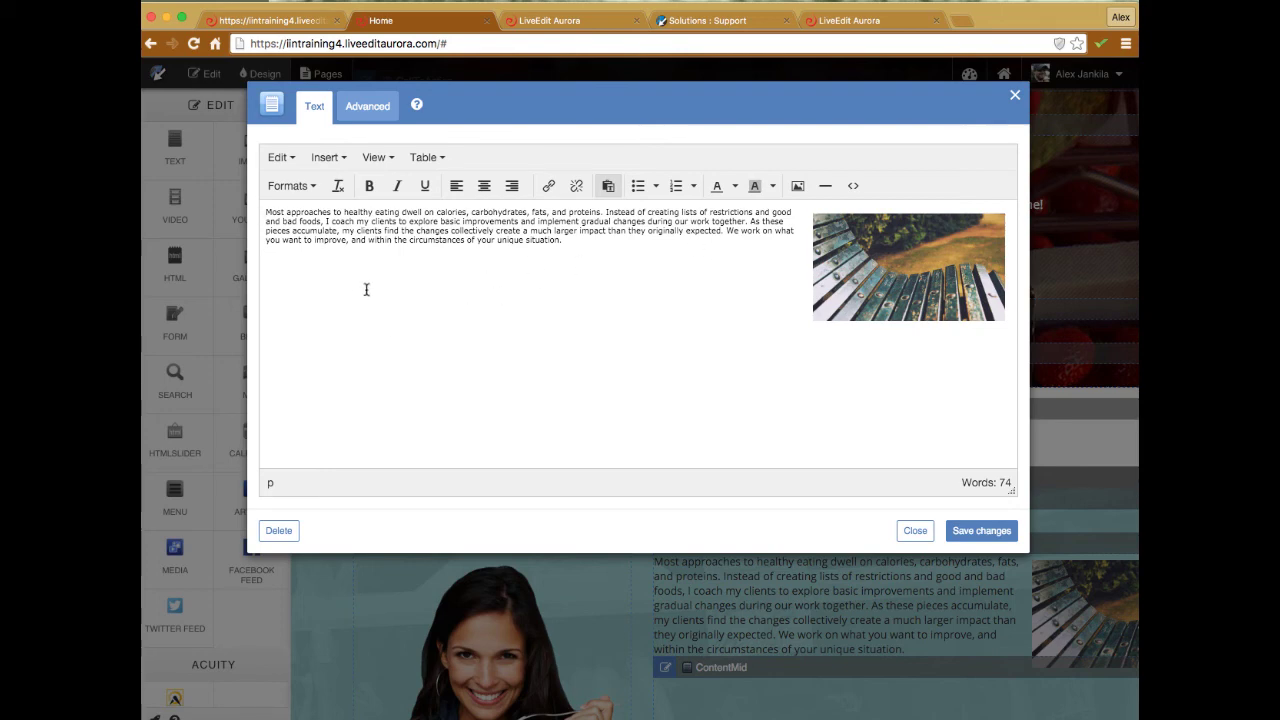
scroll(607, 279, down, 1)
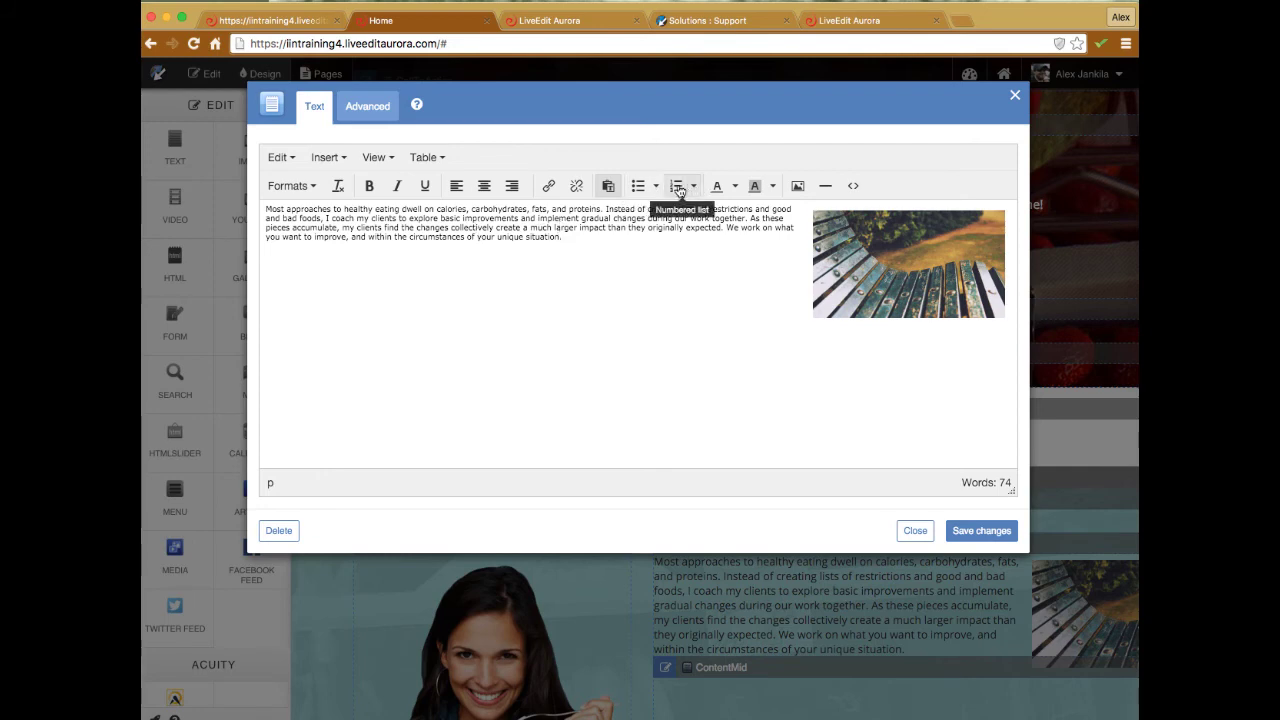
click(638, 186)
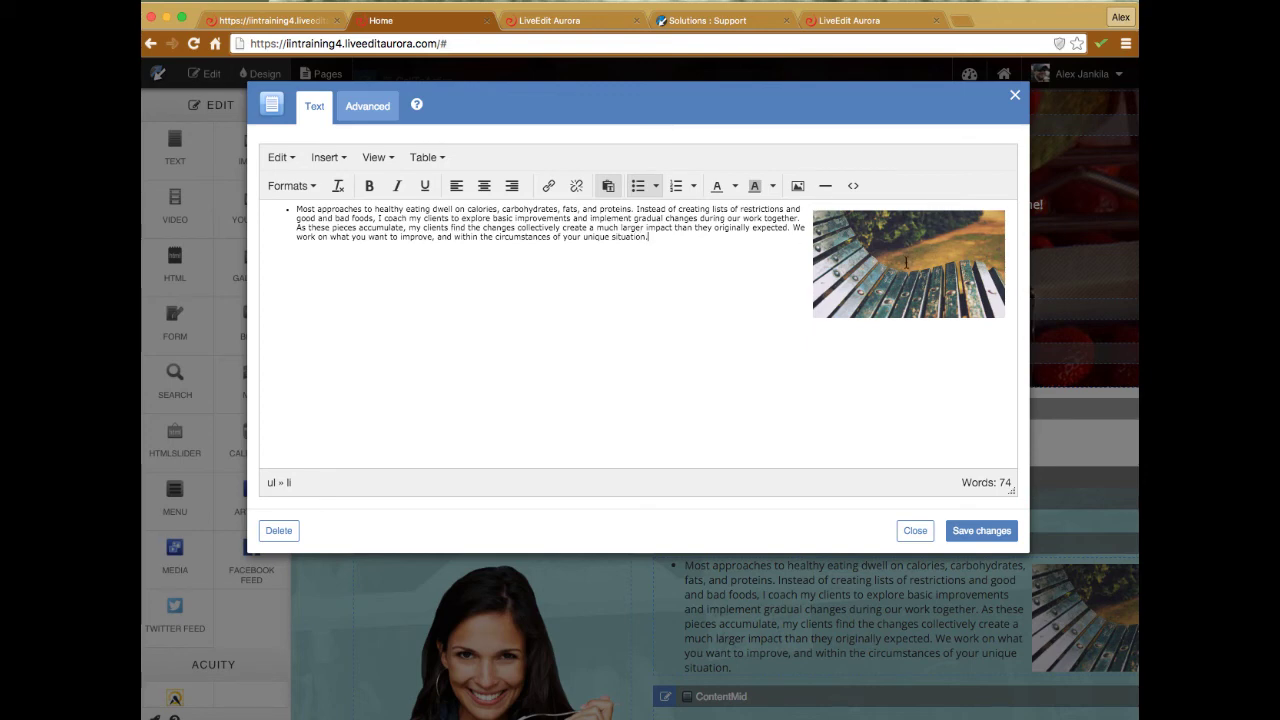
click(297, 210)
click(916, 531)
click(204, 73)
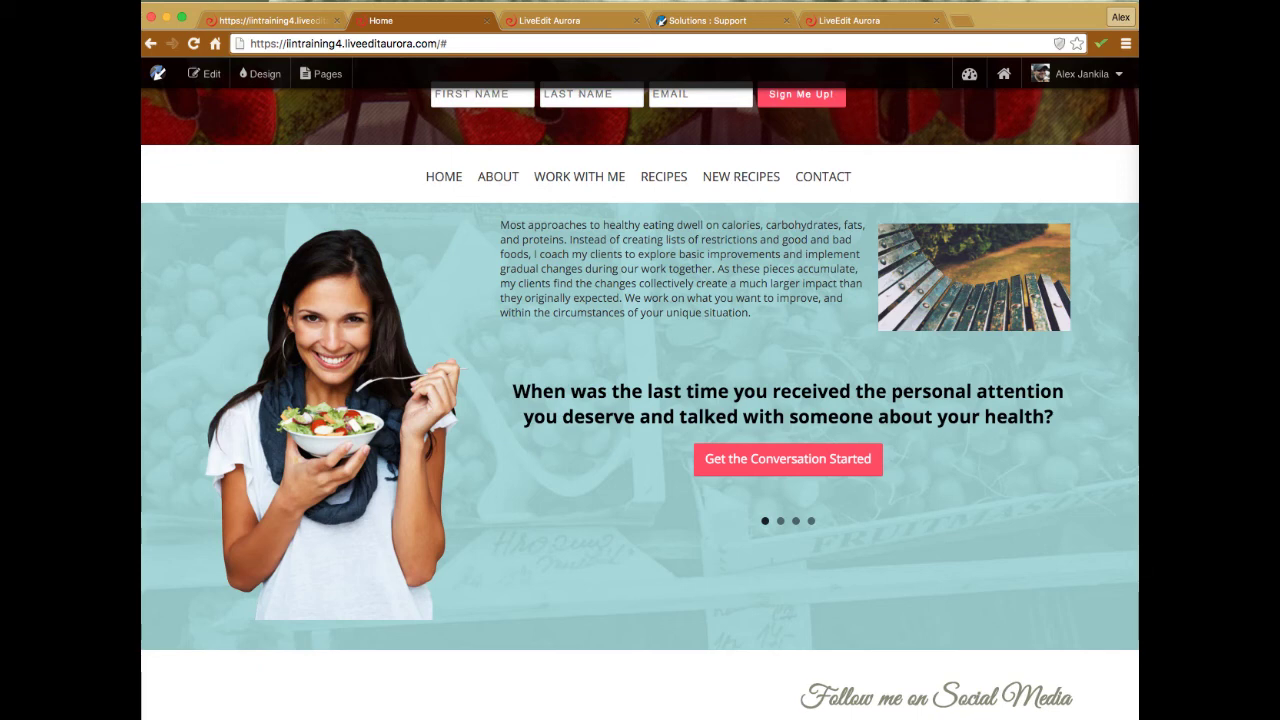
Open the recipe app page and look at the design color settings on the email-marketing page in the other browser tab
mouse_move(736, 171)
click(528, 203)
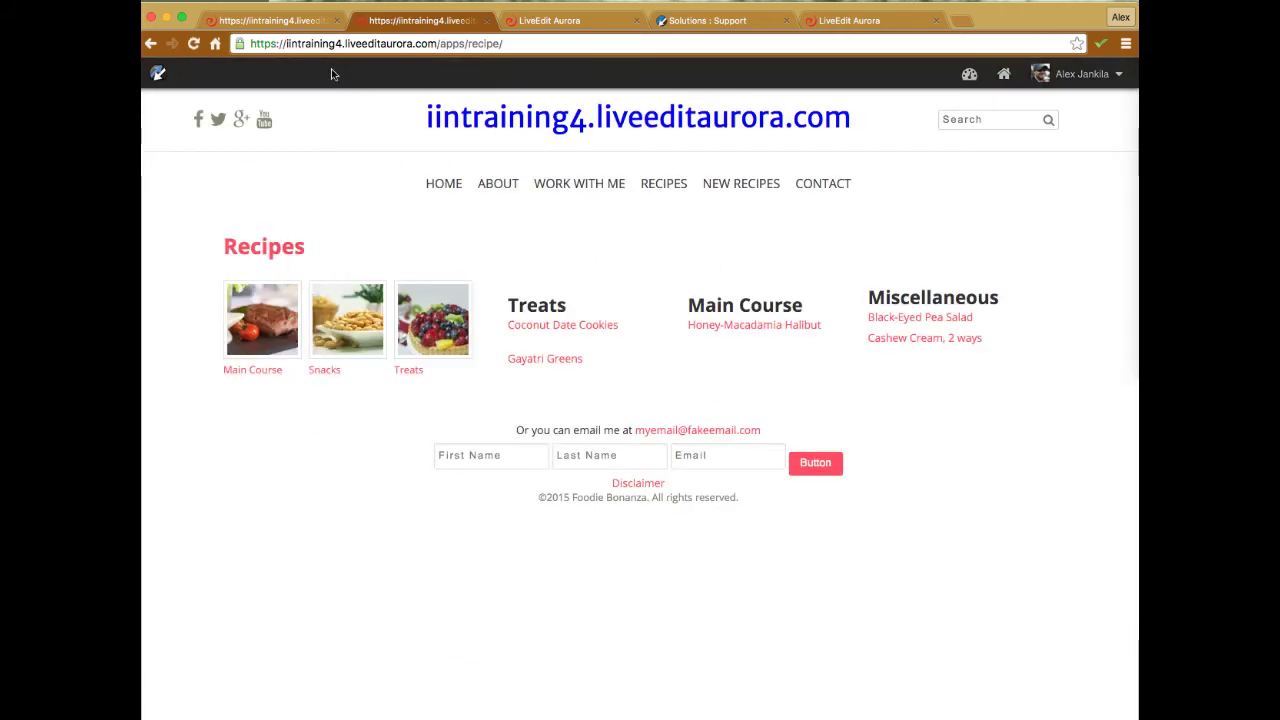
click(277, 20)
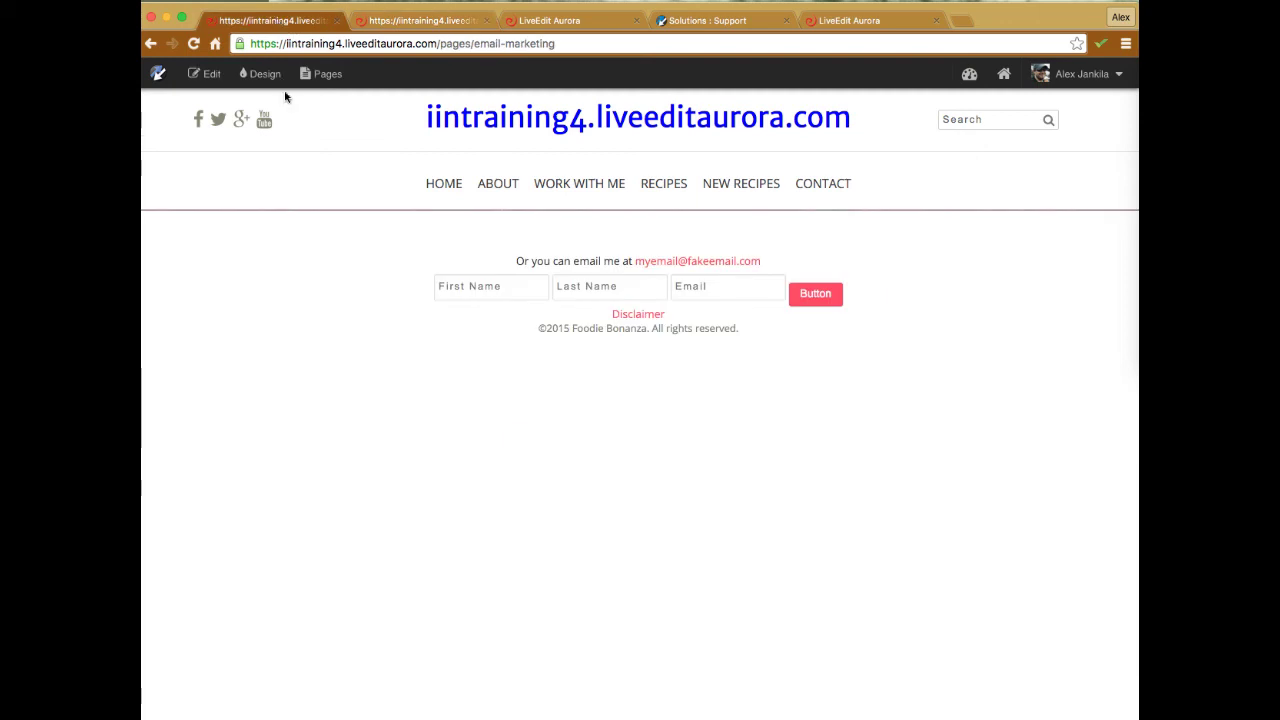
click(265, 76)
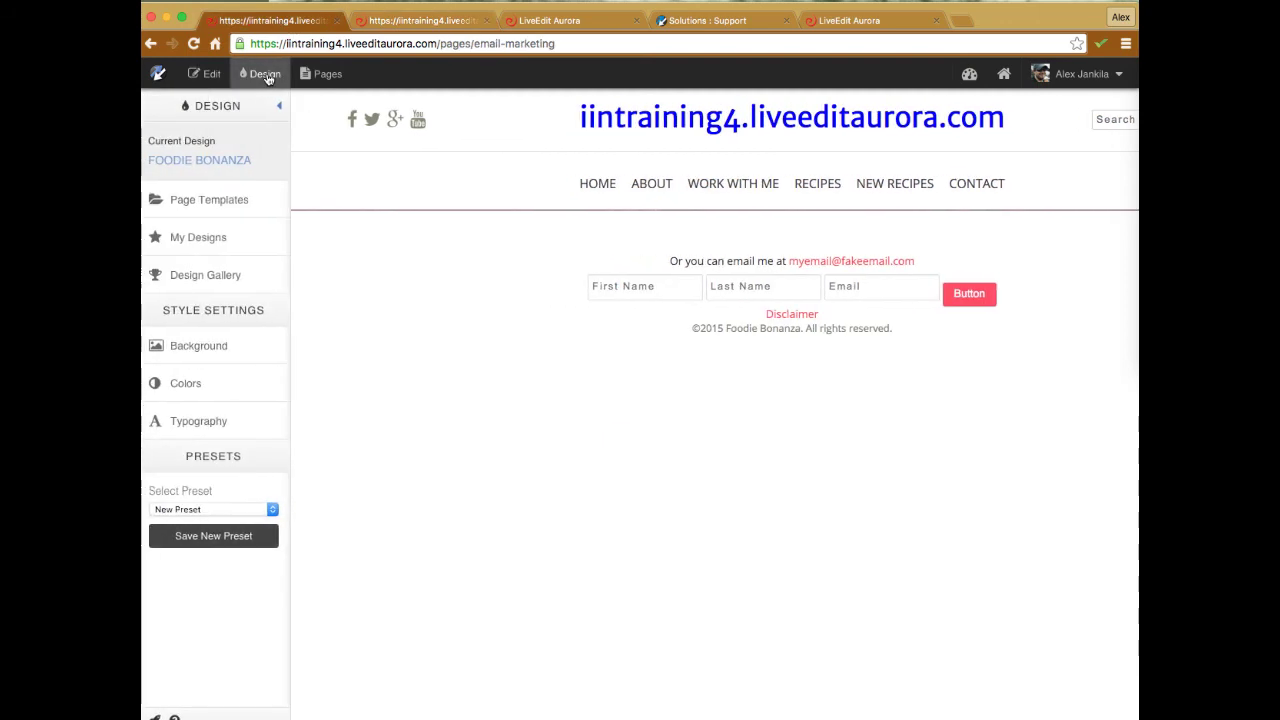
click(185, 385)
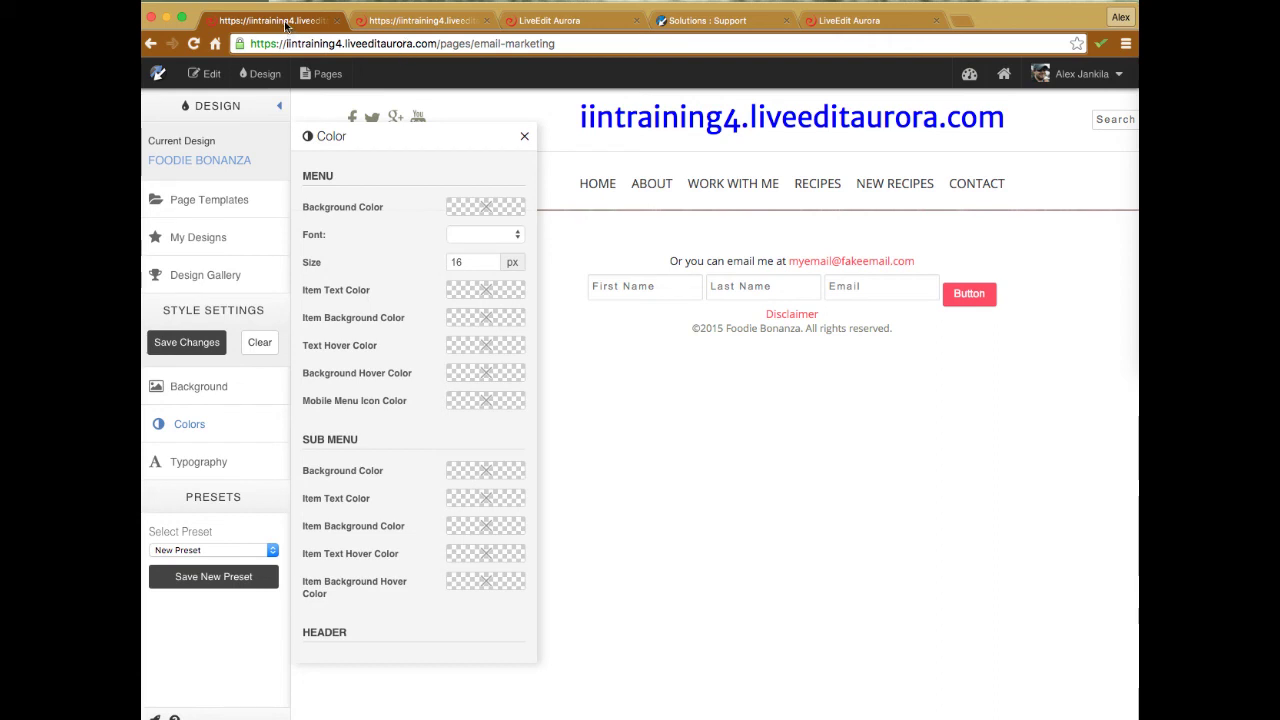
click(524, 137)
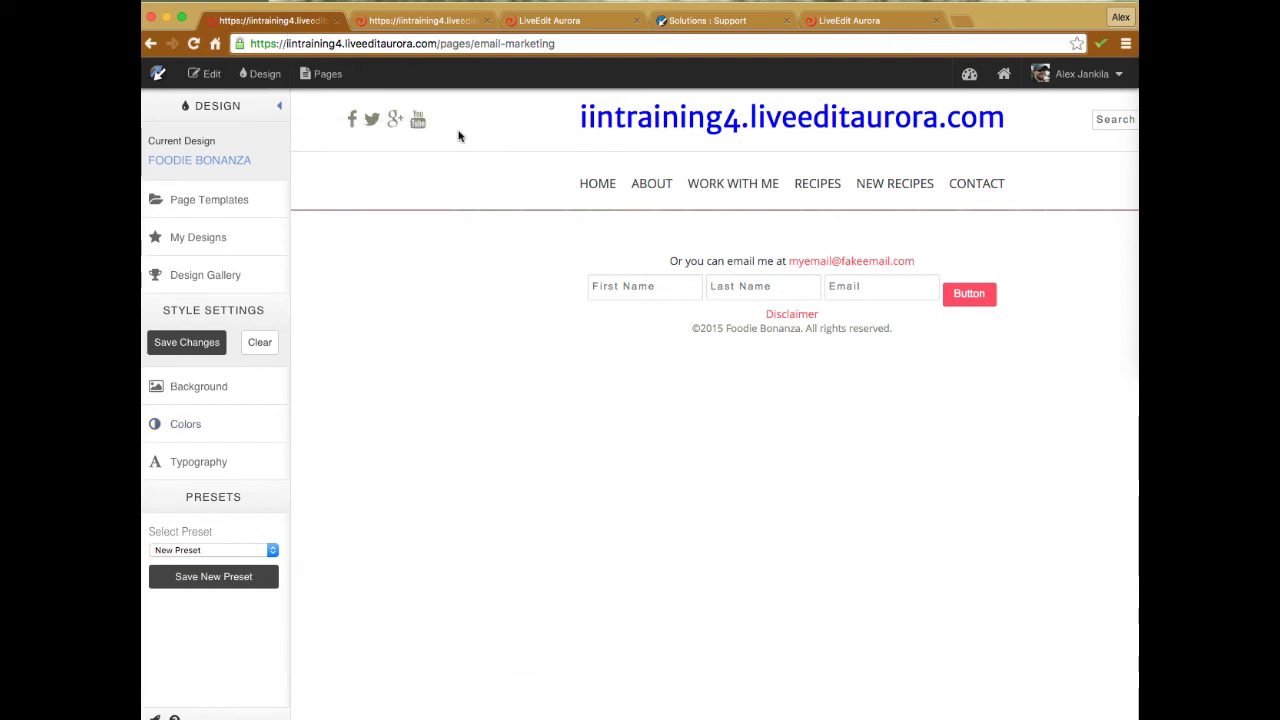
Open the recipe app page in the email-marketing tab, compare it with the other recipe tab and return to the site's home page
click(763, 229)
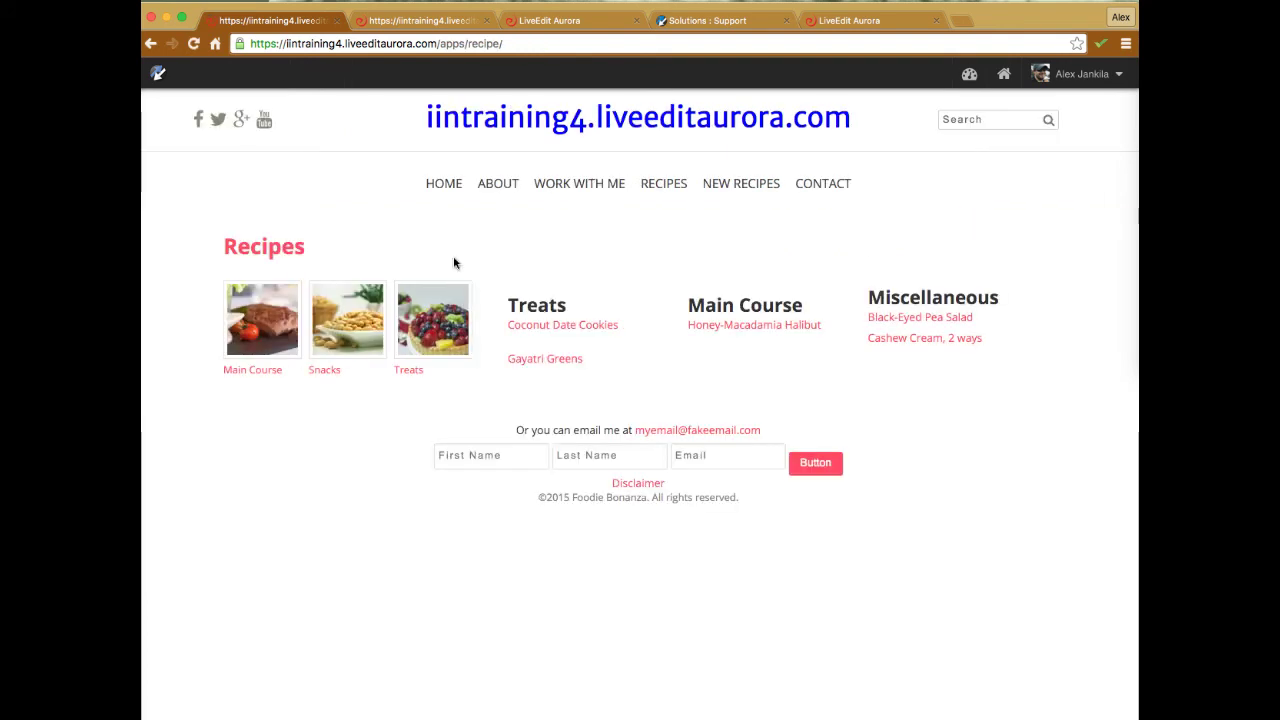
click(455, 17)
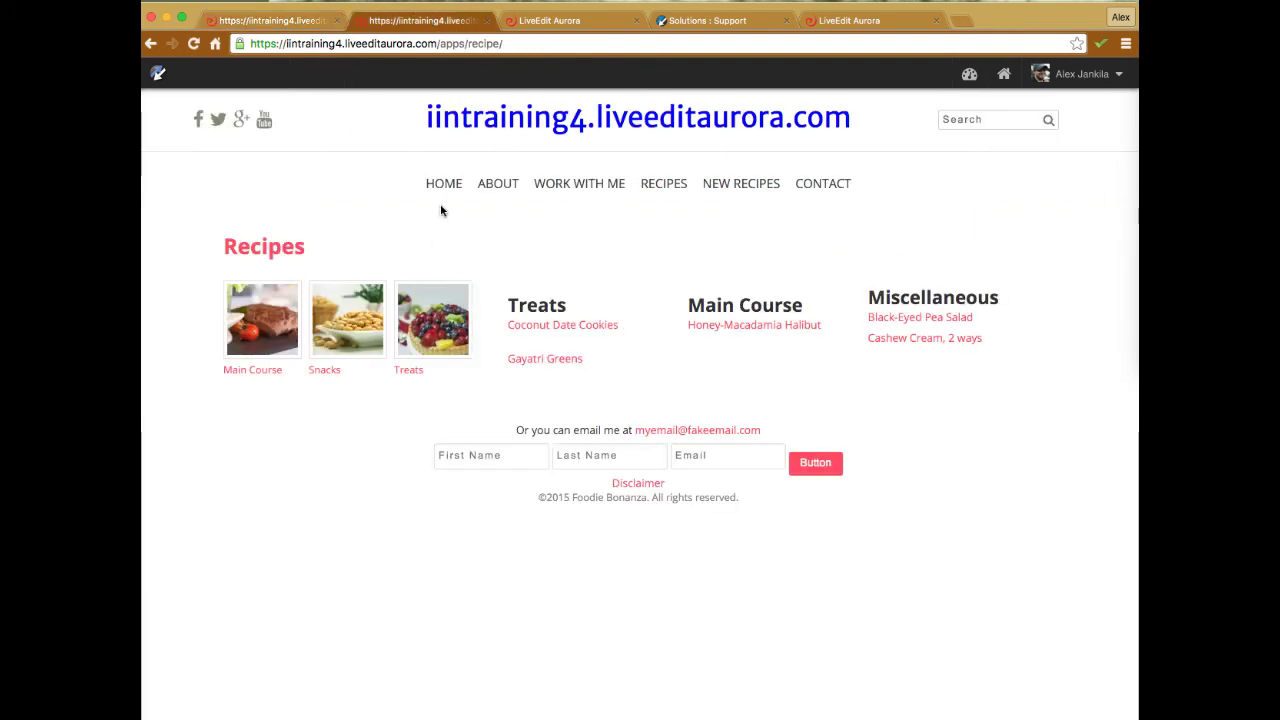
click(297, 28)
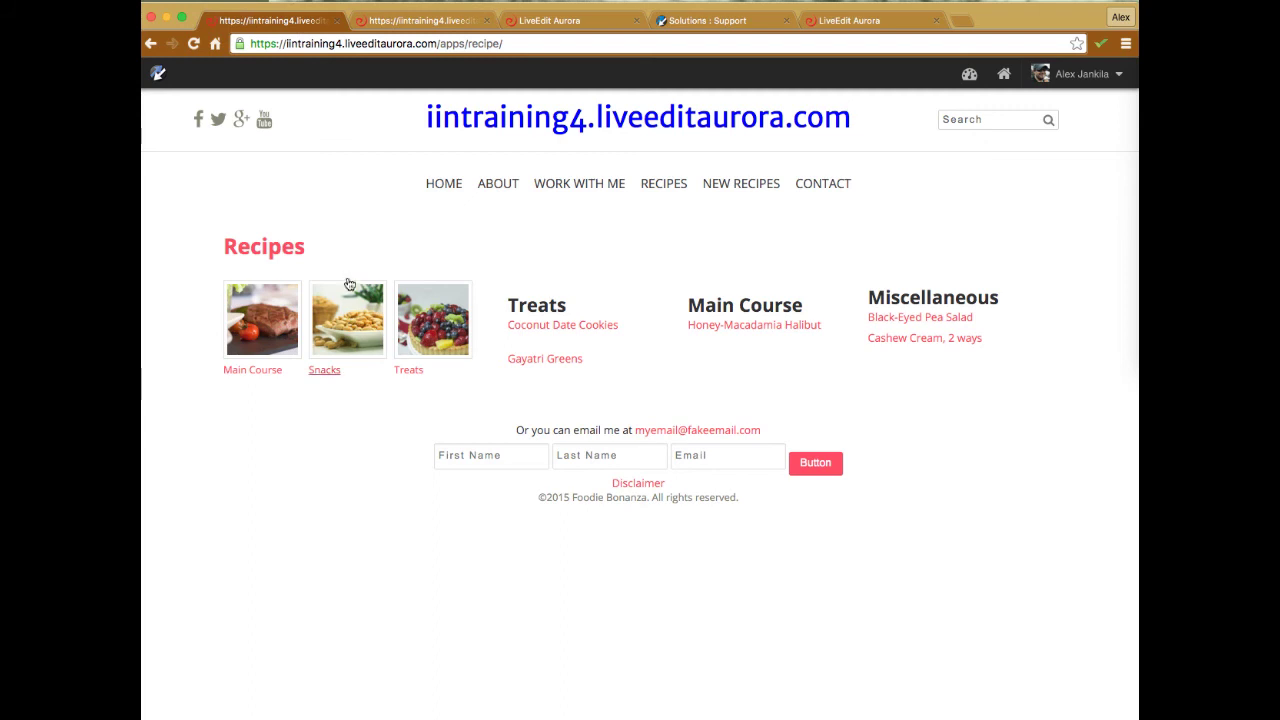
click(381, 22)
click(265, 22)
click(545, 120)
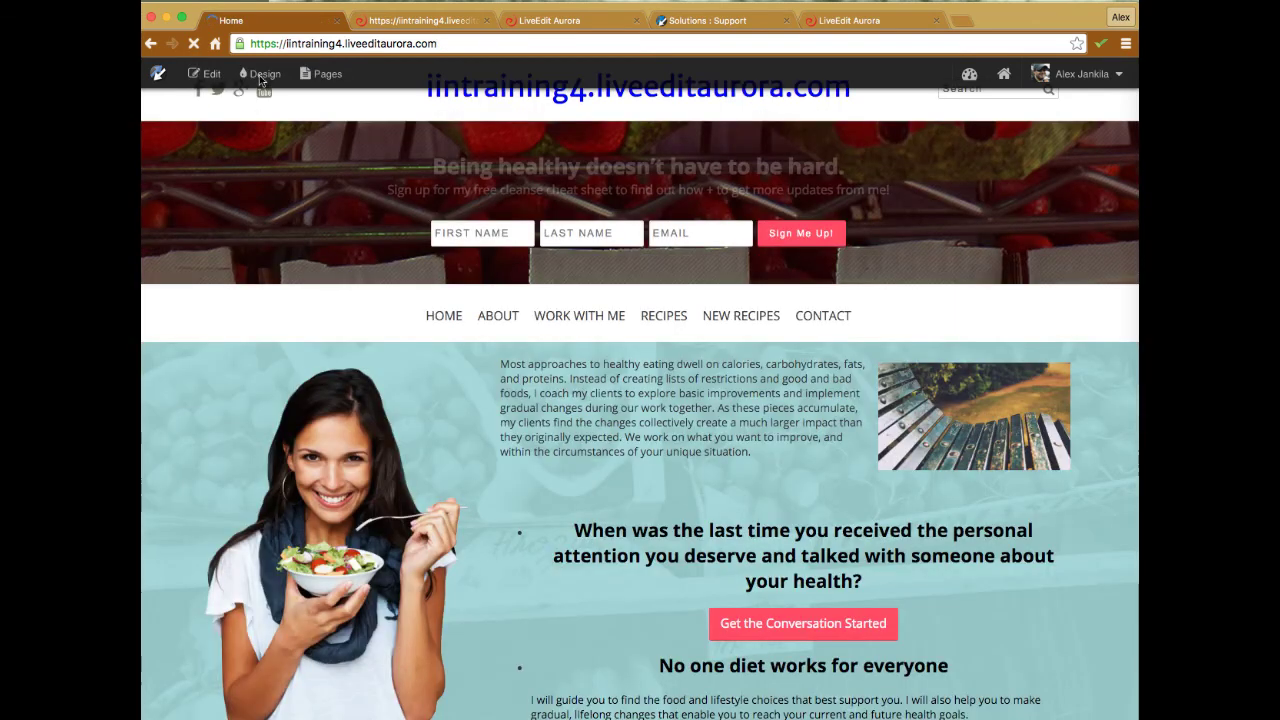
Set the general link color to blue in the home page's design color settings, comparing with the links on the recipe page
click(270, 77)
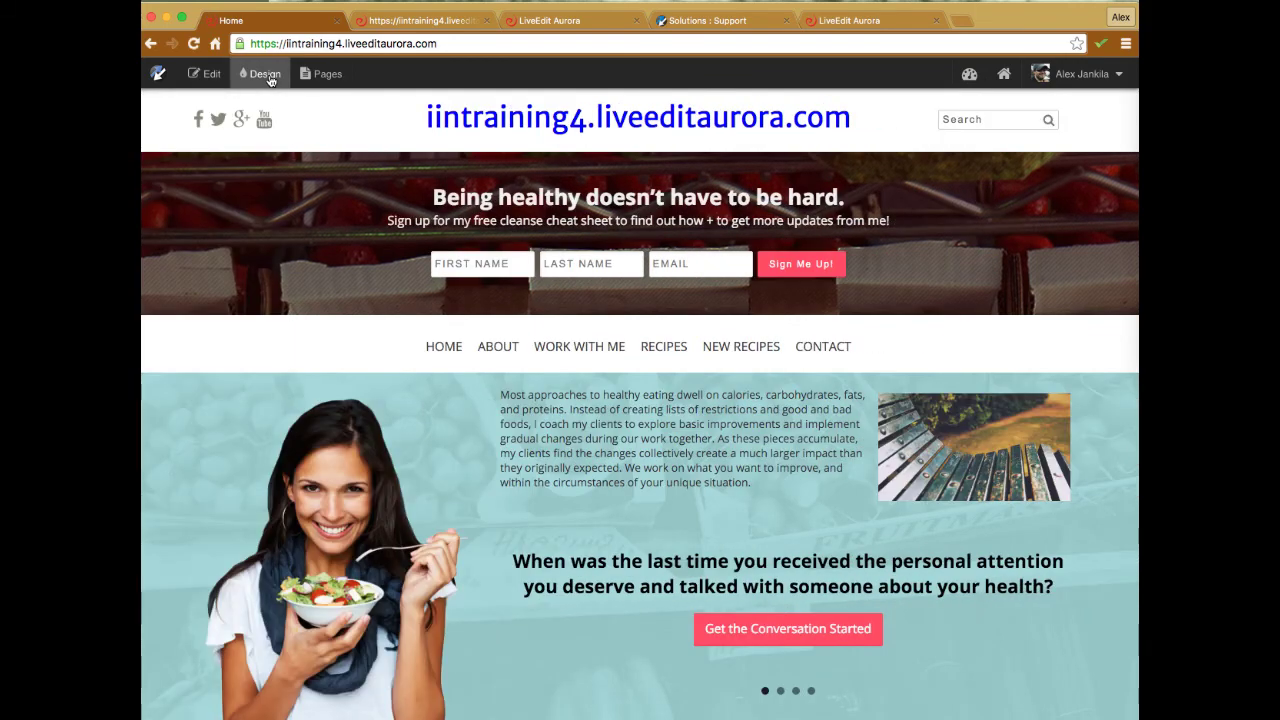
click(205, 385)
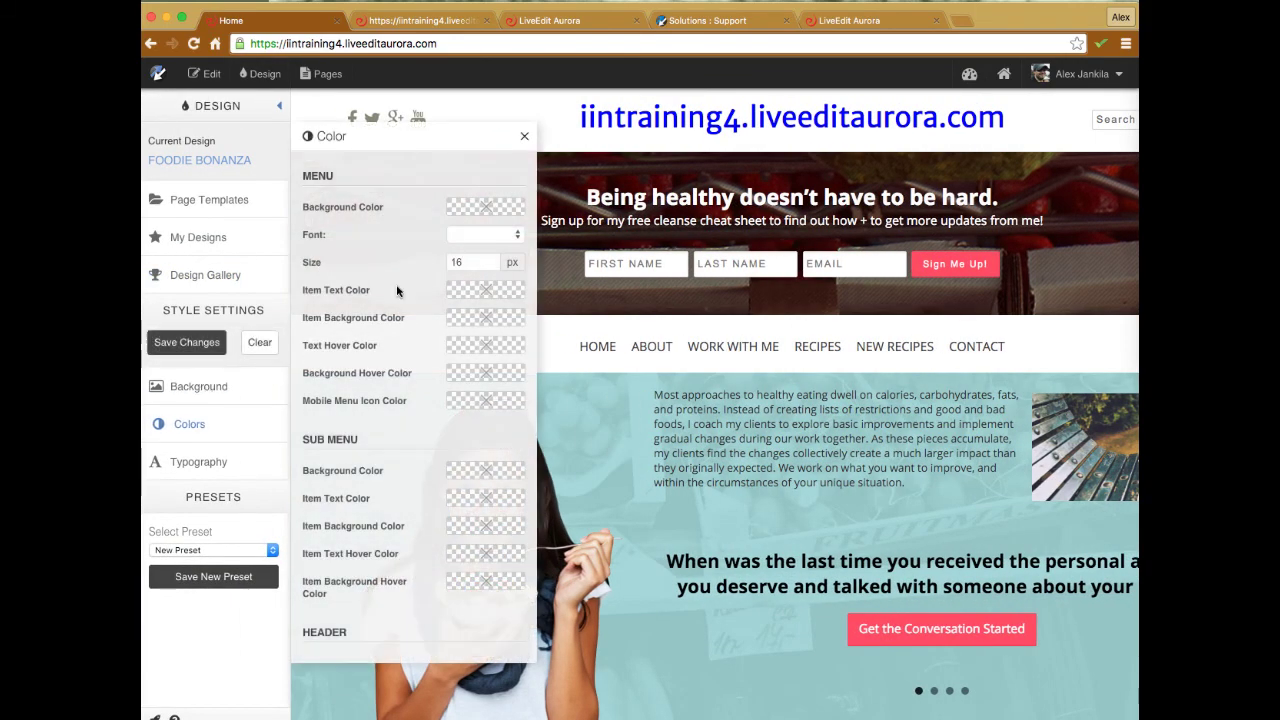
scroll(390, 300, down, 1)
scroll(397, 291, down, 10)
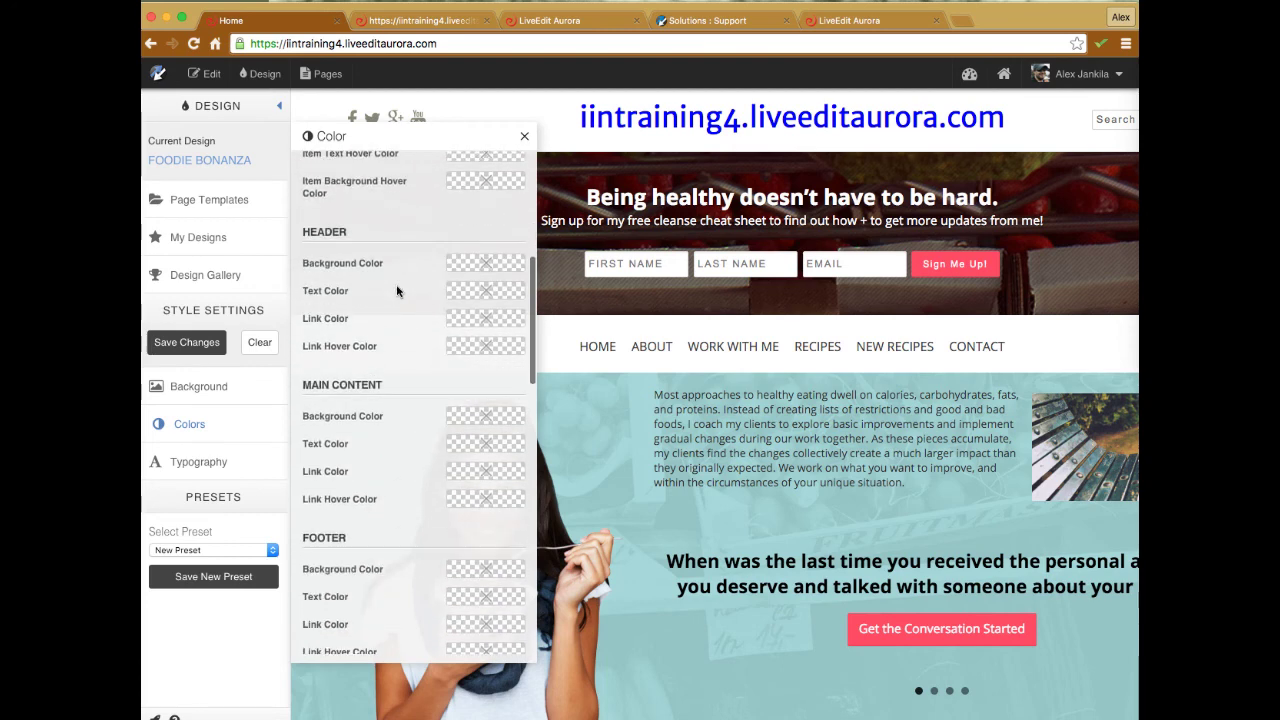
scroll(397, 291, down, 10)
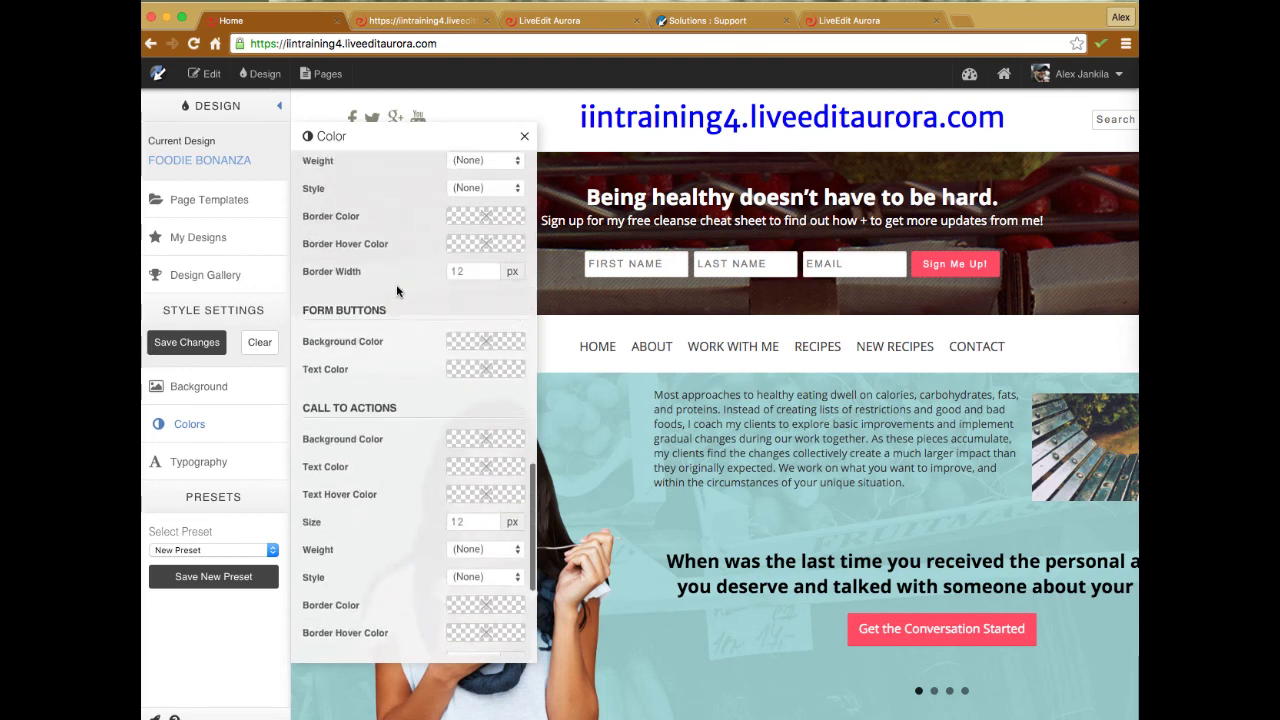
scroll(397, 291, down, 4)
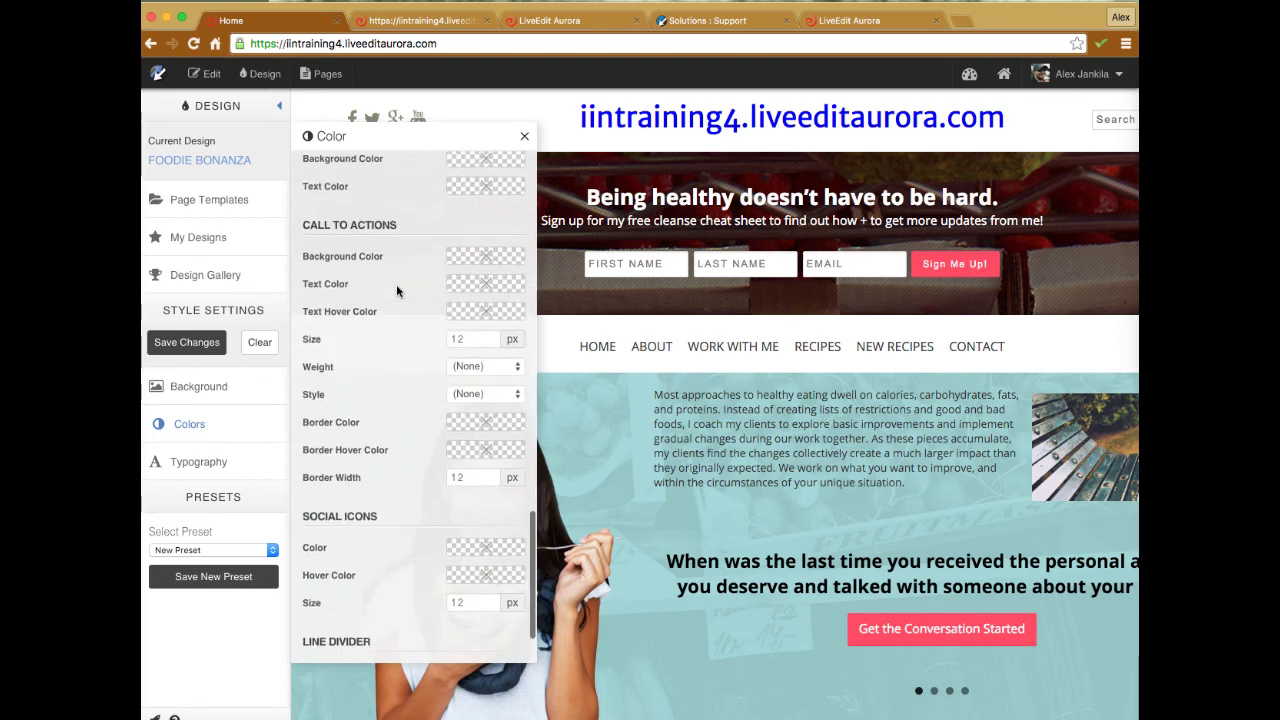
scroll(397, 291, down, 5)
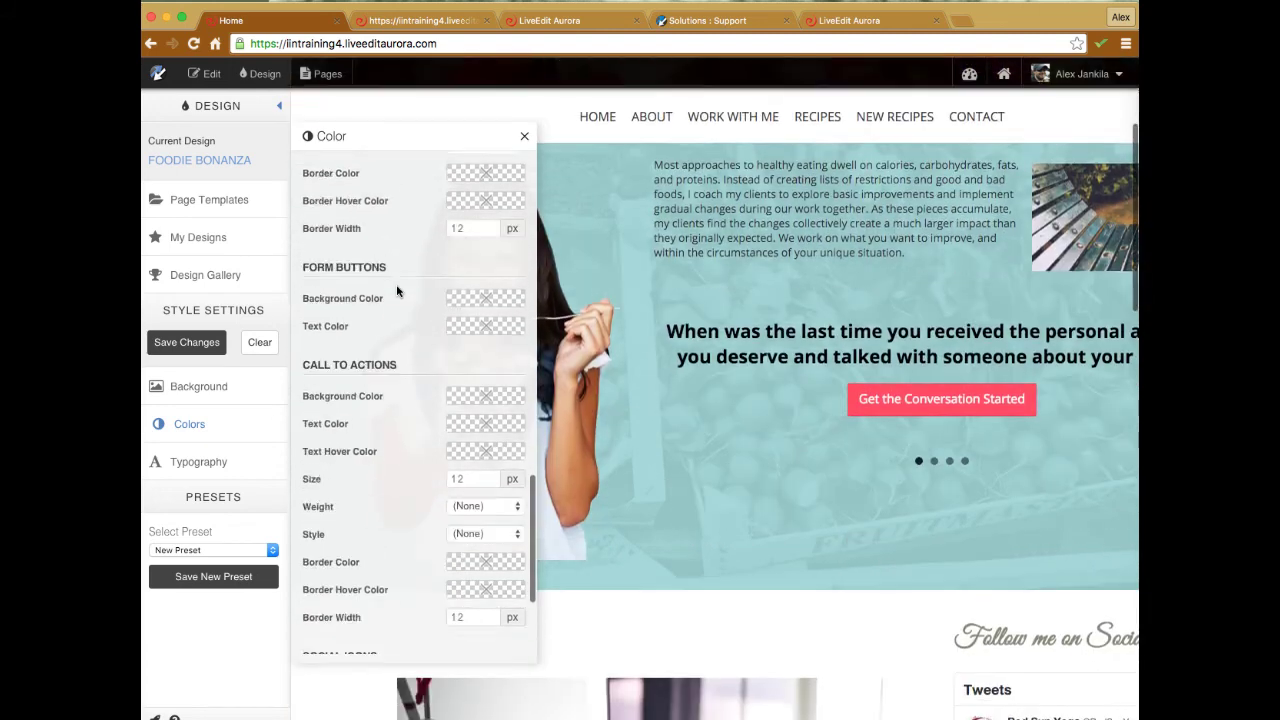
scroll(397, 288, up, 5)
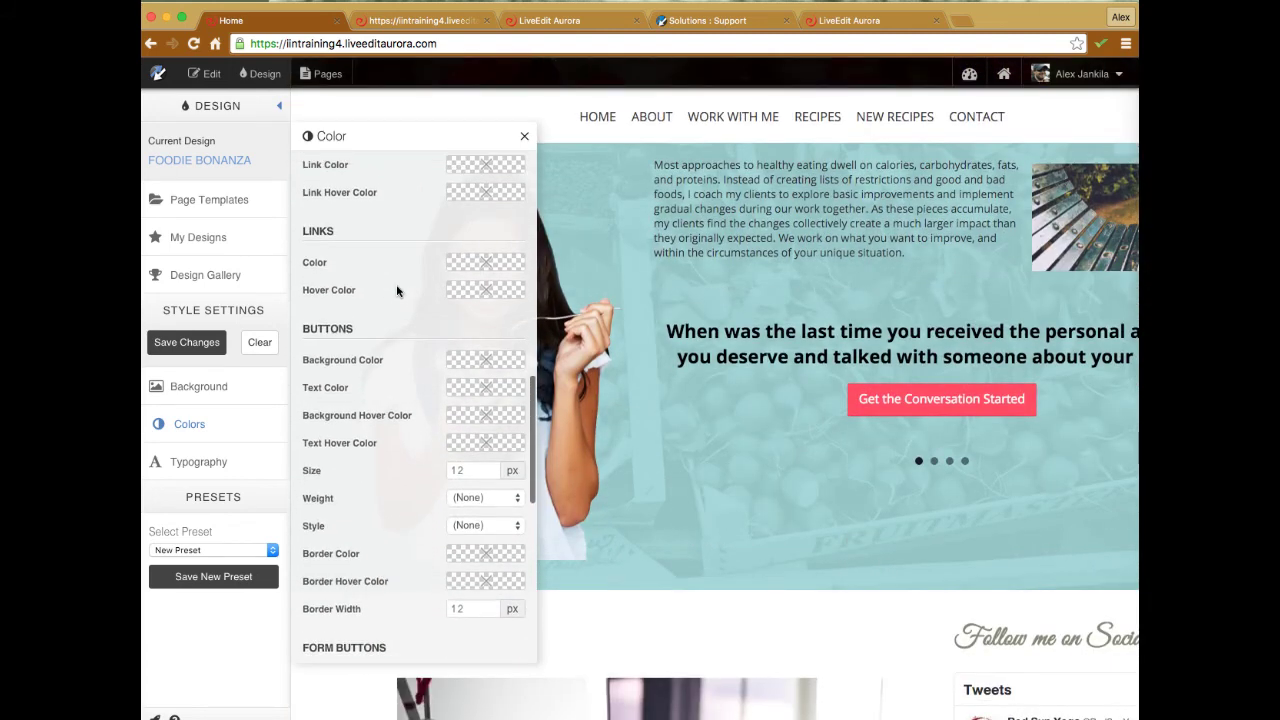
click(485, 263)
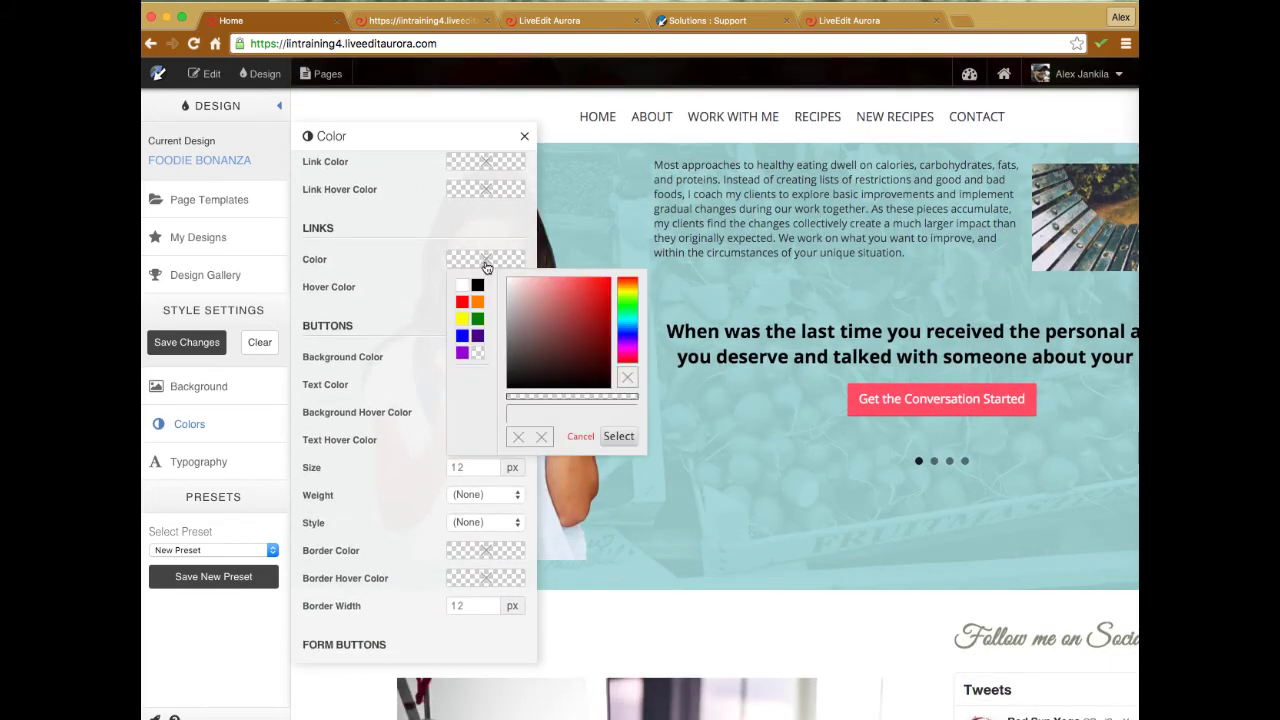
click(415, 20)
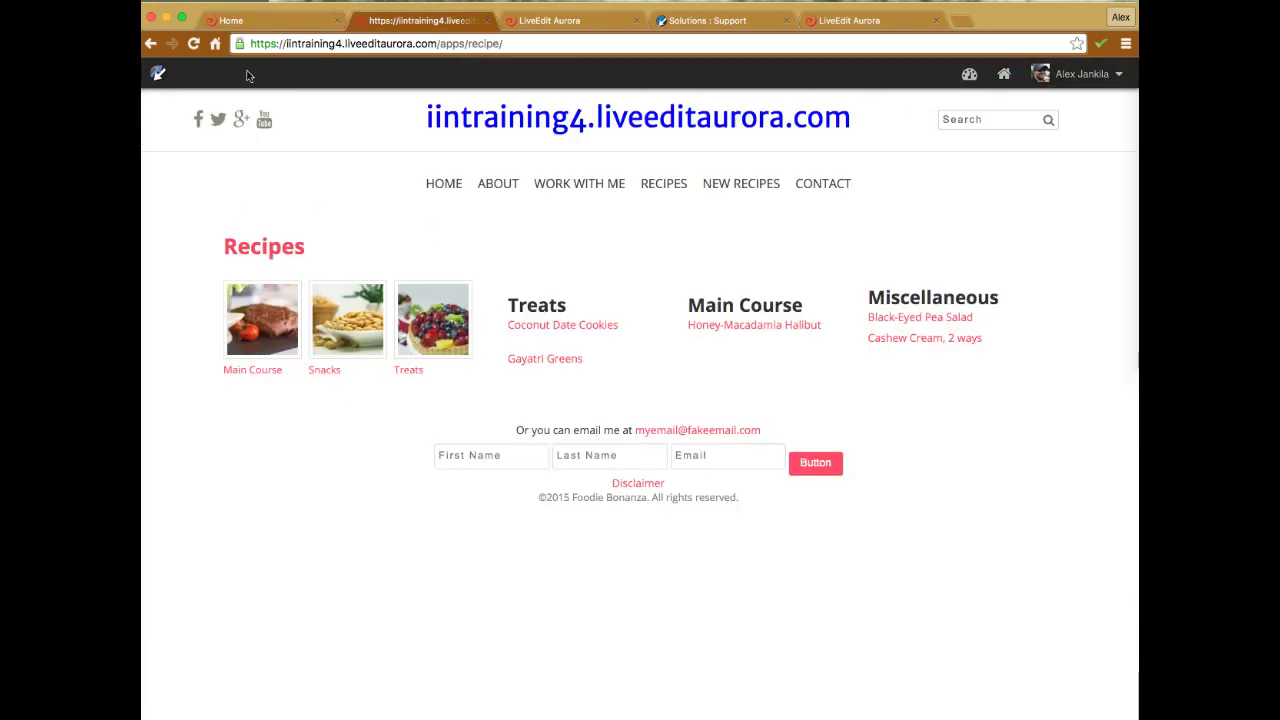
click(264, 22)
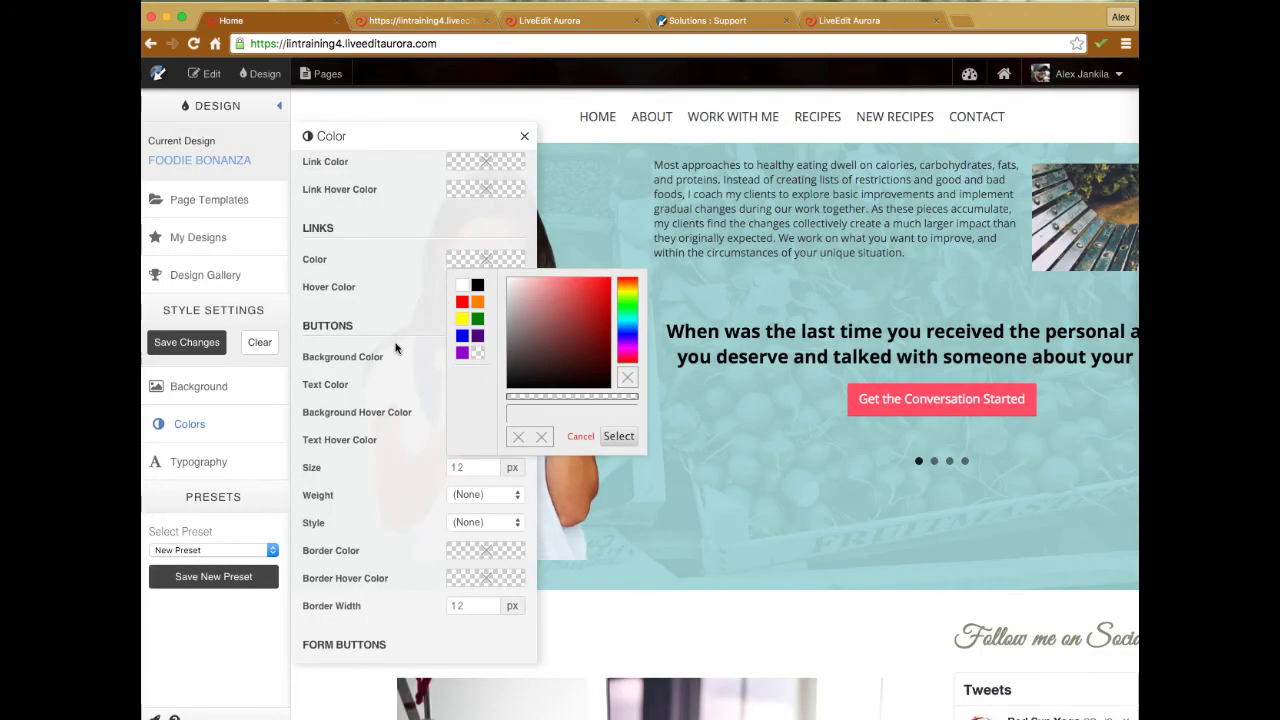
click(481, 263)
click(481, 263)
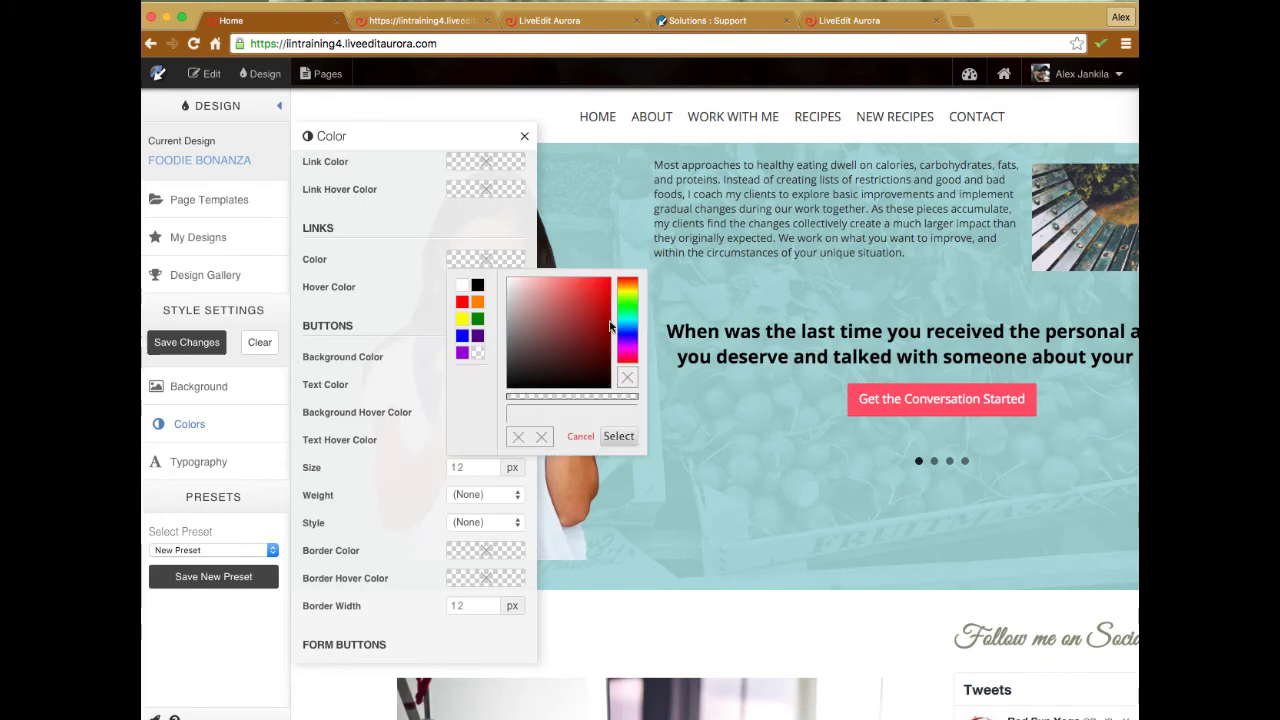
click(467, 344)
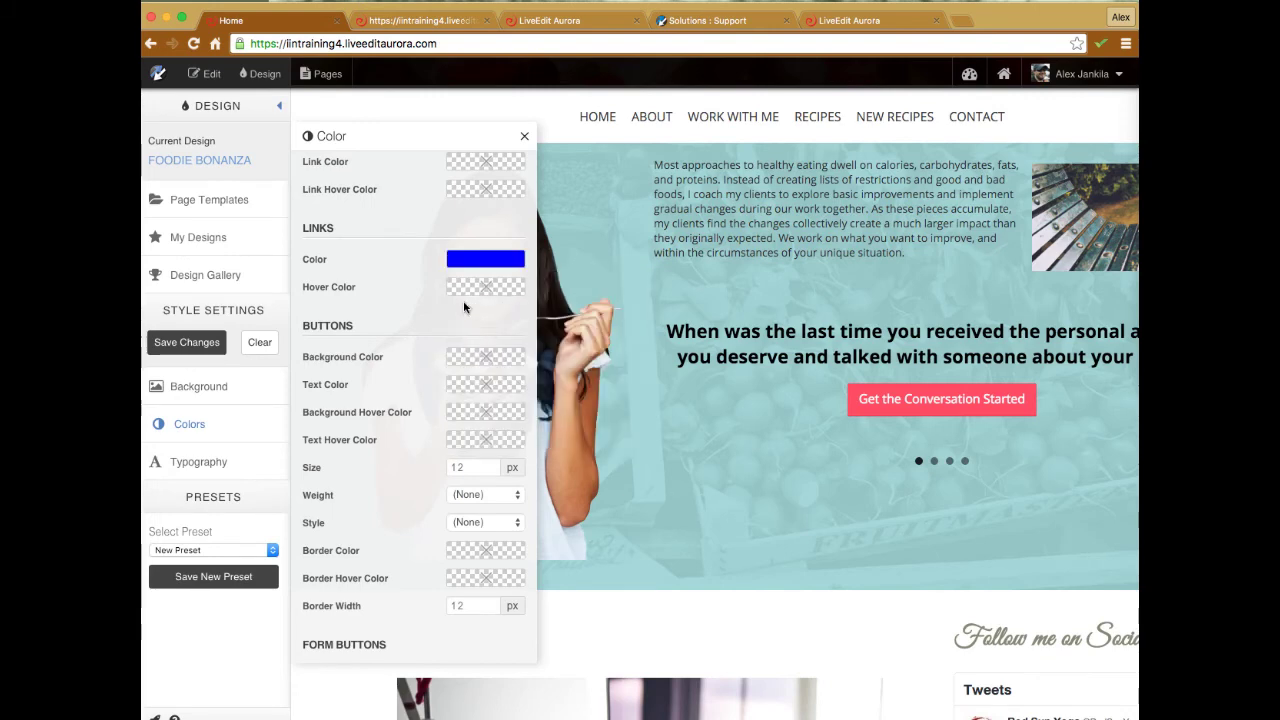
Save the site's design style changes and reload the recipe app page to check its link color
click(212, 550)
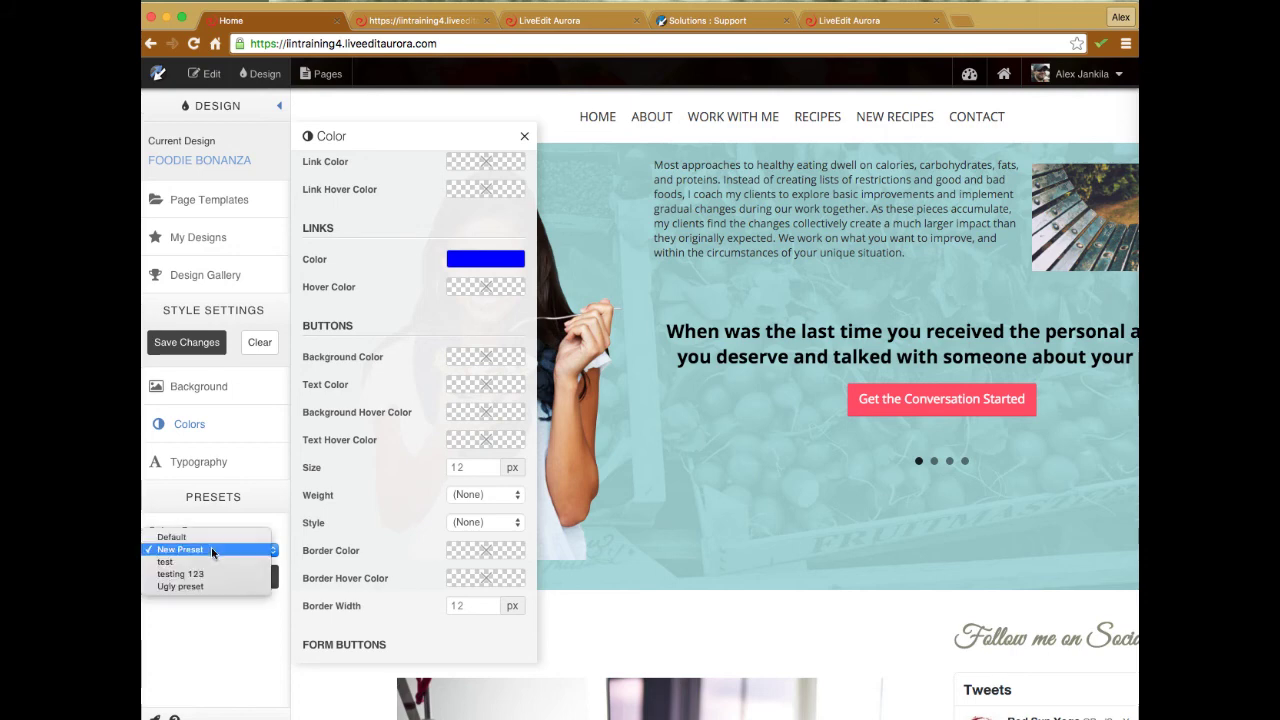
click(197, 347)
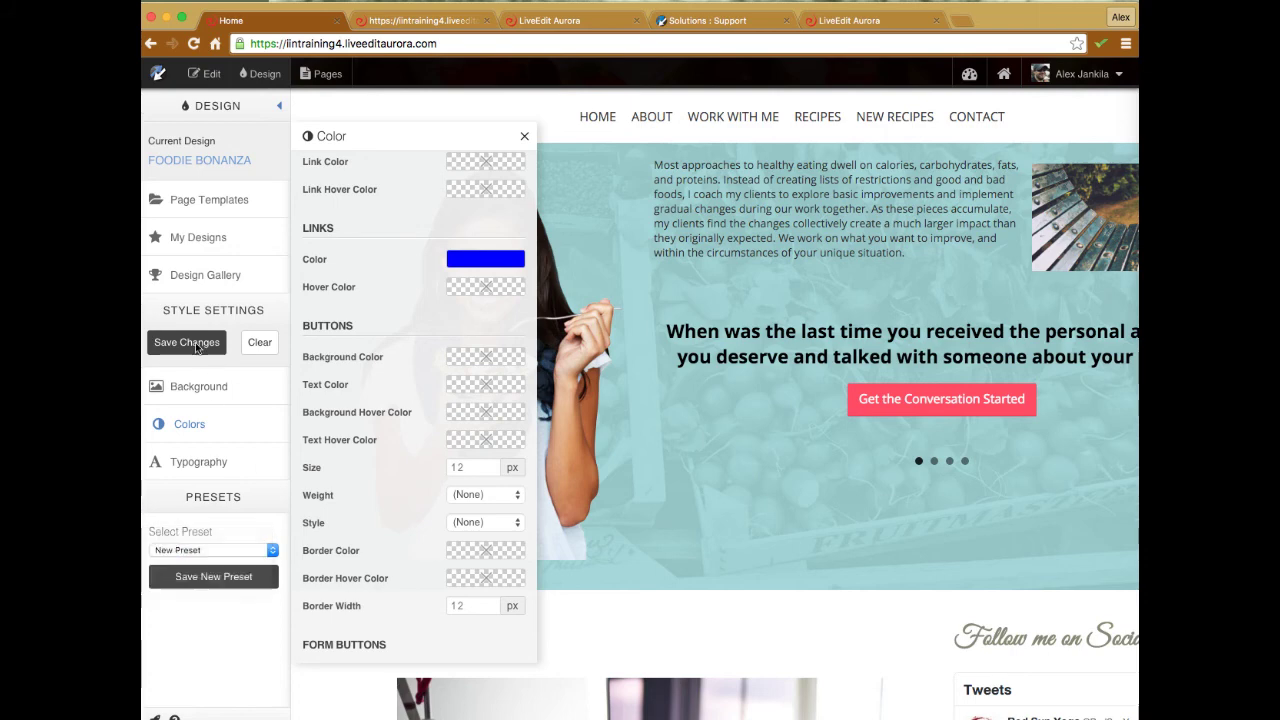
click(197, 347)
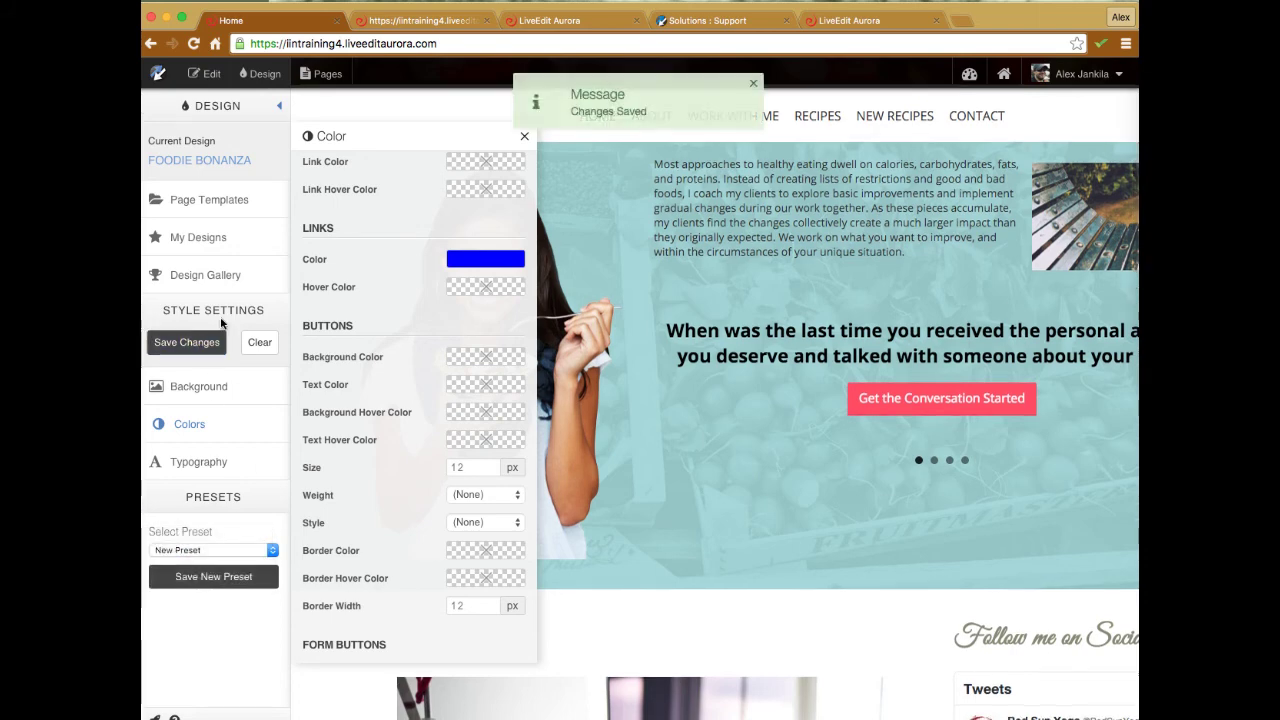
click(406, 28)
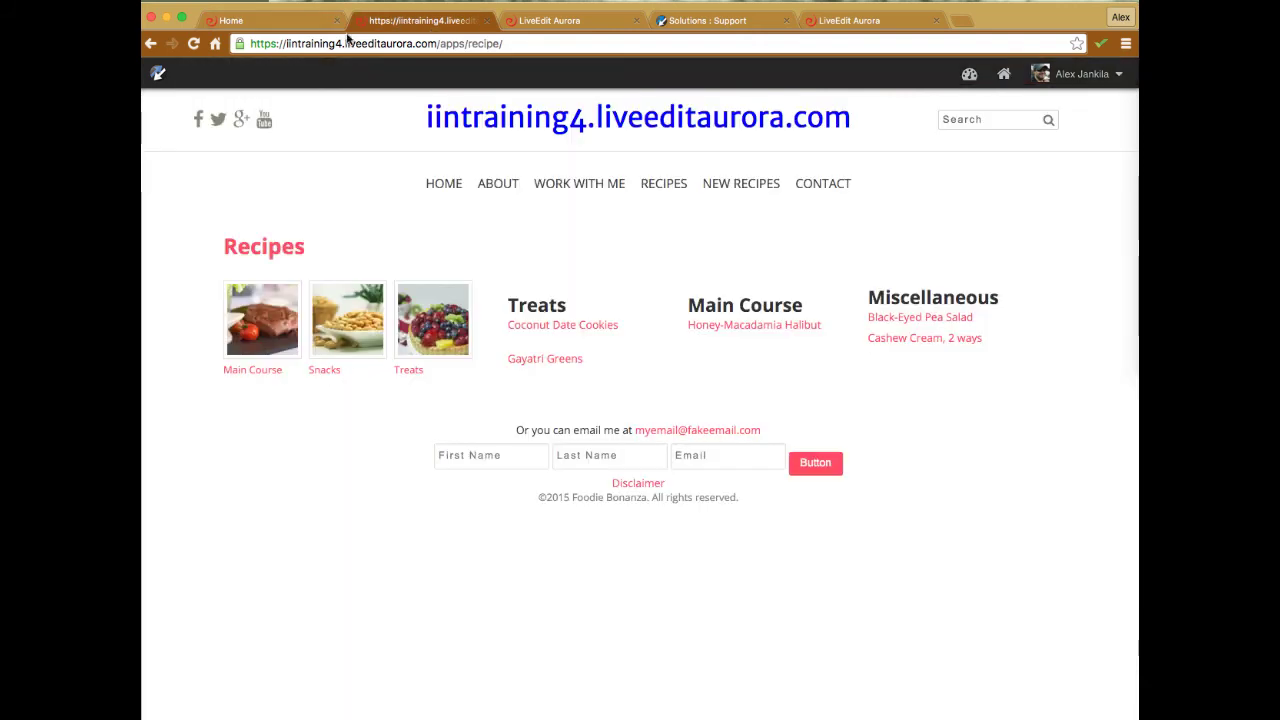
click(196, 46)
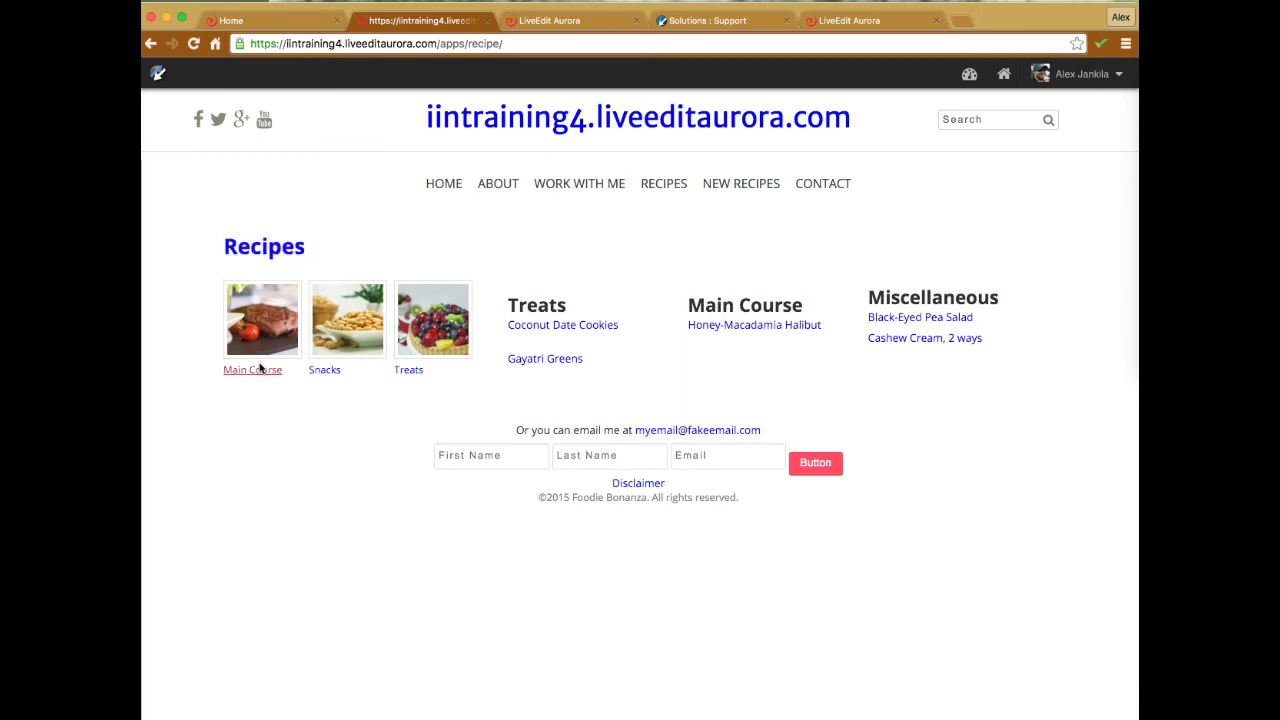
Examine the link color and the heading typography settings of the home page against the recipe page, and close the color settings
click(341, 27)
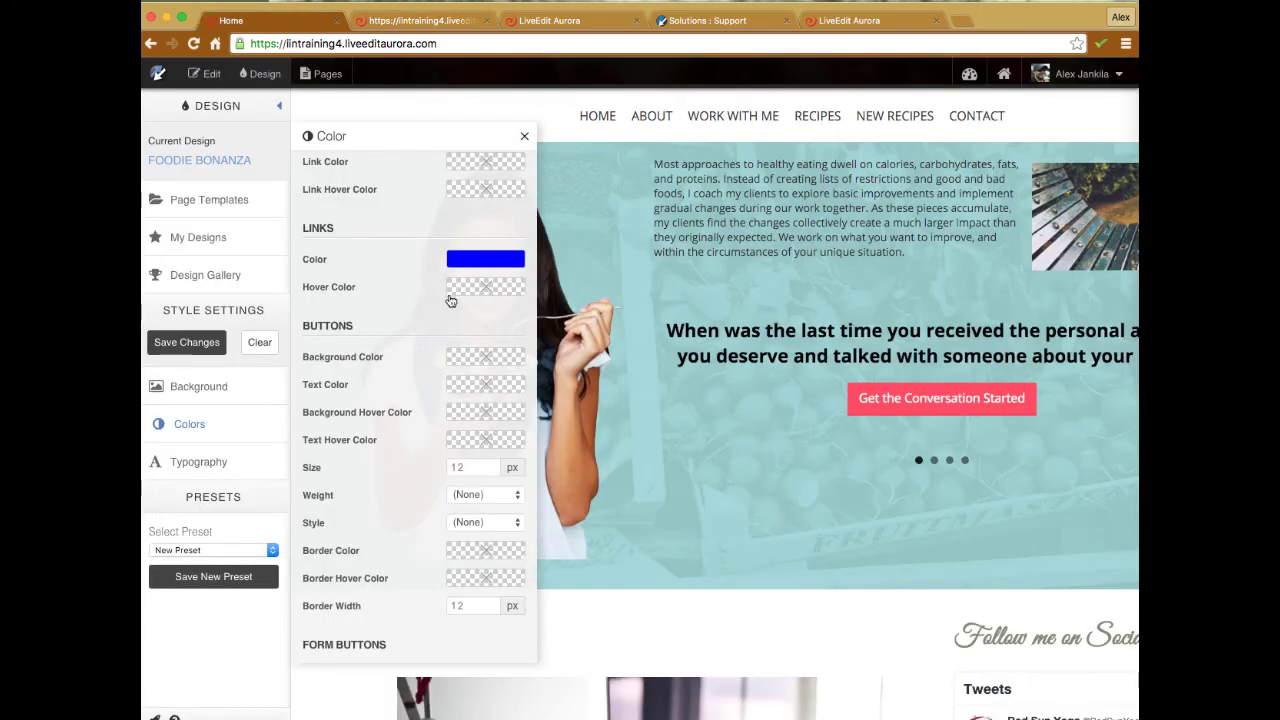
click(410, 22)
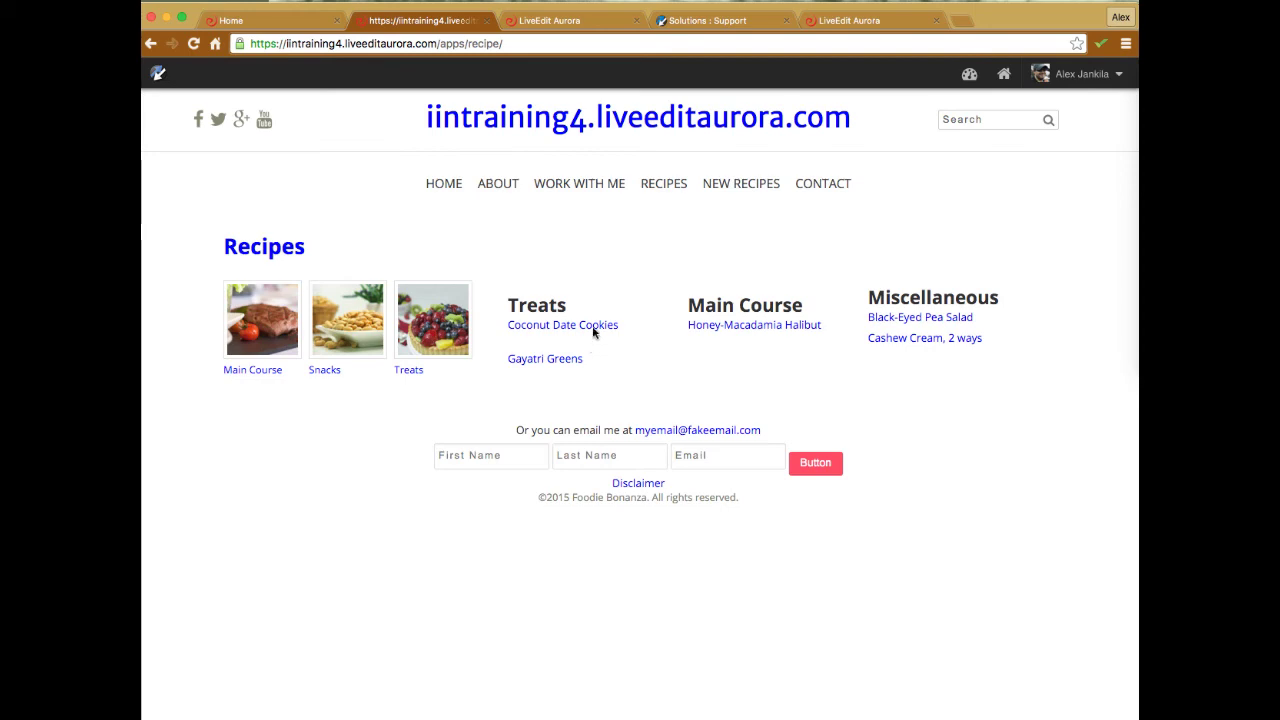
click(290, 23)
scroll(351, 297, up, 5)
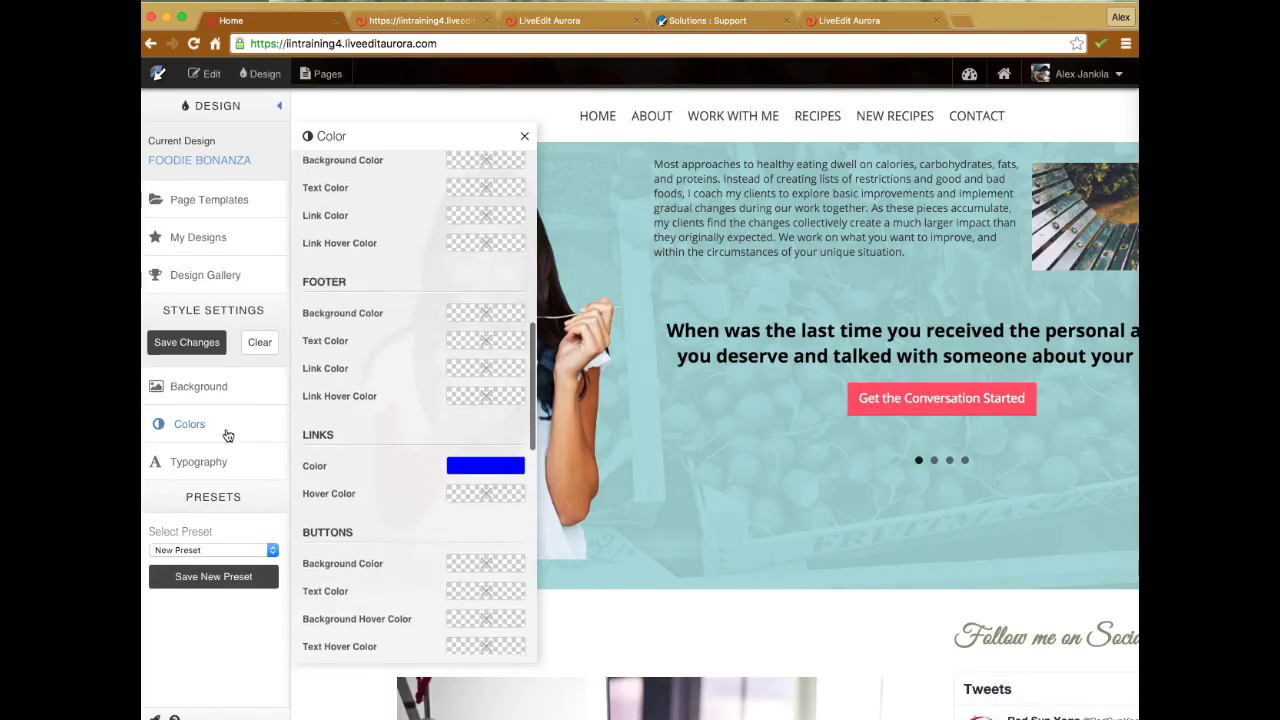
click(205, 463)
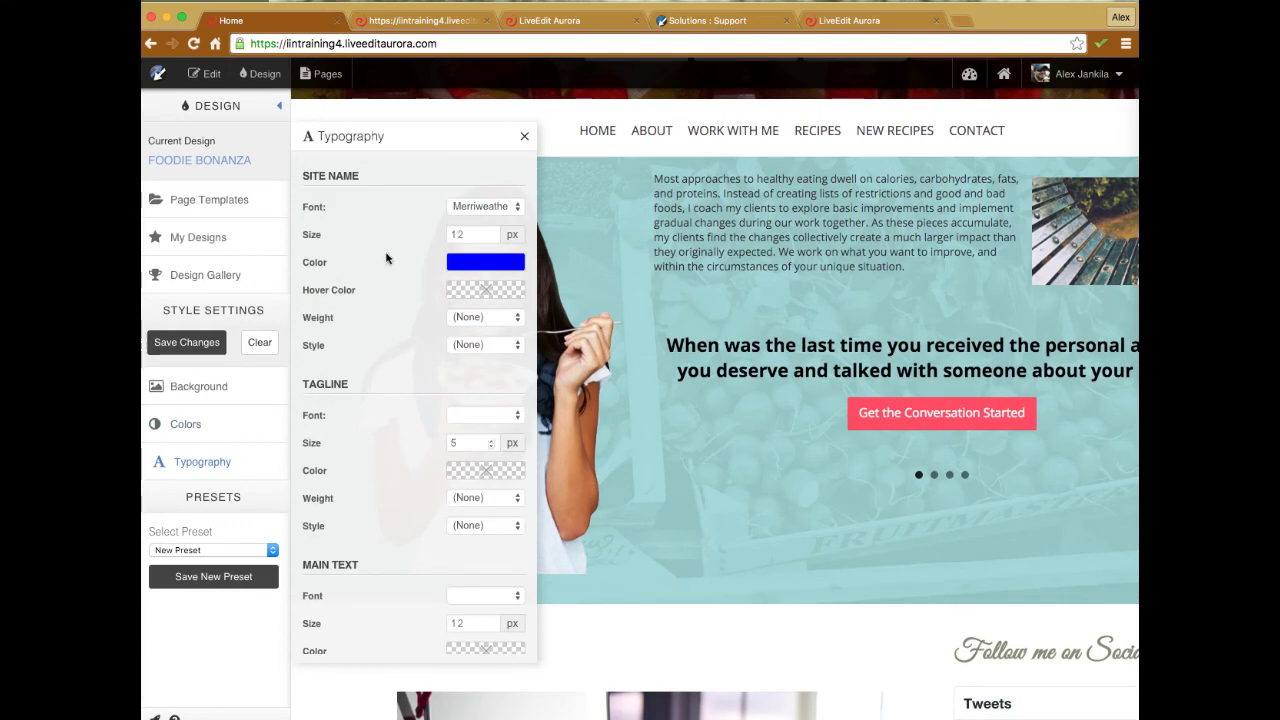
scroll(391, 268, down, 8)
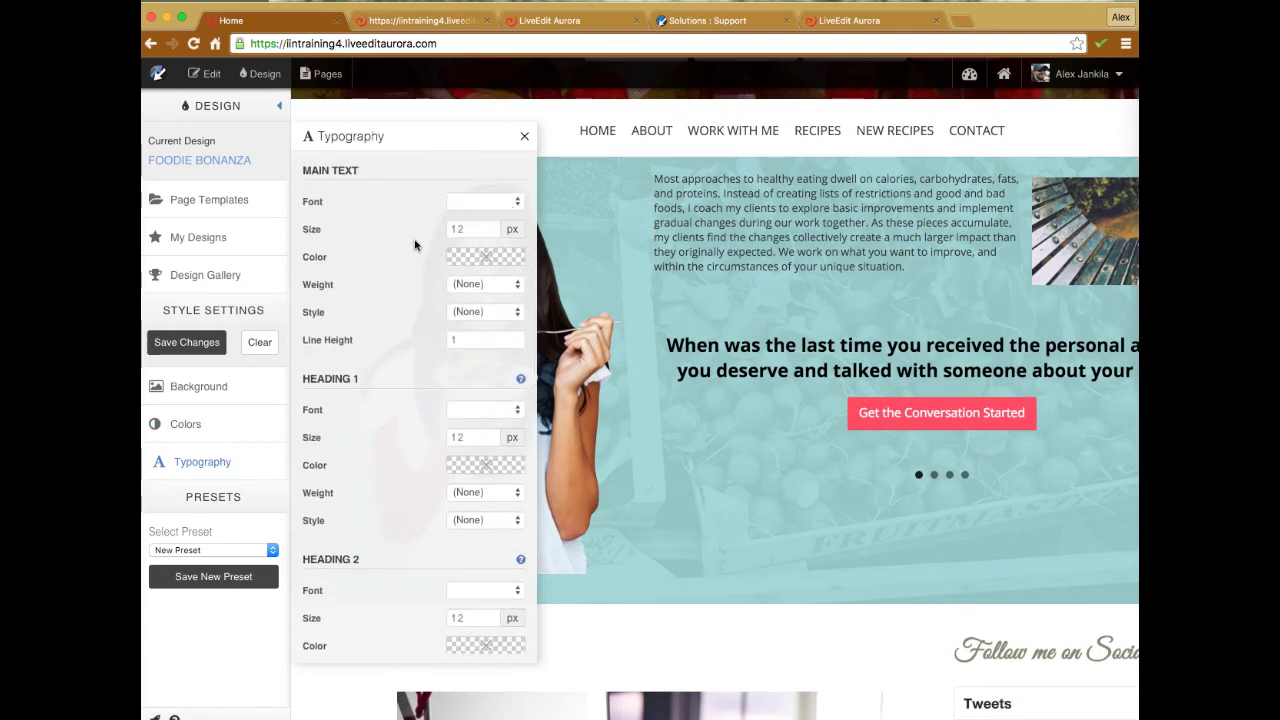
scroll(416, 244, down, 5)
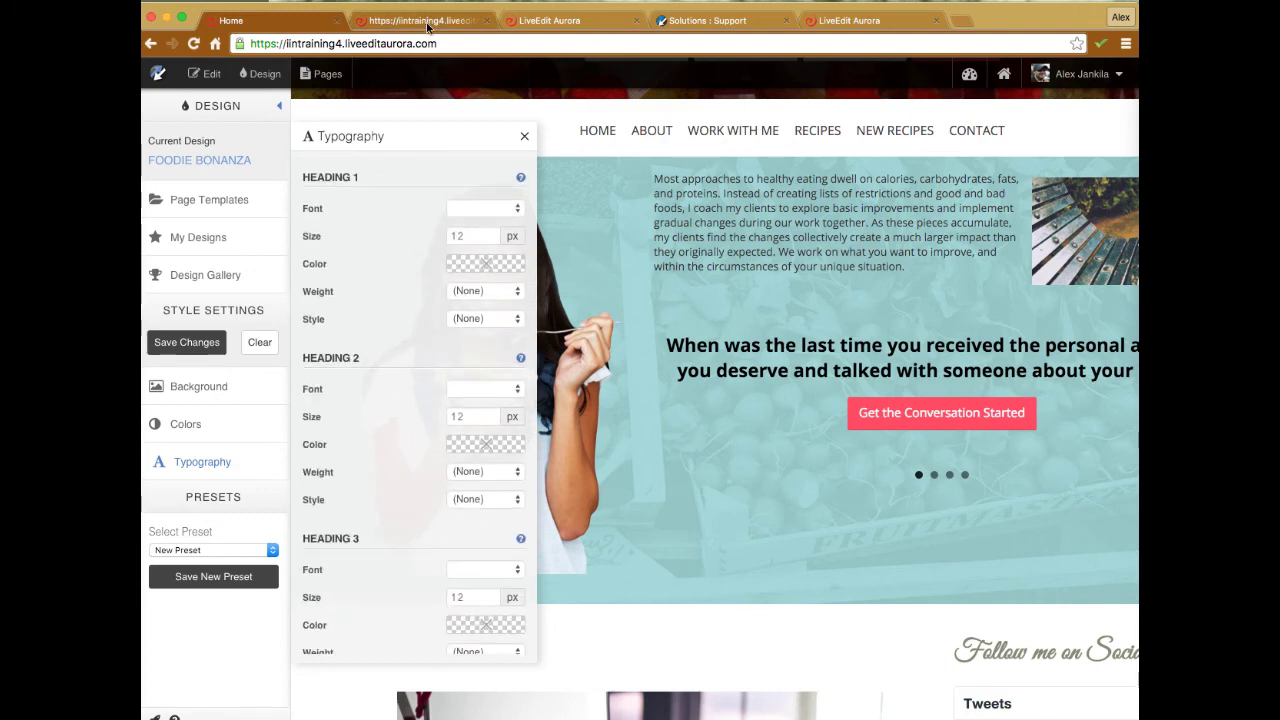
click(427, 22)
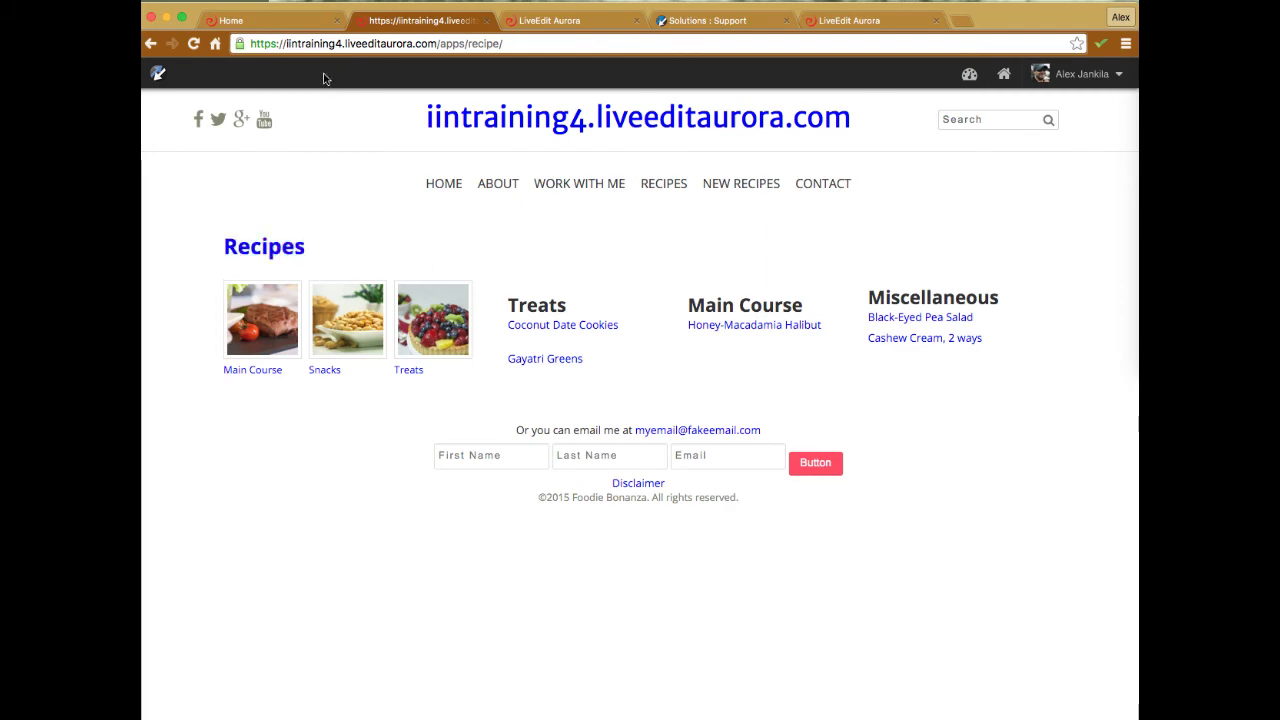
click(278, 20)
click(186, 424)
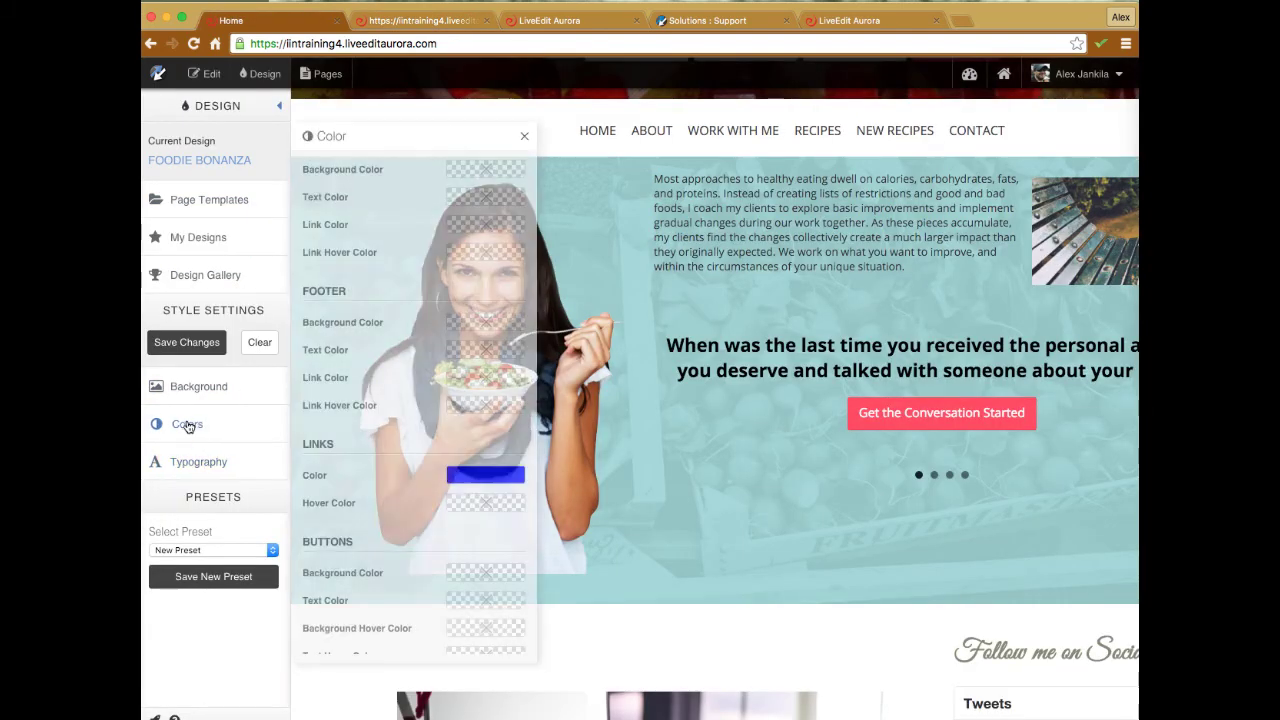
scroll(389, 440, down, 3)
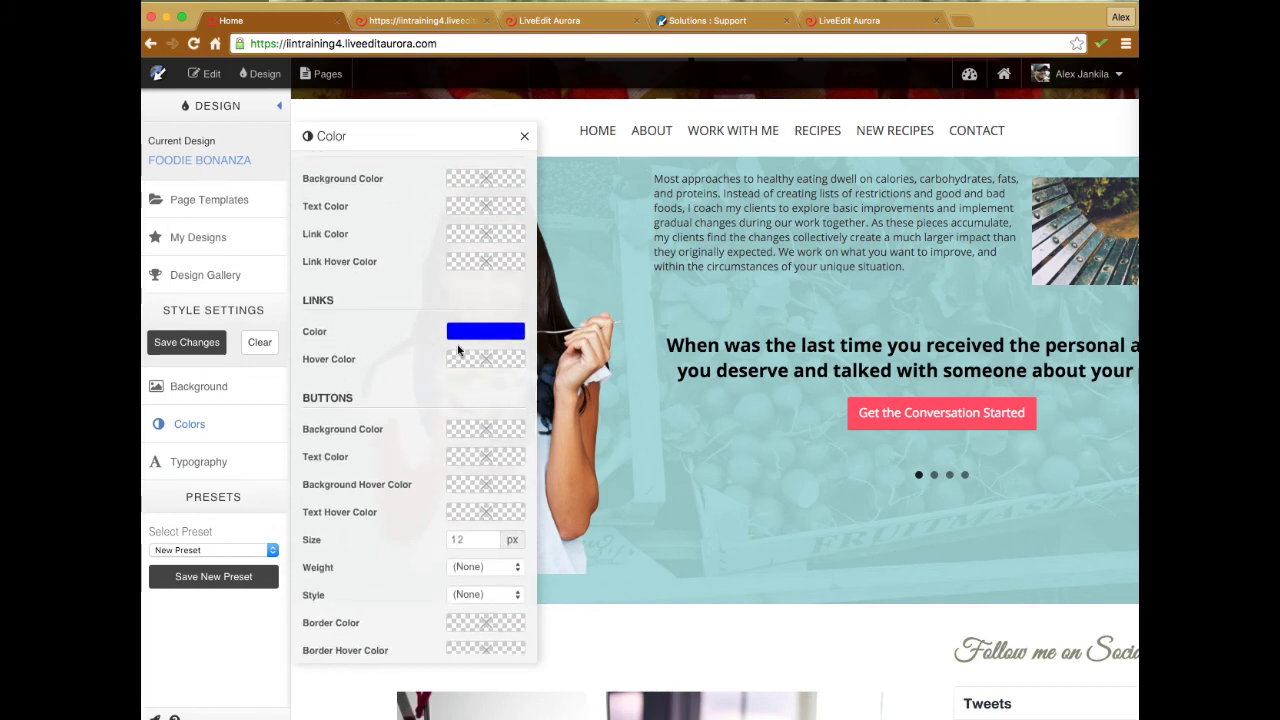
click(524, 136)
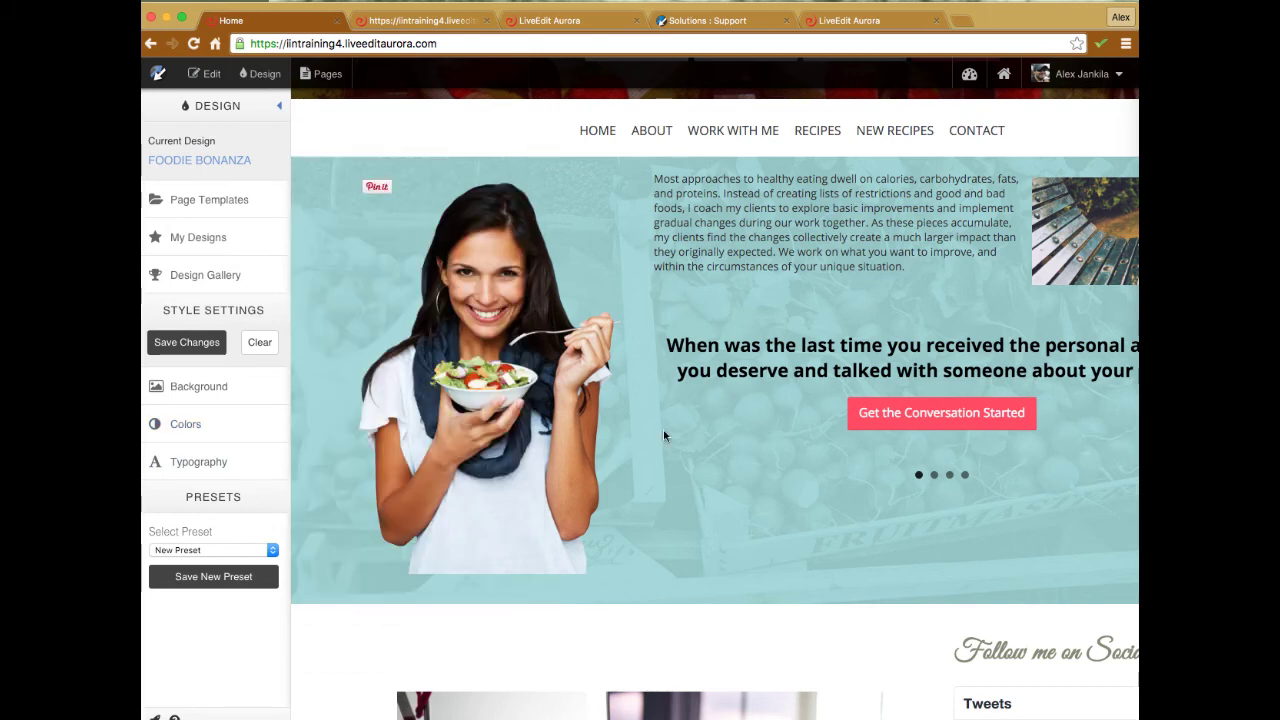
Leave the design and edit modes and look over the home page's links, including the blog link above Recent Recipes
scroll(801, 448, down, 6)
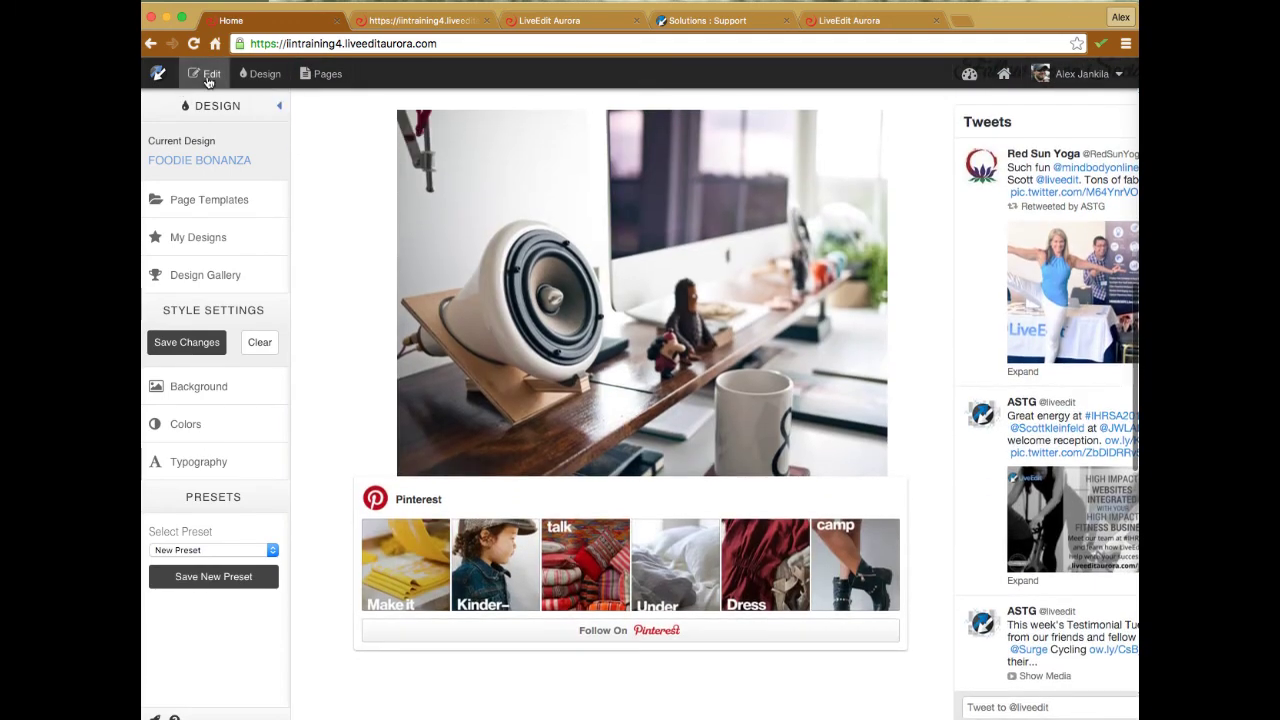
click(208, 76)
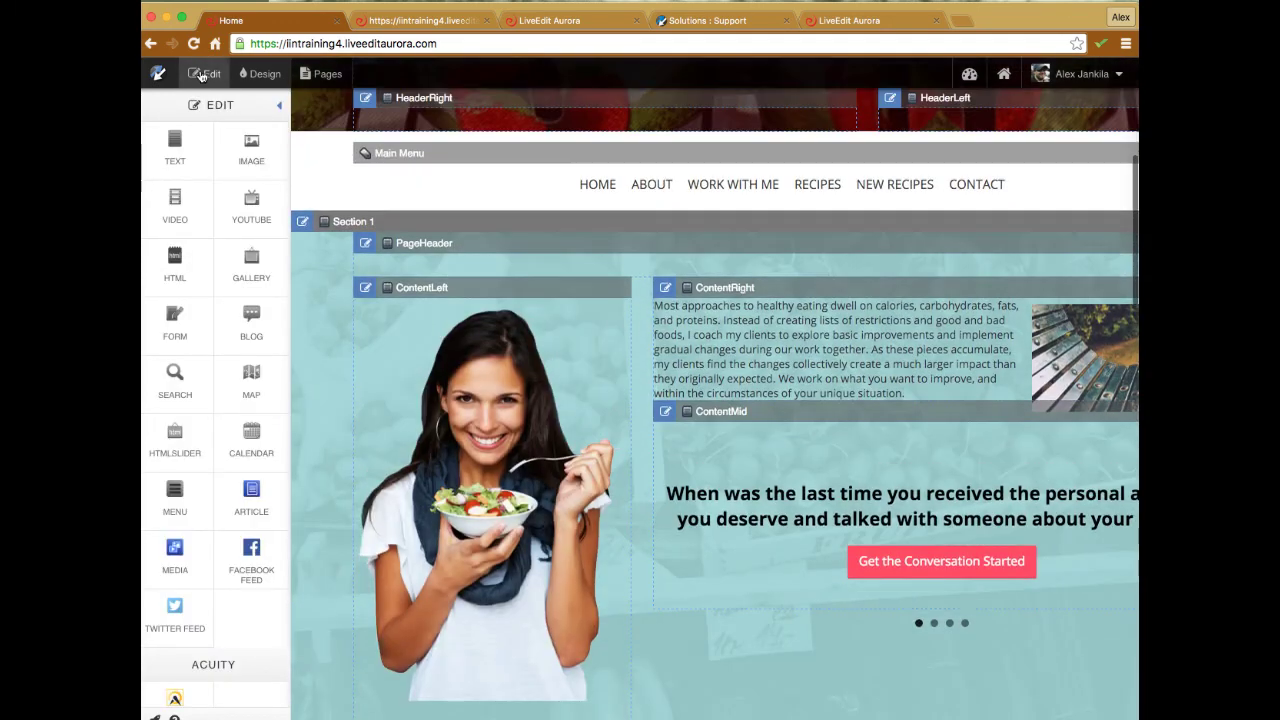
click(201, 76)
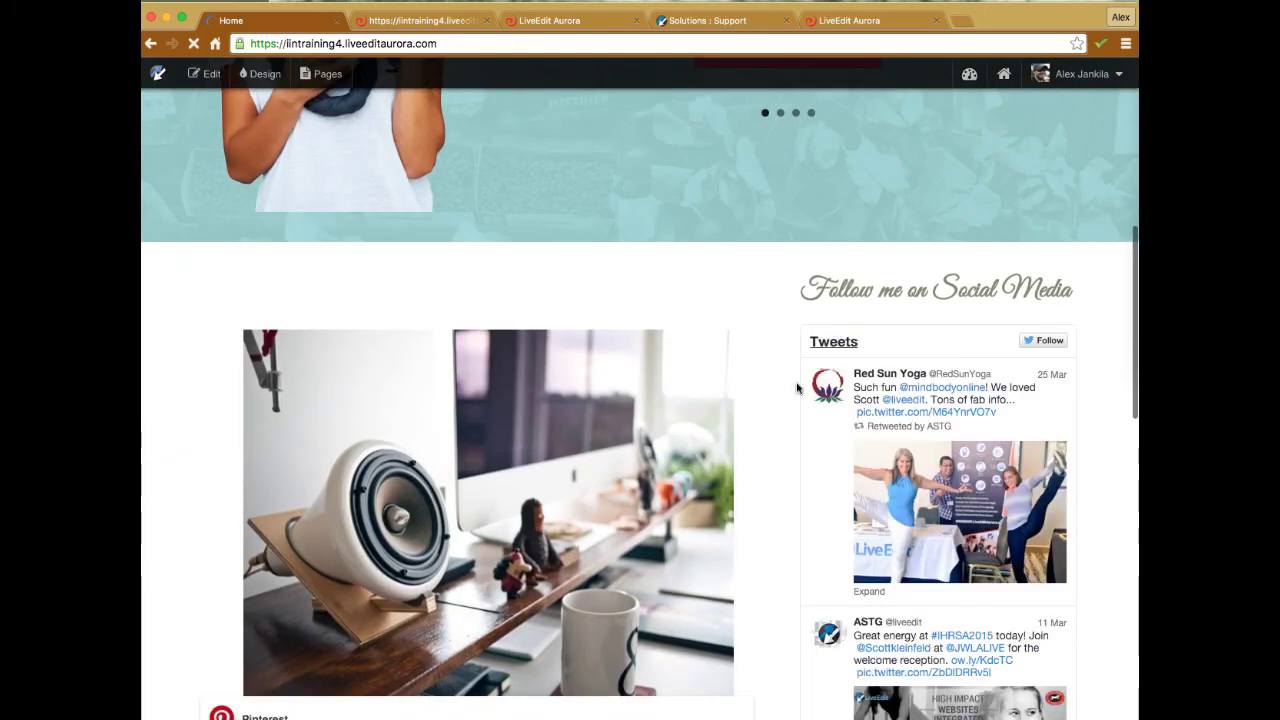
scroll(751, 434, down, 10)
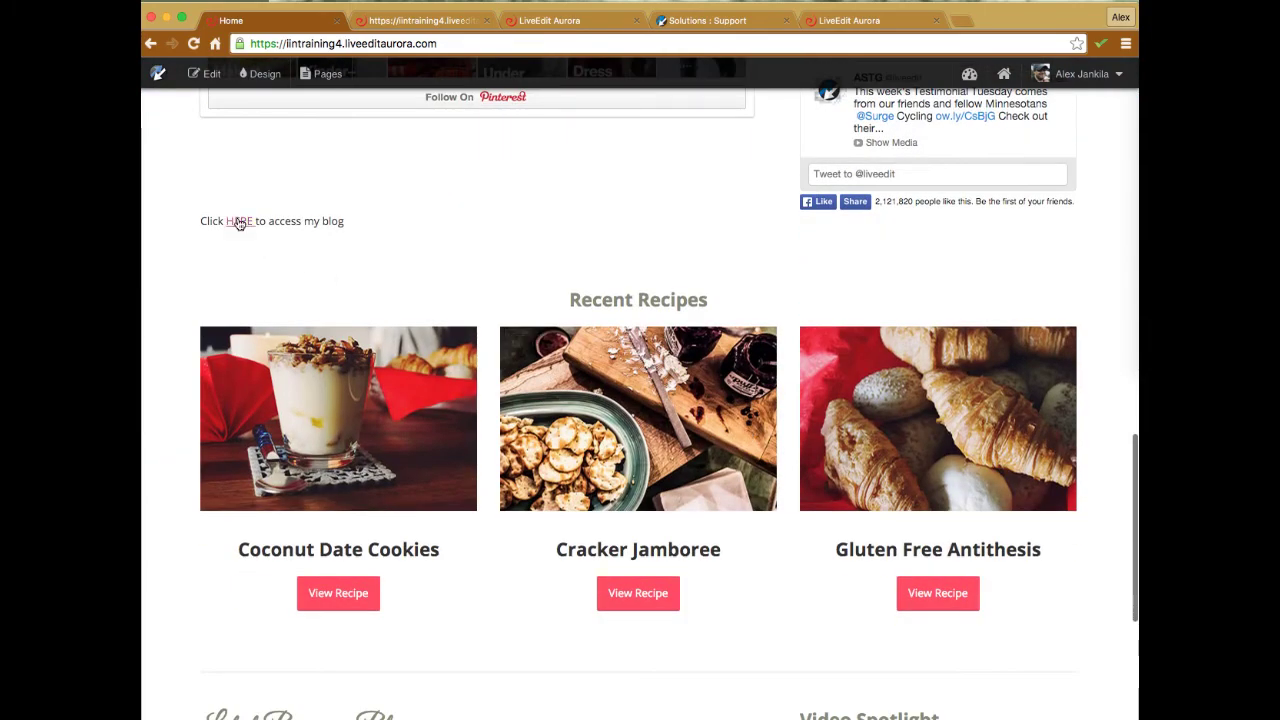
scroll(660, 263, up, 2)
scroll(659, 264, up, 10)
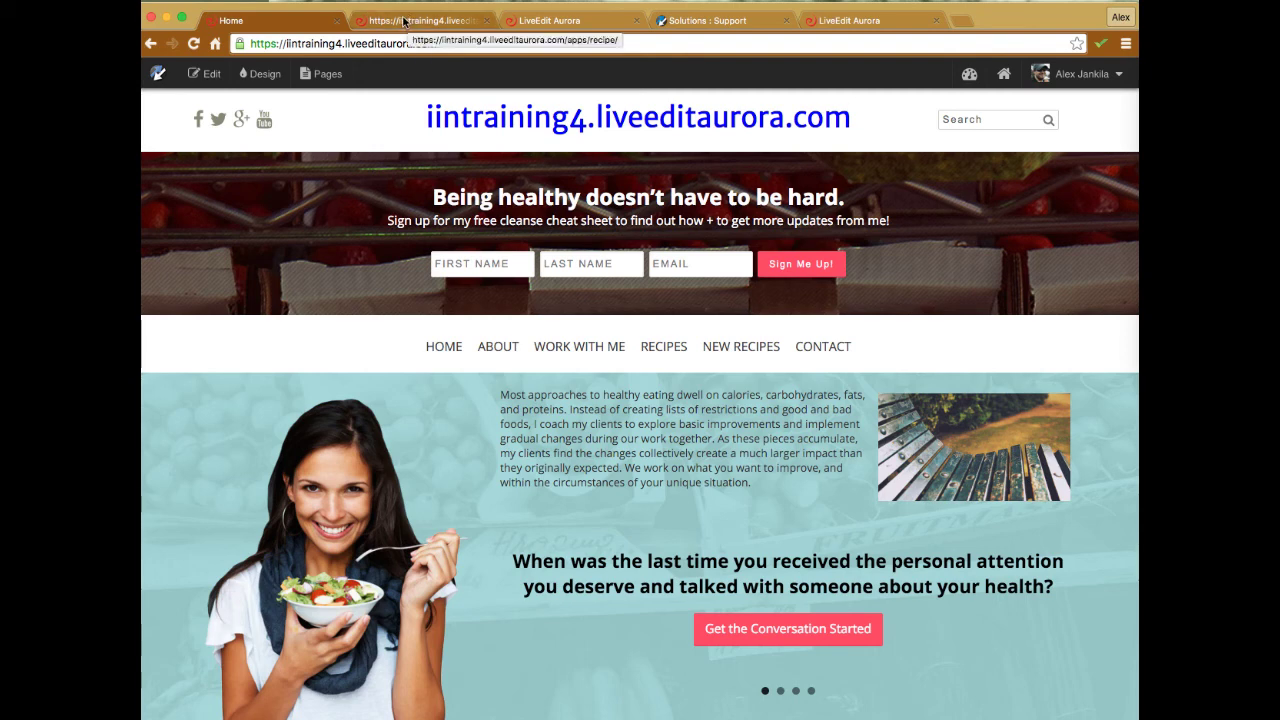
Close the account settings, support, other LiveEdit Aurora and recipe app browser tabs, keeping only the home page
click(872, 20)
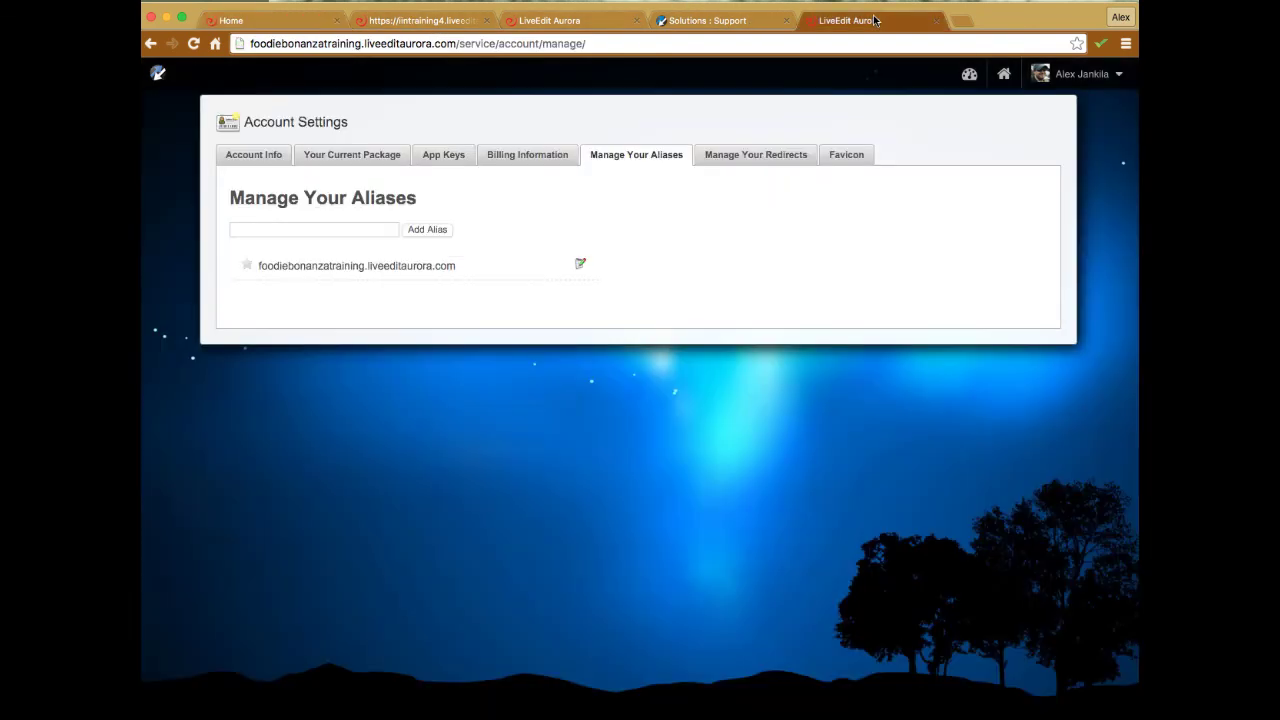
click(937, 20)
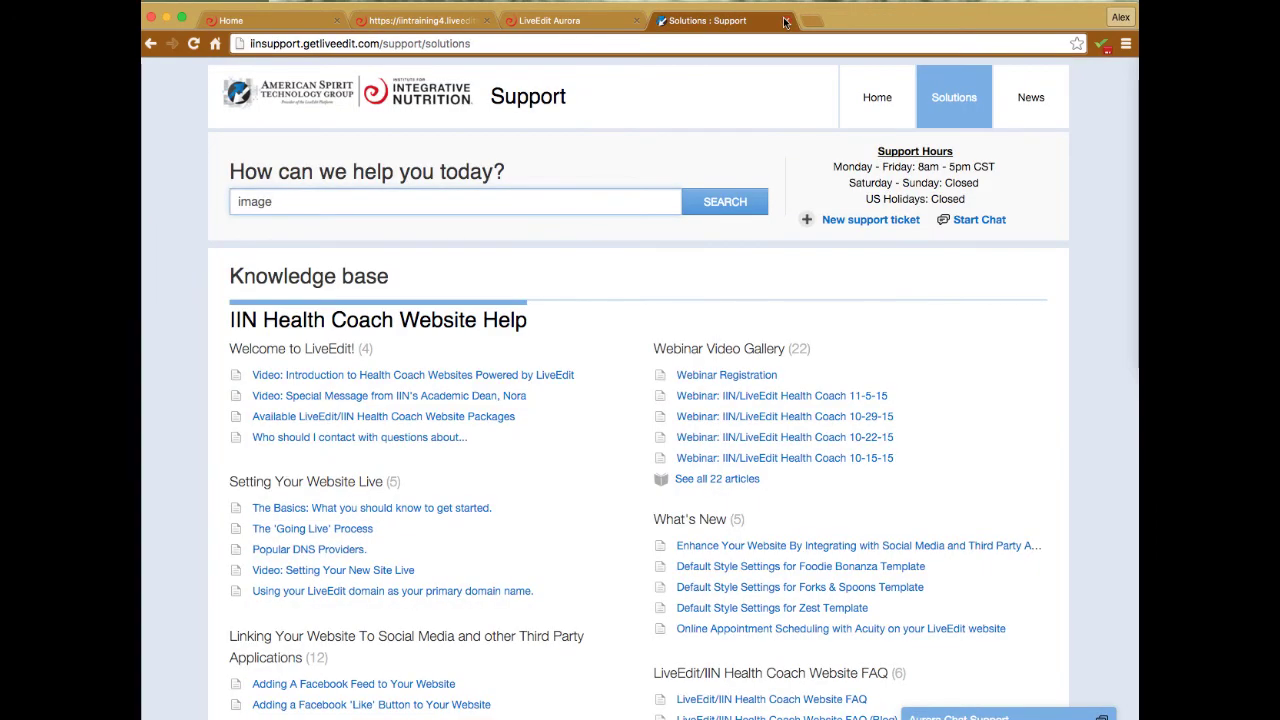
click(786, 20)
click(636, 21)
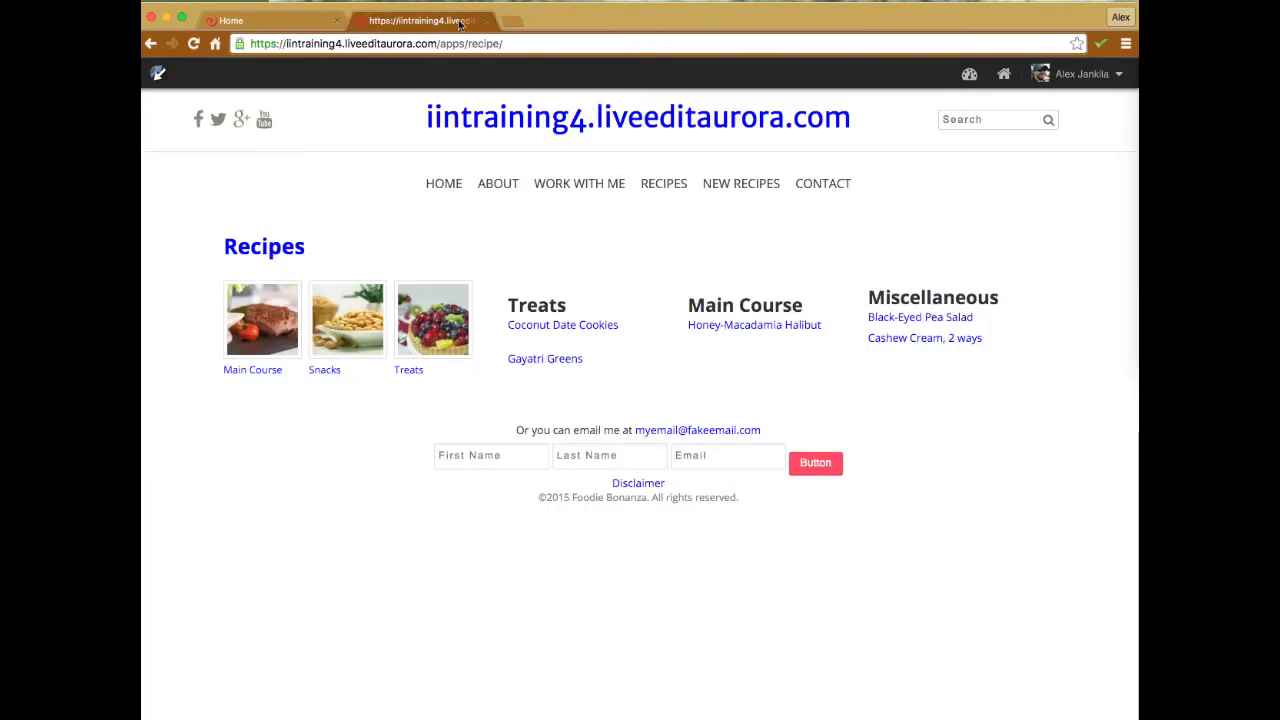
click(487, 21)
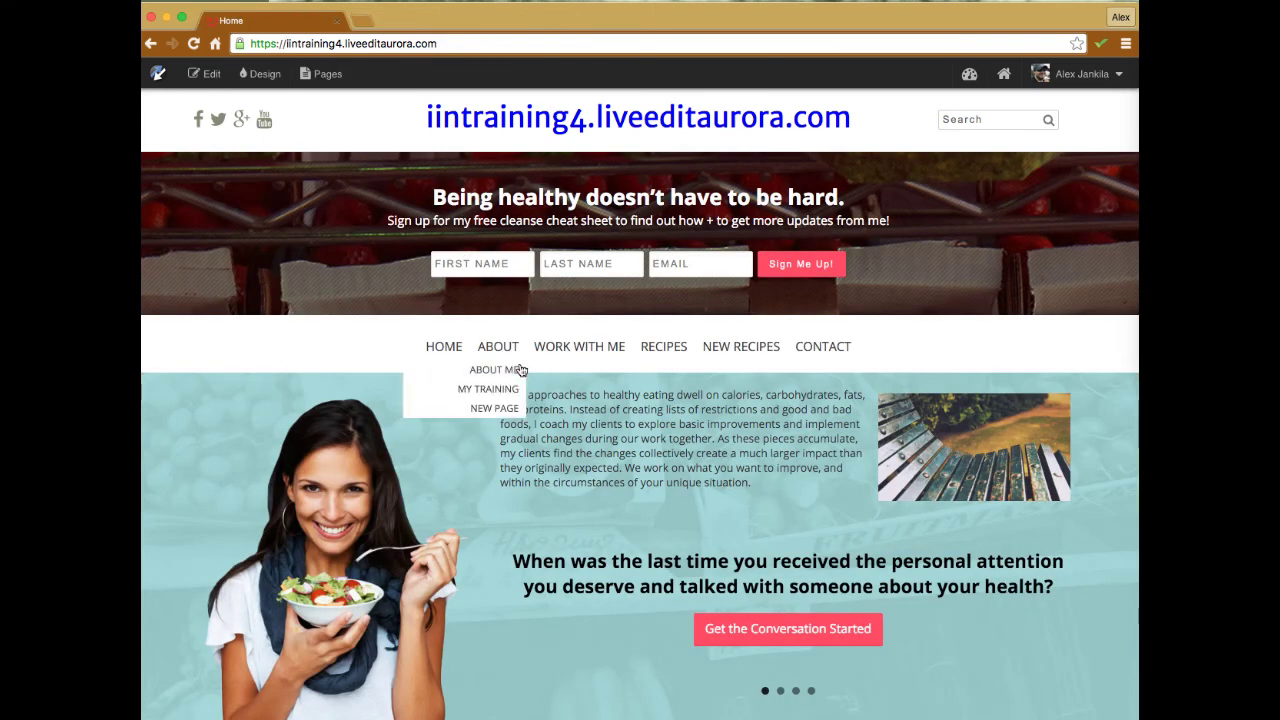
Look at the site's page manager, close it, and open the New page listed under New Recipes
click(337, 84)
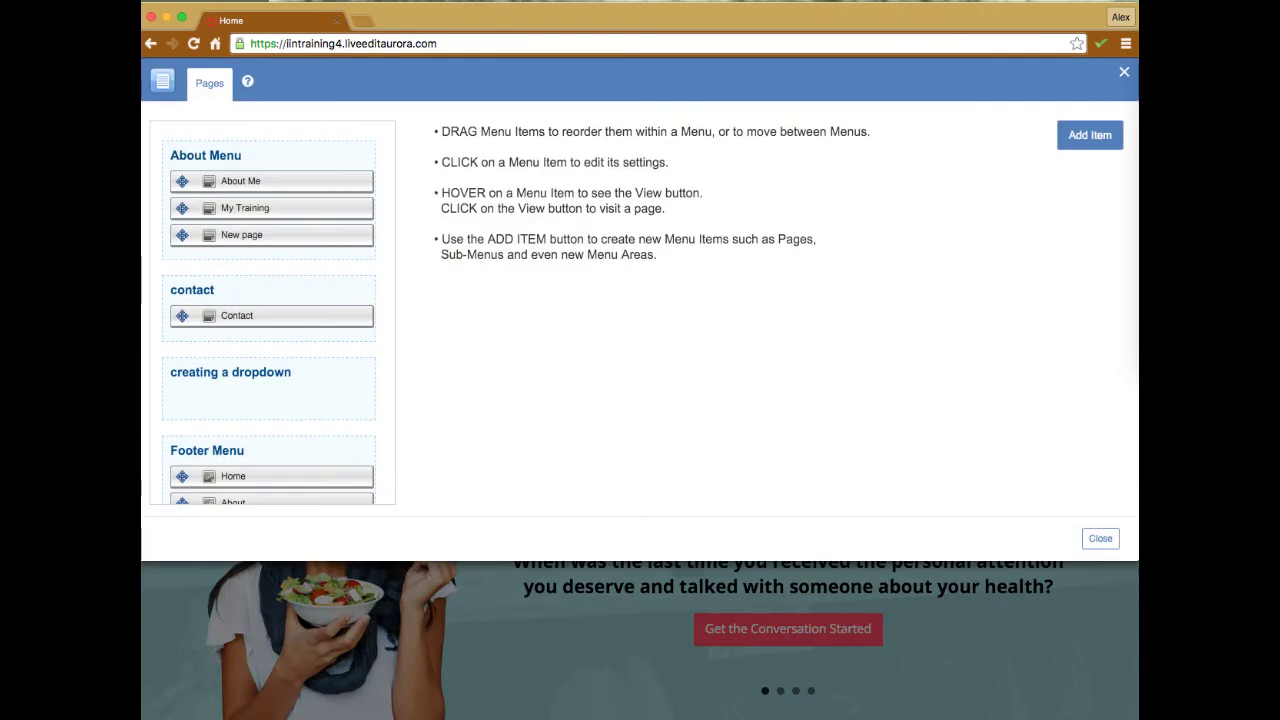
click(1124, 72)
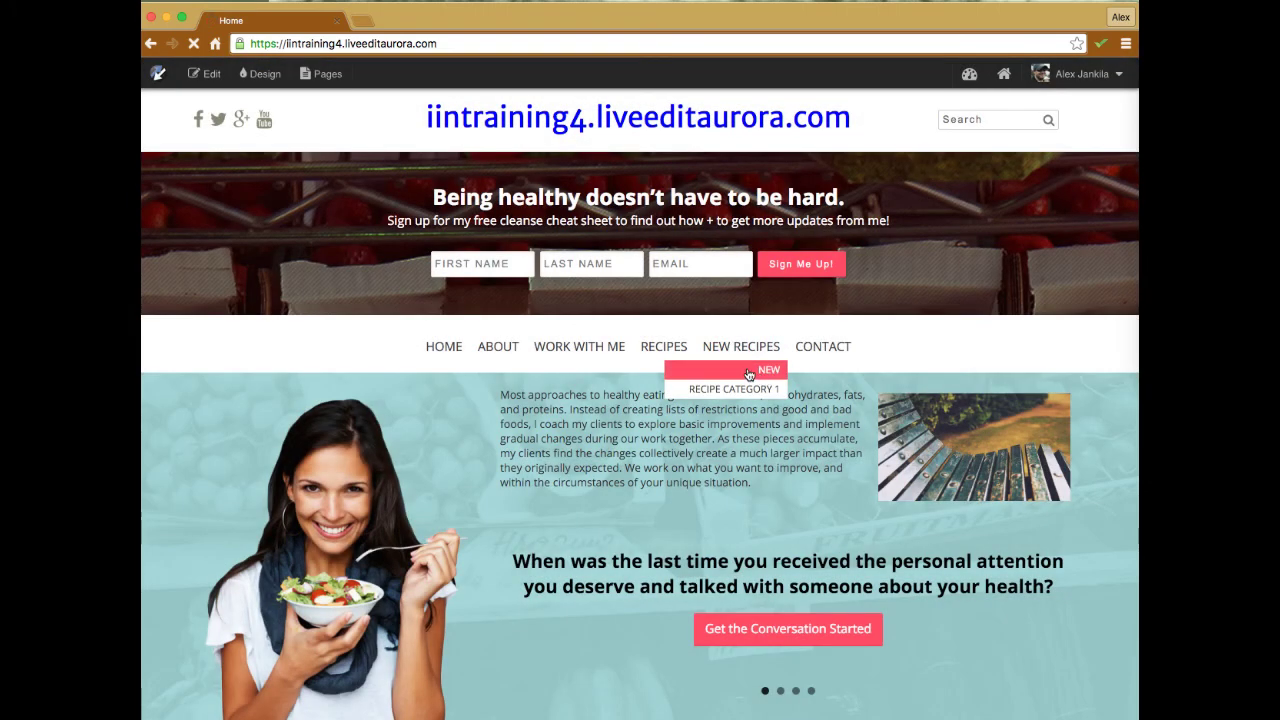
click(748, 370)
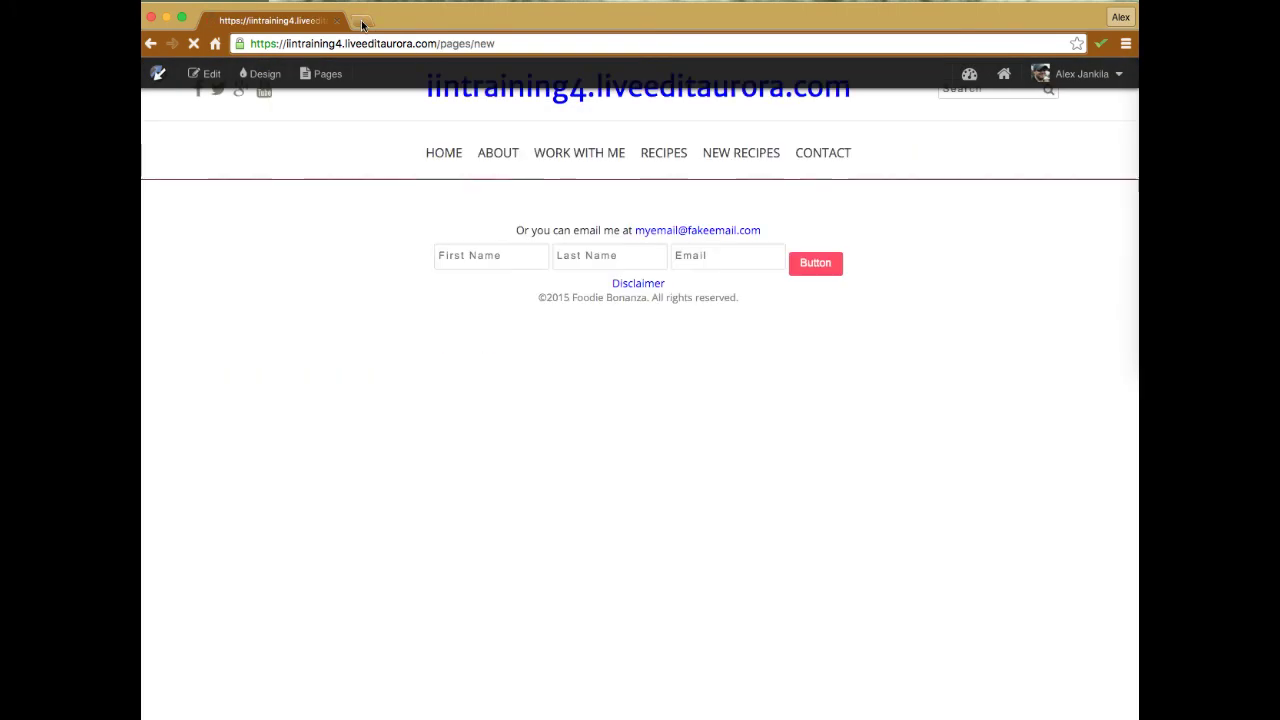
Open the bookmarked Zest Training site from the IIN test sites in a new browser tab
click(362, 21)
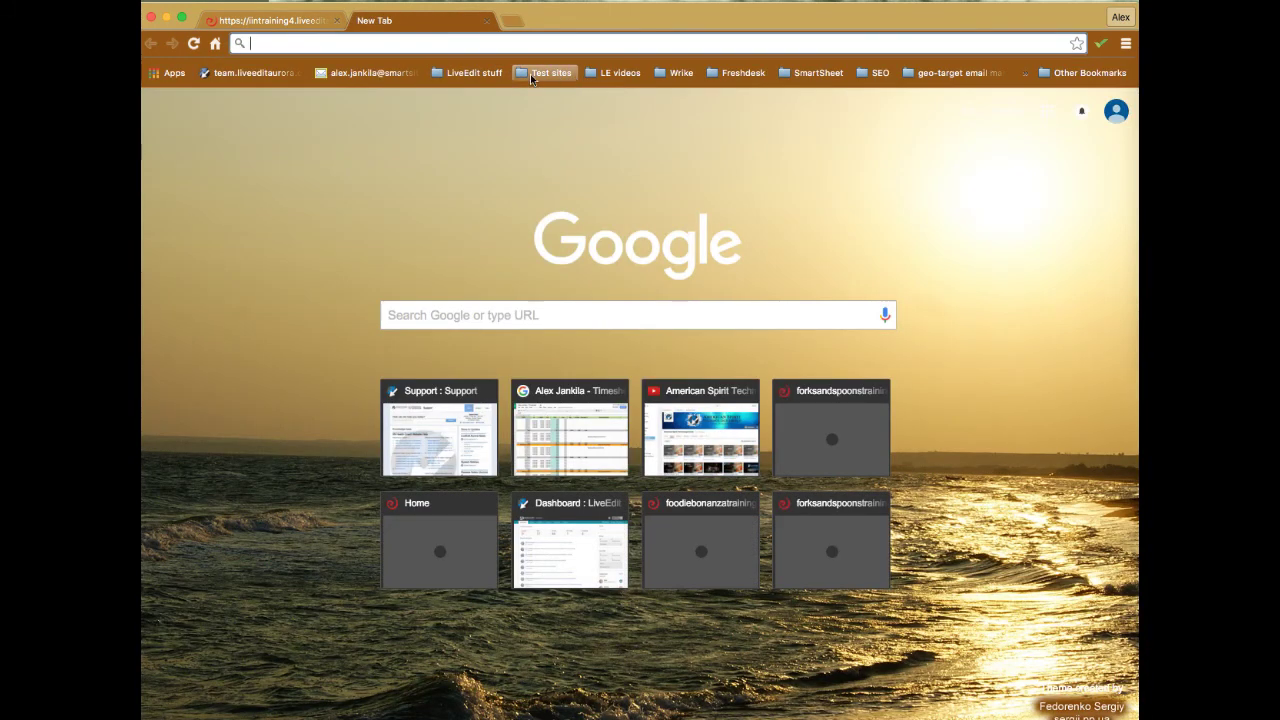
click(530, 74)
mouse_move(545, 92)
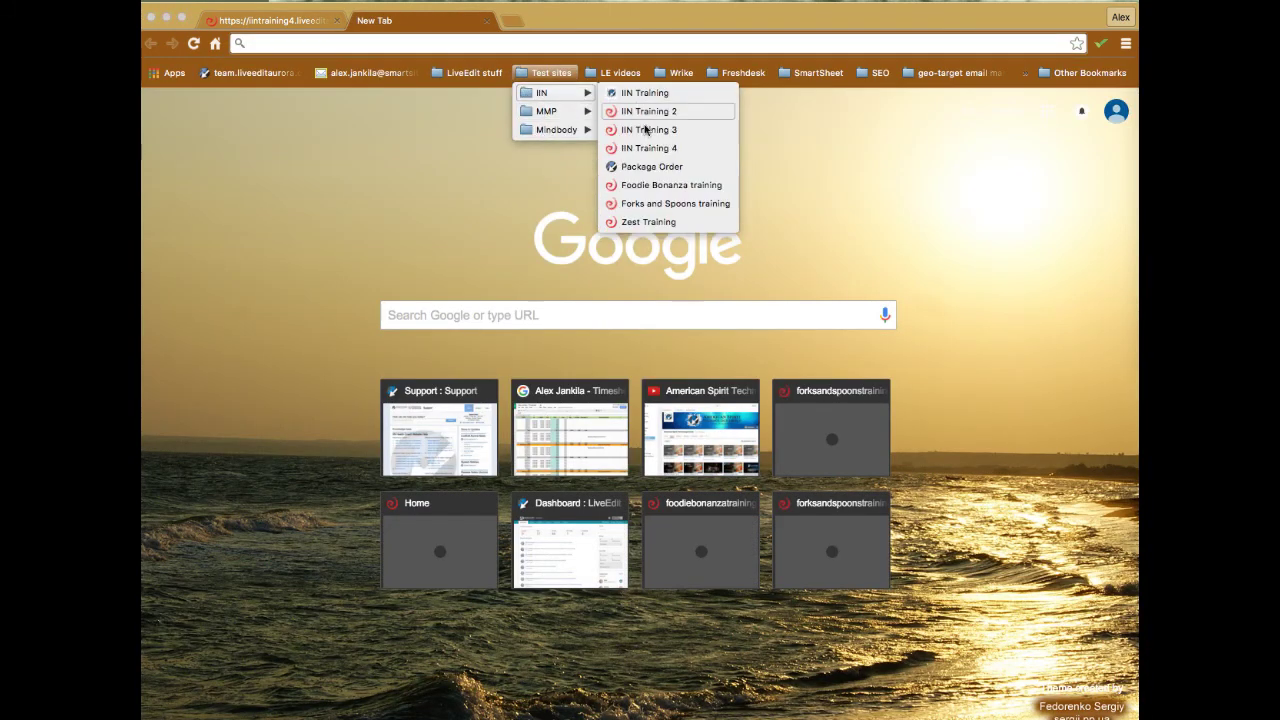
click(630, 221)
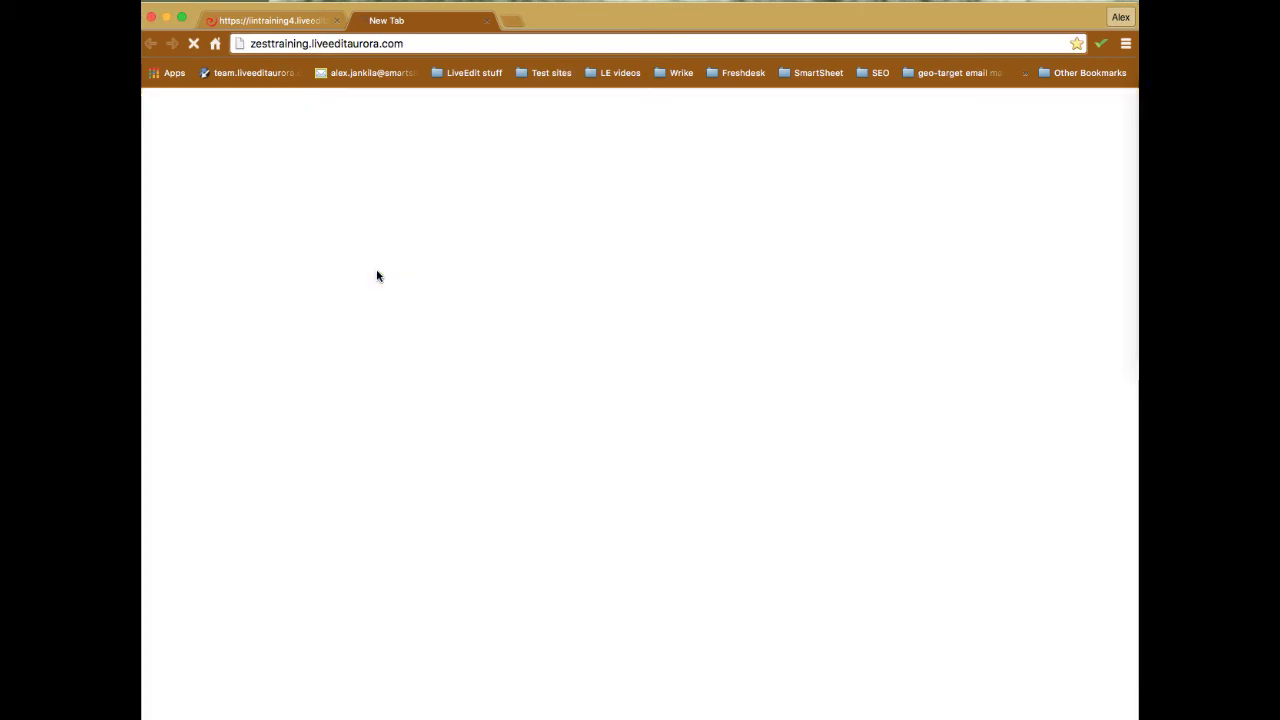
Log in to the Zest training site through its zesttraining.liveeditaurora.com/login address
click(424, 45)
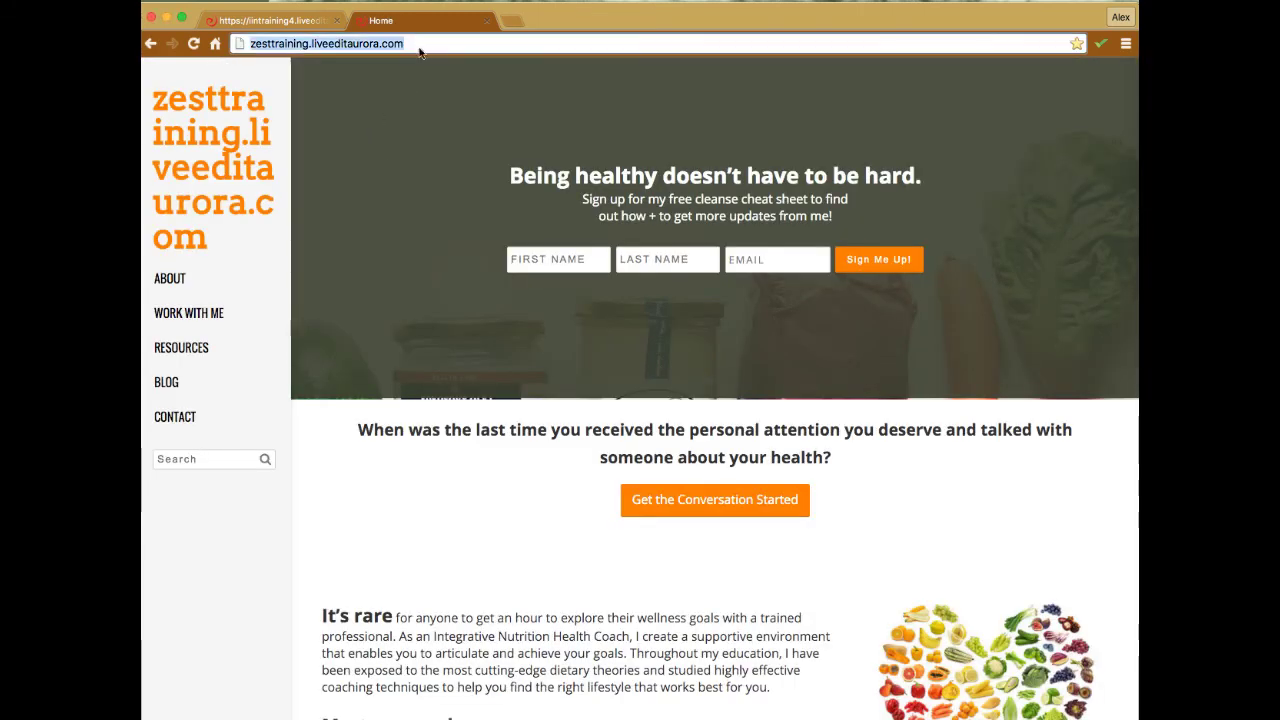
click(428, 44)
text(/login)
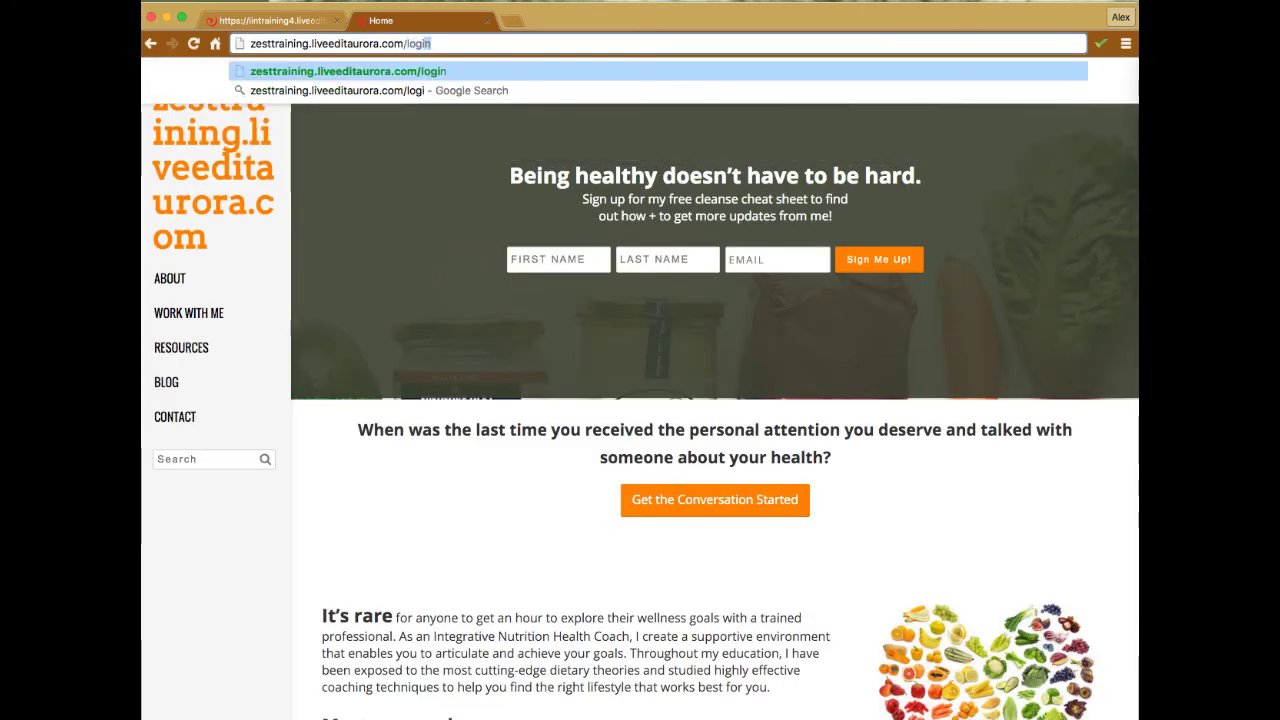
key(Return)
click(666, 173)
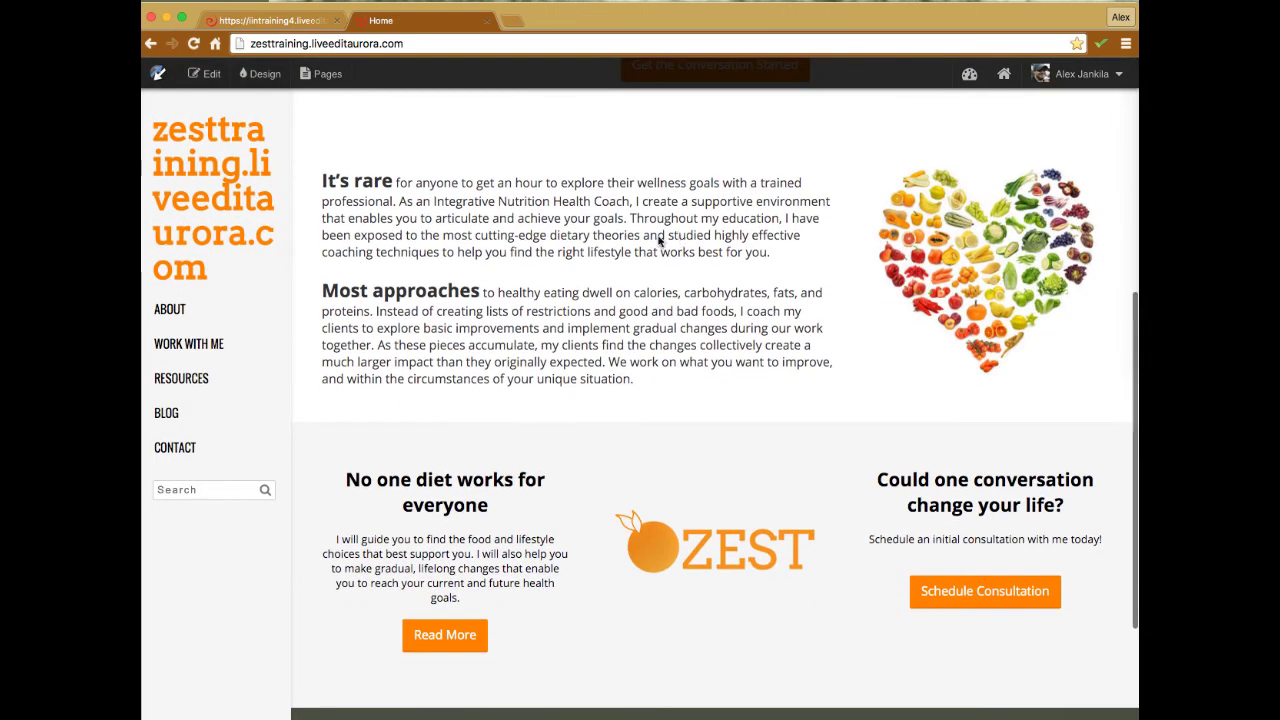
Copy the "It's rare" and "Most approaches" paragraphs from the Zest home page and return to the iintraining4 new page
drag(355, 192, 688, 393)
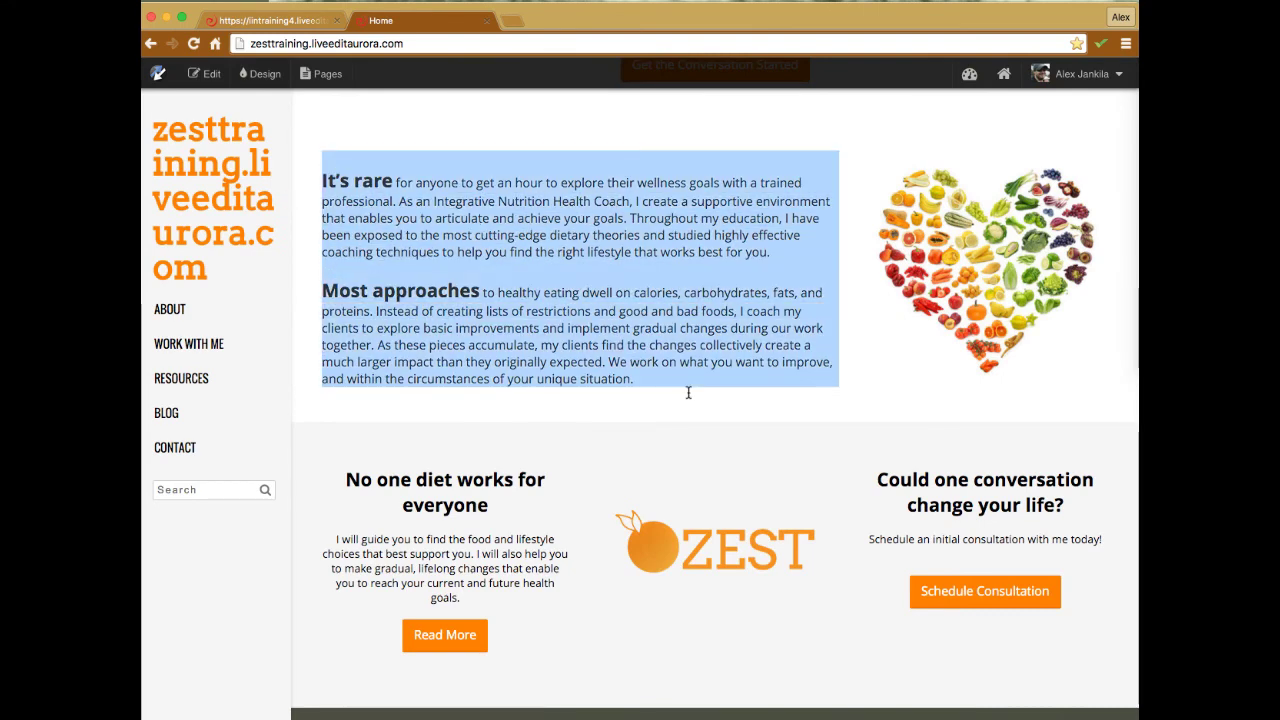
right_click(588, 279)
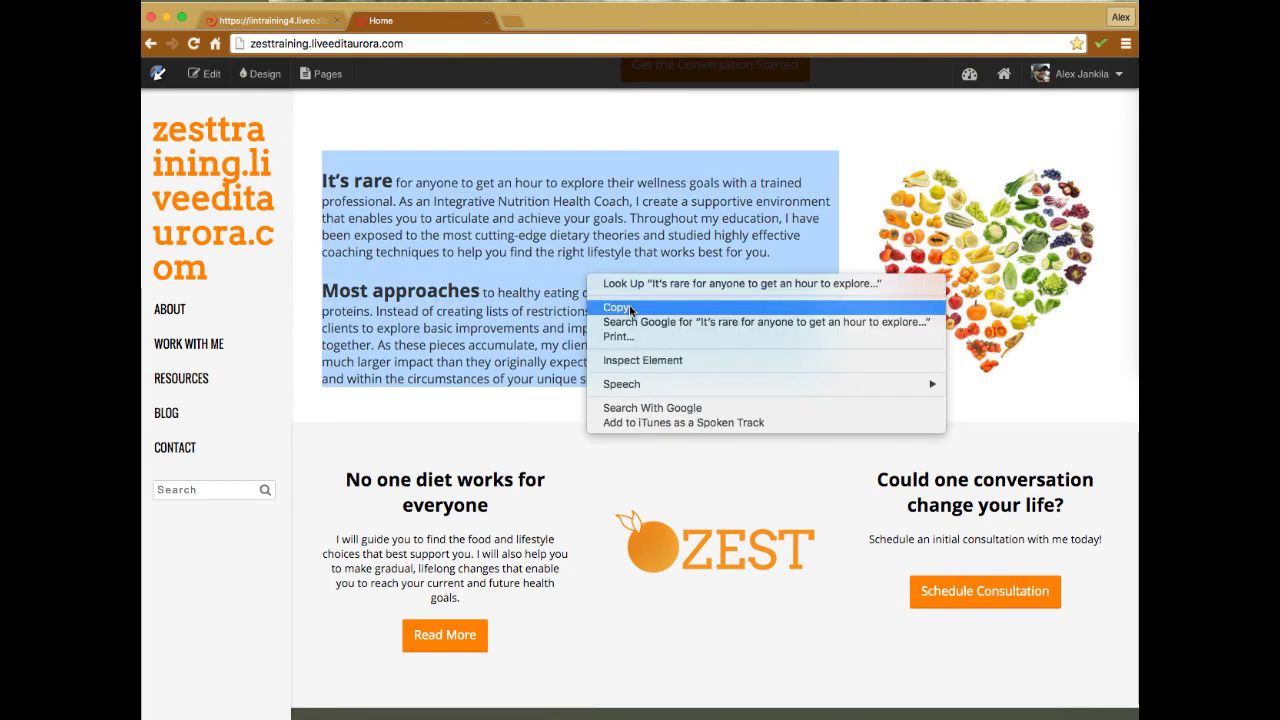
click(630, 308)
click(270, 20)
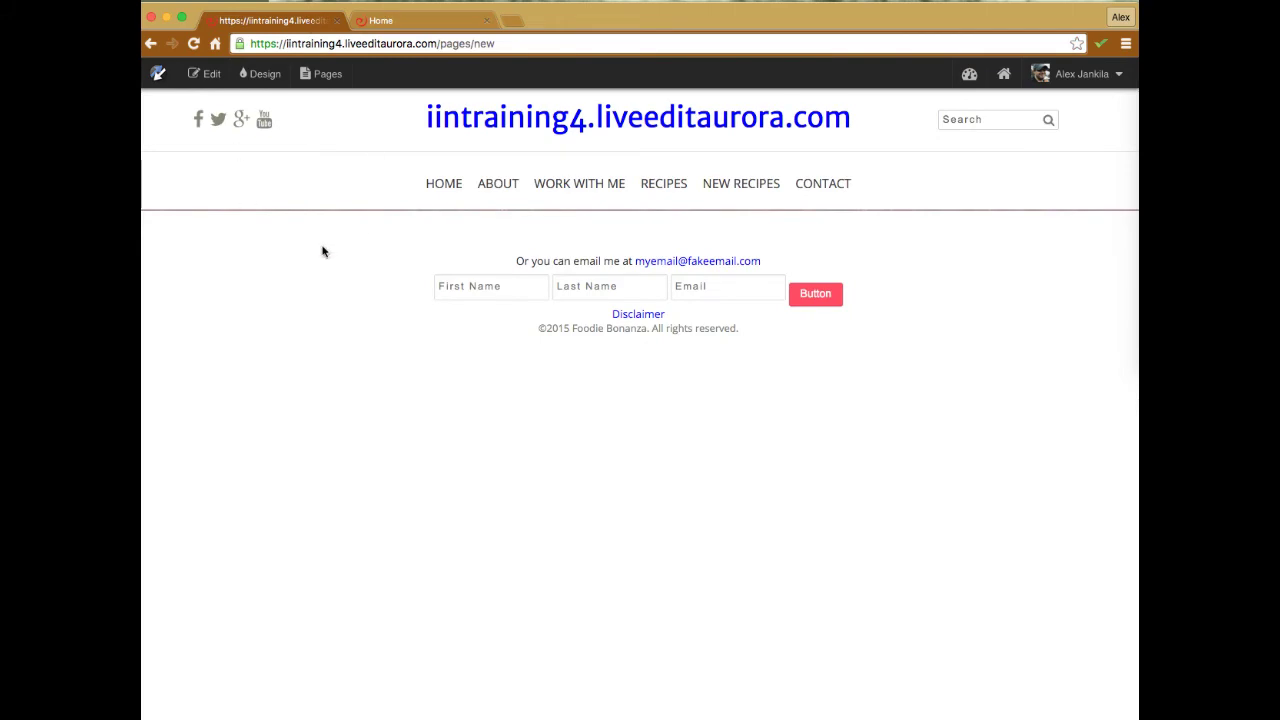
Put the new page into edit mode and add a Text element to the PageHeader area of Section 1
click(205, 76)
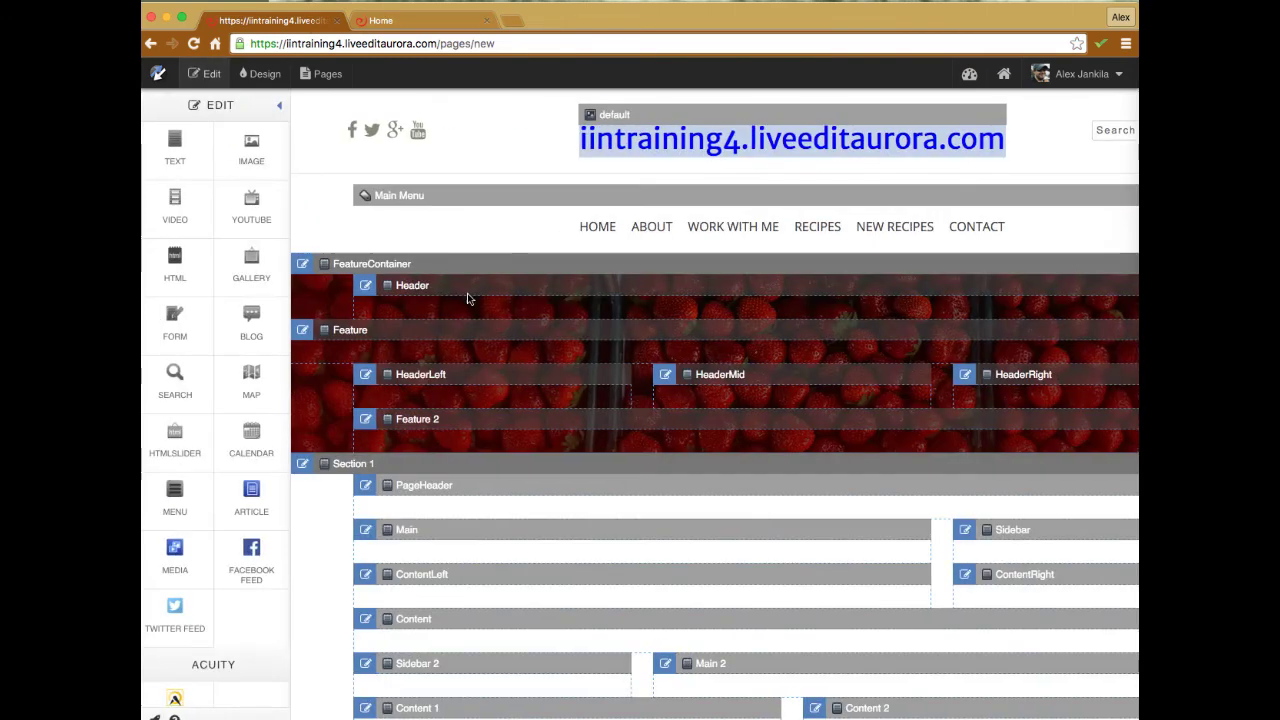
scroll(467, 298, down, 5)
drag(175, 148, 399, 298)
Paste the copied Zest paragraphs into the empty text editor, and undo the paste
right_click(283, 213)
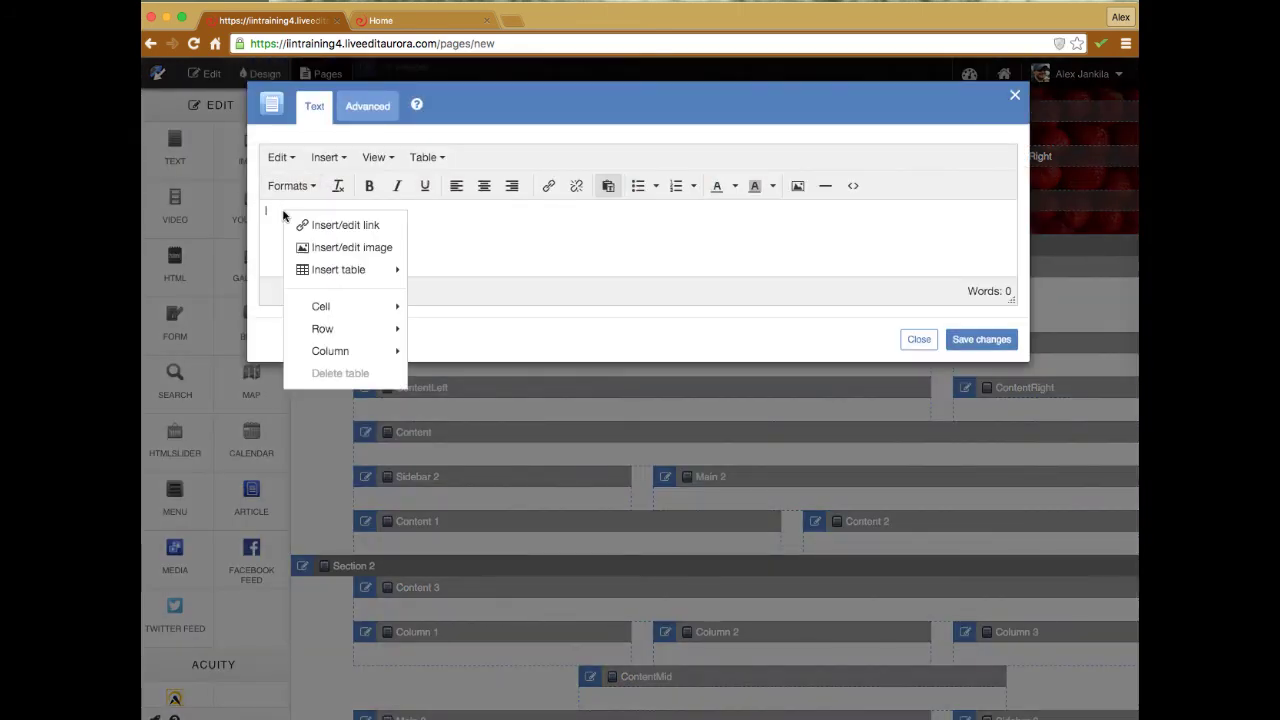
click(474, 220)
right_click(328, 218)
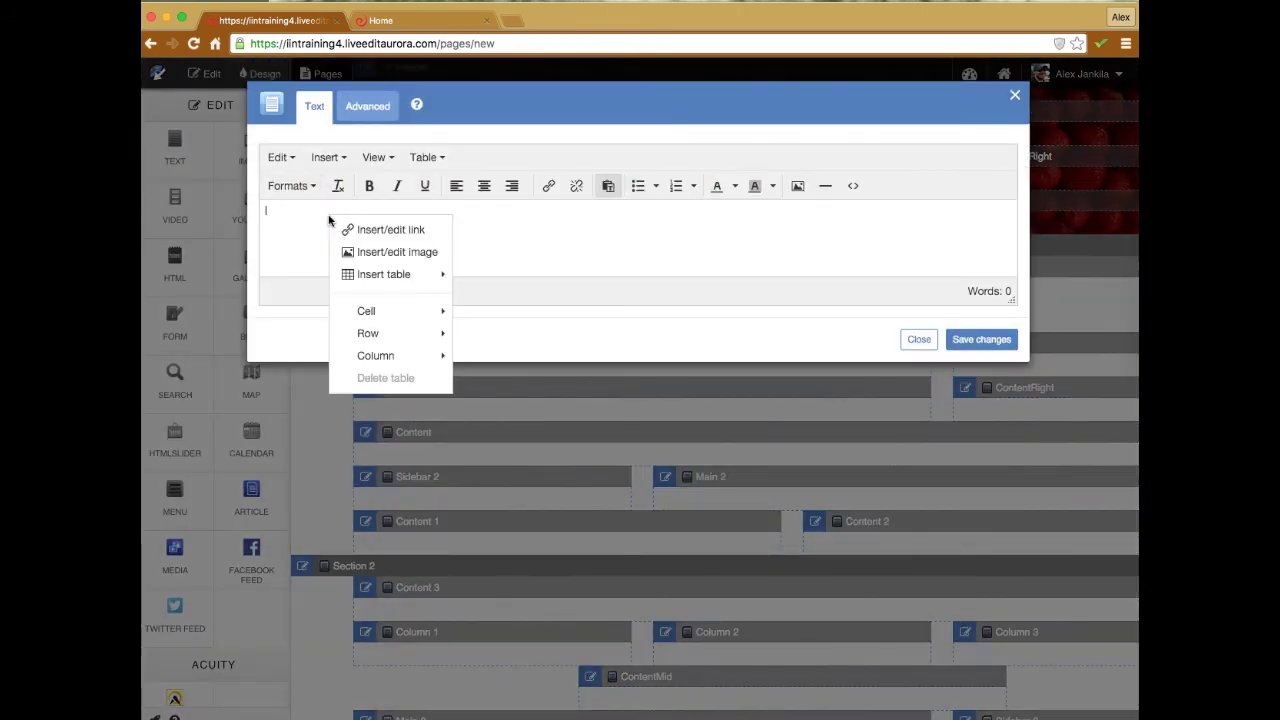
click(291, 211)
click(293, 161)
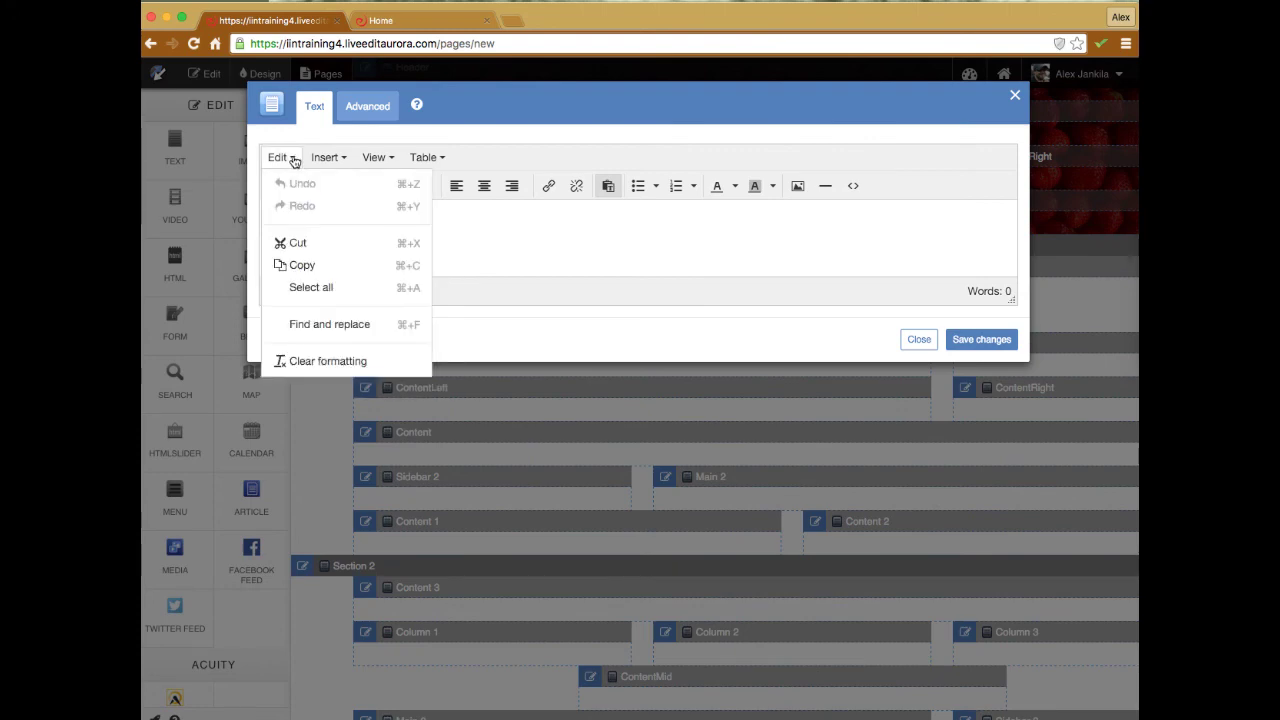
click(500, 208)
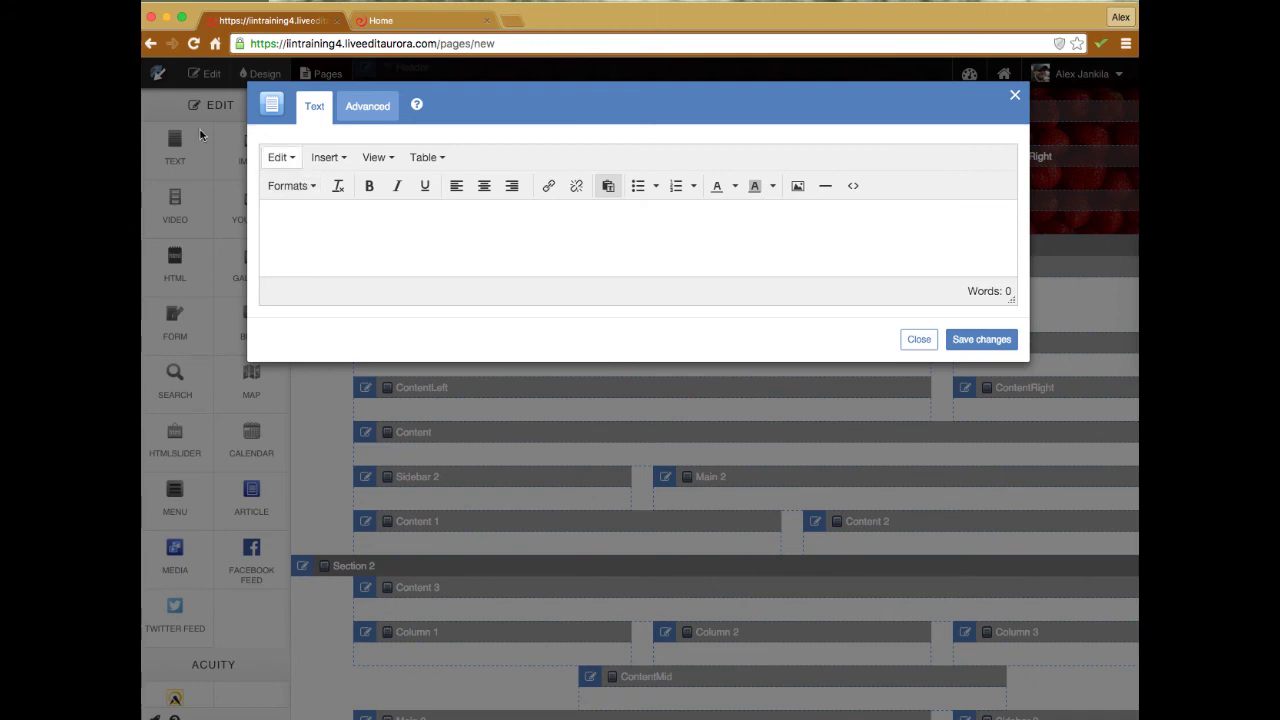
key(super+v)
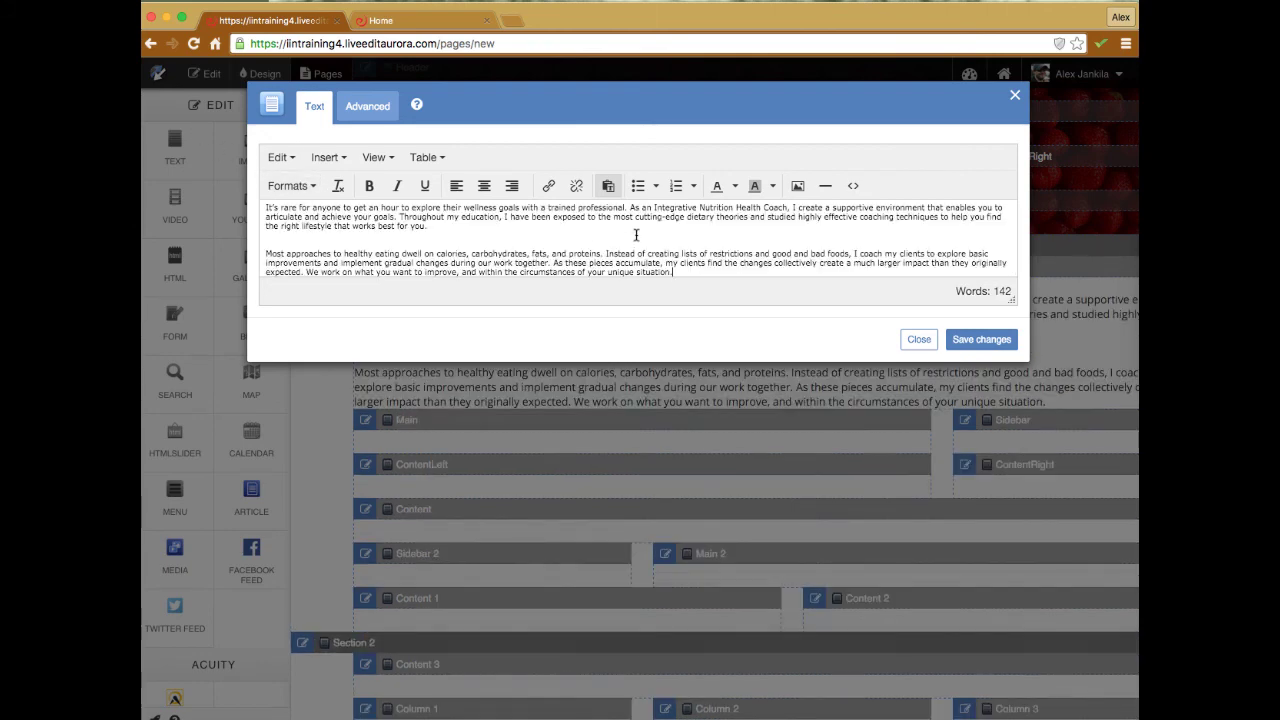
scroll(636, 235, up, 1)
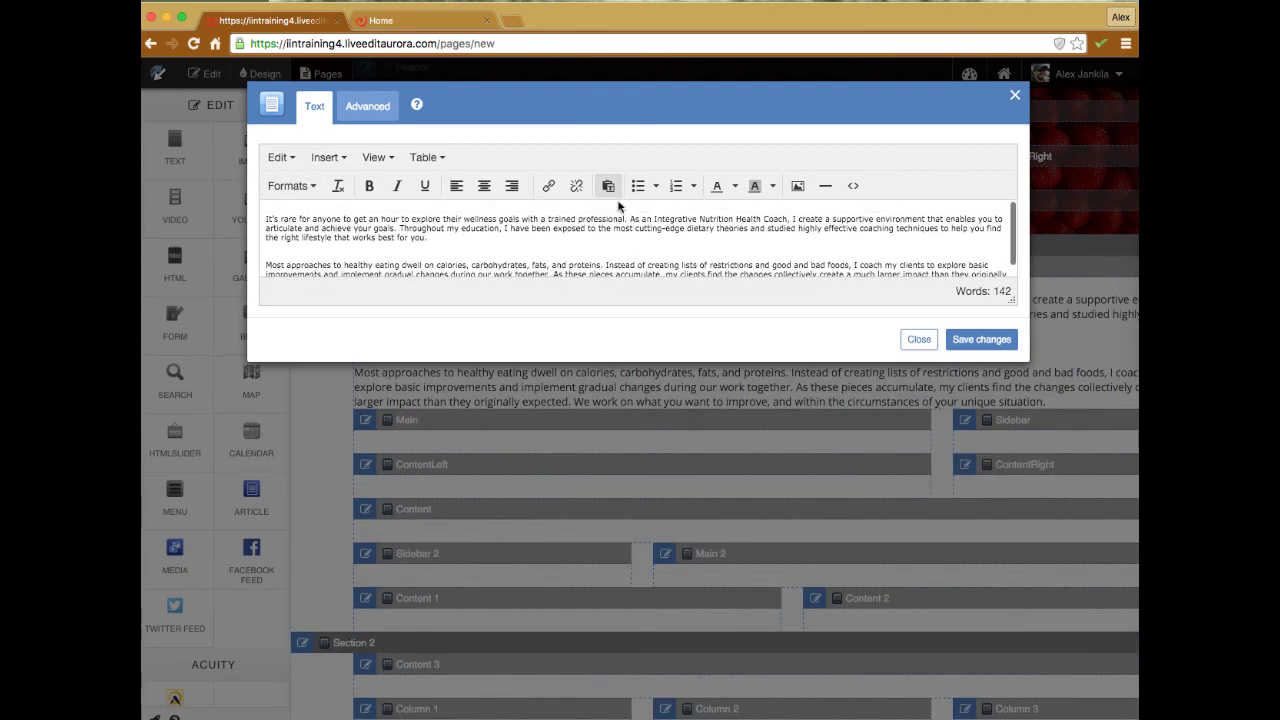
click(284, 161)
click(284, 181)
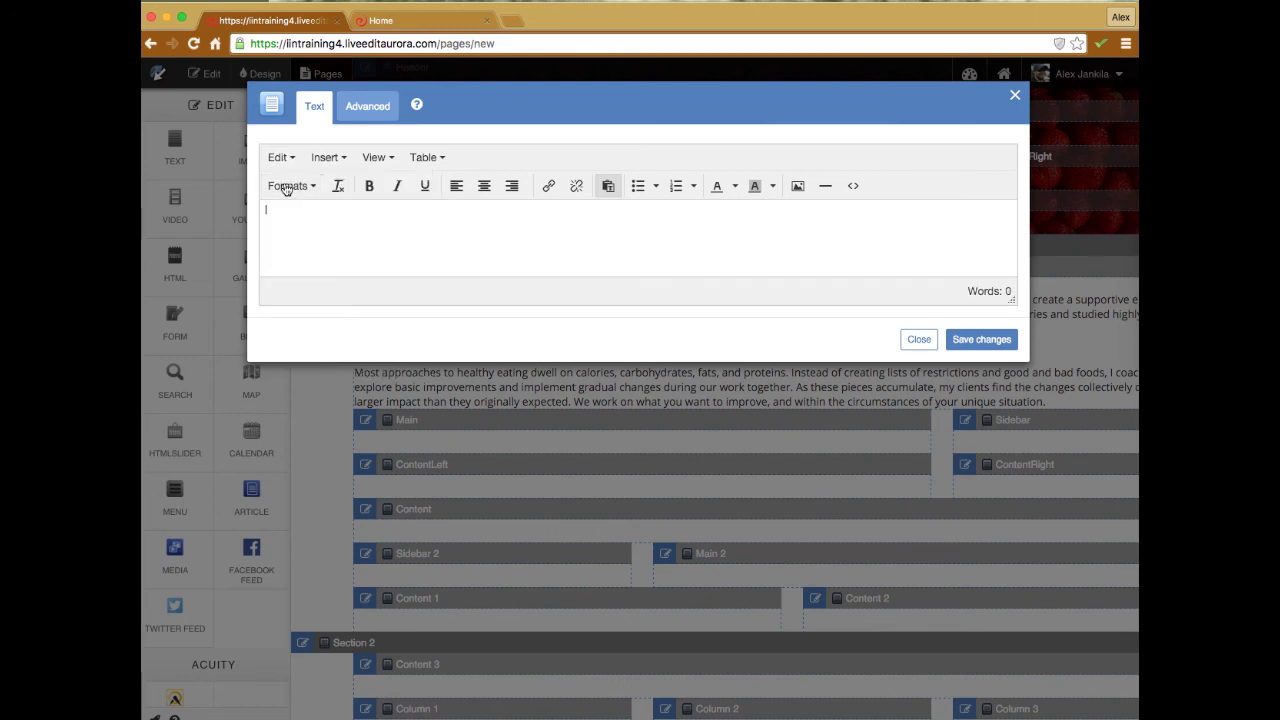
Paste the paragraphs again as plain text, enlarge the editing area, and check the Zest original
click(607, 189)
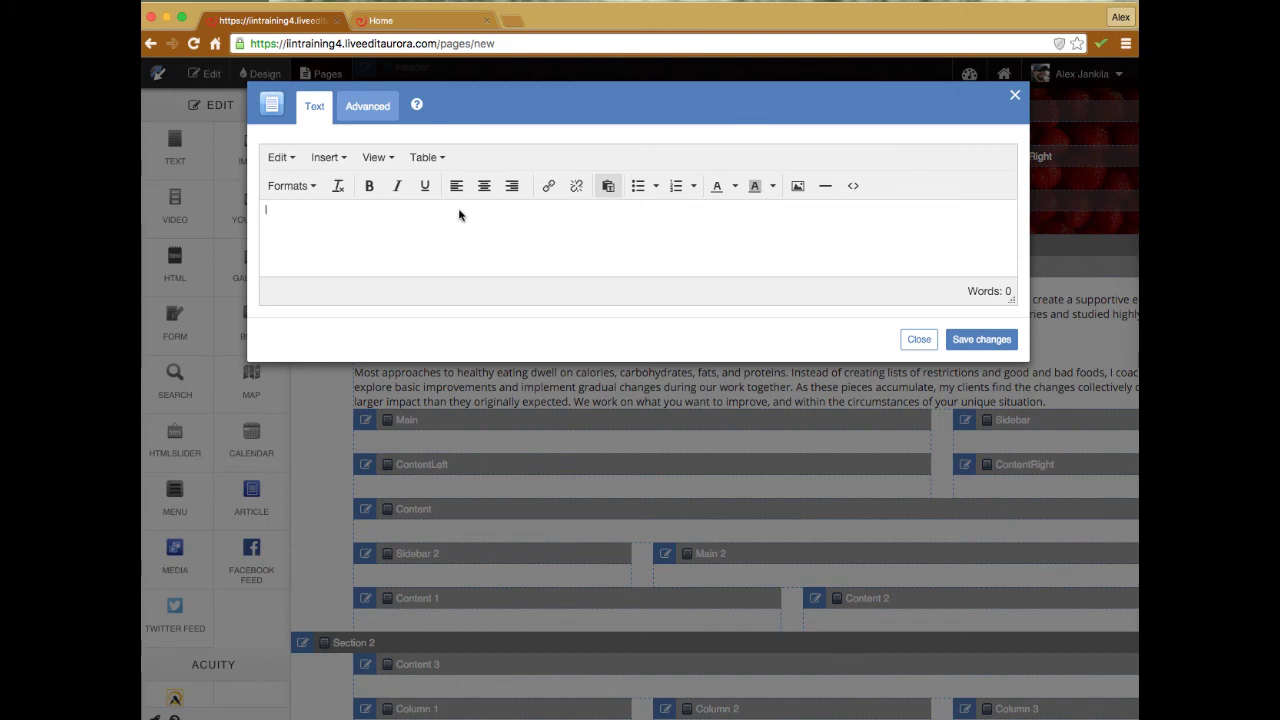
key(ctrl+v)
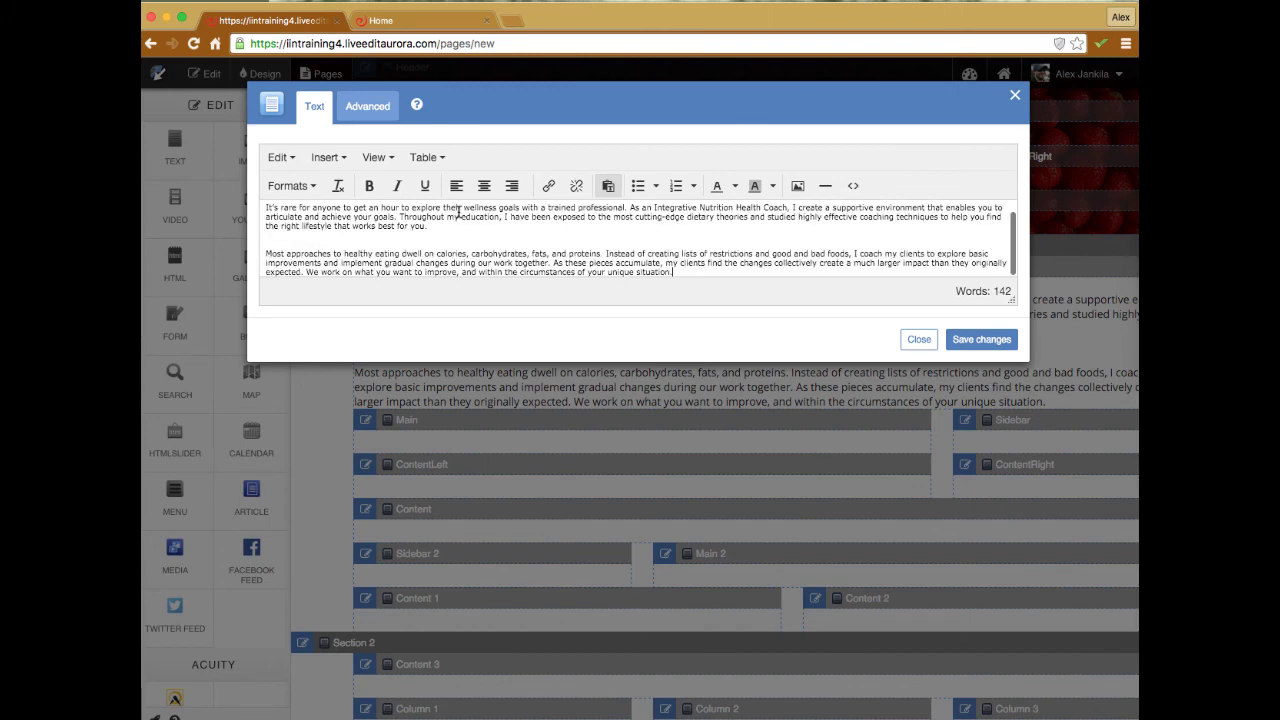
drag(1011, 300, 1007, 583)
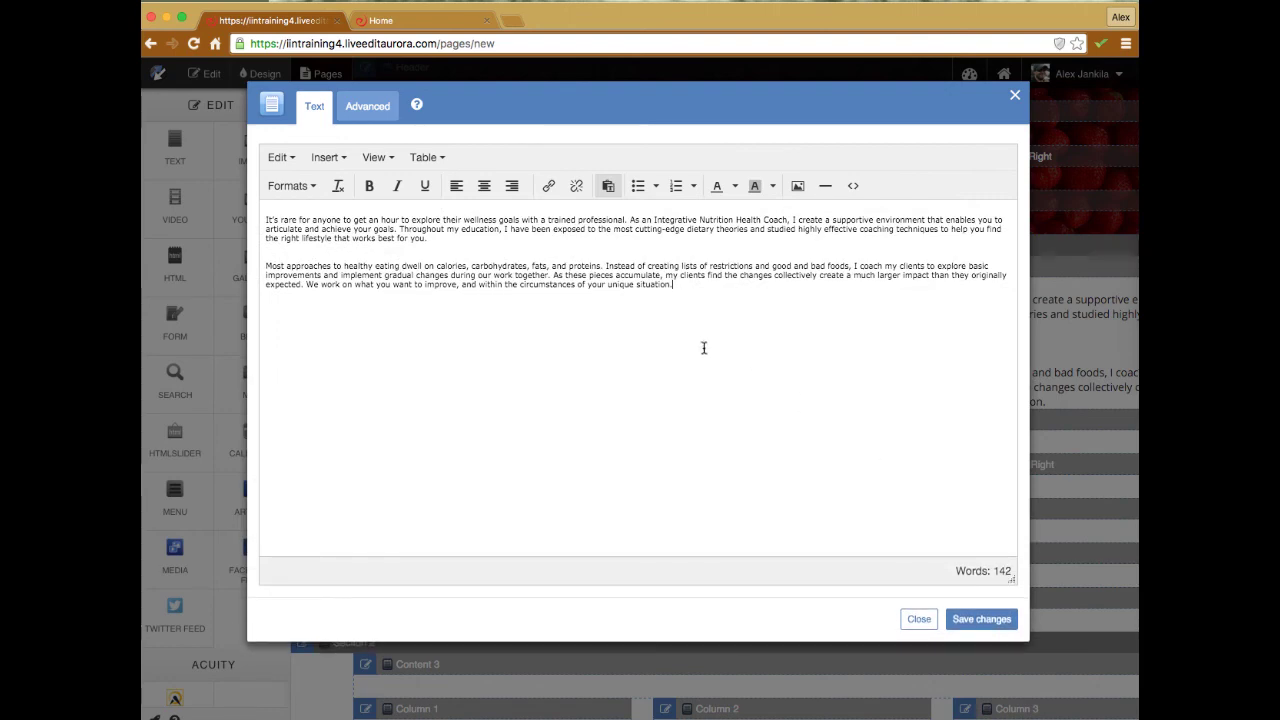
click(427, 24)
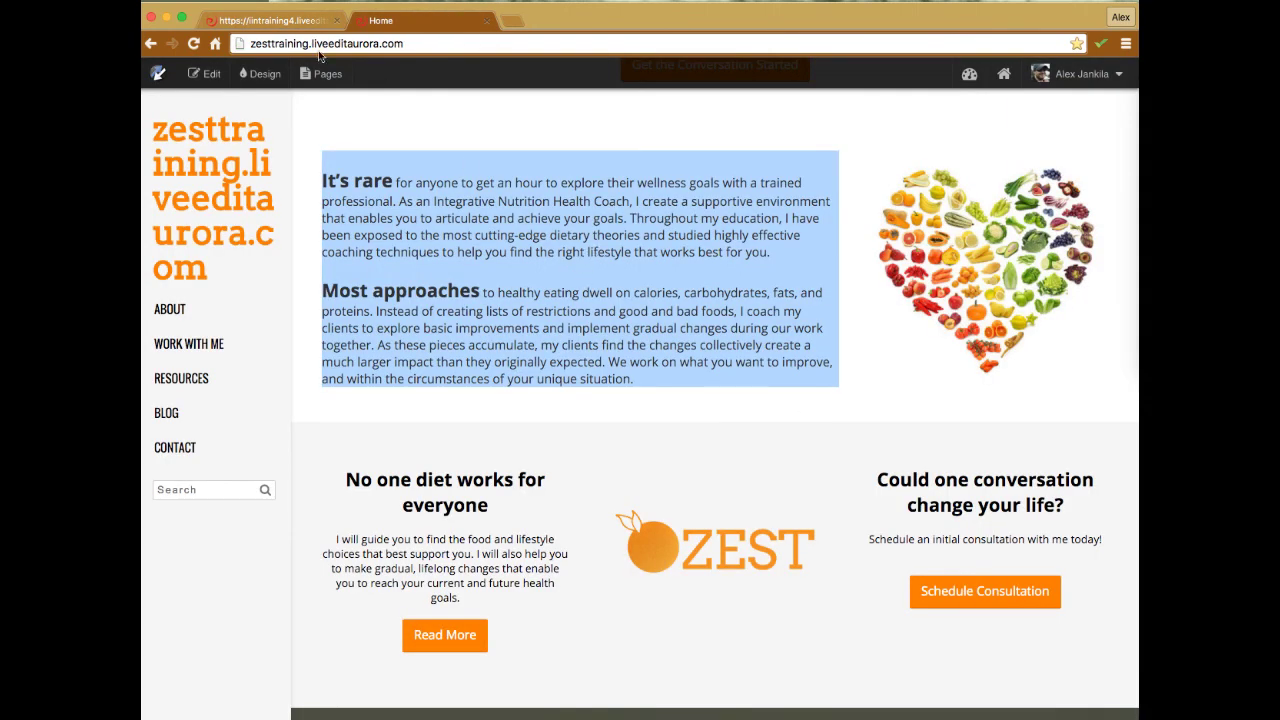
click(270, 28)
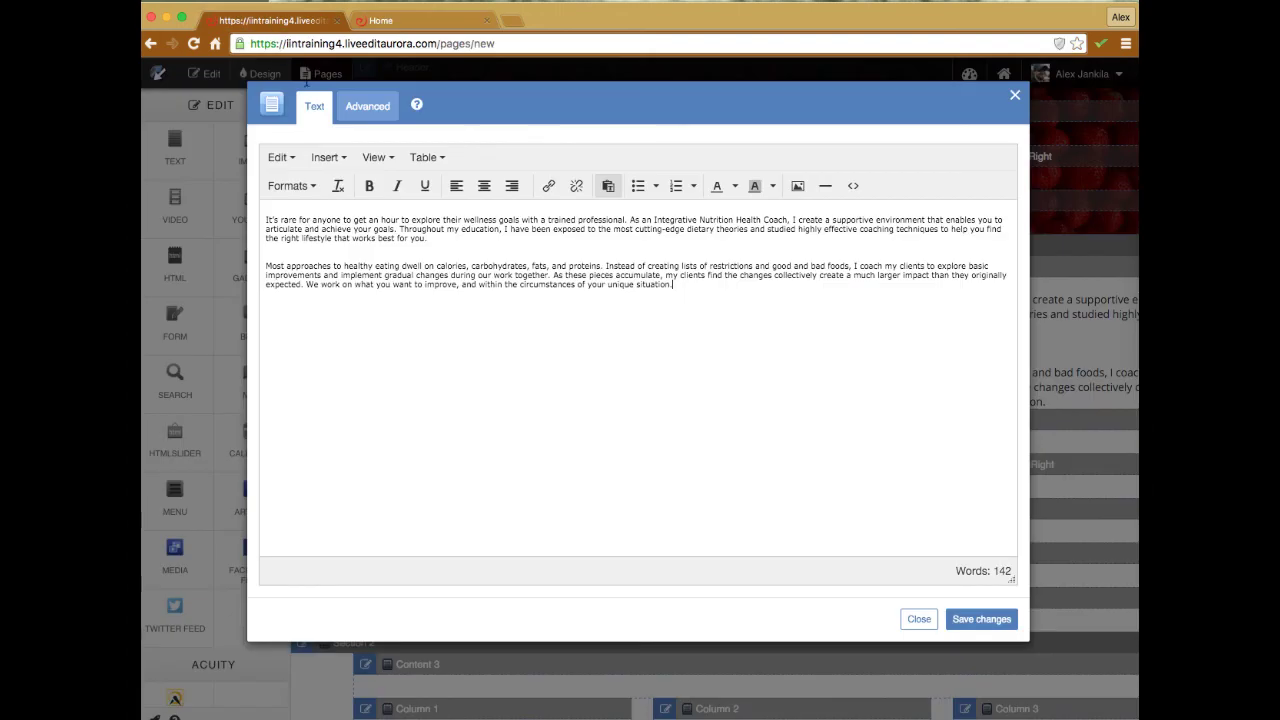
Clear the plain-text paste and paste the Zest paragraphs with their formatting, with plain-text pasting turned off
click(278, 157)
click(304, 186)
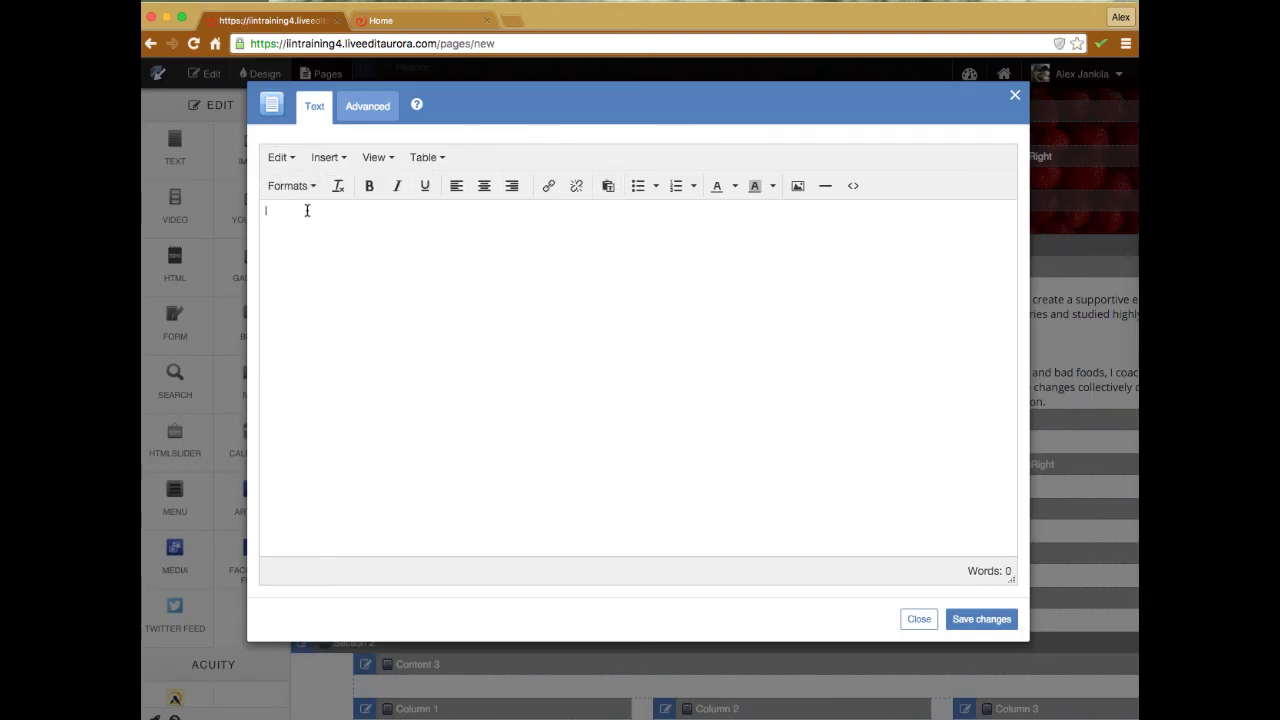
key(super+v)
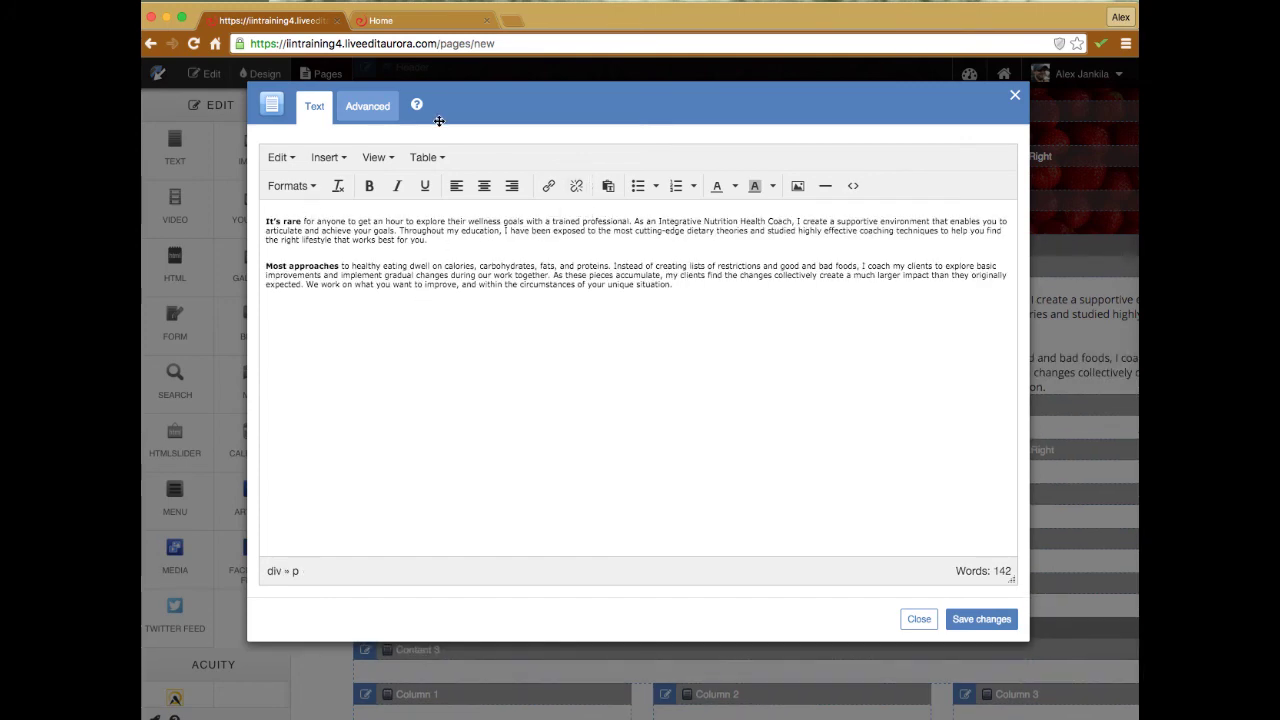
Compare the pasted paragraphs with the Zest home page text, examining the styling of the "It's rare" opening words
click(385, 20)
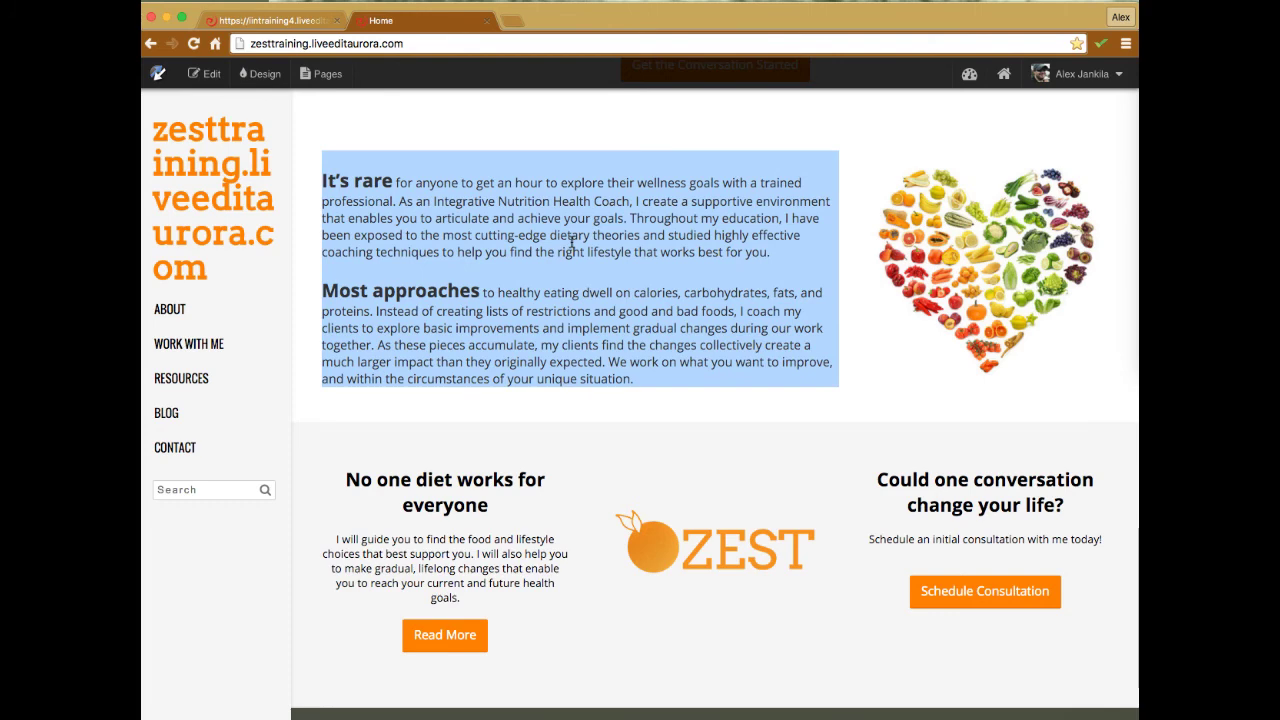
click(286, 24)
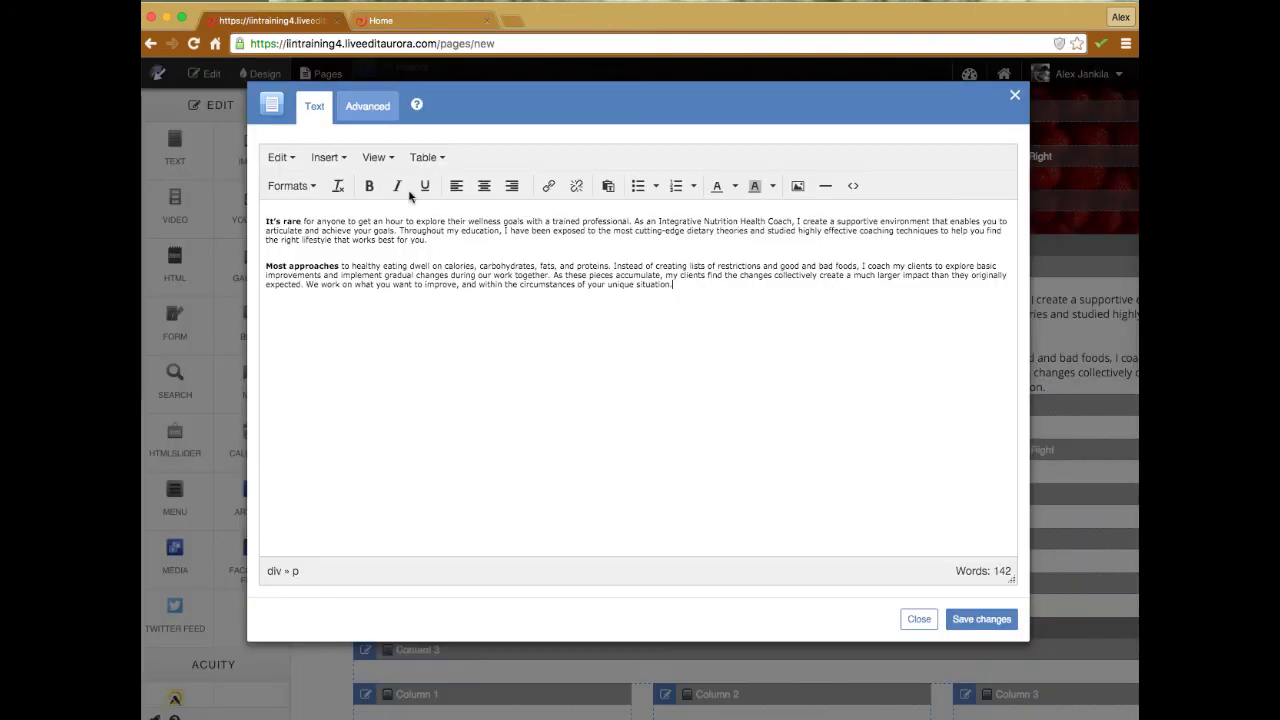
drag(505, 113, 514, 152)
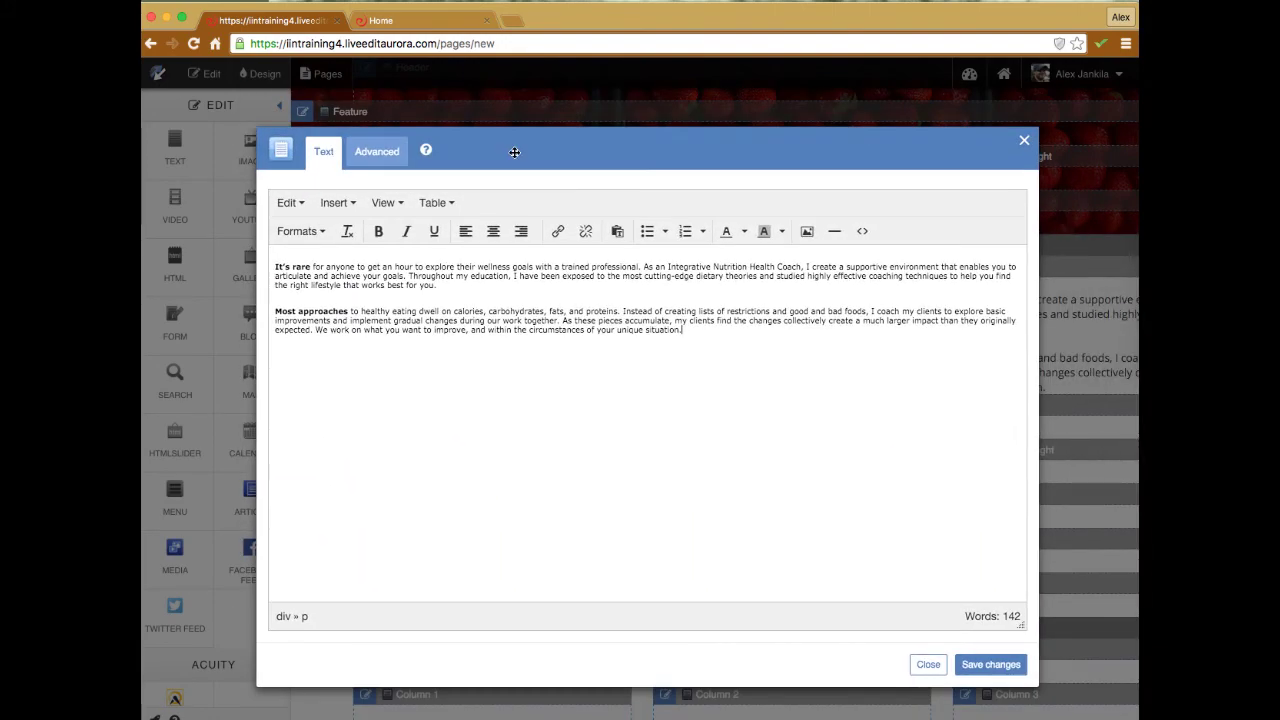
click(416, 20)
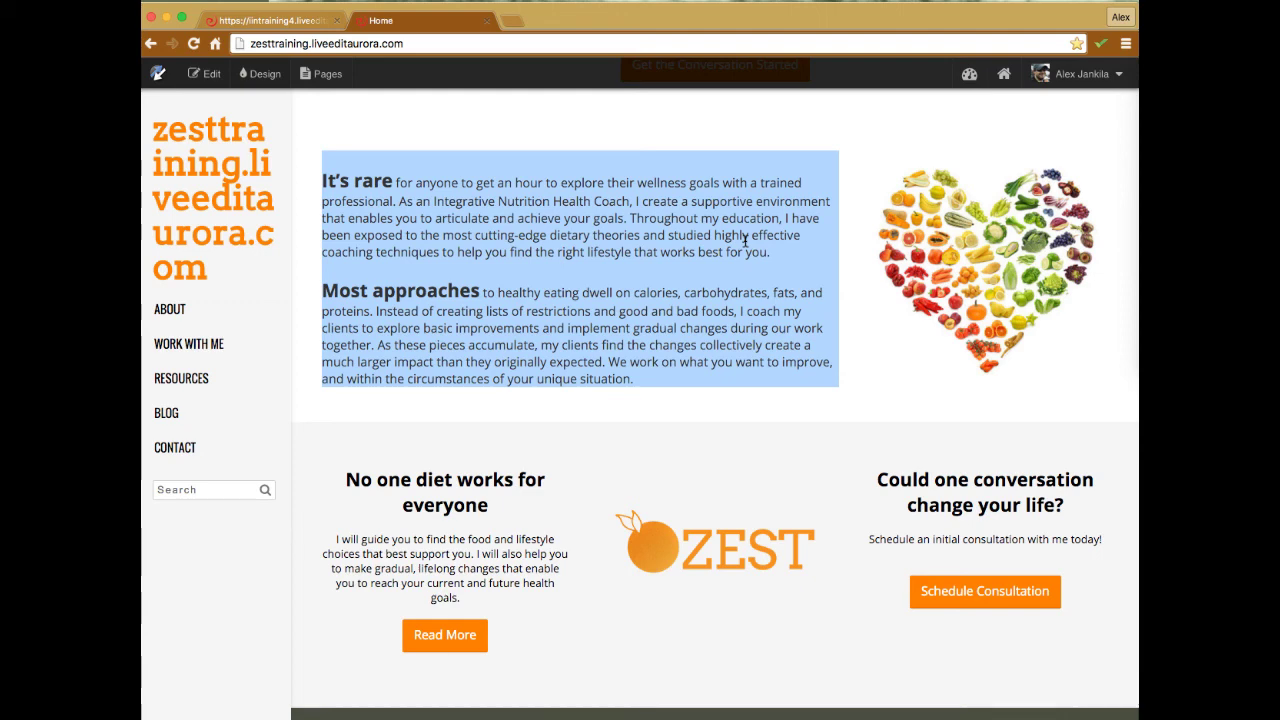
scroll(857, 410, up, 1)
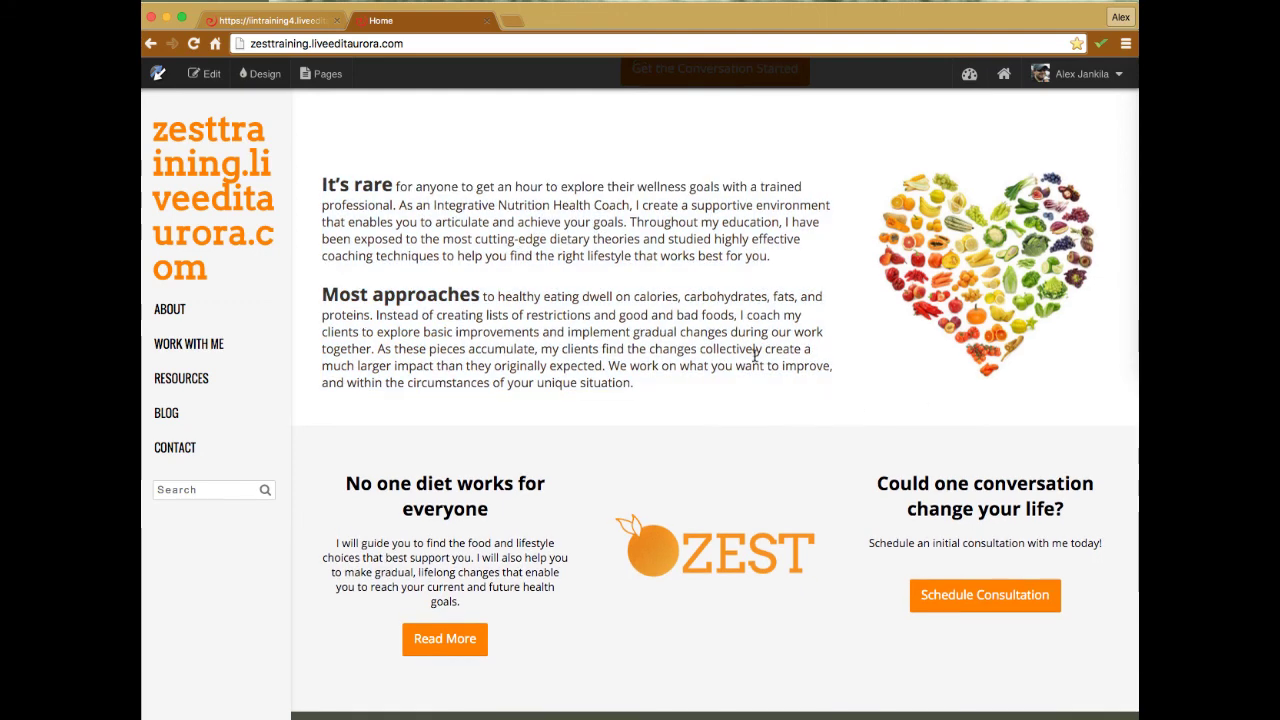
drag(323, 185, 756, 281)
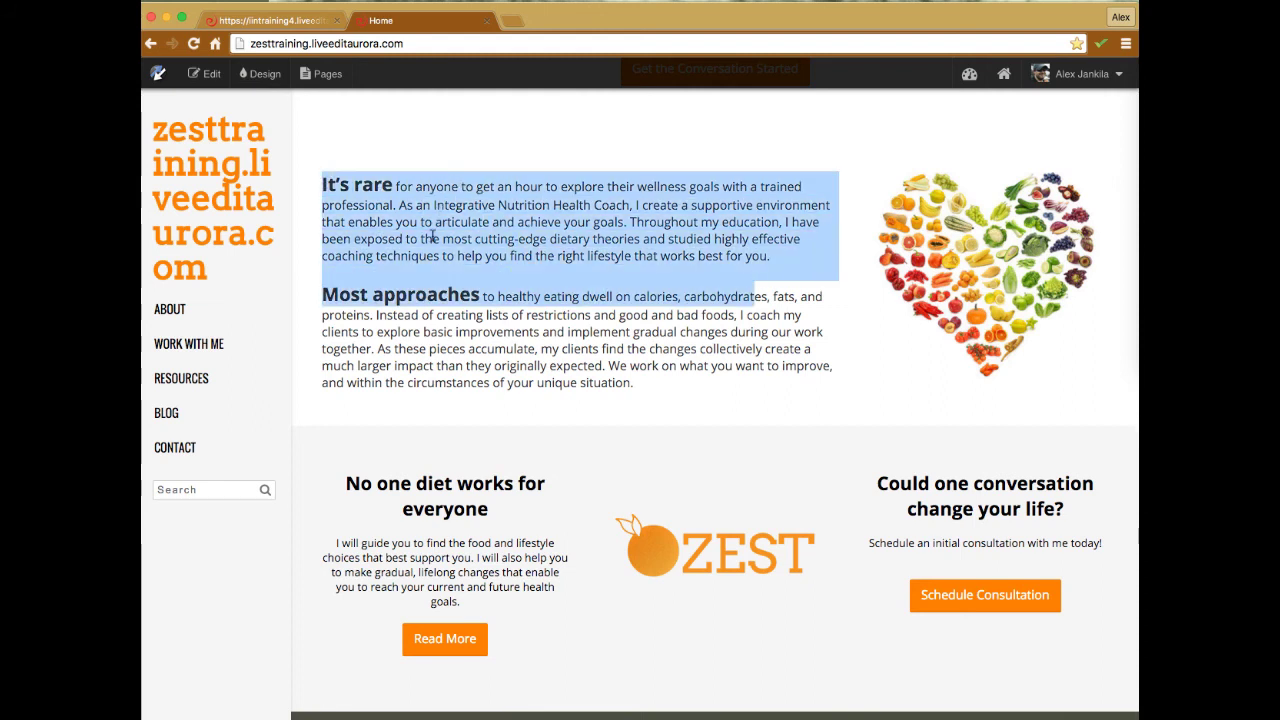
drag(393, 184, 317, 174)
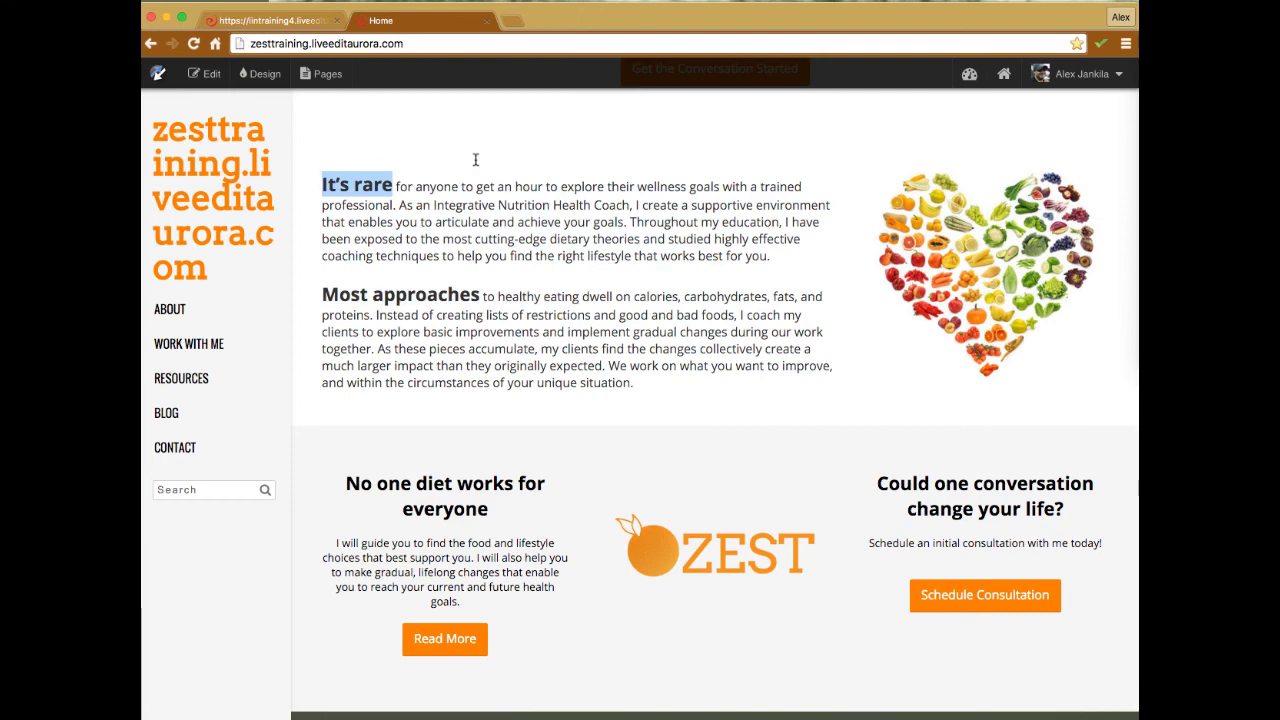
click(291, 22)
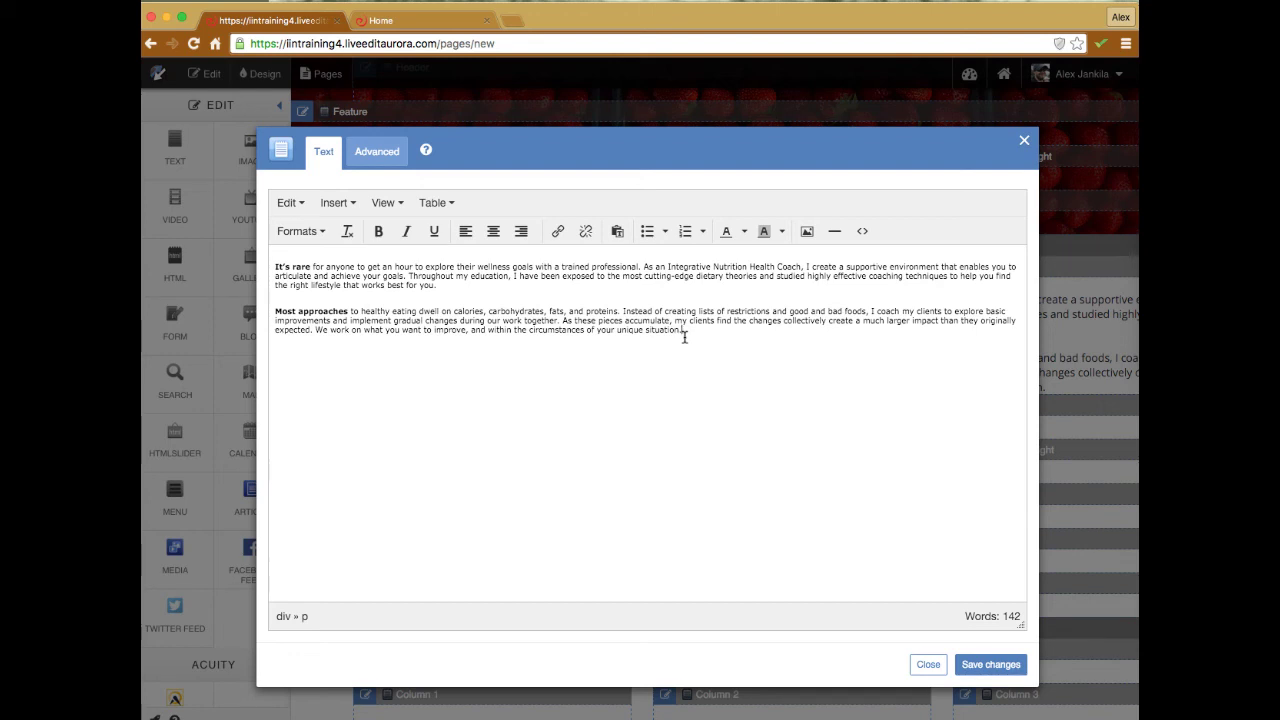
Undo the formatted paste and paste the two paragraphs again with plain-text mode turned on
click(302, 204)
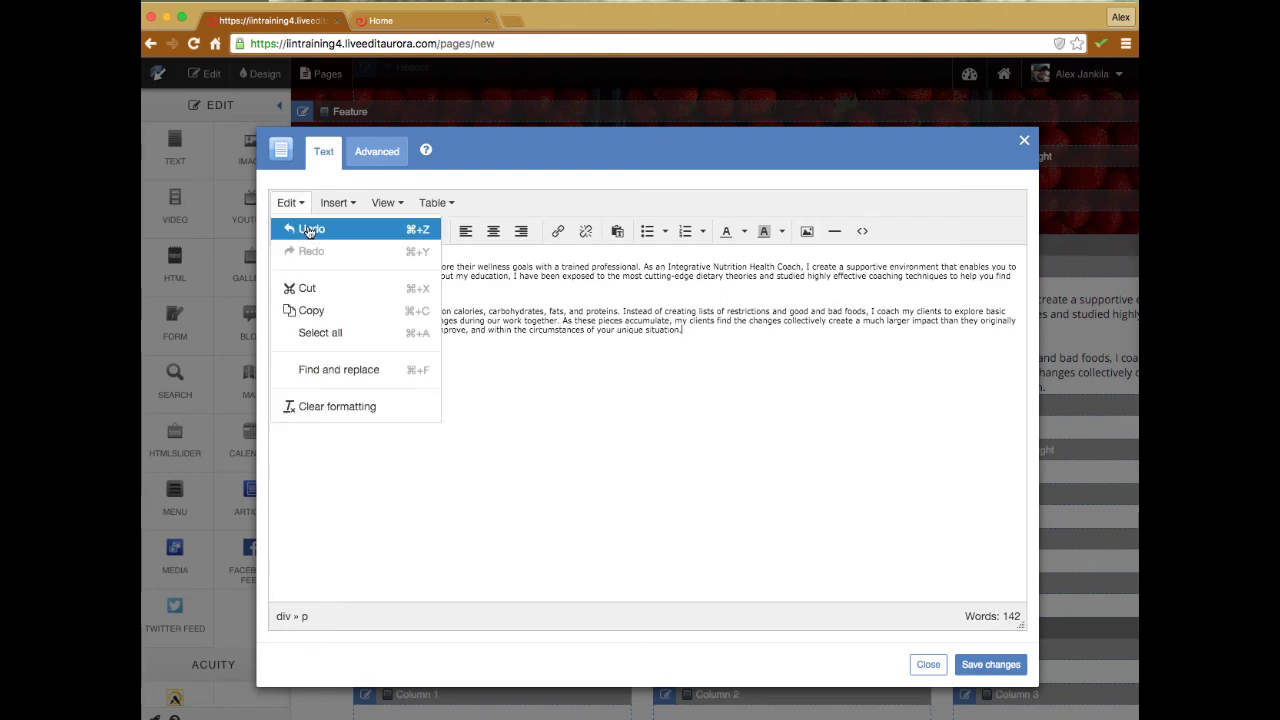
click(310, 229)
click(617, 231)
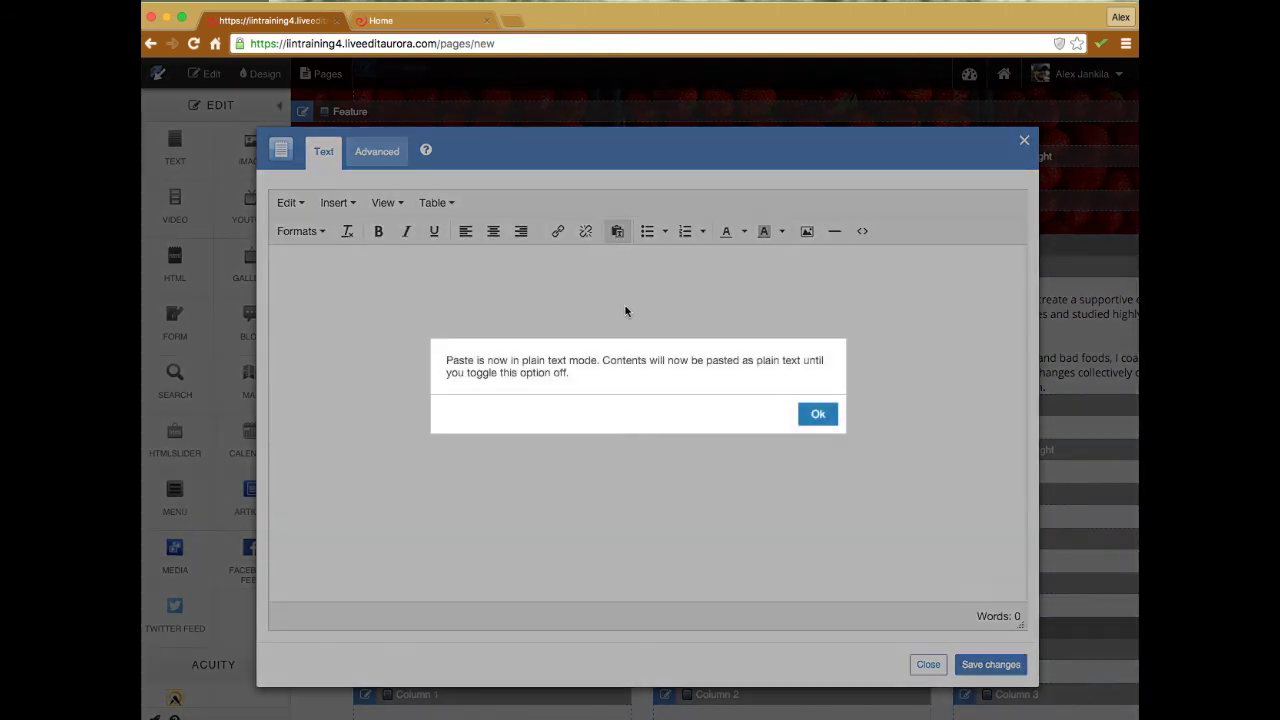
click(817, 414)
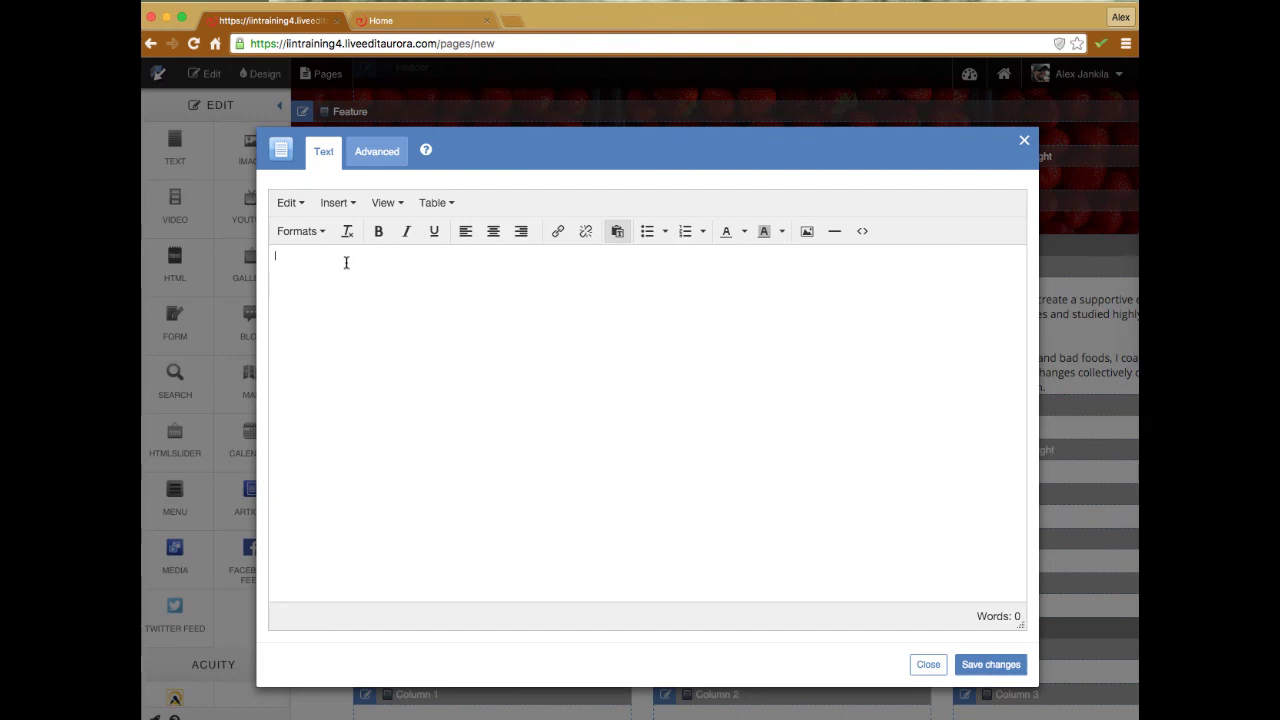
text(It's rare for anyone to get an hour to explore their wellness goals with a trained professional. As an Integrative Nutrition Health Coach, I create a supportive environment that enables you to articulate and achieve your goals. Throughout my education, I have been exposed to the most cutting-edge dietary theories and studied highly effective coaching techniques to help you find the right lifestyle that works best for you.  Most approaches to healthy eating dwell on calories, carbohydrates, fats, and proteins. Instead of creating lists of restrictions and good and bad foods, I coach my clients to explore basic improvements and implement gradual changes during our work together. As these pieces accumulate, my clients find the changes collectively create a much larger impact than they originally expected. We work on what you want to improve, and within the circumstances of your unique situation.)
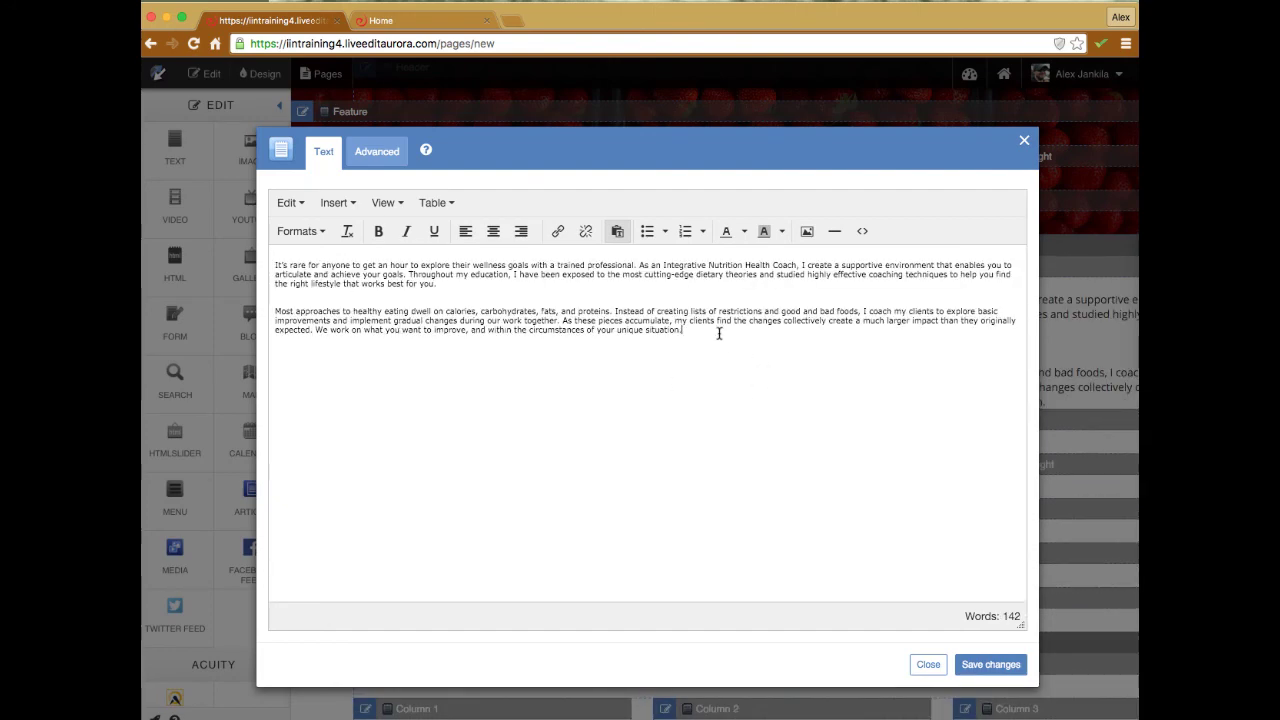
Make the opening words "It's rare" bold and set their font size to 24px
drag(682, 330, 445, 325)
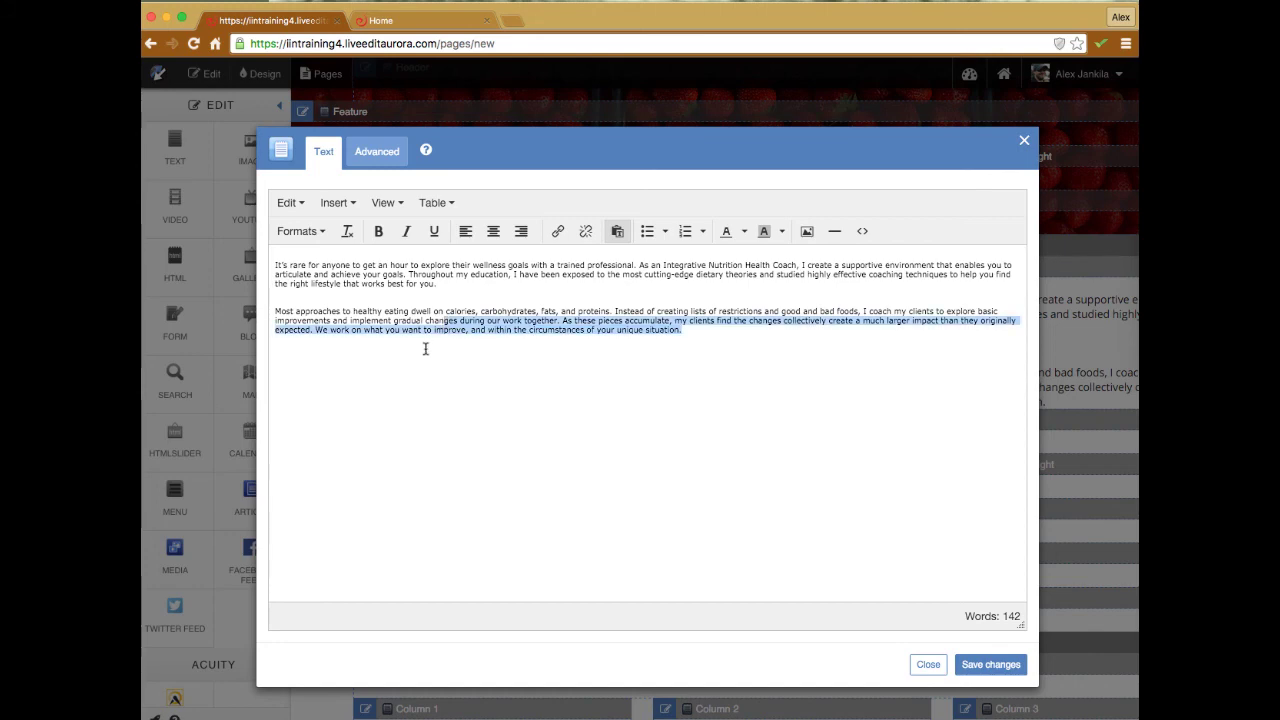
click(358, 372)
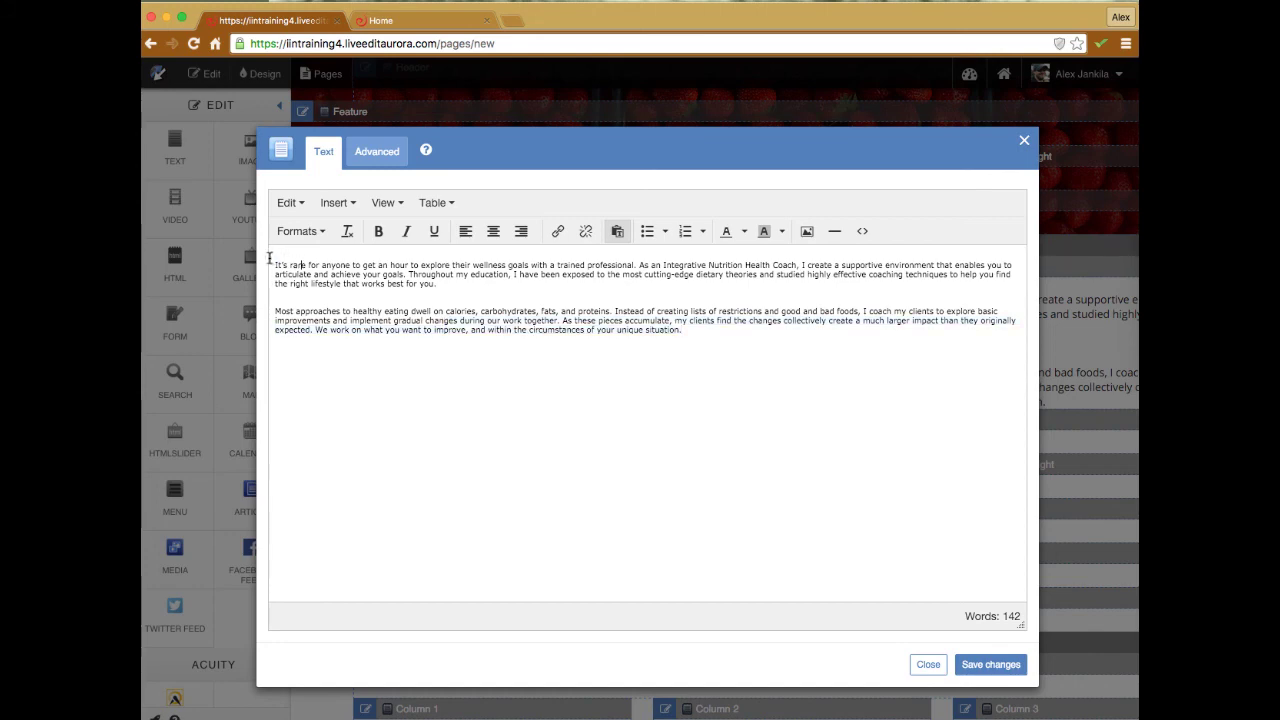
mouse_move(269, 258)
mouse_down()
mouse_move(301, 263)
mouse_move(266, 265)
mouse_up()
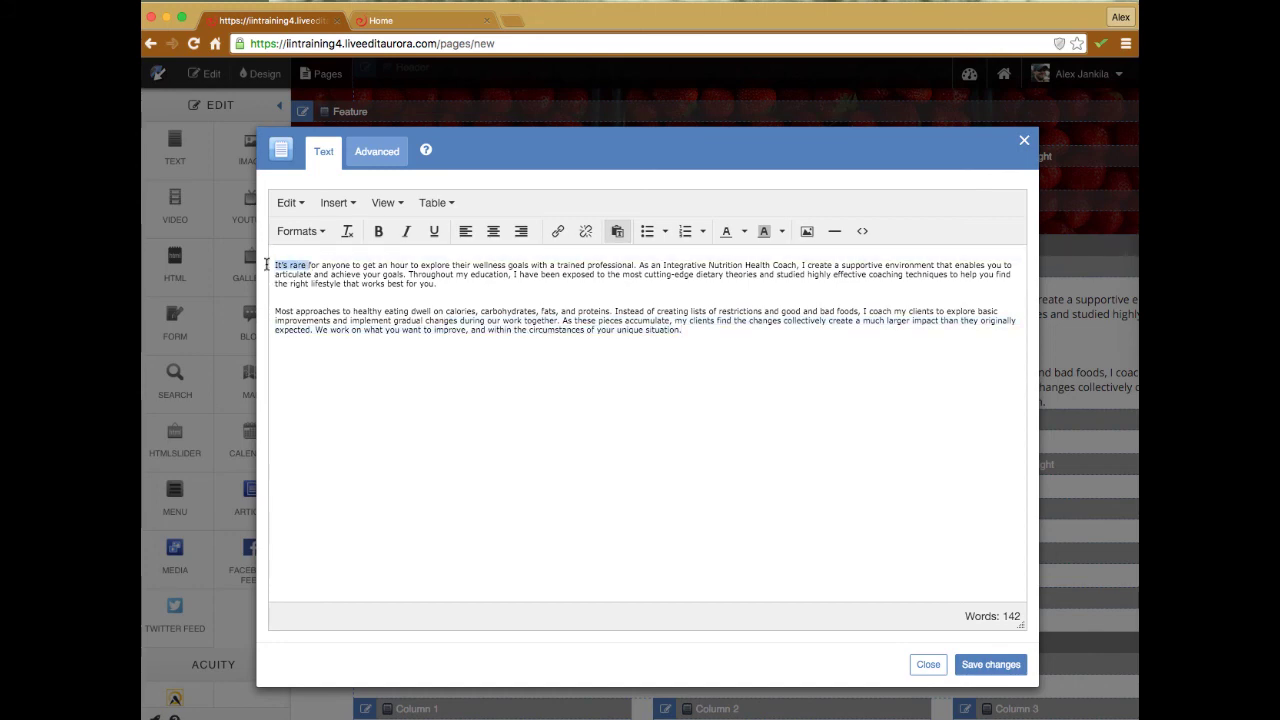
click(378, 231)
click(300, 231)
mouse_move(390, 400)
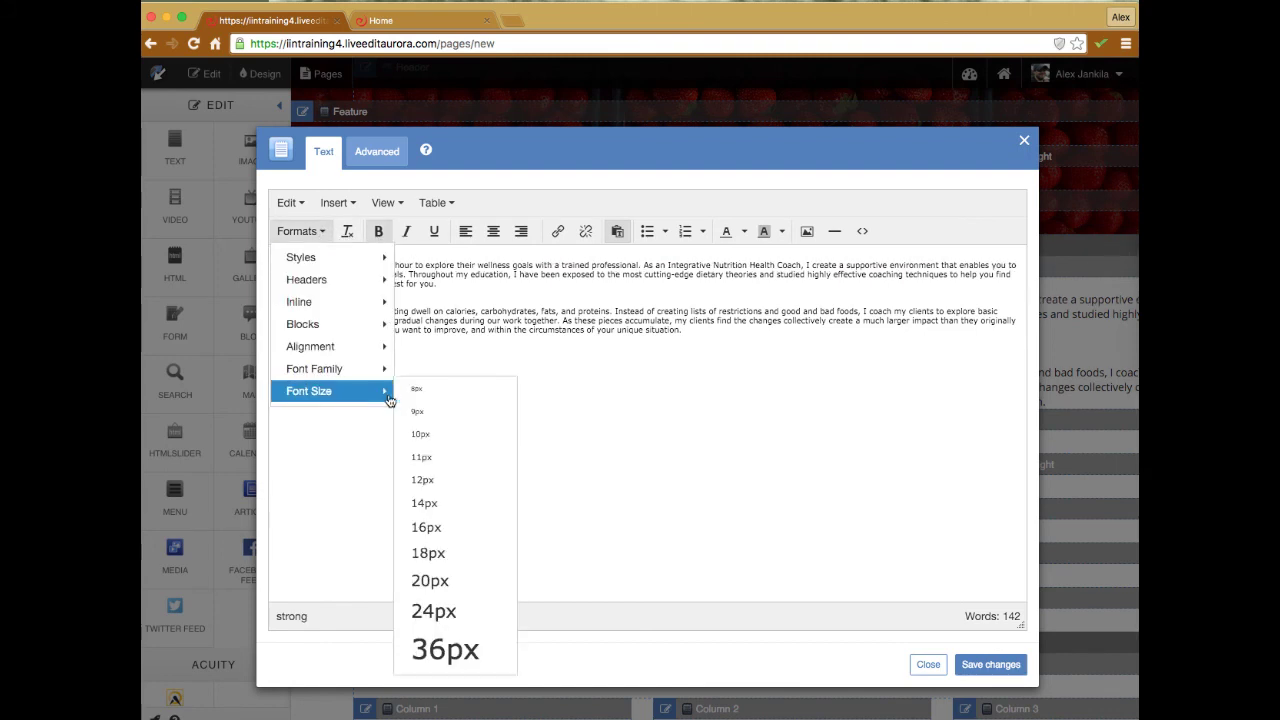
click(470, 611)
click(599, 487)
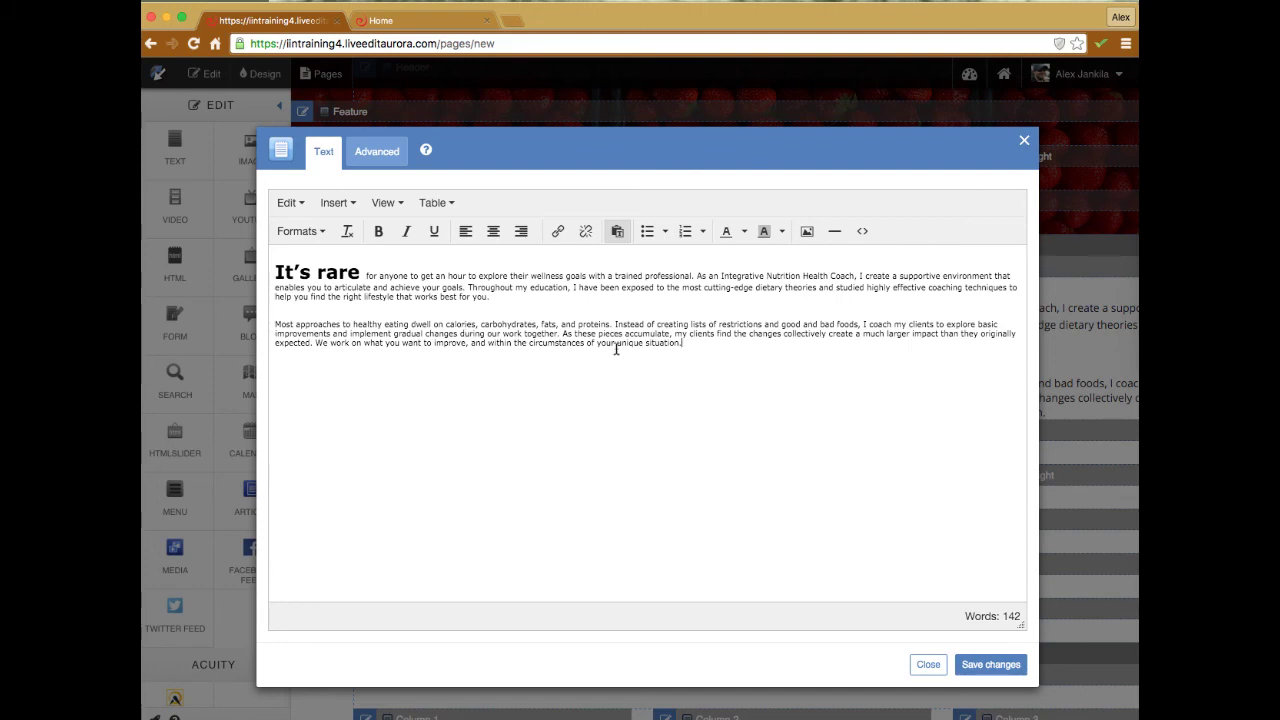
Close the new page's text editor without saving, and close the Zest training site's tab
click(928, 665)
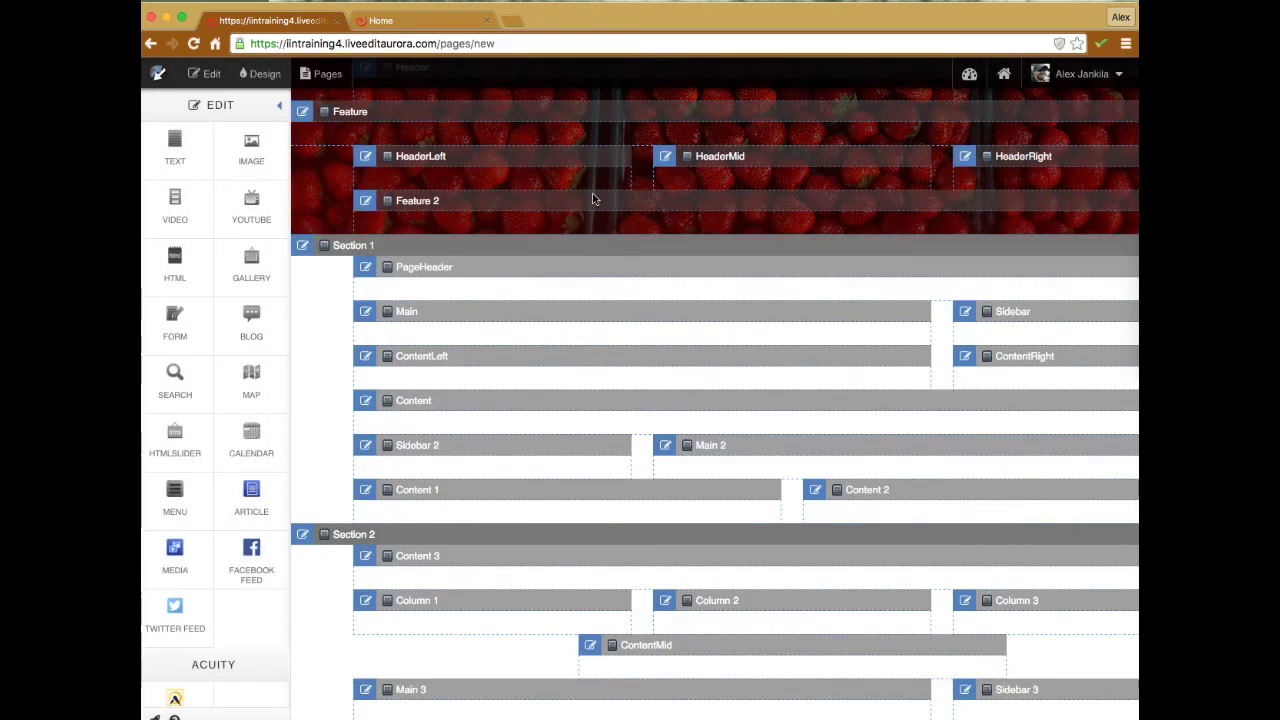
click(205, 73)
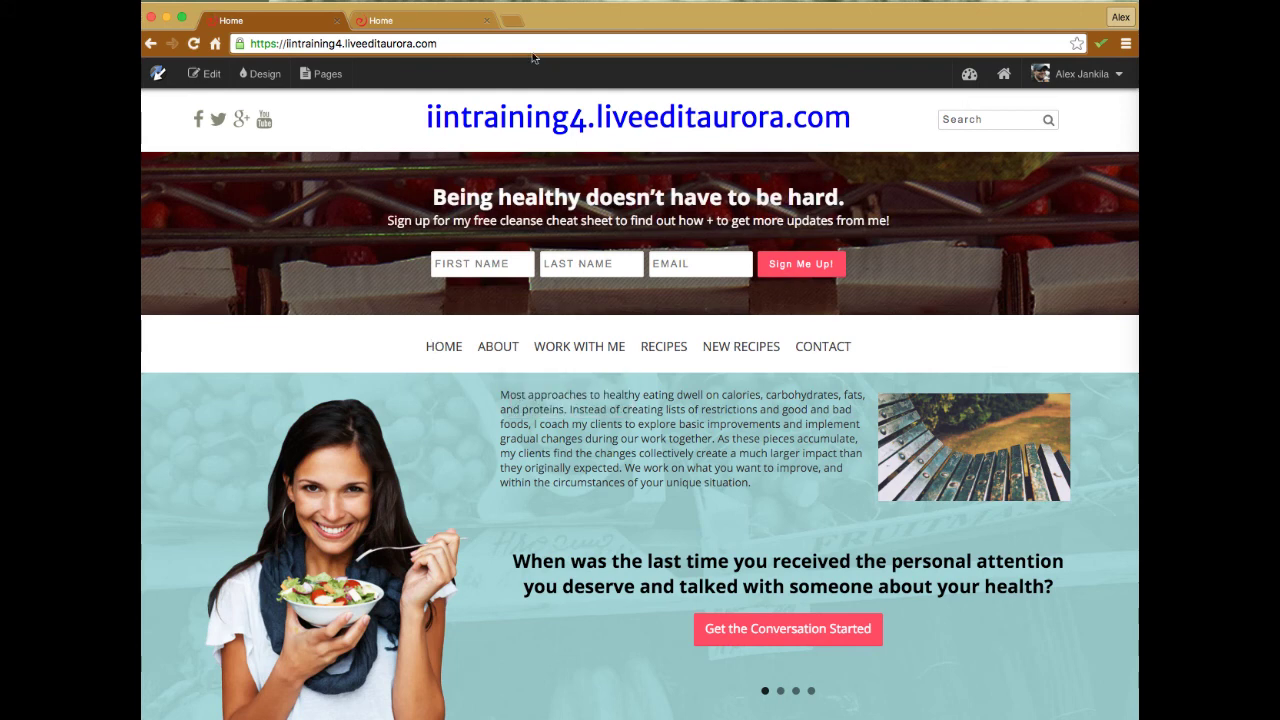
click(449, 21)
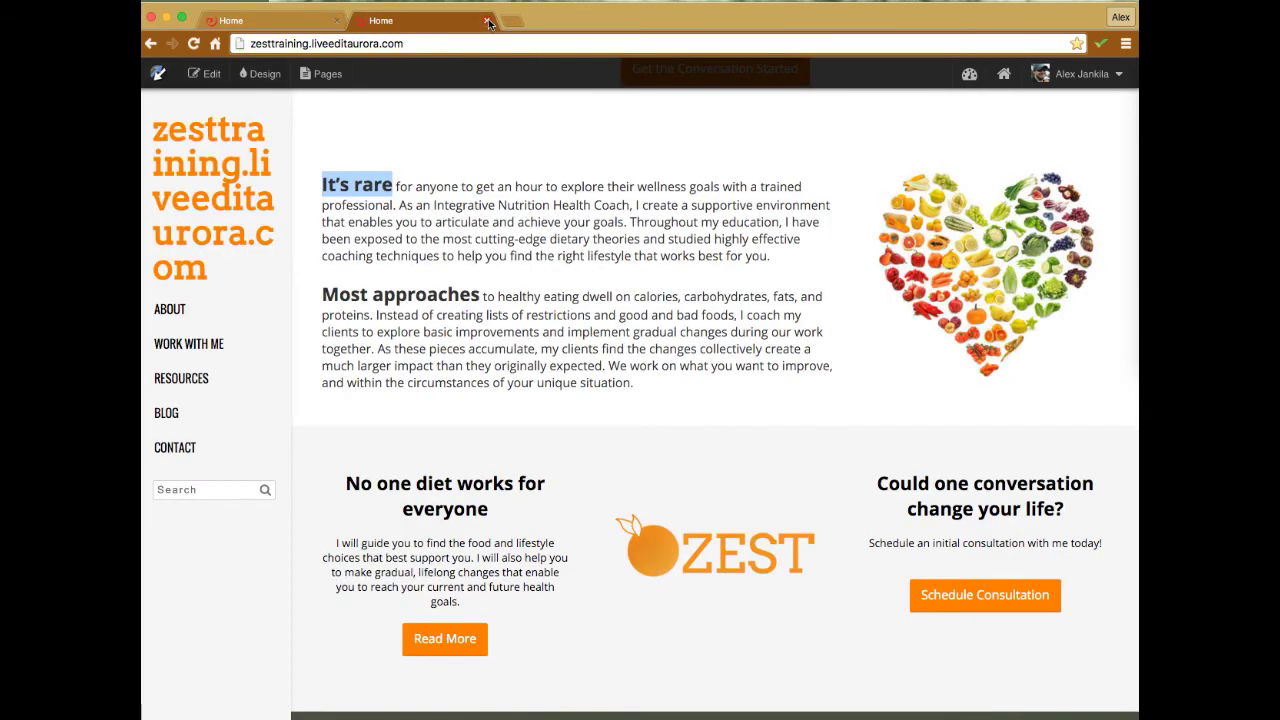
click(487, 21)
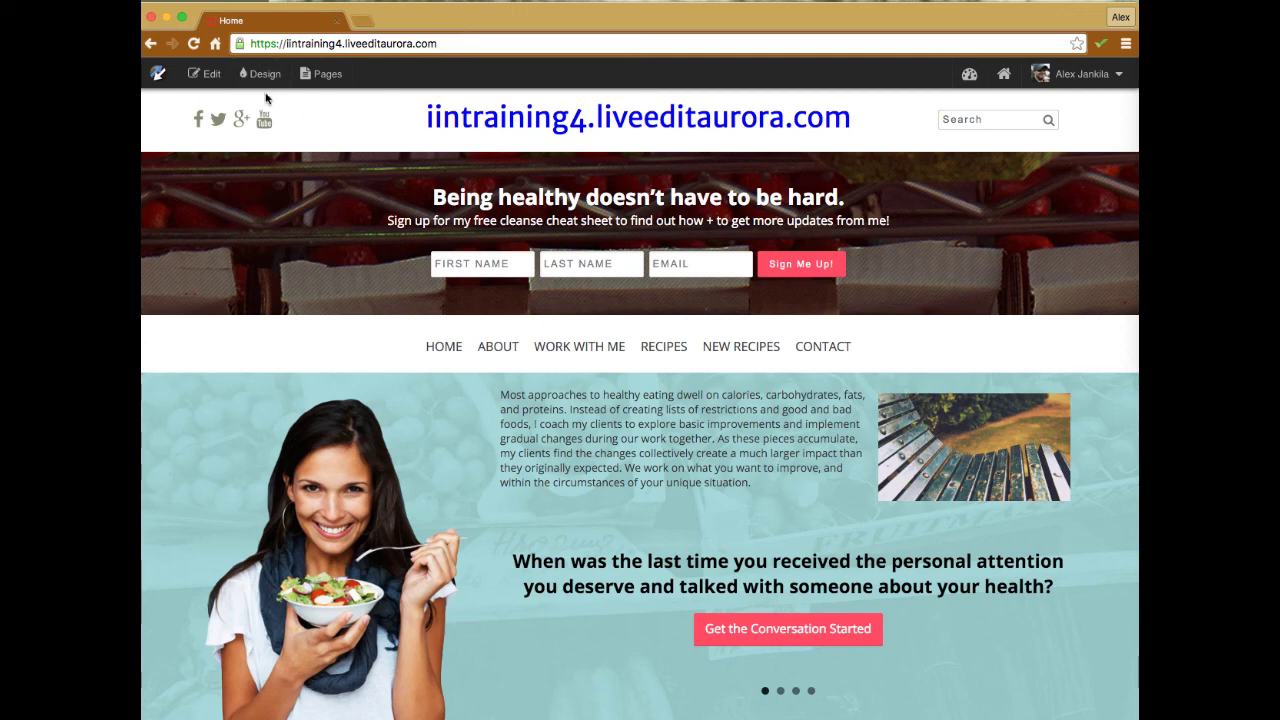
Examine how the home page's content is arranged in its sections and content areas in edit mode, from header to Recent Recipes
click(206, 74)
scroll(438, 264, down, 3)
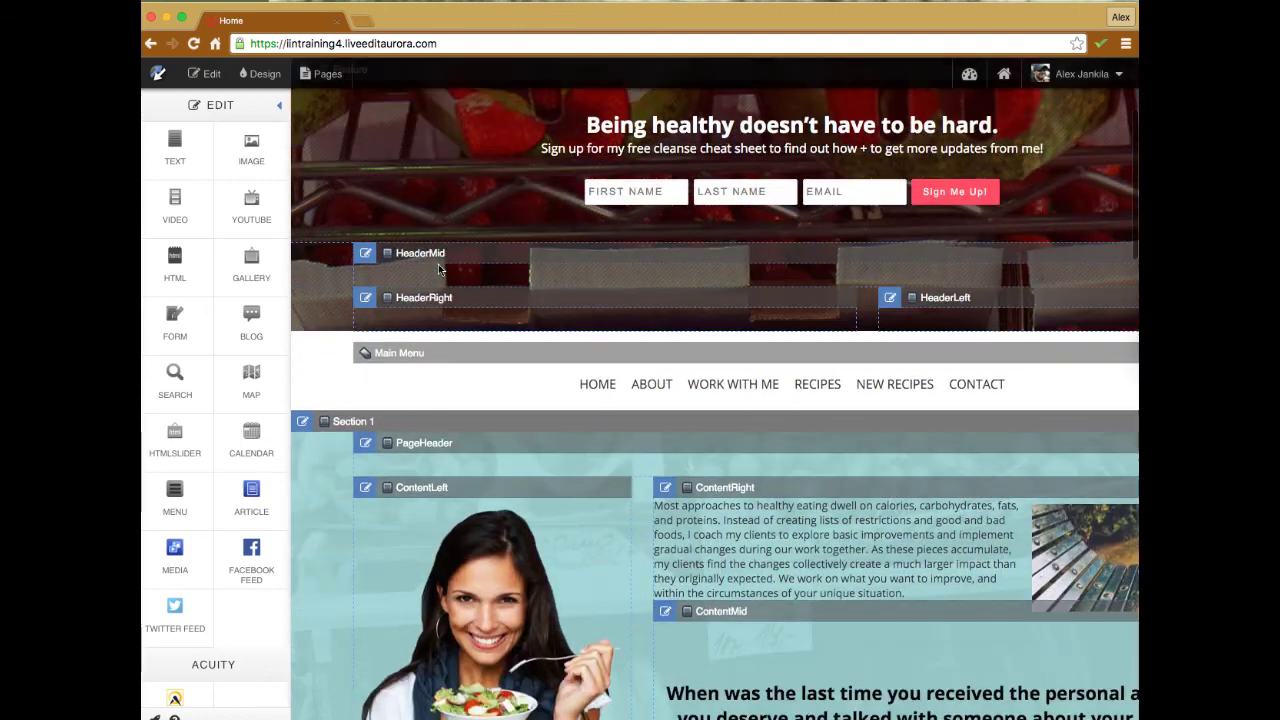
scroll(438, 264, down, 3)
scroll(440, 268, down, 3)
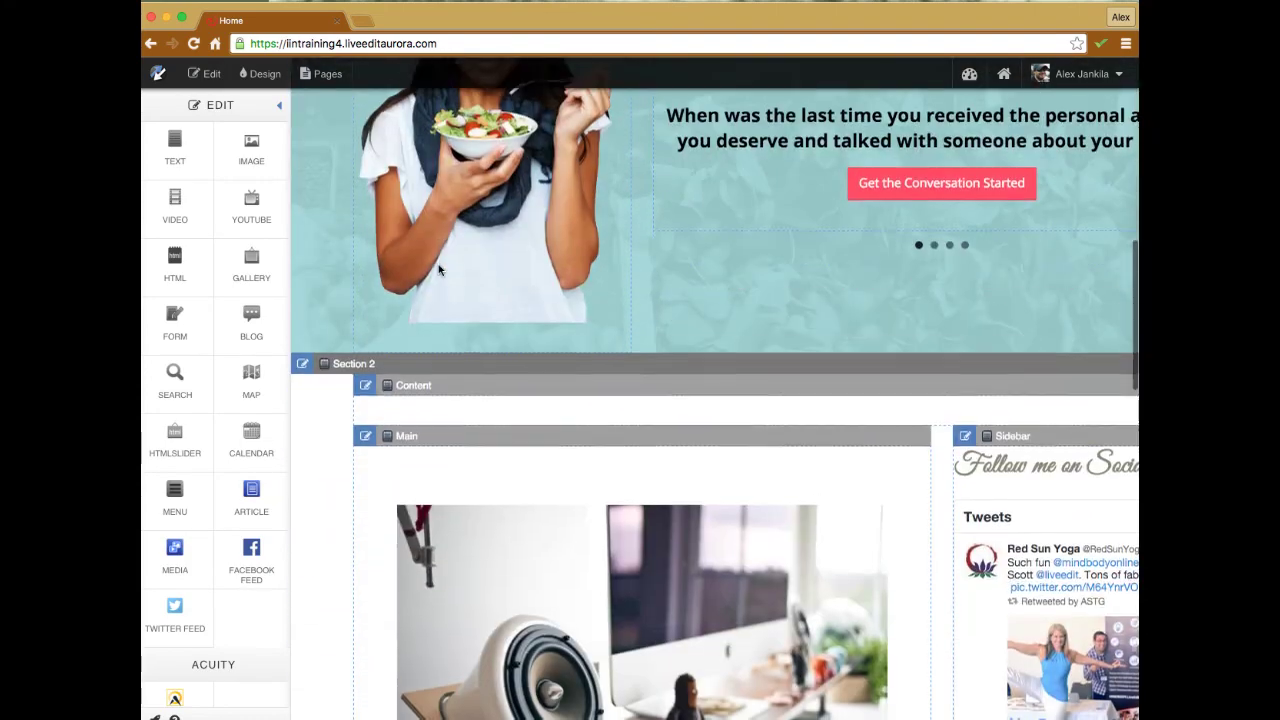
scroll(438, 268, up, 4)
scroll(438, 264, down, 10)
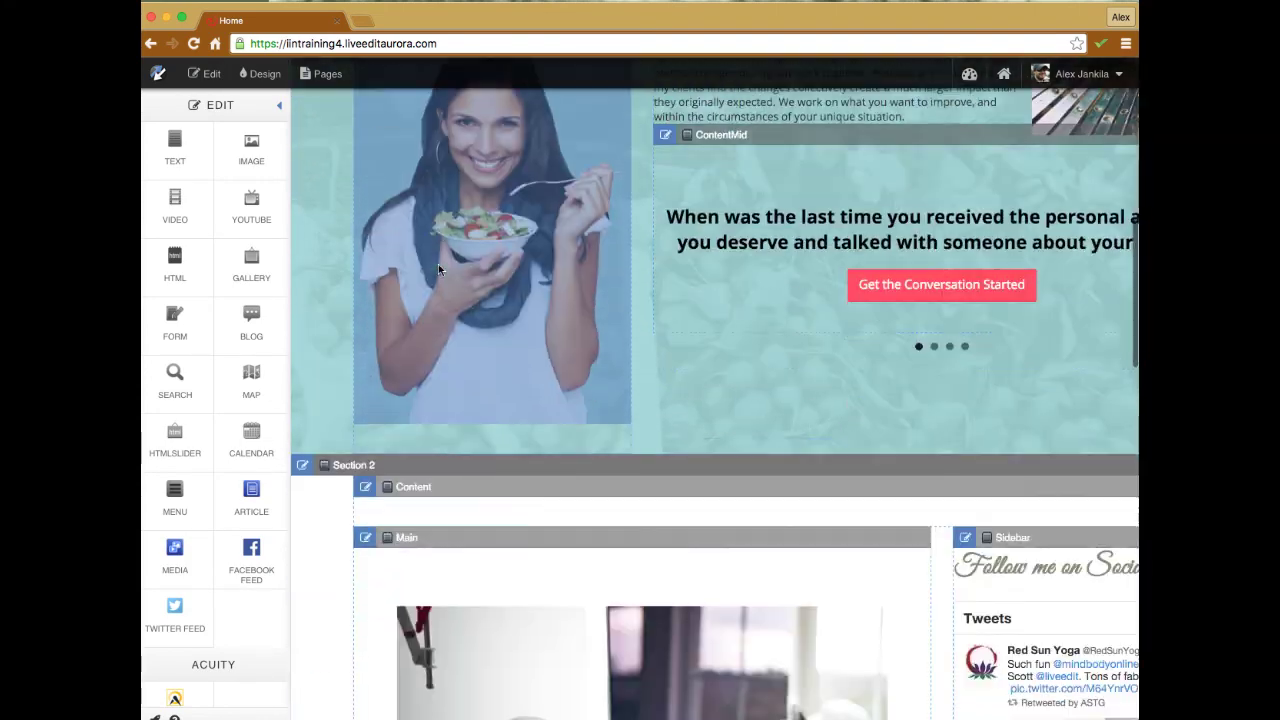
scroll(438, 264, down, 3)
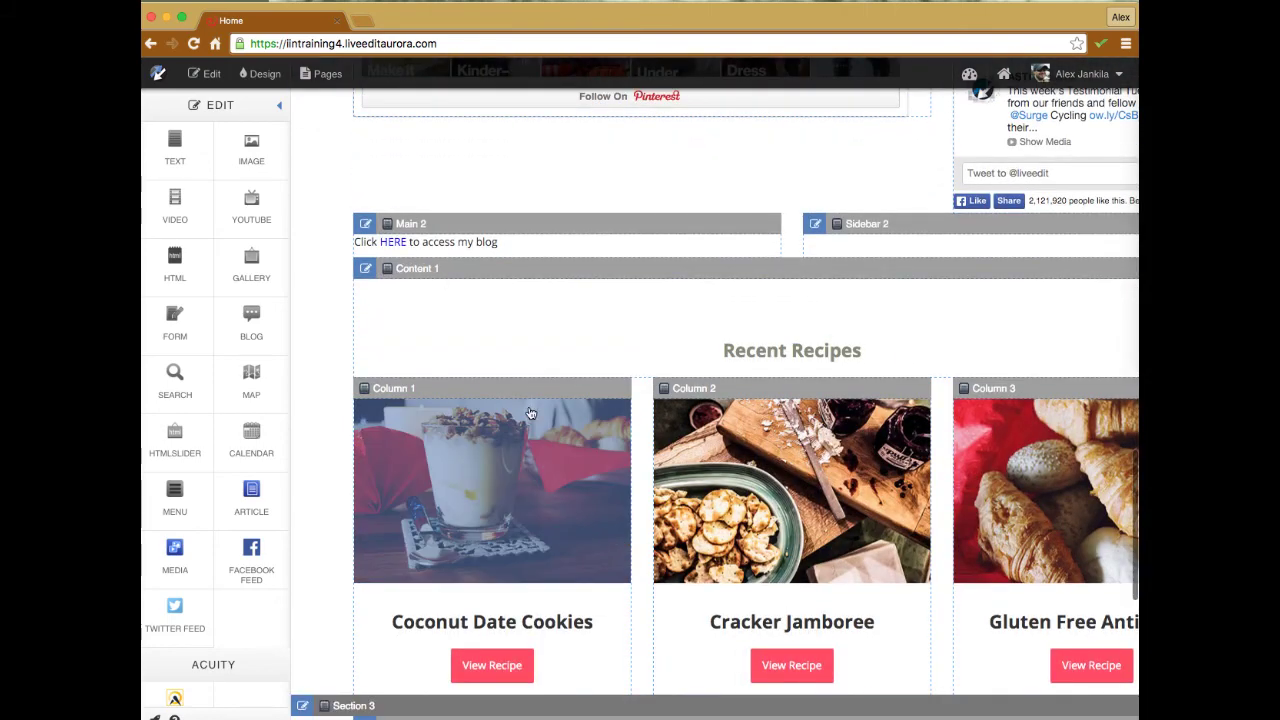
scroll(497, 349, up, 5)
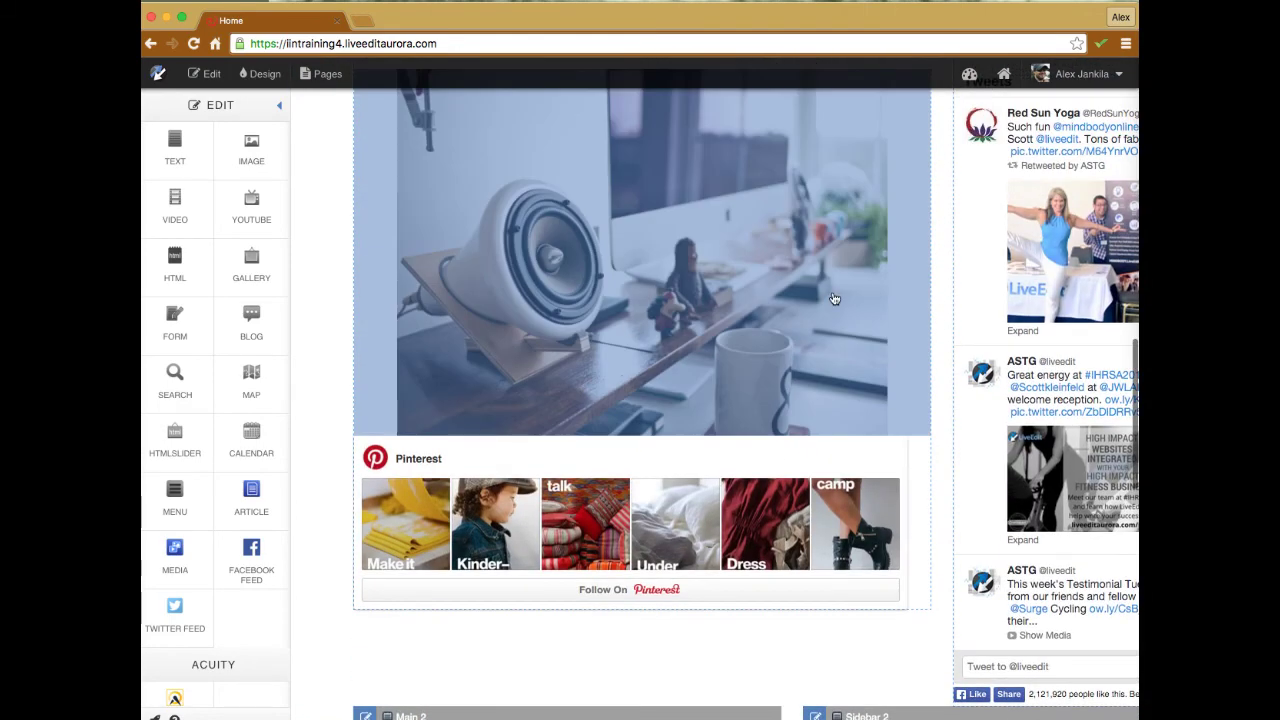
click(207, 75)
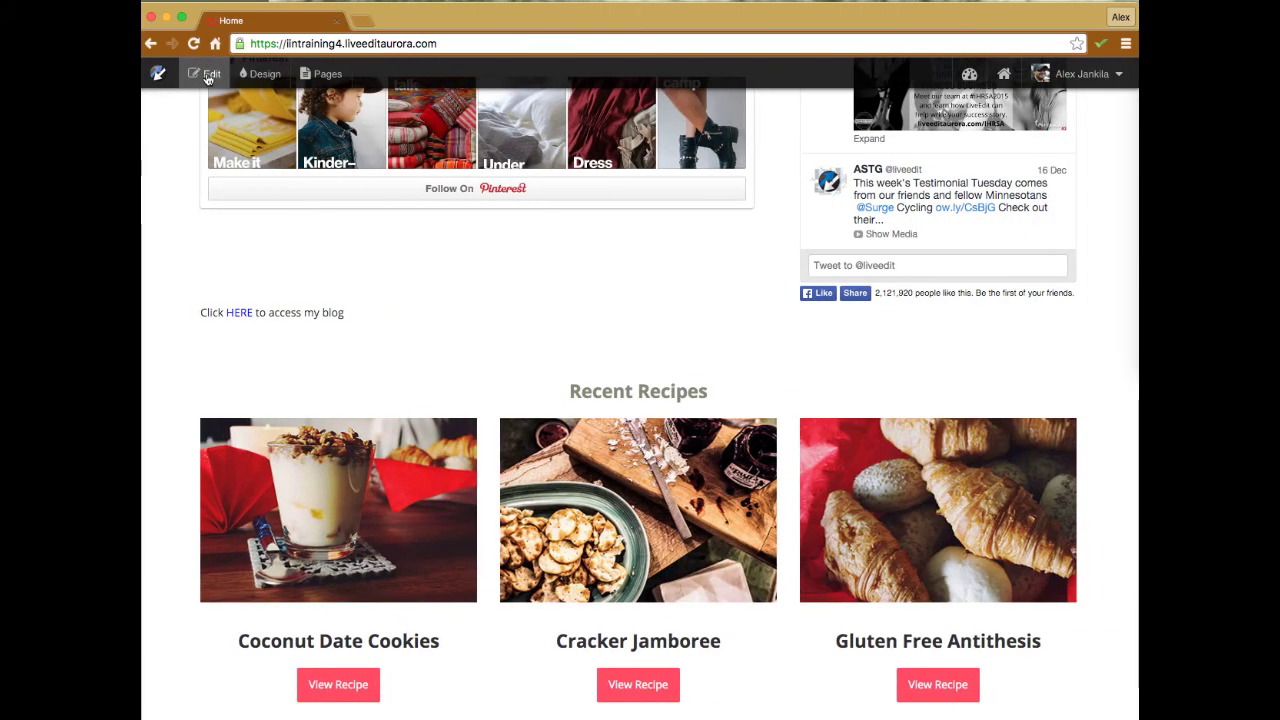
Review the home page's current look outside edit mode, from the Pinterest and Tweets blocks up to the header
scroll(514, 287, up, 4)
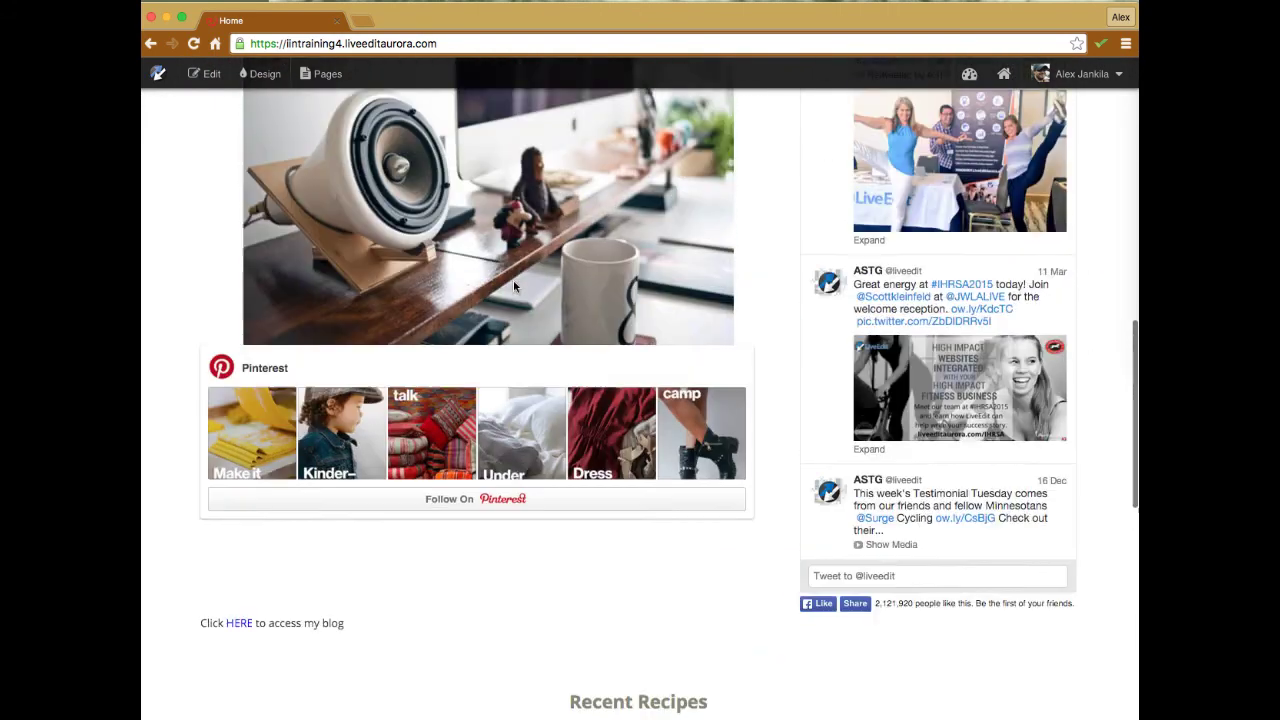
scroll(514, 287, up, 7)
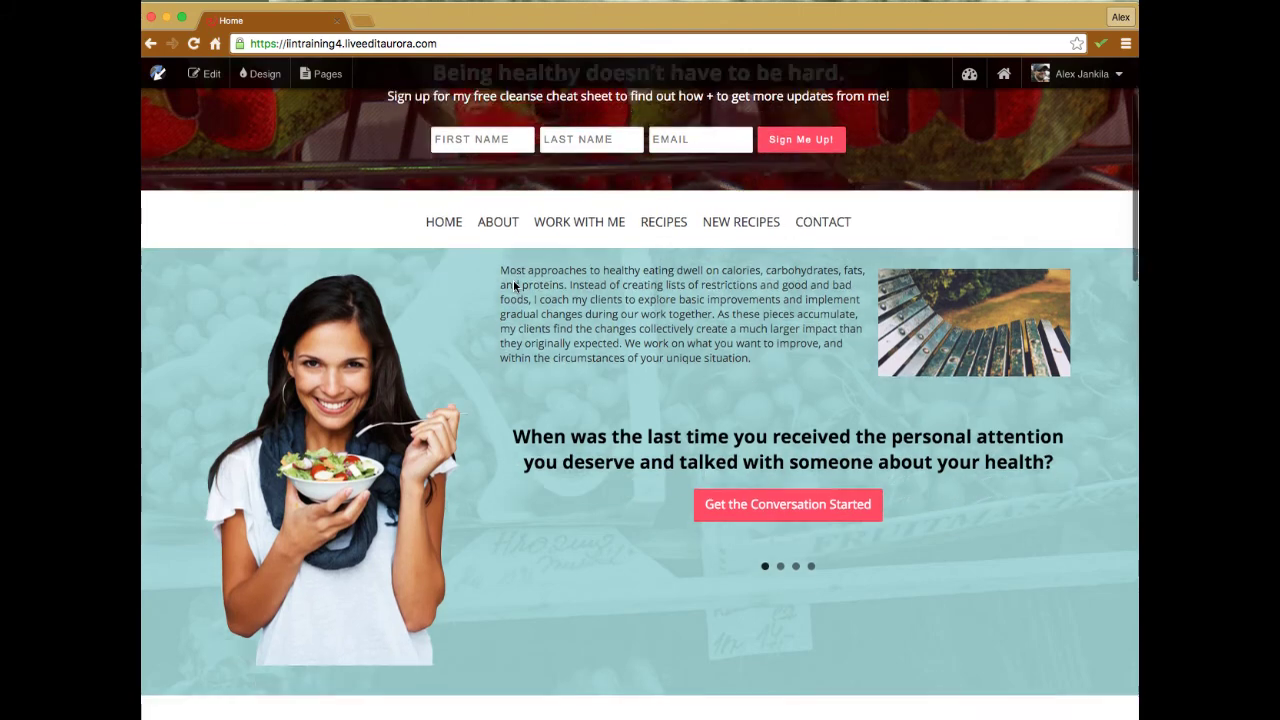
scroll(514, 287, down, 4)
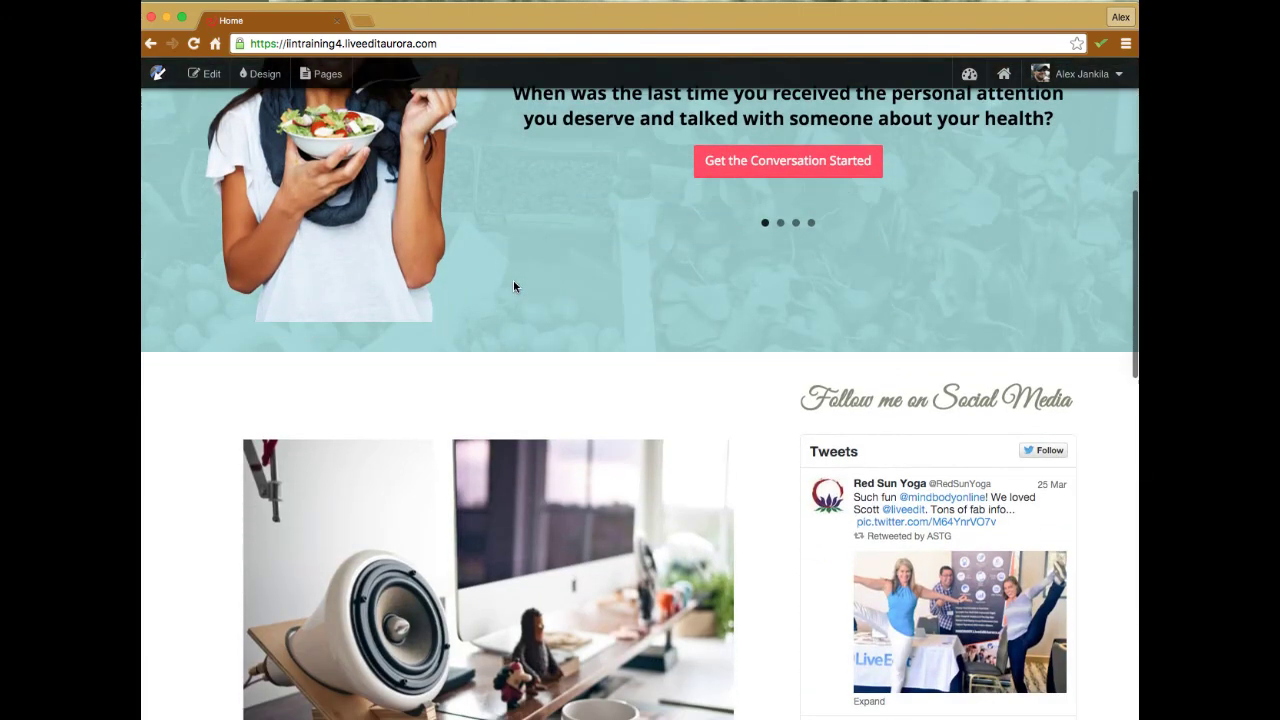
scroll(514, 287, down, 6)
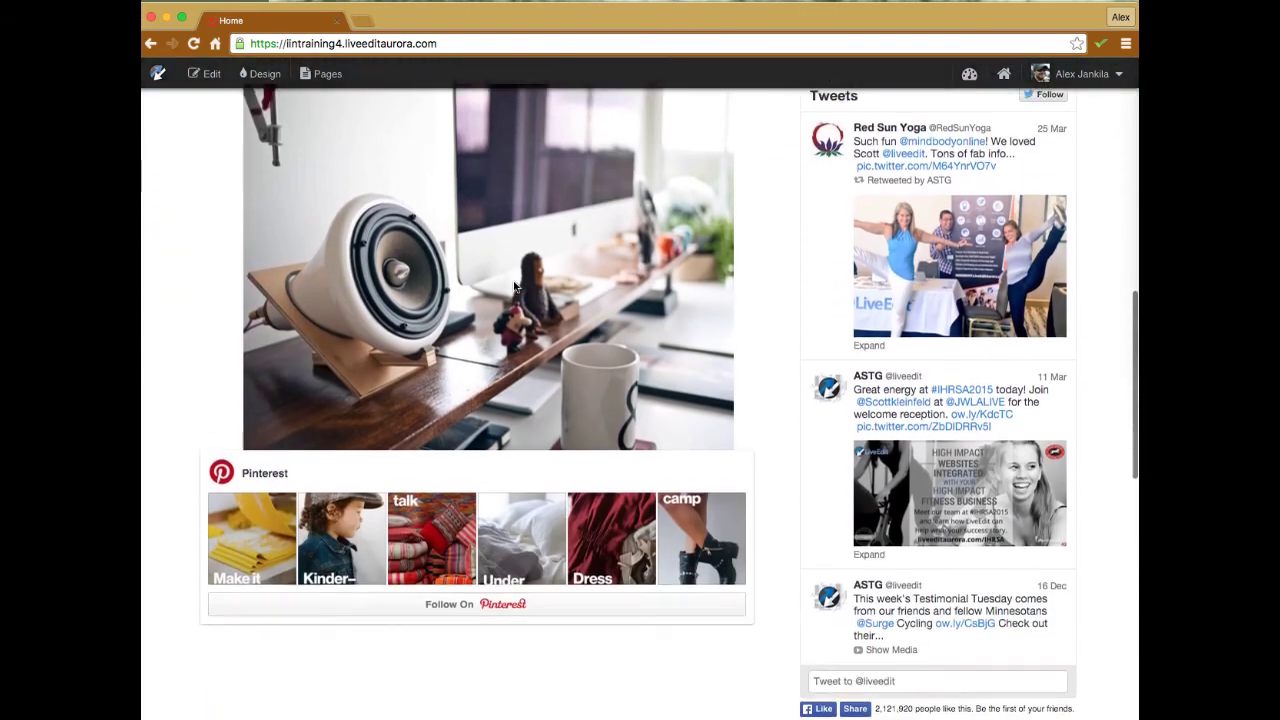
scroll(514, 287, up, 10)
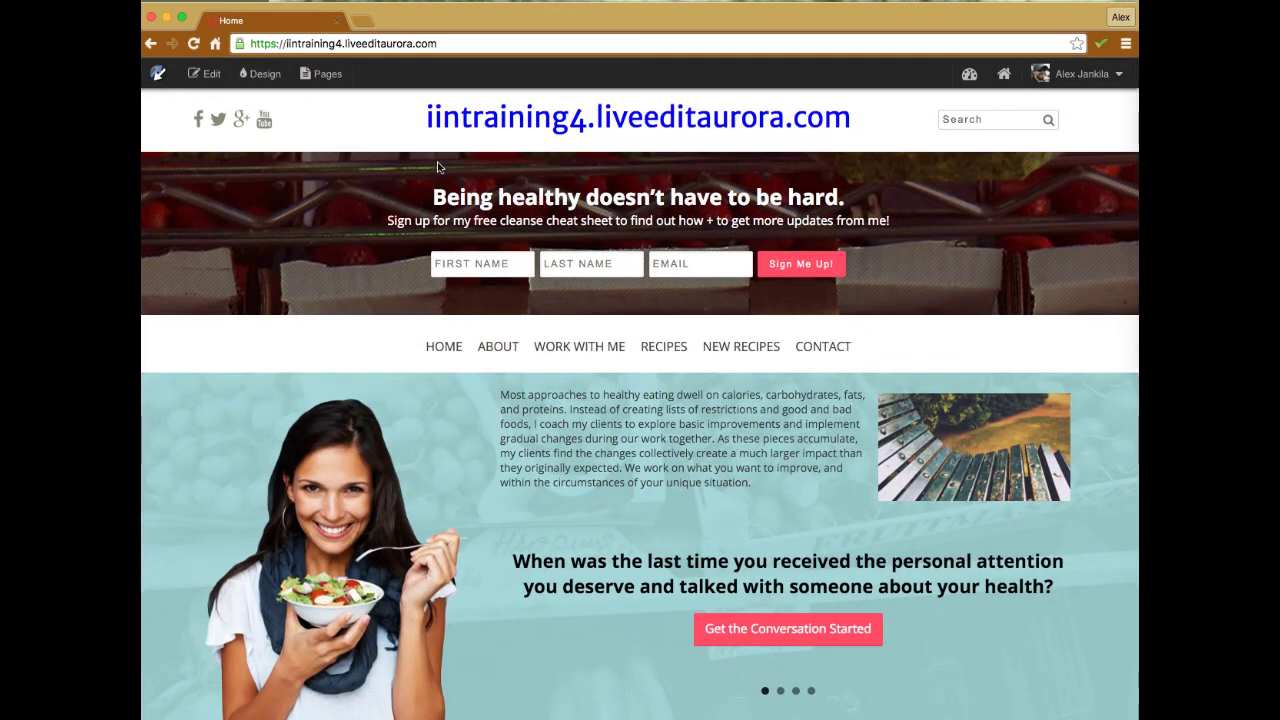
Apply the Zest design from the Design Gallery to the site
click(264, 76)
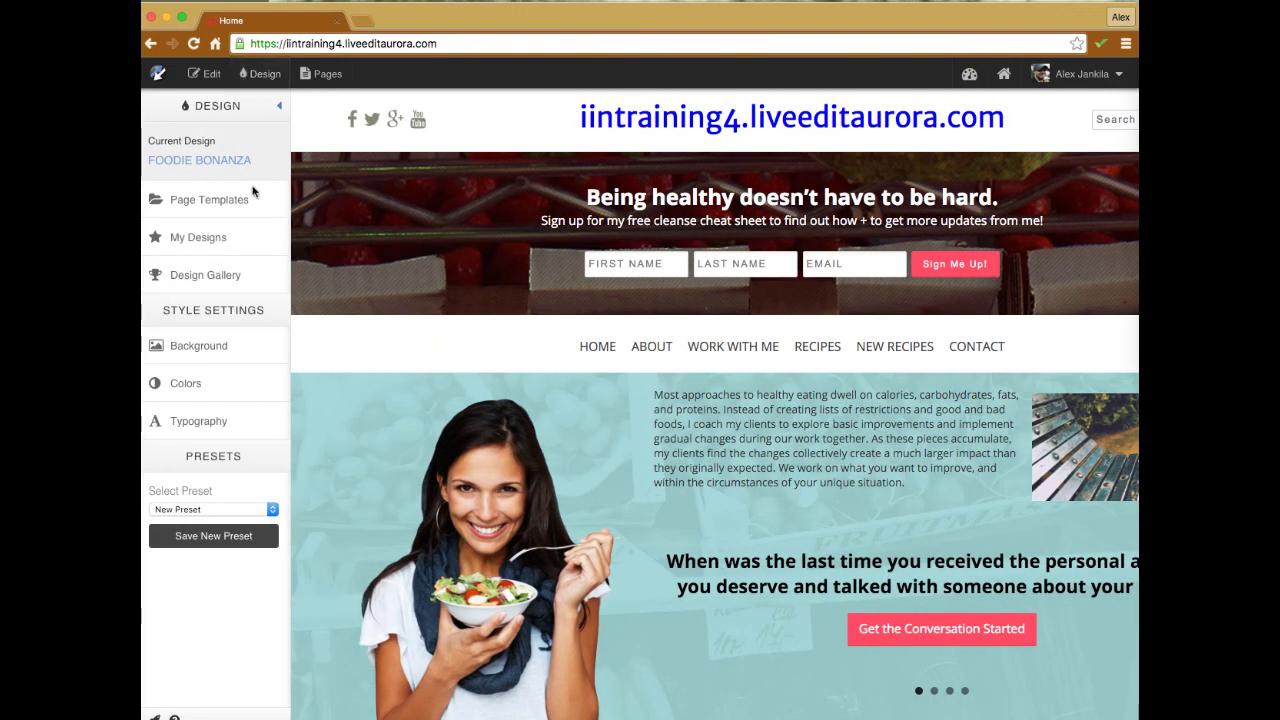
click(181, 279)
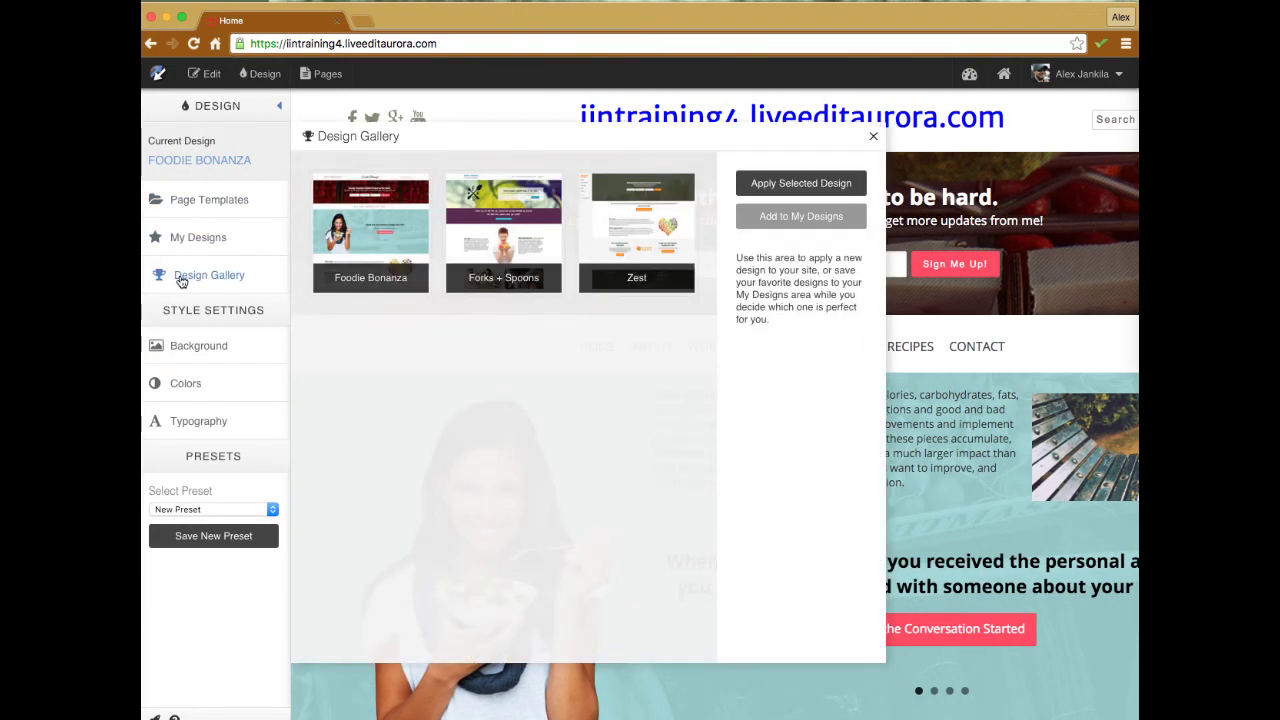
click(646, 236)
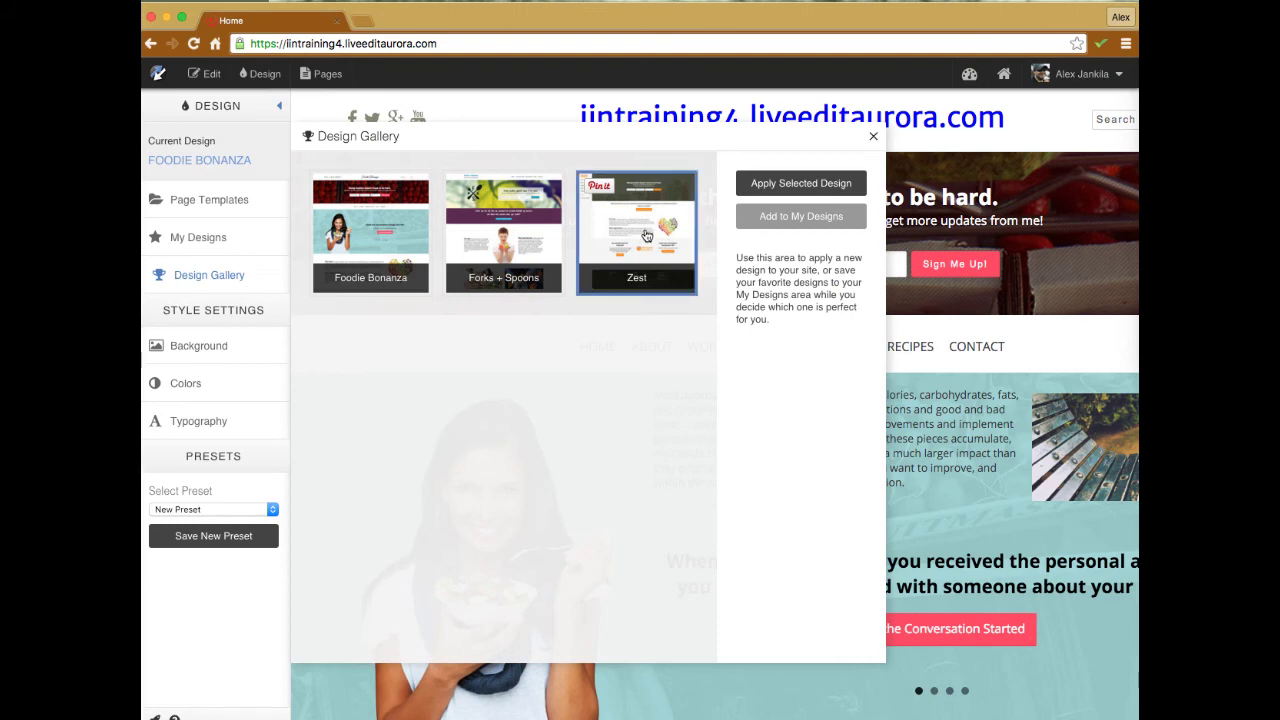
click(807, 189)
click(808, 188)
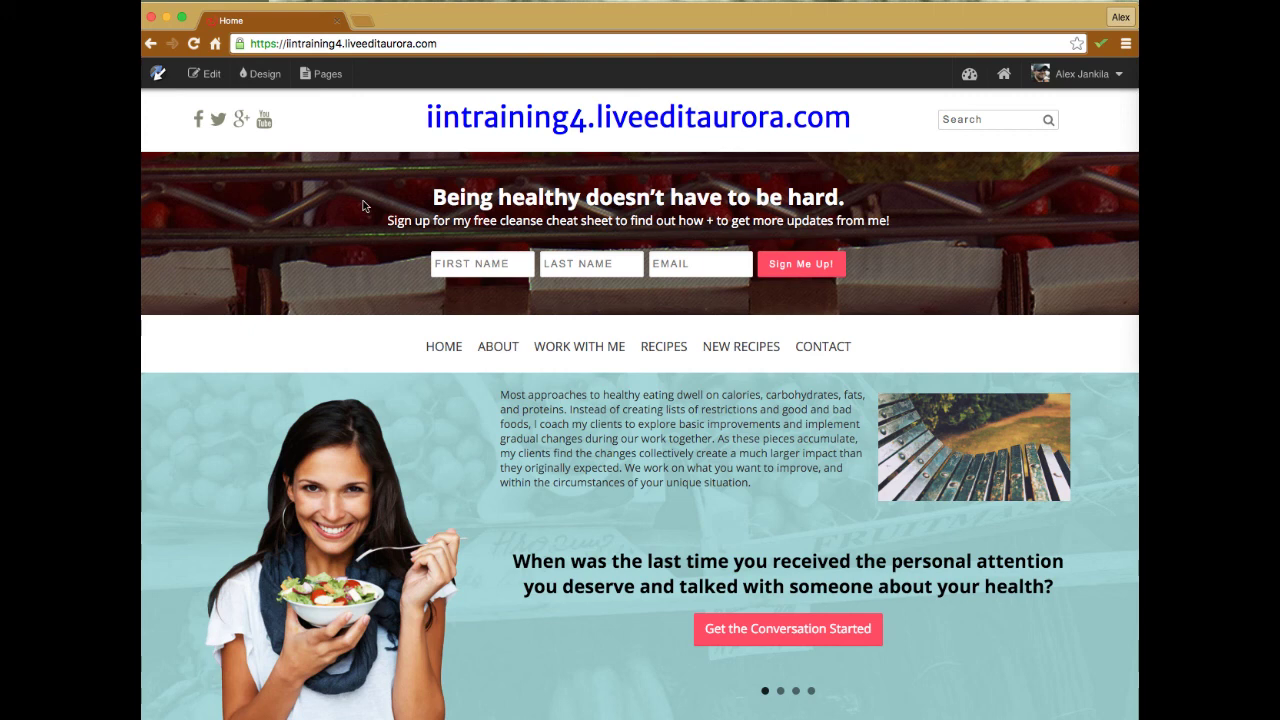
Apply the Zest design's Home Page template to the current home page
click(260, 78)
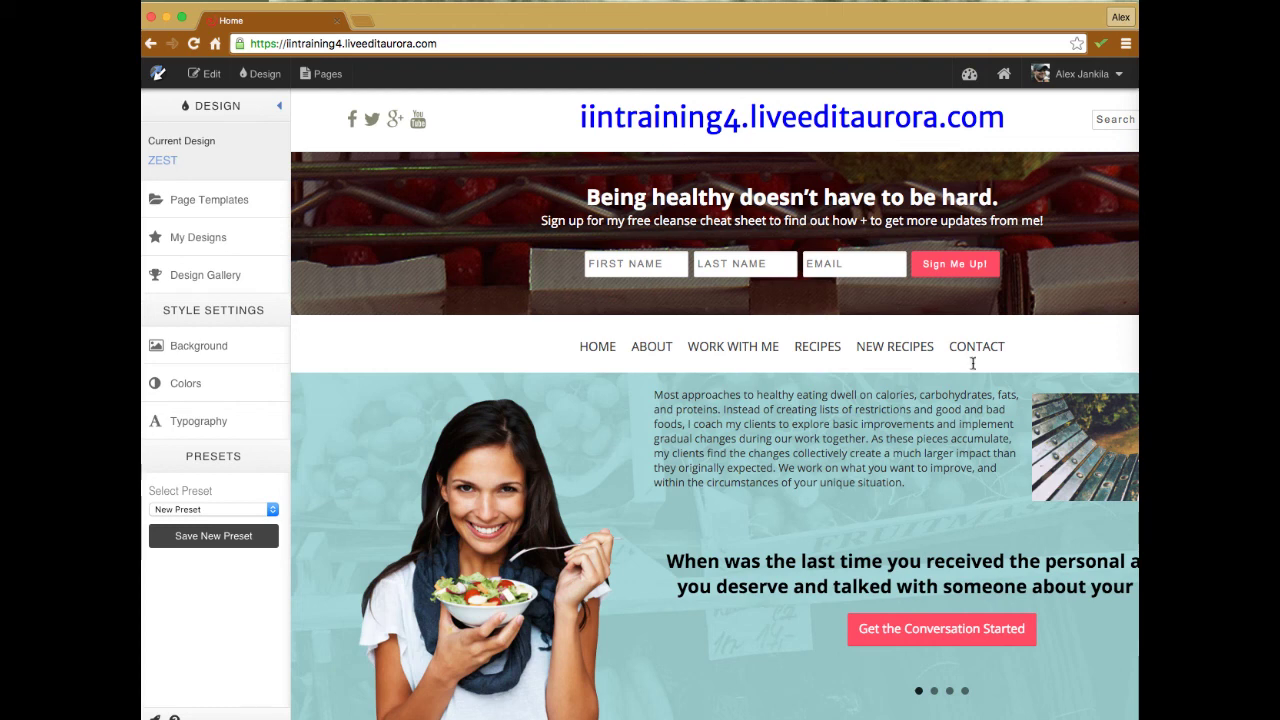
click(200, 203)
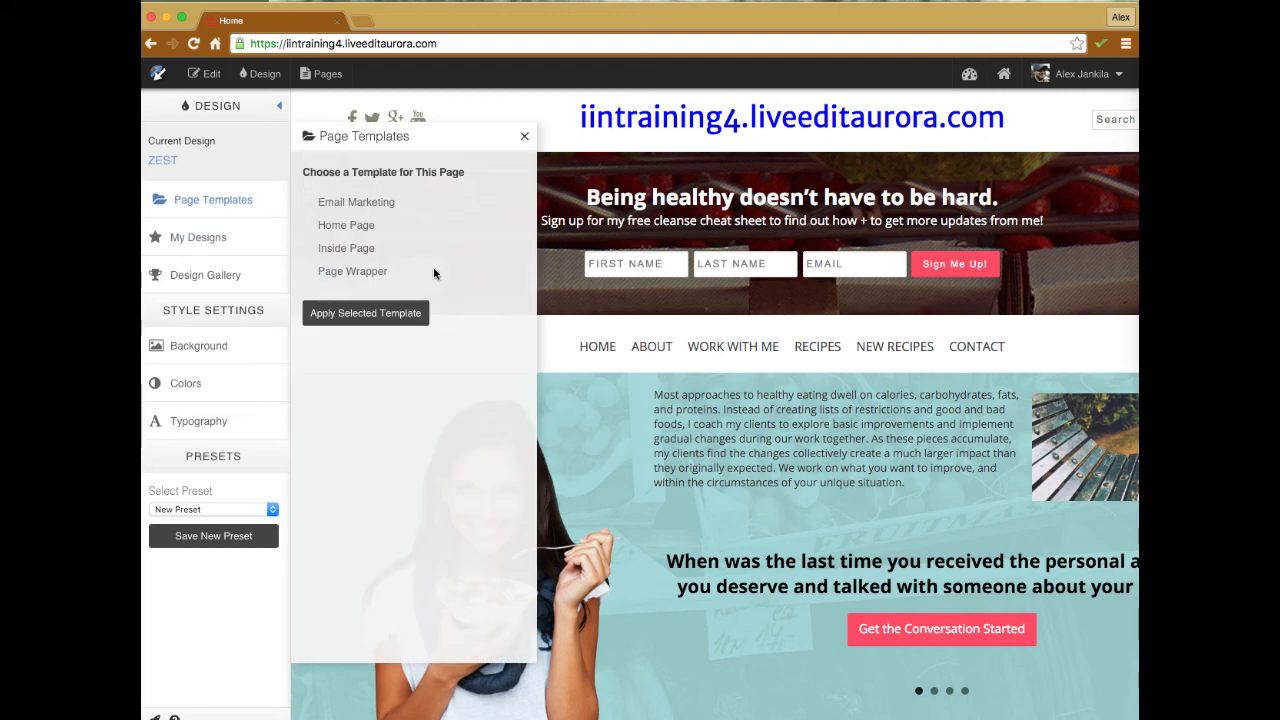
click(350, 225)
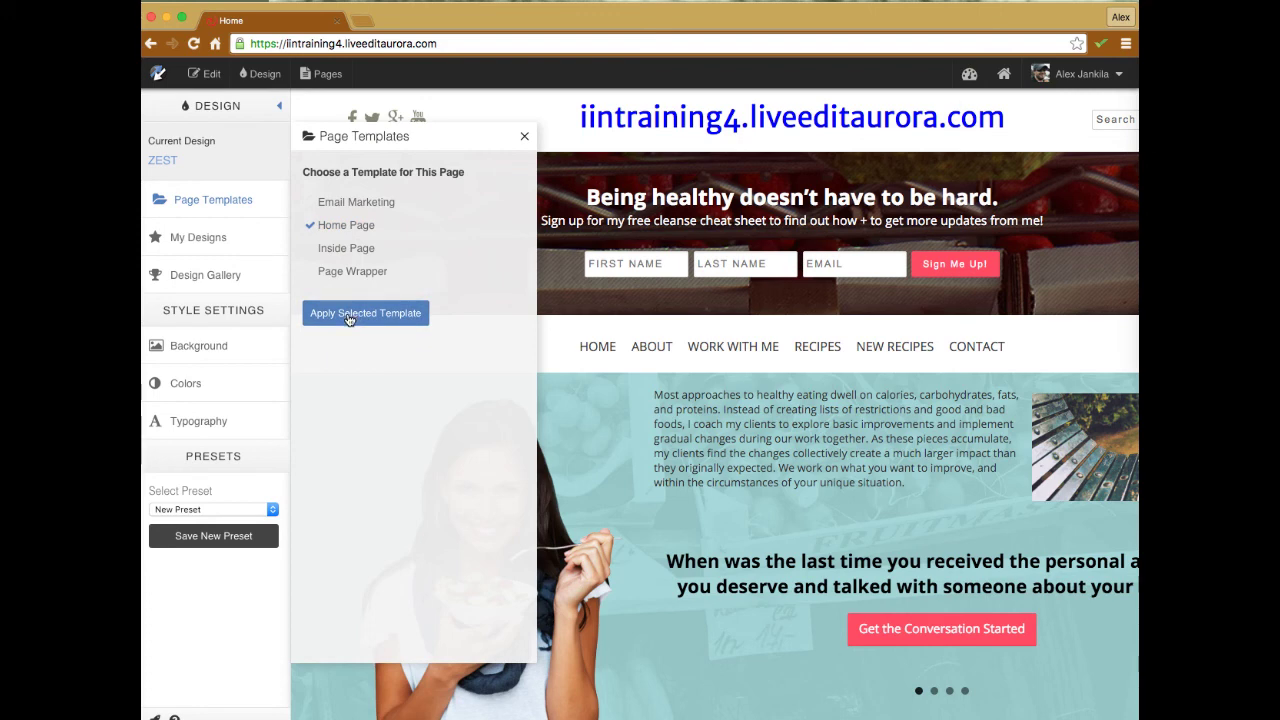
click(349, 316)
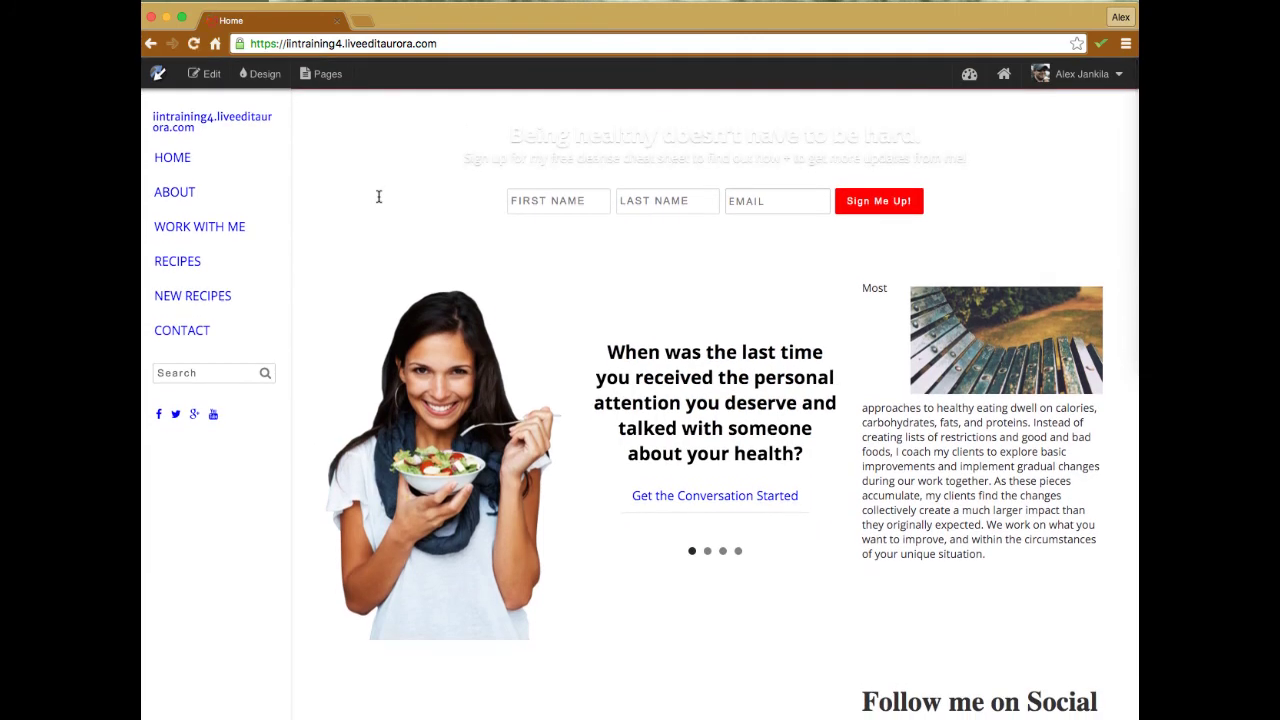
Examine how the existing home page content is laid out in the Zest template, from the sign-up form to the footer
scroll(378, 196, down, 2)
scroll(378, 196, down, 7)
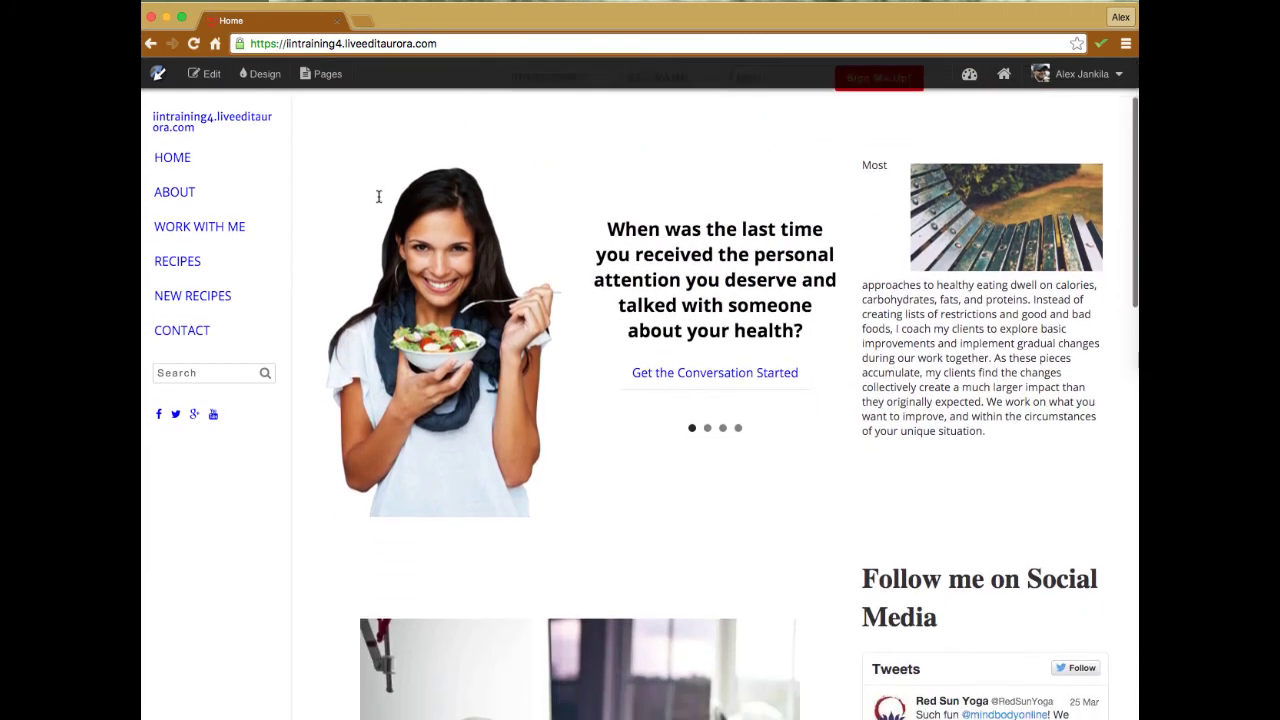
scroll(378, 196, up, 9)
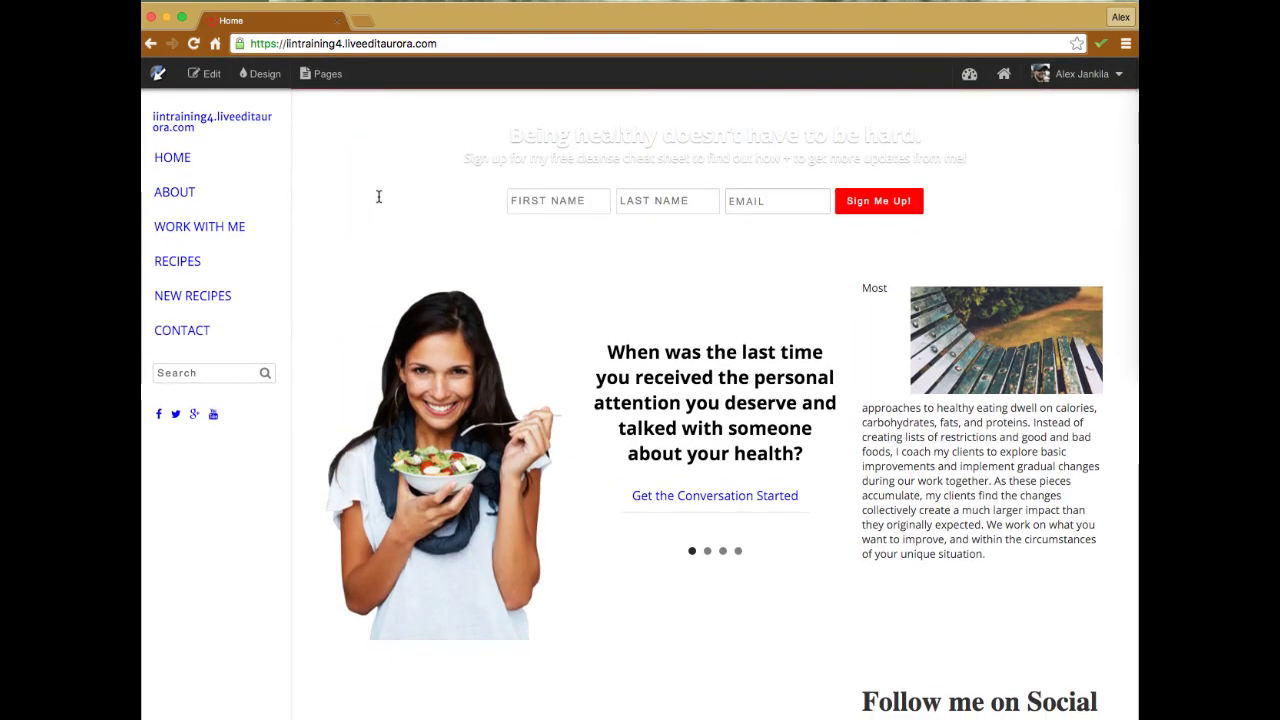
scroll(378, 196, down, 1)
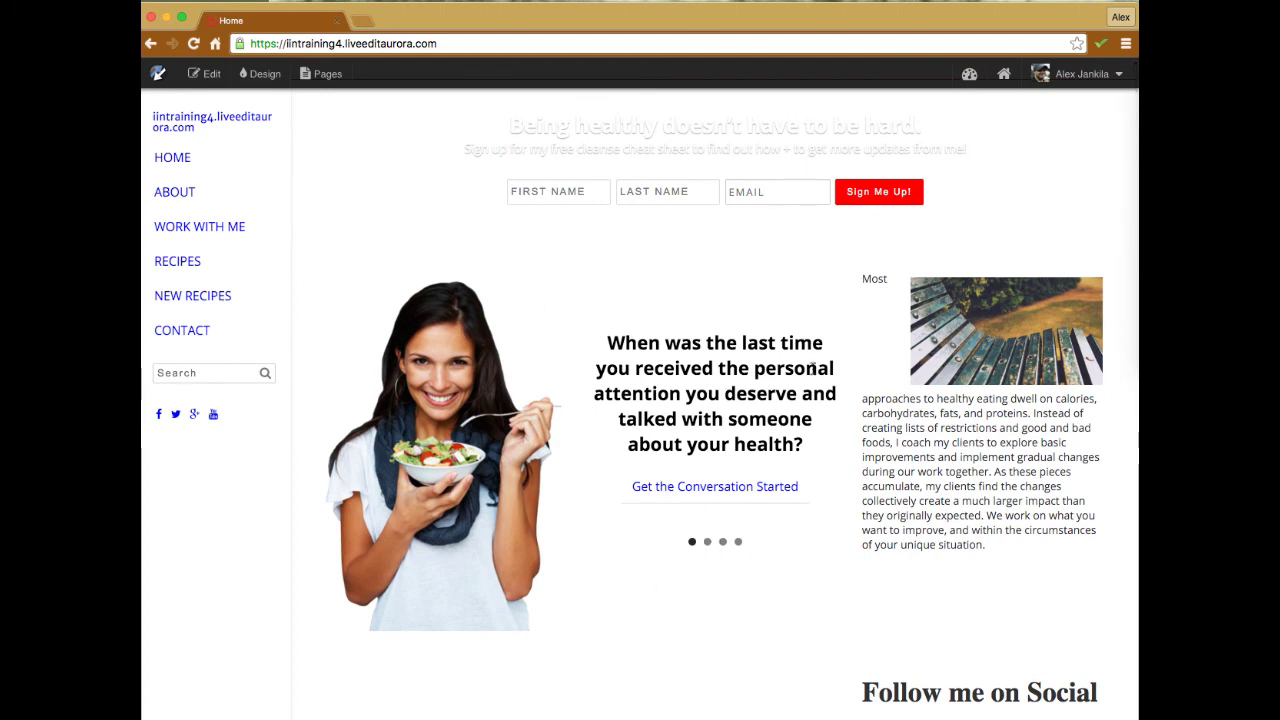
scroll(845, 403, down, 1)
scroll(845, 403, down, 10)
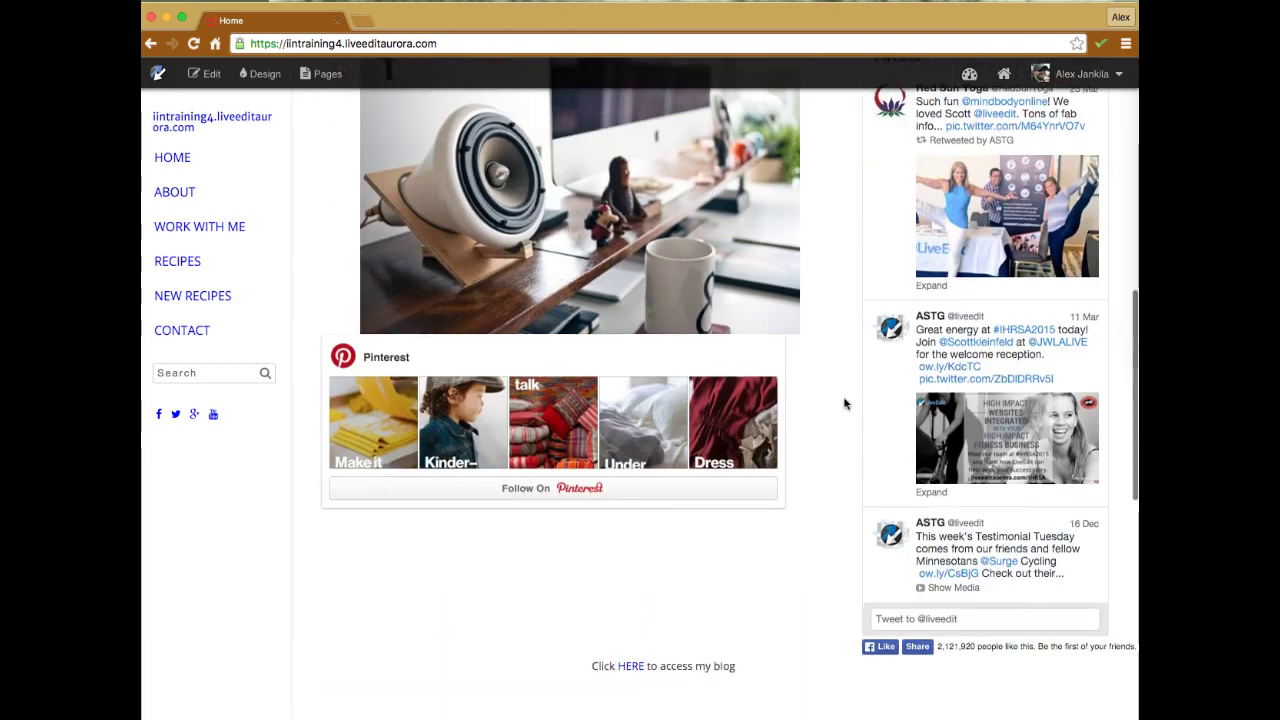
scroll(845, 403, down, 3)
scroll(845, 403, down, 3)
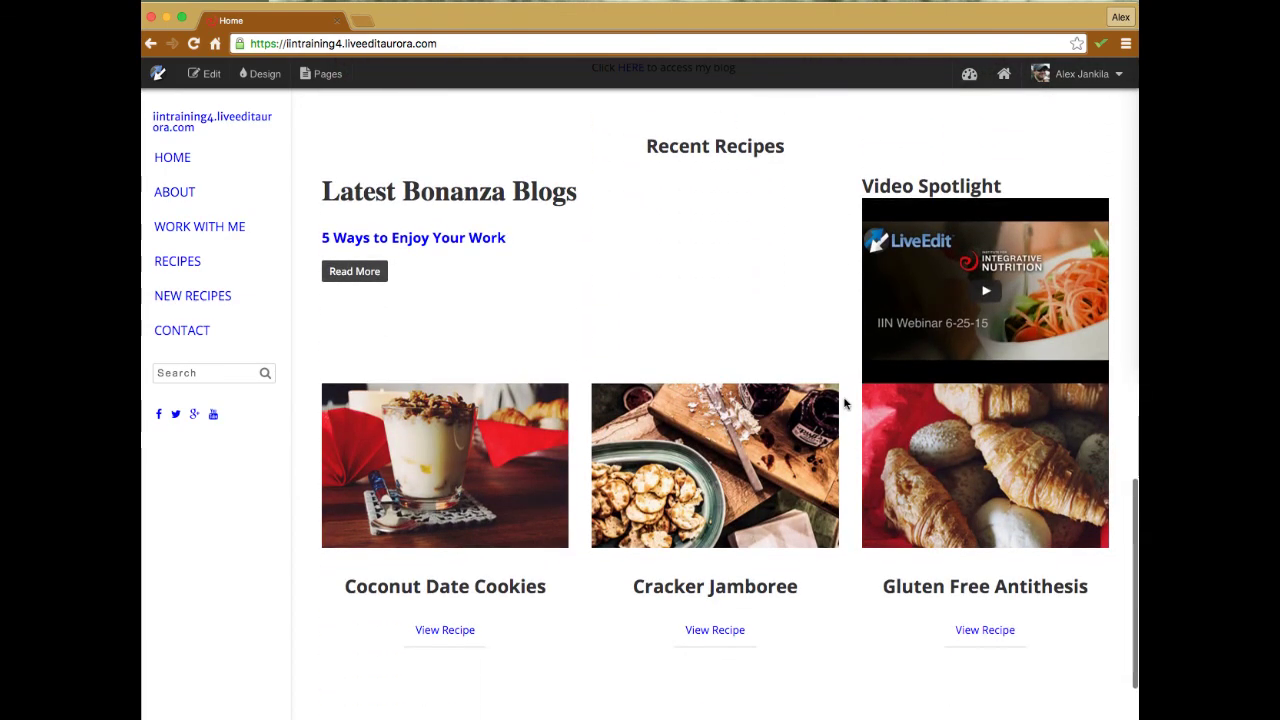
scroll(845, 403, down, 3)
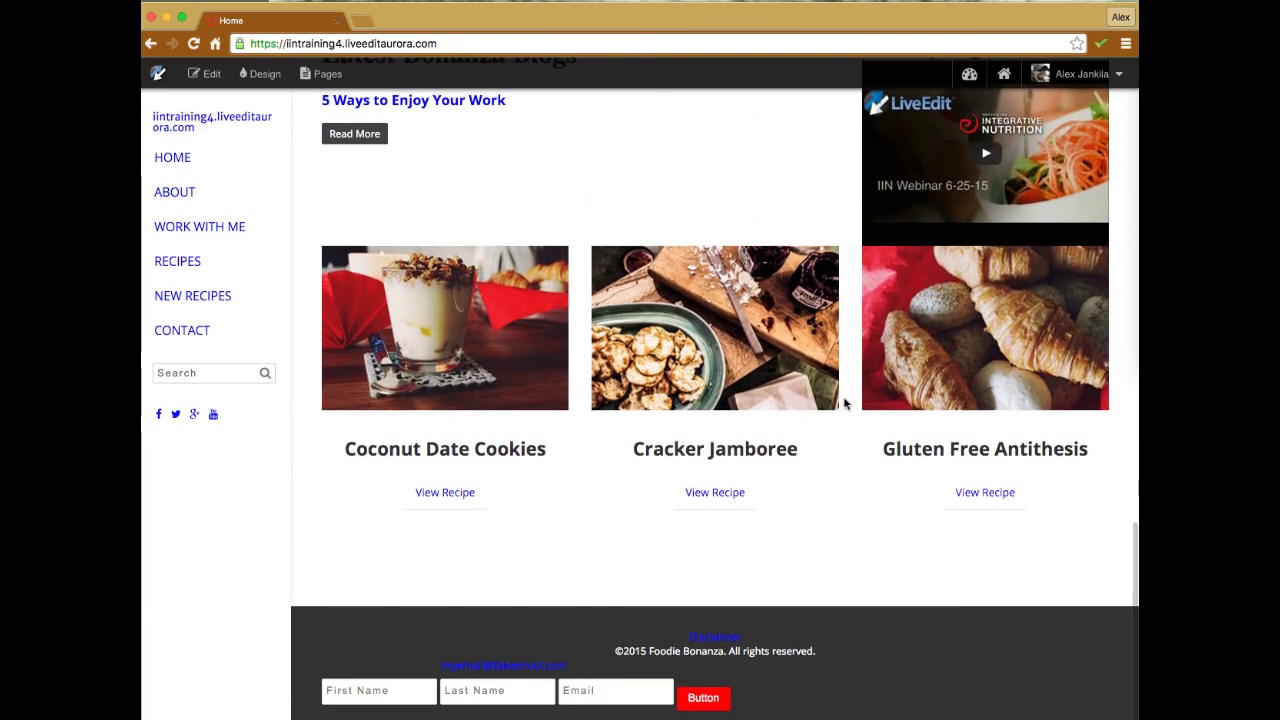
scroll(845, 403, up, 6)
scroll(845, 403, up, 12)
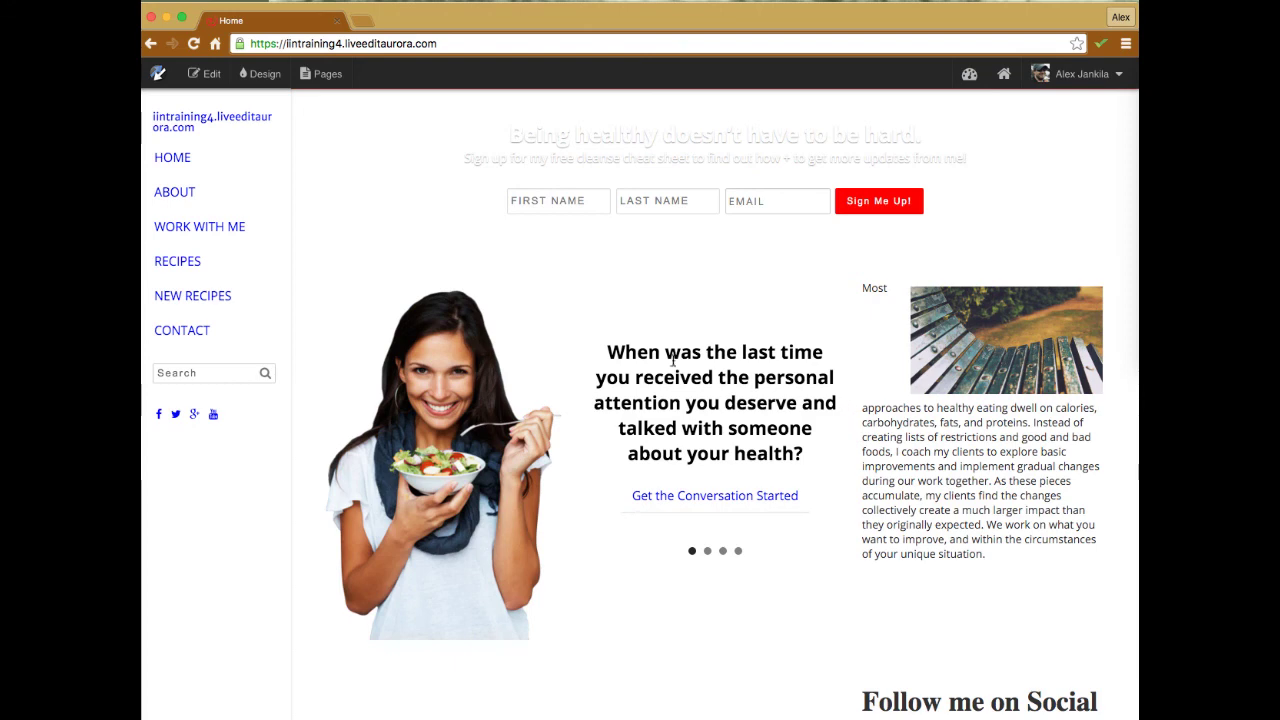
Check the restyled home page's sections and content areas in edit mode, and leave edit mode
click(205, 73)
scroll(685, 400, down, 5)
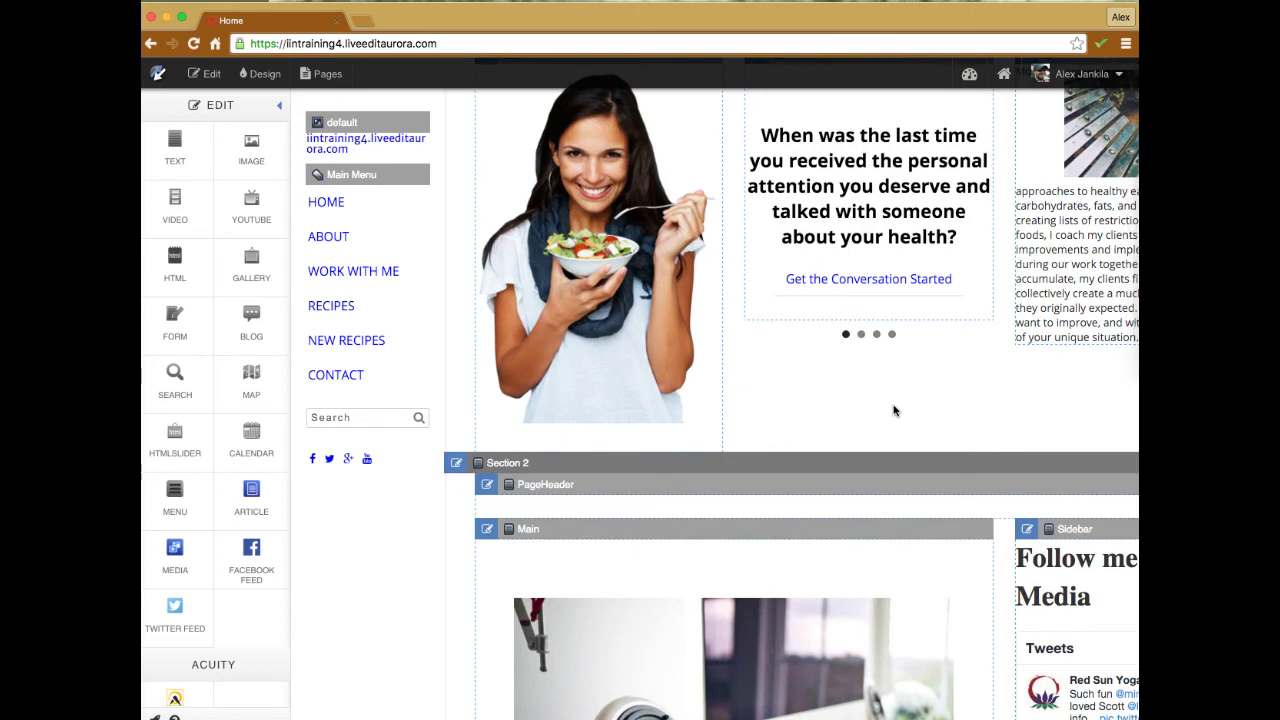
click(205, 73)
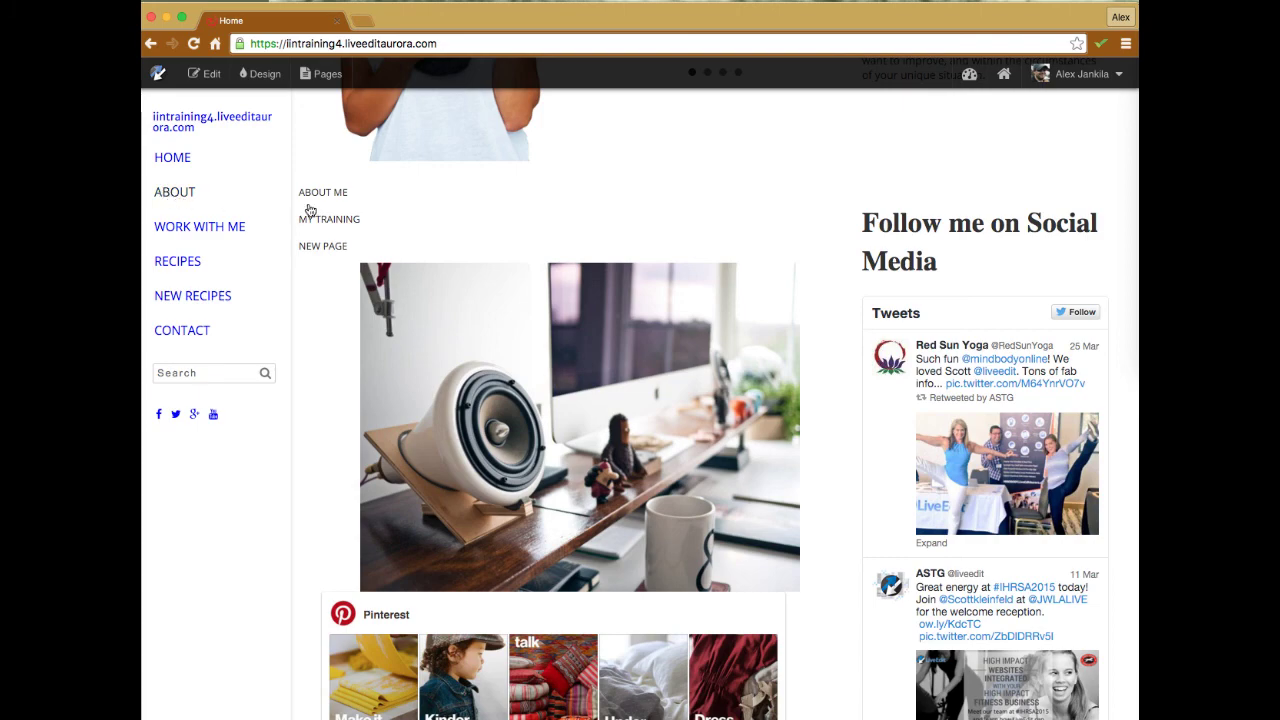
Open the My Training page under About and review its content in the new design down to the footer
click(346, 220)
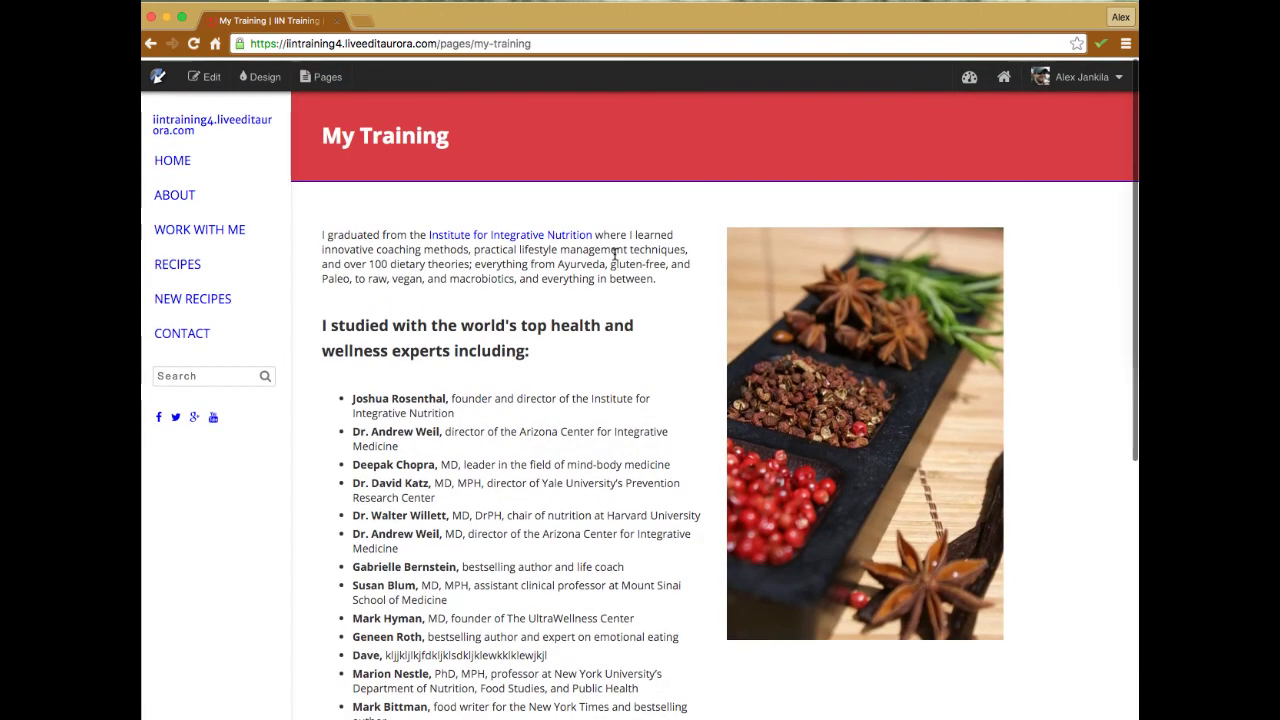
scroll(614, 255, down, 9)
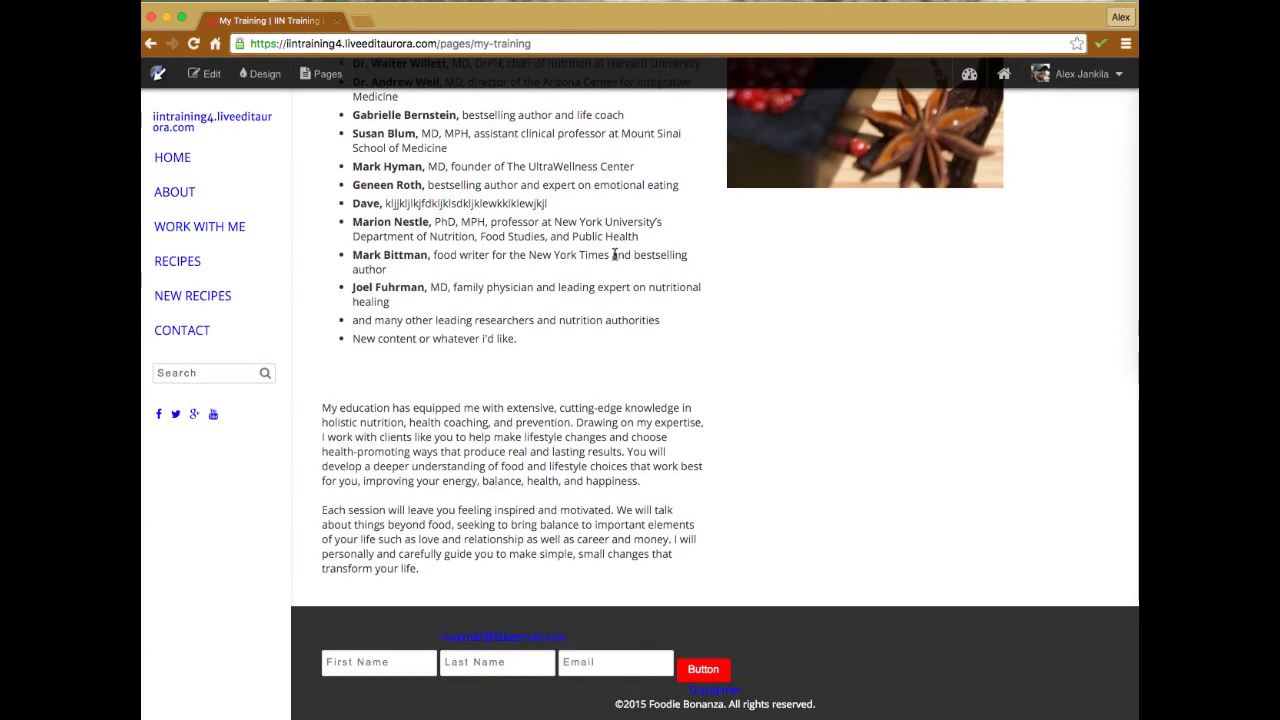
scroll(614, 255, up, 9)
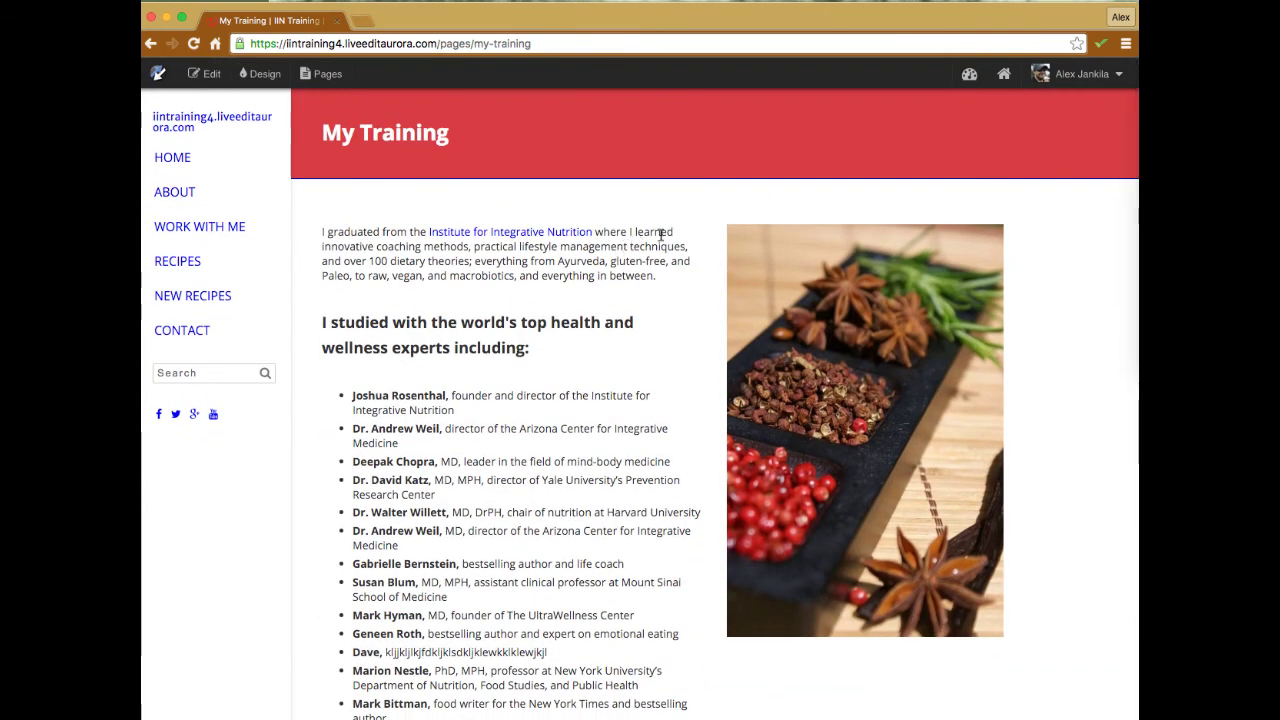
Switch the site back to the saved Foodie Bonanza design
click(265, 76)
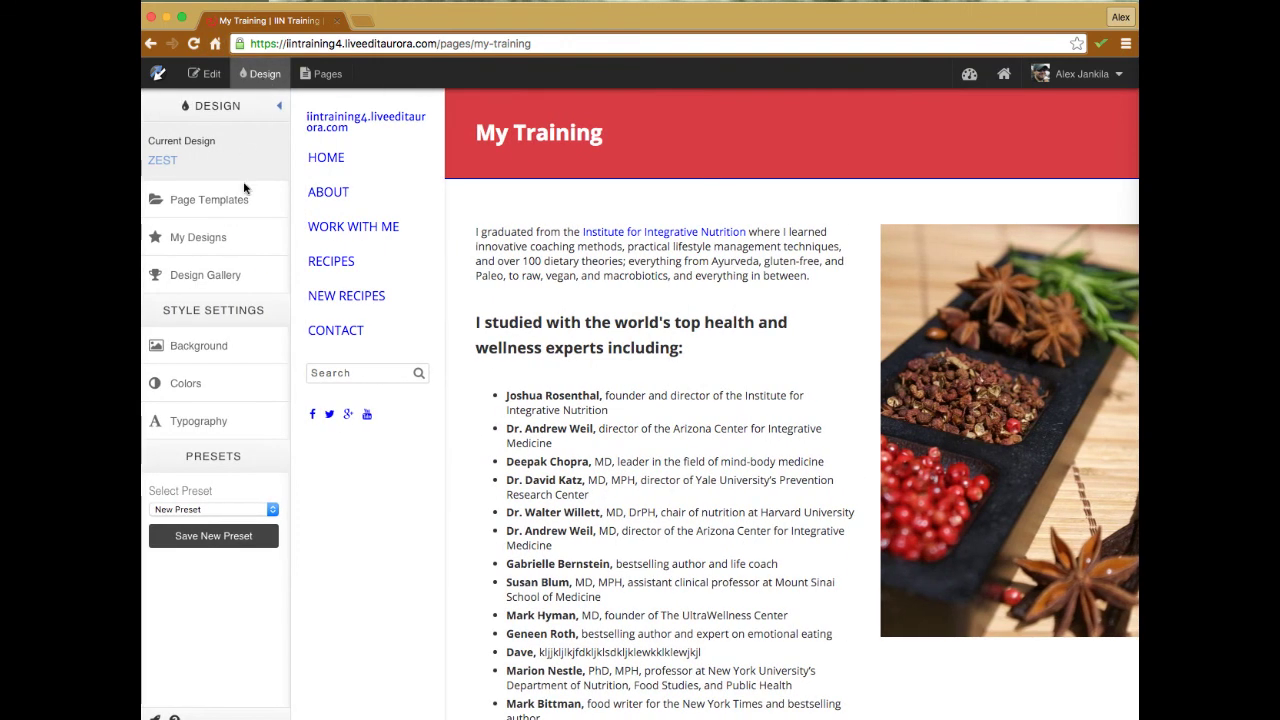
click(195, 238)
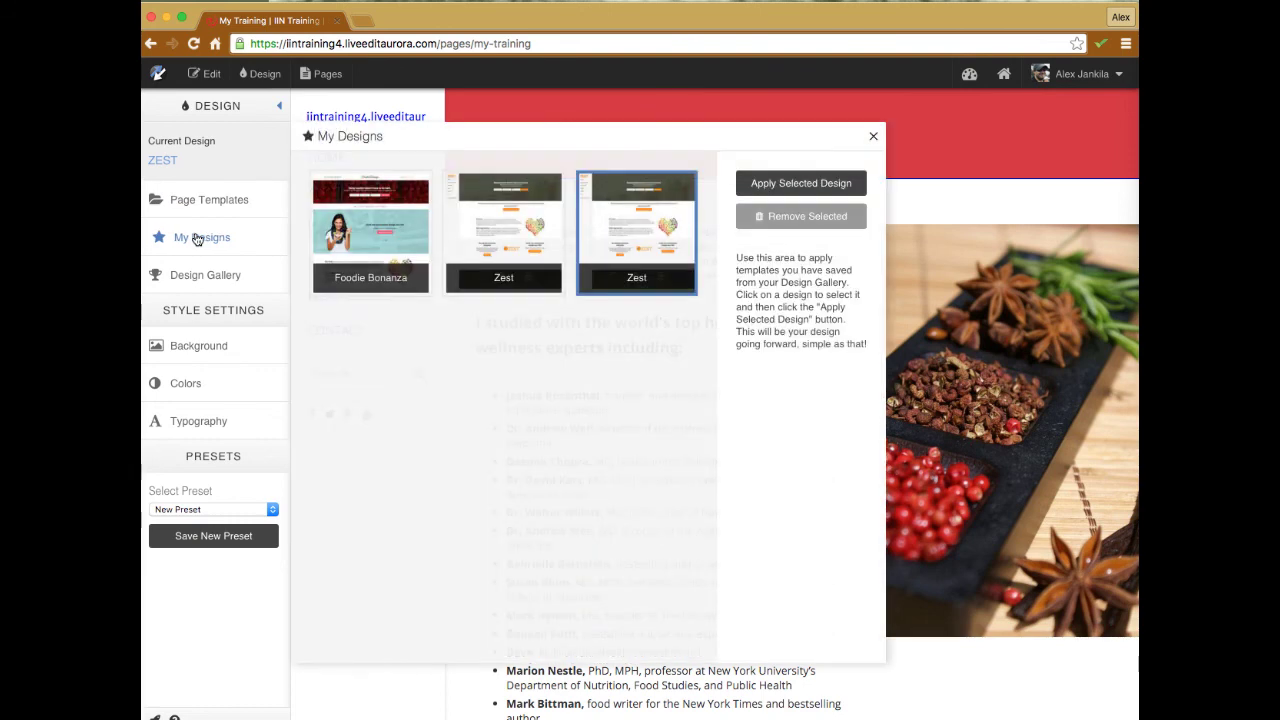
click(353, 241)
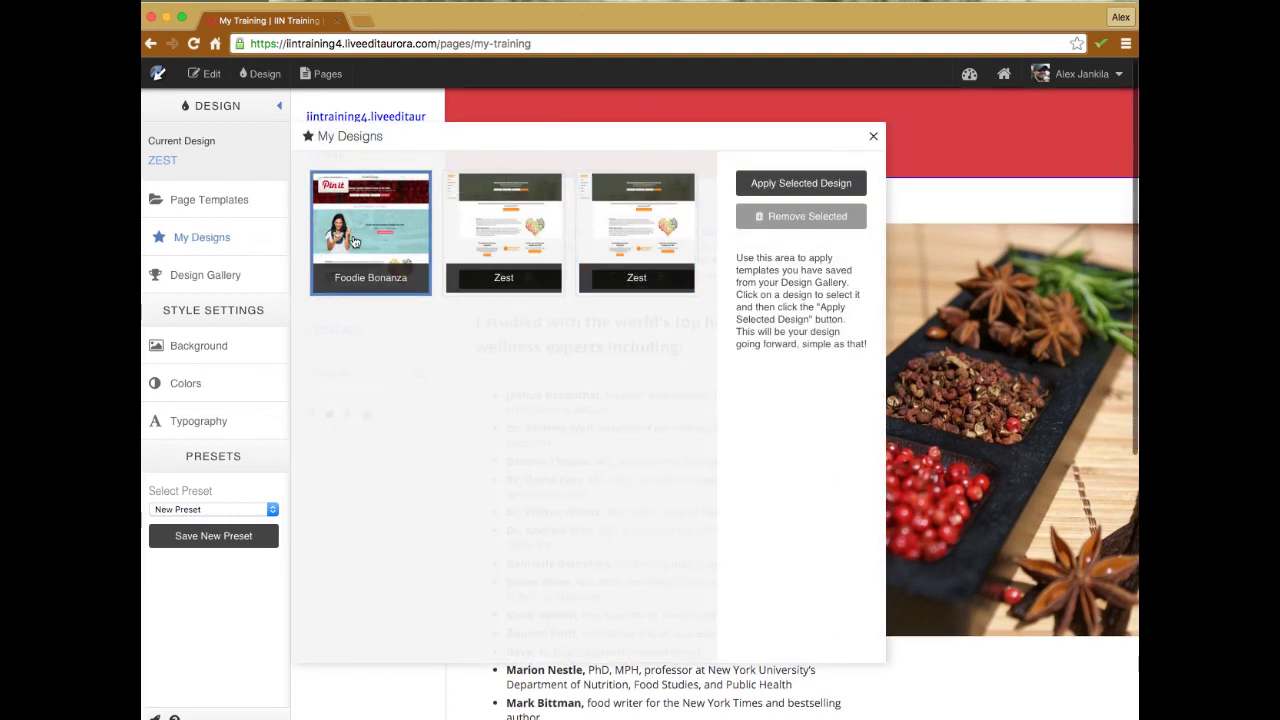
click(788, 188)
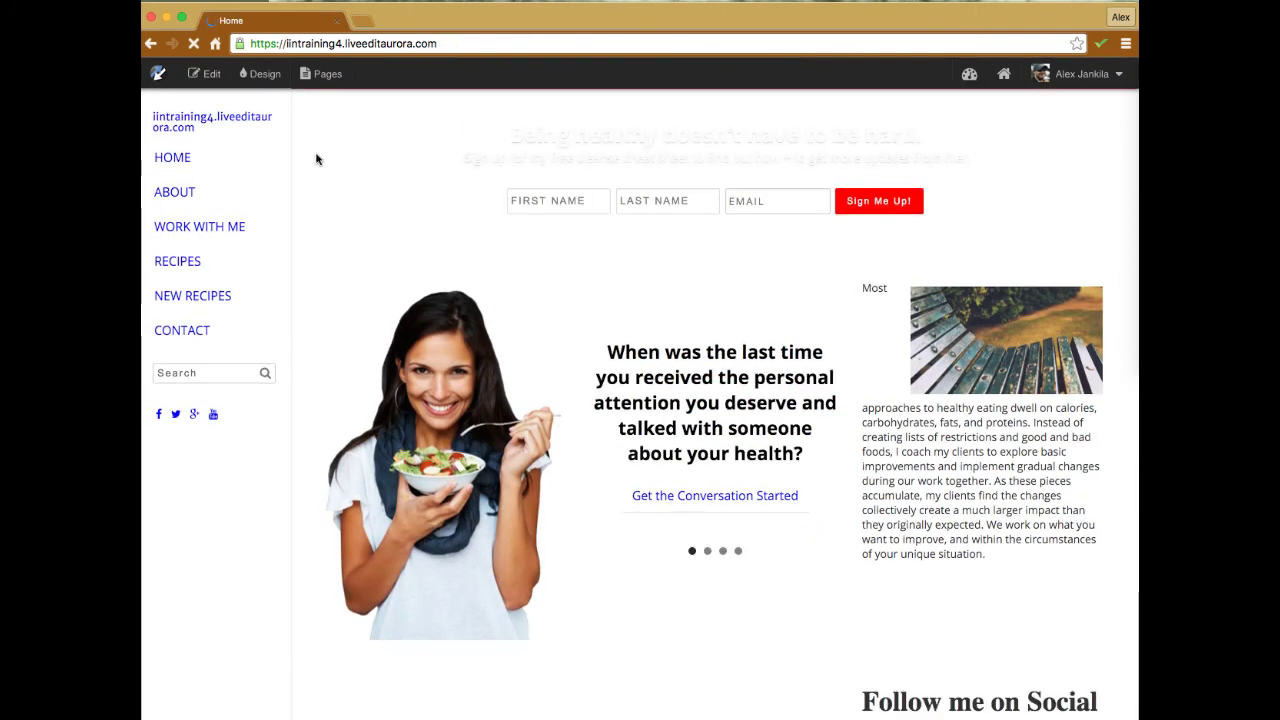
Apply the Foodie Bonanza design's Home Page template to the home page
click(262, 76)
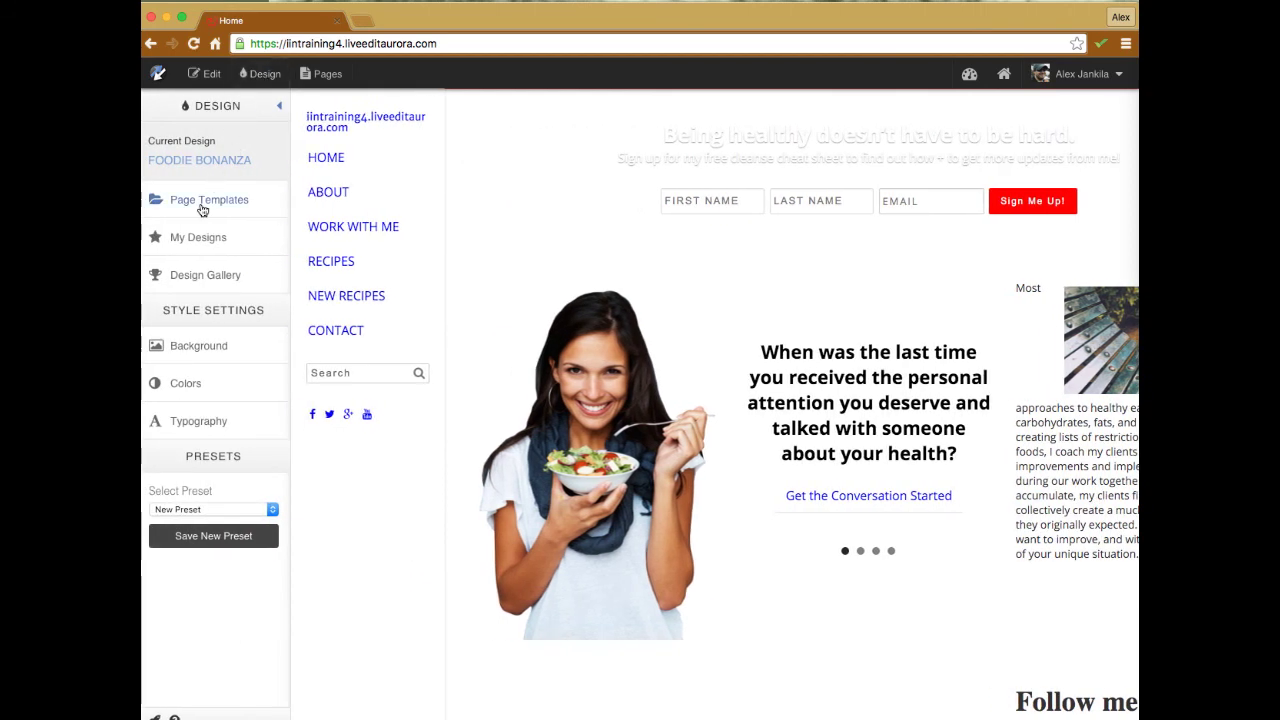
click(203, 202)
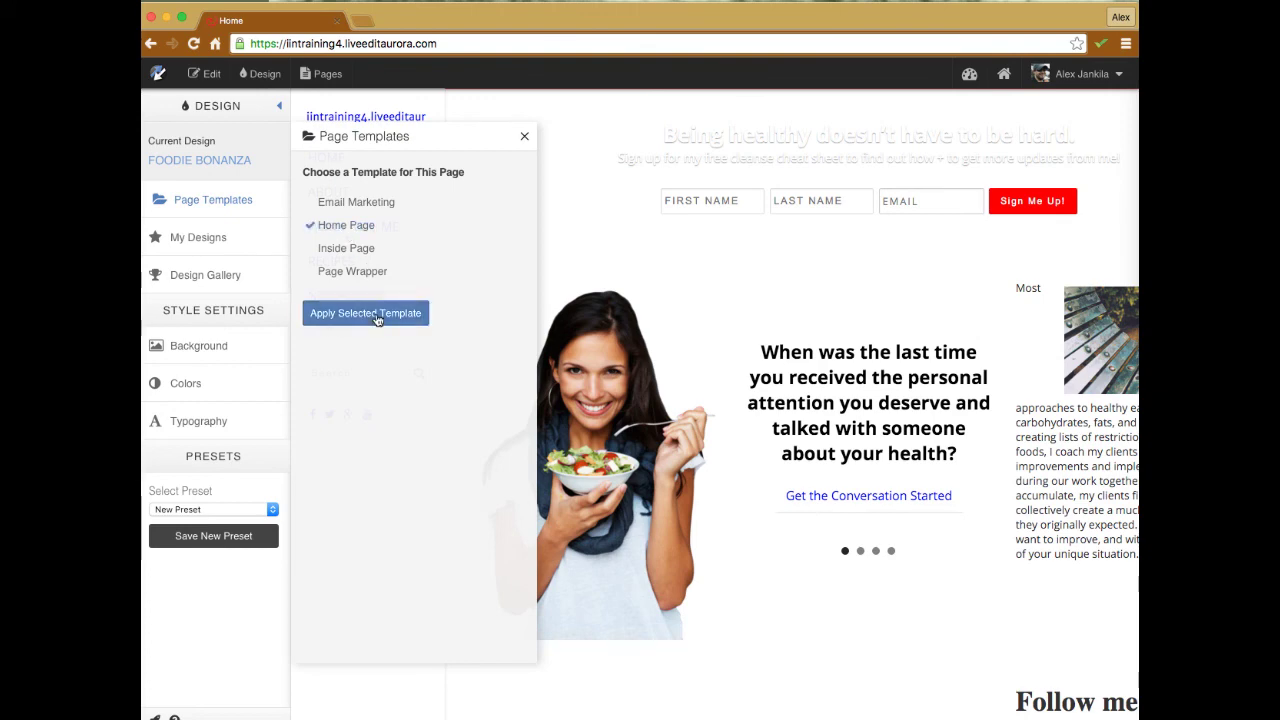
click(377, 316)
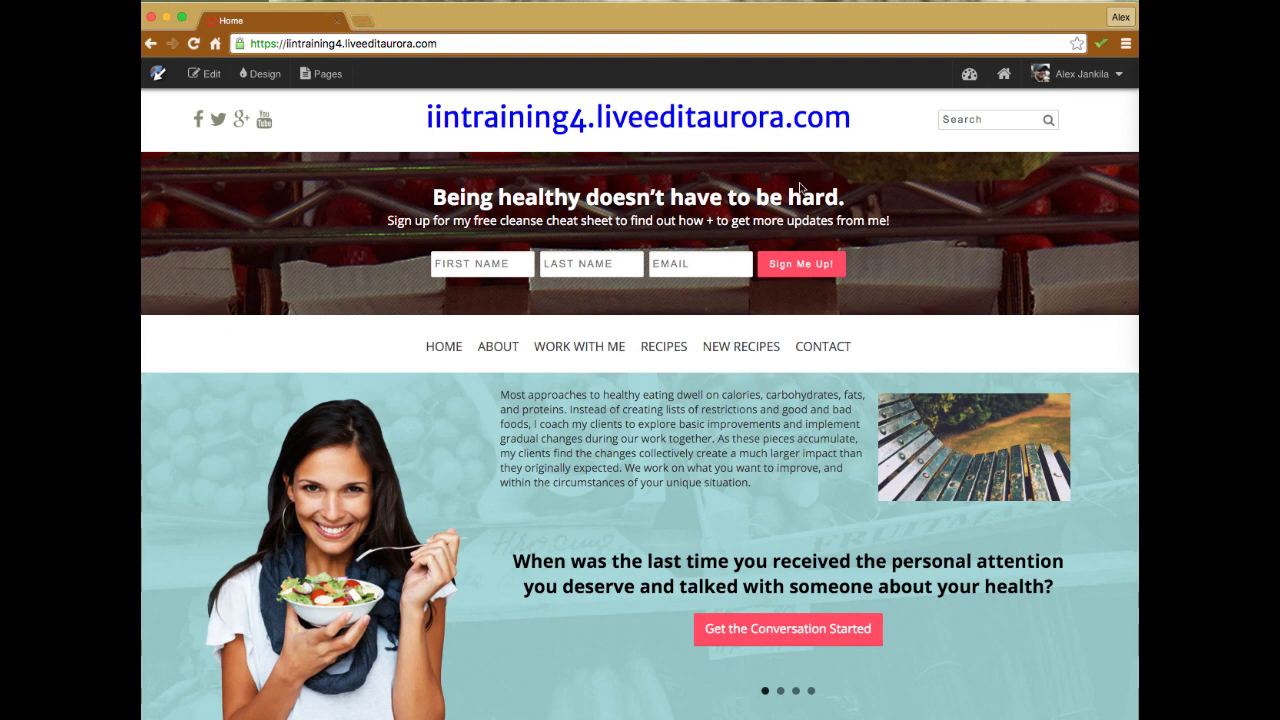
Start a new menu item in the page manager and set its type to Link
mouse_move(660, 347)
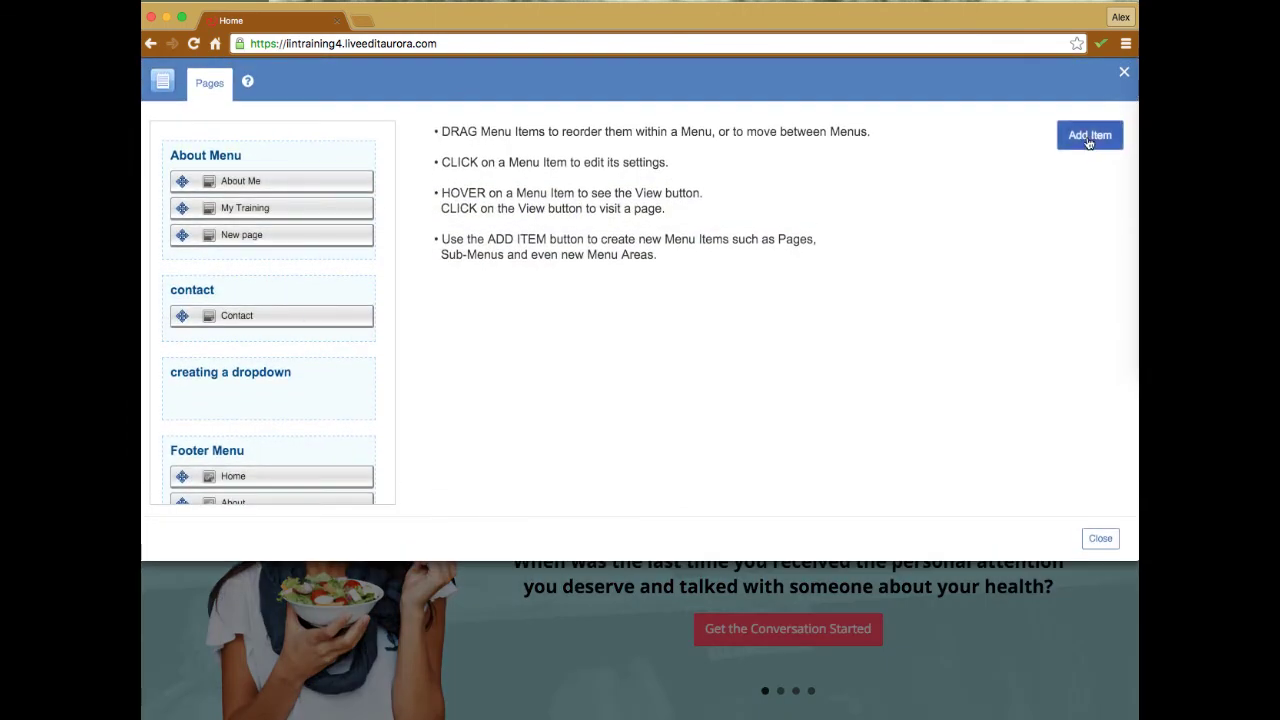
click(1089, 140)
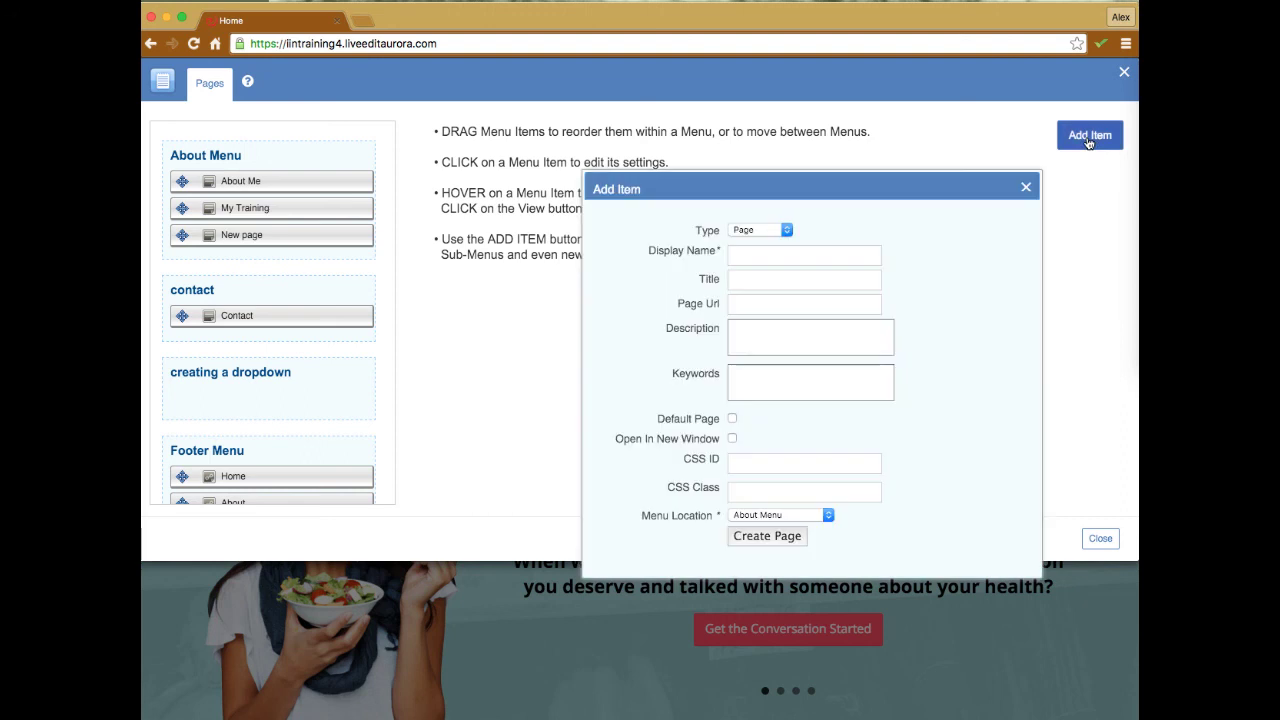
click(753, 232)
click(770, 252)
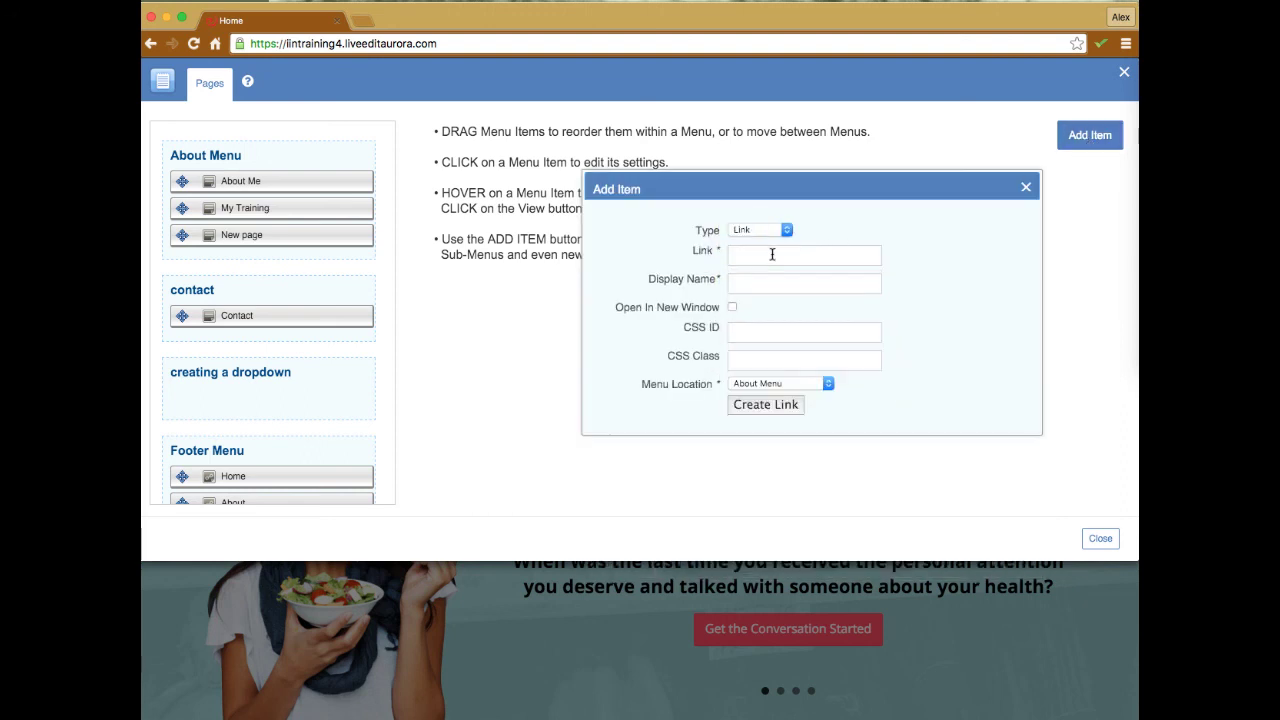
click(772, 254)
click(760, 254)
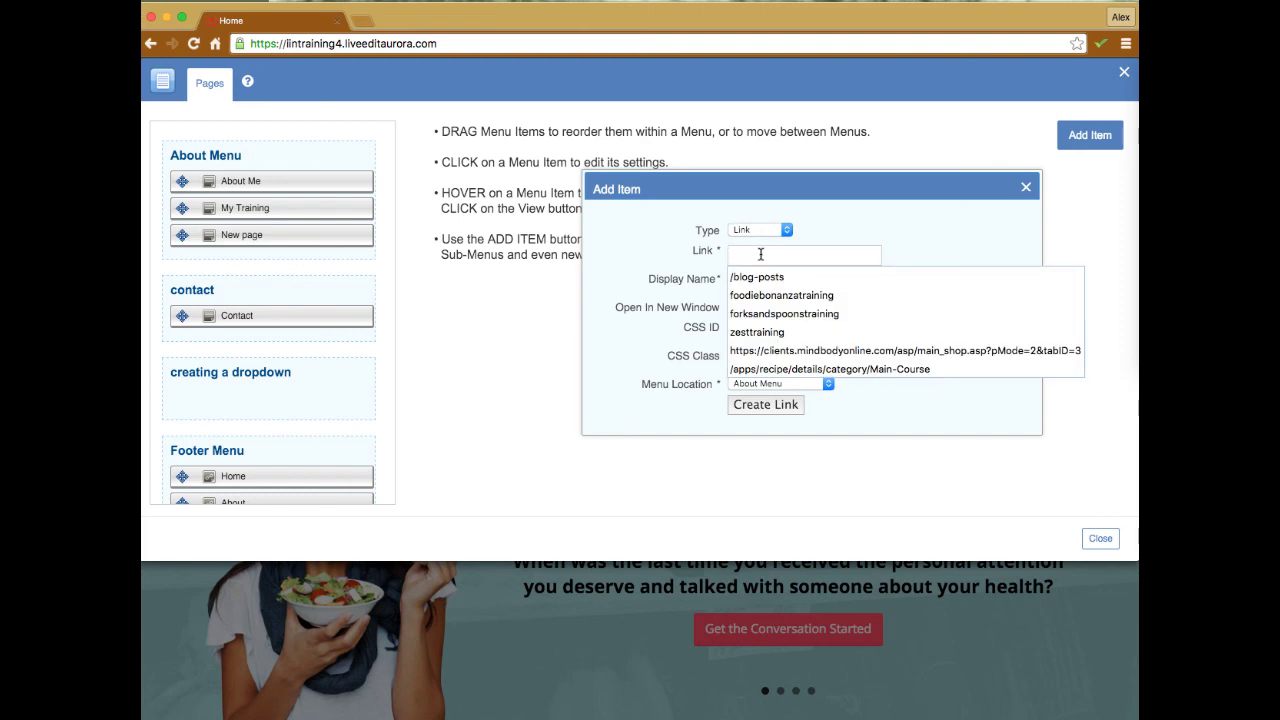
click(890, 188)
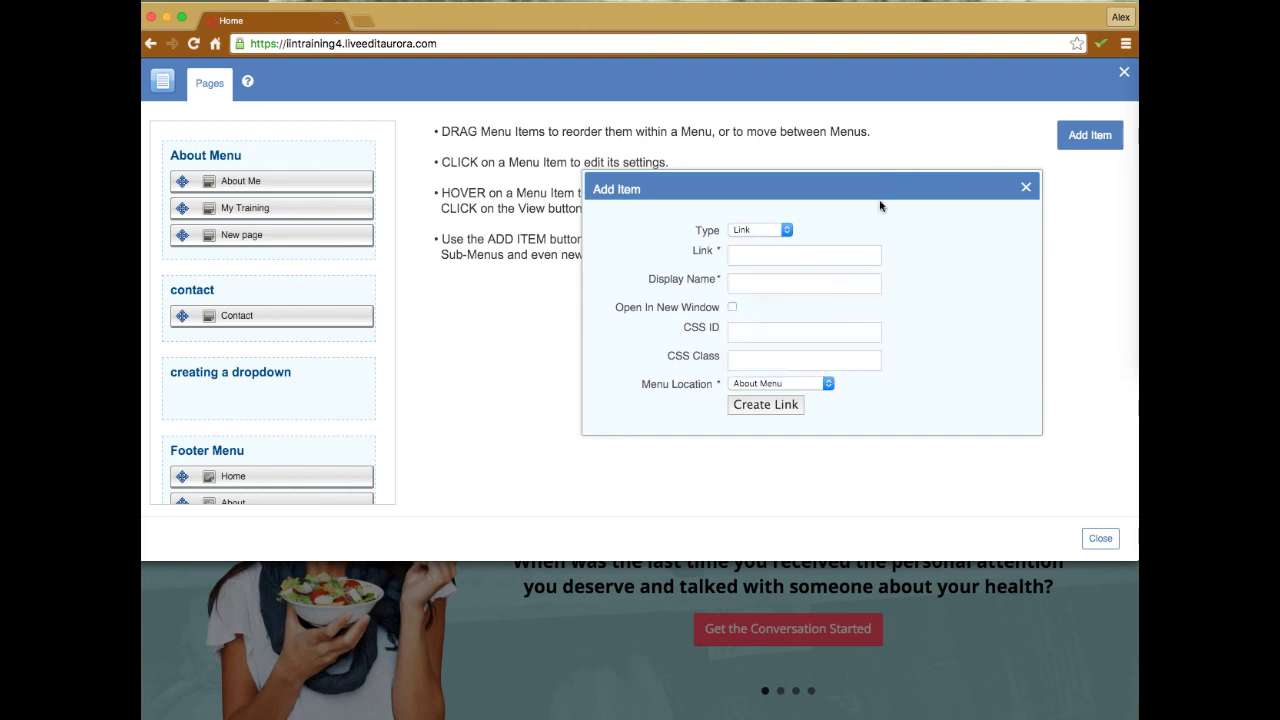
click(786, 254)
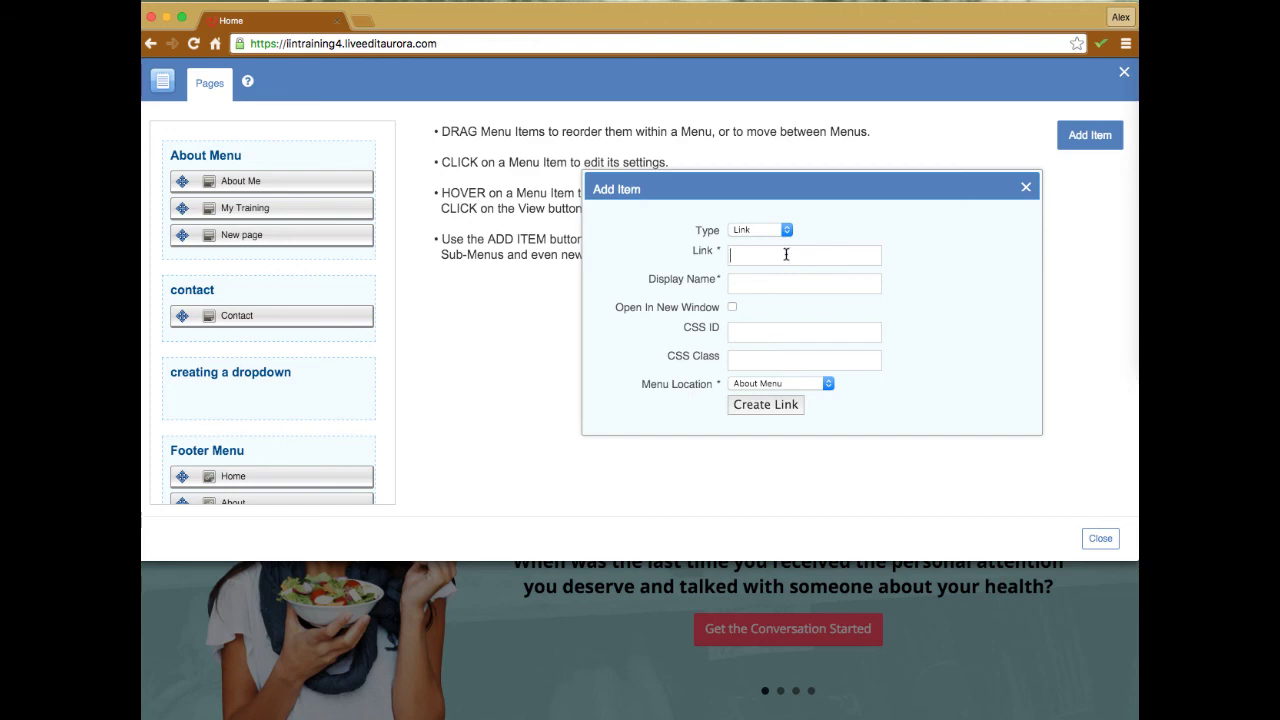
Open the bookmarked Forks and Spoons training site in a new browser tab and copy its web address
click(363, 21)
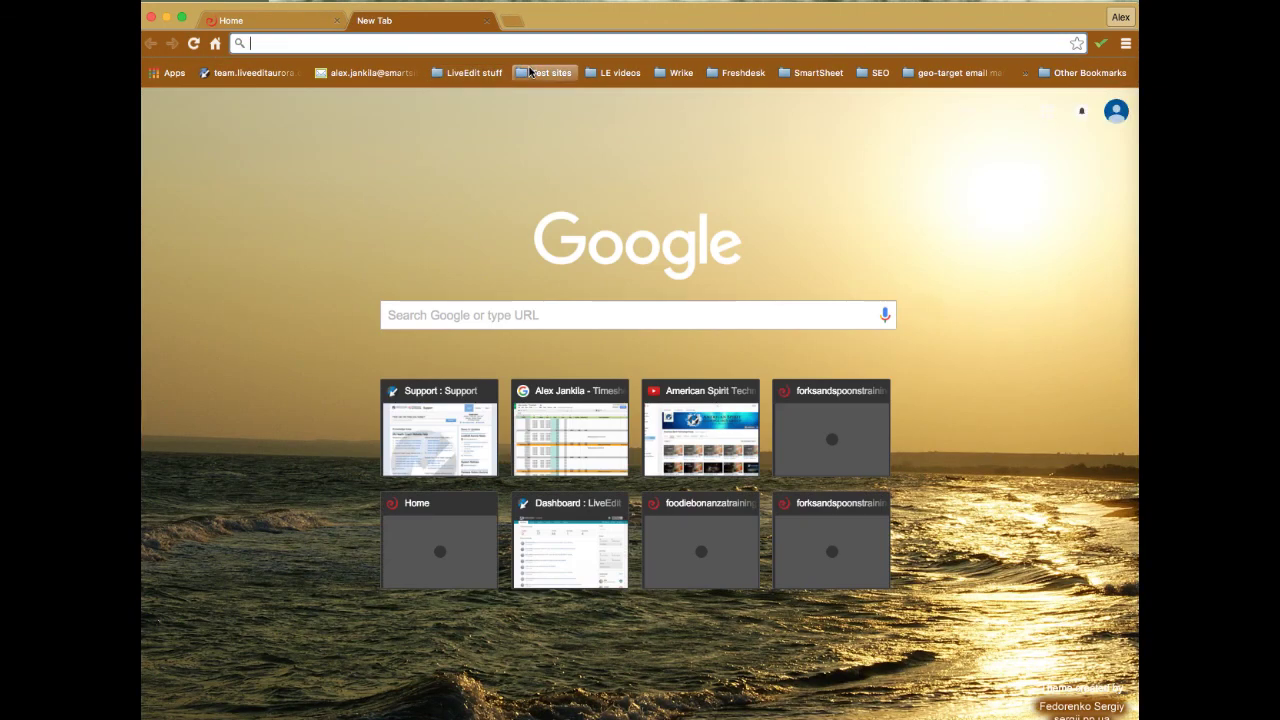
click(545, 72)
mouse_move(548, 95)
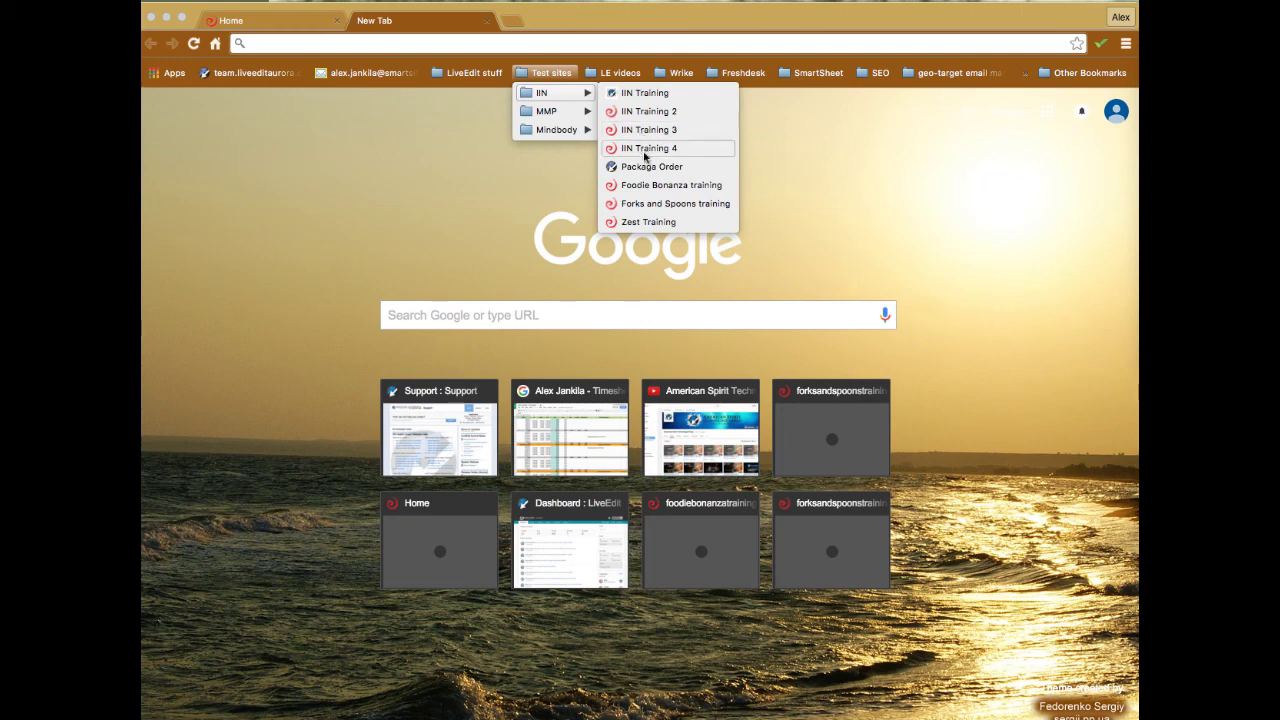
click(660, 203)
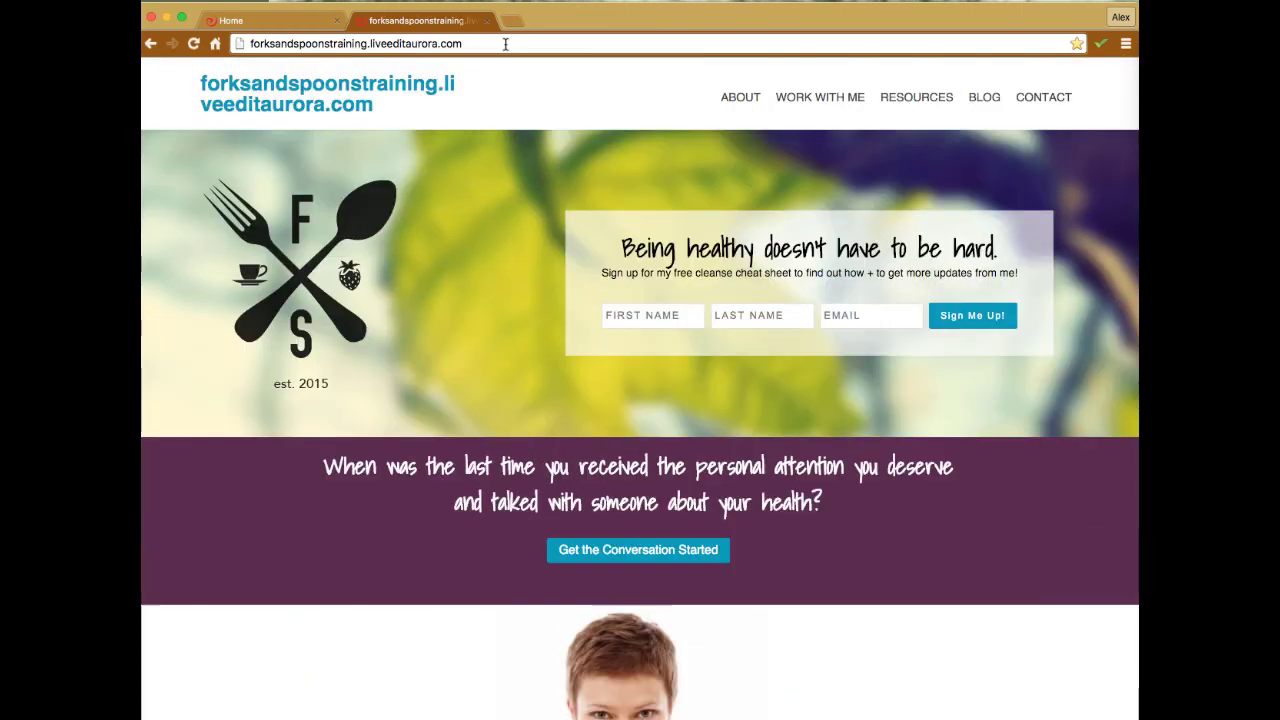
click(505, 46)
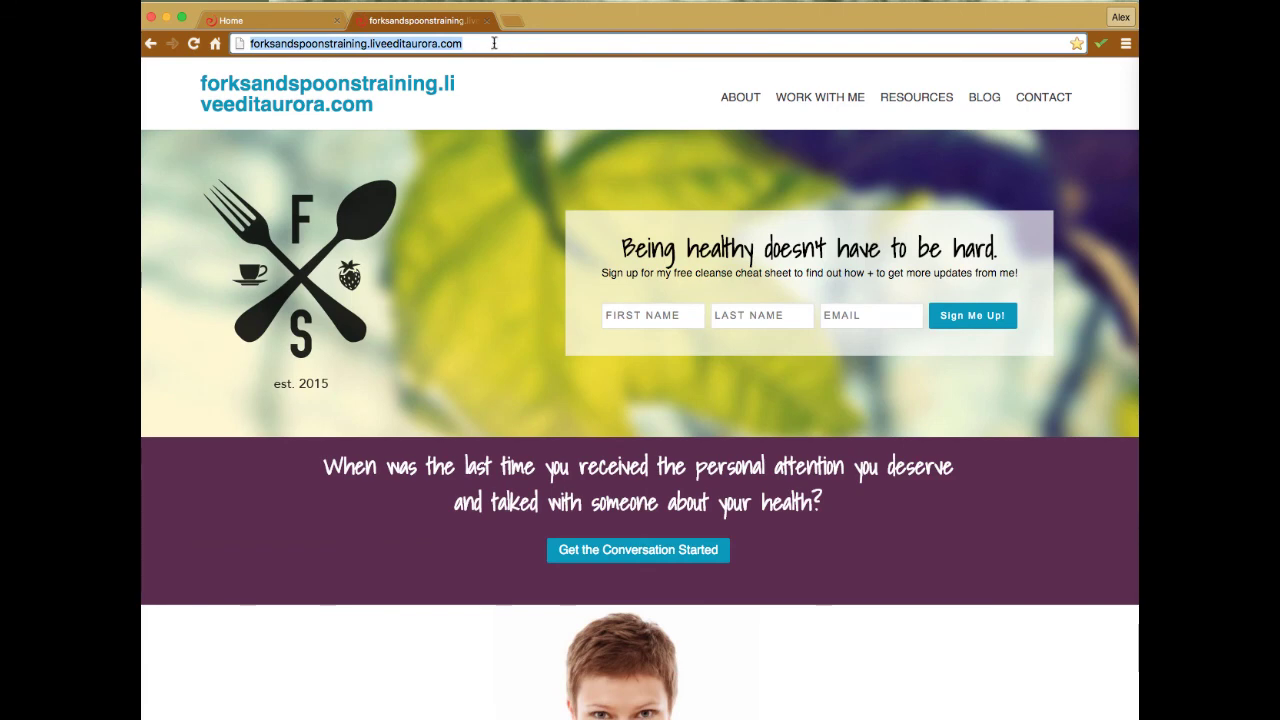
right_click(494, 42)
click(530, 66)
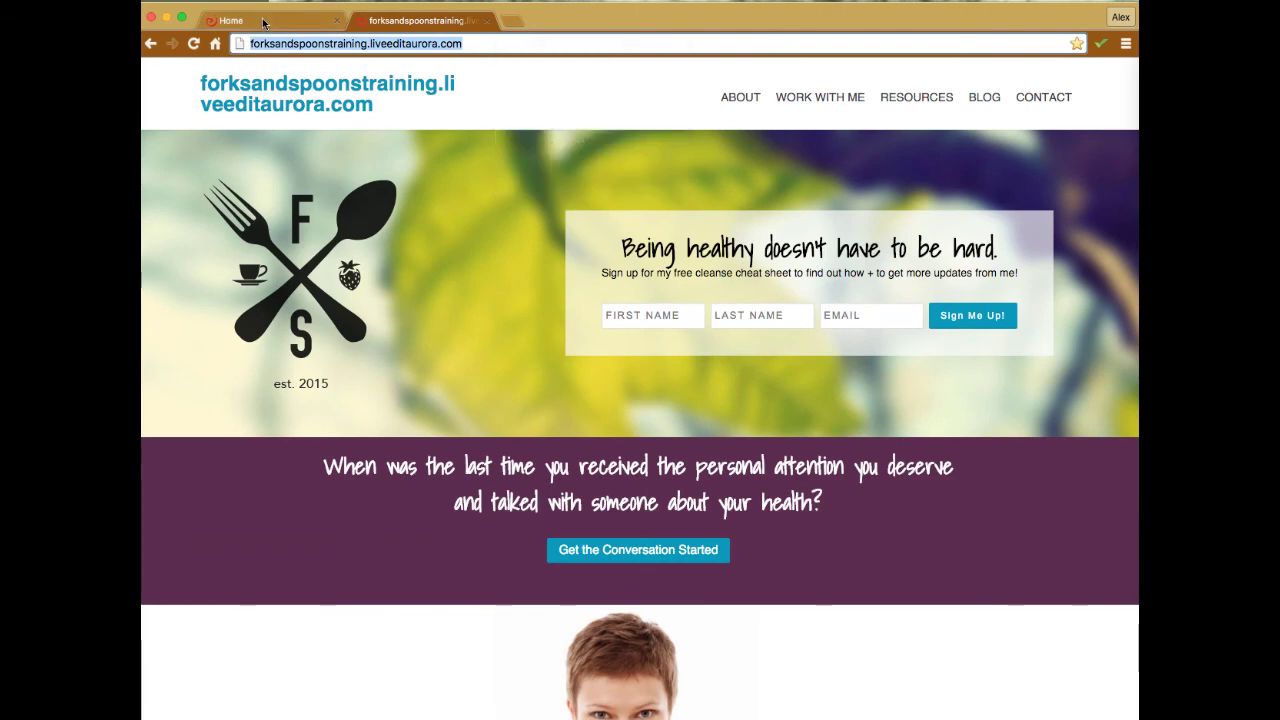
Create the link in the Main Menu with the copied Forks and Spoons address and the display name "Second site"
click(270, 22)
click(760, 255)
right_click(761, 255)
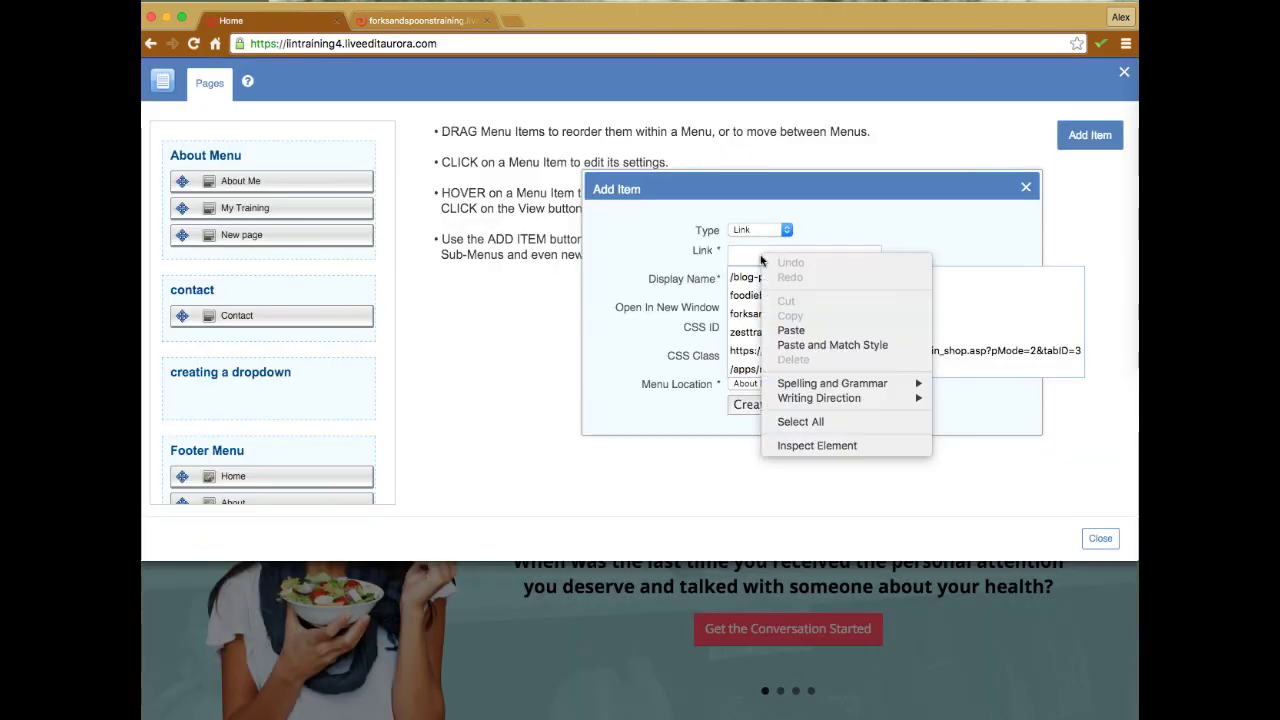
click(683, 291)
click(763, 289)
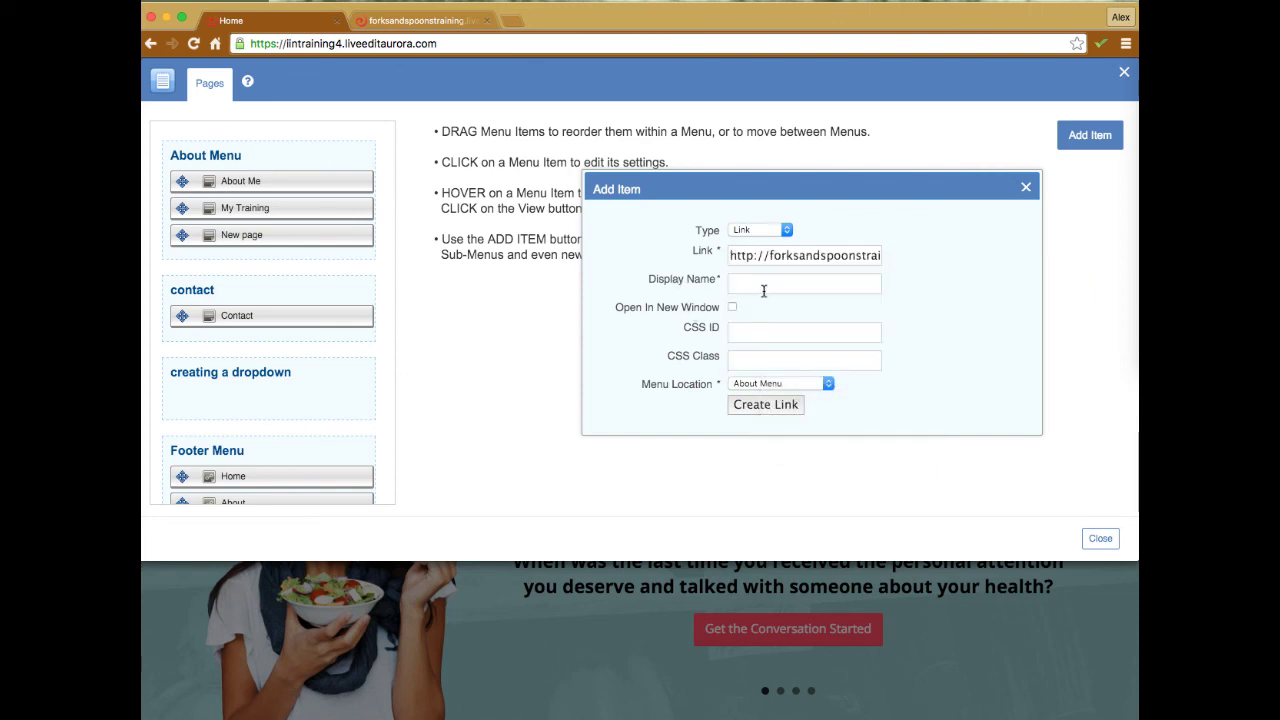
text(Second site)
click(770, 388)
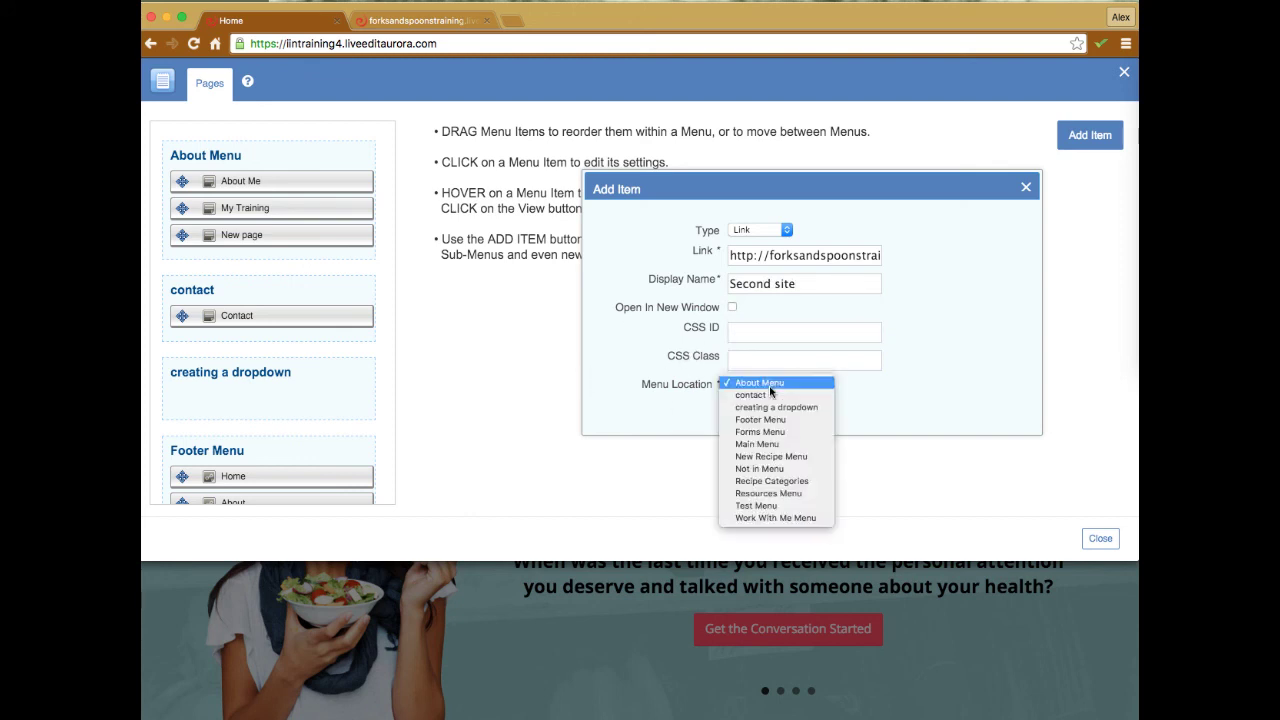
click(785, 446)
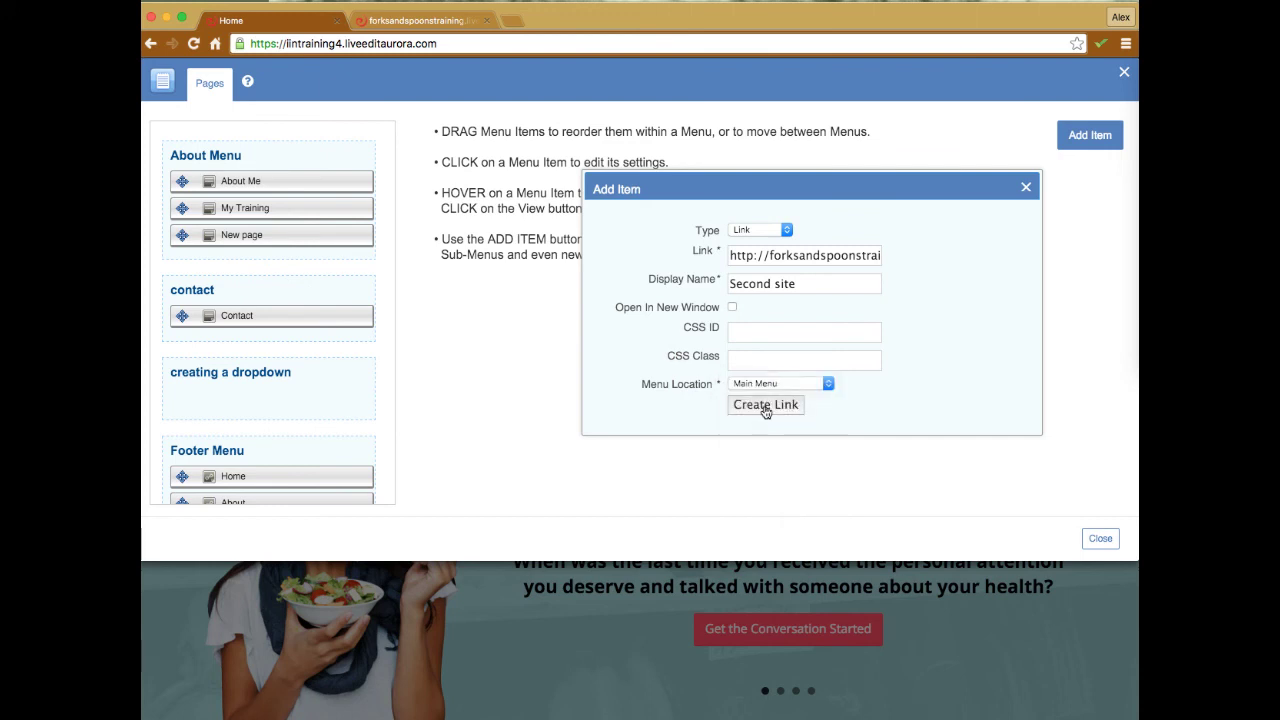
click(765, 406)
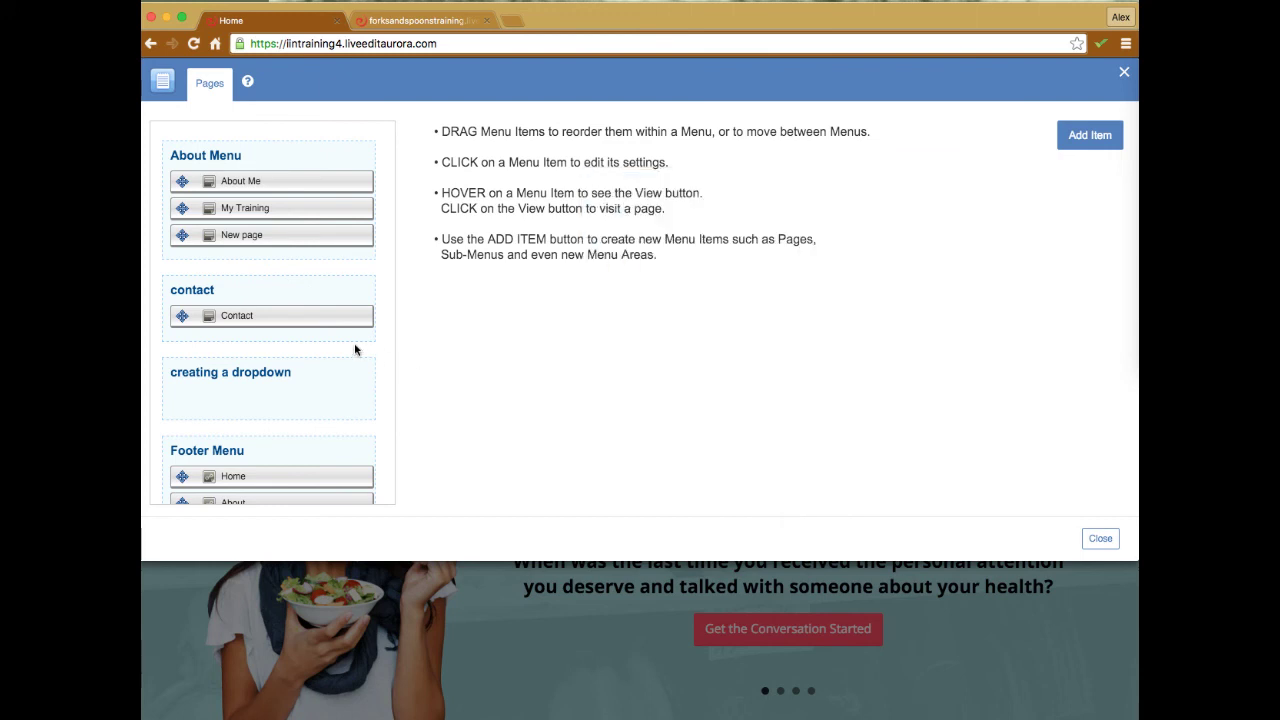
Check the Second site entry in the Main Menu, test its link from the home page, and return to the home page
scroll(281, 343, down, 3)
scroll(281, 343, down, 5)
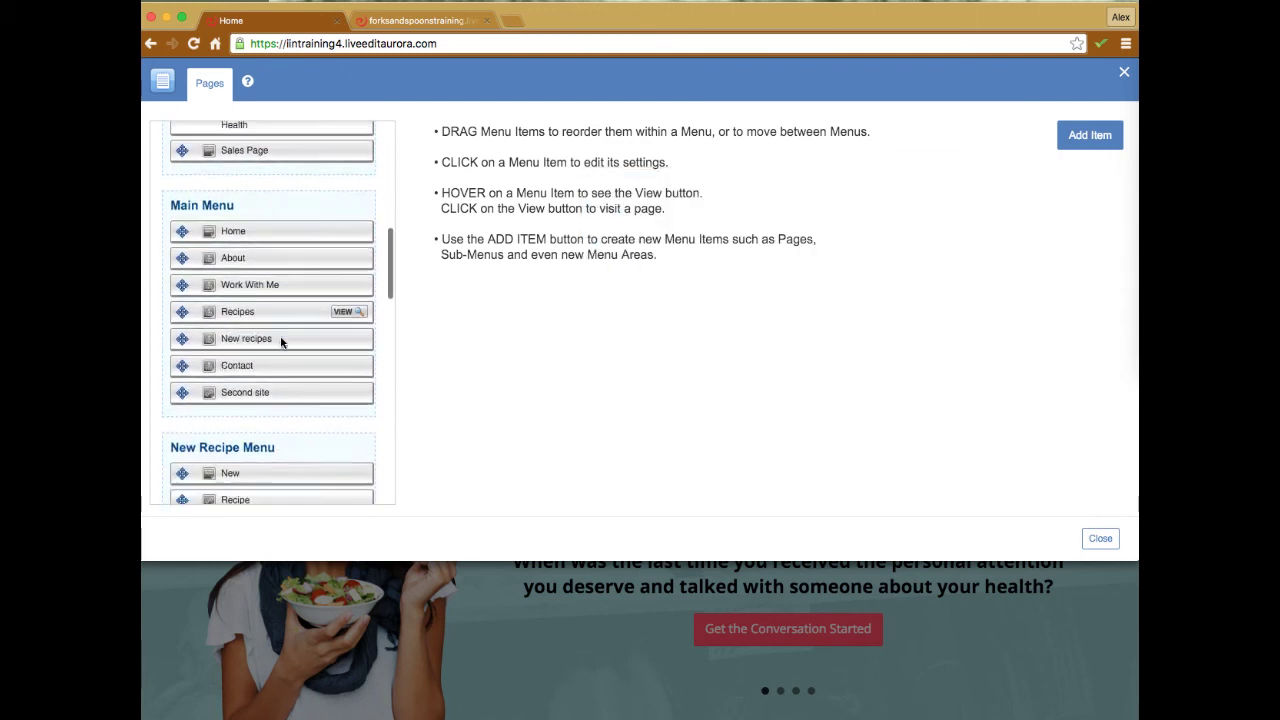
mouse_move(245, 363)
mouse_down()
mouse_move(274, 334)
mouse_move(271, 287)
mouse_move(255, 362)
mouse_up()
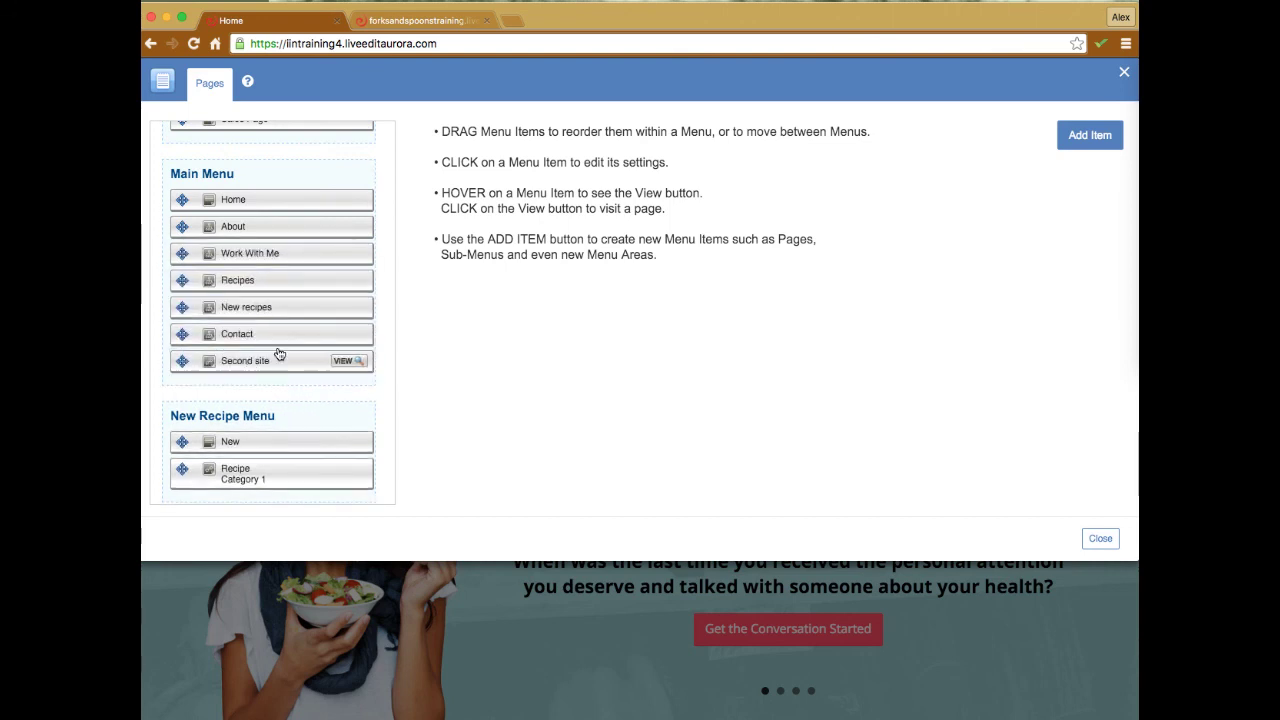
click(1124, 72)
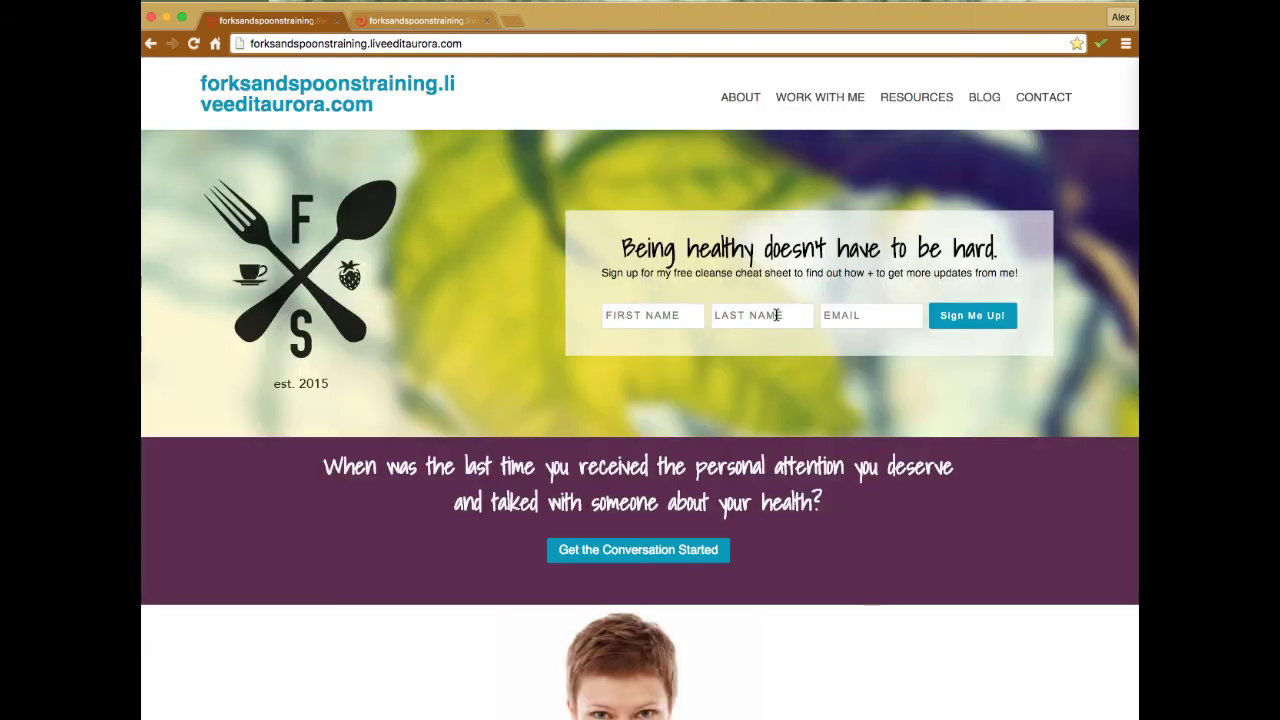
click(147, 45)
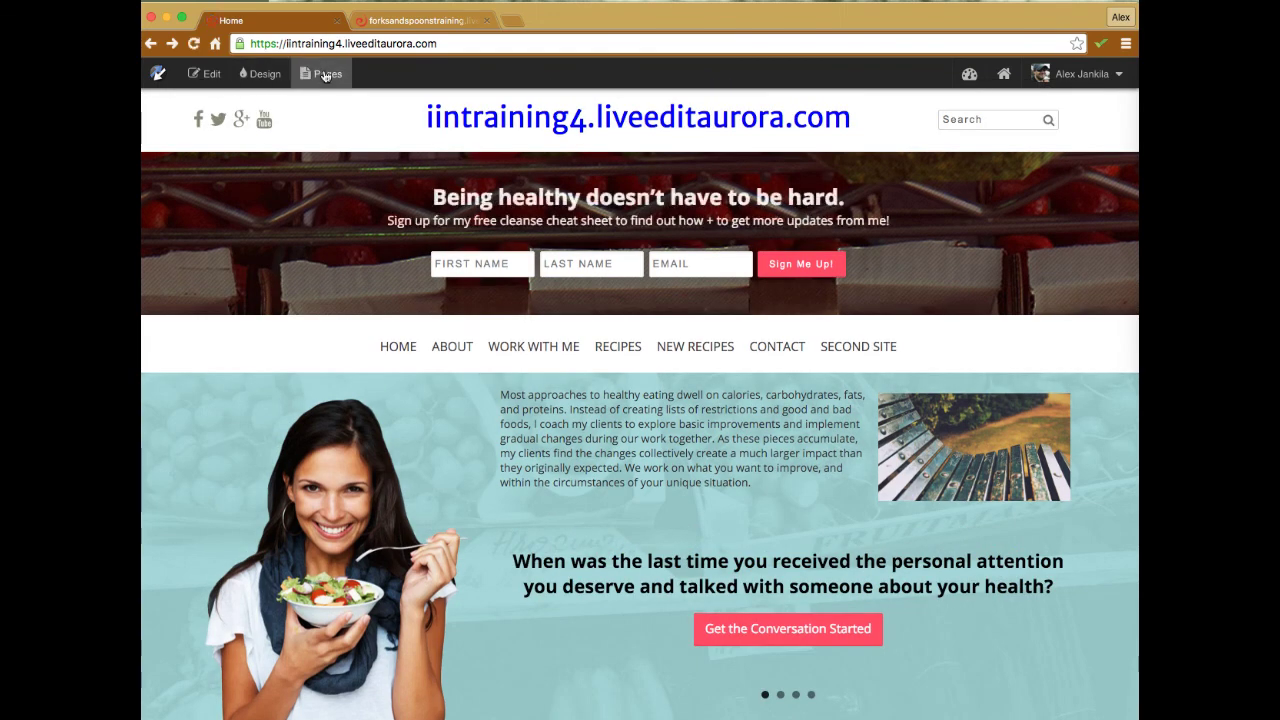
Set the Main Menu's Second site link to open in a new window and update it
click(325, 75)
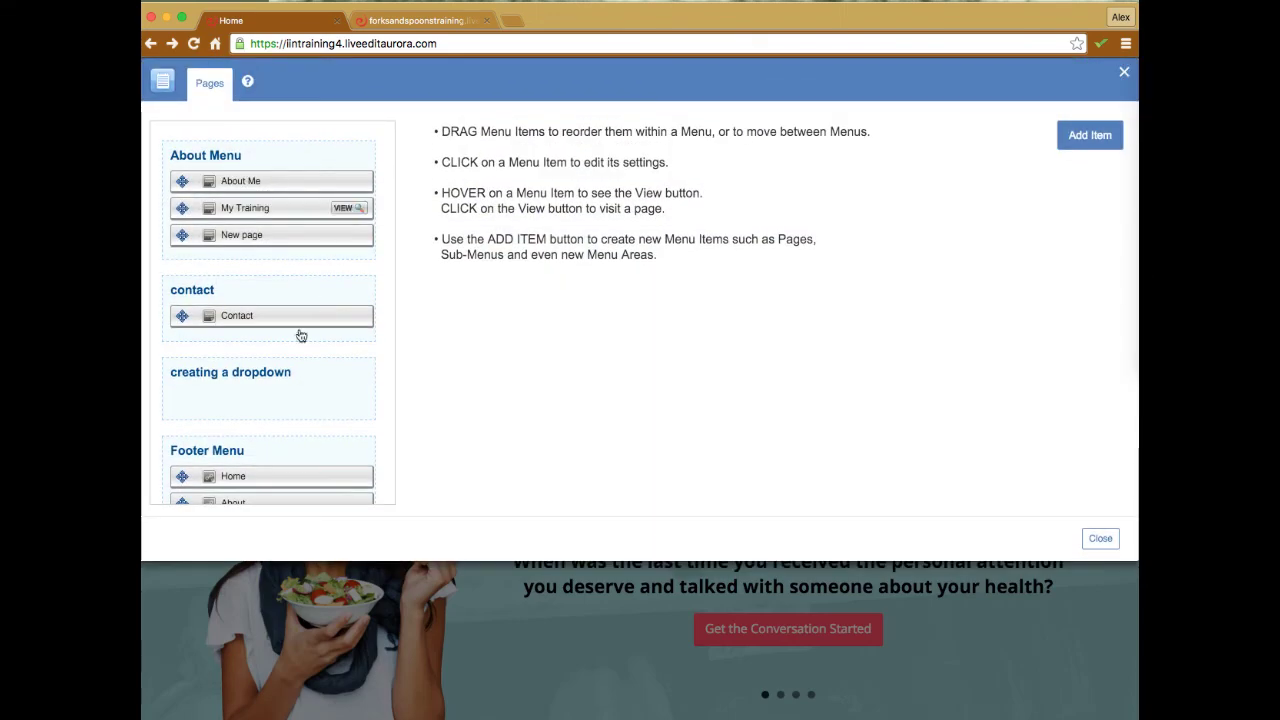
scroll(301, 335, down, 10)
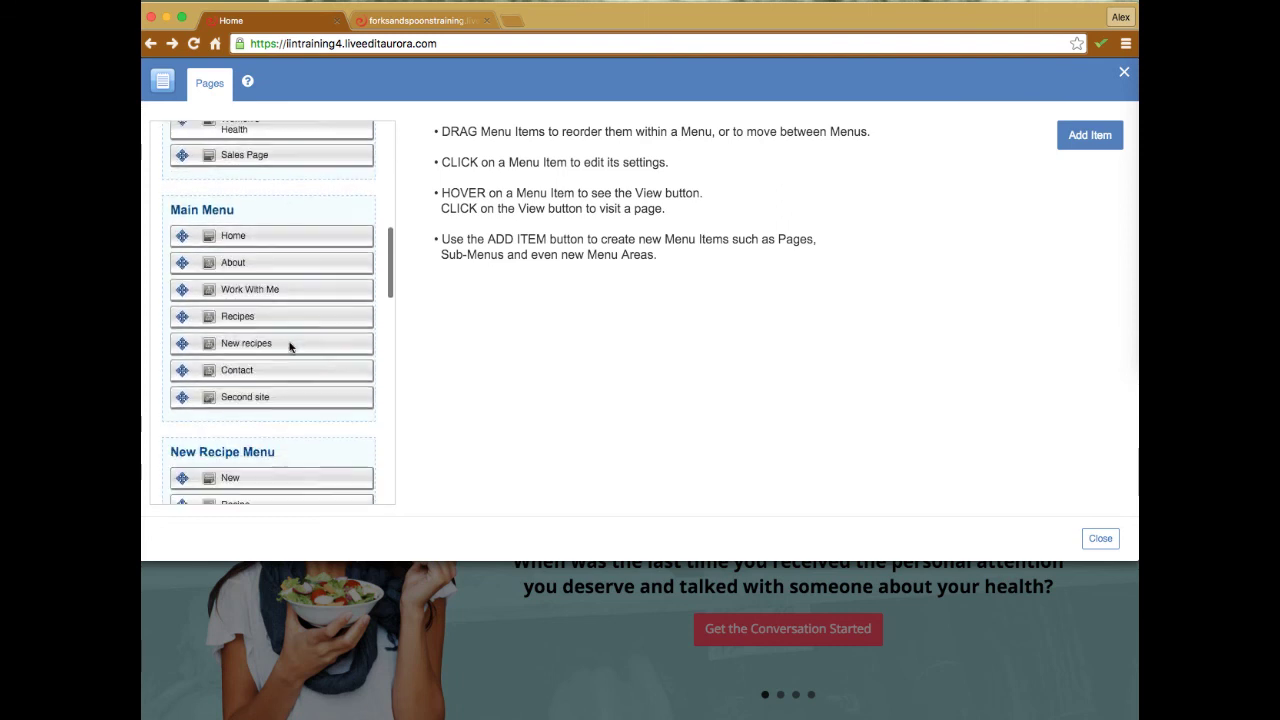
scroll(289, 346, down, 4)
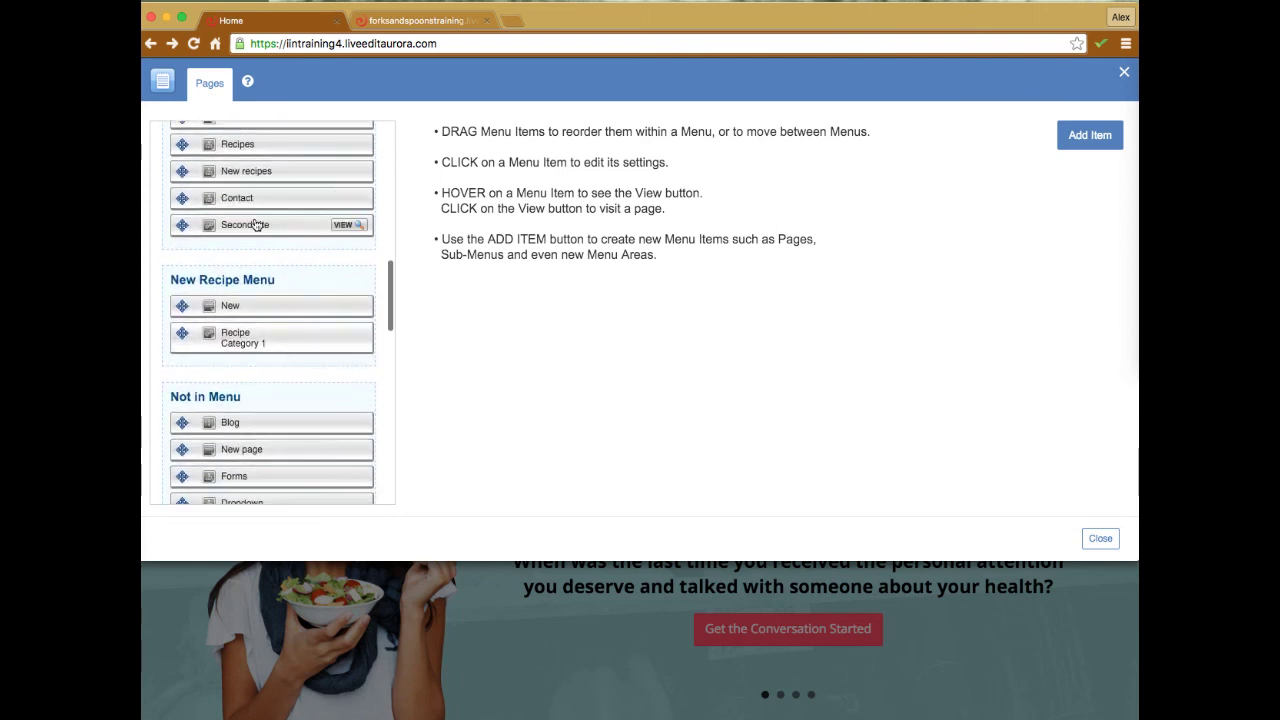
click(255, 224)
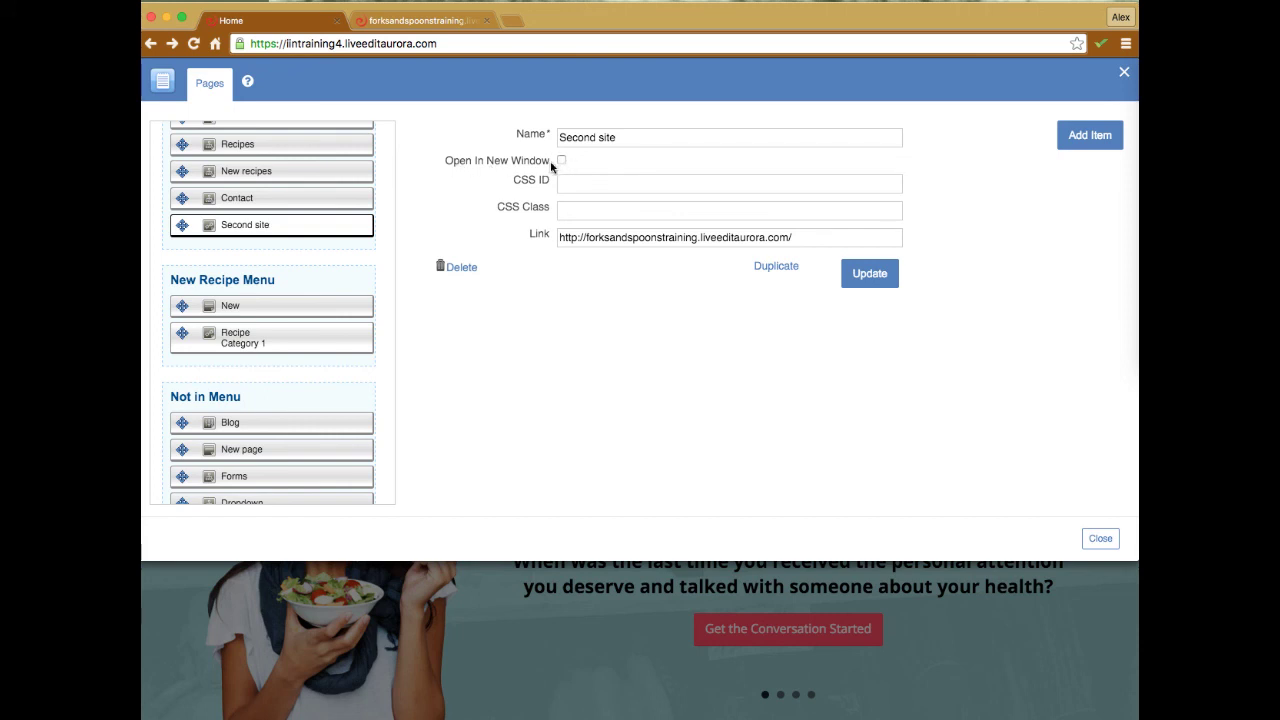
click(562, 161)
click(893, 273)
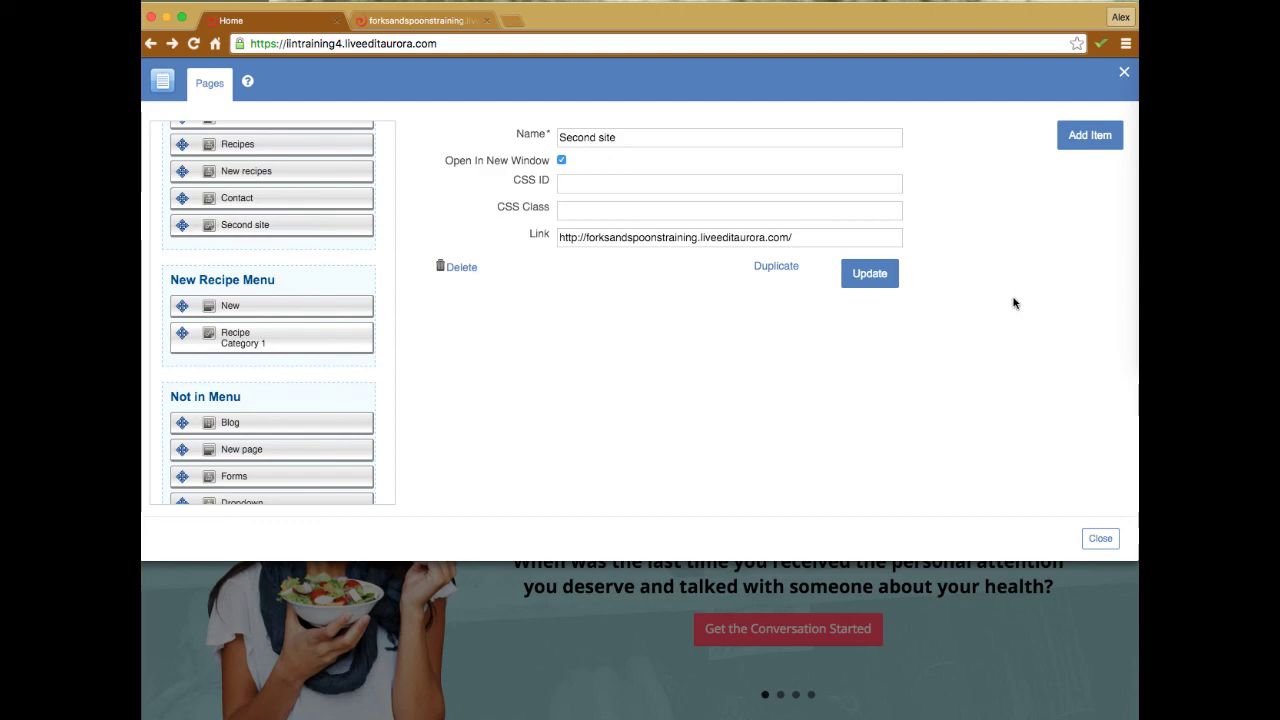
Leave the page manager, test the Second site link from the navigation, and return to the home page's tab
click(1122, 75)
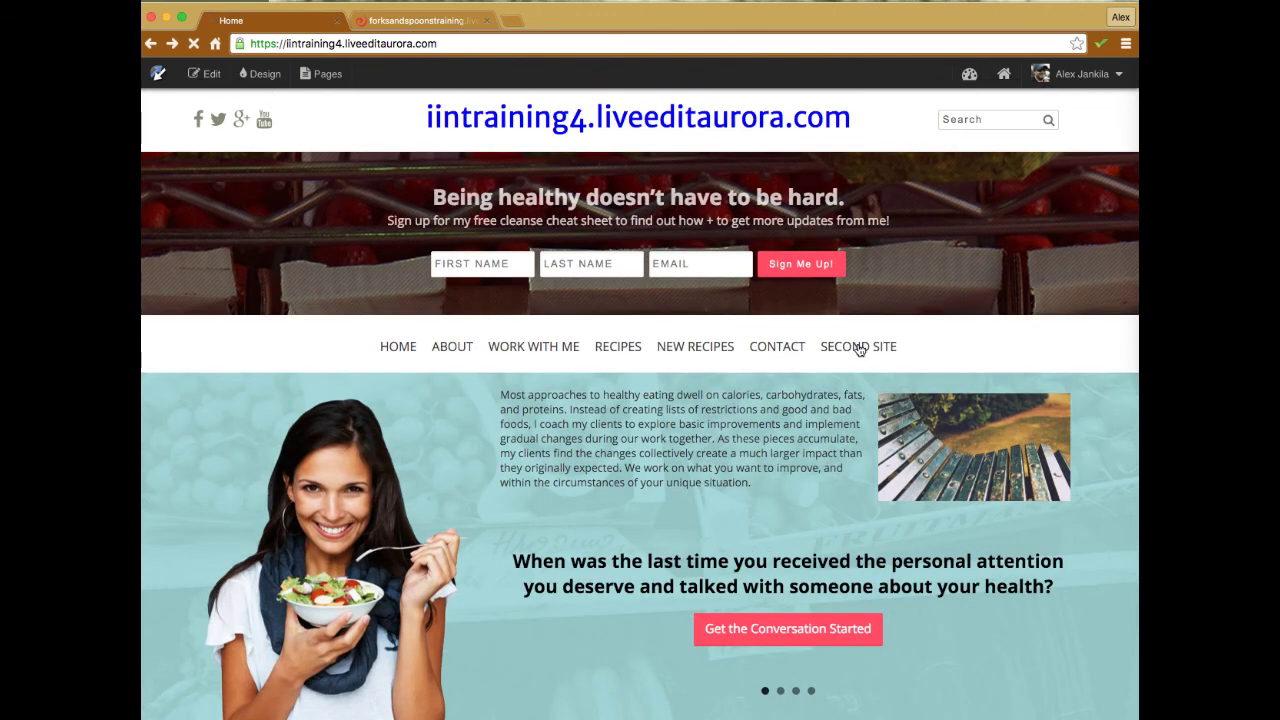
click(858, 346)
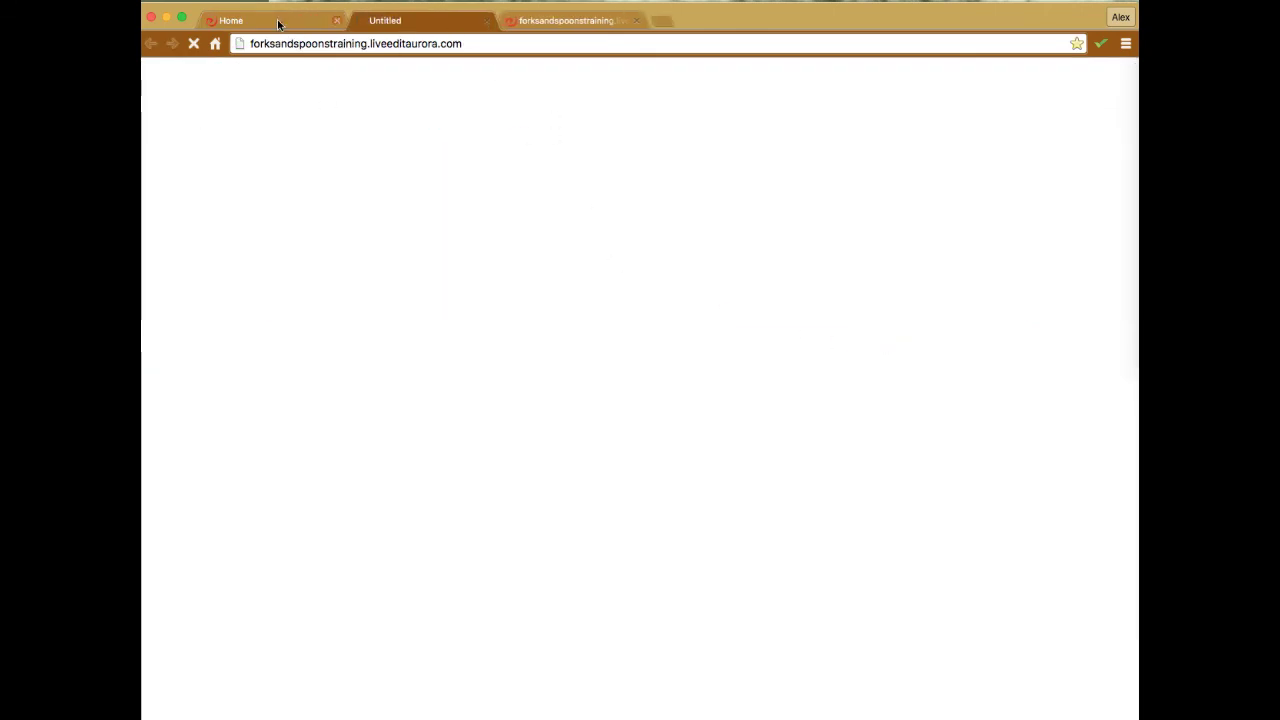
click(278, 21)
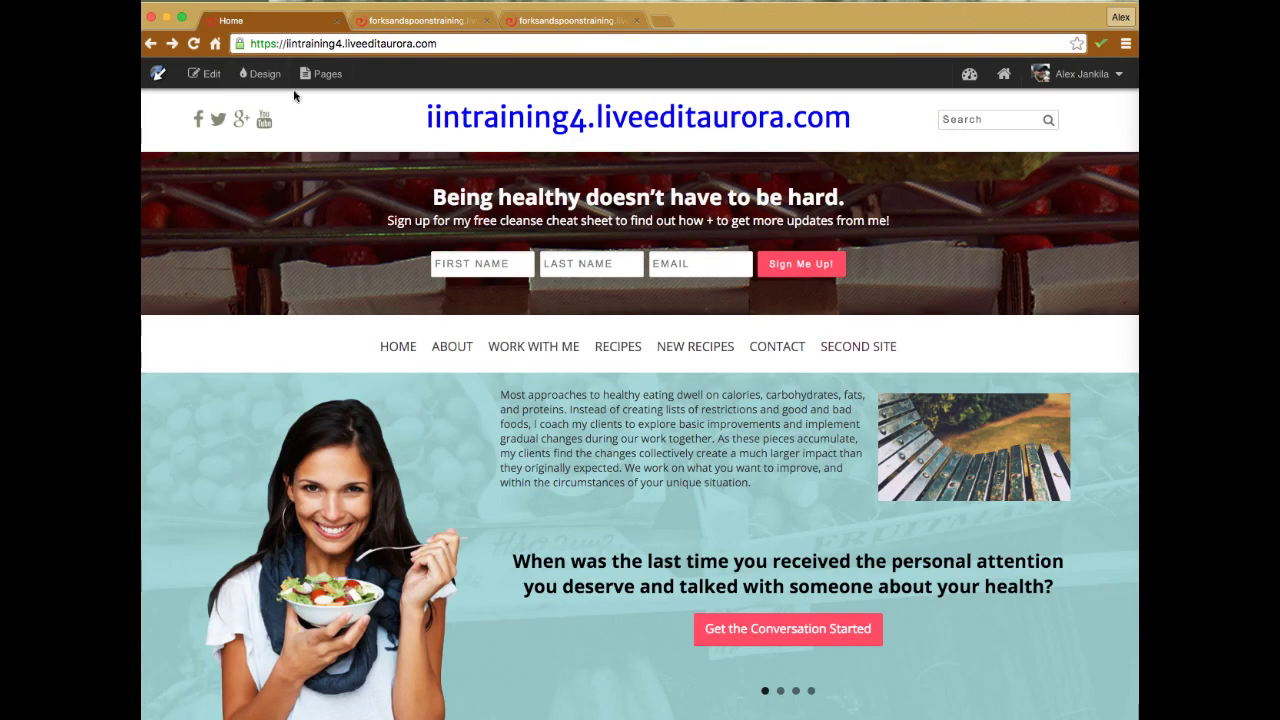
Close one Forks and Spoons tab and test the Second Site link again from the home page's navigation
click(452, 21)
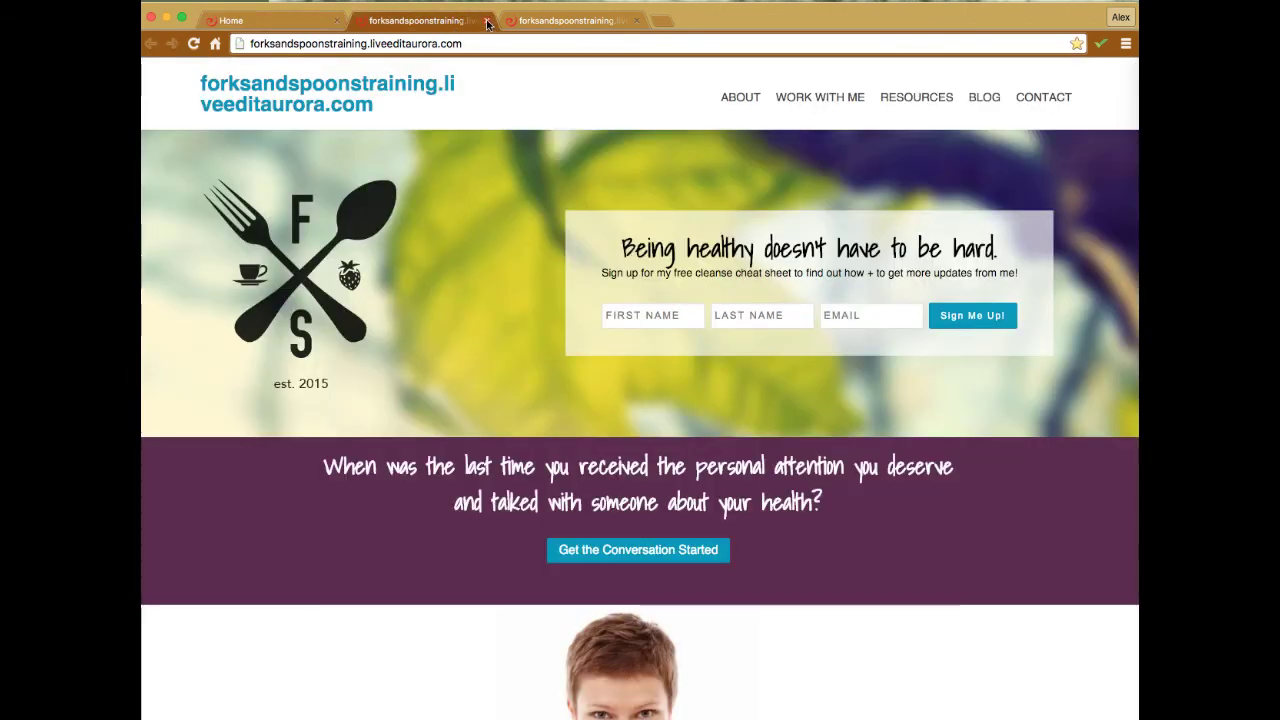
click(485, 21)
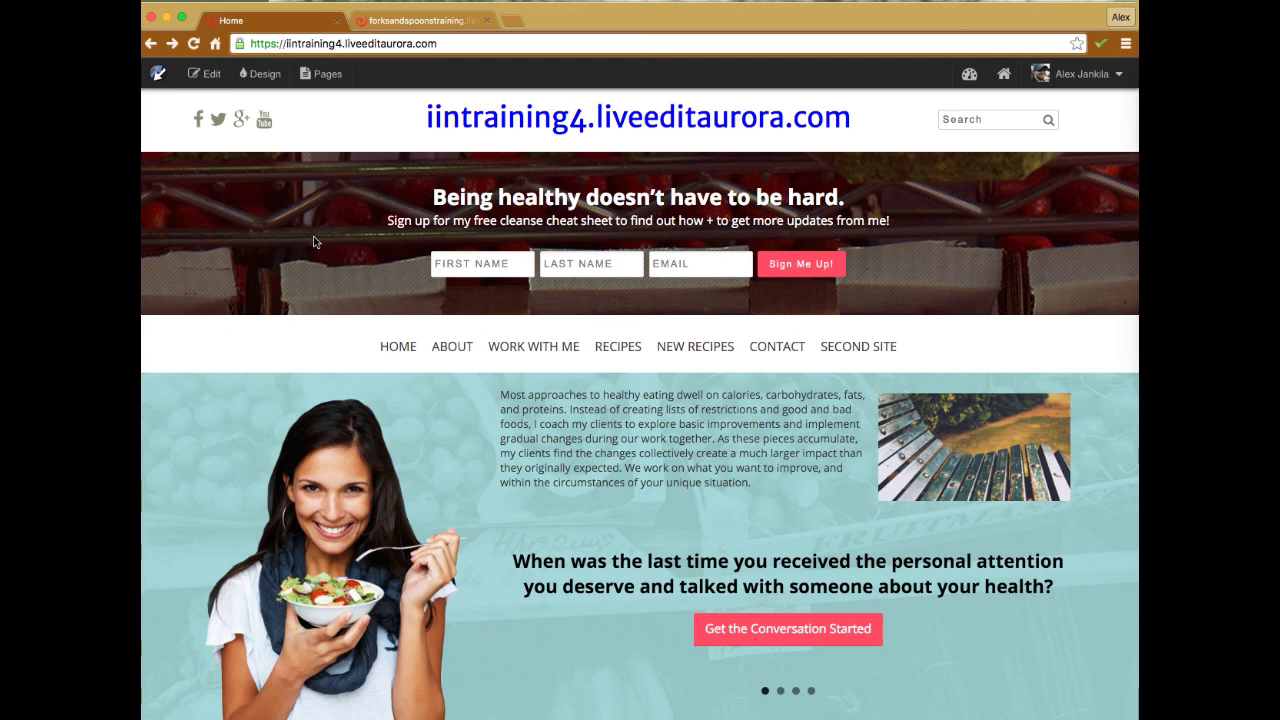
click(855, 352)
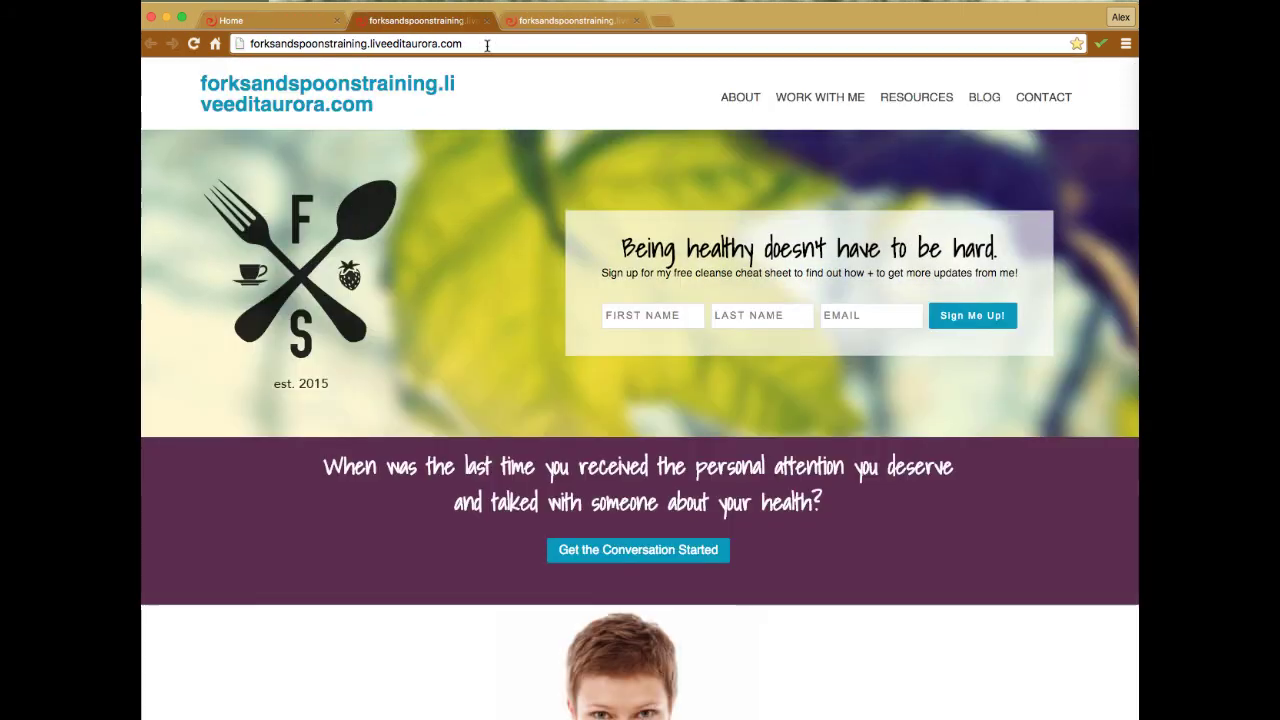
click(486, 45)
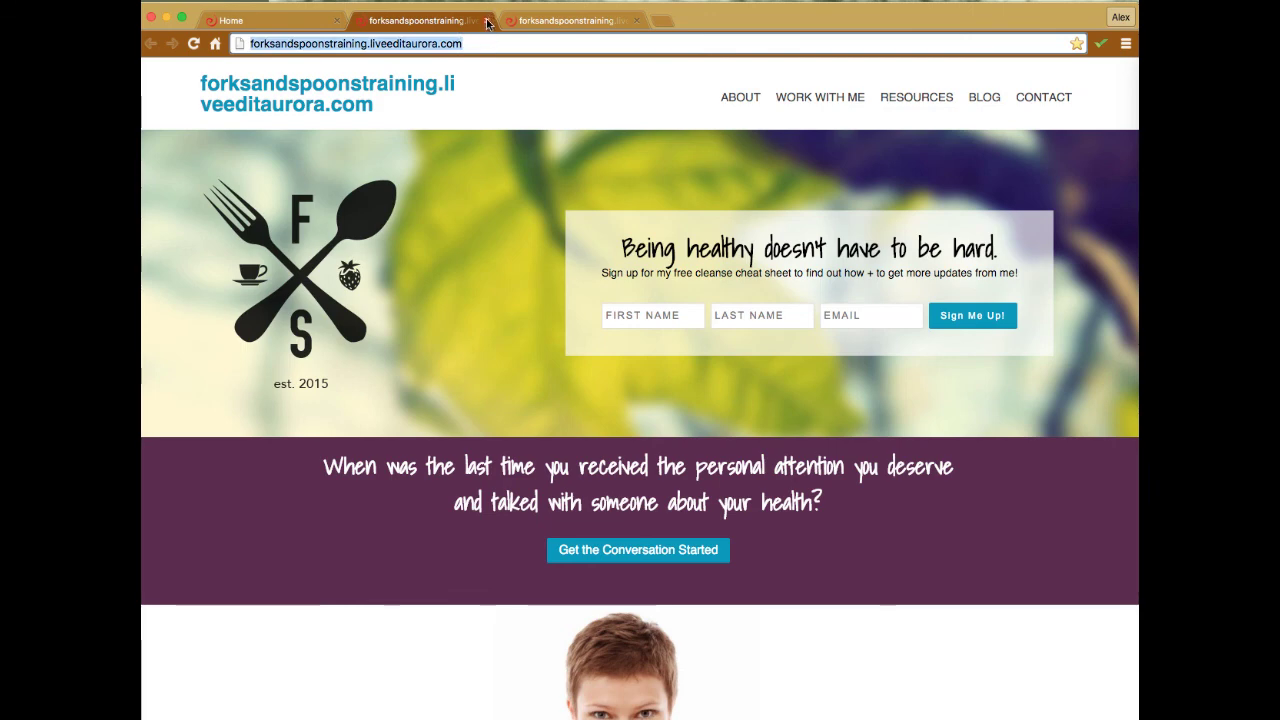
Close the remaining Forks and Spoons tabs, leaving only the training site's home page open
click(486, 20)
click(411, 22)
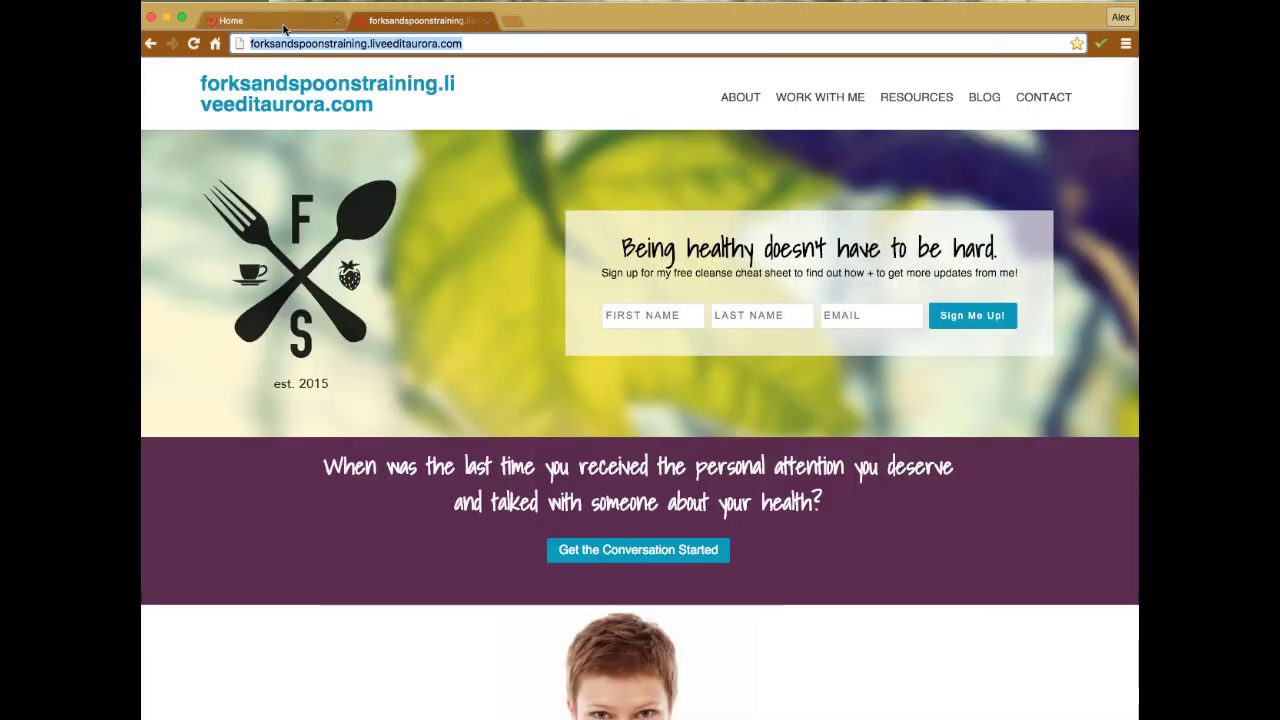
click(284, 24)
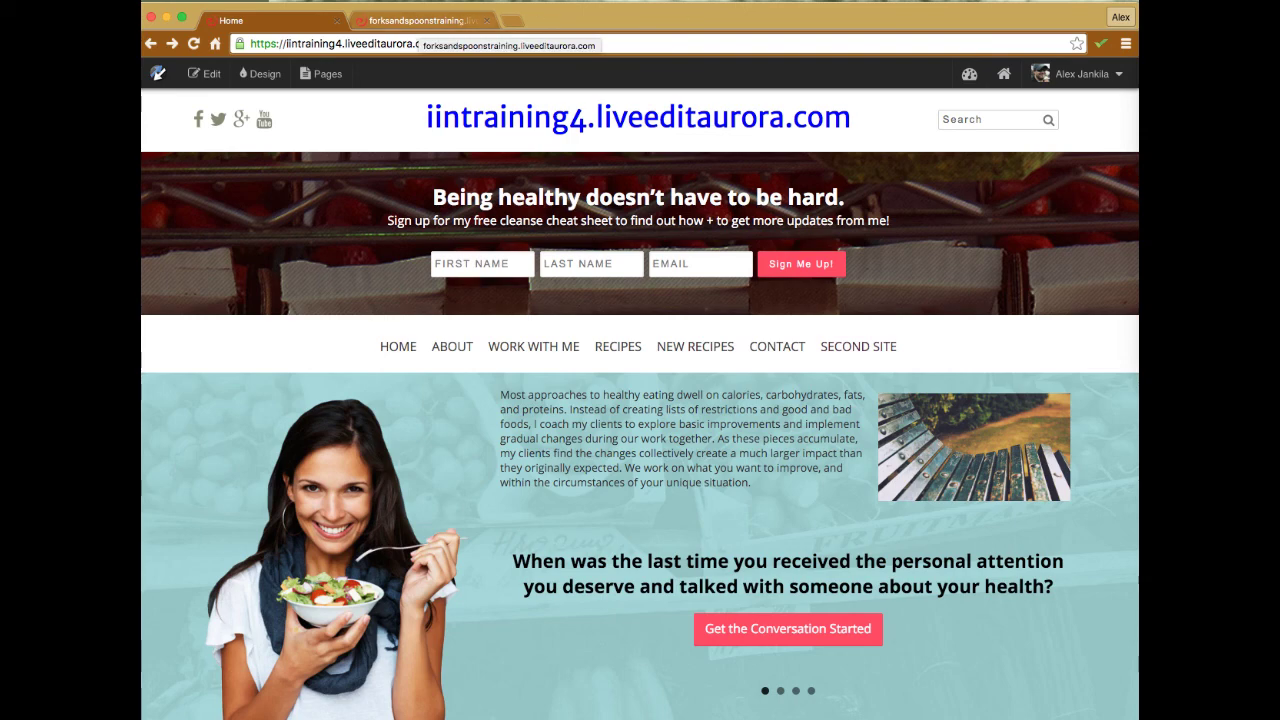
click(491, 27)
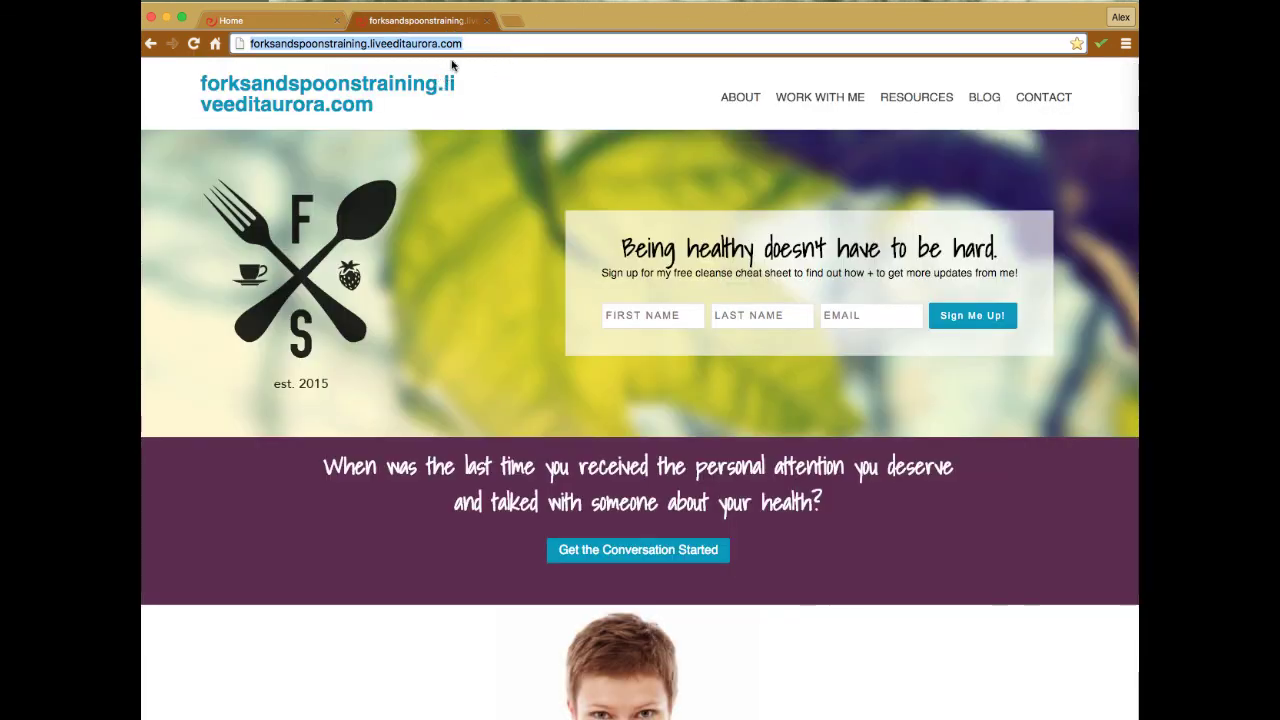
click(482, 22)
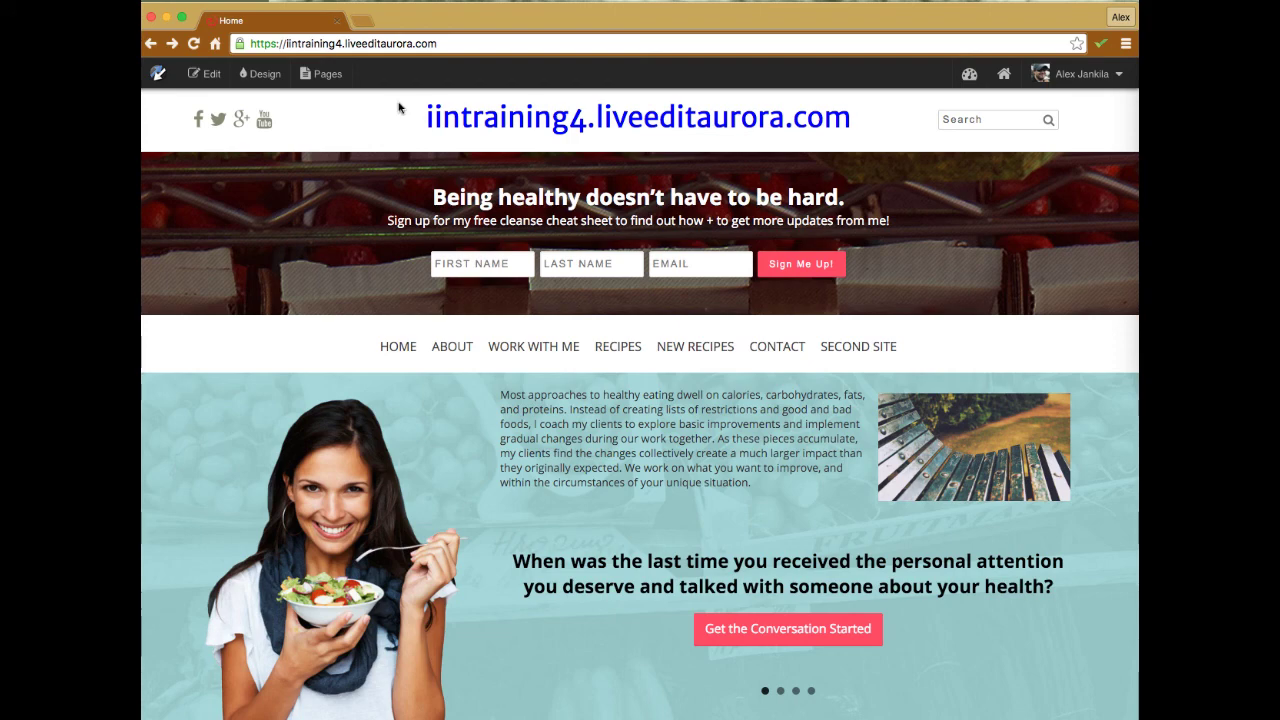
Open the Help site from the account options and look through its knowledge base articles
click(1116, 76)
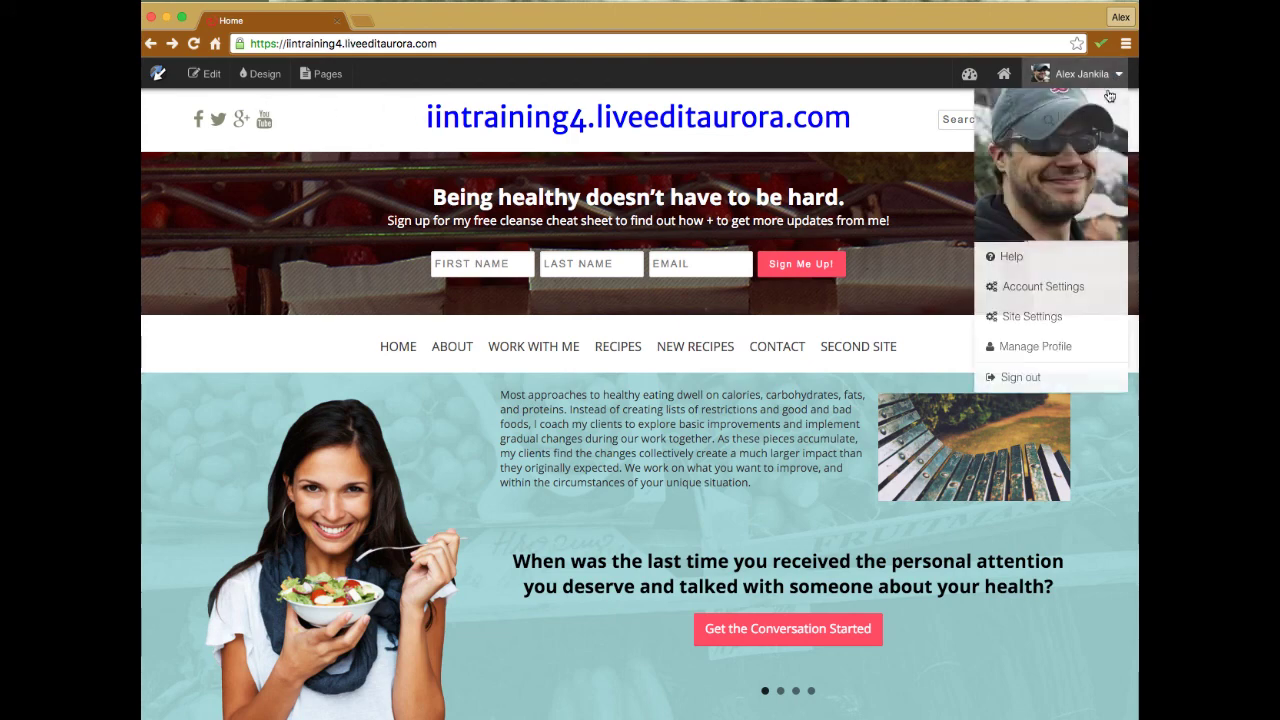
click(1010, 259)
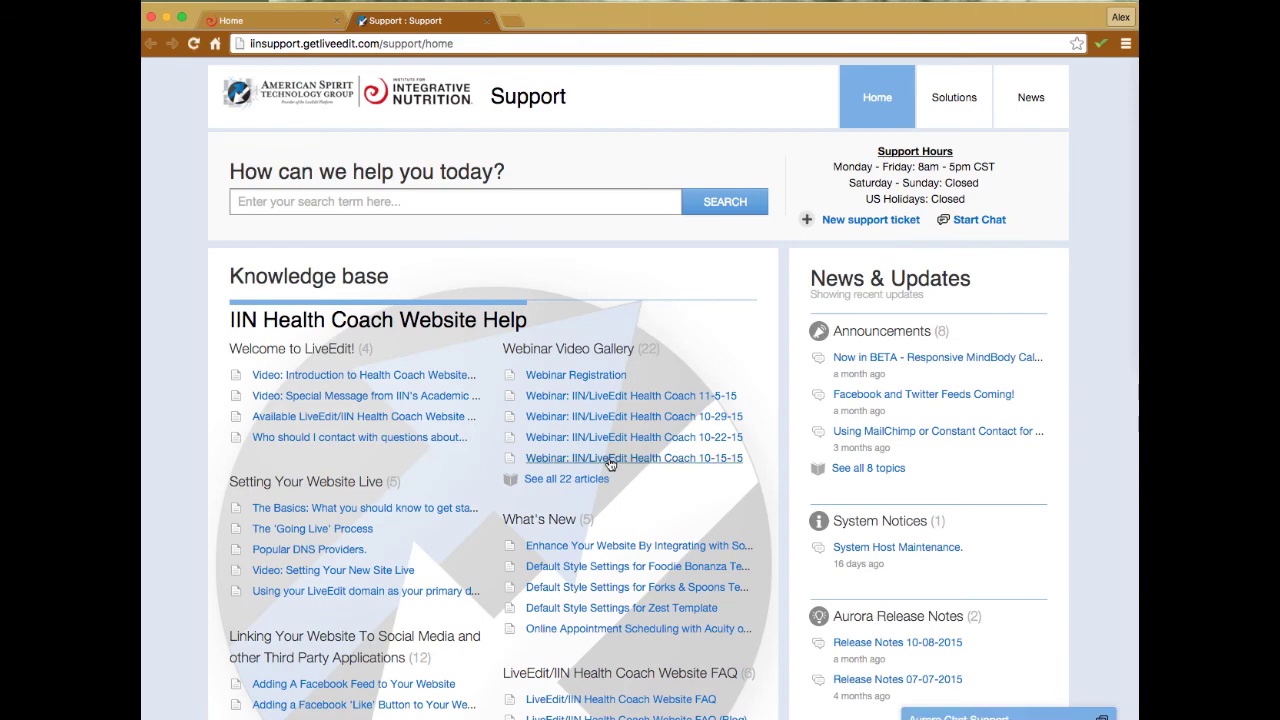
scroll(610, 463, down, 5)
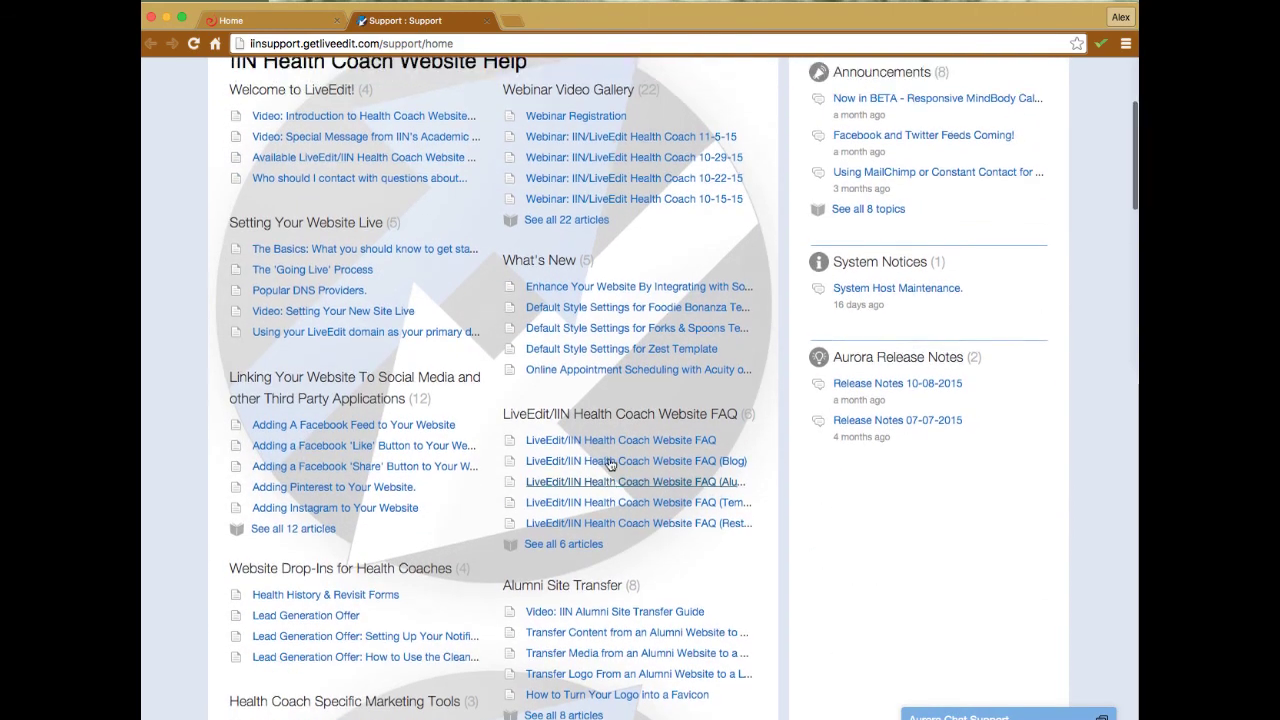
scroll(610, 463, up, 5)
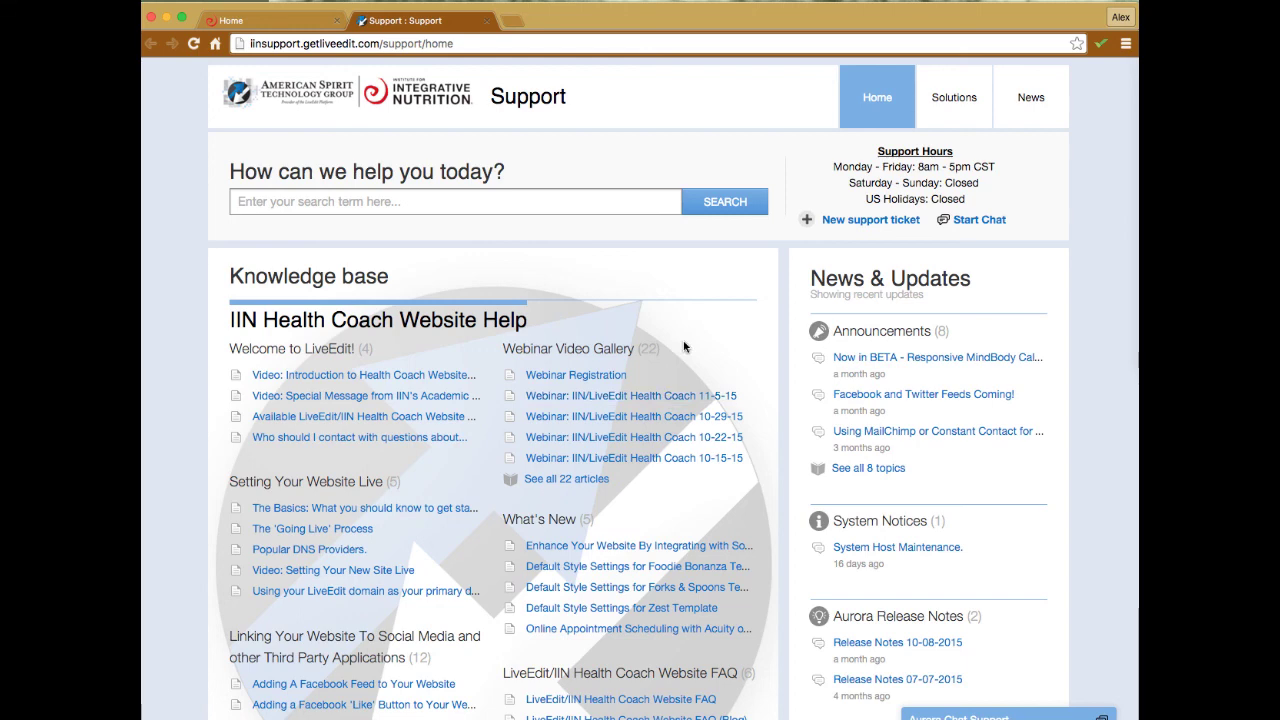
Open facebook.com in a new tab and go to the Live Edit Help for IIN Grads group
click(512, 21)
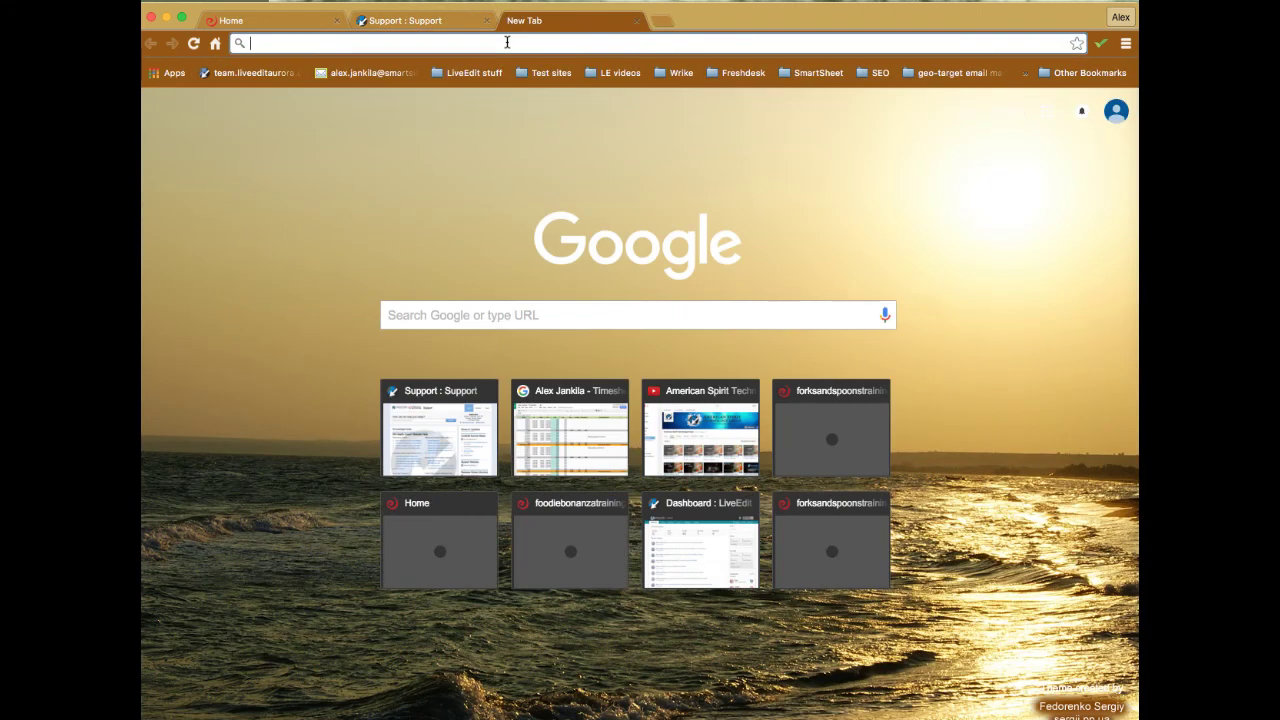
text(facebook.com)
key(Return)
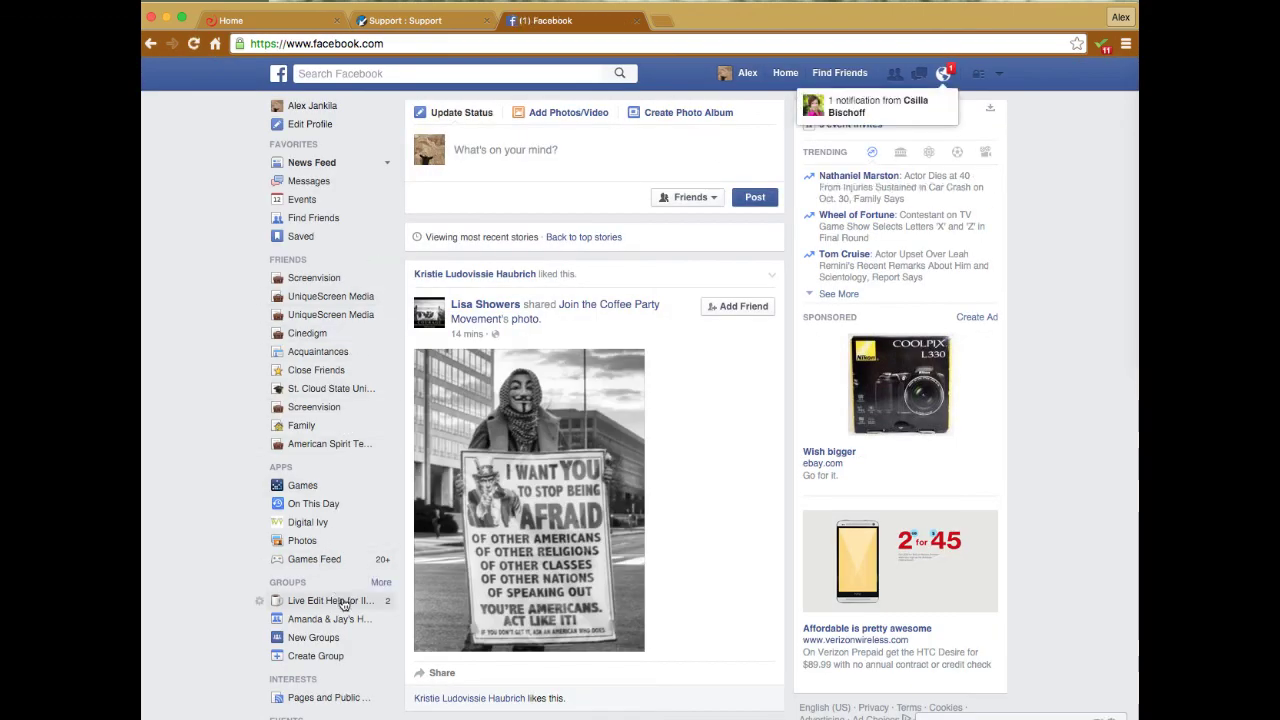
click(340, 601)
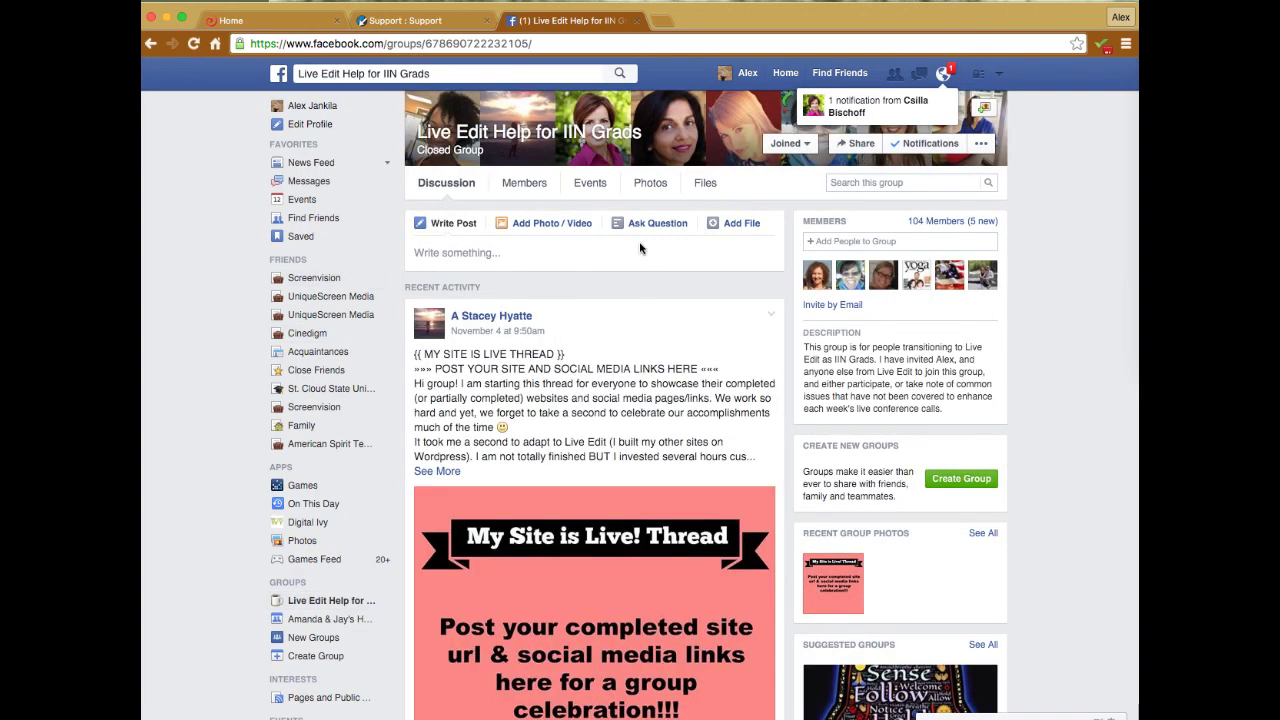
Copy the Facebook group's web address and return to the training site's home page
click(600, 44)
right_click(597, 42)
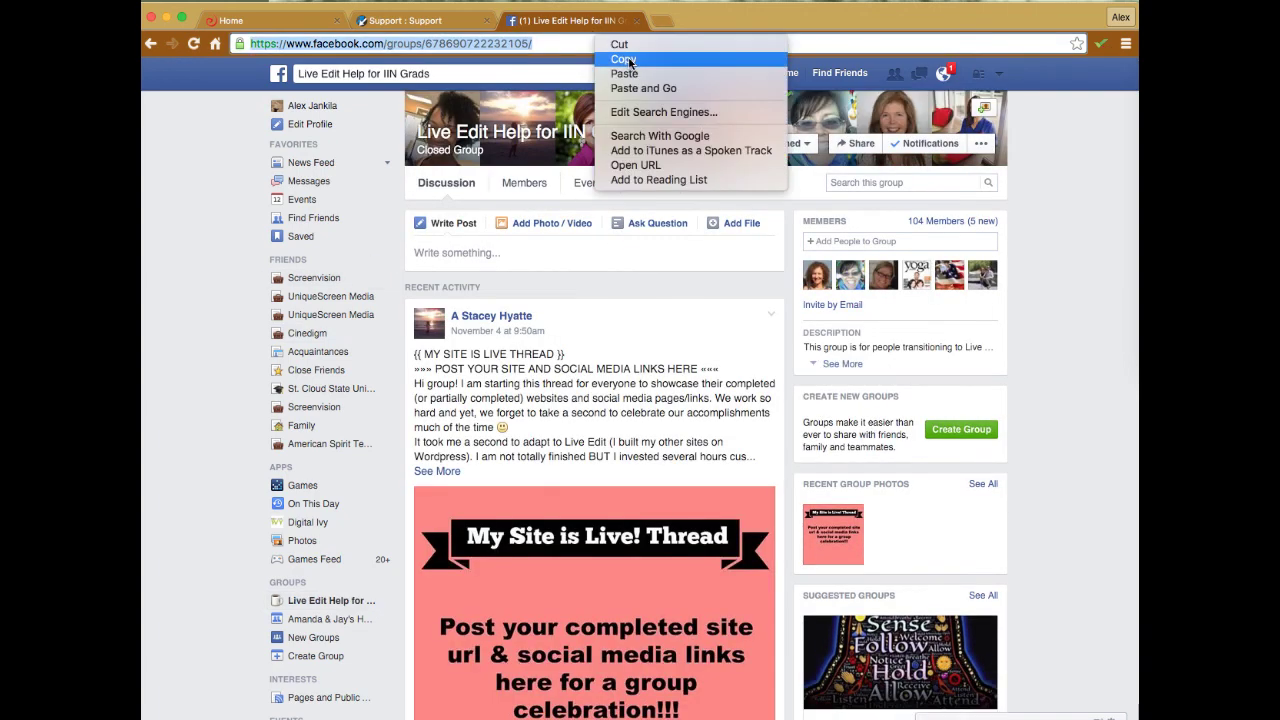
click(624, 59)
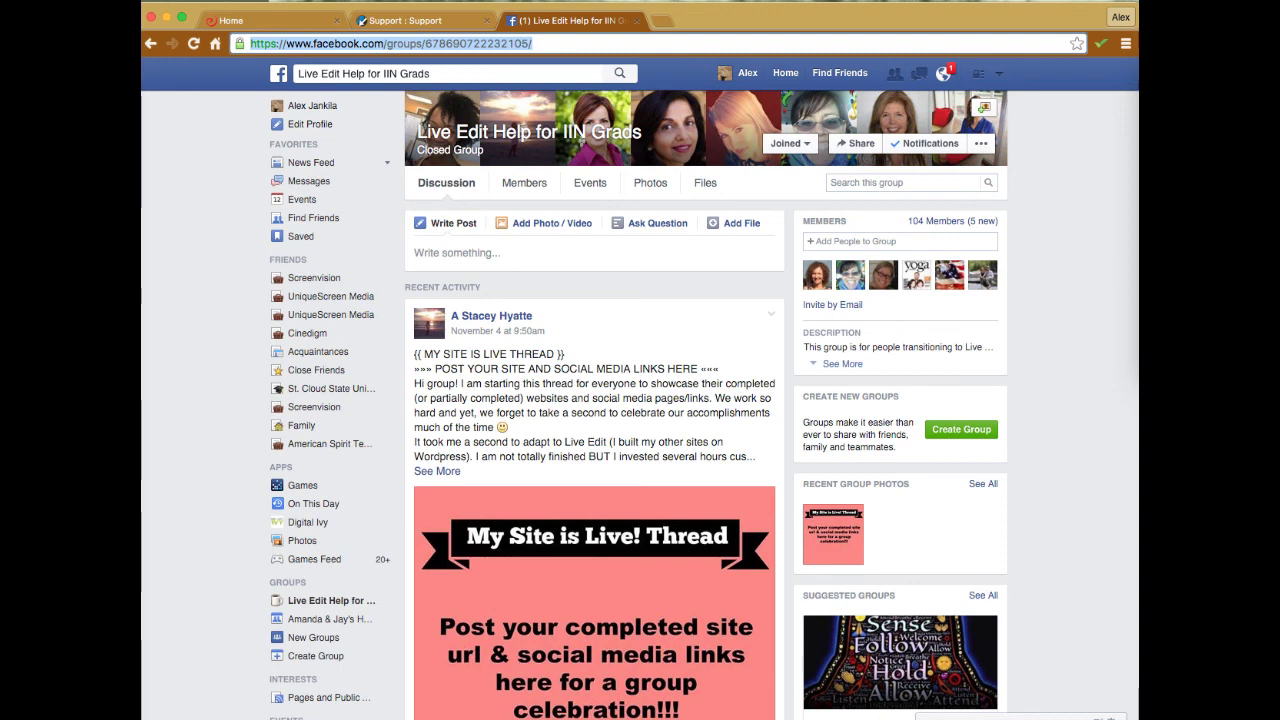
click(413, 21)
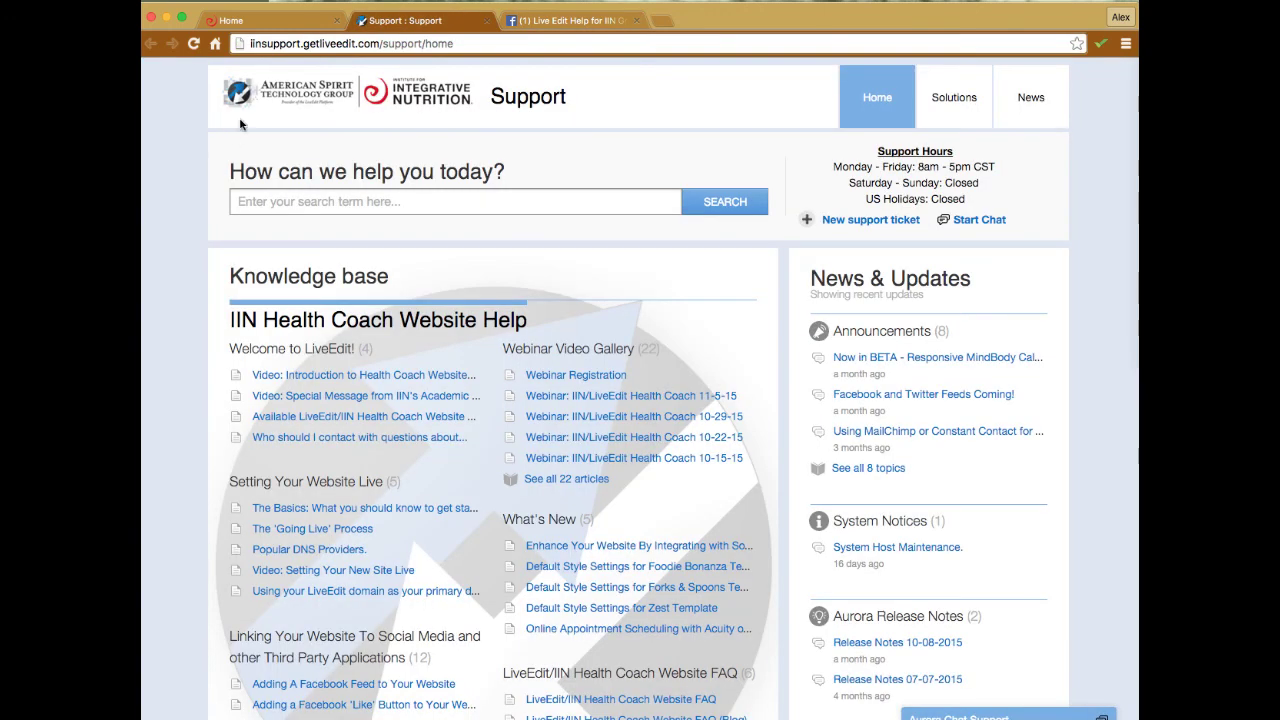
click(256, 20)
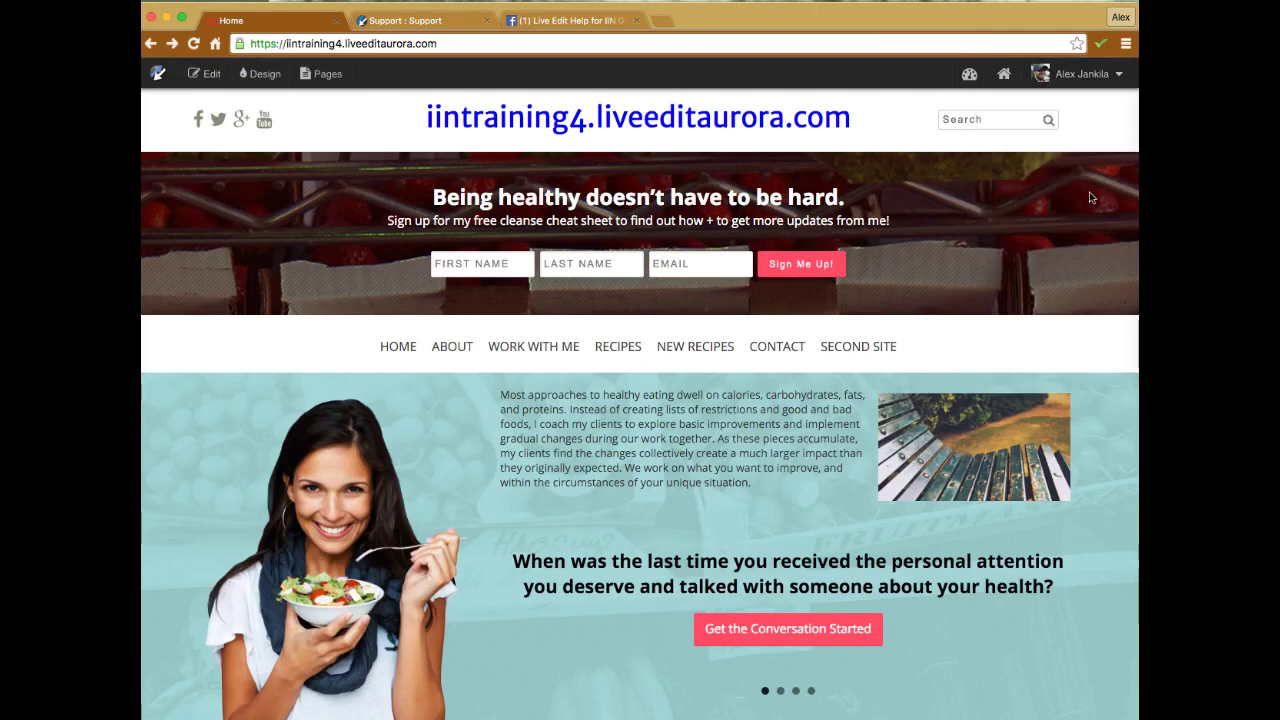